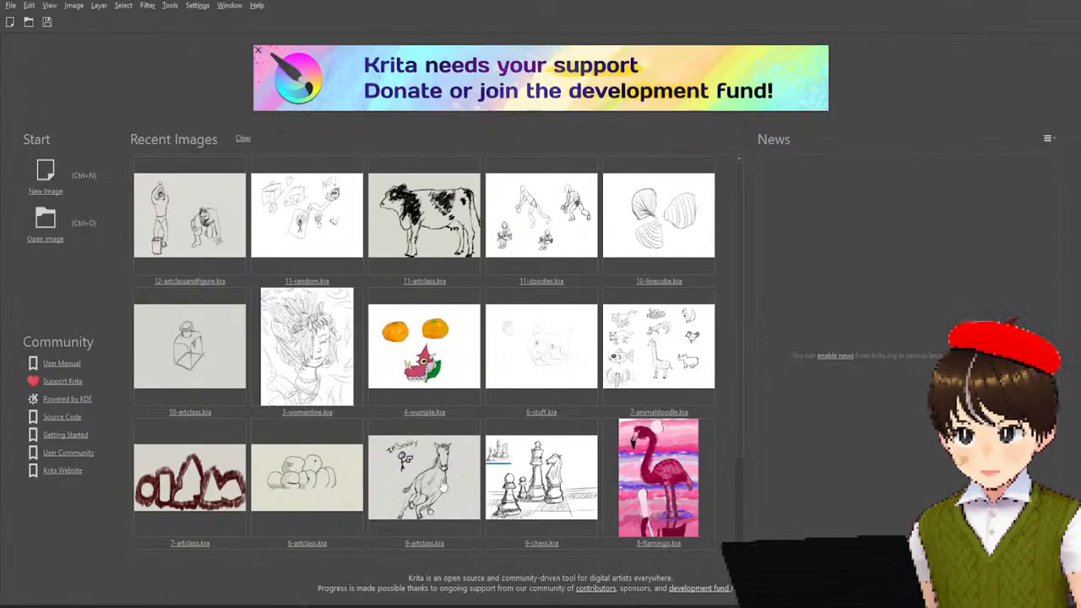
scroll(391, 301, down, 2)
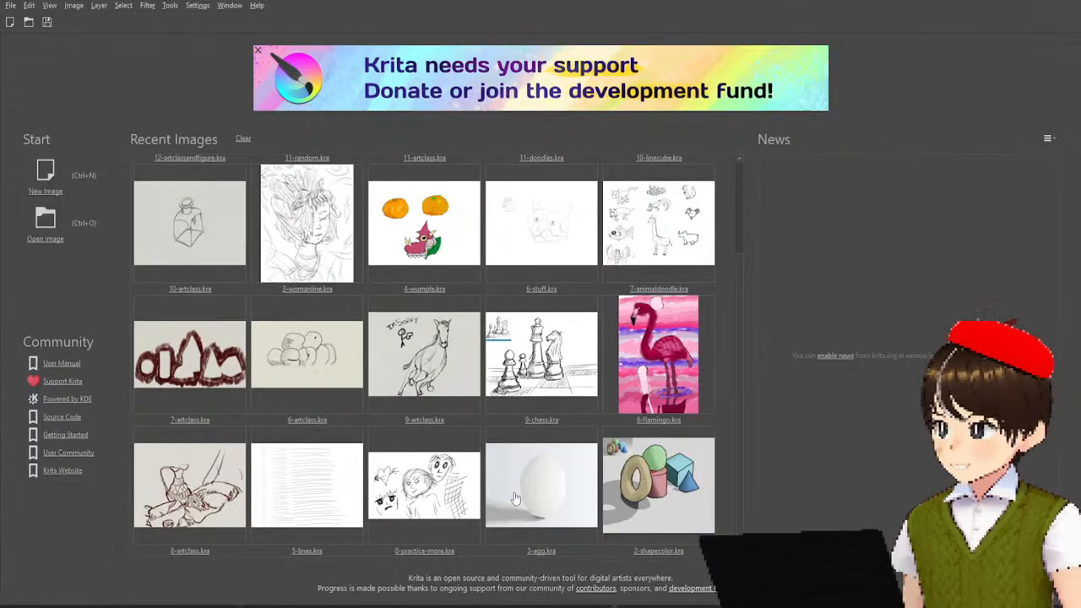
scroll(514, 498, up, 2)
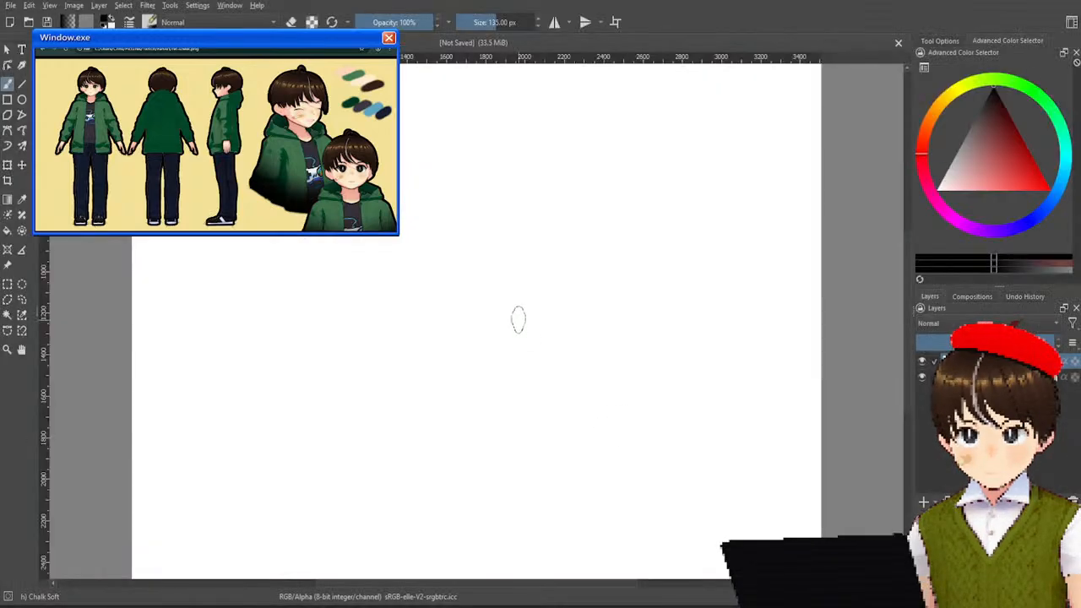
scroll(507, 308, down, 1)
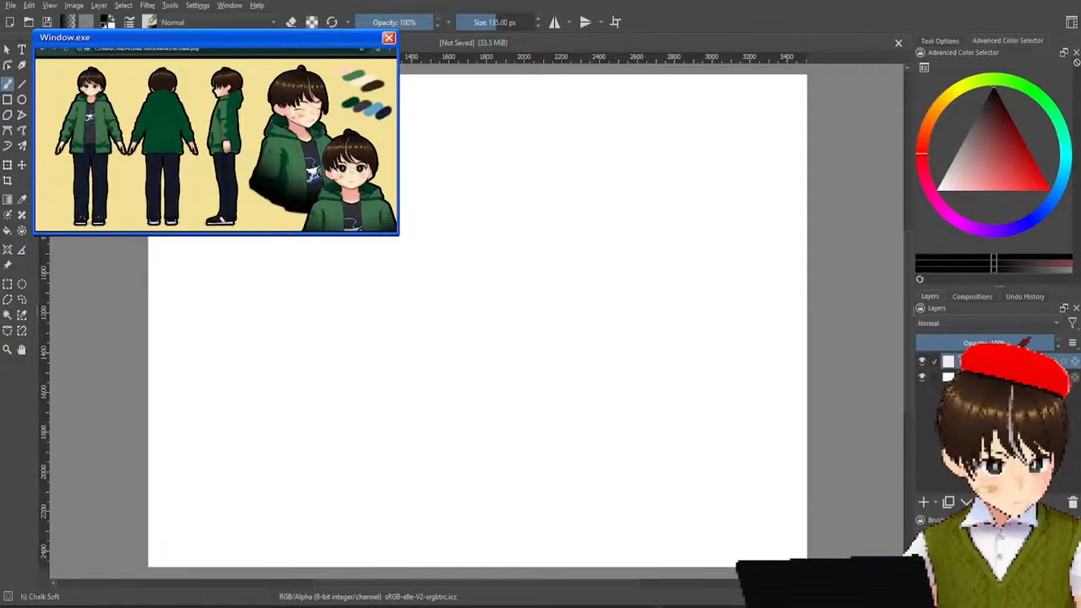
Switch the brush to the Pencil-2 preset at 10 px for sketching on the blank canvas.
right_click(472, 305)
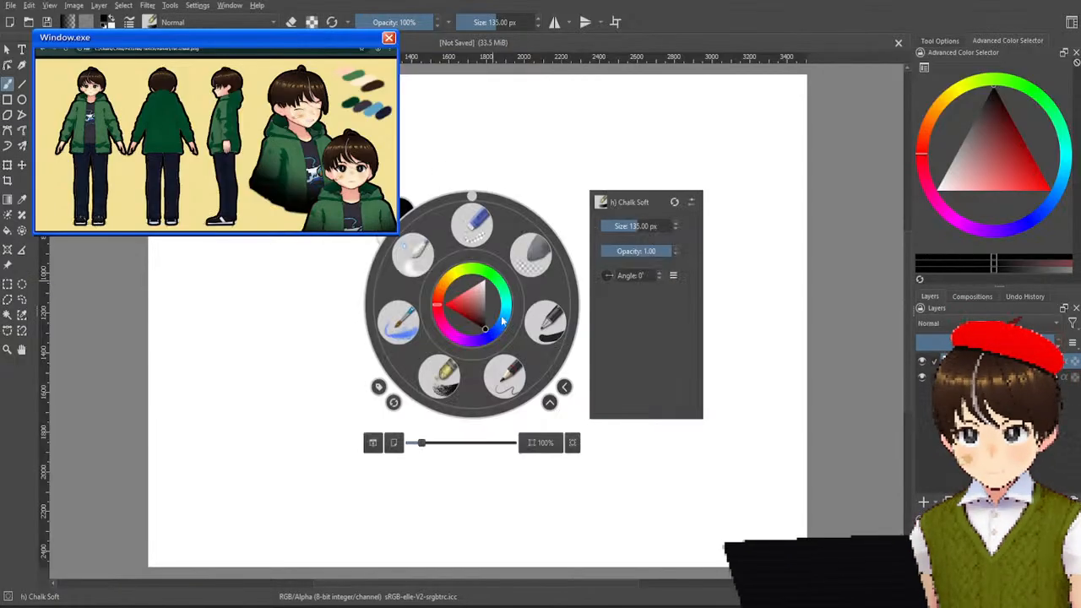
click(513, 369)
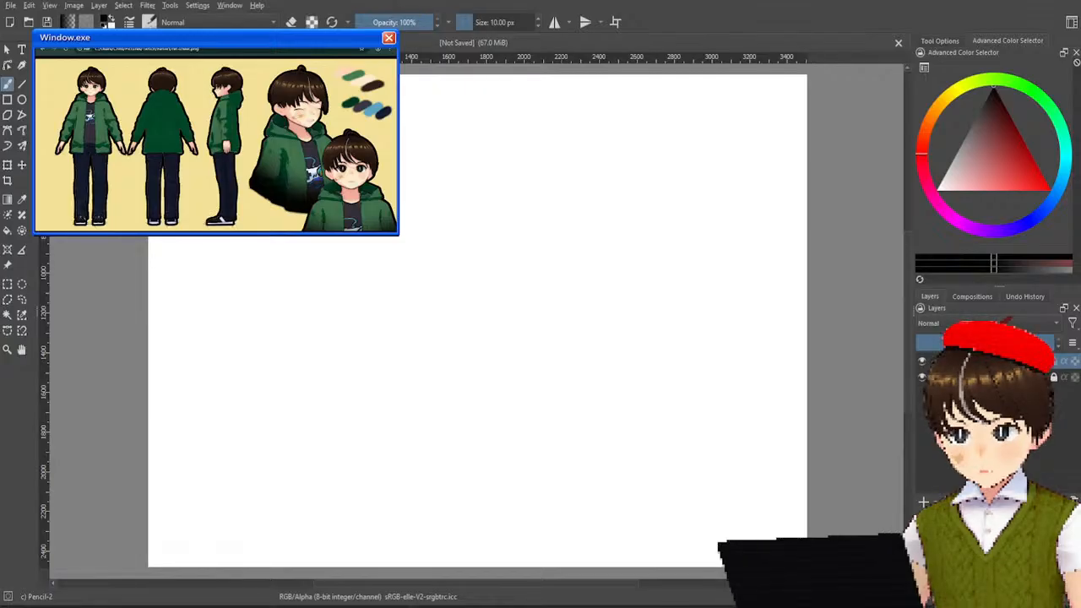
scroll(493, 318, up, 1)
scroll(492, 318, down, 1)
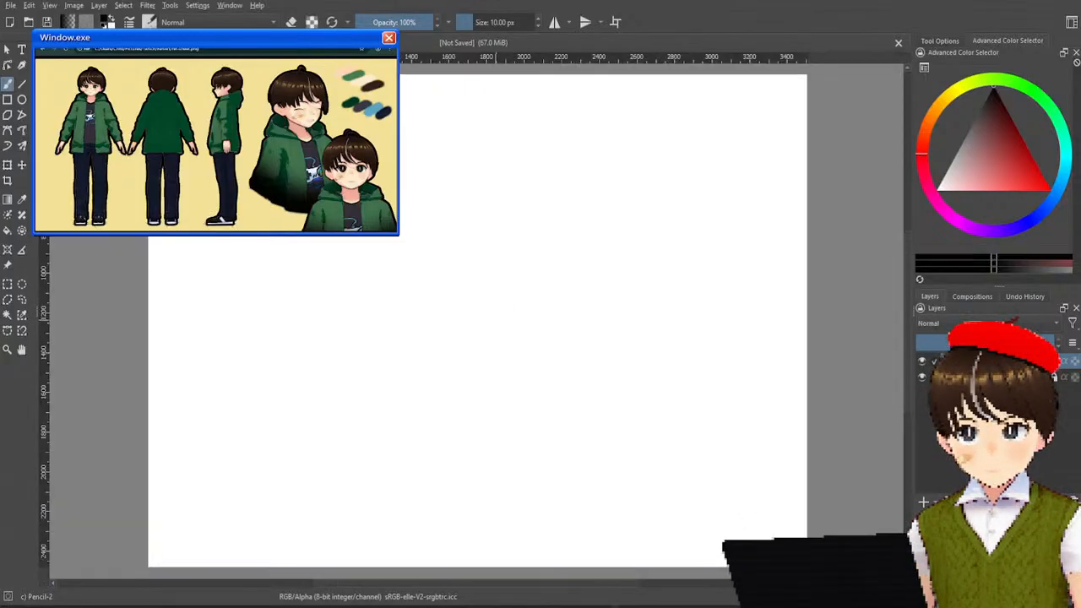
mouse_move(455, 380)
mouse_down()
mouse_move(436, 371)
mouse_move(445, 374)
mouse_up()
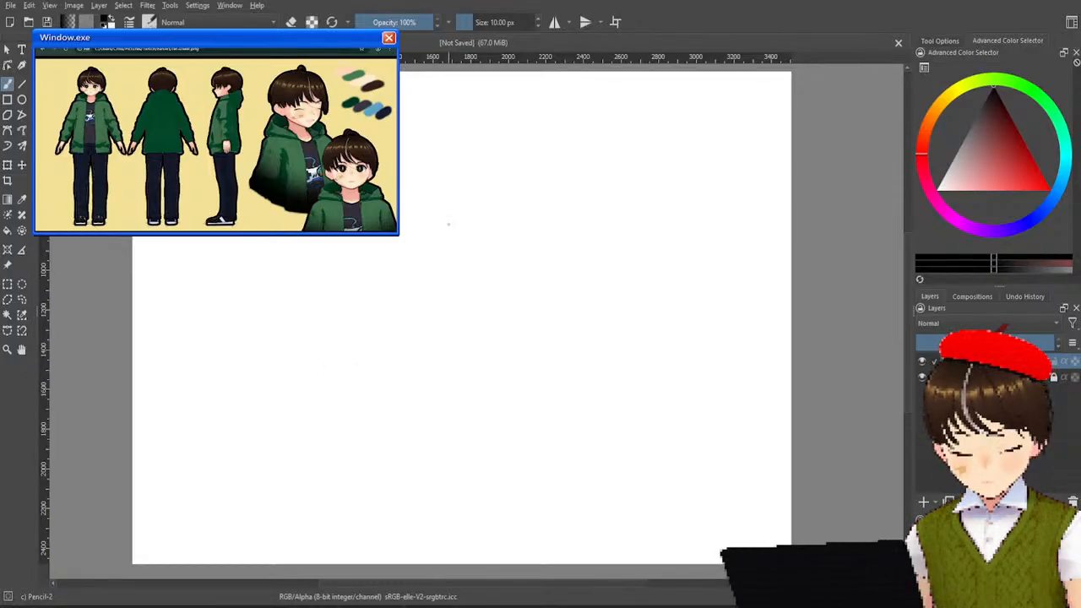
Sketch the head as loose overlapping egg-shaped ovals in the upper middle of the canvas.
mouse_move(397, 272)
mouse_down()
mouse_move(394, 344)
mouse_move(431, 346)
mouse_up()
drag(450, 217, 441, 362)
mouse_move(420, 232)
mouse_down()
mouse_move(423, 214)
mouse_move(509, 289)
mouse_move(492, 221)
mouse_up()
mouse_move(459, 184)
mouse_down()
mouse_move(495, 271)
mouse_move(456, 350)
mouse_up()
mouse_move(503, 201)
mouse_down()
mouse_move(460, 198)
mouse_move(494, 216)
mouse_up()
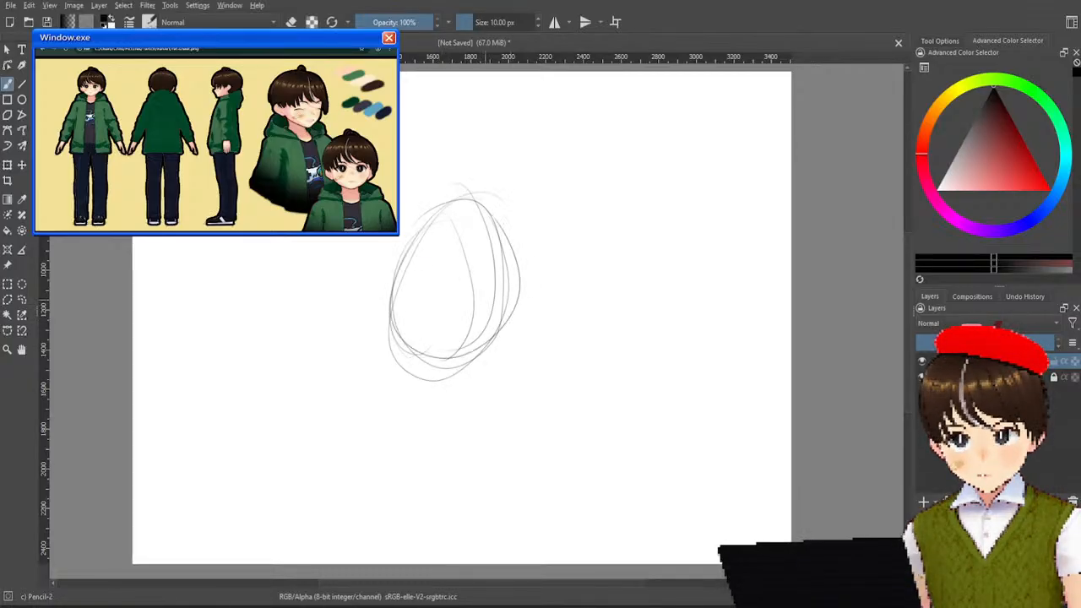
Sketch a shoulder line under the head and a boxy torso reaching near the canvas's lower edge.
drag(403, 353, 494, 358)
mouse_move(486, 356)
mouse_down()
mouse_move(383, 343)
mouse_move(510, 356)
mouse_move(517, 501)
mouse_up()
drag(380, 404, 376, 504)
drag(392, 446, 386, 507)
drag(389, 393, 386, 478)
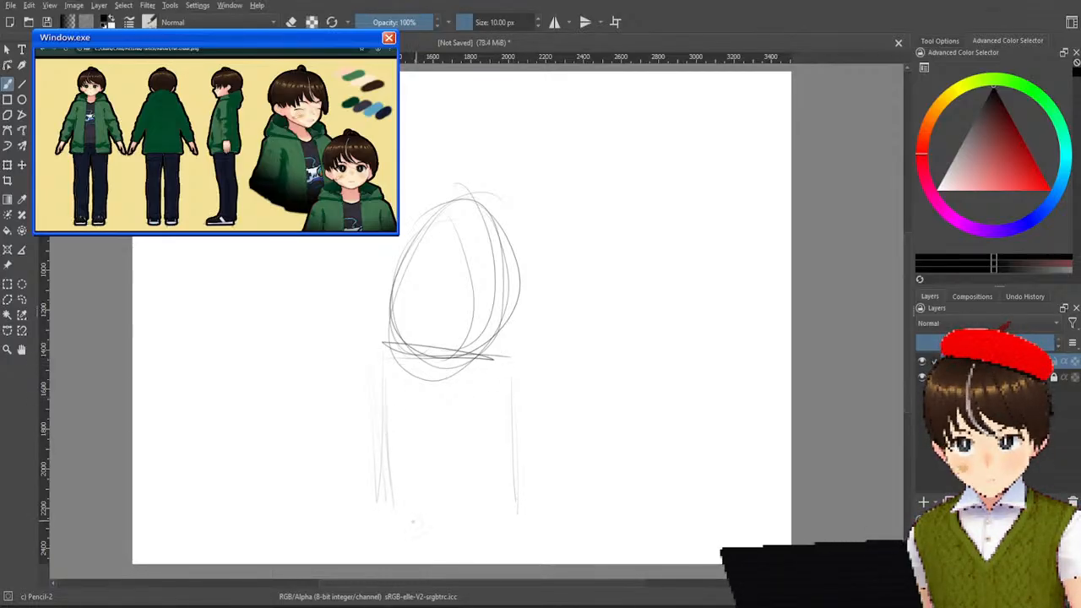
drag(511, 367, 517, 514)
mouse_move(383, 452)
mouse_down()
mouse_move(384, 553)
mouse_move(524, 555)
mouse_up()
drag(517, 461, 523, 556)
drag(510, 478, 507, 537)
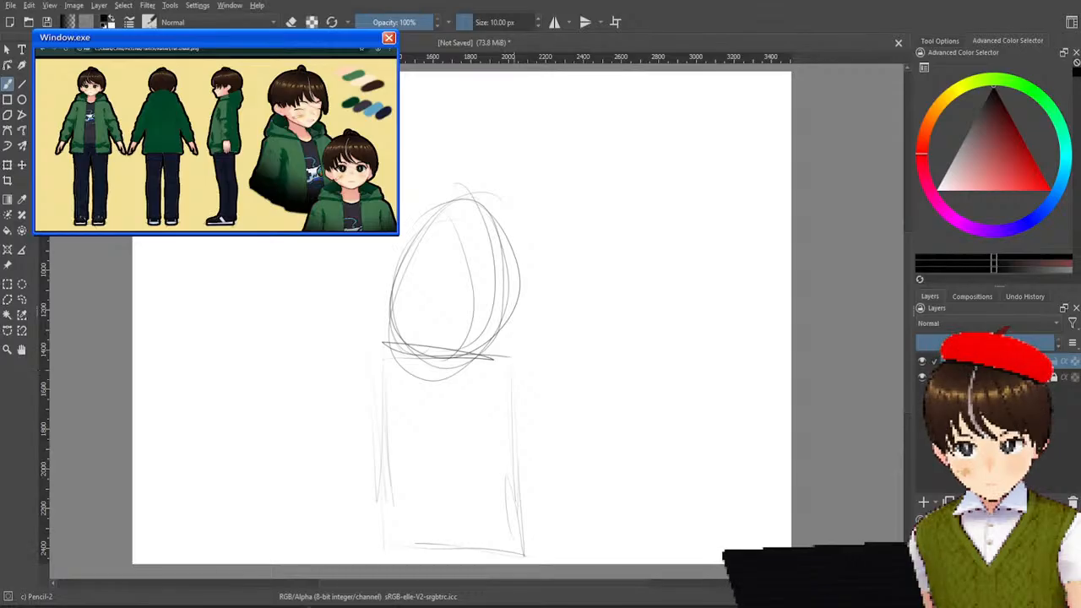
Sketch elongated ovals for the upper arms and forearms on both sides, plus a second shoulder line below the chin.
mouse_move(515, 371)
mouse_down()
mouse_move(533, 509)
mouse_move(549, 502)
mouse_move(525, 369)
mouse_move(534, 458)
mouse_up()
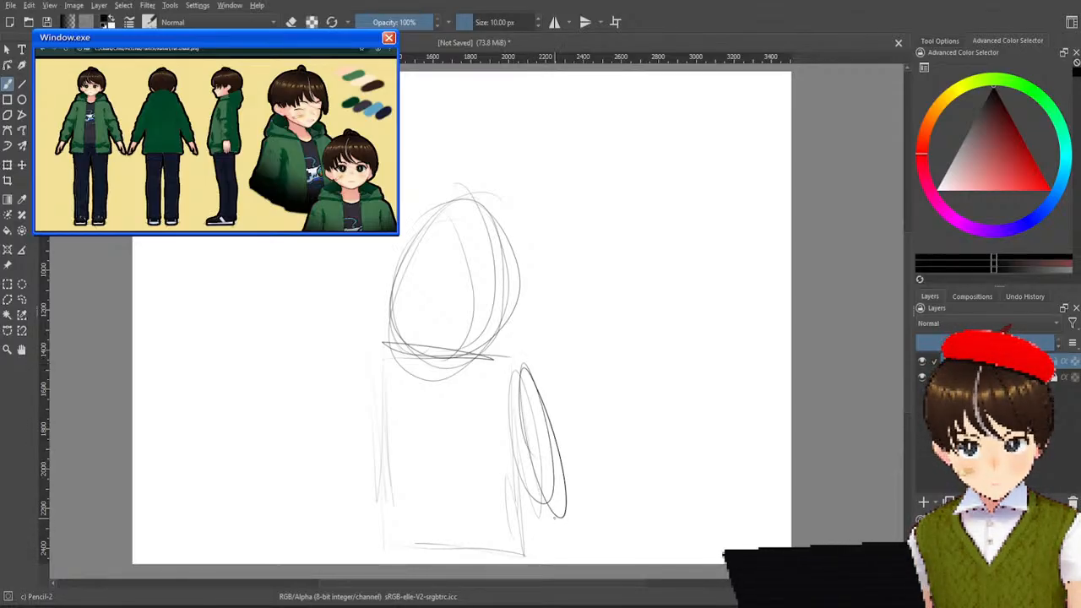
mouse_move(556, 519)
mouse_down()
mouse_move(551, 561)
mouse_move(561, 559)
mouse_up()
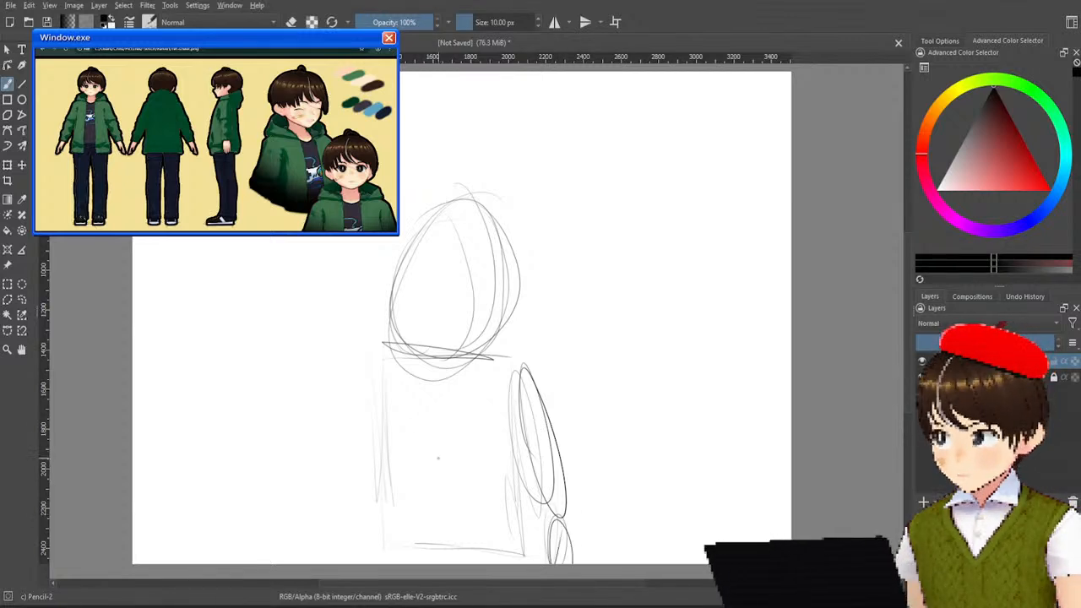
mouse_move(376, 369)
mouse_down()
mouse_move(342, 448)
mouse_move(379, 365)
mouse_up()
mouse_move(361, 460)
mouse_down()
mouse_move(338, 532)
mouse_move(364, 463)
mouse_up()
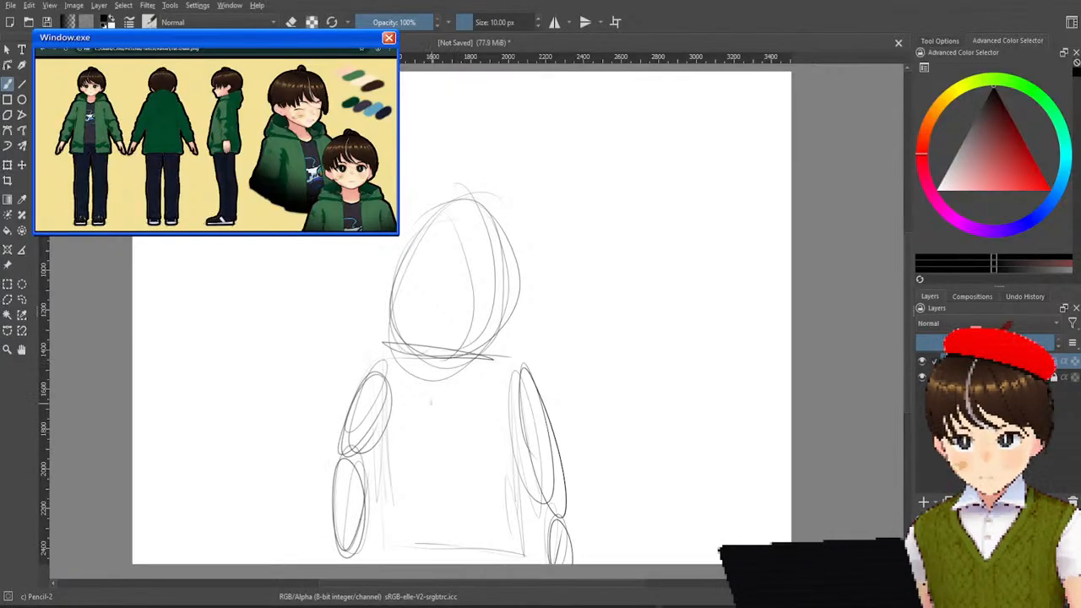
drag(393, 369, 509, 372)
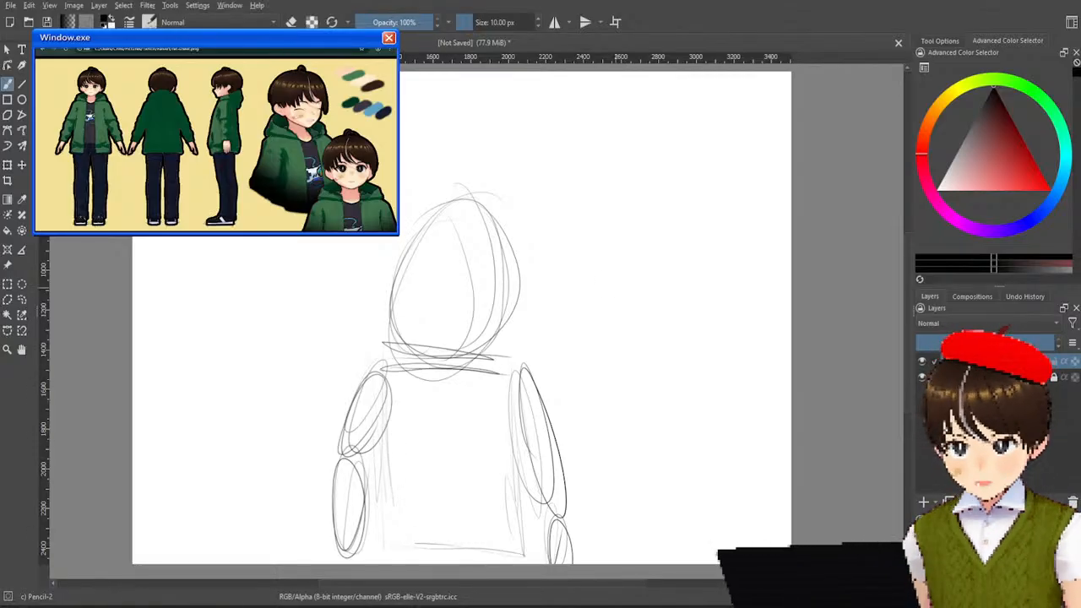
click(922, 378)
click(921, 378)
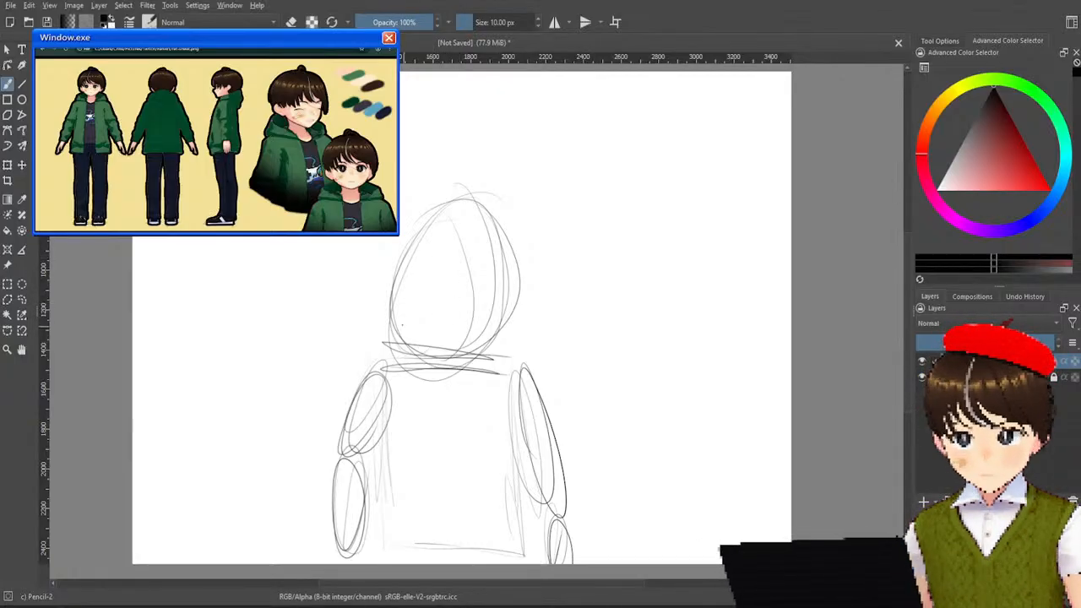
Refine the face outline over the head oval with darker strokes, tapering the jaw to a pointed chin.
mouse_move(409, 337)
mouse_down()
mouse_move(434, 360)
mouse_move(461, 356)
mouse_move(431, 363)
mouse_move(446, 361)
mouse_up()
mouse_move(469, 339)
mouse_down()
mouse_move(454, 356)
mouse_move(507, 295)
mouse_up()
drag(505, 297, 505, 275)
mouse_move(395, 334)
mouse_down()
mouse_move(390, 279)
mouse_move(395, 290)
mouse_move(420, 229)
mouse_up()
mouse_move(399, 273)
mouse_down()
mouse_move(445, 218)
mouse_move(491, 215)
mouse_up()
mouse_move(416, 228)
mouse_down()
mouse_move(490, 216)
mouse_move(503, 296)
mouse_up()
drag(505, 261, 500, 299)
drag(488, 225, 505, 272)
drag(503, 276, 498, 313)
mouse_move(392, 314)
mouse_down()
mouse_move(414, 353)
mouse_move(438, 363)
mouse_up()
mouse_move(470, 343)
mouse_down()
mouse_move(442, 364)
mouse_move(487, 333)
mouse_up()
mouse_move(394, 302)
mouse_down()
mouse_move(434, 355)
mouse_move(501, 330)
mouse_up()
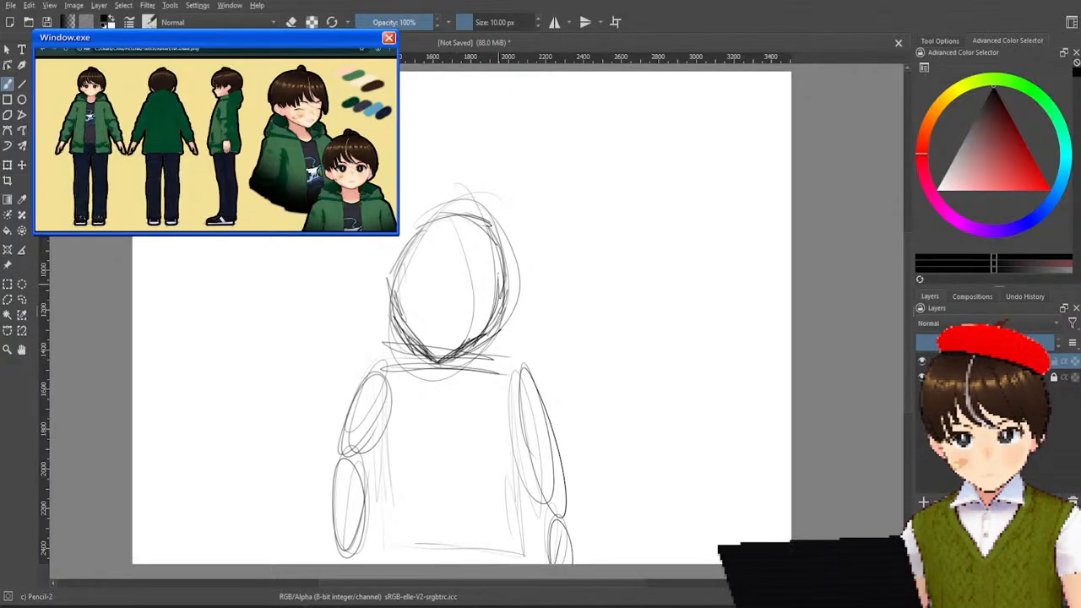
drag(441, 218, 401, 284)
mouse_move(430, 224)
mouse_down()
mouse_move(493, 216)
mouse_move(505, 272)
mouse_up()
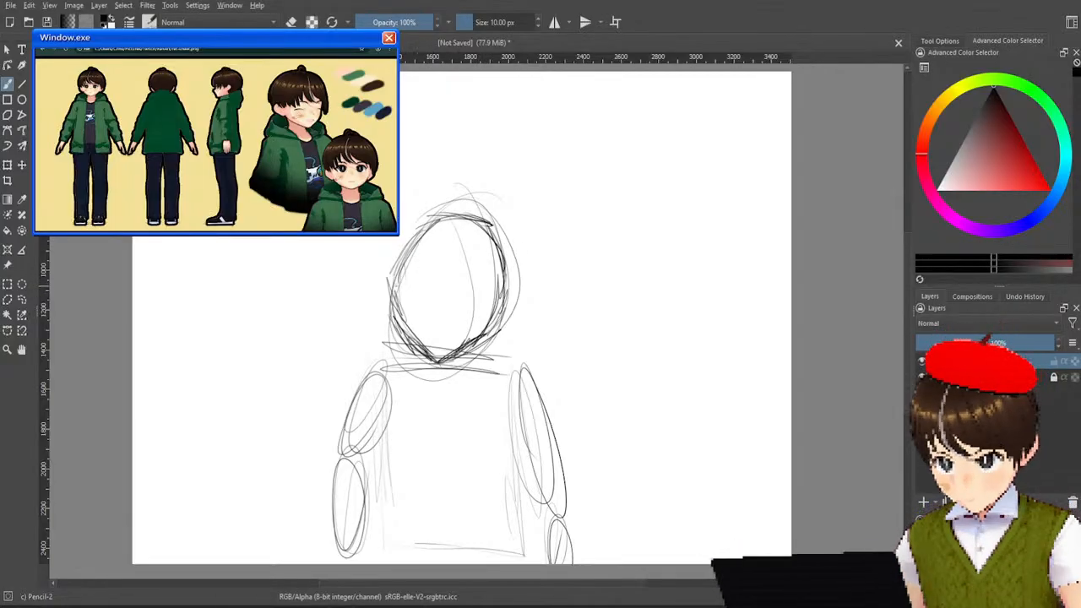
Draw an ear on each side of the head and outline the hair over the crown and down the right side.
mouse_move(386, 270)
mouse_down()
mouse_move(382, 306)
mouse_move(391, 295)
mouse_up()
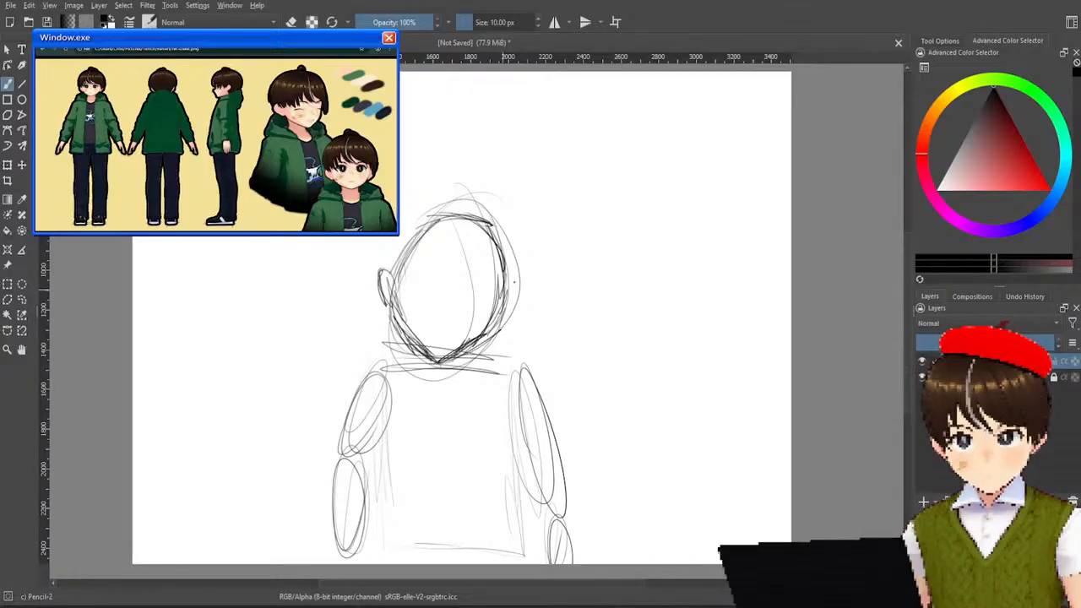
drag(515, 275, 511, 307)
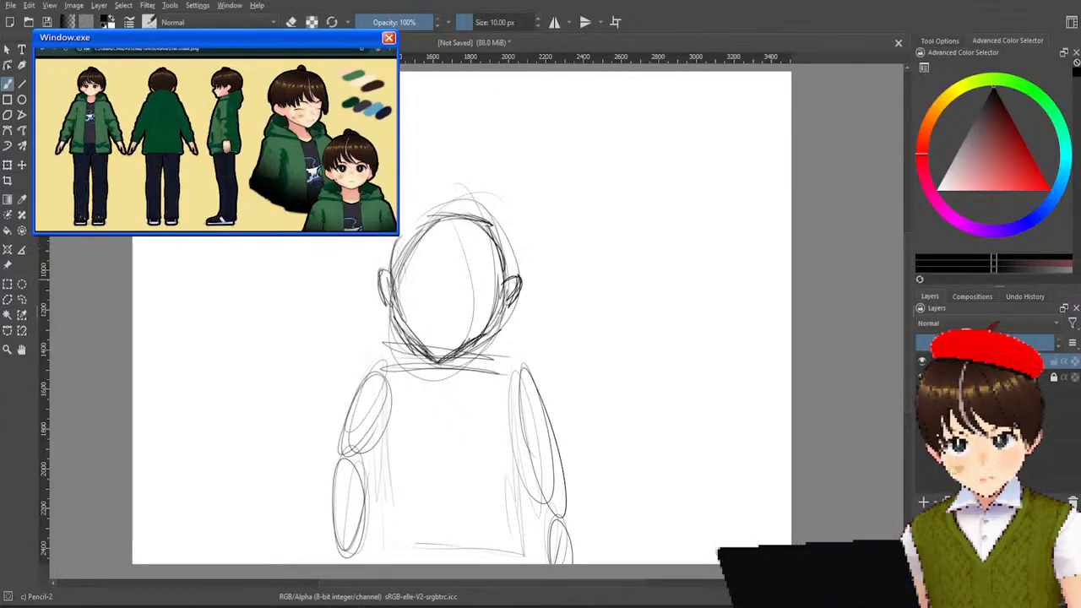
drag(456, 197, 507, 227)
mouse_move(443, 195)
mouse_down()
mouse_move(504, 212)
mouse_move(489, 205)
mouse_move(509, 232)
mouse_up()
mouse_move(477, 200)
mouse_down()
mouse_move(507, 265)
mouse_move(506, 253)
mouse_move(490, 307)
mouse_up()
drag(507, 245, 494, 318)
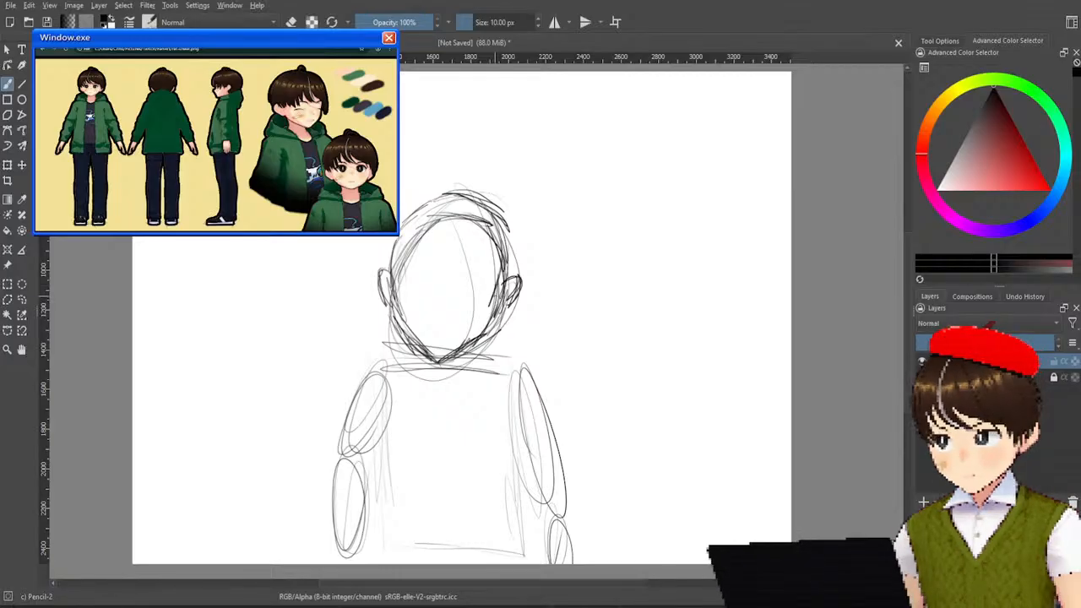
mouse_move(517, 218)
mouse_down()
mouse_move(515, 301)
mouse_move(517, 283)
mouse_up()
mouse_move(517, 282)
mouse_down()
mouse_move(519, 309)
mouse_move(507, 301)
mouse_up()
drag(522, 269, 513, 310)
drag(518, 236, 520, 294)
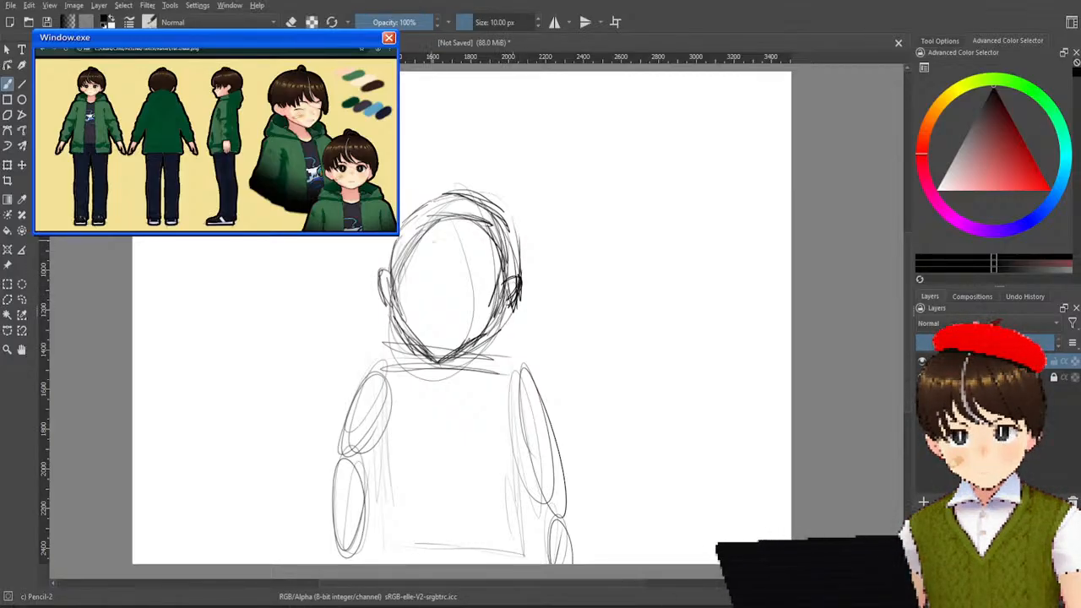
Draw strands of bangs falling from the top of the head across the forehead.
drag(415, 260, 406, 292)
drag(419, 243, 404, 291)
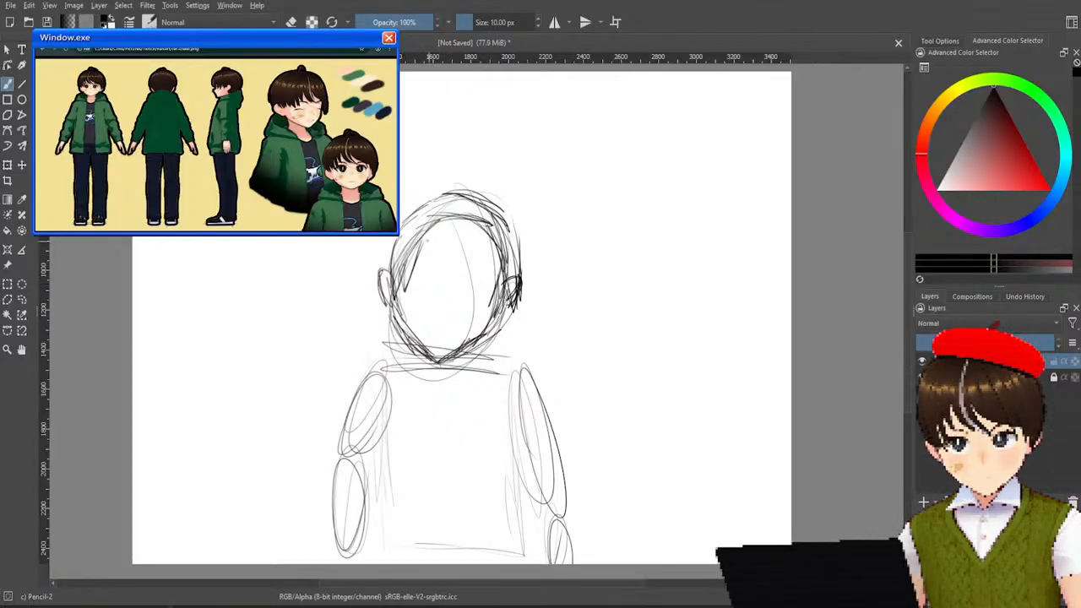
drag(424, 233, 421, 285)
drag(429, 239, 422, 293)
drag(434, 231, 432, 292)
mouse_move(436, 224)
mouse_down()
mouse_move(445, 290)
mouse_move(443, 268)
mouse_up()
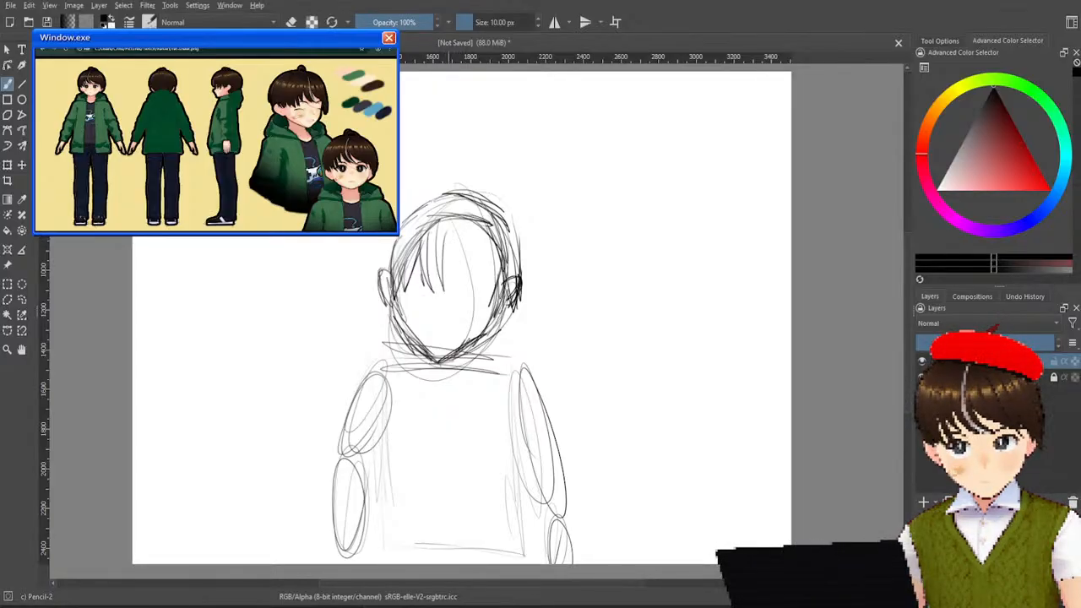
drag(450, 213, 474, 291)
drag(459, 205, 470, 268)
drag(471, 224, 494, 272)
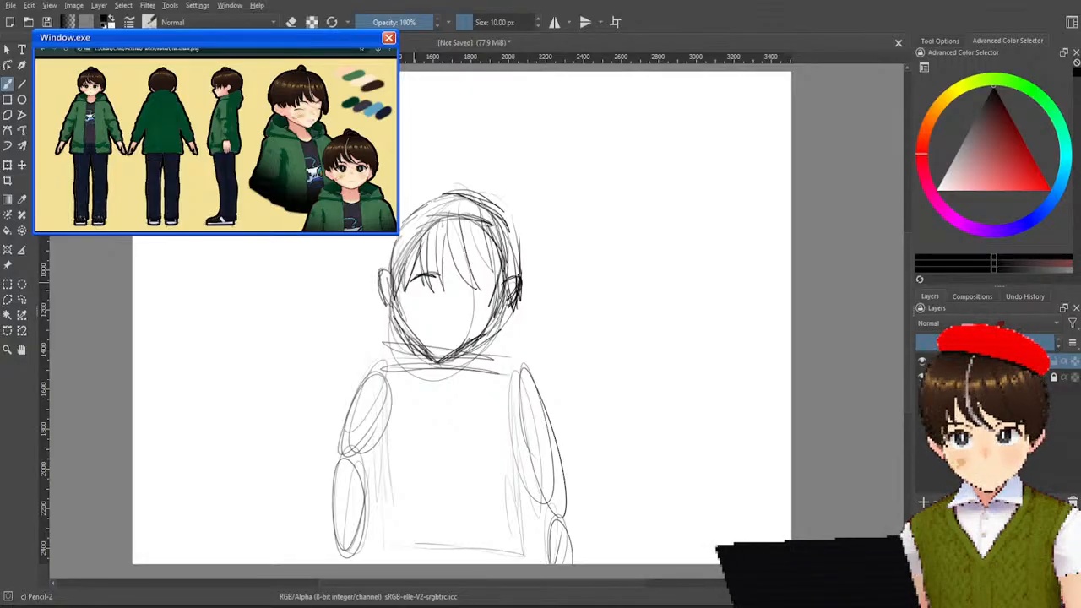
Draw both eyes beneath the bangs with upper lid lines and dark shaded pupils.
drag(458, 274, 487, 272)
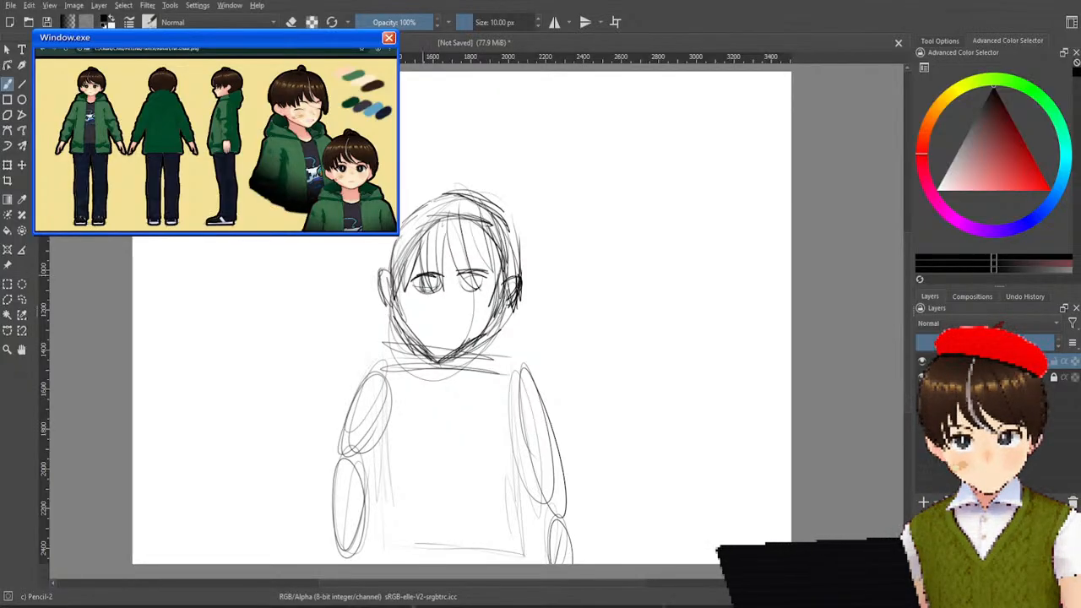
mouse_move(428, 278)
mouse_down()
mouse_move(431, 289)
mouse_move(427, 282)
mouse_up()
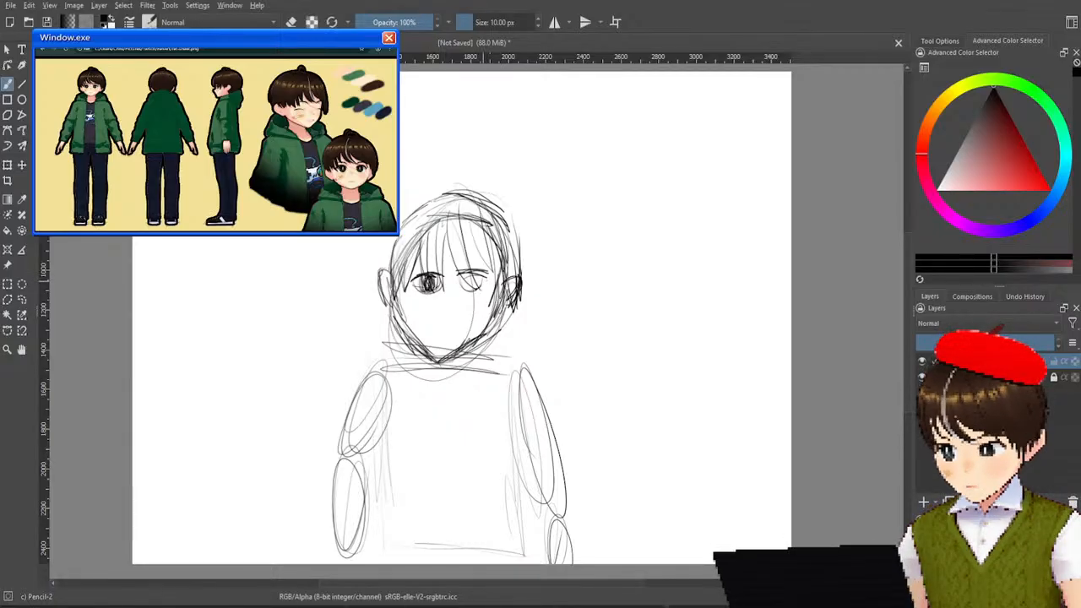
key(ctrl+z)
mouse_move(427, 275)
mouse_down()
mouse_move(427, 293)
mouse_move(431, 278)
mouse_move(432, 290)
mouse_move(462, 290)
mouse_up()
key(ctrl+z)
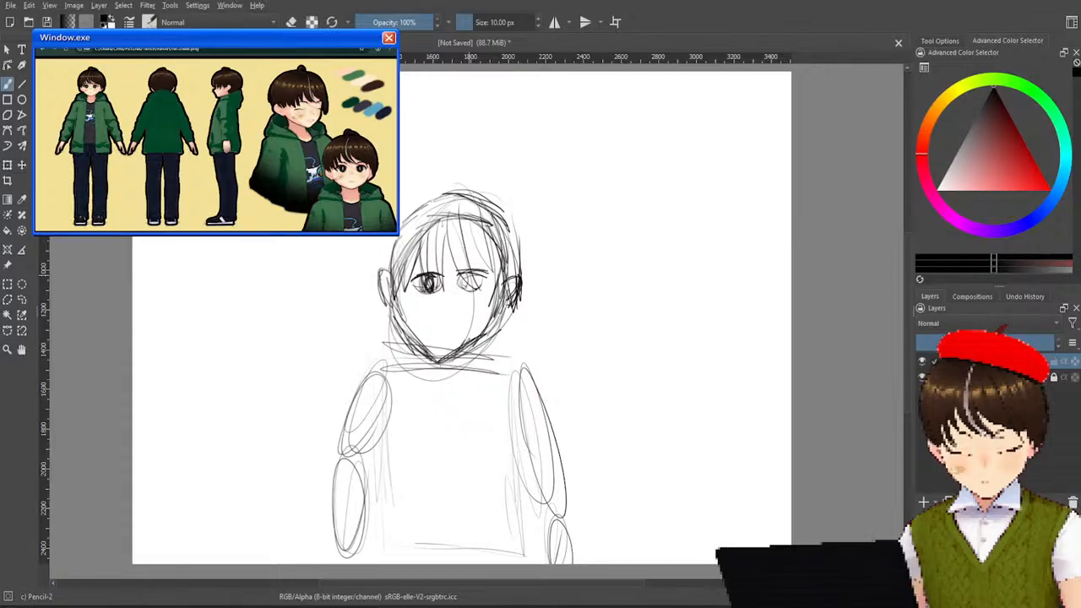
key(ctrl+z)
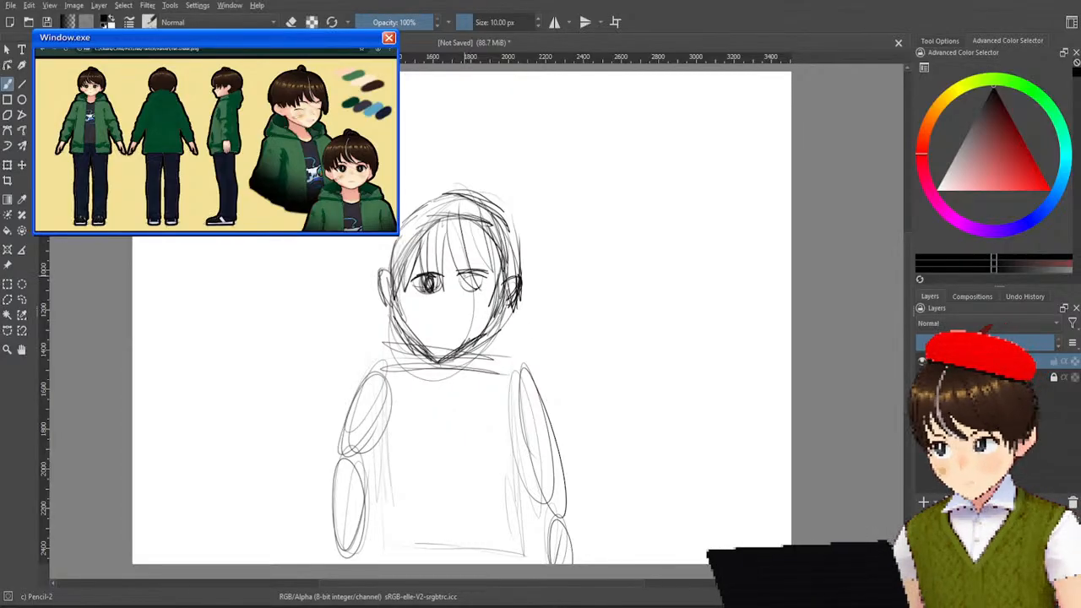
drag(474, 274, 475, 288)
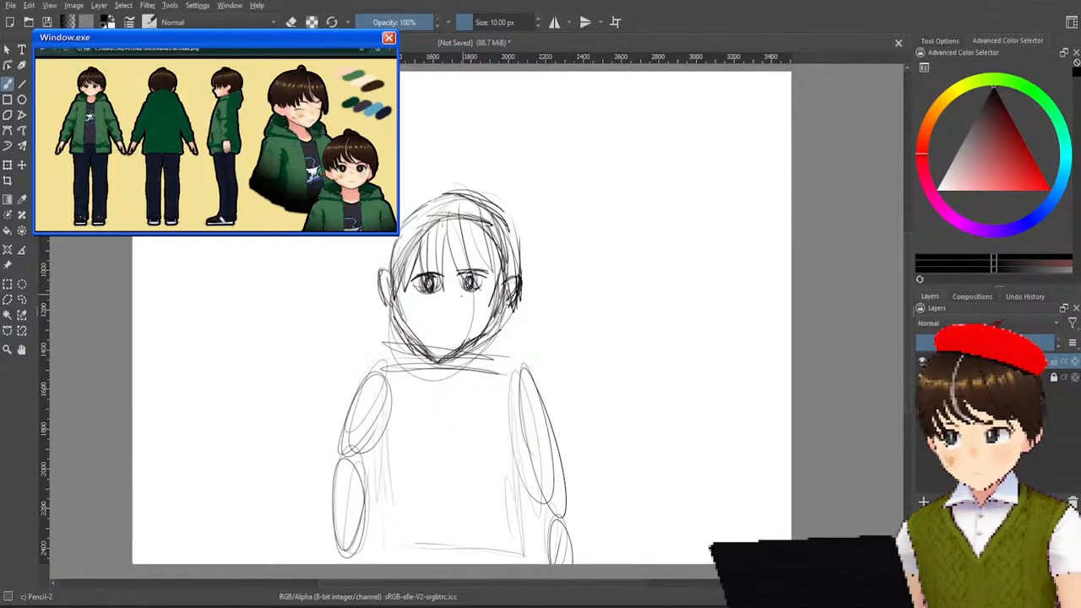
Draw a small nose, a short mouth line and a slanted bandage on the left cheek.
drag(451, 297, 452, 305)
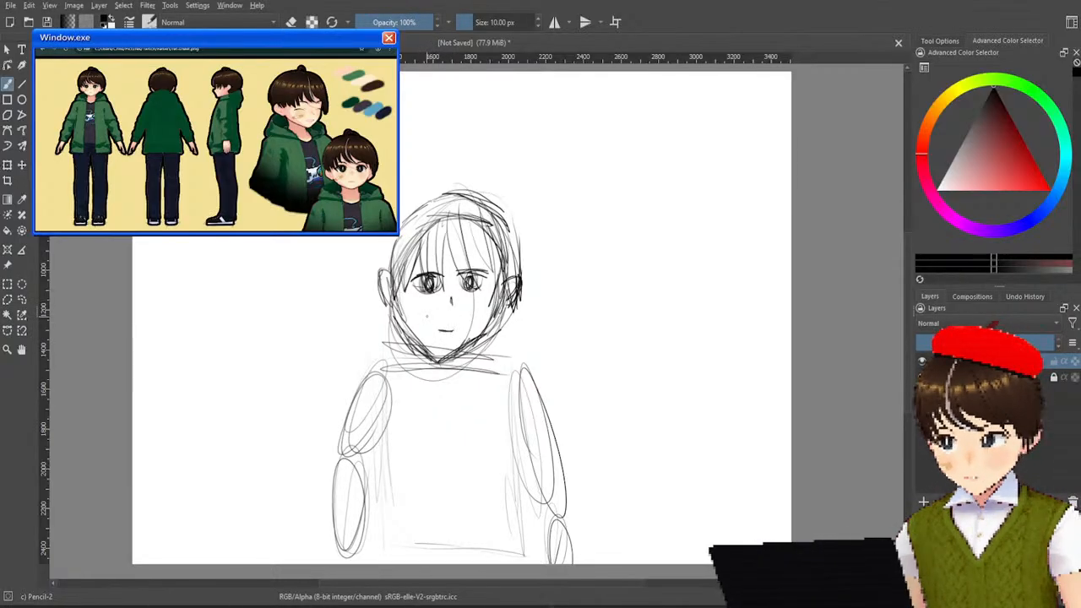
drag(429, 312, 415, 326)
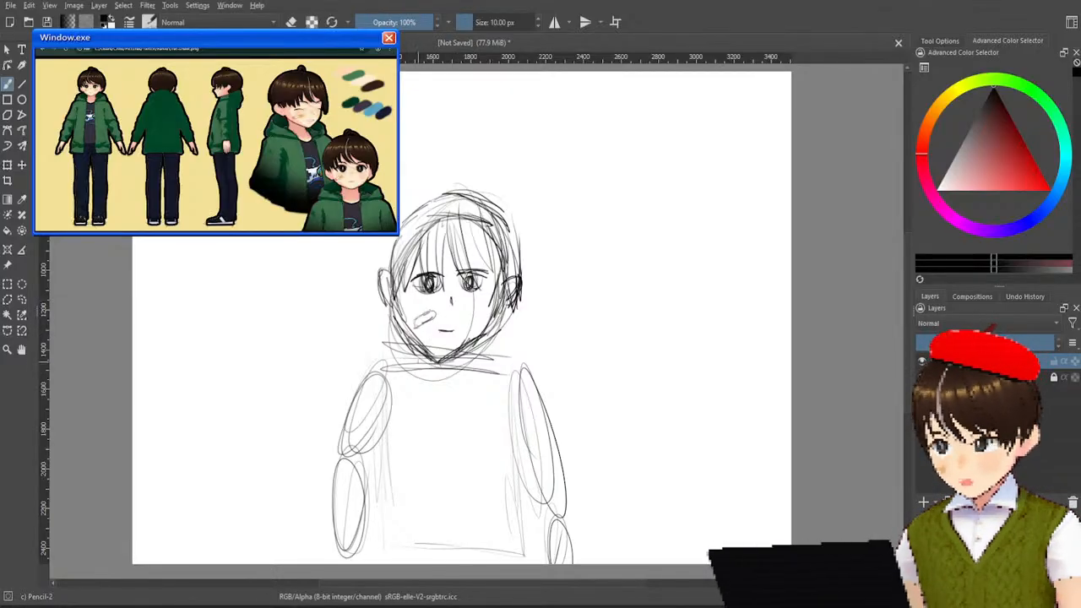
Draw the two neck lines and the jacket's bunched hood wrapping around both sides of the neck.
drag(420, 353, 408, 391)
drag(462, 355, 470, 392)
mouse_move(388, 341)
mouse_down()
mouse_move(370, 360)
mouse_move(399, 335)
mouse_move(385, 386)
mouse_up()
mouse_move(476, 339)
mouse_down()
mouse_move(500, 358)
mouse_move(479, 374)
mouse_up()
drag(478, 340, 500, 368)
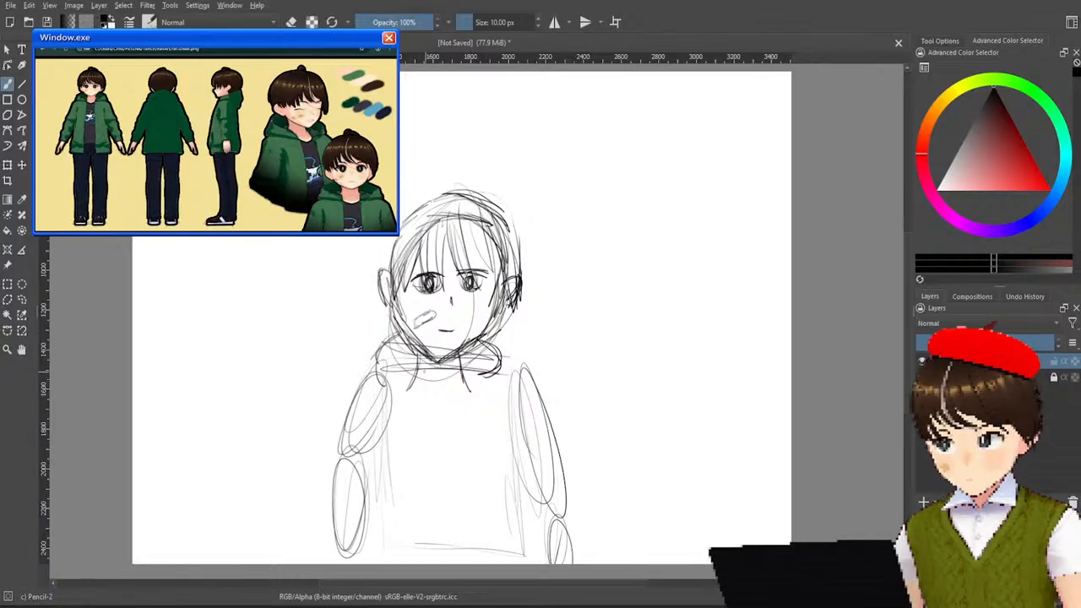
drag(382, 367, 398, 377)
drag(382, 370, 414, 376)
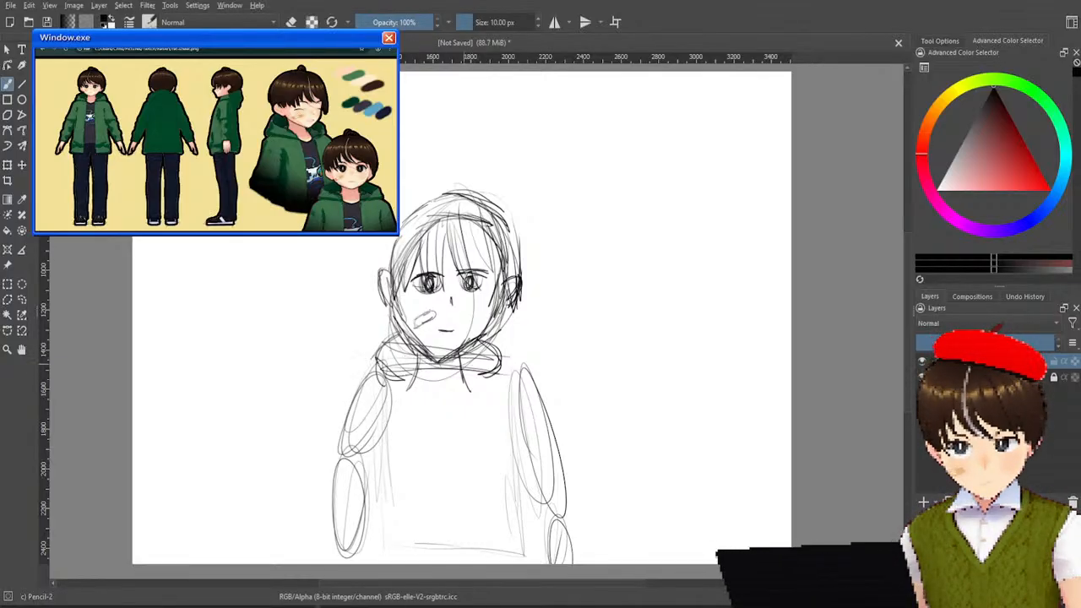
mouse_move(490, 372)
mouse_down()
mouse_move(474, 379)
mouse_move(513, 379)
mouse_up()
drag(487, 340, 516, 386)
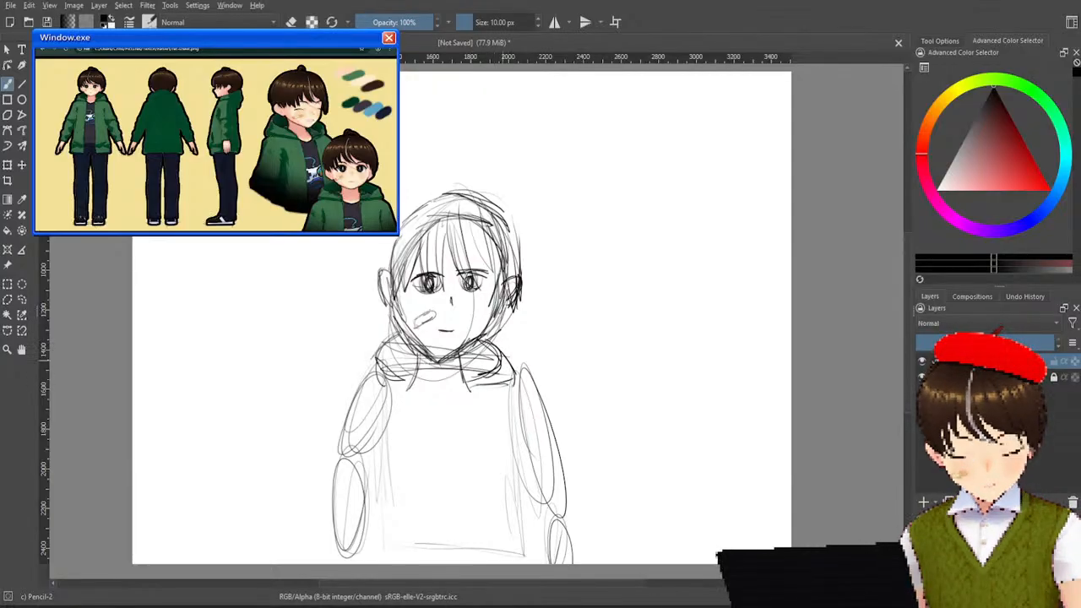
Draw the two long front edges of the open jacket running from the hood down to the waist.
mouse_move(407, 343)
mouse_down()
mouse_move(389, 384)
mouse_move(418, 389)
mouse_move(423, 464)
mouse_up()
drag(422, 420, 424, 538)
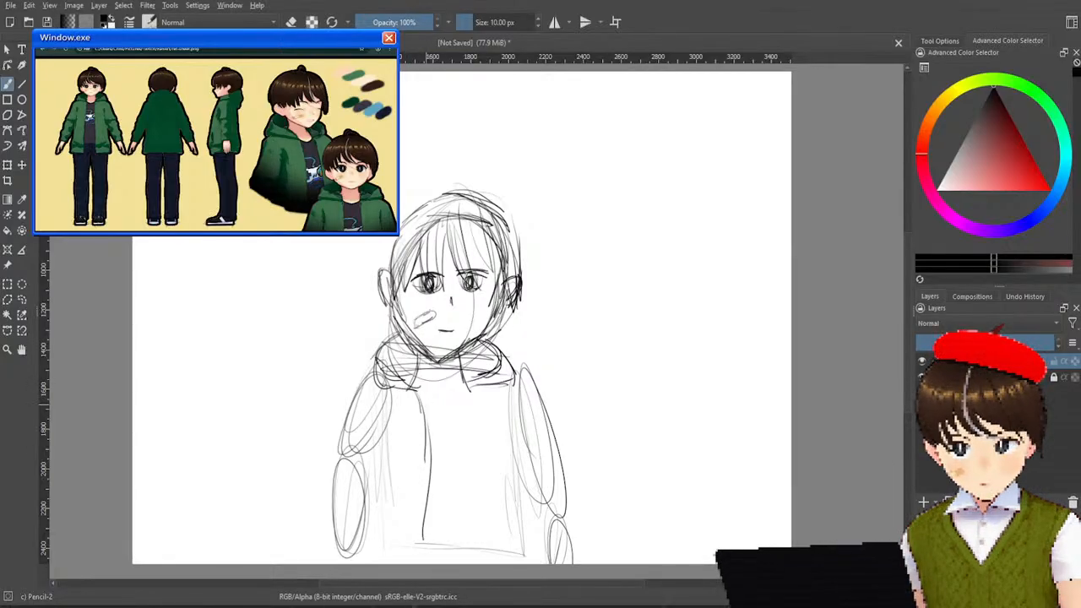
drag(473, 388, 461, 541)
drag(460, 475, 465, 550)
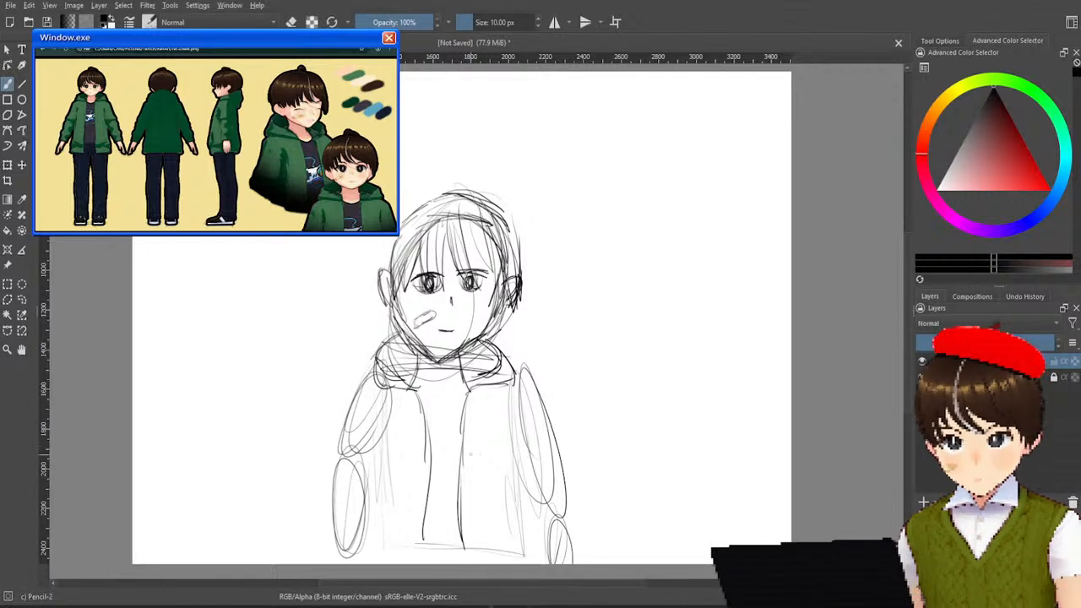
drag(423, 516, 421, 561)
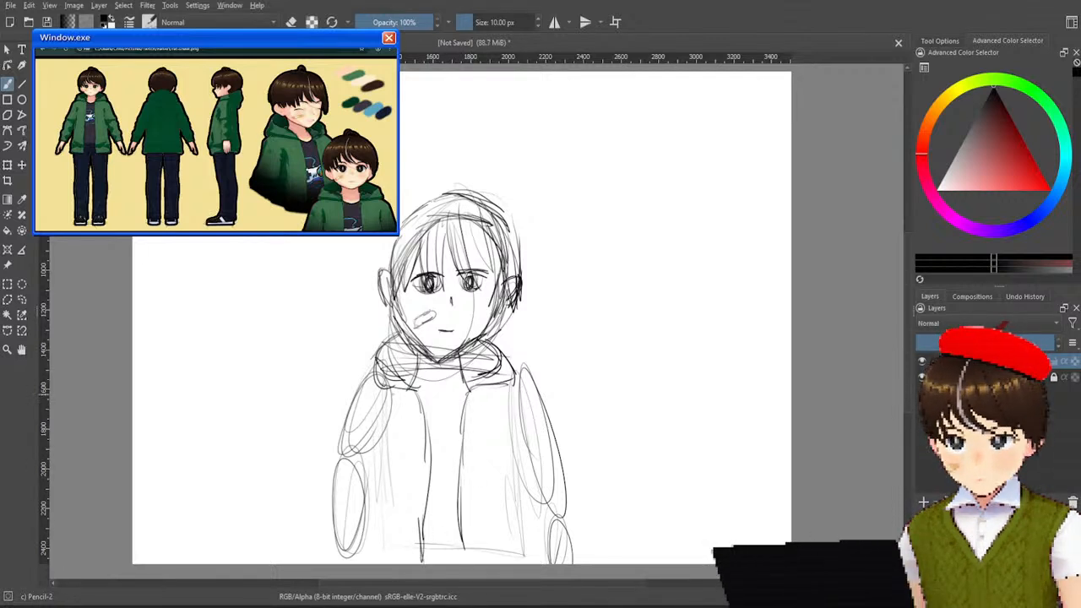
Outline the left-hand sleeve over the arm guides, with its outer edge from shoulder to cuff and its inner edge.
mouse_move(389, 385)
mouse_down()
mouse_move(364, 386)
mouse_move(344, 456)
mouse_up()
mouse_move(350, 419)
mouse_down()
mouse_move(341, 478)
mouse_move(344, 450)
mouse_up()
drag(348, 430, 364, 396)
drag(342, 461, 334, 545)
drag(337, 493, 334, 559)
drag(373, 504, 363, 557)
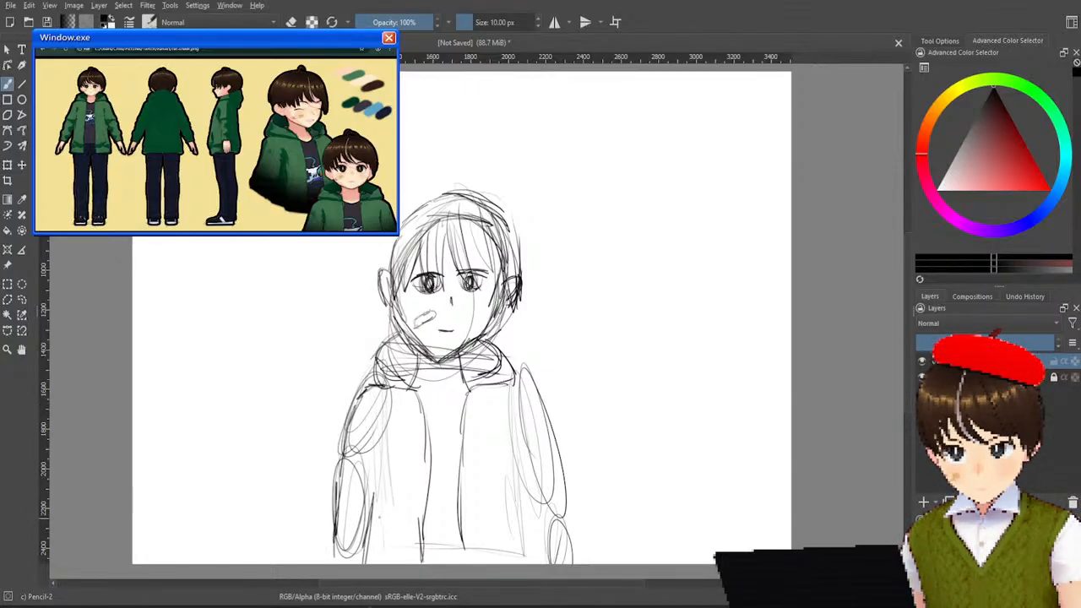
drag(389, 424, 360, 527)
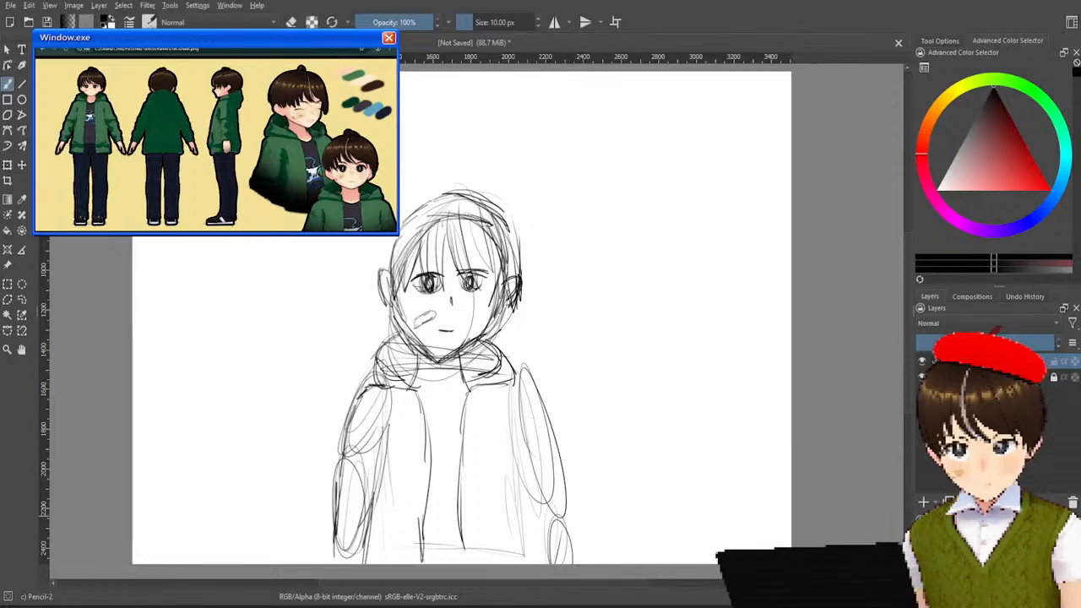
Draw the jacket's two side edges and outline the right-hand sleeve over its arm guides.
mouse_move(393, 404)
mouse_down()
mouse_move(370, 512)
mouse_move(384, 565)
mouse_up()
drag(509, 396, 533, 488)
mouse_move(507, 421)
mouse_down()
mouse_move(529, 545)
mouse_move(545, 563)
mouse_up()
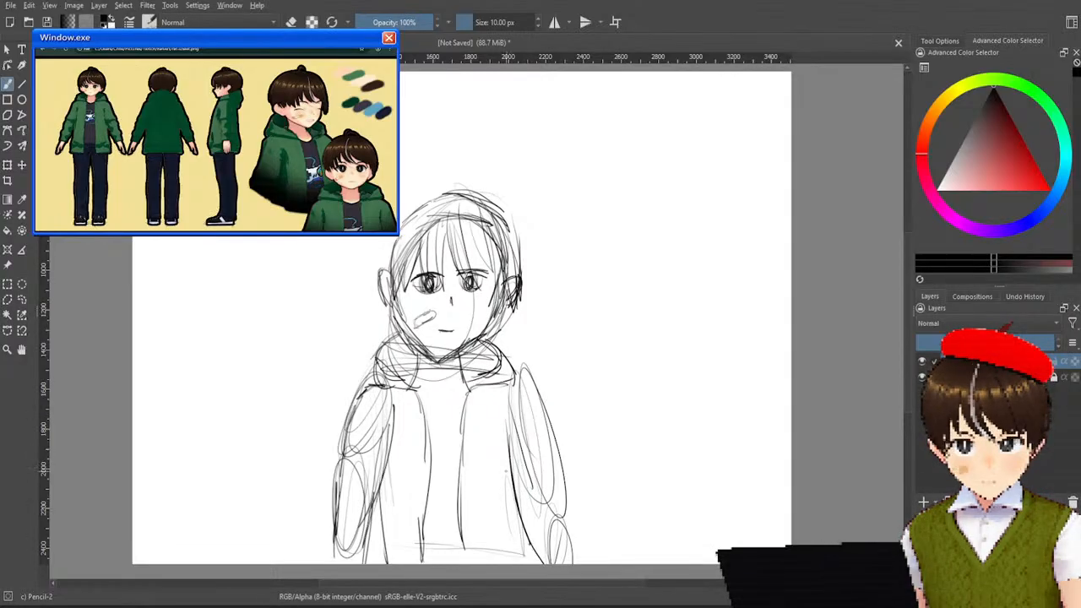
drag(505, 459, 517, 566)
drag(519, 380, 558, 494)
drag(527, 398, 570, 563)
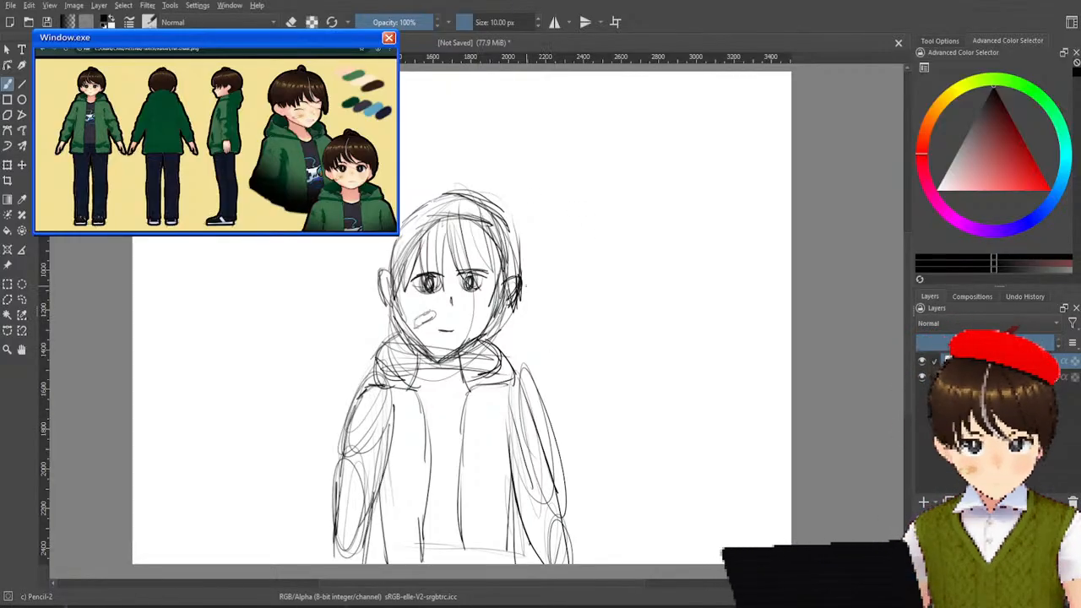
Lower the pencil sketch layer's opacity to a faint guide and choose the Basic-1 brush at 40 px.
drag(1021, 342, 971, 342)
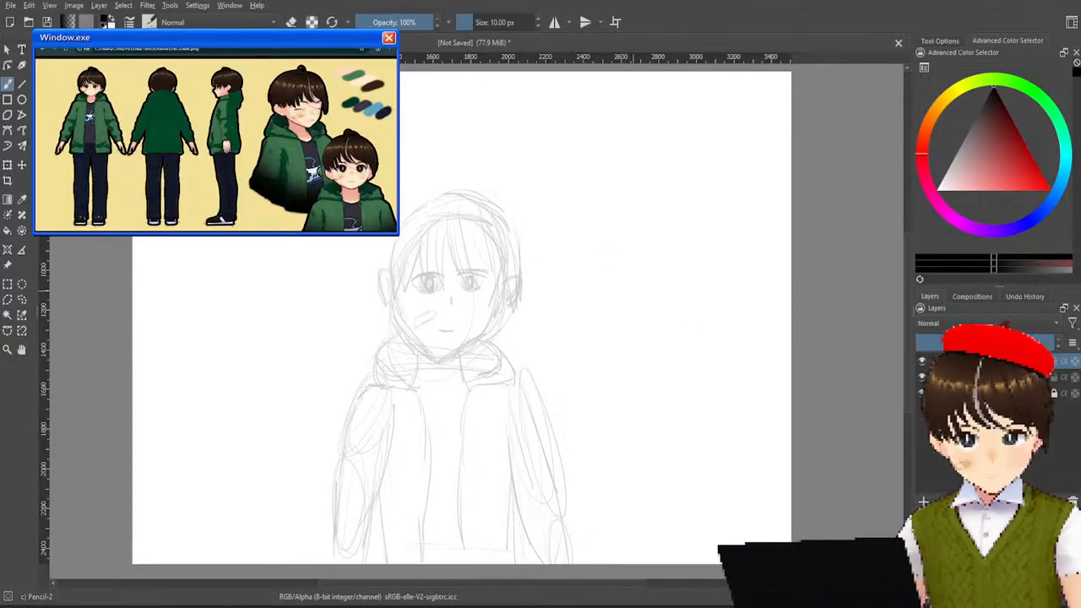
right_click(657, 321)
click(729, 336)
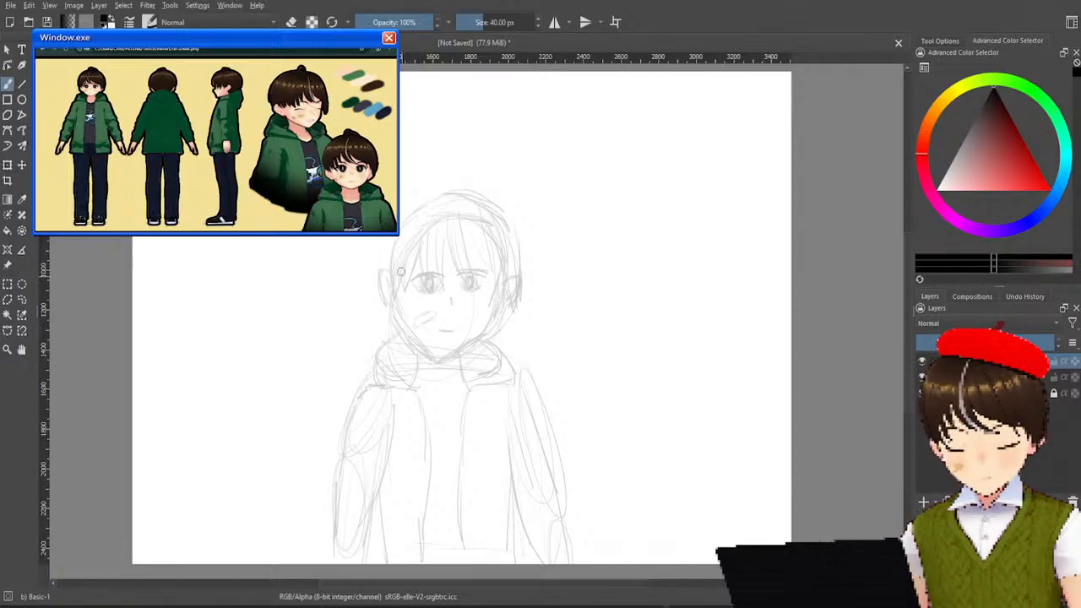
Try inking the top of the head, the right-hand ear and the jaw below it in thick black.
drag(402, 221, 387, 272)
drag(402, 218, 478, 188)
key(ctrl+z)
key(ctrl+z)
mouse_move(404, 218)
mouse_down()
mouse_move(484, 199)
mouse_move(522, 256)
mouse_move(512, 274)
mouse_move(527, 289)
mouse_up()
key(ctrl+z)
mouse_move(522, 249)
mouse_down()
mouse_move(524, 291)
mouse_move(449, 368)
mouse_up()
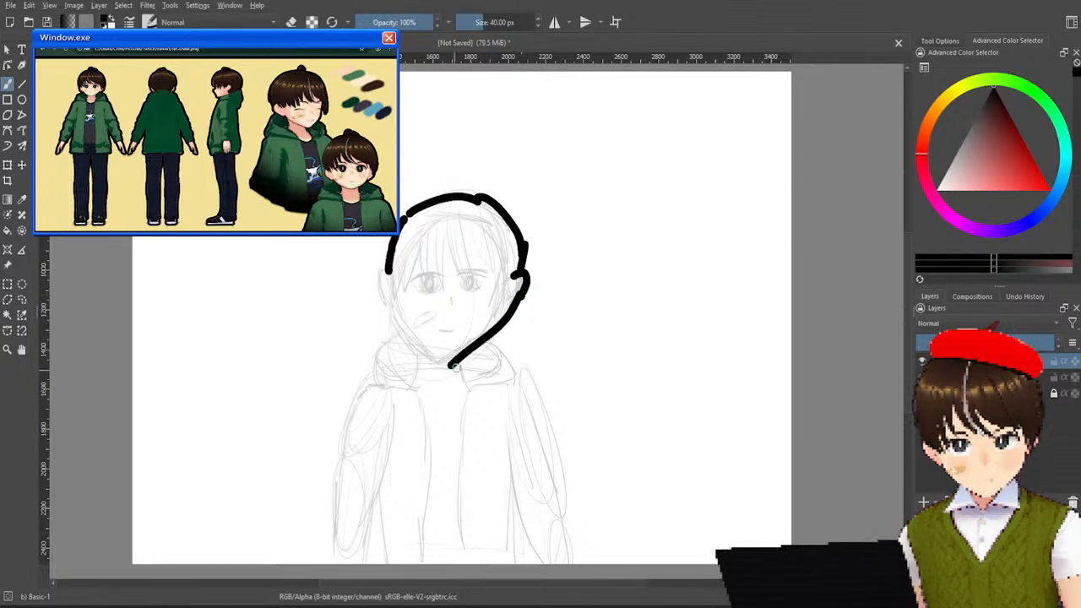
Try inking the left-hand ear and jaw, and undo these strokes together with the right-hand jaw line.
mouse_move(394, 272)
mouse_down()
mouse_move(376, 277)
mouse_move(434, 359)
mouse_up()
key(ctrl+z)
drag(382, 287, 458, 363)
key(ctrl+z)
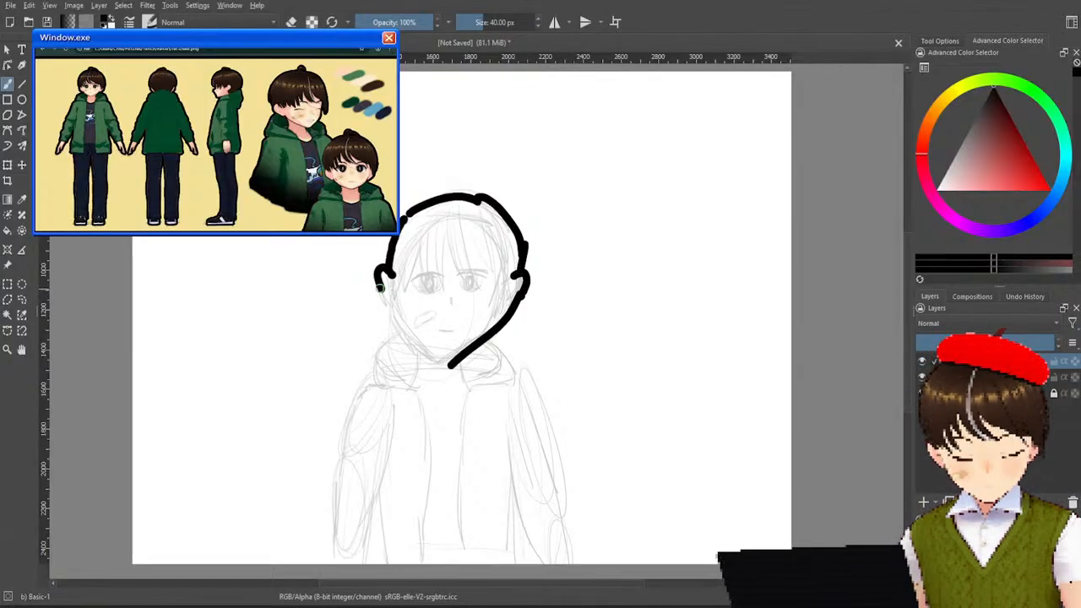
key(ctrl+z)
key(ctrl+z)
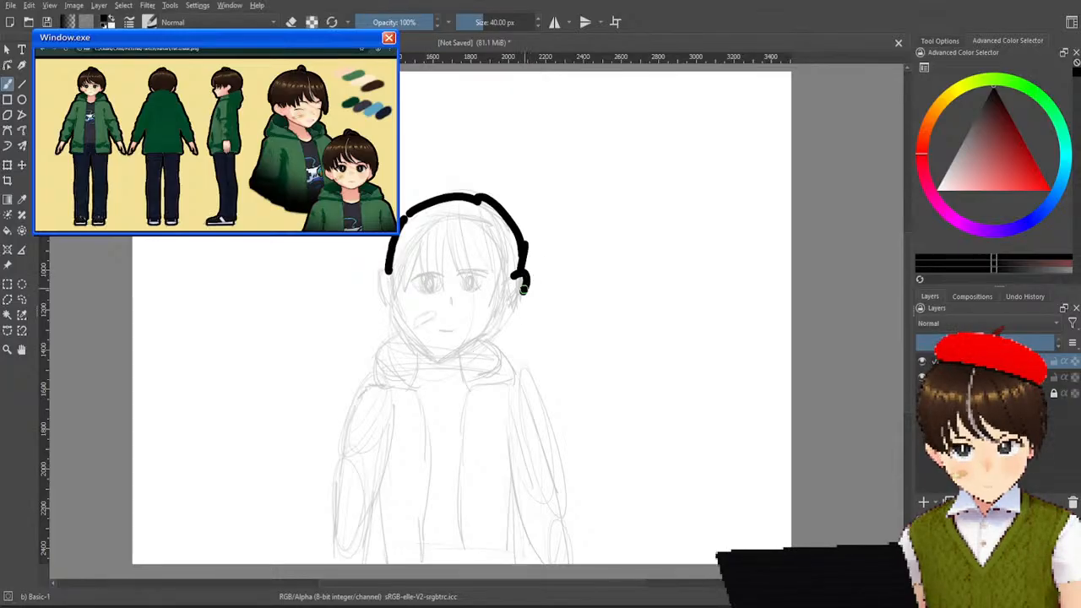
Try a narrower jaw from below the right-hand ear to the chin and up to the left-hand ear, and undo it.
drag(529, 284, 456, 356)
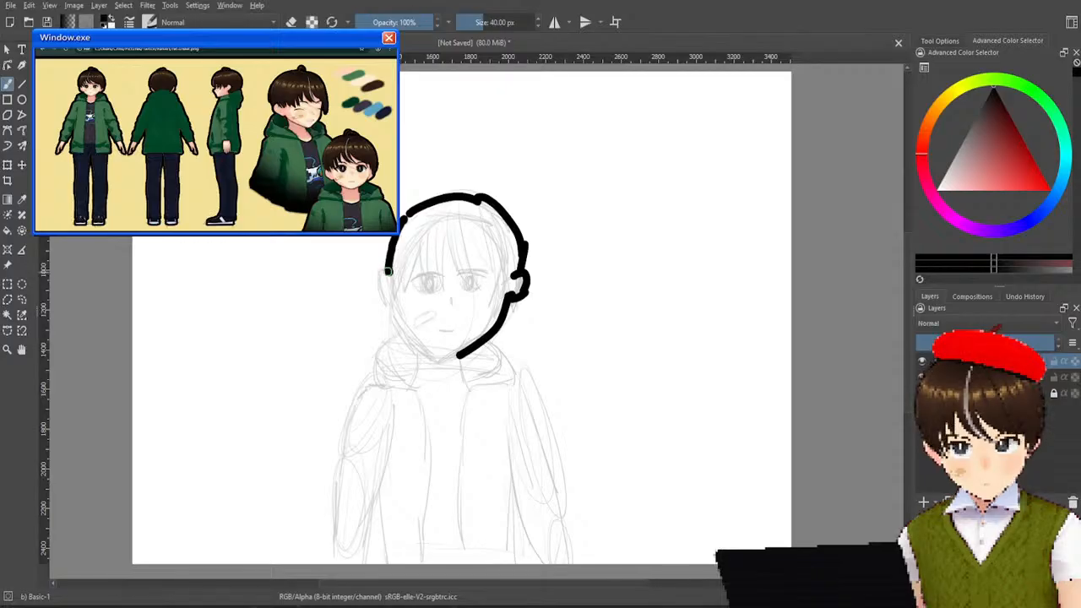
drag(386, 288, 455, 354)
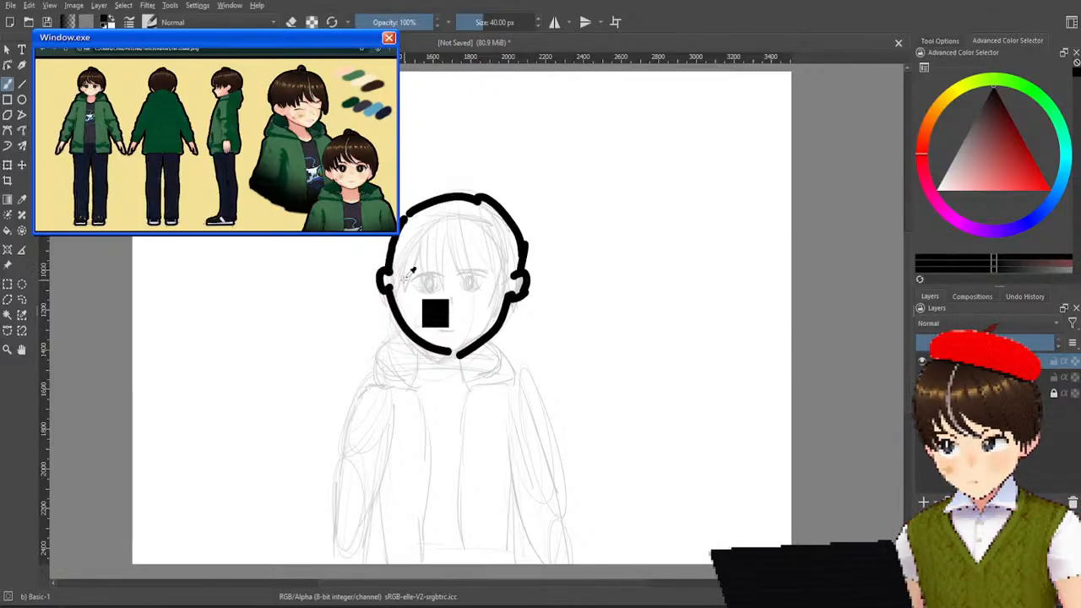
key(ctrl+z)
mouse_move(398, 292)
mouse_down()
mouse_move(459, 352)
mouse_move(517, 306)
mouse_up()
key(ctrl+z)
key(ctrl+z)
key(ctrl+z)
key(ctrl+z)
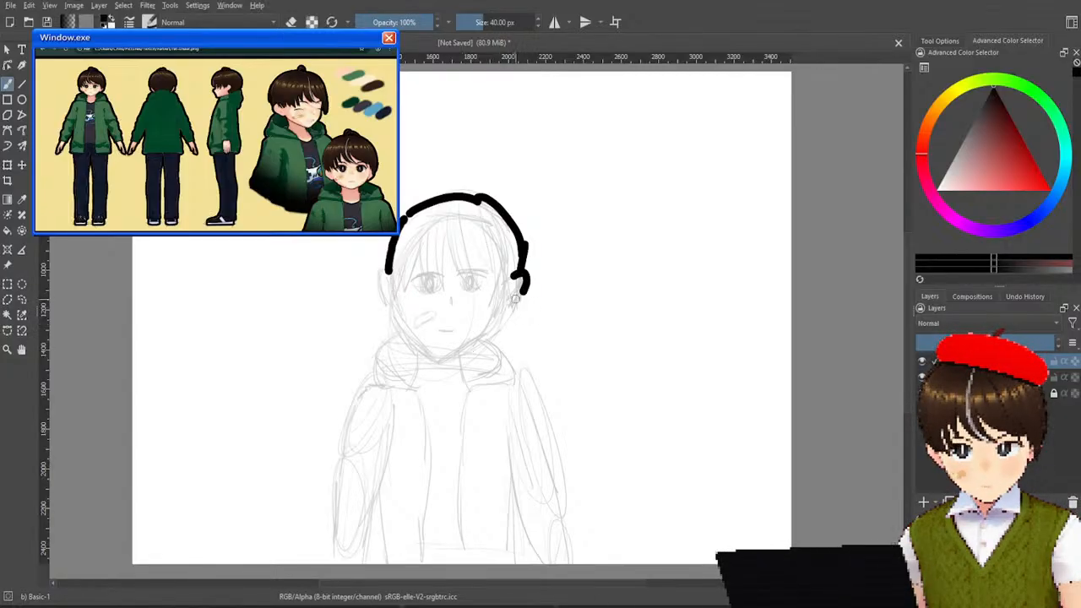
Ink the left-hand ear, the chin and both jaw sides, closing the head outline at the right-hand ear.
mouse_move(397, 275)
mouse_down()
mouse_move(385, 304)
mouse_move(407, 303)
mouse_move(505, 351)
mouse_up()
key(ctrl+z)
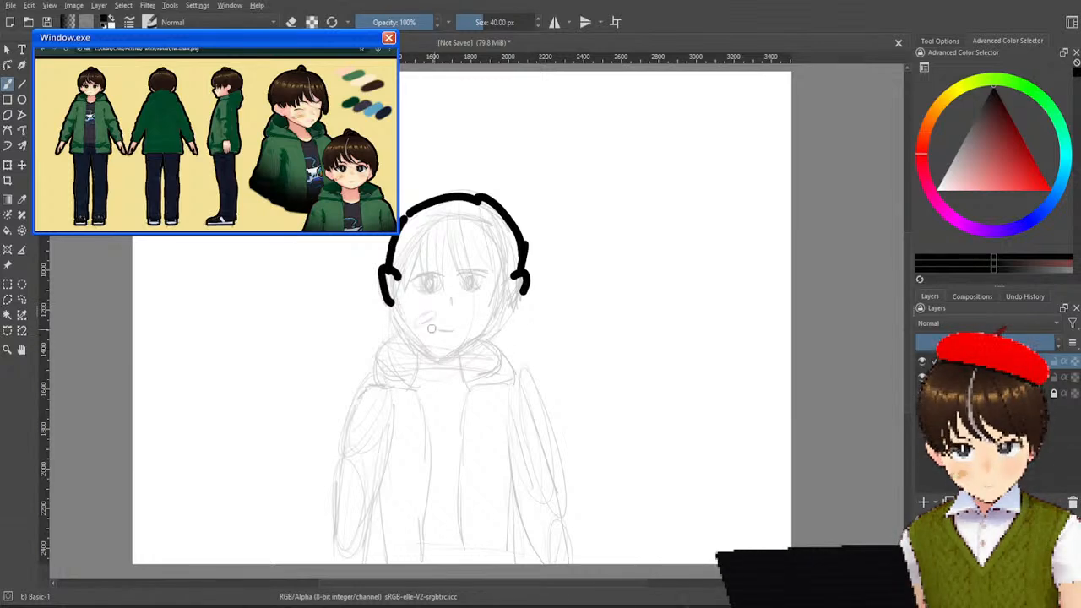
mouse_move(406, 319)
mouse_down()
mouse_move(471, 359)
mouse_move(506, 305)
mouse_up()
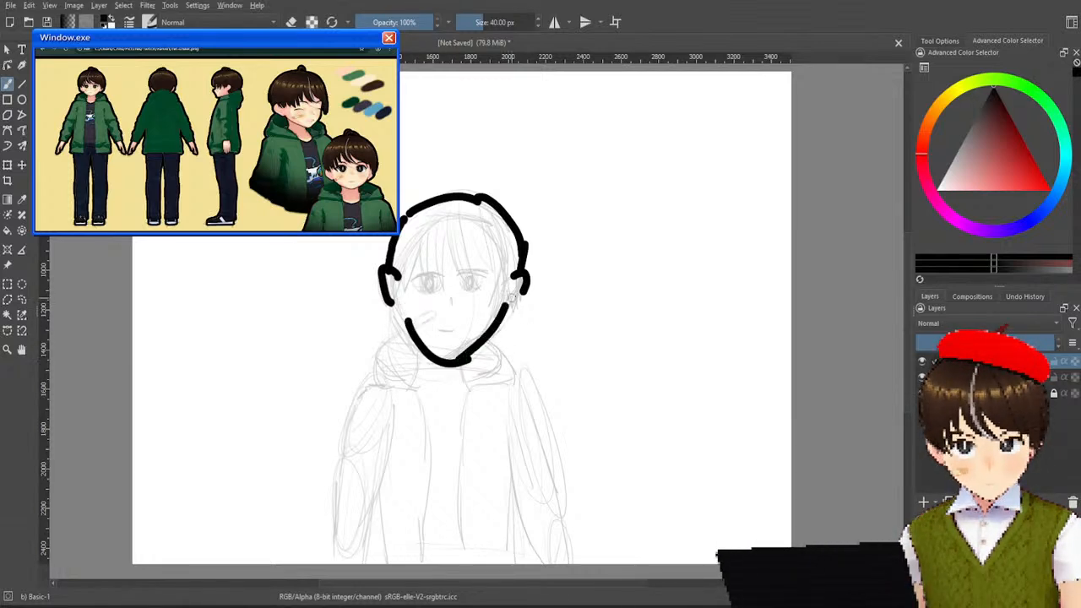
key(ctrl+z)
drag(460, 356, 500, 318)
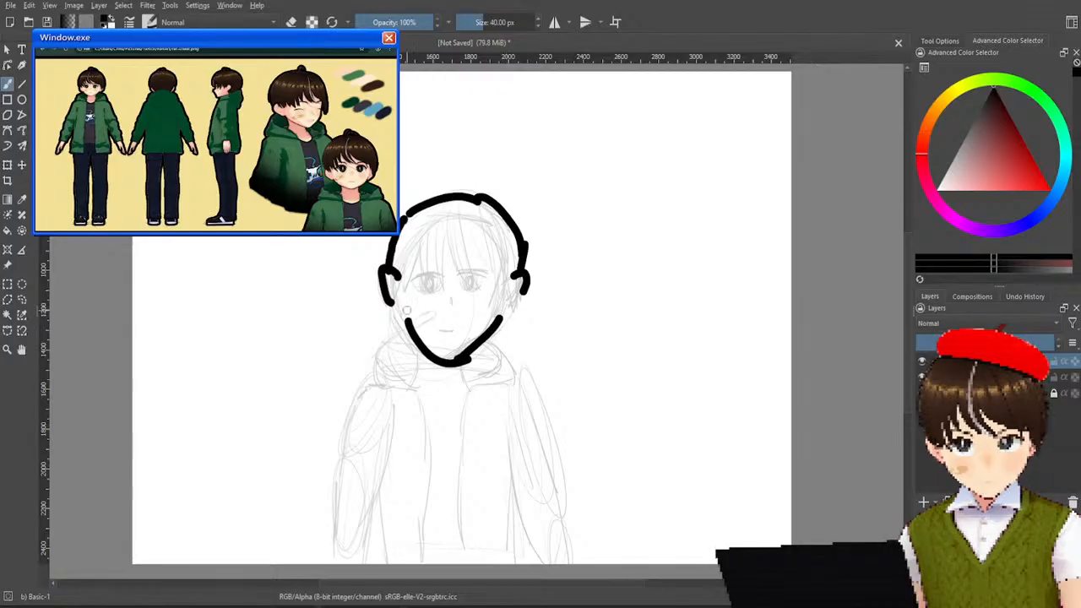
drag(392, 299, 413, 325)
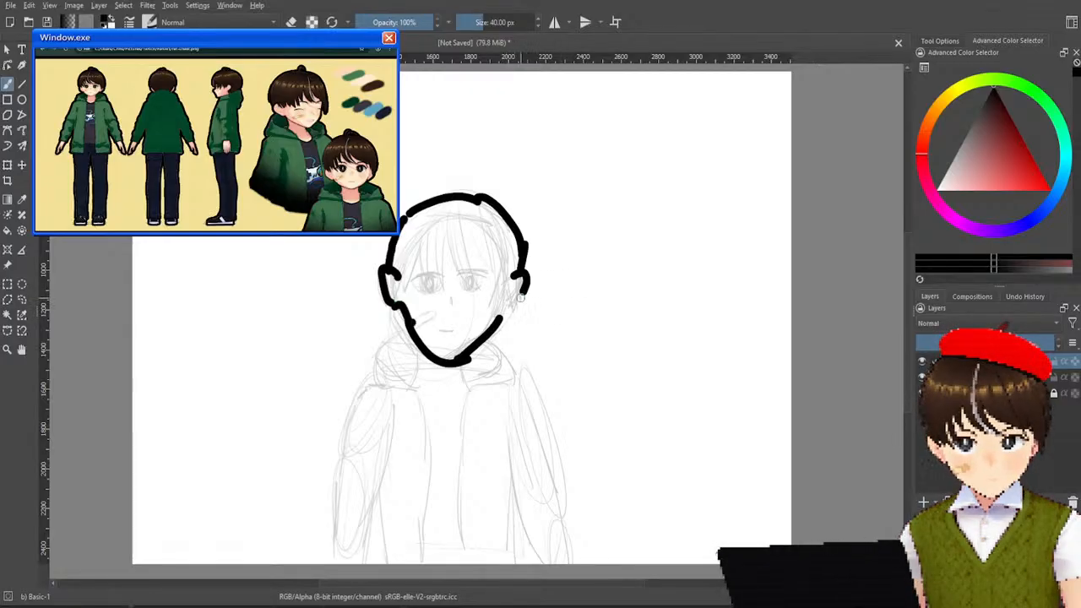
drag(519, 297, 504, 318)
key(ctrl+z)
key(ctrl+z)
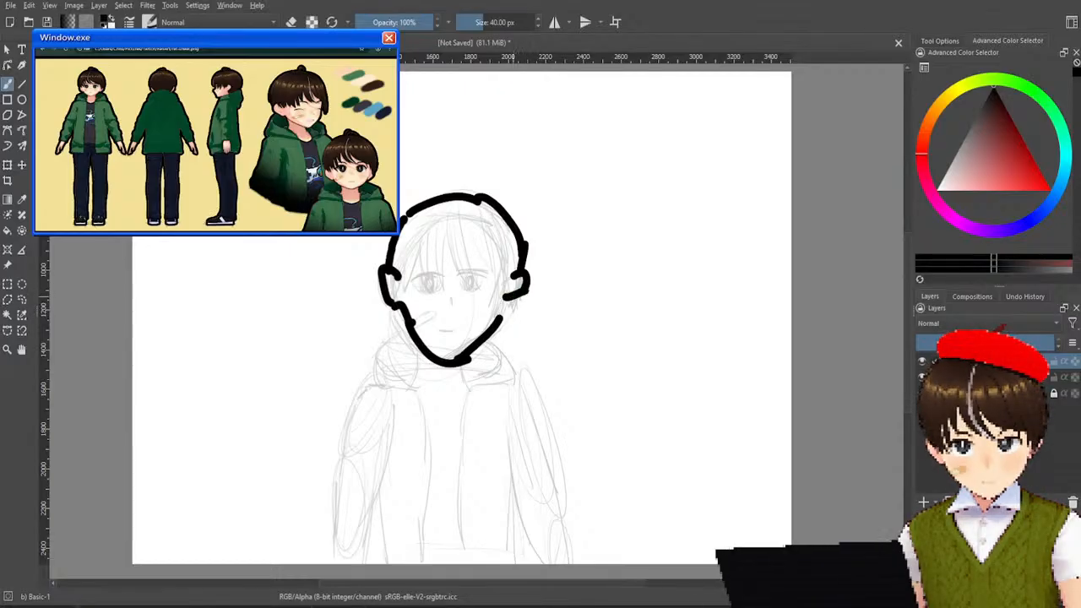
drag(526, 288, 503, 328)
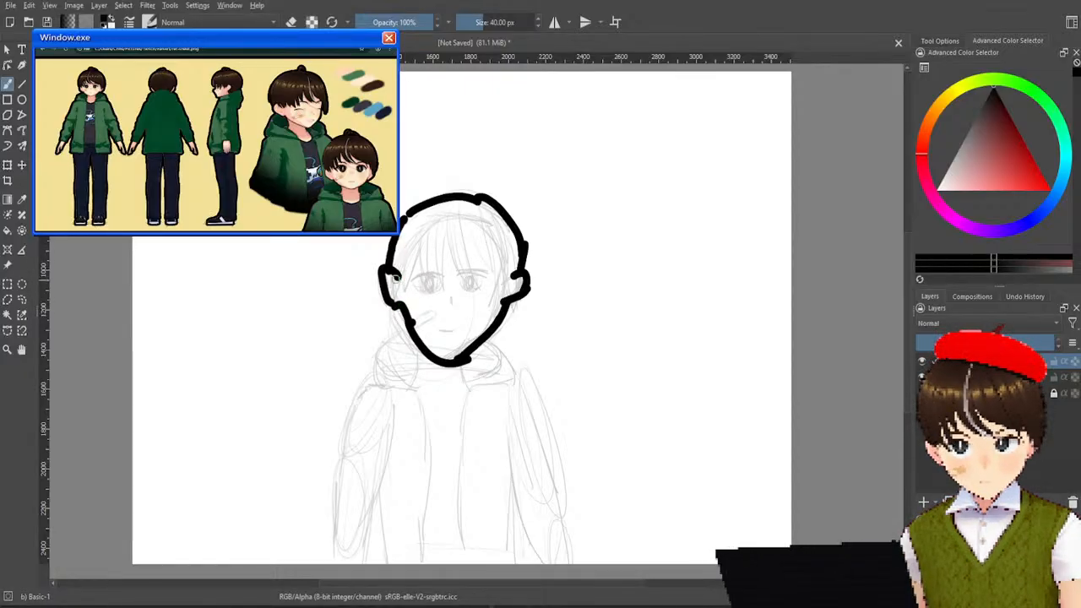
Try inking the bangs across the forehead from the left-hand ear inward, and undo the strokes.
mouse_move(392, 274)
mouse_down()
mouse_move(408, 296)
mouse_move(419, 253)
mouse_move(412, 257)
mouse_move(418, 246)
mouse_move(419, 281)
mouse_move(439, 235)
mouse_move(432, 246)
mouse_move(451, 283)
mouse_move(441, 275)
mouse_move(453, 239)
mouse_move(485, 293)
mouse_up()
drag(464, 233, 486, 283)
key(ctrl+z)
key(ctrl+z)
mouse_move(456, 234)
mouse_down()
mouse_move(474, 253)
mouse_move(477, 271)
mouse_move(473, 216)
mouse_move(481, 224)
mouse_move(471, 237)
mouse_move(495, 276)
mouse_move(452, 238)
mouse_move(475, 280)
mouse_move(466, 226)
mouse_move(478, 285)
mouse_up()
key(ctrl+z)
key(ctrl+z)
key(ctrl+z)
key(ctrl+z)
key(ctrl+z)
key(ctrl+z)
key(ctrl+z)
key(ctrl+z)
key(ctrl+z)
key(ctrl+z)
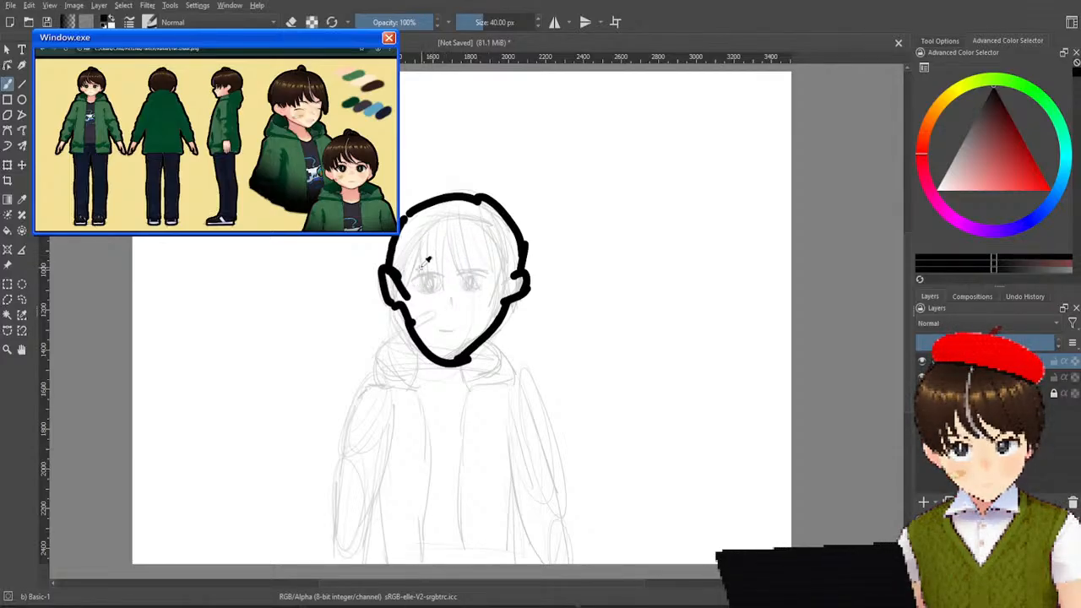
Ink the bangs again with curved strands over both eyes, and undo the middle and right-hand strands.
mouse_move(403, 255)
mouse_down()
mouse_move(412, 301)
mouse_move(432, 245)
mouse_move(453, 276)
mouse_move(461, 235)
mouse_move(485, 286)
mouse_up()
drag(475, 235, 504, 281)
drag(466, 228, 491, 282)
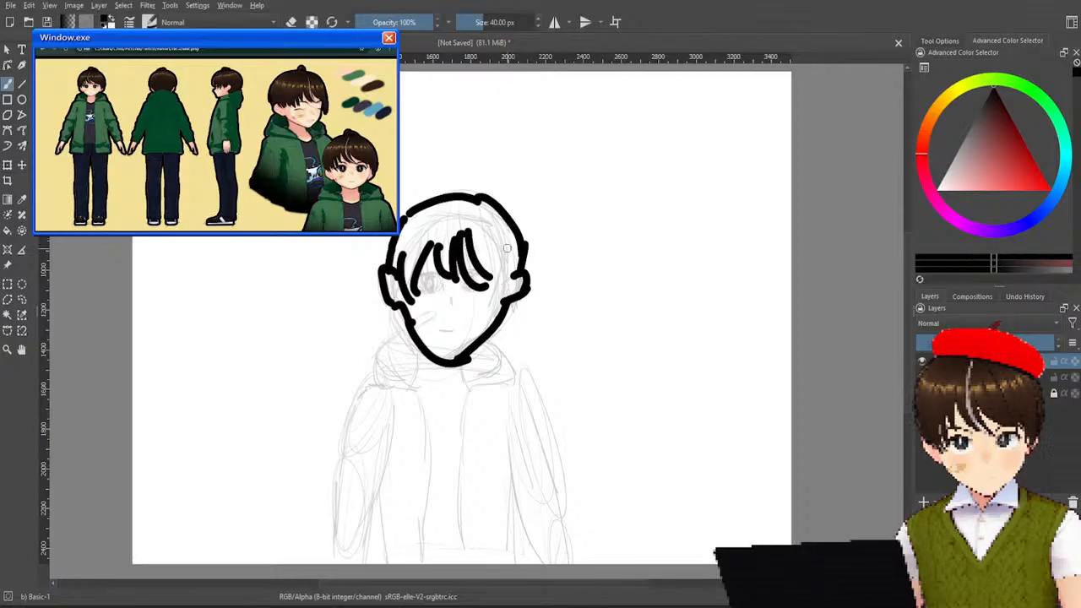
key(ctrl+z)
key(ctrl+z)
key(ctrl+z)
key(ctrl+z)
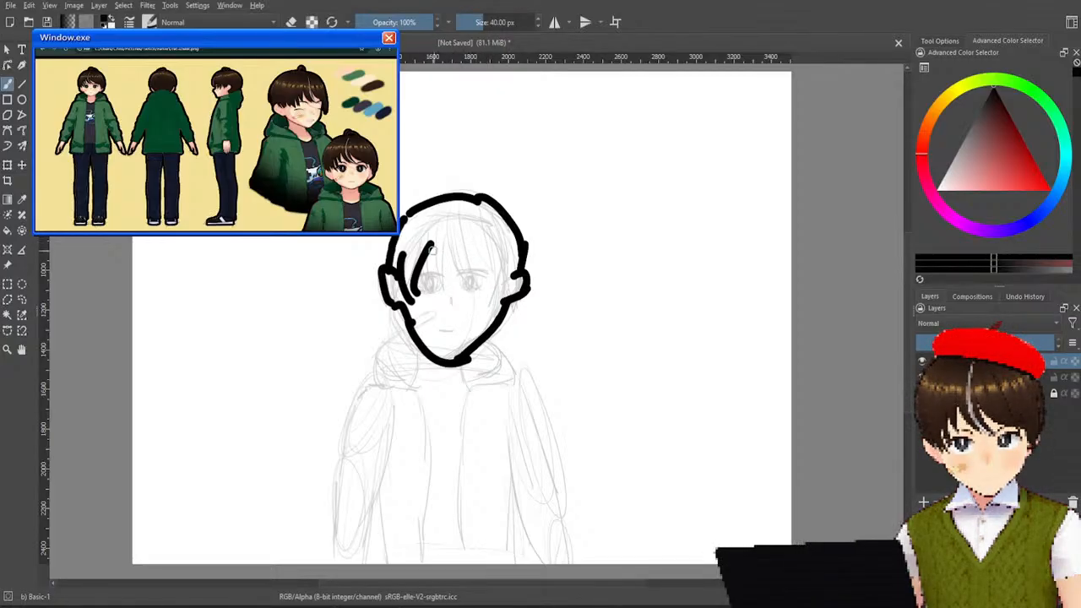
Try denser zigzag strands for the middle and right-hand bangs, and undo all the inked bangs.
drag(434, 250, 427, 296)
key(ctrl+z)
drag(433, 245, 438, 282)
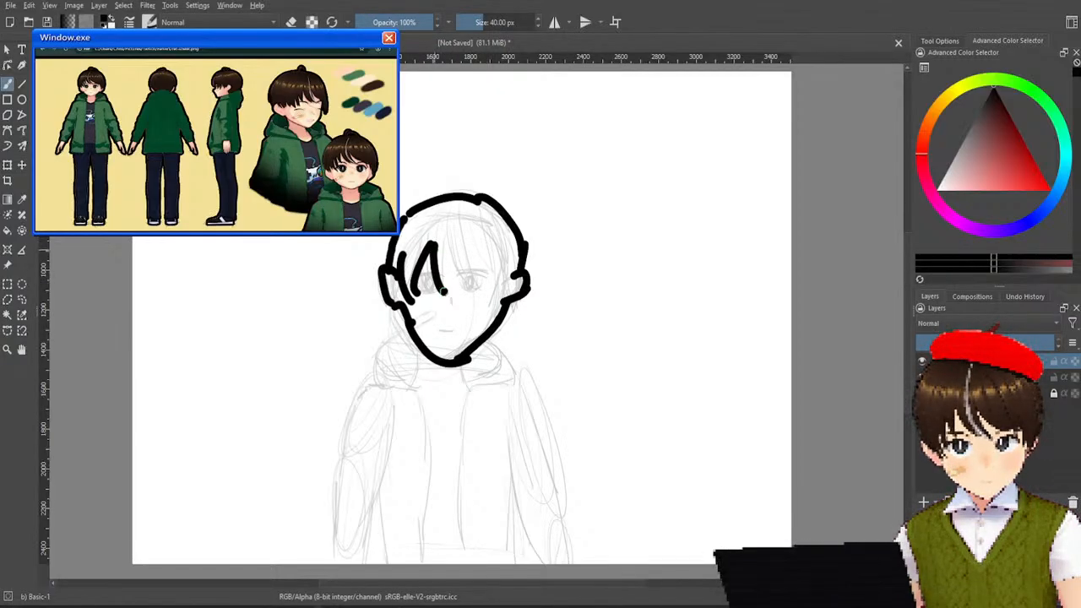
mouse_move(454, 232)
mouse_down()
mouse_move(440, 293)
mouse_move(461, 272)
mouse_move(481, 283)
mouse_up()
drag(469, 240, 499, 279)
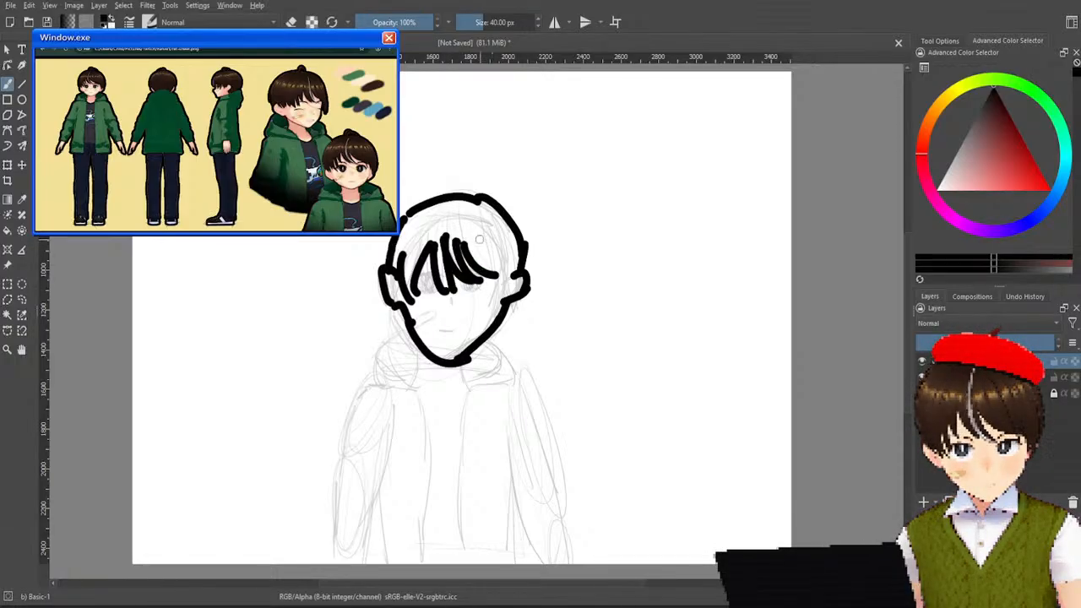
drag(479, 240, 522, 277)
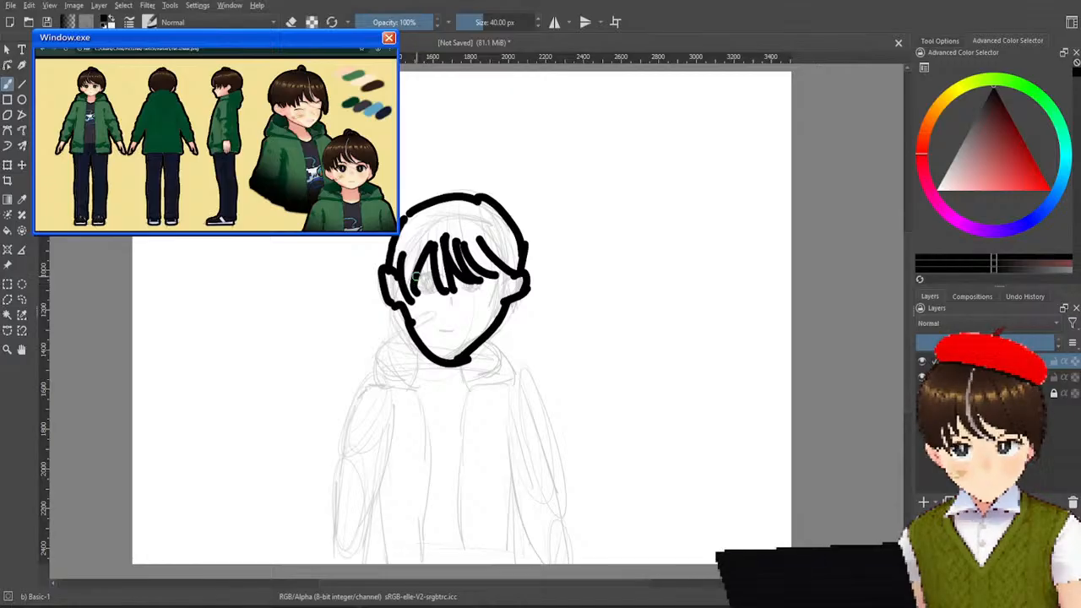
key(ctrl+z)
key(ctrl+z)
key(ctrl+z)
key(ctrl+z)
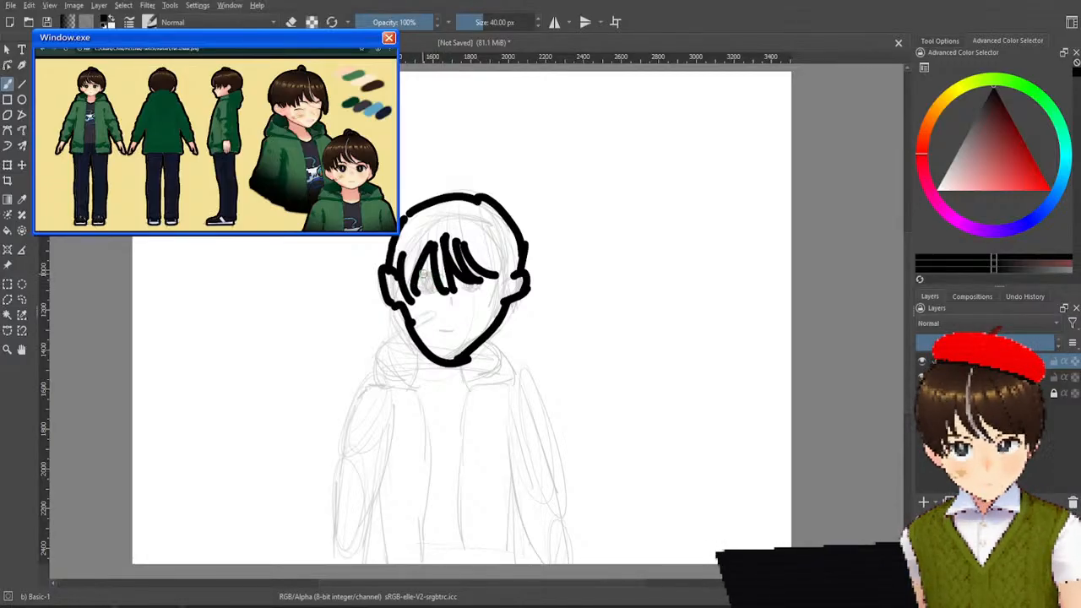
key(ctrl+z)
key(ctrl+z)
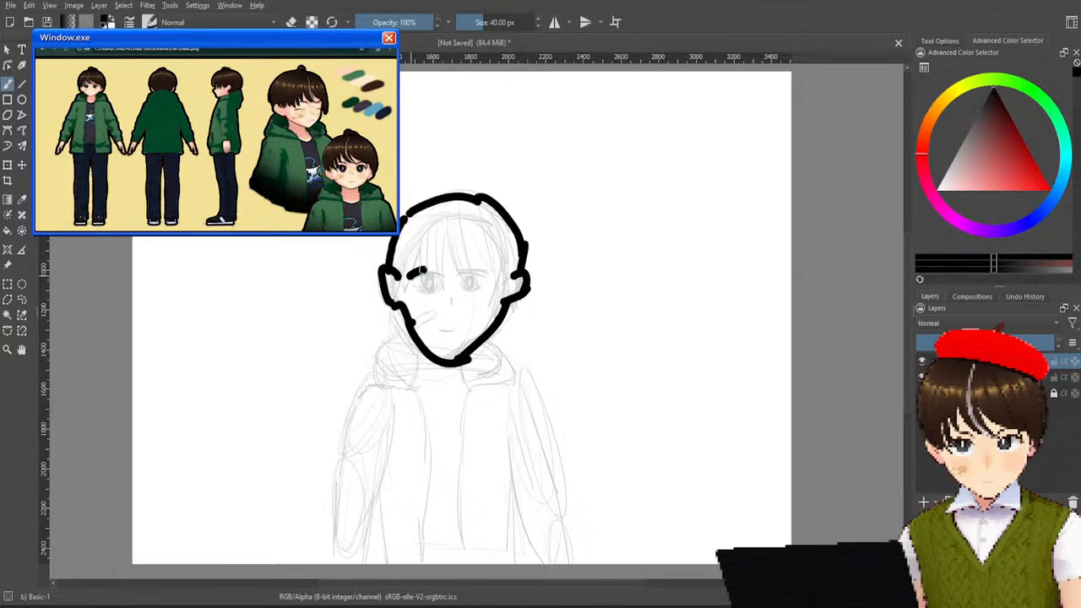
Try inking the upper eye lines over the sketched eyes, and undo them.
click(456, 271)
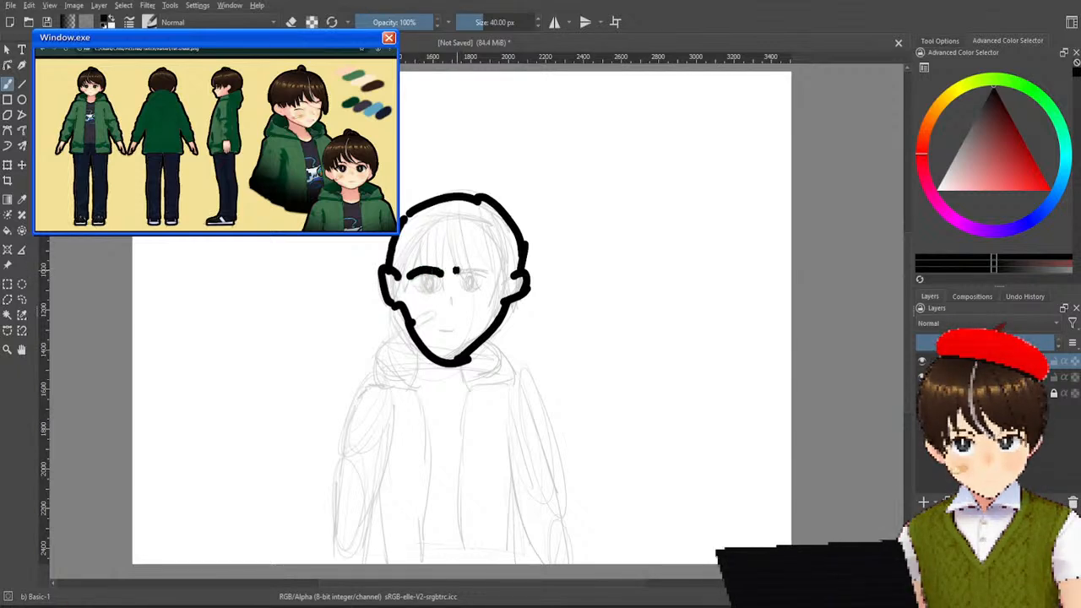
key(ctrl+z)
key(ctrl+z)
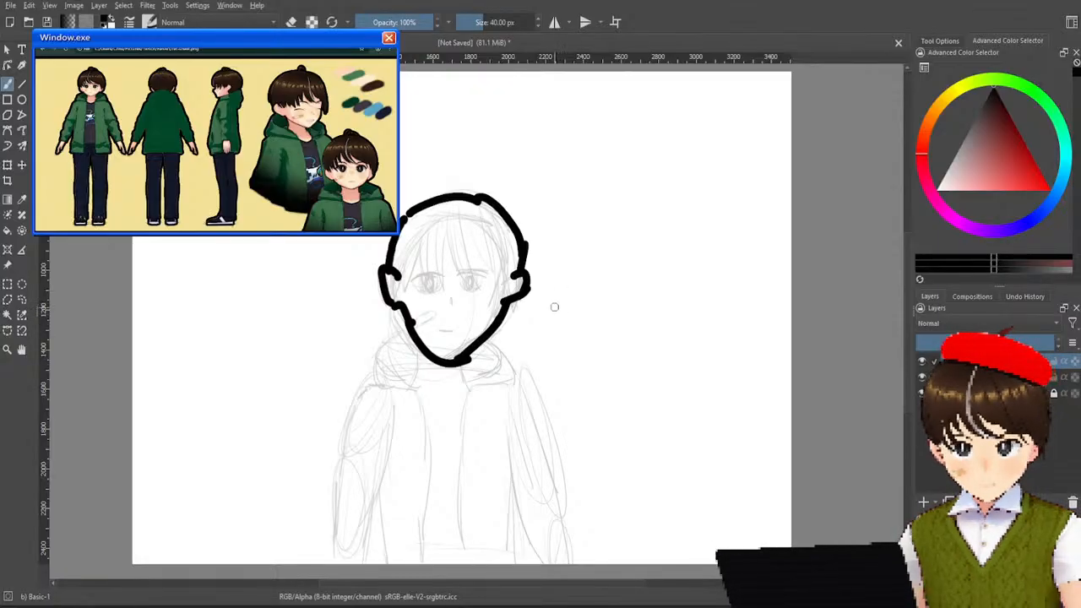
Undo all the thick inked strokes of the head outline, leaving only the faint sketch.
key(ctrl+z)
key(ctrl+z)
key(ctrl+z)
key(ctrl+z)
key(ctrl+z)
key(ctrl+z)
key(ctrl+z)
key(ctrl+z)
key(ctrl+z)
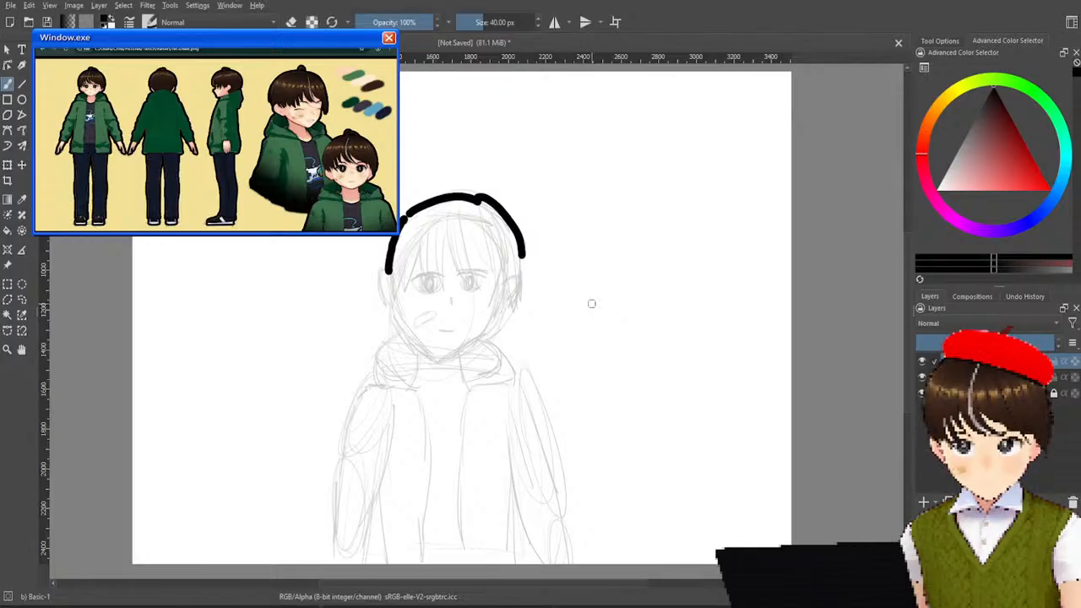
key(ctrl+z)
key(ctrl+z)
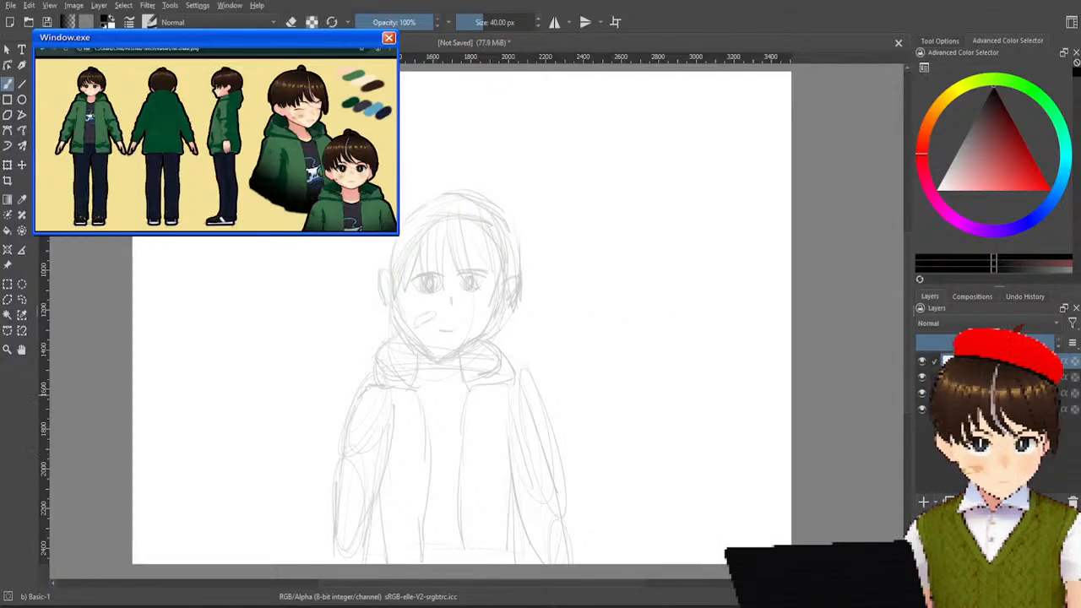
Switch the brush to Chalk Soft.
right_click(439, 188)
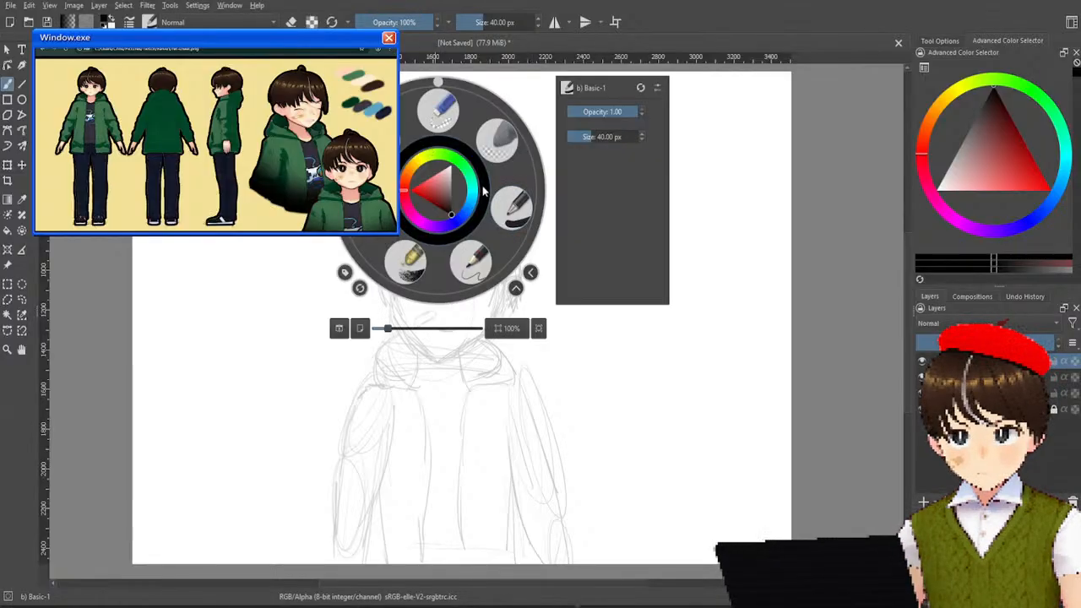
click(409, 263)
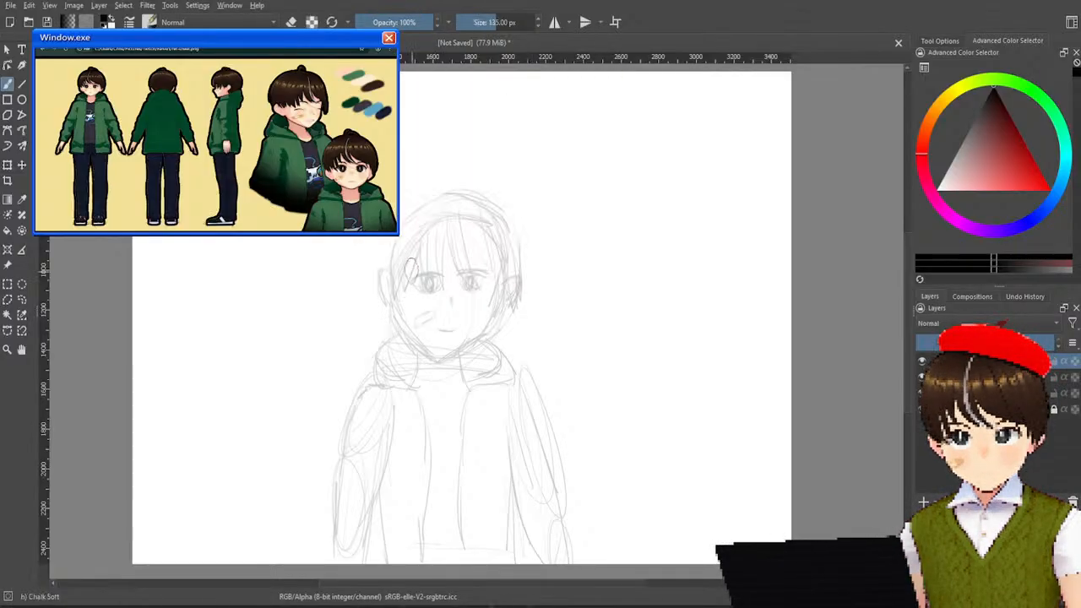
Set the brush size to 52.37 px, trying out strokes around the head and undoing each of them.
drag(438, 216, 456, 326)
key(ctrl+z)
drag(498, 23, 465, 23)
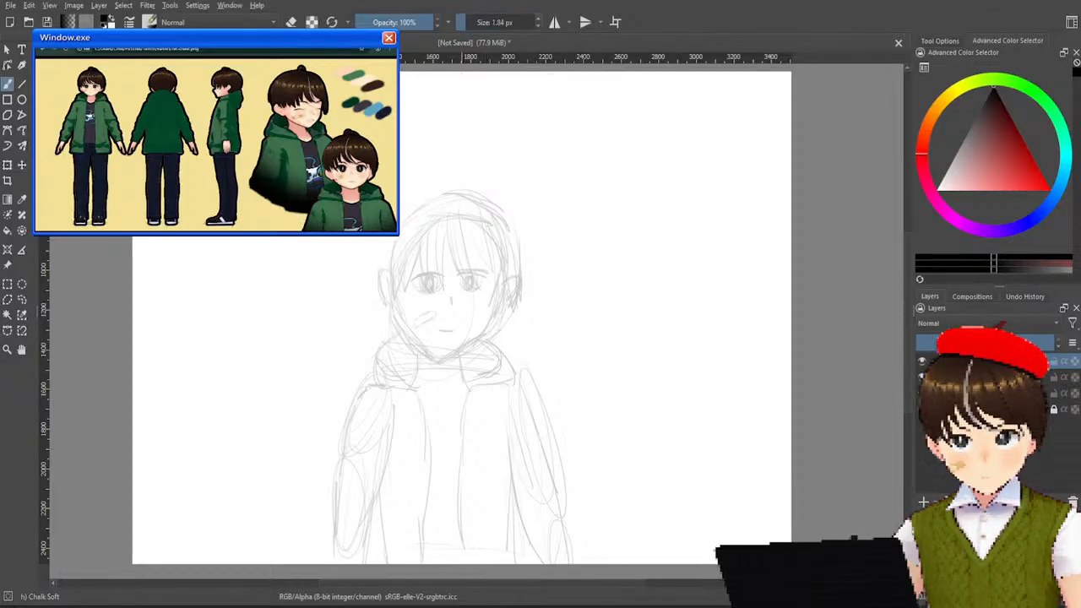
click(491, 22)
mouse_move(439, 196)
mouse_down()
mouse_move(482, 302)
mouse_move(452, 196)
mouse_up()
key(ctrl+z)
click(477, 23)
drag(477, 23, 456, 23)
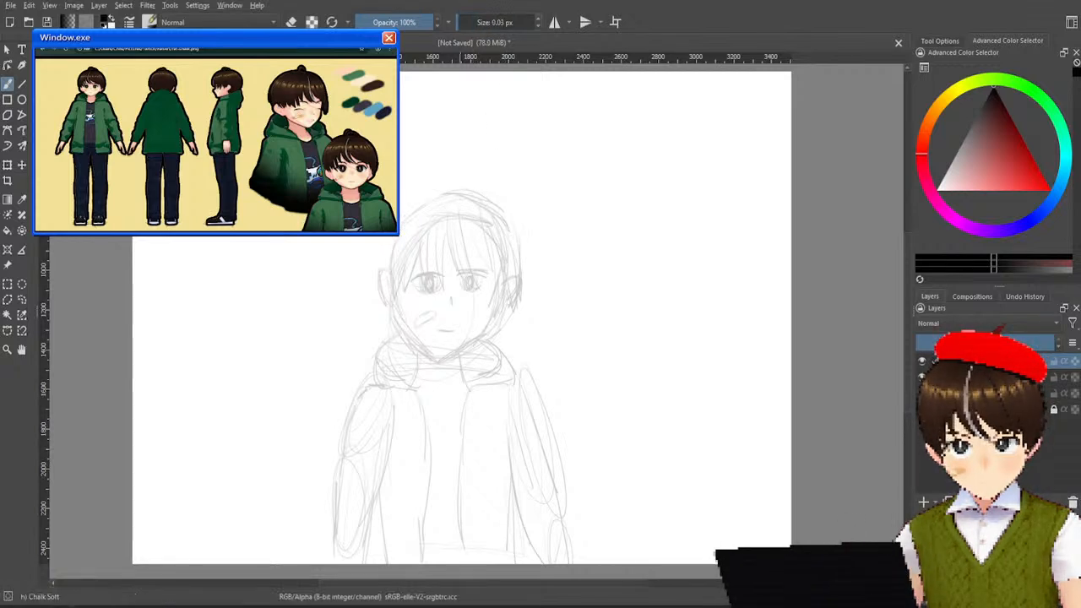
click(485, 23)
mouse_move(450, 179)
mouse_down()
mouse_move(403, 233)
mouse_move(507, 283)
mouse_move(470, 201)
mouse_up()
key(ctrl+z)
drag(528, 173, 544, 256)
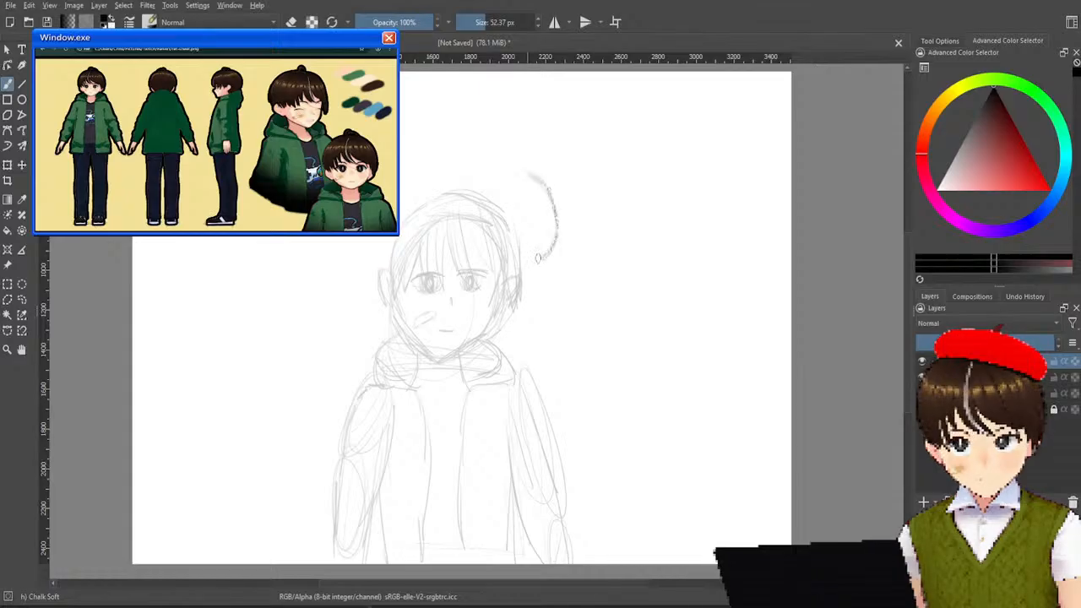
key(ctrl+z)
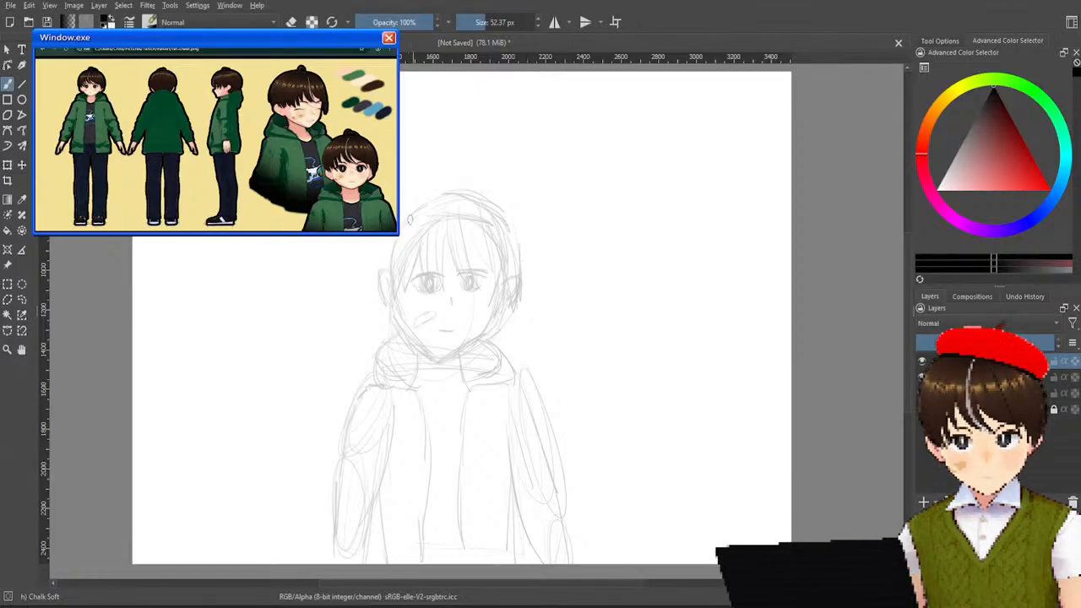
Try outlining the head and jaw with thick chalk strokes over the faint sketch, and undo them.
mouse_move(429, 196)
mouse_down()
mouse_move(408, 313)
mouse_move(422, 340)
mouse_up()
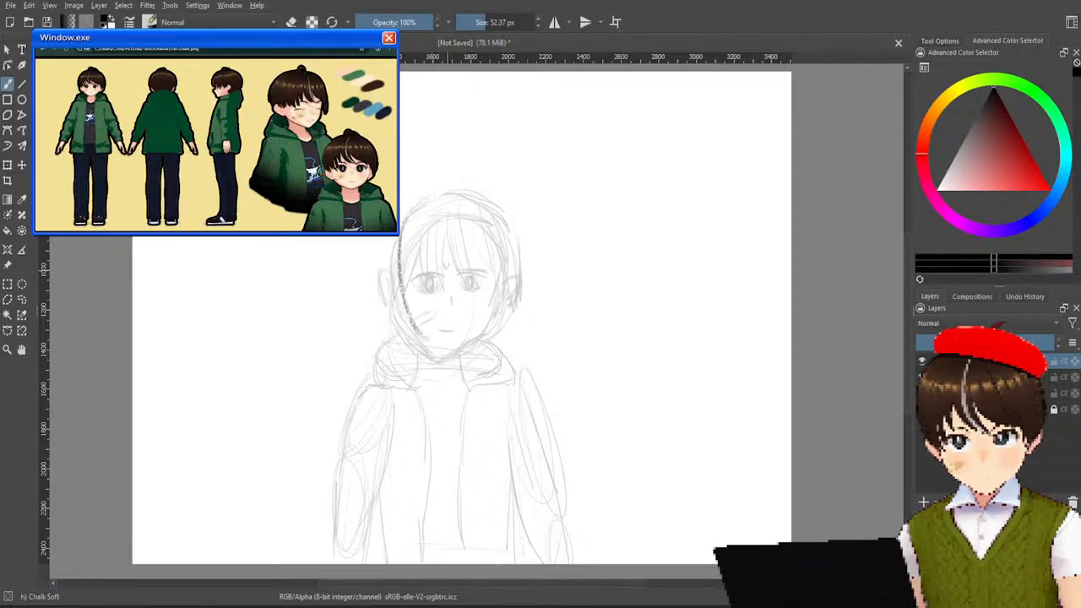
key(ctrl+z)
drag(429, 201, 427, 357)
drag(428, 193, 450, 348)
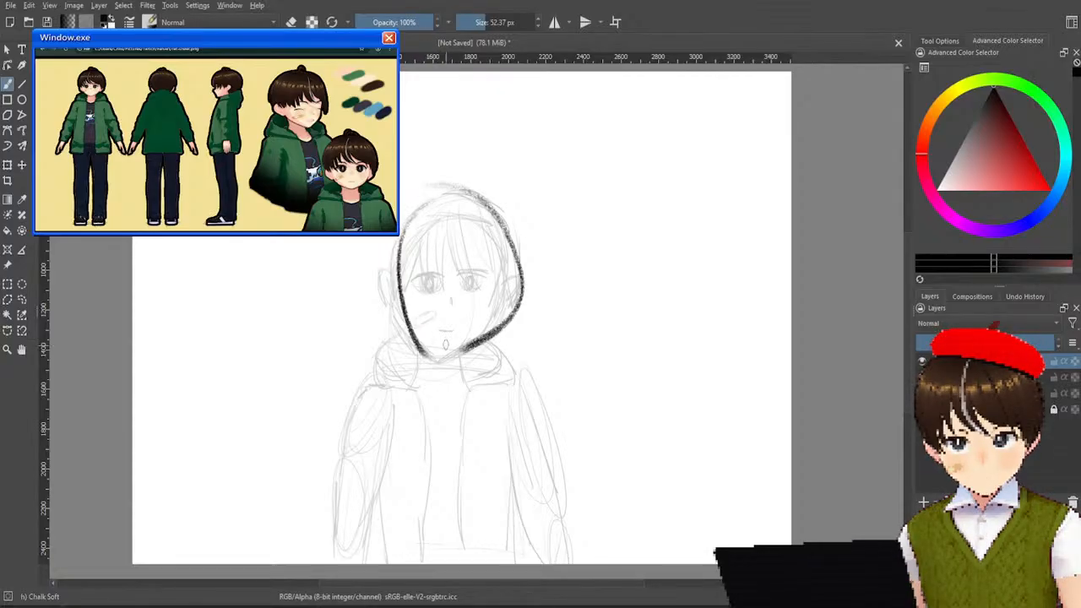
key(ctrl+z)
key(ctrl+z)
Draw an oval head shape over the sketch with a vertical centre line and a horizontal guideline at eye level.
drag(442, 196, 465, 199)
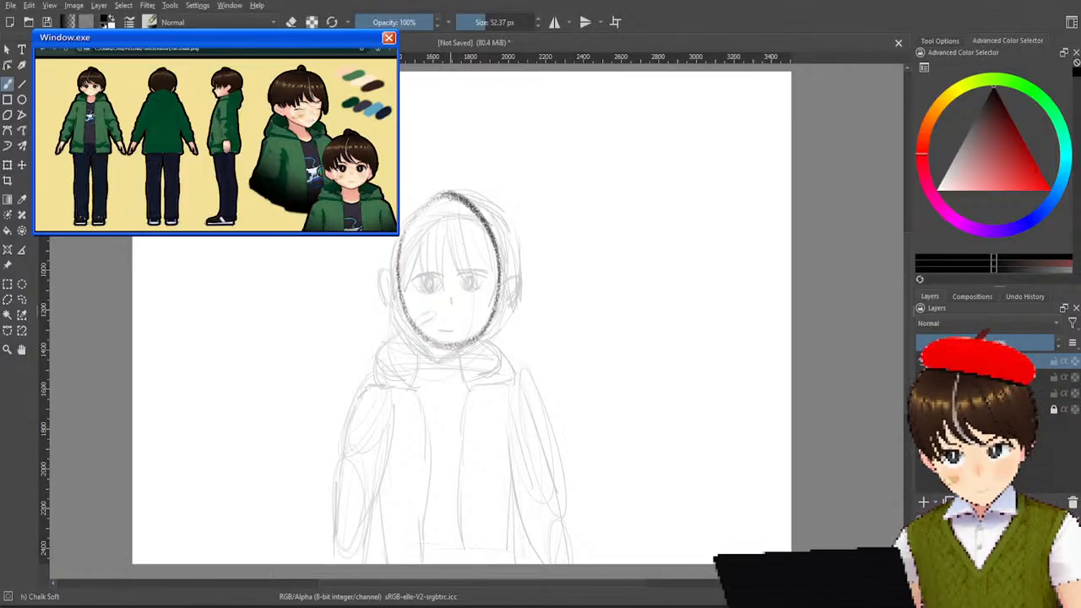
drag(449, 203, 441, 346)
drag(448, 196, 452, 332)
drag(402, 281, 511, 292)
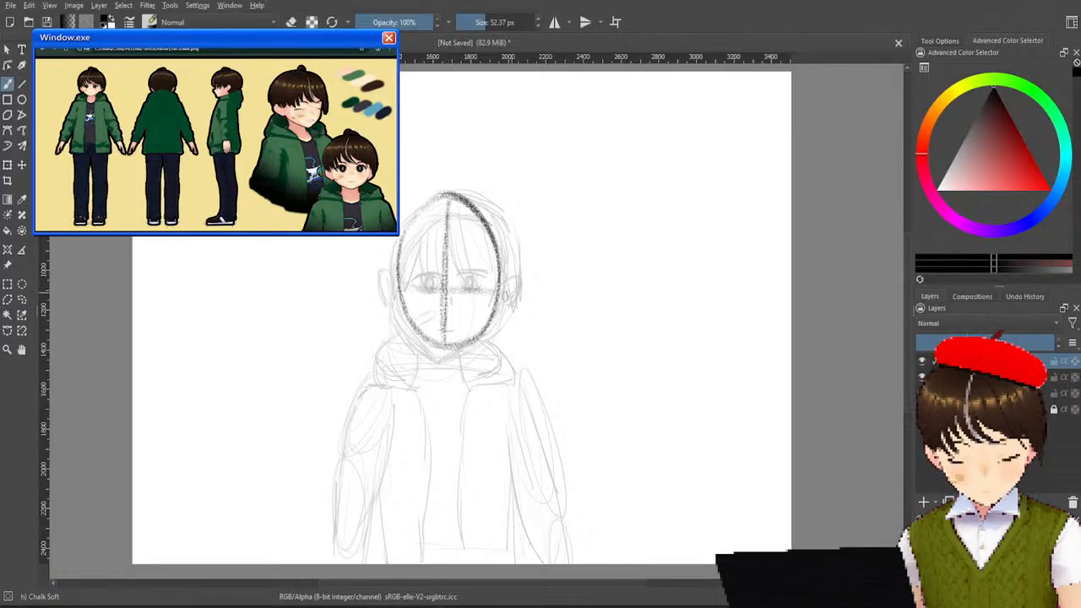
drag(406, 277, 527, 275)
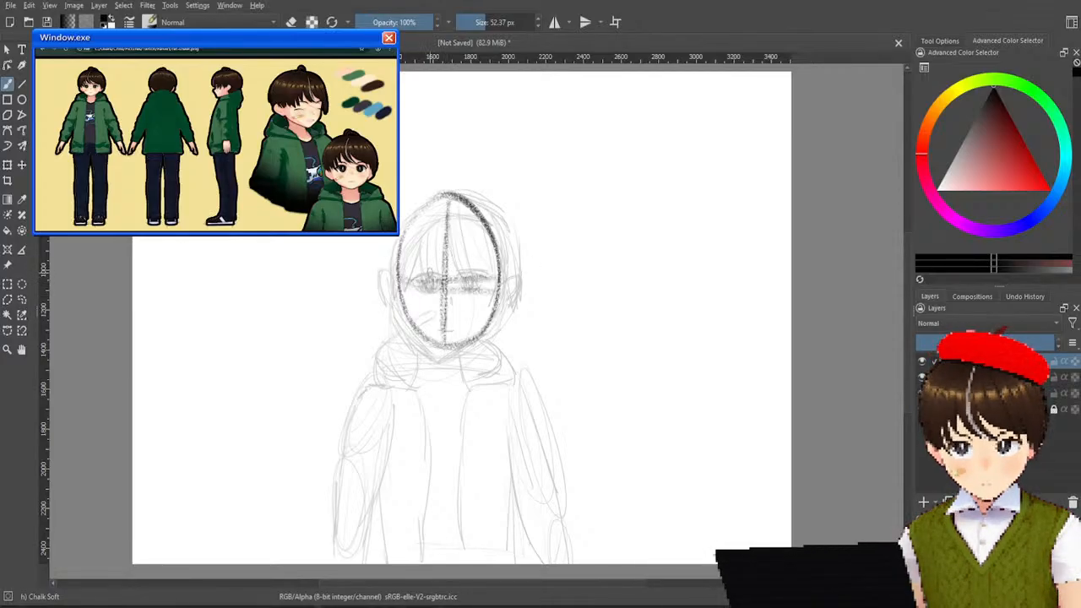
drag(407, 282, 522, 287)
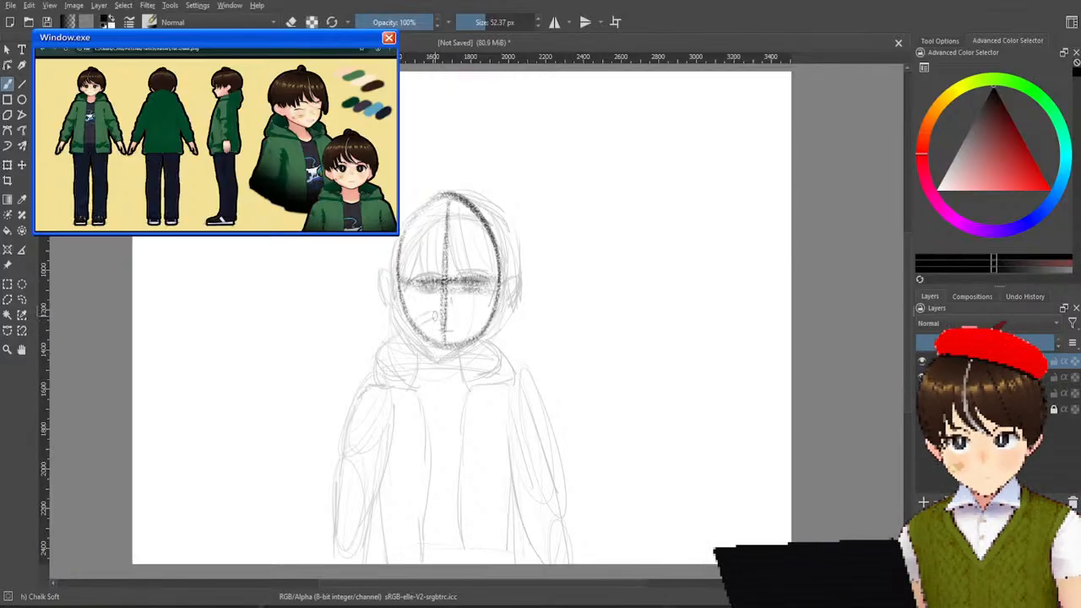
Draw the eyes, nose, mouth and cheek mark inside the oval, and add an ear on each side of the head.
mouse_move(409, 275)
mouse_down()
mouse_move(483, 276)
mouse_move(433, 285)
mouse_move(457, 308)
mouse_move(441, 329)
mouse_move(456, 332)
mouse_move(431, 307)
mouse_move(421, 327)
mouse_move(414, 321)
mouse_up()
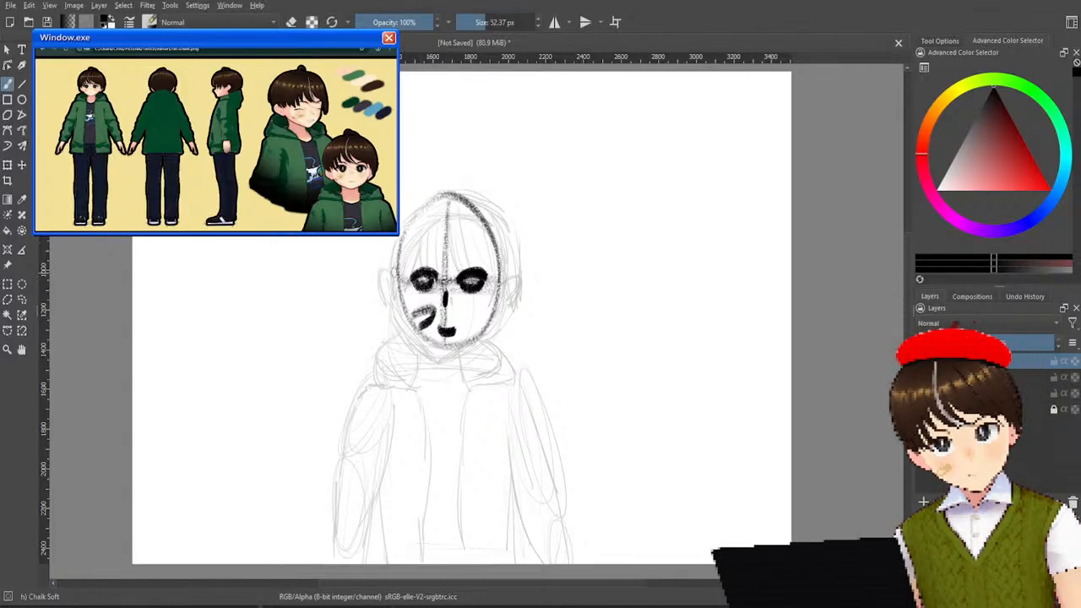
drag(391, 262, 395, 293)
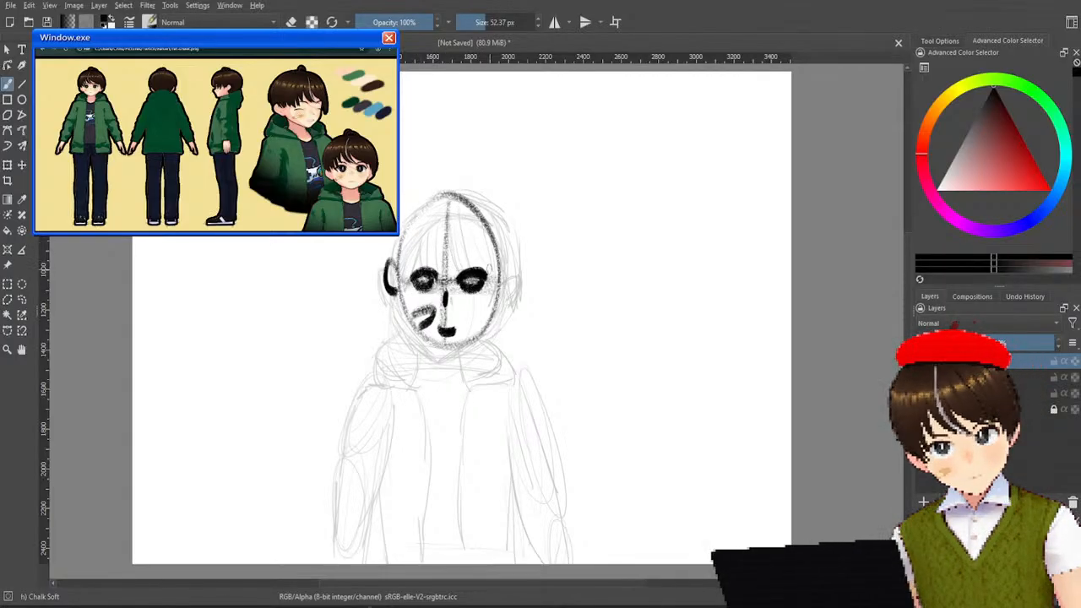
mouse_move(505, 262)
mouse_down()
mouse_move(517, 277)
mouse_move(510, 293)
mouse_up()
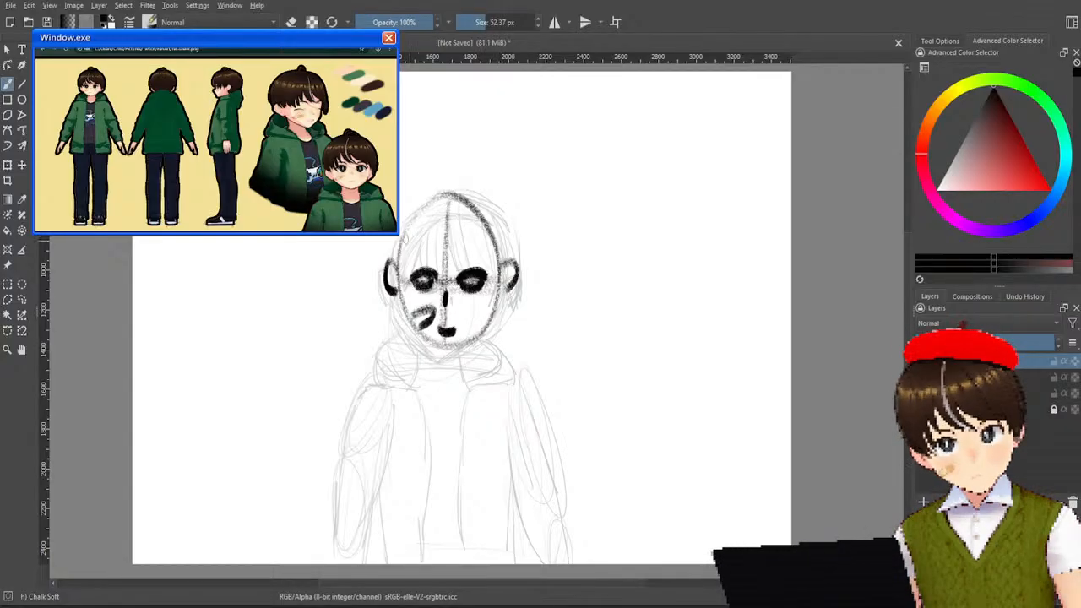
Draw the hair with side locks, strands of bangs over the forehead, a curved crown outline and a tuft on top.
drag(385, 238, 388, 296)
drag(414, 226, 385, 295)
drag(414, 245, 403, 310)
drag(443, 222, 411, 306)
mouse_move(436, 220)
mouse_down()
mouse_move(435, 295)
mouse_move(445, 253)
mouse_up()
mouse_move(458, 235)
mouse_down()
mouse_move(476, 300)
mouse_move(462, 216)
mouse_move(499, 288)
mouse_move(479, 216)
mouse_move(512, 284)
mouse_move(496, 201)
mouse_up()
drag(401, 240, 505, 238)
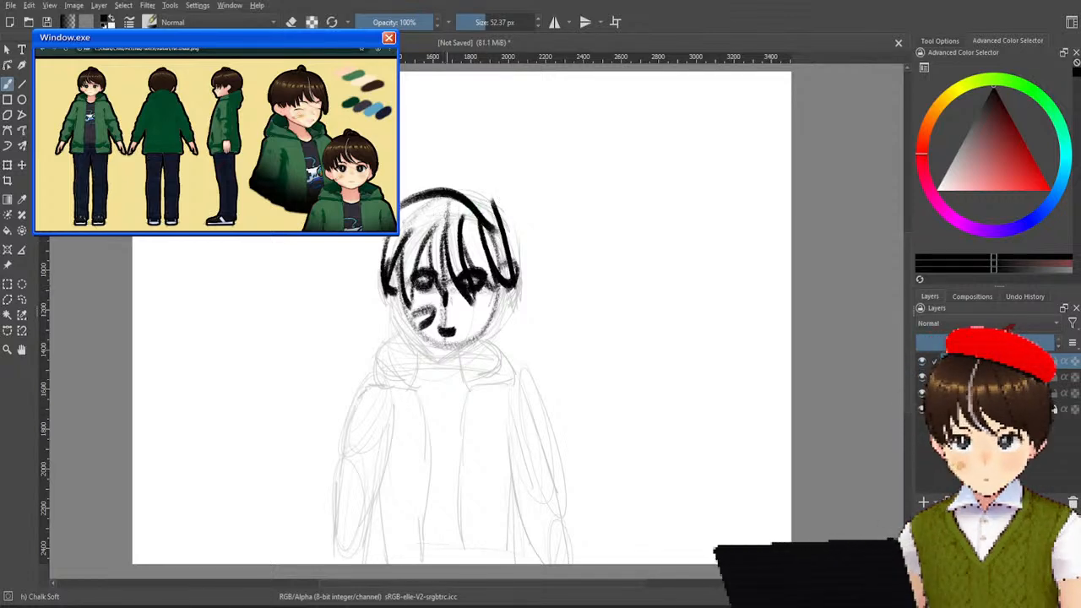
key(ctrl+z)
key(ctrl+shift+z)
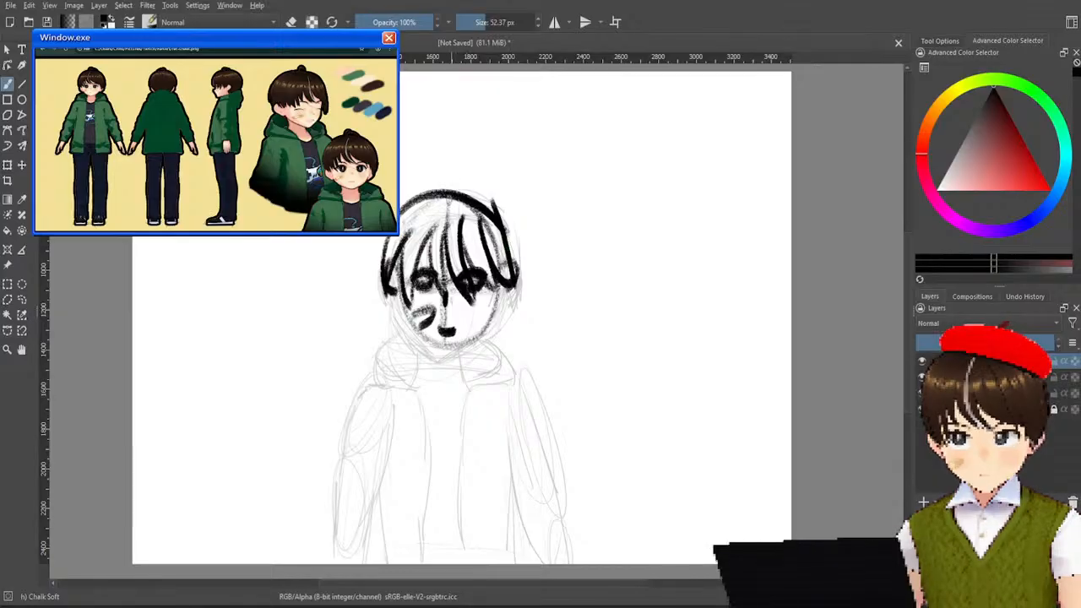
drag(434, 191, 471, 181)
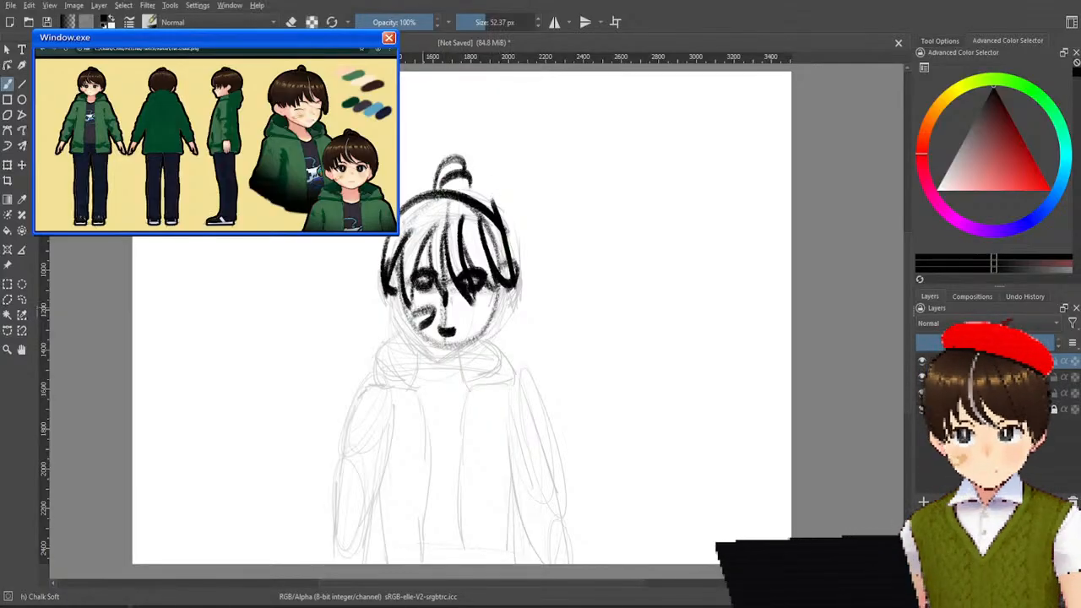
Darken both sides of the jaw down to a pointed chin and draw the two neck lines.
drag(402, 273, 422, 338)
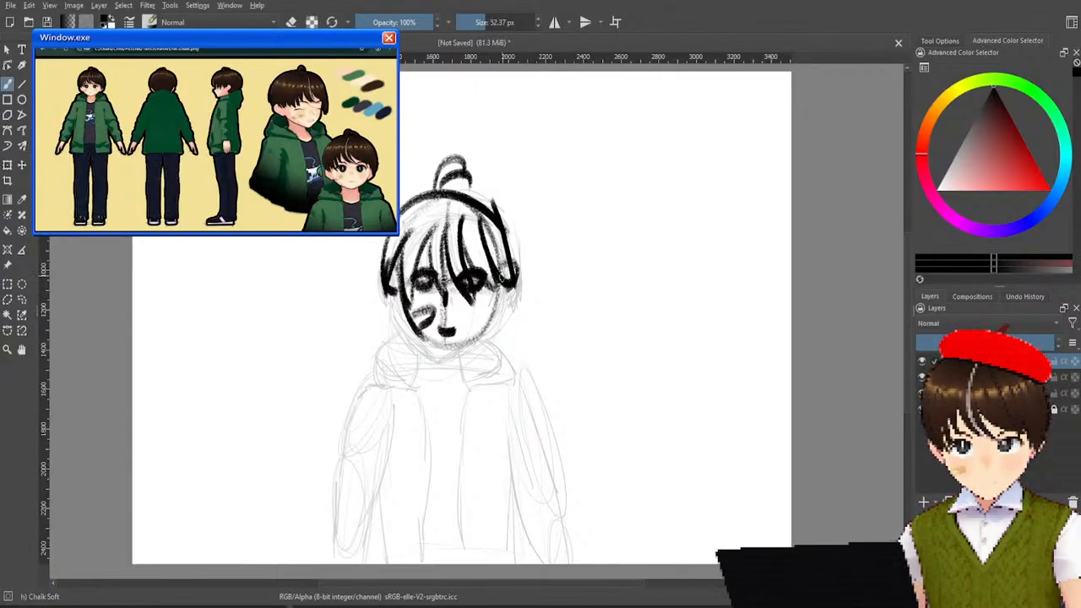
drag(502, 272, 443, 360)
mouse_move(411, 312)
mouse_down()
mouse_move(444, 362)
mouse_move(420, 394)
mouse_up()
drag(456, 350, 471, 382)
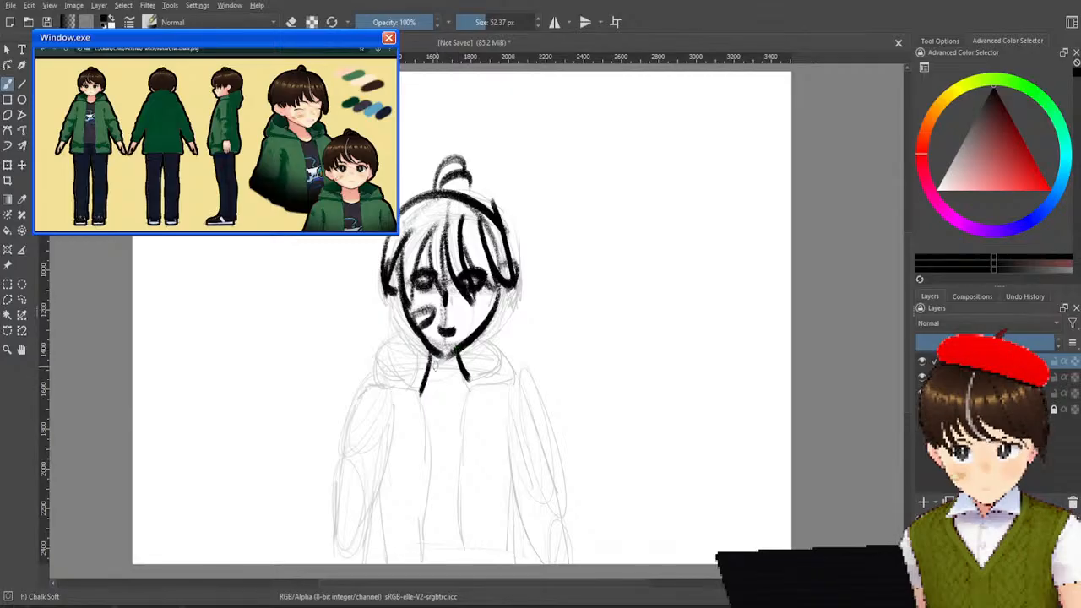
Draw the jacket's hood around the neck with inner and outer curves on both sides and short fold strokes.
drag(422, 341, 420, 390)
drag(462, 342, 475, 382)
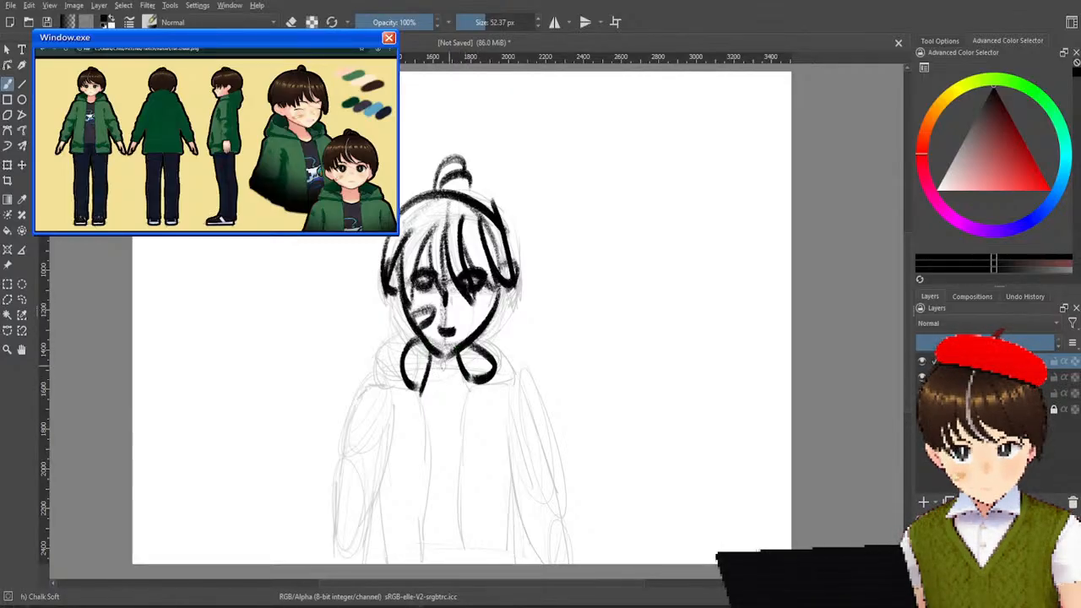
drag(418, 331, 402, 402)
mouse_move(508, 333)
mouse_down()
mouse_move(521, 374)
mouse_move(507, 397)
mouse_up()
drag(411, 365, 490, 376)
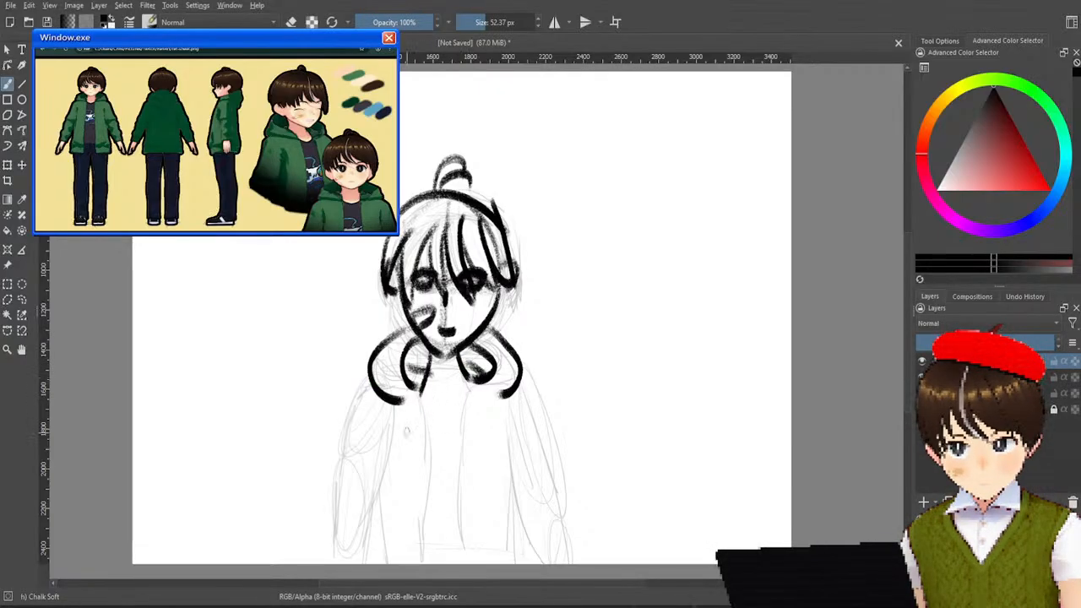
Outline the sleeve on the canvas's left side from the shoulder past the elbow, and draw the adjoining torso edge.
mouse_move(391, 401)
mouse_down()
mouse_move(400, 403)
mouse_move(394, 439)
mouse_up()
mouse_move(374, 382)
mouse_down()
mouse_move(339, 500)
mouse_move(347, 561)
mouse_up()
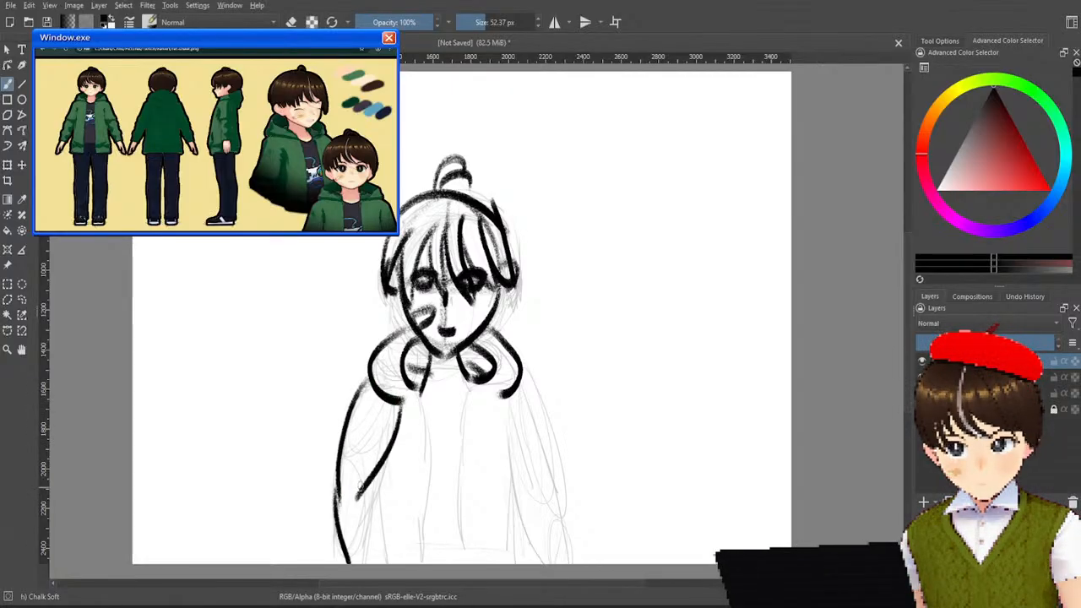
drag(358, 486, 385, 561)
drag(385, 466, 373, 537)
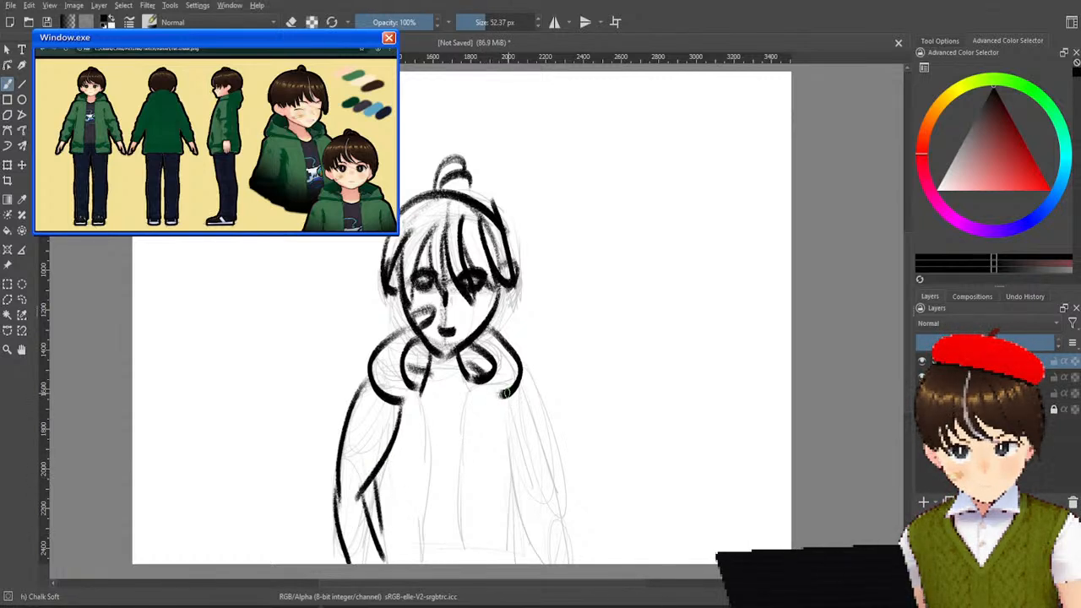
Outline the sleeve on the canvas's right side from the shoulder down to the canvas's lower edge.
drag(504, 393, 522, 471)
mouse_move(525, 373)
mouse_down()
mouse_move(549, 417)
mouse_move(557, 479)
mouse_move(544, 563)
mouse_up()
drag(557, 482, 575, 562)
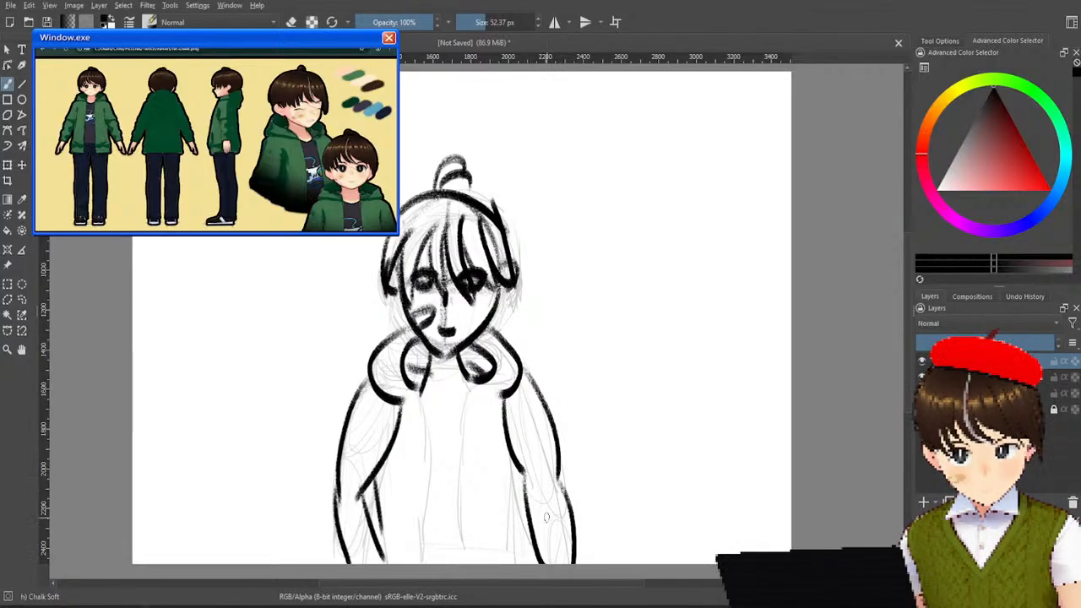
Draw the jacket's right-hand side edge and the two long front opening edges down the torso.
drag(518, 463, 525, 550)
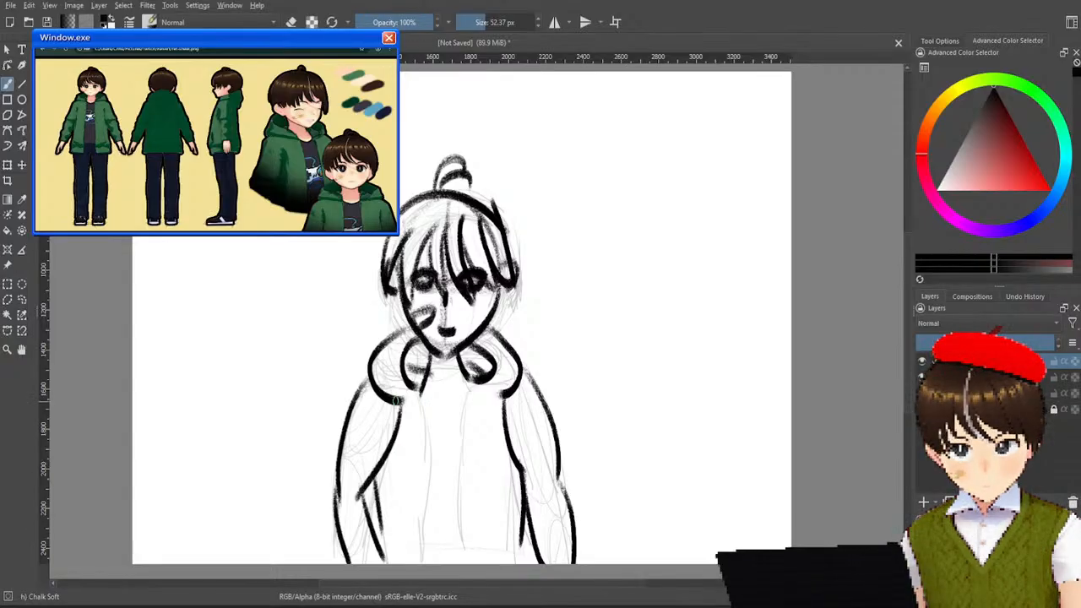
drag(427, 395, 419, 545)
mouse_move(490, 382)
mouse_down()
mouse_move(507, 394)
mouse_move(481, 559)
mouse_up()
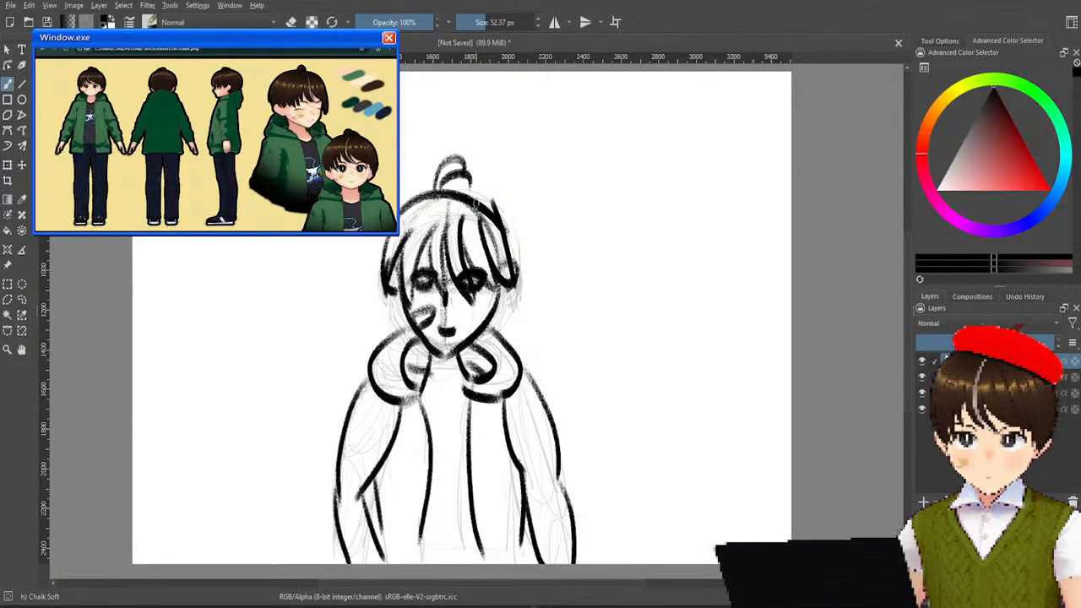
Hide the faint sketch layers, leaving the chalk drawing and the white background visible.
click(921, 393)
click(922, 409)
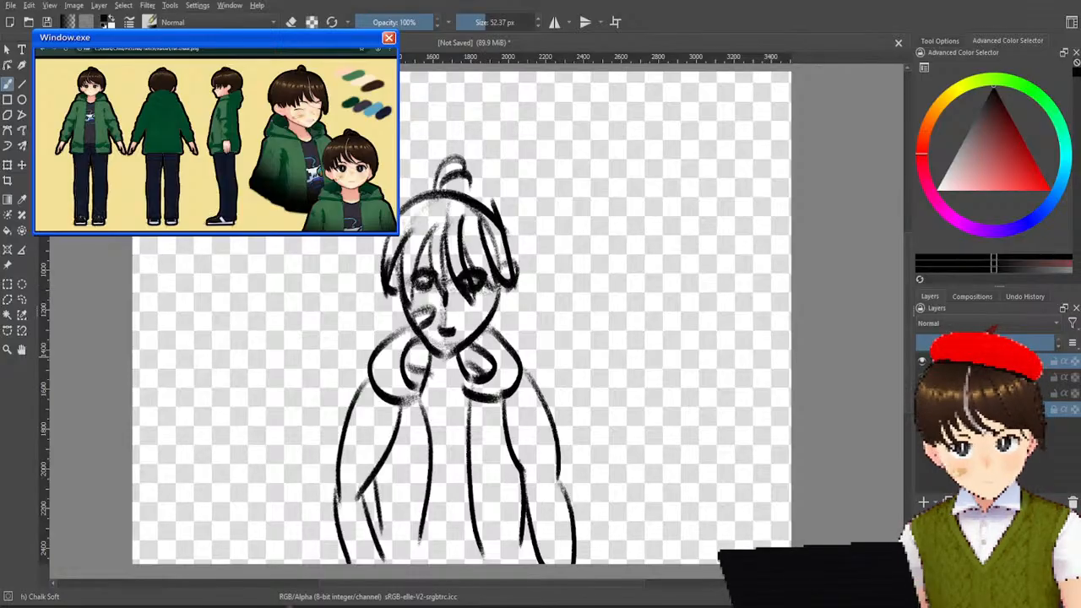
click(921, 409)
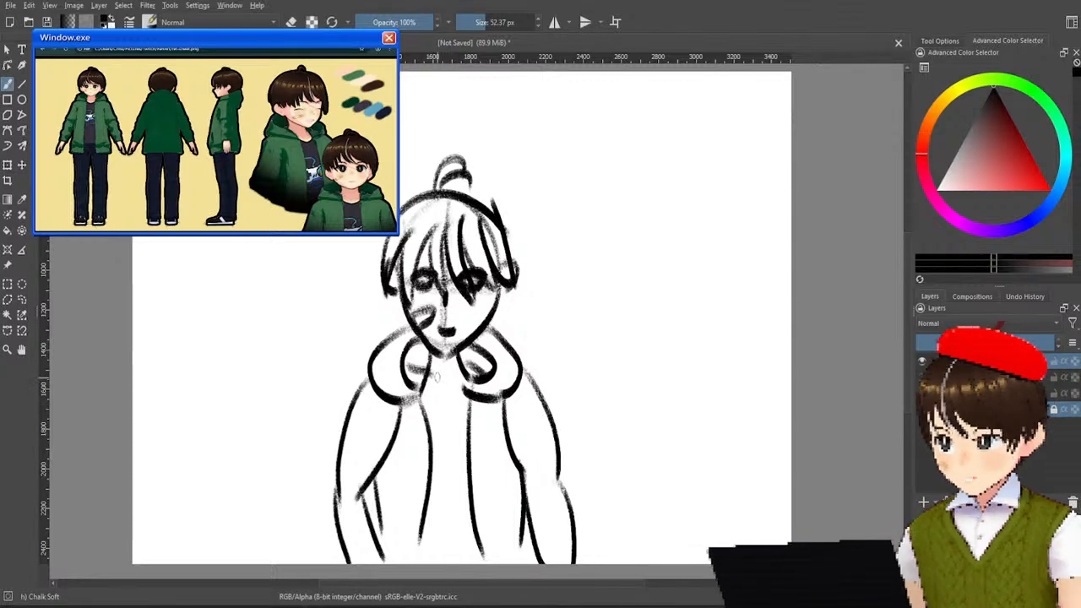
Draw the shirt's curved neckline, the chest emblem and a second line along each jacket front edge.
mouse_move(425, 378)
mouse_down()
mouse_move(461, 390)
mouse_move(431, 390)
mouse_up()
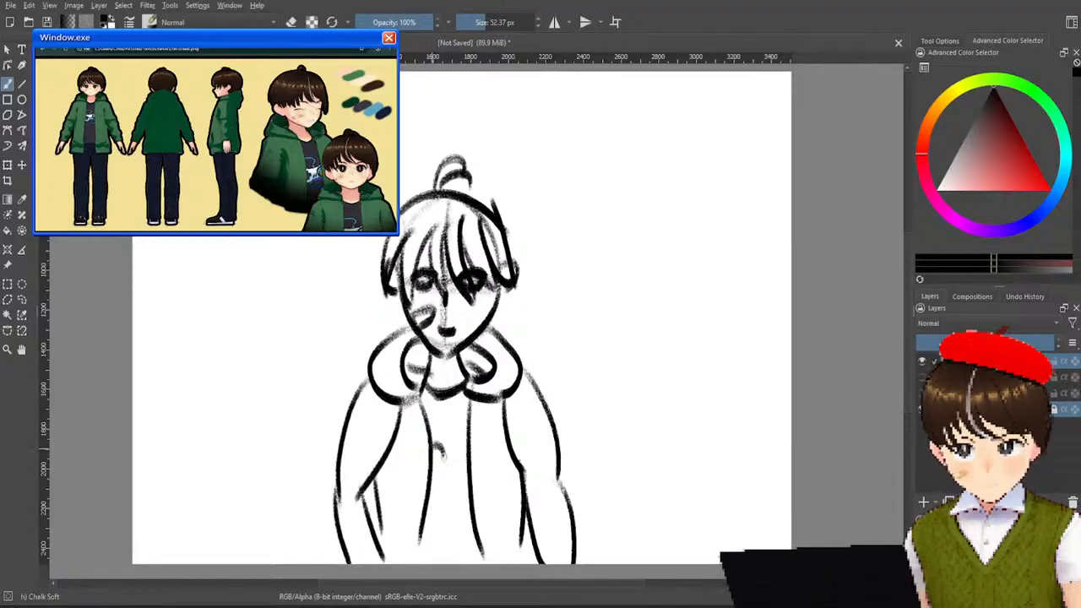
mouse_move(443, 463)
mouse_down()
mouse_move(432, 487)
mouse_move(469, 464)
mouse_up()
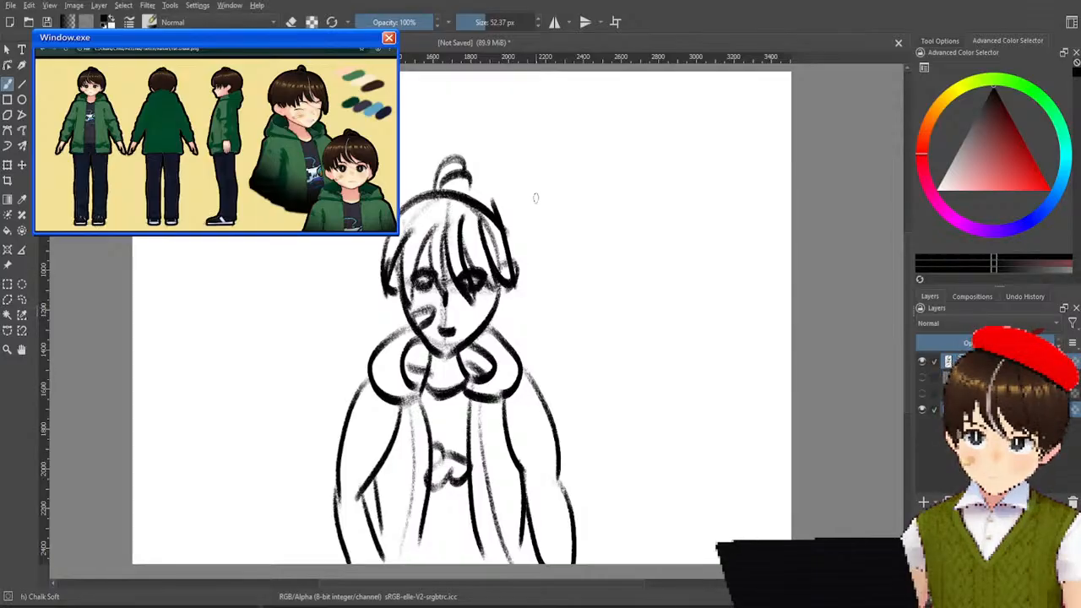
Add a new layer, paste the character reference image and move it to the canvas's left edge.
click(923, 502)
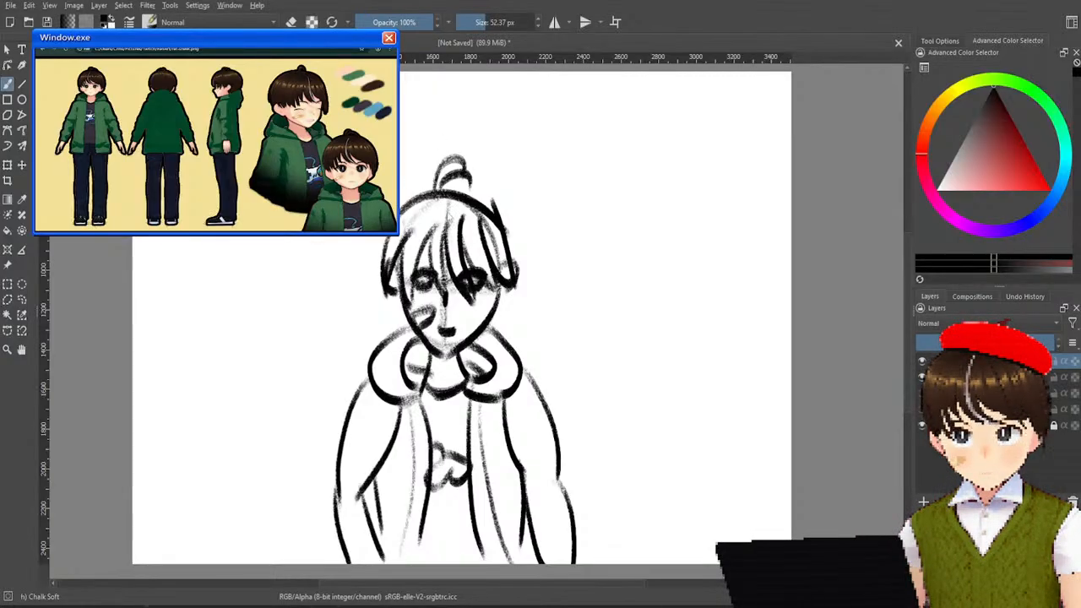
key(ctrl+v)
click(22, 167)
mouse_move(402, 168)
mouse_down()
mouse_move(304, 145)
mouse_move(210, 173)
mouse_move(115, 164)
mouse_up()
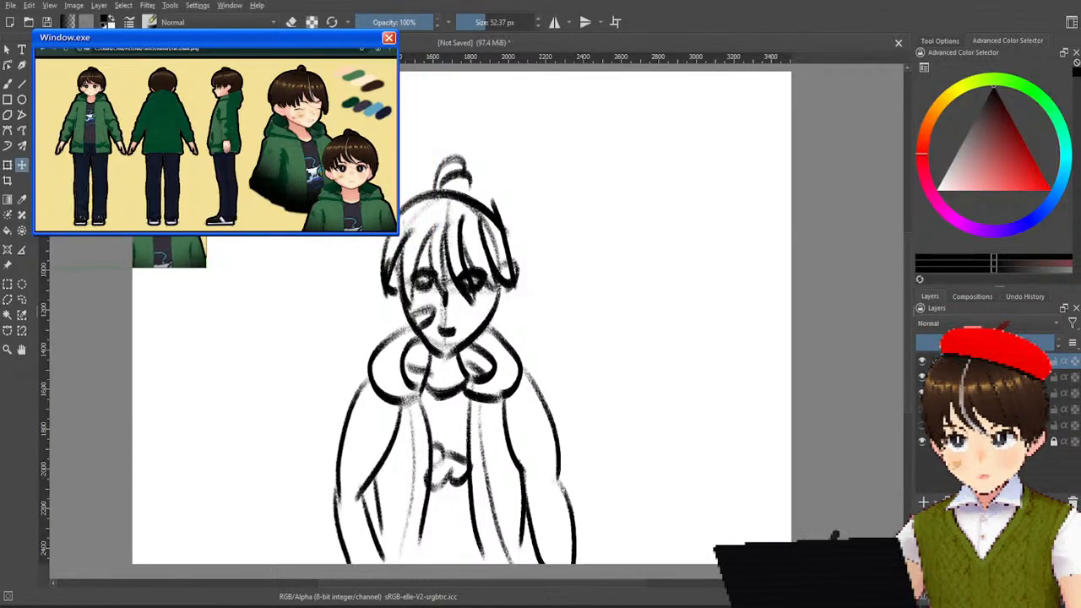
Sample the skin colour from the face in the pasted reference, try it with a brush stroke on the forehead, and undo the stroke.
scroll(226, 186, up, 2)
drag(328, 223, 408, 366)
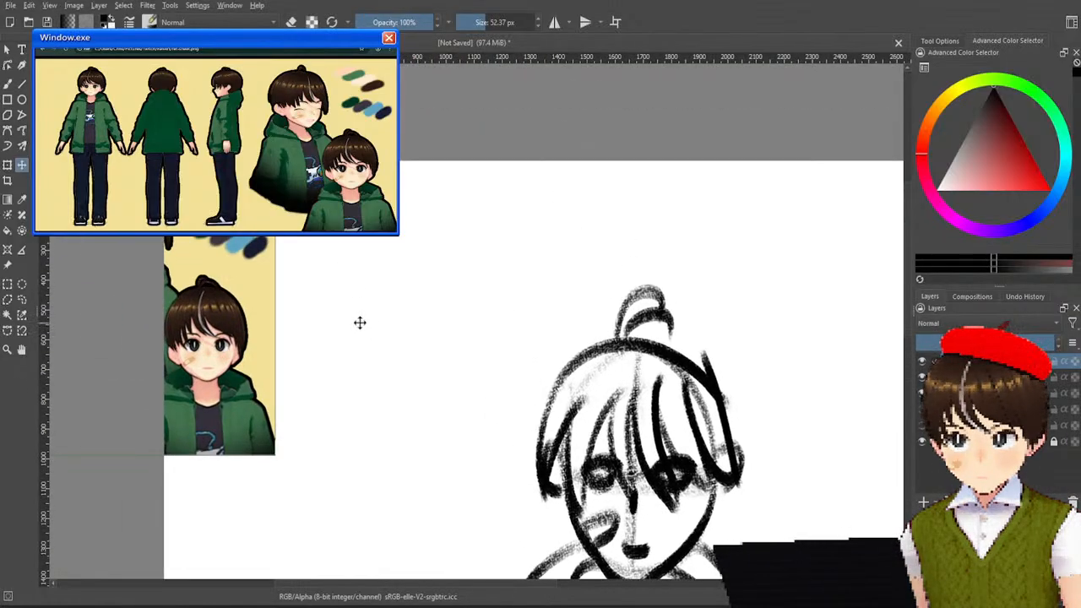
click(23, 200)
click(204, 359)
drag(742, 384, 657, 276)
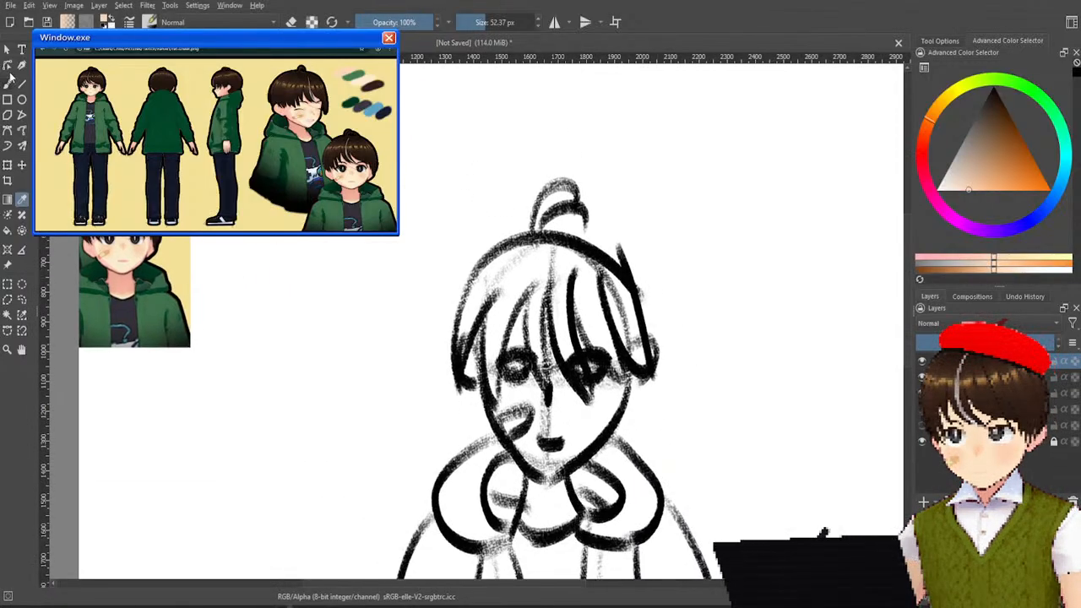
click(8, 84)
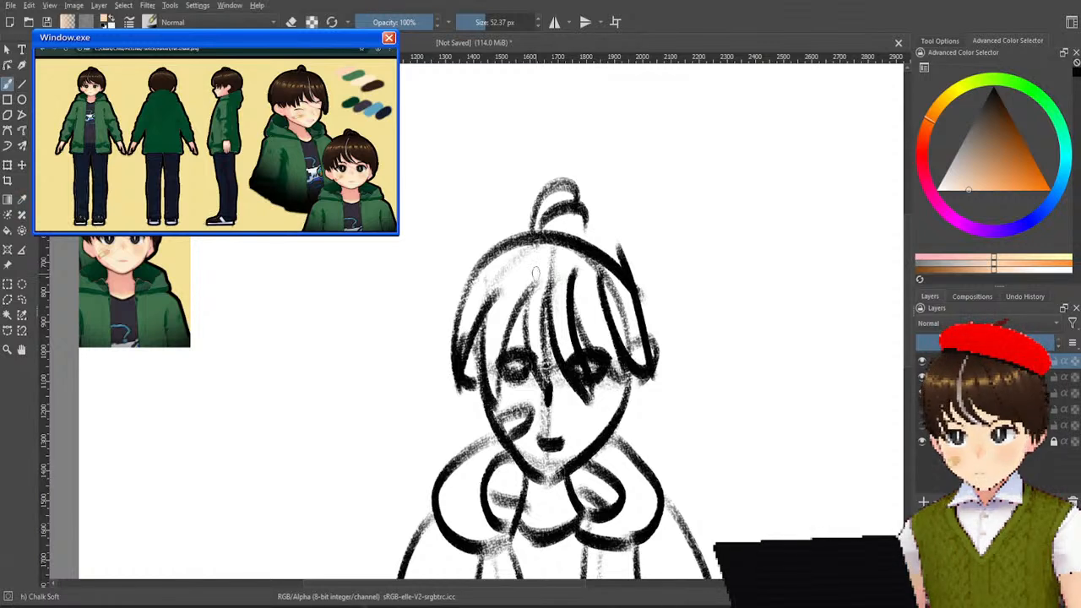
mouse_move(524, 309)
mouse_down()
mouse_move(494, 368)
mouse_move(493, 336)
mouse_move(530, 325)
mouse_up()
key(ctrl+z)
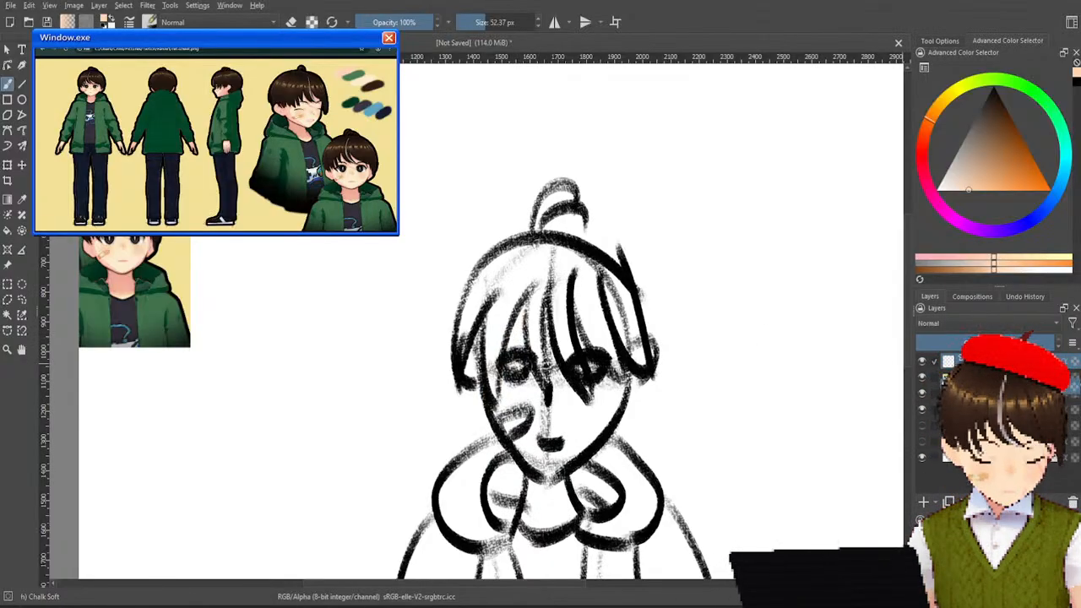
Fill the face and neck of the drawing with the sampled skin colour beneath the chalk lines.
mouse_move(518, 311)
mouse_down()
mouse_move(511, 397)
mouse_move(503, 330)
mouse_up()
key(ctrl+z)
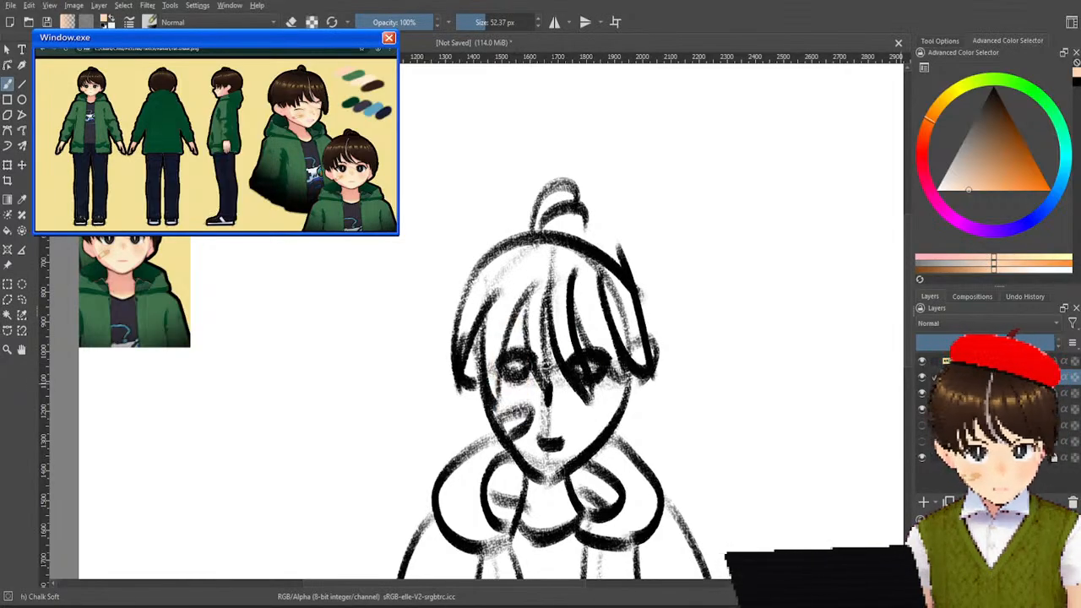
mouse_move(531, 345)
mouse_down()
mouse_move(531, 328)
mouse_move(507, 395)
mouse_move(541, 435)
mouse_move(513, 427)
mouse_move(517, 441)
mouse_move(557, 456)
mouse_move(535, 412)
mouse_move(531, 461)
mouse_move(600, 404)
mouse_move(602, 414)
mouse_move(576, 405)
mouse_move(554, 422)
mouse_move(561, 334)
mouse_move(517, 342)
mouse_move(515, 355)
mouse_move(500, 300)
mouse_move(549, 346)
mouse_move(565, 308)
mouse_move(619, 362)
mouse_move(597, 305)
mouse_move(555, 302)
mouse_up()
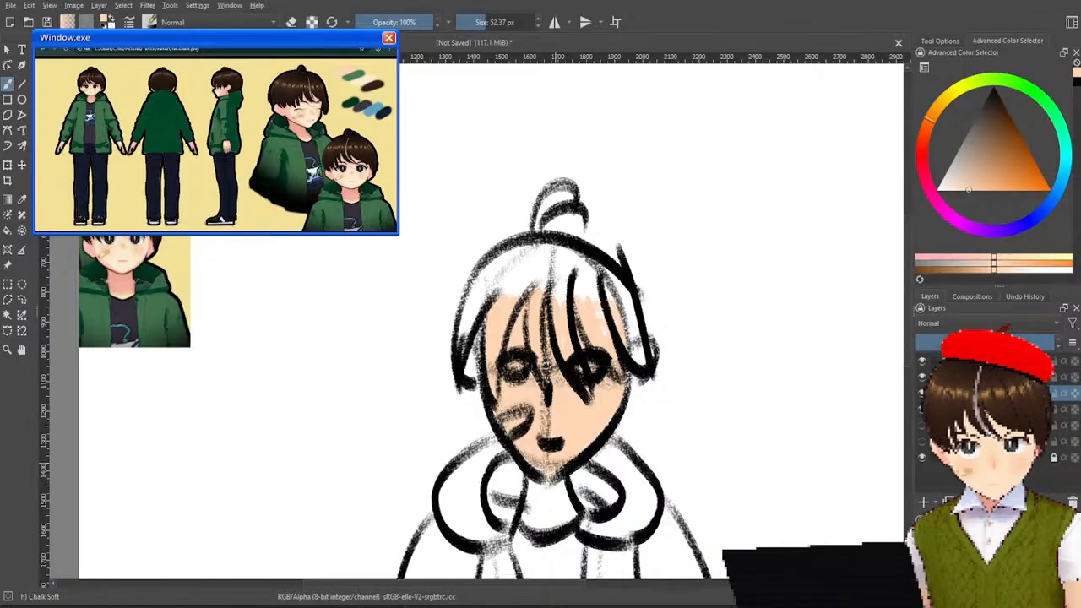
mouse_move(543, 502)
mouse_down()
mouse_move(533, 488)
mouse_move(549, 481)
mouse_move(579, 510)
mouse_up()
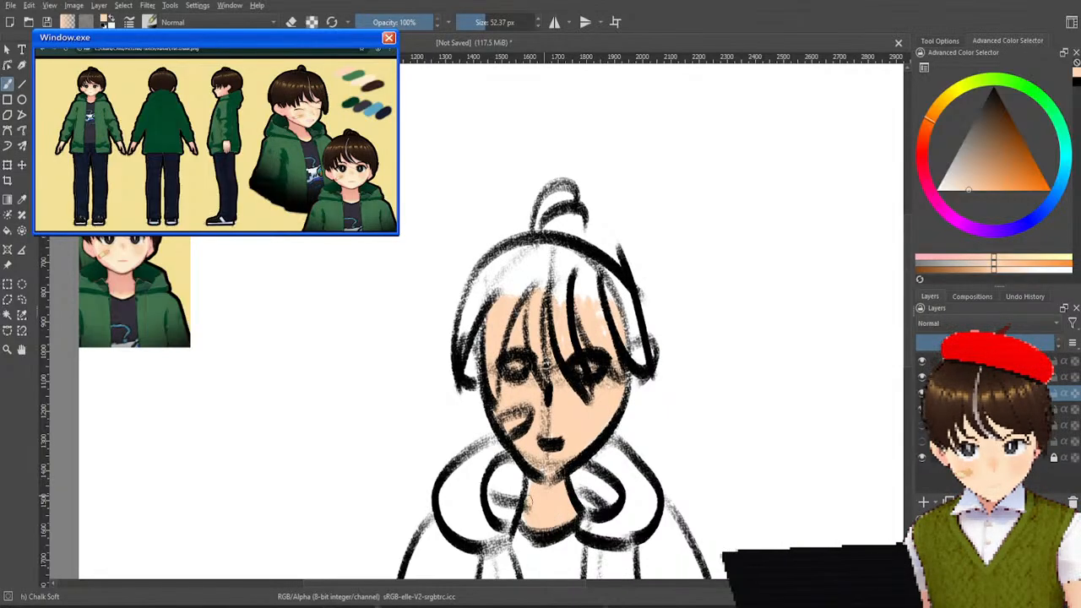
Sample the dark brown hair colour from the pasted reference and fill the fringe, crown and top tuft of the hair.
drag(573, 487, 522, 287)
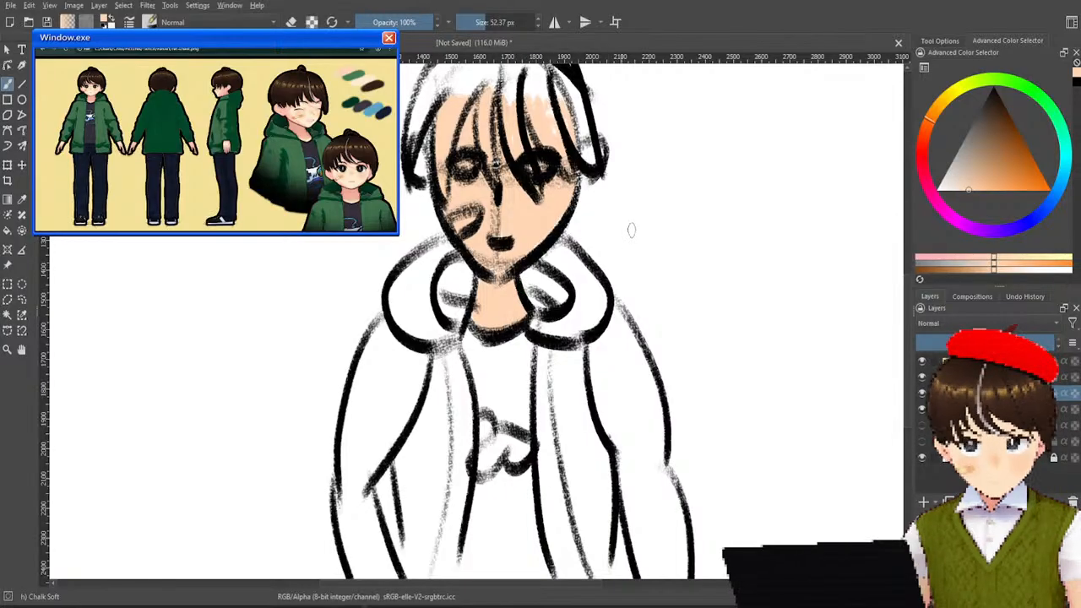
drag(703, 212, 840, 355)
drag(503, 260, 490, 369)
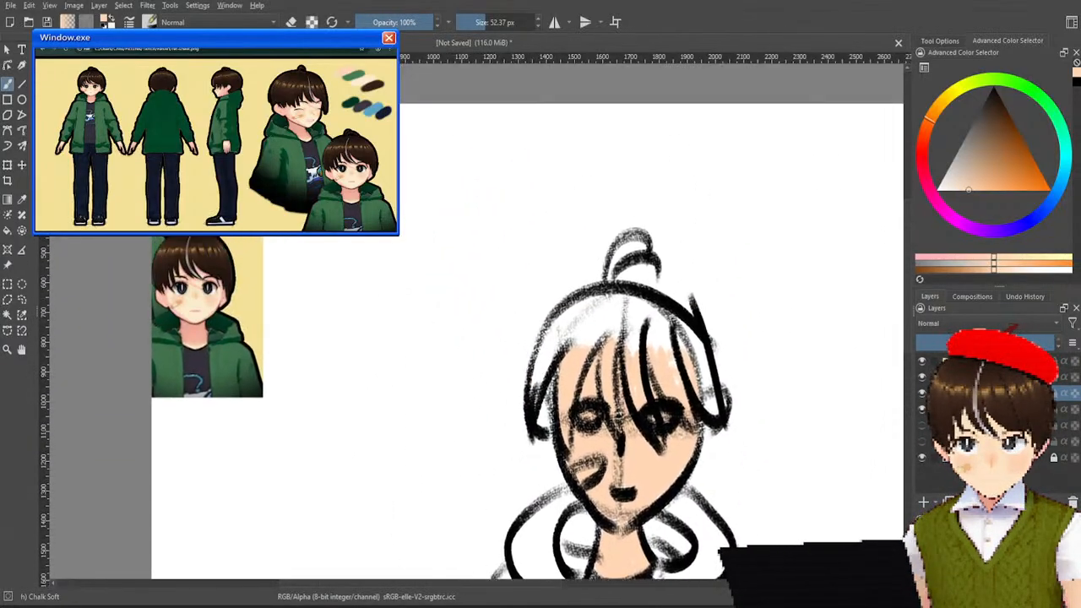
ctrl+click(208, 259)
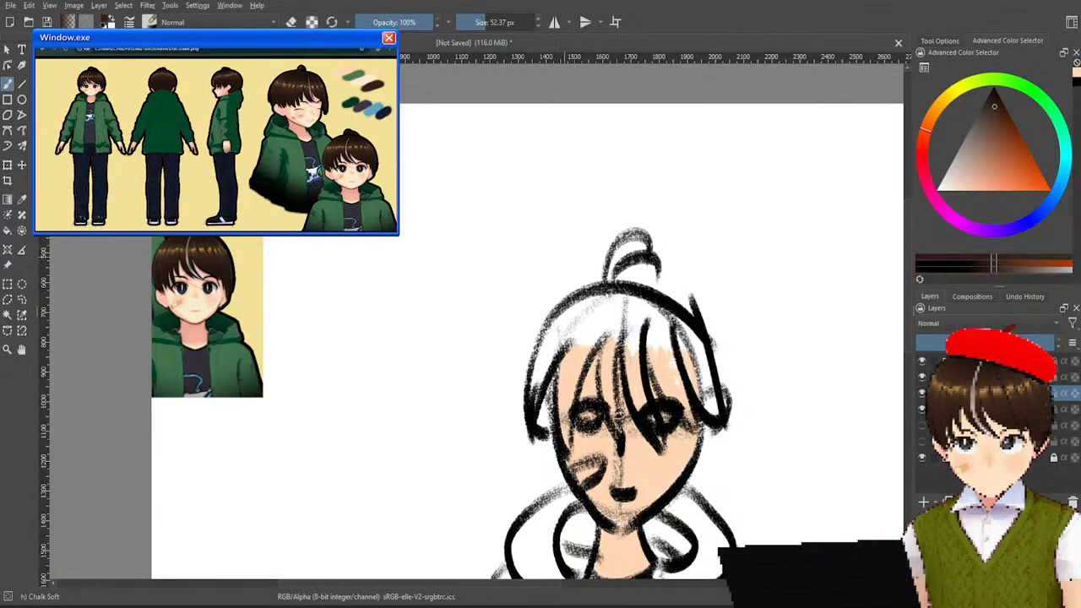
drag(596, 275, 517, 274)
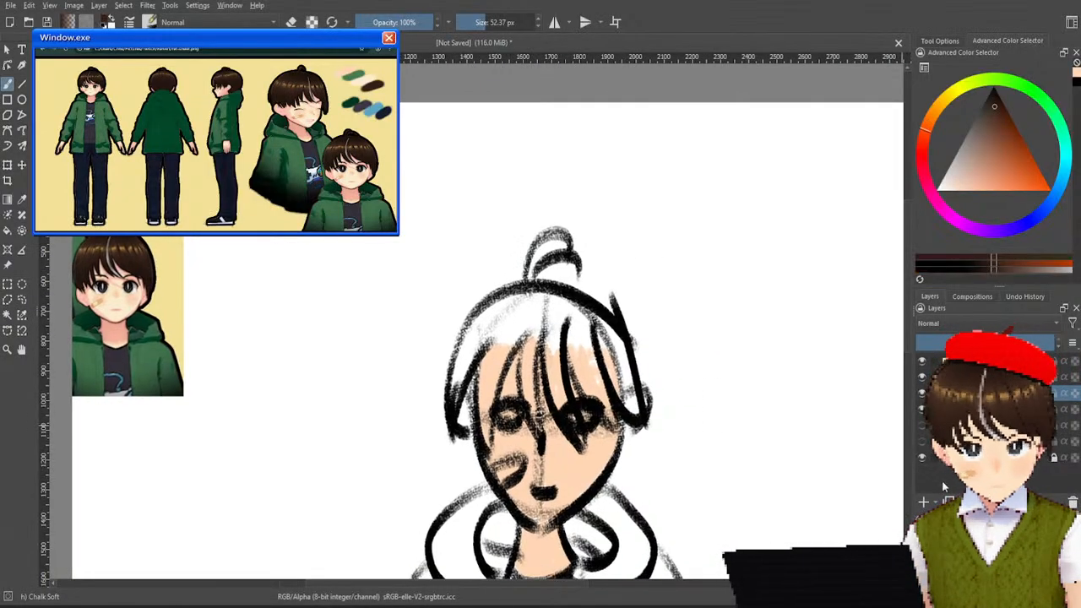
mouse_move(491, 316)
mouse_down()
mouse_move(451, 398)
mouse_move(505, 305)
mouse_move(481, 431)
mouse_move(510, 340)
mouse_move(509, 303)
mouse_move(478, 338)
mouse_move(508, 296)
mouse_move(531, 314)
mouse_move(525, 412)
mouse_move(537, 328)
mouse_move(530, 382)
mouse_move(515, 298)
mouse_move(502, 320)
mouse_move(540, 297)
mouse_move(546, 385)
mouse_move(554, 364)
mouse_move(574, 422)
mouse_move(561, 304)
mouse_move(551, 321)
mouse_move(578, 304)
mouse_move(574, 329)
mouse_move(633, 409)
mouse_move(615, 332)
mouse_move(569, 311)
mouse_move(576, 342)
mouse_move(605, 367)
mouse_up()
drag(557, 336, 532, 354)
drag(553, 299, 504, 309)
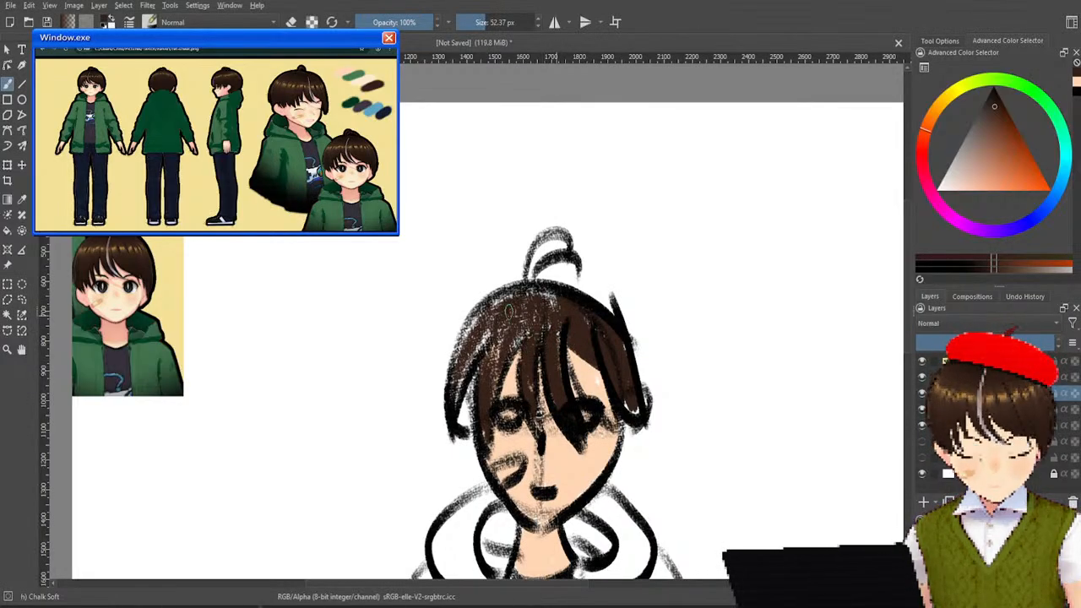
mouse_move(562, 245)
mouse_down()
mouse_move(541, 250)
mouse_move(558, 245)
mouse_move(534, 272)
mouse_up()
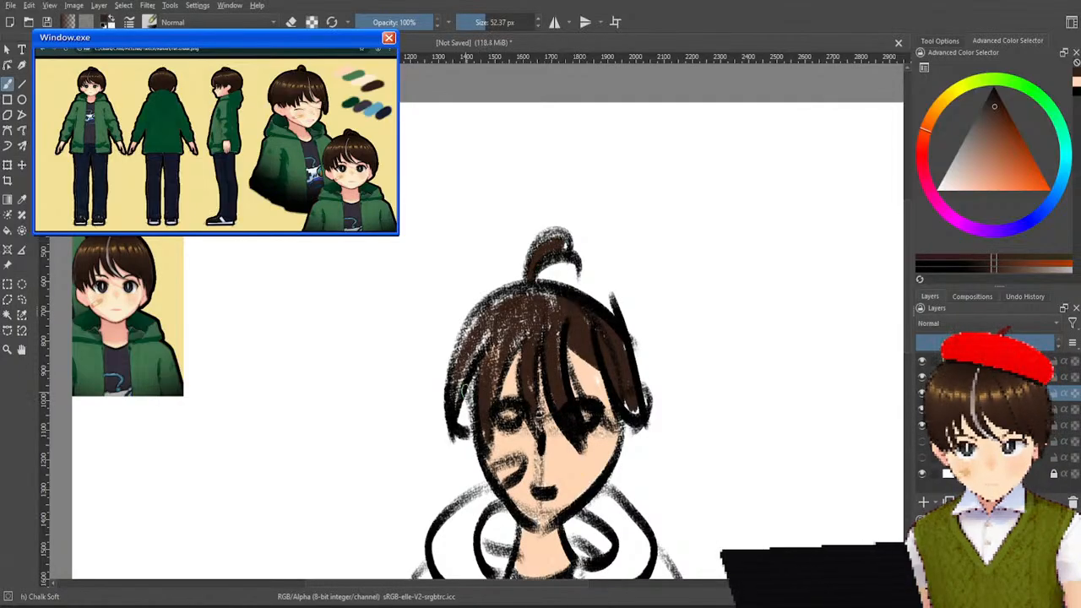
Resample the skin colour from the painted face and colour both ears beside the hair.
ctrl+click(541, 443)
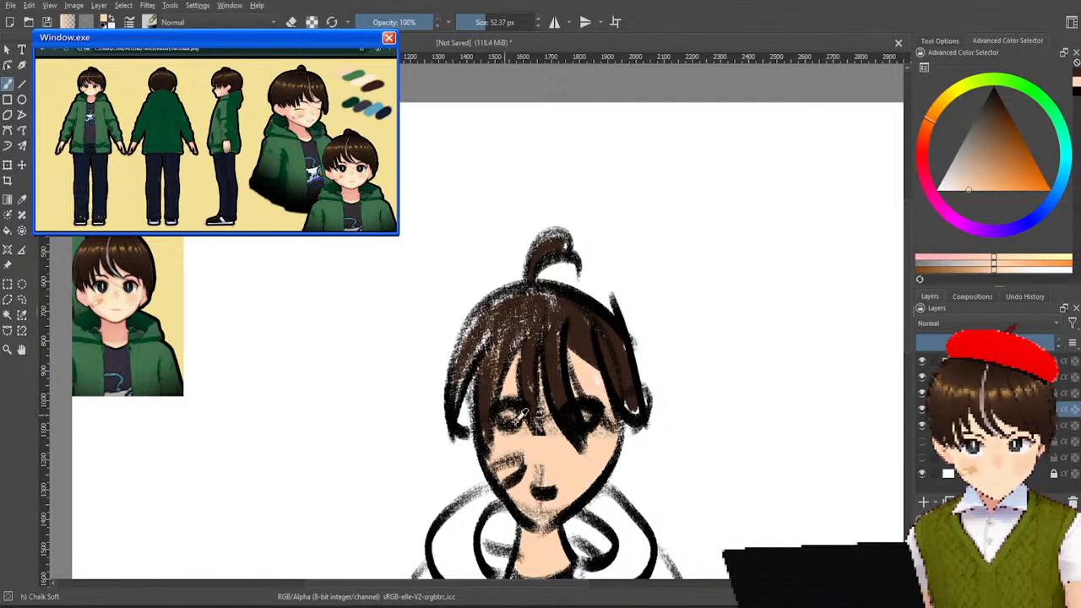
drag(468, 413, 463, 424)
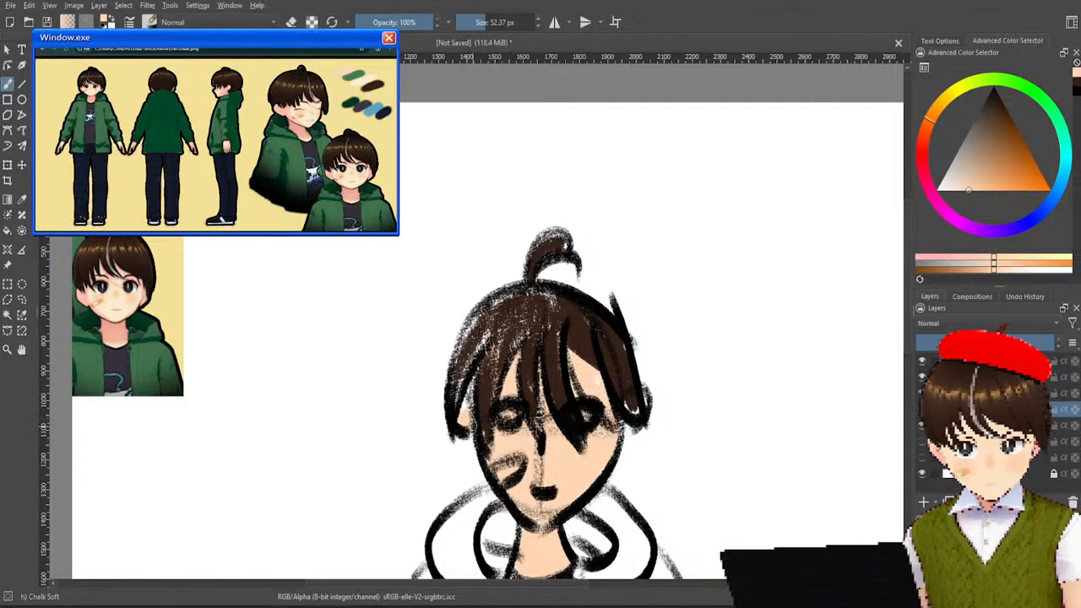
drag(635, 411, 645, 420)
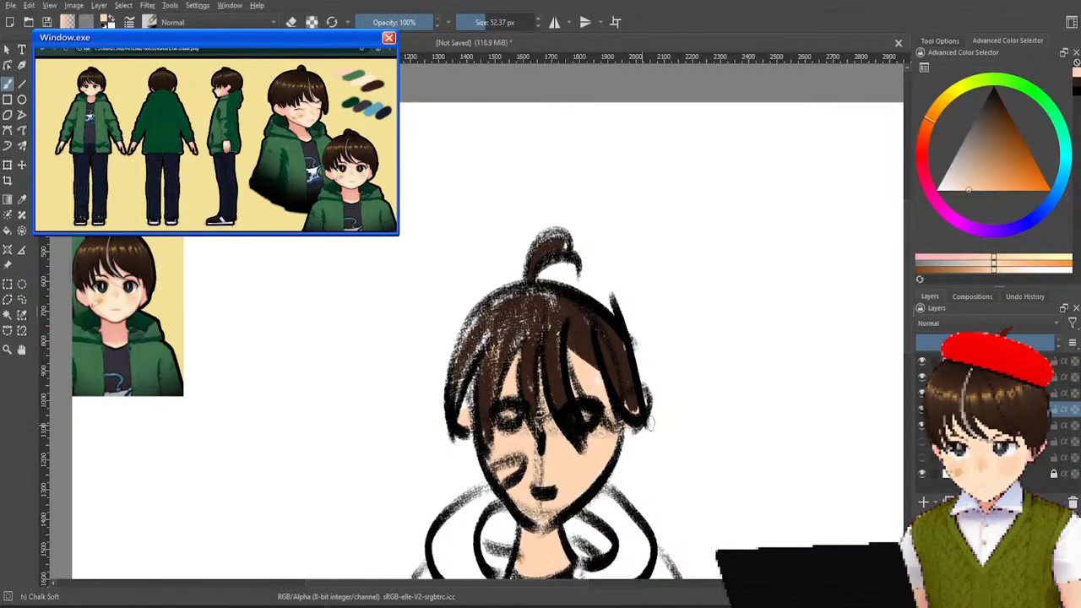
Sample the green of the jacket in the pasted reference and fill the hood, sleeve and front panel on the drawing's left half.
scroll(650, 422, down, 3)
mouse_move(557, 516)
mouse_down()
mouse_move(528, 499)
mouse_move(513, 462)
mouse_up()
scroll(511, 424, up, 2)
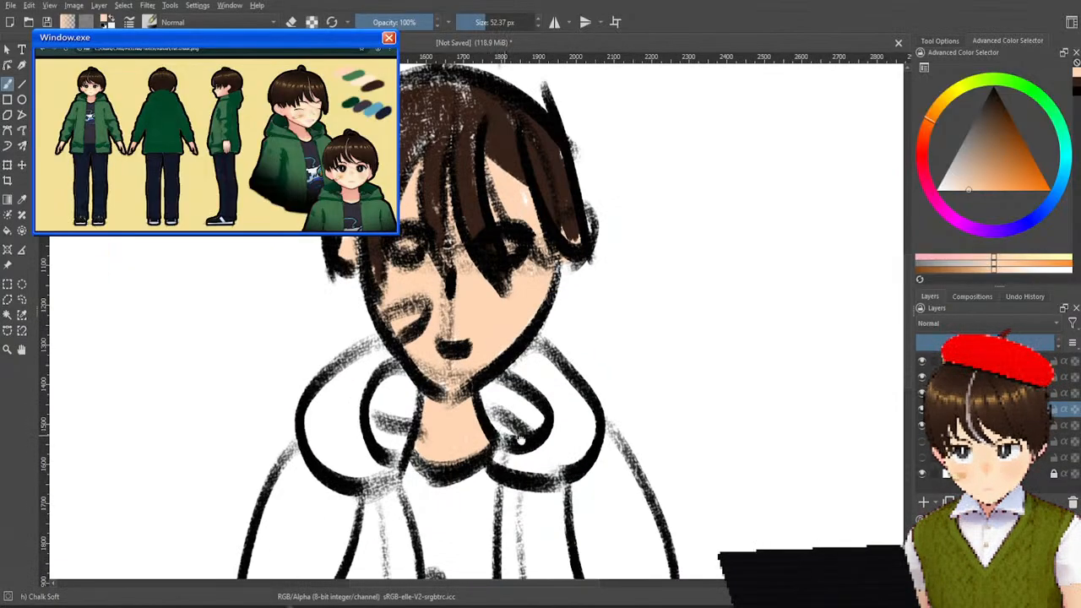
drag(504, 434, 653, 496)
scroll(653, 496, down, 2)
drag(551, 388, 513, 354)
drag(479, 446, 444, 437)
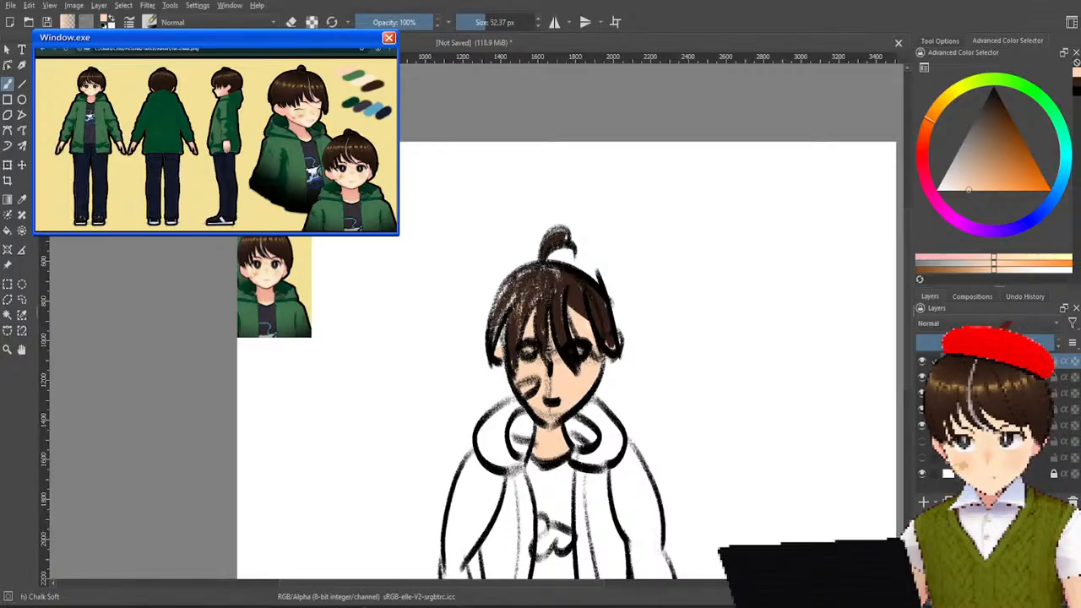
ctrl+click(290, 300)
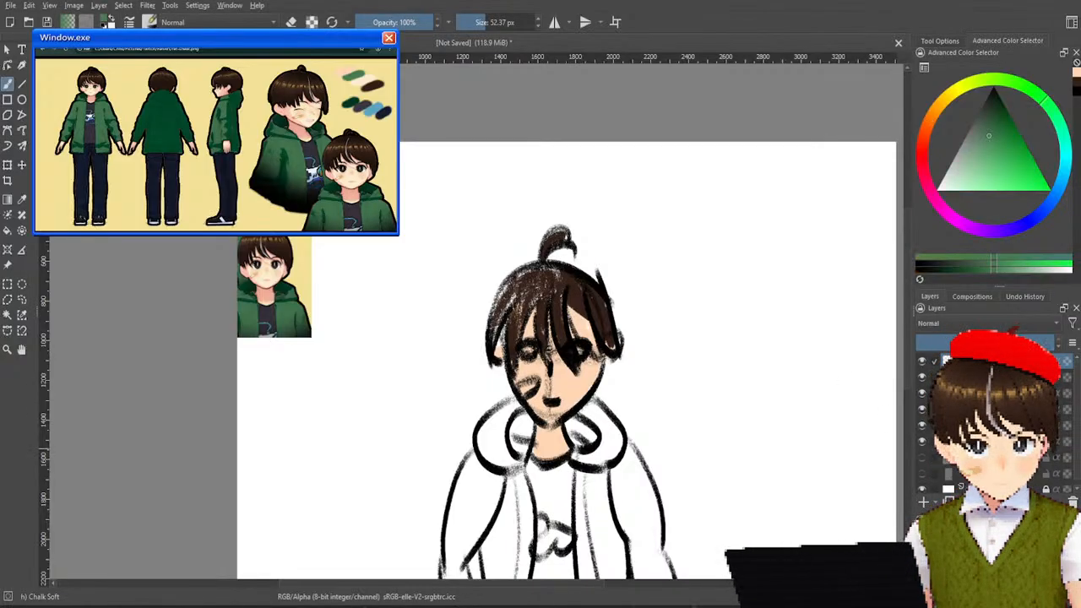
drag(646, 439, 650, 342)
scroll(649, 380, up, 1)
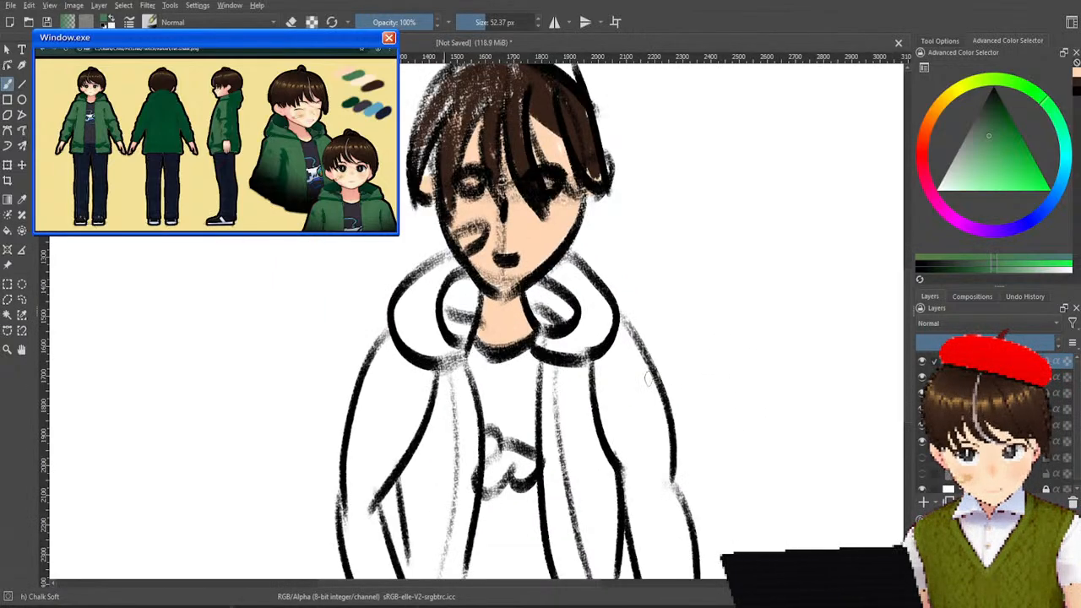
mouse_move(412, 356)
mouse_down()
mouse_move(380, 432)
mouse_move(365, 423)
mouse_move(394, 339)
mouse_up()
key(ctrl+z)
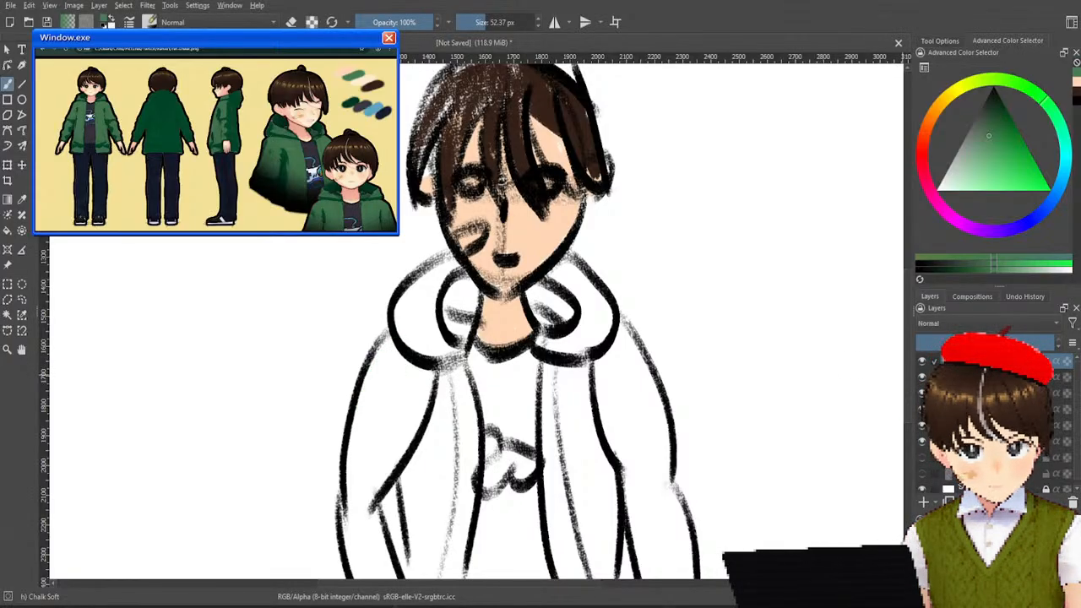
mouse_move(406, 367)
mouse_down()
mouse_move(376, 456)
mouse_move(393, 354)
mouse_move(368, 464)
mouse_move(389, 338)
mouse_move(456, 254)
mouse_move(422, 342)
mouse_up()
mouse_move(446, 296)
mouse_down()
mouse_move(427, 347)
mouse_move(456, 304)
mouse_move(447, 354)
mouse_move(473, 296)
mouse_move(456, 287)
mouse_up()
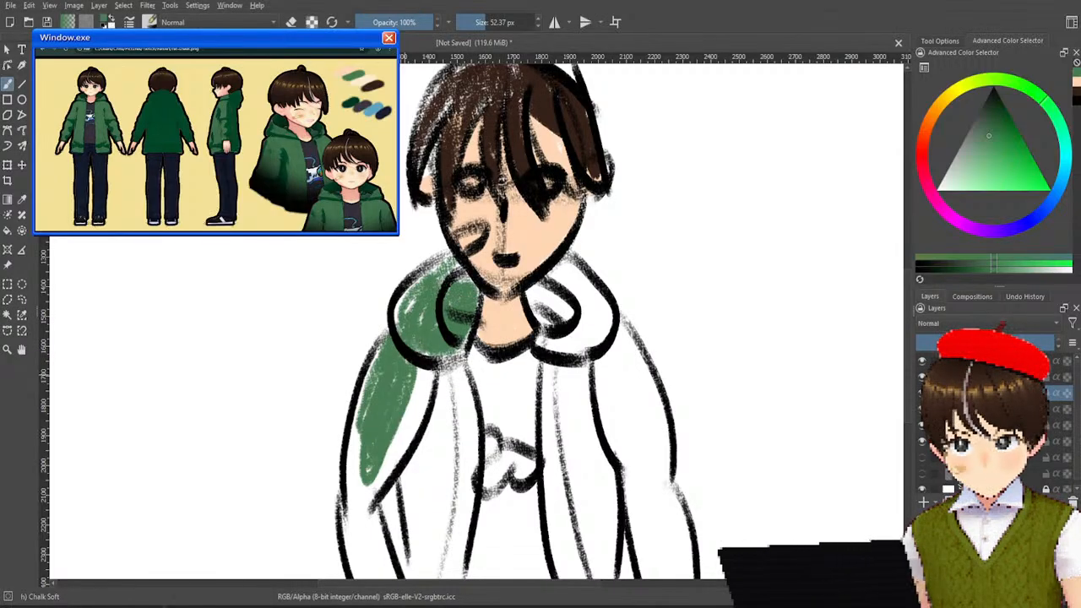
mouse_move(365, 380)
mouse_down()
mouse_move(350, 532)
mouse_move(354, 435)
mouse_move(348, 490)
mouse_move(368, 566)
mouse_move(350, 570)
mouse_move(359, 579)
mouse_move(376, 532)
mouse_move(389, 574)
mouse_move(376, 503)
mouse_move(378, 575)
mouse_up()
mouse_move(363, 507)
mouse_down()
mouse_move(389, 439)
mouse_move(418, 422)
mouse_move(419, 435)
mouse_move(408, 397)
mouse_move(429, 371)
mouse_move(414, 541)
mouse_move(410, 490)
mouse_move(431, 575)
mouse_move(444, 473)
mouse_move(456, 557)
mouse_move(463, 506)
mouse_move(465, 574)
mouse_move(473, 401)
mouse_move(456, 368)
mouse_move(467, 409)
mouse_move(456, 359)
mouse_move(453, 502)
mouse_move(459, 392)
mouse_move(447, 371)
mouse_move(439, 473)
mouse_move(437, 452)
mouse_move(409, 481)
mouse_up()
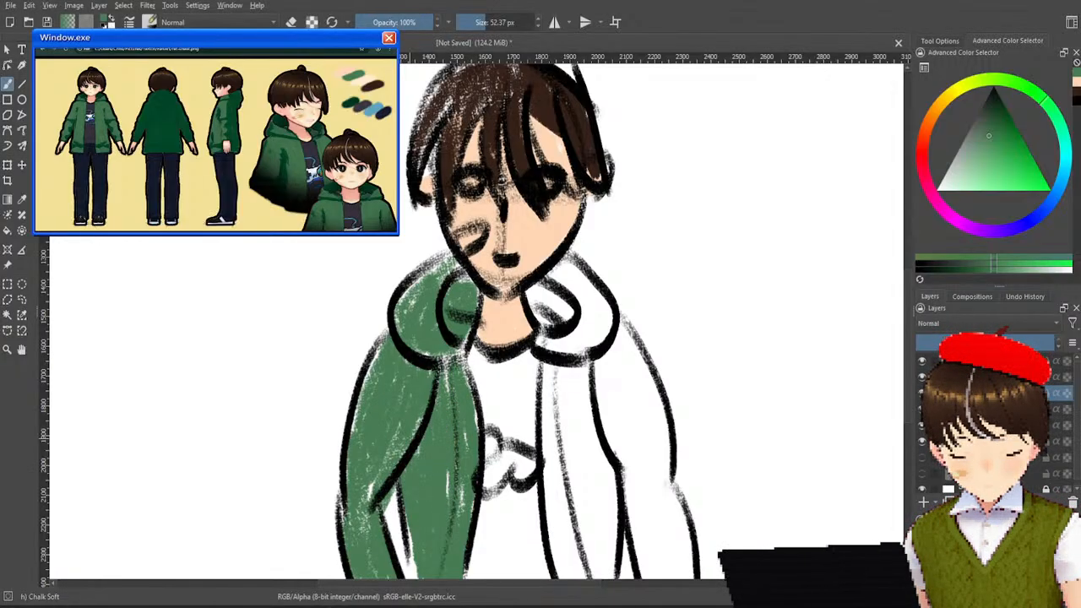
Fill the front panel, hood and sleeve on the right half of the jacket with the same green.
mouse_move(574, 432)
mouse_down()
mouse_move(568, 394)
mouse_move(554, 423)
mouse_move(557, 528)
mouse_up()
mouse_move(547, 418)
mouse_down()
mouse_move(566, 577)
mouse_move(559, 534)
mouse_up()
mouse_move(568, 578)
mouse_down()
mouse_move(592, 486)
mouse_move(596, 575)
mouse_move(595, 477)
mouse_move(610, 580)
mouse_move(617, 463)
mouse_move(583, 385)
mouse_move(574, 473)
mouse_move(565, 376)
mouse_move(556, 414)
mouse_move(546, 364)
mouse_move(586, 371)
mouse_move(554, 347)
mouse_move(560, 287)
mouse_move(541, 337)
mouse_move(544, 291)
mouse_move(532, 306)
mouse_move(571, 260)
mouse_move(603, 326)
mouse_move(598, 347)
mouse_move(581, 302)
mouse_up()
mouse_move(584, 295)
mouse_down()
mouse_move(578, 338)
mouse_move(555, 334)
mouse_move(647, 484)
mouse_move(624, 460)
mouse_move(646, 471)
mouse_move(652, 351)
mouse_move(635, 330)
mouse_move(595, 393)
mouse_move(631, 371)
mouse_move(650, 507)
mouse_move(635, 532)
mouse_move(640, 549)
mouse_move(653, 473)
mouse_move(649, 574)
mouse_move(630, 506)
mouse_move(663, 540)
mouse_move(664, 405)
mouse_move(675, 532)
mouse_up()
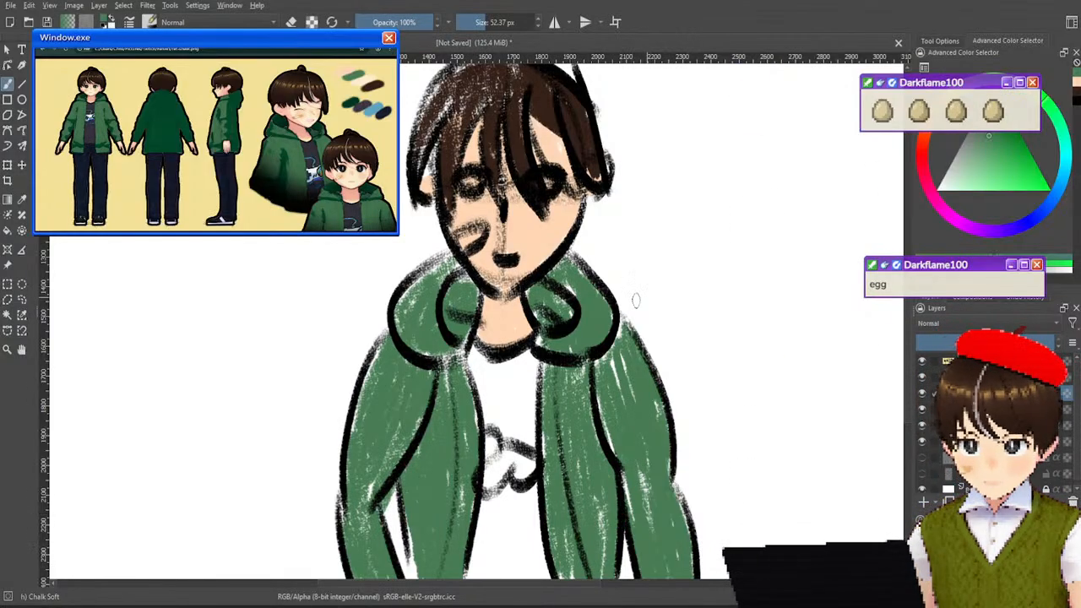
Sample the dark navy from the pasted reference and fill the shirt above and below the chest emblem, leaving the emblem white.
drag(403, 180, 533, 386)
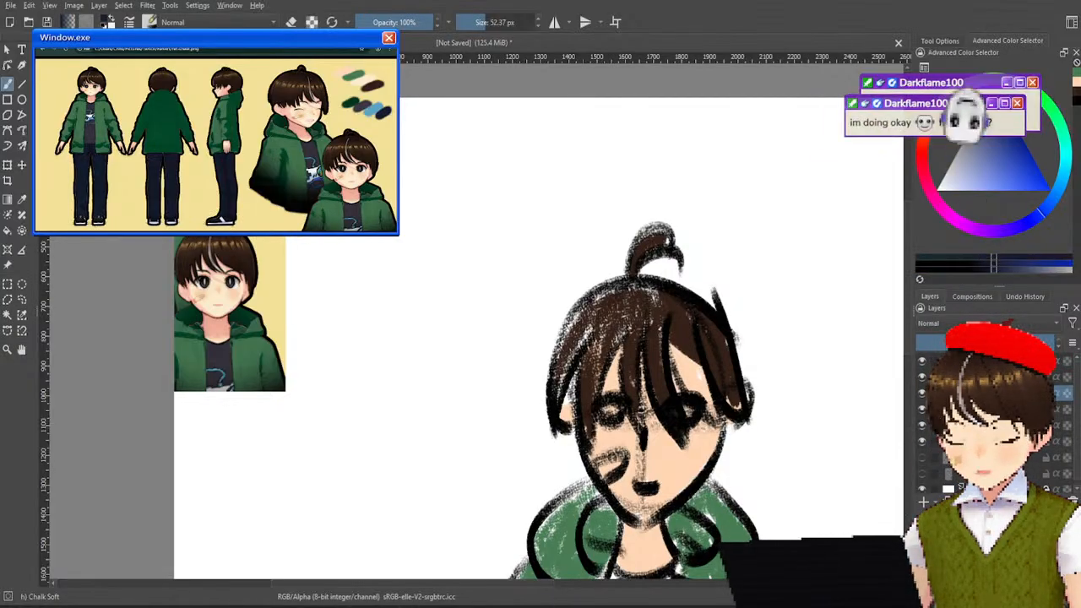
drag(532, 474, 352, 142)
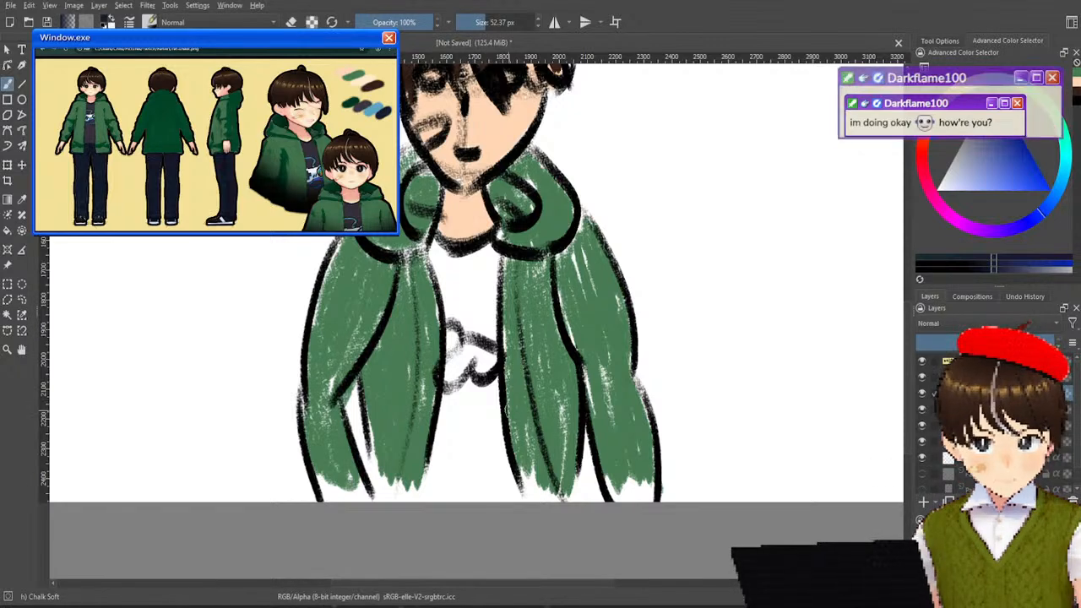
mouse_move(488, 261)
mouse_down()
mouse_move(481, 319)
mouse_move(497, 329)
mouse_move(474, 285)
mouse_move(448, 280)
mouse_move(426, 294)
mouse_up()
mouse_move(441, 238)
mouse_down()
mouse_move(427, 275)
mouse_move(452, 328)
mouse_up()
mouse_move(458, 272)
mouse_down()
mouse_move(443, 311)
mouse_move(467, 328)
mouse_up()
mouse_move(478, 289)
mouse_down()
mouse_move(497, 313)
mouse_move(491, 328)
mouse_move(448, 302)
mouse_move(466, 326)
mouse_up()
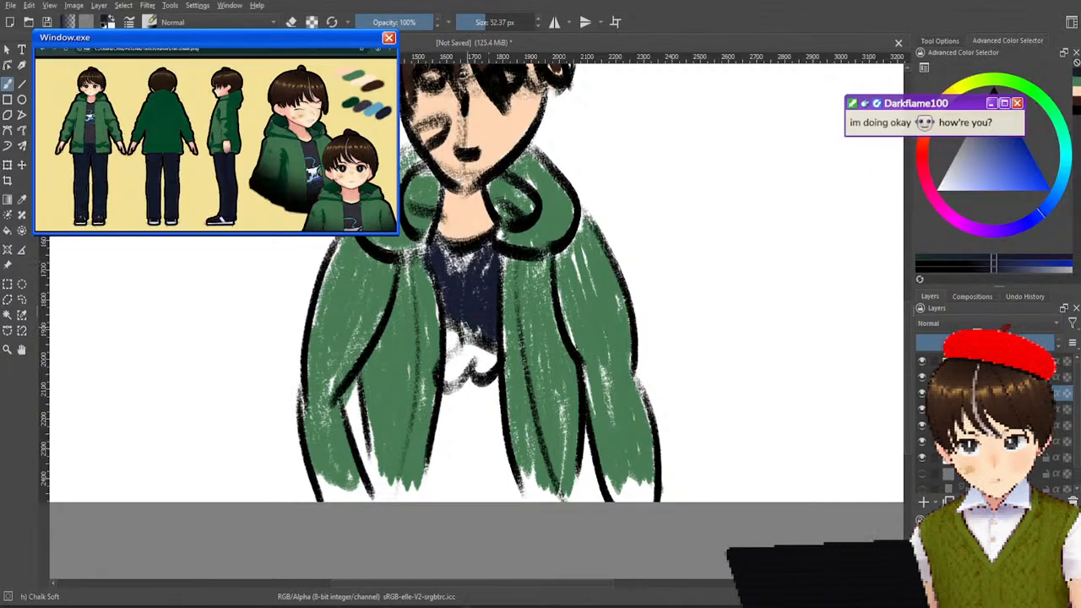
drag(478, 261, 459, 272)
mouse_move(466, 400)
mouse_down()
mouse_move(463, 433)
mouse_move(449, 403)
mouse_move(434, 475)
mouse_move(466, 378)
mouse_move(474, 451)
mouse_move(448, 488)
mouse_move(487, 391)
mouse_move(493, 478)
mouse_move(499, 410)
mouse_move(512, 480)
mouse_move(483, 397)
mouse_up()
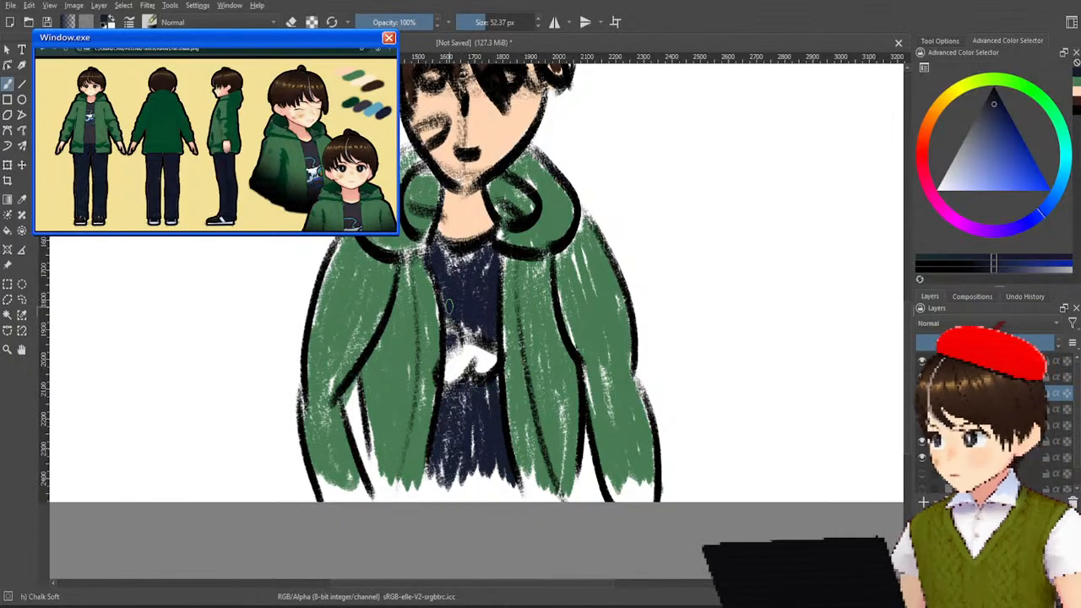
Sample the light blue from the pasted reference and shade the white emblem on the shirt with it.
drag(417, 331, 516, 568)
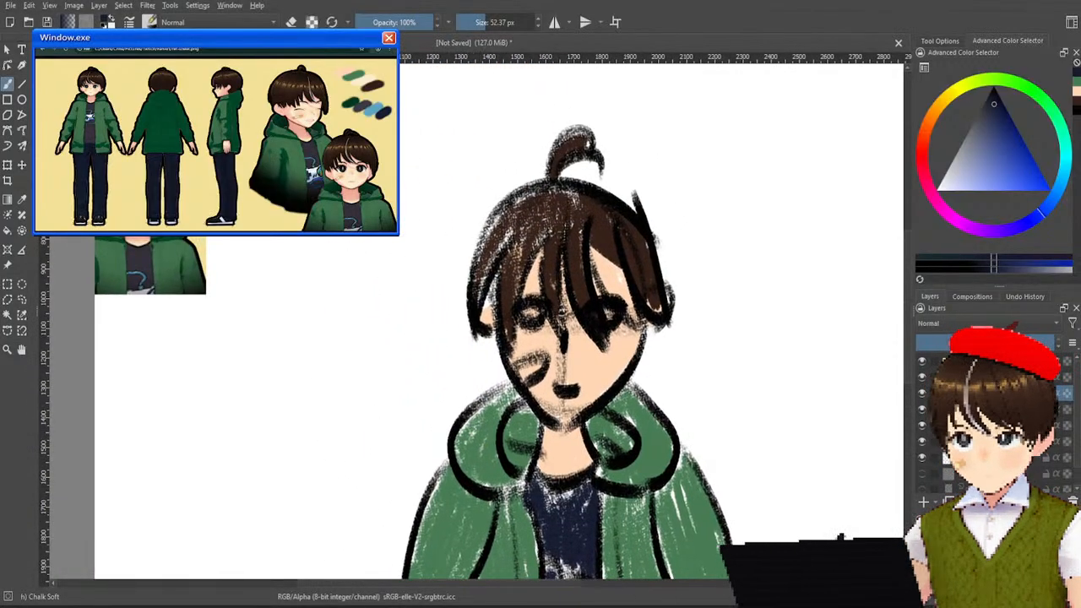
ctrl+click(174, 106)
drag(455, 351, 309, 92)
key(minus)
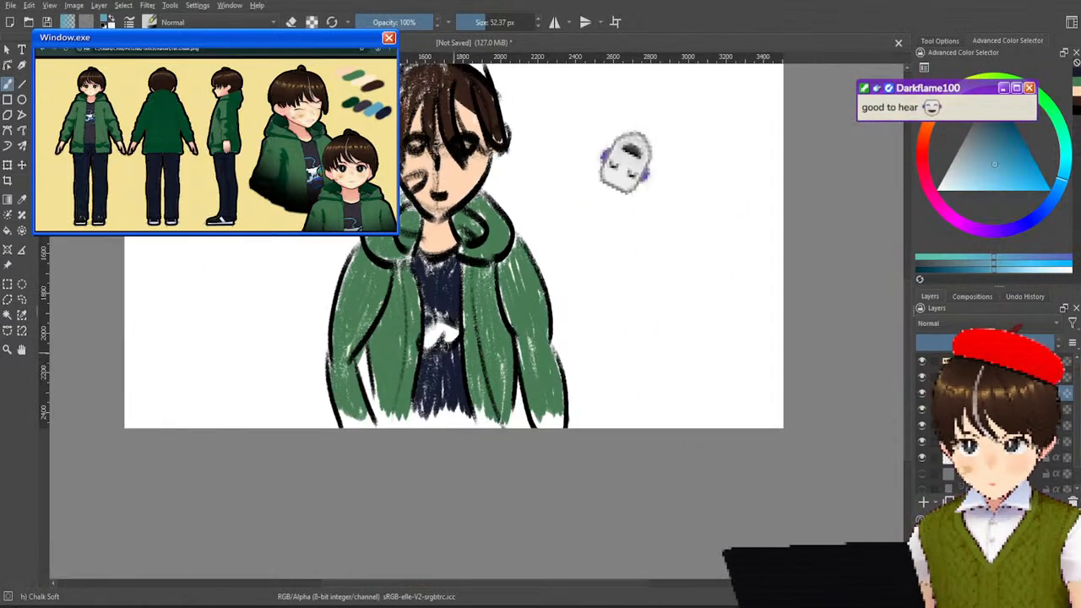
mouse_move(430, 323)
mouse_down()
mouse_move(429, 335)
mouse_move(440, 327)
mouse_up()
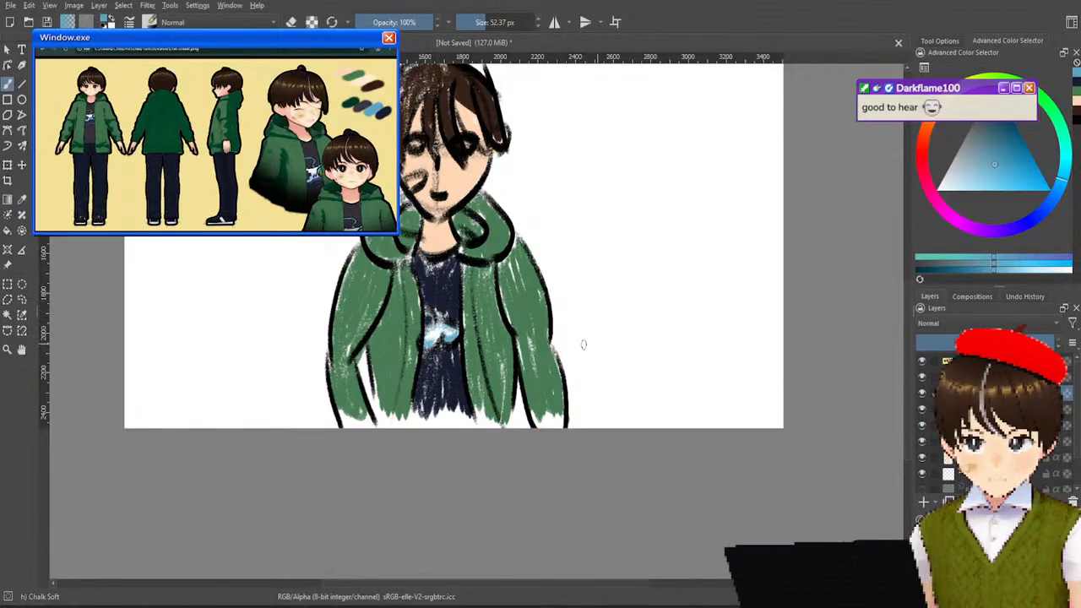
drag(608, 246, 617, 326)
scroll(471, 284, up, 3)
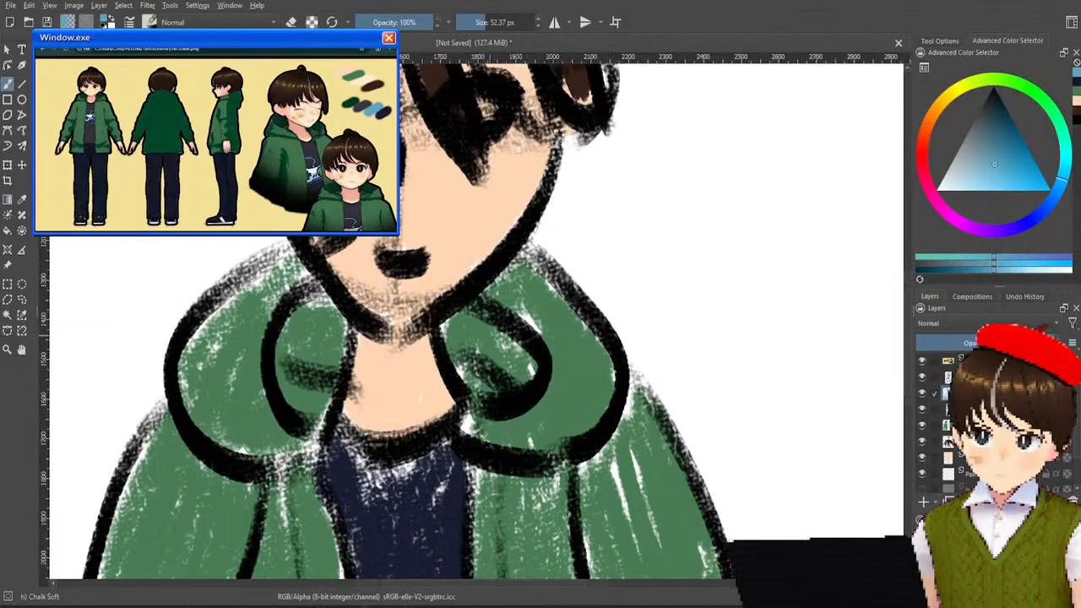
scroll(477, 295, down, 4)
scroll(482, 352, up, 2)
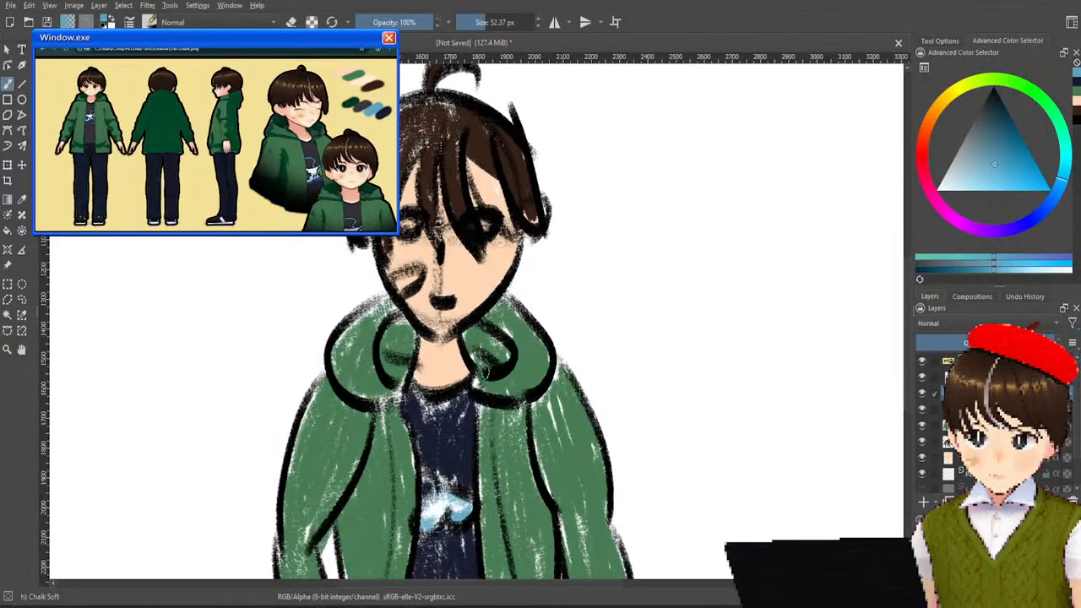
Sample the grey of the hair streak from the pasted reference and paint a matching streak down the drawing's fringe.
drag(518, 292, 534, 375)
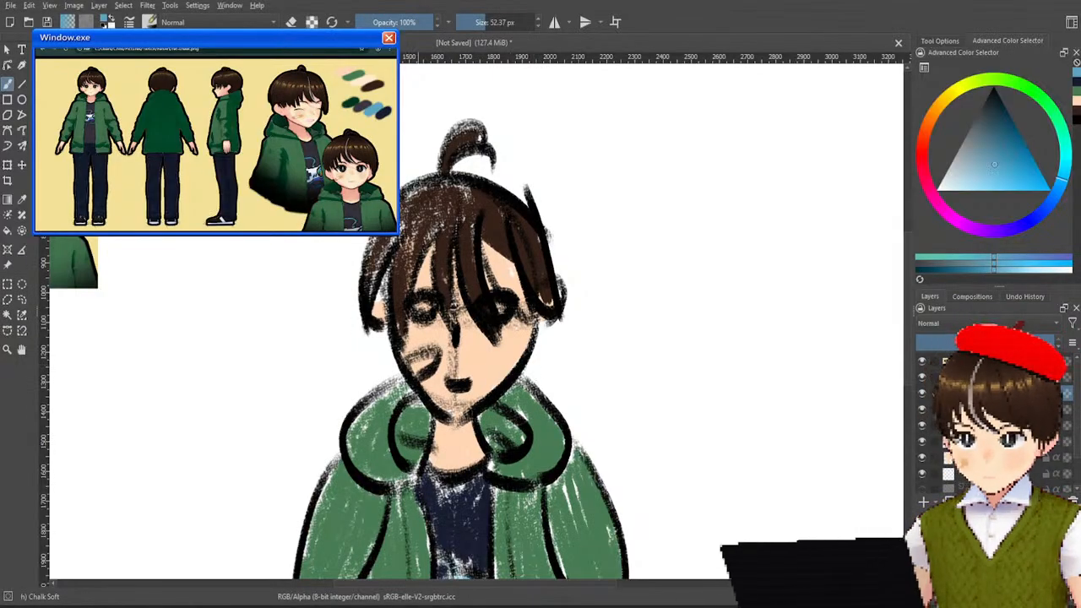
scroll(408, 183, down, 1)
drag(438, 263, 530, 369)
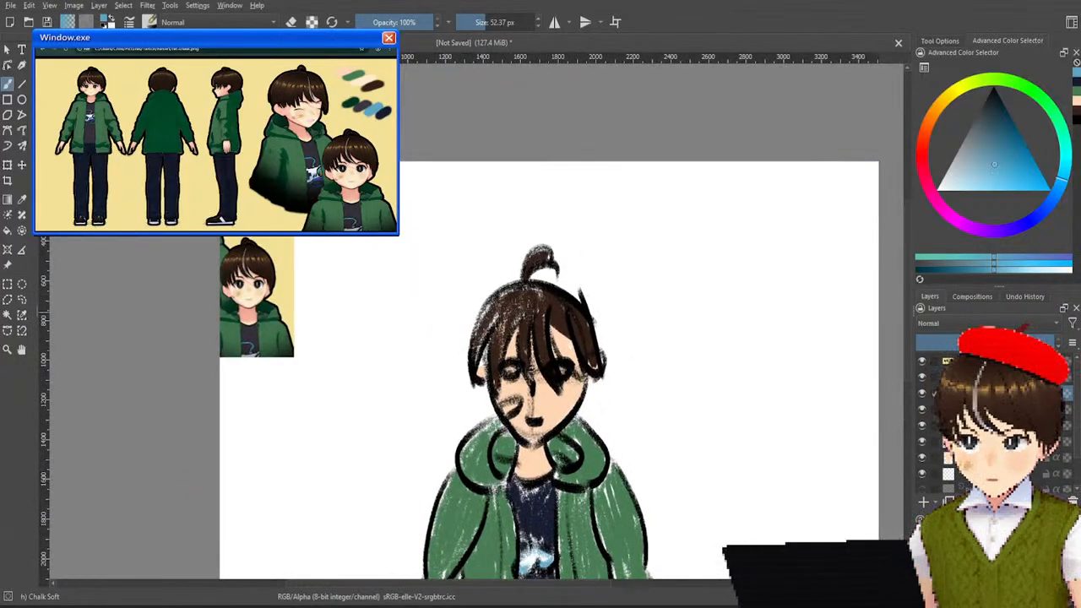
scroll(586, 357, up, 3)
scroll(610, 406, down, 3)
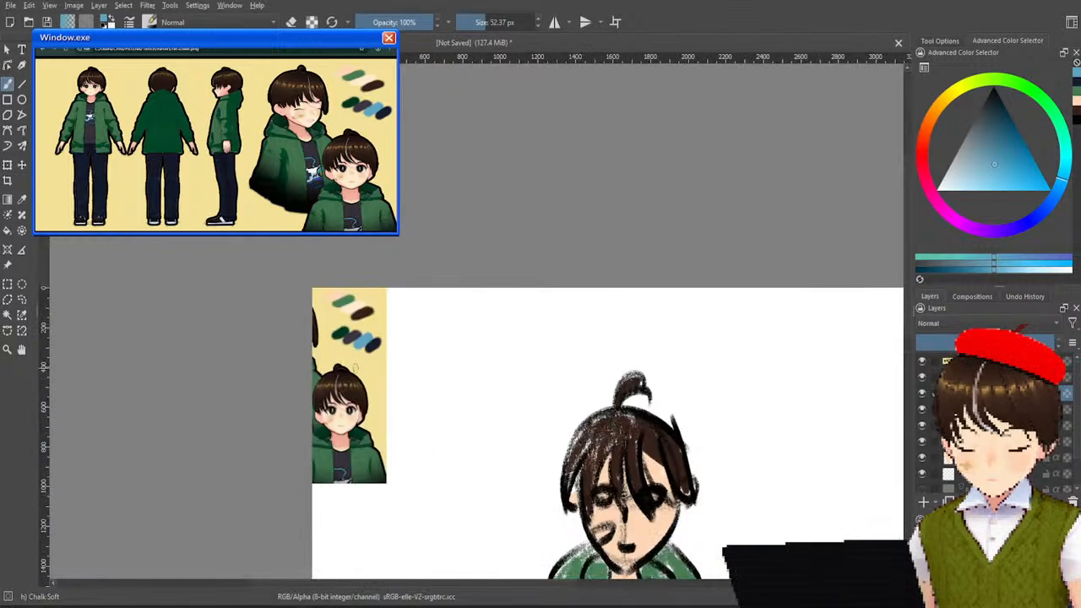
scroll(328, 389, up, 6)
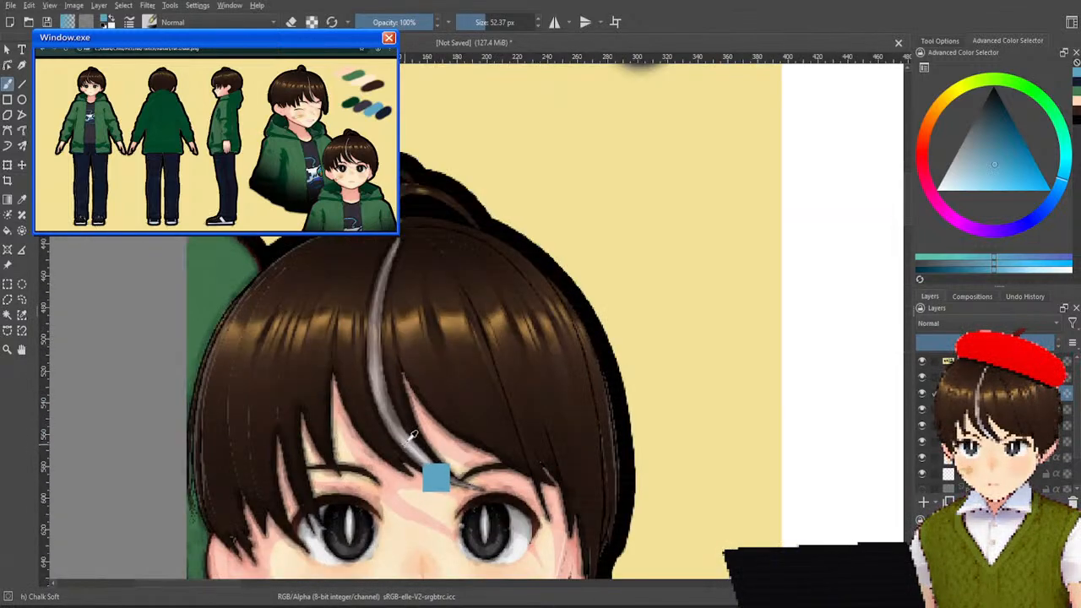
ctrl+click(414, 445)
drag(726, 311, 391, 334)
scroll(650, 338, down, 4)
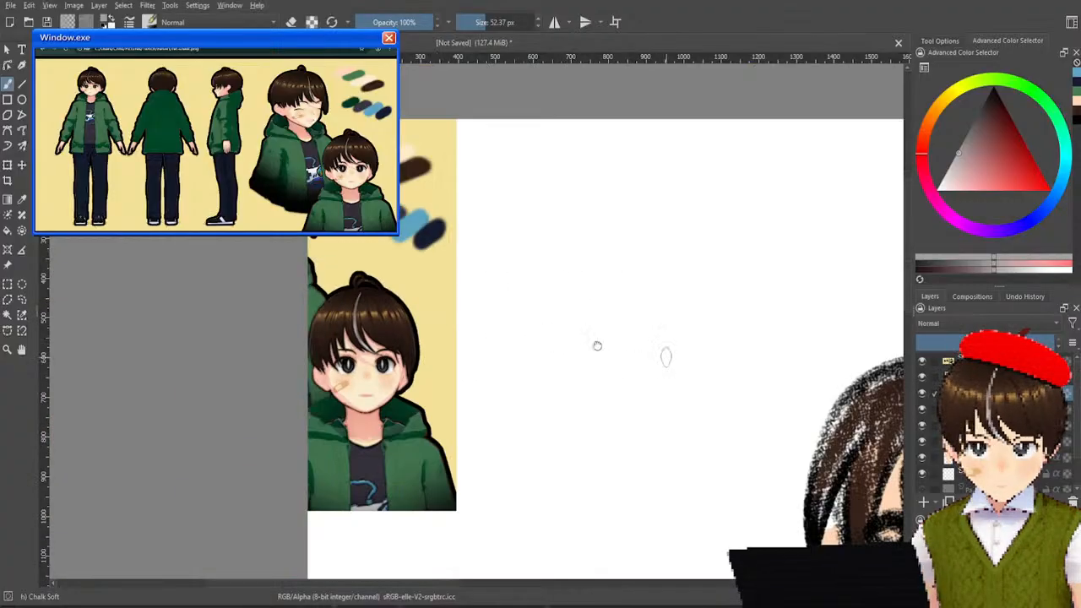
drag(666, 357, 275, 285)
drag(545, 307, 524, 259)
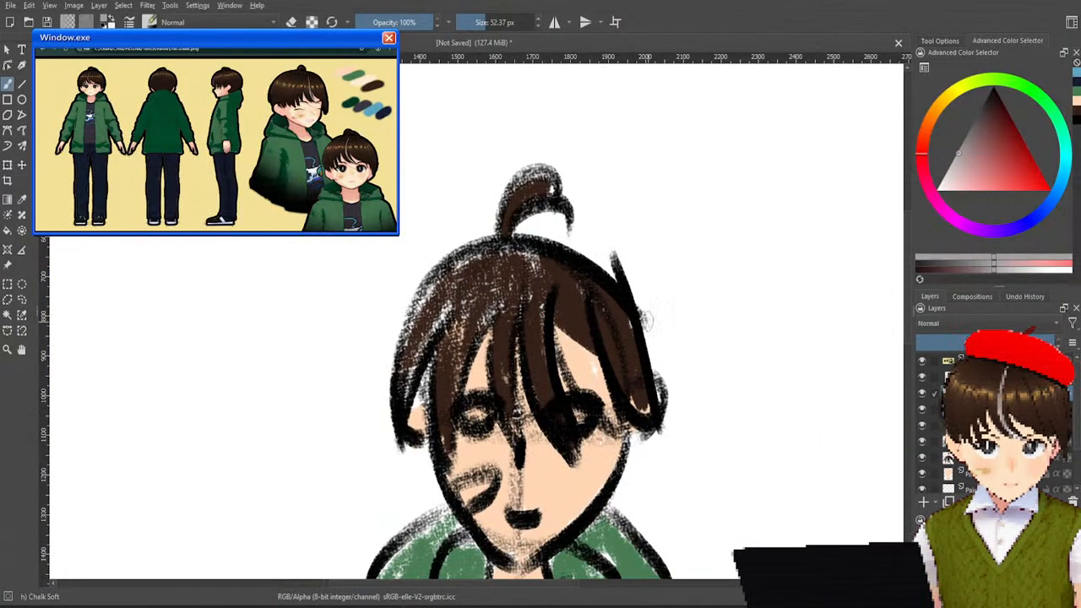
drag(521, 306, 545, 409)
drag(532, 338, 547, 405)
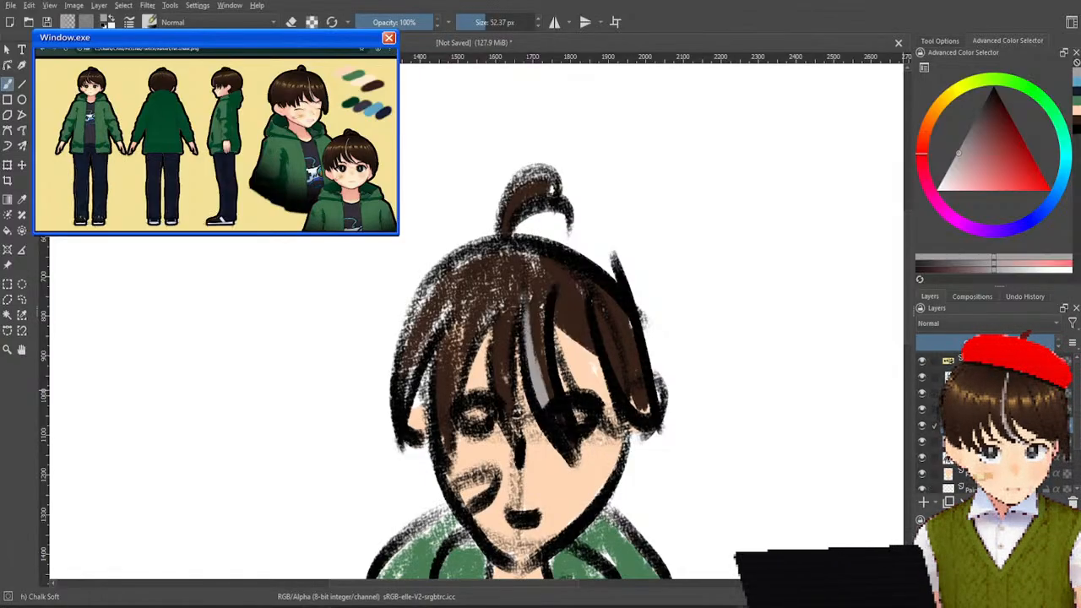
Toggle the line art layer's visibility to examine the flat colours without the outlines.
click(925, 382)
click(925, 384)
click(927, 385)
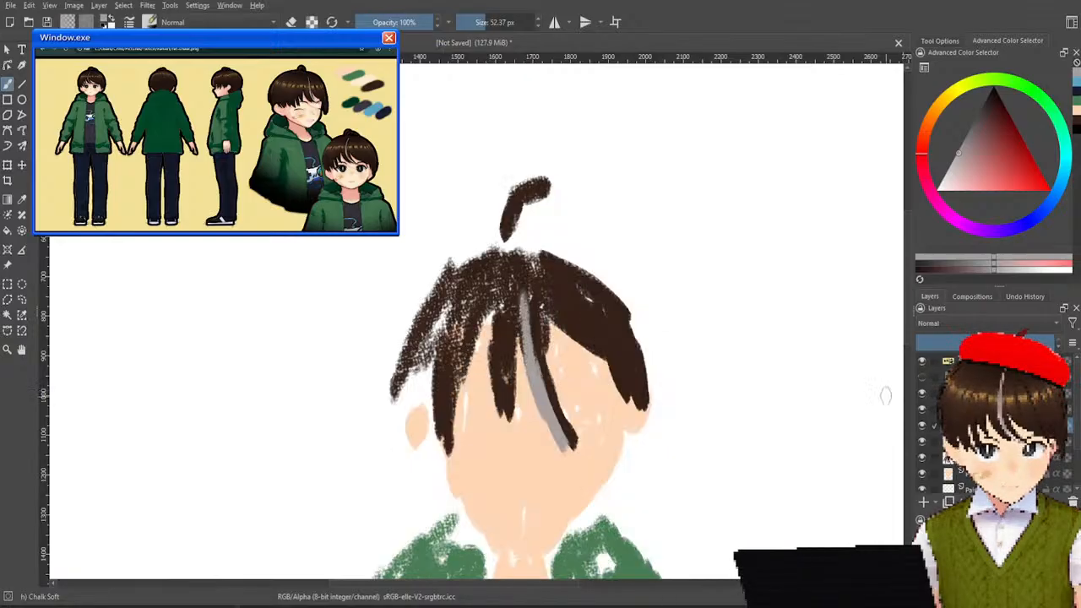
scroll(574, 217, down, 3)
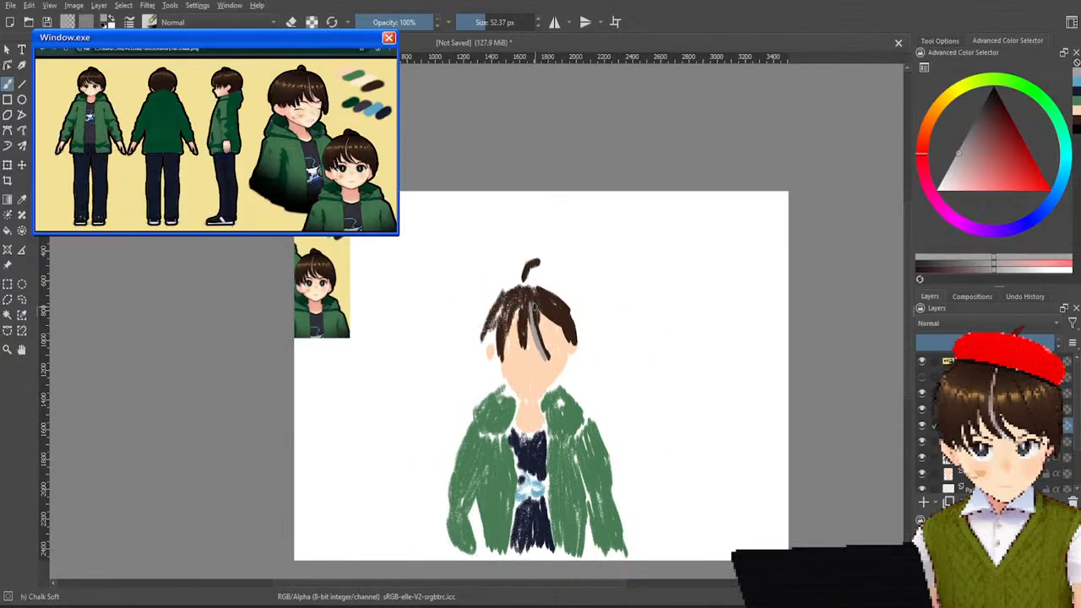
scroll(587, 356, up, 2)
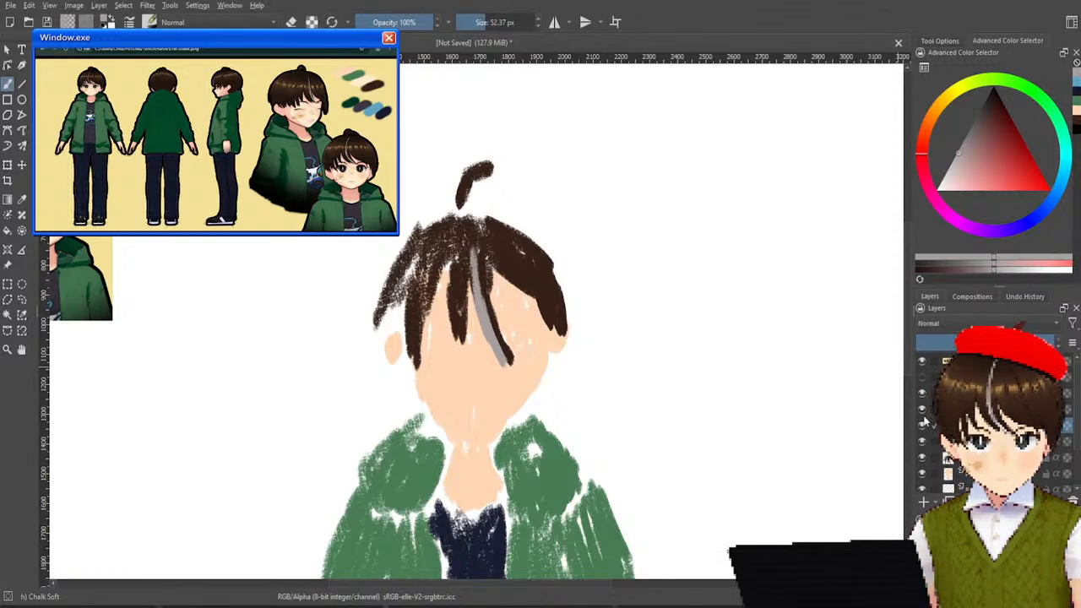
click(922, 385)
click(921, 385)
click(922, 385)
click(922, 386)
click(921, 386)
click(921, 385)
click(922, 385)
click(922, 385)
click(921, 386)
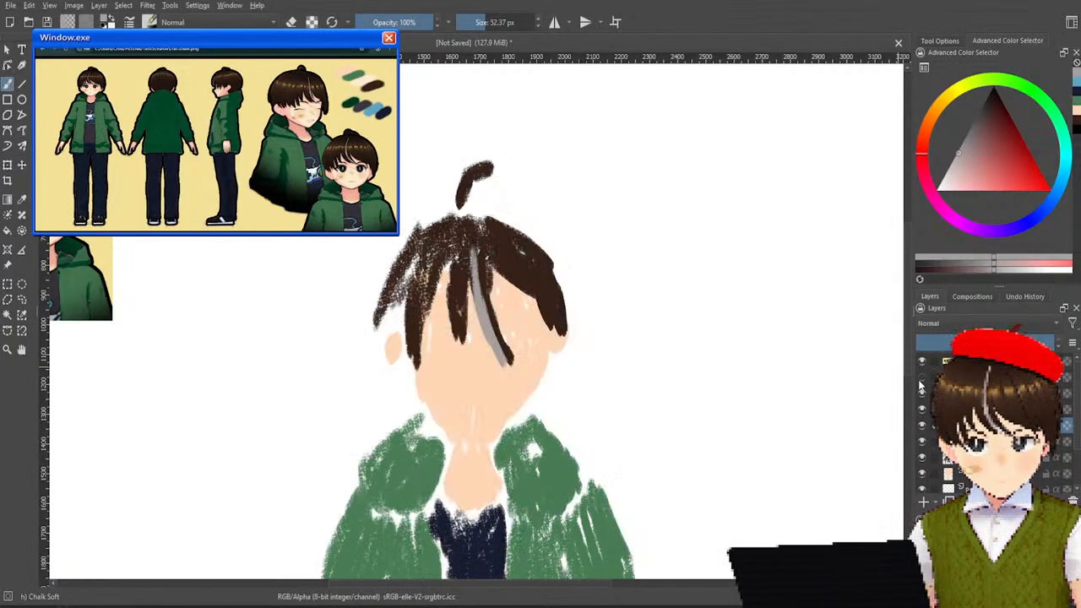
click(921, 381)
click(921, 382)
drag(659, 361, 698, 185)
drag(679, 331, 664, 289)
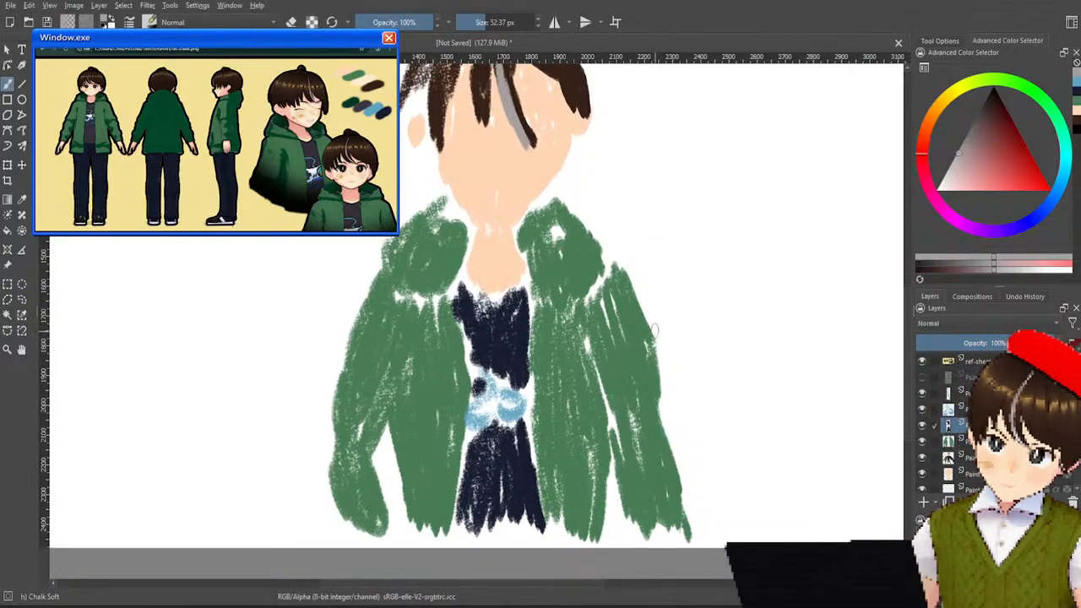
drag(640, 289, 647, 335)
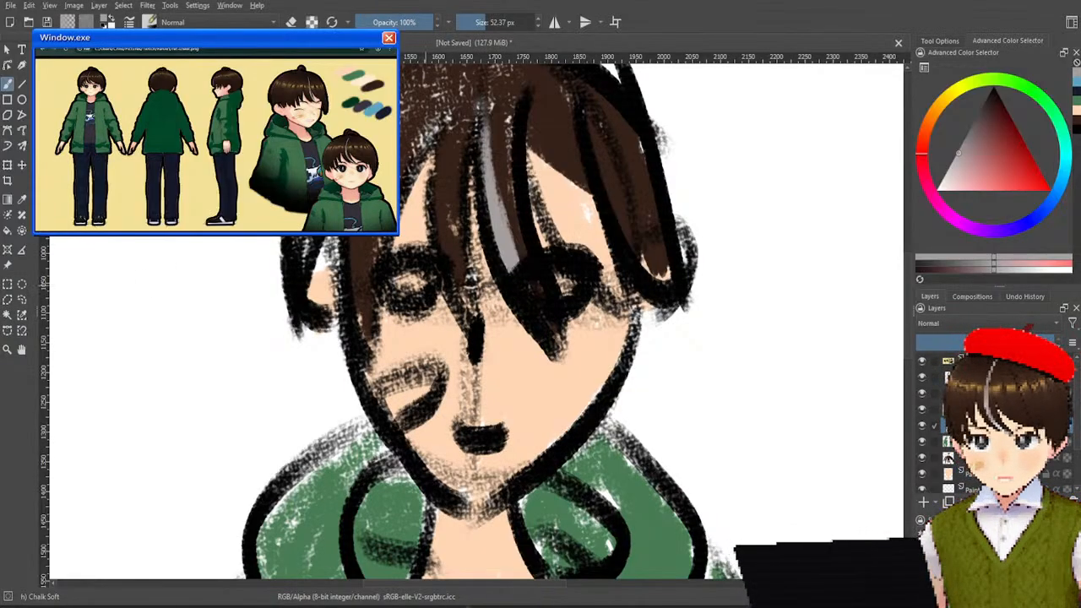
Sample black from the drawing and paint a short, thick eyebrow above each eye.
ctrl+click(427, 291)
drag(402, 228, 422, 223)
drag(530, 227, 583, 223)
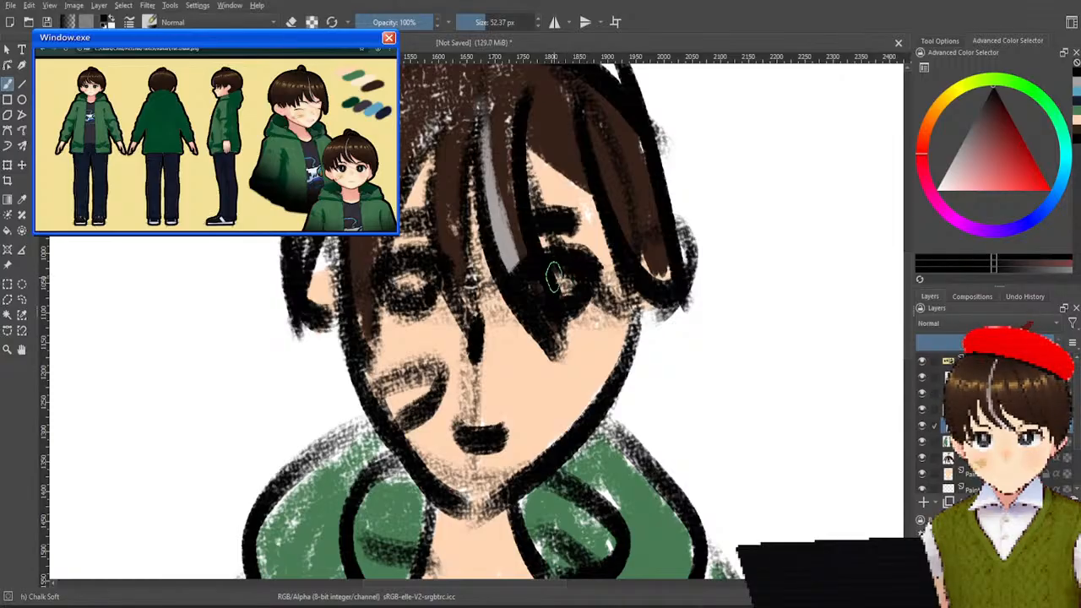
Fill the centres of both eyes with solid black.
mouse_move(418, 272)
mouse_down()
mouse_move(420, 286)
mouse_move(409, 269)
mouse_move(398, 296)
mouse_move(443, 279)
mouse_up()
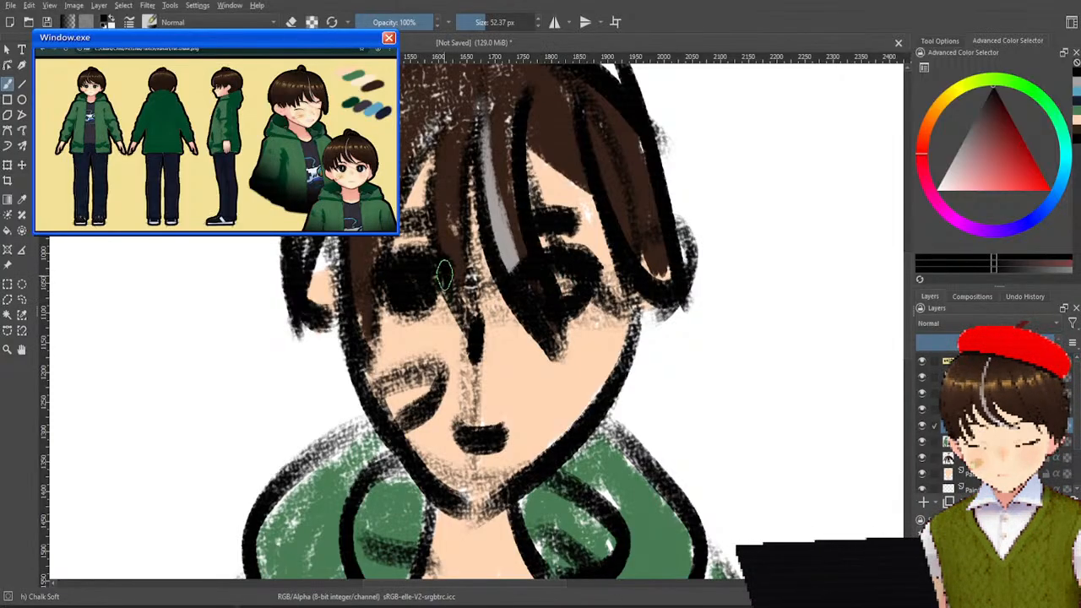
mouse_move(549, 275)
mouse_down()
mouse_move(533, 284)
mouse_move(598, 268)
mouse_move(532, 287)
mouse_up()
ctrl+click(422, 283)
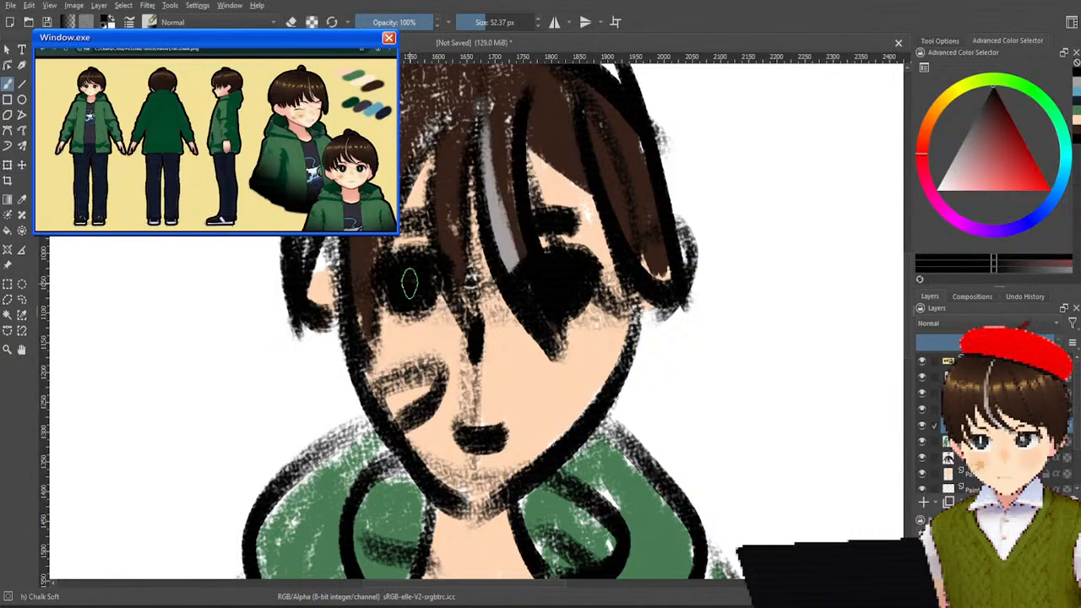
key(e)
drag(410, 282, 412, 287)
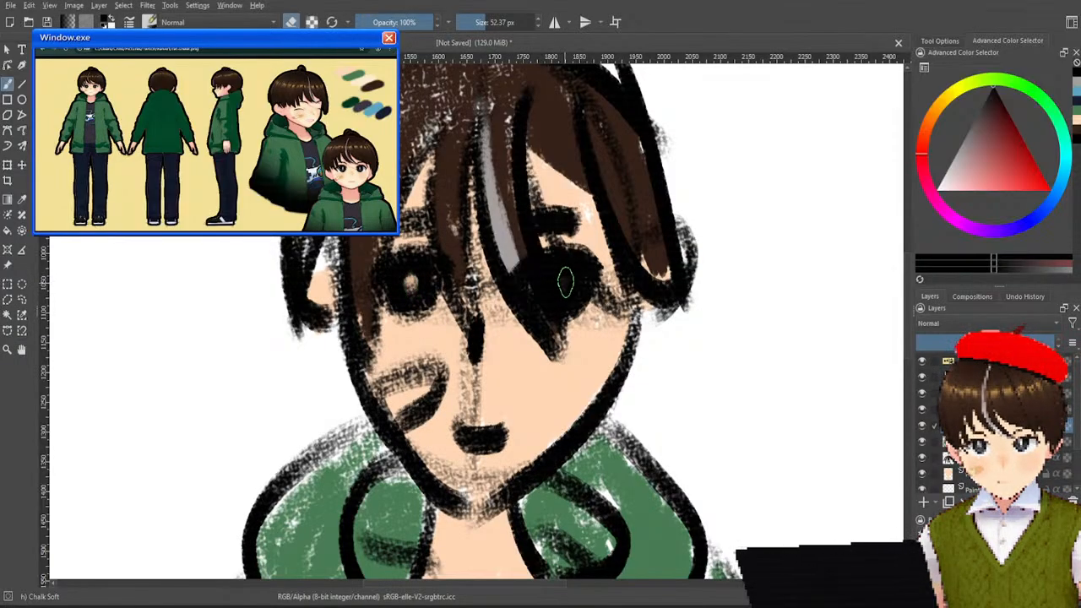
key(ctrl+z)
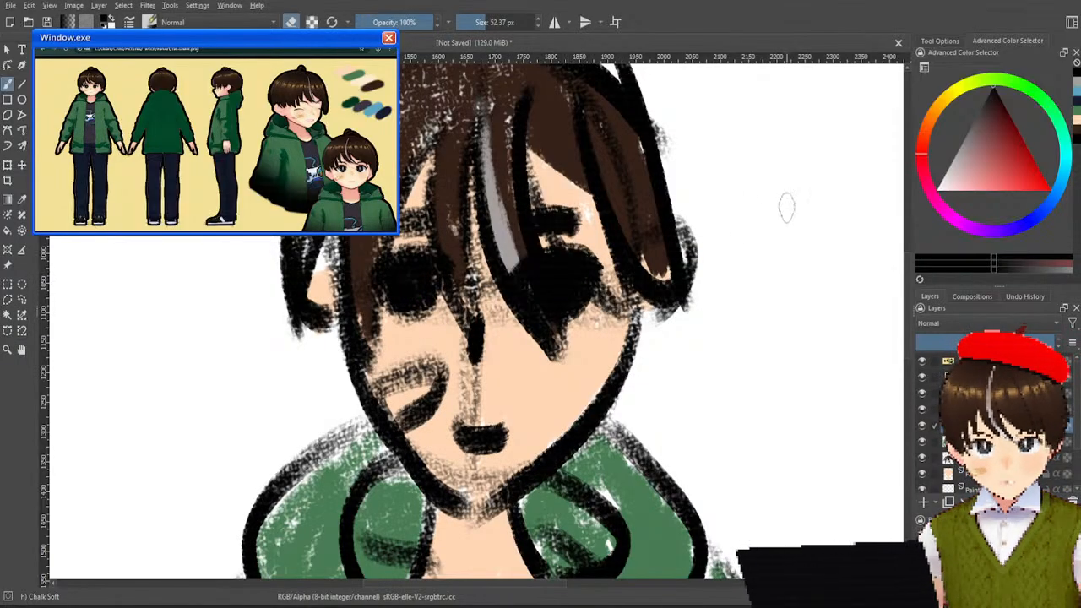
Pick white and paint small highlights in both eyes, undoing the last surplus stroke.
click(937, 193)
key(e)
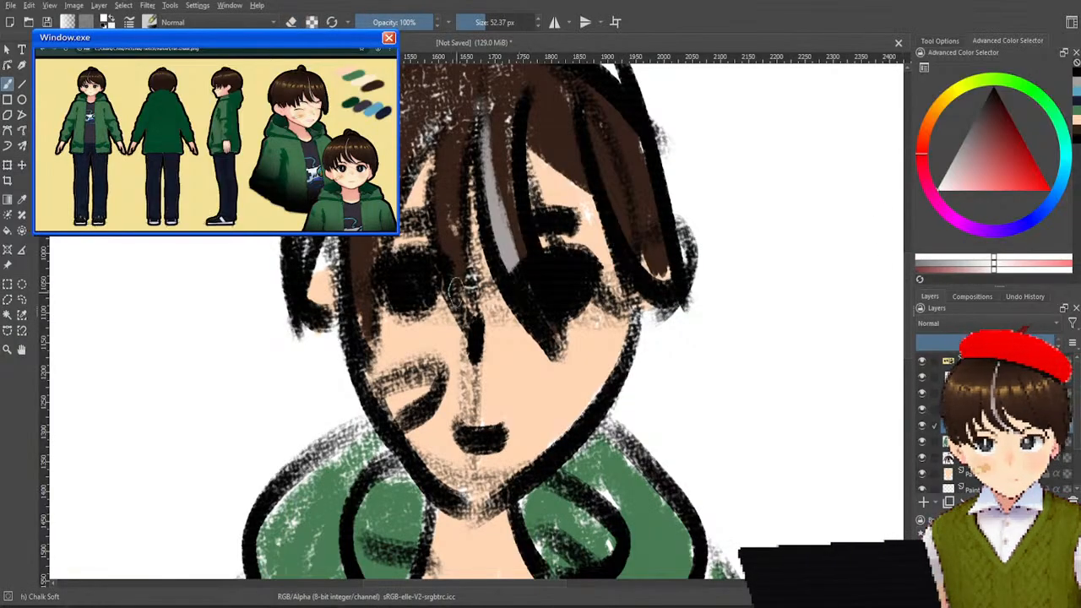
click(410, 283)
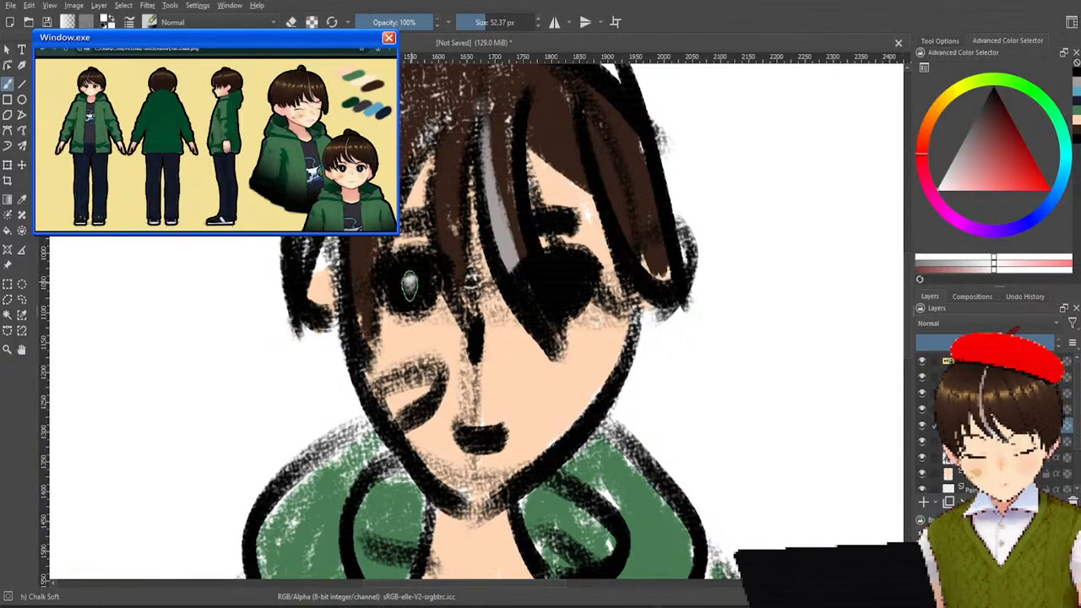
click(559, 283)
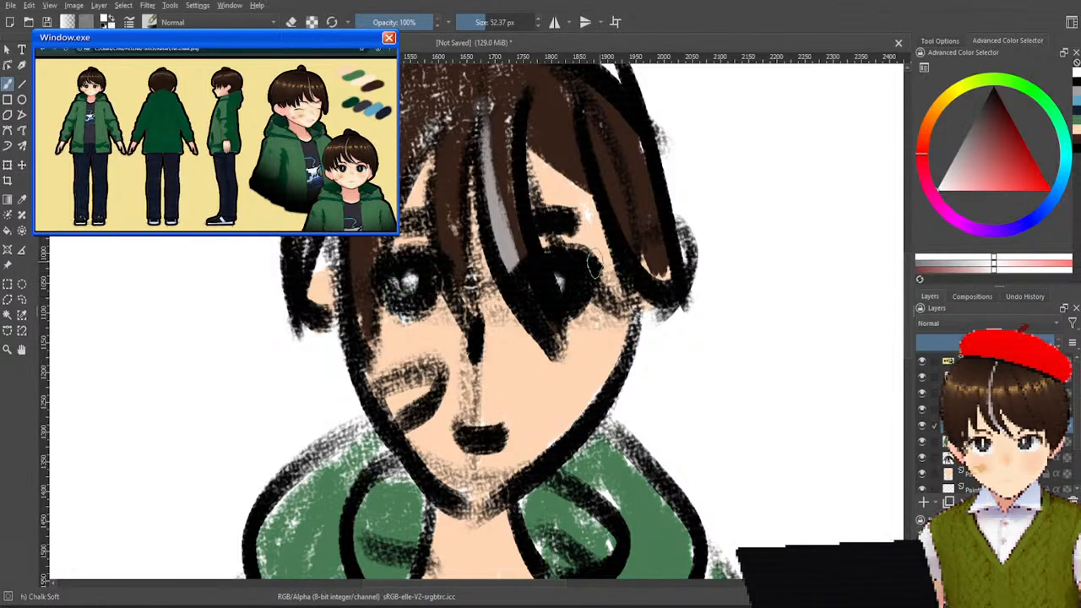
mouse_move(583, 294)
mouse_down()
mouse_move(590, 270)
mouse_move(564, 313)
mouse_move(583, 267)
mouse_up()
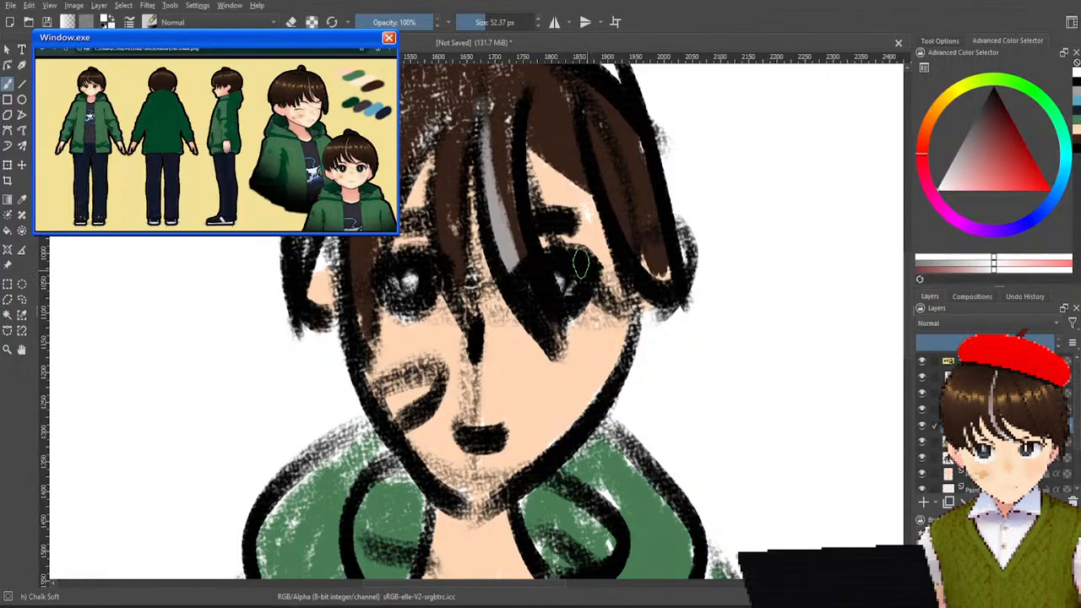
key(ctrl+z)
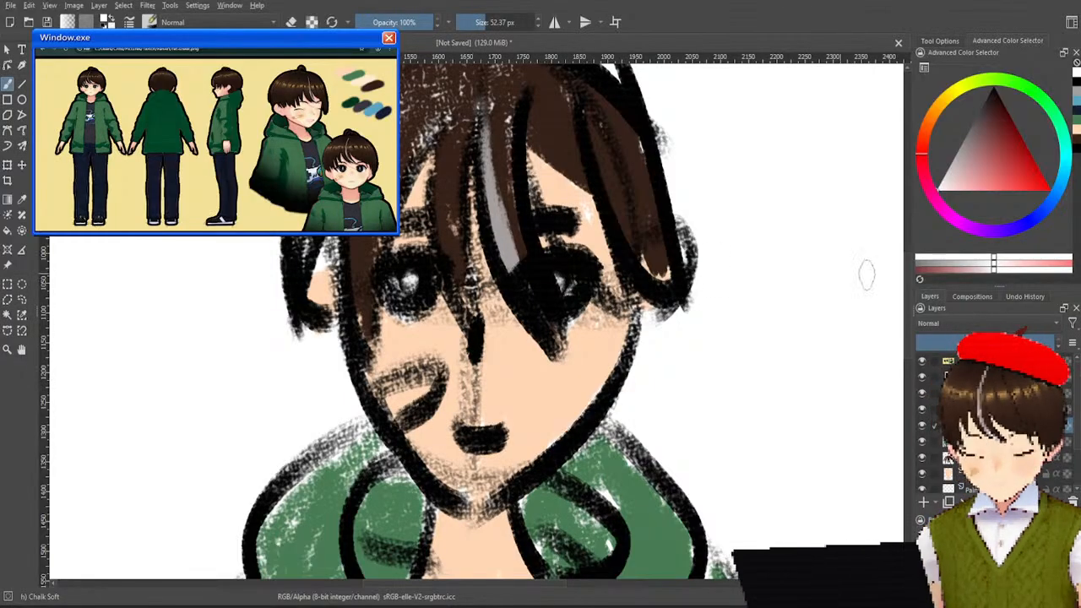
Sample the skin tone, shift it to a stronger orange and fill the cheek bandage, adding a paler tan over it.
ctrl+click(613, 414)
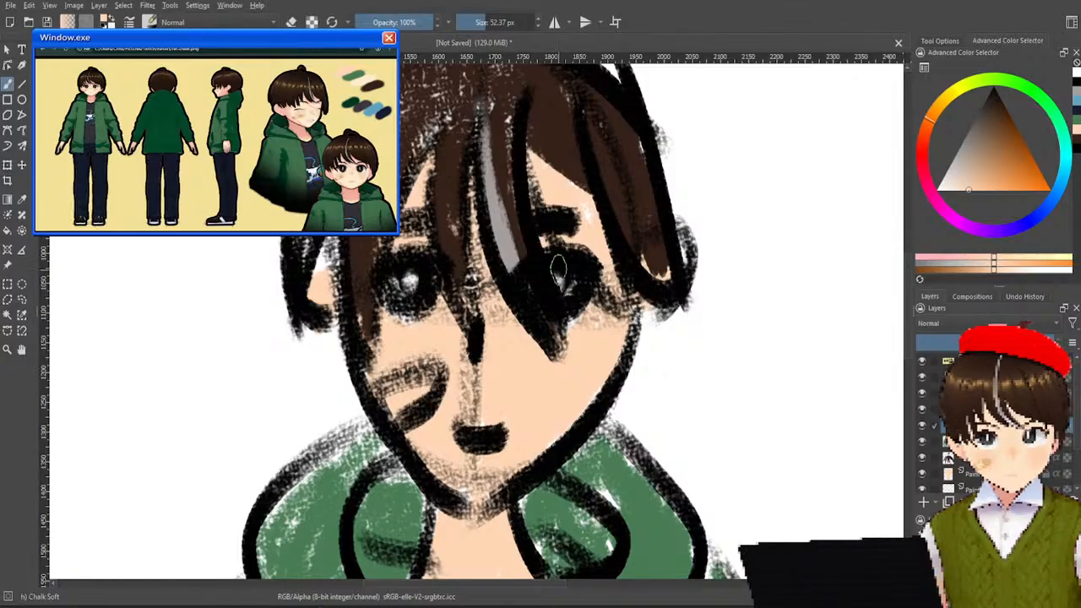
click(992, 185)
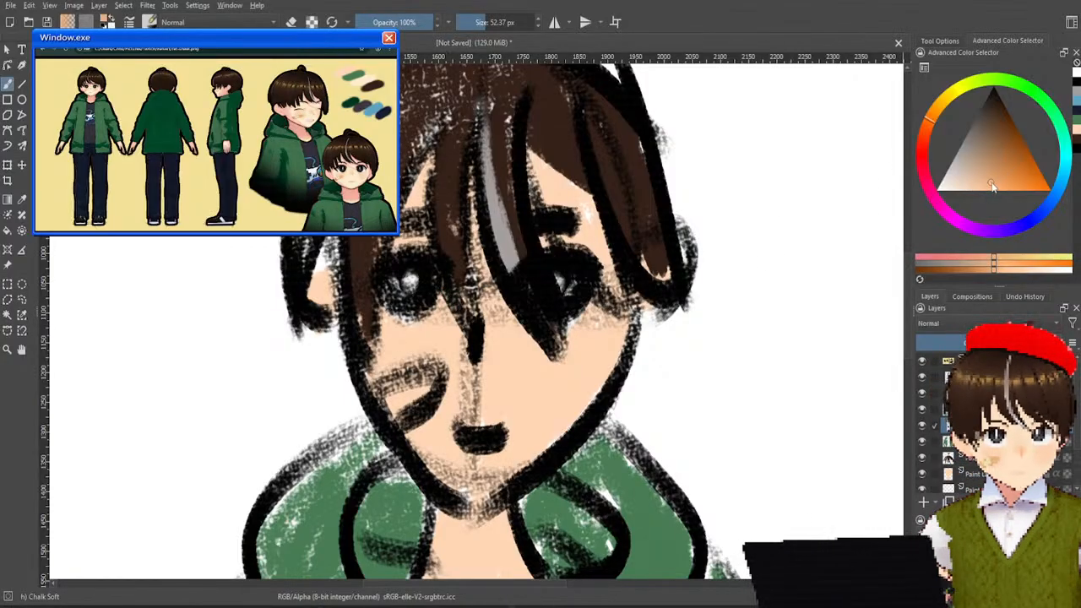
drag(390, 410, 420, 391)
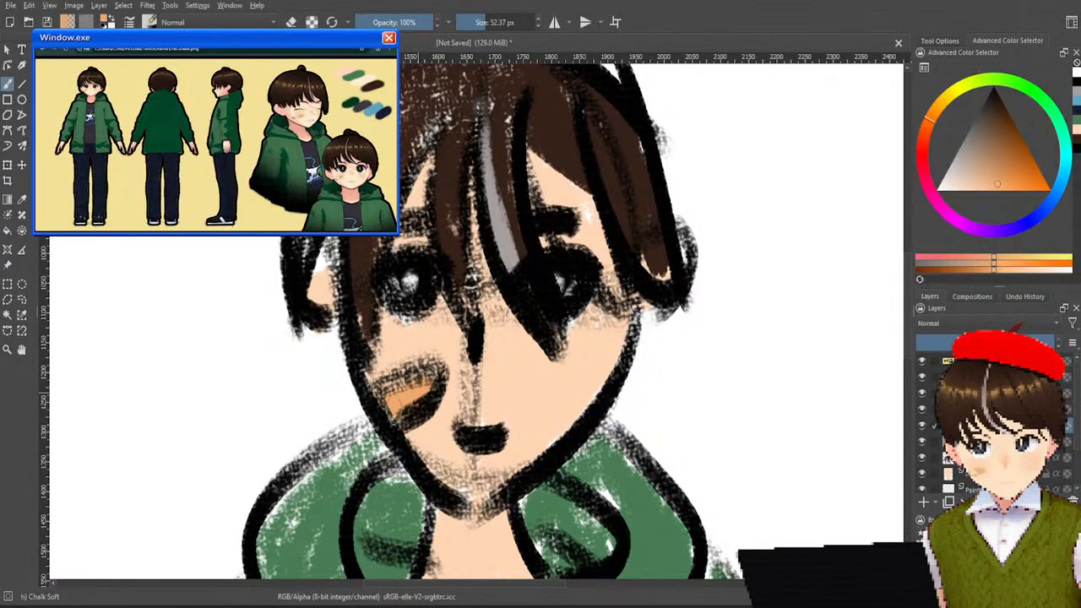
click(982, 186)
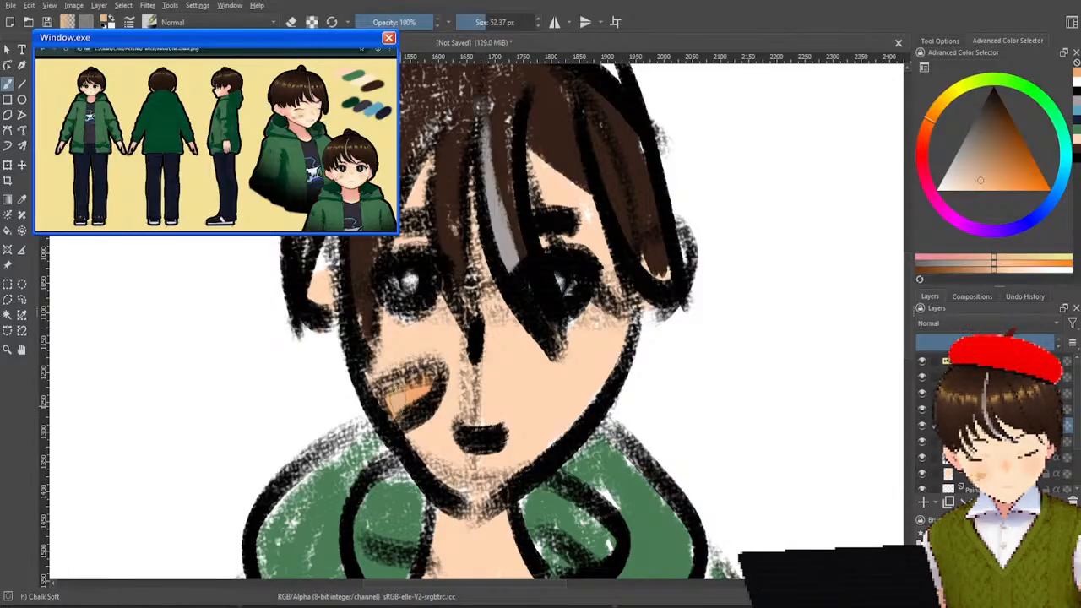
drag(395, 402, 417, 410)
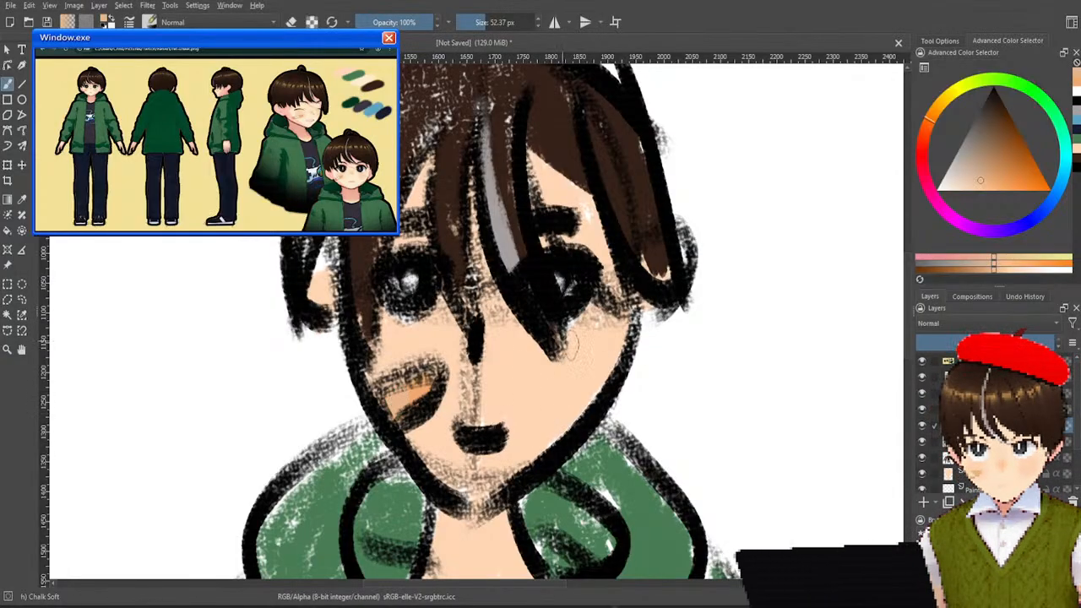
Examine the whole figure from the hair tuft to the jacket hem for parts that still need shading.
scroll(605, 338, down, 4)
scroll(608, 342, down, 3)
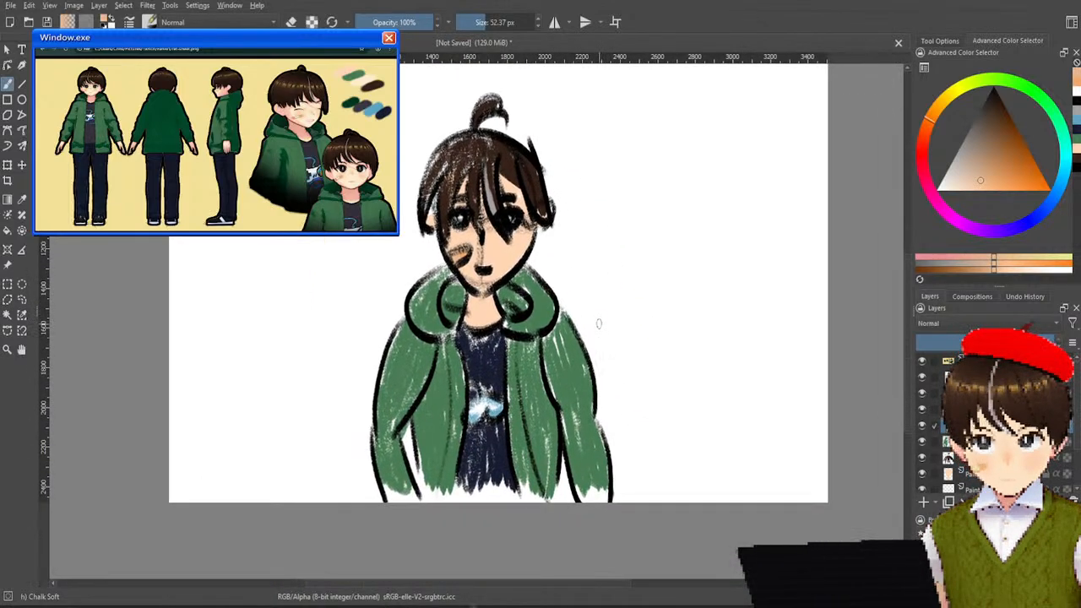
scroll(599, 323, up, 2)
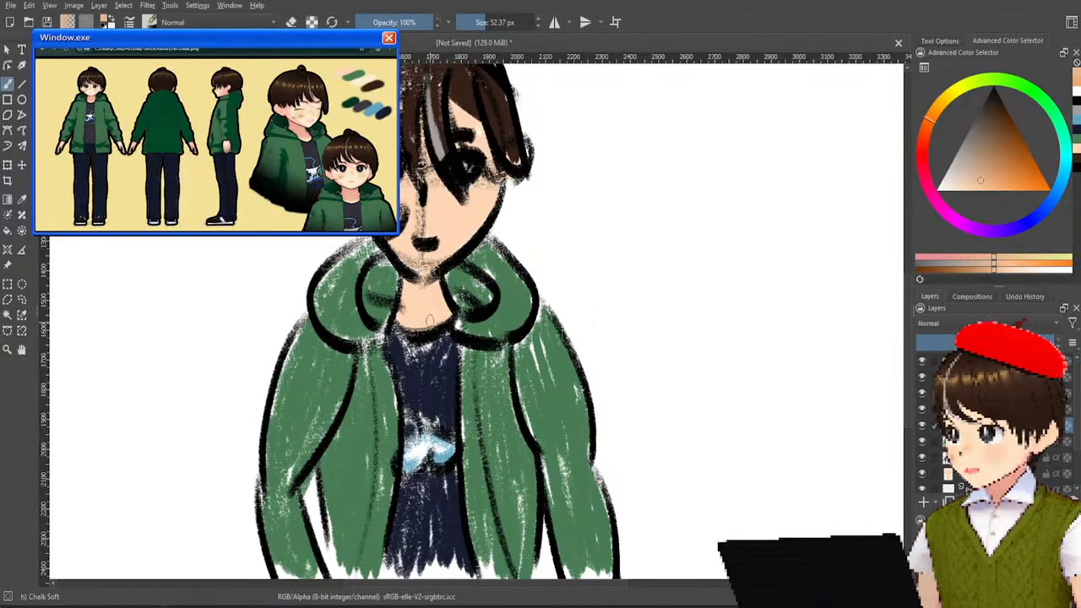
drag(433, 318, 467, 358)
drag(488, 284, 446, 216)
drag(514, 318, 504, 308)
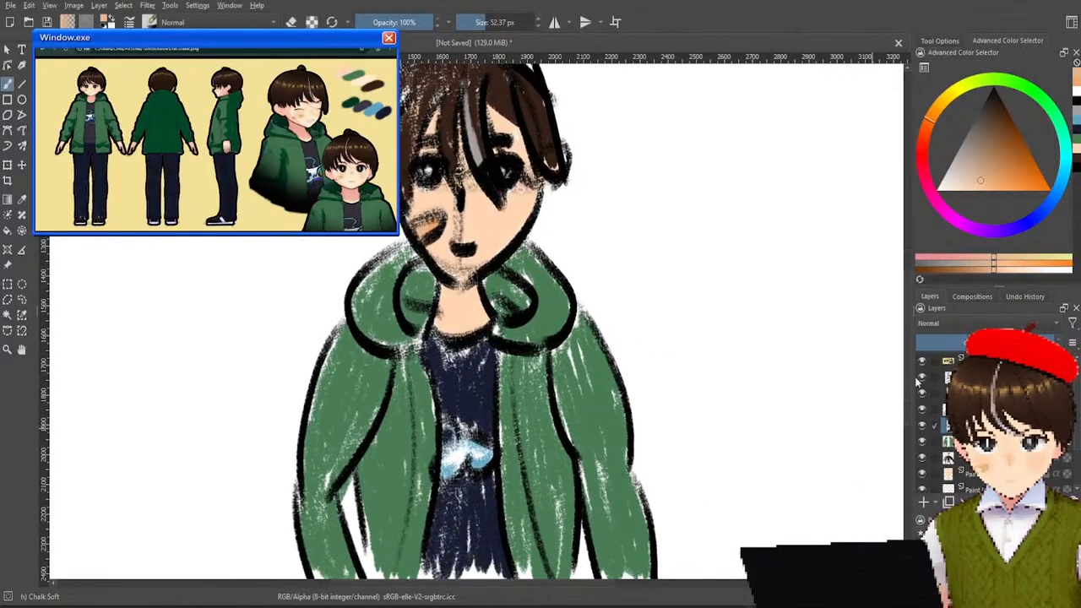
drag(590, 312, 662, 353)
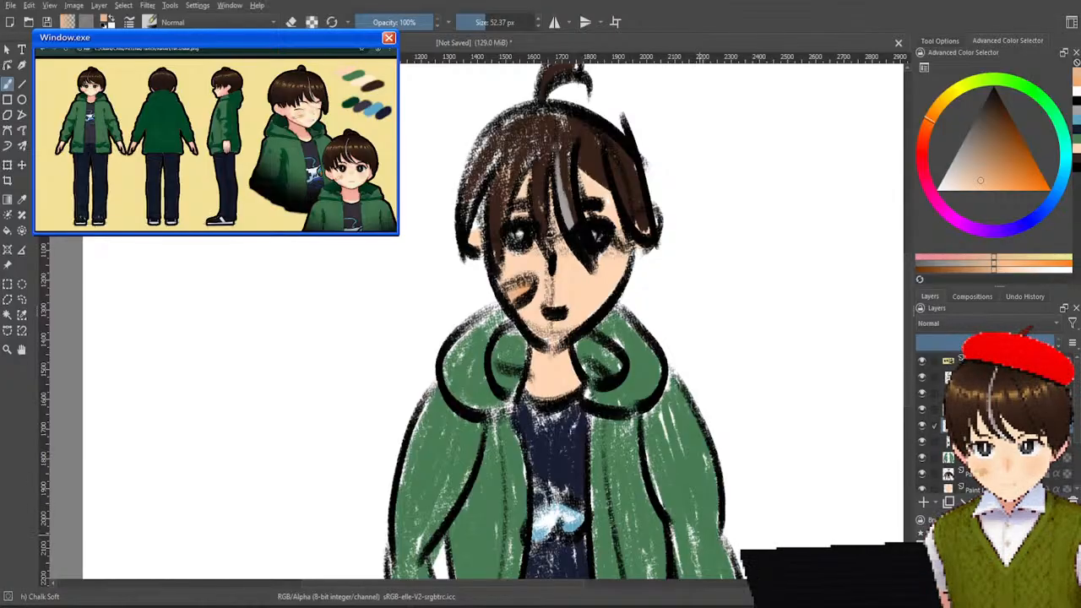
drag(670, 175, 665, 244)
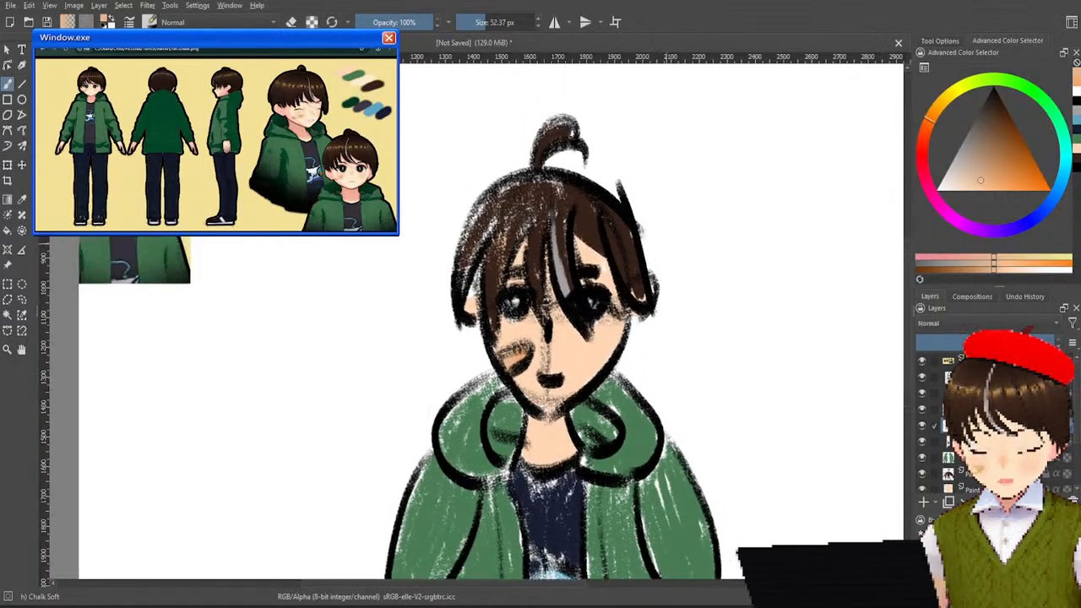
Sample the skin tone, darken it to a muted tan and paint a shadow on the forehead beneath the fringe.
ctrl+click(583, 254)
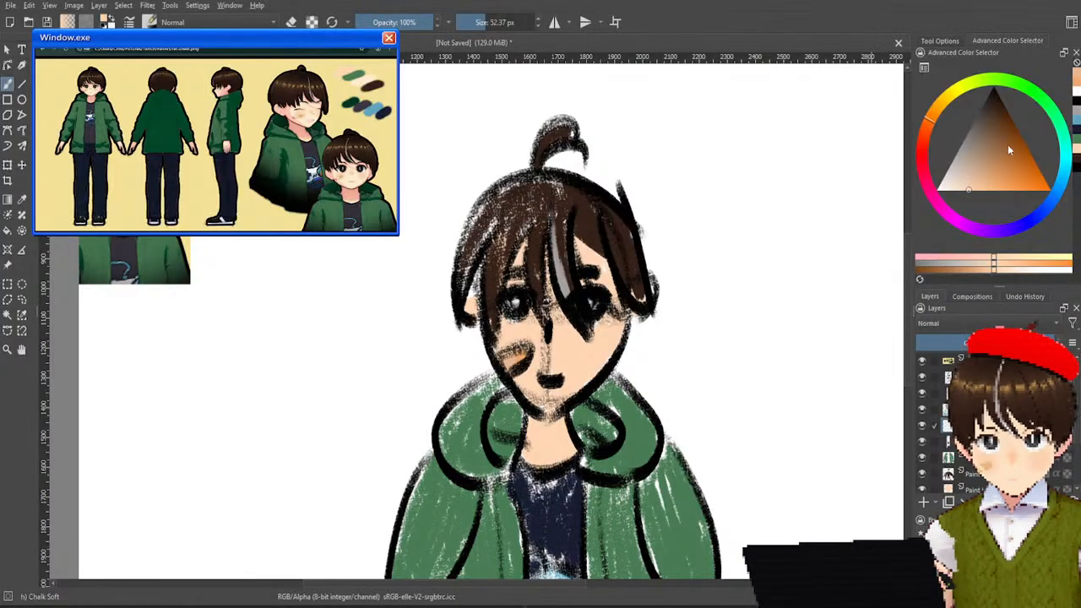
drag(971, 195, 980, 164)
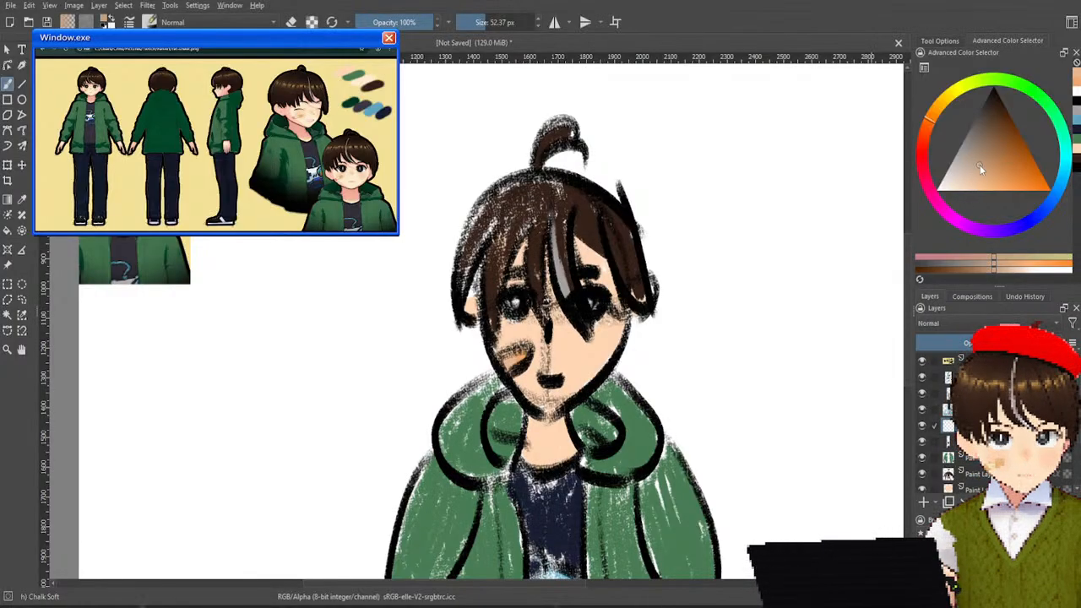
scroll(570, 247, up, 2)
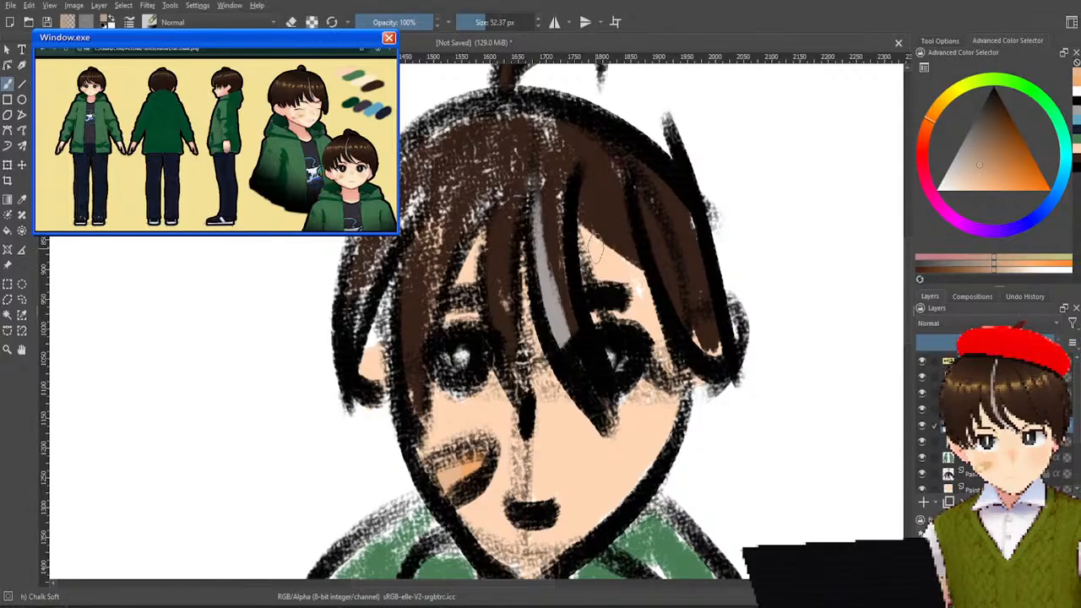
mouse_move(582, 235)
mouse_down()
mouse_move(608, 246)
mouse_move(624, 233)
mouse_up()
key(ctrl+z)
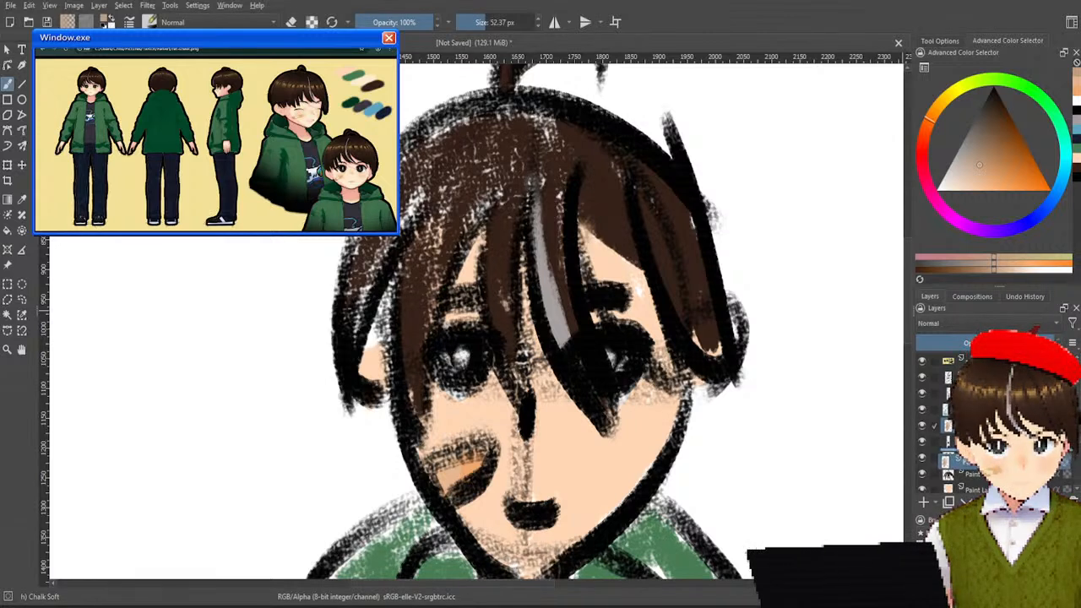
mouse_move(592, 247)
mouse_down()
mouse_move(634, 255)
mouse_move(646, 291)
mouse_move(600, 262)
mouse_move(630, 283)
mouse_move(581, 297)
mouse_up()
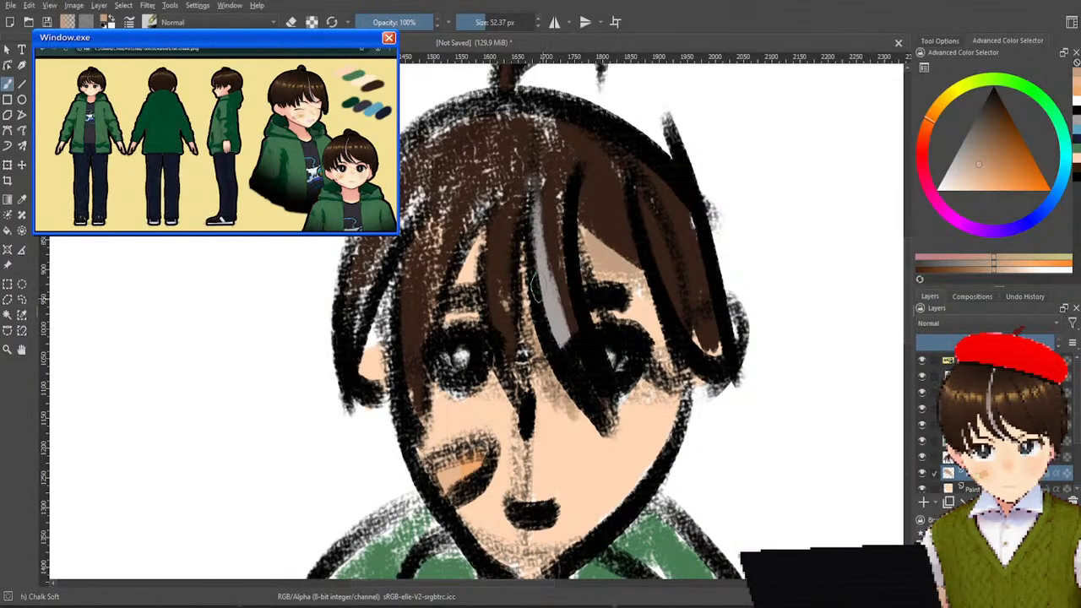
Add muted tan shadows beneath the hair strands on the face and along the hair's edge on the ears.
mouse_move(477, 272)
mouse_down()
mouse_move(481, 333)
mouse_move(490, 217)
mouse_move(493, 338)
mouse_up()
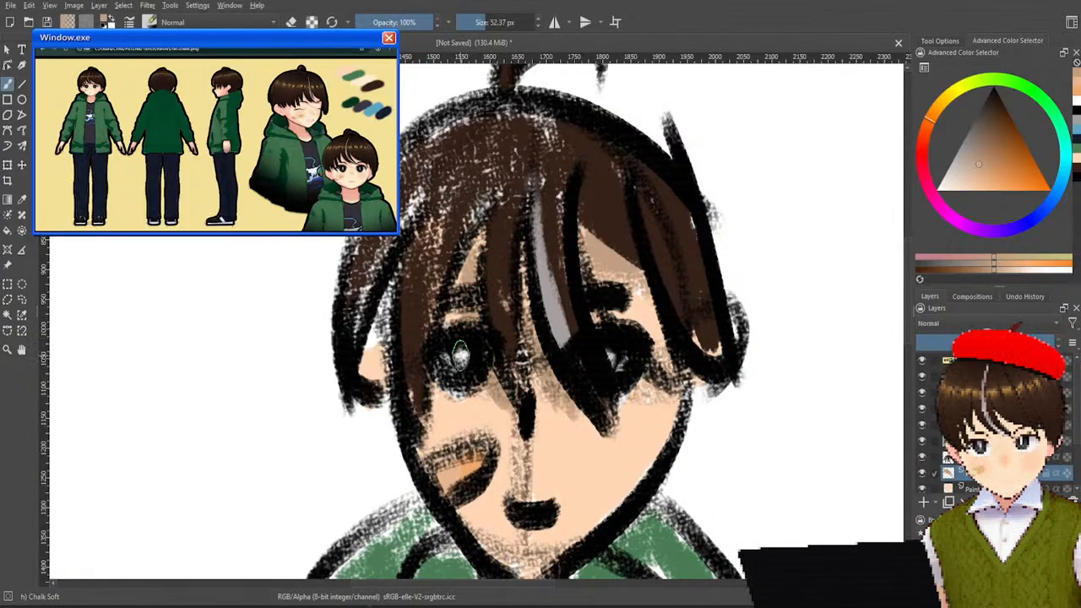
drag(434, 358, 436, 404)
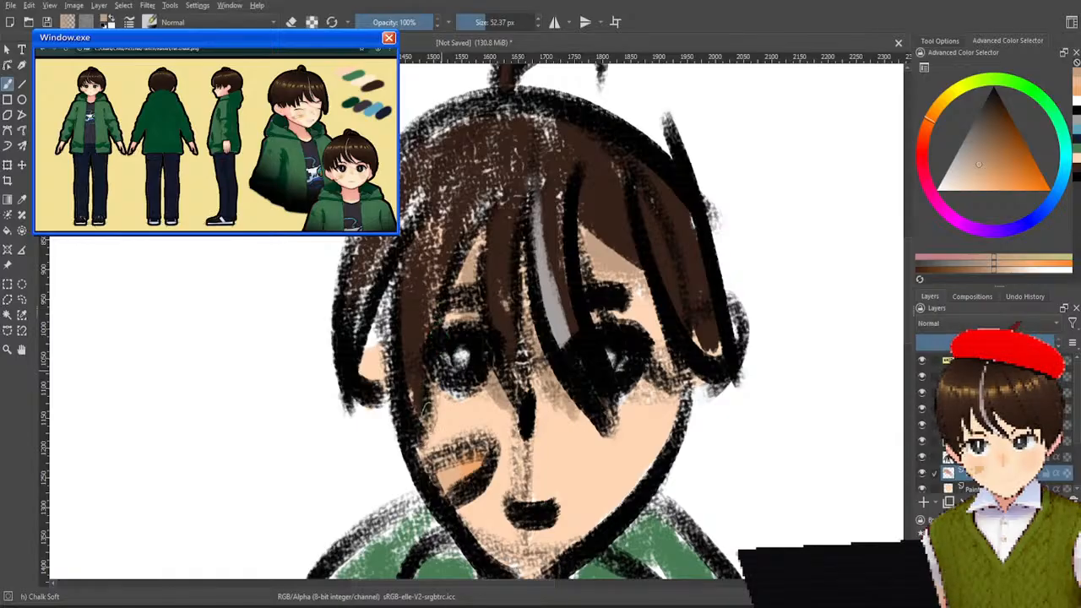
drag(377, 336, 360, 358)
mouse_move(695, 313)
mouse_down()
mouse_move(718, 370)
mouse_move(712, 335)
mouse_up()
drag(636, 293, 678, 340)
drag(621, 289, 674, 353)
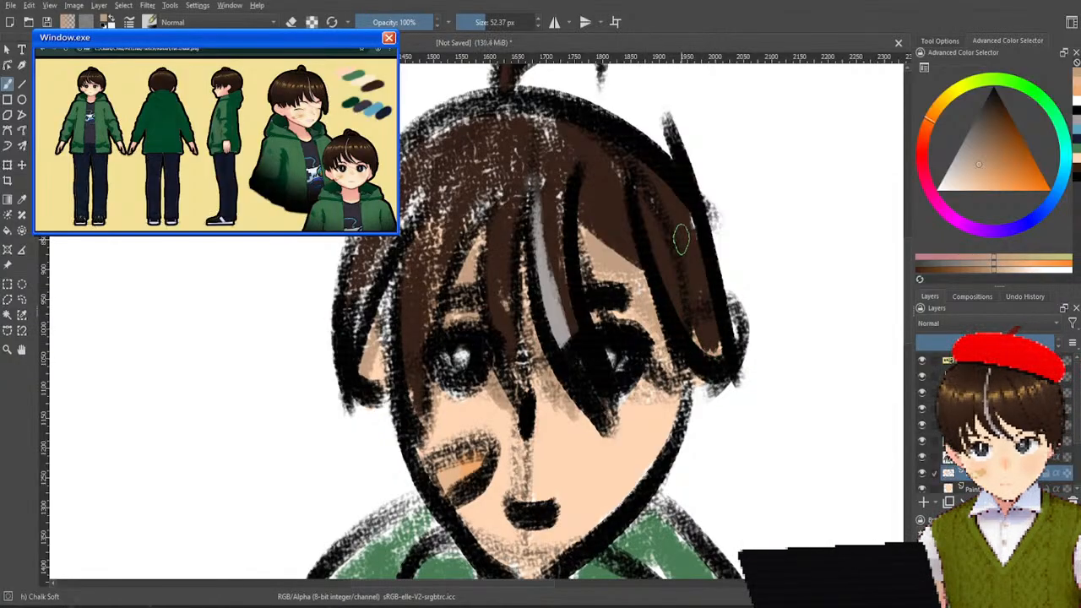
Paint a downward-pointing tan shadow on the neck below the chin and light tan shading along the inside of the jaw.
scroll(680, 250, down, 3)
scroll(569, 421, up, 3)
drag(615, 320, 467, 347)
drag(586, 331, 501, 385)
scroll(500, 385, down, 1)
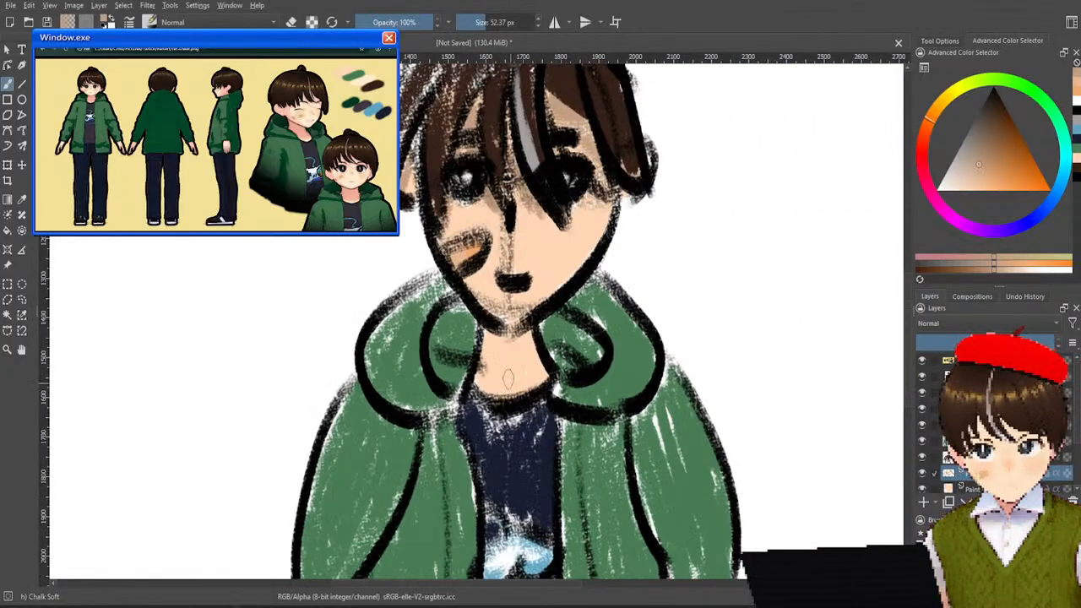
drag(489, 336, 515, 393)
drag(532, 330, 515, 392)
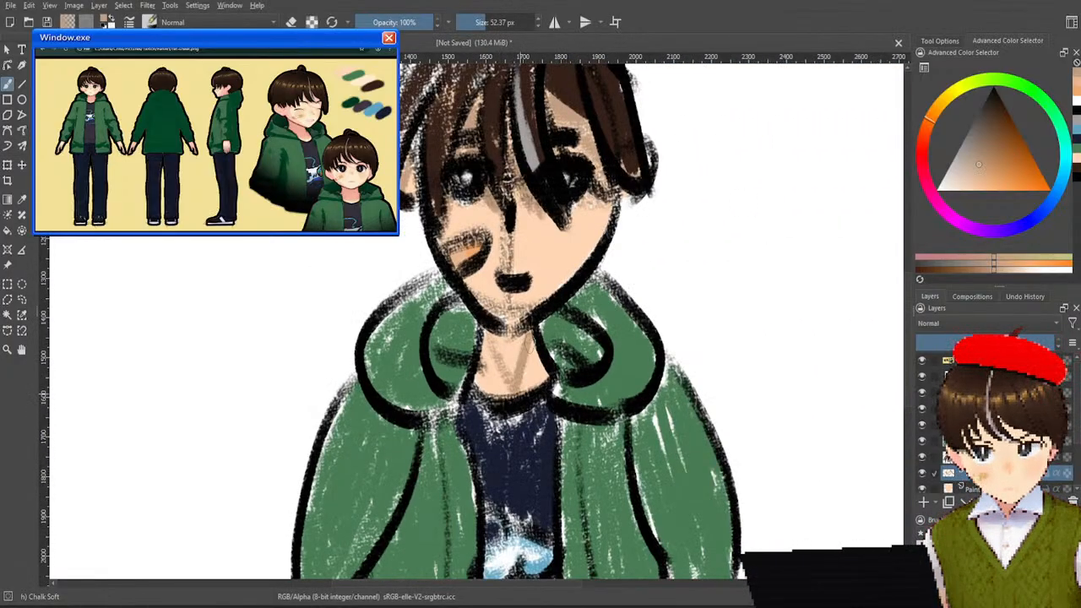
drag(493, 350, 505, 390)
key(ctrl+z)
key(ctrl+z)
mouse_move(505, 346)
mouse_down()
mouse_move(512, 370)
mouse_move(524, 337)
mouse_move(510, 353)
mouse_up()
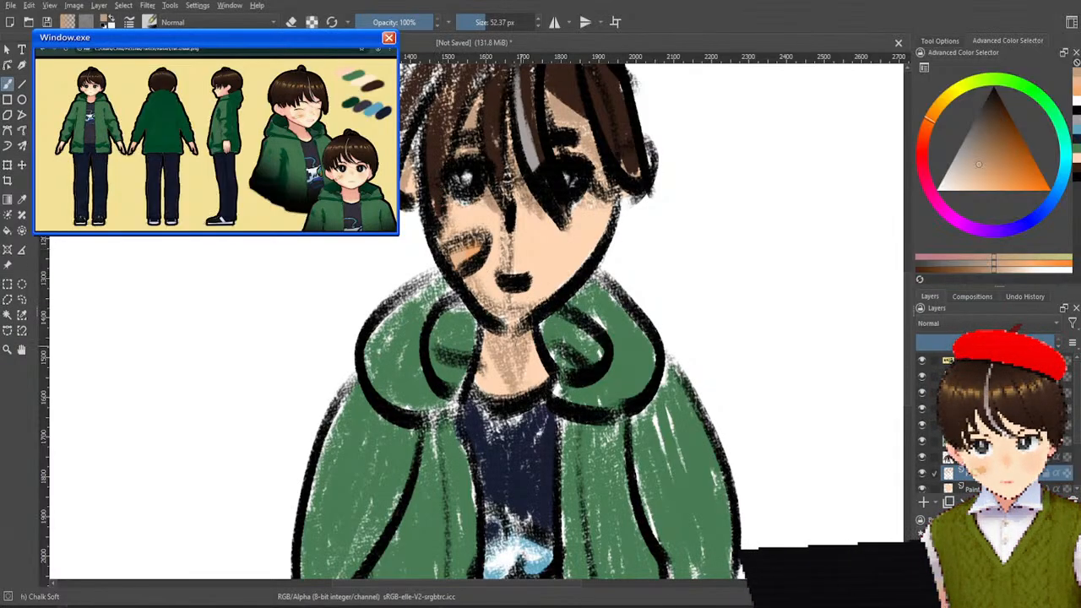
mouse_move(585, 269)
mouse_down()
mouse_move(564, 272)
mouse_move(600, 230)
mouse_move(579, 281)
mouse_up()
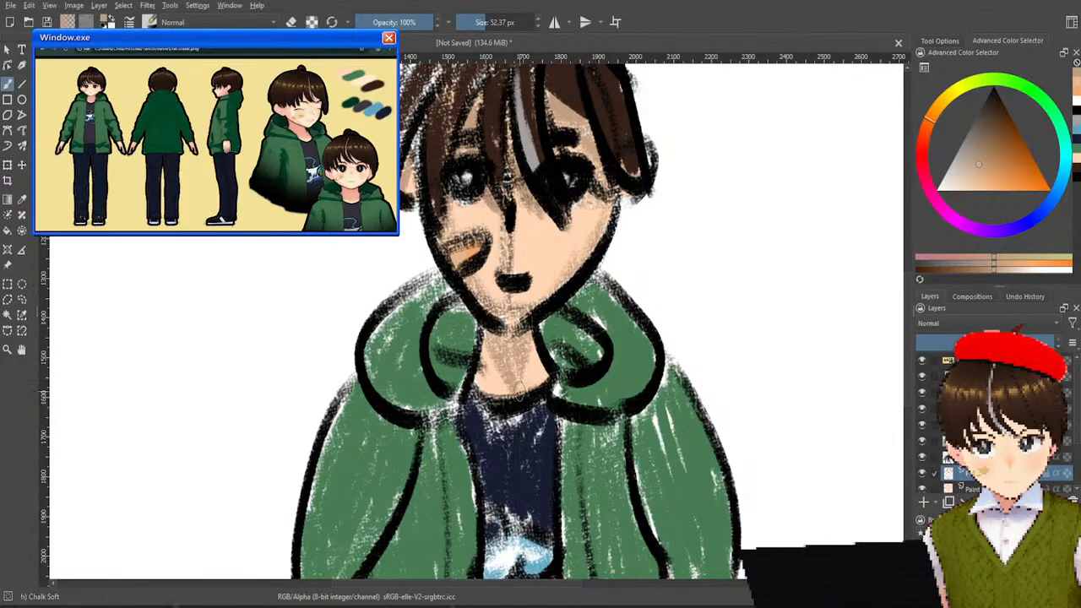
drag(505, 384, 521, 378)
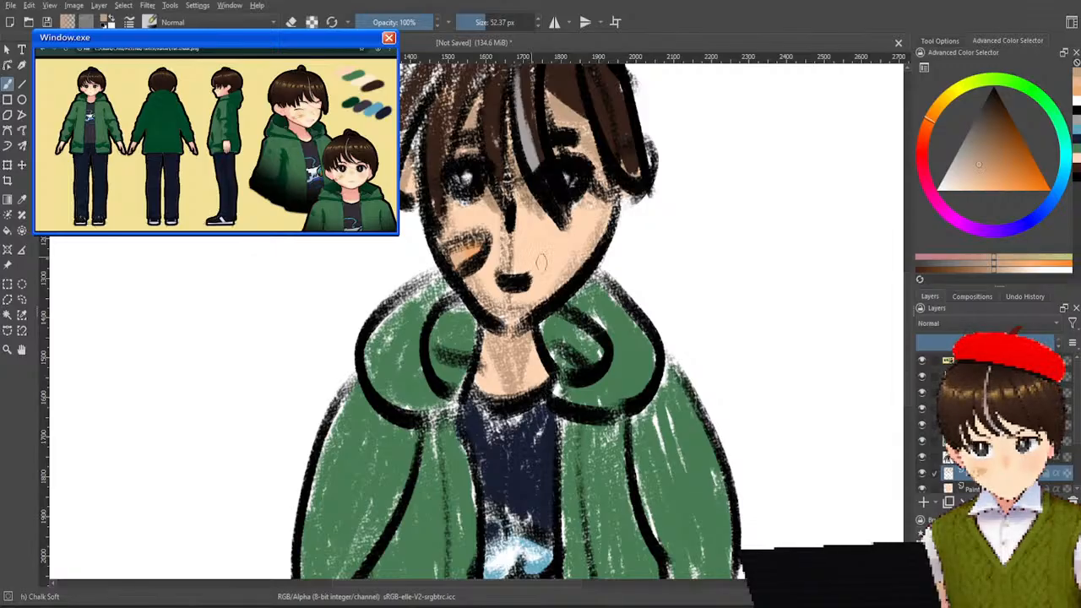
Toggle layers on and off to find the grey hair streak's layer and try moving it above the line art.
scroll(541, 301, down, 2)
drag(575, 427, 588, 385)
scroll(588, 385, up, 2)
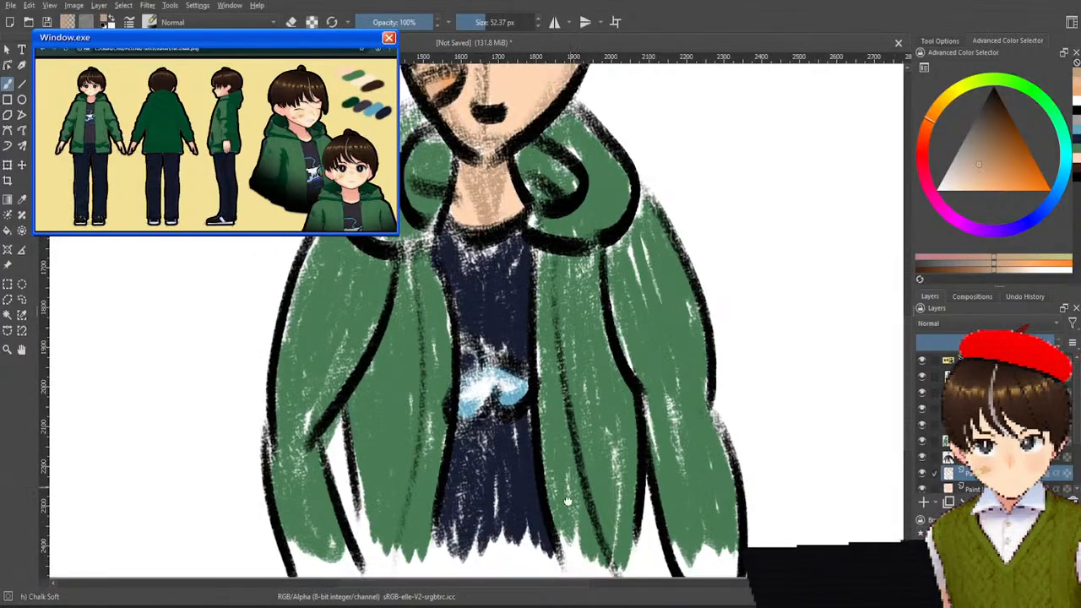
scroll(587, 355, up, 5)
scroll(591, 348, down, 1)
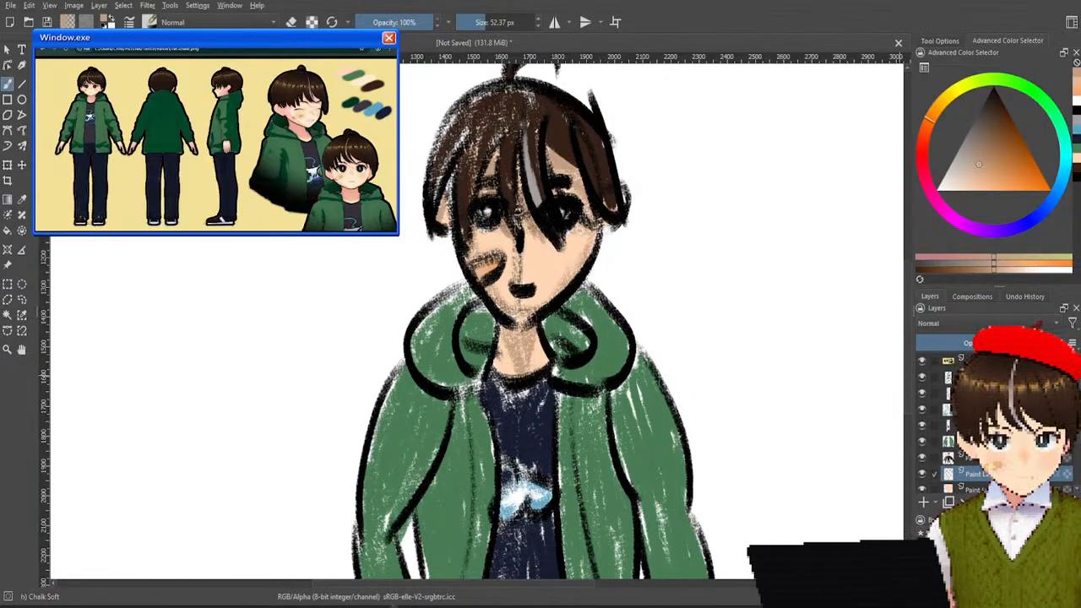
click(922, 457)
click(922, 457)
click(921, 457)
click(922, 457)
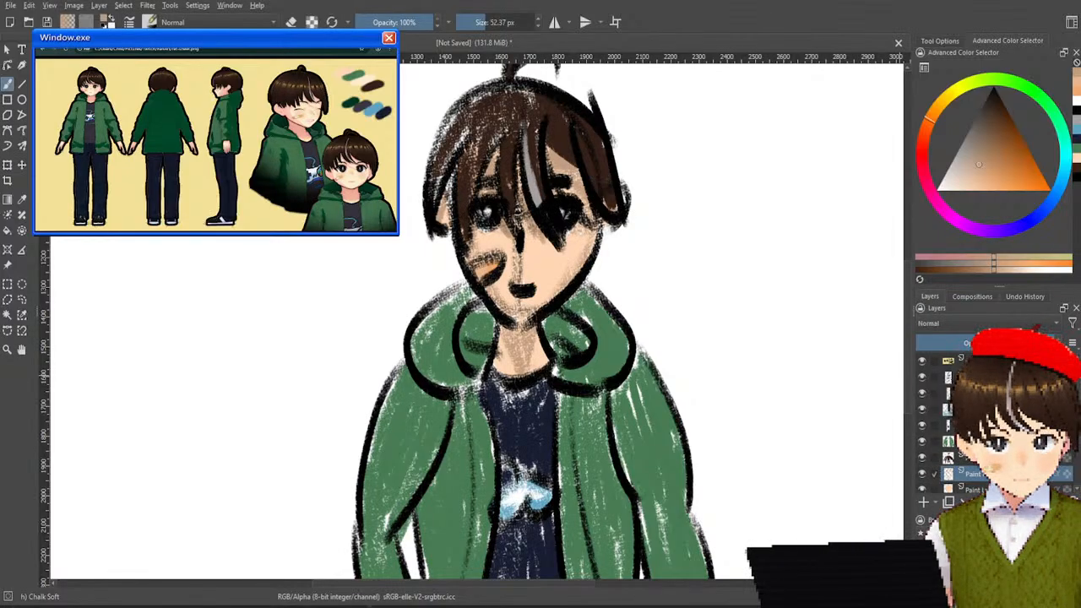
click(921, 399)
click(921, 399)
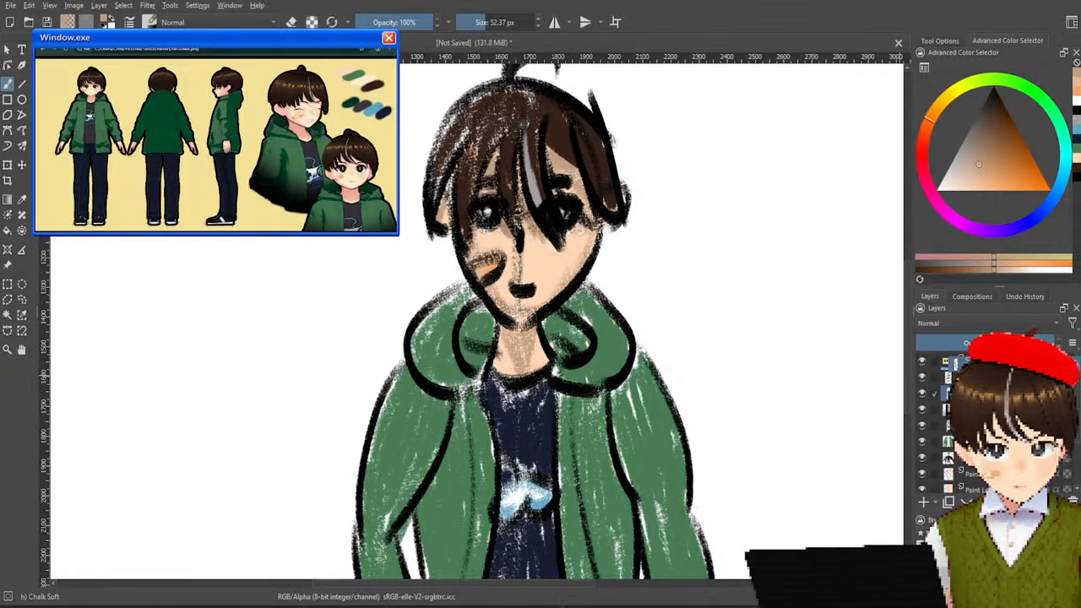
drag(957, 367, 957, 369)
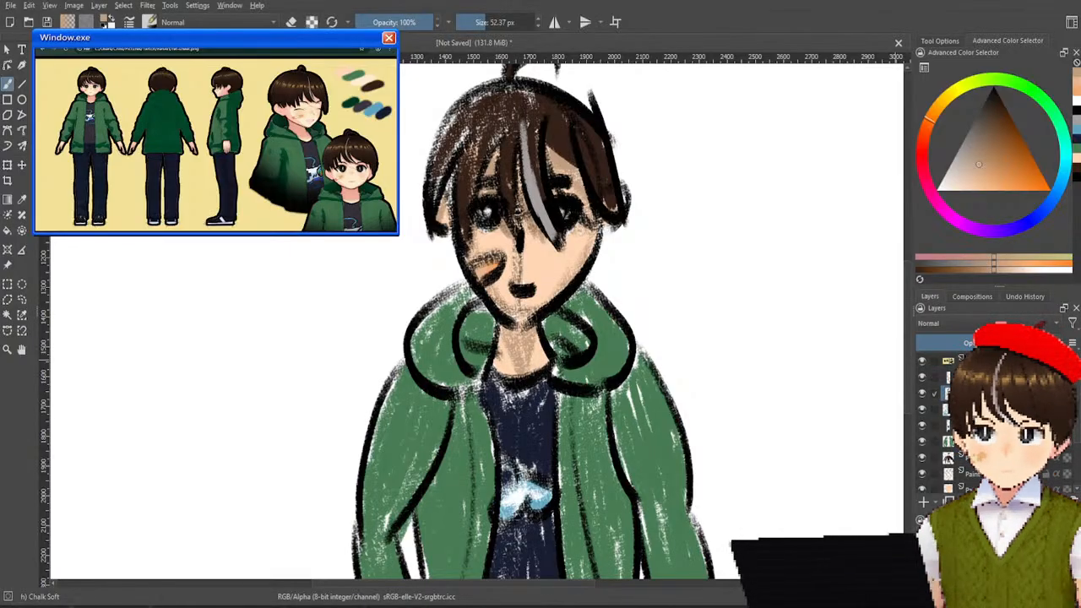
key(ctrl+z)
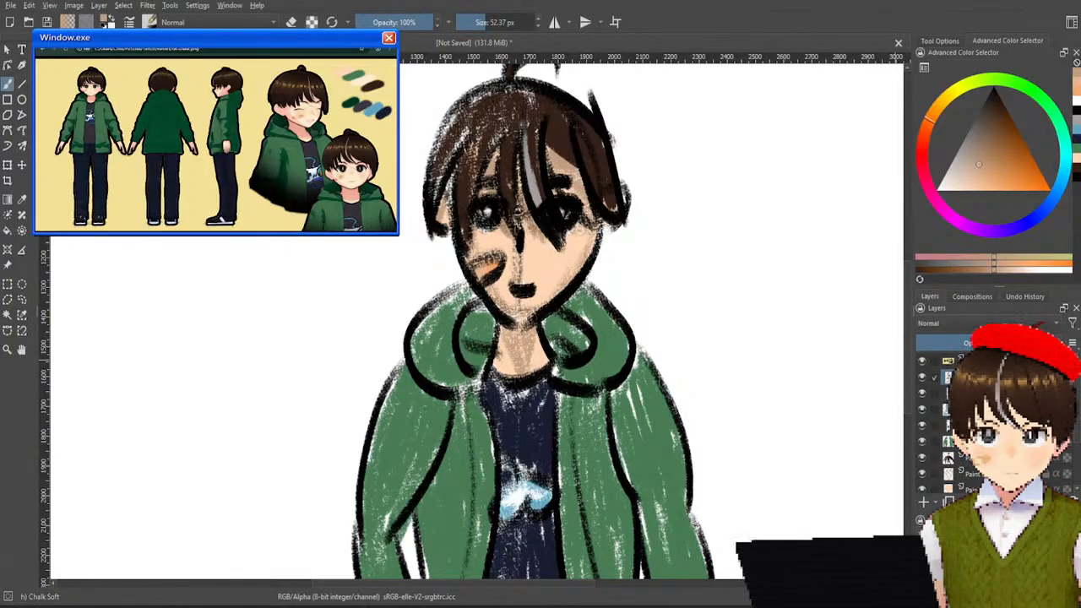
Select the line art layer and erase the black covering the lower end of the grey hair streak beside the eye.
scroll(566, 215, up, 3)
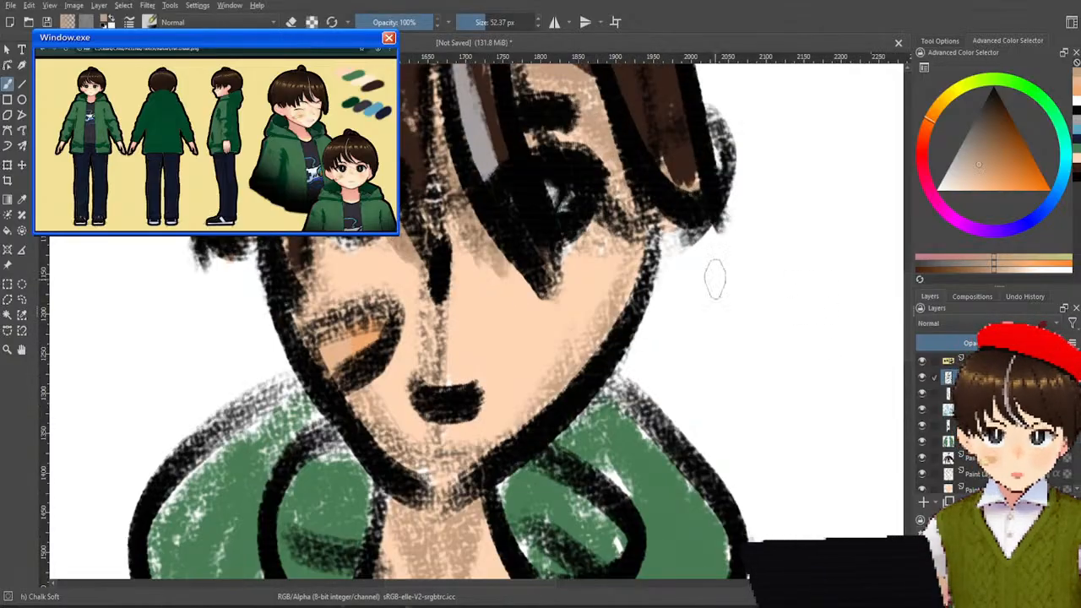
scroll(660, 250, up, 2)
drag(502, 193, 674, 435)
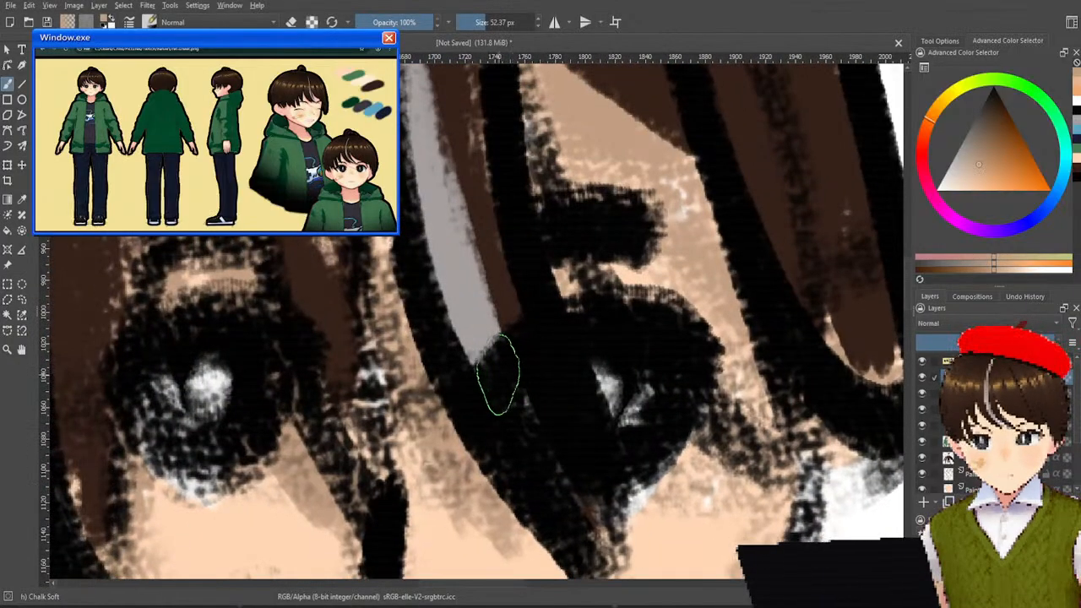
key(e)
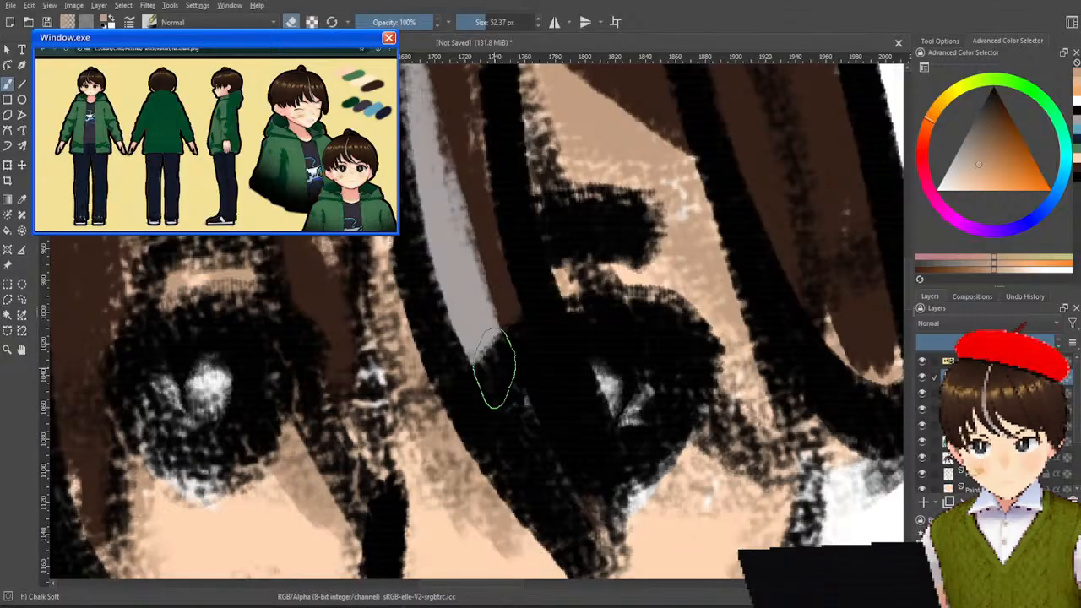
mouse_move(511, 365)
mouse_down()
mouse_move(498, 386)
mouse_move(513, 429)
mouse_move(550, 459)
mouse_move(559, 497)
mouse_up()
drag(498, 307, 548, 381)
drag(516, 333, 549, 400)
drag(533, 363, 554, 429)
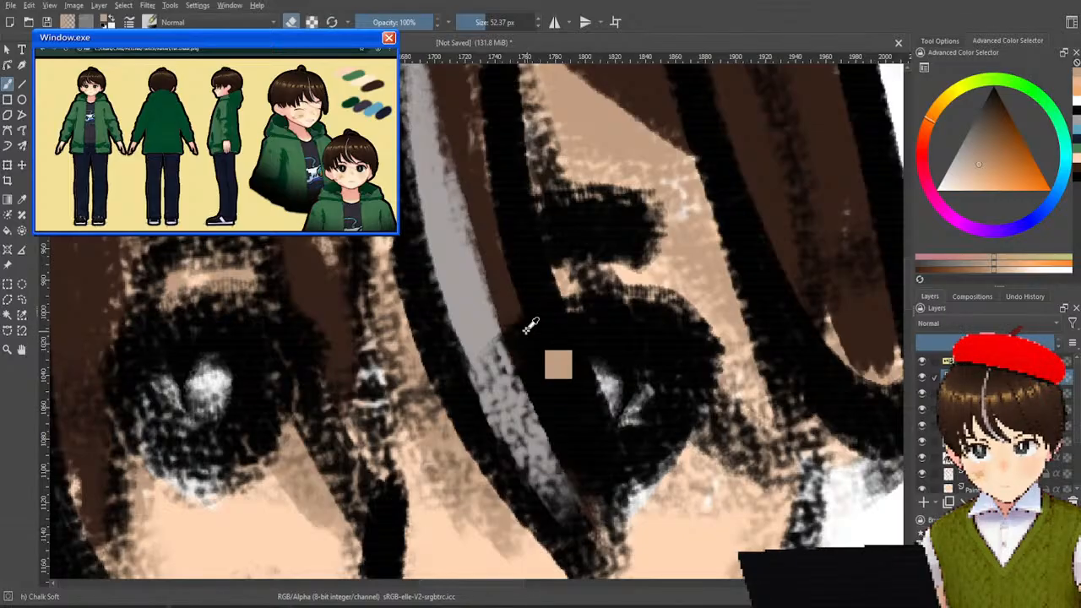
mouse_move(545, 454)
mouse_down()
mouse_move(538, 420)
mouse_move(542, 368)
mouse_up()
Examine the extended grey hair streak and the flat green jacket against the rest of the figure.
scroll(542, 368, down, 5)
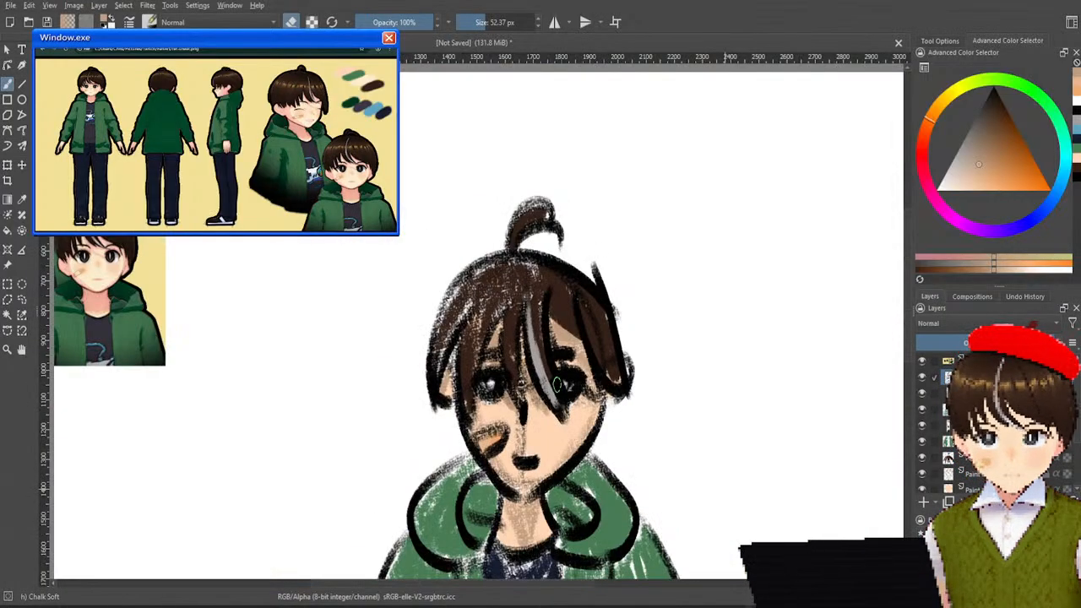
scroll(558, 384, up, 1)
drag(588, 341, 656, 260)
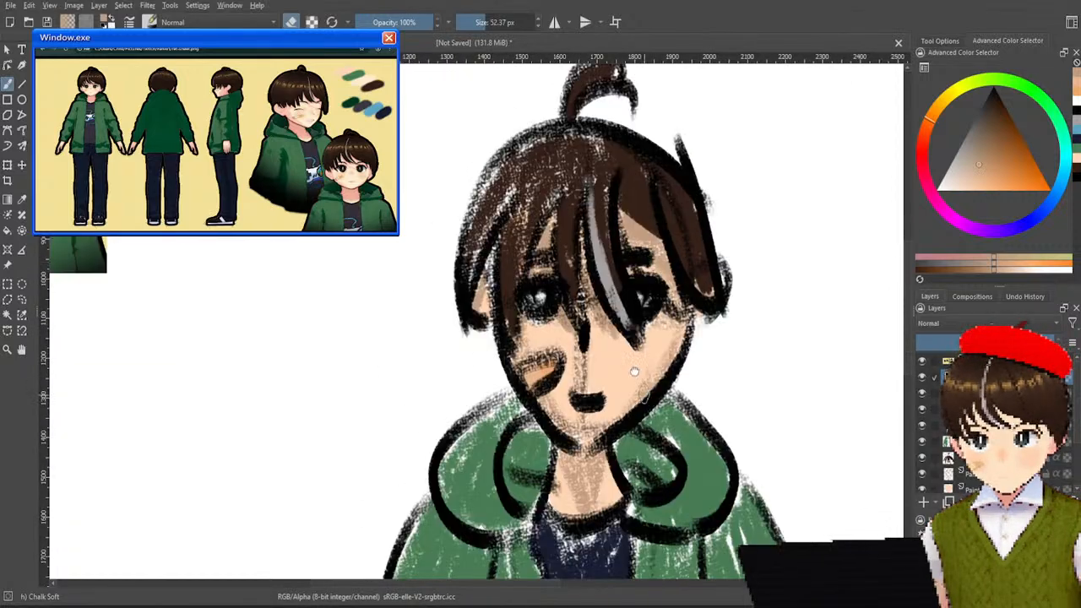
drag(643, 389, 593, 321)
drag(659, 449, 645, 297)
scroll(645, 296, down, 1)
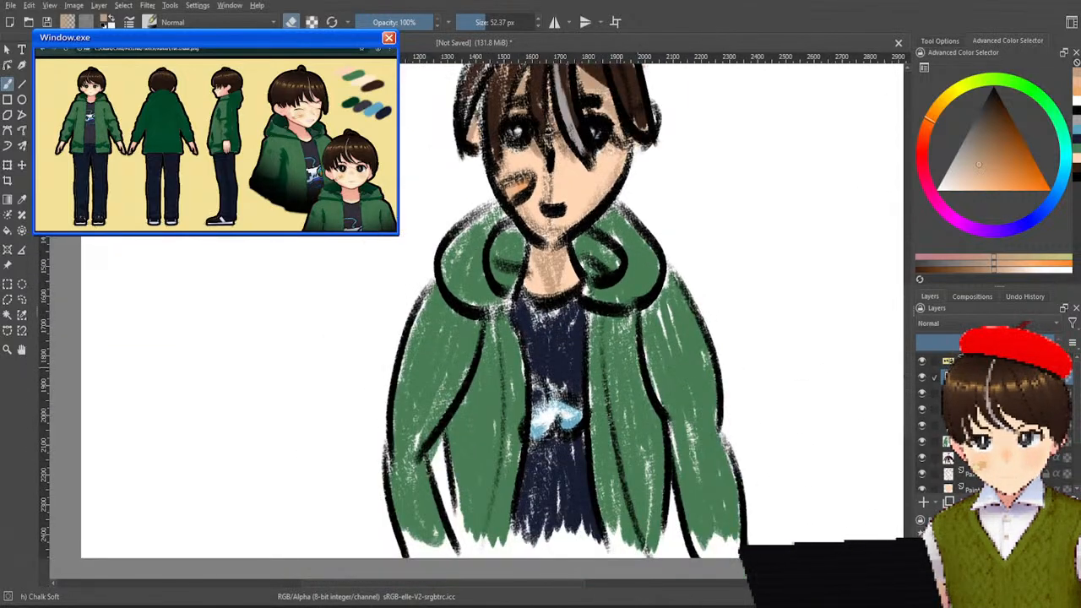
drag(582, 318, 667, 519)
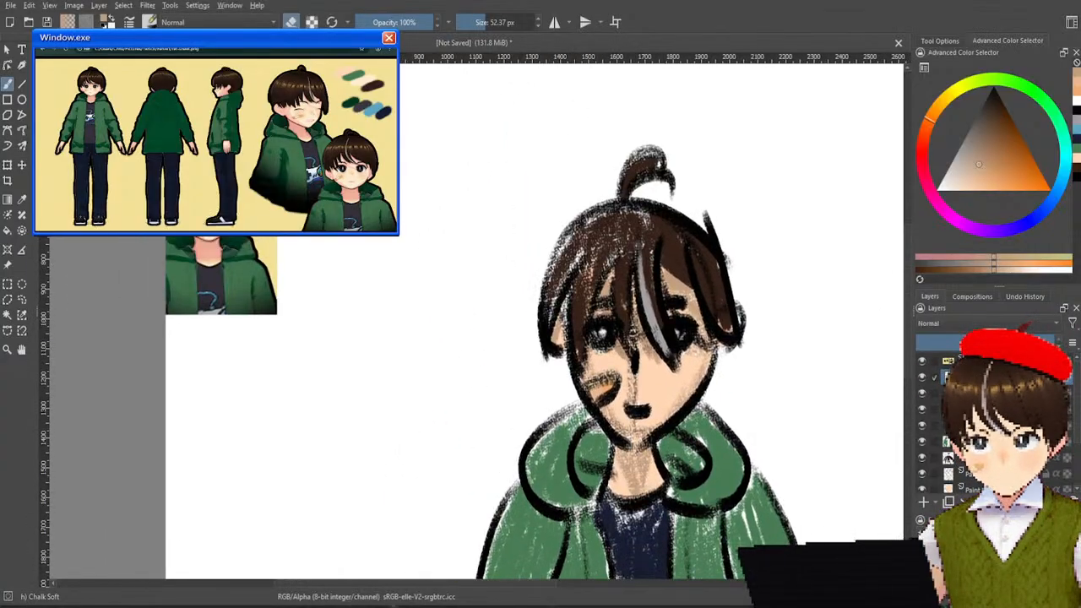
Sample the dark green from the reference and paint shading down the outer edge of the left sleeve, from upper arm to cuff.
ctrl+click(182, 295)
drag(762, 440, 736, 273)
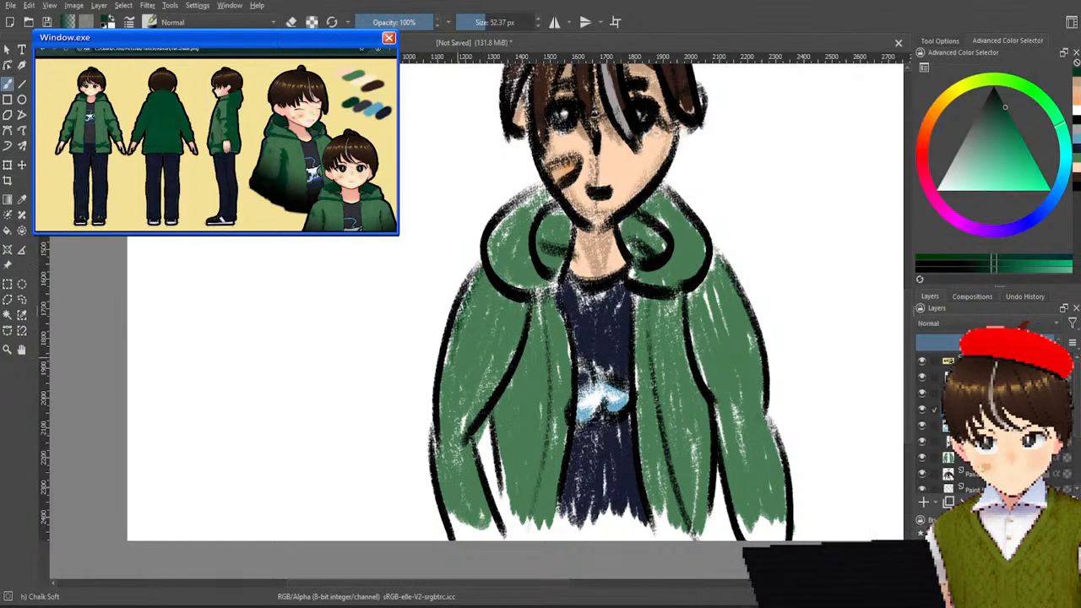
drag(447, 400, 455, 534)
key(ctrl+z)
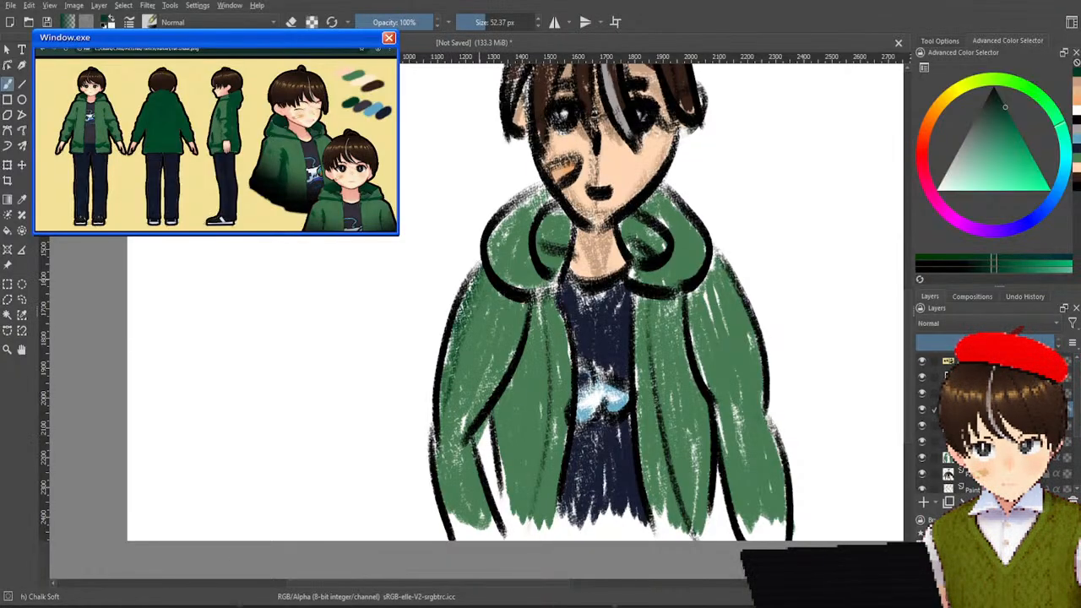
mouse_move(449, 466)
mouse_down()
mouse_move(468, 535)
mouse_move(450, 532)
mouse_move(456, 506)
mouse_up()
key(ctrl+z)
drag(444, 463, 465, 534)
key(ctrl+z)
drag(443, 463, 447, 490)
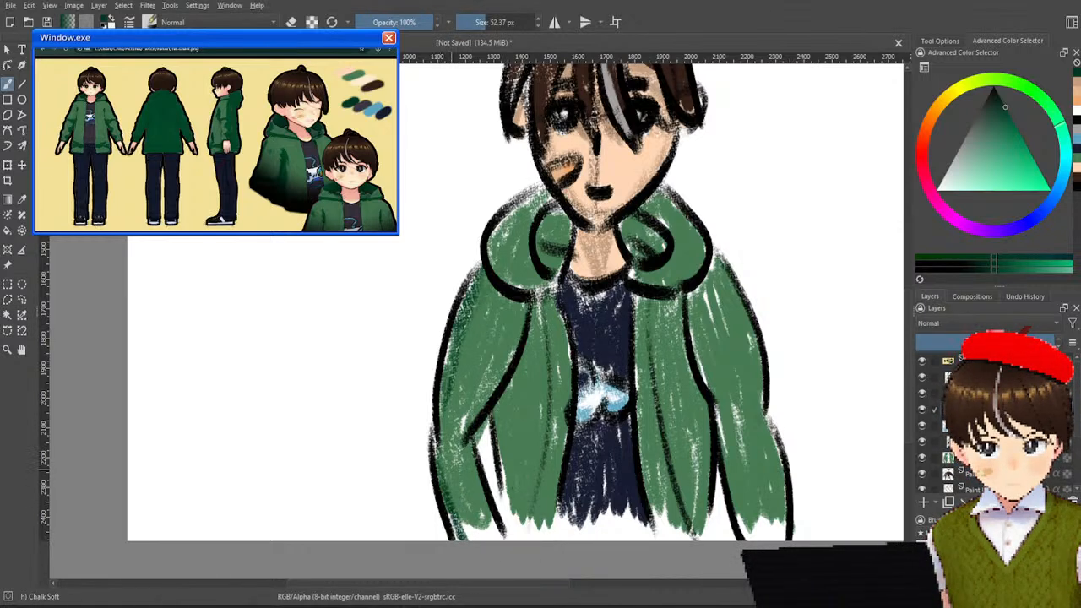
Paint a dark green shadow on the jacket body beside the left sleeve's inner edge, undoing the excess strokes that reach toward the hem.
mouse_move(536, 320)
mouse_down()
mouse_move(490, 434)
mouse_move(517, 388)
mouse_move(505, 456)
mouse_up()
drag(522, 392, 500, 473)
drag(527, 366, 500, 492)
mouse_move(522, 417)
mouse_down()
mouse_move(509, 505)
mouse_move(510, 474)
mouse_move(517, 520)
mouse_up()
drag(526, 371, 509, 513)
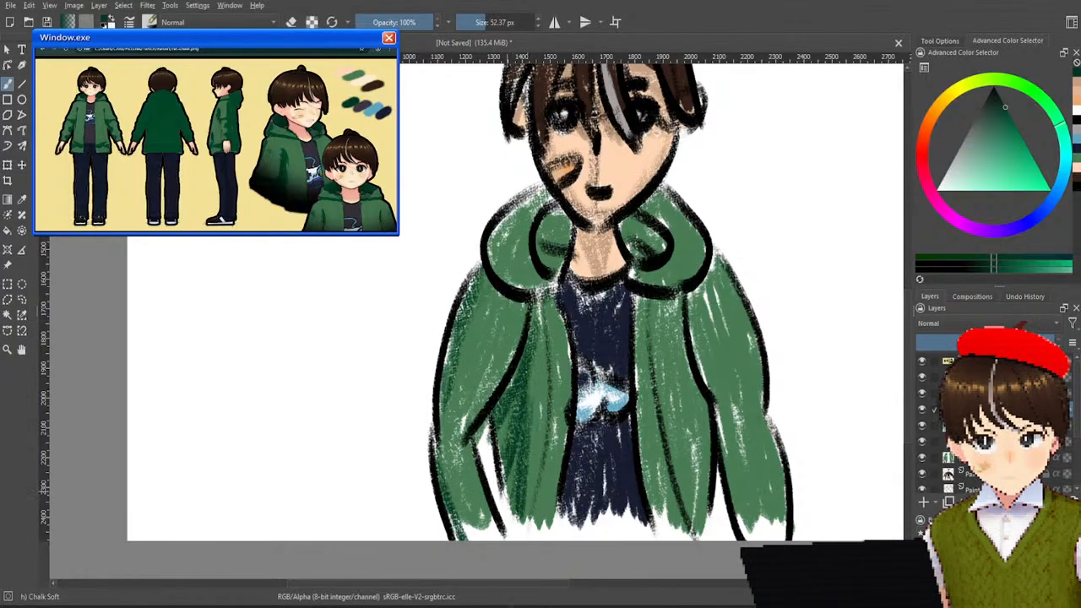
ctrl+click(521, 413)
mouse_move(520, 397)
mouse_down()
mouse_move(502, 467)
mouse_move(513, 490)
mouse_up()
ctrl+click(514, 422)
drag(515, 424, 513, 492)
drag(527, 376, 516, 475)
ctrl+click(515, 420)
key(ctrl+z)
key(ctrl+z)
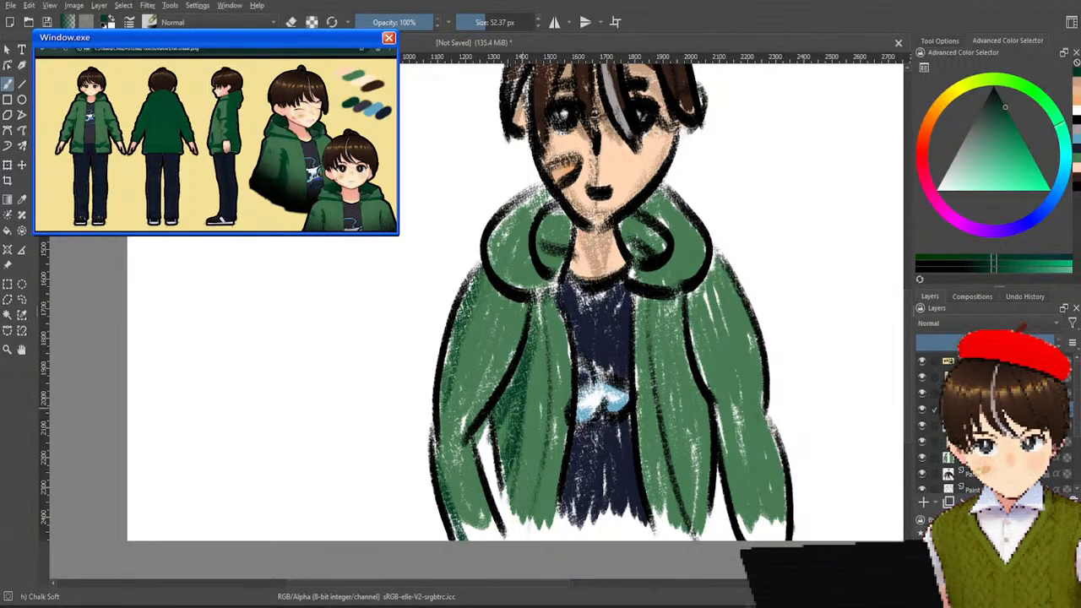
key(ctrl+z)
key(ctrl+z)
drag(525, 380, 500, 441)
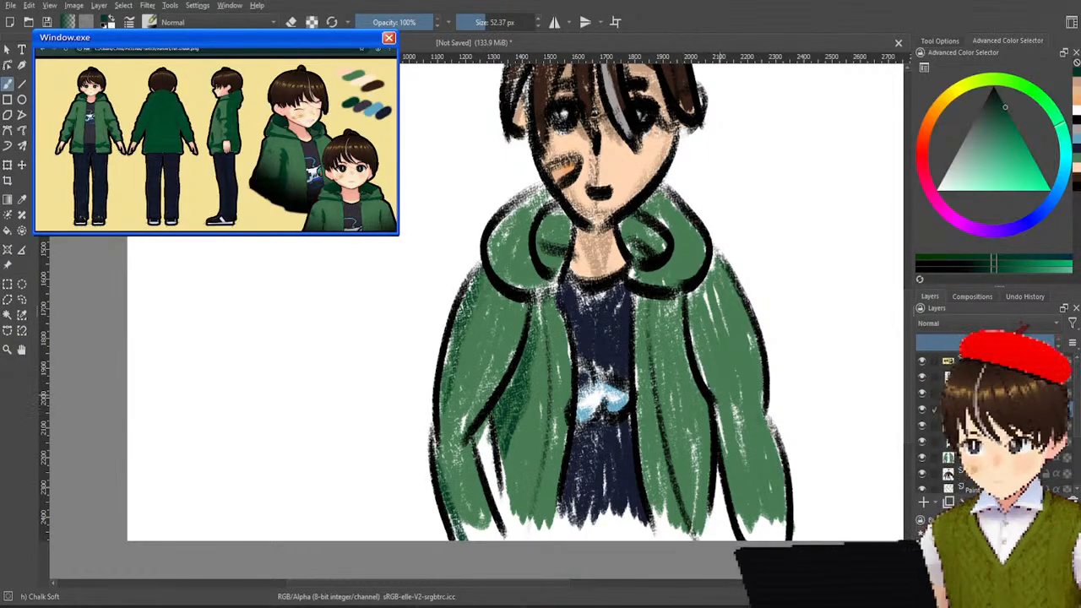
Paint a matching dark green shadow on the jacket body along the inner edge of the right sleeve.
drag(687, 355, 711, 422)
drag(687, 374, 702, 478)
drag(706, 428, 706, 501)
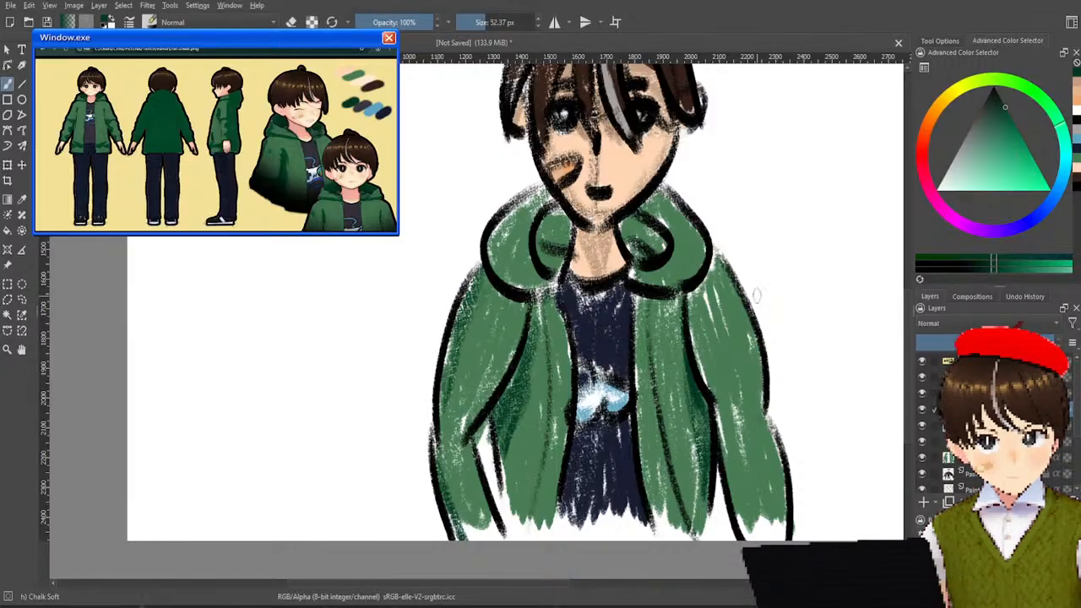
drag(728, 263, 735, 377)
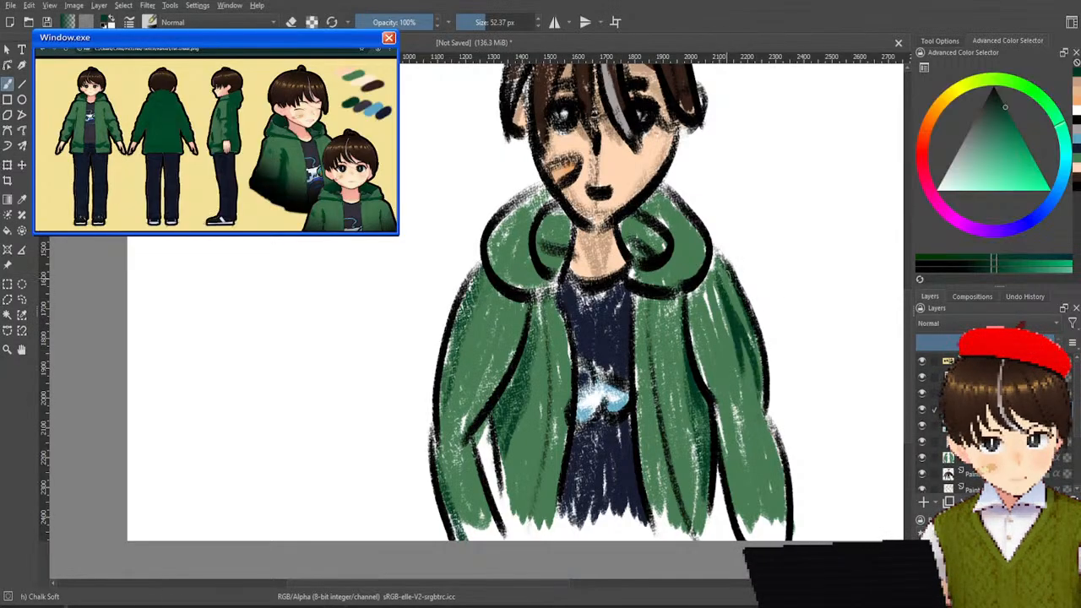
drag(752, 330, 763, 376)
mouse_move(718, 287)
mouse_down()
mouse_move(750, 400)
mouse_move(765, 402)
mouse_up()
key(ctrl+z)
key(ctrl+z)
key(ctrl+z)
key(ctrl+z)
key(ctrl+z)
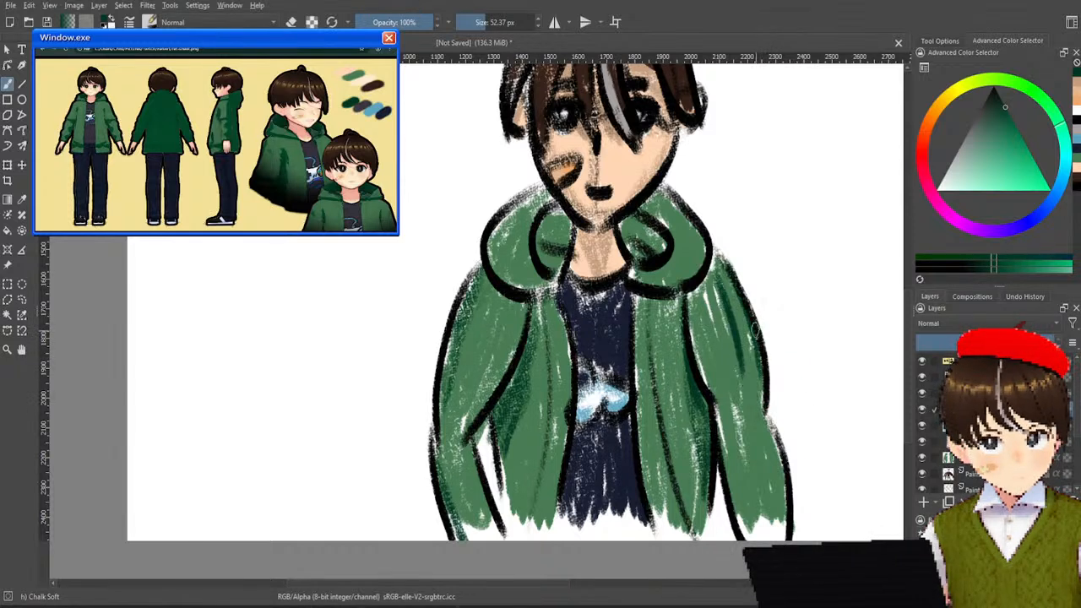
key(ctrl+z)
key(ctrl+z)
key(ctrl+z)
Shade the right sleeve in dark green along its outer edge from shoulder to cuff and along its inner edge.
drag(737, 289, 786, 492)
drag(767, 434, 785, 522)
drag(777, 467, 778, 530)
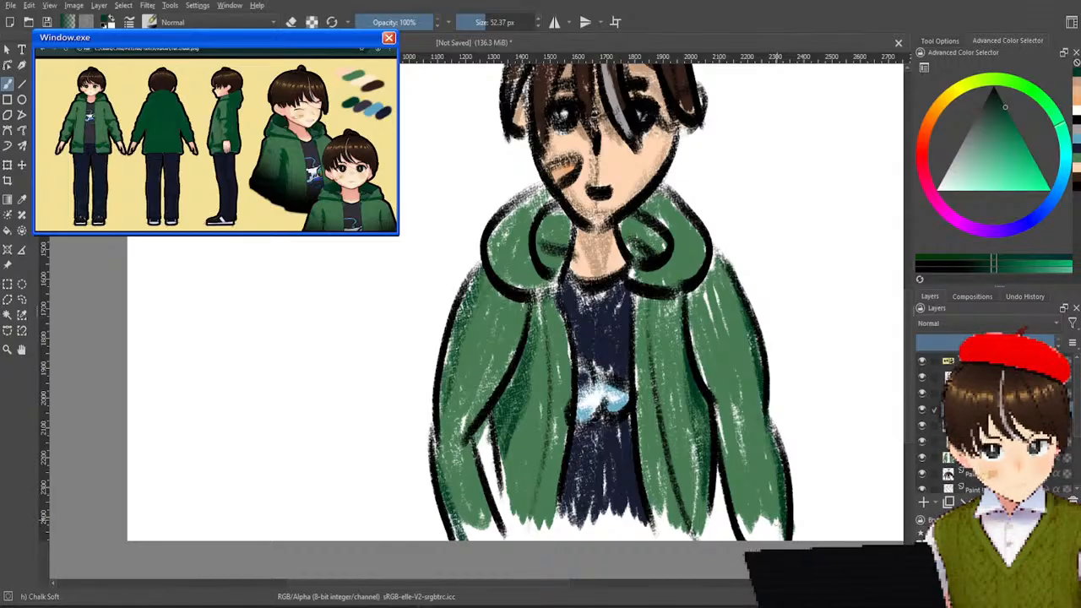
drag(699, 312, 745, 535)
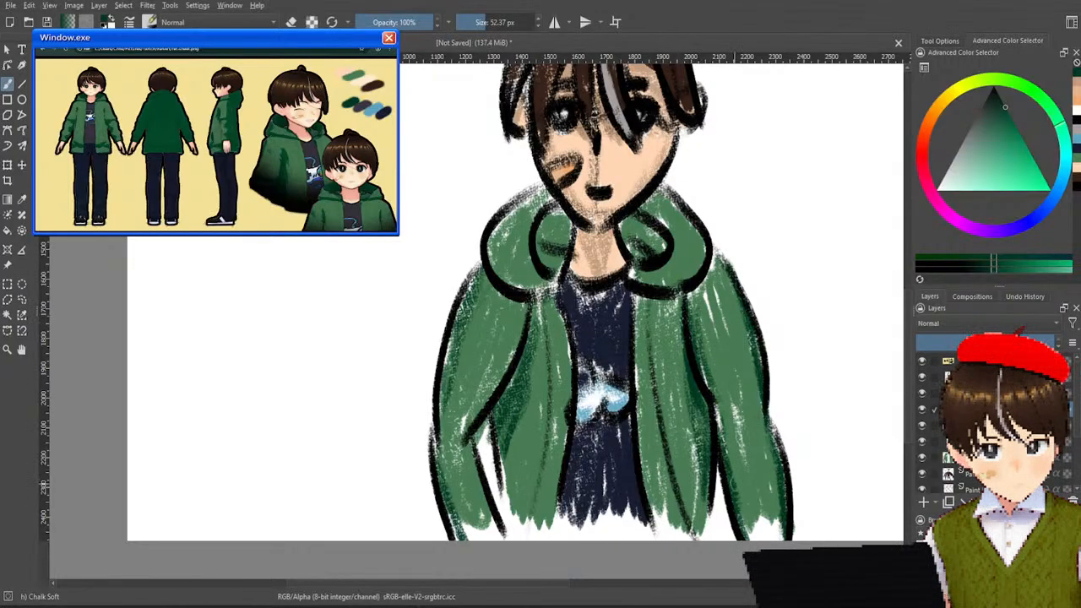
Paint dark green shading along the inner edge of the left sleeve, covering the upper arm and the forearm, redoing unwanted strokes.
drag(527, 287, 507, 365)
drag(531, 306, 476, 417)
key(ctrl+z)
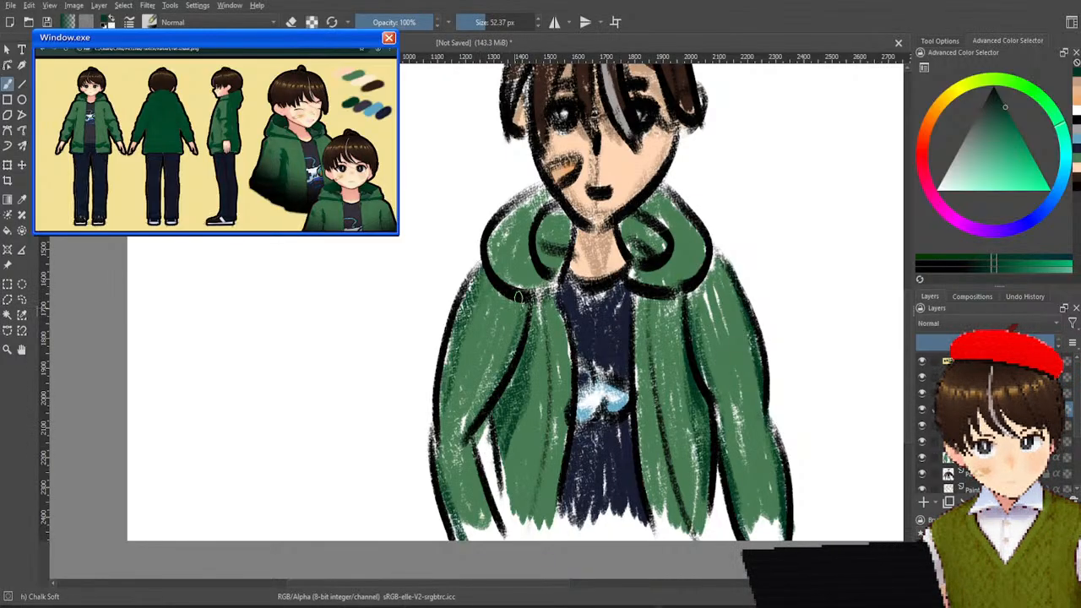
drag(521, 313, 494, 388)
drag(514, 340, 467, 405)
drag(498, 370, 477, 426)
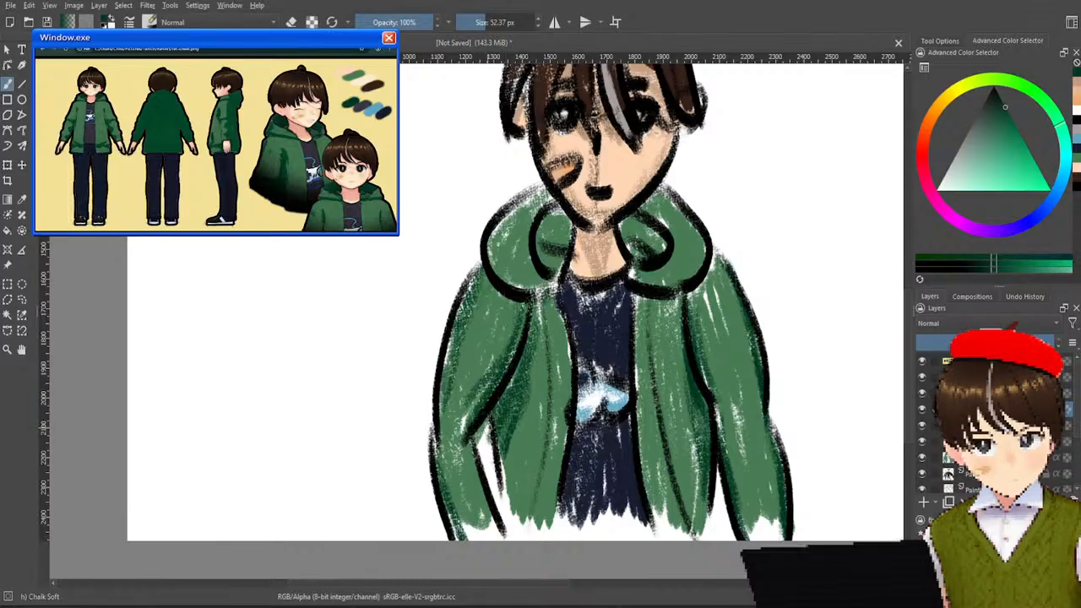
mouse_move(481, 473)
mouse_down()
mouse_move(490, 523)
mouse_move(480, 461)
mouse_move(498, 535)
mouse_up()
key(ctrl+z)
key(ctrl+z)
drag(473, 439, 494, 534)
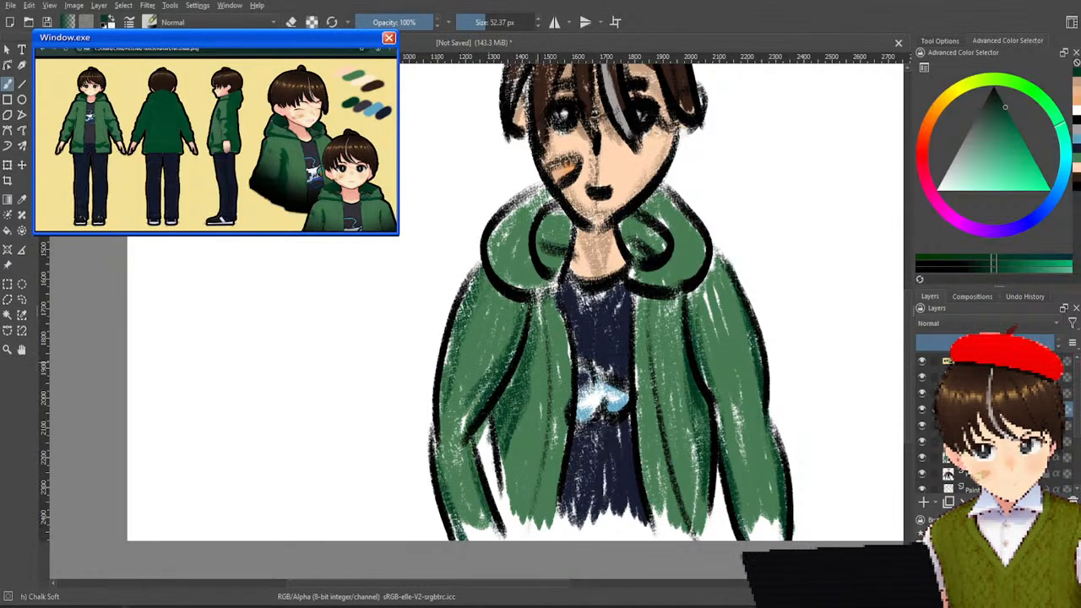
Paint dark green shadows inside both hood folds beside the neck and along the upper part of the left hood fold.
mouse_move(568, 213)
mouse_down()
mouse_move(544, 238)
mouse_move(565, 247)
mouse_up()
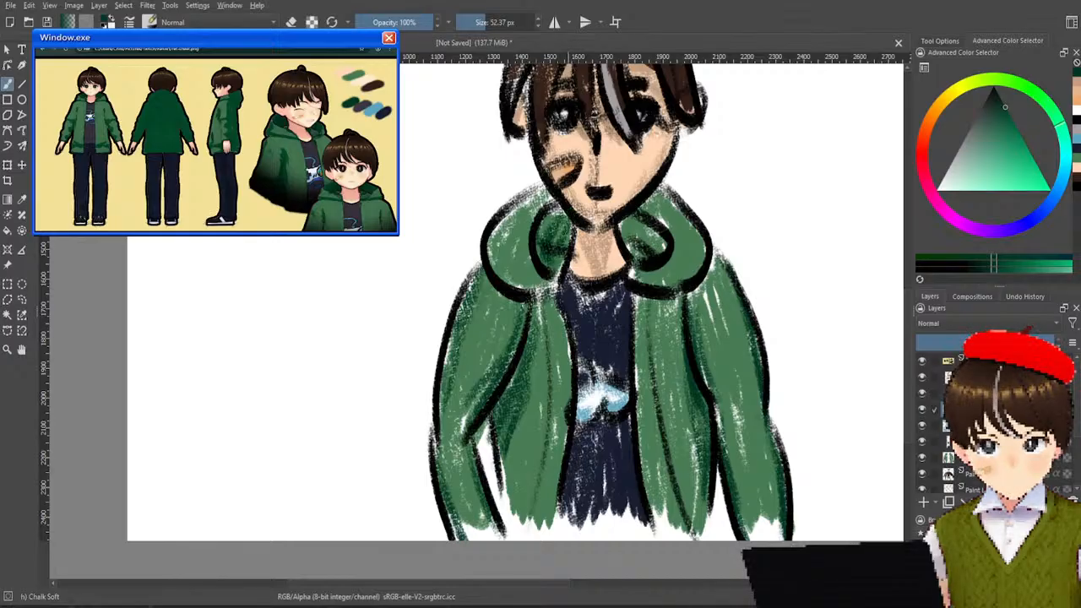
mouse_move(635, 216)
mouse_down()
mouse_move(631, 257)
mouse_move(653, 263)
mouse_up()
drag(545, 195, 495, 270)
key(ctrl+z)
key(ctrl+z)
mouse_move(556, 196)
mouse_down()
mouse_move(524, 218)
mouse_move(536, 240)
mouse_move(534, 216)
mouse_up()
drag(507, 208, 497, 270)
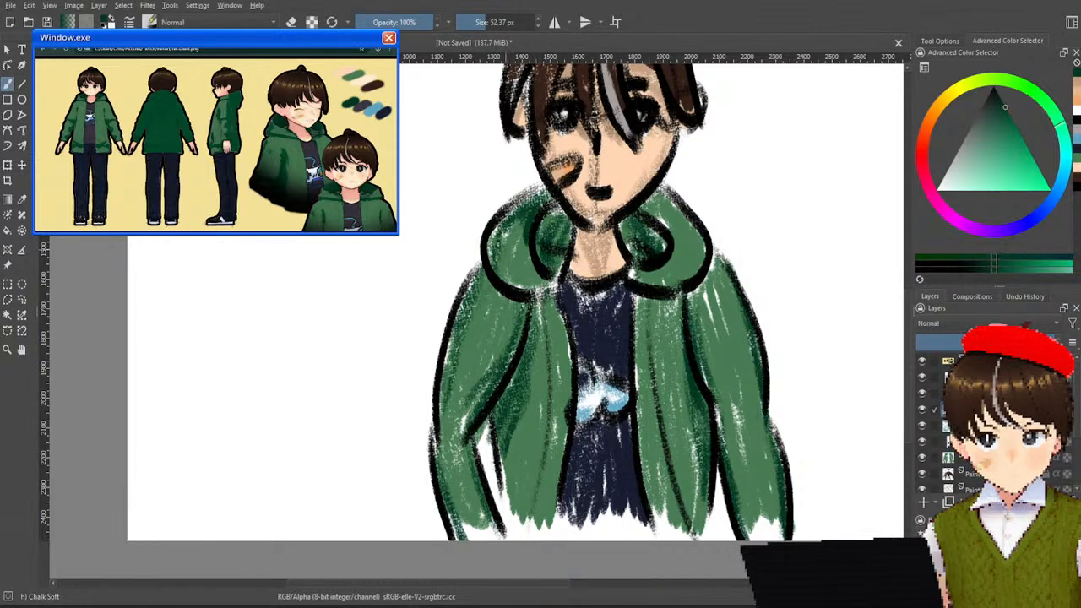
mouse_move(640, 208)
mouse_down()
mouse_move(665, 240)
mouse_move(691, 223)
mouse_move(686, 243)
mouse_move(656, 268)
mouse_up()
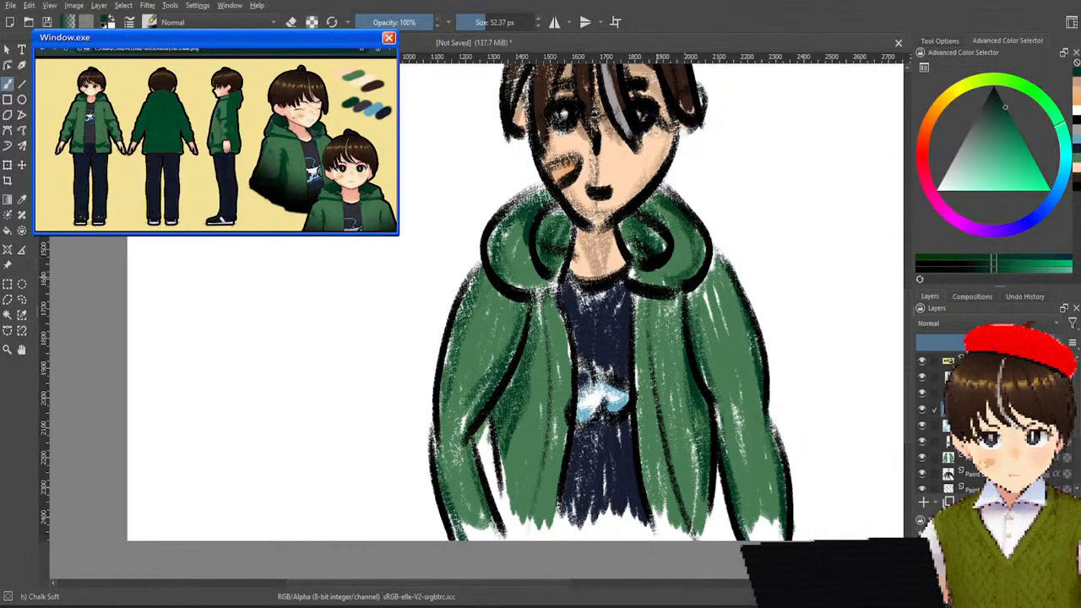
key(ctrl+z)
key(ctrl+z)
key(ctrl+z)
key(ctrl+z)
key(ctrl+z)
key(ctrl+z)
key(ctrl+z)
key(ctrl+z)
key(ctrl+z)
key(ctrl+z)
key(ctrl+z)
key(ctrl+z)
key(ctrl+z)
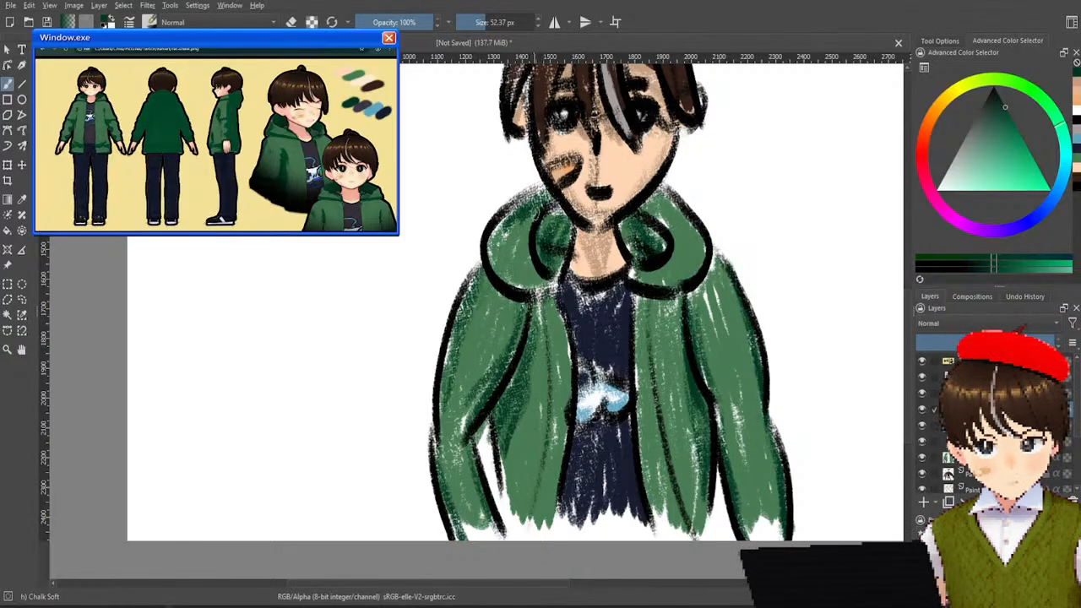
Paint dark green shading over the right hood fold and down the outer edge of the left hood fold.
drag(643, 217, 668, 233)
mouse_move(663, 193)
mouse_down()
mouse_move(698, 233)
mouse_move(697, 276)
mouse_move(684, 277)
mouse_up()
drag(699, 234, 692, 272)
drag(498, 221, 492, 266)
drag(500, 223, 501, 277)
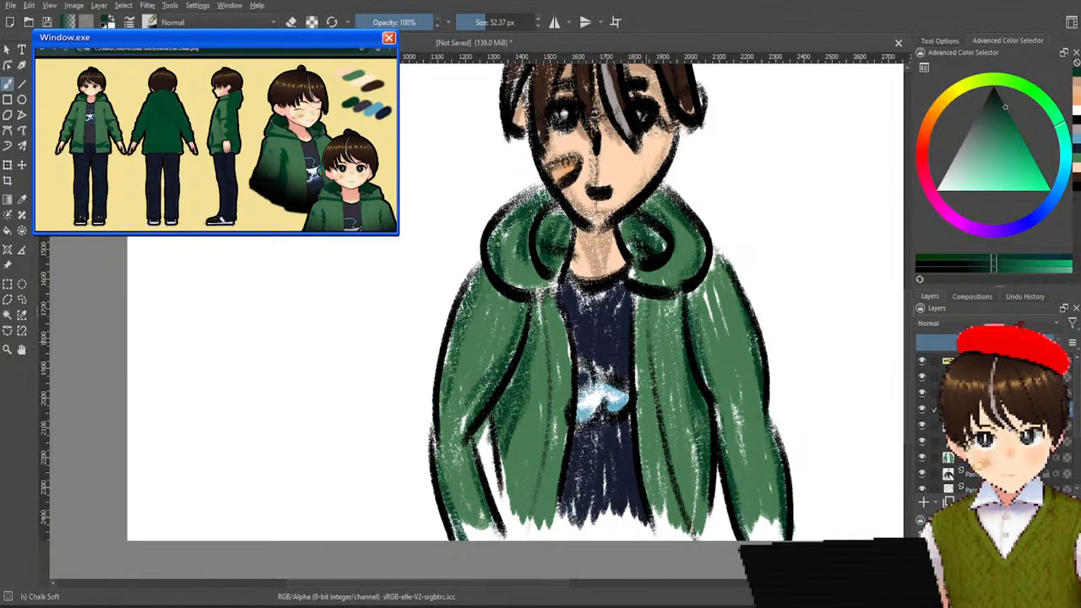
Sample the shirt's dark navy and examine the whole figure on the canvas with its layer stack.
ctrl+click(589, 330)
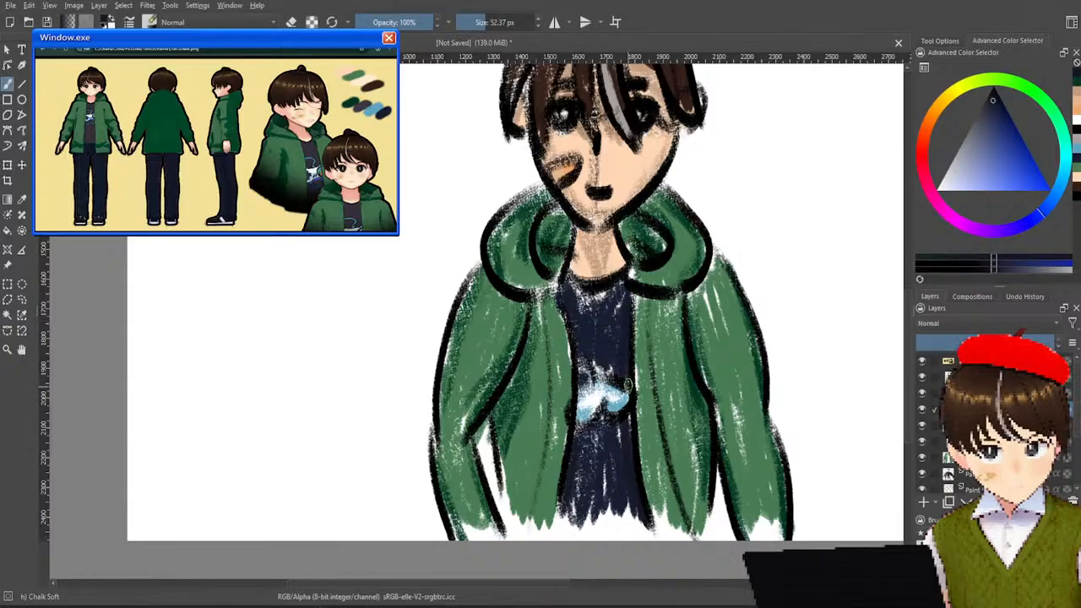
scroll(671, 241, down, 5)
scroll(671, 240, up, 3)
drag(659, 233, 542, 248)
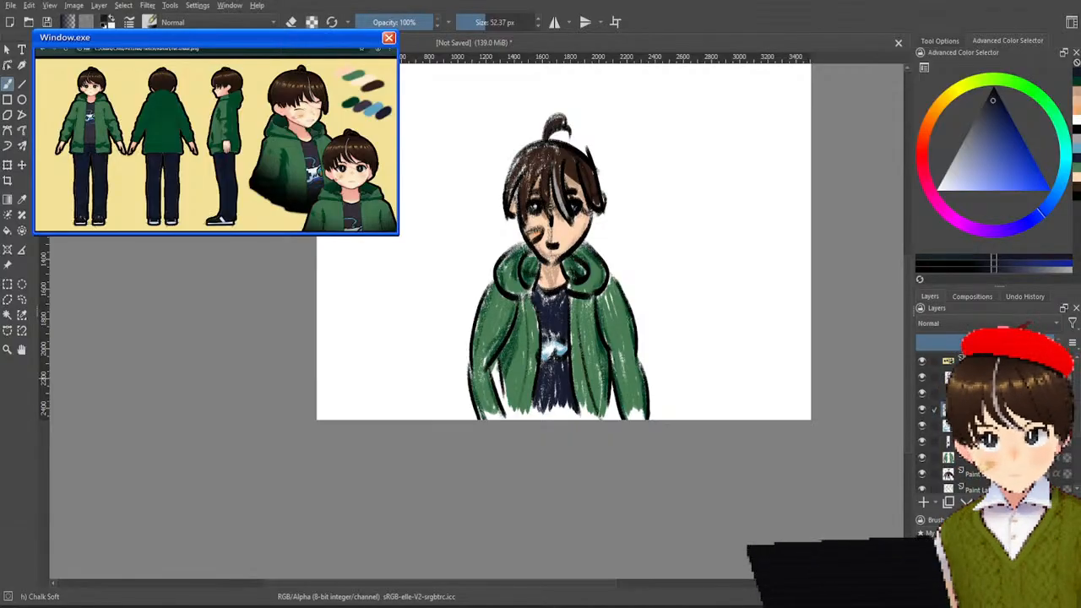
drag(431, 164, 426, 213)
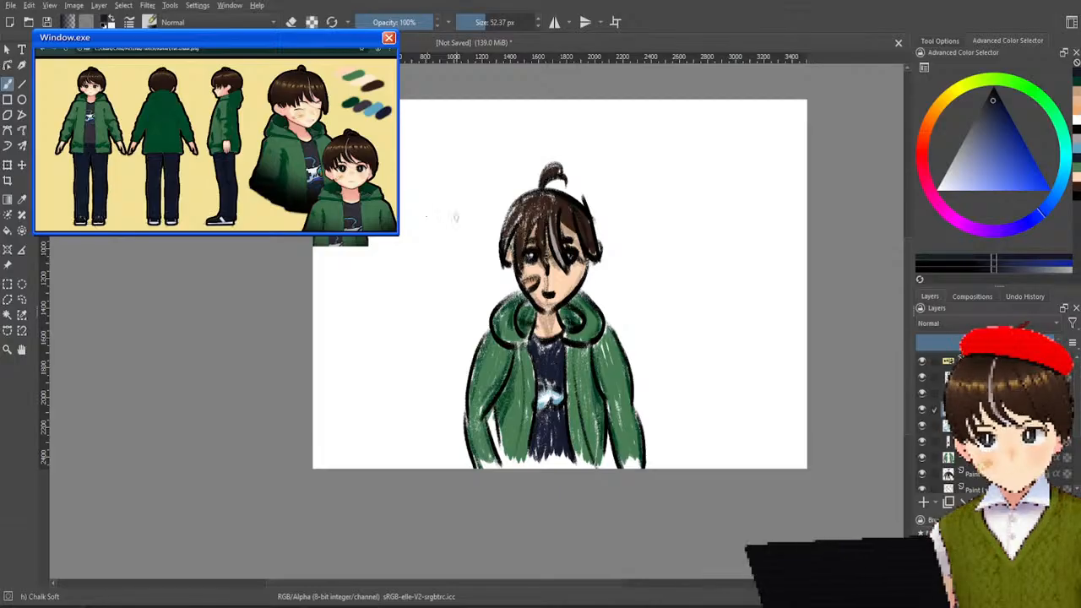
scroll(971, 422, up, 2)
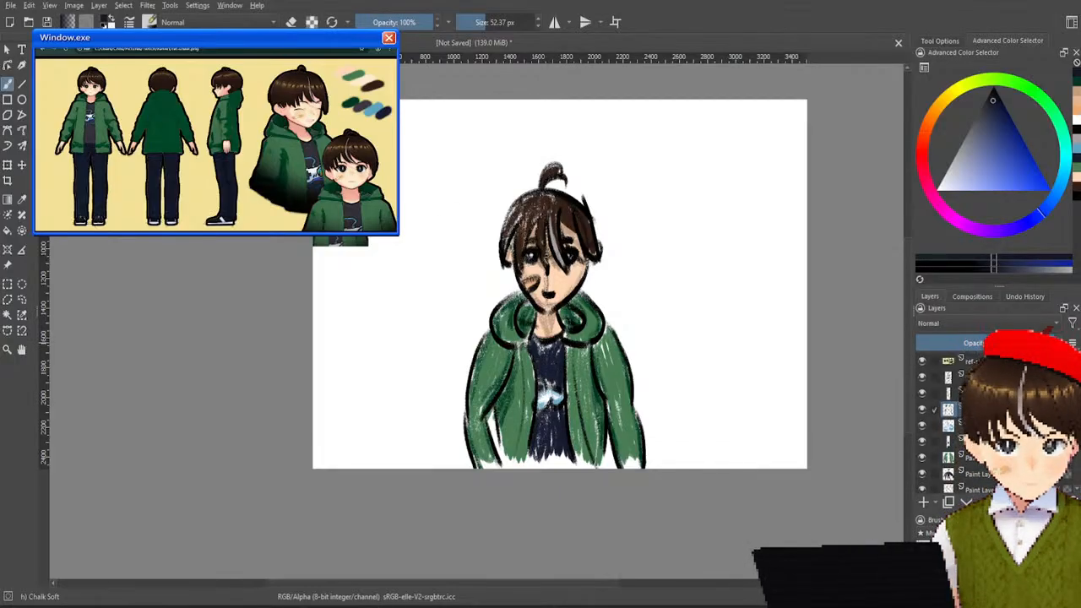
scroll(971, 423, down, 4)
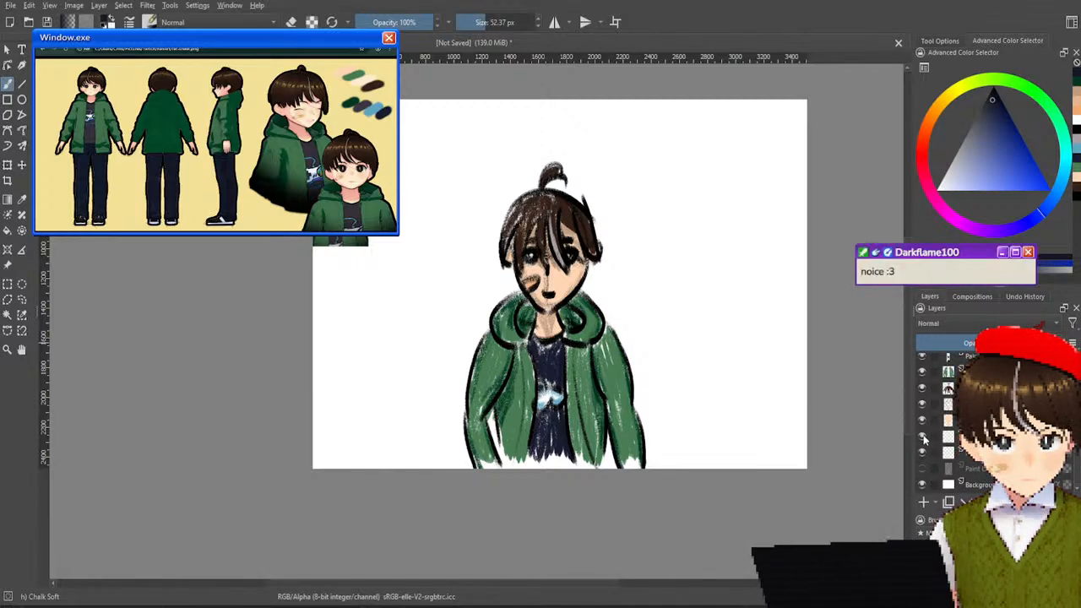
Toggle the visibility of the skin layer and the layer beneath it to check what they contain.
click(922, 436)
click(923, 421)
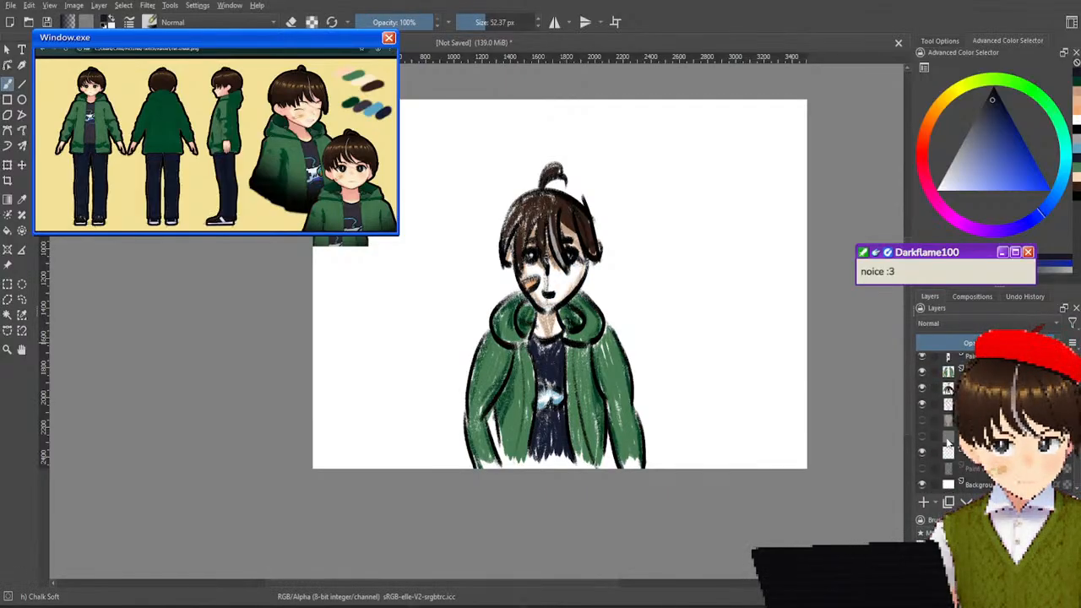
click(923, 421)
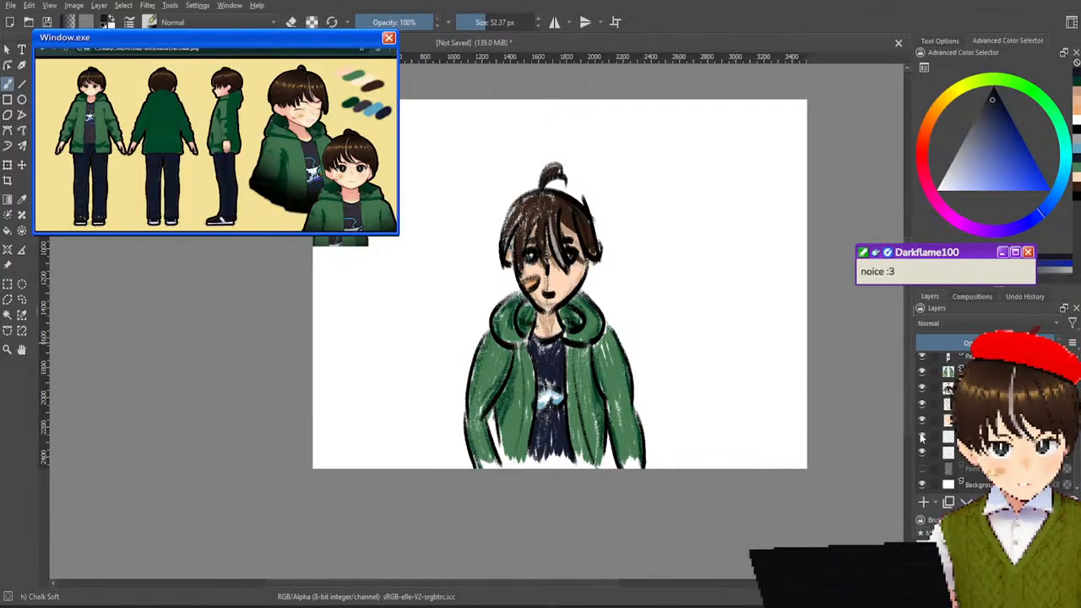
Select all the character's line art, color and shading layers, combine them into one group, and check it by toggling its visibility.
click(943, 421)
scroll(946, 421, up, 3)
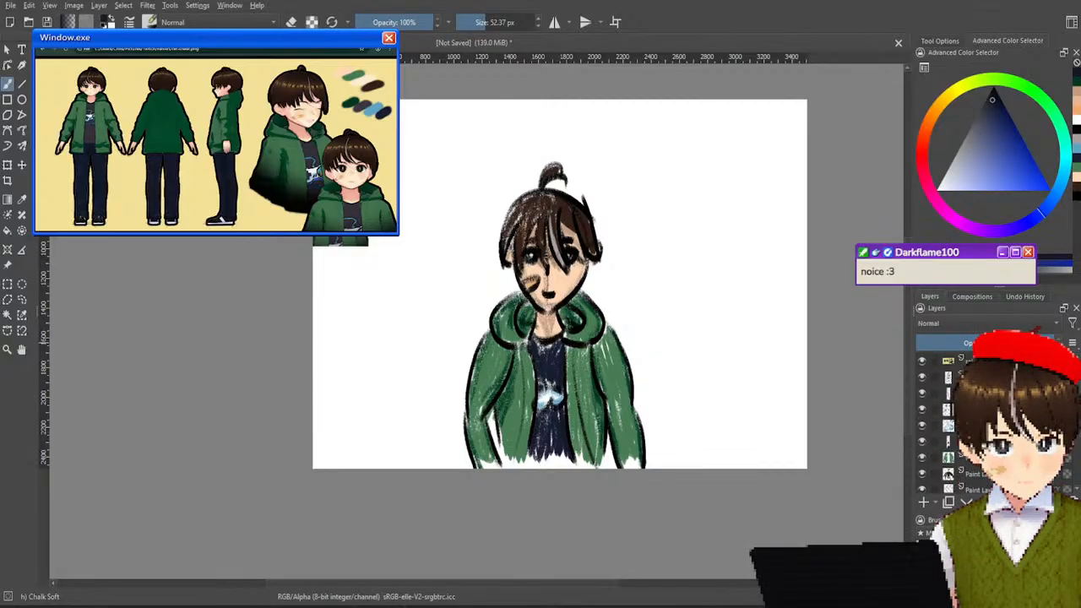
shift+click(948, 378)
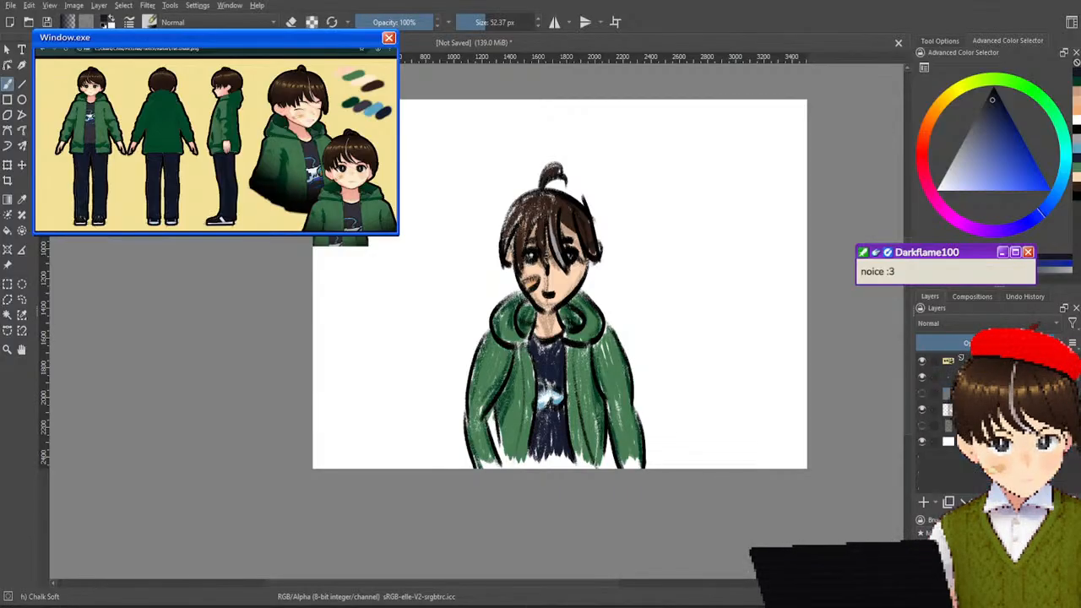
click(922, 380)
click(922, 381)
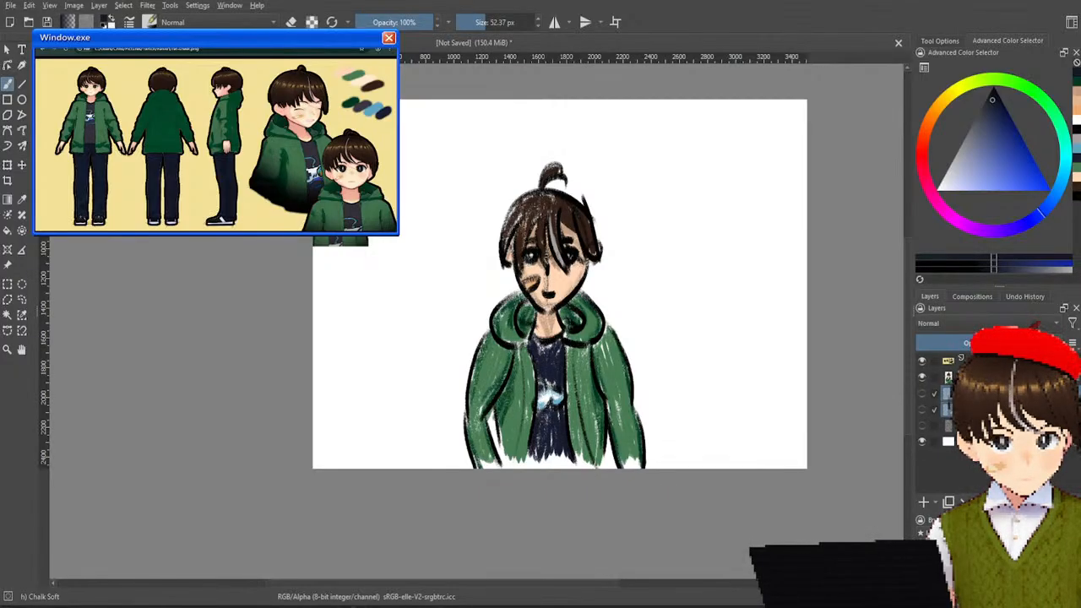
Show the faint rough sketch layer and toggle the character group on and off to compare the finished drawing with the sketch.
click(923, 394)
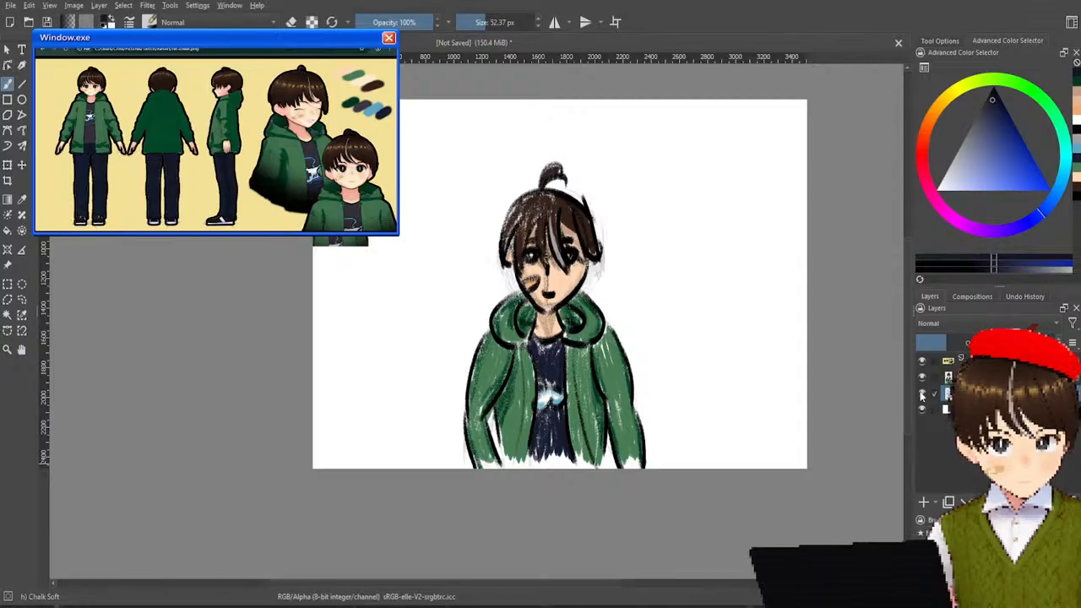
click(923, 379)
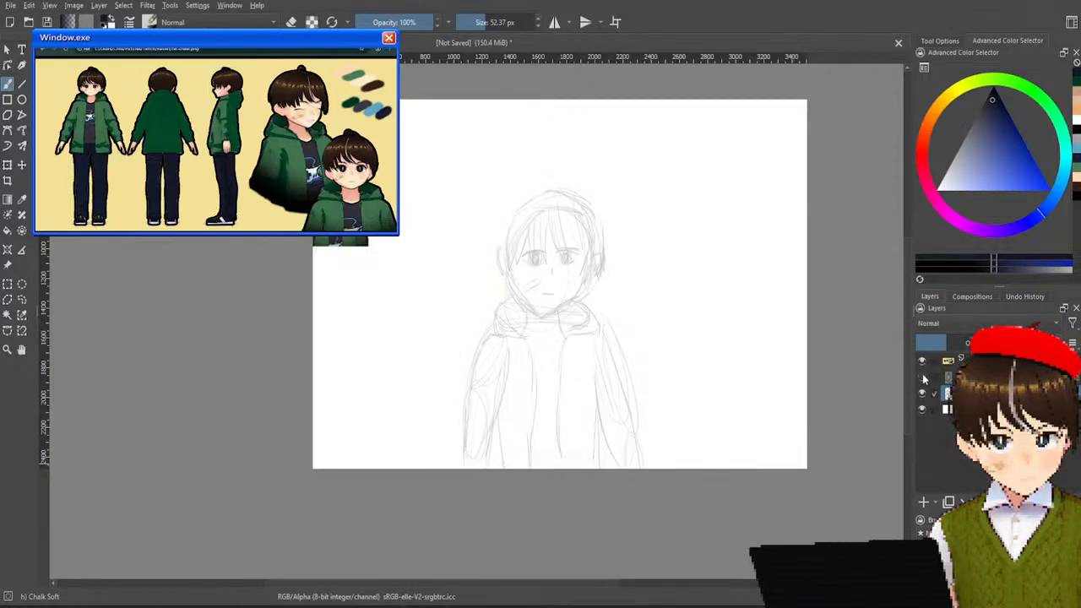
click(922, 382)
click(922, 382)
click(922, 382)
click(923, 385)
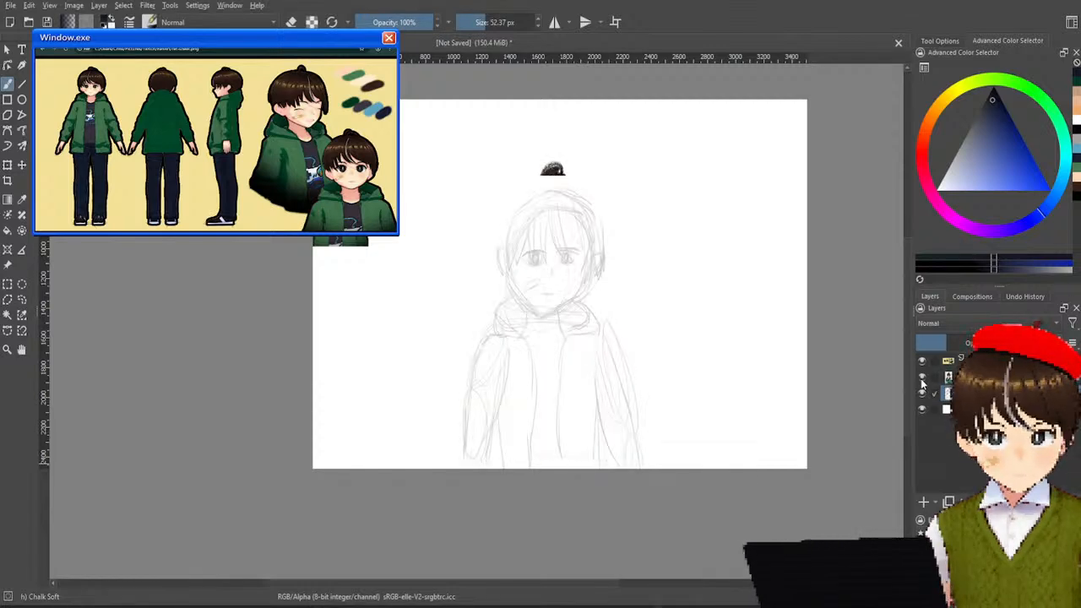
click(923, 384)
click(922, 385)
click(922, 381)
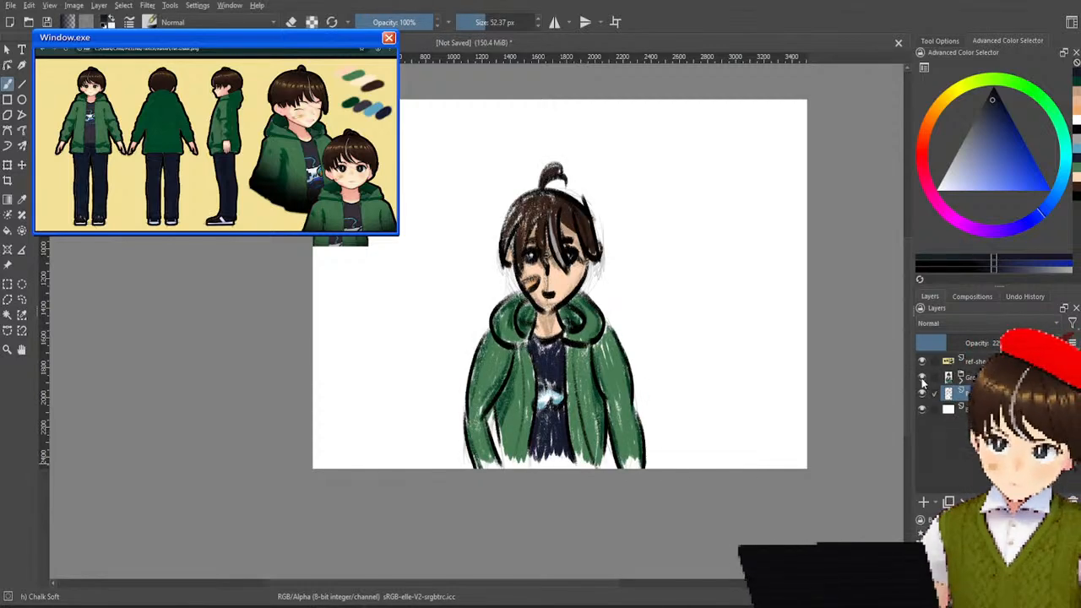
click(922, 382)
click(922, 382)
click(922, 382)
click(923, 385)
click(922, 384)
click(923, 384)
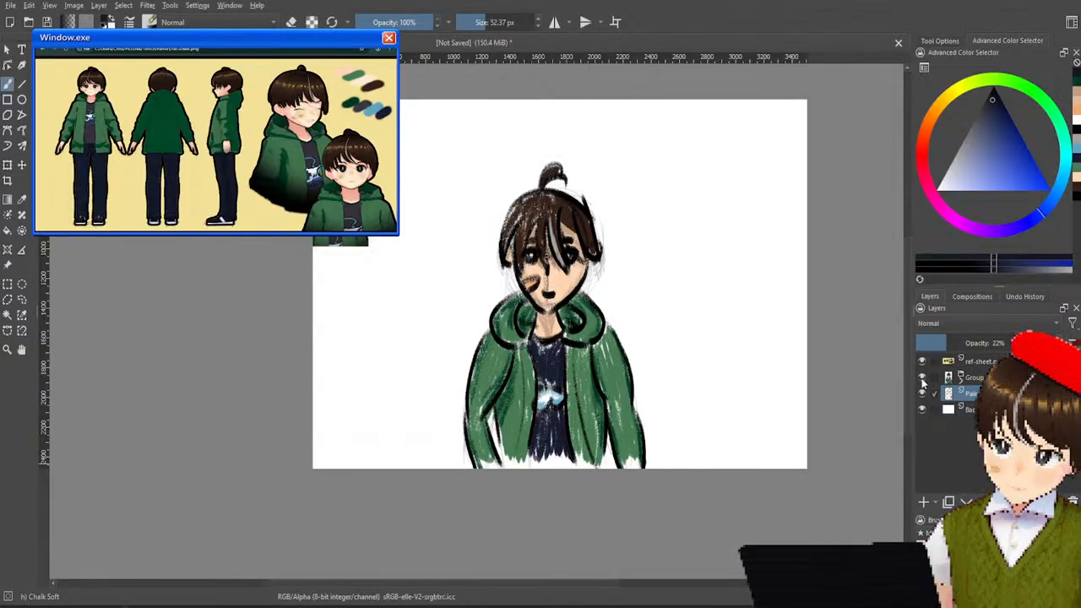
click(923, 383)
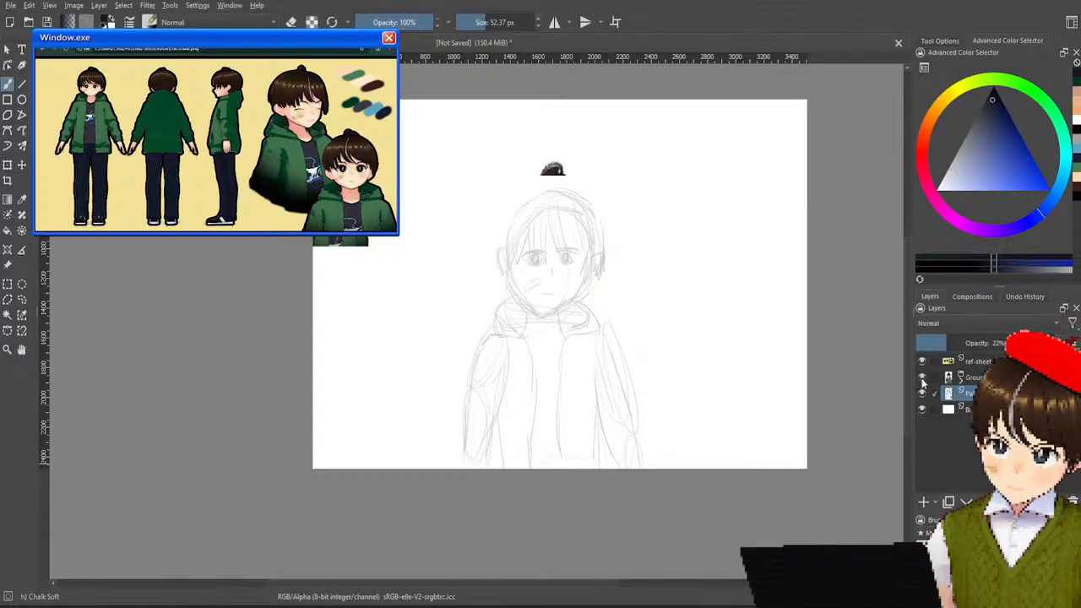
Toggle the character group against the rough sketch, hide the sketch layer, and examine the finished character alone.
click(922, 382)
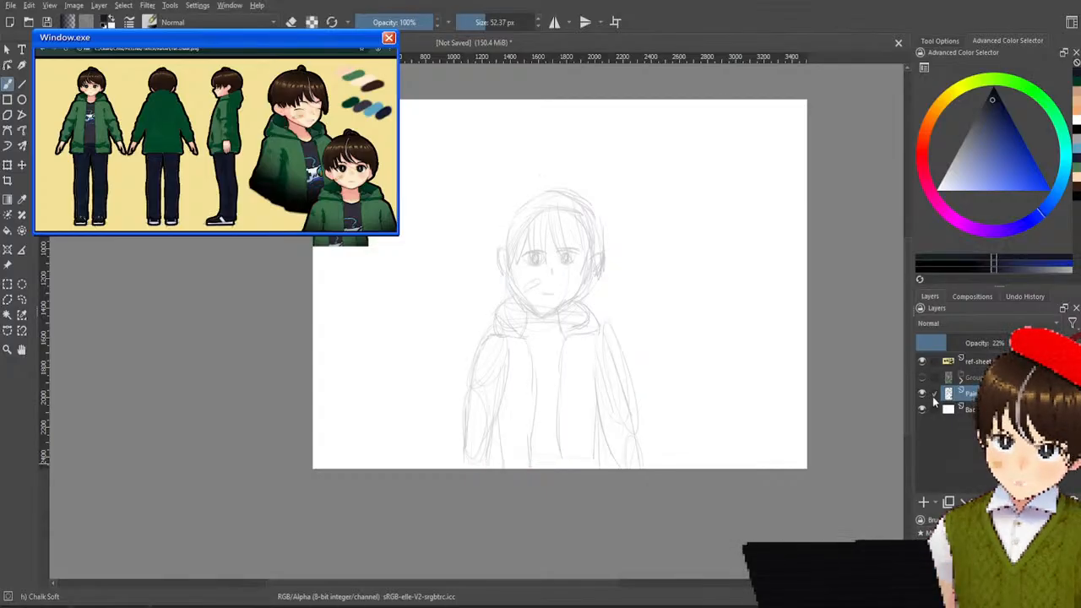
click(922, 384)
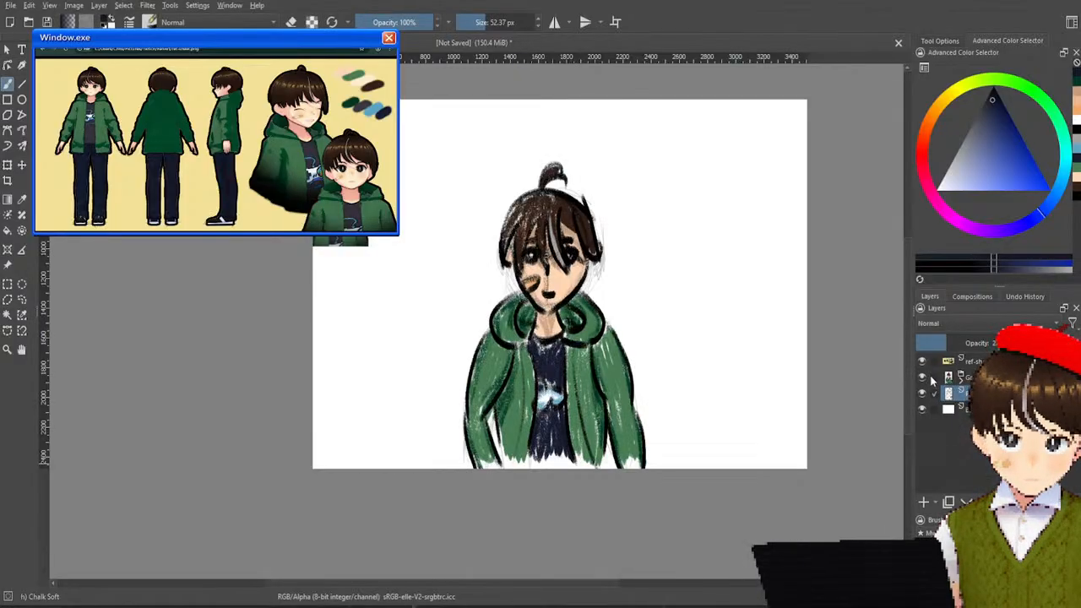
click(923, 378)
click(923, 393)
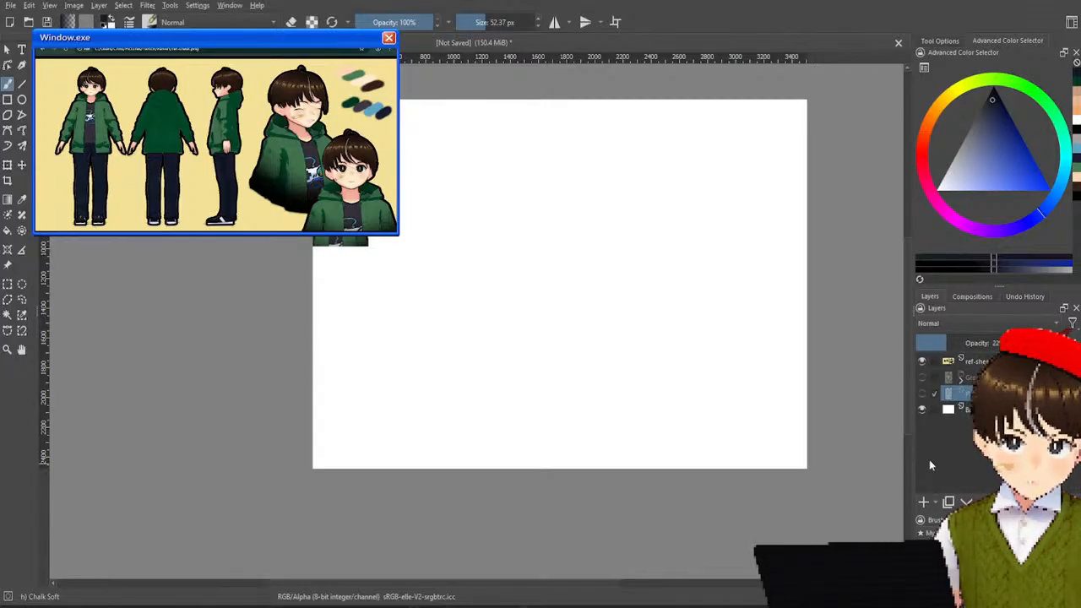
click(922, 377)
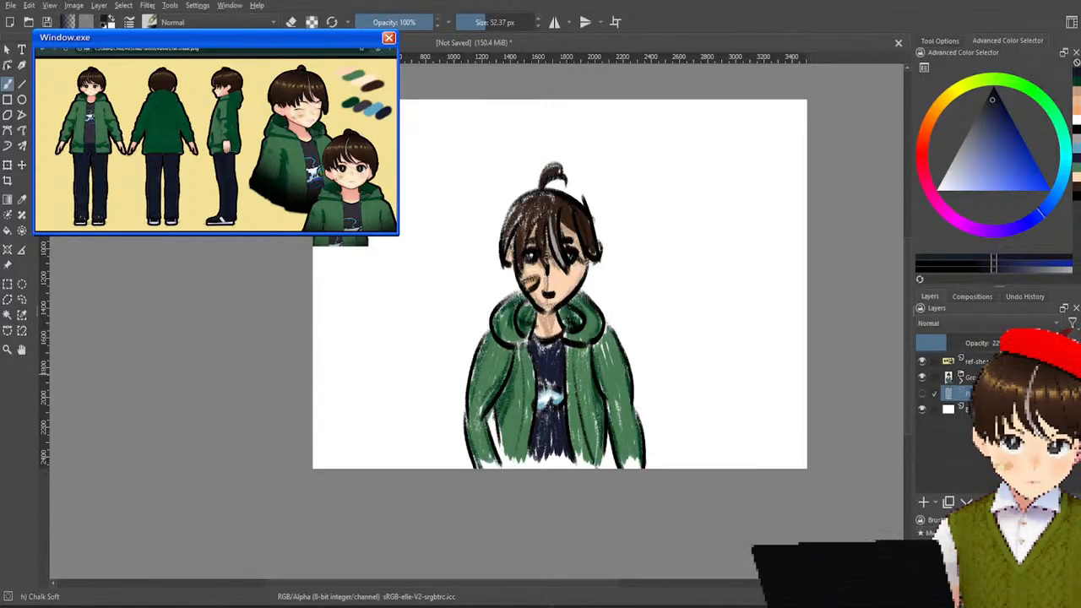
Move the whole character group toward the left side of the canvas.
click(959, 377)
click(22, 165)
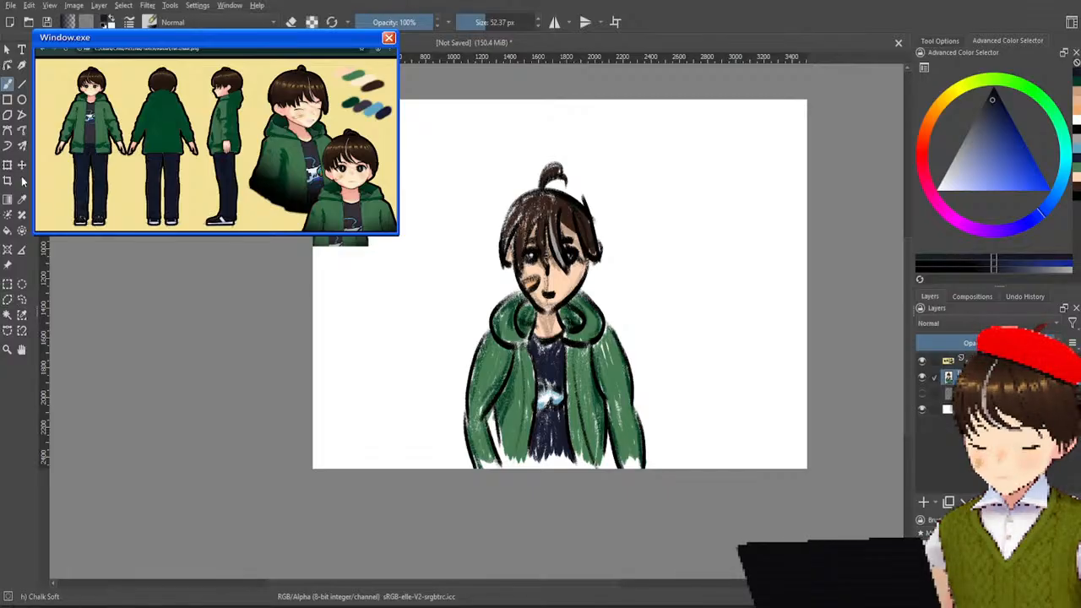
drag(530, 321, 420, 333)
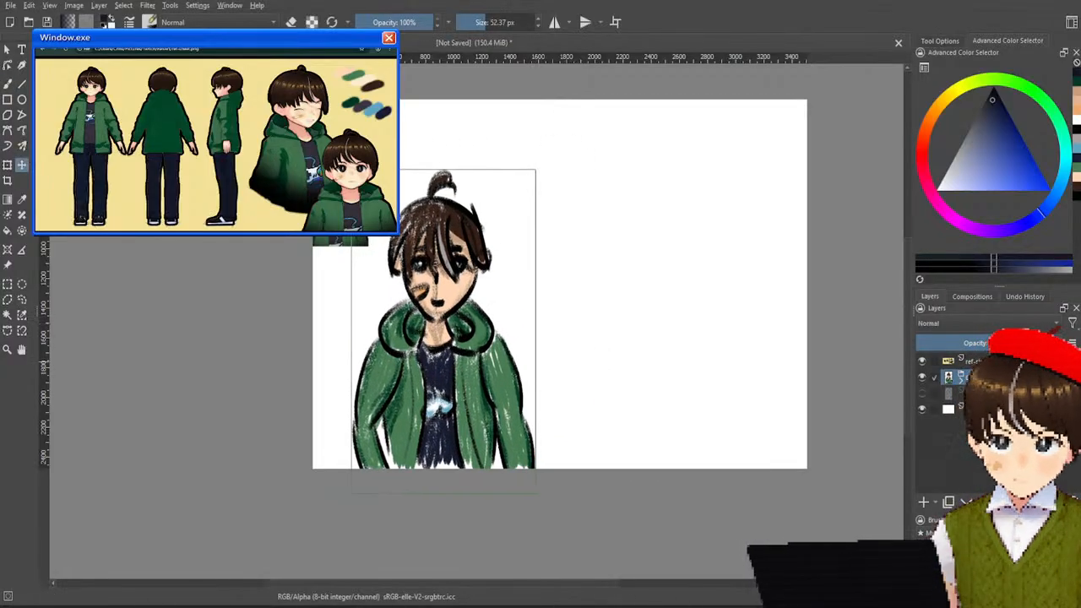
Delete the rough sketch layer and hide the character group to leave the canvas empty.
click(953, 392)
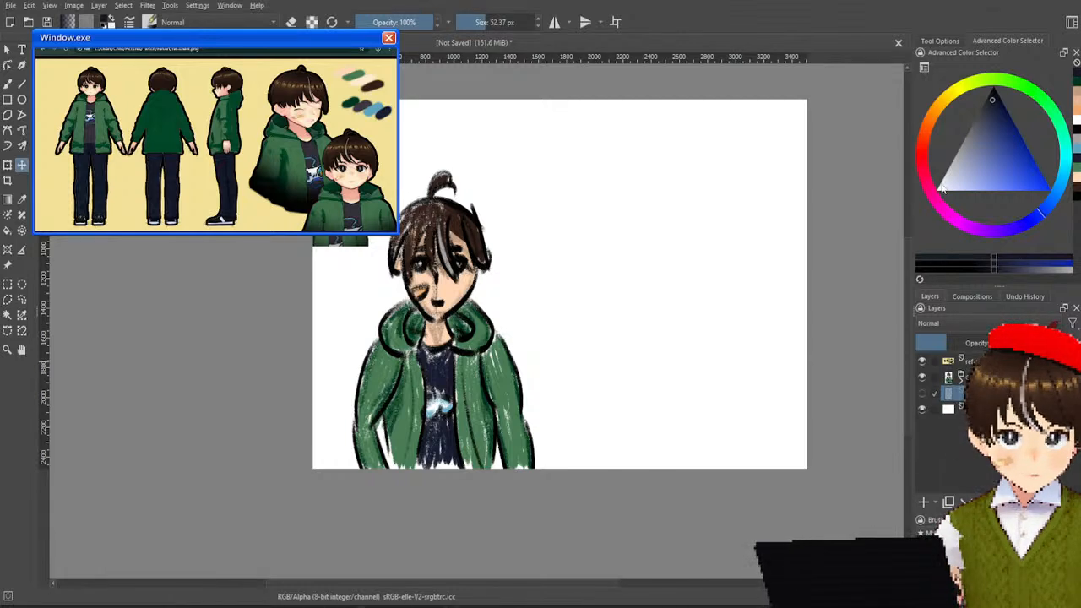
click(1071, 502)
click(921, 378)
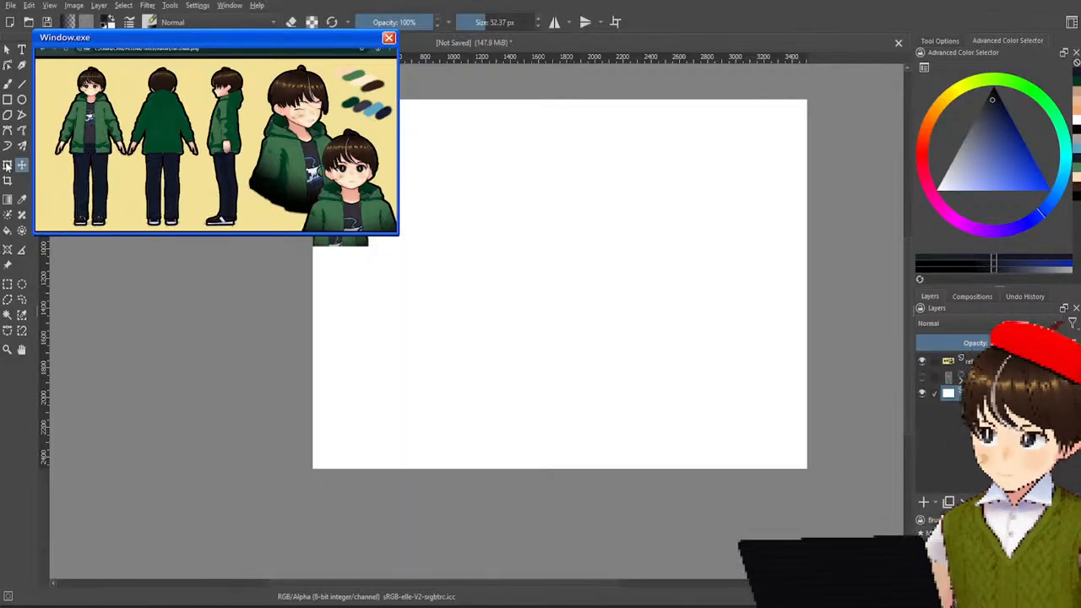
Switch to the Pencil-2 brush at 10 px and add a new layer between the reference sheet and the hidden character group.
click(8, 83)
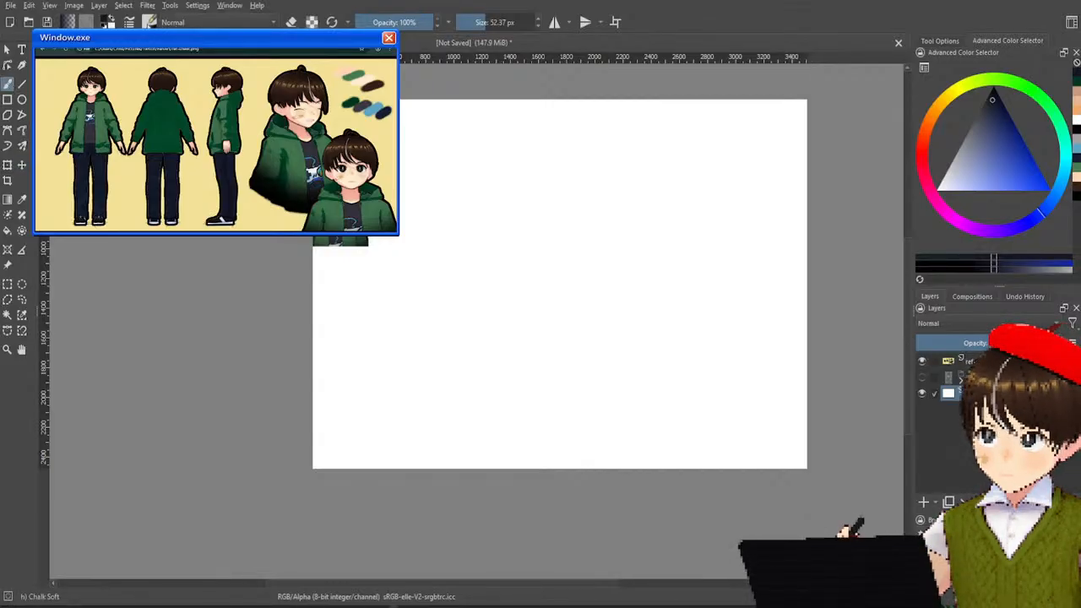
key(slash)
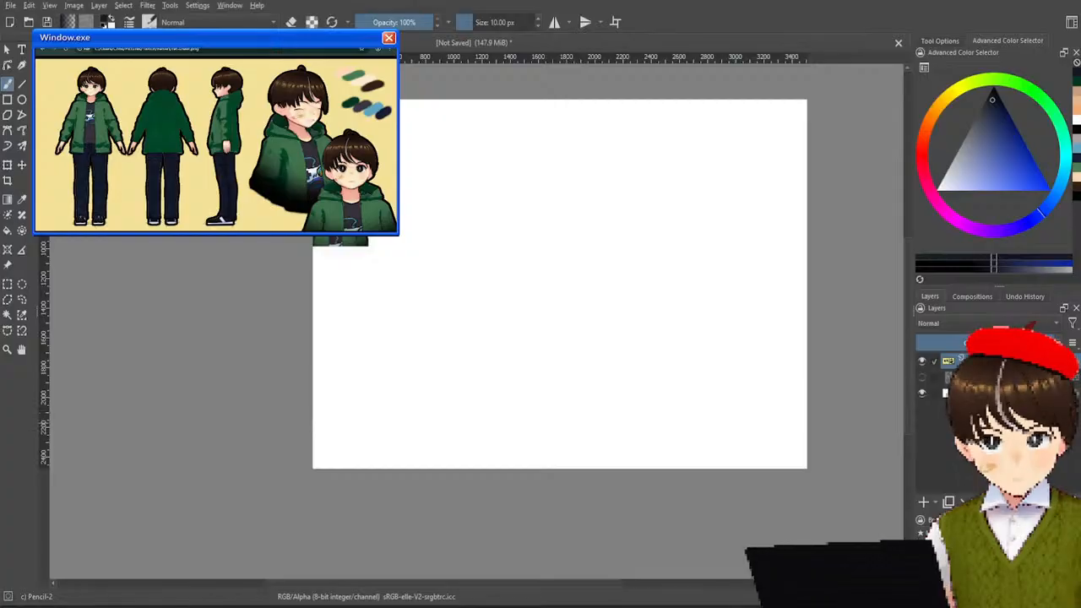
click(922, 378)
click(922, 378)
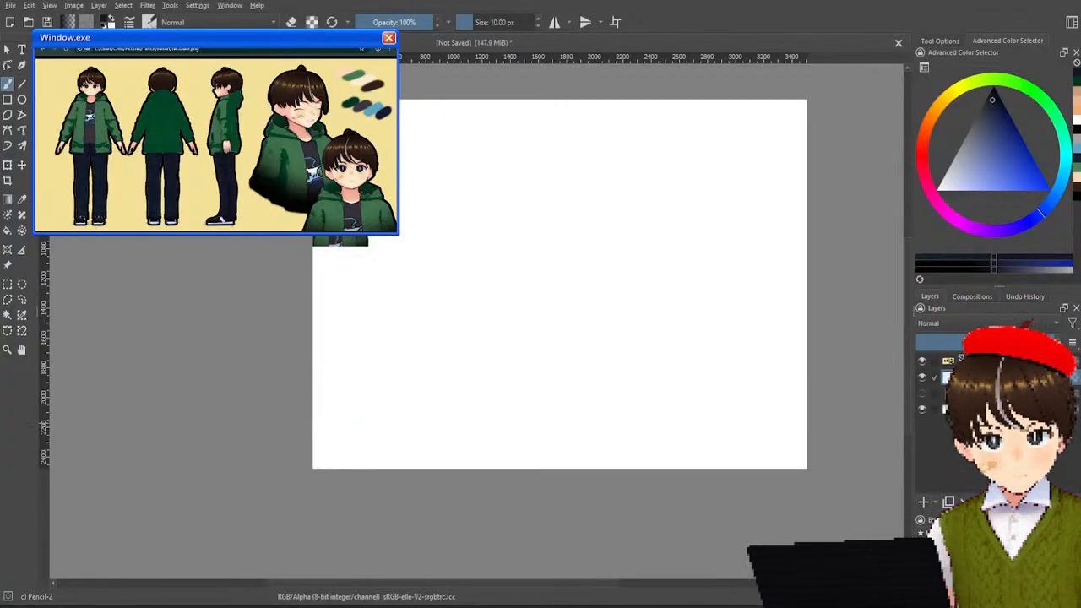
Sketch an egg-shaped head outline near the middle of the canvas, undoing the smaller circle tried first.
scroll(658, 284, up, 2)
scroll(661, 286, down, 1)
drag(663, 280, 591, 312)
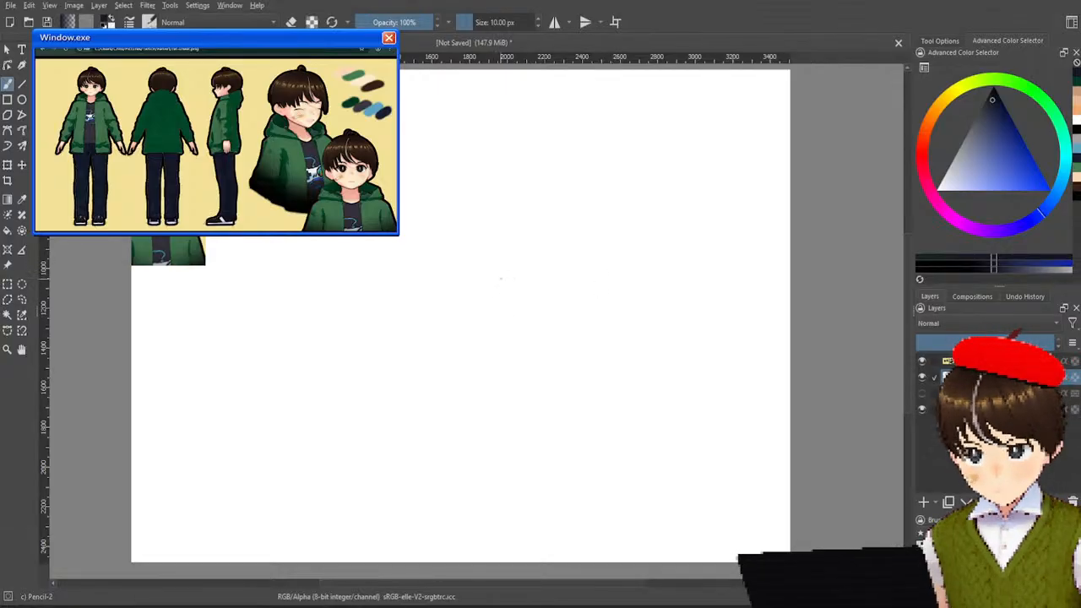
mouse_move(520, 295)
mouse_down()
mouse_move(548, 360)
mouse_move(515, 300)
mouse_up()
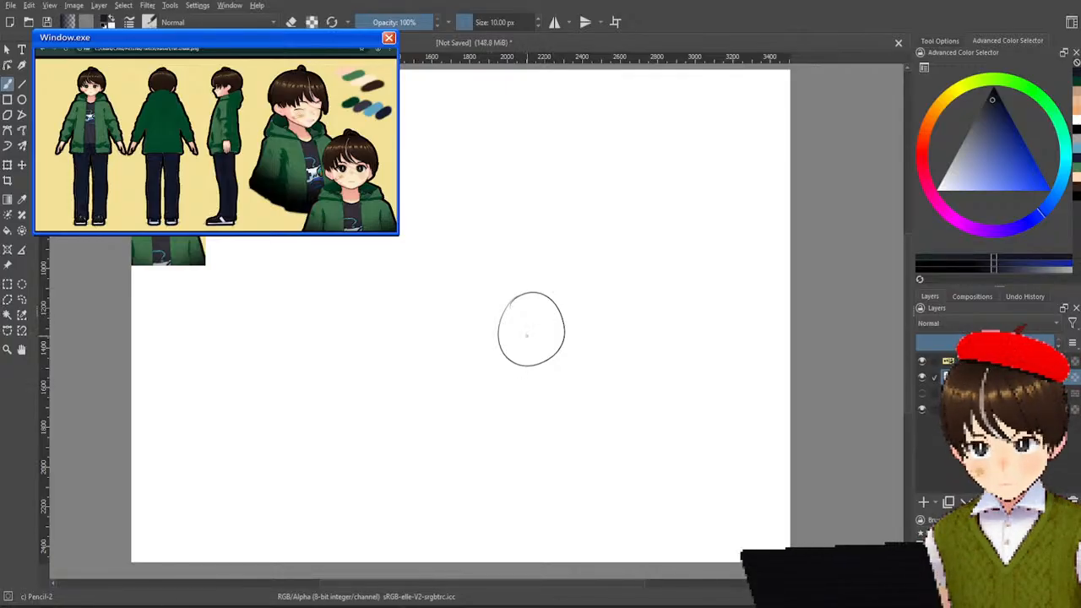
key(ctrl+z)
mouse_move(527, 292)
mouse_down()
mouse_move(528, 366)
mouse_move(528, 294)
mouse_move(541, 263)
mouse_move(594, 283)
mouse_move(535, 257)
mouse_up()
key(ctrl+z)
key(ctrl+z)
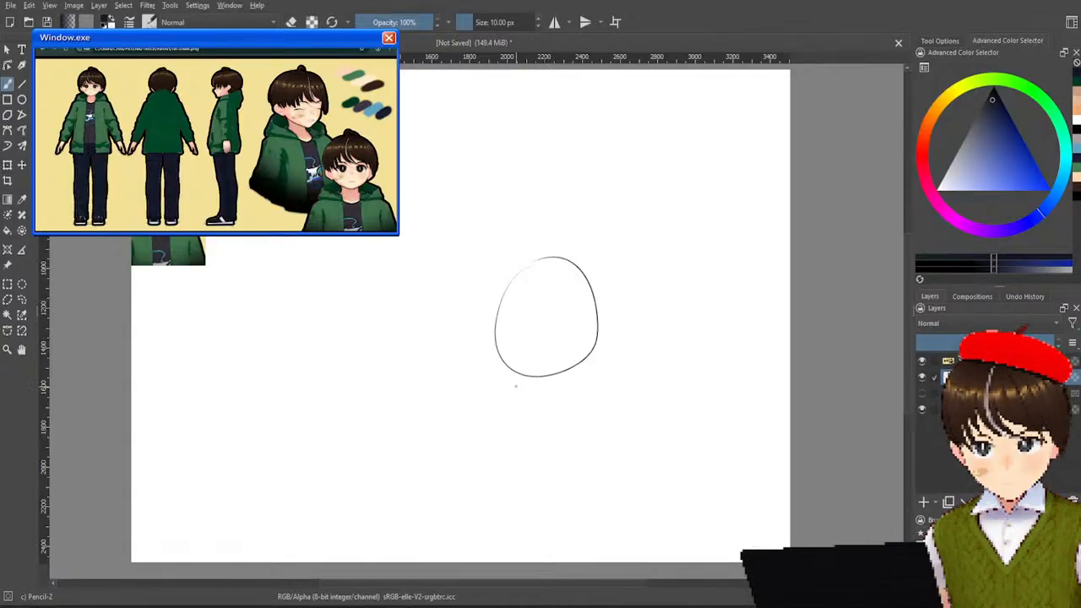
Sketch a boxy torso under the head with a flat shoulder line and two long sides reaching the canvas's lower edge.
mouse_move(507, 388)
mouse_down()
mouse_move(497, 389)
mouse_move(595, 388)
mouse_up()
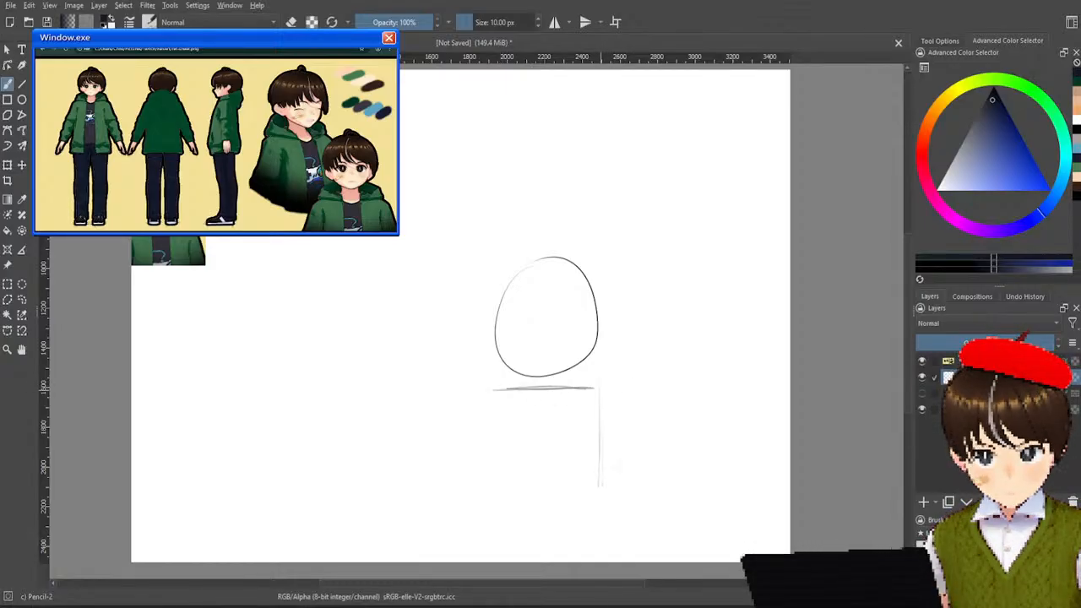
drag(498, 390, 504, 549)
key(ctrl+z)
drag(500, 392, 507, 539)
key(ctrl+z)
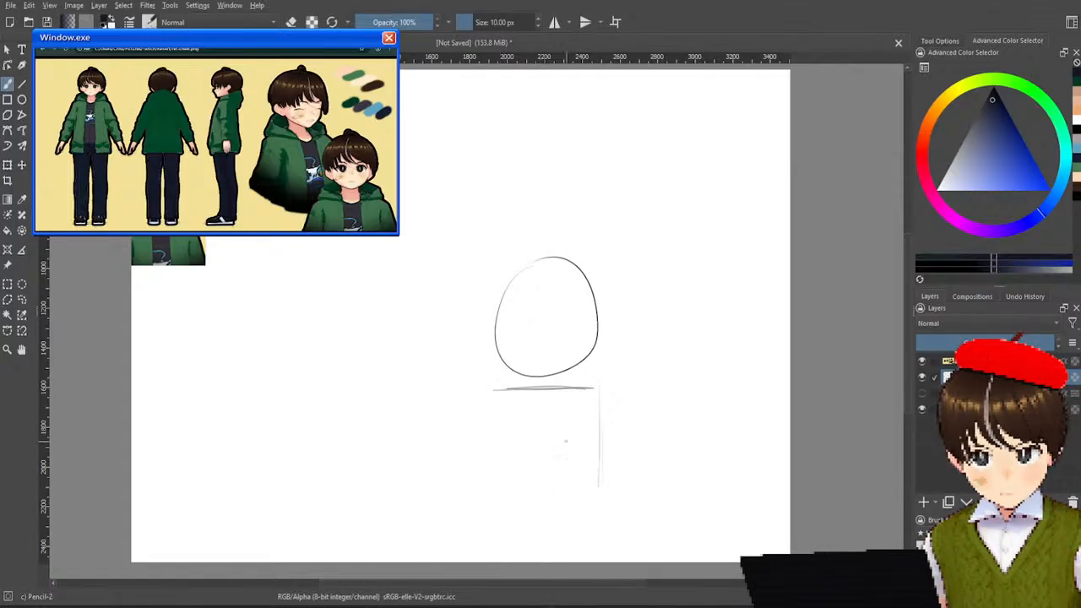
drag(492, 391, 502, 508)
drag(603, 391, 608, 537)
drag(501, 495, 505, 561)
drag(605, 507, 610, 561)
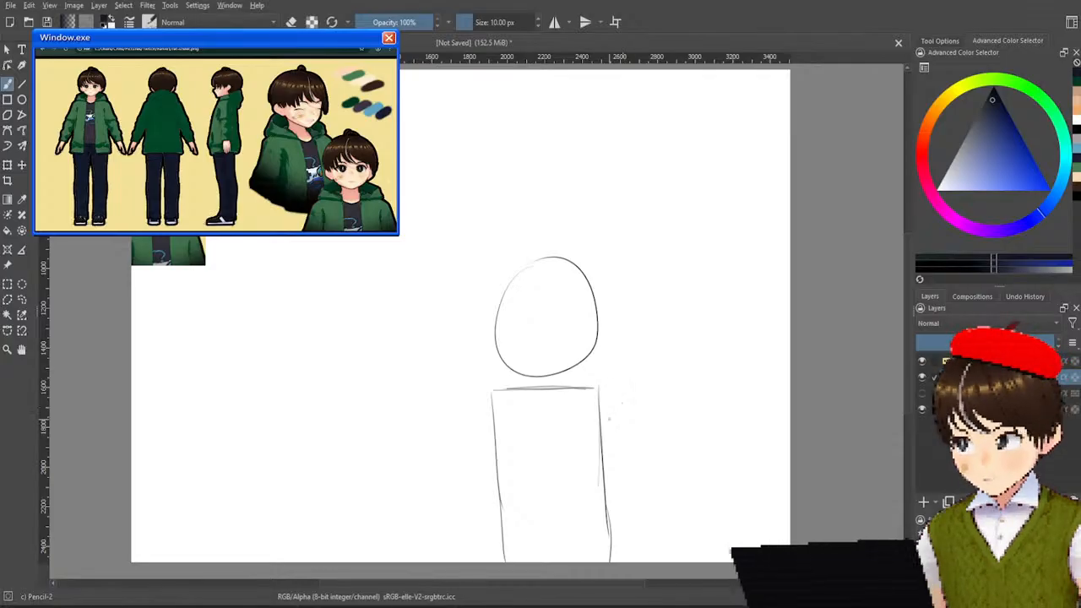
Sketch the arm on the torso's right side as a long upper-arm oval with a forearm oval below, redoing unsatisfactory strokes.
mouse_move(601, 398)
mouse_down()
mouse_move(652, 512)
mouse_move(640, 429)
mouse_move(656, 505)
mouse_up()
key(ctrl+z)
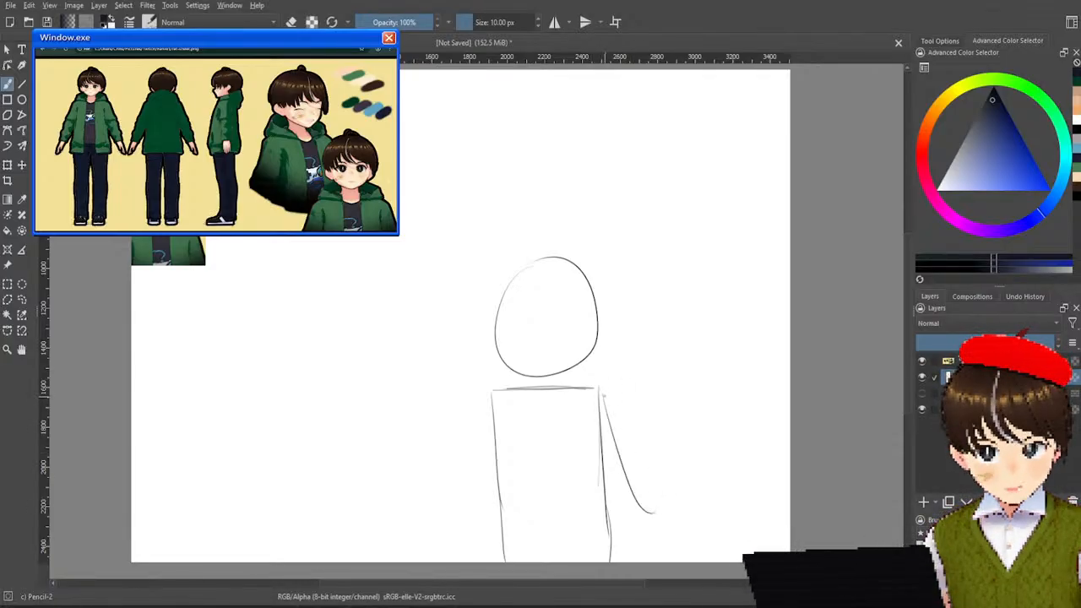
key(ctrl+z)
key(ctrl+z)
mouse_move(613, 384)
mouse_down()
mouse_move(655, 441)
mouse_move(636, 493)
mouse_move(645, 502)
mouse_up()
drag(615, 385, 647, 503)
key(ctrl+z)
key(ctrl+z)
mouse_move(614, 387)
mouse_down()
mouse_move(649, 492)
mouse_move(603, 397)
mouse_up()
mouse_move(633, 498)
mouse_down()
mouse_move(657, 561)
mouse_move(645, 512)
mouse_up()
key(ctrl+z)
key(ctrl+z)
key(ctrl+z)
mouse_move(608, 391)
mouse_down()
mouse_move(629, 490)
mouse_move(627, 562)
mouse_up()
drag(647, 514, 656, 561)
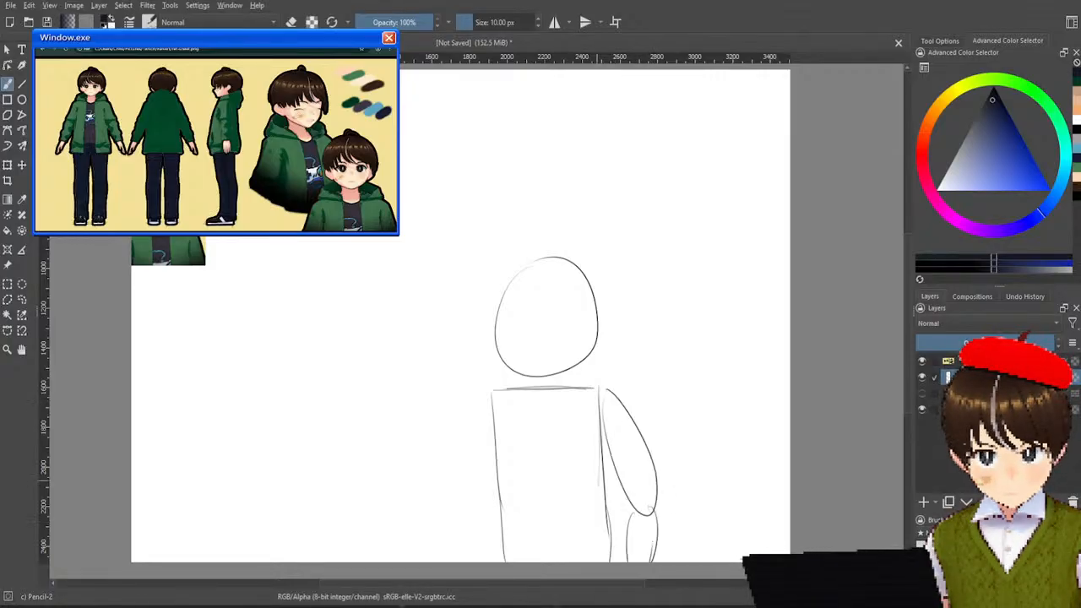
Sketch the arm on the torso's left side as an upper-arm oval with a slightly tilted forearm oval below it.
mouse_move(493, 392)
mouse_down()
mouse_move(501, 427)
mouse_move(496, 404)
mouse_up()
key(ctrl+z)
key(ctrl+z)
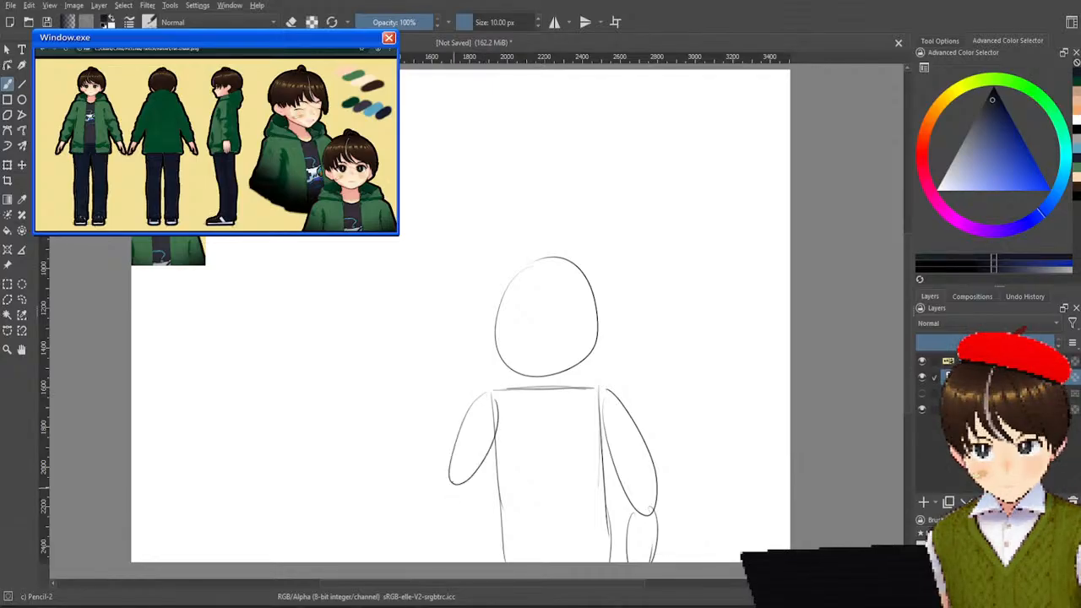
drag(456, 490, 451, 561)
drag(470, 491, 471, 554)
drag(450, 495, 453, 561)
drag(468, 490, 472, 561)
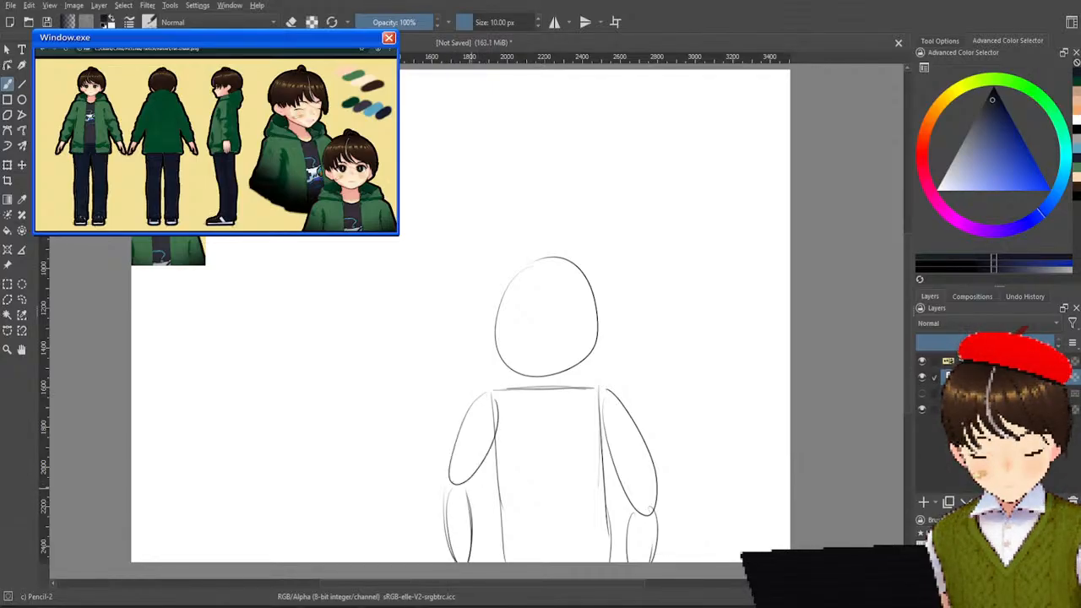
key(ctrl+z)
key(ctrl+z)
key(ctrl+z)
key(ctrl+z)
mouse_move(459, 487)
mouse_down()
mouse_move(467, 554)
mouse_move(480, 507)
mouse_up()
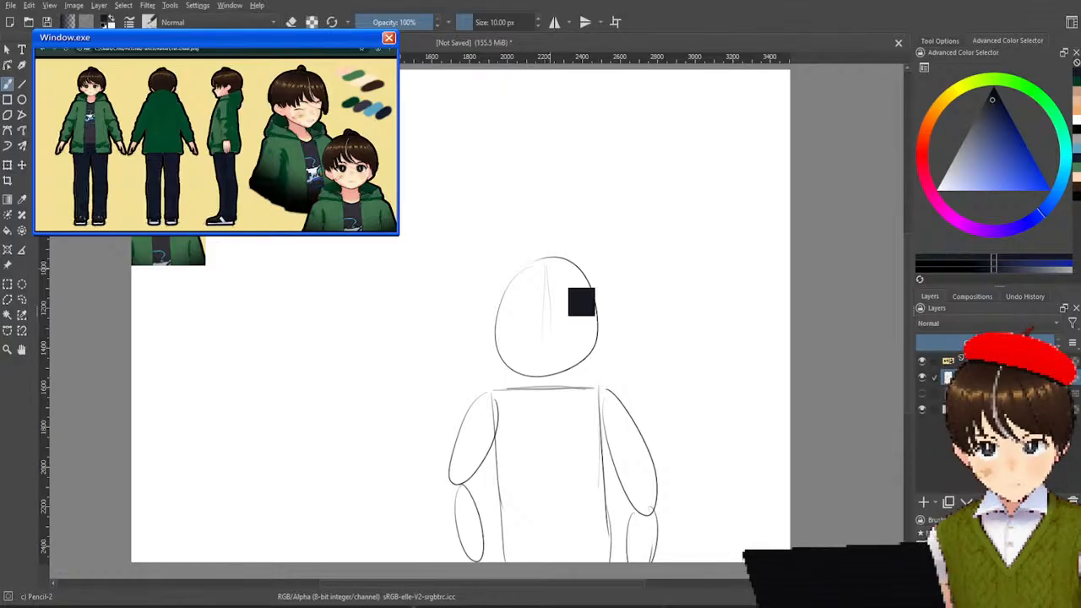
Draw a vertical center guideline and a slightly tilted horizontal eye guideline across the head.
drag(546, 264, 544, 358)
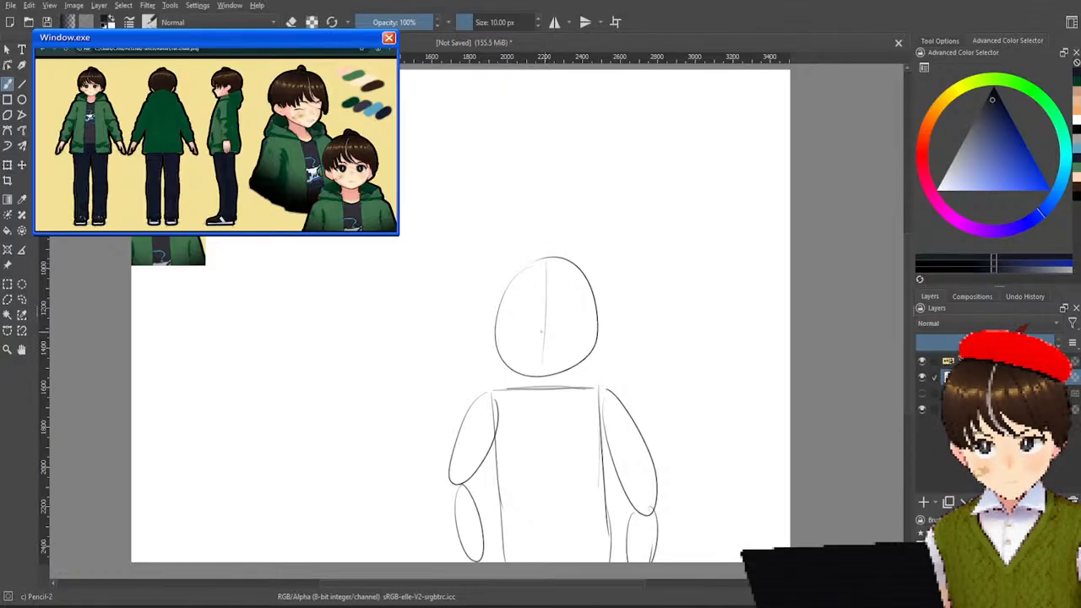
drag(500, 321, 595, 320)
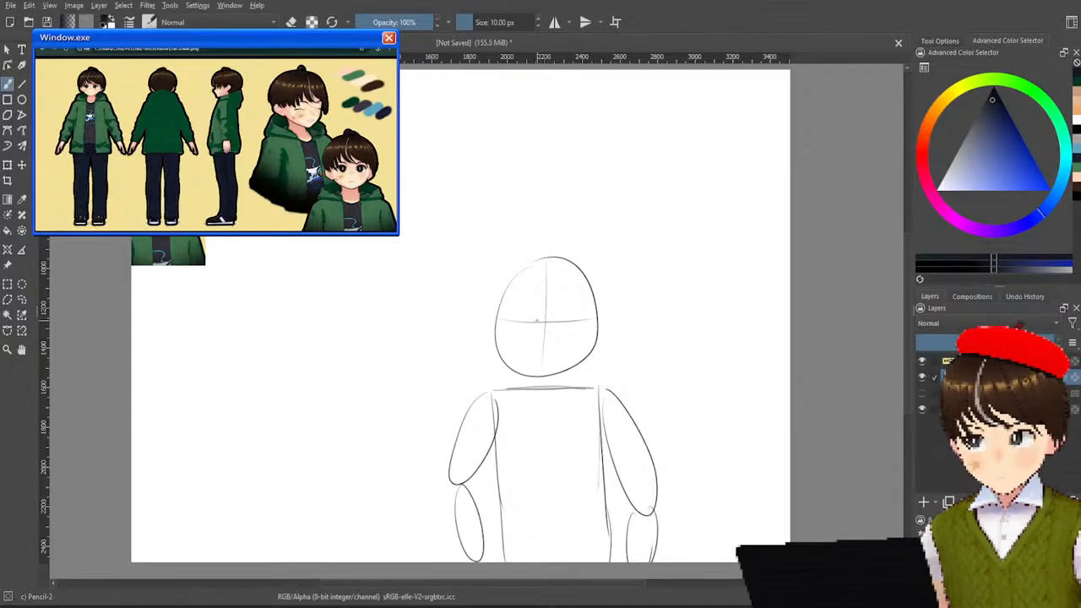
key(ctrl+z)
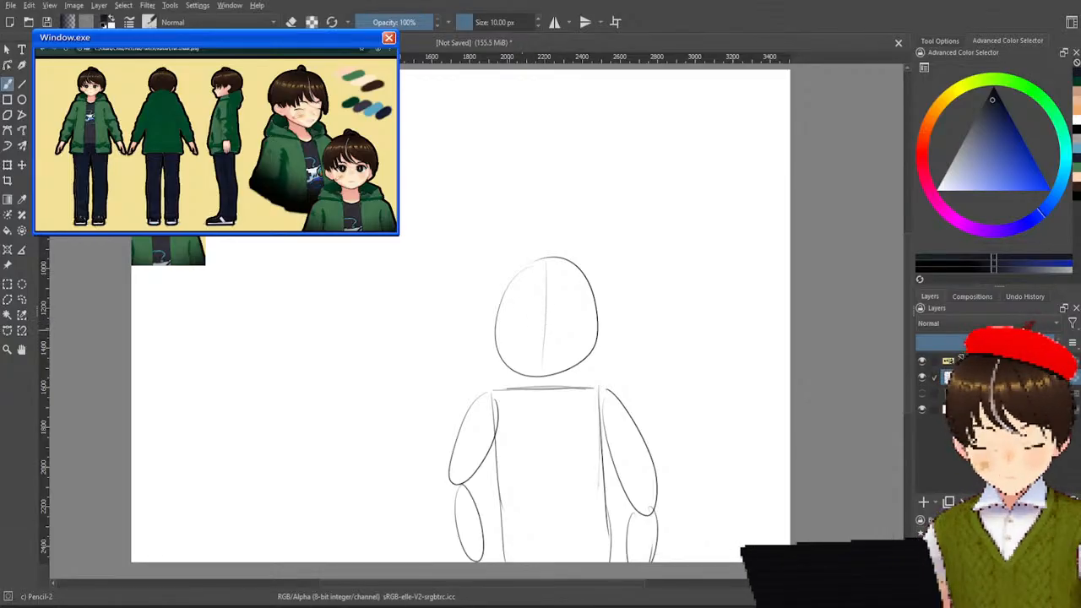
drag(504, 330, 618, 317)
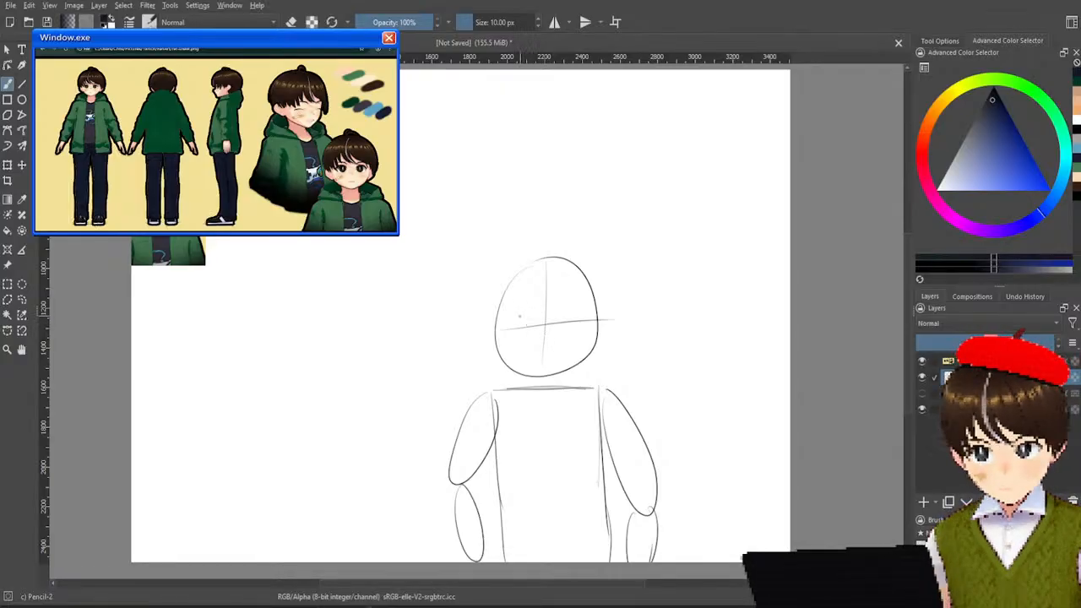
drag(515, 324, 582, 314)
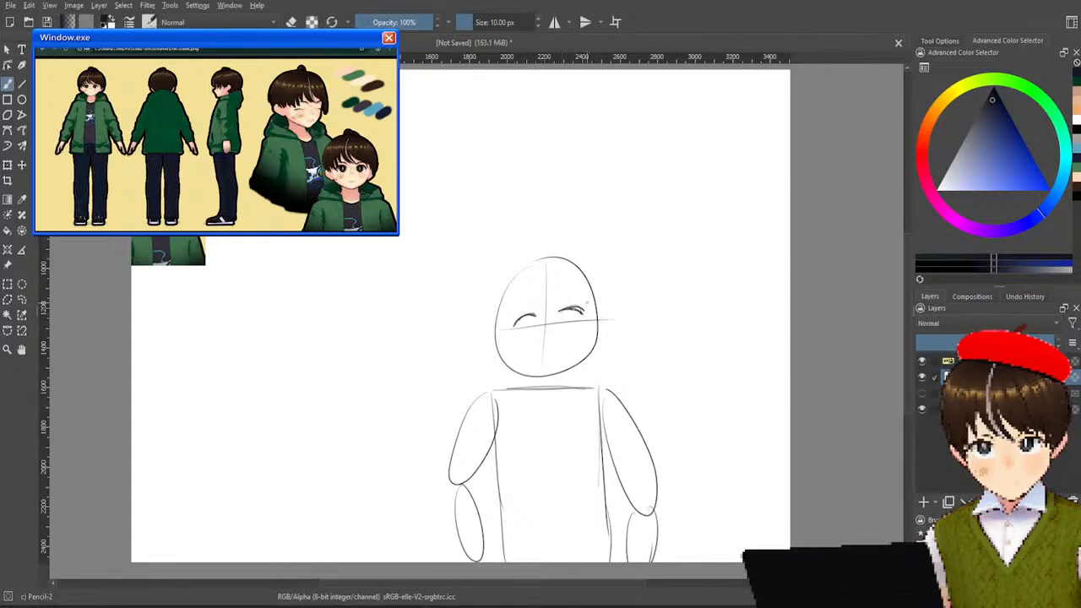
key(ctrl+z)
key(ctrl+z)
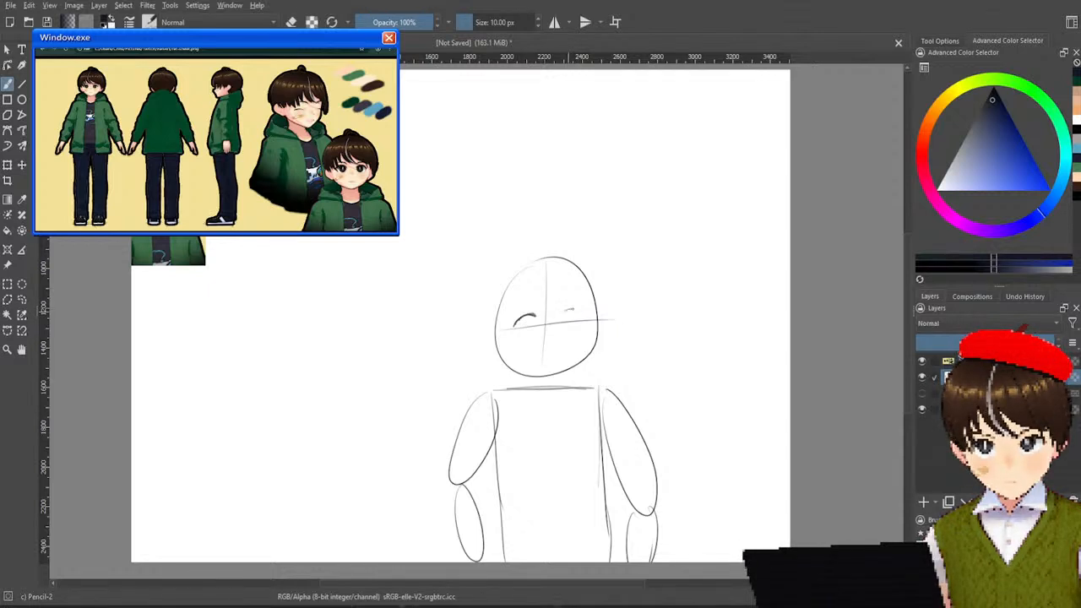
key(ctrl+z)
key(ctrl+z)
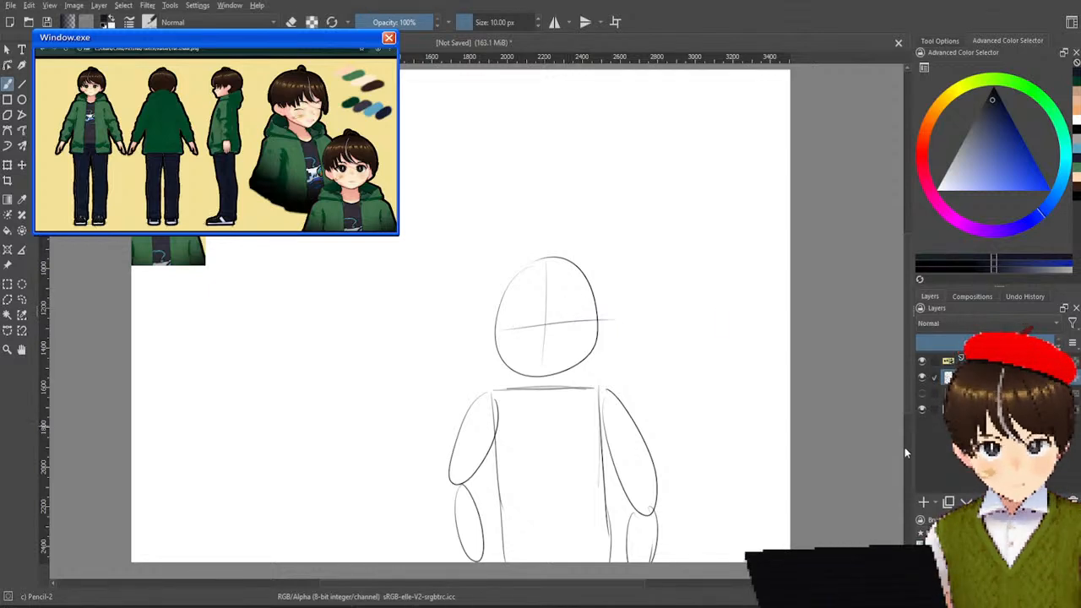
Add a new layer for the face and sketch curved upper eyelids along the eye guideline, undoing the first pair of eyes.
click(924, 502)
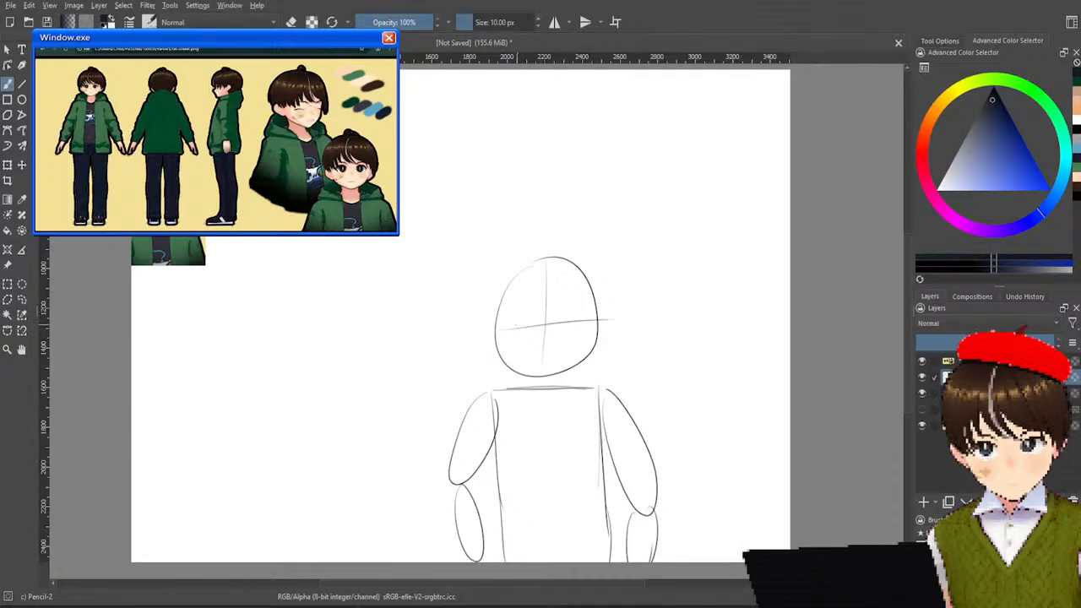
drag(515, 326, 580, 319)
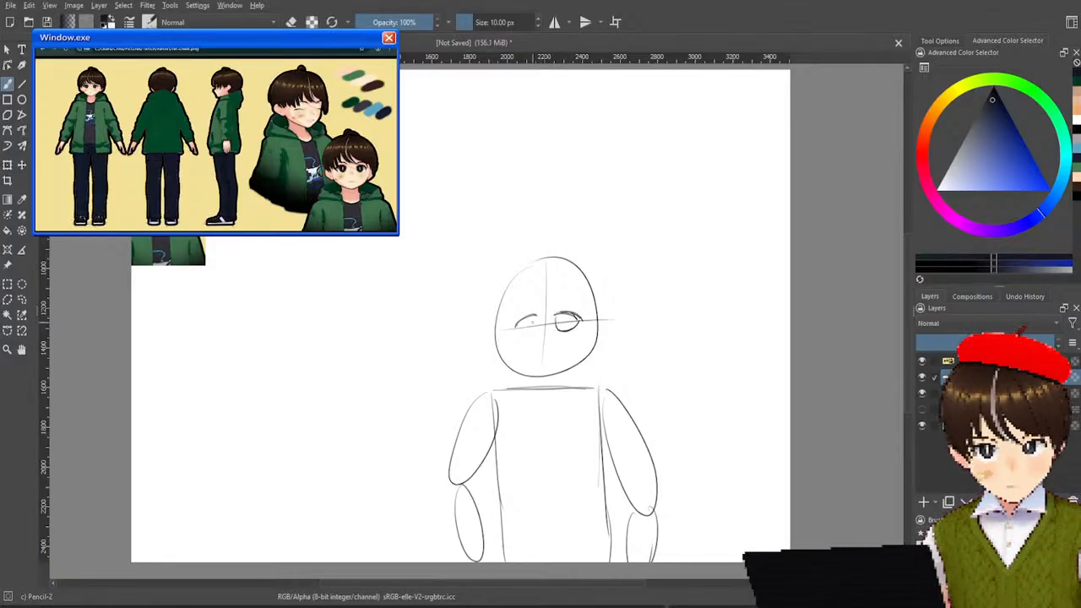
drag(517, 323, 532, 332)
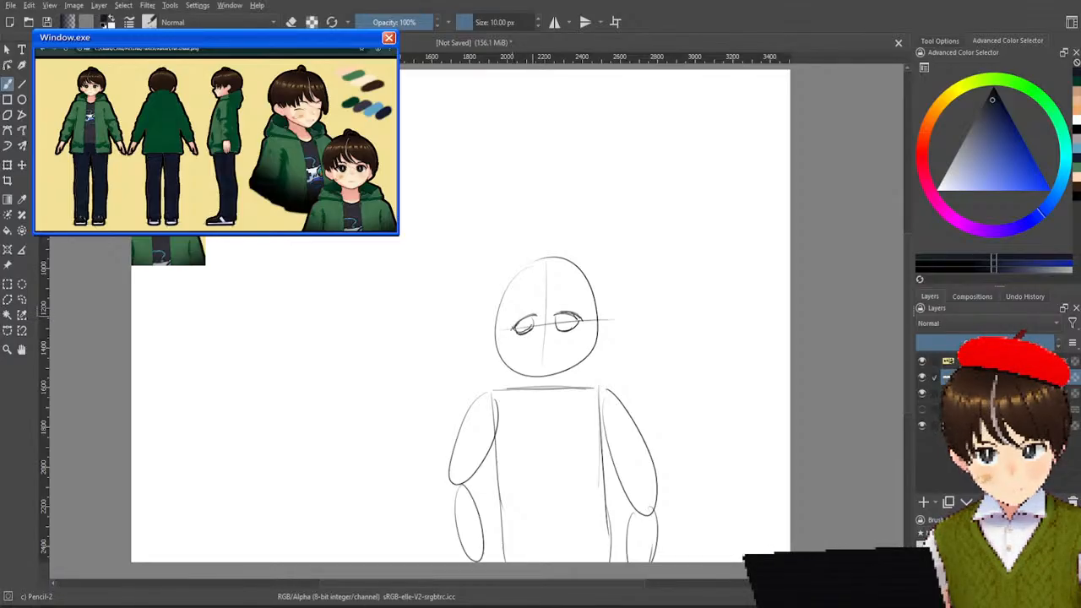
key(ctrl+z)
key(ctrl+z)
key(ctrl+z)
key(ctrl+z)
key(ctrl+z)
key(ctrl+z)
key(ctrl+z)
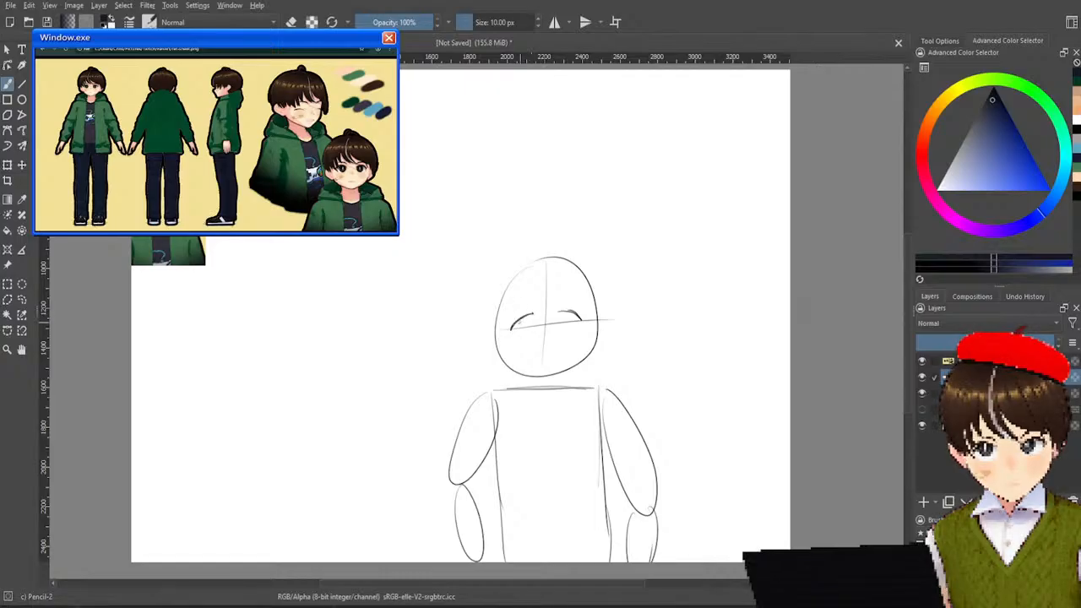
Complete both eyes, add eyebrows, a nose and a short flat mouth, and toggle the face layer's visibility to check it.
drag(533, 315, 532, 330)
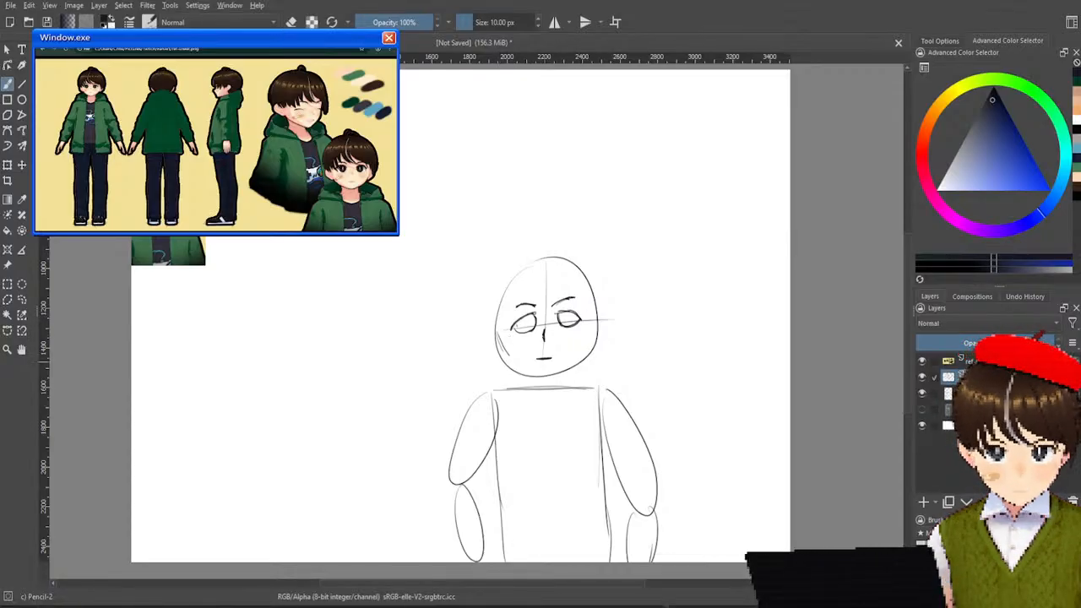
click(922, 378)
click(921, 378)
click(923, 378)
click(922, 377)
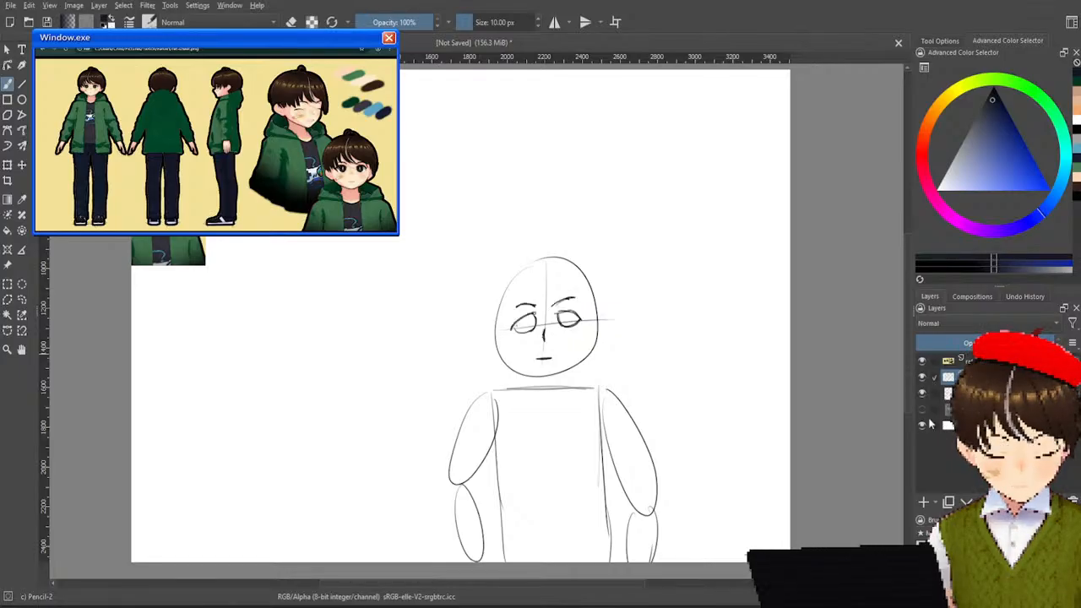
Add a new layer and outline the pointed chin, jawline and both ears over the head oval, undoing the first jaw strokes.
click(923, 502)
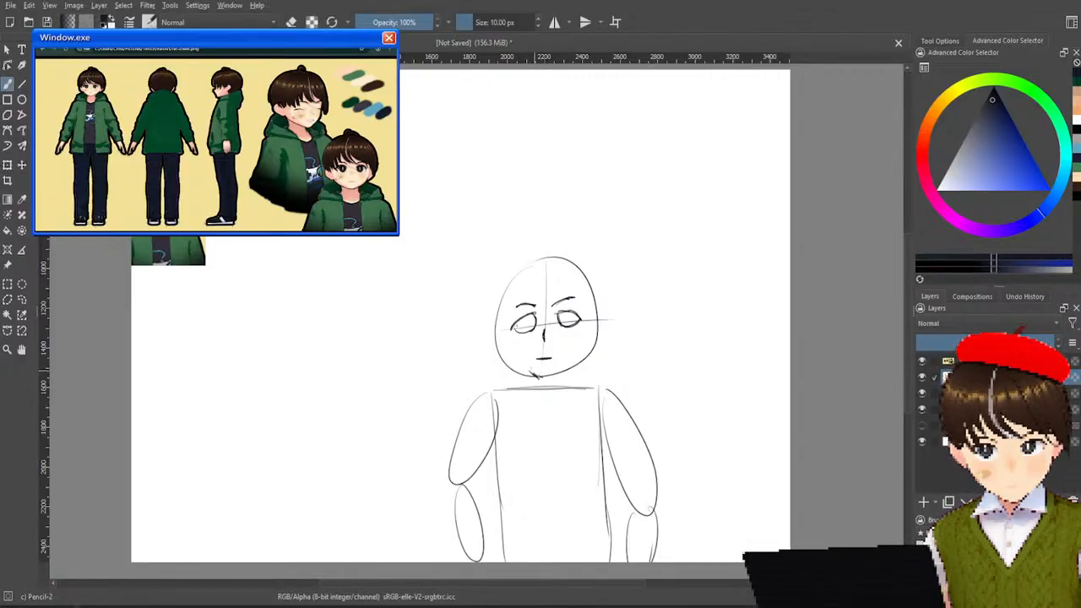
drag(534, 372, 552, 376)
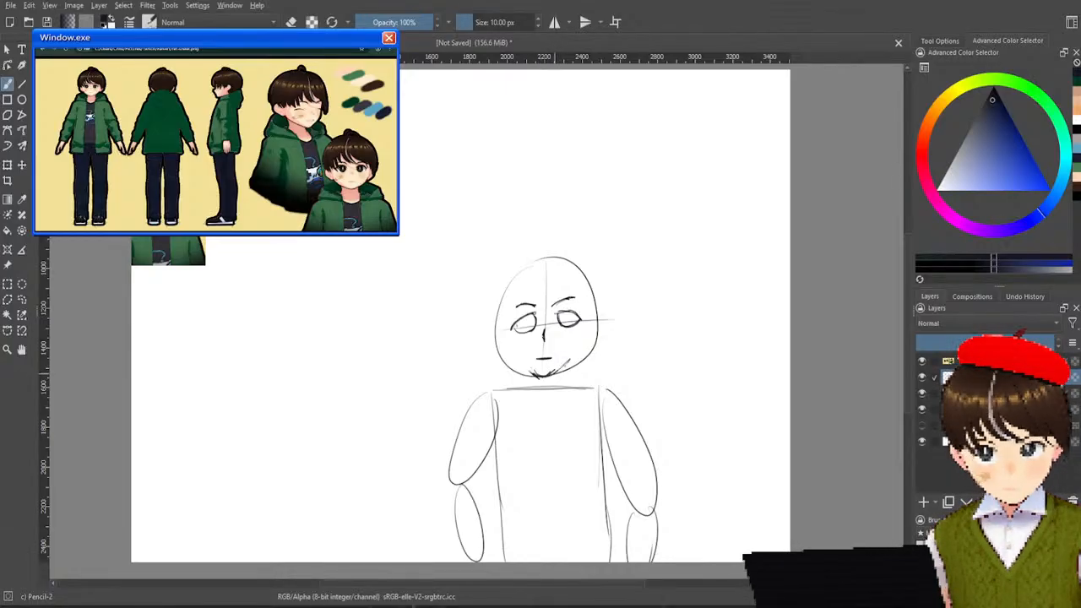
drag(583, 339, 571, 362)
drag(588, 342, 580, 357)
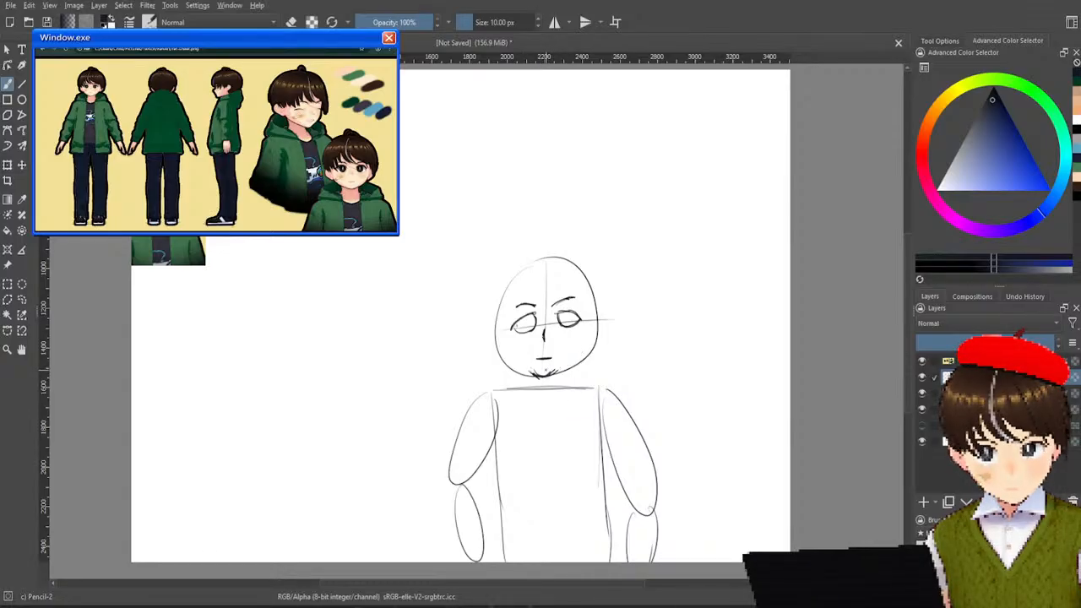
key(ctrl+z)
key(ctrl+z)
key(ctrl+z)
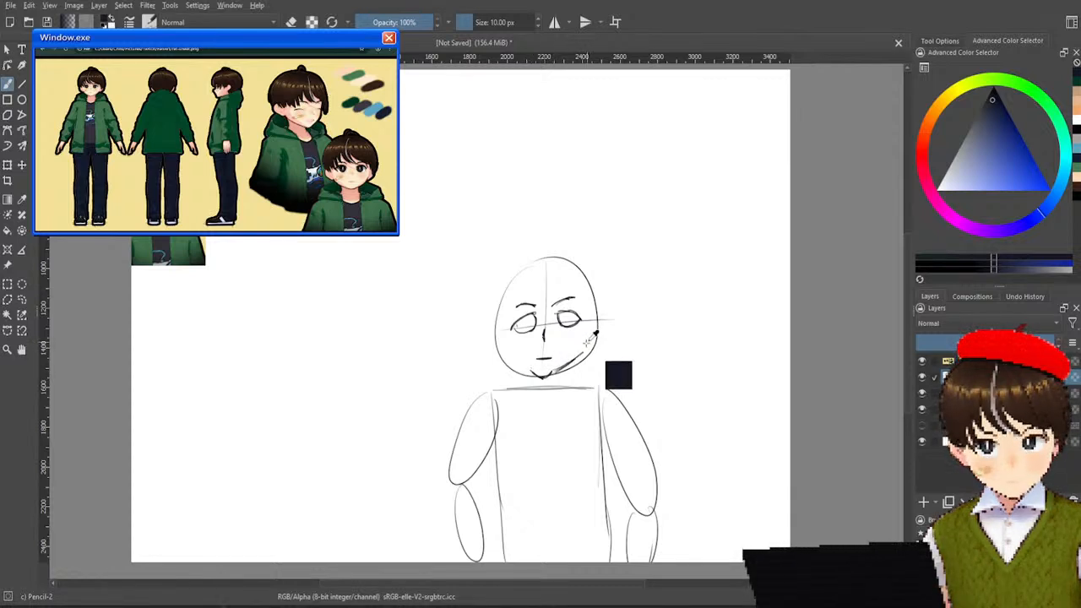
key(ctrl+z)
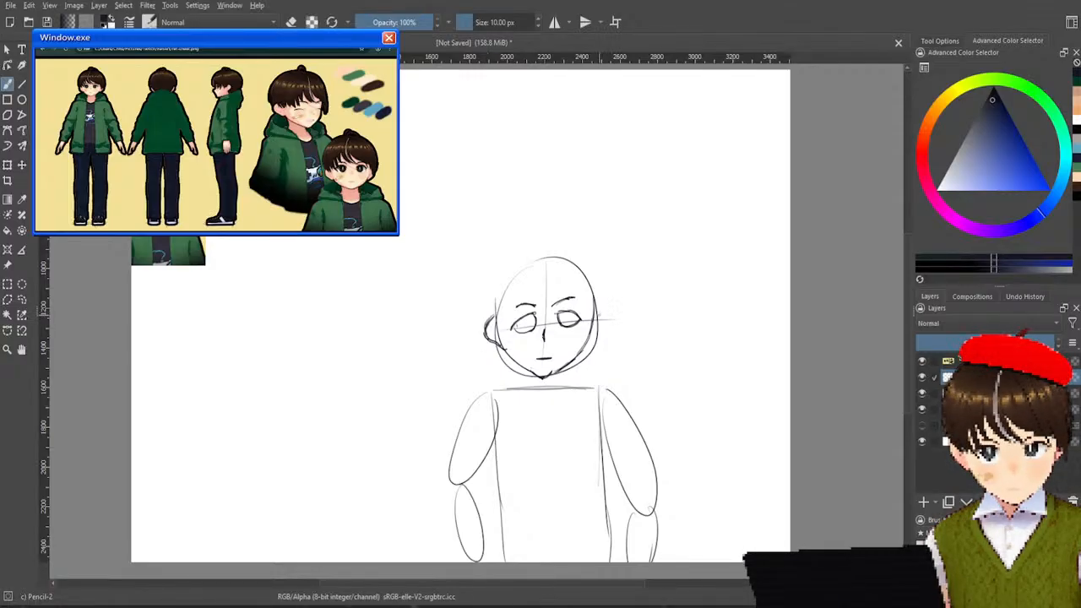
drag(600, 312, 598, 331)
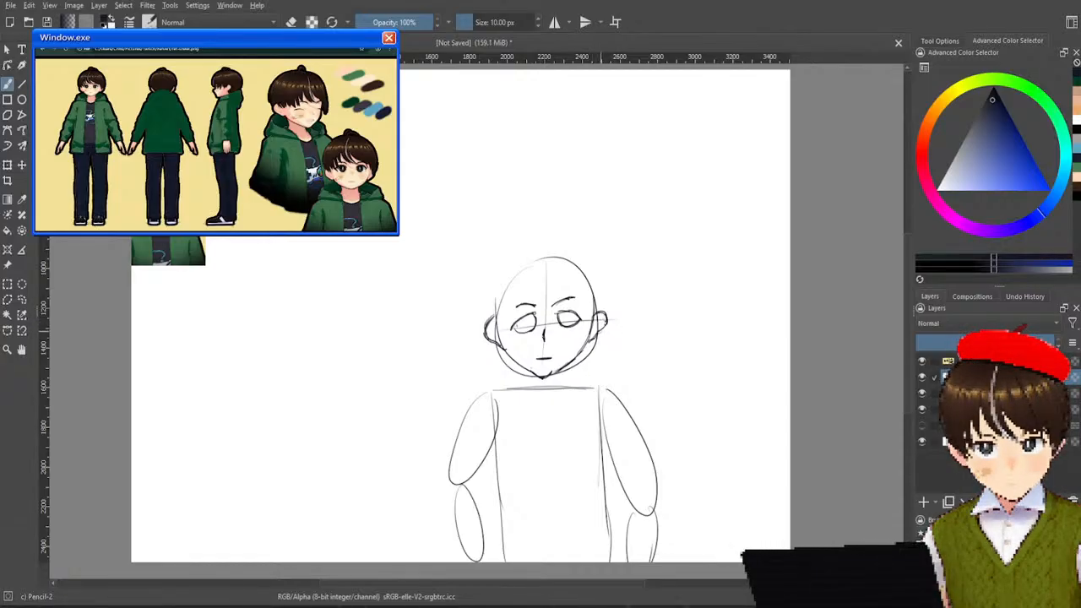
Hide the facial-feature and body-sketch layers, and undo a trial hair strand beside the ear on the jawline layer.
click(926, 393)
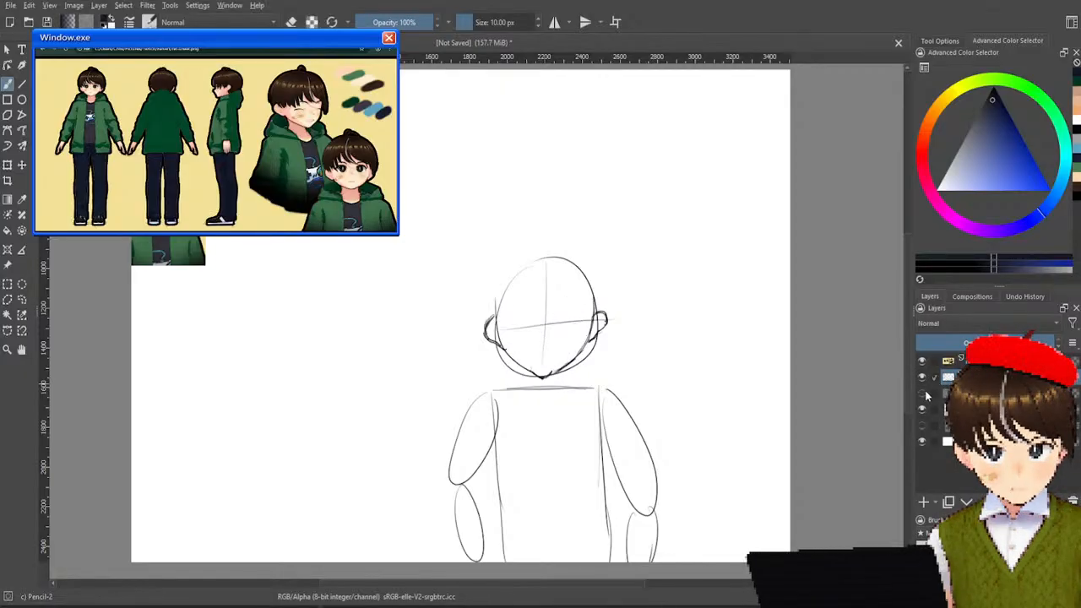
click(924, 410)
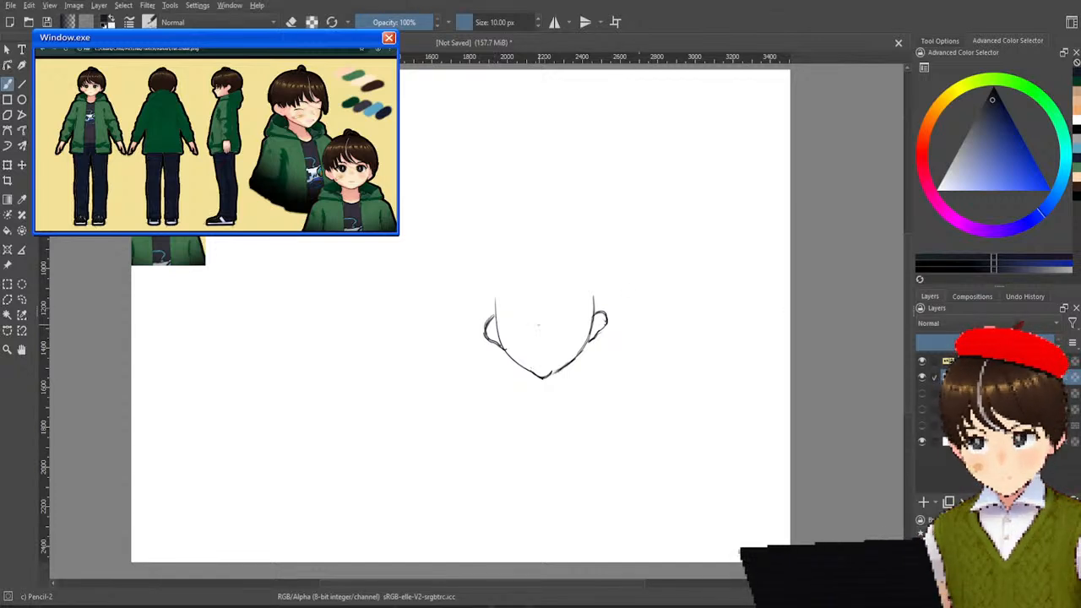
drag(491, 279, 493, 331)
key(ctrl+z)
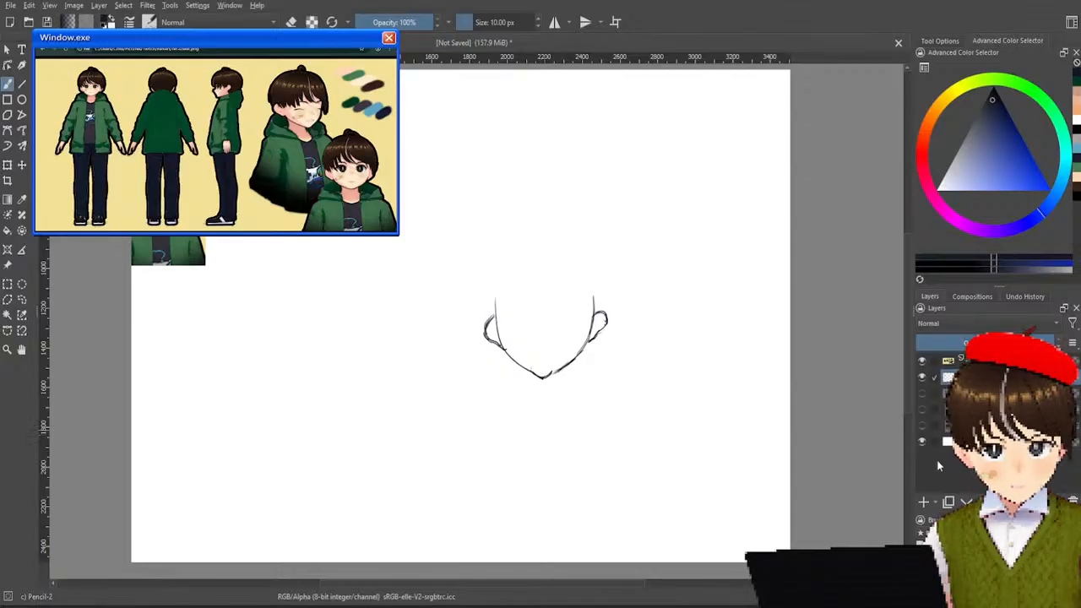
Add a new layer for the hair and sketch curved bang strands from the left ear across the forehead, undoing a misplaced strand.
click(924, 502)
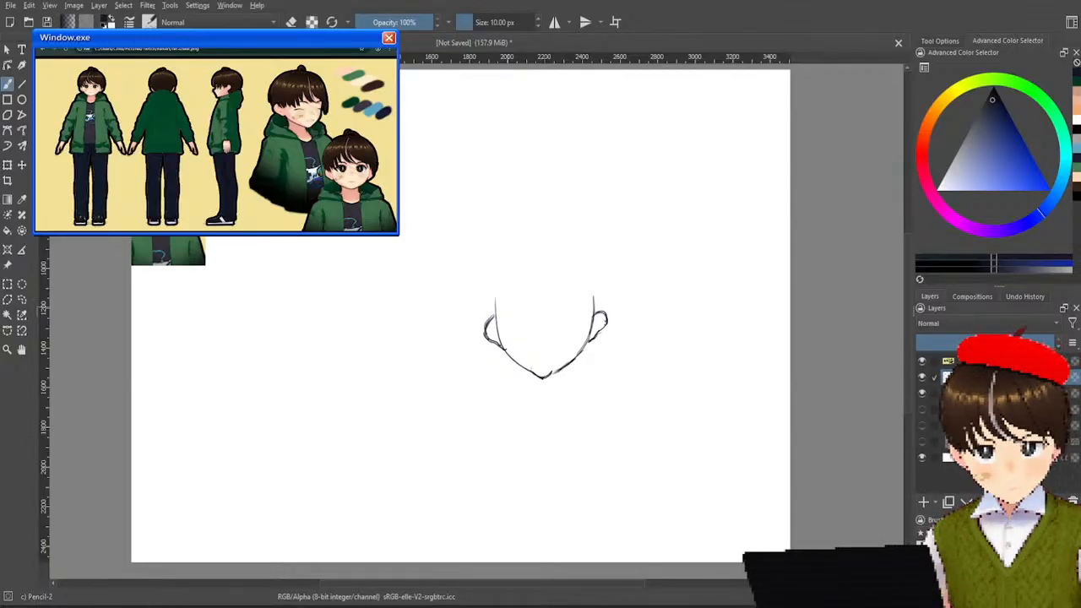
drag(484, 288, 502, 337)
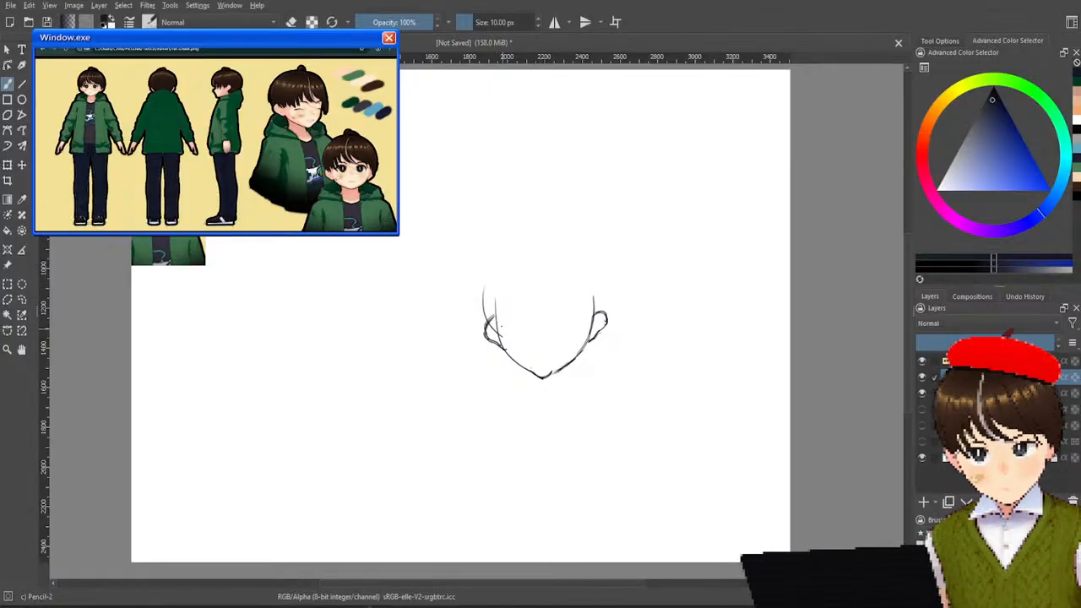
drag(499, 292, 516, 337)
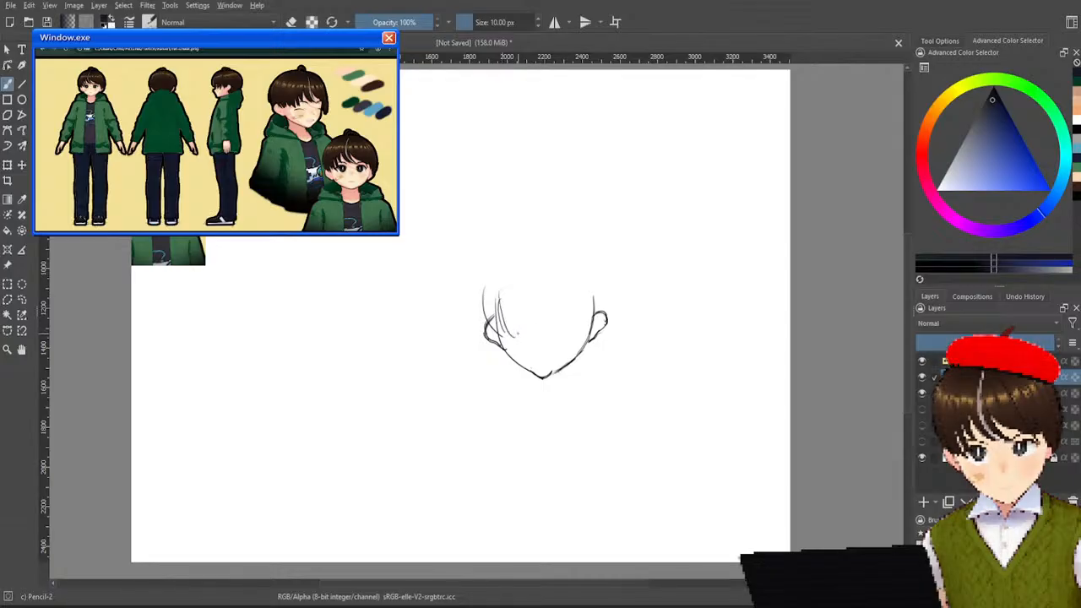
drag(506, 285, 527, 322)
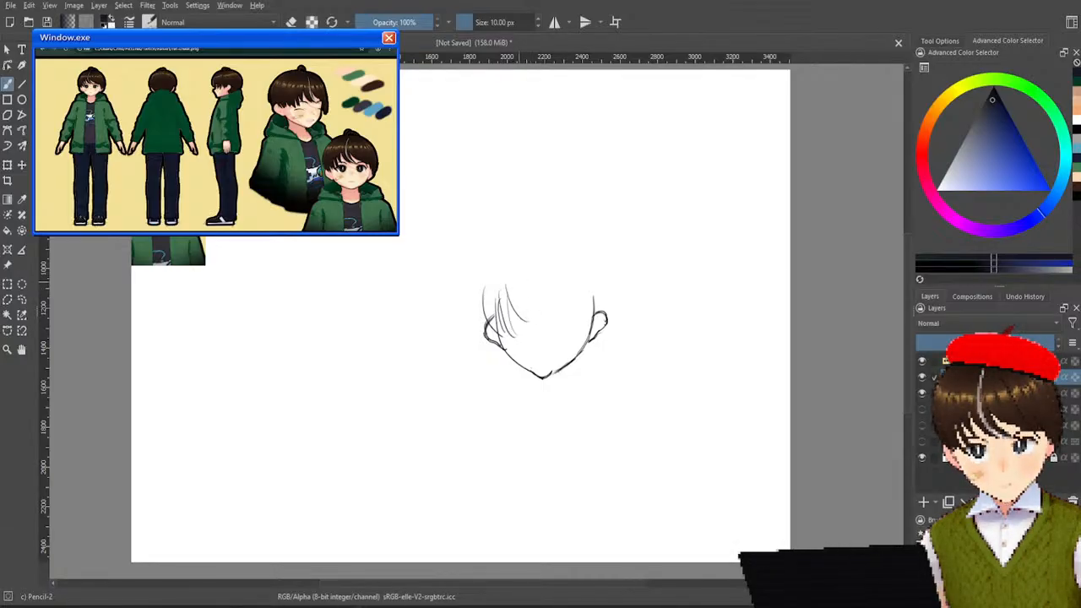
drag(517, 283, 532, 322)
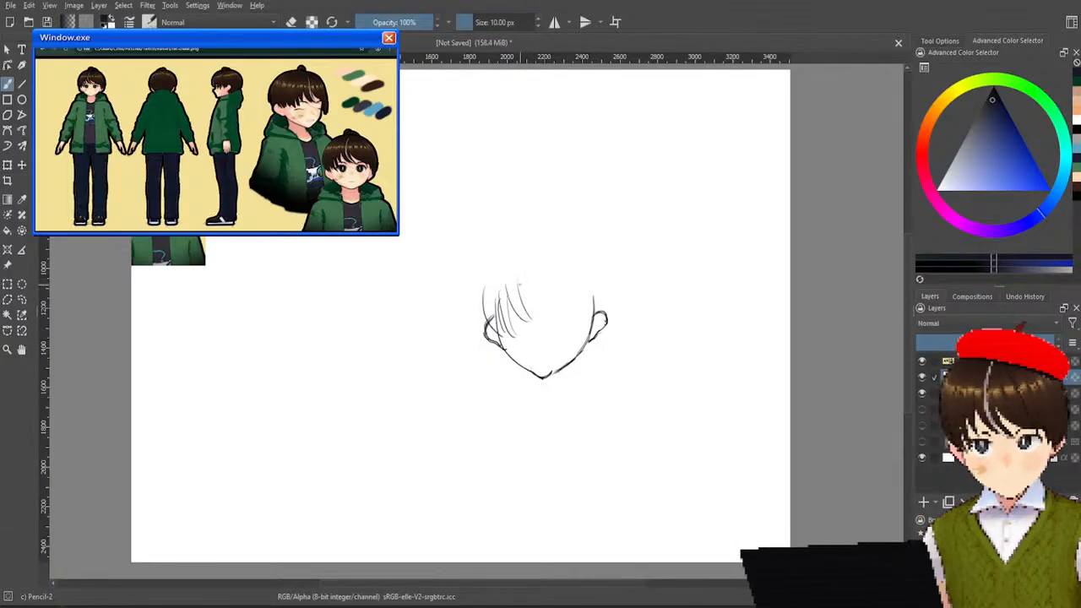
key(ctrl+z)
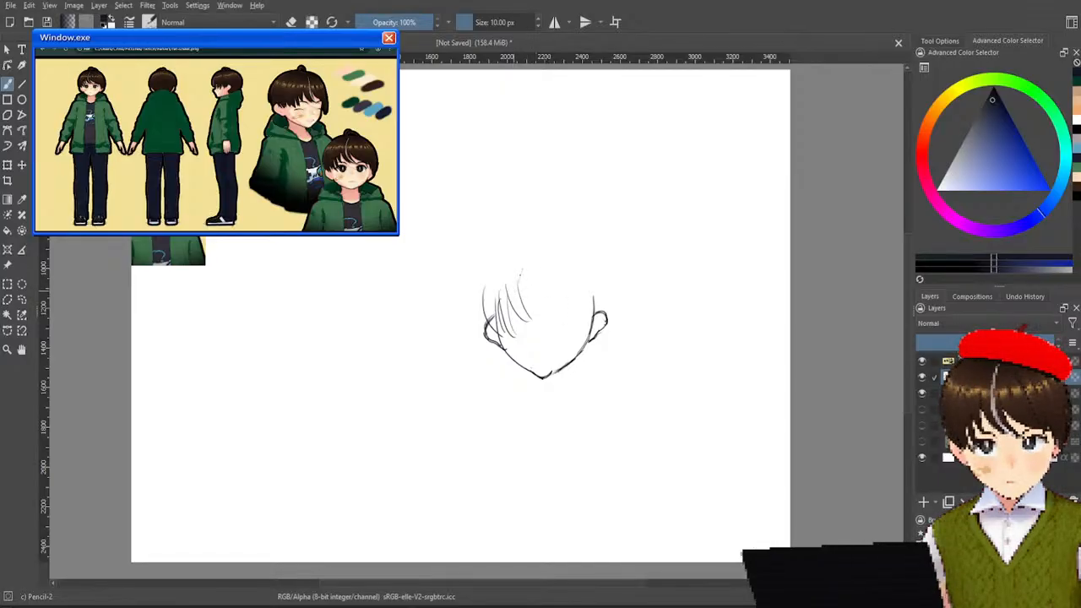
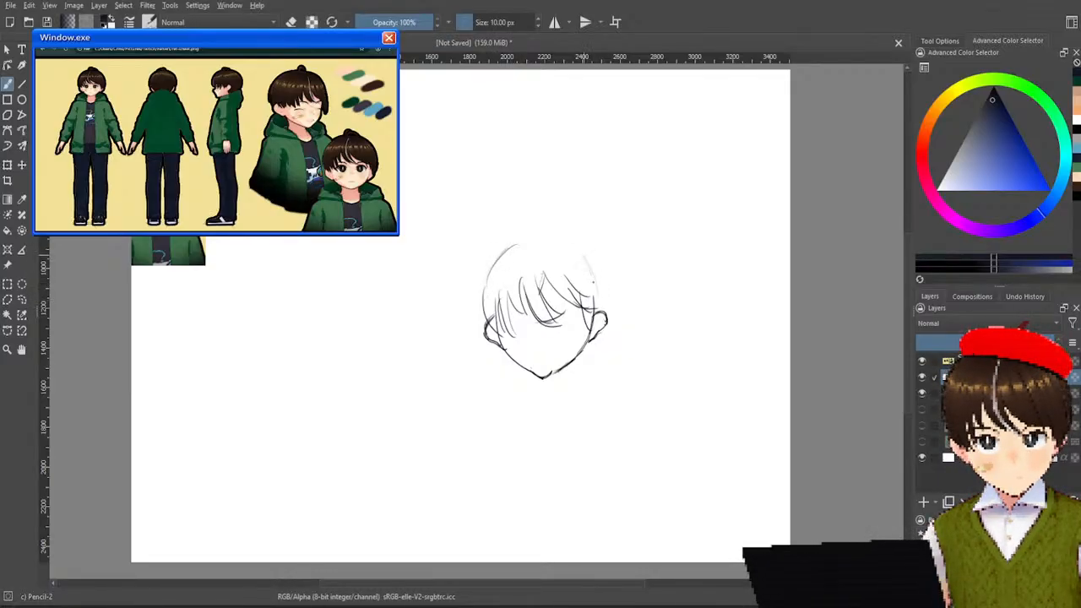
Sketch the hair's outline over the crown of the head and add a small curled tuft on top.
mouse_move(511, 246)
mouse_down()
mouse_move(568, 244)
mouse_move(597, 283)
mouse_up()
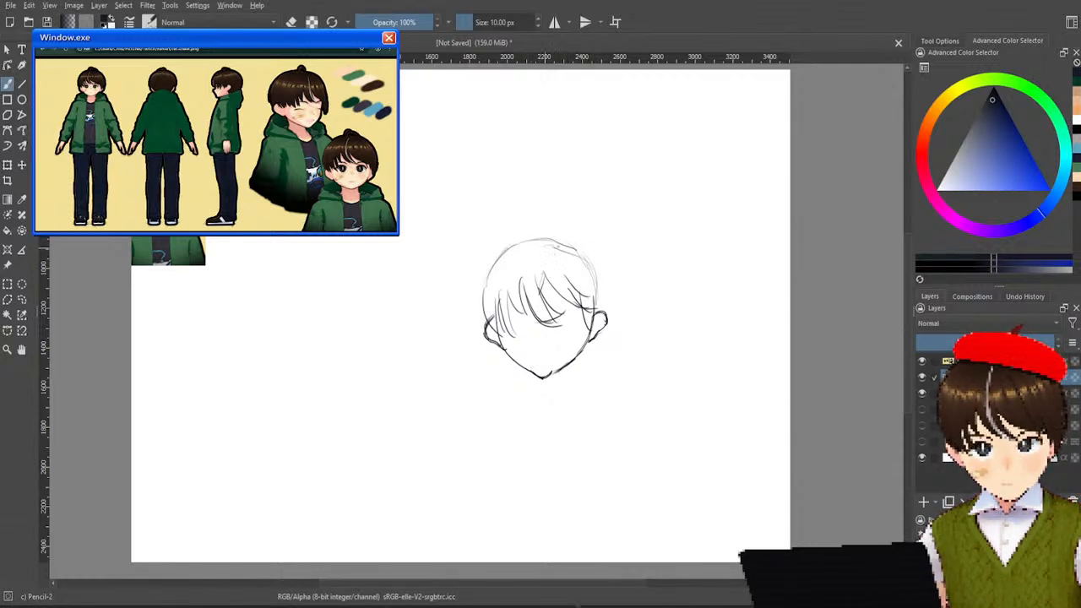
drag(495, 261, 557, 241)
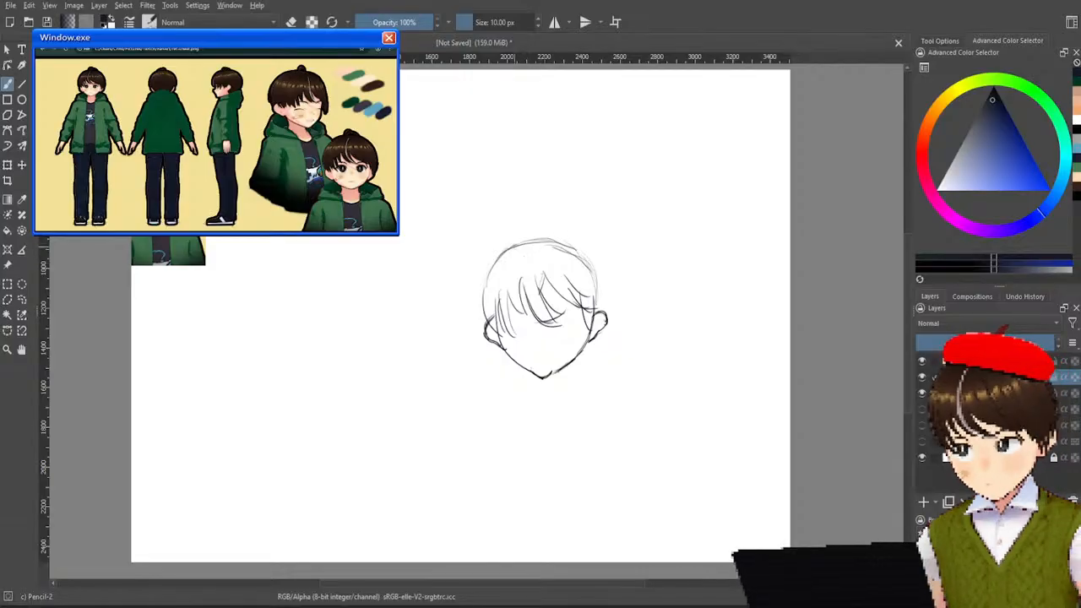
mouse_move(525, 245)
mouse_down()
mouse_move(557, 227)
mouse_move(539, 240)
mouse_up()
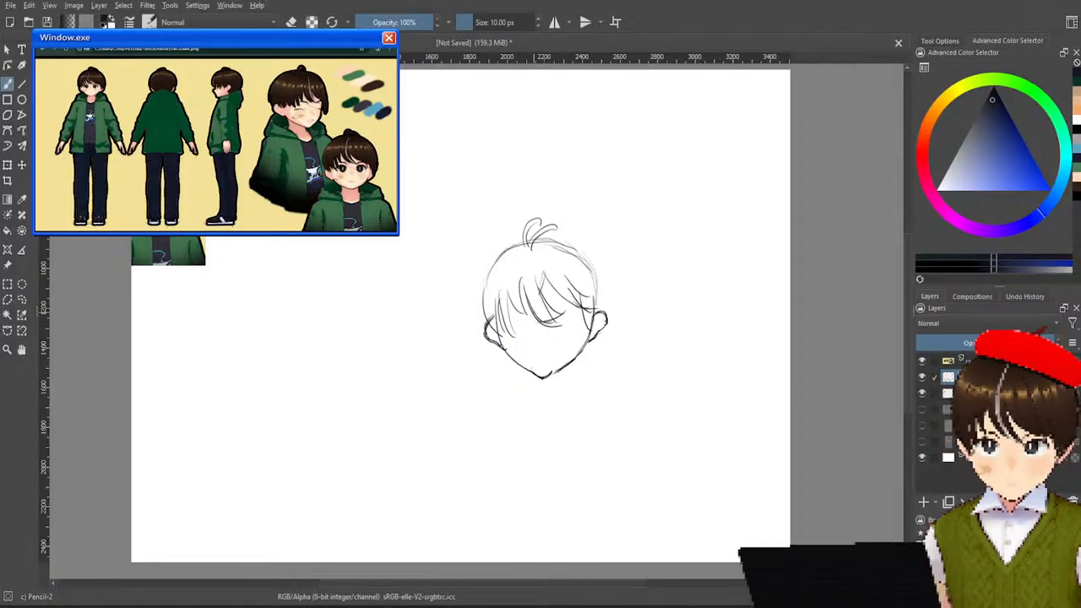
Toggle the hair and jawline layers to check them and turn the facial-feature layer back on.
click(924, 378)
click(923, 378)
click(924, 394)
click(924, 394)
click(923, 408)
click(923, 409)
click(924, 409)
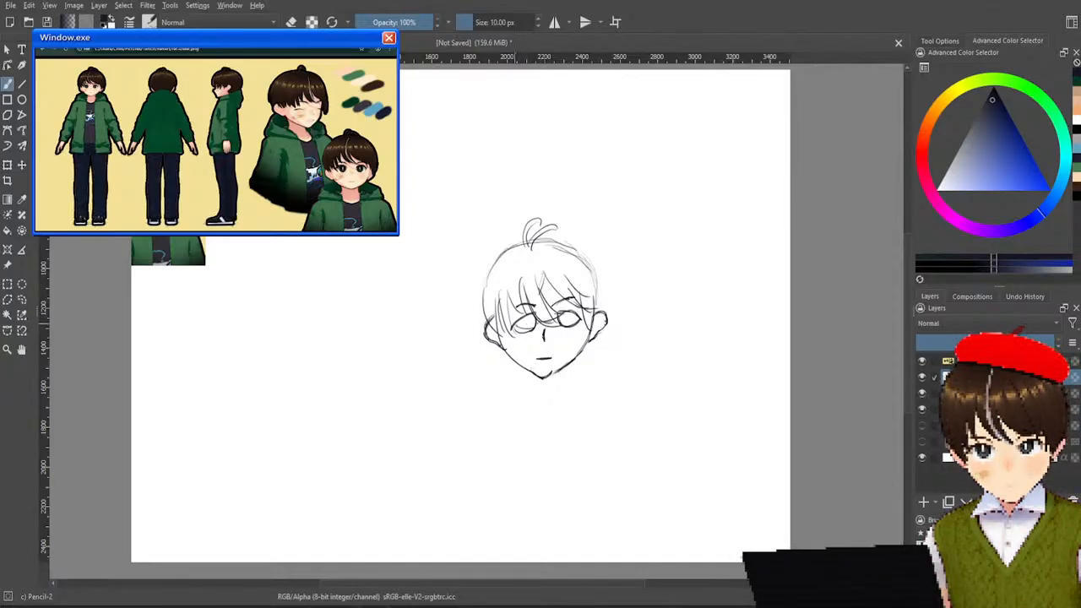
mouse_move(549, 313)
mouse_down()
mouse_move(579, 353)
mouse_move(554, 357)
mouse_move(532, 323)
mouse_up()
key(ctrl+z)
key(ctrl+z)
key(ctrl+z)
key(ctrl+z)
key(ctrl+z)
key(ctrl+z)
key(ctrl+z)
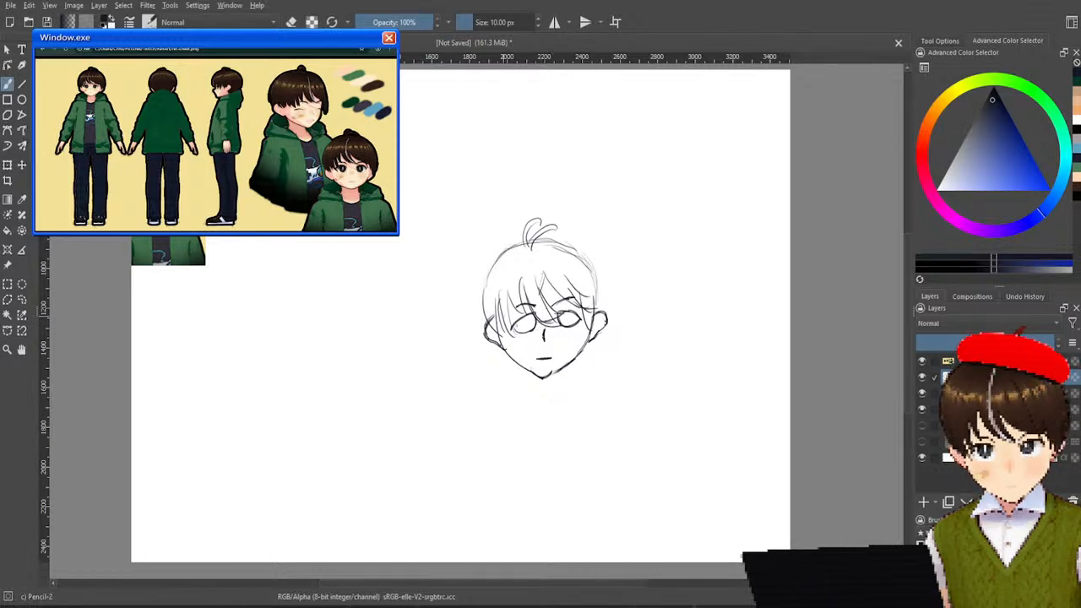
Erase the outer and lower part of the left eye on the facial-feature layer with the Eraser Soft brush.
key(e)
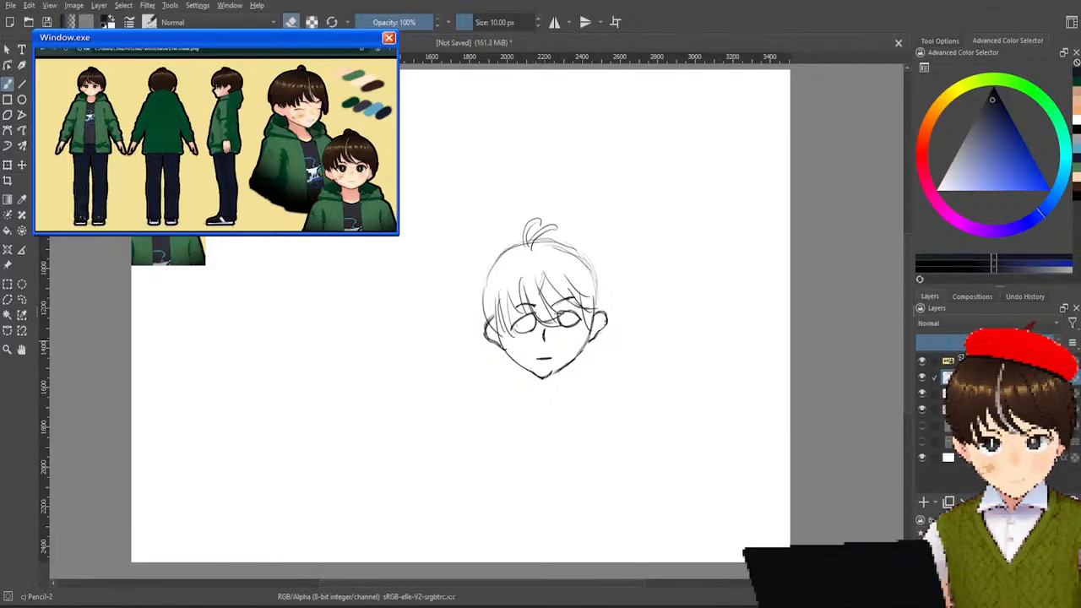
click(922, 377)
click(923, 378)
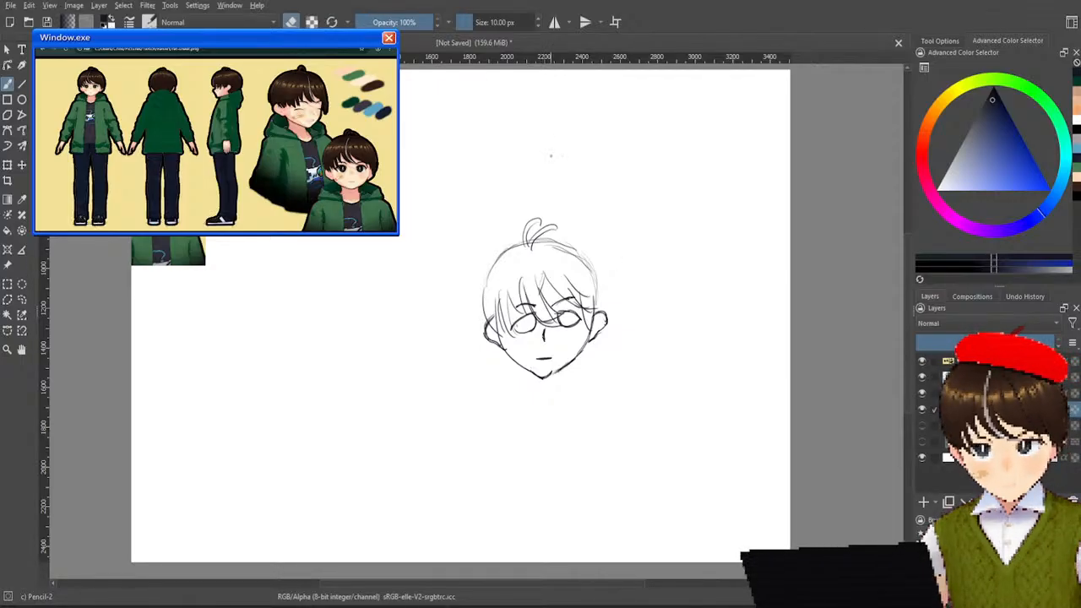
key(e)
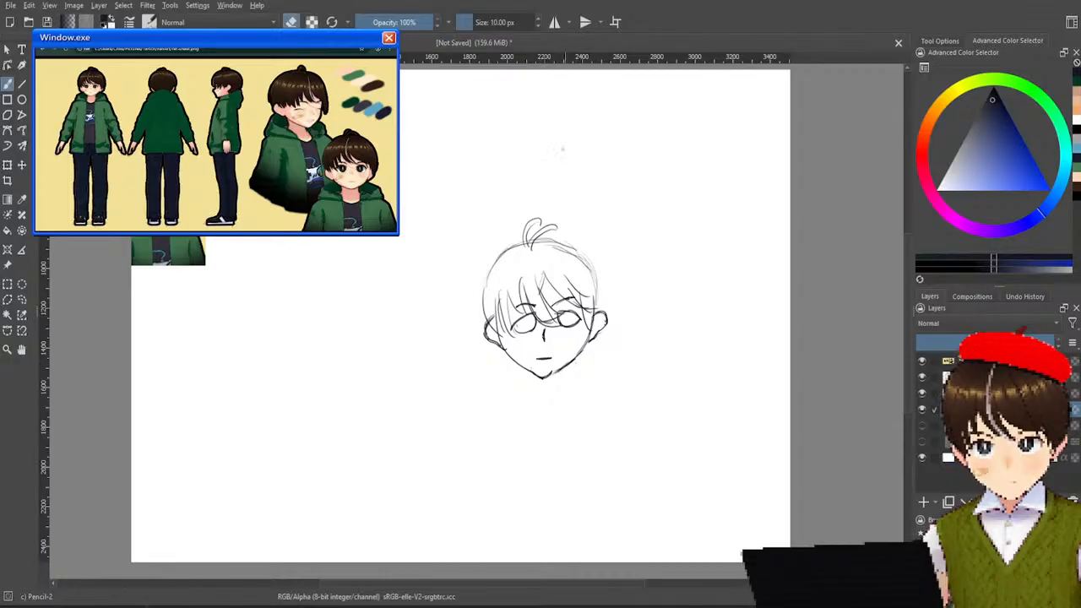
right_click(562, 286)
click(623, 228)
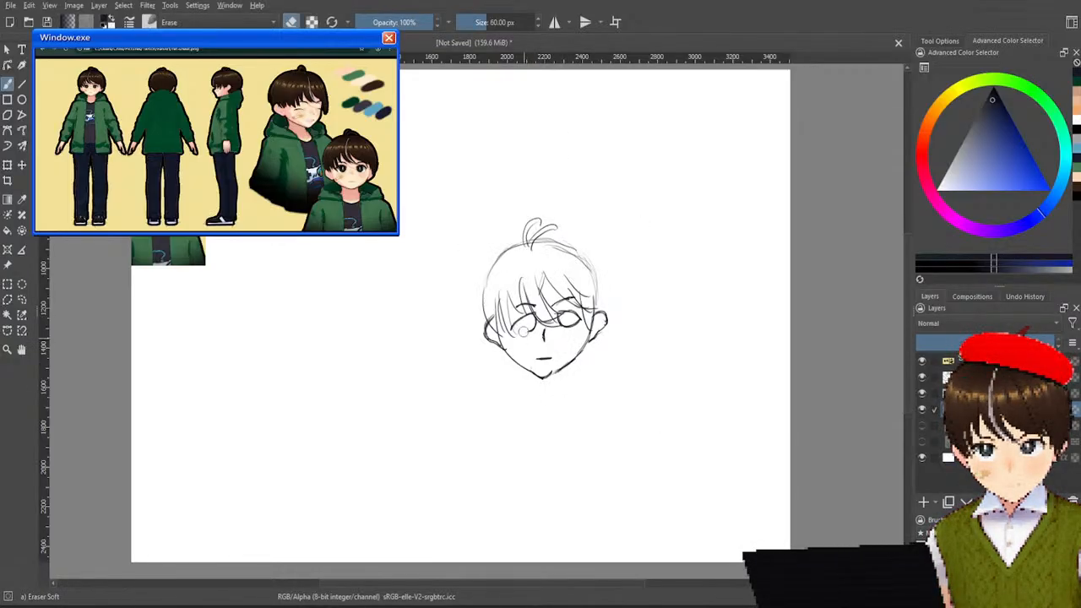
Hide the hair and jawline layers, show the body sketch, and redraw the left eye's outline with the Pencil-2 brush.
click(922, 376)
click(923, 393)
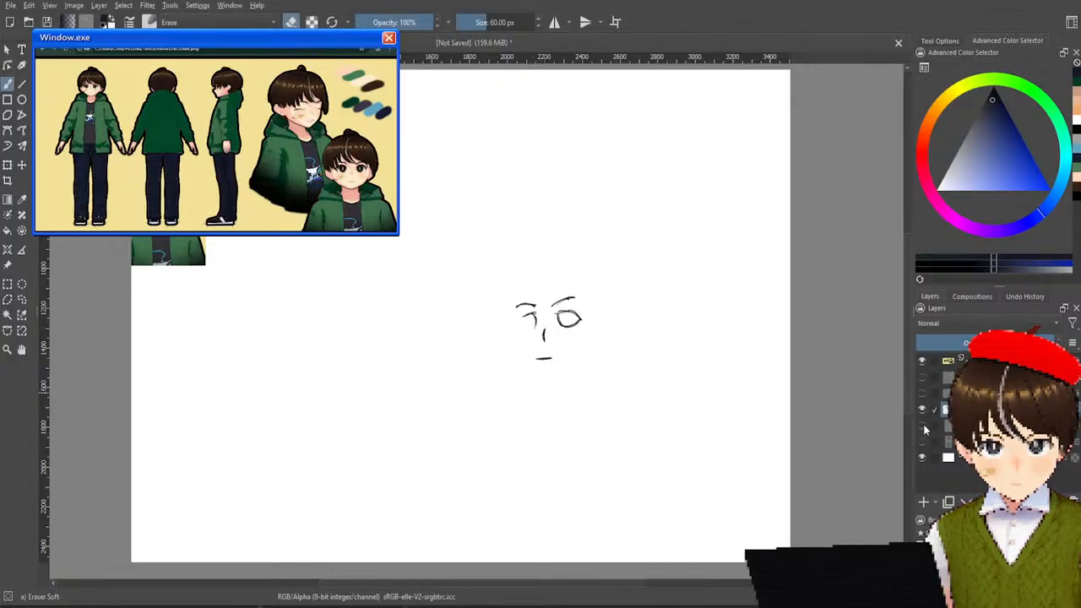
click(923, 427)
right_click(587, 199)
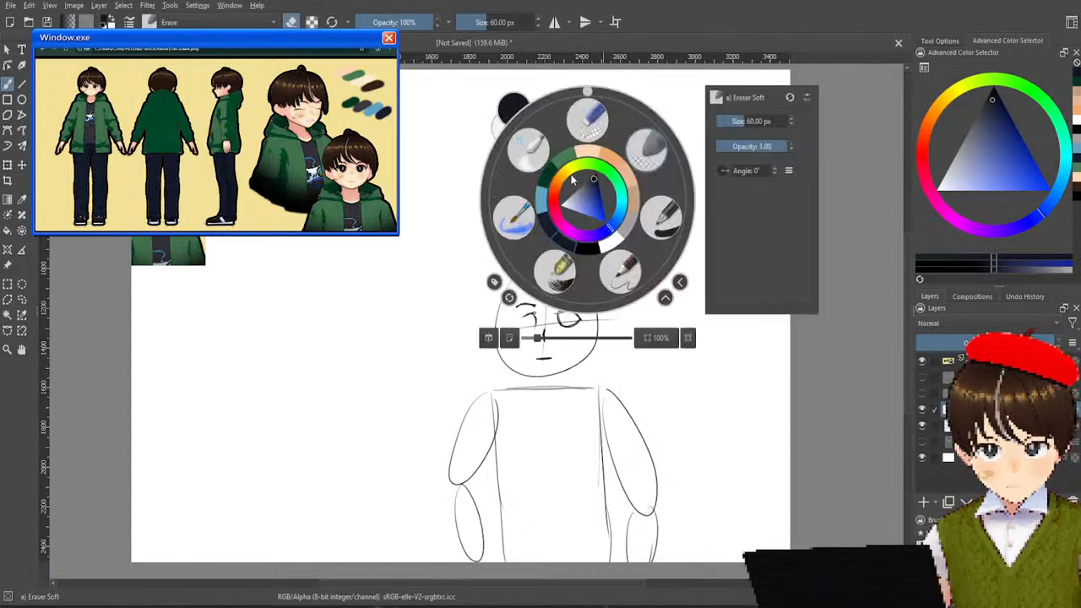
click(621, 278)
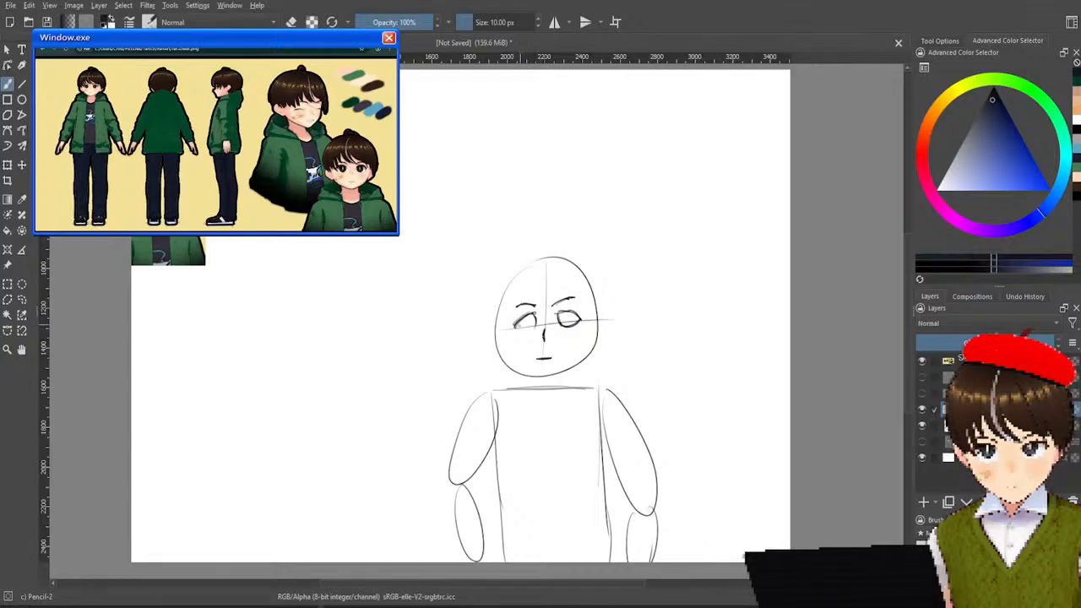
drag(518, 328, 535, 324)
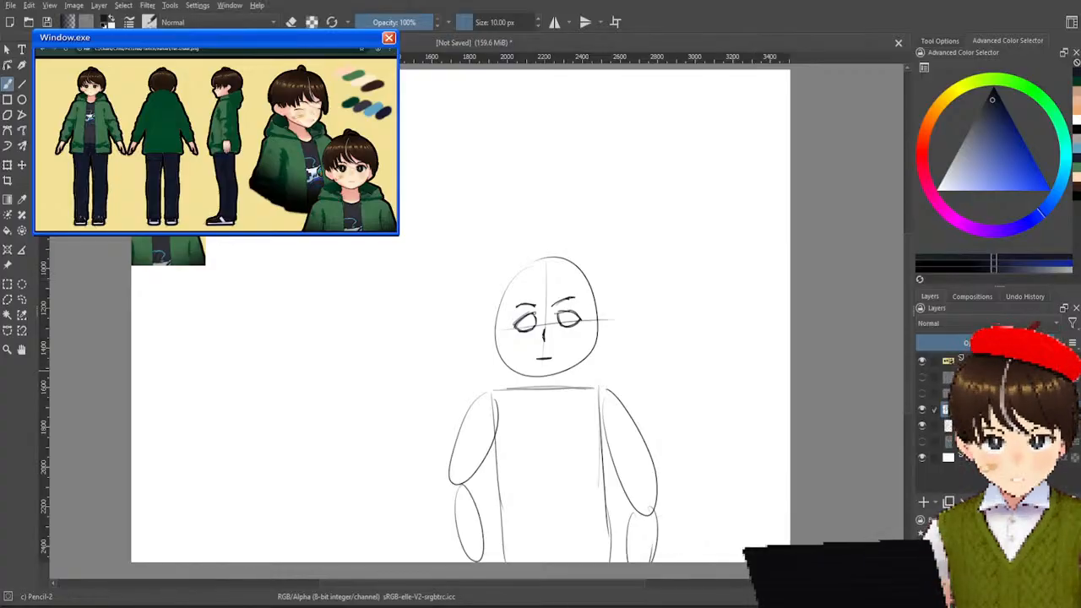
Show the hair and jawline layers again and hide the body-sketch layer.
click(923, 376)
click(922, 393)
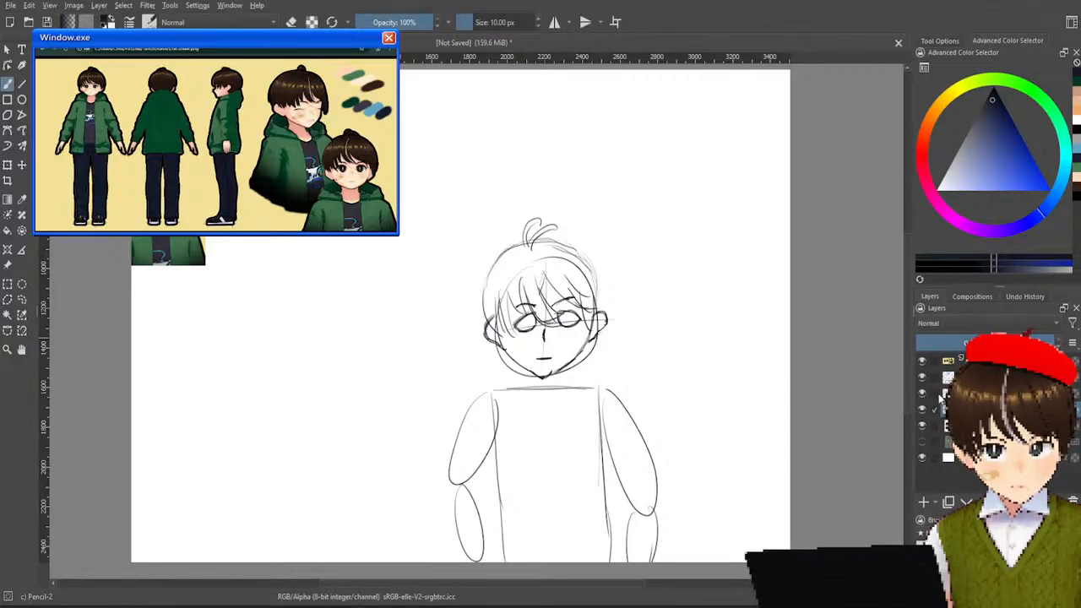
click(923, 426)
click(923, 429)
click(923, 429)
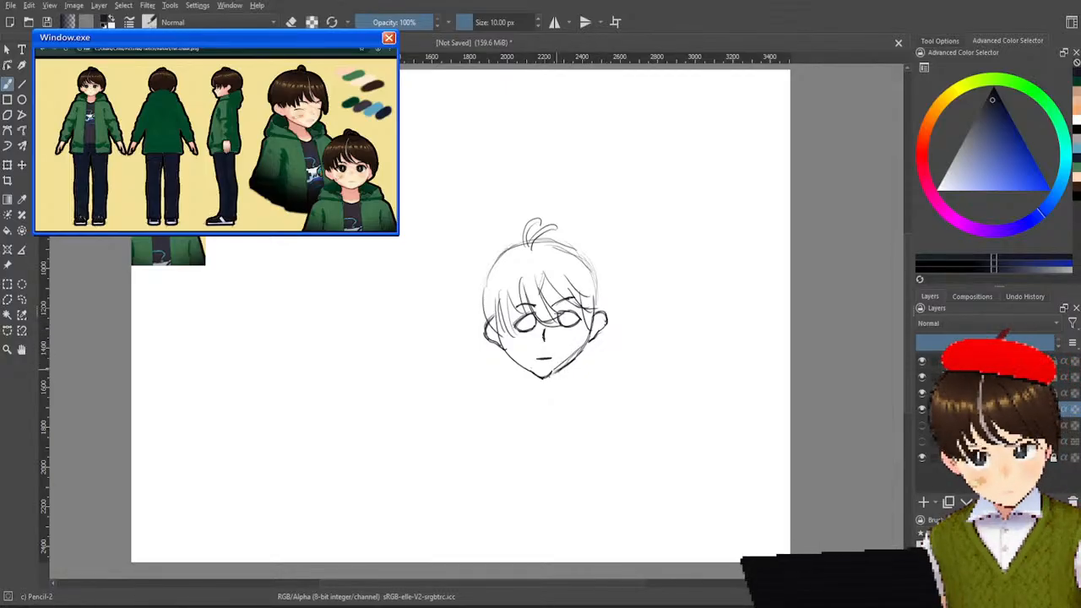
Toggle the facial-feature layer's visibility several times to compare the head with and without the face.
click(923, 411)
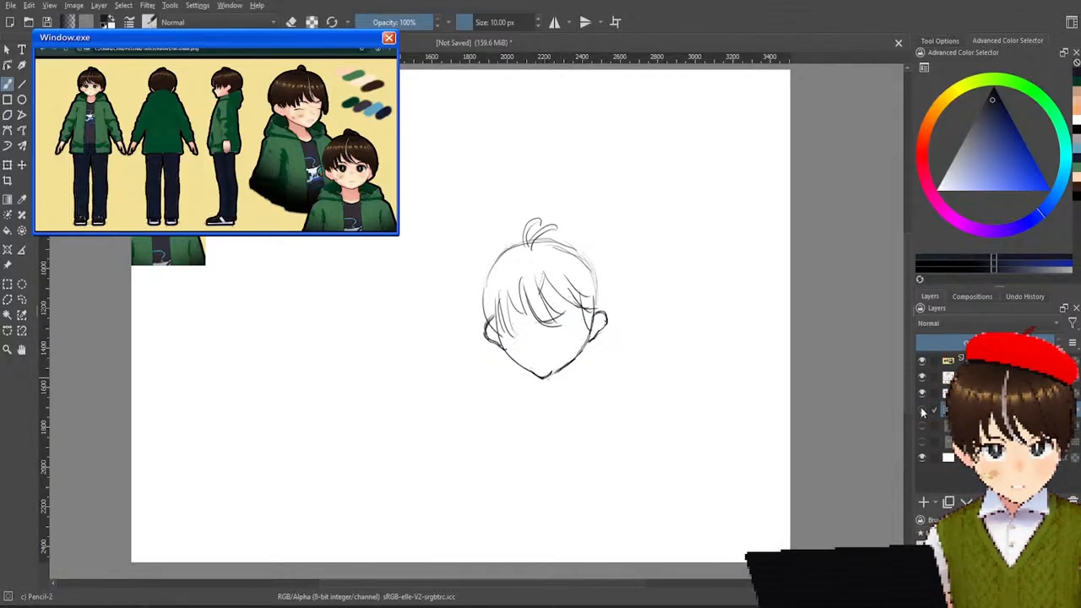
click(924, 410)
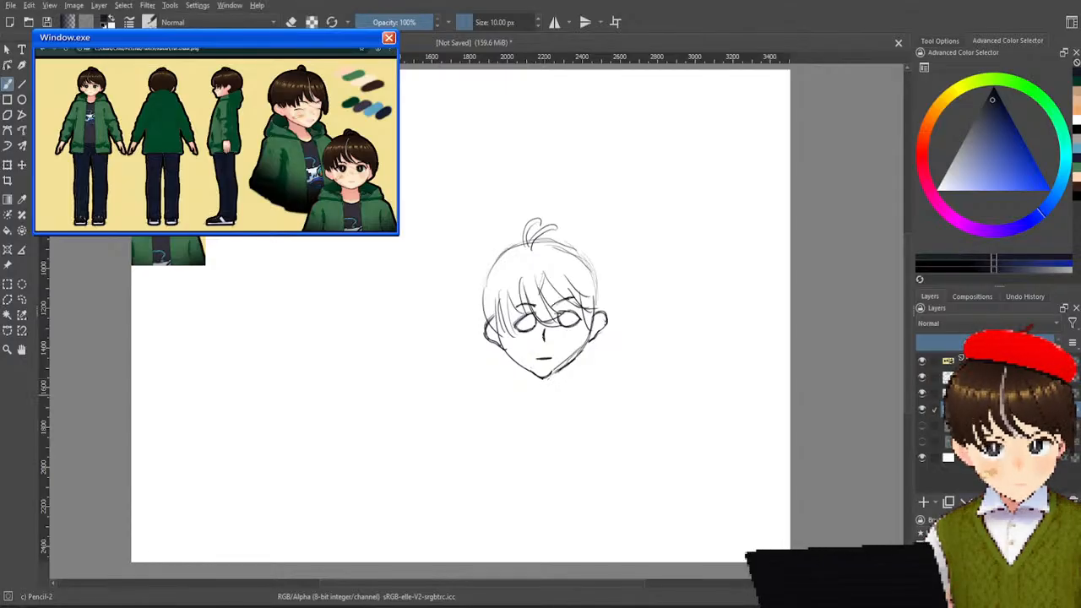
click(924, 411)
click(924, 410)
click(924, 411)
click(924, 410)
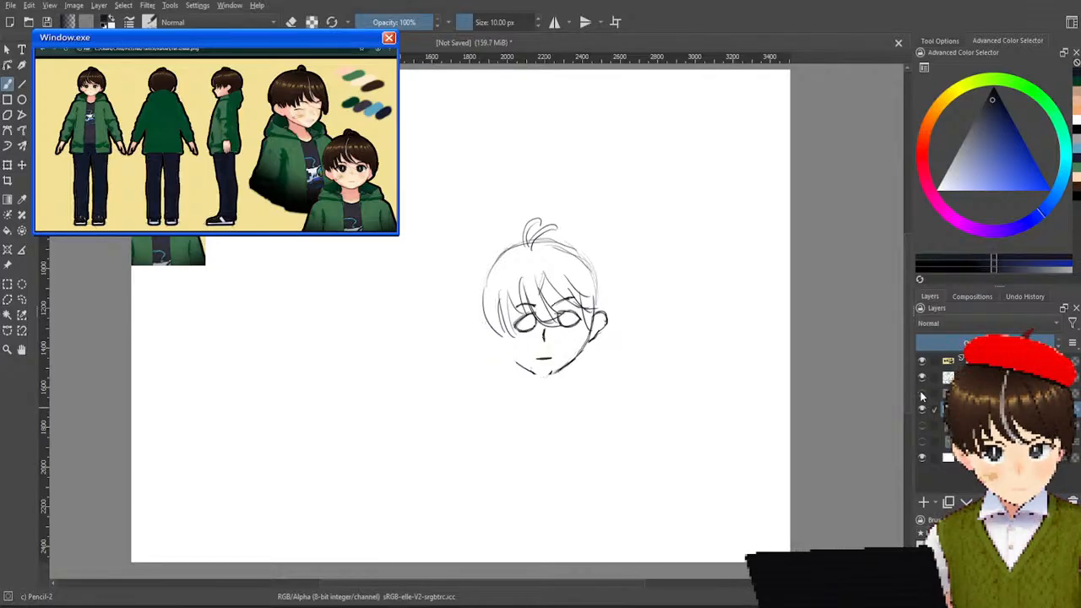
Isolate the jawline layer, erase the right side of the jaw with Eraser Soft, and redraw it as a straighter pencil line to the chin.
click(923, 379)
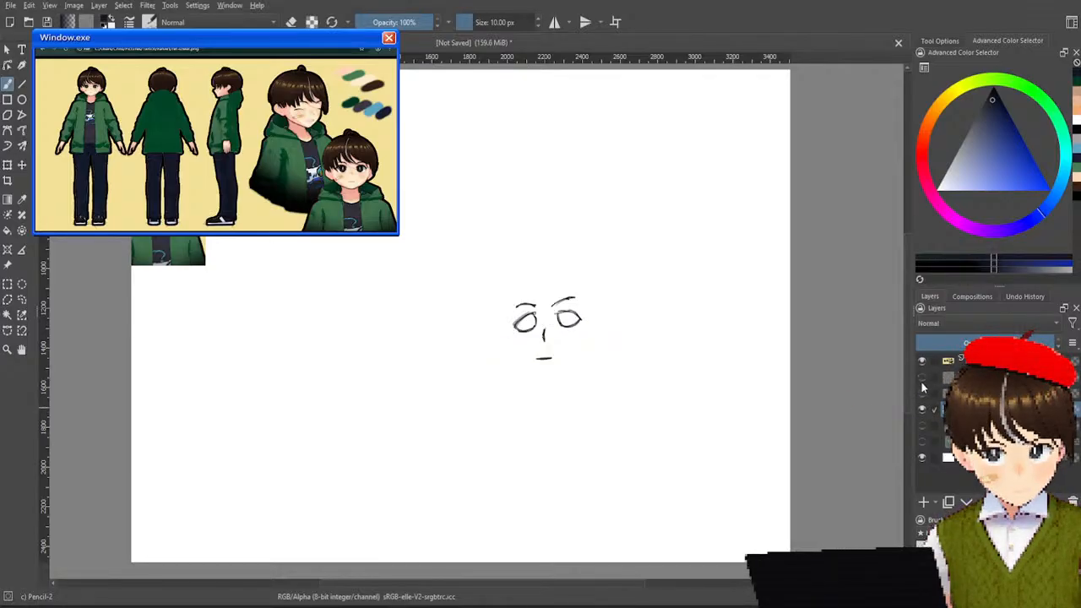
click(923, 380)
click(922, 411)
click(923, 379)
click(923, 394)
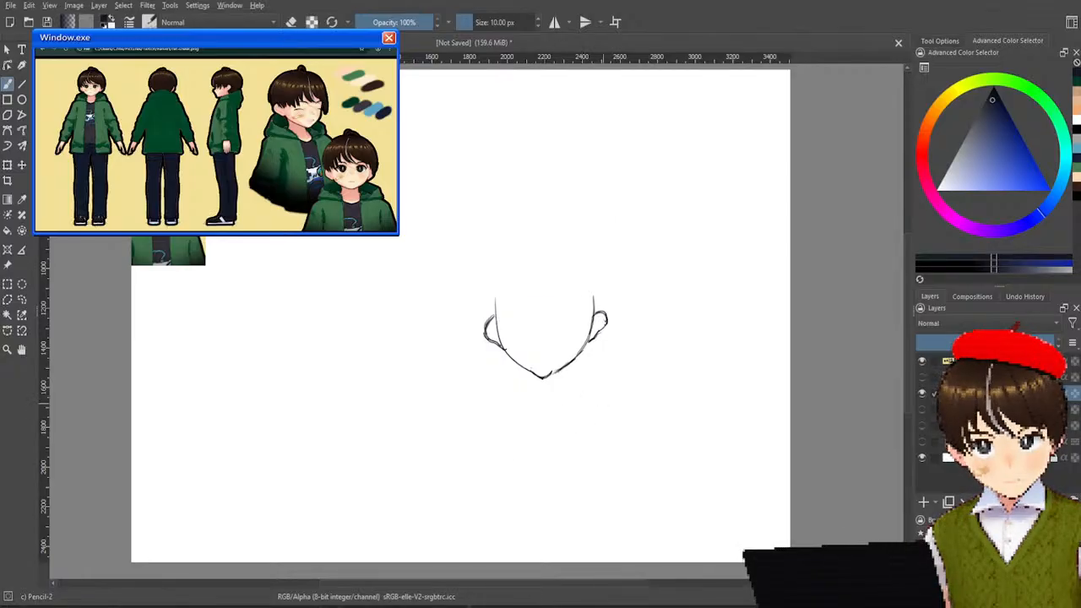
right_click(600, 400)
click(661, 335)
mouse_move(573, 365)
mouse_down()
mouse_move(578, 351)
mouse_move(556, 375)
mouse_up()
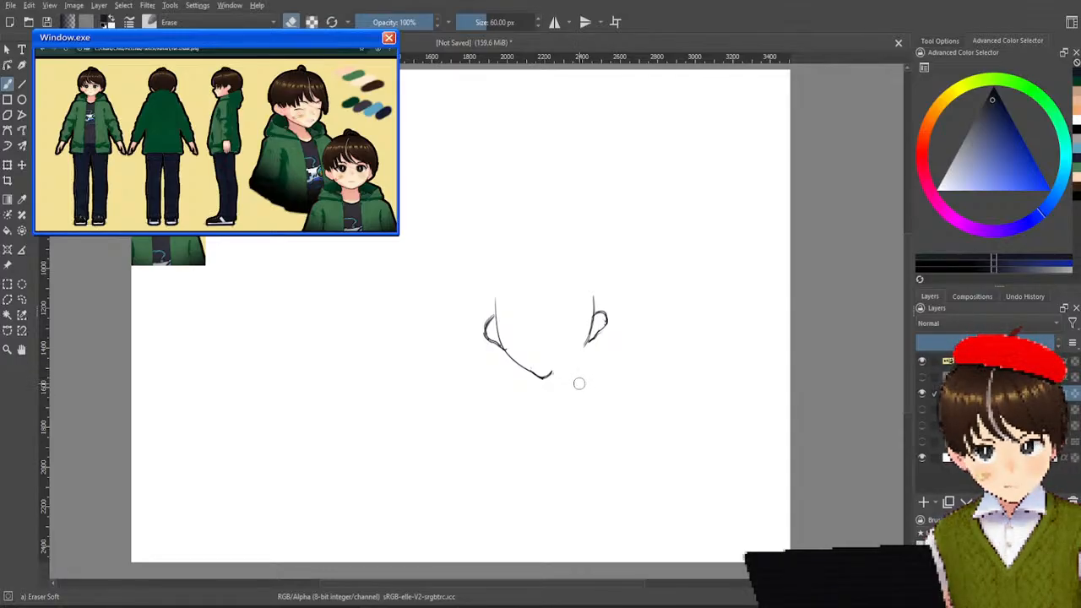
right_click(571, 365)
click(603, 435)
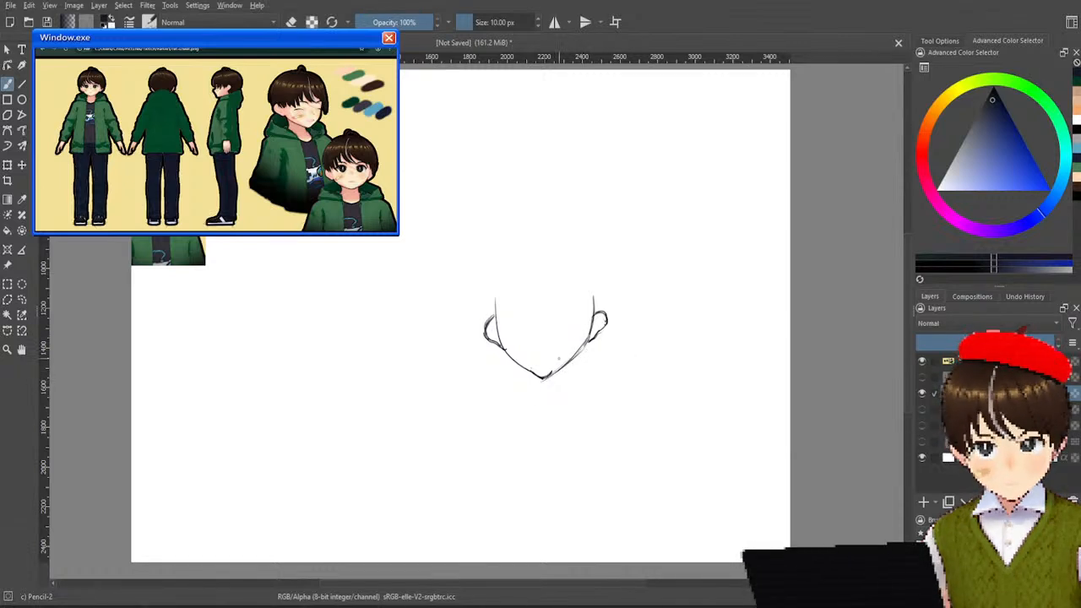
Check the new jaw with the other head layers, and leave only the body sketch shown with hair, jawline and facial-feature layers hidden.
click(923, 395)
click(922, 409)
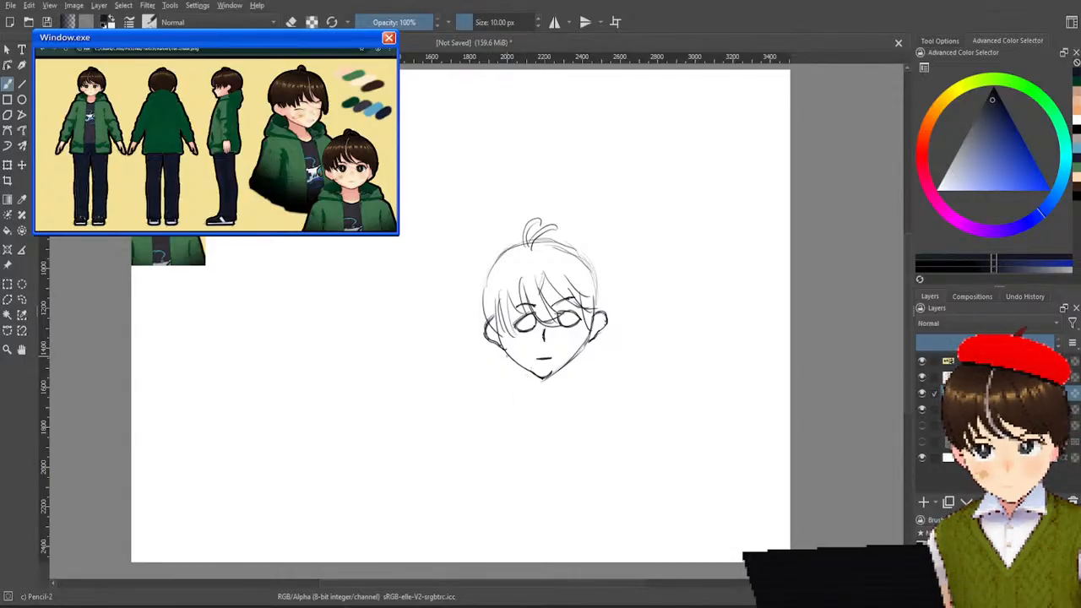
click(922, 426)
click(922, 427)
click(922, 428)
click(921, 409)
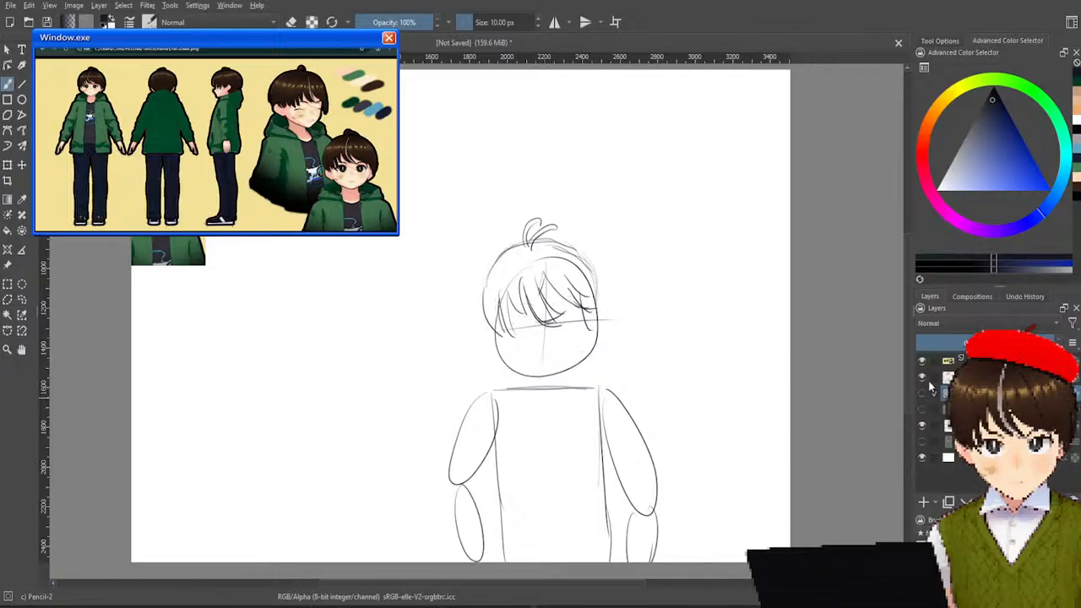
click(921, 393)
click(921, 376)
click(922, 360)
click(922, 362)
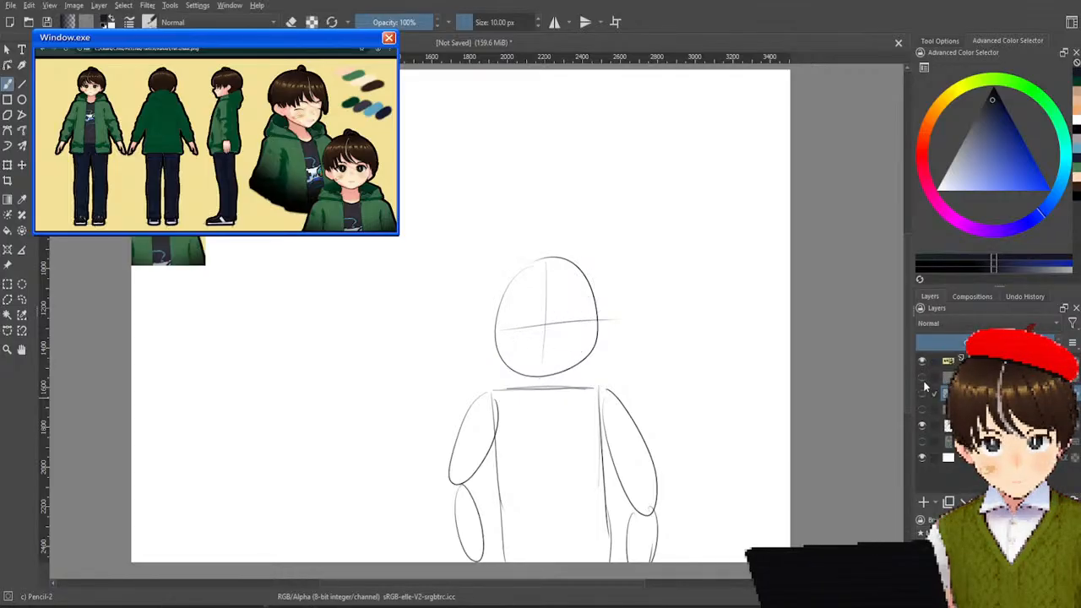
click(924, 395)
click(924, 395)
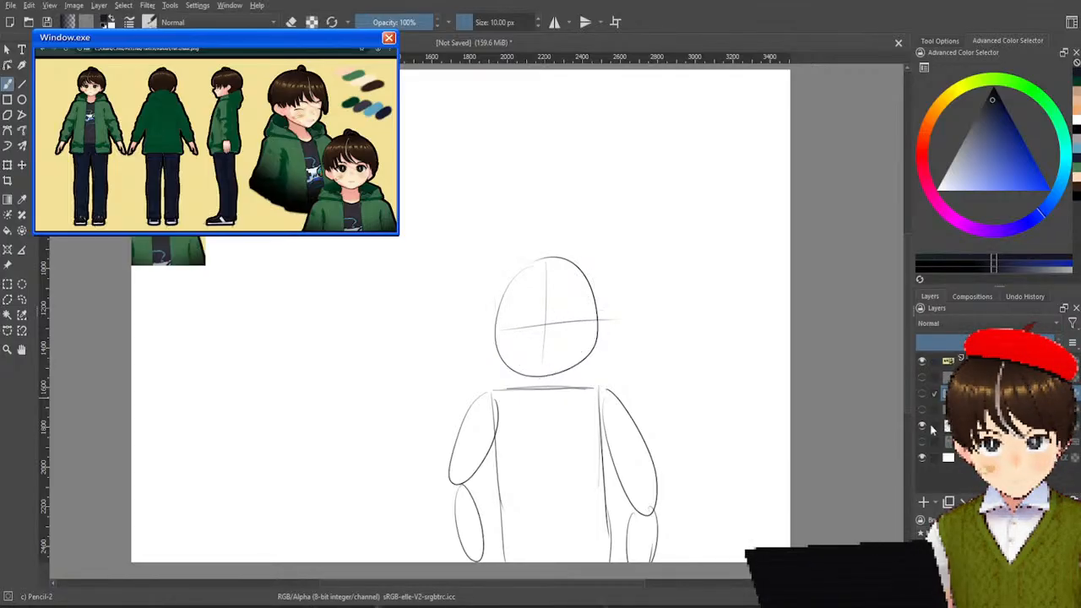
Add a new layer and sketch the jacket's hood, front opening and left sleeve over the body sketch, undoing the first hood strokes.
click(923, 502)
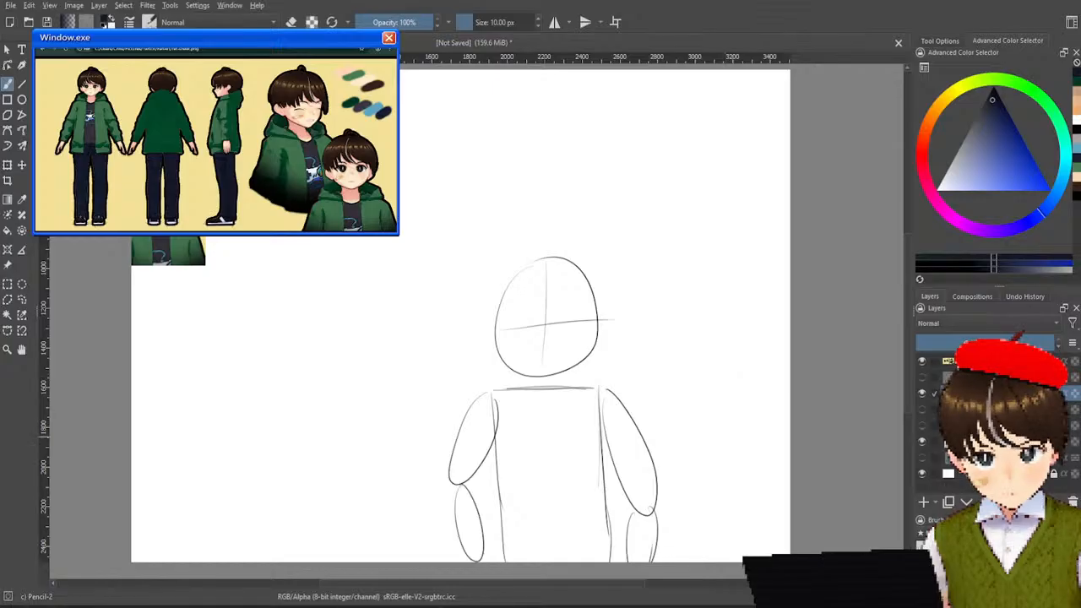
mouse_move(504, 361)
mouse_down()
mouse_move(490, 360)
mouse_move(510, 390)
mouse_up()
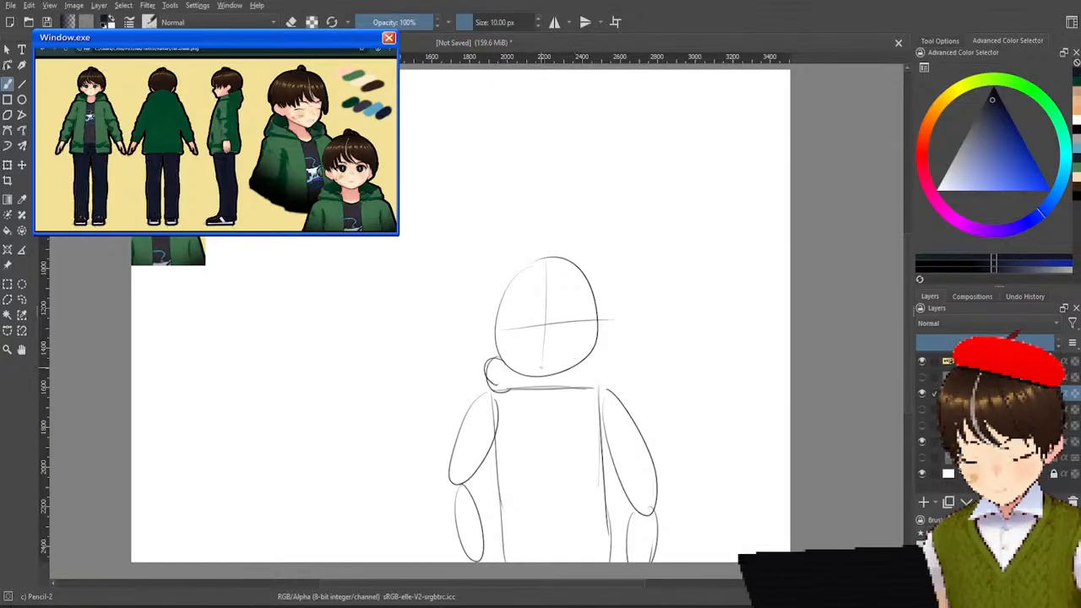
key(ctrl+z)
key(ctrl+z)
key(ctrl+z)
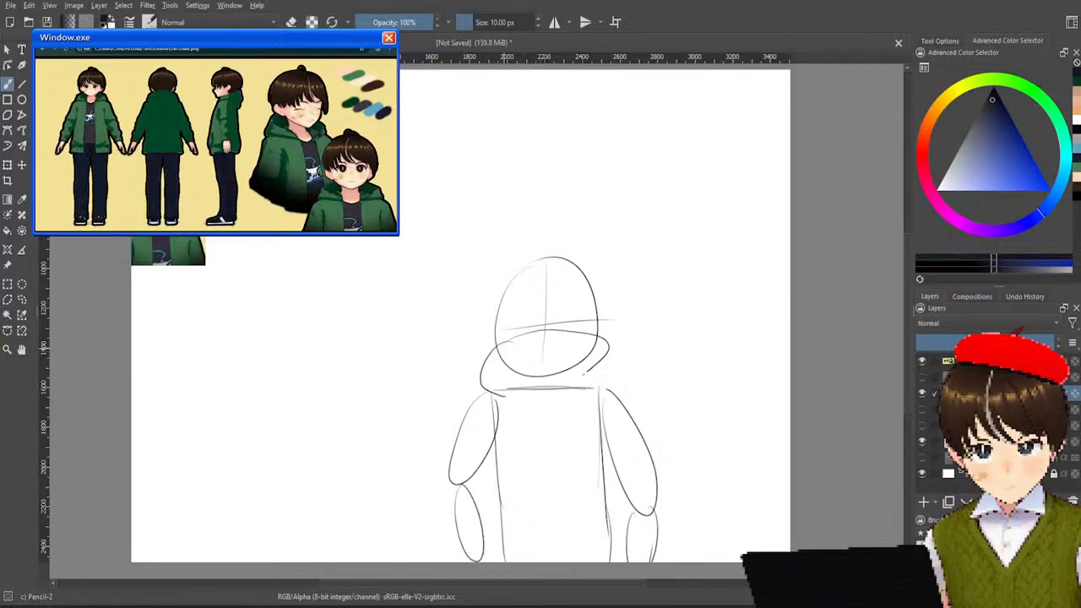
key(ctrl+z)
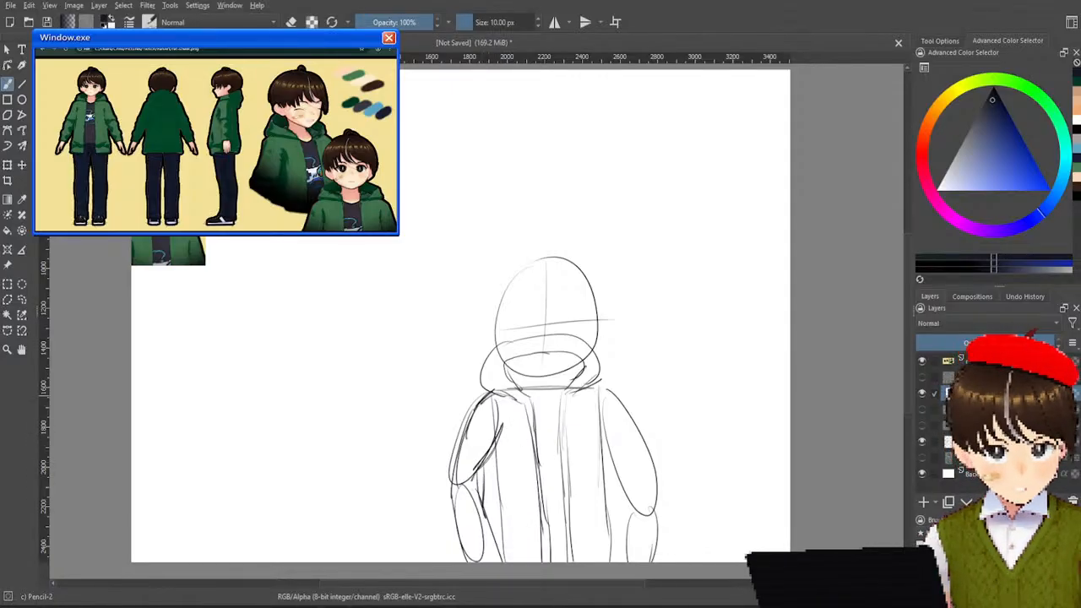
Lower the body-sketch layer's opacity until its lines are faint beneath the jacket, undoing and reapplying the change once.
drag(970, 338, 938, 338)
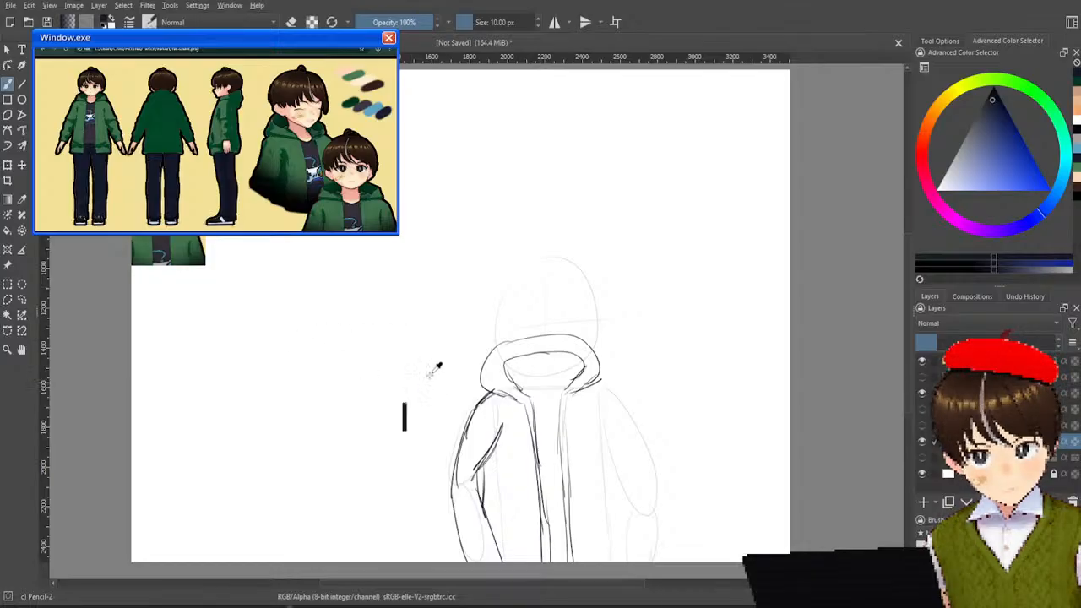
key(ctrl+z)
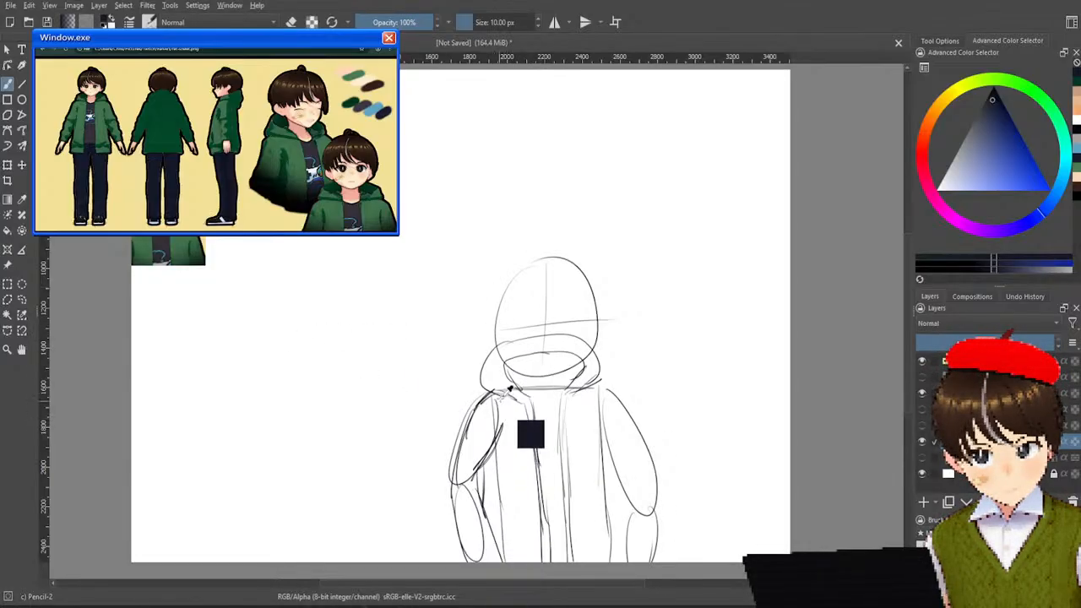
key(ctrl+shift+z)
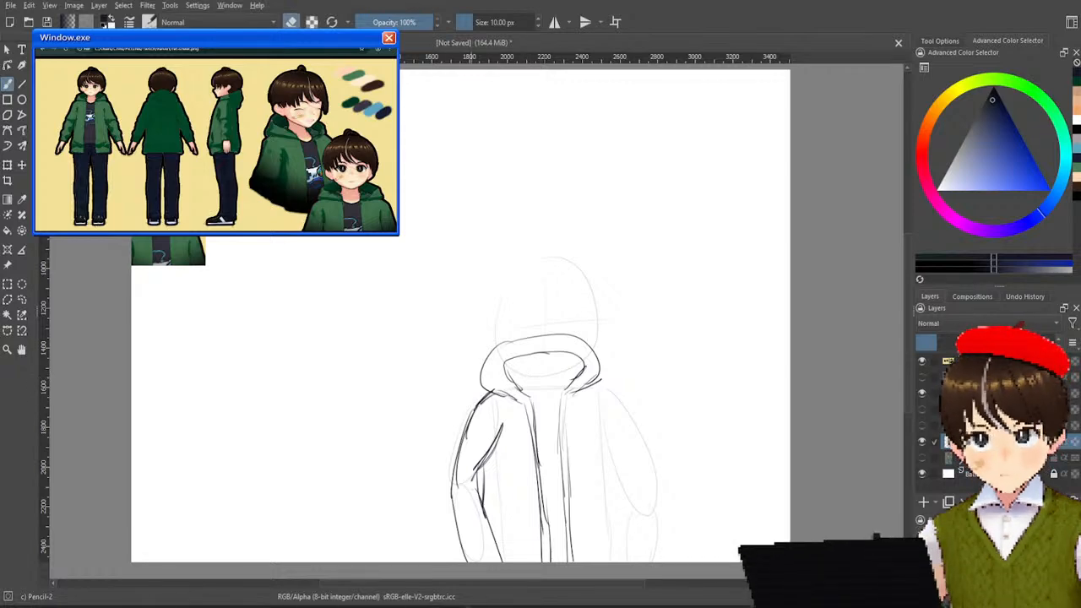
Set Eraser Soft to about 133 px and erase the inner lines of the jacket's left sleeve.
right_click(490, 319)
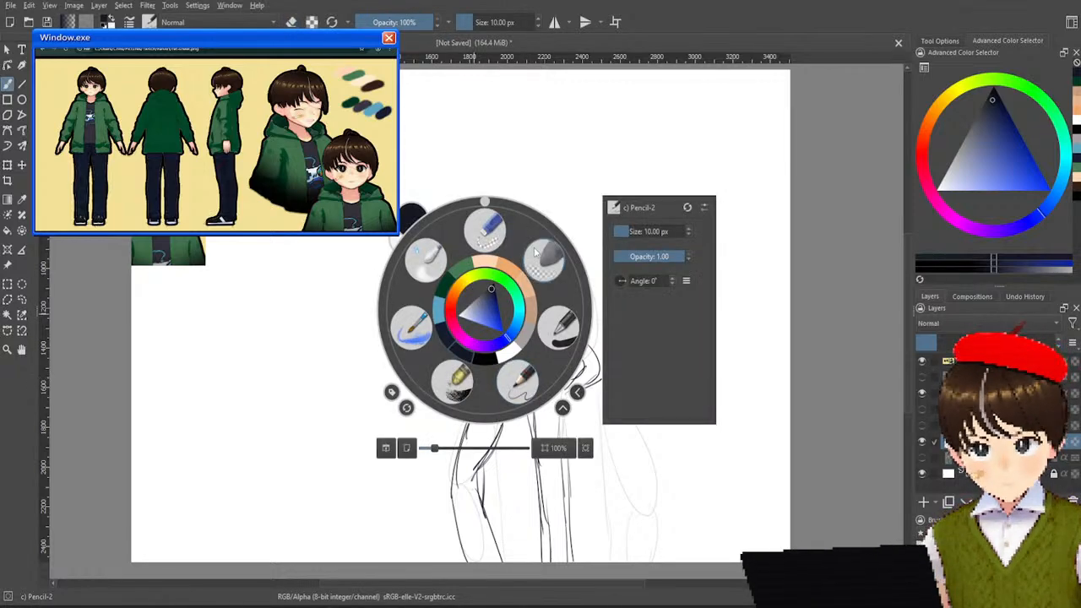
click(513, 414)
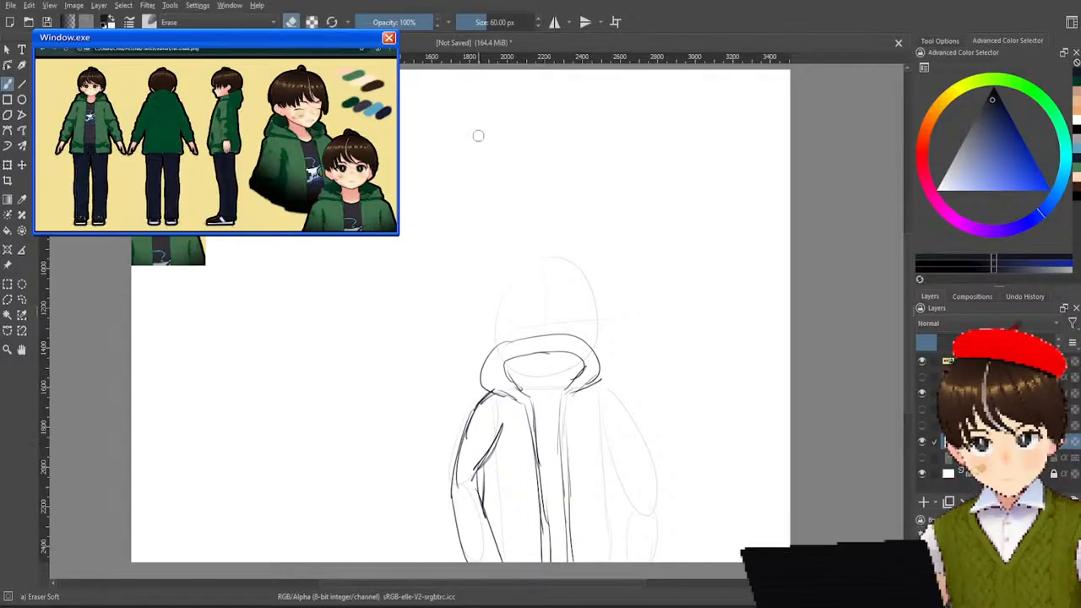
click(496, 23)
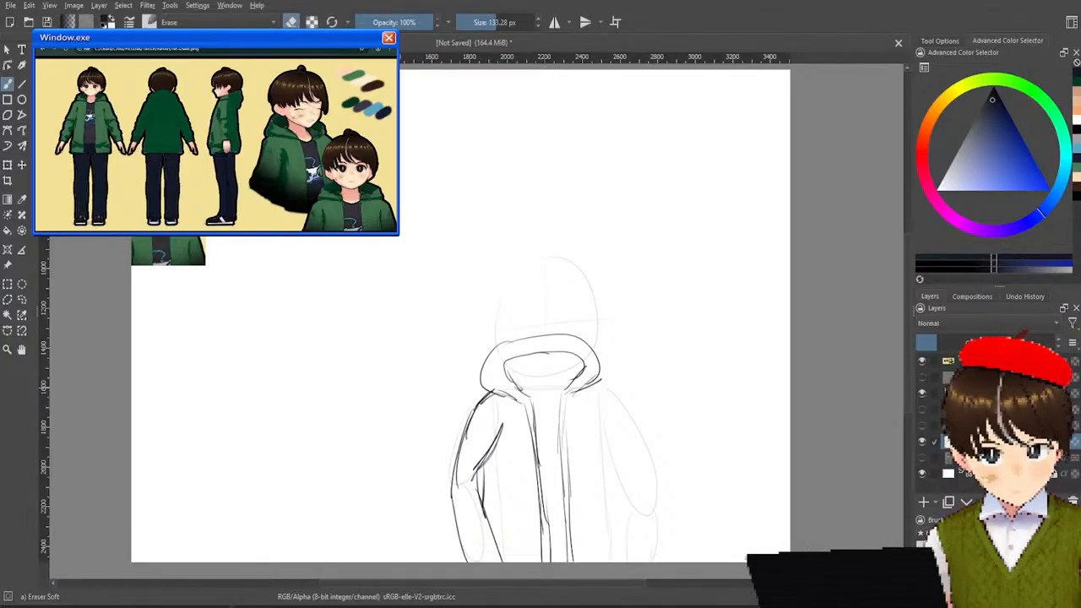
mouse_move(498, 432)
mouse_down()
mouse_move(459, 493)
mouse_move(487, 469)
mouse_move(498, 534)
mouse_up()
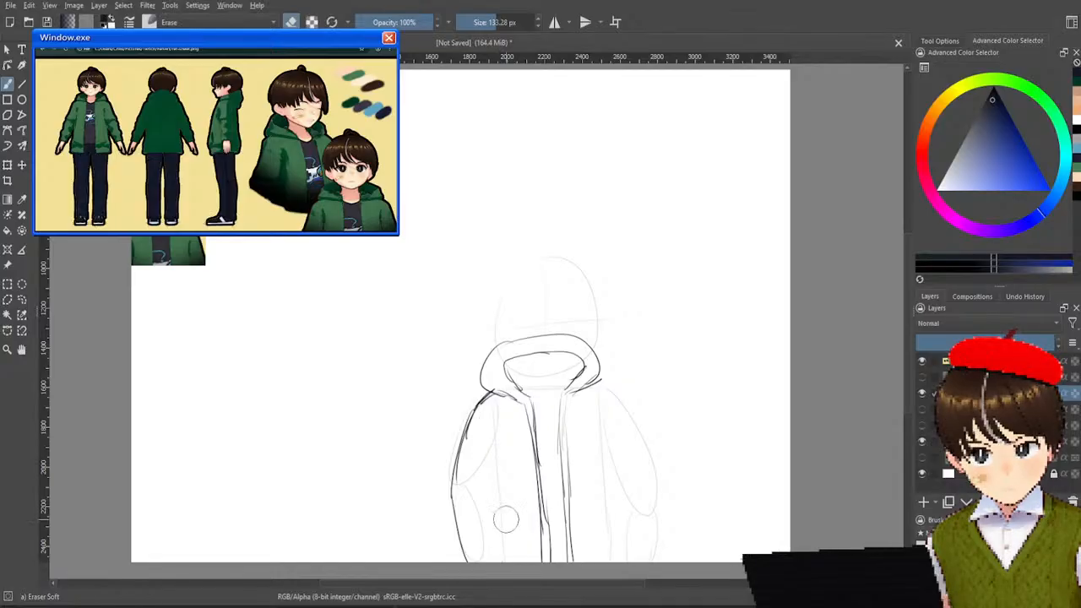
Redraw the left sleeve's inner edge with Pencil-2 as a curve bending at the elbow, undoing the first strokes.
right_click(507, 445)
click(544, 494)
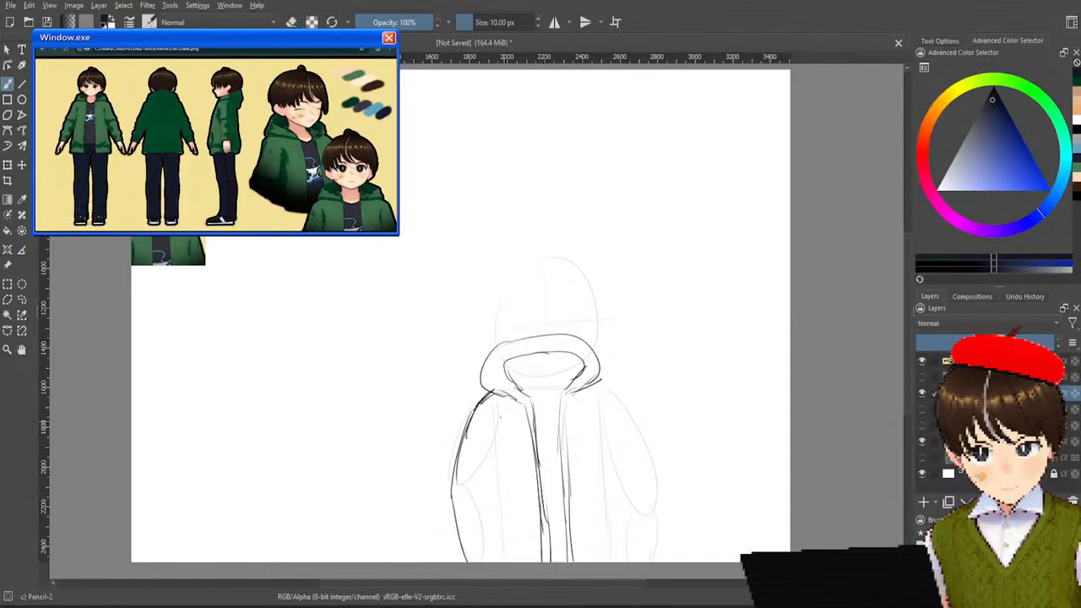
drag(500, 416, 467, 497)
key(ctrl+z)
drag(504, 417, 484, 473)
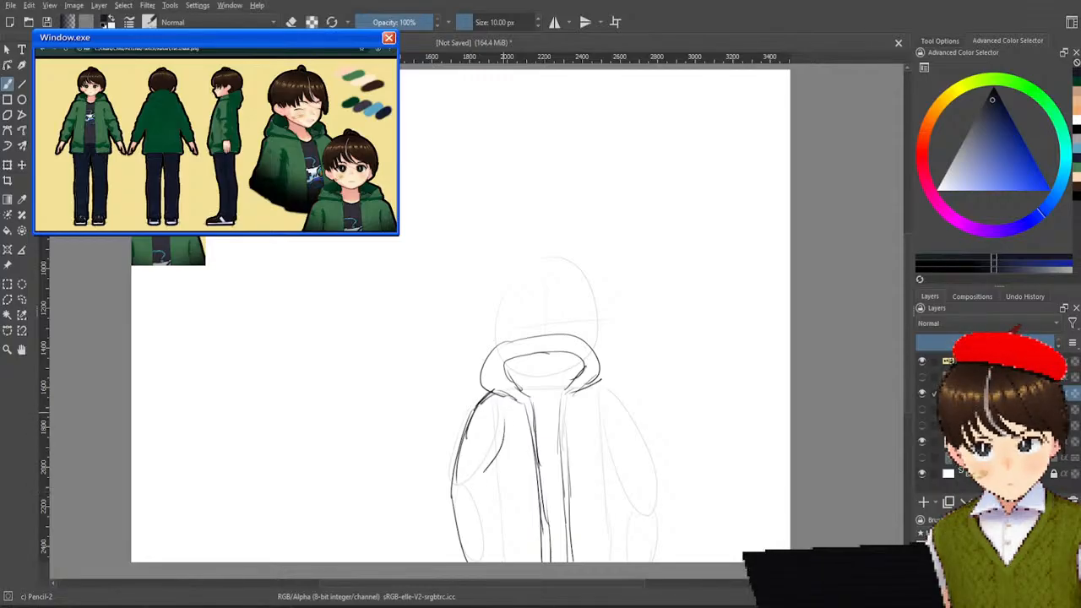
key(ctrl+z)
mouse_move(509, 413)
mouse_down()
mouse_move(488, 481)
mouse_move(504, 557)
mouse_up()
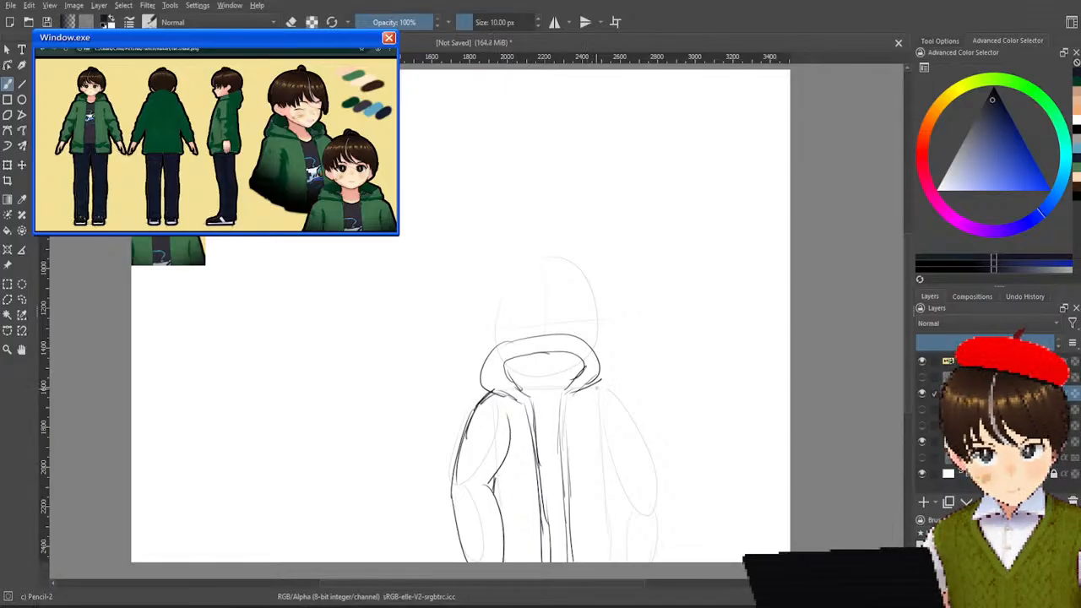
Sketch the right sleeve's outer edge from the shoulder past the elbow to the canvas edge, redoing the upper and lower strokes.
drag(596, 387, 629, 457)
key(ctrl+z)
mouse_move(596, 386)
mouse_down()
mouse_move(647, 482)
mouse_move(643, 513)
mouse_up()
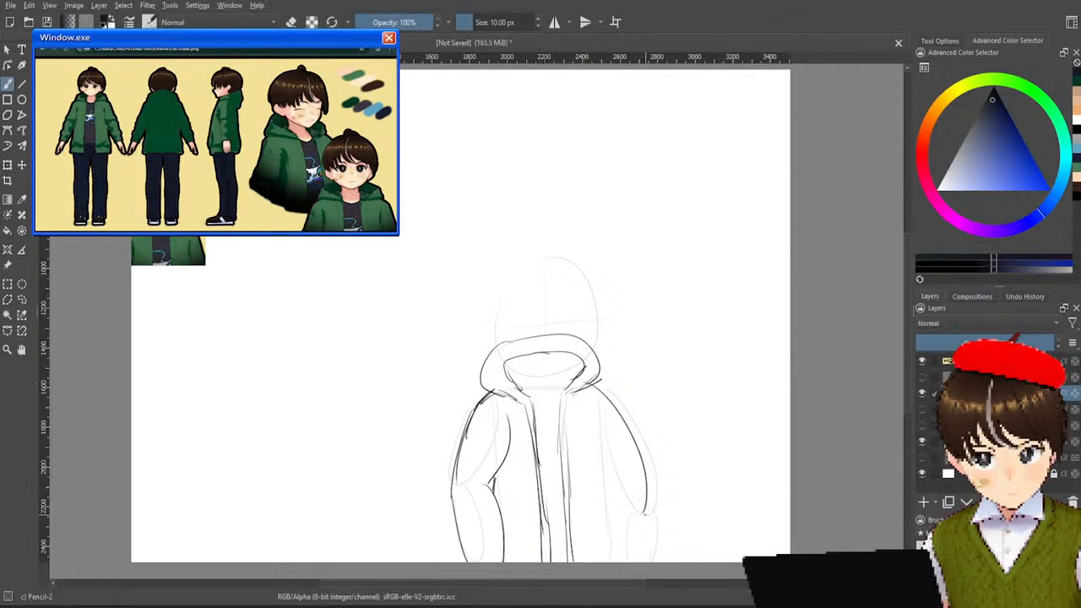
drag(646, 512, 624, 562)
key(ctrl+z)
drag(644, 511, 631, 562)
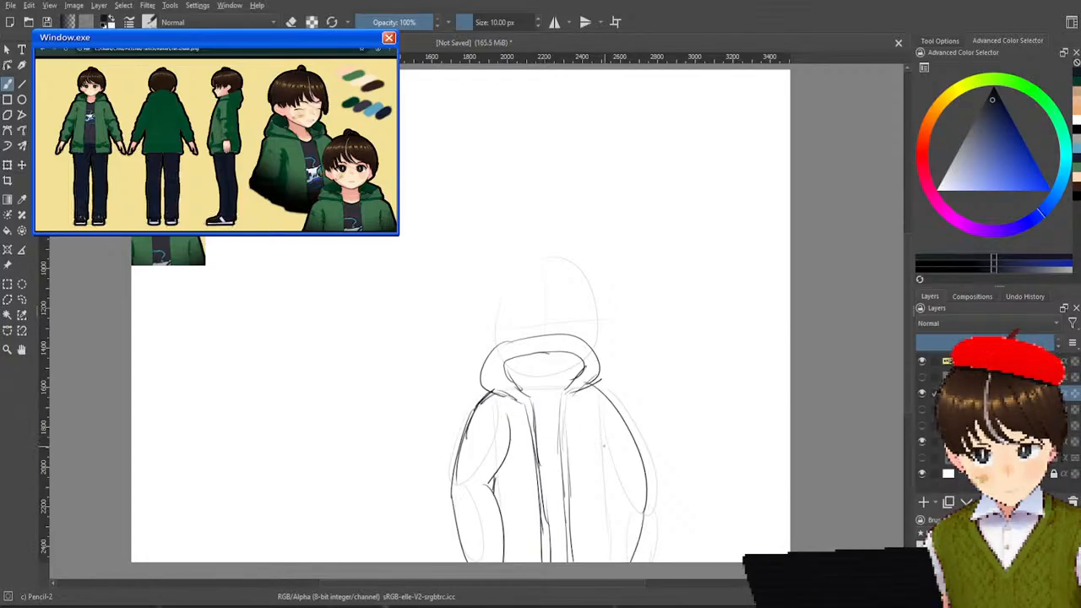
Sketch the right sleeve's inner edge and the jacket's side beneath the elbow, undoing strokes until the curve fits.
mouse_move(590, 413)
mouse_down()
mouse_move(591, 453)
mouse_move(622, 477)
mouse_move(590, 562)
mouse_up()
key(ctrl+z)
drag(618, 488, 600, 561)
key(ctrl+z)
drag(615, 489, 603, 561)
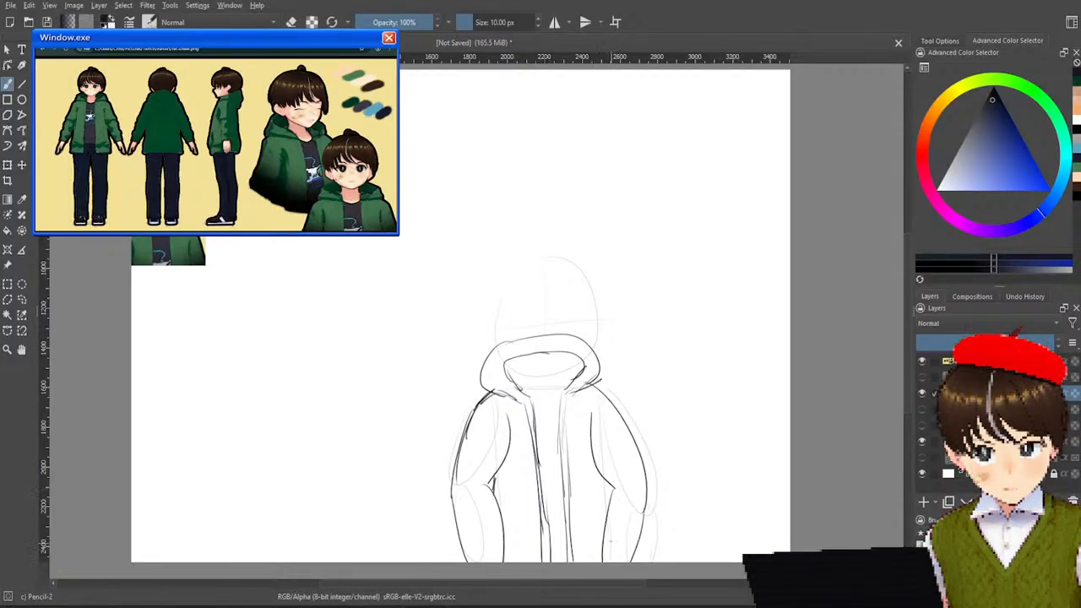
drag(601, 487, 605, 532)
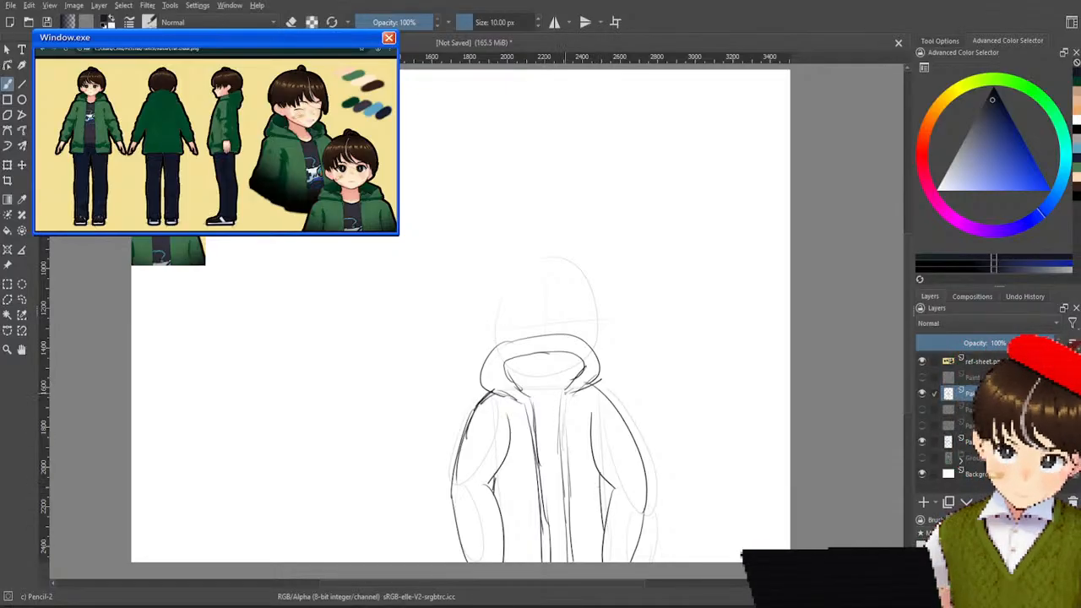
Strengthen the jacket's front opening, and sketch the shirt print and the short fold lines near the jacket's lower corners.
drag(570, 395, 568, 473)
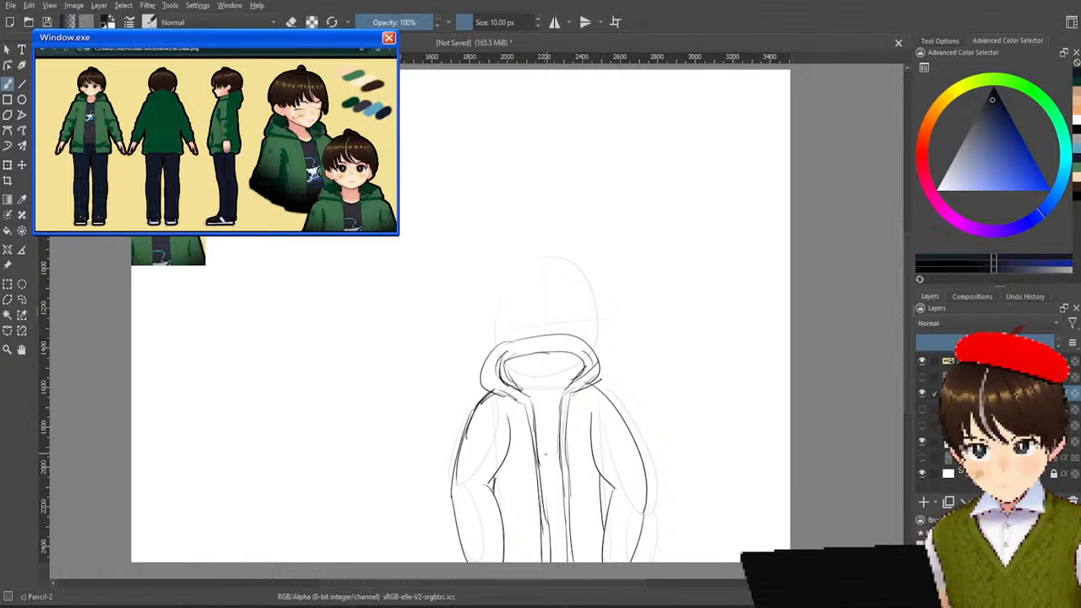
drag(551, 465, 538, 479)
key(ctrl+z)
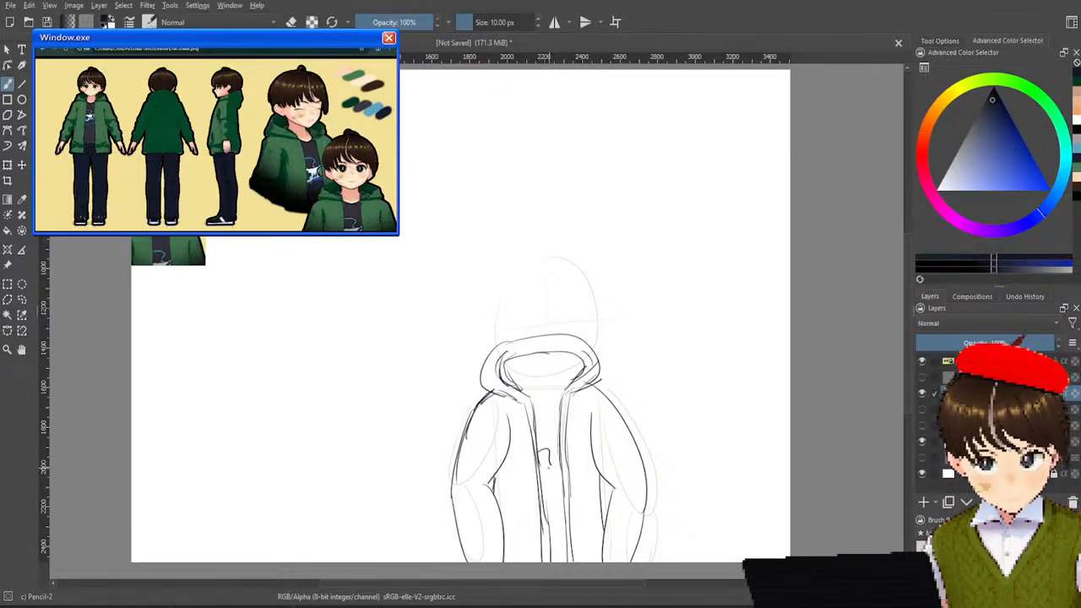
key(ctrl+z)
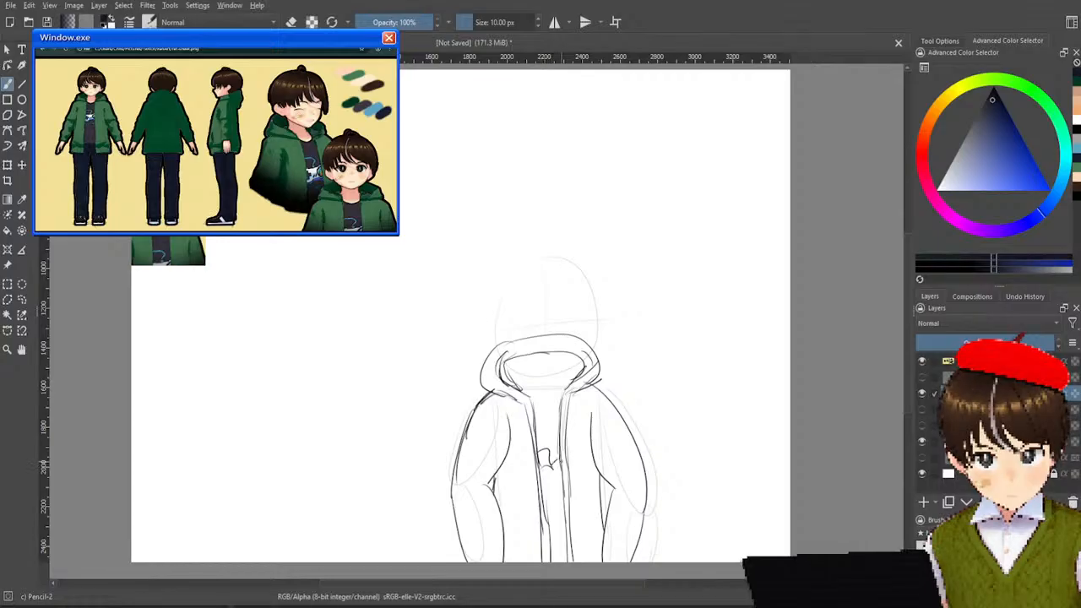
drag(554, 479, 563, 475)
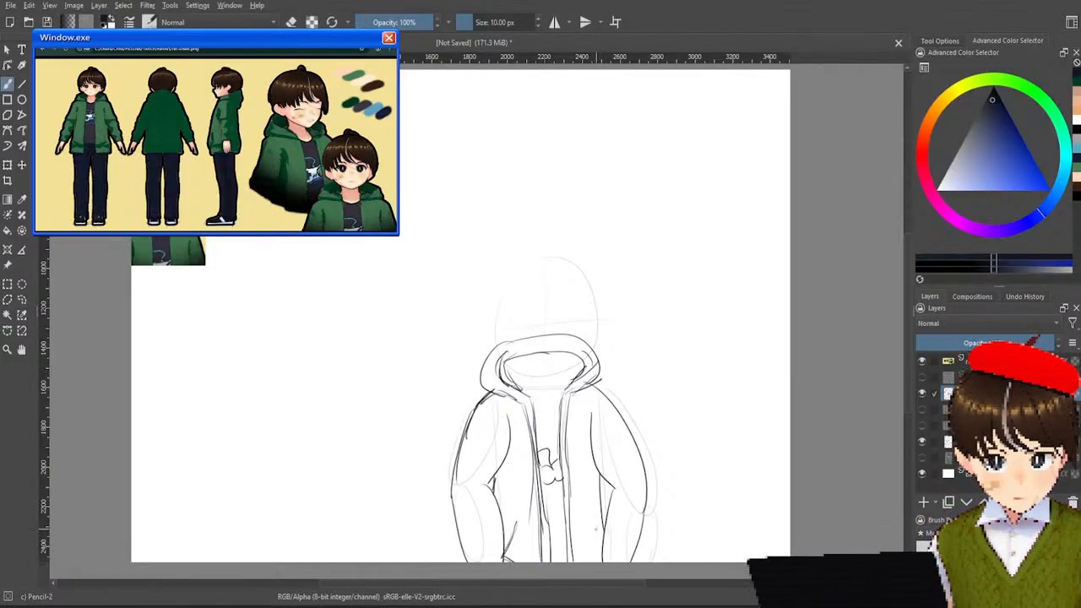
drag(590, 526, 601, 559)
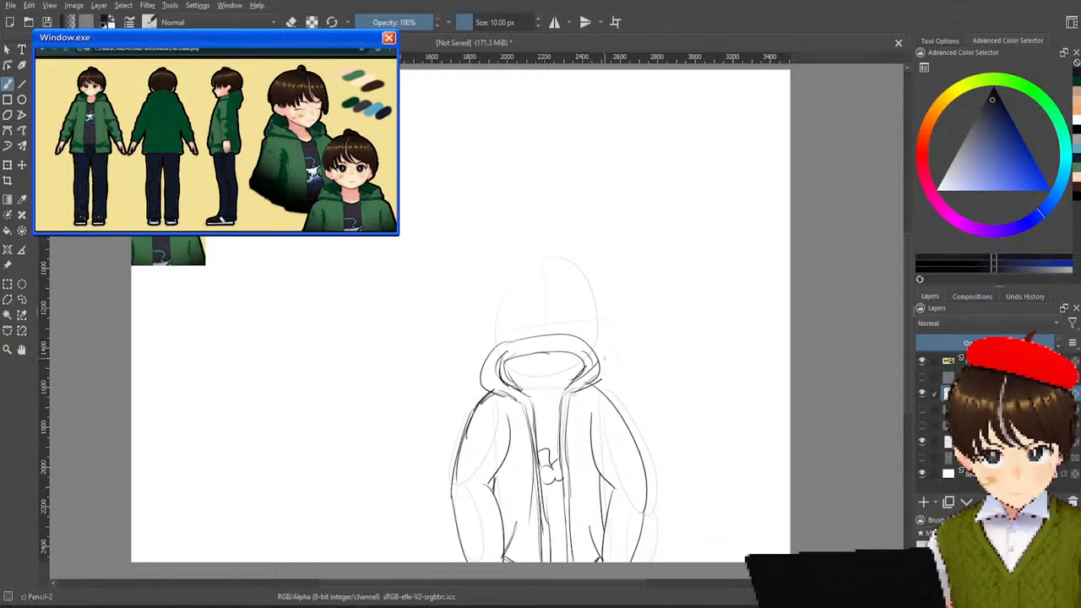
Show the hair, facial-feature and jawline layers together with the jacket, keeping the older drawing's group hidden.
click(921, 376)
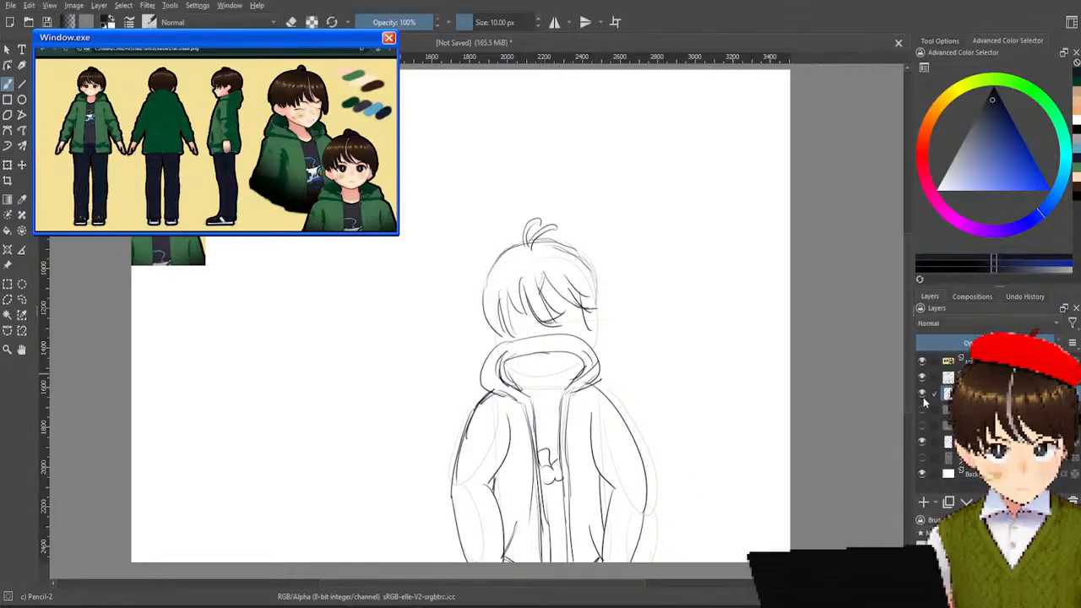
click(922, 408)
click(922, 425)
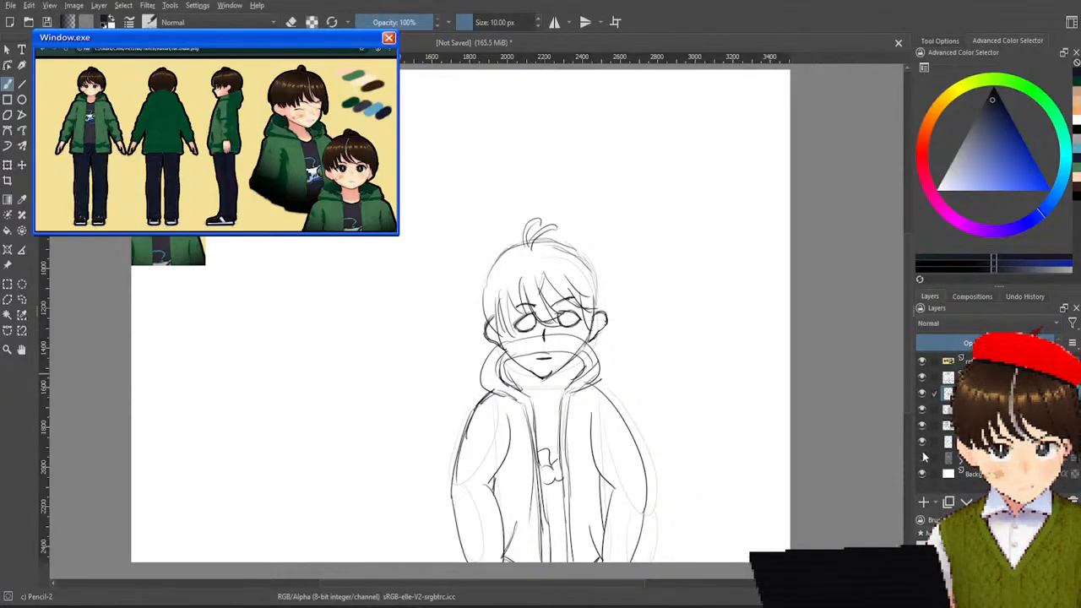
click(922, 441)
click(922, 458)
click(923, 459)
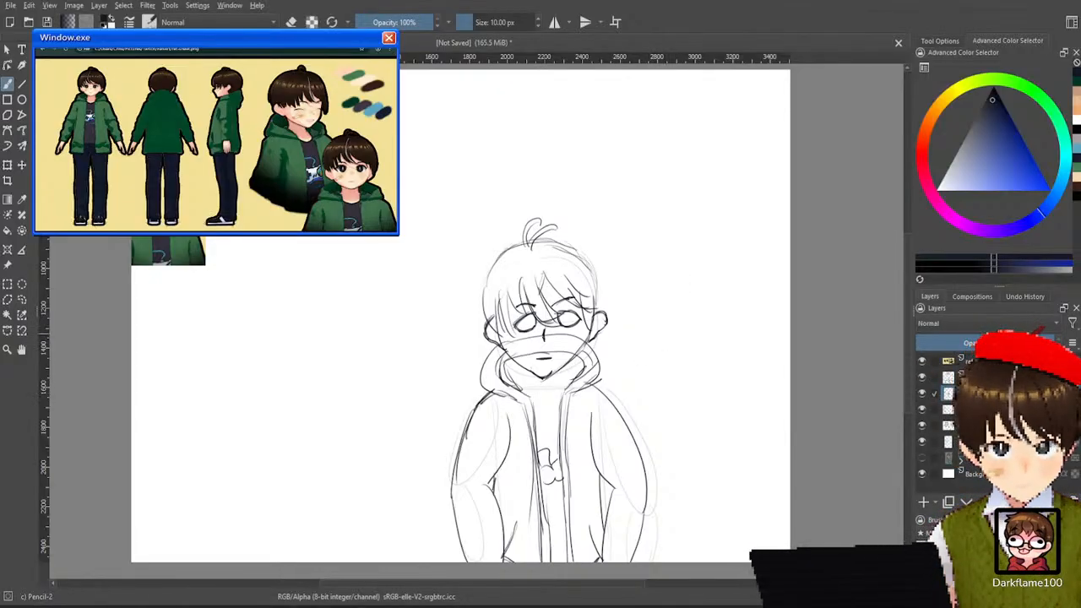
Identify the jacket layer by toggling layer visibility, and erase the hood lines crossing the lower face with Eraser Soft.
right_click(604, 151)
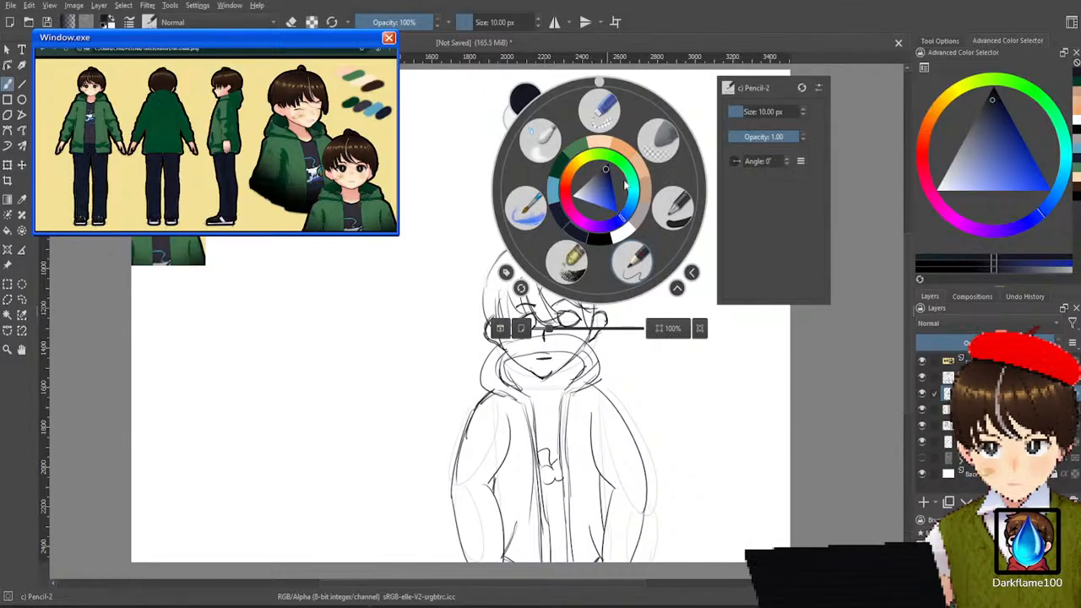
click(601, 111)
right_click(605, 190)
click(668, 139)
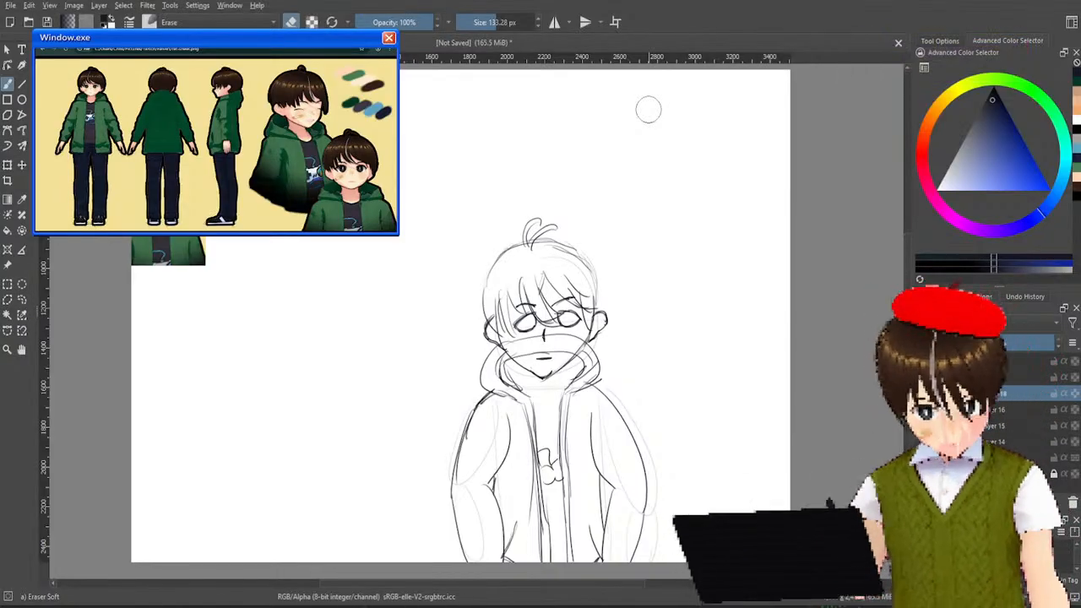
key(minus)
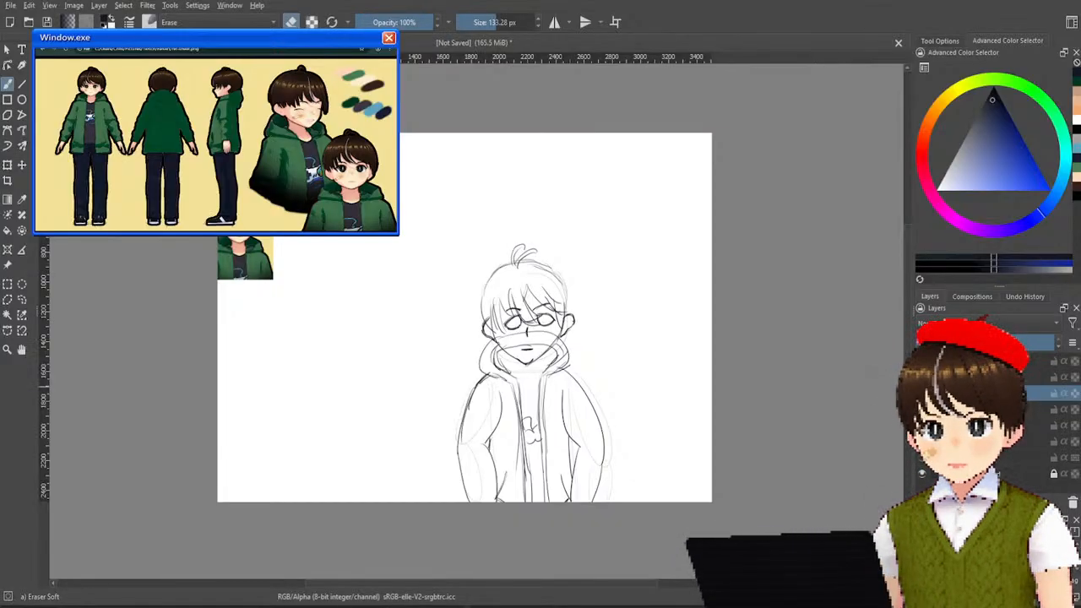
scroll(522, 369, up, 3)
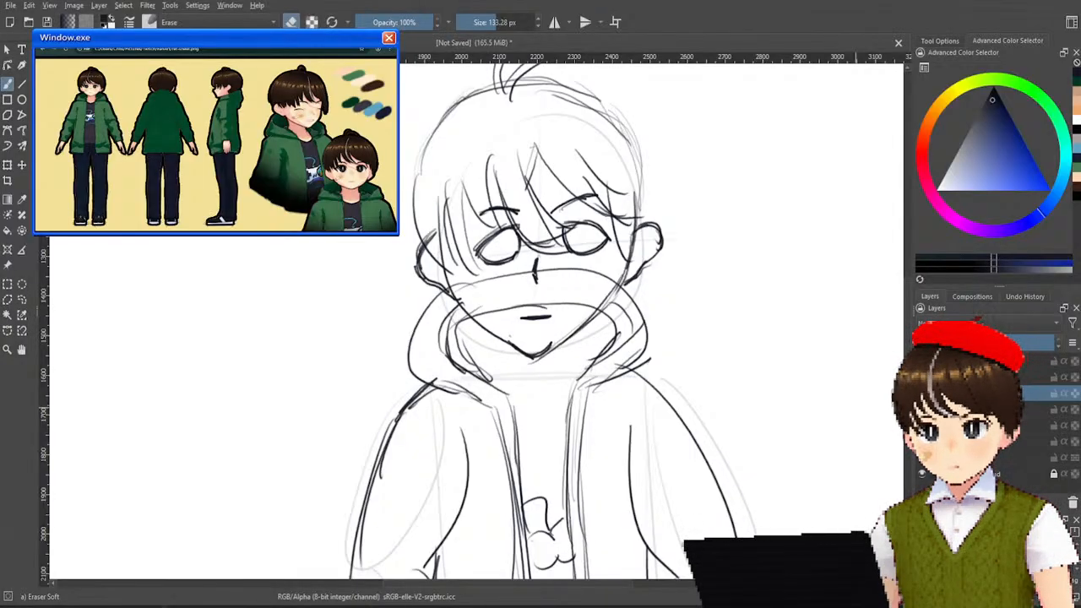
click(921, 378)
click(922, 377)
click(922, 441)
click(921, 441)
click(922, 361)
click(922, 361)
click(921, 393)
click(922, 393)
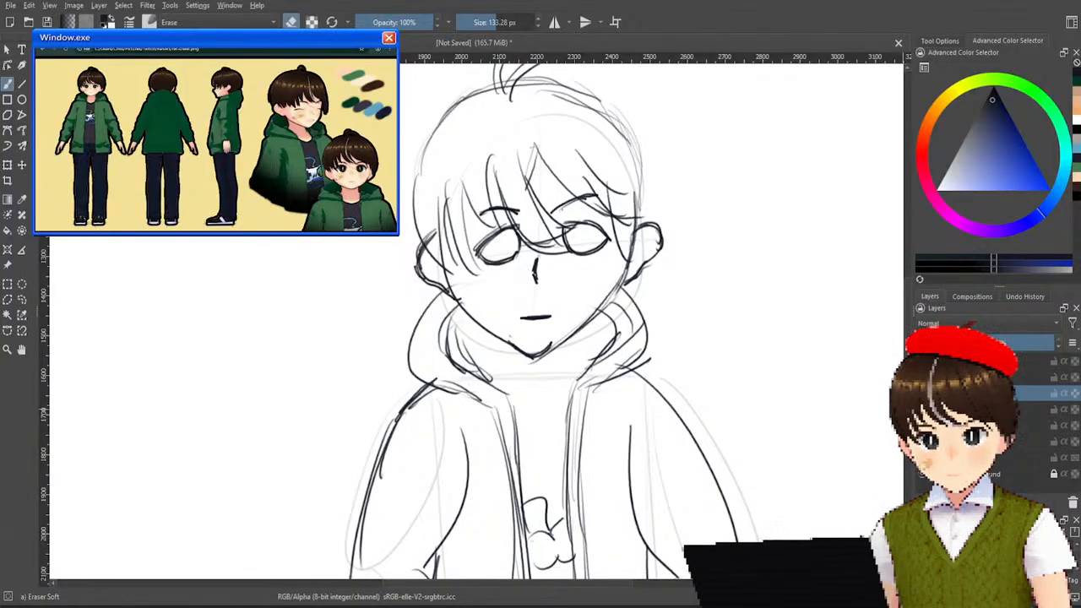
Sketch both sides of the neck below the jaw with Pencil-2, undoing the first pair of lines and drawing them shorter.
right_click(862, 266)
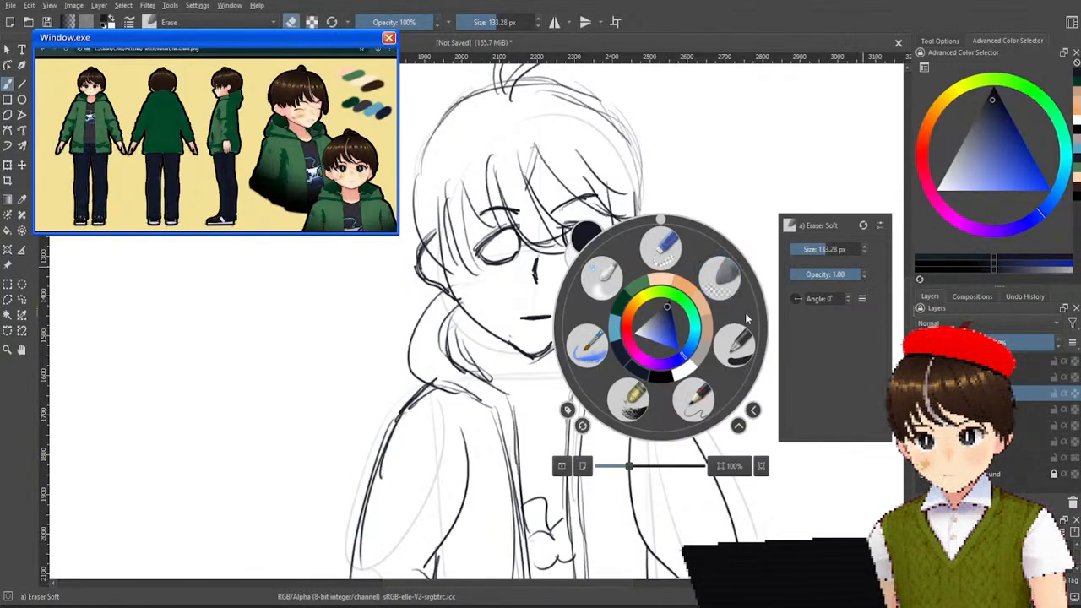
click(694, 397)
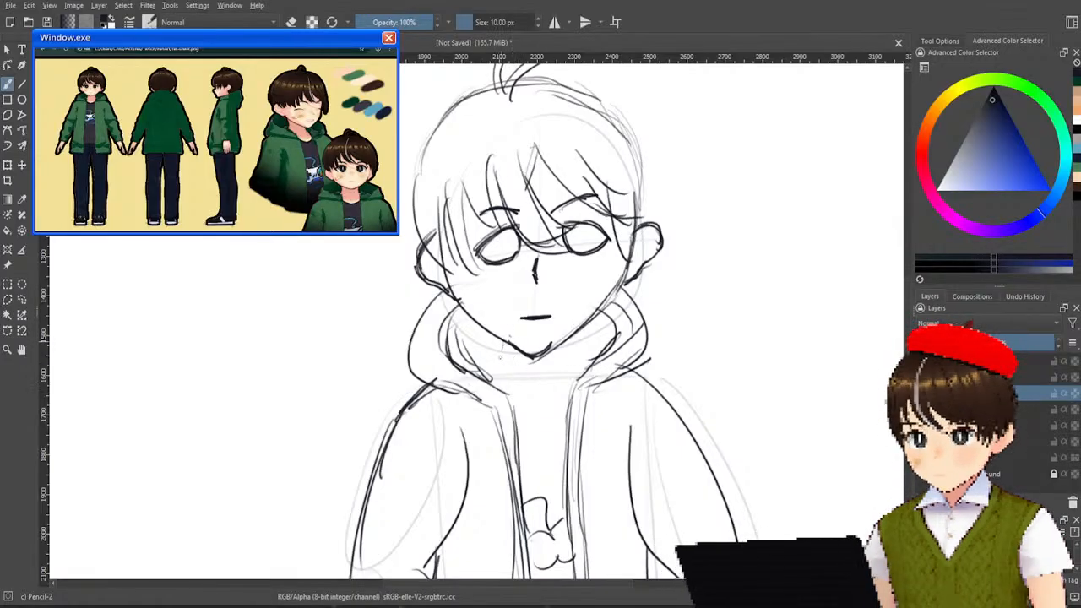
mouse_move(506, 344)
mouse_down()
mouse_move(495, 390)
mouse_move(500, 378)
mouse_up()
drag(555, 347, 572, 395)
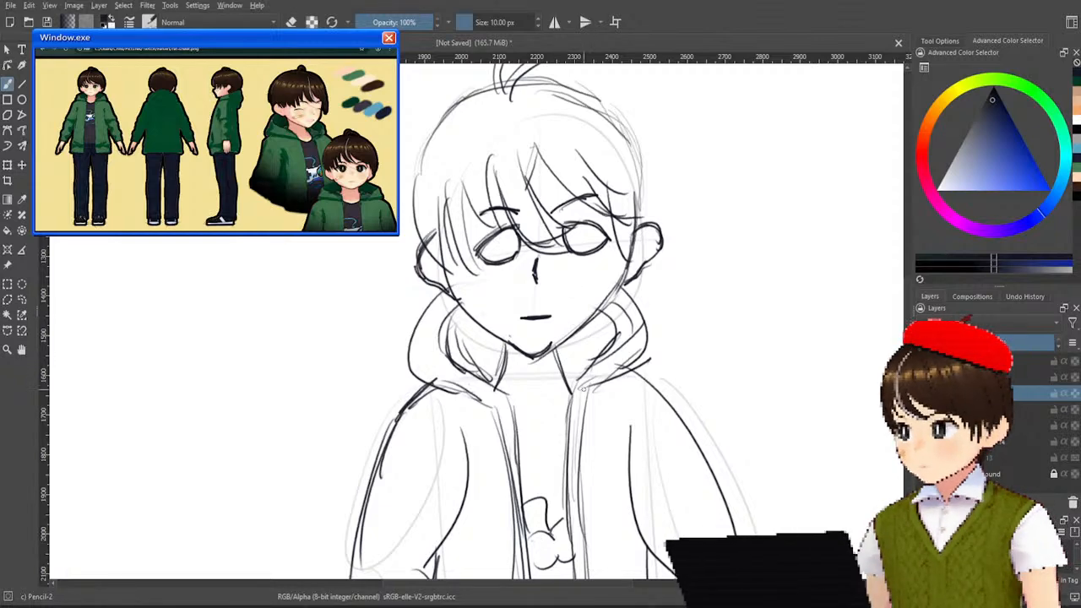
key(ctrl+z)
key(ctrl+z)
key(ctrl+z)
key(ctrl+z)
drag(507, 344, 502, 378)
drag(508, 347, 503, 377)
drag(556, 356, 565, 381)
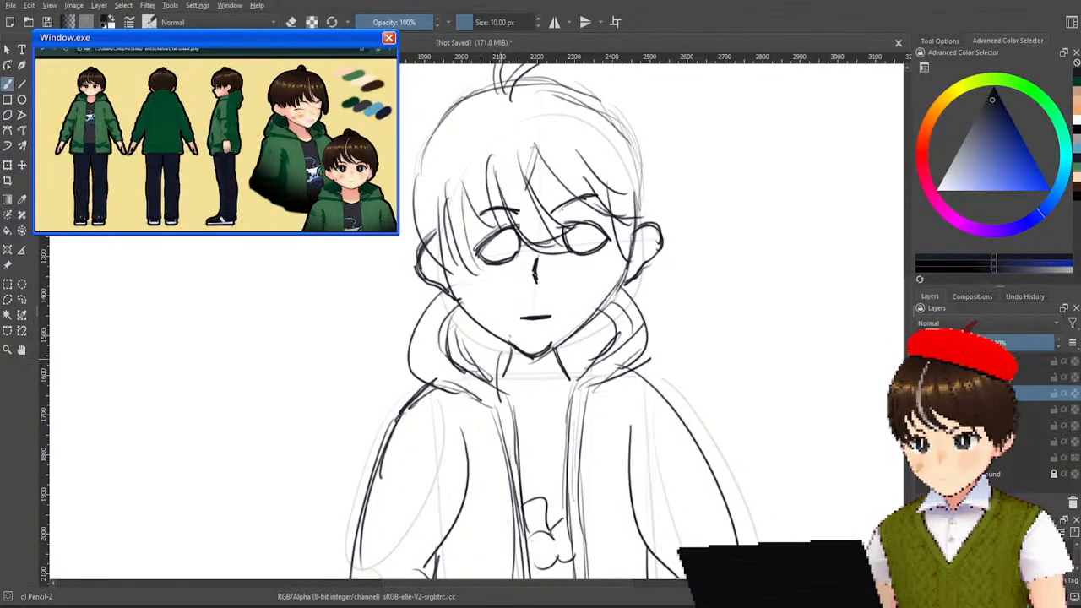
Rework the neck lines and sketch a V-shaped neckline with small collar curves between the hood edges.
drag(508, 375, 505, 397)
key(ctrl+z)
key(ctrl+z)
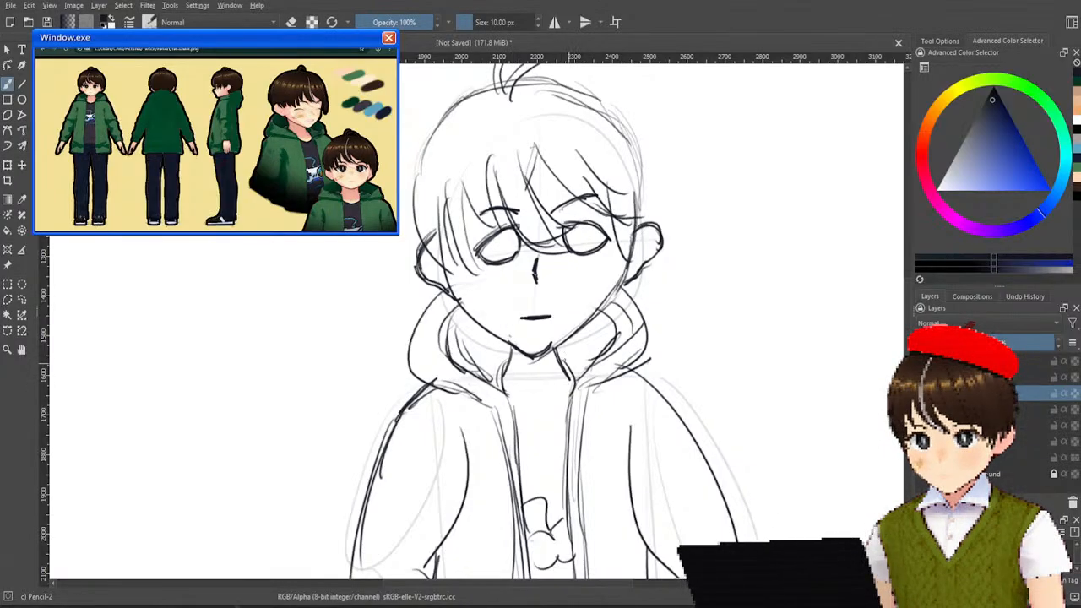
mouse_move(505, 358)
mouse_down()
mouse_move(495, 394)
mouse_move(537, 414)
mouse_move(571, 391)
mouse_up()
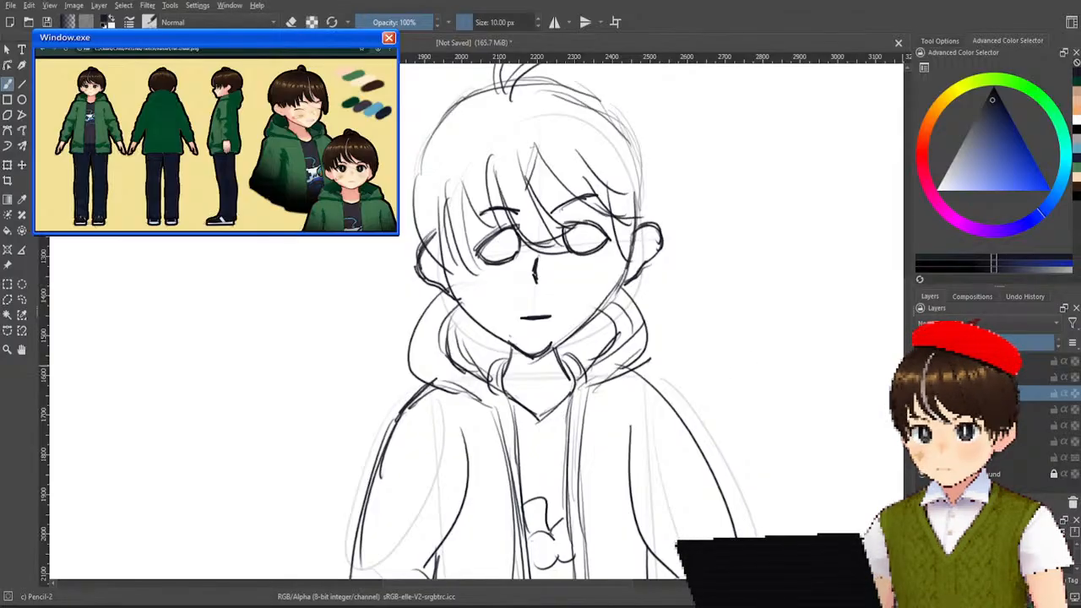
Check the jacket and hair layers by toggling their visibility, and add a new layer above the hair sketch.
click(923, 392)
click(923, 393)
click(922, 376)
click(923, 377)
click(922, 361)
click(923, 360)
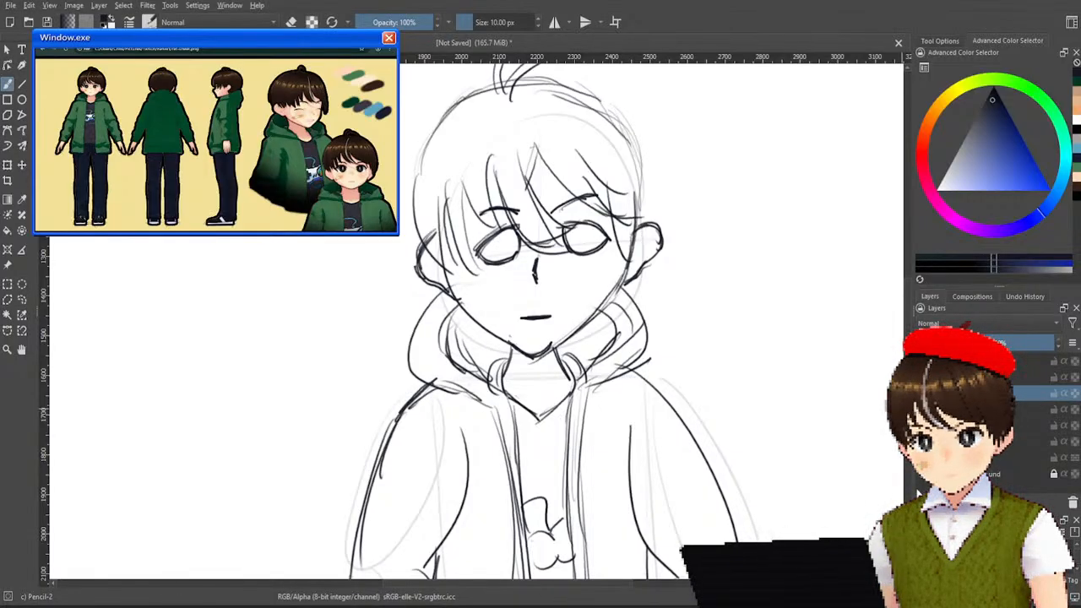
click(1005, 378)
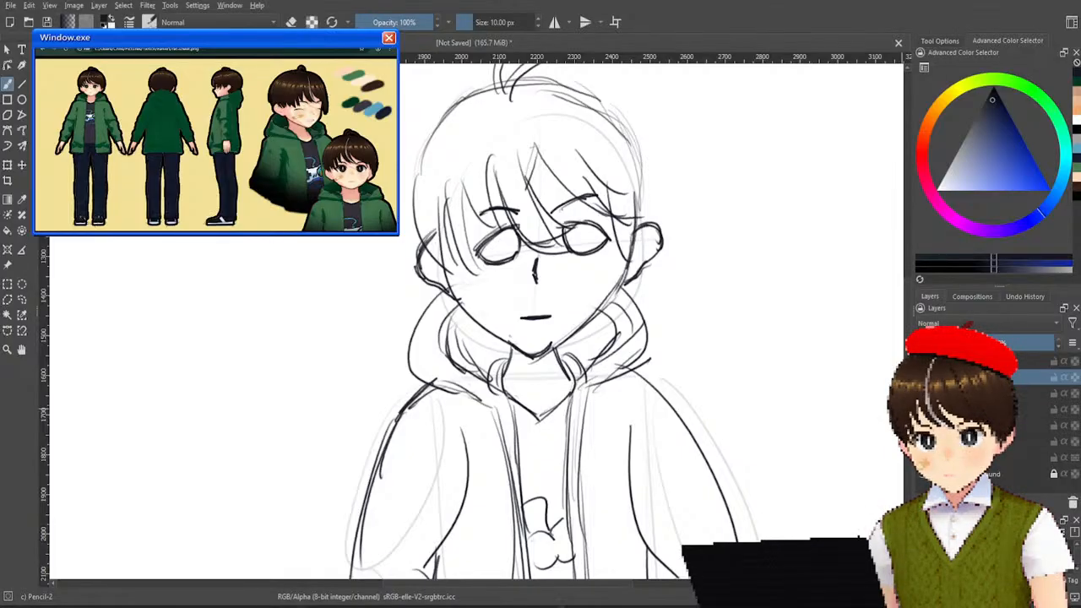
key(Insert)
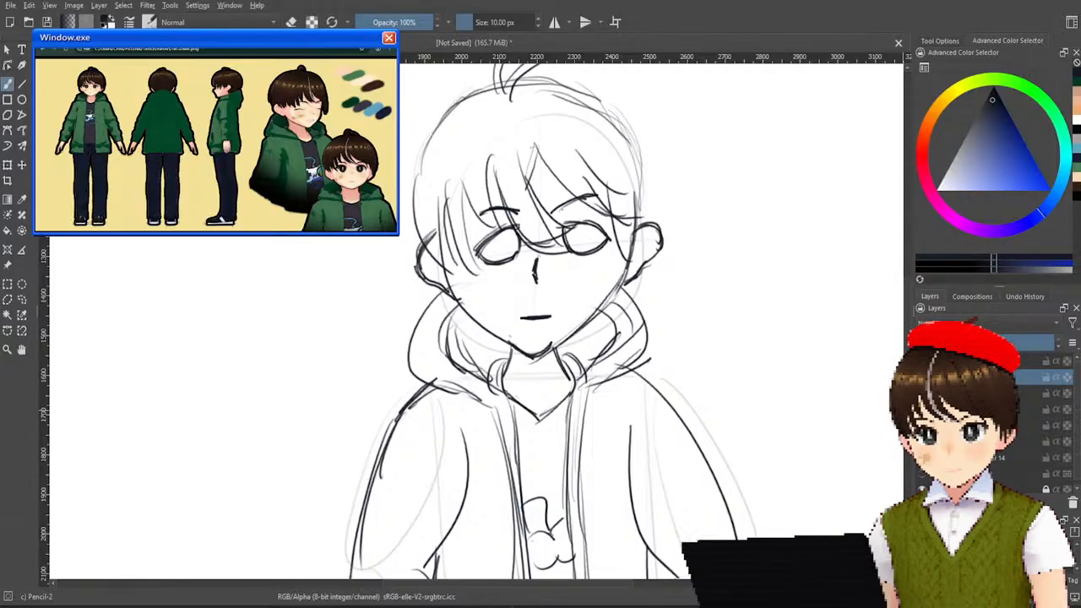
Lower the opacity of the face, head, jacket and hair sketch layers to faint guides, and select the empty layer above them.
click(1030, 394)
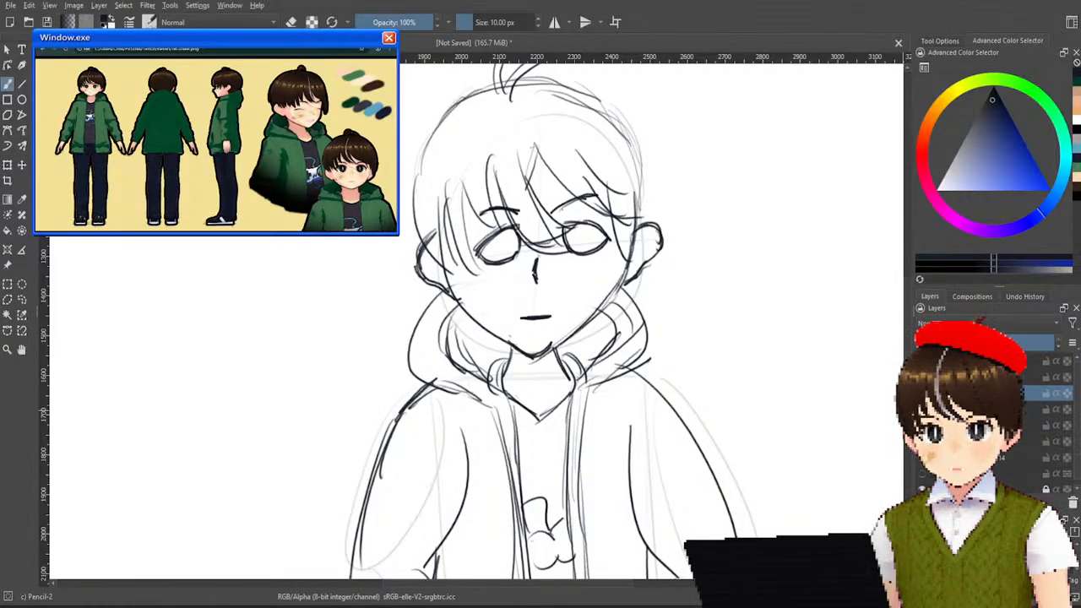
shift+click(1014, 457)
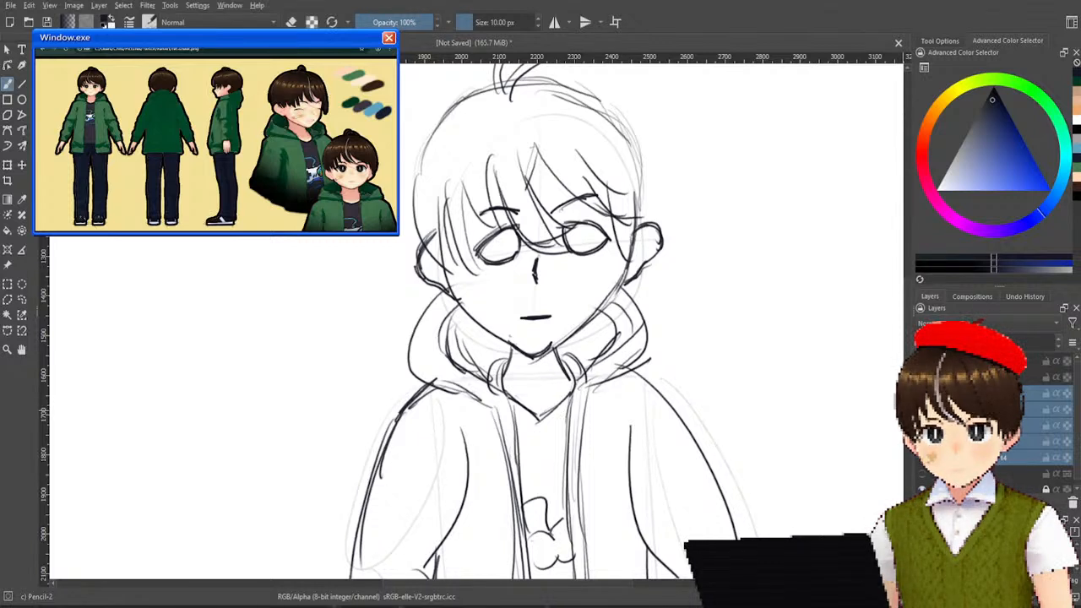
click(1014, 442)
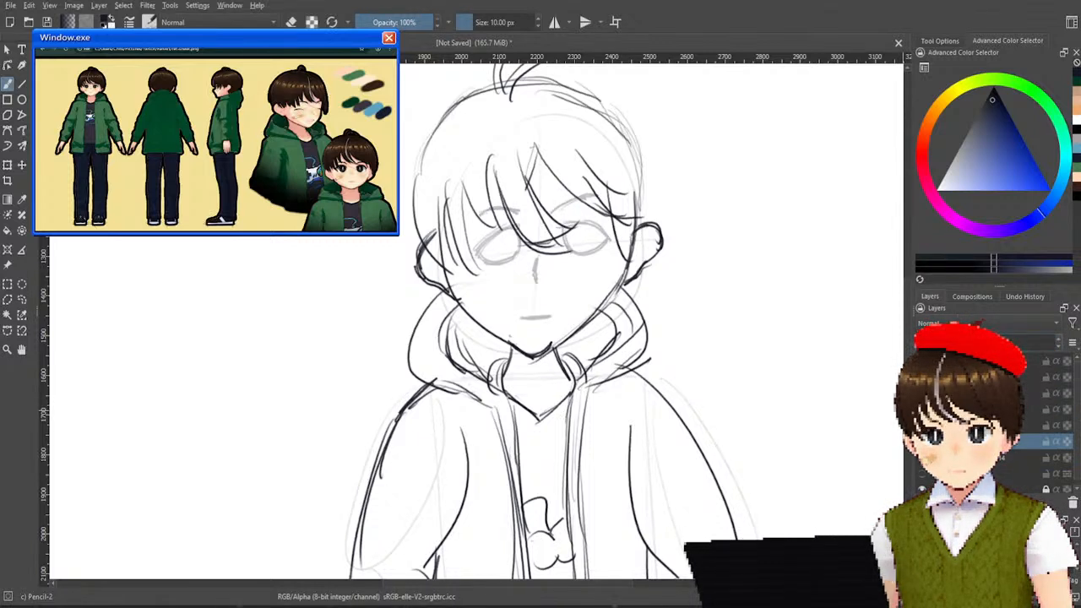
click(1030, 426)
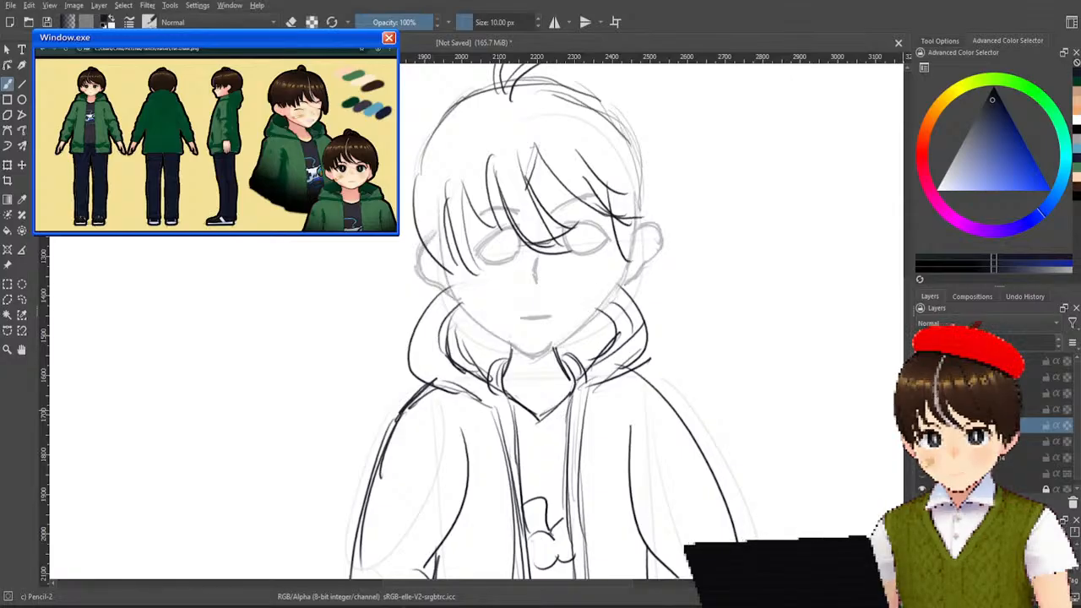
click(1030, 410)
click(1030, 394)
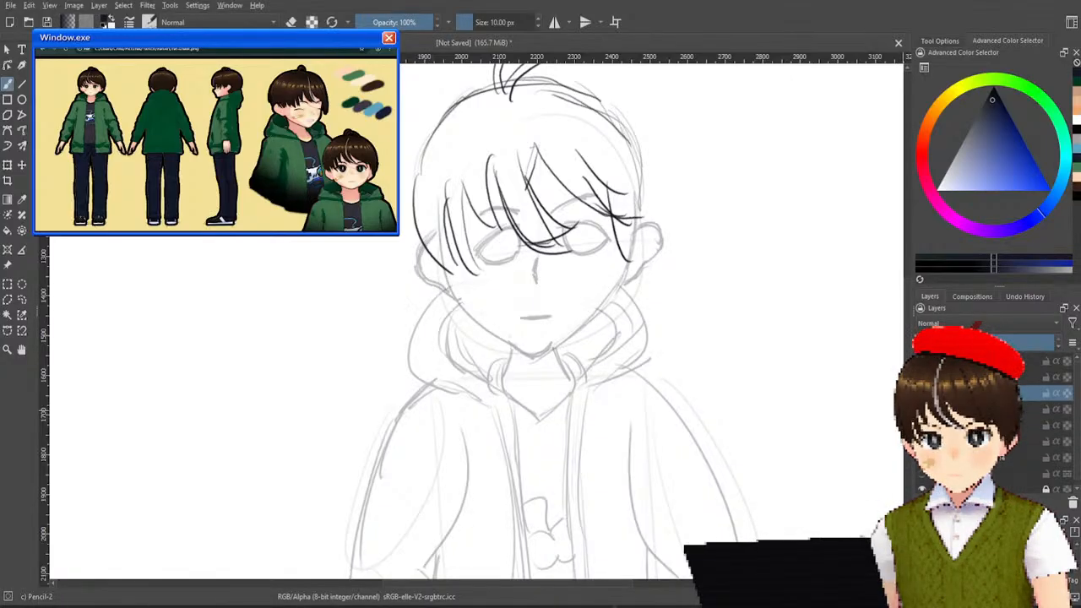
click(1031, 377)
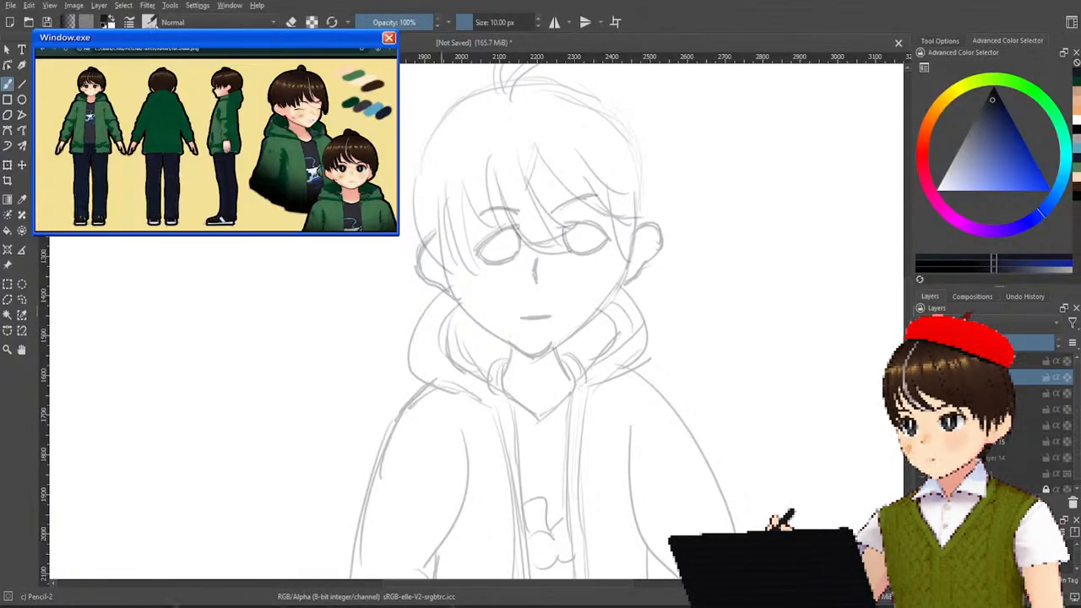
Switch to the Basic-1 brush and set its size to 15 px.
key(slash)
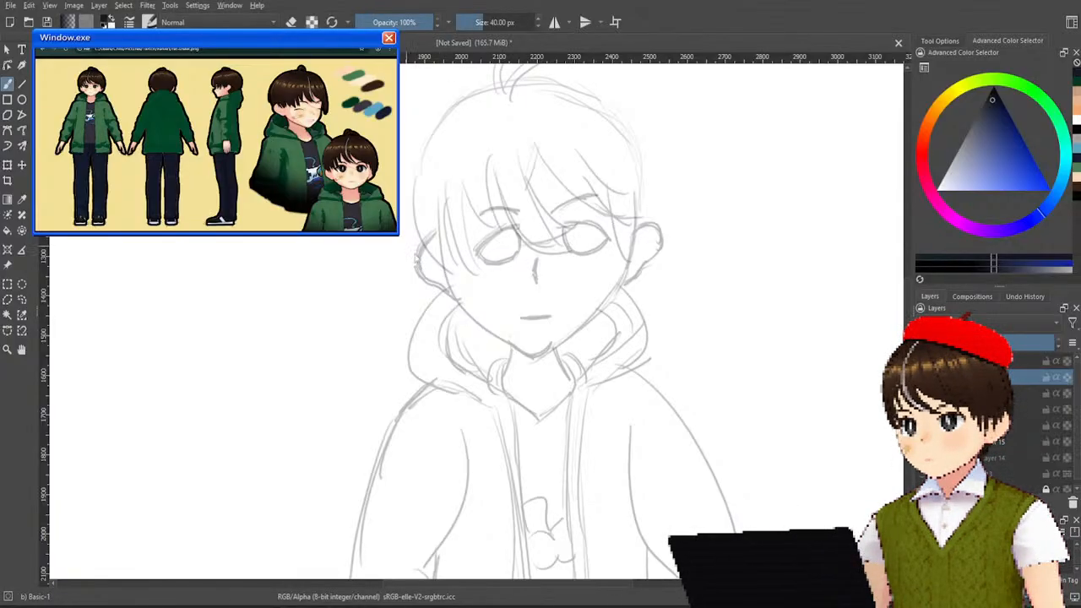
drag(481, 23, 500, 23)
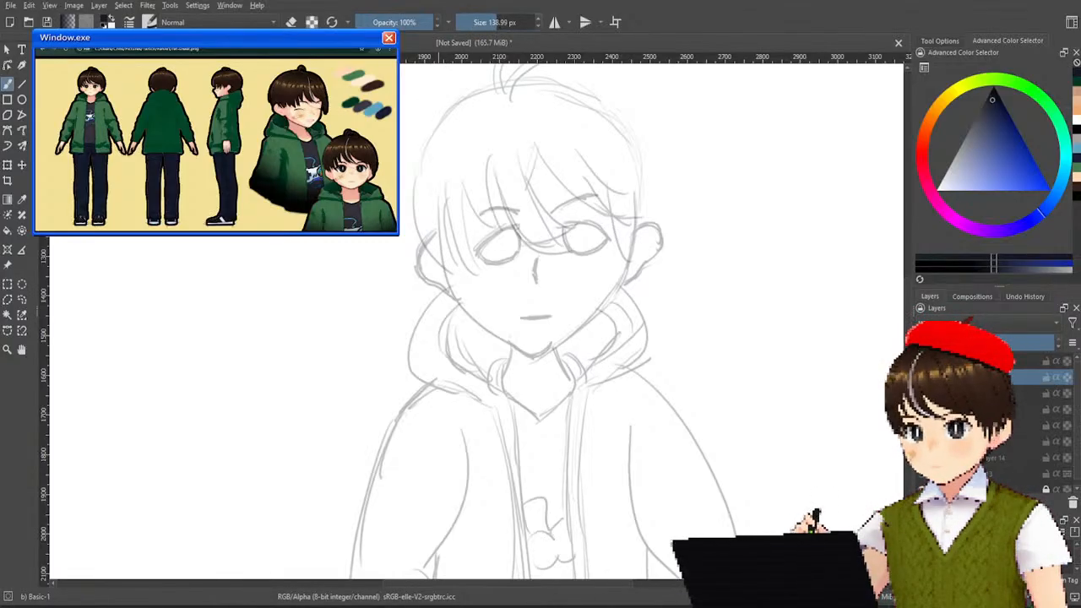
click(496, 23)
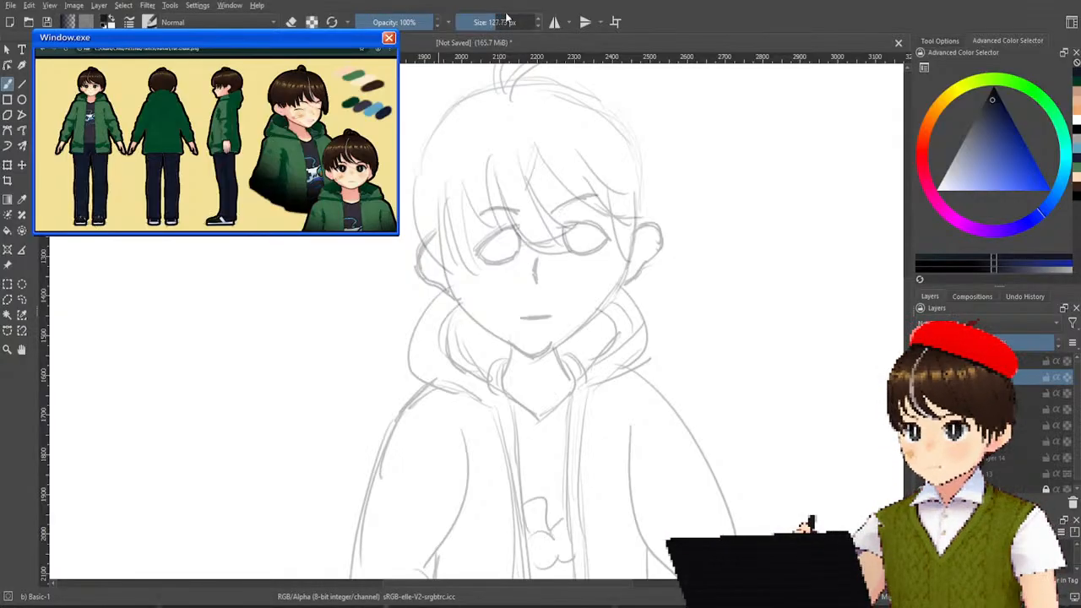
double_click(496, 22)
text(15)
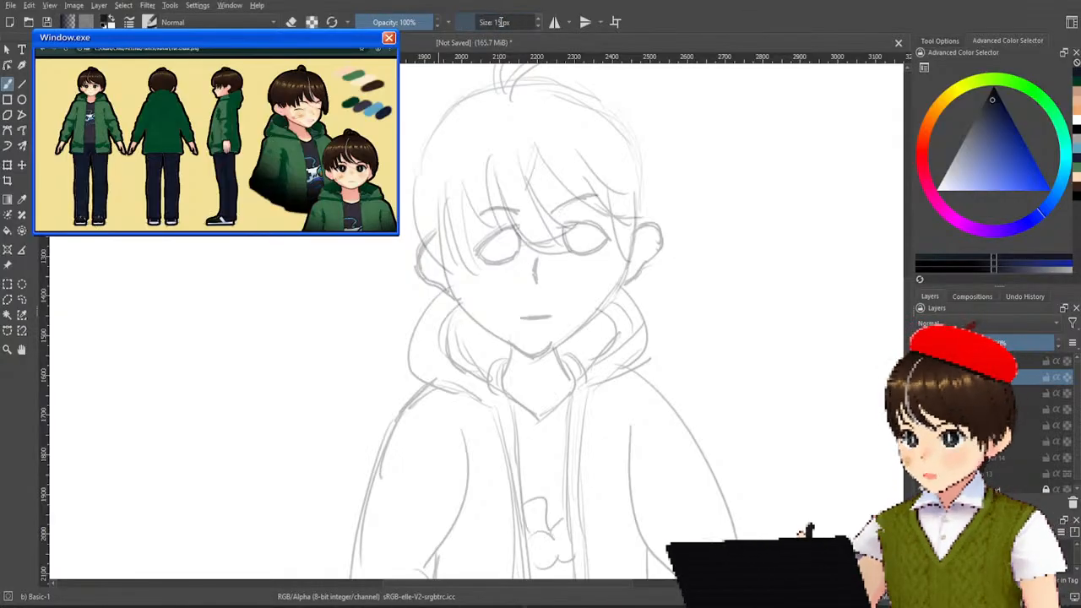
key(Return)
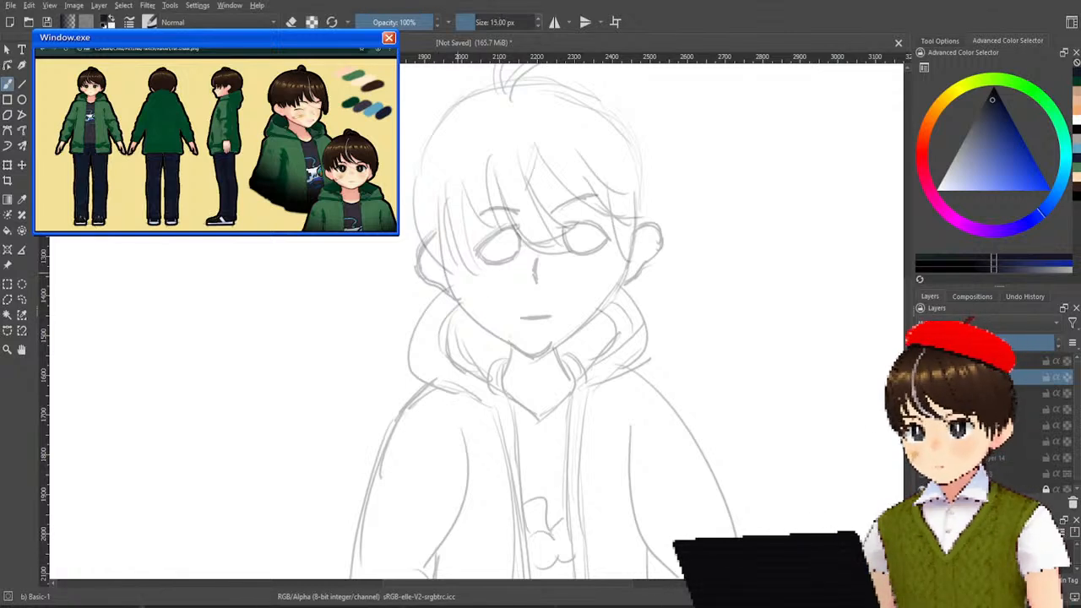
drag(441, 123, 407, 227)
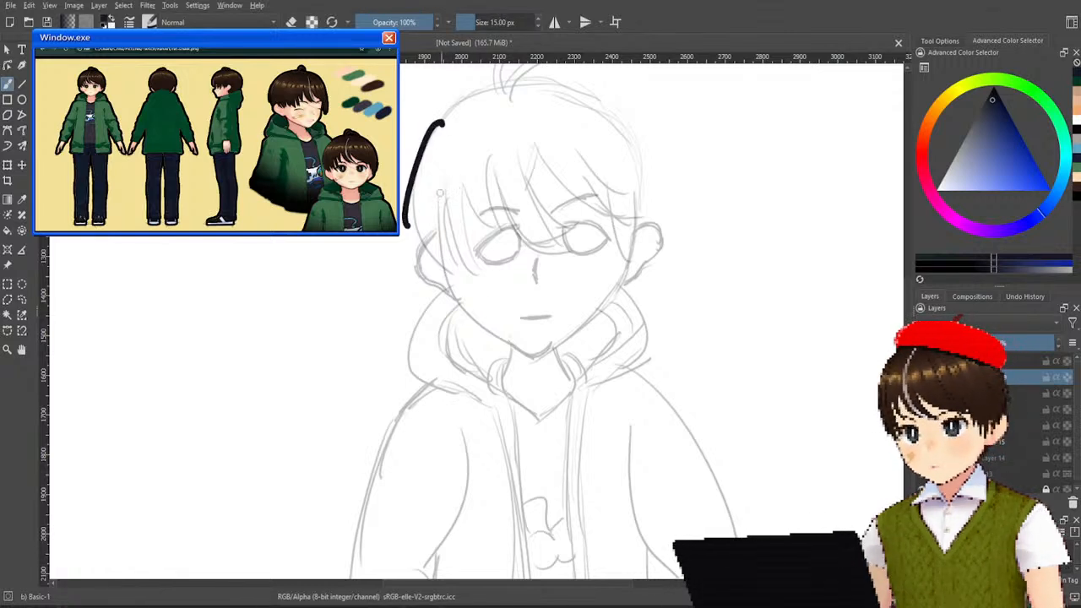
key(ctrl+z)
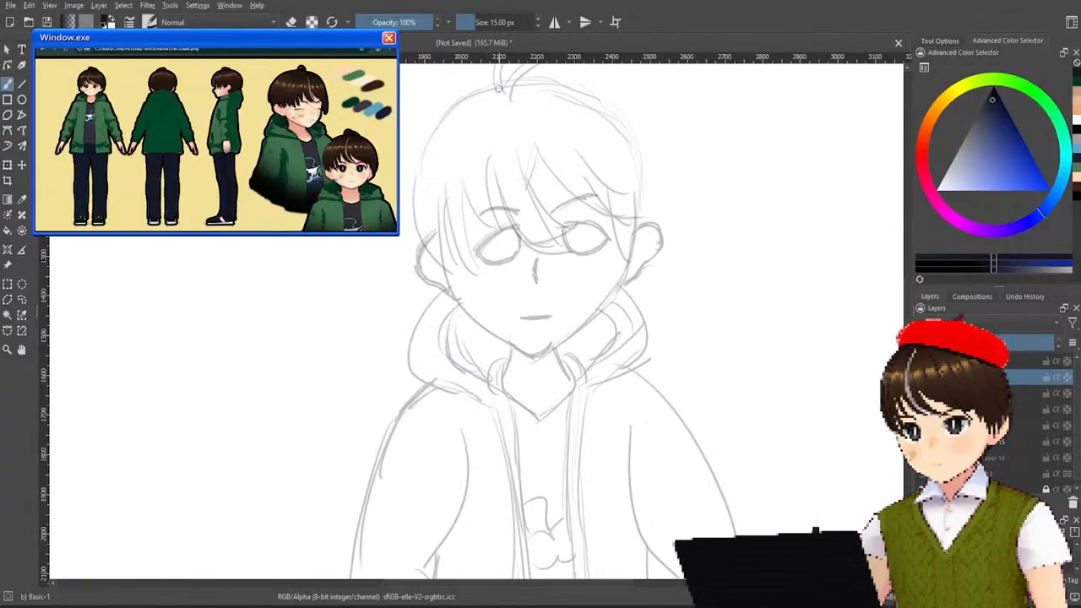
mouse_move(495, 89)
mouse_down()
mouse_move(443, 126)
mouse_move(422, 162)
mouse_move(407, 245)
mouse_up()
key(ctrl+z)
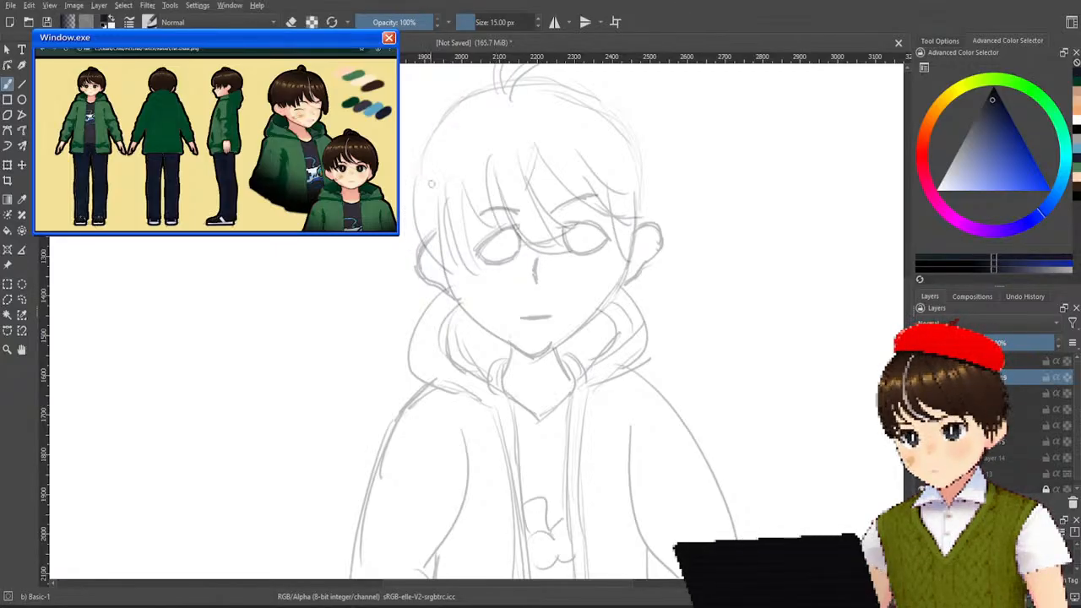
mouse_move(503, 84)
mouse_down()
mouse_move(465, 103)
mouse_move(413, 253)
mouse_up()
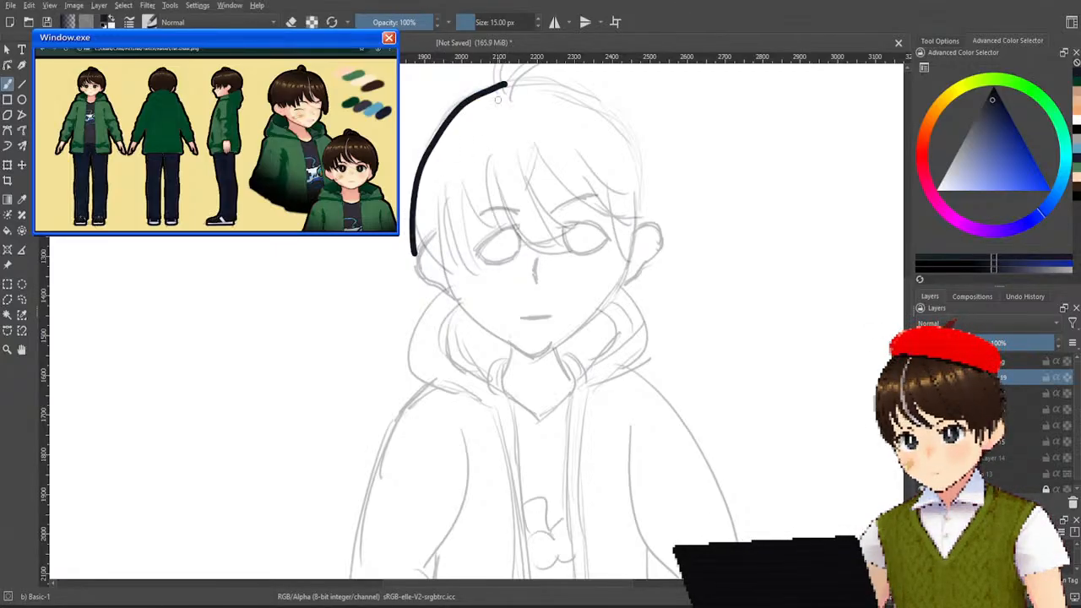
mouse_move(504, 84)
mouse_down()
mouse_move(536, 92)
mouse_move(642, 225)
mouse_up()
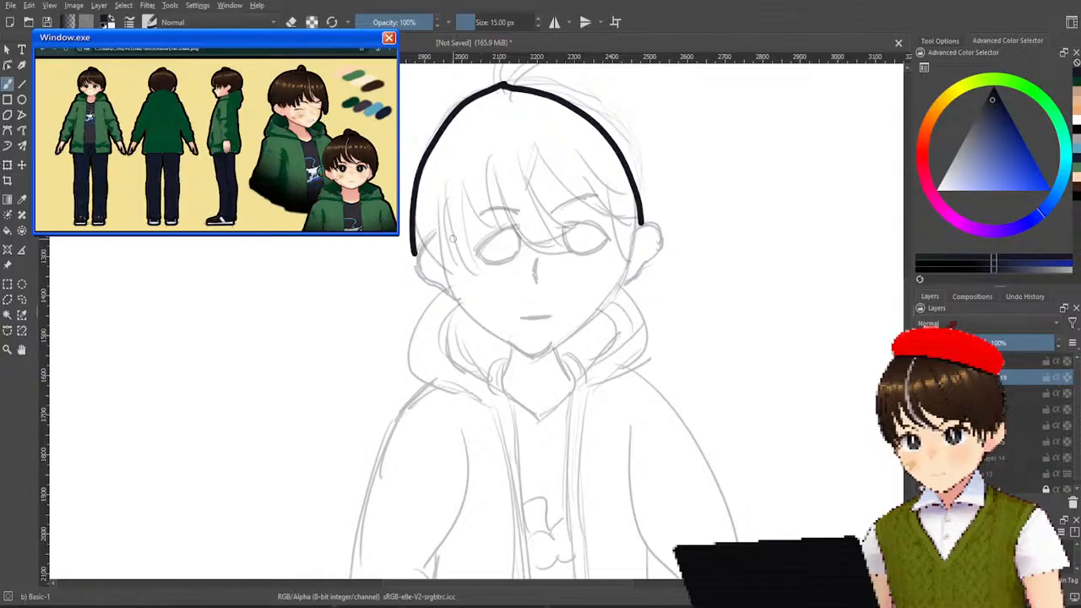
key(ctrl+z)
key(ctrl+z)
Ink the head outline from the crown down both sides of the face toward the chin, following the faint sketch.
drag(521, 85, 422, 207)
mouse_move(521, 84)
mouse_down()
mouse_move(636, 196)
mouse_move(549, 346)
mouse_up()
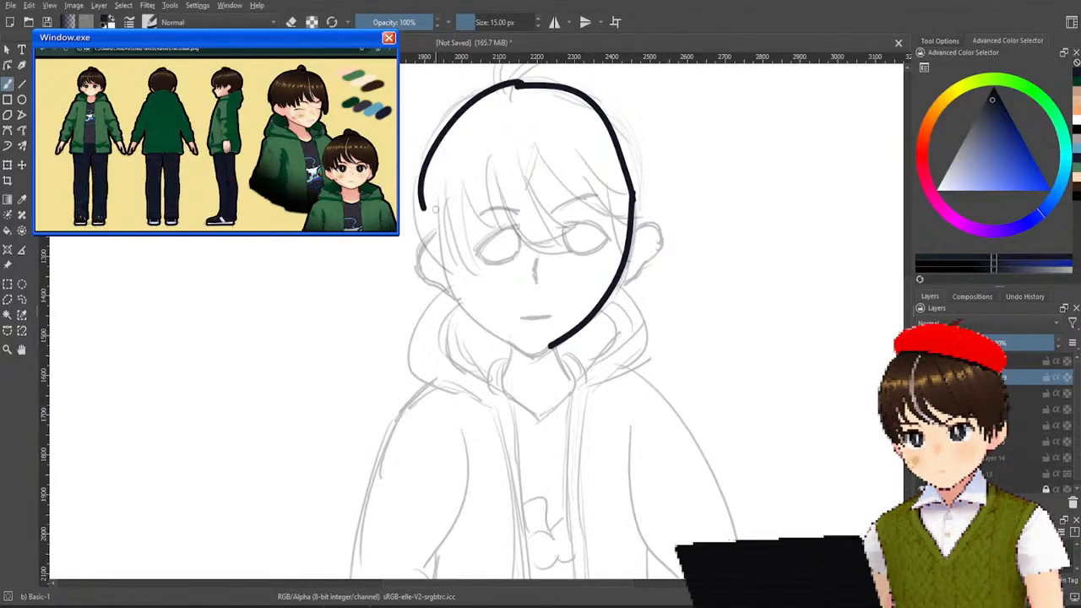
drag(428, 204, 510, 358)
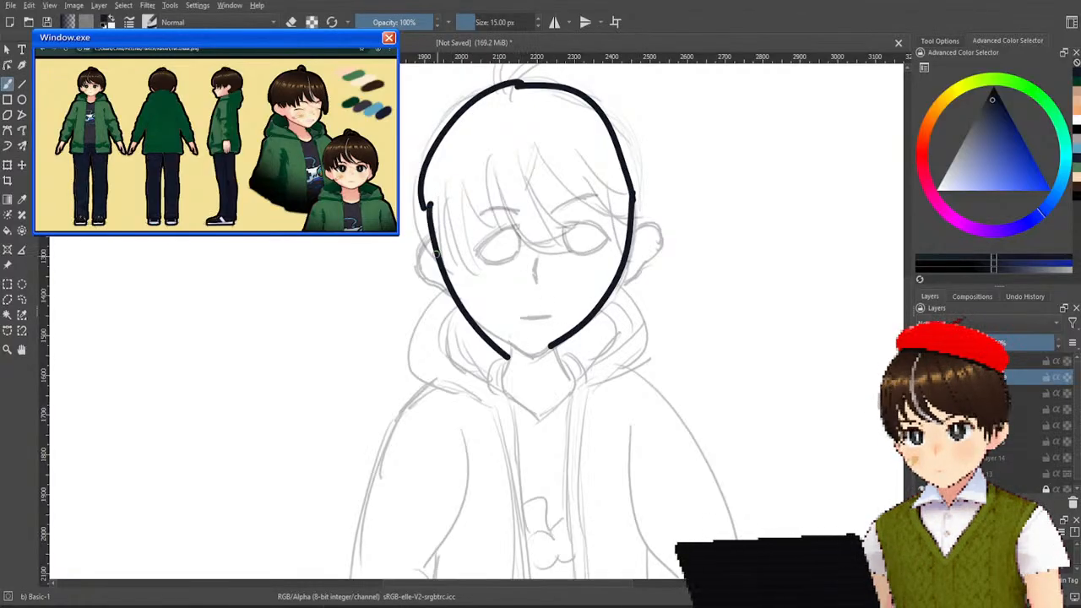
Ink both ears and the pointed fringe strands falling across the forehead and over the eyes.
drag(430, 230, 445, 282)
mouse_move(428, 192)
mouse_down()
mouse_move(463, 255)
mouse_move(450, 278)
mouse_move(482, 283)
mouse_up()
mouse_move(467, 165)
mouse_down()
mouse_move(473, 253)
mouse_move(505, 260)
mouse_up()
mouse_move(488, 142)
mouse_down()
mouse_move(498, 263)
mouse_move(555, 262)
mouse_up()
drag(525, 146, 557, 252)
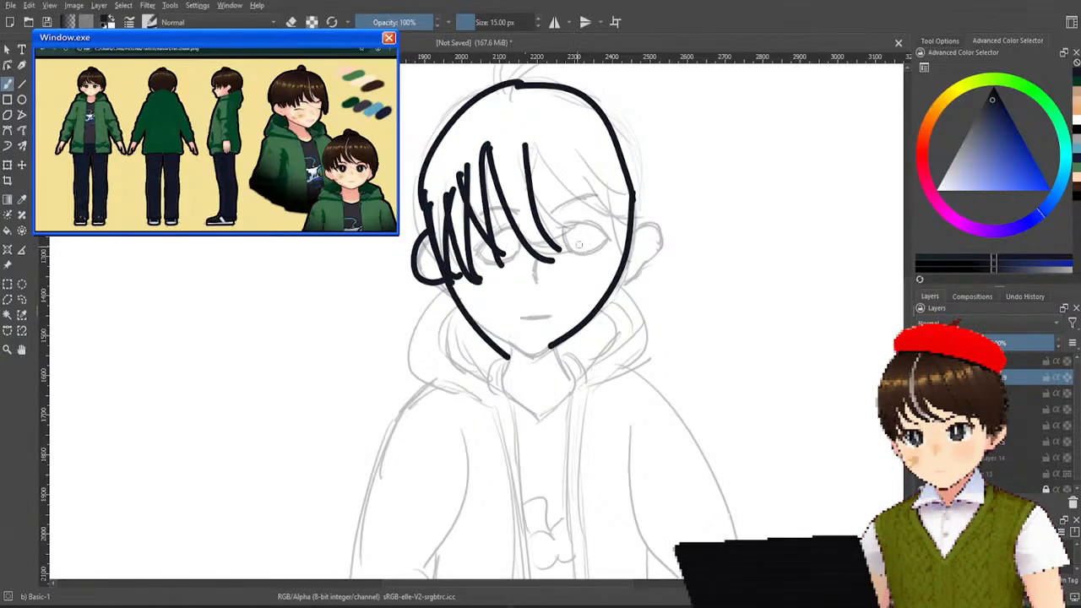
drag(526, 142, 612, 218)
mouse_move(557, 139)
mouse_down()
mouse_move(608, 217)
mouse_move(634, 218)
mouse_up()
mouse_move(608, 181)
mouse_down()
mouse_move(605, 272)
mouse_move(657, 218)
mouse_move(605, 289)
mouse_up()
Ink a smiling mouth, a short nose line and both eyes with their upper strokes, redoing the misplaced eye lines.
drag(514, 318, 566, 307)
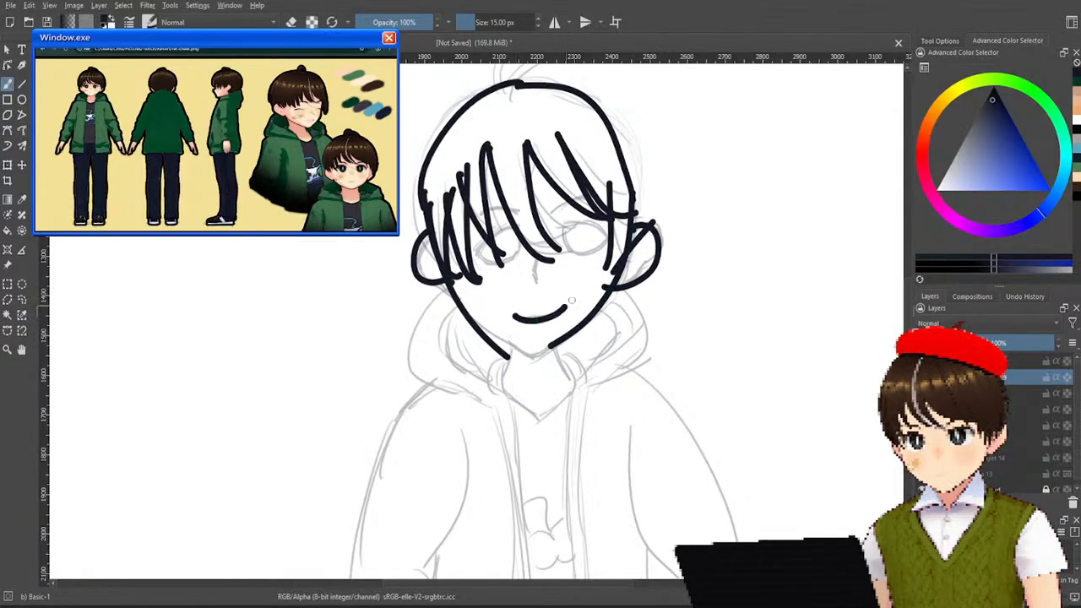
drag(538, 260, 539, 285)
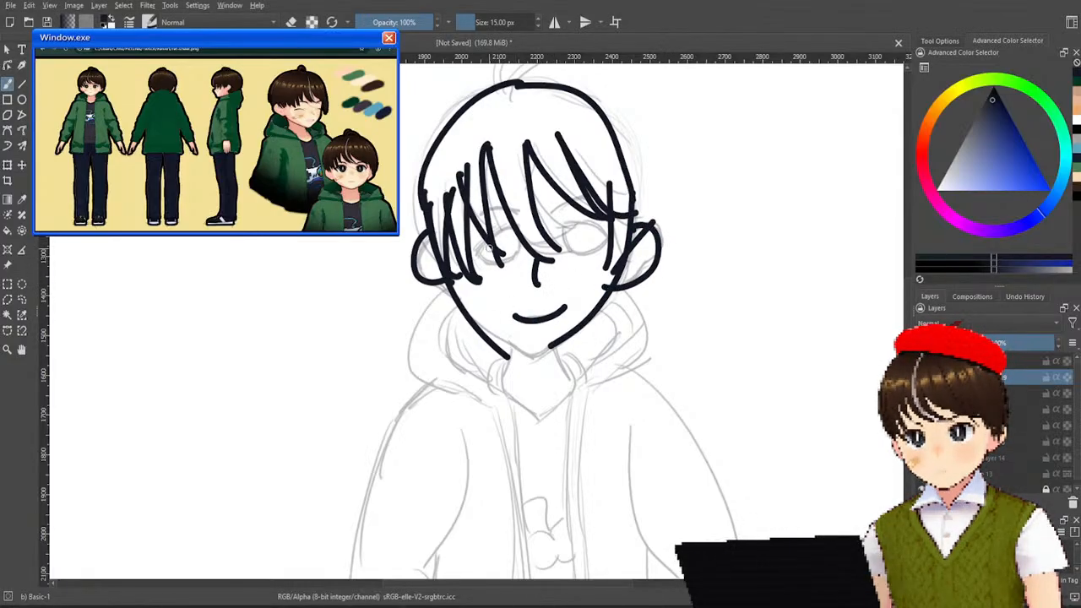
drag(476, 250, 549, 243)
mouse_move(476, 249)
mouse_down()
mouse_move(528, 231)
mouse_move(598, 261)
mouse_up()
key(ctrl+z)
key(ctrl+z)
key(ctrl+z)
drag(557, 227, 601, 248)
key(ctrl+z)
key(ctrl+z)
drag(547, 226, 619, 247)
key(ctrl+z)
drag(544, 229, 620, 253)
drag(556, 232, 609, 244)
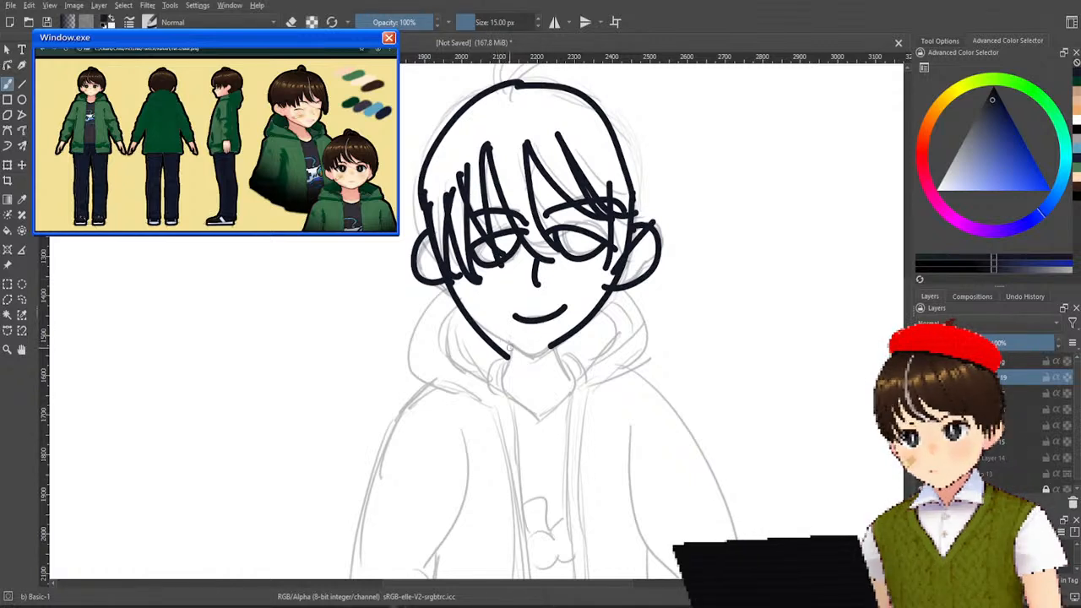
drag(483, 328, 570, 335)
key(ctrl+z)
drag(483, 325, 588, 321)
key(ctrl+z)
drag(475, 330, 556, 348)
key(ctrl+z)
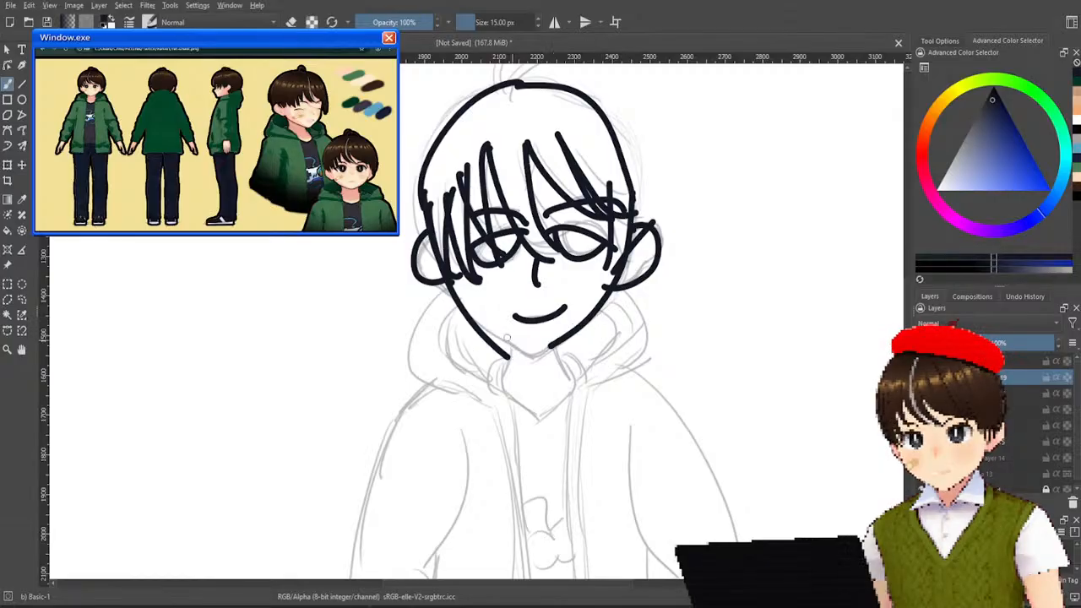
mouse_move(470, 326)
mouse_down()
mouse_move(576, 351)
mouse_move(614, 327)
mouse_move(551, 345)
mouse_move(525, 349)
mouse_up()
key(ctrl+z)
key(ctrl+z)
drag(478, 320, 555, 347)
key(ctrl+z)
mouse_move(476, 321)
mouse_down()
mouse_move(493, 338)
mouse_move(566, 346)
mouse_up()
Ink the chin and both neck lines, and outline the hood's inner edges and its outer right edge around the neck.
key(ctrl+z)
mouse_move(476, 321)
mouse_down()
mouse_move(571, 345)
mouse_move(497, 390)
mouse_up()
drag(554, 353, 577, 386)
drag(457, 304, 478, 365)
key(ctrl+z)
drag(456, 306, 500, 385)
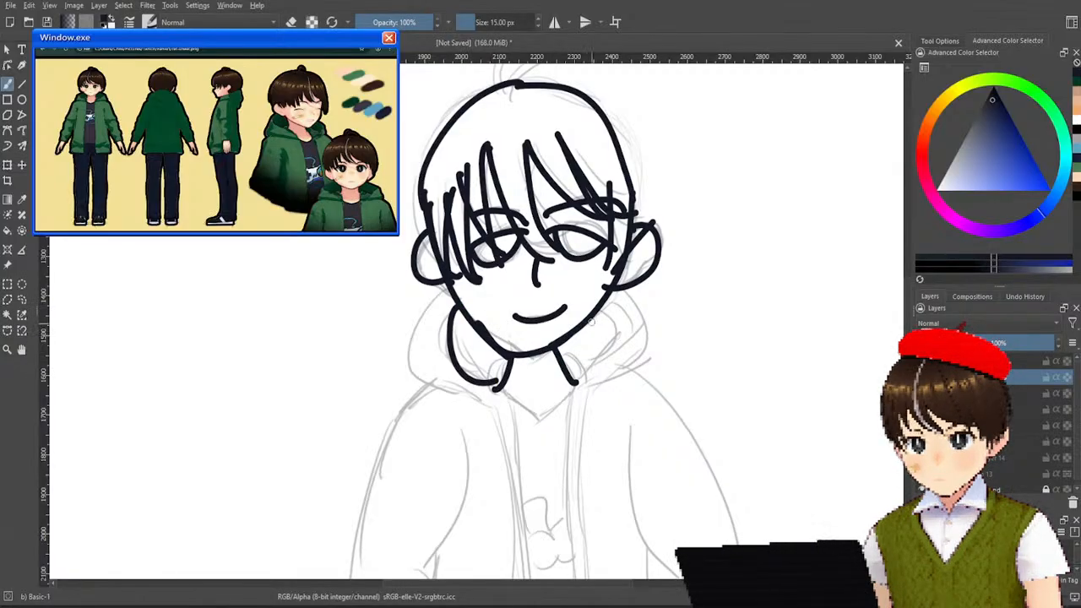
drag(592, 323, 561, 384)
mouse_move(608, 292)
mouse_down()
mouse_move(631, 387)
mouse_move(589, 398)
mouse_up()
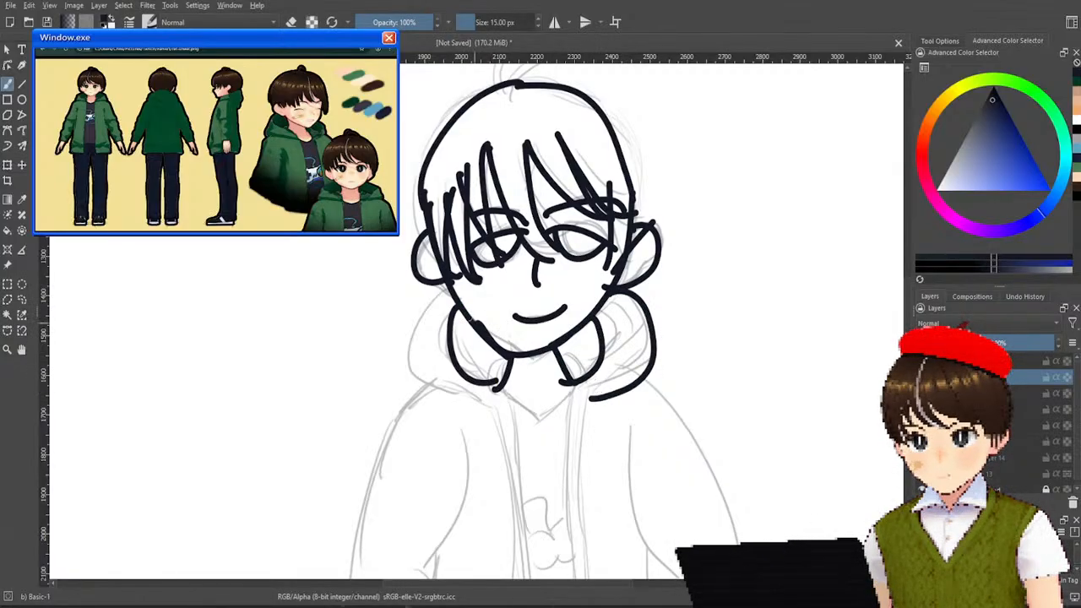
Ink the hood's outer left edge and the paired front-opening lines of the jacket down to the chest.
mouse_move(446, 287)
mouse_down()
mouse_move(441, 396)
mouse_move(461, 402)
mouse_move(488, 446)
mouse_move(496, 525)
mouse_up()
key(ctrl+z)
drag(460, 400, 515, 533)
drag(497, 387, 522, 527)
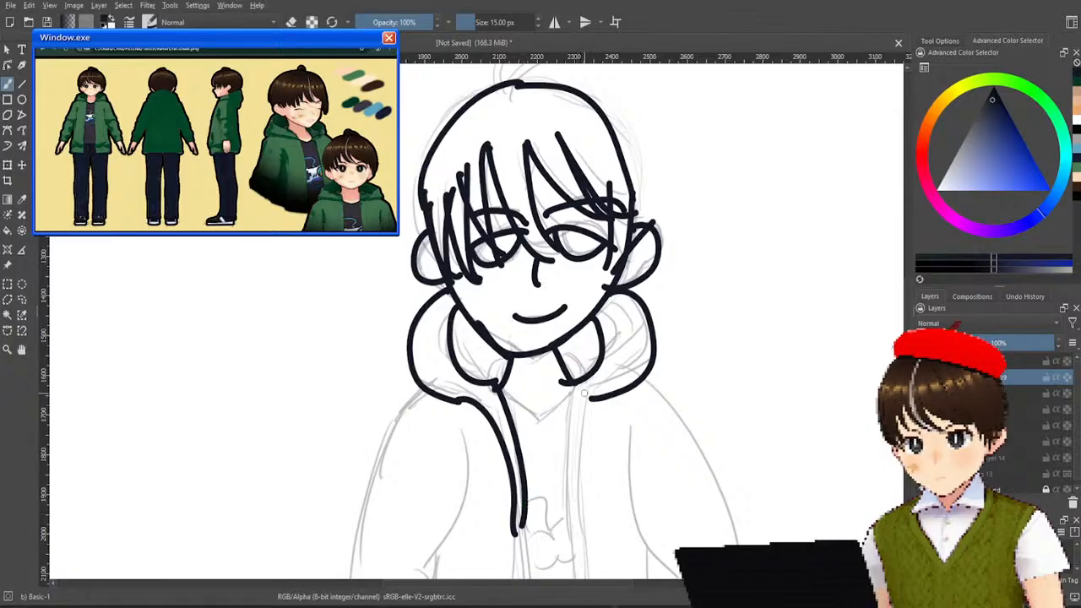
drag(594, 397, 592, 532)
drag(562, 380, 569, 530)
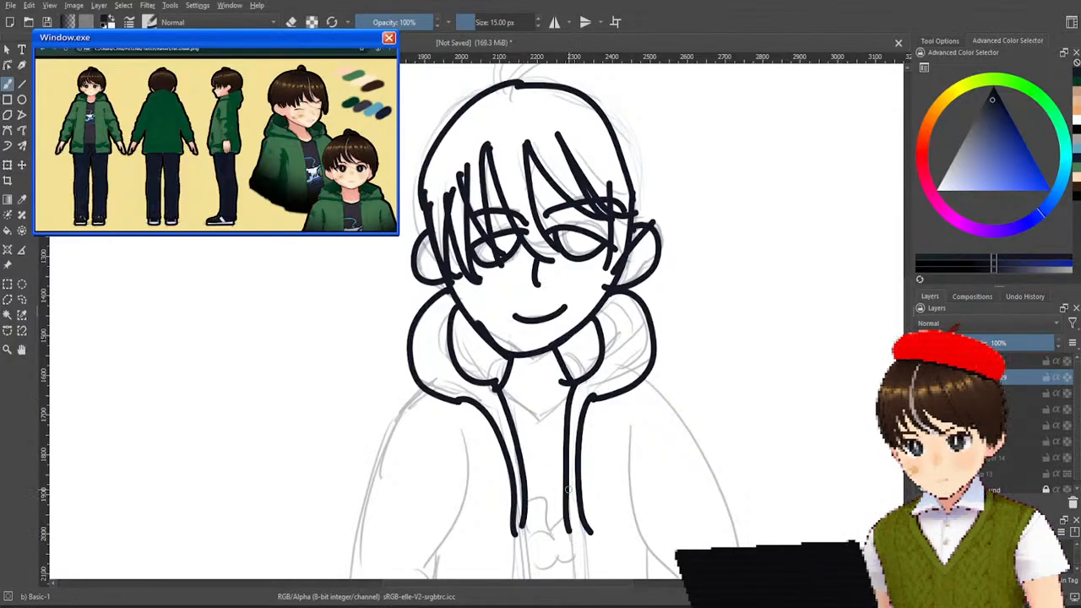
Ink the V-shaped shirt neckline between the two hood edges, replacing the first stroke.
drag(500, 388, 536, 427)
key(ctrl+z)
mouse_move(501, 386)
mouse_down()
mouse_move(536, 424)
mouse_move(571, 385)
mouse_up()
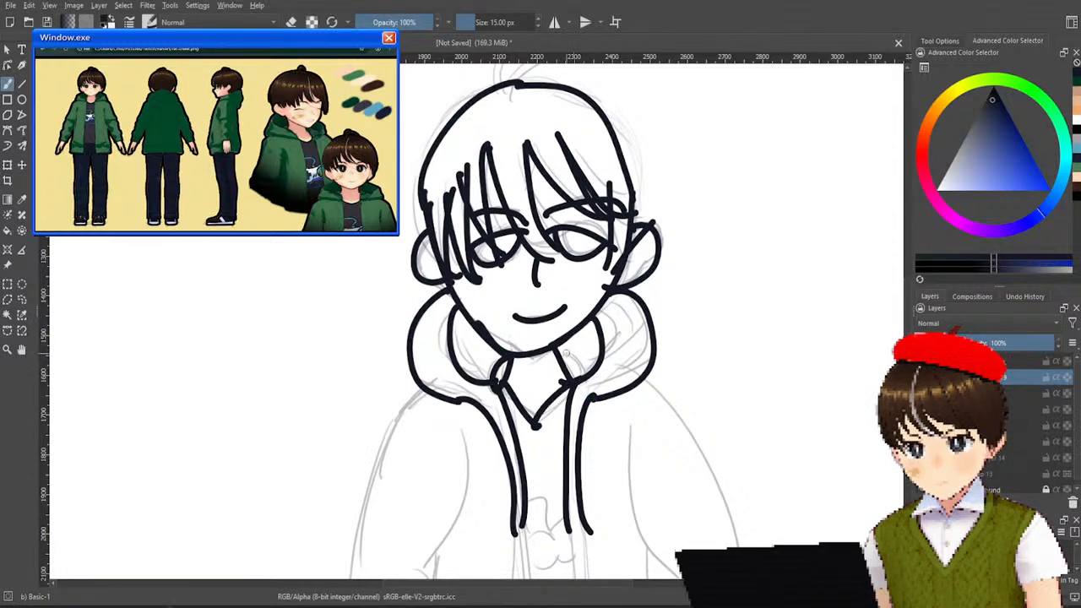
Extend both pairs of jacket front-opening lines from the chest down to the bottom edge of the canvas.
drag(706, 350, 781, 294)
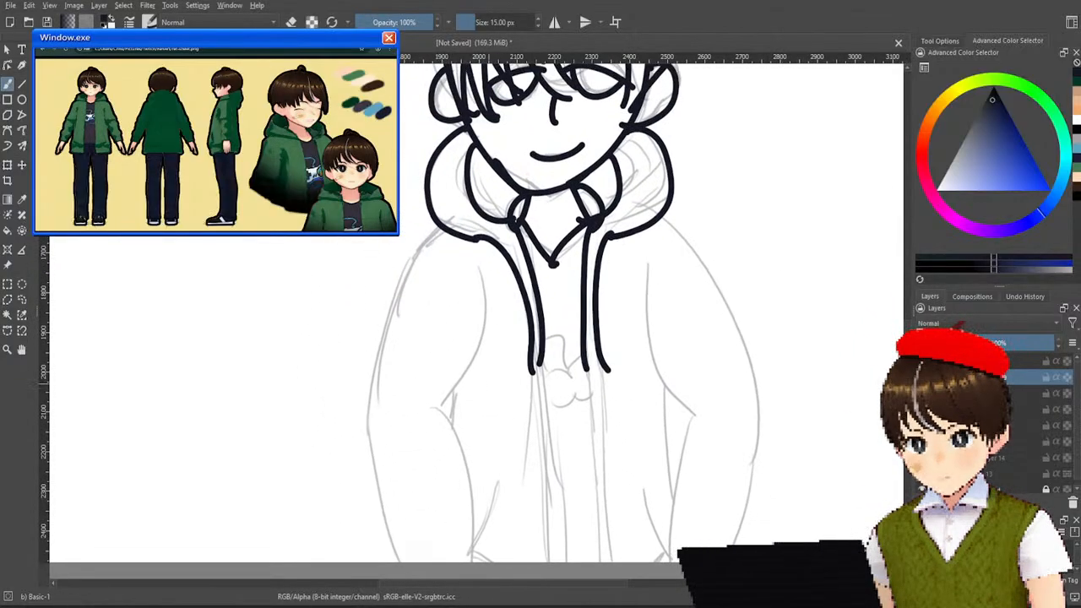
drag(533, 371, 547, 536)
drag(542, 353, 559, 561)
drag(541, 512, 545, 560)
drag(599, 362, 606, 561)
drag(604, 365, 624, 560)
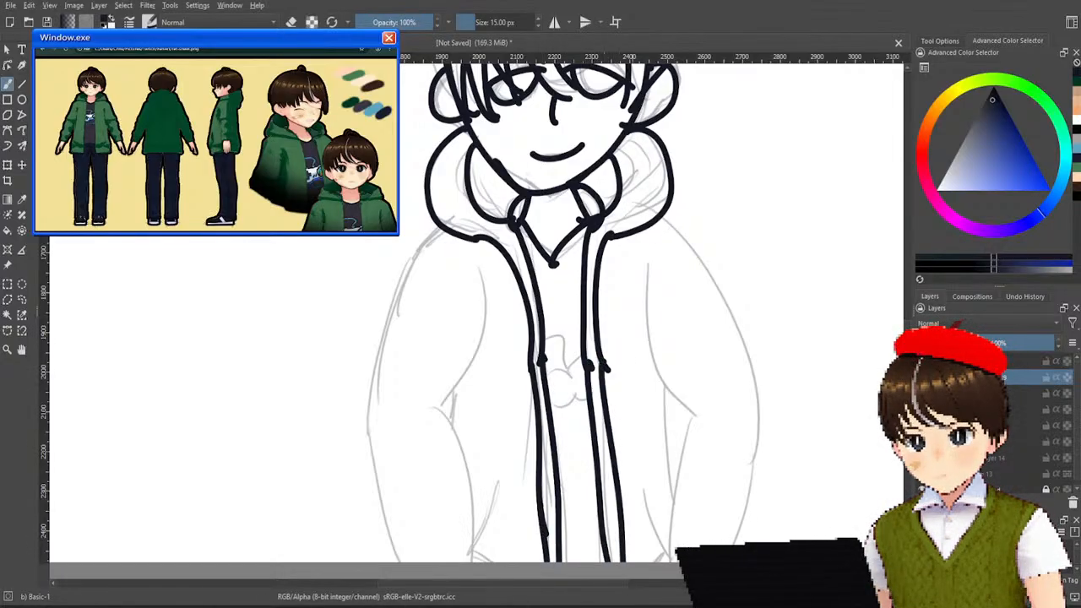
Ink the slanted pocket lines on both sides of the lower jacket.
drag(471, 551, 515, 460)
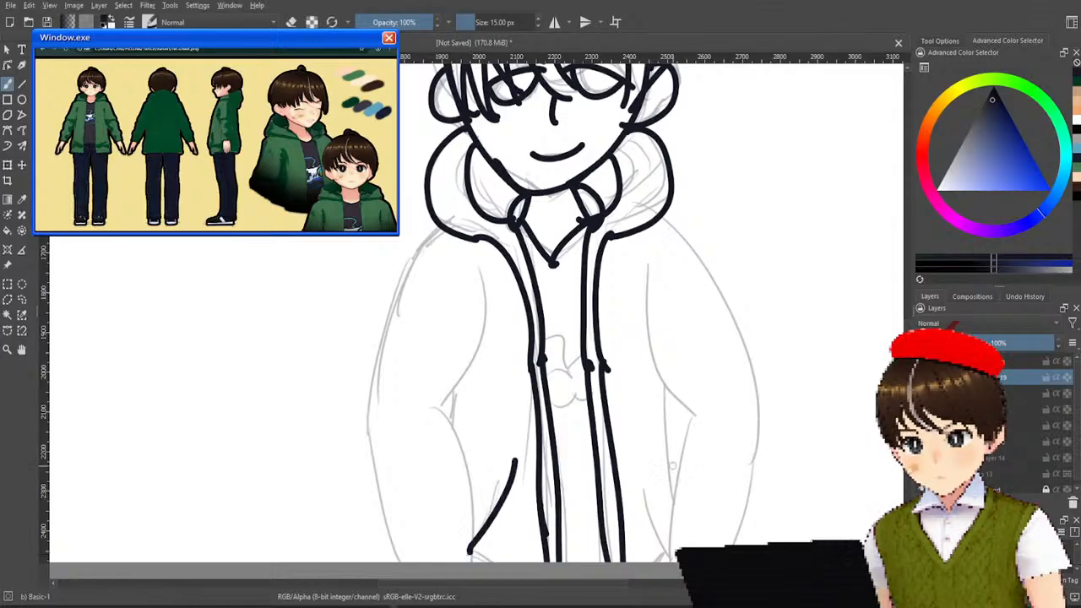
right_click(664, 496)
click(493, 356)
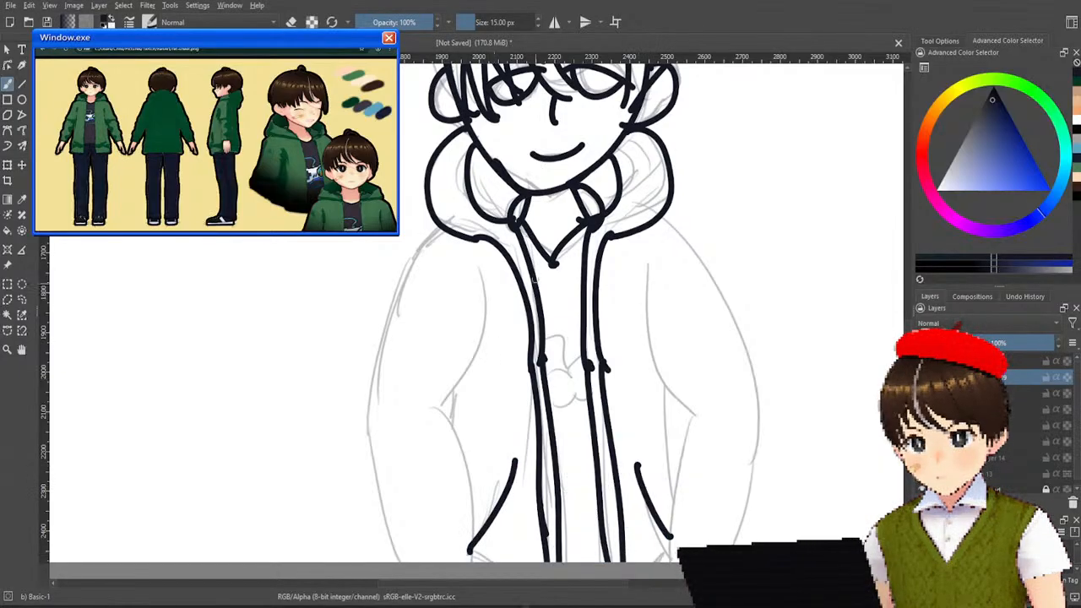
Ink the left sleeve's outer edge from shoulder to canvas bottom, its inner edge, and a short crease at the elbow.
mouse_move(446, 218)
mouse_down()
mouse_move(386, 341)
mouse_move(377, 496)
mouse_move(402, 562)
mouse_up()
right_click(413, 492)
click(279, 420)
drag(438, 403, 480, 596)
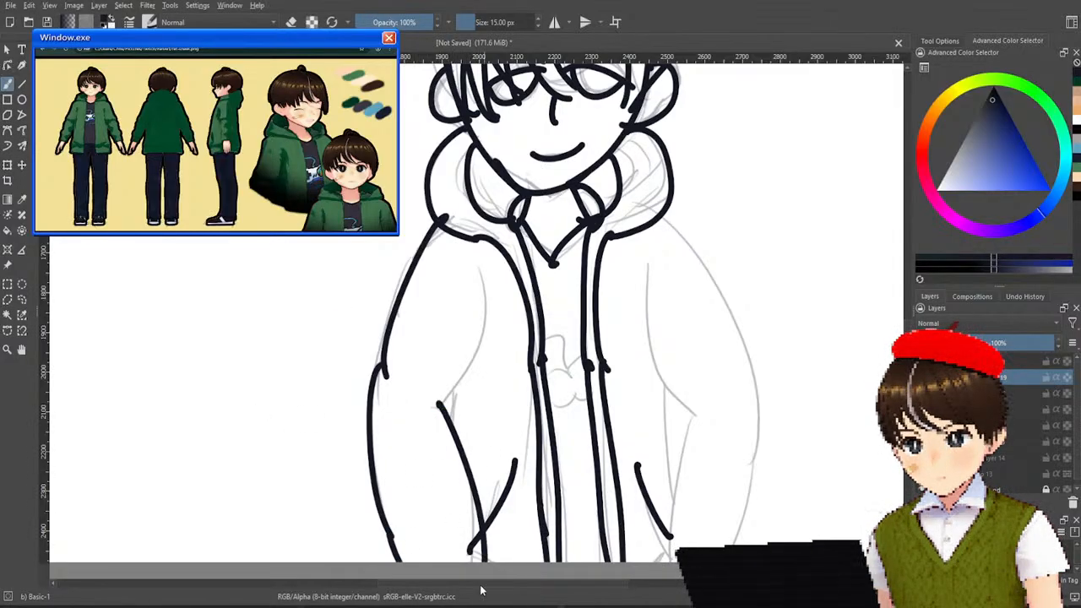
drag(439, 407, 487, 266)
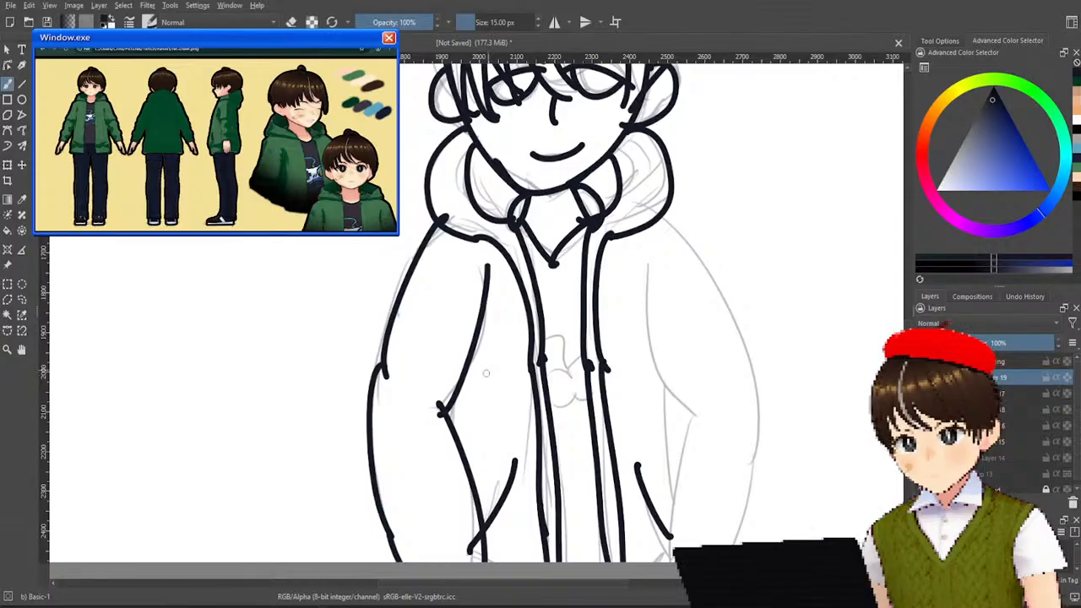
drag(458, 398, 452, 441)
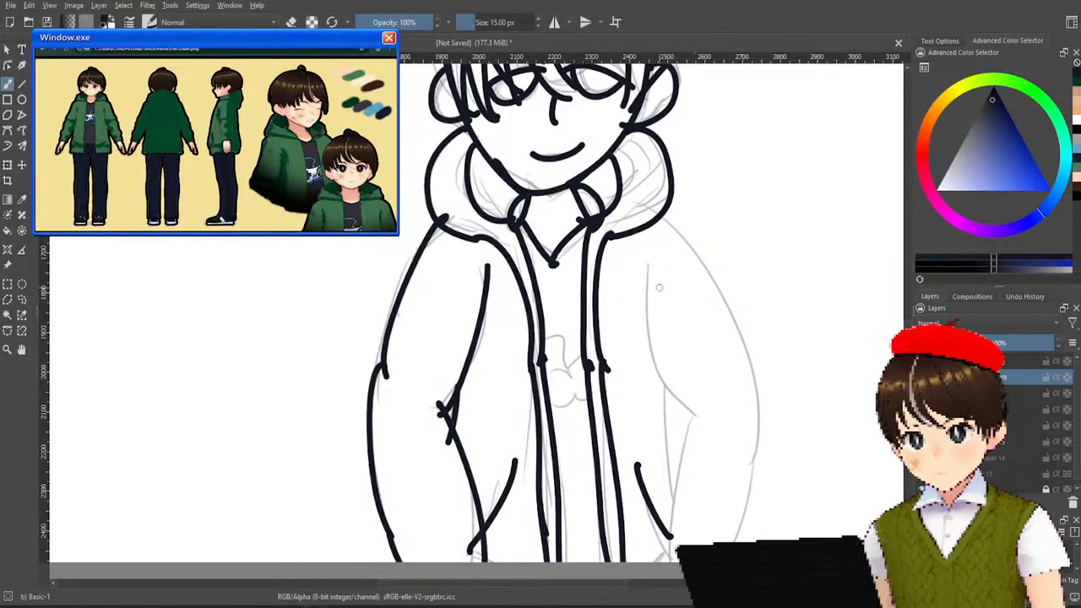
Ink the right sleeve's inner edge from the armpit past the elbow to the canvas bottom, replacing the first stroke.
drag(648, 269, 699, 450)
key(ctrl+z)
mouse_move(646, 272)
mouse_down()
mouse_move(698, 422)
mouse_move(653, 560)
mouse_up()
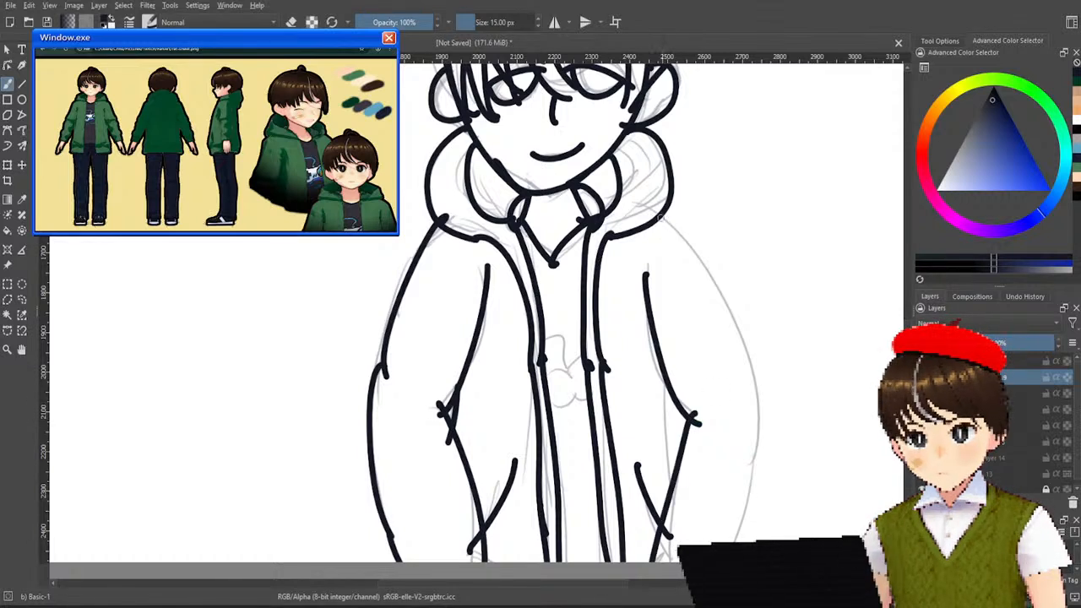
Ink the right sleeve's outer edge from the hood over the shoulder down to the cuff area, undoing and redrawing unsatisfactory strokes.
mouse_move(657, 206)
mouse_down()
mouse_move(695, 248)
mouse_move(709, 321)
mouse_up()
key(ctrl+z)
drag(666, 201, 718, 278)
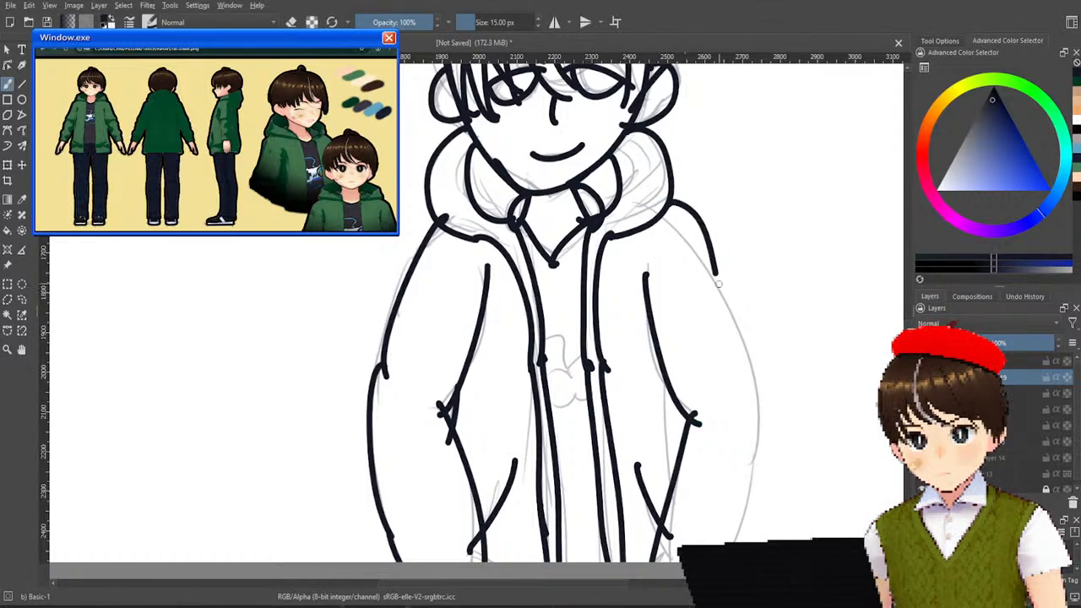
key(ctrl+z)
drag(665, 211, 728, 336)
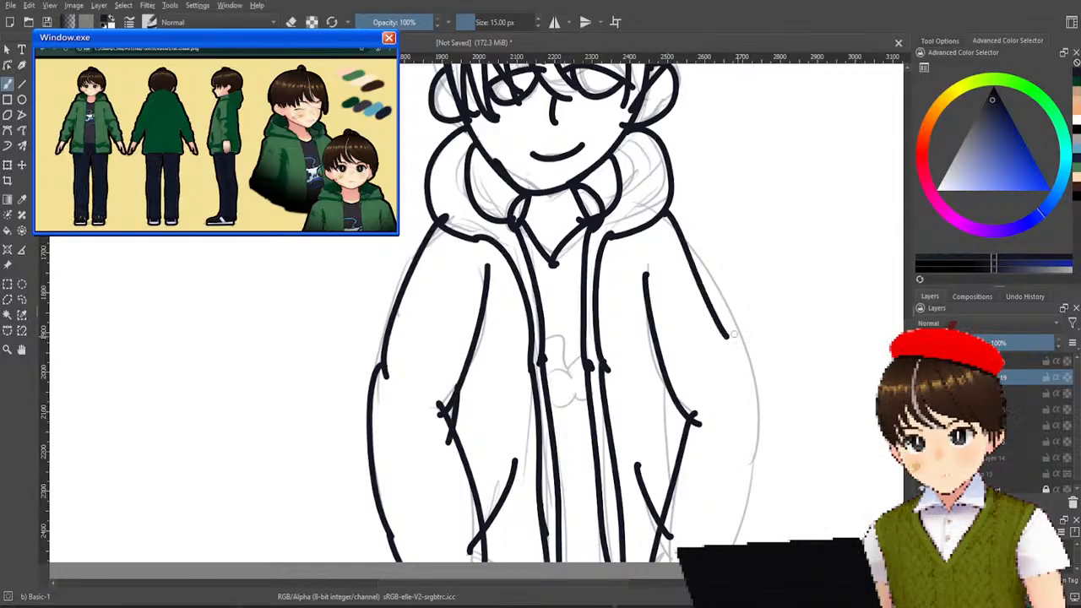
key(ctrl+z)
drag(664, 206, 738, 355)
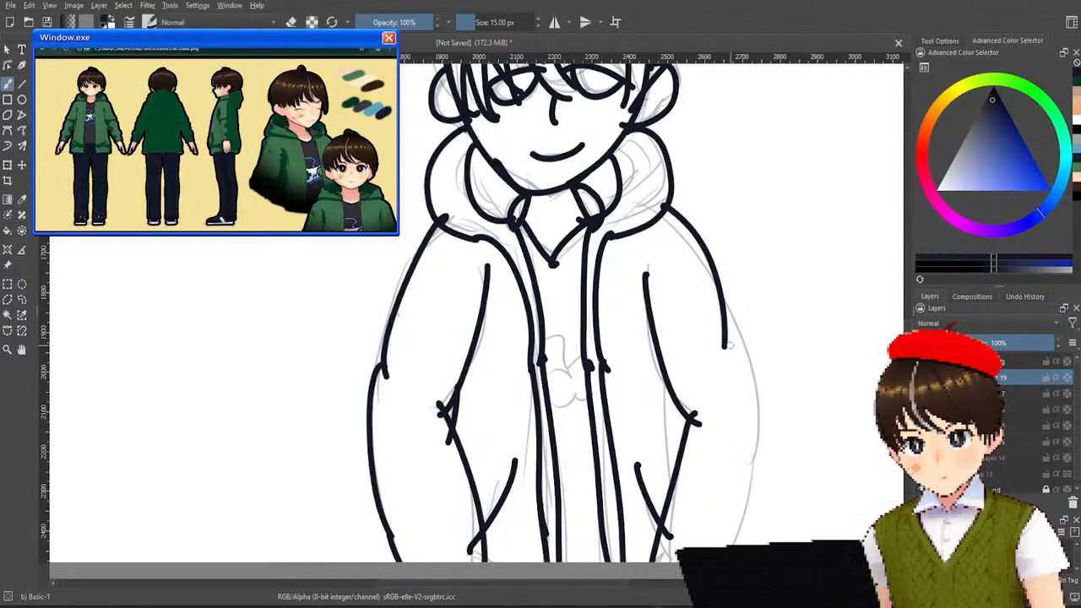
key(ctrl+z)
drag(666, 213, 732, 432)
key(ctrl+z)
drag(676, 209, 745, 431)
key(ctrl+z)
drag(662, 213, 729, 341)
key(ctrl+z)
drag(662, 208, 726, 421)
key(ctrl+z)
drag(664, 209, 732, 441)
key(ctrl+z)
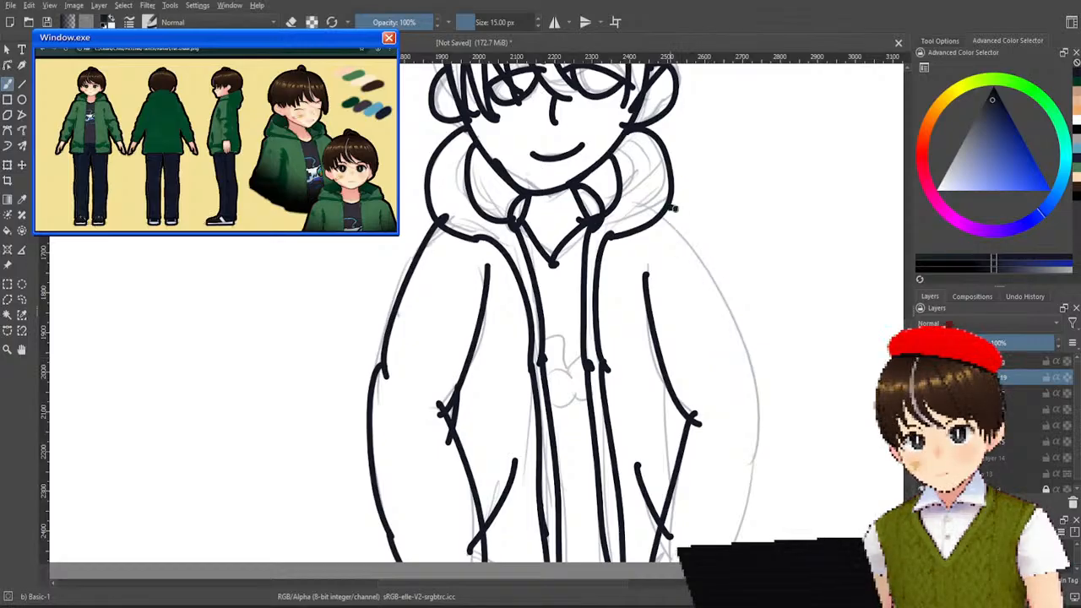
drag(667, 207, 724, 441)
key(ctrl+z)
drag(667, 203, 731, 414)
key(ctrl+z)
mouse_move(667, 206)
mouse_down()
mouse_move(748, 350)
mouse_move(753, 457)
mouse_up()
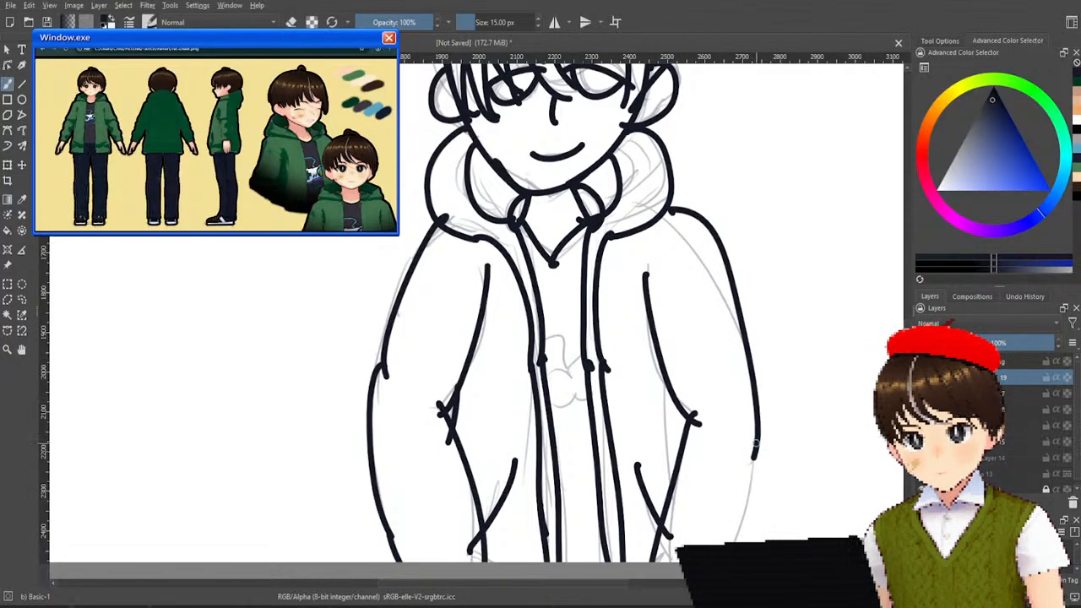
key(ctrl+z)
mouse_move(673, 203)
mouse_down()
mouse_move(752, 412)
mouse_move(726, 548)
mouse_up()
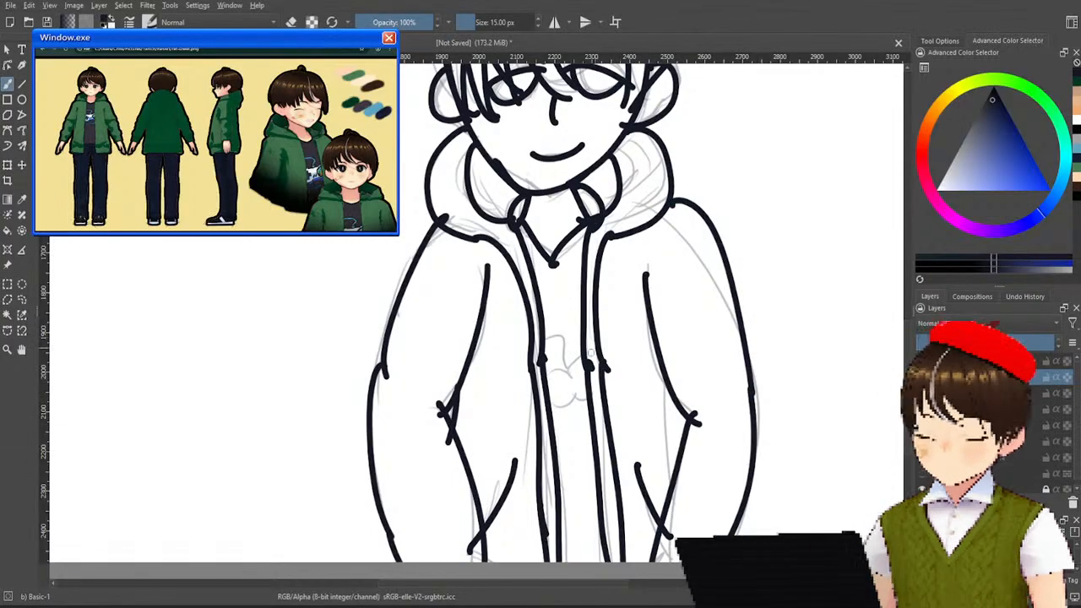
Ink the small rounded emblem on the shirt between the jacket's front edges.
mouse_move(544, 342)
mouse_down()
mouse_move(571, 364)
mouse_move(554, 369)
mouse_move(569, 385)
mouse_move(583, 360)
mouse_up()
mouse_move(571, 397)
mouse_down()
mouse_move(554, 408)
mouse_move(602, 369)
mouse_up()
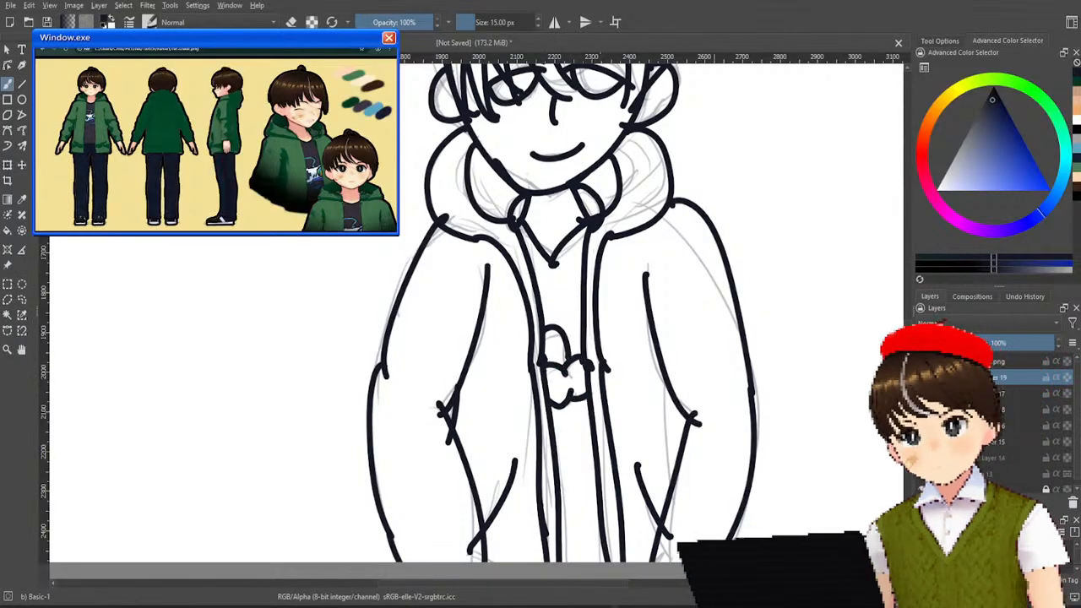
Ink the two-pronged hair tuft on top of the head, redrawing strokes that miss the intended shape.
scroll(750, 223, up, 5)
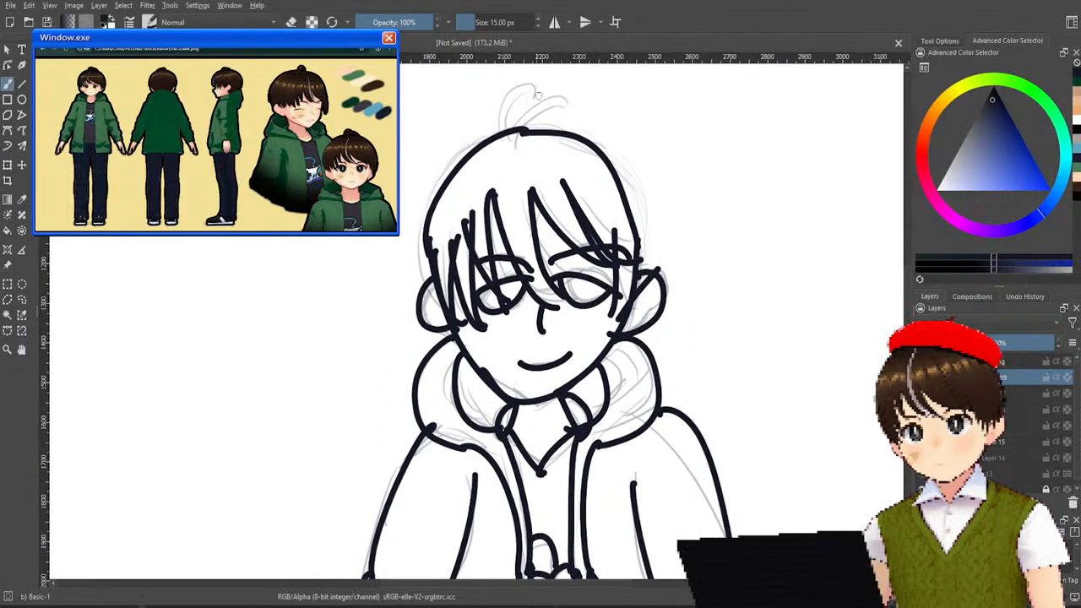
drag(533, 83, 500, 144)
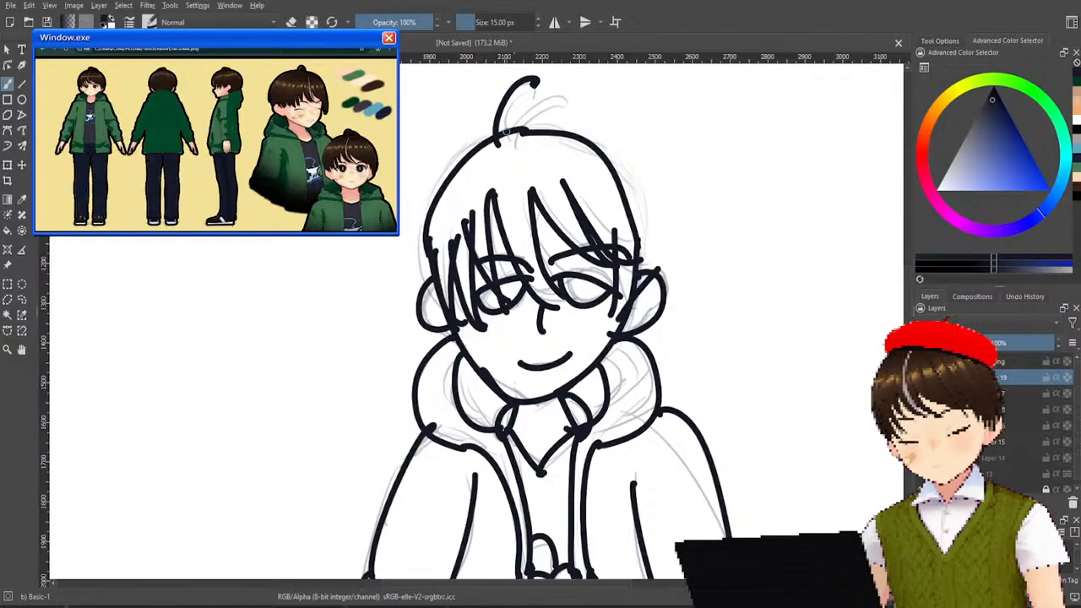
mouse_move(534, 83)
mouse_down()
mouse_move(511, 151)
mouse_move(510, 111)
mouse_move(543, 77)
mouse_up()
key(ctrl+z)
mouse_move(510, 138)
mouse_down()
mouse_move(522, 112)
mouse_move(594, 117)
mouse_up()
key(ctrl+z)
mouse_move(508, 124)
mouse_down()
mouse_move(545, 96)
mouse_move(578, 103)
mouse_move(475, 164)
mouse_move(585, 93)
mouse_up()
key(ctrl+z)
key(ctrl+z)
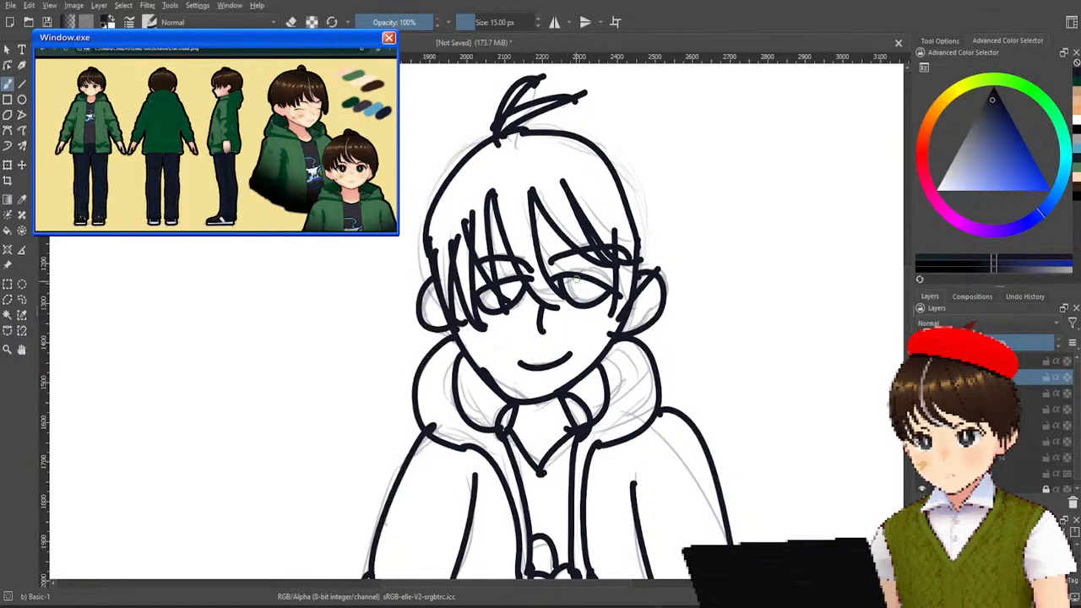
Ink dark irises in both eyes, leaving a small light gap in each.
mouse_move(568, 276)
mouse_down()
mouse_move(583, 289)
mouse_move(571, 293)
mouse_up()
key(ctrl+z)
key(ctrl+z)
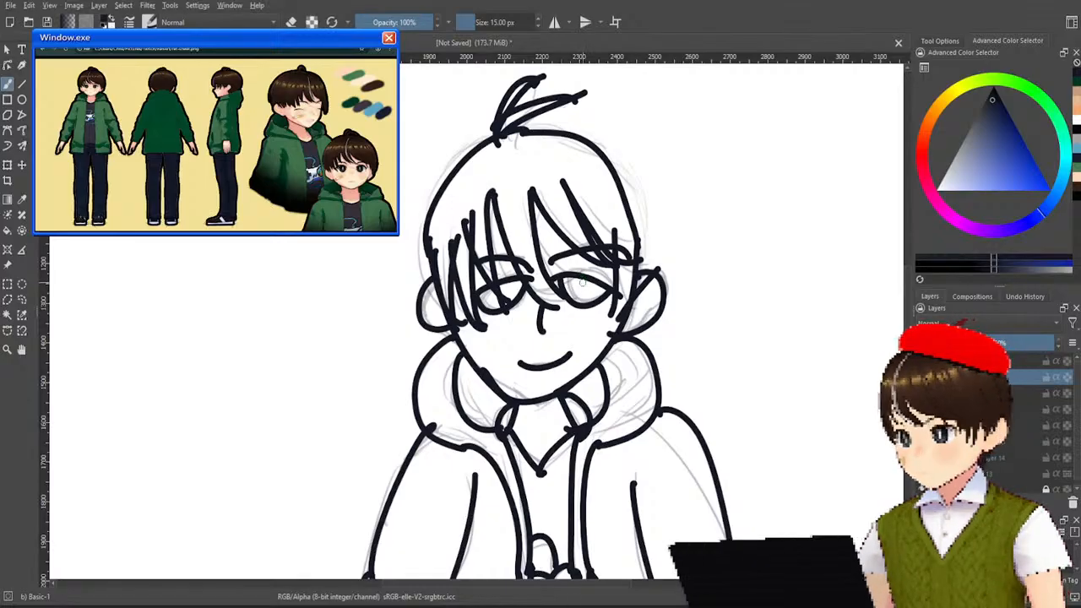
mouse_move(569, 279)
mouse_down()
mouse_move(577, 301)
mouse_move(565, 299)
mouse_move(571, 277)
mouse_up()
mouse_move(498, 284)
mouse_down()
mouse_move(512, 302)
mouse_move(519, 286)
mouse_move(503, 295)
mouse_move(515, 301)
mouse_move(507, 284)
mouse_move(517, 297)
mouse_up()
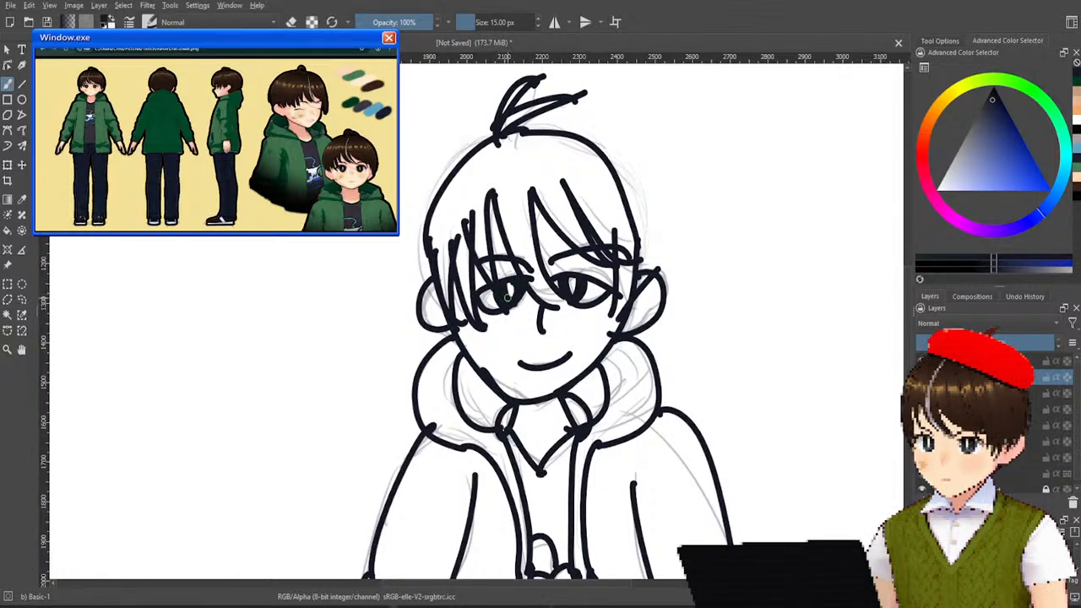
Examine the whole inked figure and compare it with the sketch by hiding and showing the line art layer.
scroll(573, 263, down, 3)
scroll(595, 522, up, 2)
scroll(594, 521, down, 2)
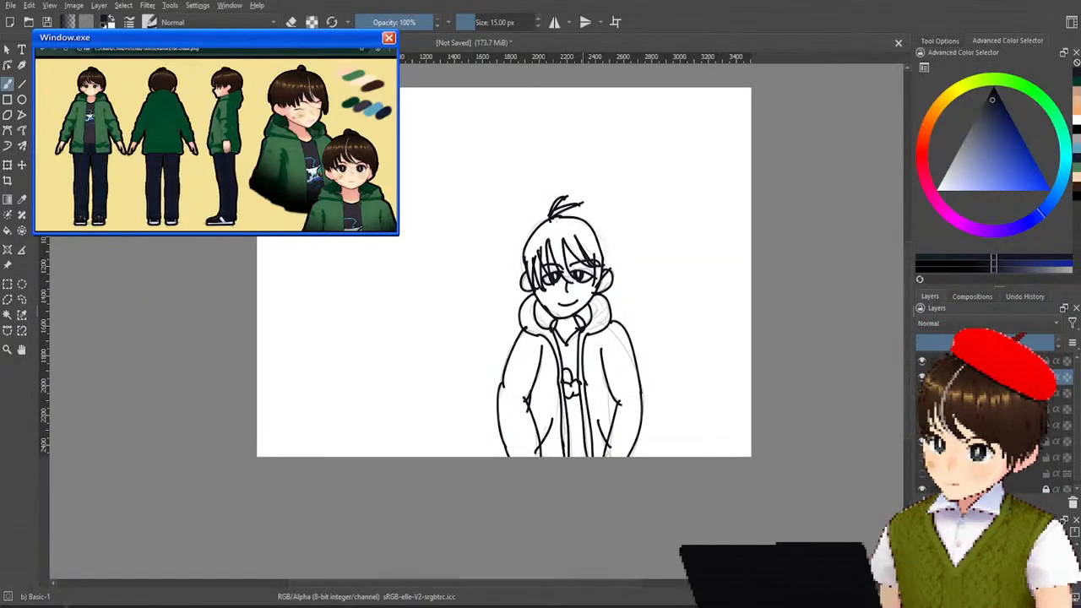
scroll(414, 507, up, 2)
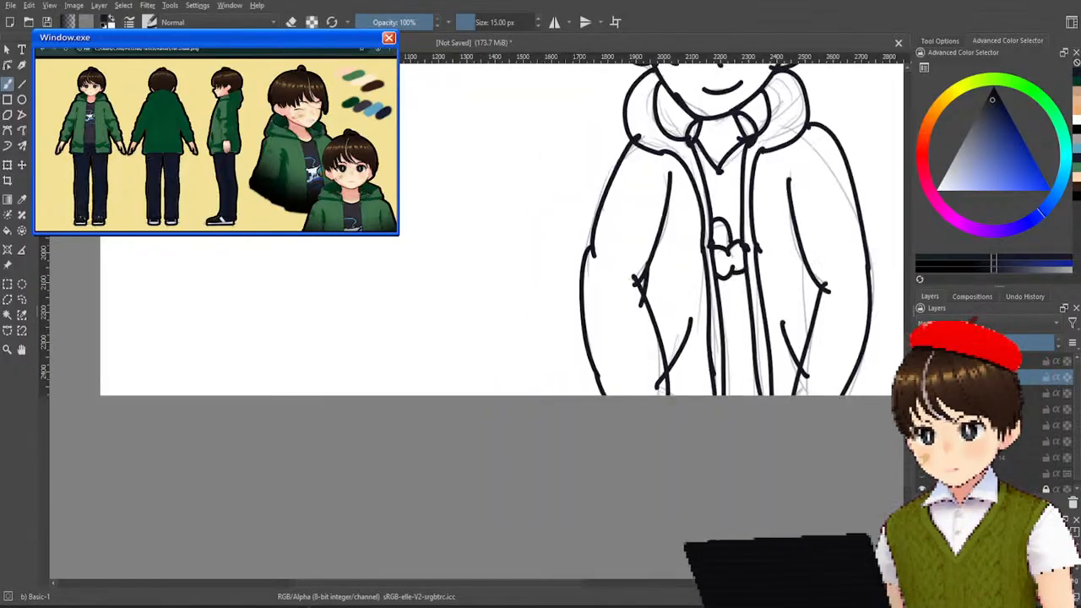
drag(614, 142, 316, 385)
drag(544, 300, 585, 281)
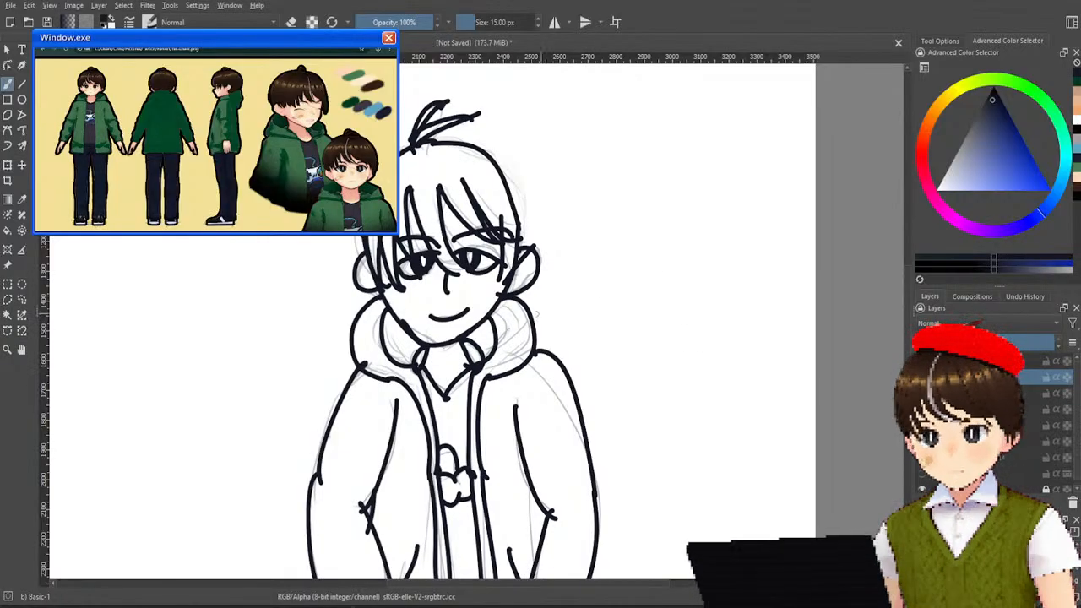
drag(515, 318, 531, 253)
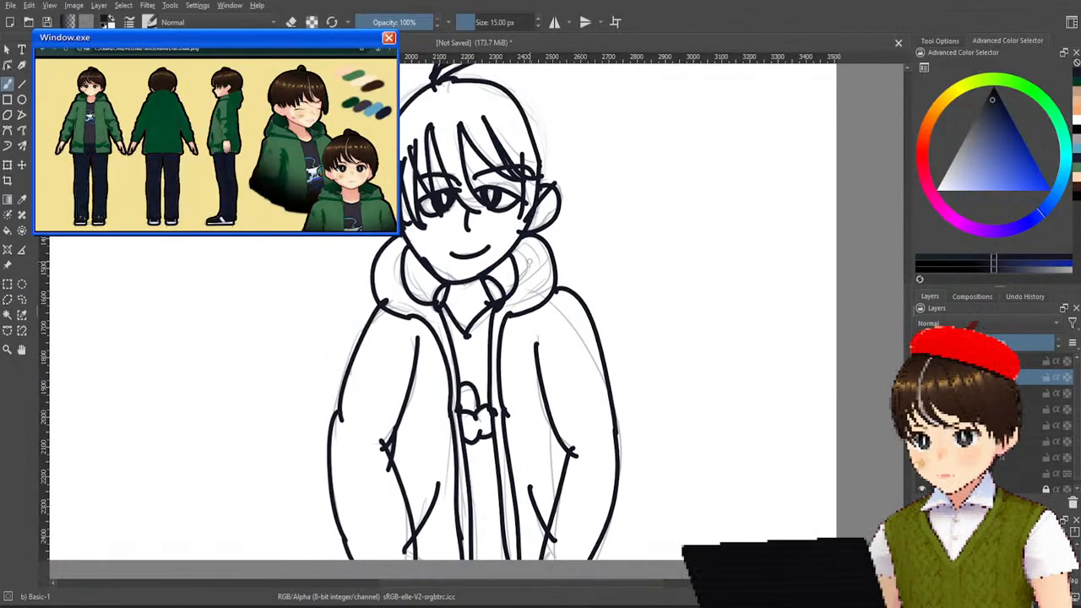
drag(569, 406, 586, 392)
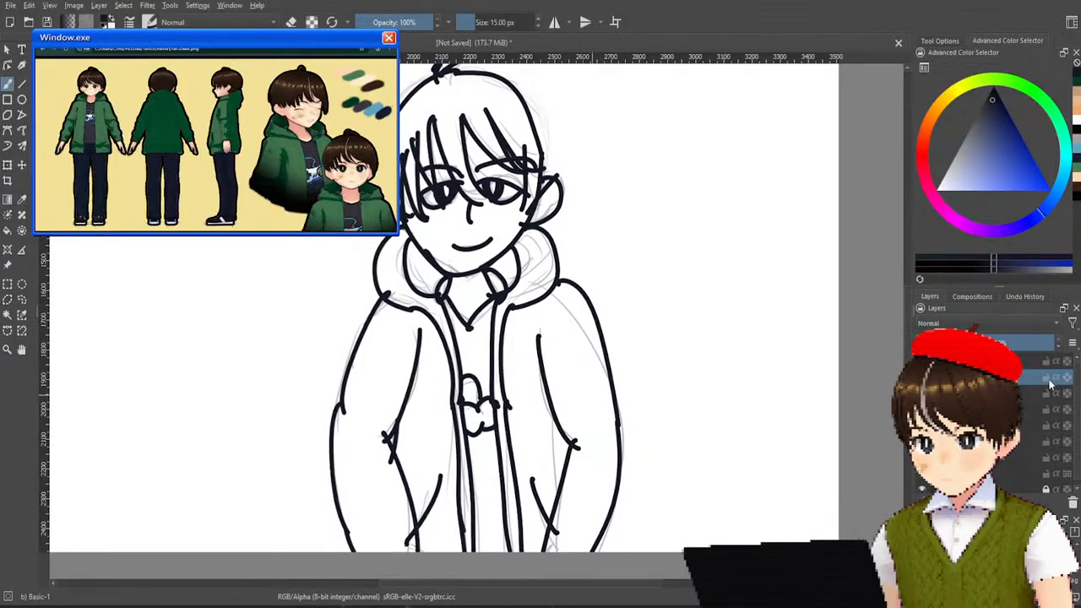
click(922, 377)
click(922, 376)
click(922, 376)
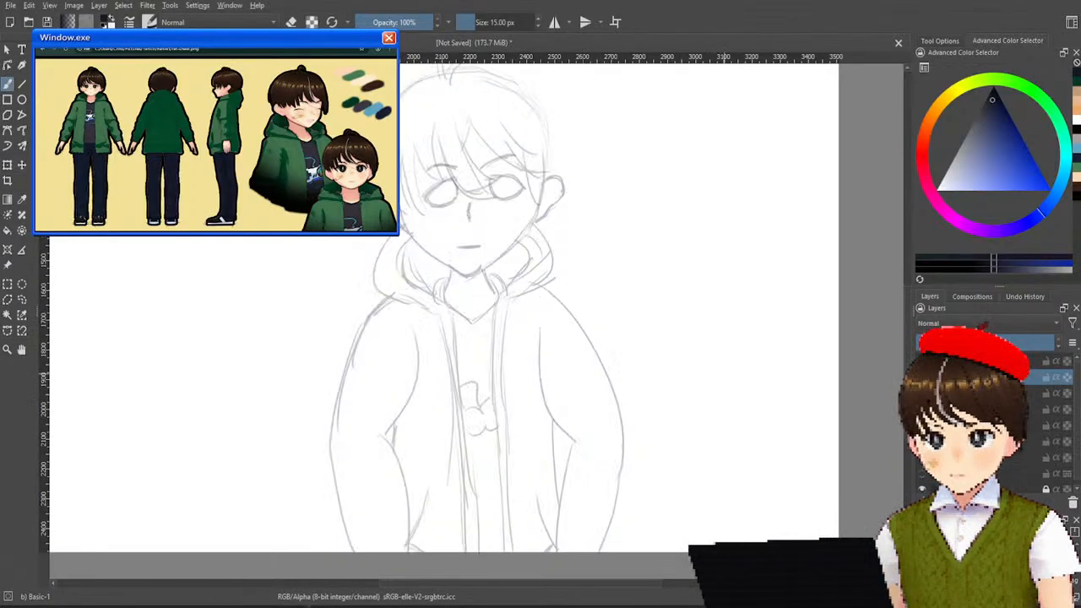
click(922, 377)
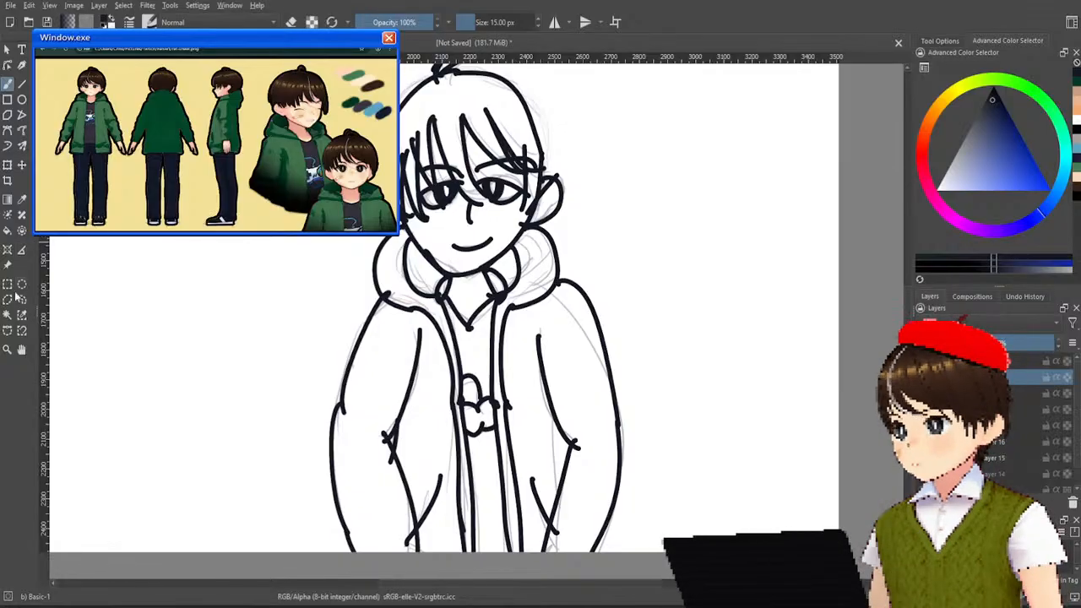
Sample the dark brown hair colour from the reference sheet.
click(8, 231)
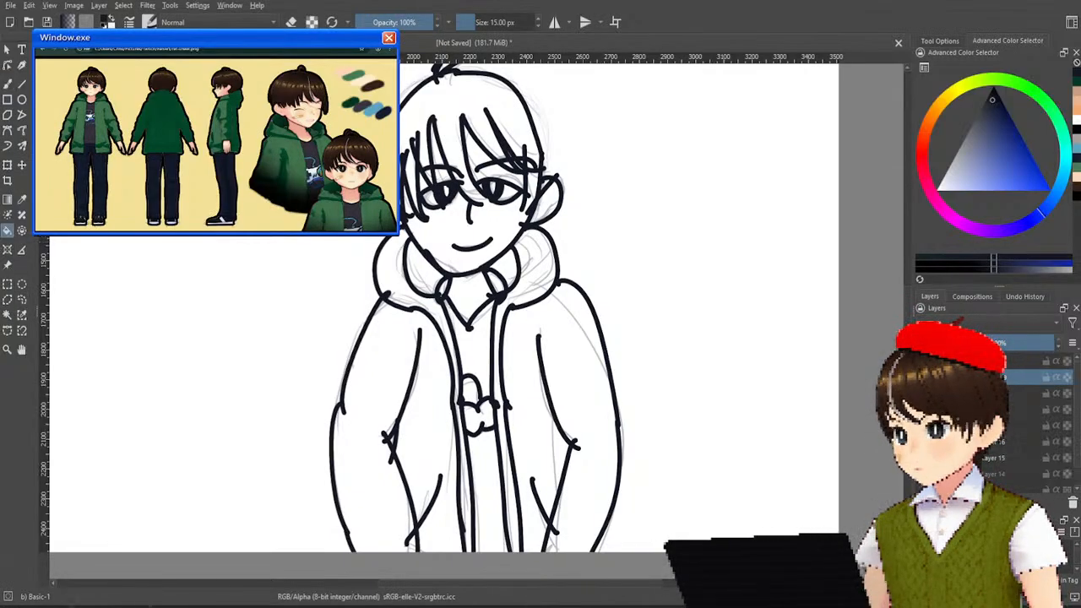
drag(376, 222, 574, 510)
click(22, 201)
click(103, 256)
drag(827, 342, 698, 270)
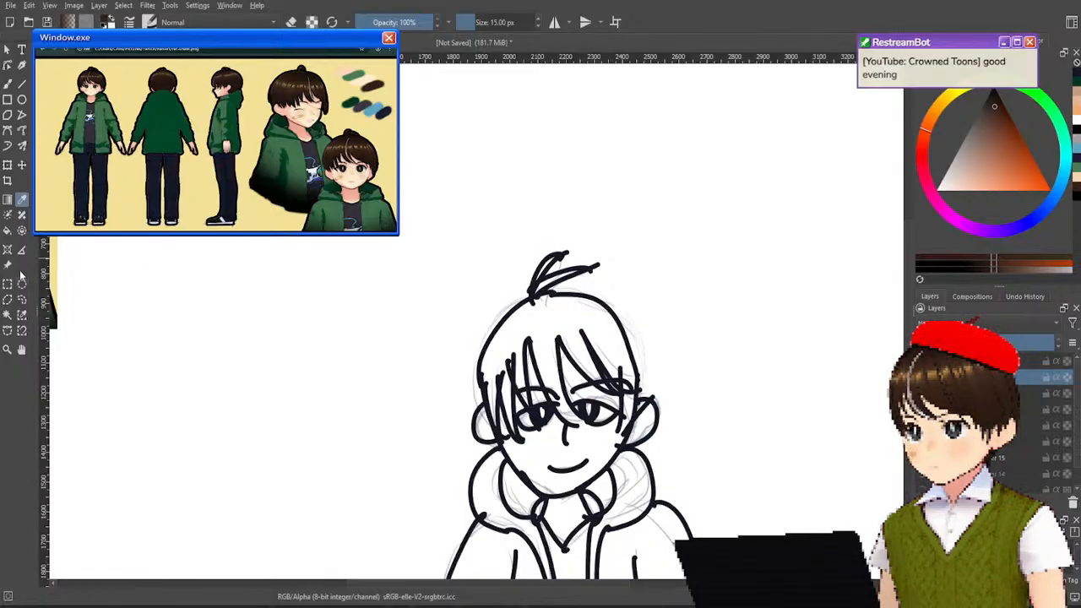
Try to fill the hair with the sampled dark brown, then undo the fill.
click(7, 230)
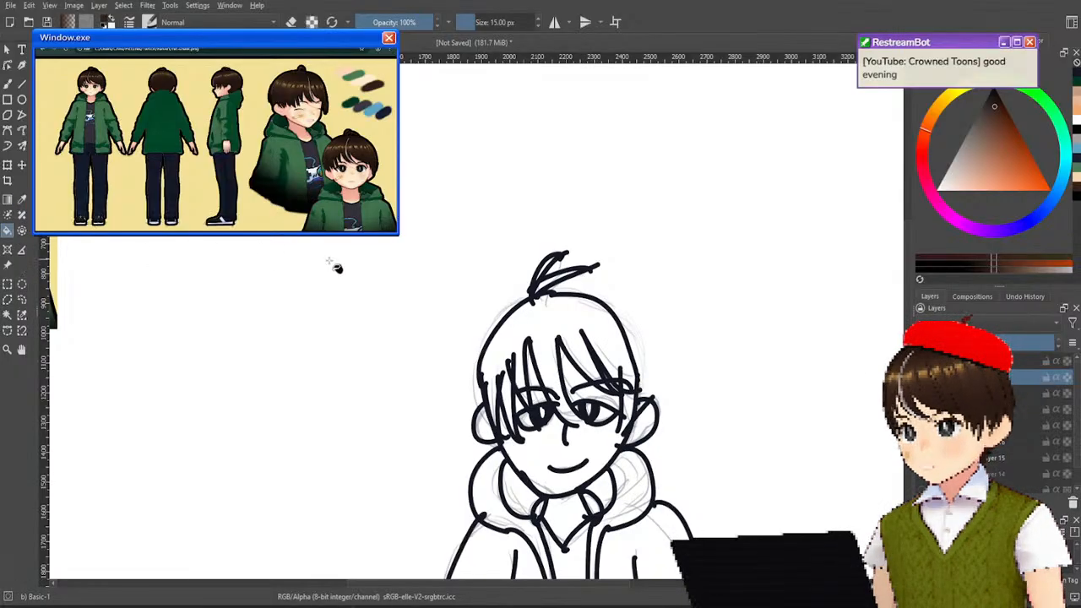
click(578, 327)
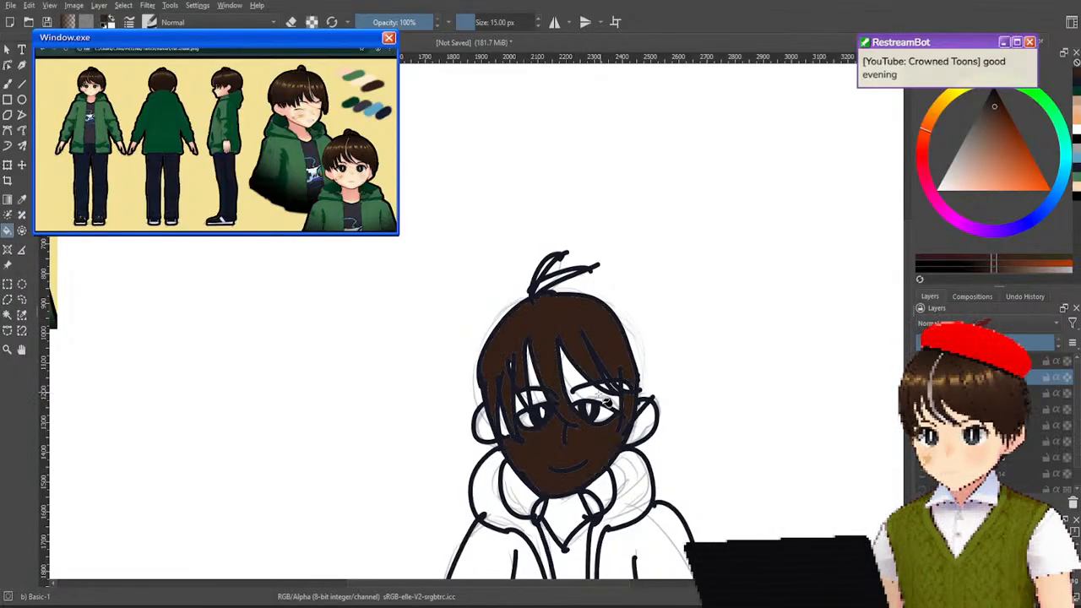
key(ctrl+z)
Close the gap at the tip of the central fringe strand with a short Pencil-2 stroke at 10 px.
scroll(615, 389, up, 5)
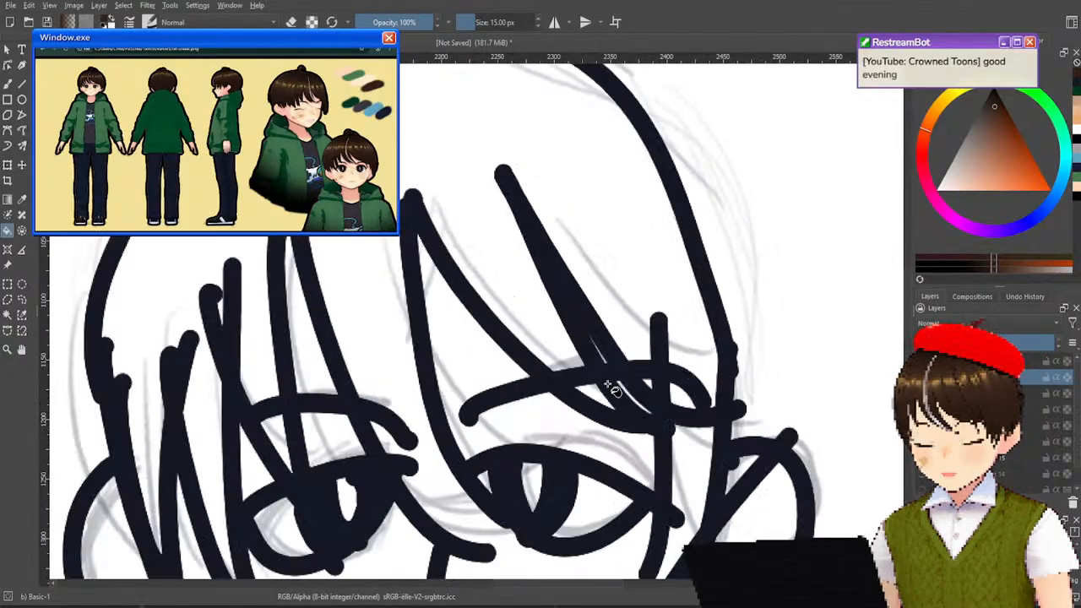
scroll(718, 380, down, 3)
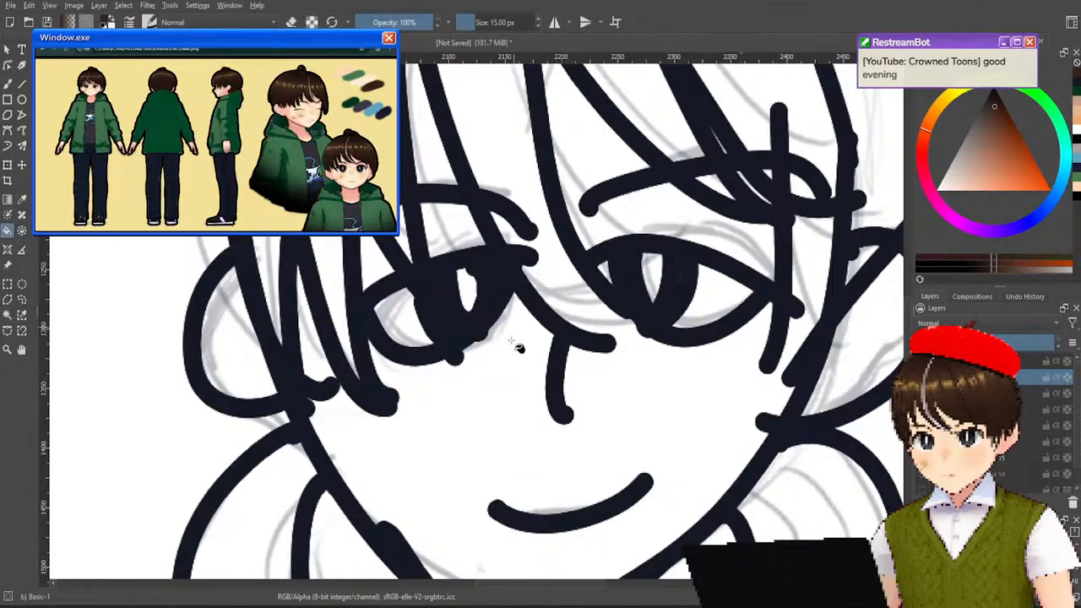
right_click(545, 359)
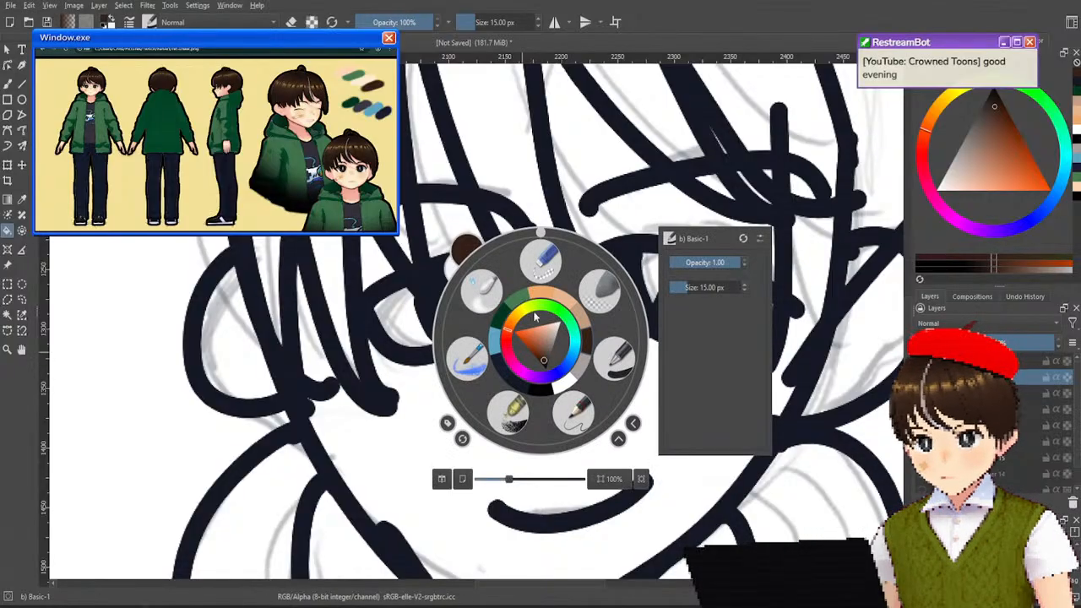
click(576, 423)
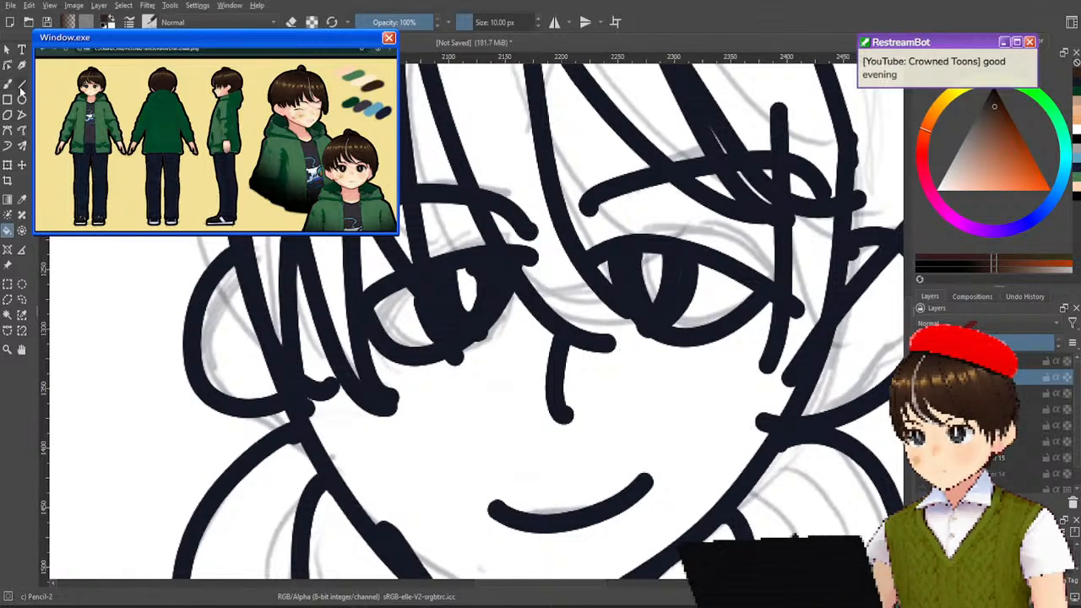
click(8, 84)
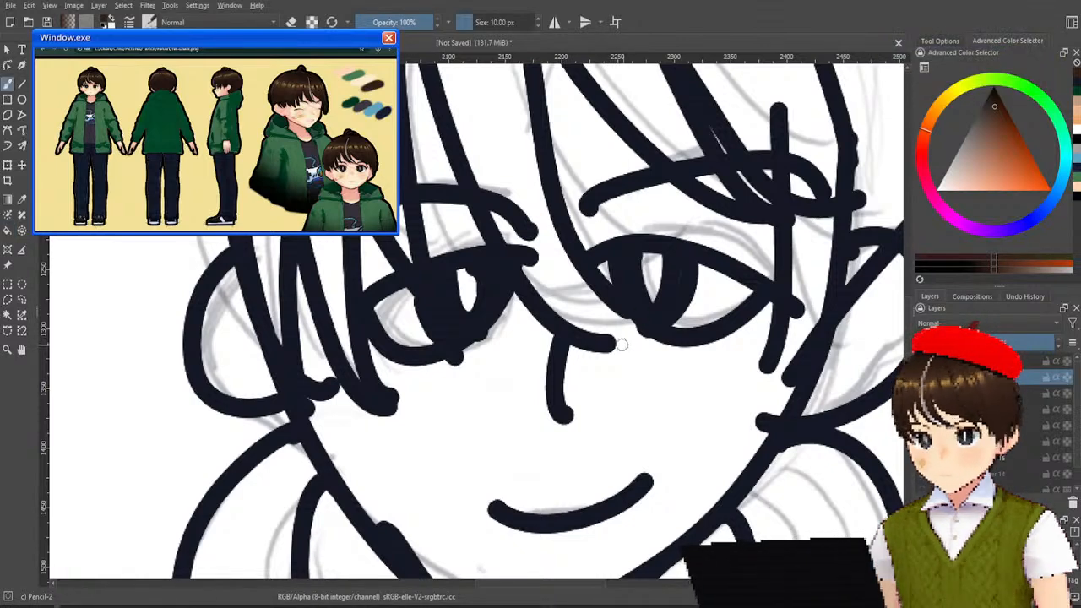
drag(634, 339, 628, 337)
key(ctrl+z)
key(ctrl+z)
key(ctrl+z)
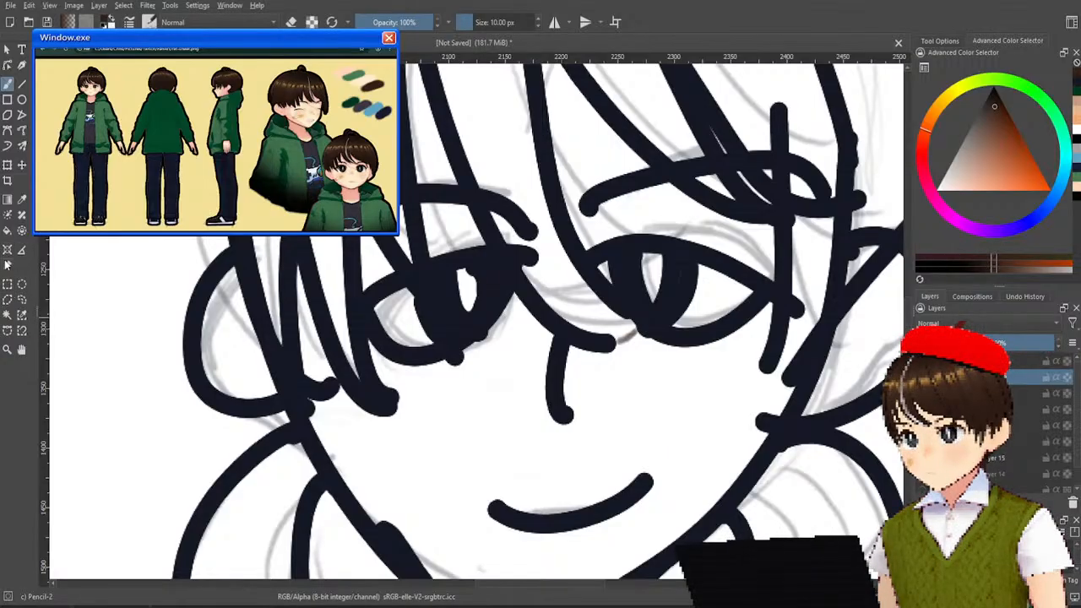
Fill the main hair area and fringe strands with the sampled dark brown.
click(6, 229)
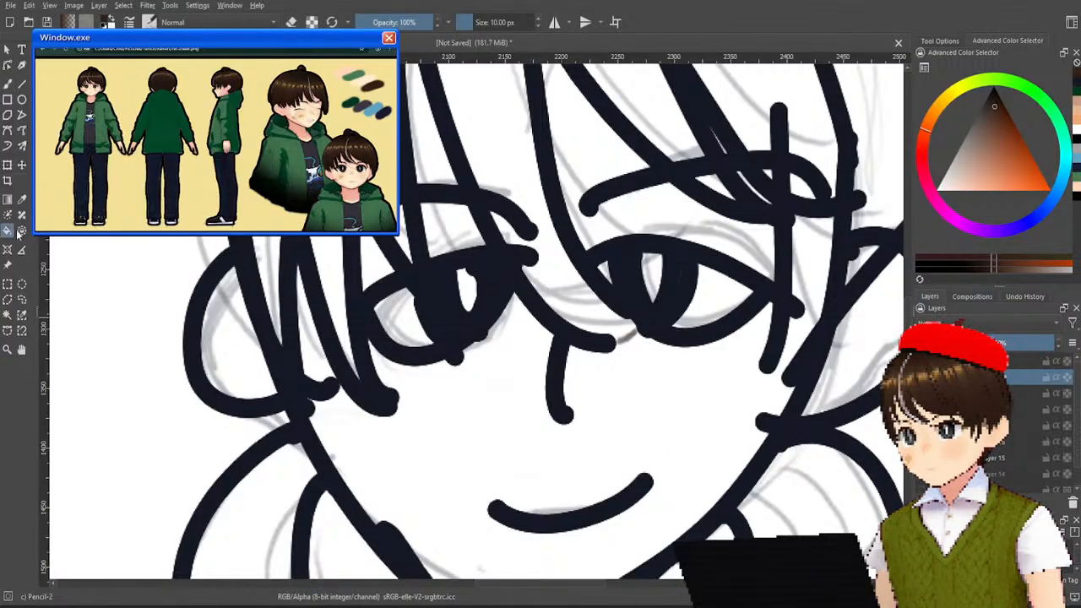
click(516, 134)
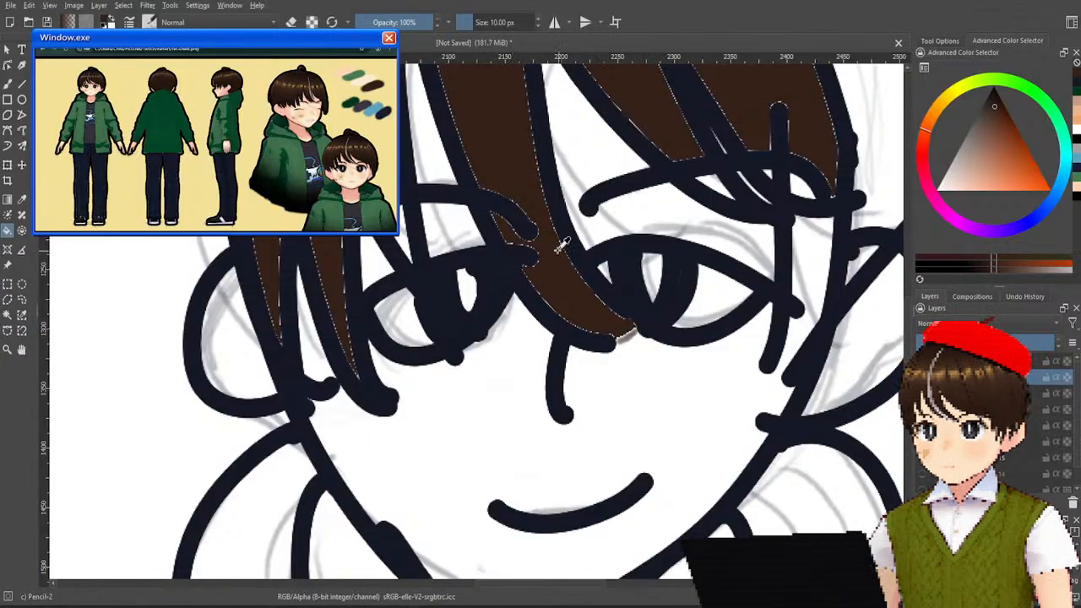
scroll(597, 299, down, 5)
scroll(582, 340, up, 5)
drag(564, 399, 534, 543)
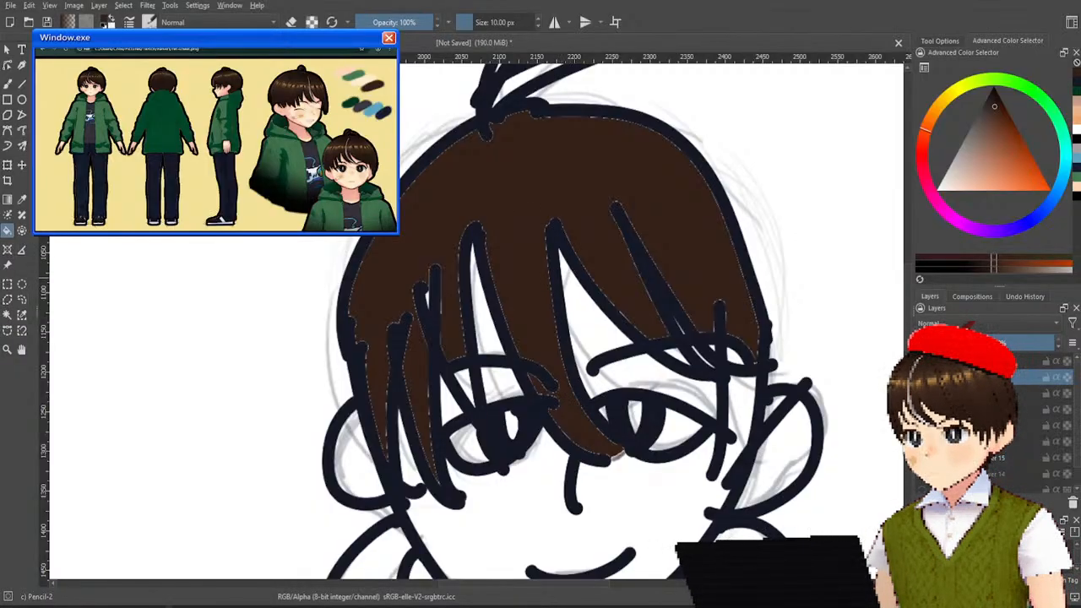
Check the brown hair fill against the line art, briefly hiding and showing the active layer.
click(22, 201)
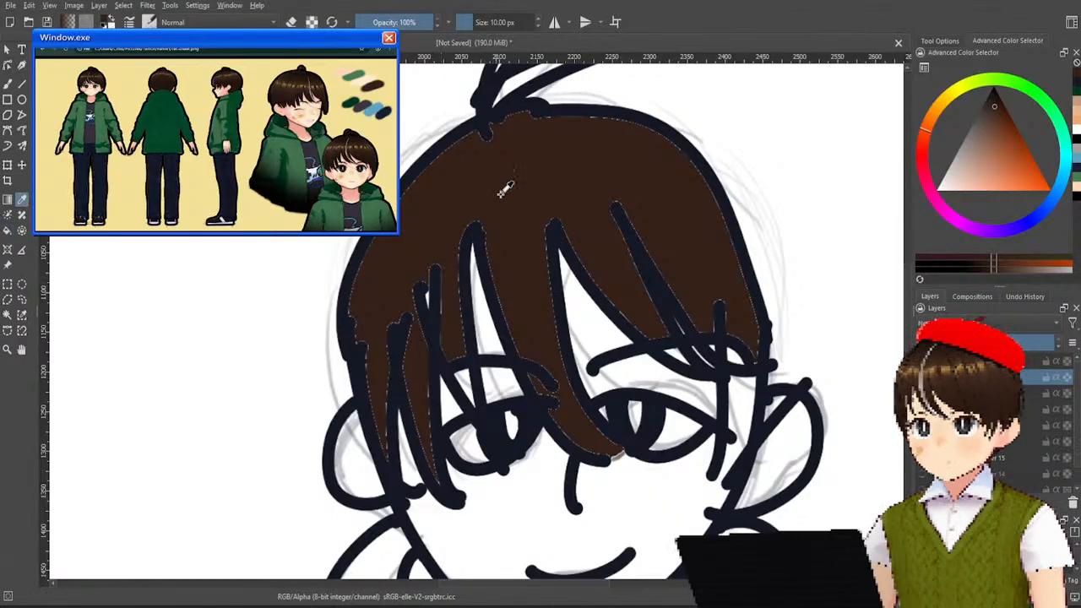
scroll(531, 140, down, 2)
scroll(544, 127, down, 6)
scroll(560, 132, up, 4)
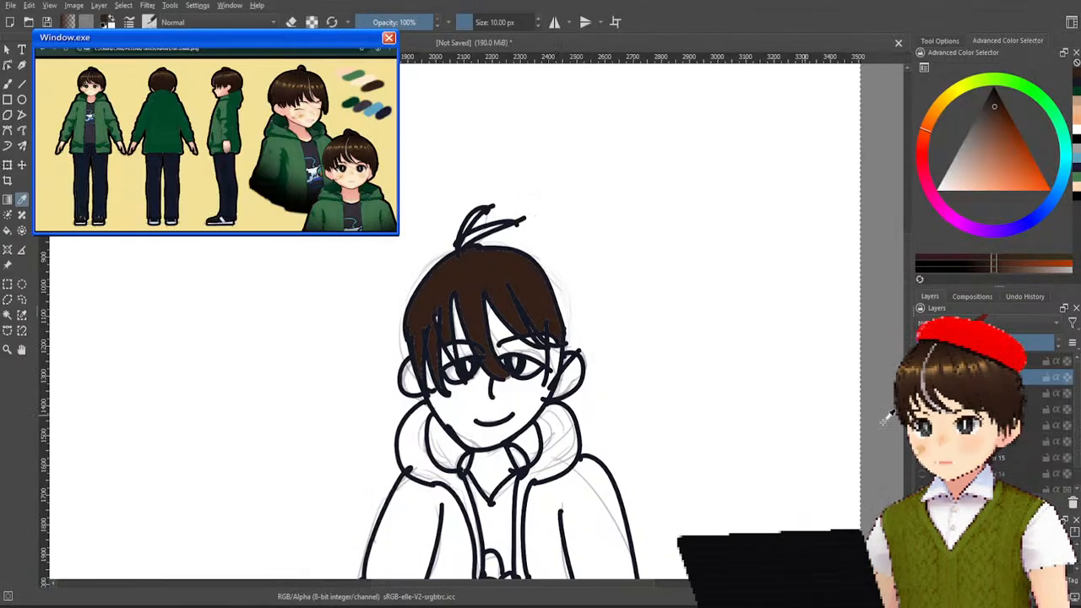
click(922, 377)
click(922, 378)
scroll(408, 261, up, 3)
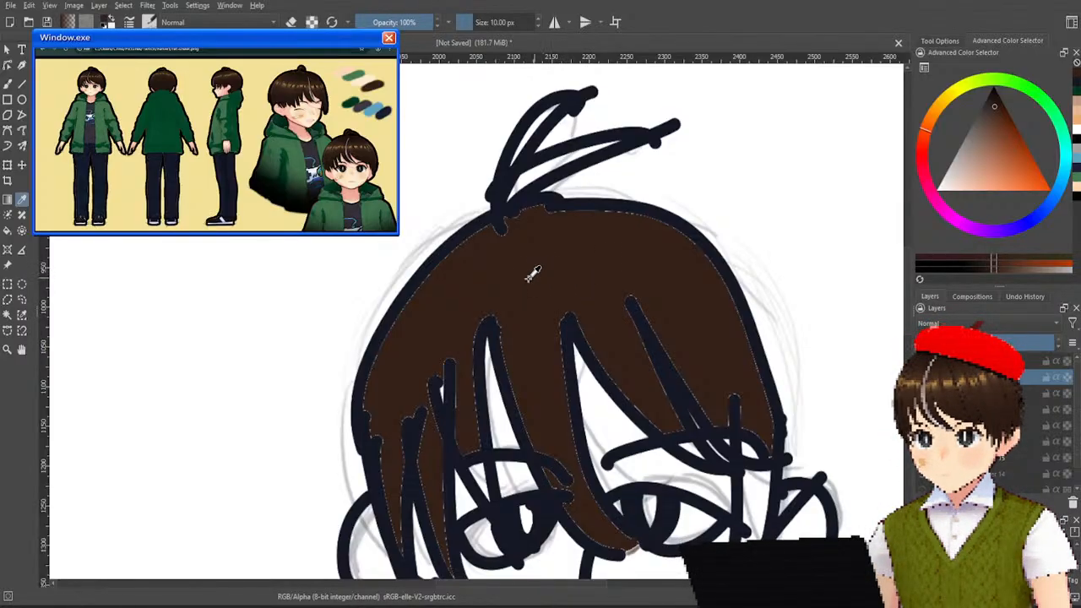
scroll(581, 235, down, 7)
scroll(583, 237, up, 7)
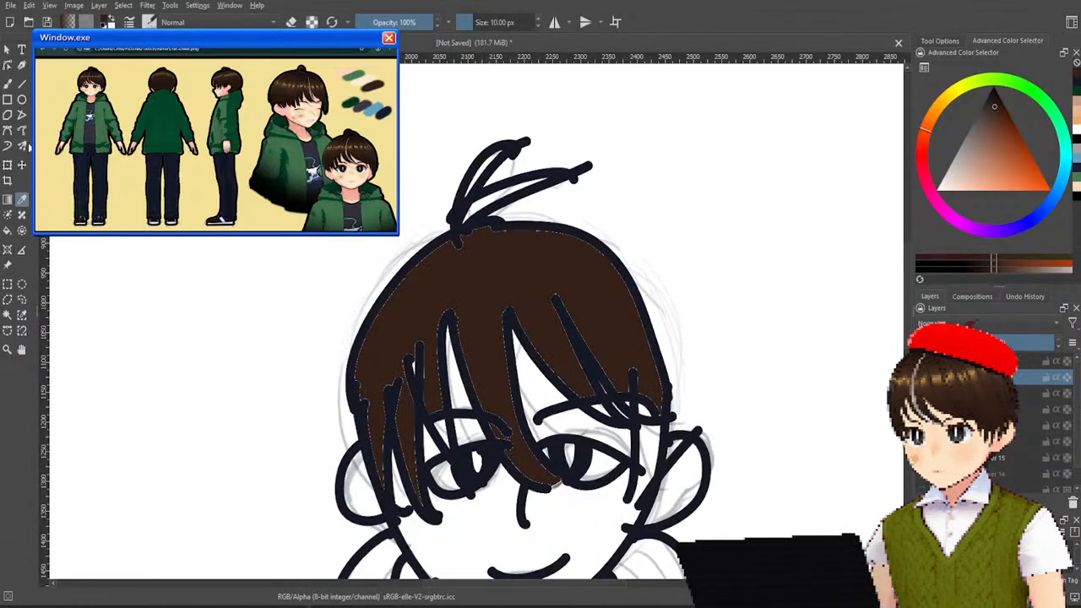
Try to select the hair's brown fill with the Contiguous Selection tool and expand the selection into the outline.
click(8, 314)
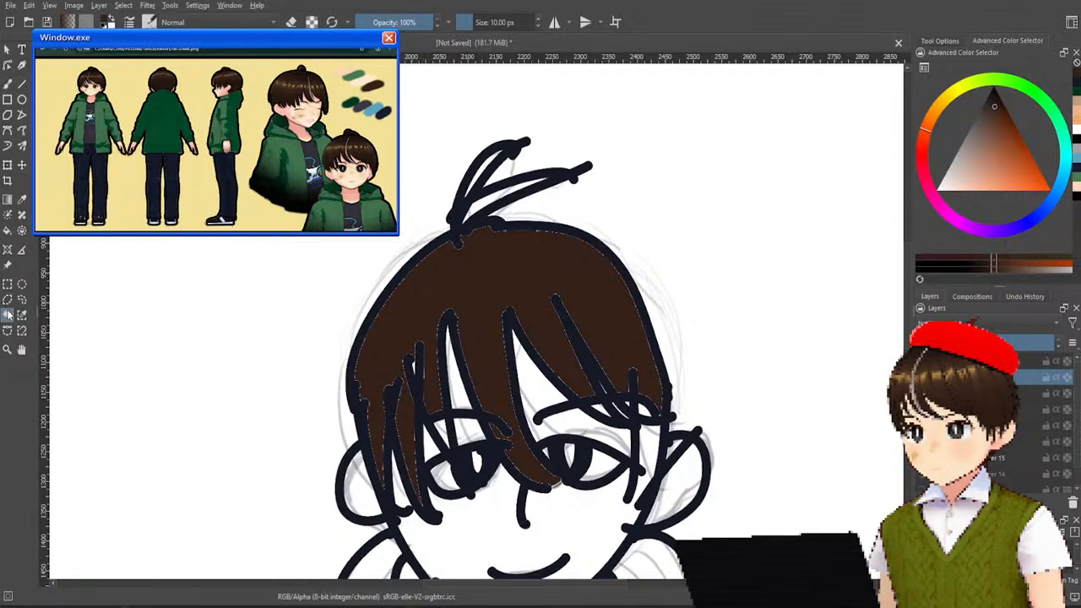
scroll(548, 286, up, 1)
click(550, 272)
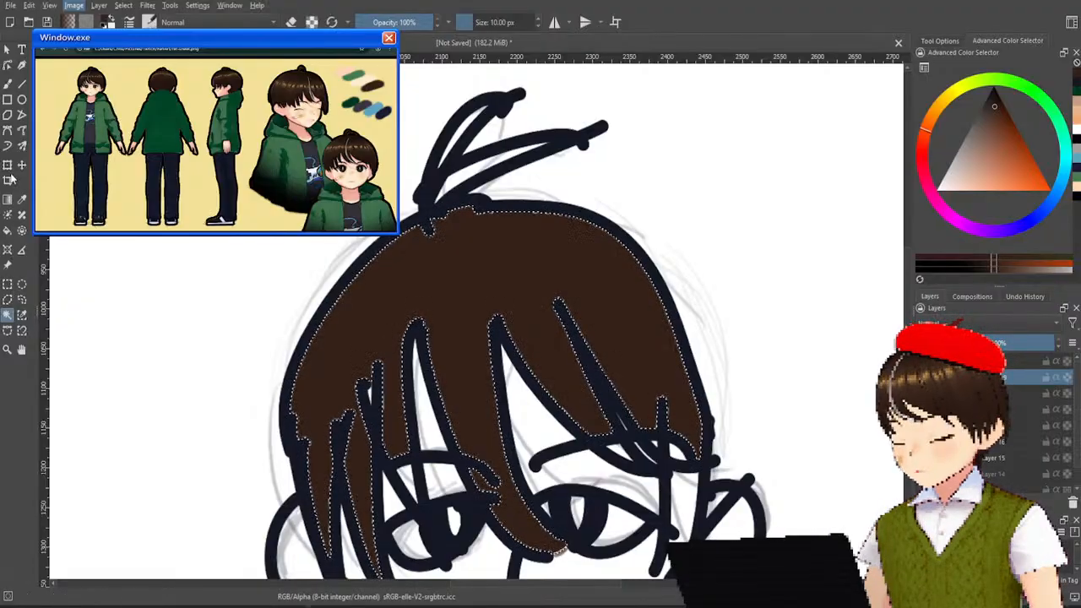
click(224, 348)
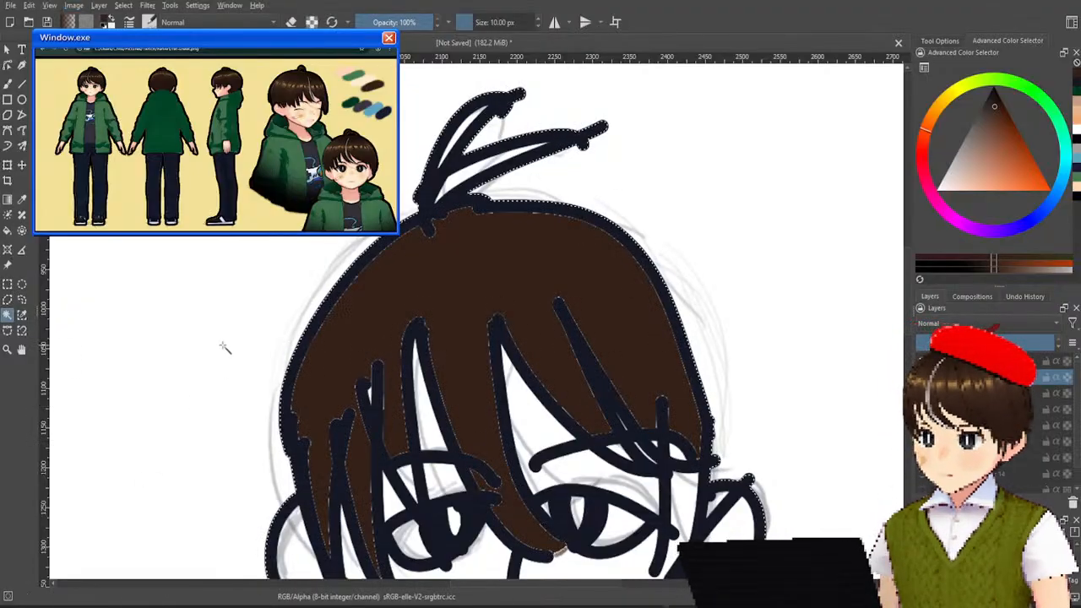
key(ctrl+z)
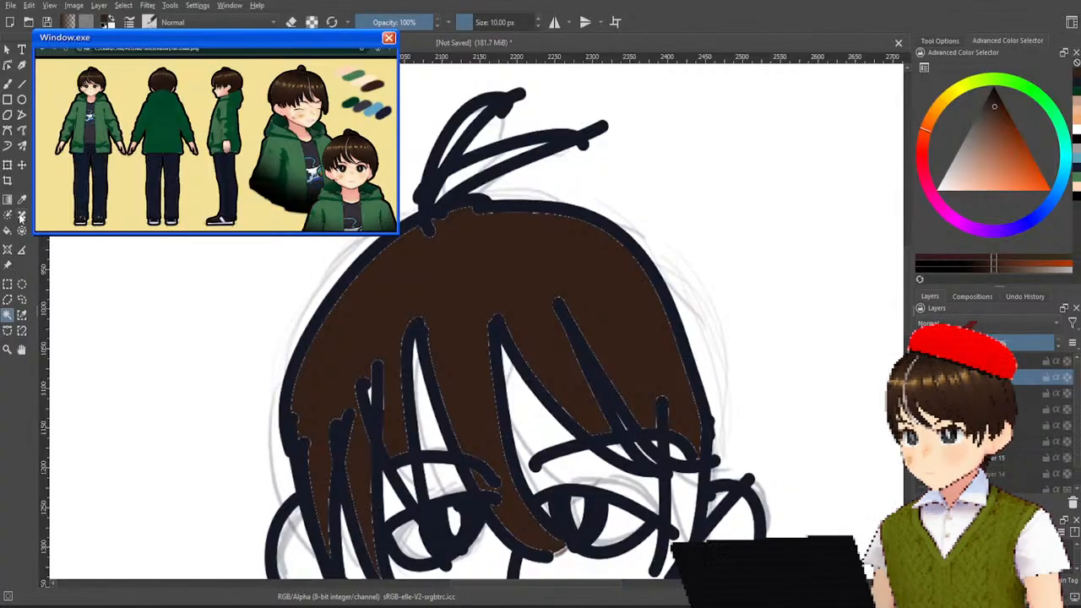
click(8, 230)
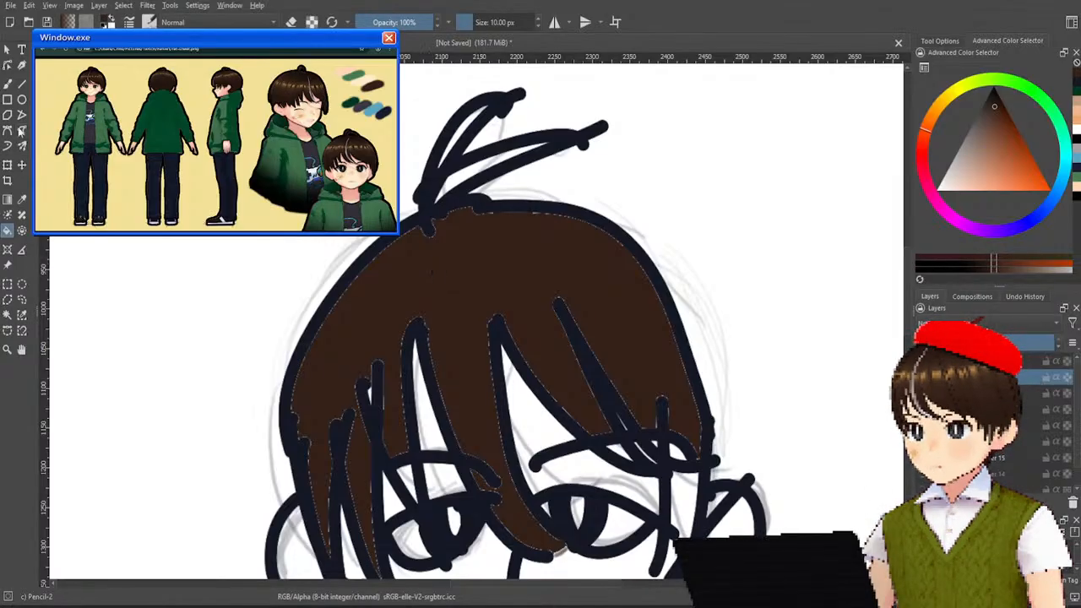
click(7, 318)
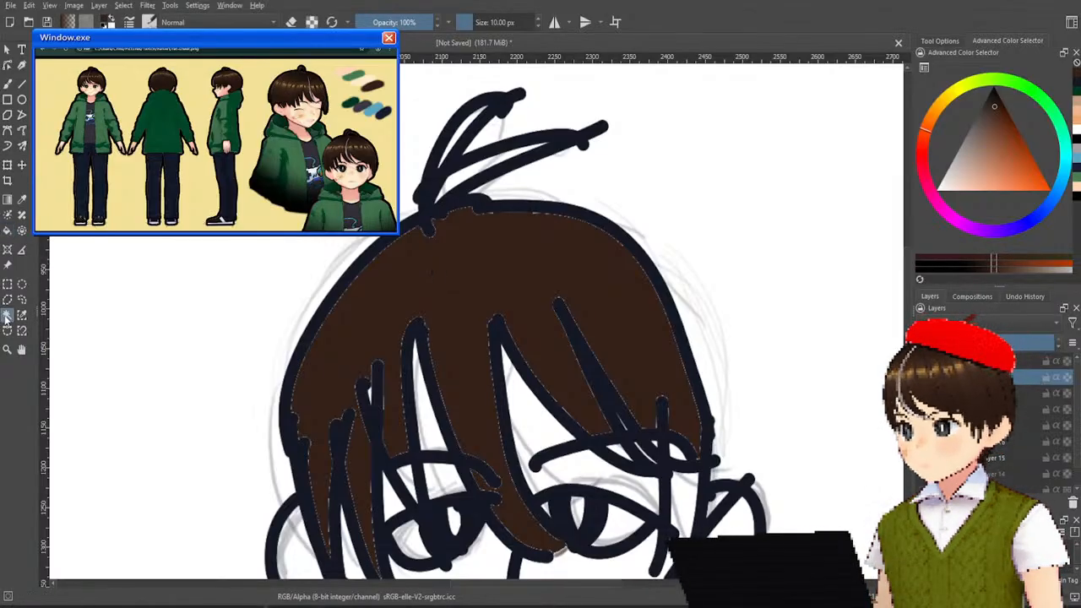
click(537, 286)
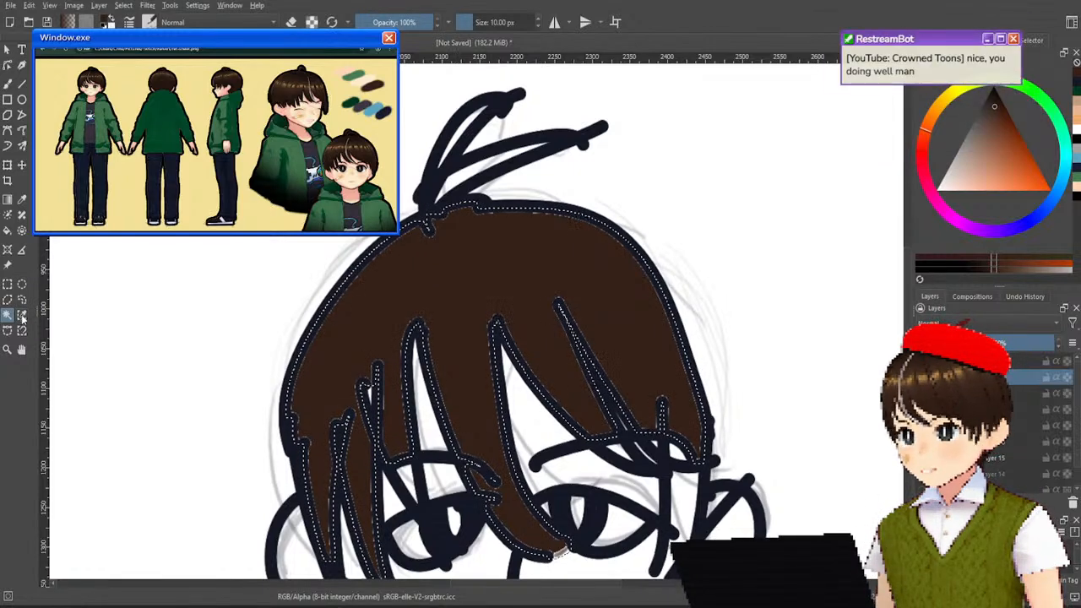
Drop the selection and clear the brown fill from the hair, leaving the line art.
click(7, 231)
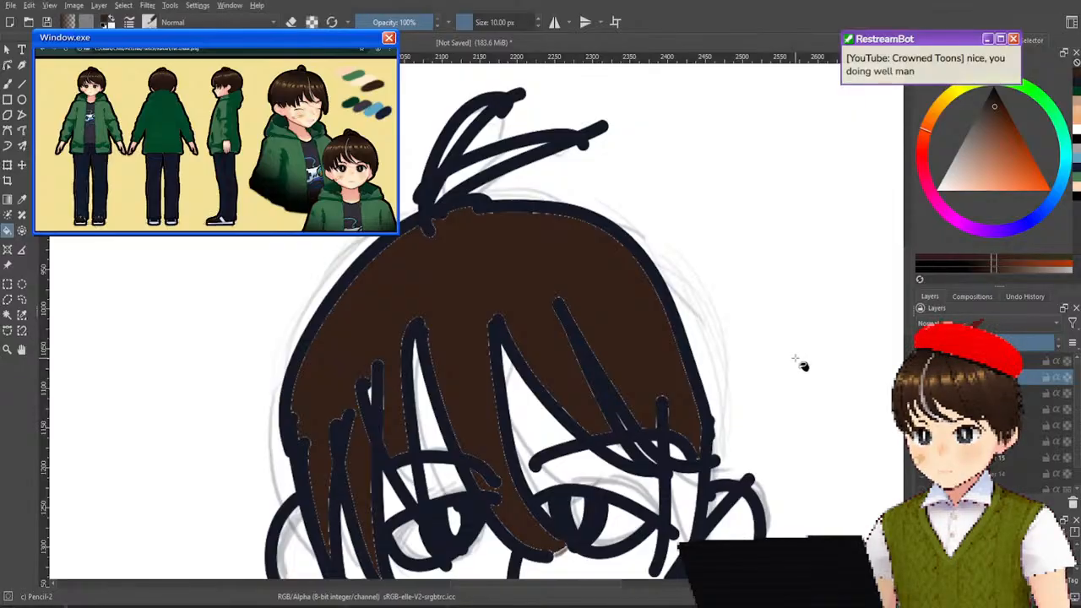
click(654, 324)
key(ctrl+shift+a)
key(Delete)
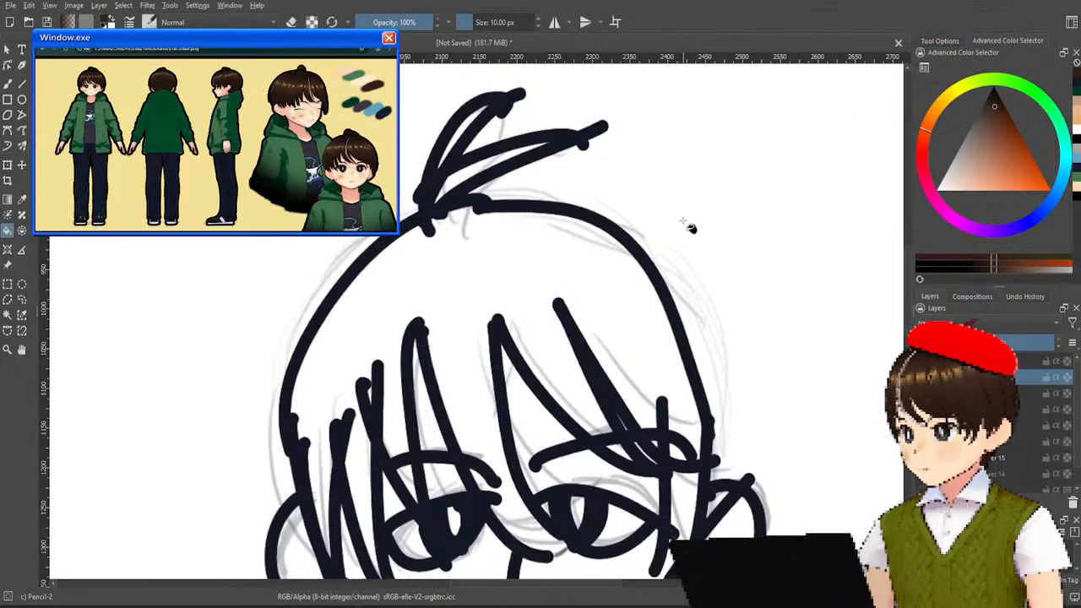
Examine the unfilled line art of the head and upper jacket.
drag(698, 301, 649, 207)
scroll(668, 270, down, 2)
drag(690, 295, 655, 252)
scroll(675, 325, down, 1)
mouse_move(675, 325)
mouse_down()
mouse_move(655, 255)
mouse_move(674, 293)
mouse_move(658, 359)
mouse_up()
scroll(668, 301, up, 1)
scroll(674, 294, down, 1)
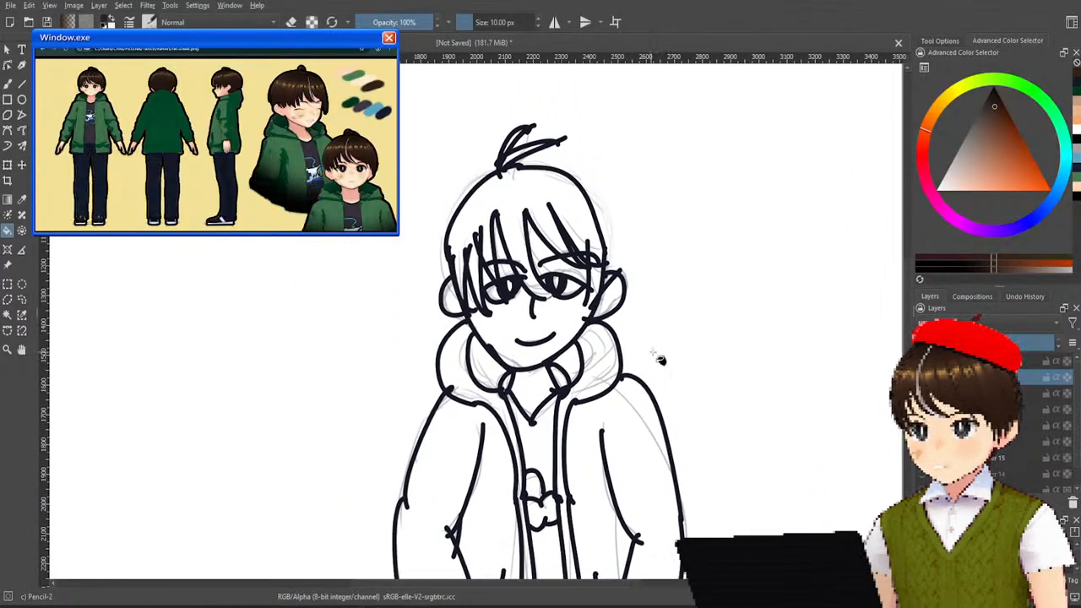
scroll(638, 314, up, 1)
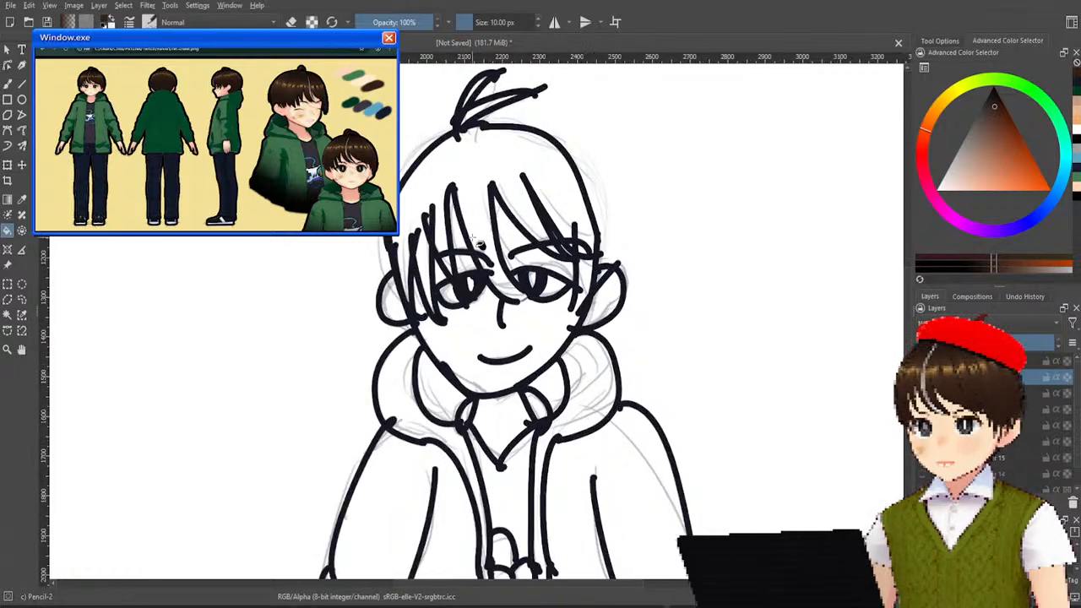
scroll(481, 246, up, 2)
drag(482, 245, 430, 306)
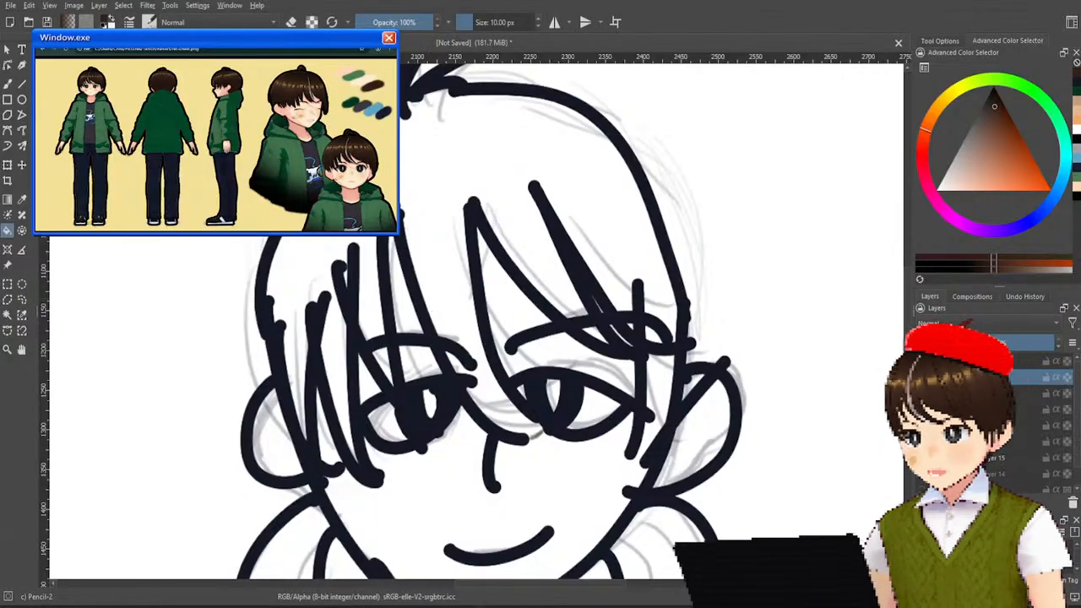
Switch the freehand brush to the Basic-1 preset and make a test dab on the hair.
click(9, 84)
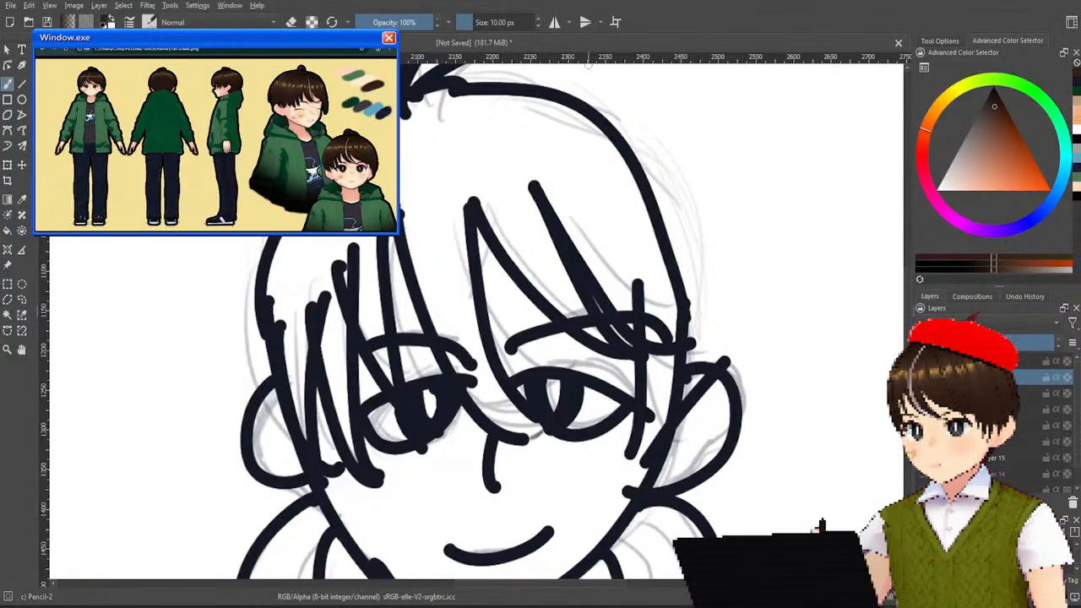
click(483, 22)
drag(484, 21, 517, 22)
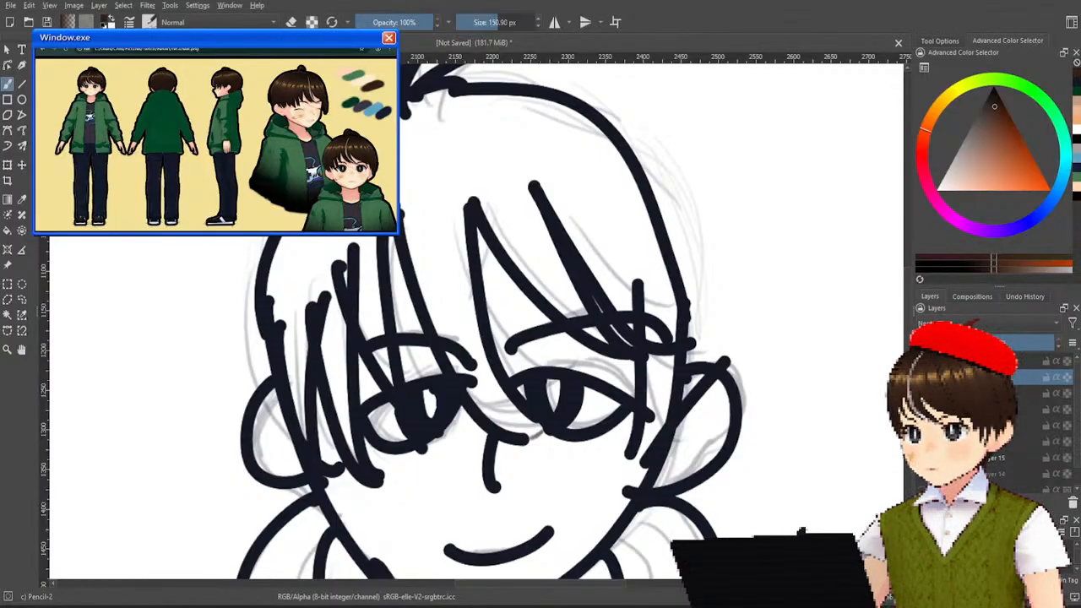
key(slash)
click(437, 123)
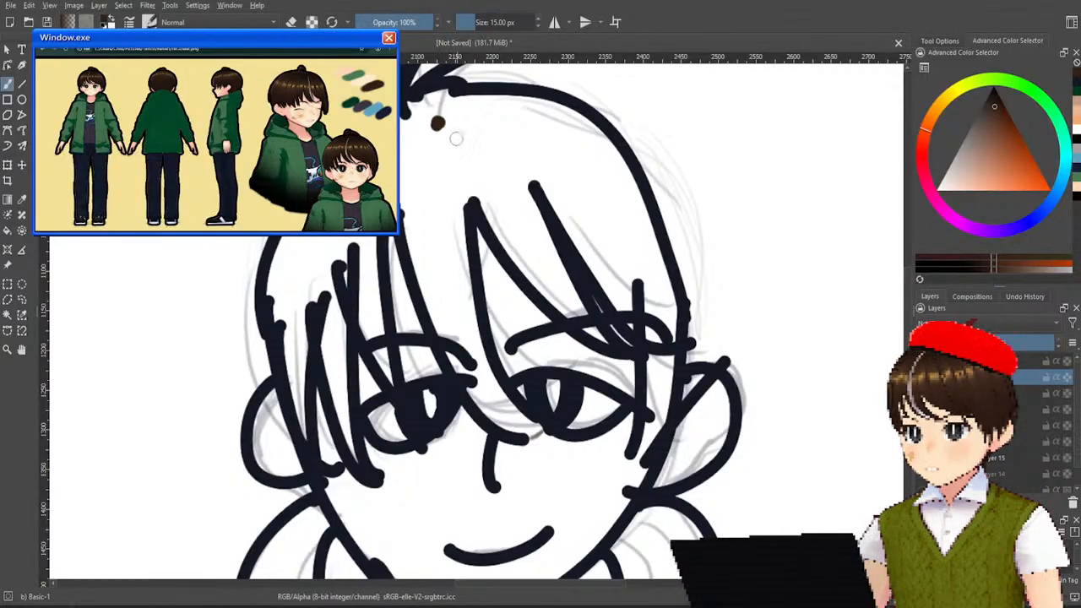
Try the brush at 1000 px, reduce its size to 46.55 px, and undo the test strokes.
drag(481, 23, 647, 30)
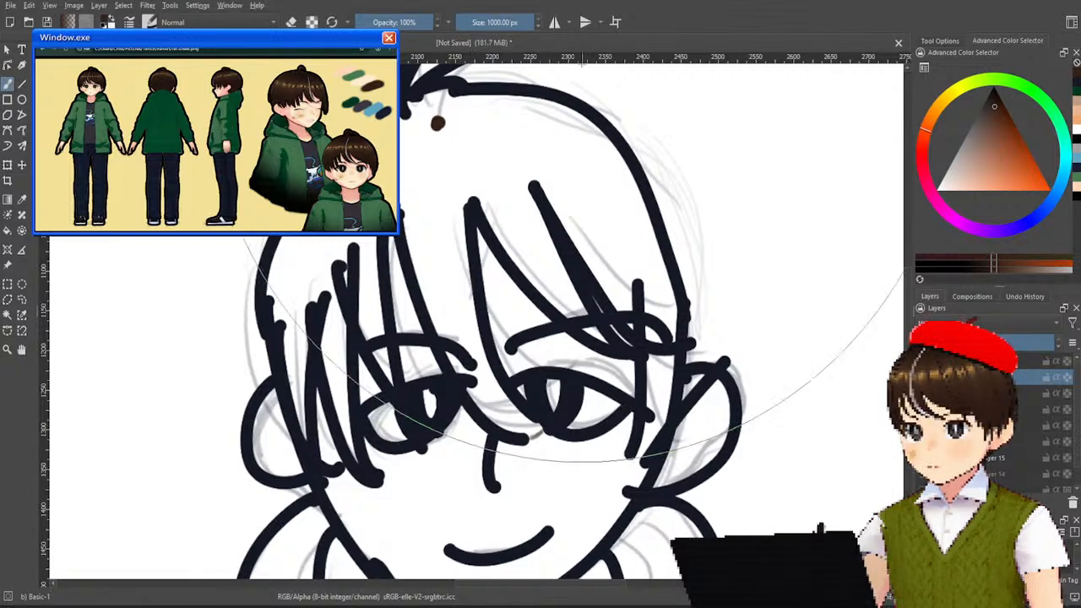
click(453, 136)
key(ctrl+z)
click(504, 21)
drag(503, 16, 484, 20)
mouse_move(460, 117)
mouse_down()
mouse_move(422, 118)
mouse_move(298, 246)
mouse_move(279, 327)
mouse_move(317, 267)
mouse_move(294, 237)
mouse_move(283, 362)
mouse_move(298, 393)
mouse_move(299, 344)
mouse_move(339, 274)
mouse_move(340, 345)
mouse_move(351, 270)
mouse_up()
key(ctrl+z)
key(ctrl+z)
key(ctrl+z)
key(ctrl+z)
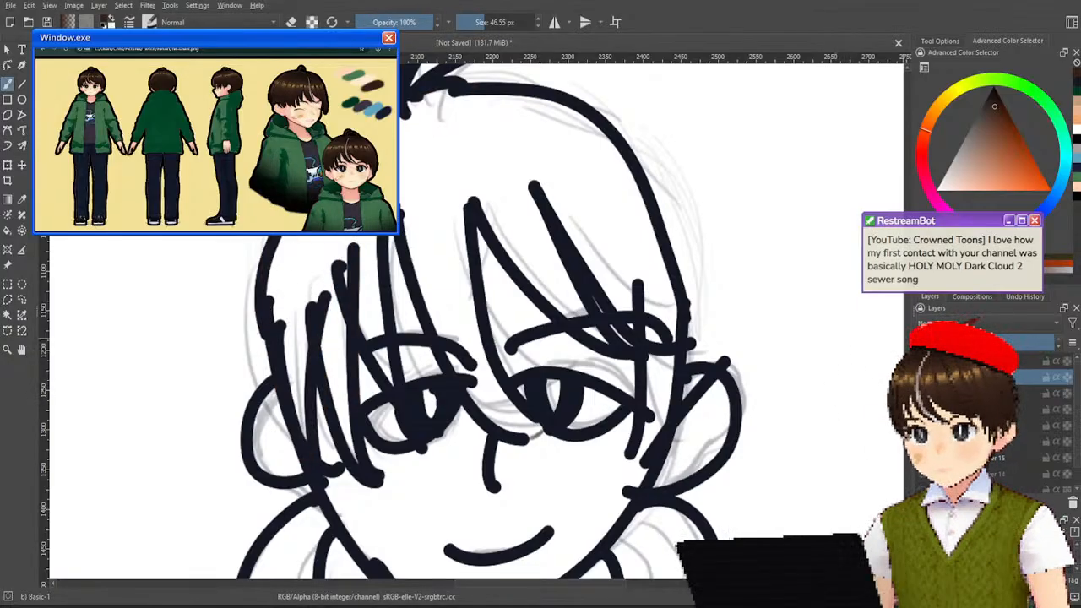
Add a paint layer for the hair colour and place it directly beneath the line art layer.
click(986, 393)
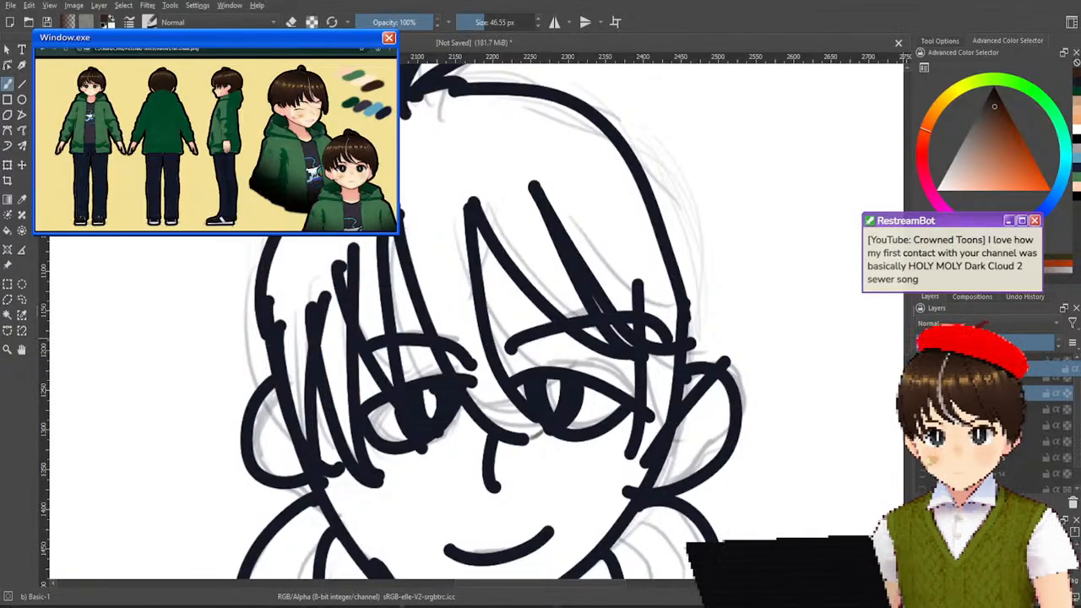
click(986, 377)
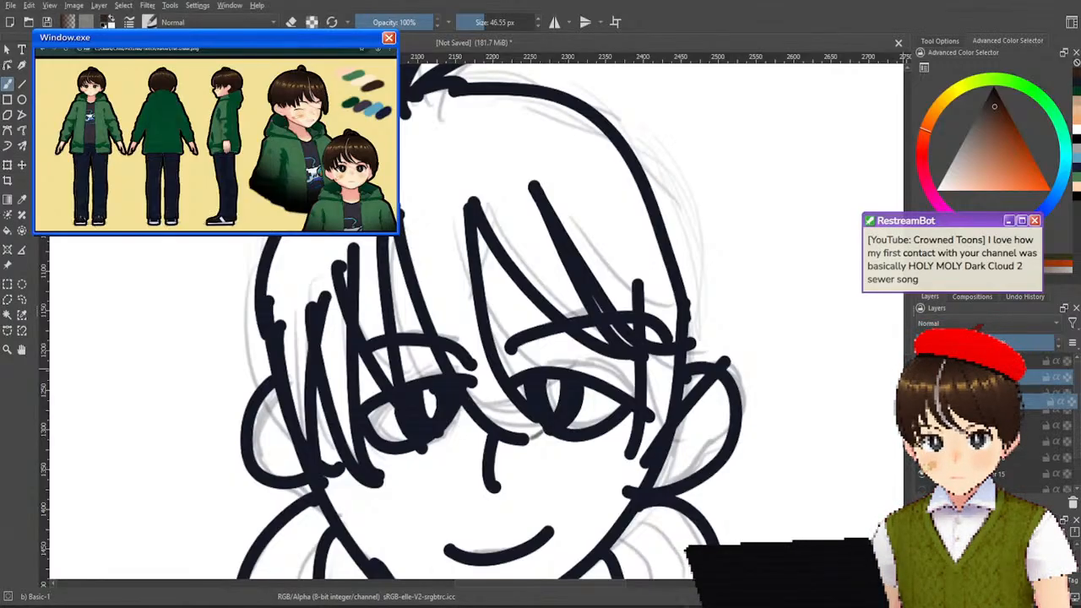
click(987, 392)
Paint the crown, fringe and side strands of the hair dark brown with Basic-1 at 46.55 px.
mouse_move(410, 159)
mouse_down()
mouse_move(409, 170)
mouse_move(435, 95)
mouse_up()
mouse_move(334, 243)
mouse_down()
mouse_move(302, 241)
mouse_move(299, 411)
mouse_move(291, 301)
mouse_move(294, 352)
mouse_move(333, 306)
mouse_move(346, 239)
mouse_move(395, 384)
mouse_move(429, 291)
mouse_move(467, 374)
mouse_move(521, 440)
mouse_move(477, 346)
mouse_move(438, 146)
mouse_move(458, 122)
mouse_move(517, 230)
mouse_move(604, 297)
mouse_move(578, 270)
mouse_move(550, 297)
mouse_move(550, 169)
mouse_move(653, 293)
mouse_move(651, 440)
mouse_move(672, 307)
mouse_move(659, 235)
mouse_move(590, 120)
mouse_move(578, 123)
mouse_move(610, 190)
mouse_move(588, 156)
mouse_move(496, 110)
mouse_move(526, 151)
mouse_up()
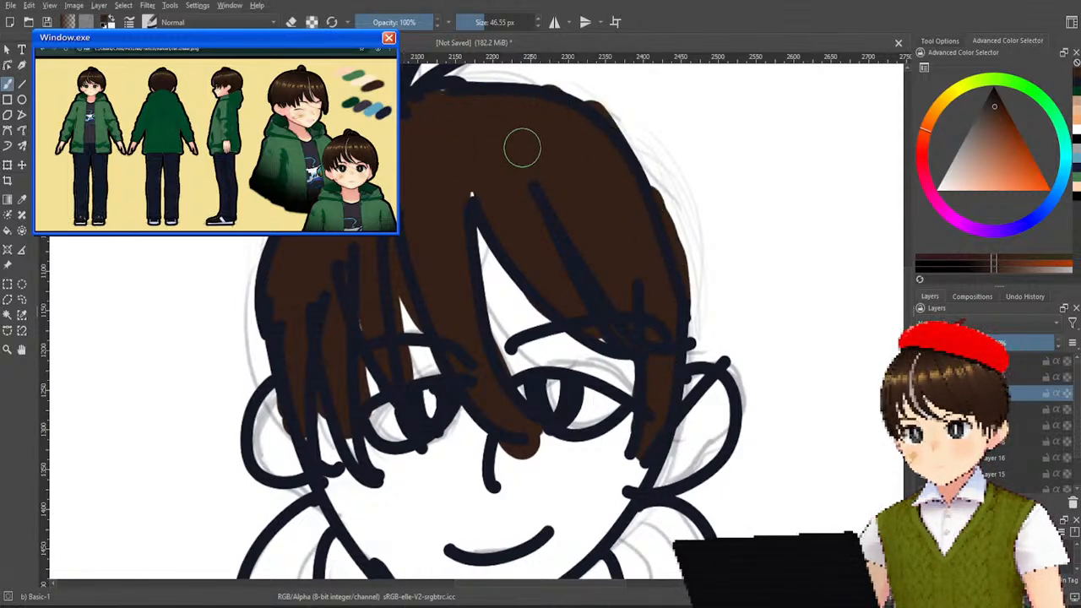
drag(558, 274, 547, 496)
Paint the two tuft strands on top of the head dark brown and touch up gaps in the hair.
scroll(547, 496, down, 1)
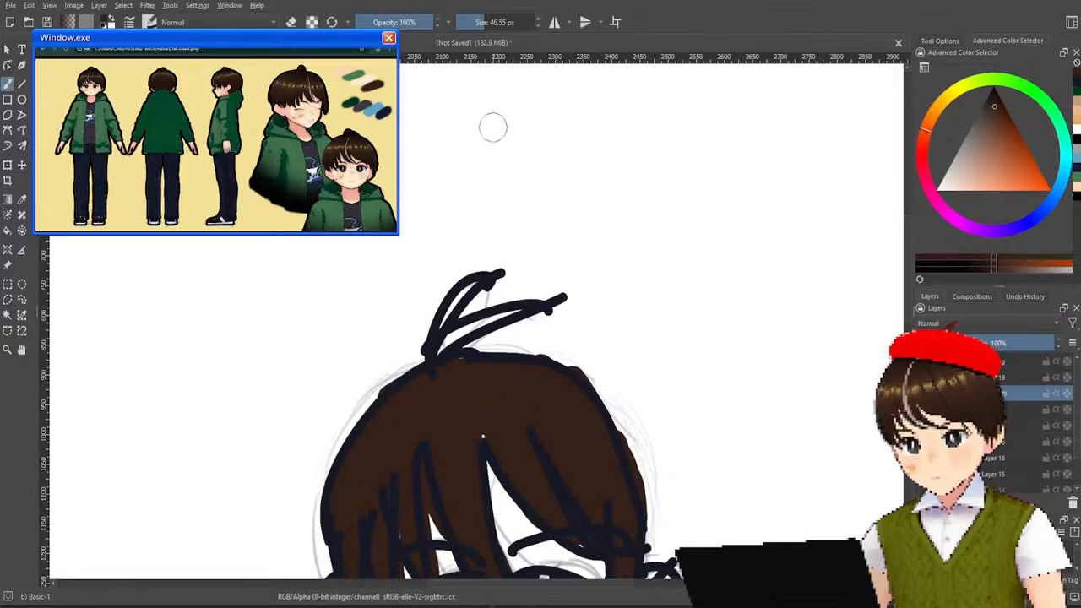
drag(482, 257, 485, 307)
key(ctrl)
mouse_move(481, 278)
mouse_down()
mouse_move(456, 338)
mouse_move(437, 352)
mouse_move(558, 306)
mouse_up()
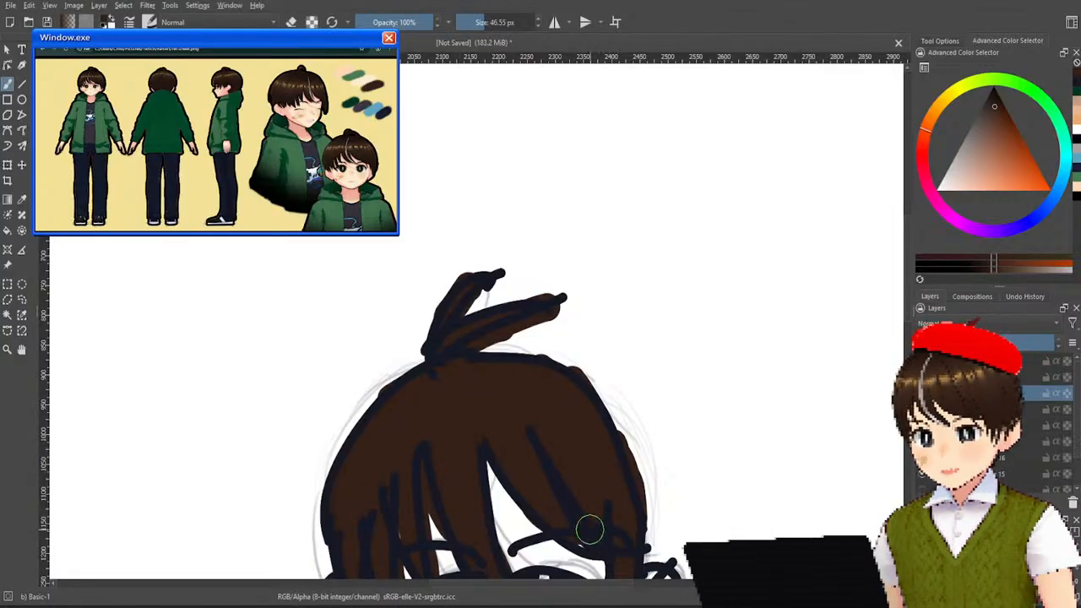
scroll(541, 363, down, 4)
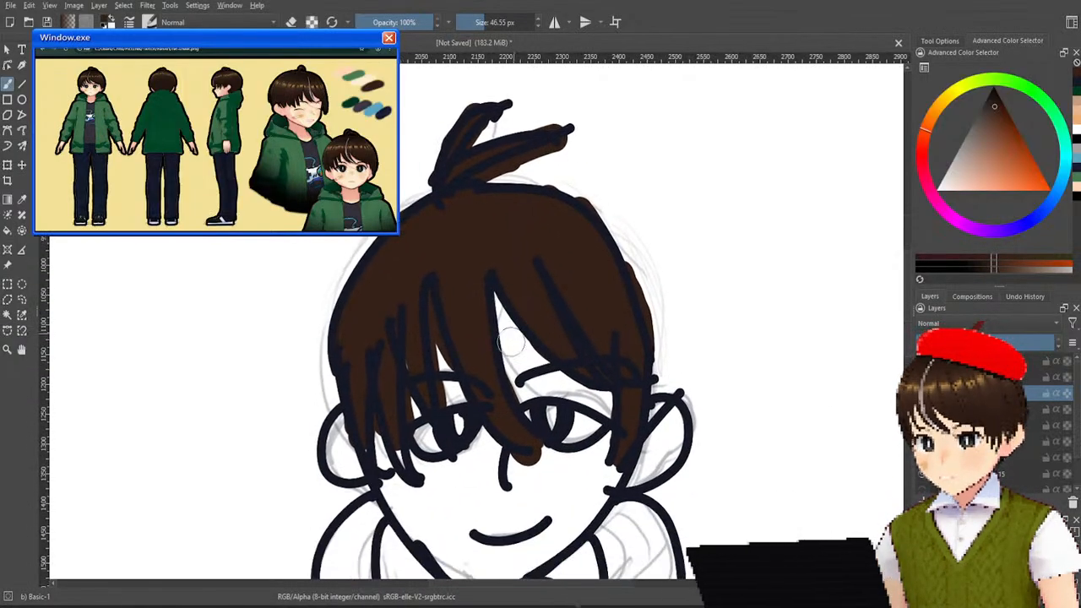
scroll(517, 325, down, 2)
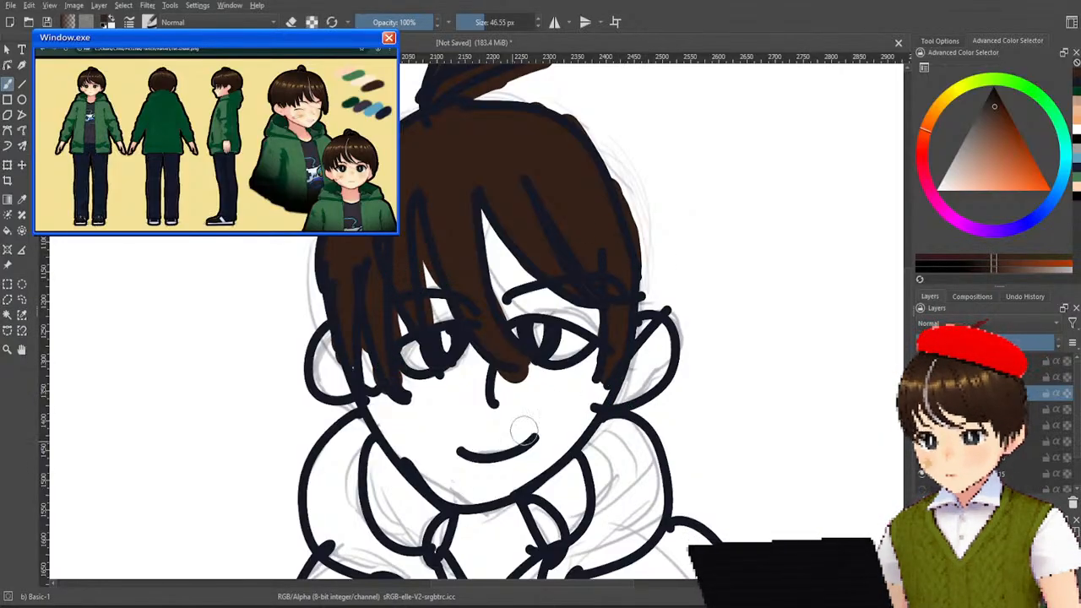
Sample the light peach skin colour from the face in the small reference image on the canvas.
scroll(511, 364, down, 4)
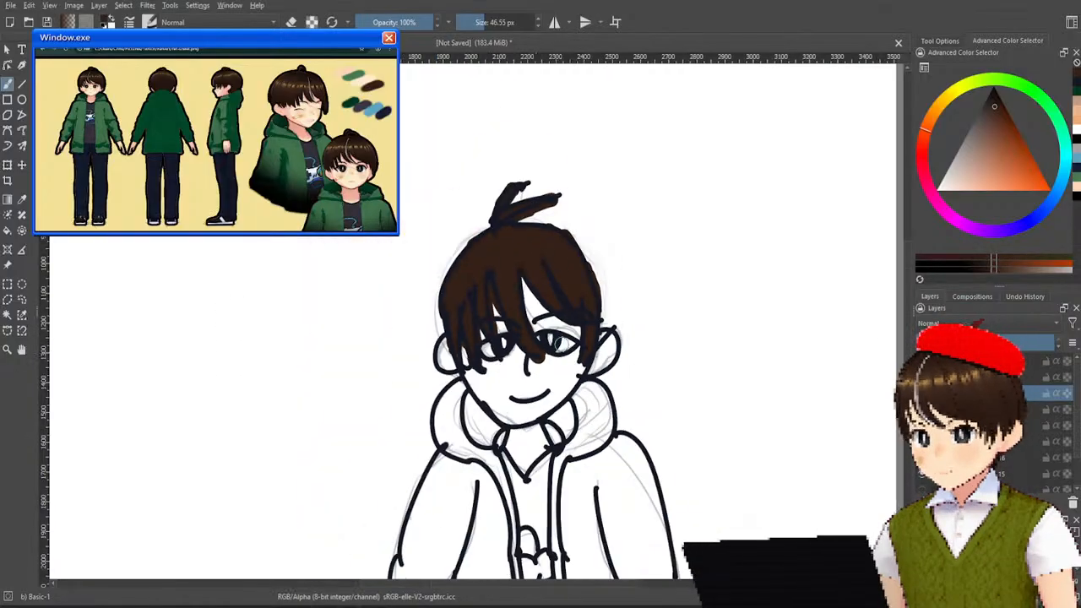
scroll(511, 332, down, 3)
scroll(512, 363, up, 1)
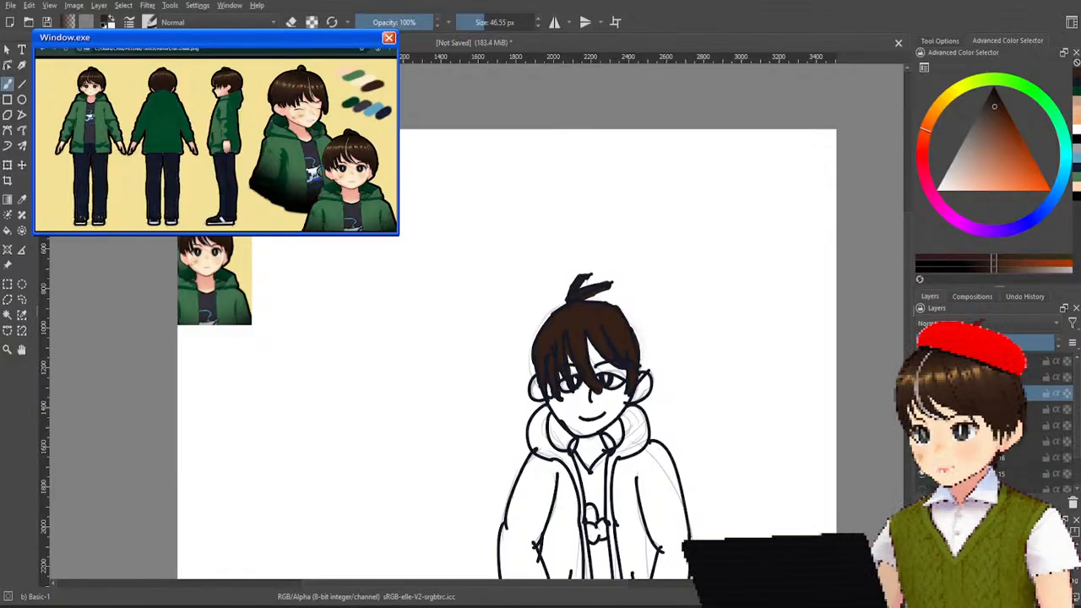
ctrl+click(208, 263)
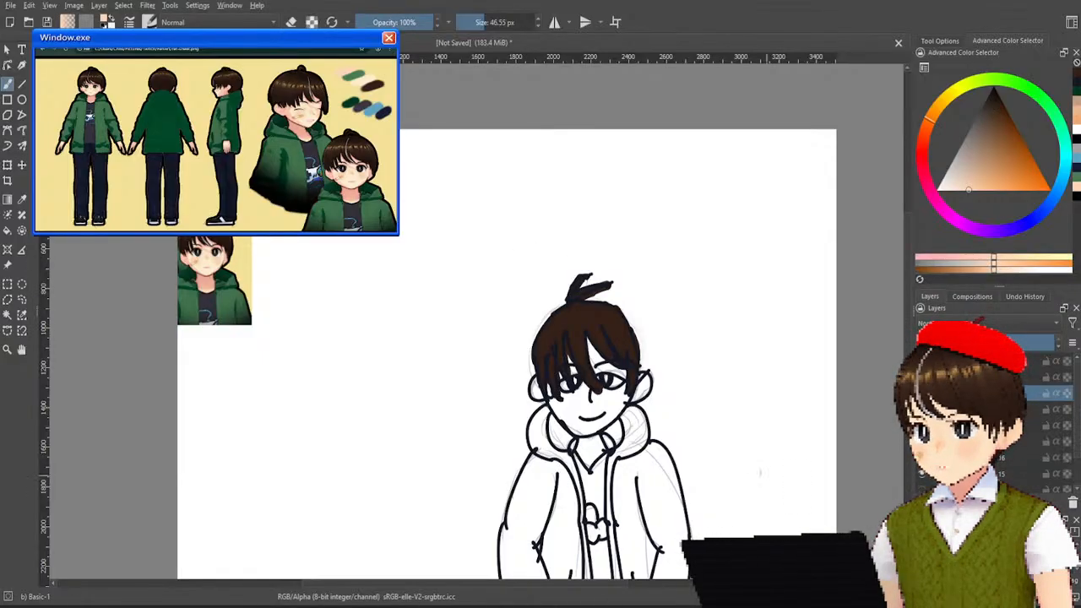
Paint peach skin between the central fringe strands on a separate layer and move that layer beneath the hair colour.
scroll(744, 420, up, 2)
scroll(724, 331, up, 1)
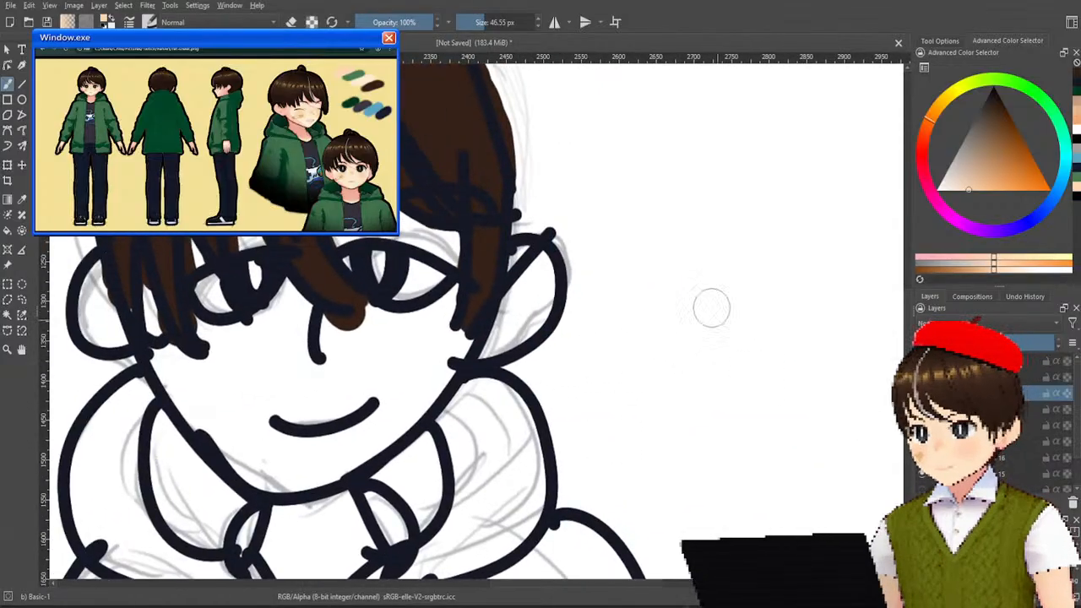
scroll(882, 437, up, 1)
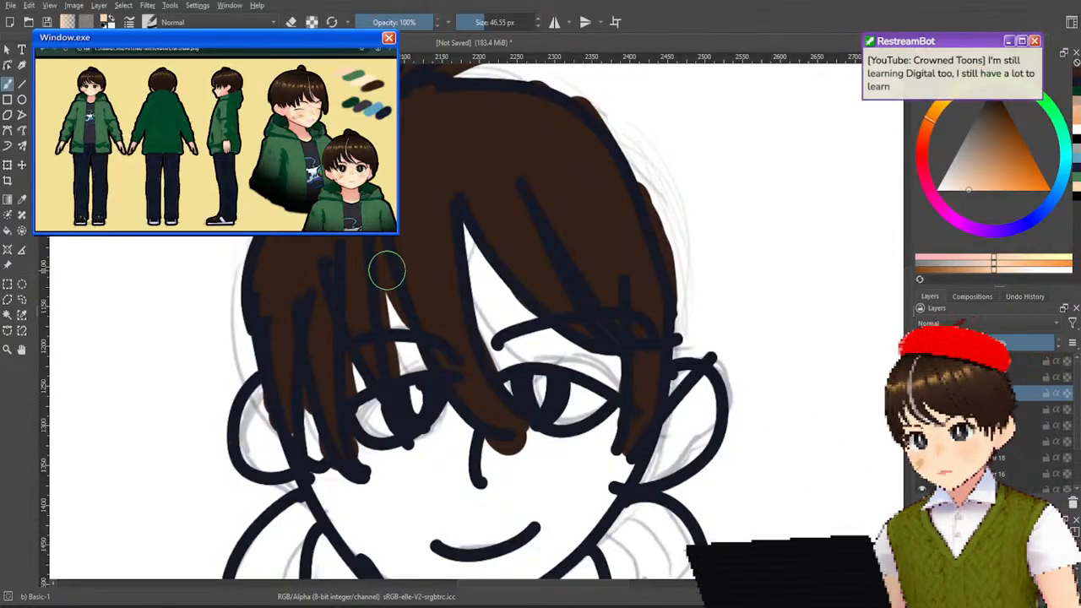
drag(500, 300, 475, 245)
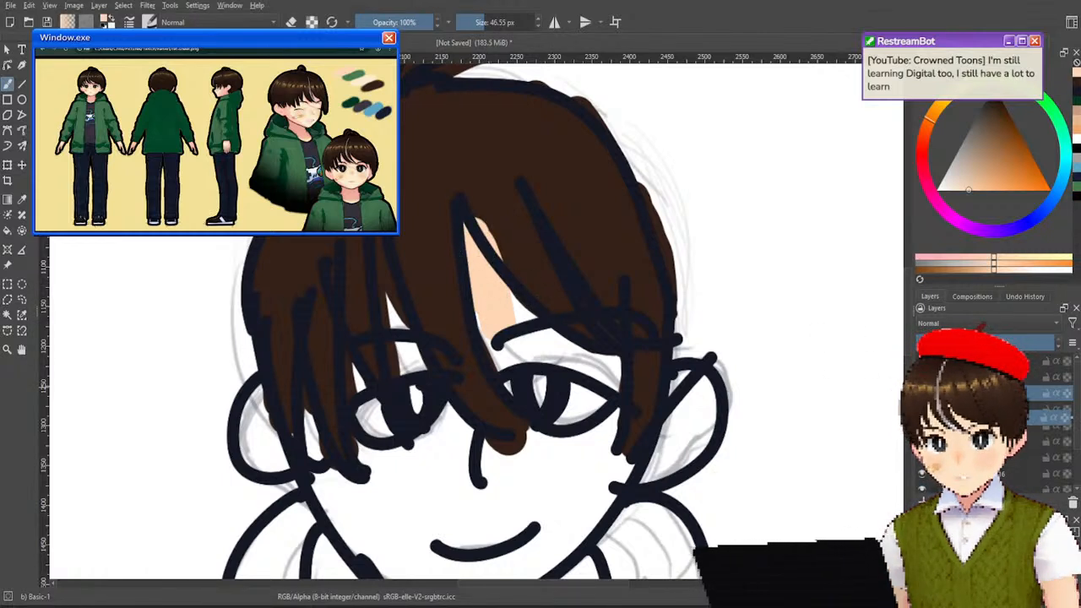
drag(988, 416, 988, 421)
Paint the face from the forehead to the chin and both ears with the flat peach skin colour.
mouse_move(555, 313)
mouse_down()
mouse_move(512, 316)
mouse_move(509, 337)
mouse_move(513, 346)
mouse_move(513, 335)
mouse_move(541, 330)
mouse_move(528, 344)
mouse_move(614, 369)
mouse_move(625, 438)
mouse_move(589, 459)
mouse_move(536, 467)
mouse_move(506, 455)
mouse_move(536, 450)
mouse_move(522, 447)
mouse_move(596, 448)
mouse_move(505, 474)
mouse_move(477, 450)
mouse_move(452, 475)
mouse_move(441, 449)
mouse_move(420, 481)
mouse_move(414, 466)
mouse_move(387, 468)
mouse_move(427, 445)
mouse_move(397, 461)
mouse_move(348, 461)
mouse_move(335, 427)
mouse_up()
mouse_move(376, 352)
mouse_down()
mouse_move(414, 352)
mouse_move(384, 341)
mouse_up()
key(ctrl+z)
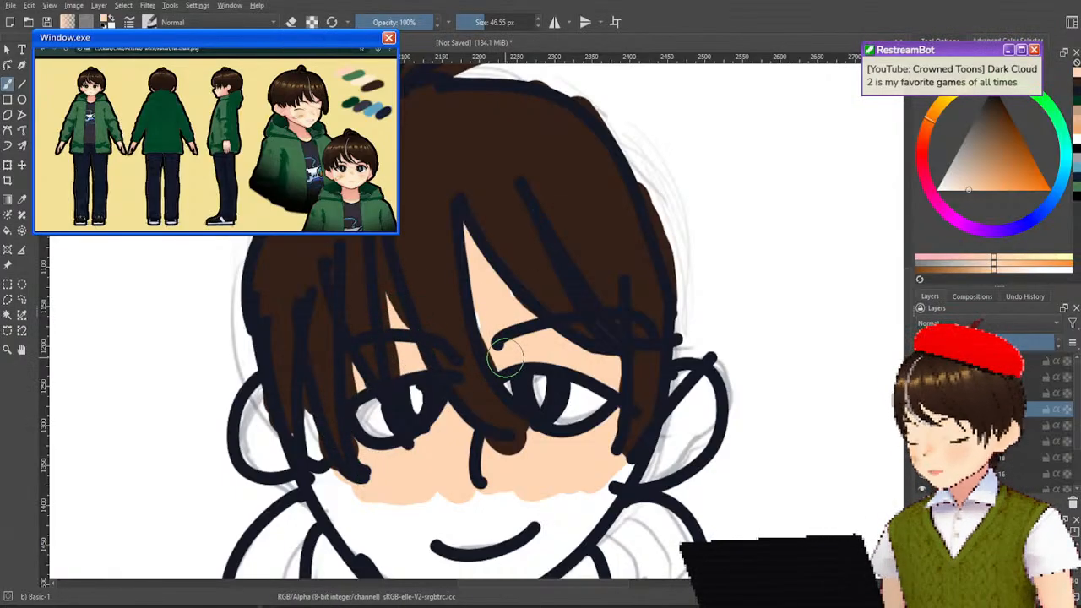
mouse_move(310, 409)
mouse_down()
mouse_move(264, 425)
mouse_move(273, 440)
mouse_move(264, 401)
mouse_move(273, 448)
mouse_move(291, 438)
mouse_move(266, 442)
mouse_move(269, 454)
mouse_move(361, 462)
mouse_move(353, 485)
mouse_move(335, 483)
mouse_move(351, 504)
mouse_up()
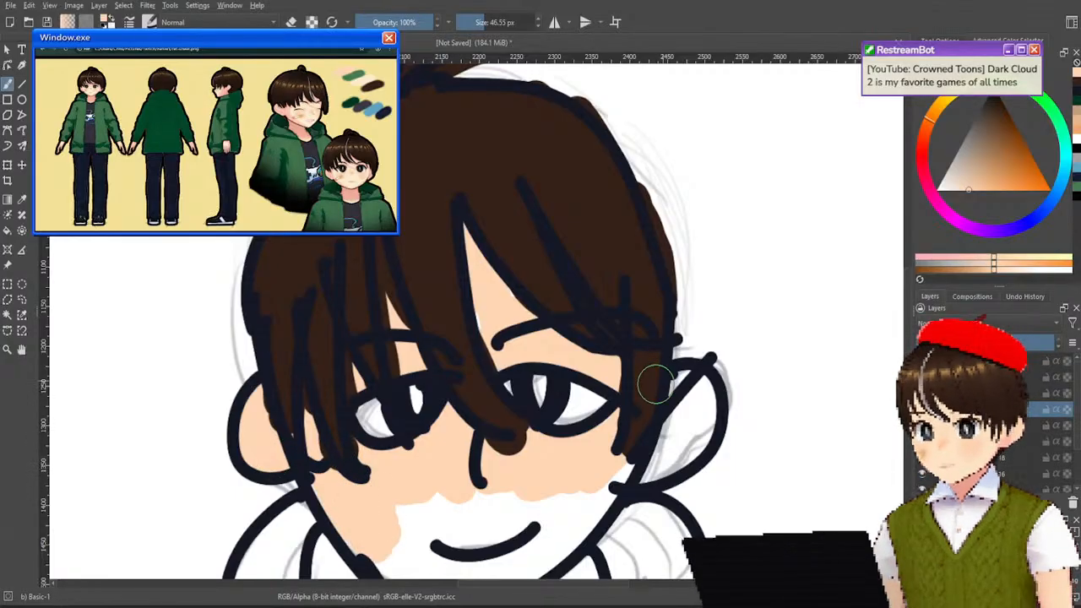
drag(657, 379, 549, 215)
mouse_move(657, 268)
mouse_down()
mouse_move(745, 276)
mouse_move(778, 316)
mouse_up()
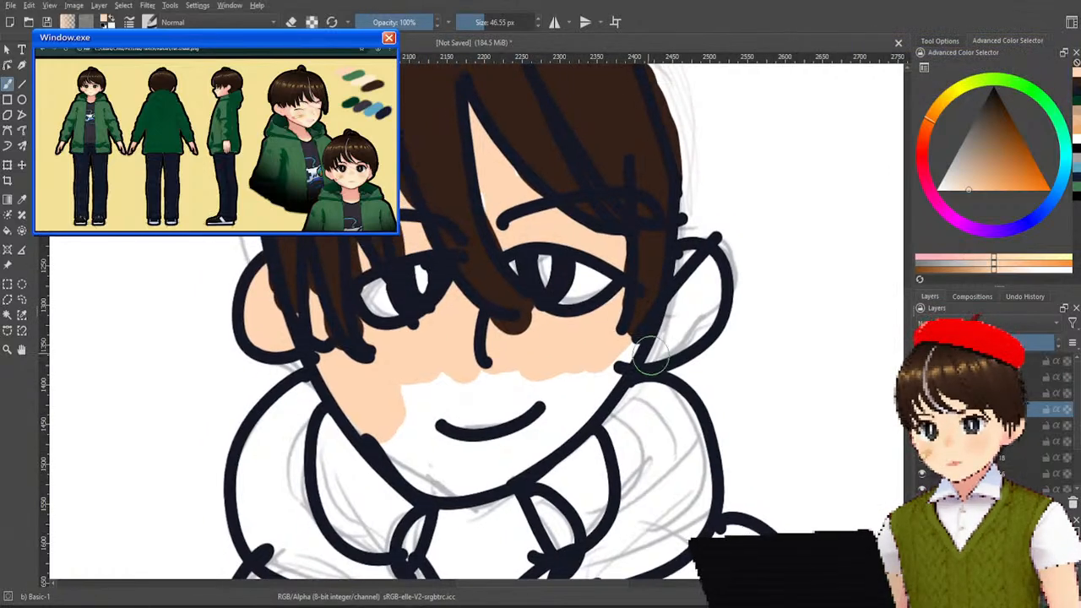
mouse_move(667, 337)
mouse_down()
mouse_move(693, 325)
mouse_move(697, 301)
mouse_move(685, 270)
mouse_move(667, 281)
mouse_up()
mouse_move(485, 404)
mouse_down()
mouse_move(444, 429)
mouse_move(431, 375)
mouse_move(401, 392)
mouse_move(405, 455)
mouse_move(420, 433)
mouse_move(447, 469)
mouse_move(508, 430)
mouse_move(518, 450)
mouse_move(509, 462)
mouse_move(546, 440)
mouse_move(600, 370)
mouse_move(586, 371)
mouse_move(587, 389)
mouse_move(545, 420)
mouse_move(471, 459)
mouse_move(485, 419)
mouse_move(550, 376)
mouse_move(474, 399)
mouse_move(499, 380)
mouse_move(378, 449)
mouse_move(352, 409)
mouse_move(430, 395)
mouse_up()
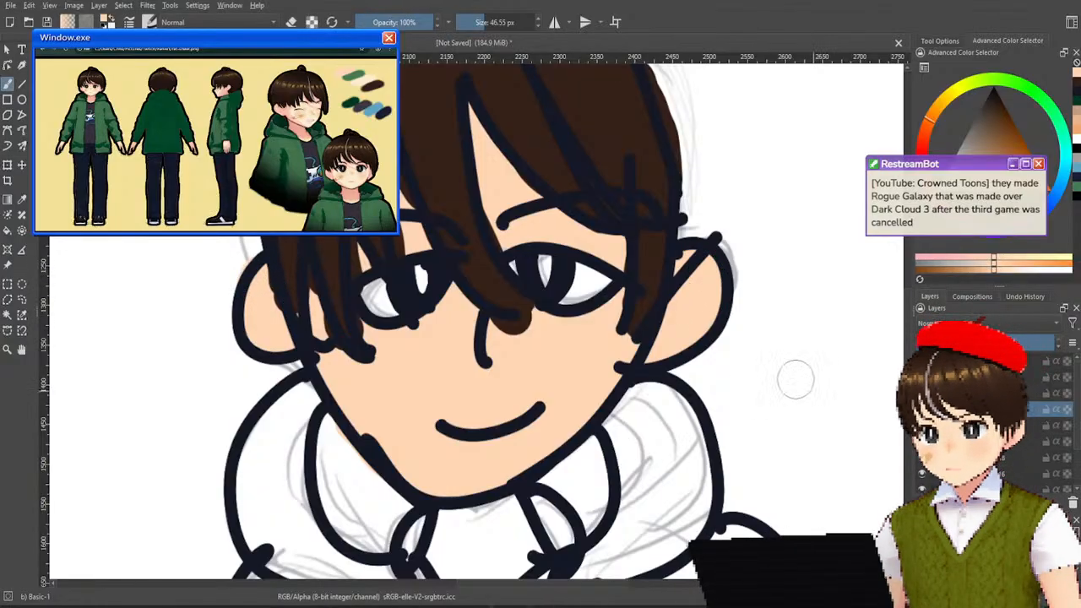
Fill the neck and the V-shaped collar opening beneath the chin with the same peach skin colour.
scroll(813, 391, down, 3)
scroll(686, 315, up, 5)
drag(686, 314, 740, 338)
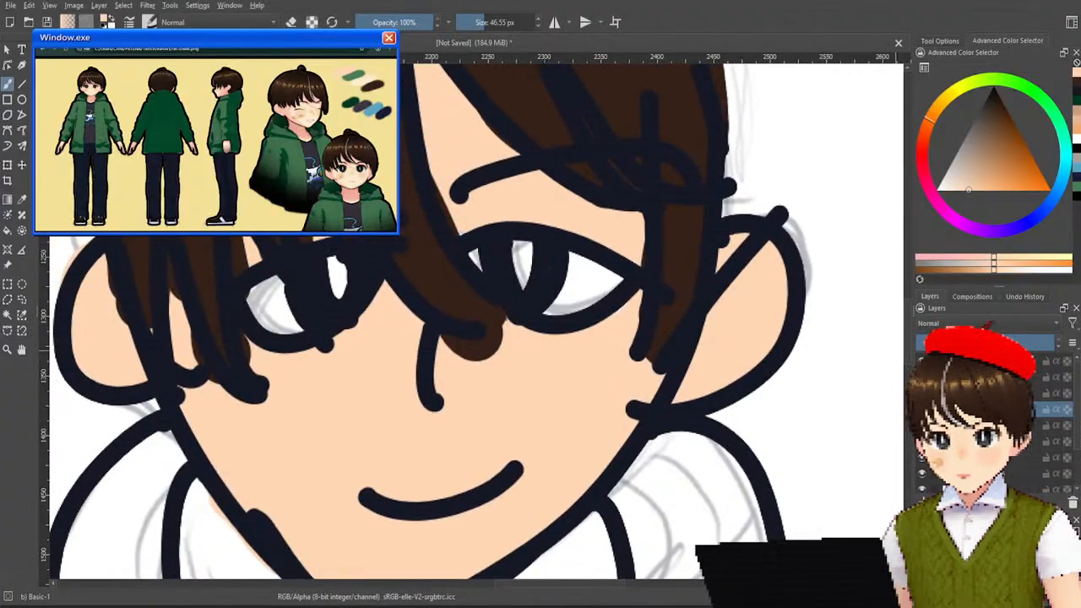
scroll(627, 217, down, 5)
scroll(659, 169, left, 2)
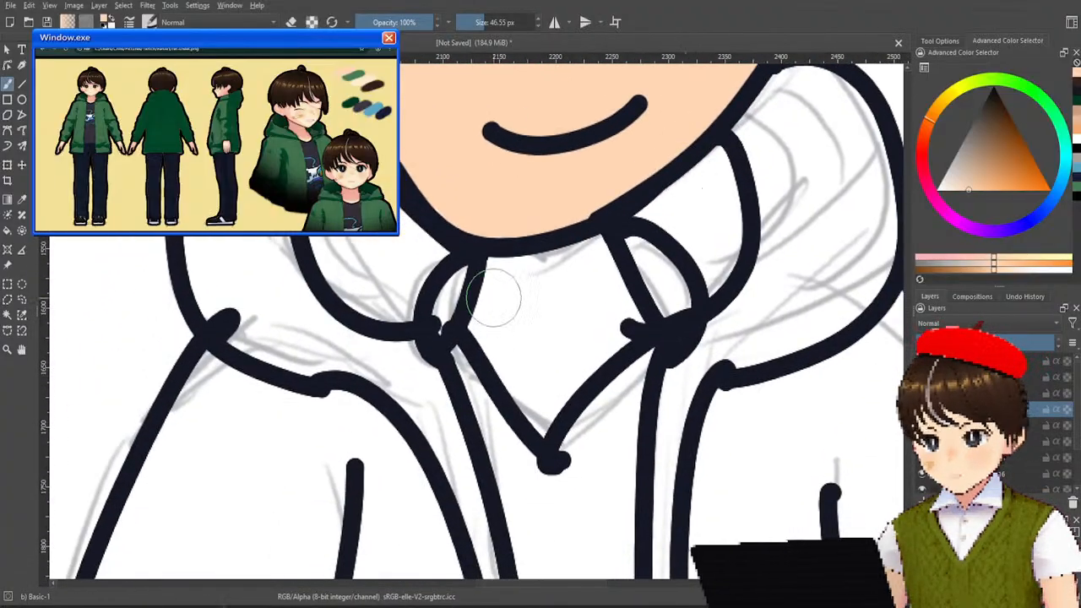
mouse_move(463, 347)
mouse_down()
mouse_move(499, 330)
mouse_move(521, 277)
mouse_move(543, 295)
mouse_move(581, 265)
mouse_move(573, 241)
mouse_move(620, 321)
mouse_move(590, 302)
mouse_move(583, 266)
mouse_move(583, 360)
mouse_move(590, 341)
mouse_move(550, 403)
mouse_move(529, 356)
mouse_move(525, 377)
mouse_move(492, 324)
mouse_move(535, 309)
mouse_up()
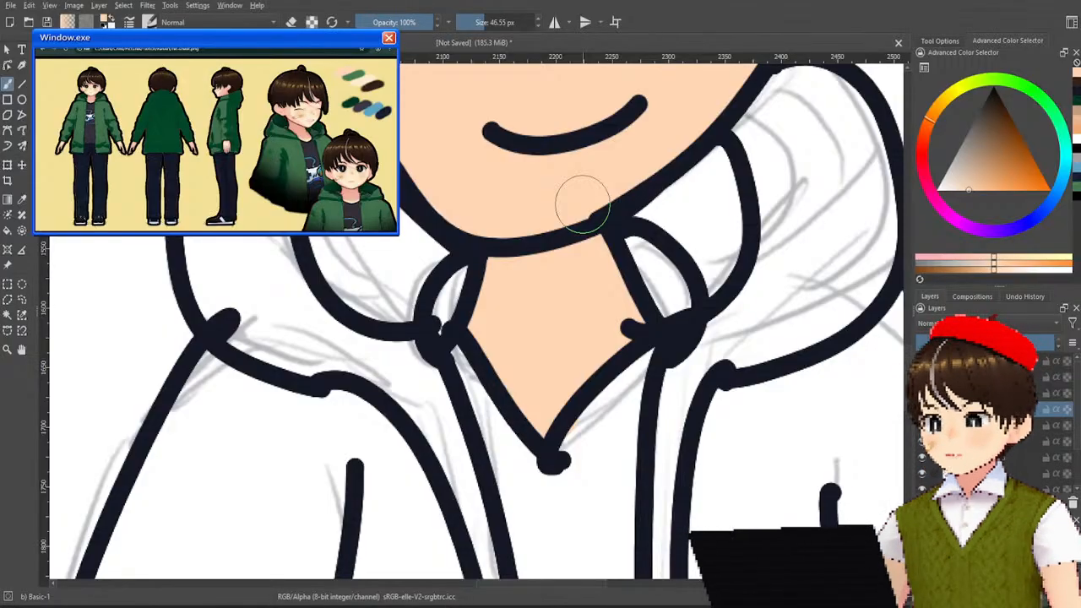
scroll(583, 203, down, 4)
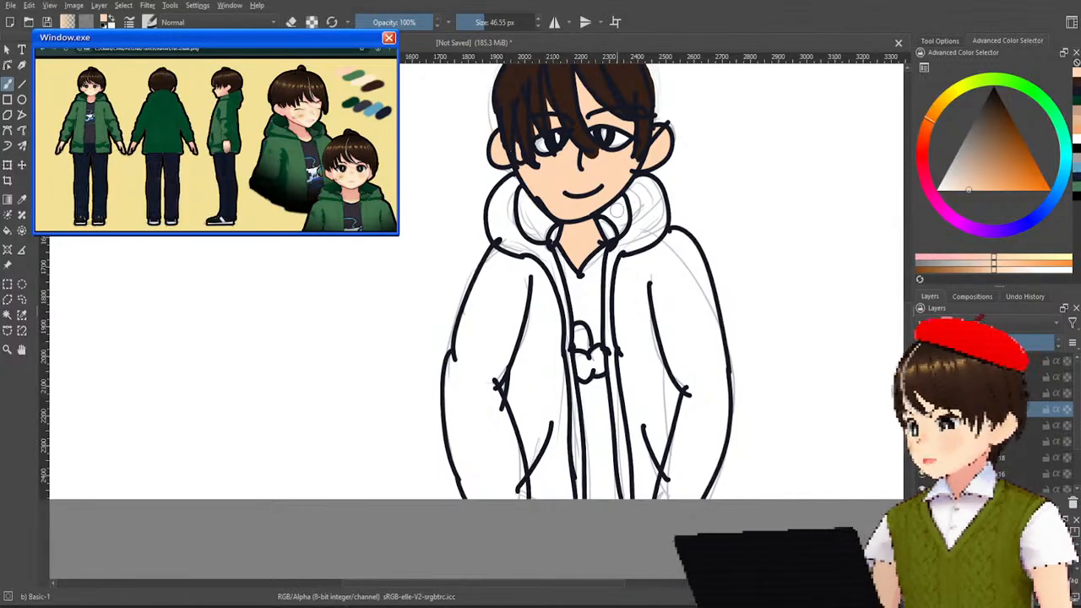
Paint the whites and highlights of both eyes solid white on a separate layer beneath the line art.
scroll(618, 211, up, 1)
mouse_move(622, 207)
mouse_down()
mouse_move(590, 253)
mouse_move(614, 242)
mouse_up()
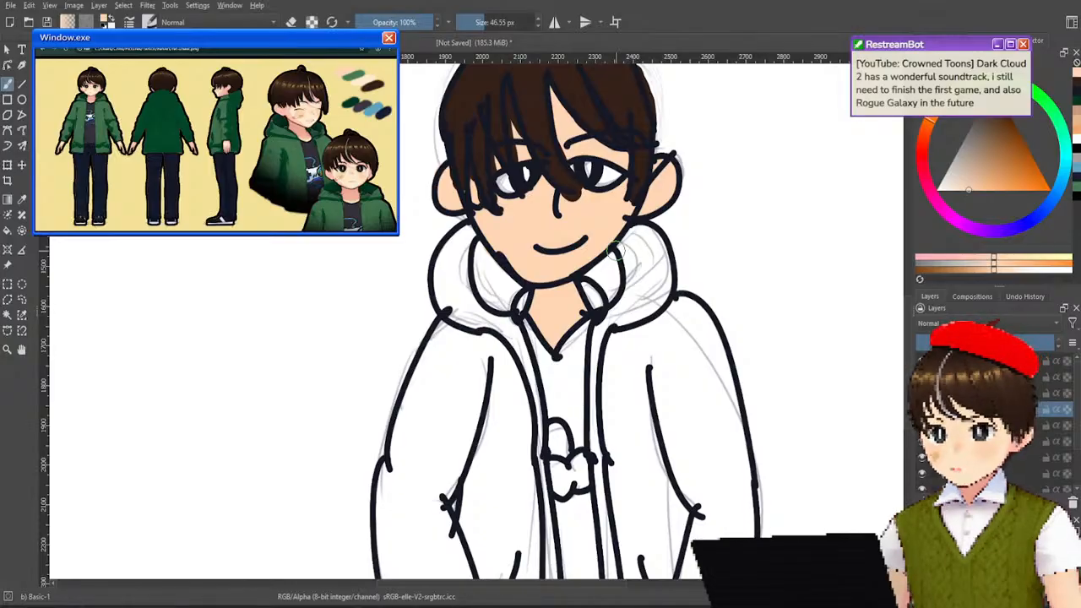
mouse_move(365, 205)
mouse_down()
mouse_move(398, 295)
mouse_move(425, 305)
mouse_up()
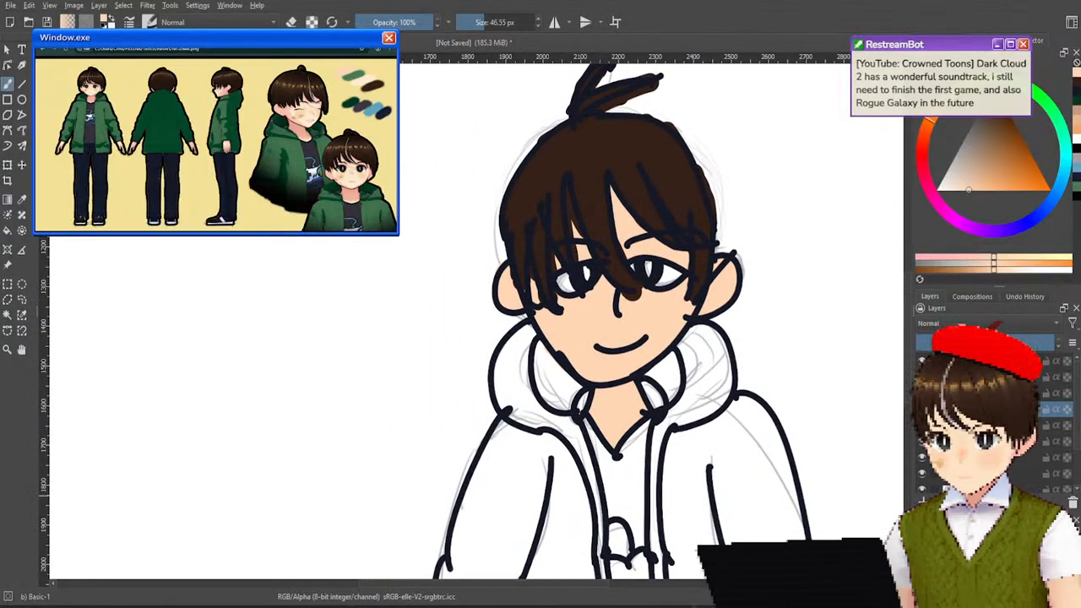
drag(406, 282, 571, 357)
mouse_move(320, 232)
mouse_down()
mouse_move(588, 338)
mouse_move(594, 432)
mouse_up()
drag(727, 371, 437, 220)
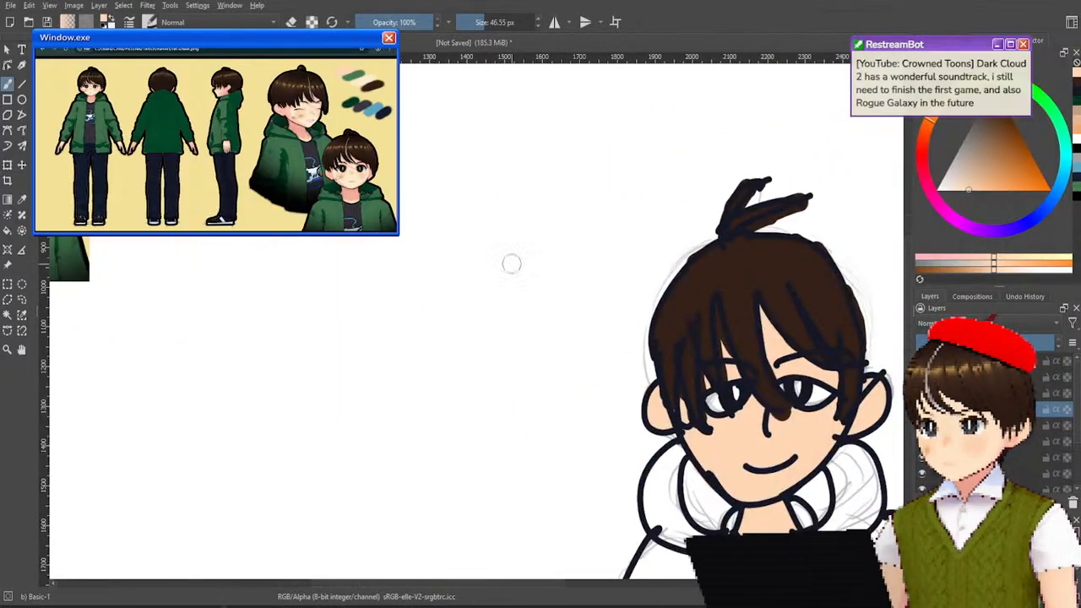
drag(730, 392, 572, 273)
scroll(592, 249, up, 3)
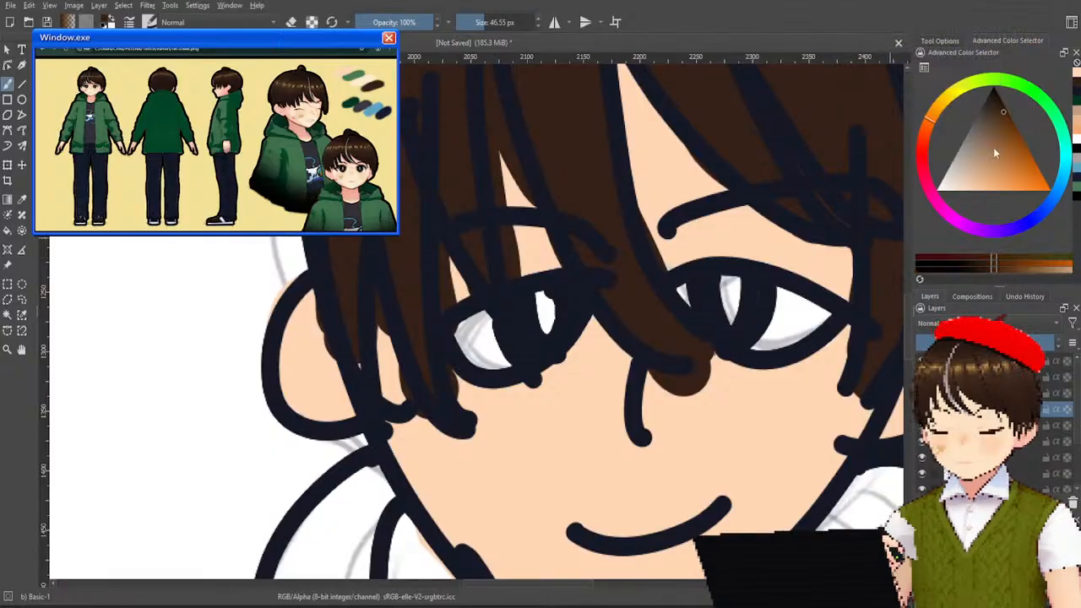
scroll(506, 336, up, 2)
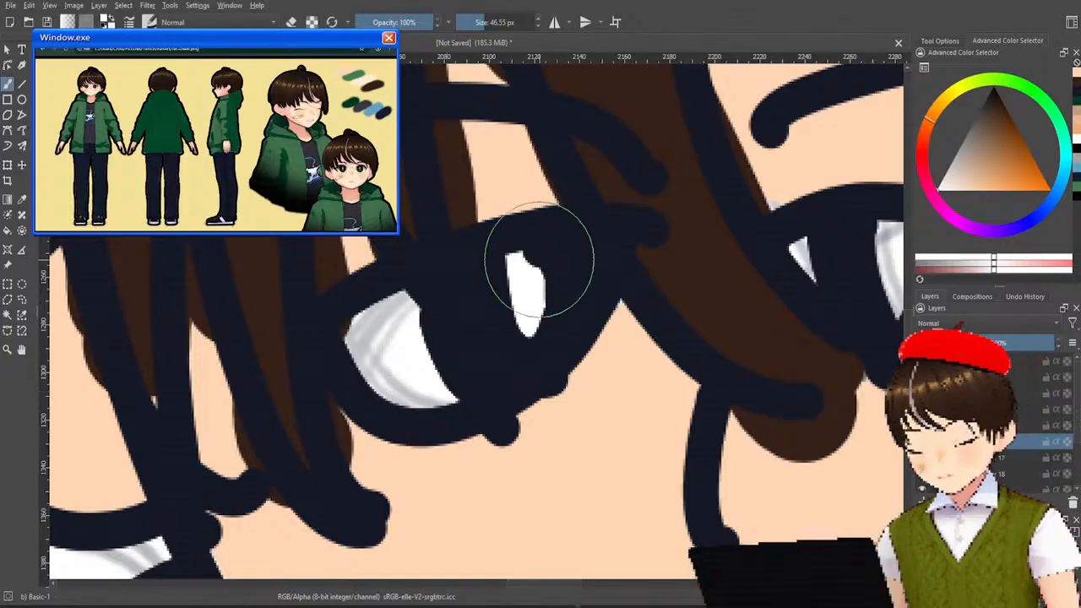
drag(459, 285, 400, 346)
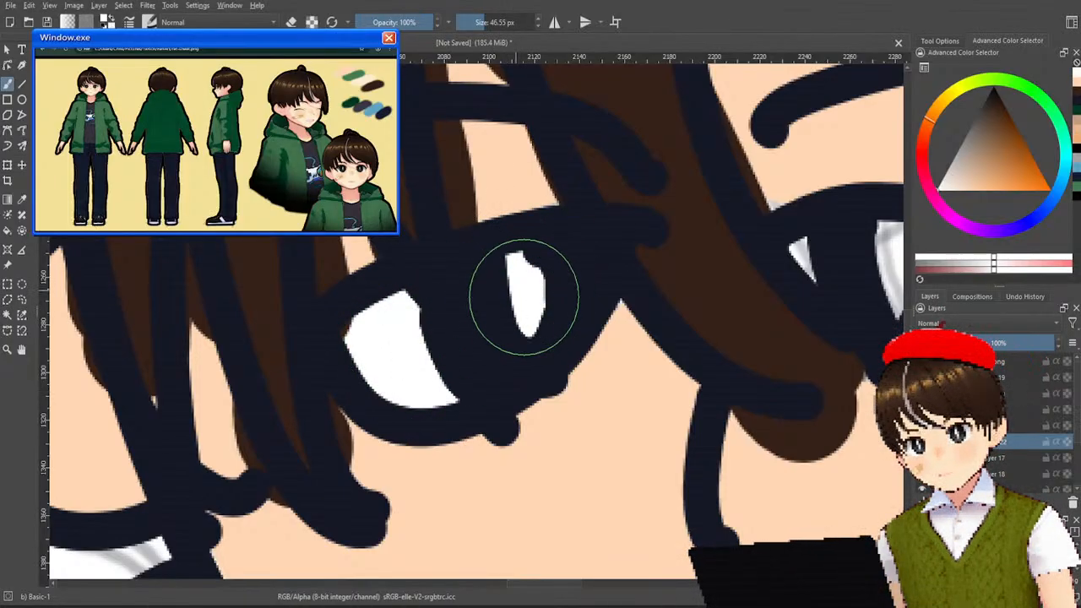
mouse_move(693, 287)
mouse_down()
mouse_move(413, 374)
mouse_move(326, 378)
mouse_up()
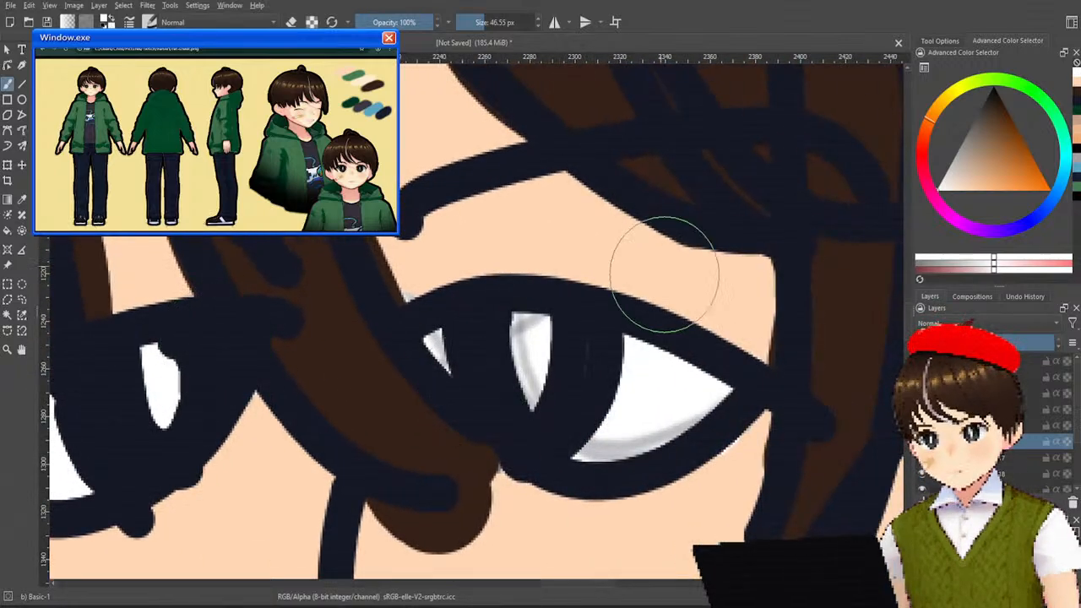
mouse_move(650, 336)
mouse_down()
mouse_move(499, 389)
mouse_move(461, 352)
mouse_move(622, 406)
mouse_move(647, 386)
mouse_move(566, 386)
mouse_up()
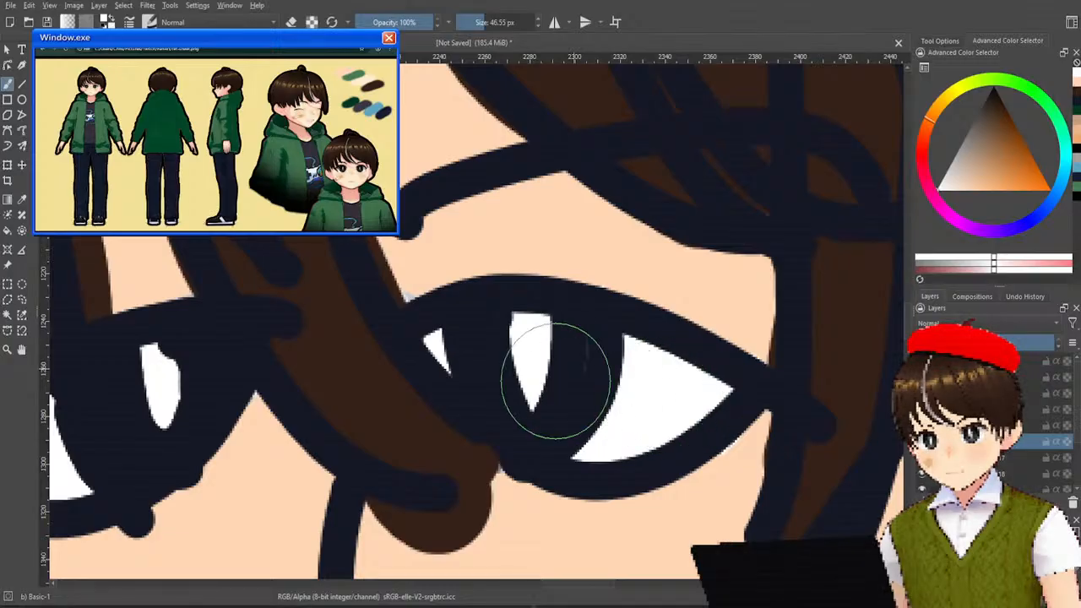
Sample the medium green of the jacket from the small reference image on the canvas.
scroll(557, 385, down, 5)
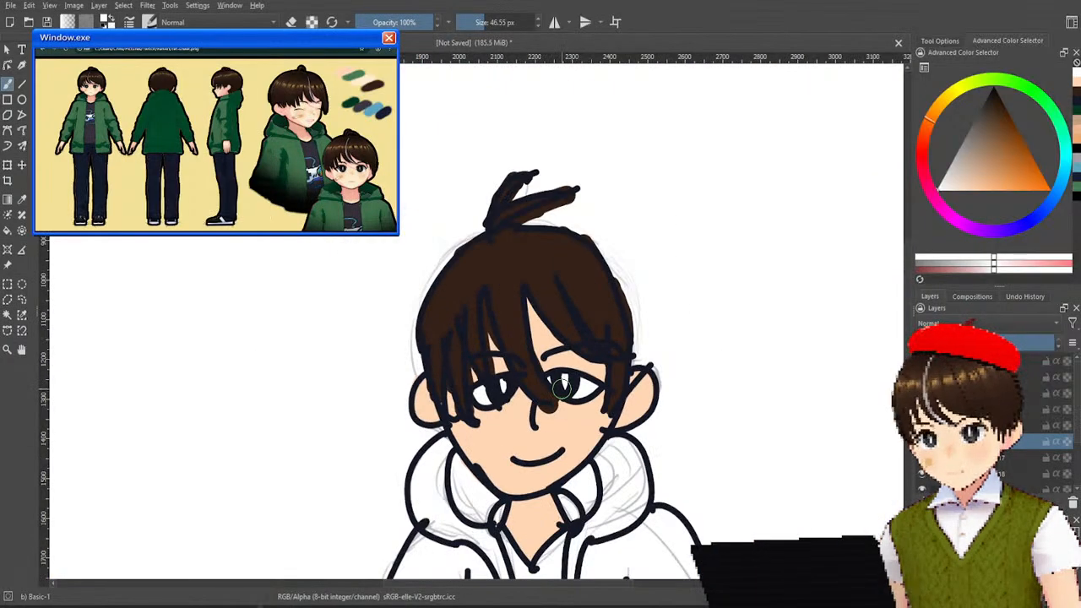
scroll(561, 387, up, 2)
drag(562, 440, 588, 330)
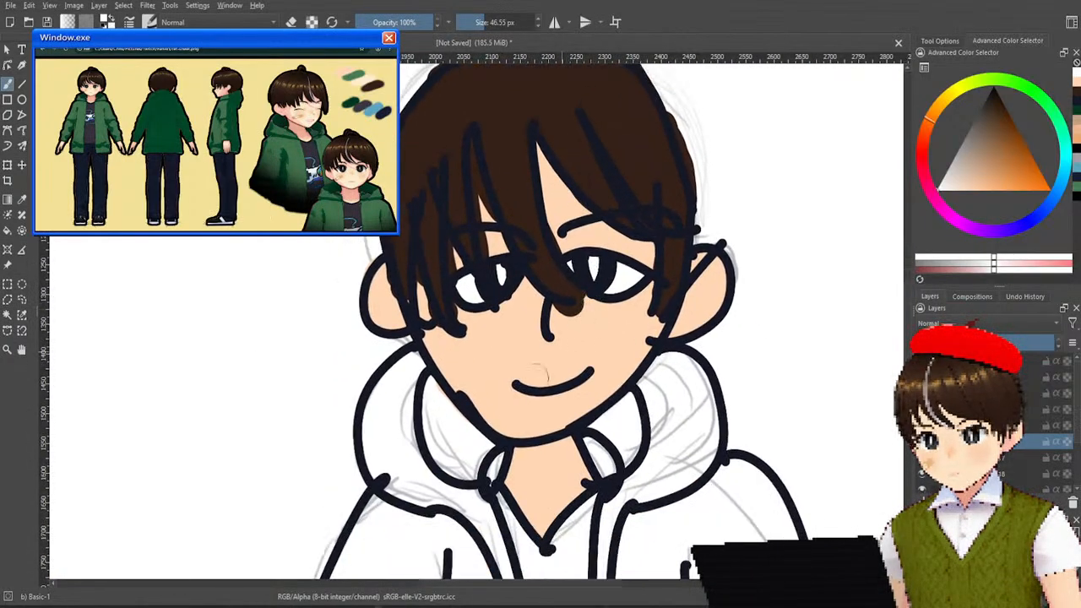
scroll(522, 338, up, 1)
drag(521, 338, 486, 255)
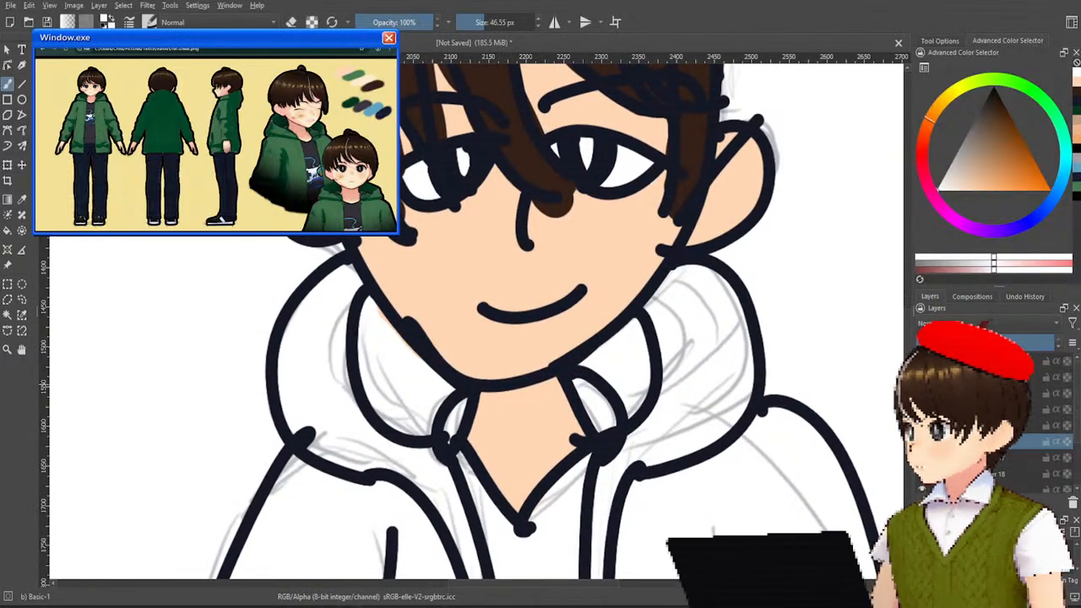
drag(465, 253, 642, 515)
scroll(369, 311, down, 3)
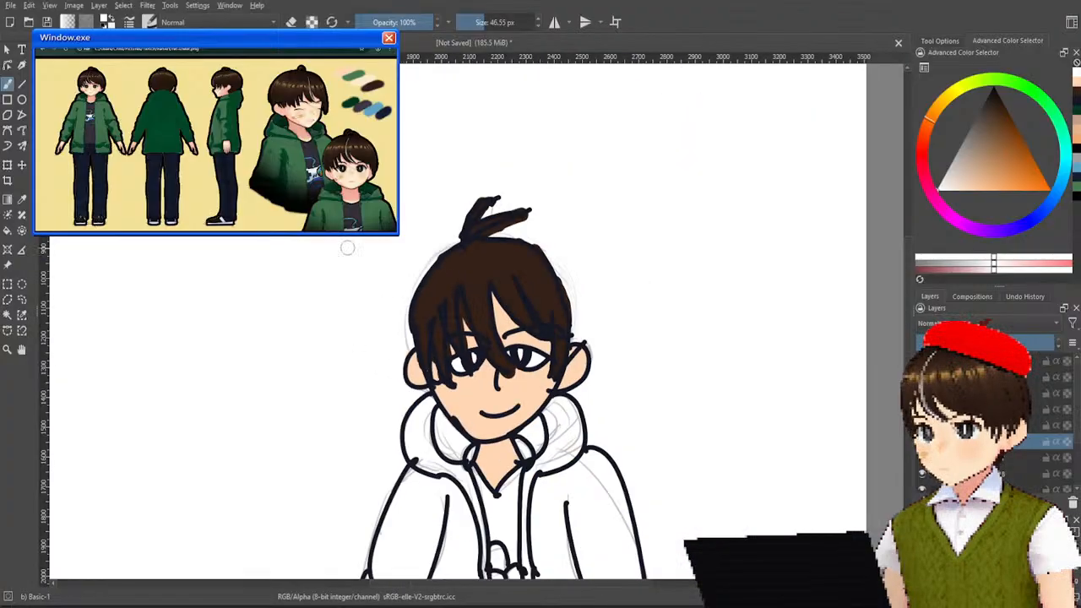
scroll(351, 259, down, 3)
scroll(214, 177, up, 2)
scroll(211, 169, up, 2)
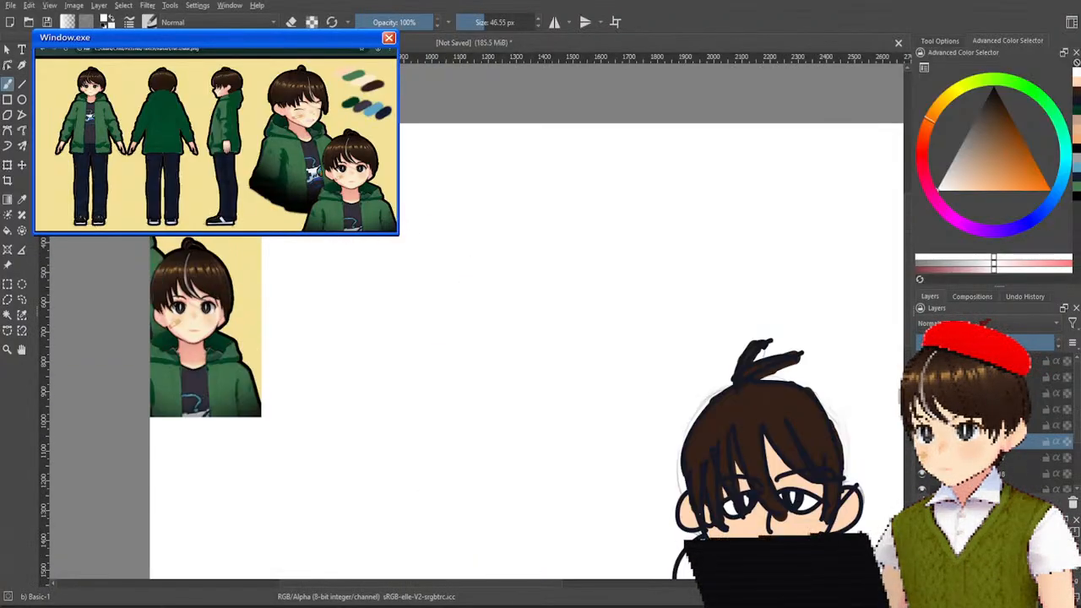
ctrl+click(226, 376)
Paint the jacket sleeve on the viewer's left flat green with the 46.55 px brush beneath the line art.
drag(680, 265, 596, 95)
scroll(708, 397, up, 3)
drag(715, 398, 636, 241)
scroll(636, 241, down, 3)
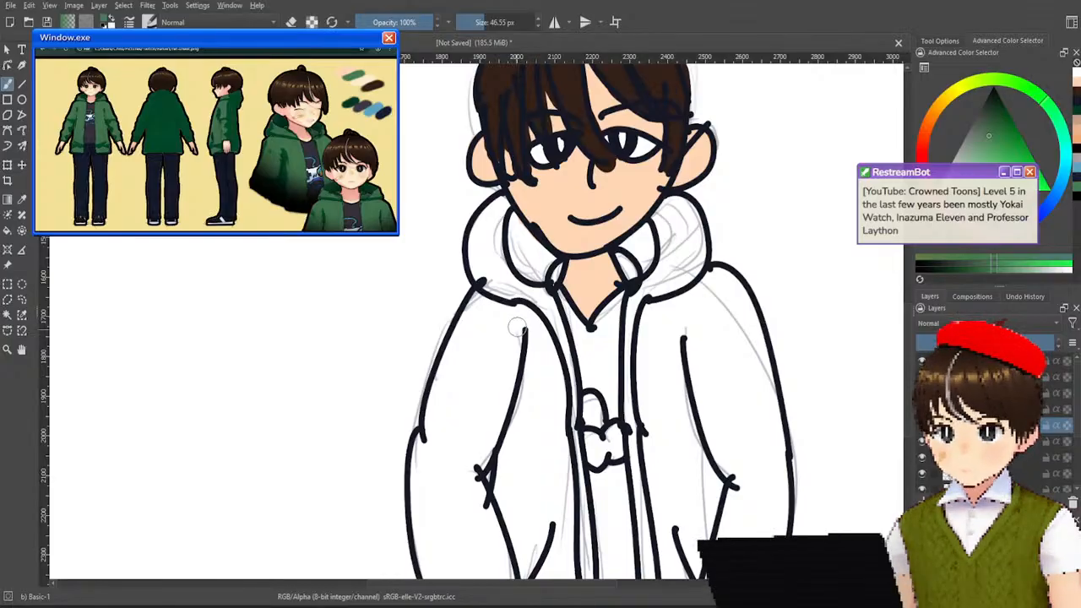
mouse_move(502, 325)
mouse_down()
mouse_move(457, 426)
mouse_move(444, 355)
mouse_move(420, 504)
mouse_move(426, 553)
mouse_move(411, 505)
mouse_up()
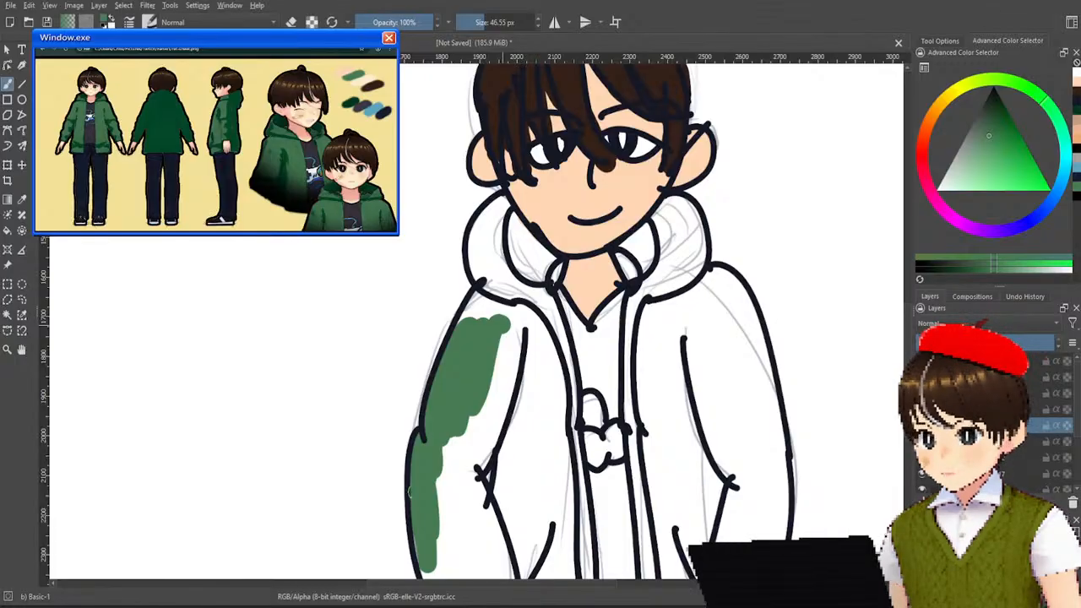
mouse_move(428, 559)
mouse_down()
mouse_move(441, 492)
mouse_move(451, 499)
mouse_move(475, 405)
mouse_move(468, 473)
mouse_up()
mouse_move(489, 377)
mouse_down()
mouse_move(479, 520)
mouse_move(484, 550)
mouse_move(505, 569)
mouse_up()
mouse_move(486, 511)
mouse_down()
mouse_move(469, 566)
mouse_move(446, 577)
mouse_up()
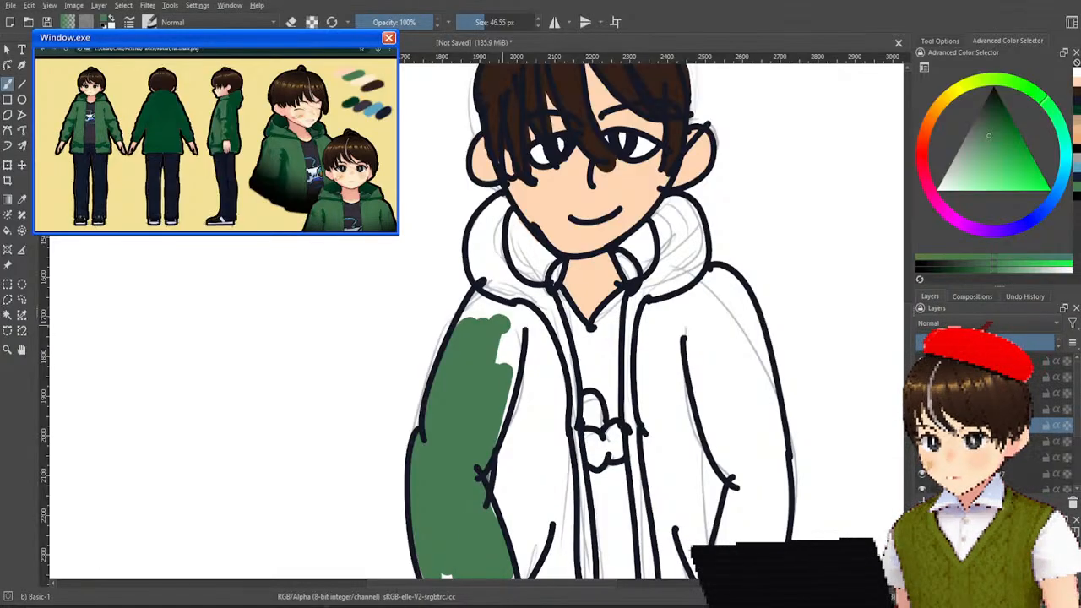
Paint the jacket front and shirt area green between the two sleeves and fill the gap at the first sleeve's shoulder.
mouse_move(517, 577)
mouse_down()
mouse_move(521, 431)
mouse_move(502, 492)
mouse_move(535, 532)
mouse_move(556, 488)
mouse_move(567, 517)
mouse_move(582, 473)
mouse_move(562, 393)
mouse_up()
mouse_move(583, 510)
mouse_down()
mouse_move(646, 372)
mouse_move(668, 422)
mouse_move(625, 367)
mouse_move(553, 372)
mouse_move(675, 304)
mouse_up()
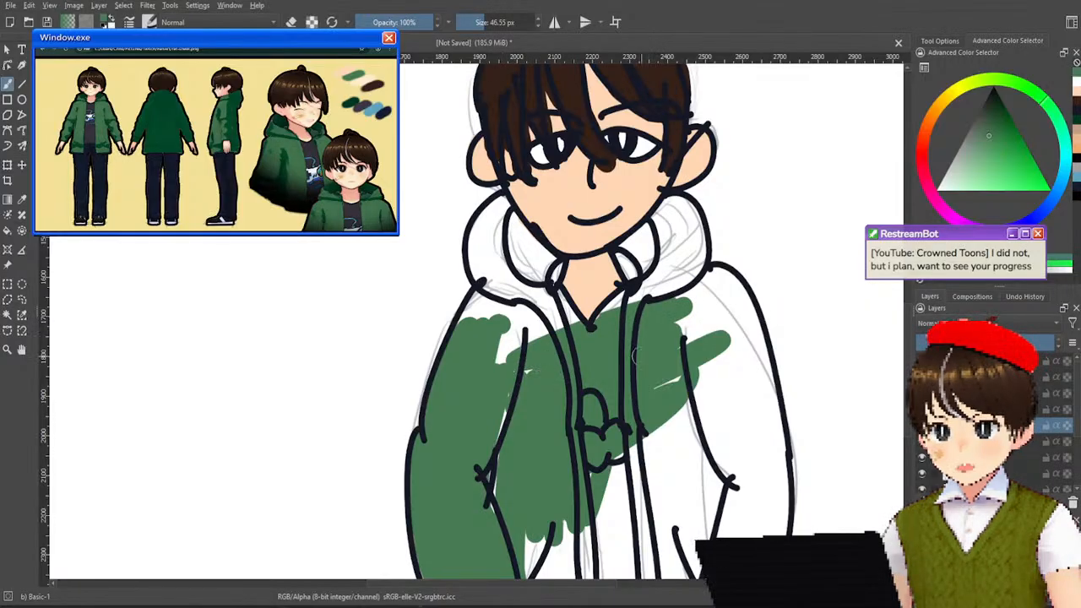
key(ctrl+z)
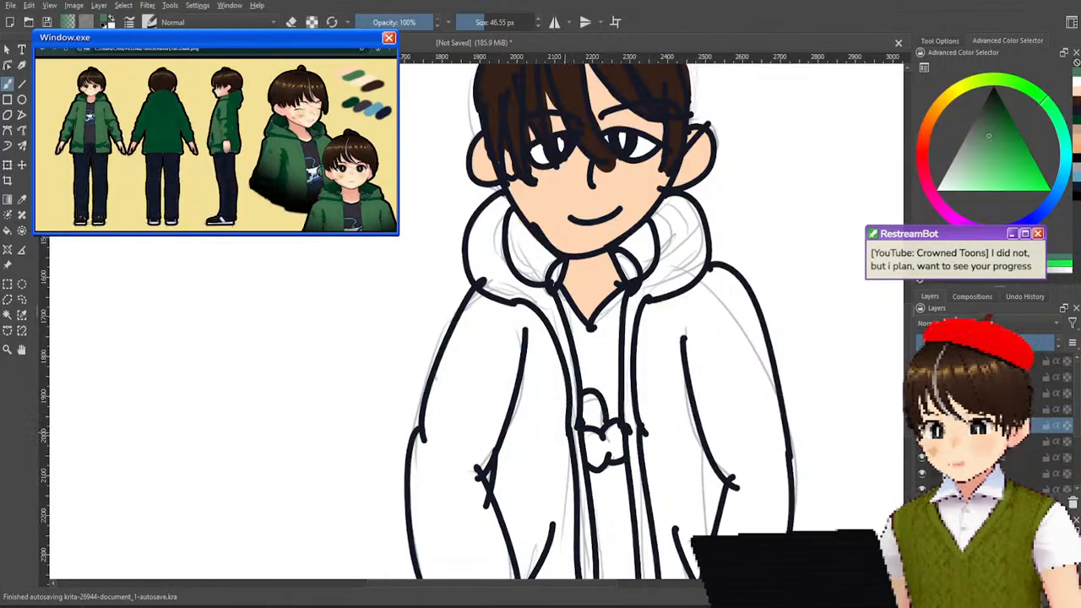
key(ctrl+shift+z)
mouse_move(520, 363)
mouse_down()
mouse_move(506, 338)
mouse_move(528, 317)
mouse_move(500, 301)
mouse_move(469, 311)
mouse_move(492, 293)
mouse_up()
mouse_move(567, 404)
mouse_down()
mouse_move(543, 564)
mouse_move(527, 545)
mouse_move(659, 532)
mouse_move(617, 523)
mouse_move(659, 447)
mouse_move(642, 422)
mouse_up()
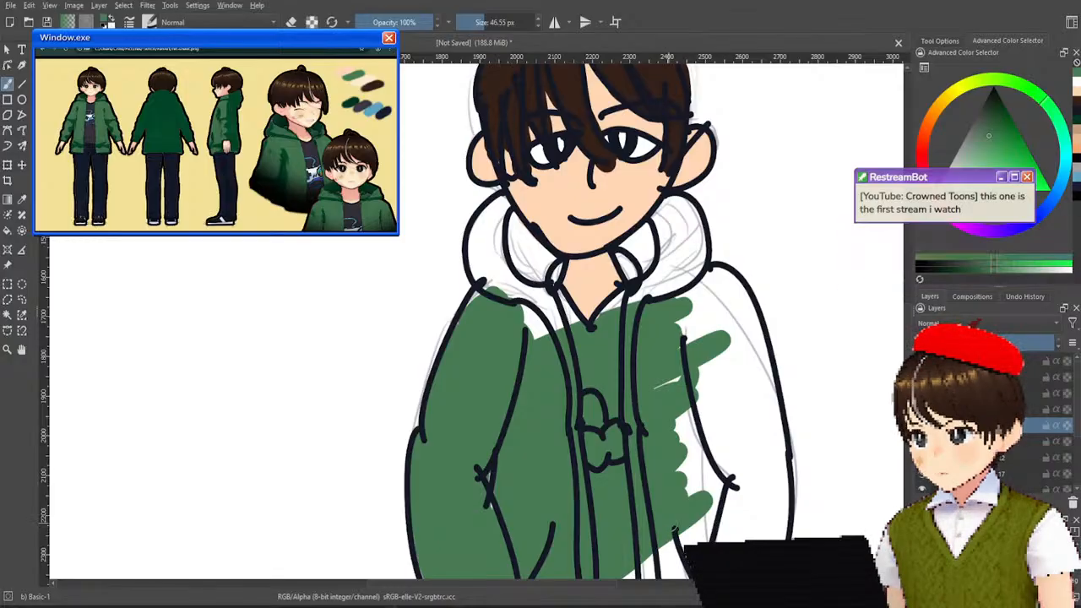
drag(700, 498, 693, 421)
mouse_move(694, 526)
mouse_down()
mouse_move(708, 460)
mouse_move(715, 528)
mouse_move(720, 452)
mouse_move(725, 535)
mouse_up()
mouse_move(687, 568)
mouse_down()
mouse_move(662, 543)
mouse_move(632, 577)
mouse_up()
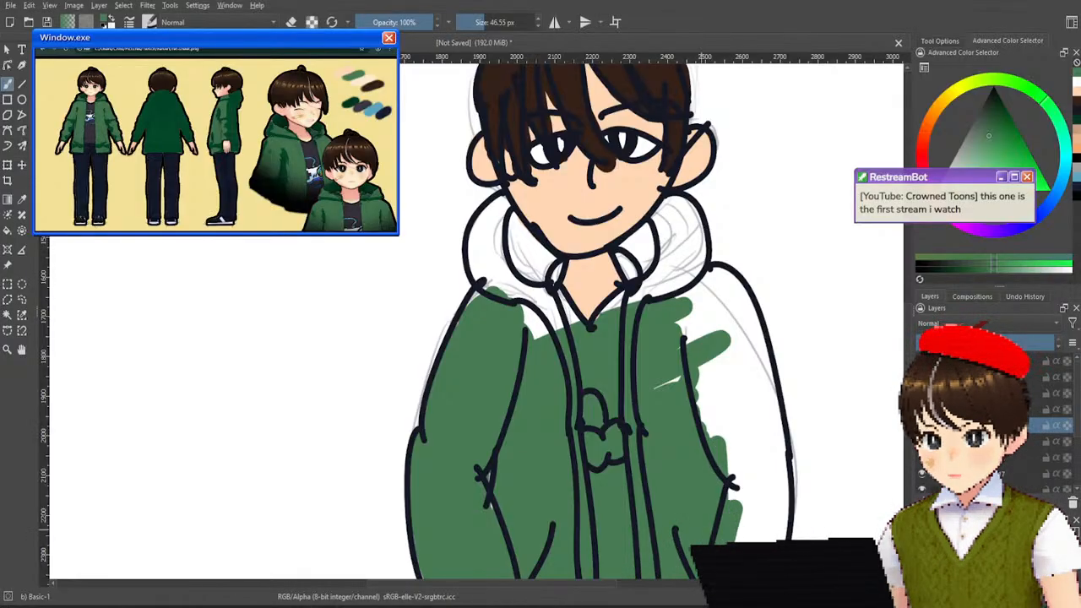
Paint the jacket sleeve on the viewer's right green from the forearm up to the shoulder.
drag(763, 534, 778, 522)
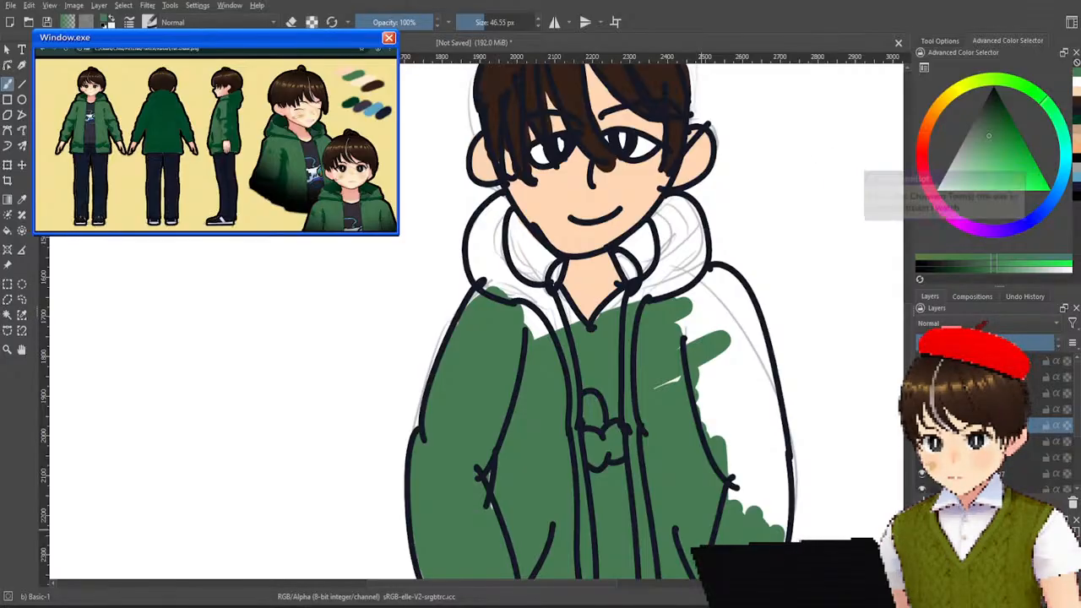
drag(770, 486, 762, 422)
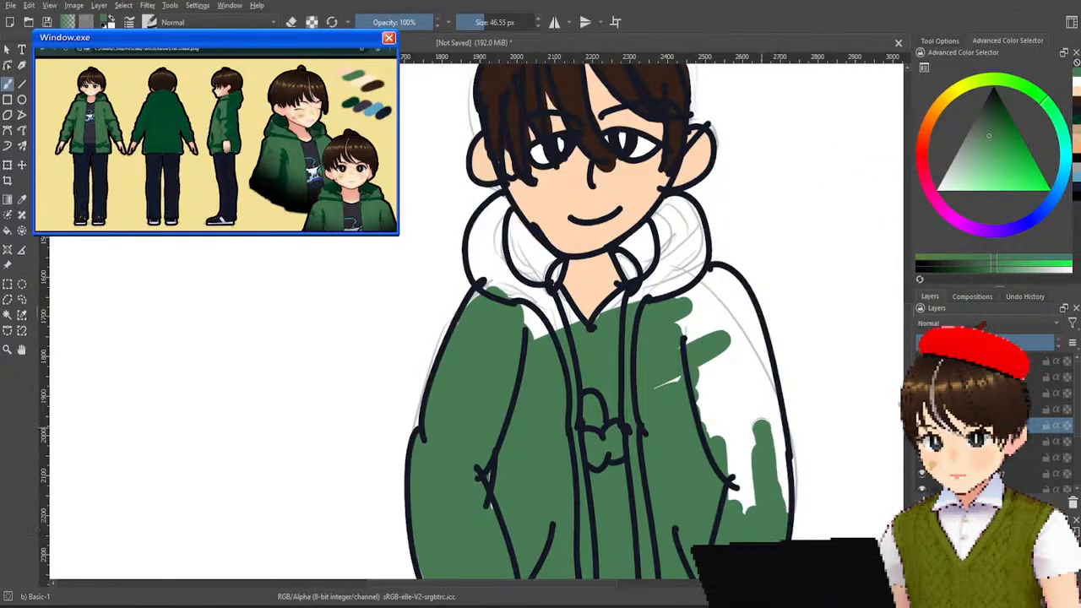
mouse_move(748, 492)
mouse_down()
mouse_move(728, 414)
mouse_move(741, 405)
mouse_move(716, 354)
mouse_move(703, 418)
mouse_up()
mouse_move(684, 346)
mouse_down()
mouse_move(702, 283)
mouse_move(668, 289)
mouse_move(733, 342)
mouse_move(743, 414)
mouse_move(758, 338)
mouse_move(774, 473)
mouse_move(784, 456)
mouse_move(792, 511)
mouse_up()
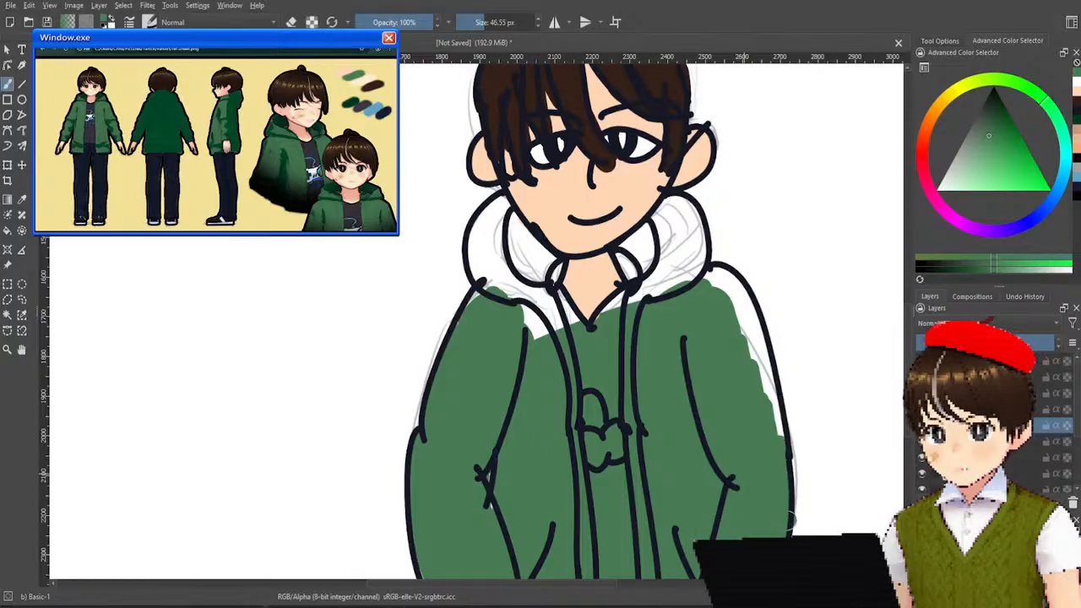
drag(760, 364, 780, 412)
mouse_move(764, 375)
mouse_down()
mouse_move(741, 305)
mouse_move(767, 357)
mouse_up()
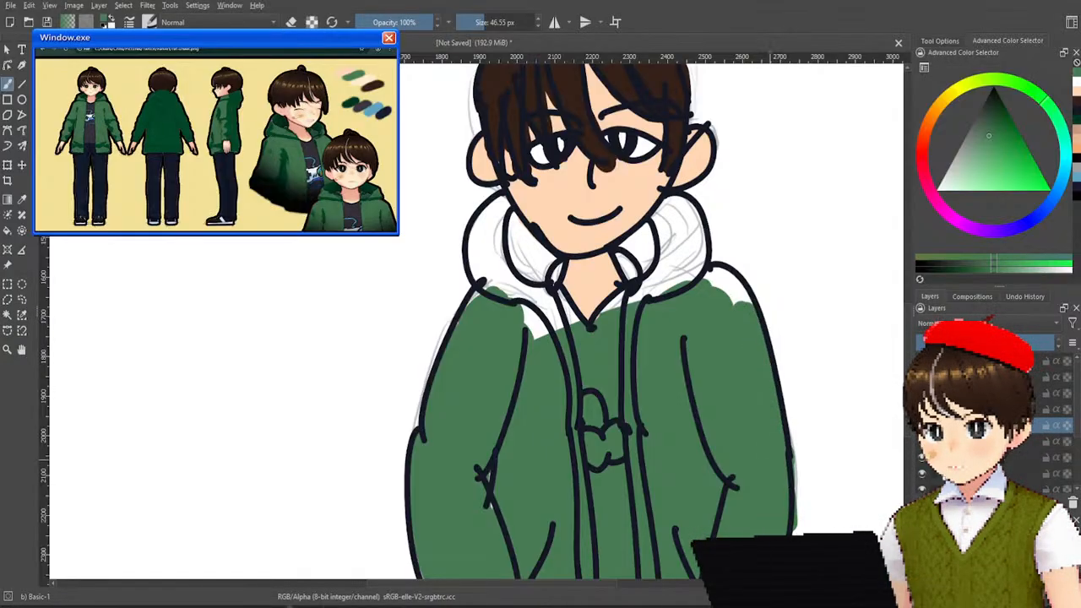
drag(736, 300, 730, 267)
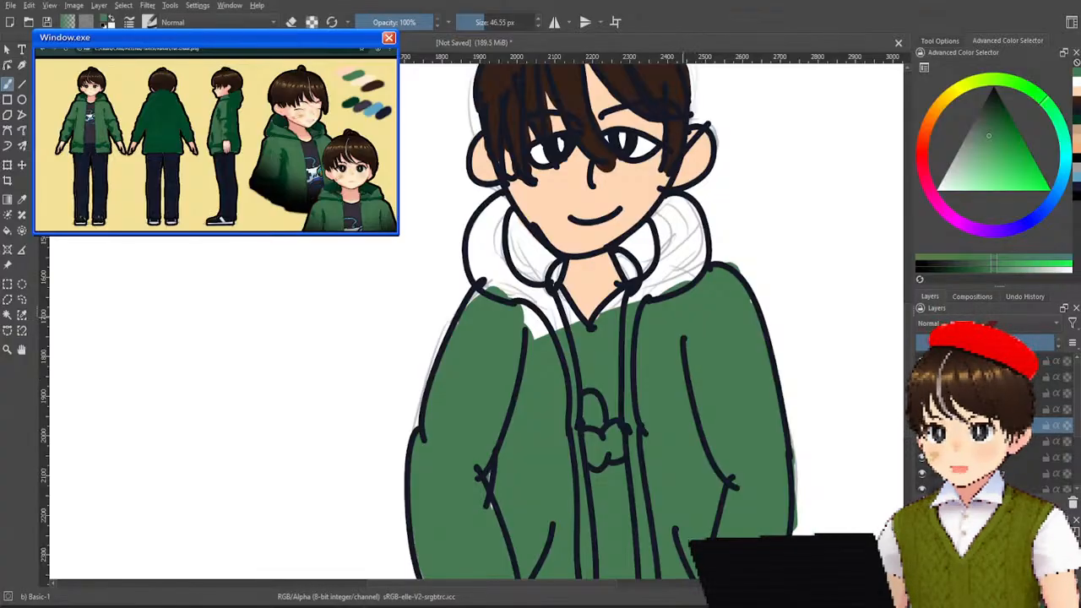
Paint both sides of the hood and the remaining gaps around the collar the same green.
mouse_move(688, 280)
mouse_down()
mouse_move(638, 314)
mouse_move(688, 251)
mouse_move(693, 216)
mouse_move(652, 264)
mouse_move(632, 245)
mouse_move(675, 208)
mouse_up()
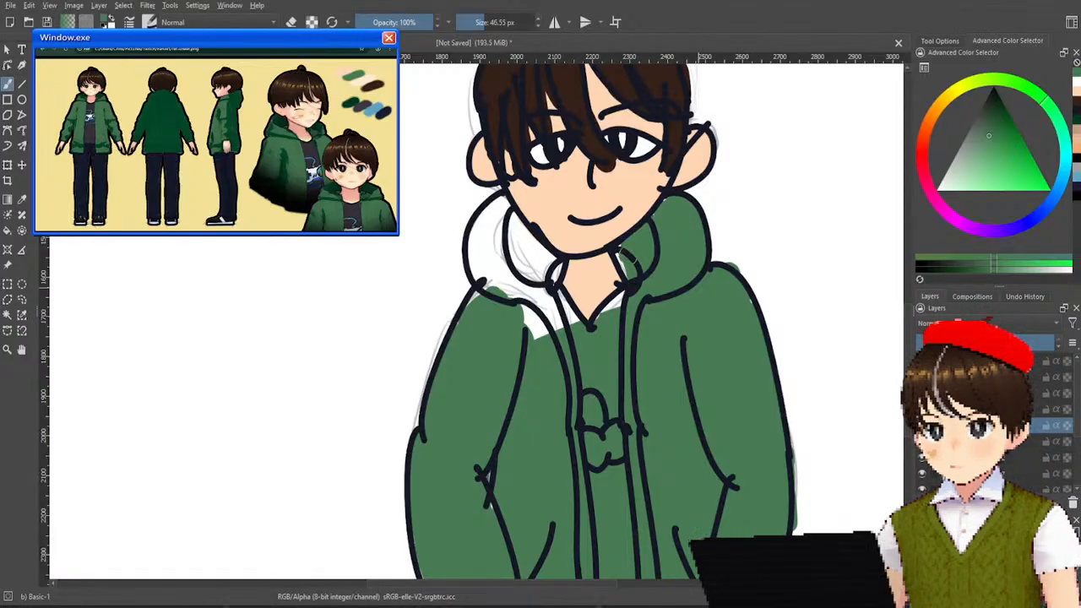
mouse_move(628, 294)
mouse_down()
mouse_move(563, 314)
mouse_move(561, 297)
mouse_move(527, 340)
mouse_up()
mouse_move(527, 279)
mouse_down()
mouse_move(500, 269)
mouse_move(479, 291)
mouse_move(494, 221)
mouse_move(475, 246)
mouse_up()
mouse_move(498, 206)
mouse_down()
mouse_move(538, 292)
mouse_move(544, 246)
mouse_move(553, 276)
mouse_up()
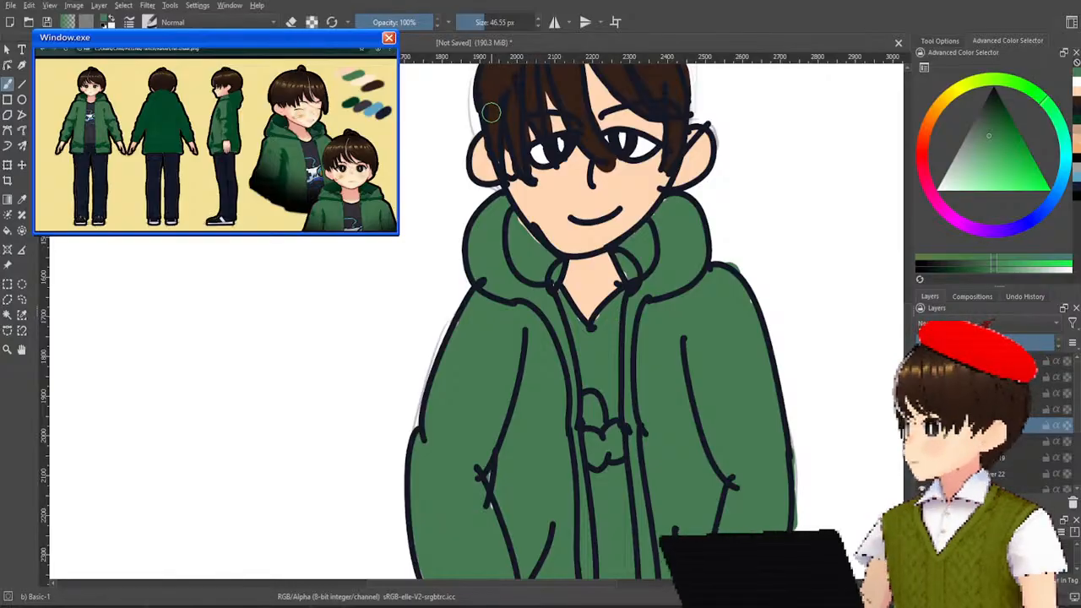
Sample the navy swatch from the reference palette and paint the shirt area between the jacket fronts with it.
scroll(461, 137, down, 3)
drag(427, 123, 552, 261)
scroll(400, 222, up, 1)
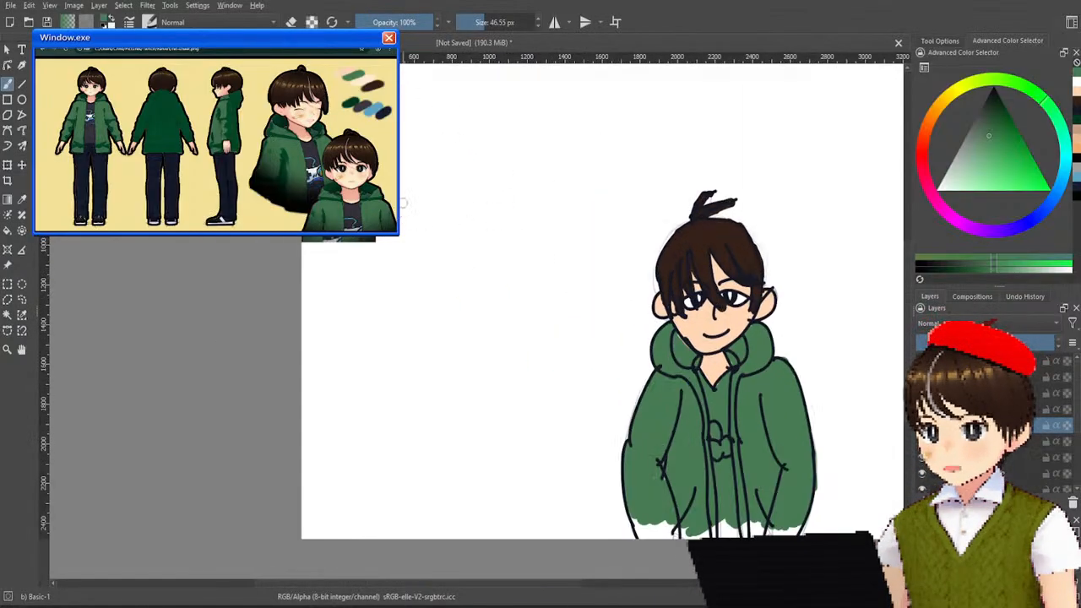
drag(397, 221, 427, 262)
scroll(392, 158, up, 2)
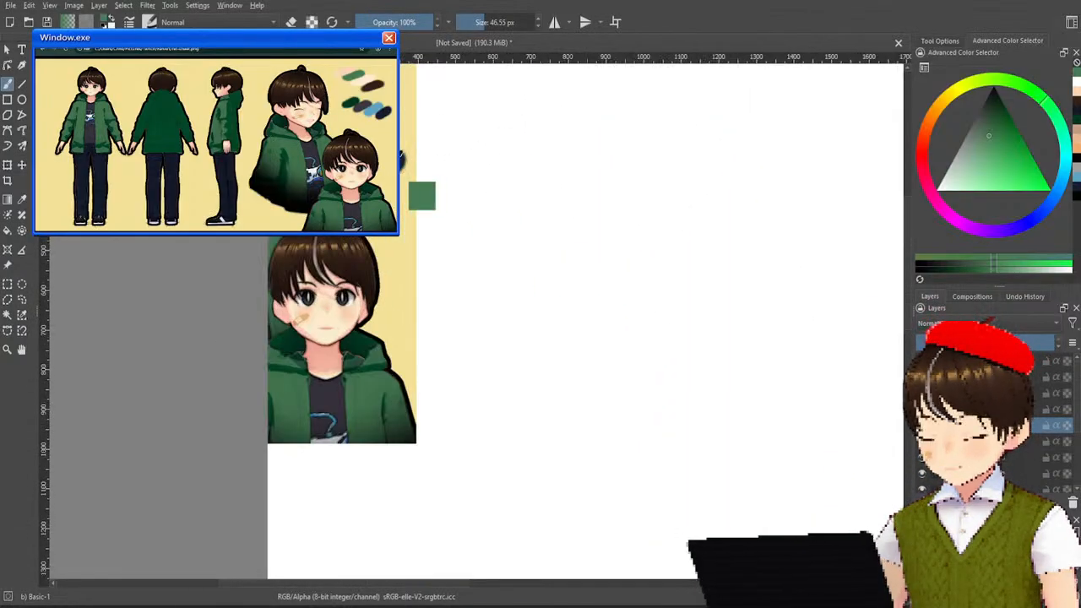
ctrl+click(402, 159)
drag(697, 307, 477, 130)
drag(828, 397, 372, 126)
scroll(674, 263, down, 1)
scroll(674, 263, up, 1)
scroll(404, 271, up, 3)
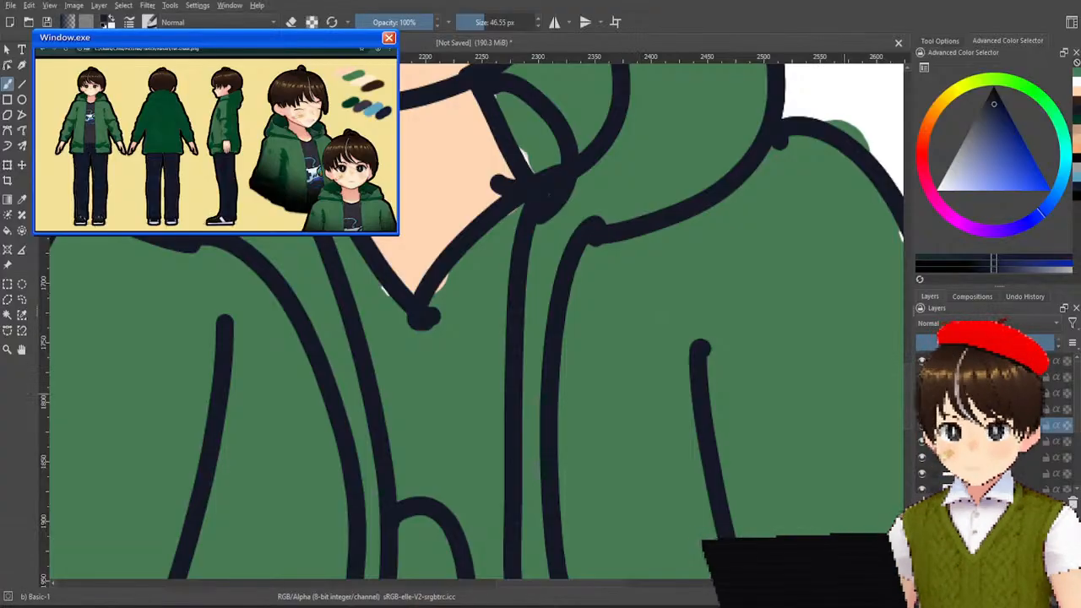
mouse_move(496, 259)
mouse_down()
mouse_move(423, 336)
mouse_move(387, 290)
mouse_move(391, 318)
mouse_move(372, 292)
mouse_move(341, 217)
mouse_move(398, 342)
mouse_move(419, 421)
mouse_move(408, 482)
mouse_move(440, 459)
mouse_move(490, 305)
mouse_move(471, 428)
mouse_move(488, 493)
mouse_move(484, 484)
mouse_move(484, 541)
mouse_move(436, 482)
mouse_move(441, 544)
mouse_move(421, 522)
mouse_move(456, 535)
mouse_move(497, 507)
mouse_up()
drag(448, 421, 492, 272)
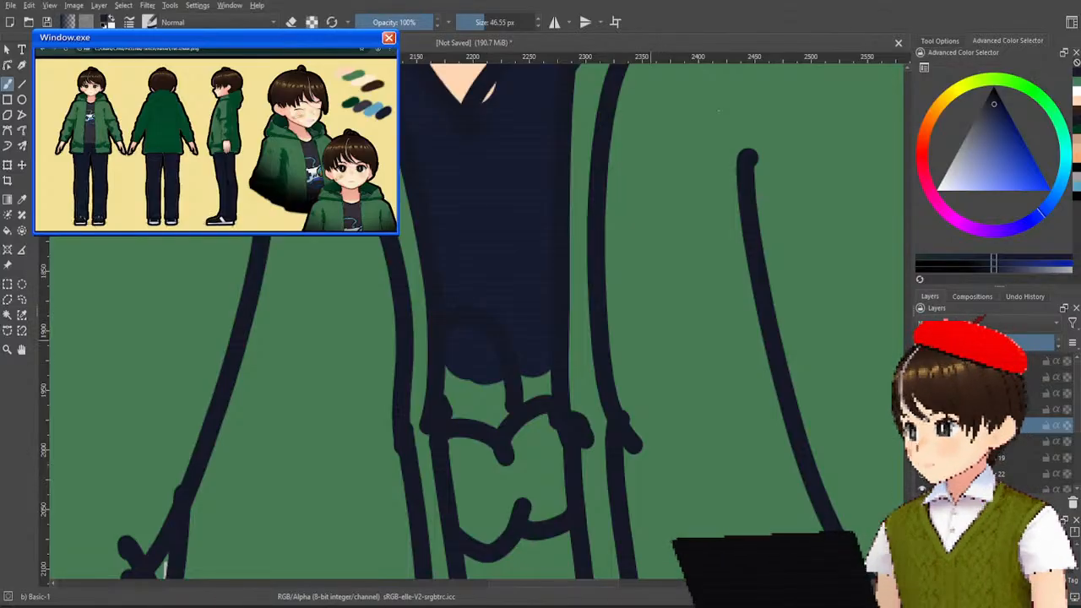
Sample the dark purplish grey of the shirt from the reference sheet as the brush colour.
scroll(663, 260, down, 5)
drag(586, 186, 653, 451)
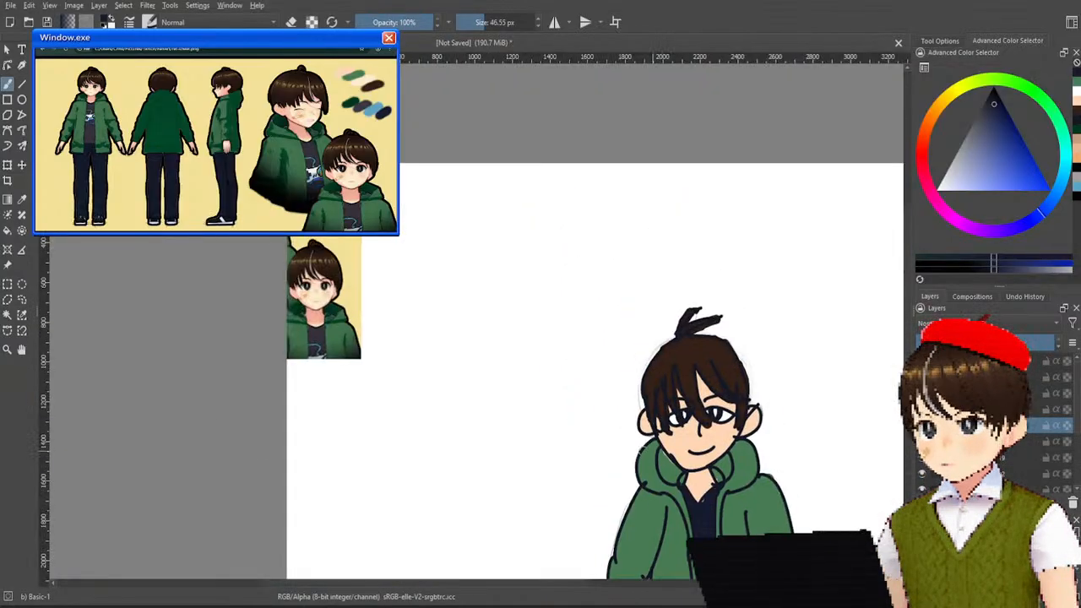
scroll(261, 301, up, 3)
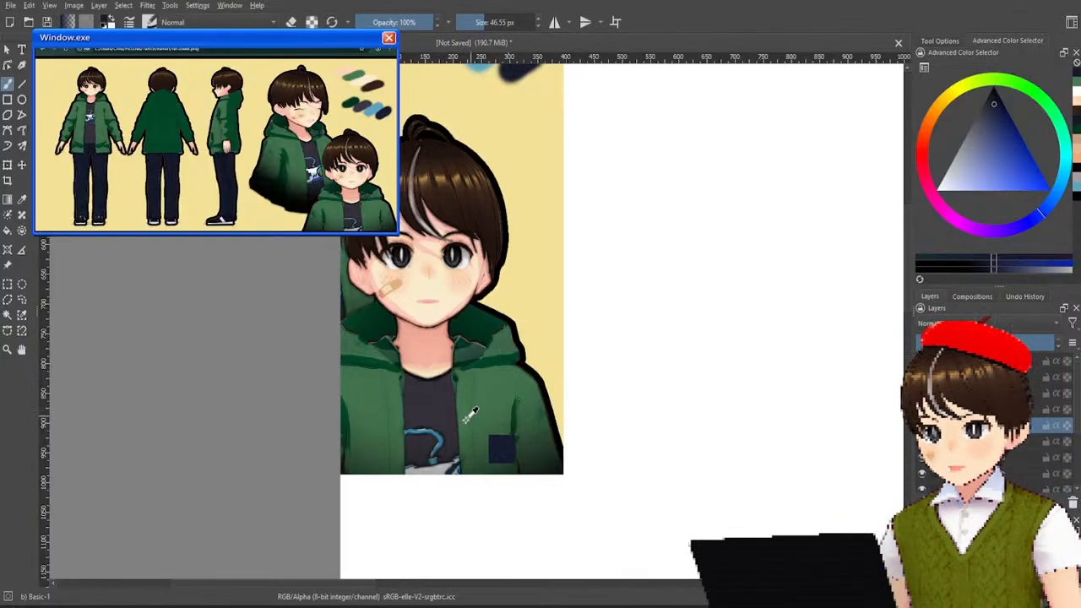
click(436, 395)
scroll(589, 393, down, 4)
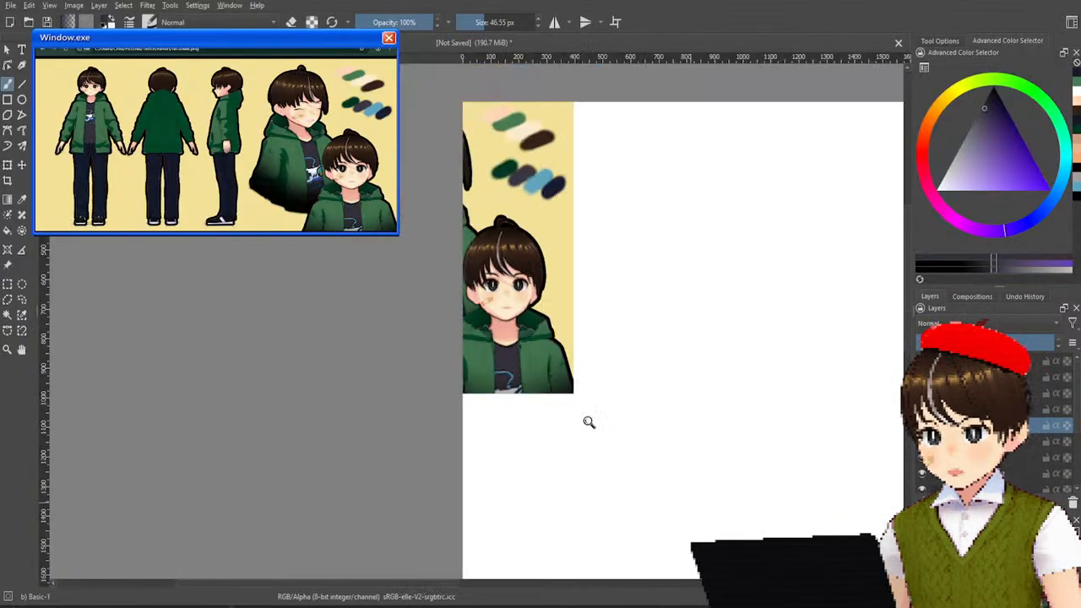
scroll(584, 366, up, 2)
drag(591, 206, 600, 239)
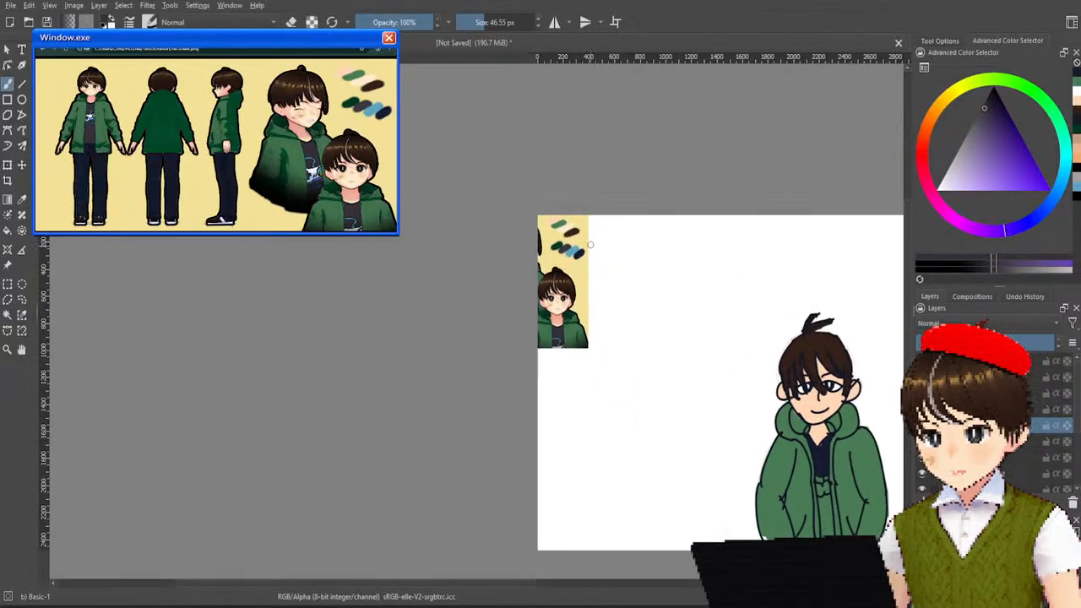
scroll(590, 238, up, 3)
ctrl+click(537, 260)
drag(746, 313, 473, 212)
mouse_move(649, 370)
mouse_down()
mouse_move(553, 294)
mouse_move(387, 210)
mouse_up()
scroll(552, 448, up, 4)
drag(553, 438, 495, 303)
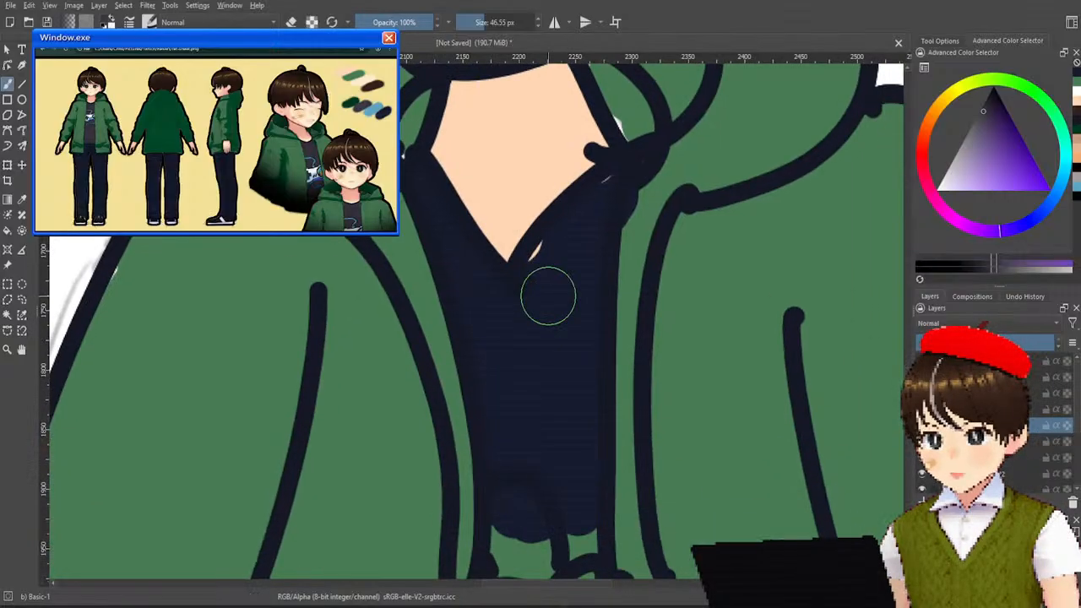
Paint the shirt dark grey between the jacket fronts, from the neckline down to the bottom of the canvas.
mouse_move(603, 262)
mouse_down()
mouse_move(570, 270)
mouse_move(574, 291)
mouse_move(580, 242)
mouse_move(544, 282)
mouse_move(587, 238)
mouse_move(596, 203)
mouse_move(572, 262)
mouse_move(560, 375)
mouse_move(571, 419)
mouse_move(577, 397)
mouse_move(568, 376)
mouse_move(577, 477)
mouse_move(572, 486)
mouse_move(511, 425)
mouse_move(506, 490)
mouse_move(519, 515)
mouse_move(588, 517)
mouse_move(565, 512)
mouse_move(481, 369)
mouse_move(460, 304)
mouse_move(489, 341)
mouse_move(419, 201)
mouse_move(523, 387)
mouse_move(525, 358)
mouse_move(515, 445)
mouse_move(526, 454)
mouse_move(509, 495)
mouse_up()
key(ctrl+z)
mouse_move(534, 416)
mouse_down()
mouse_move(531, 110)
mouse_move(579, 284)
mouse_move(527, 270)
mouse_move(524, 381)
mouse_move(561, 296)
mouse_move(599, 422)
mouse_move(596, 265)
mouse_move(550, 476)
mouse_move(545, 575)
mouse_move(553, 437)
mouse_up()
mouse_move(565, 383)
mouse_down()
mouse_move(579, 321)
mouse_move(585, 99)
mouse_up()
scroll(582, 102, down, 1)
drag(615, 241, 594, 306)
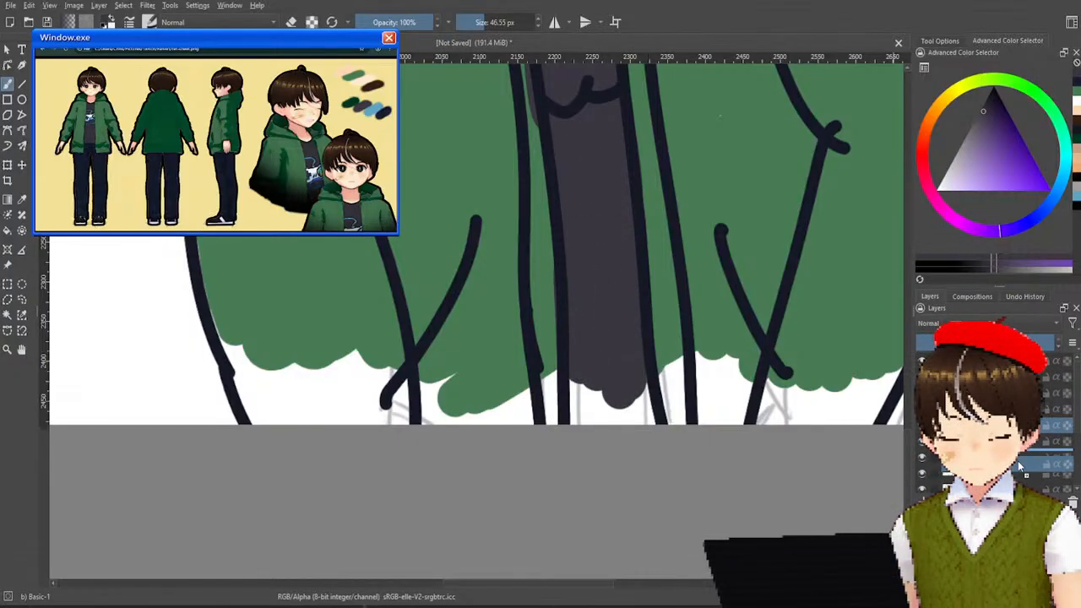
Try moving the dark grey shirt paint beneath the green jacket in the layer order, and undo it.
drag(1020, 456, 1020, 453)
drag(622, 187, 585, 371)
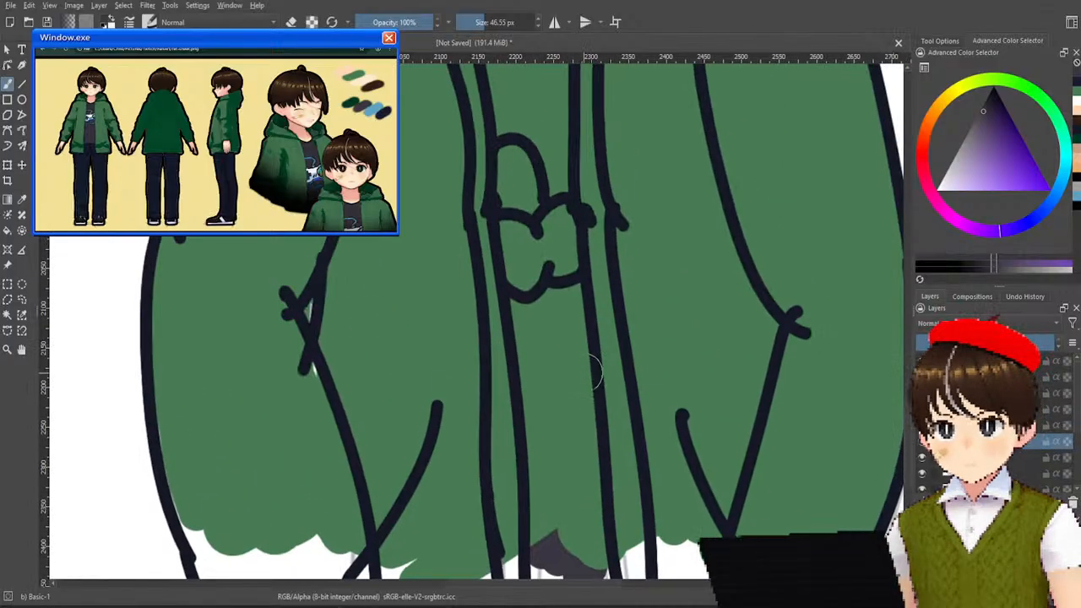
key(ctrl+z)
Examine the grey shirt from collar to hem and compare it with the colour swatches on the reference sheet.
drag(579, 313, 583, 554)
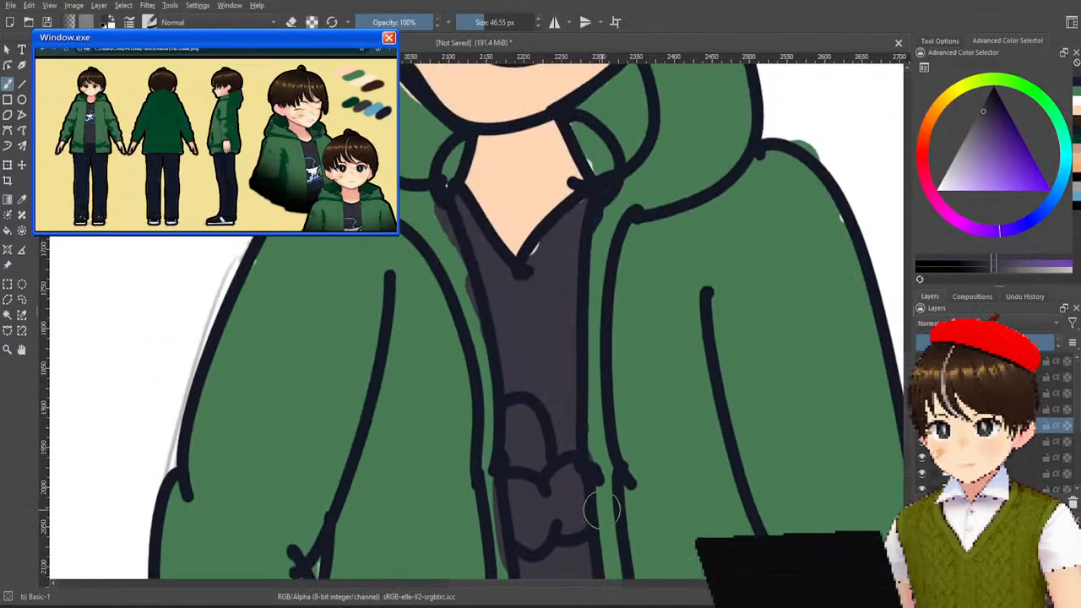
drag(586, 351, 540, 183)
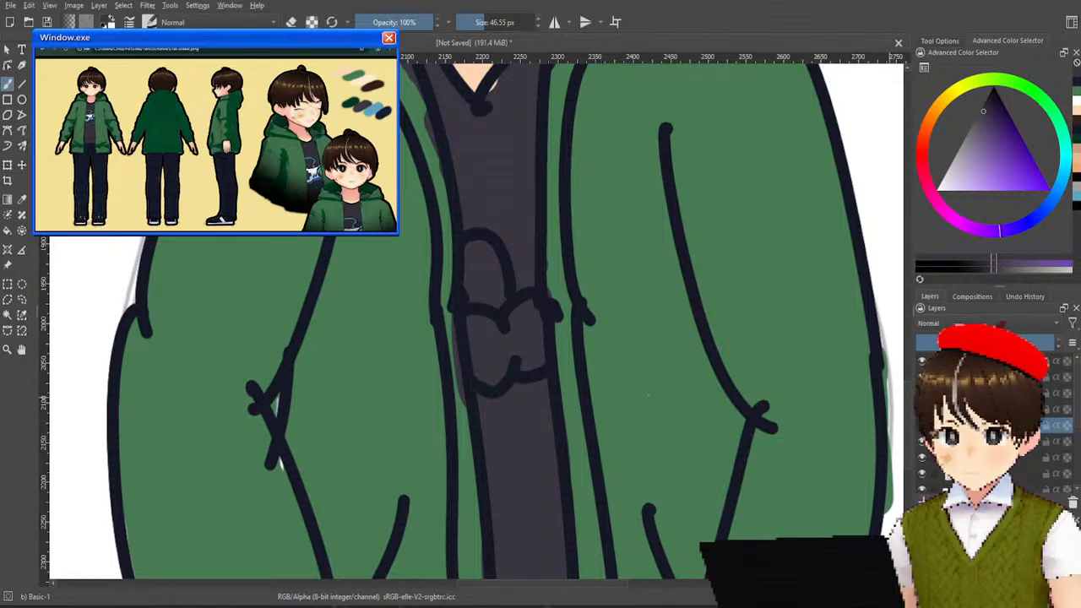
drag(492, 245, 678, 516)
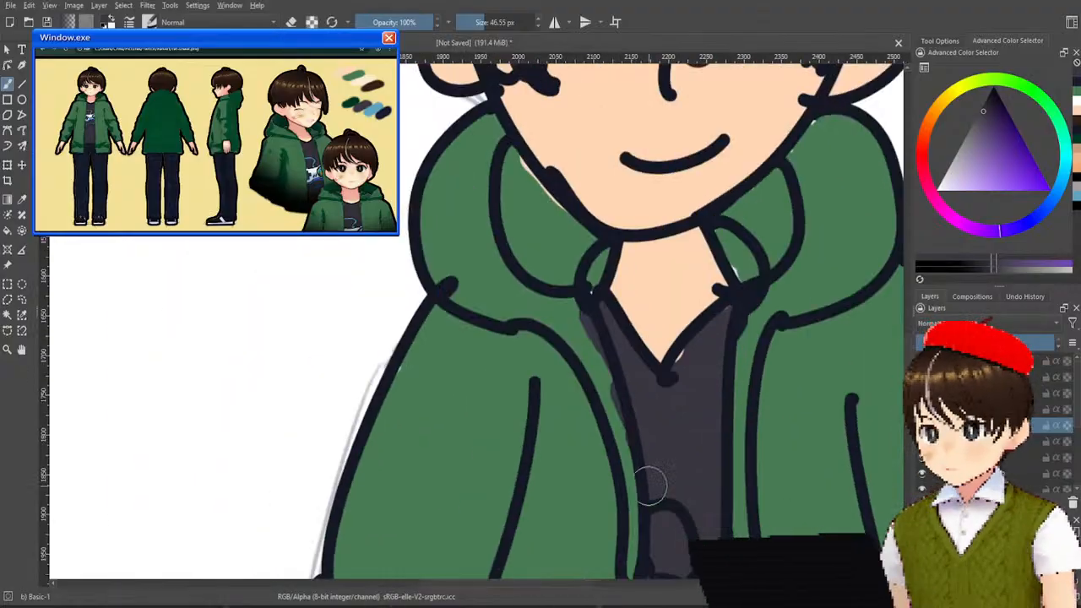
scroll(679, 516, down, 1)
drag(511, 334, 593, 539)
scroll(593, 538, down, 2)
drag(253, 284, 410, 448)
scroll(280, 272, up, 3)
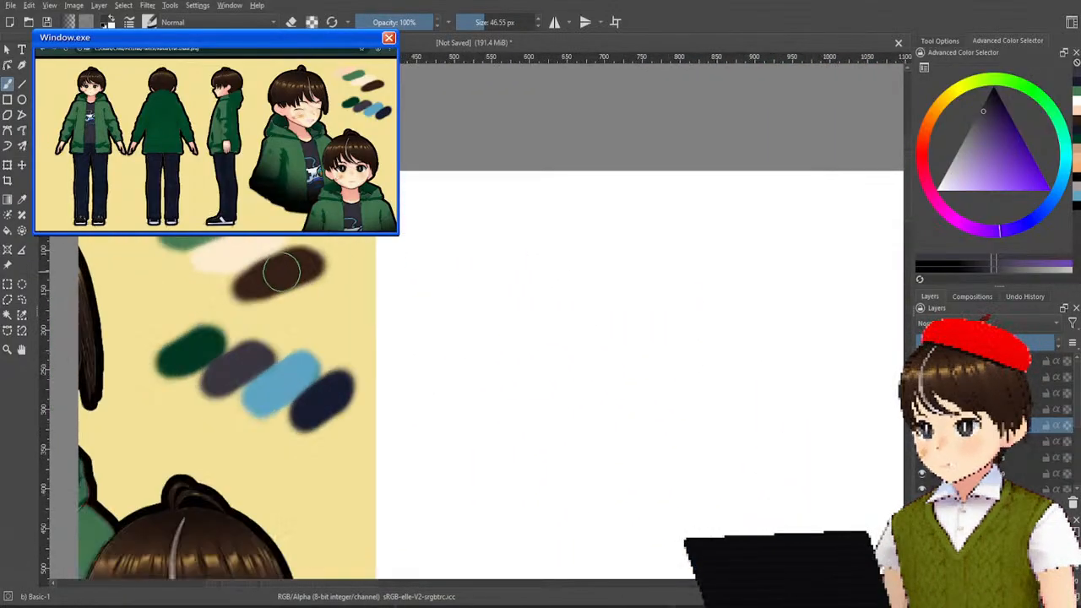
drag(698, 524, 447, 363)
drag(698, 558, 228, 51)
drag(598, 540, 505, 228)
Choose a very light grey and fill the game controller shape on the shirt with it.
drag(965, 135, 906, 211)
drag(983, 163, 944, 180)
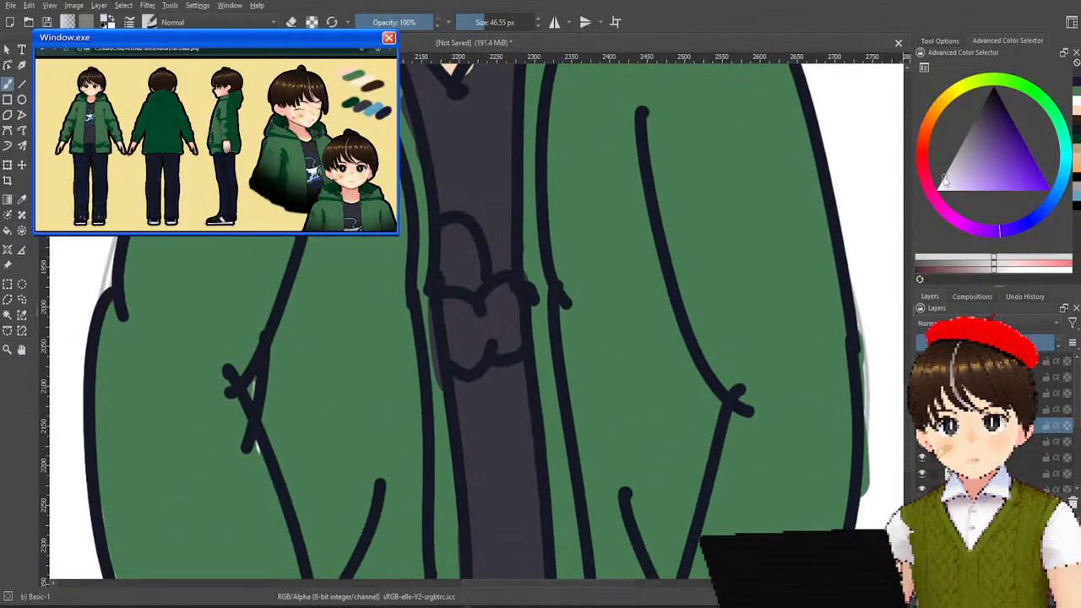
mouse_move(506, 311)
mouse_down()
mouse_move(478, 335)
mouse_move(468, 330)
mouse_move(473, 347)
mouse_move(456, 324)
mouse_move(474, 344)
mouse_move(500, 311)
mouse_up()
Choose a light blue and shade the controller's upper and lower edges with an 11.10 px brush.
mouse_move(1007, 227)
mouse_down()
mouse_move(1045, 206)
mouse_move(1023, 187)
mouse_move(992, 199)
mouse_up()
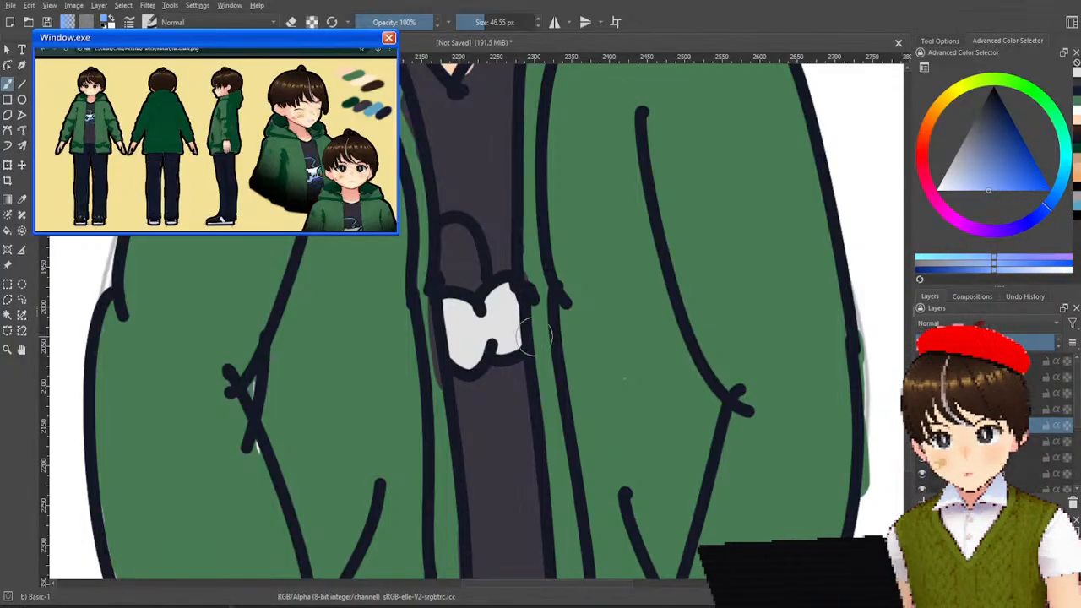
drag(452, 346, 473, 355)
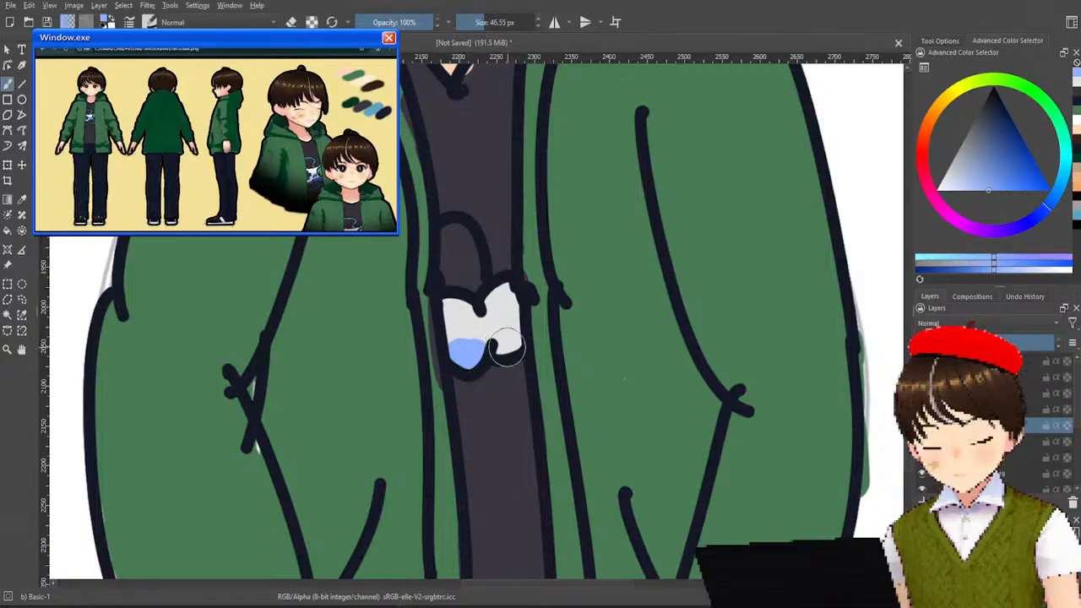
key(ctrl+z)
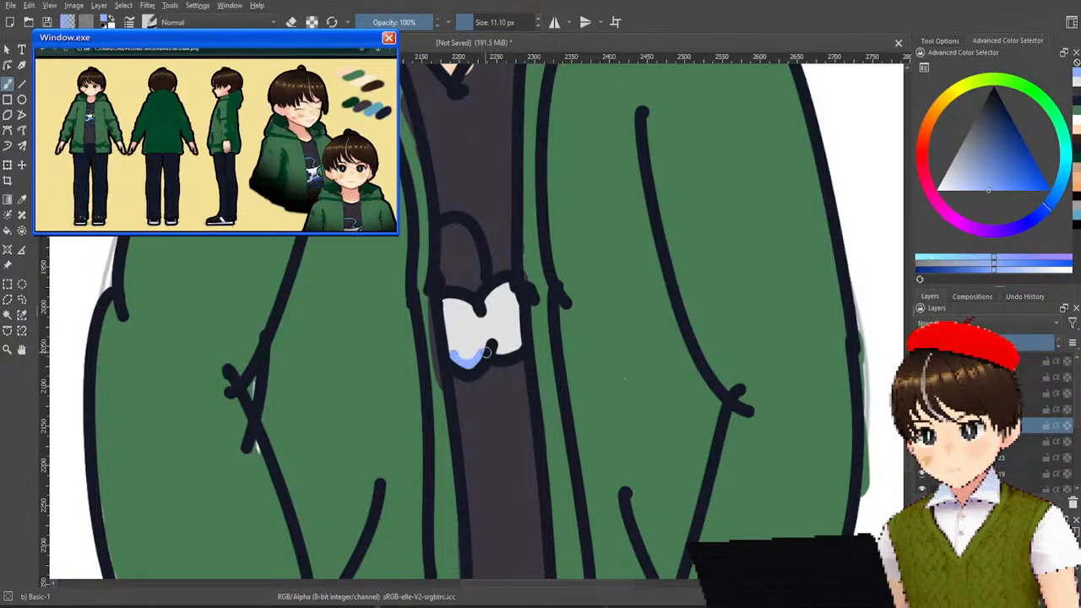
drag(455, 304, 511, 309)
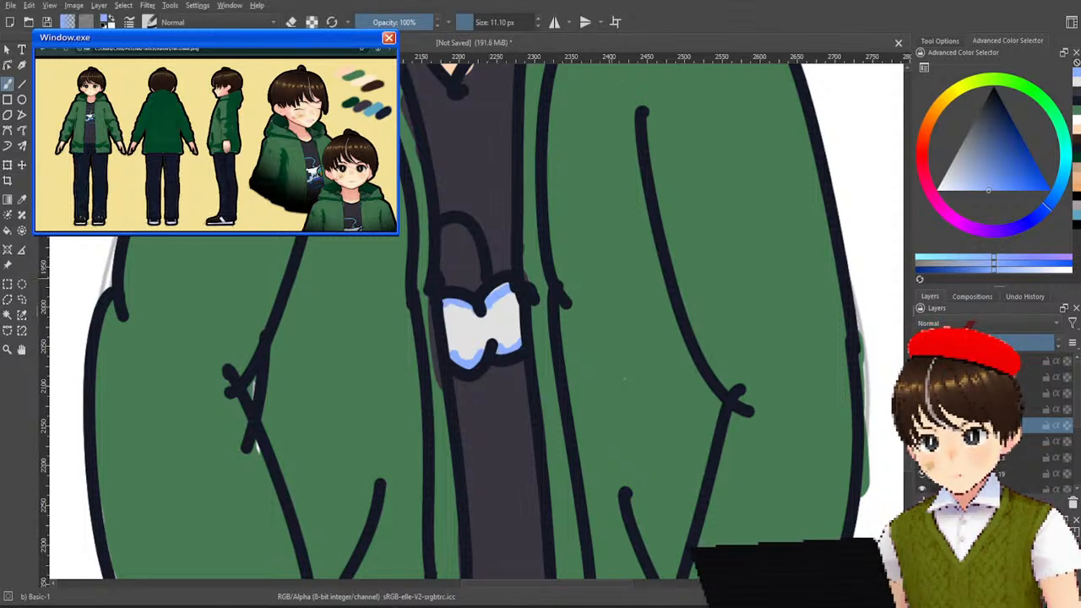
Try painting a pure black D-pad cross on the controller, and undo the strokes.
drag(993, 105, 995, 87)
click(457, 326)
drag(456, 325, 474, 342)
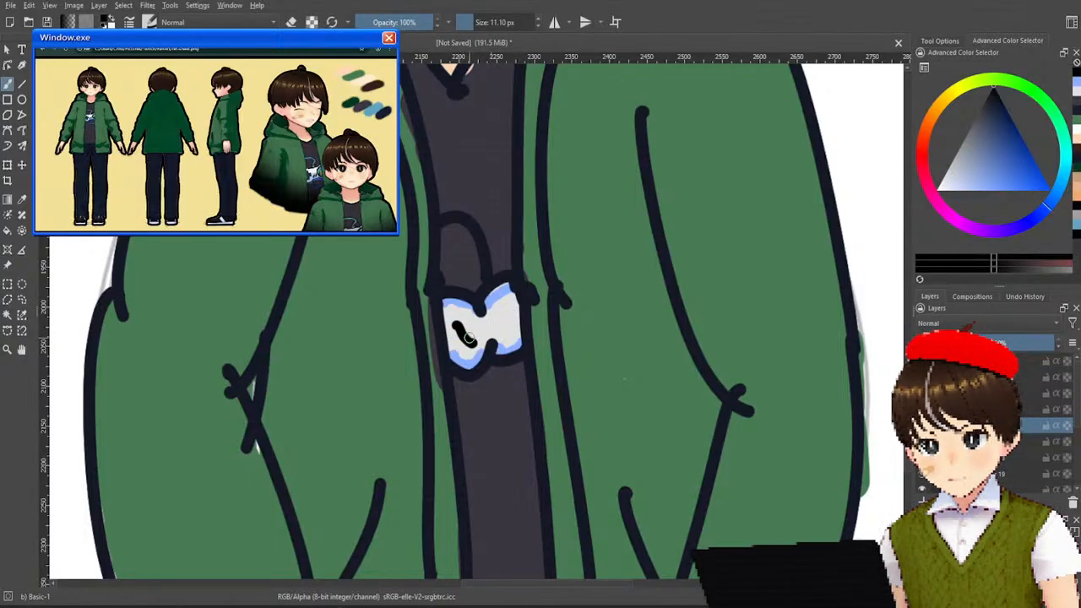
key(ctrl+z)
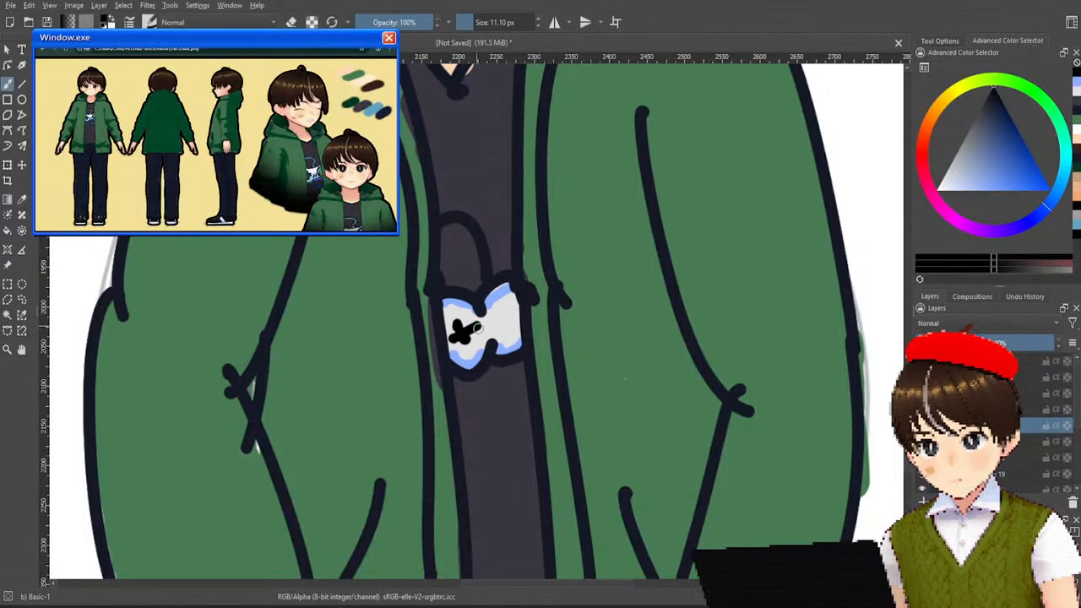
key(ctrl+z)
key(ctrl+z)
Sample the dark navy line-art colour and paint a D-pad cross and two round buttons on the controller.
ctrl+click(469, 298)
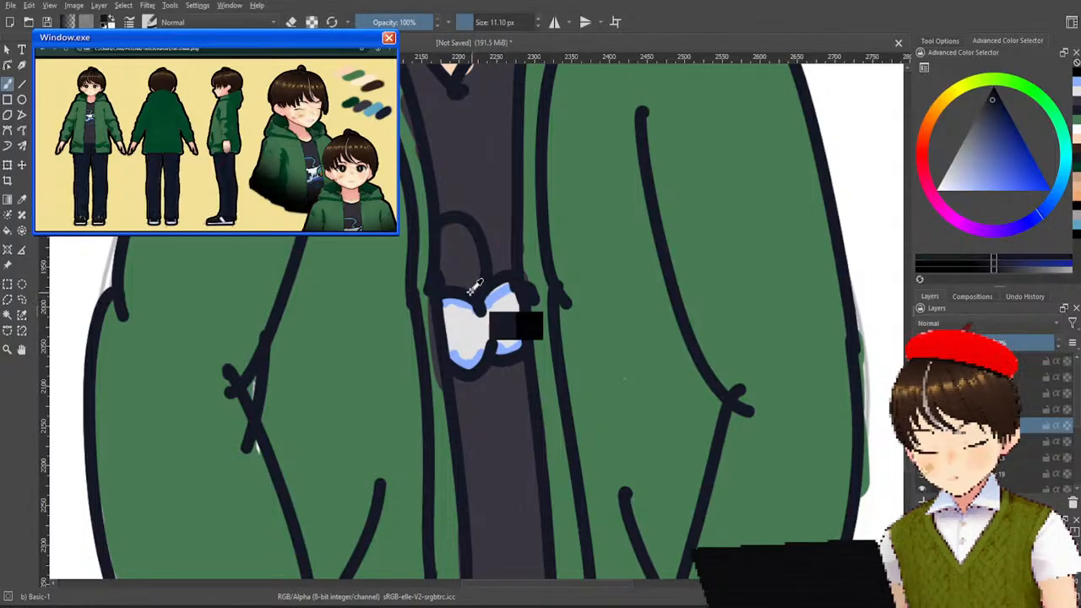
drag(457, 325, 460, 336)
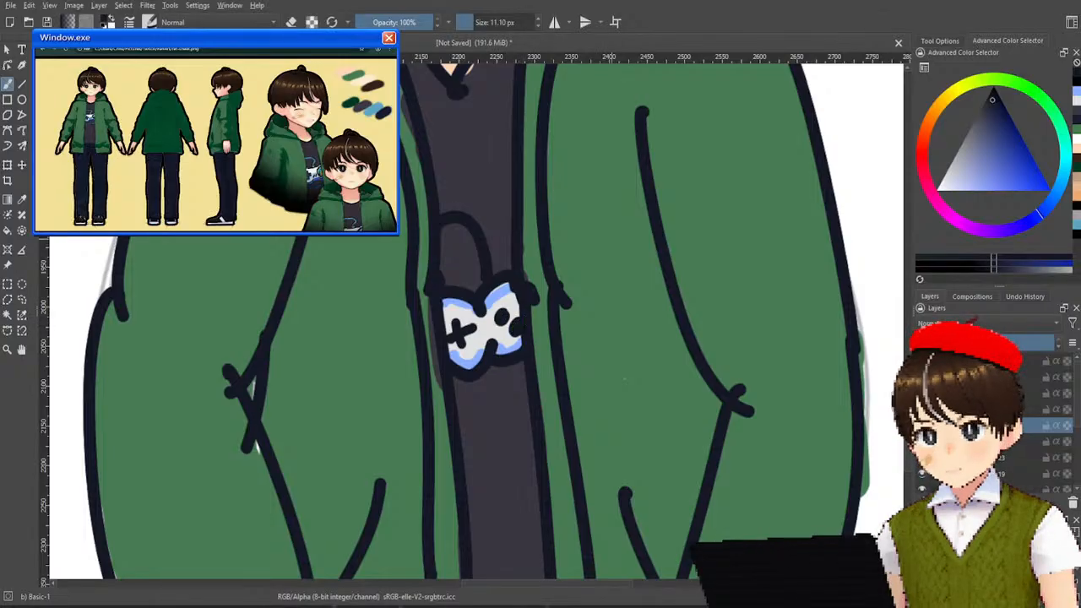
scroll(611, 279, down, 5)
scroll(611, 280, up, 2)
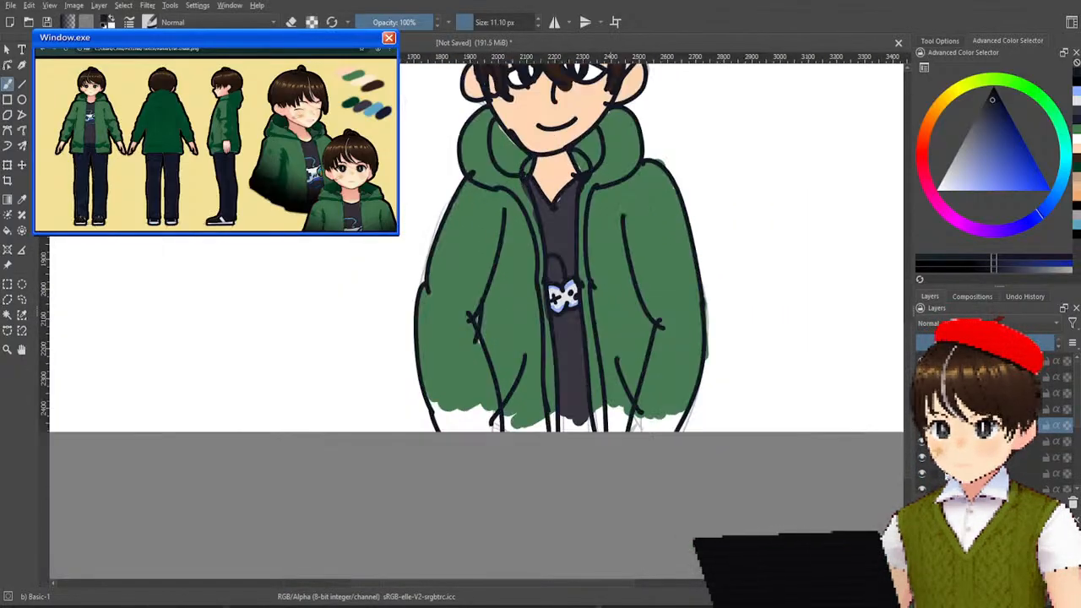
Sample the dark green swatch from the reference palette as the jacket's shadow colour.
scroll(609, 282, down, 1)
drag(423, 196, 521, 393)
scroll(484, 358, up, 2)
drag(525, 345, 710, 552)
scroll(569, 376, down, 3)
scroll(518, 321, up, 2)
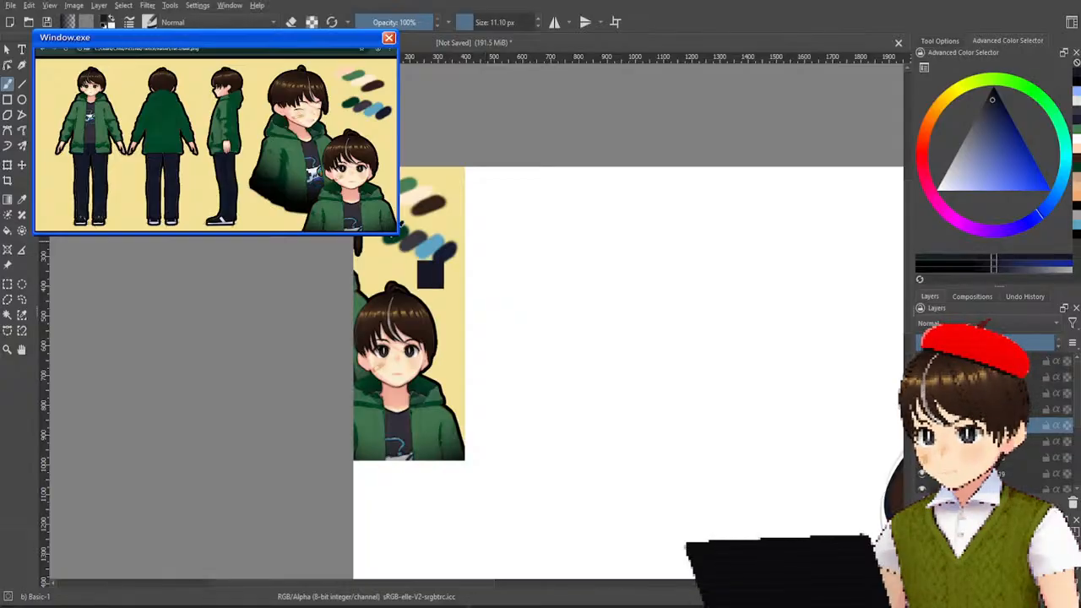
ctrl+click(398, 237)
drag(731, 422, 463, 225)
drag(668, 247, 545, 151)
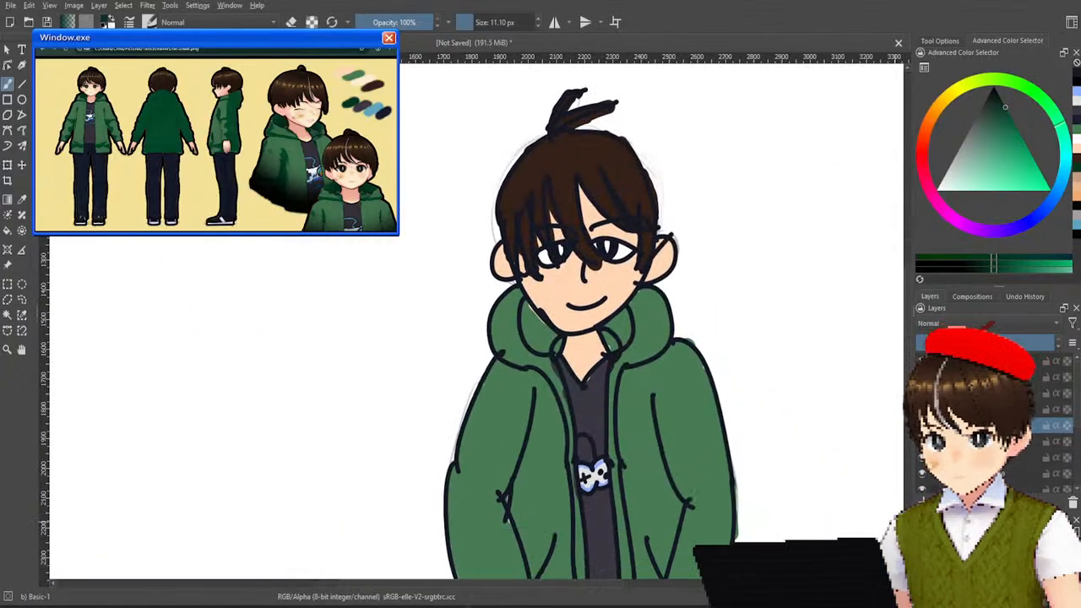
Set the brush size to 46.55 px and paint the inside of the hood dark green on both sides of the neck.
scroll(600, 363, up, 3)
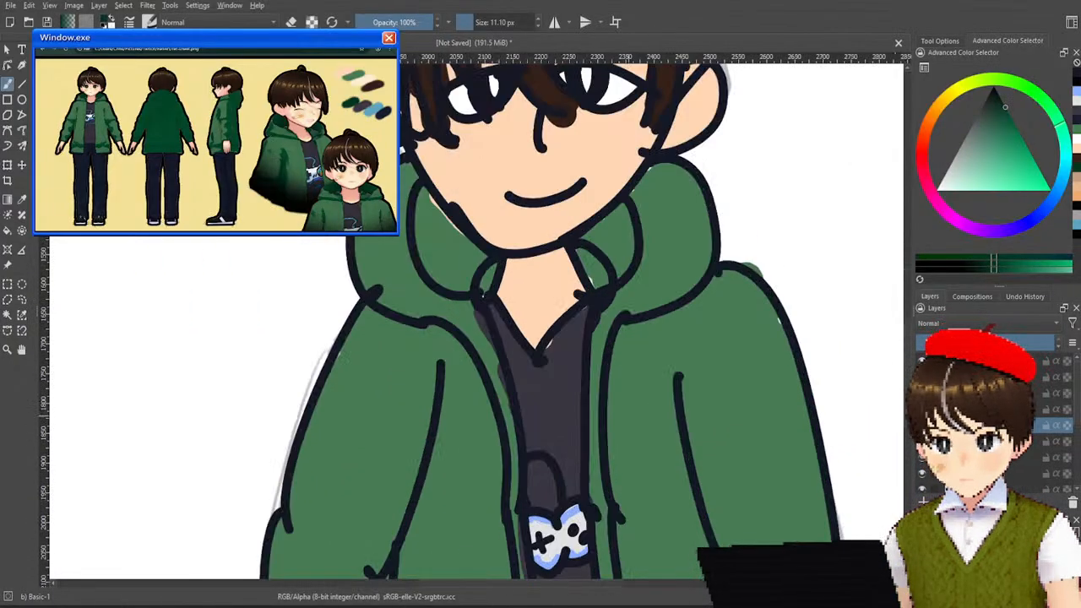
scroll(667, 422, down, 4)
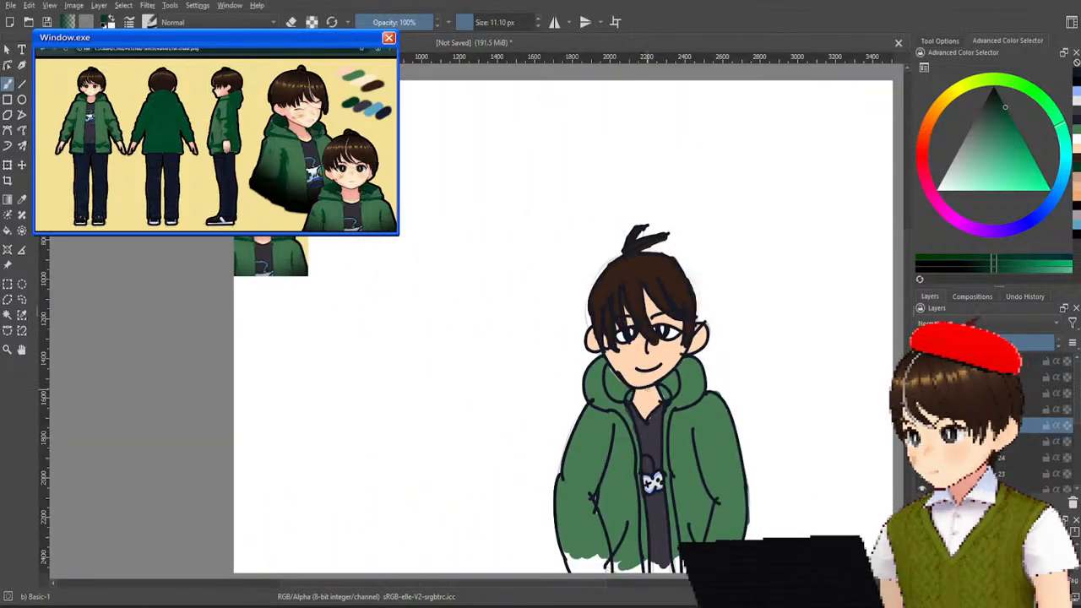
scroll(718, 456, up, 2)
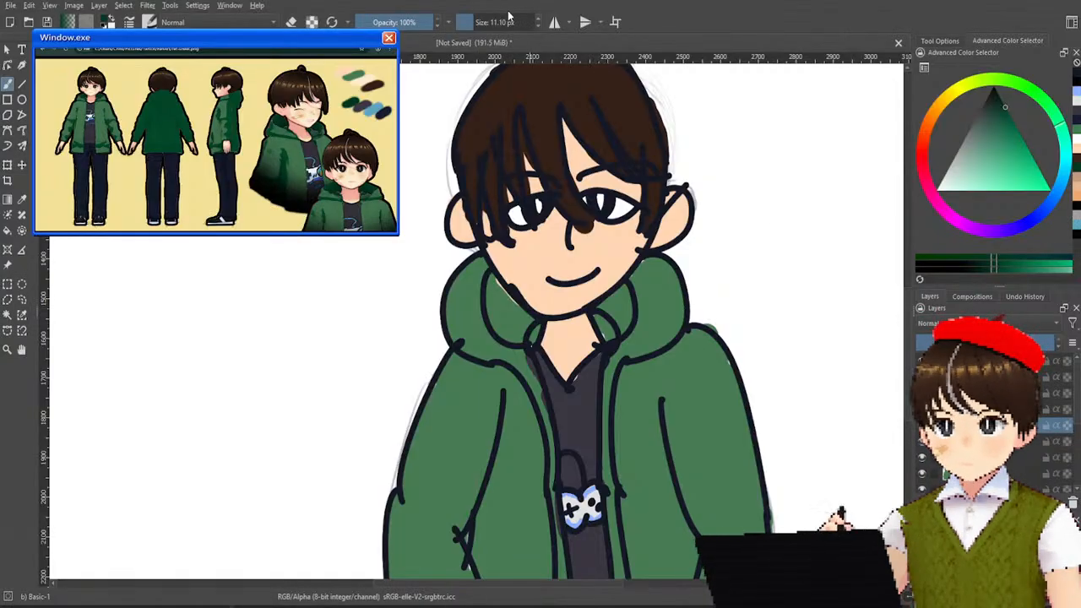
scroll(621, 351, down, 3)
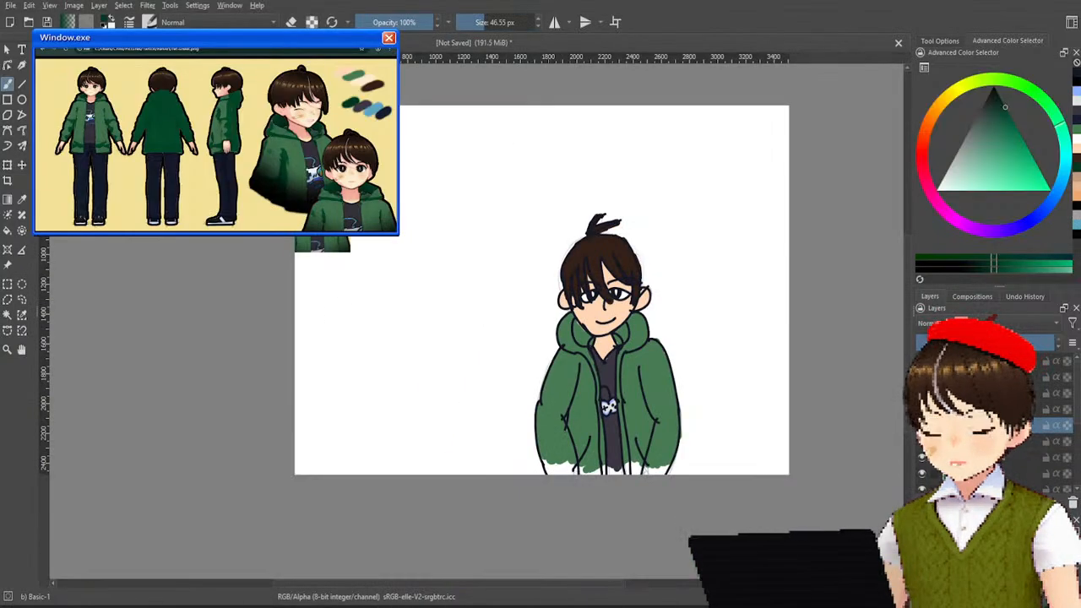
scroll(277, 218, up, 2)
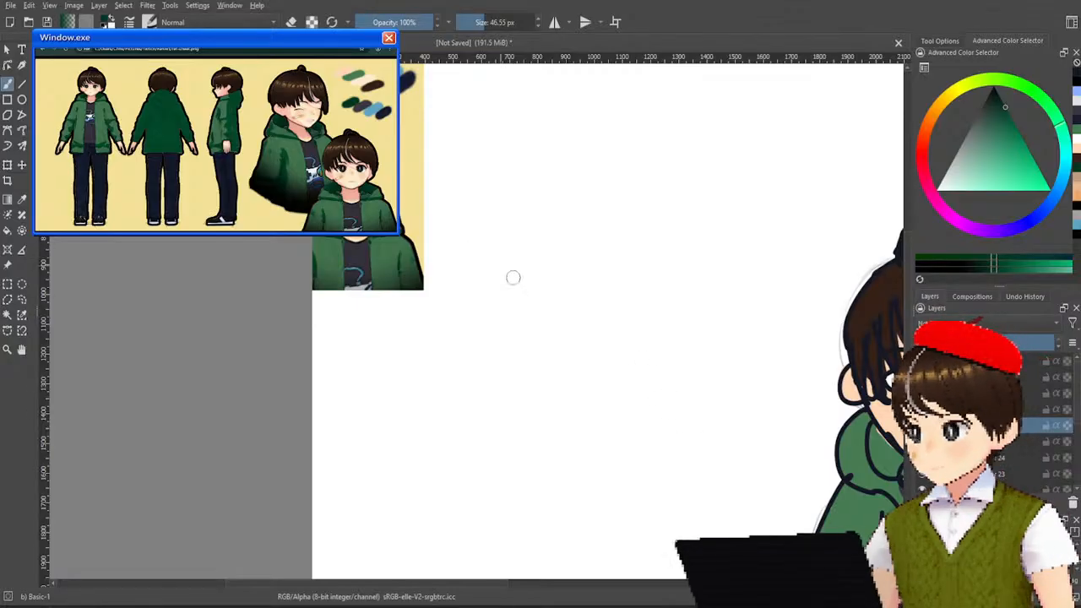
drag(500, 265, 294, 159)
drag(509, 311, 372, 352)
scroll(569, 368, up, 2)
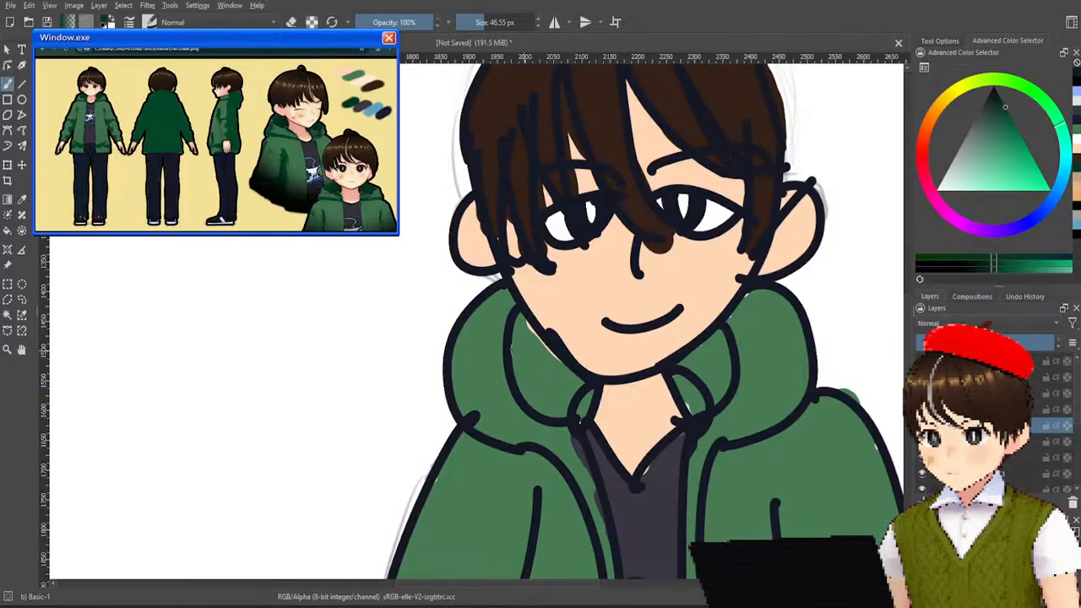
mouse_move(519, 336)
mouse_down()
mouse_move(522, 364)
mouse_move(519, 330)
mouse_move(523, 357)
mouse_move(569, 380)
mouse_move(550, 392)
mouse_move(532, 380)
mouse_move(574, 391)
mouse_up()
drag(533, 321, 534, 353)
mouse_move(687, 338)
mouse_down()
mouse_move(709, 364)
mouse_move(698, 385)
mouse_move(689, 367)
mouse_move(716, 344)
mouse_move(714, 386)
mouse_move(688, 389)
mouse_move(700, 398)
mouse_move(726, 344)
mouse_up()
Paint dark green shadow strokes along the inner arm lines of both jacket sleeves.
mouse_move(707, 385)
mouse_down()
mouse_move(647, 288)
mouse_move(581, 129)
mouse_up()
drag(583, 273, 549, 164)
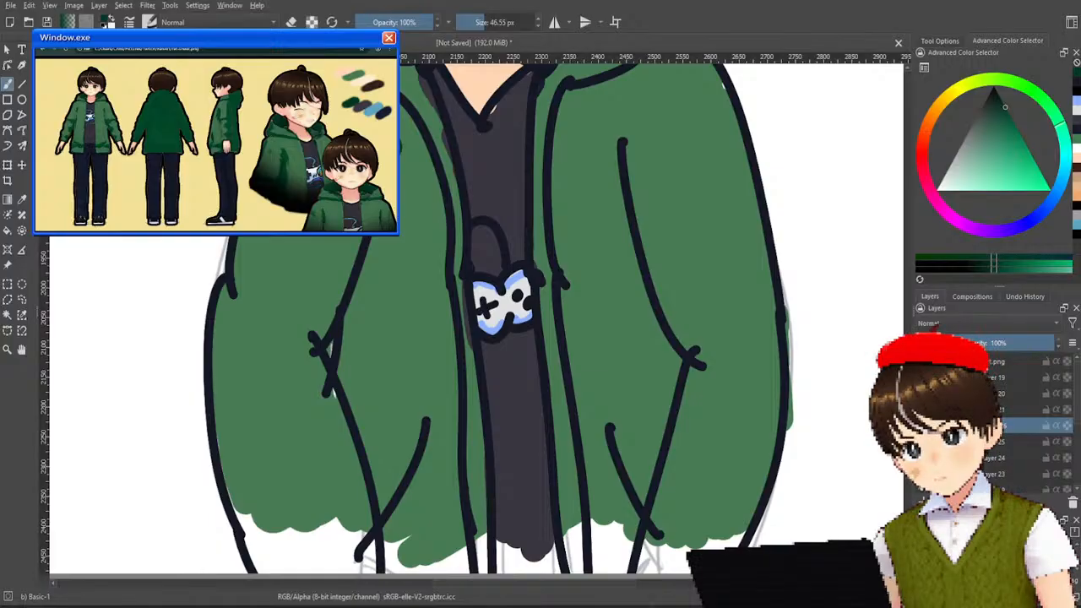
mouse_move(401, 191)
mouse_down()
mouse_move(338, 350)
mouse_move(387, 562)
mouse_up()
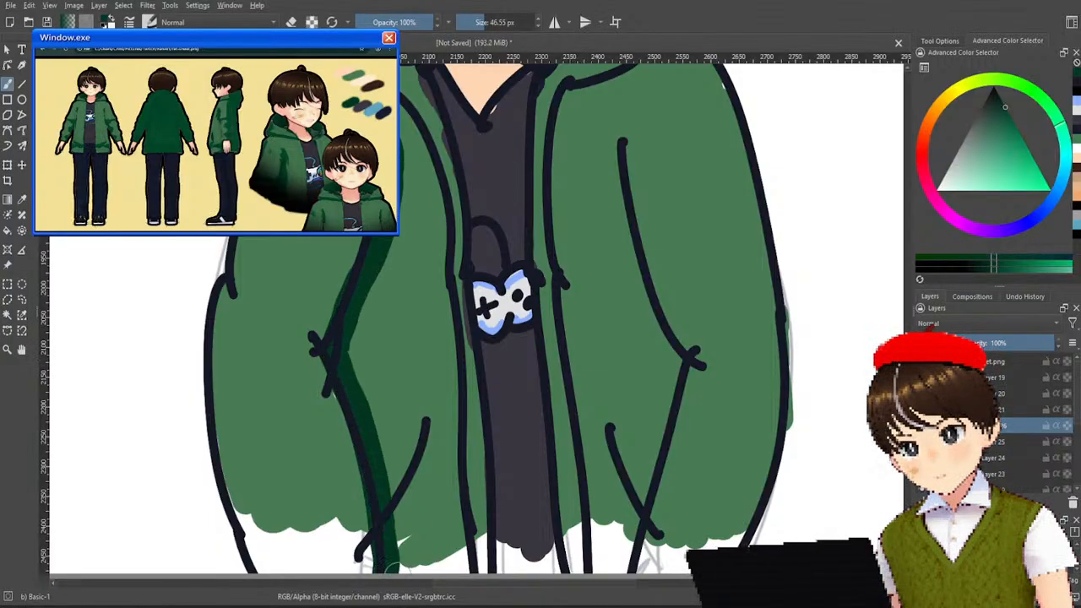
mouse_move(622, 142)
mouse_down()
mouse_move(645, 294)
mouse_move(689, 362)
mouse_move(615, 564)
mouse_up()
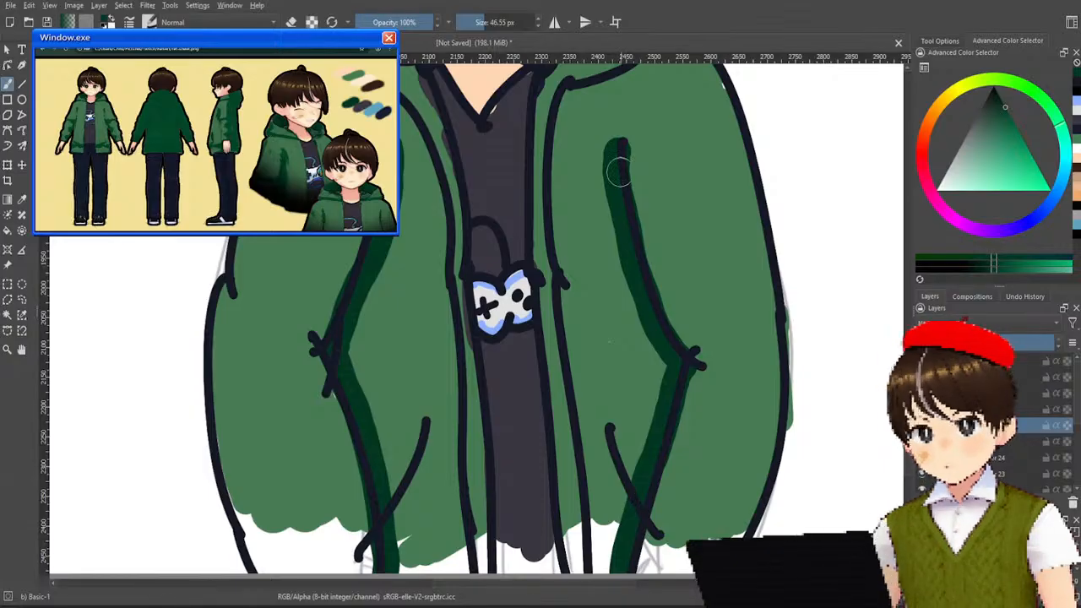
Paint dark green shadow bands on the jacket just below the hood on both shoulders, undoing the unwanted strokes.
drag(532, 161, 567, 379)
mouse_move(341, 281)
mouse_down()
mouse_move(356, 301)
mouse_move(431, 324)
mouse_up()
key(ctrl+z)
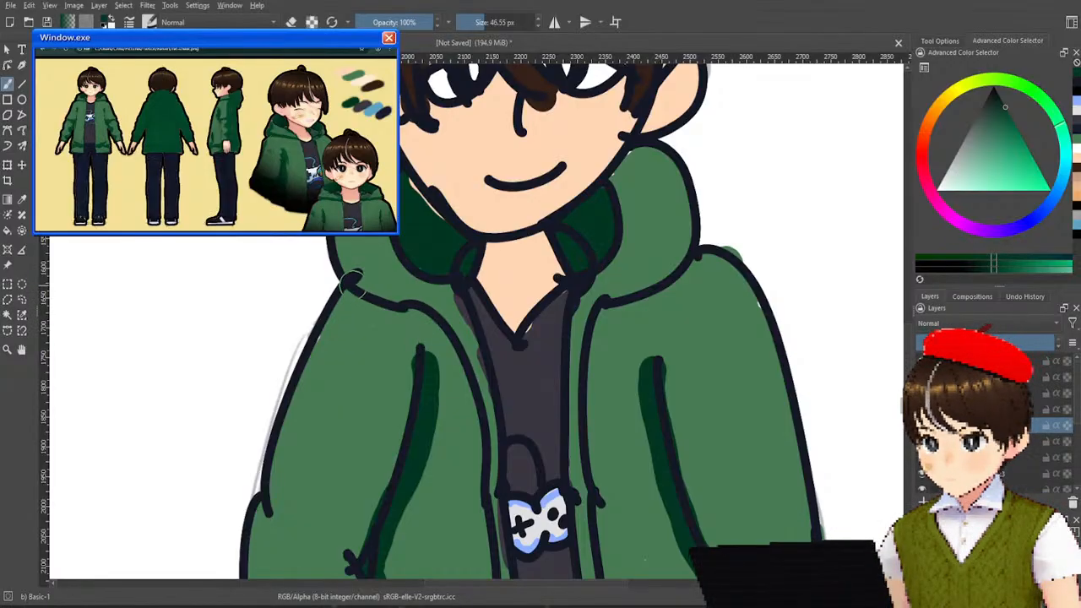
drag(341, 282, 477, 315)
key(ctrl+z)
mouse_move(348, 284)
mouse_down()
mouse_move(370, 312)
mouse_move(495, 340)
mouse_up()
mouse_move(601, 314)
mouse_down()
mouse_move(654, 304)
mouse_move(704, 265)
mouse_up()
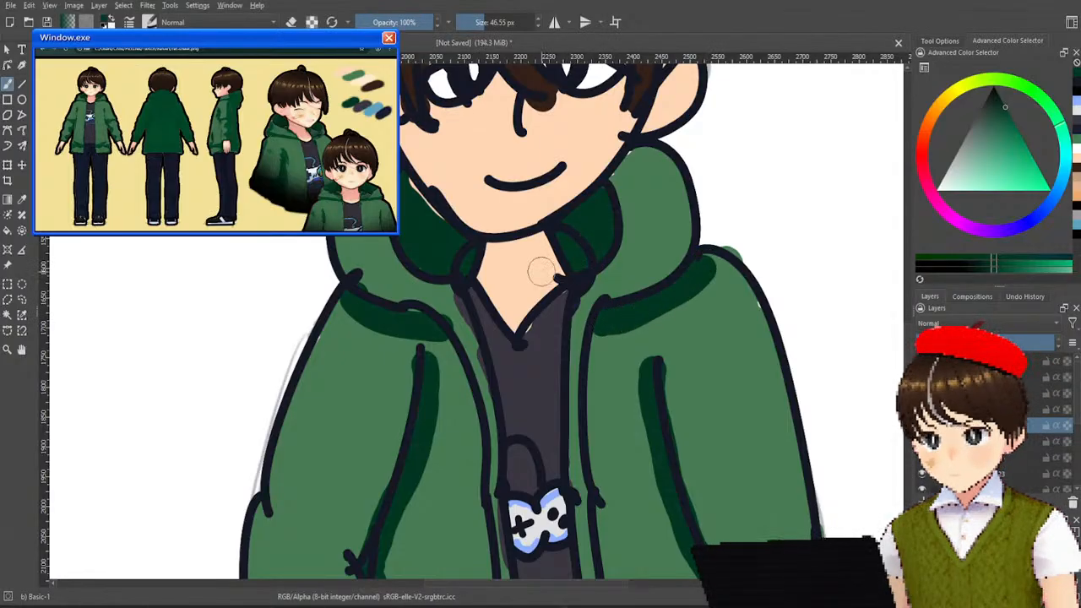
Sample the neck's skin colour, darken it to a muted brown, and paint a shadow beneath the chin.
ctrl+click(547, 272)
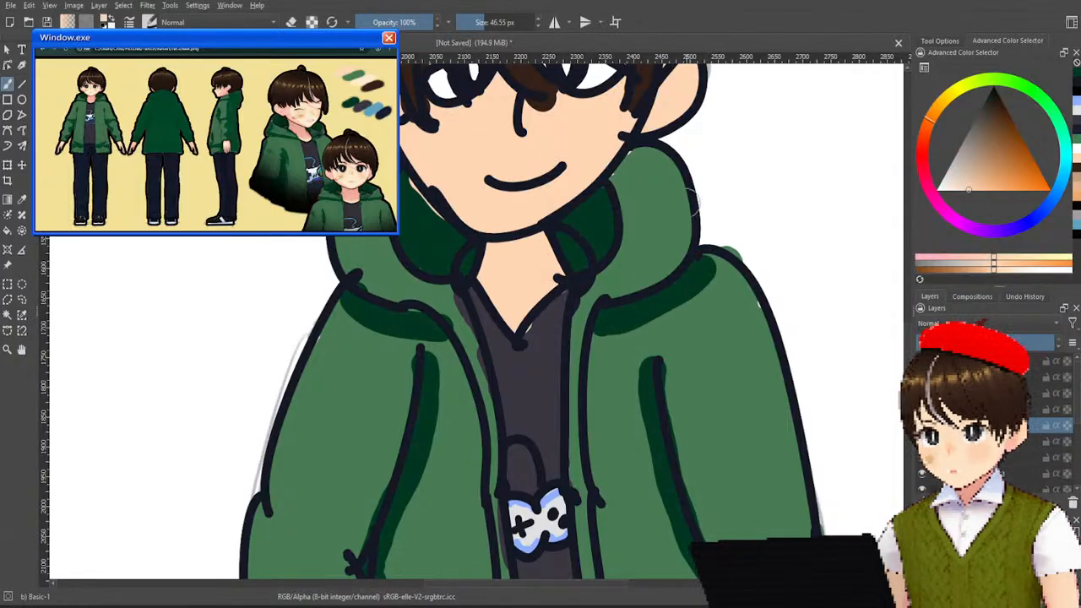
drag(966, 169, 980, 153)
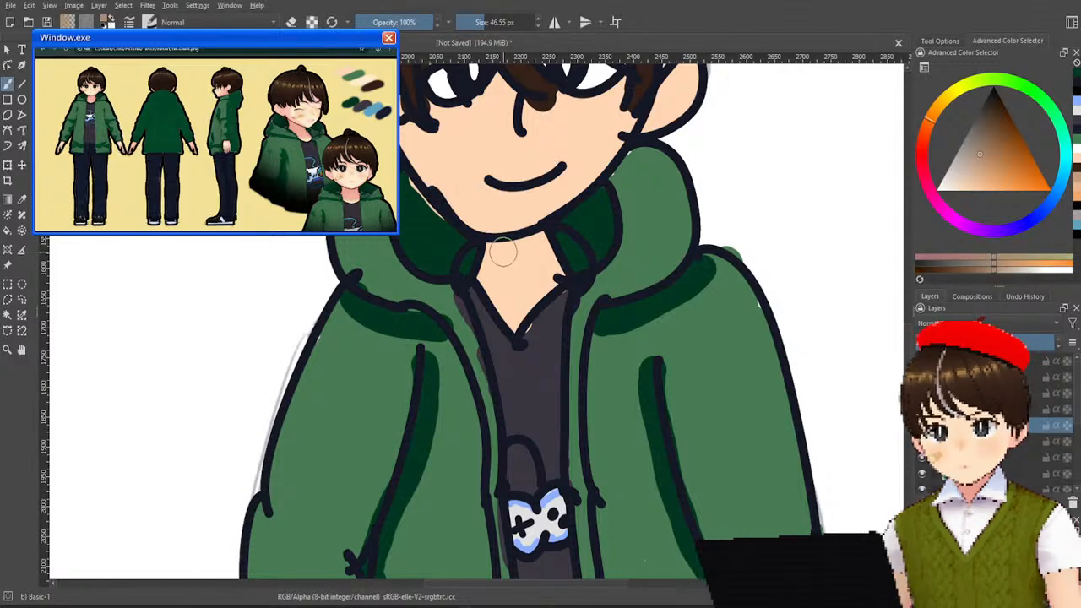
drag(492, 246, 519, 272)
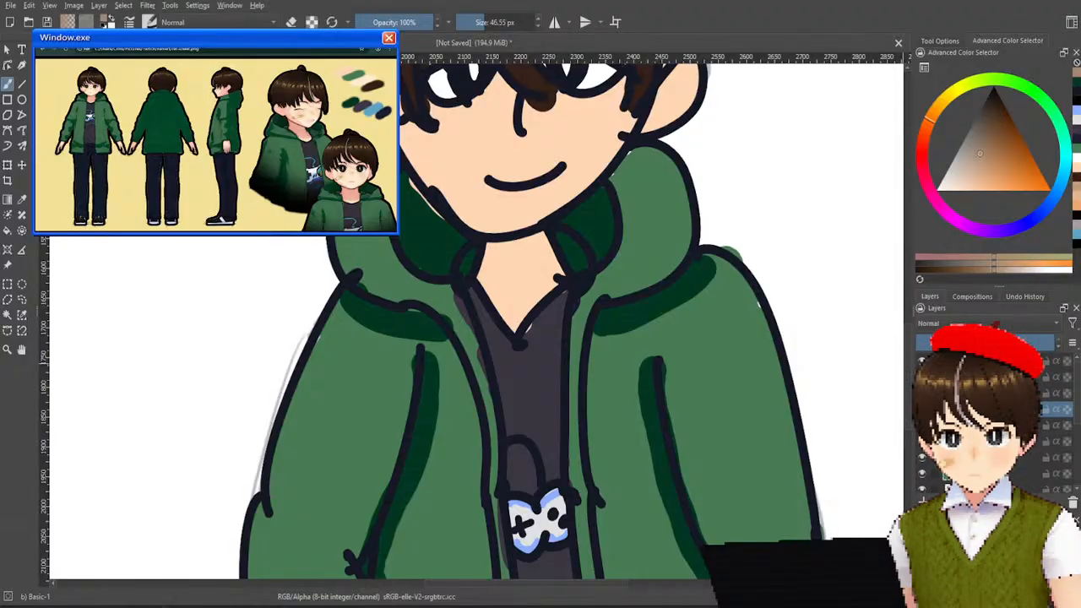
drag(493, 245, 524, 268)
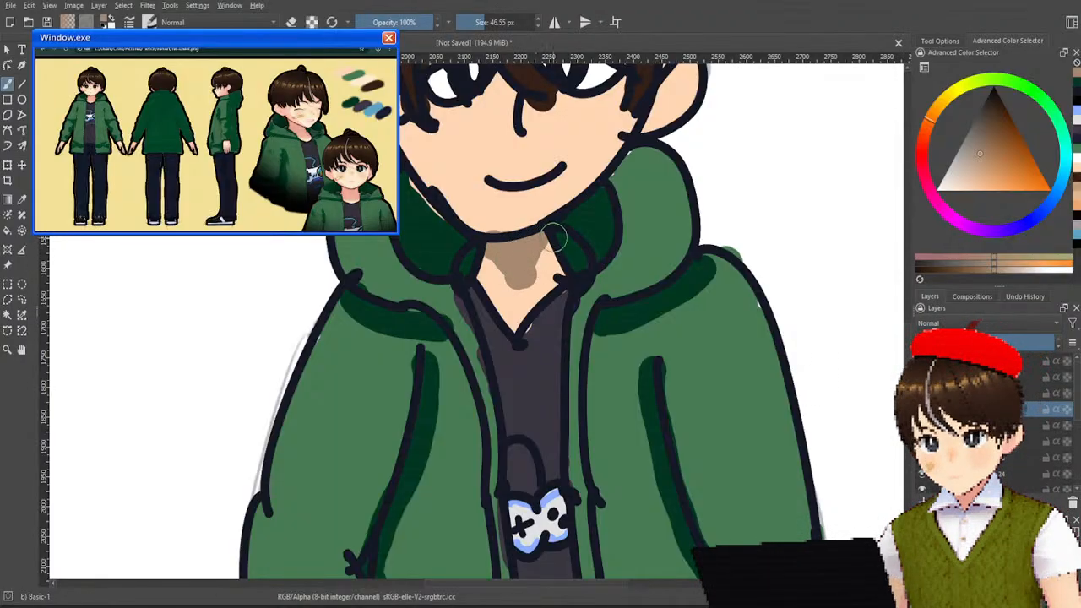
Paint the muted brown skin shadow on the forehead beneath the bangs.
scroll(659, 118, up, 3)
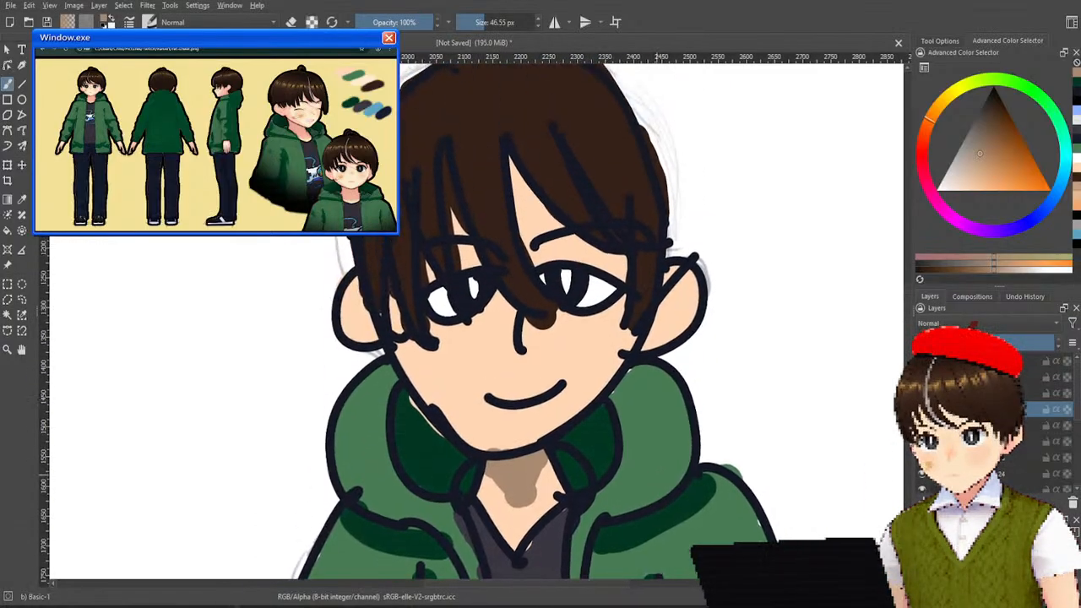
scroll(653, 480, down, 1)
mouse_move(521, 304)
mouse_down()
mouse_move(578, 294)
mouse_move(568, 276)
mouse_move(567, 289)
mouse_move(603, 307)
mouse_move(560, 298)
mouse_move(657, 313)
mouse_up()
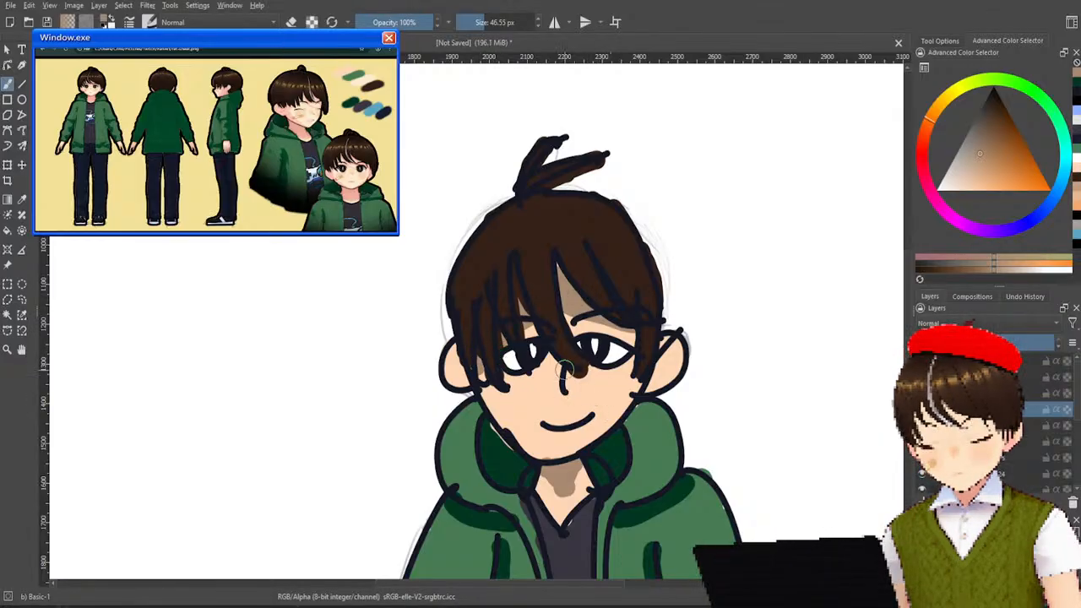
Shade the skin around the long hair strand above the nose in muted brown, undoing and repainting until the shadow fits.
drag(548, 333, 600, 364)
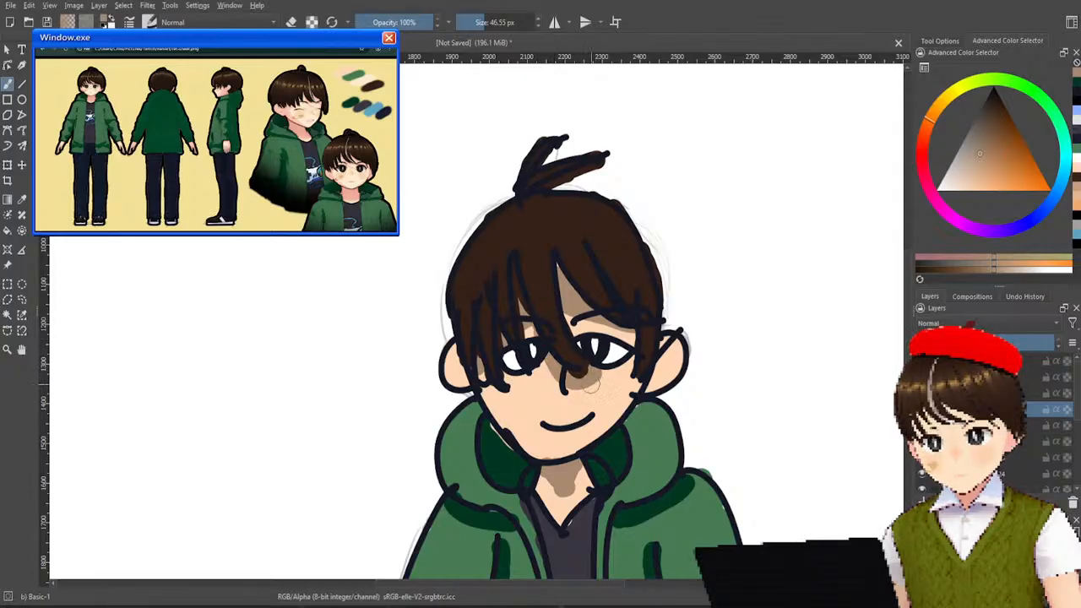
key(ctrl+z)
drag(549, 335, 601, 367)
key(ctrl+z)
drag(541, 332, 593, 385)
key(ctrl+z)
drag(539, 332, 590, 386)
key(ctrl+z)
drag(540, 334, 589, 377)
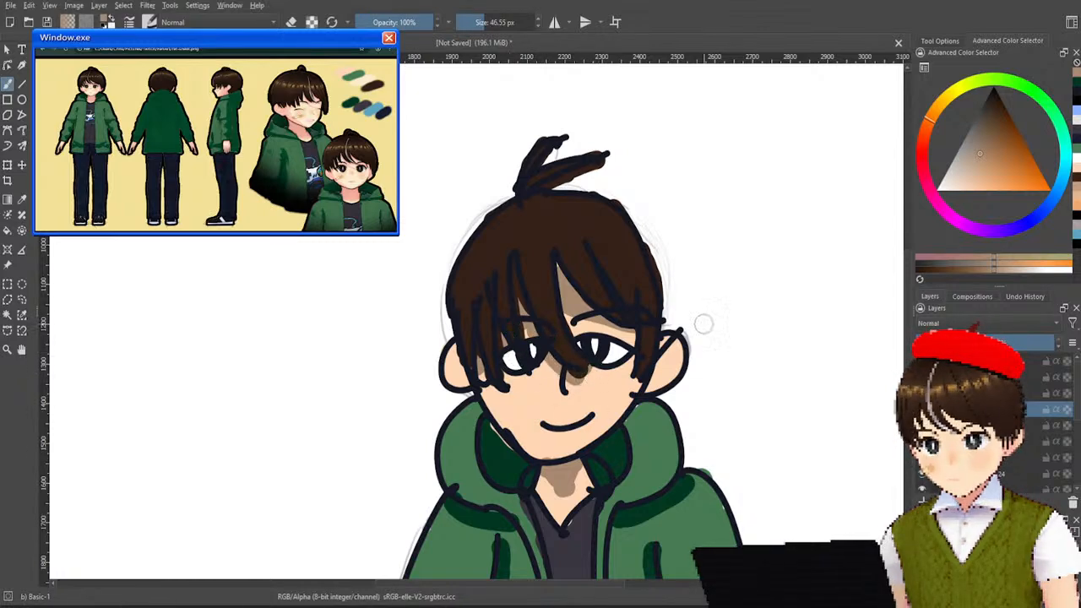
Compare the coloured character with the top line-art layer shown and hidden.
scroll(779, 219, down, 4)
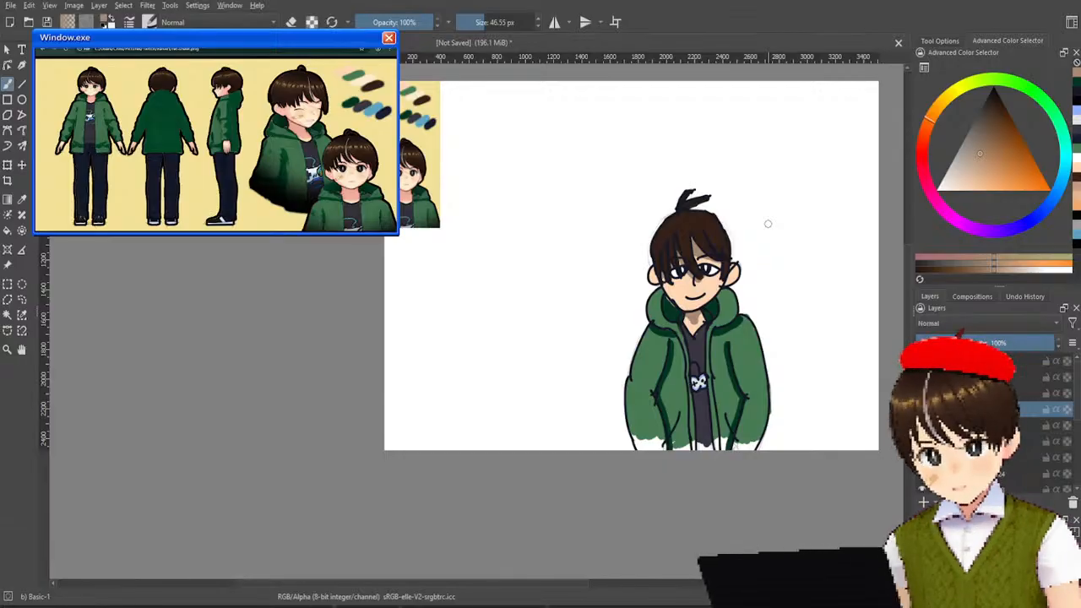
scroll(773, 254, up, 3)
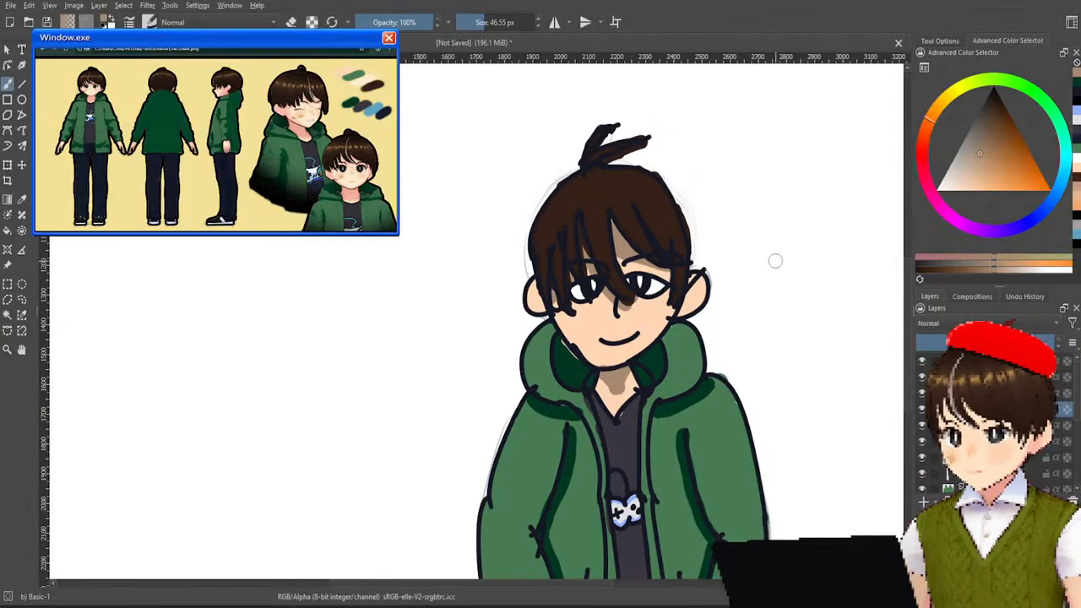
scroll(775, 260, down, 2)
scroll(778, 267, up, 2)
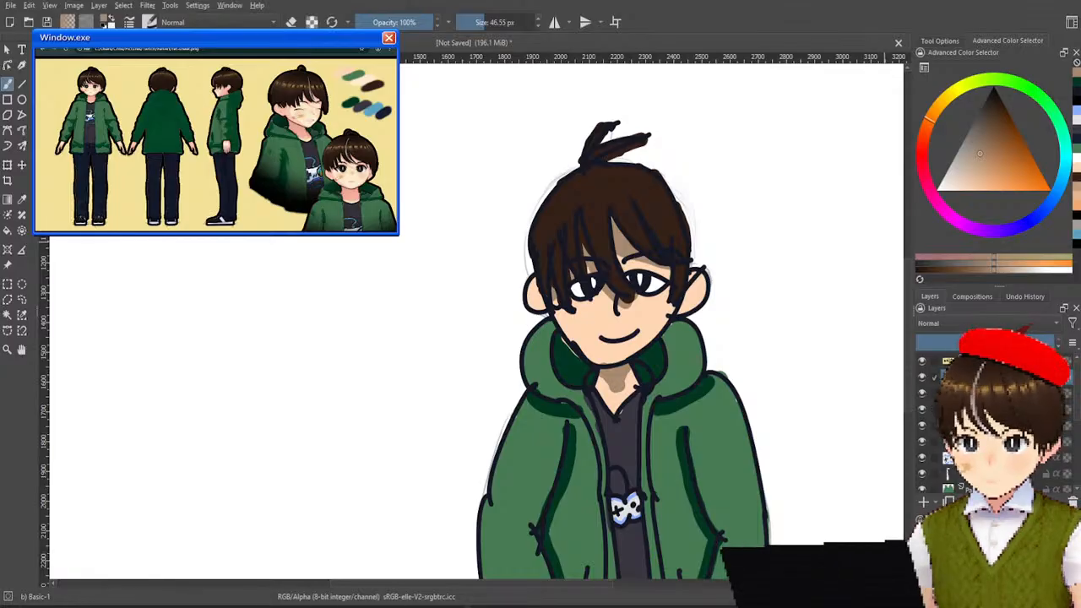
click(925, 379)
click(925, 379)
click(925, 378)
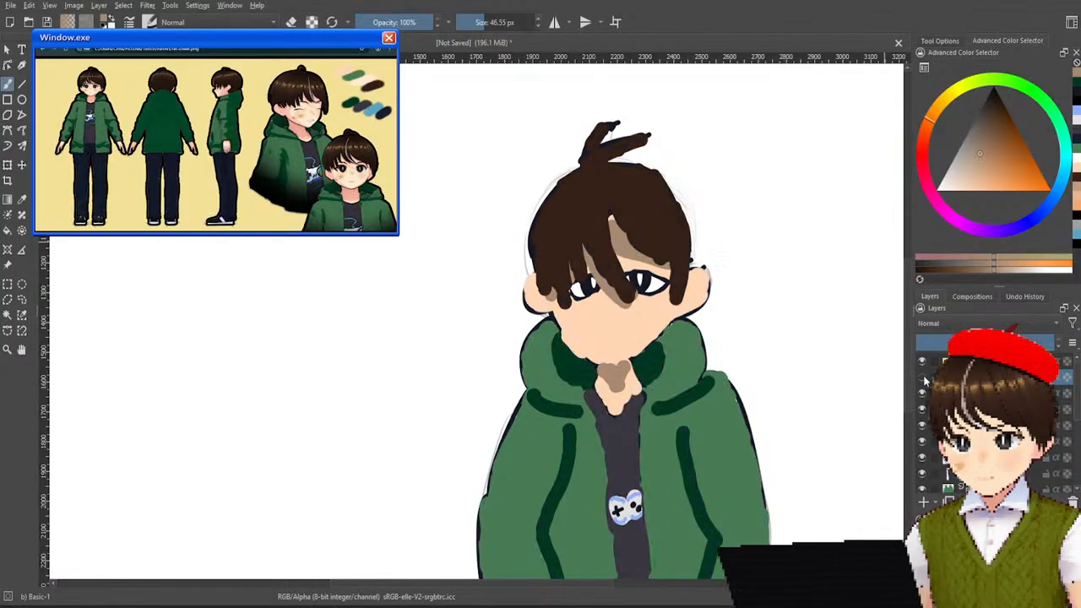
click(925, 379)
click(925, 379)
drag(759, 391, 679, 325)
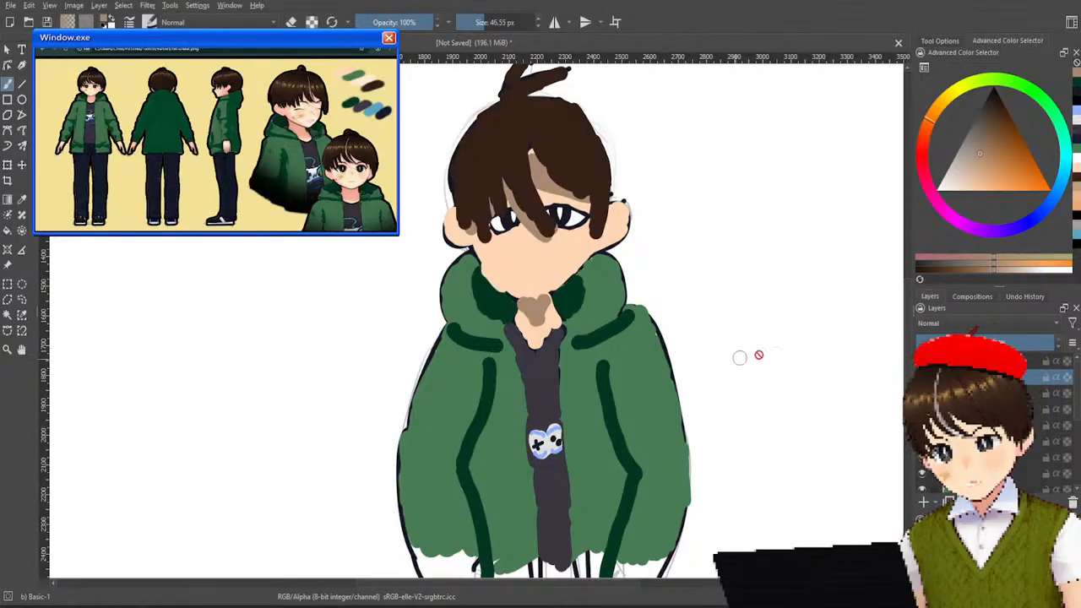
click(924, 378)
click(924, 379)
click(924, 378)
click(924, 379)
click(924, 378)
click(924, 378)
click(924, 378)
click(923, 377)
click(923, 377)
click(923, 378)
scroll(923, 378, down, 2)
scroll(984, 422, up, 2)
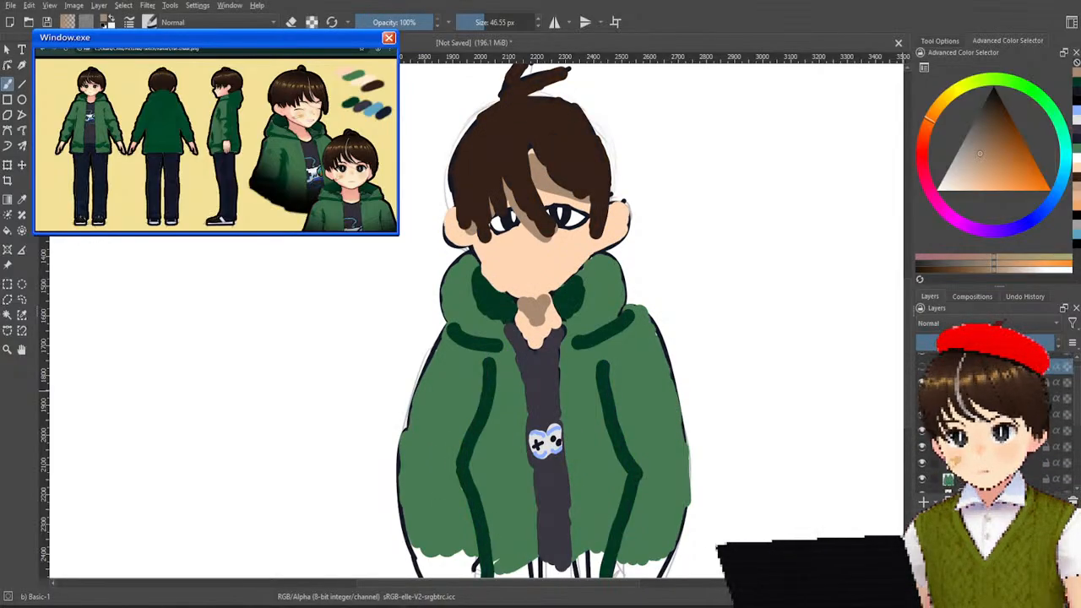
Toggle the rough sketch and eye line-art layers on and off to examine the colouring beneath them.
click(923, 440)
click(924, 441)
click(923, 441)
click(923, 441)
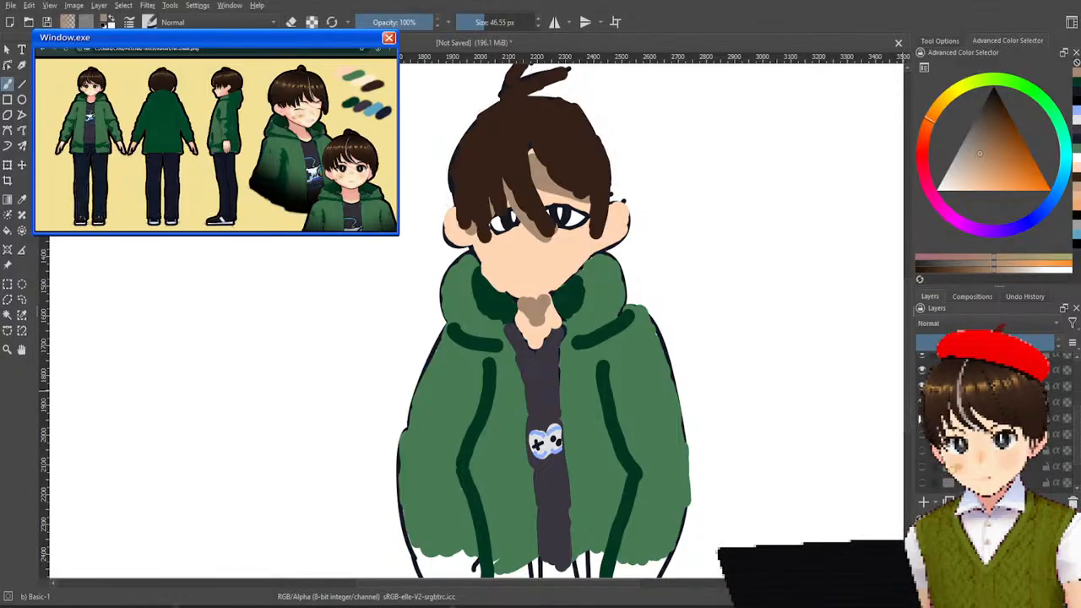
click(922, 418)
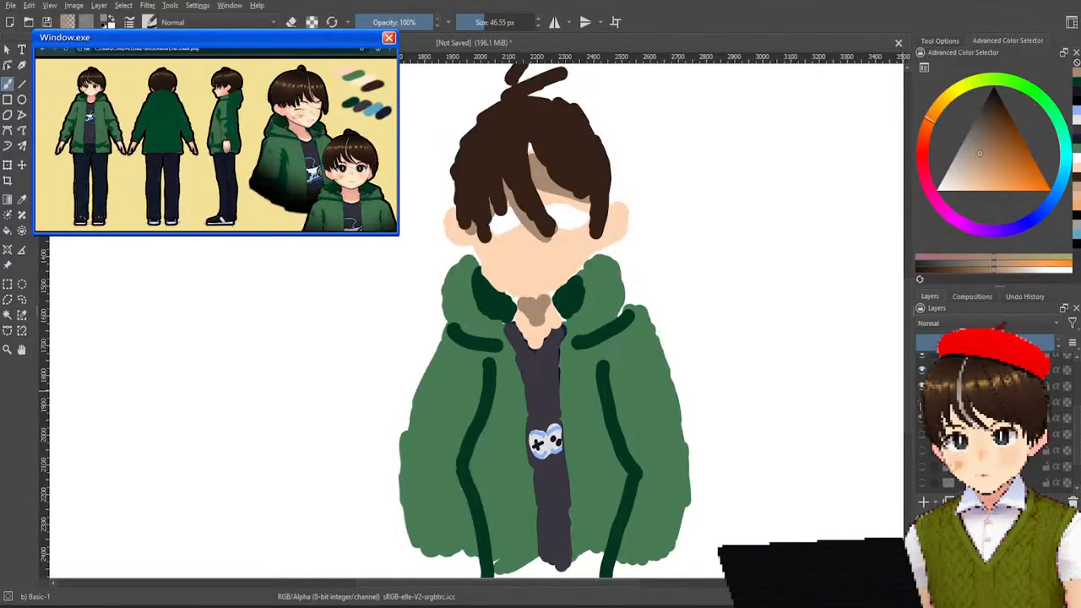
click(922, 418)
click(923, 418)
click(923, 418)
click(923, 418)
click(923, 402)
click(922, 402)
click(923, 402)
click(922, 402)
click(922, 402)
click(922, 402)
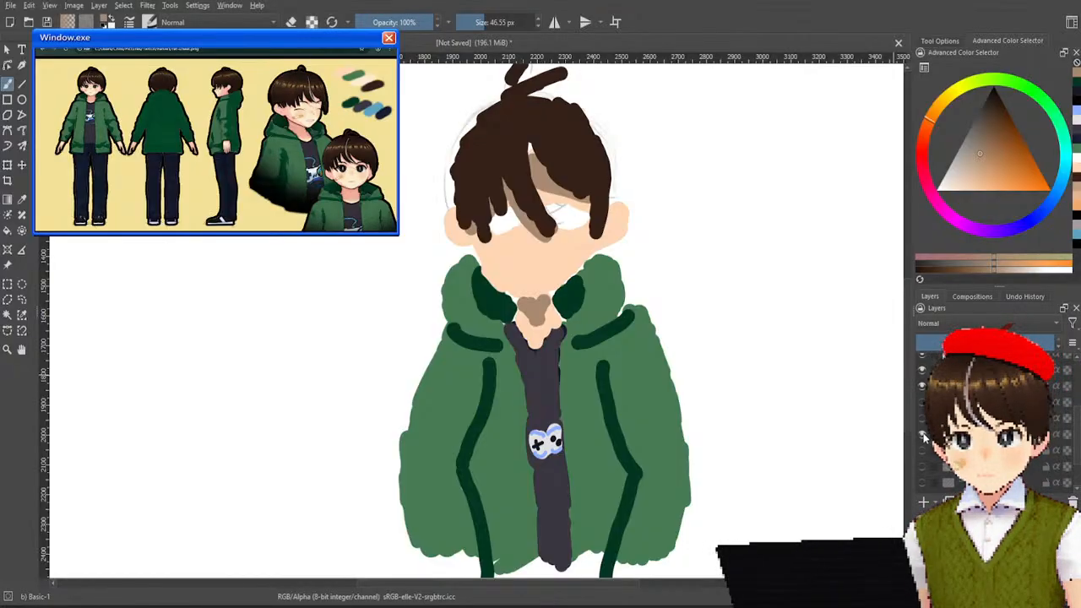
click(923, 418)
click(923, 402)
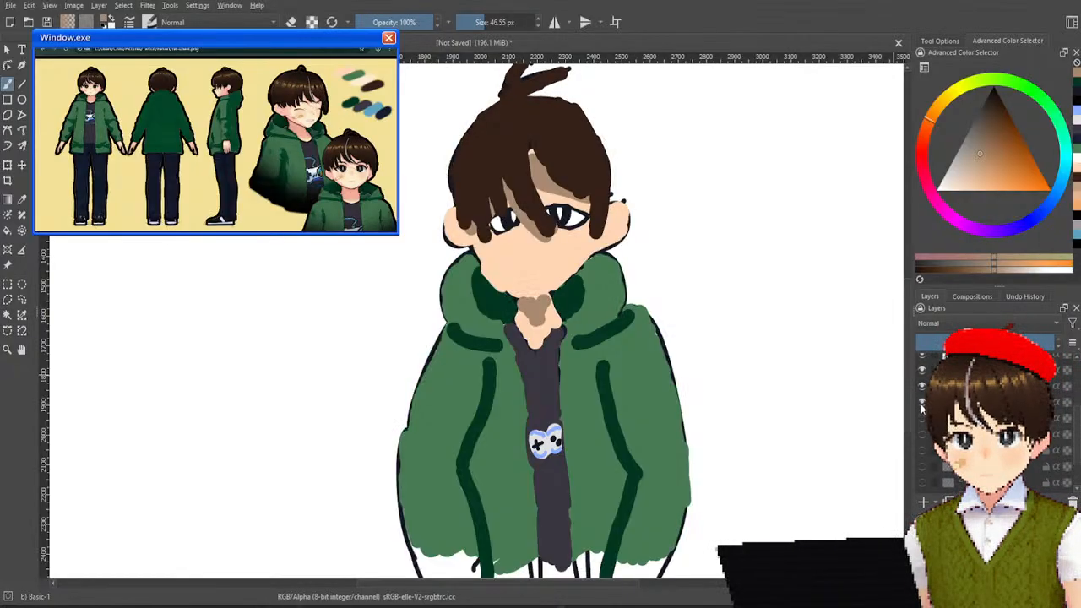
Reveal the hidden lower layers to compare the drawing with the earlier painted version, and hide that version again.
scroll(923, 414, down, 1)
click(922, 435)
click(922, 420)
click(922, 404)
click(922, 388)
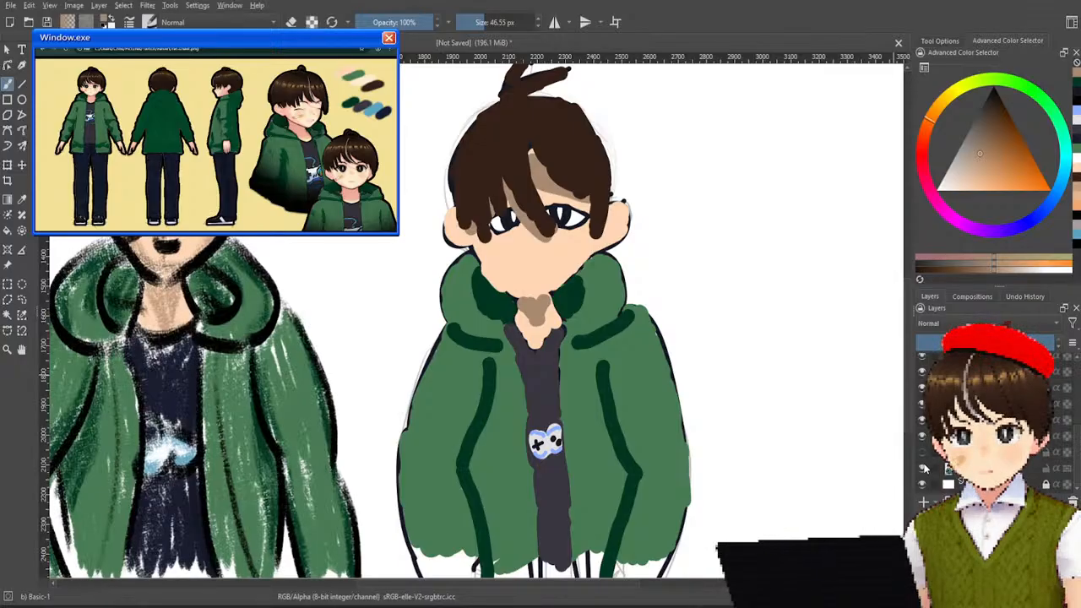
scroll(674, 392, down, 2)
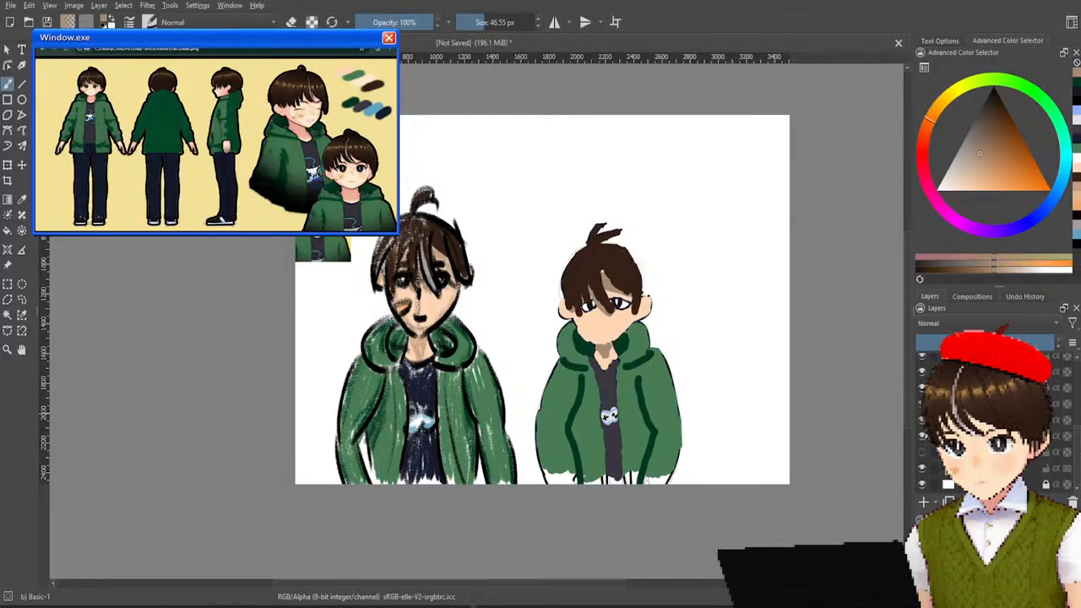
click(922, 469)
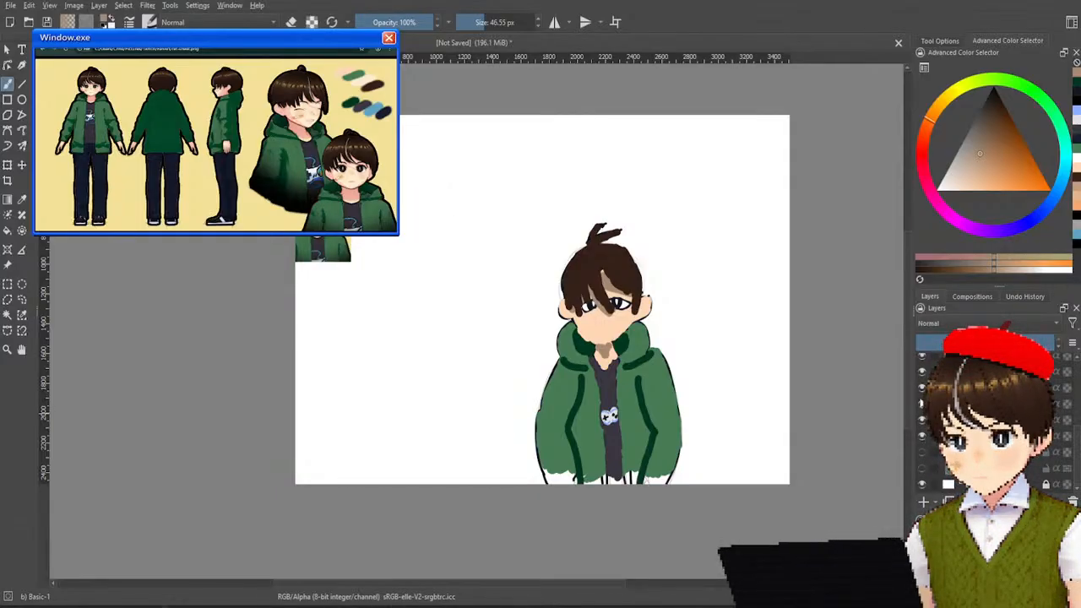
Turn the top line art back on over the coloured character.
scroll(927, 439, up, 3)
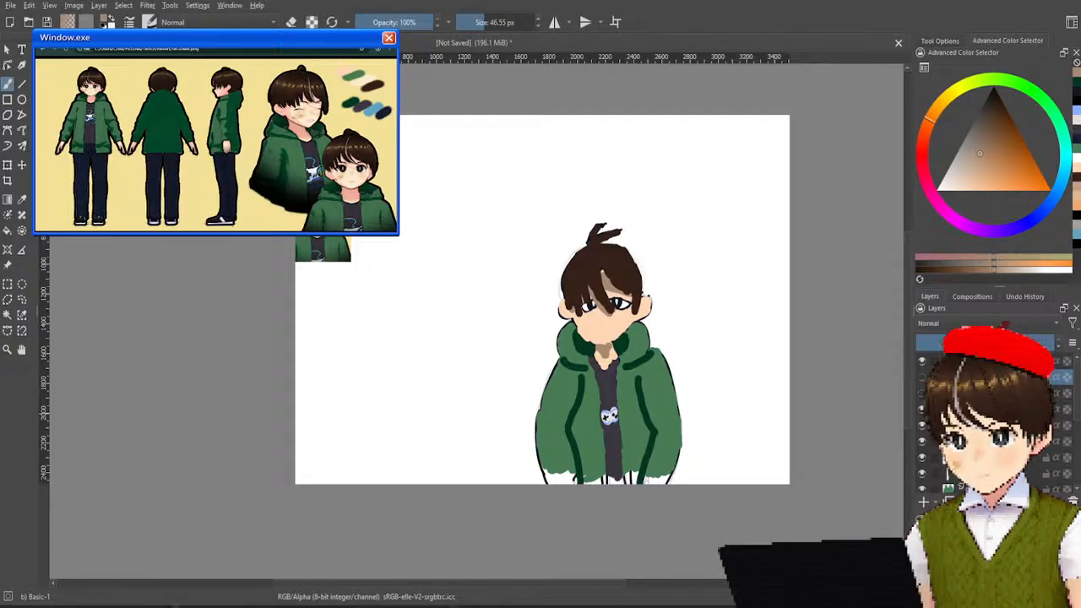
click(923, 393)
click(922, 394)
click(922, 379)
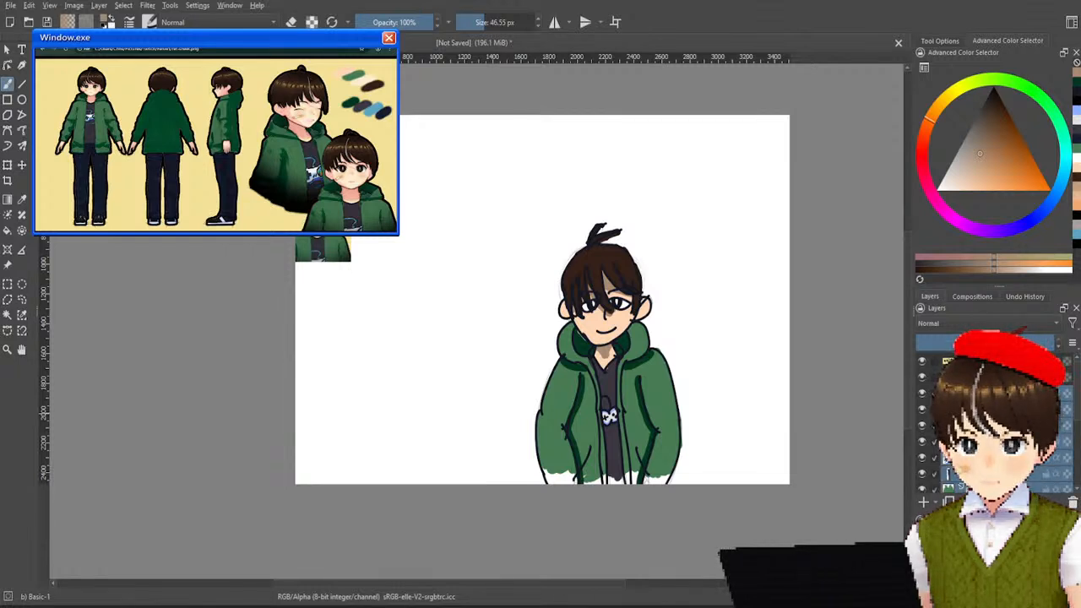
Try removing the selected colour layers, and undo the removal after comparing both states.
scroll(954, 427, down, 3)
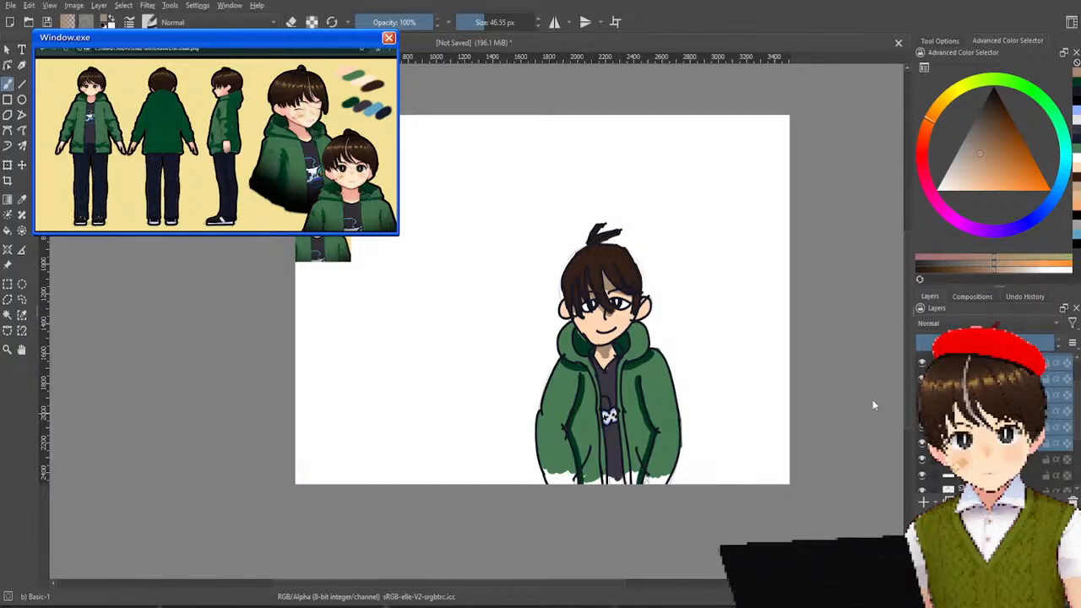
scroll(954, 427, up, 3)
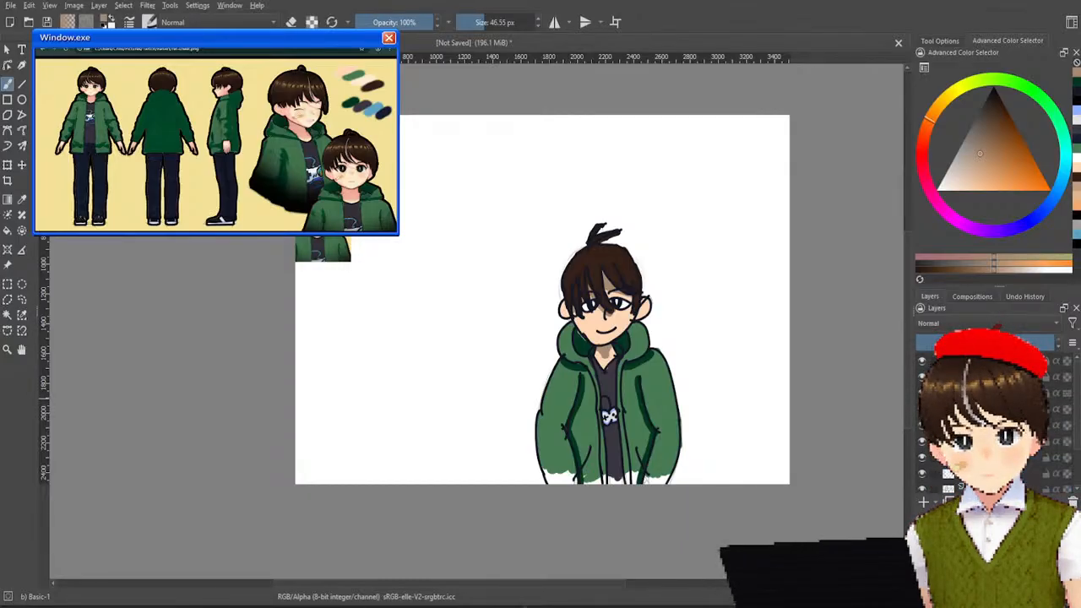
key(shift+Delete)
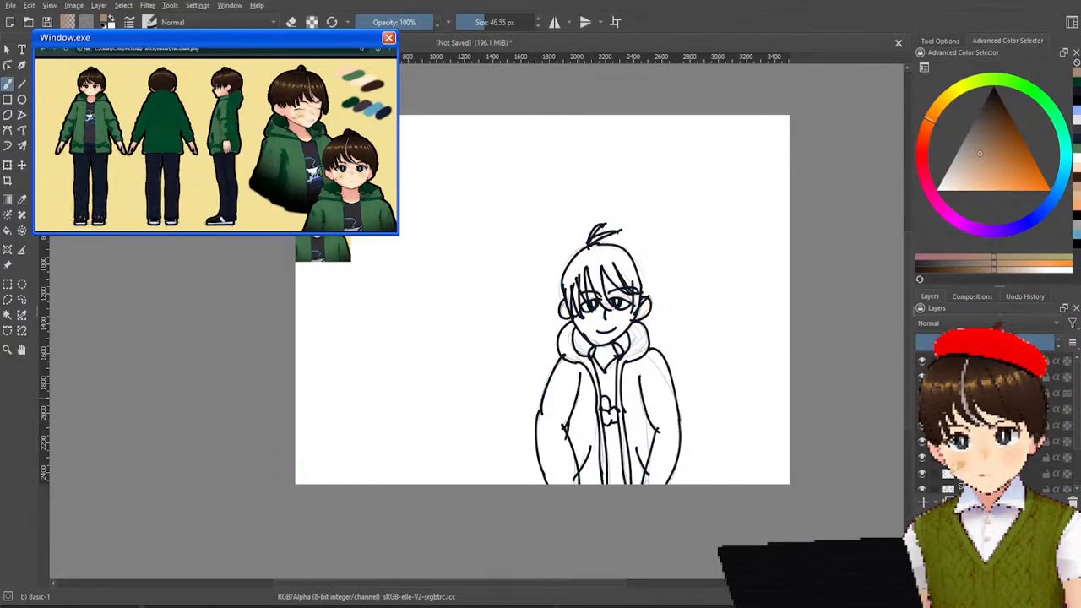
key(ctrl+z)
key(ctrl+shift+z)
key(ctrl+z)
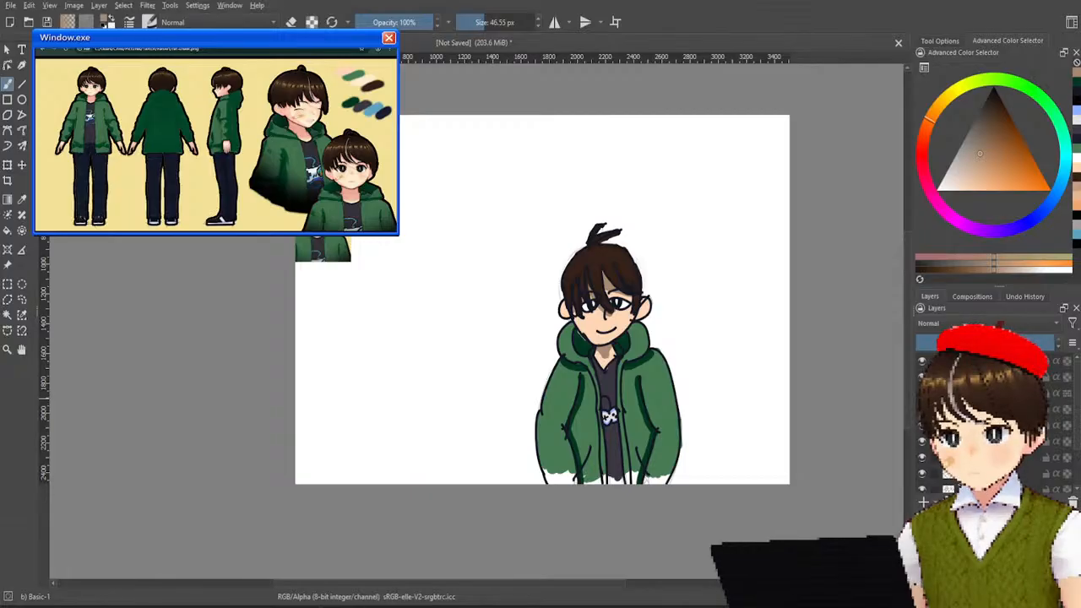
key(ctrl+shift+z)
key(ctrl+z)
key(ctrl+shift+z)
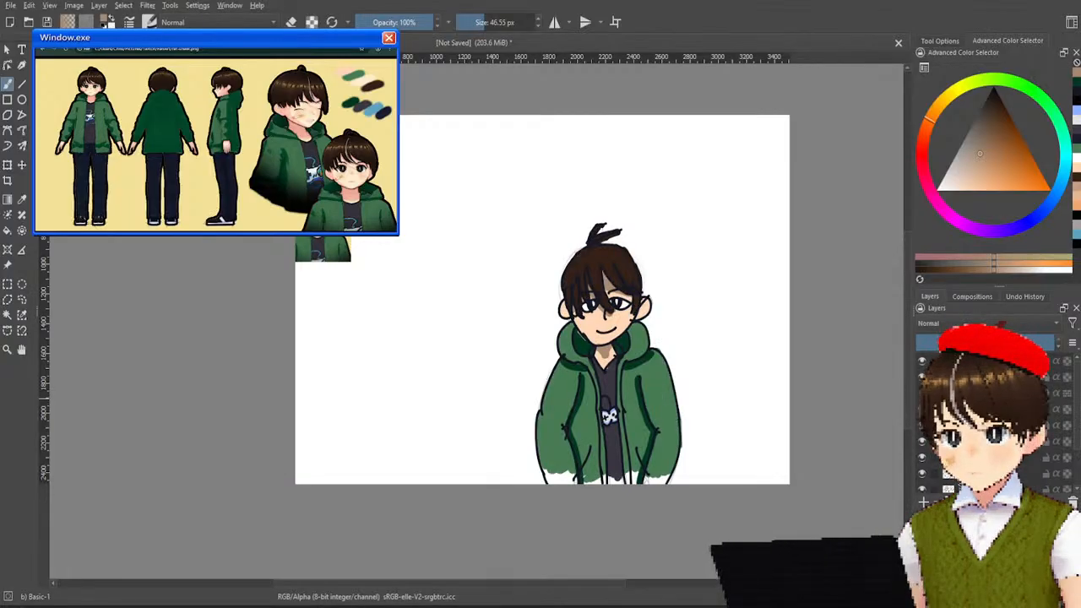
Switch the top line art off and on again to check the restored colours.
click(923, 390)
click(922, 389)
click(922, 392)
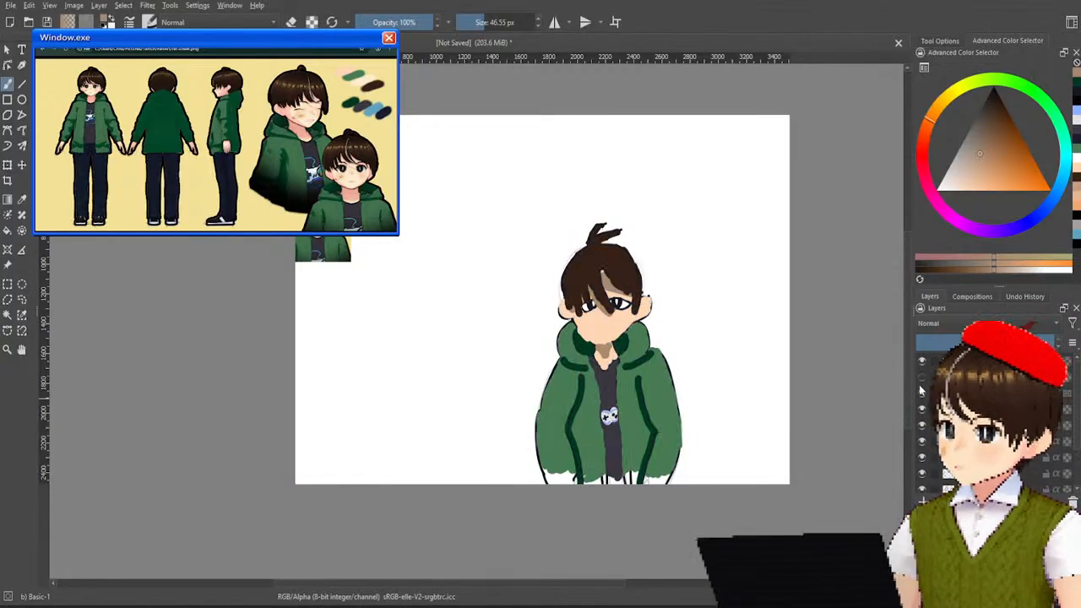
click(921, 390)
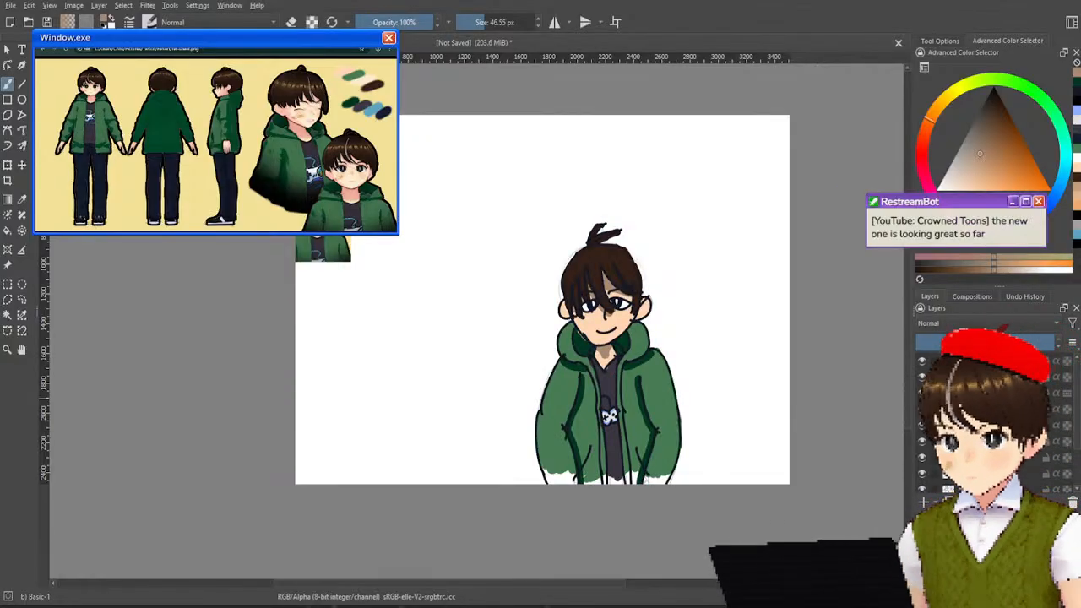
Make the fourth layer in the list active and sample the light grey of the hair streak from the reference portrait.
shift+click(984, 409)
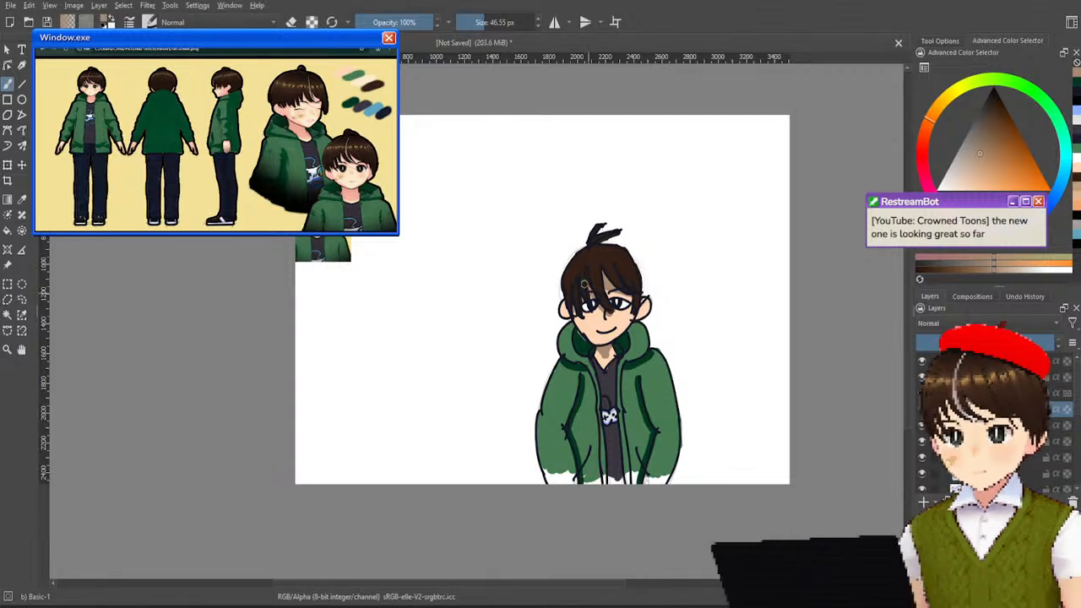
scroll(584, 268, up, 4)
drag(743, 262, 678, 226)
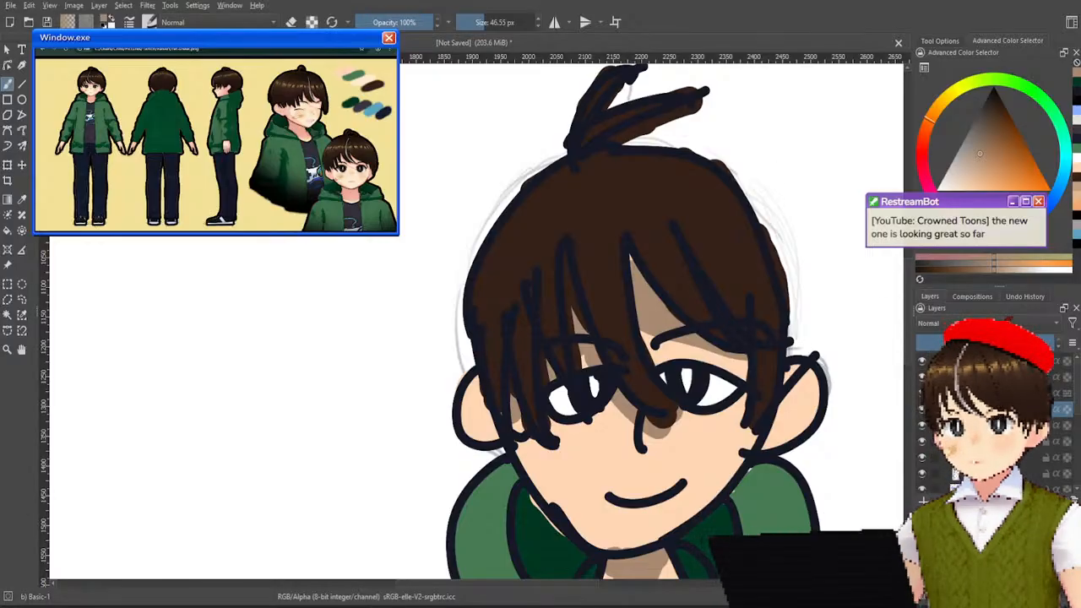
drag(339, 233, 608, 443)
scroll(516, 346, down, 5)
drag(396, 257, 359, 238)
scroll(432, 321, up, 4)
scroll(351, 415, up, 3)
drag(351, 415, 446, 285)
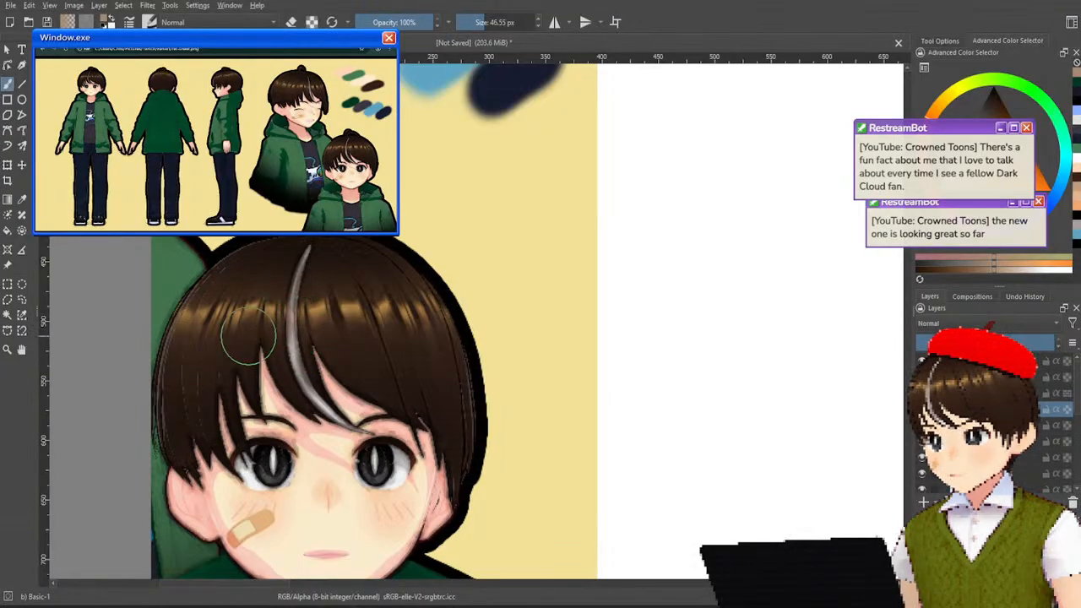
ctrl+click(314, 338)
ctrl+click(298, 338)
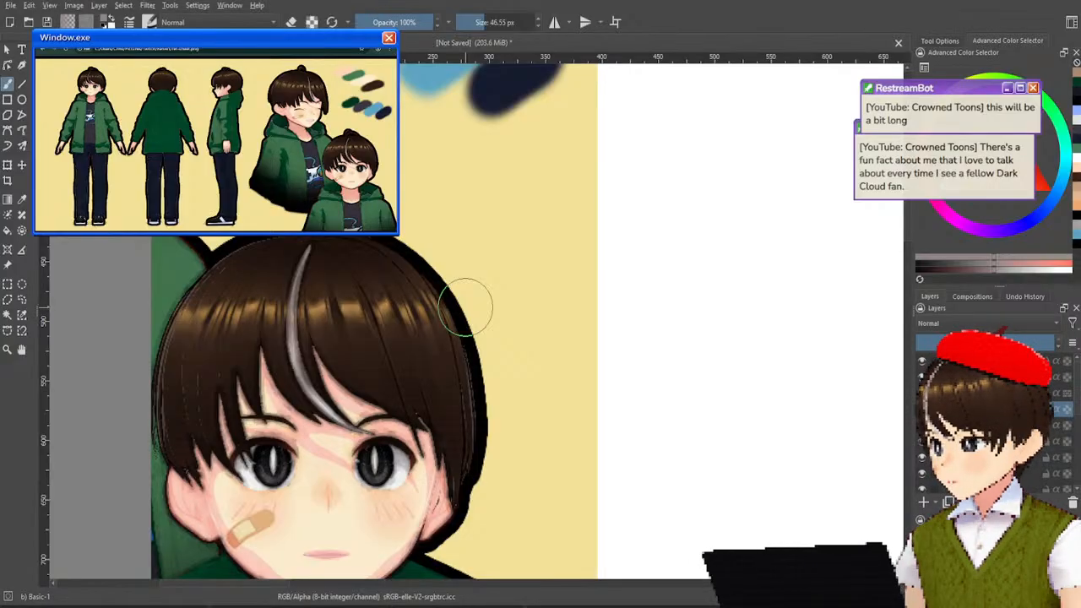
Return to the drawn character's head and reduce the brush size to 10.06 px.
scroll(702, 324, down, 7)
drag(727, 321, 563, 266)
scroll(705, 336, up, 5)
drag(707, 336, 663, 262)
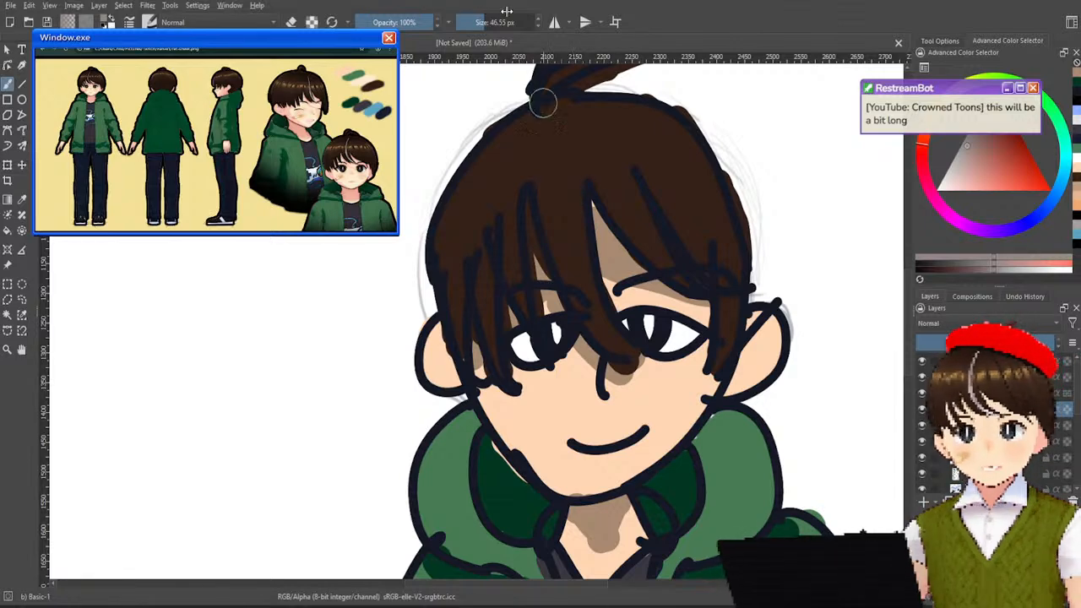
mouse_move(477, 22)
mouse_down()
mouse_move(467, 23)
mouse_move(474, 27)
mouse_up()
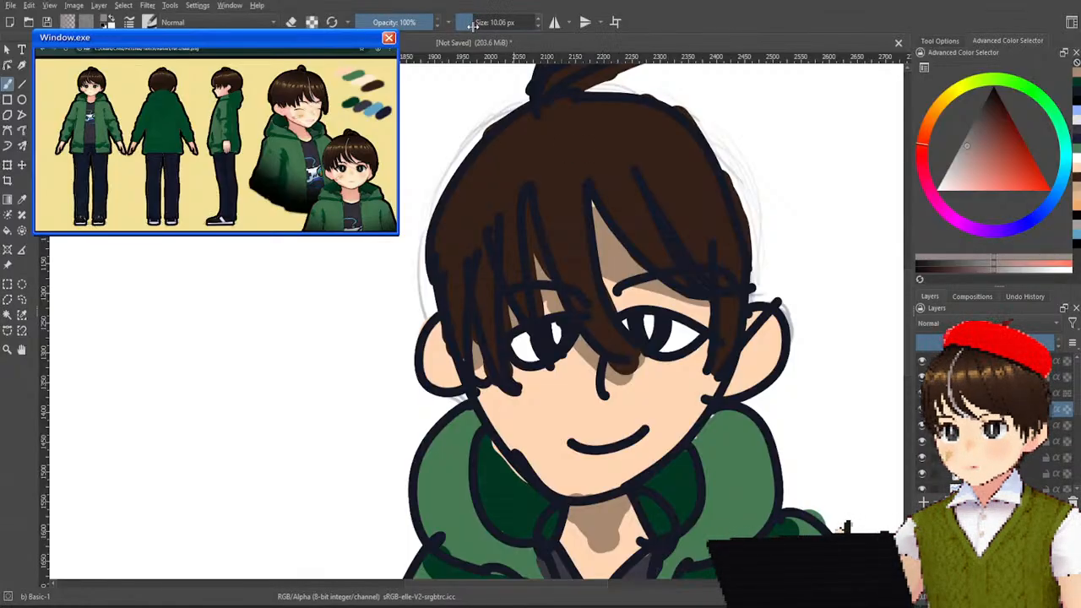
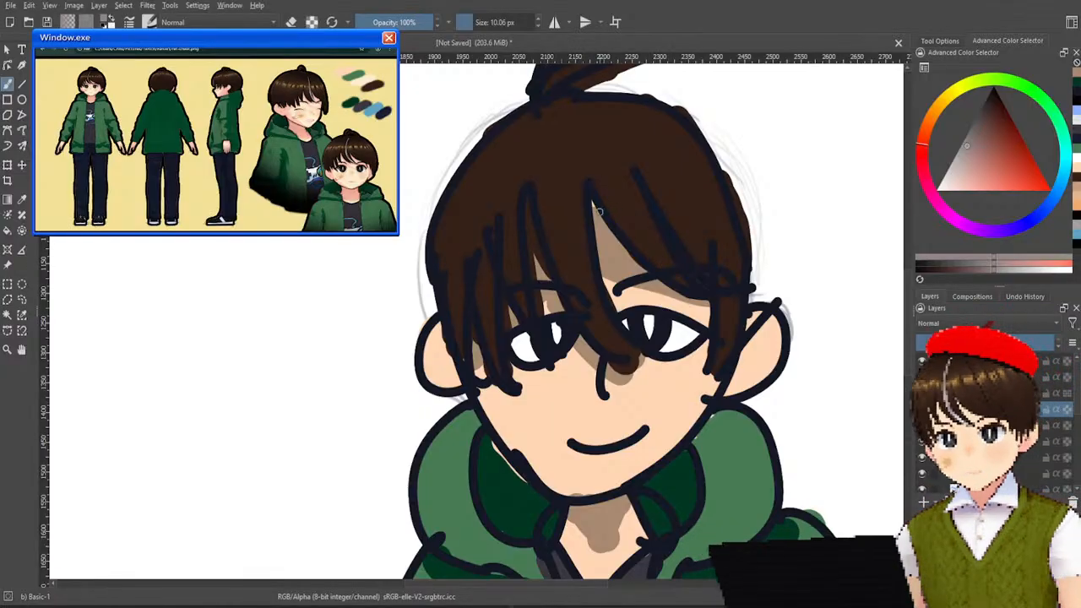
Try painting the light grey hair streak down the central fringe lock with the 10.06 px brush, undoing each stroke.
drag(579, 189, 594, 296)
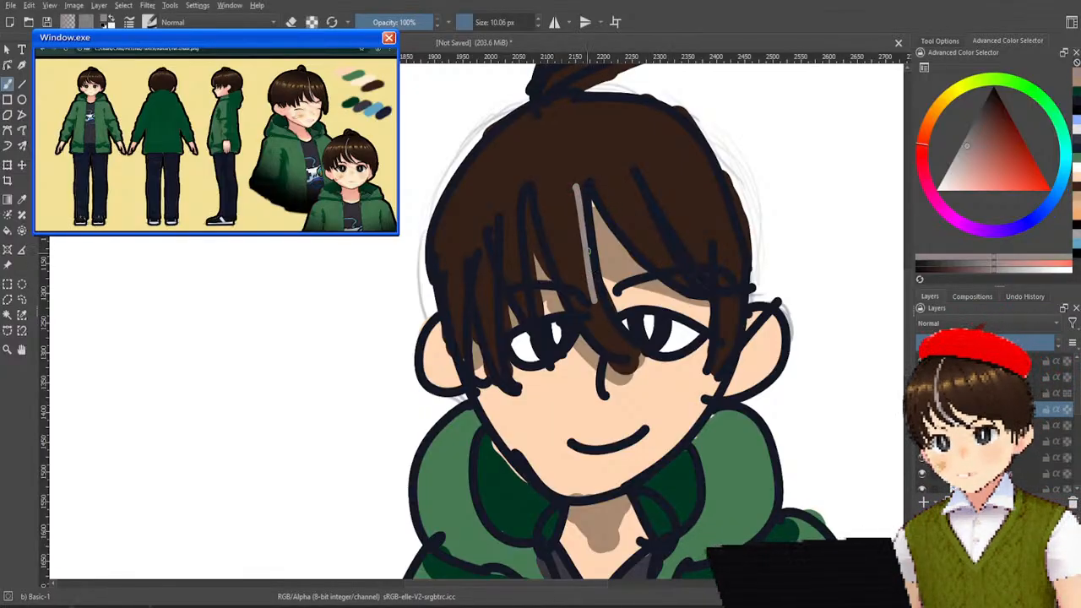
key(ctrl+z)
drag(580, 182, 612, 333)
key(ctrl+z)
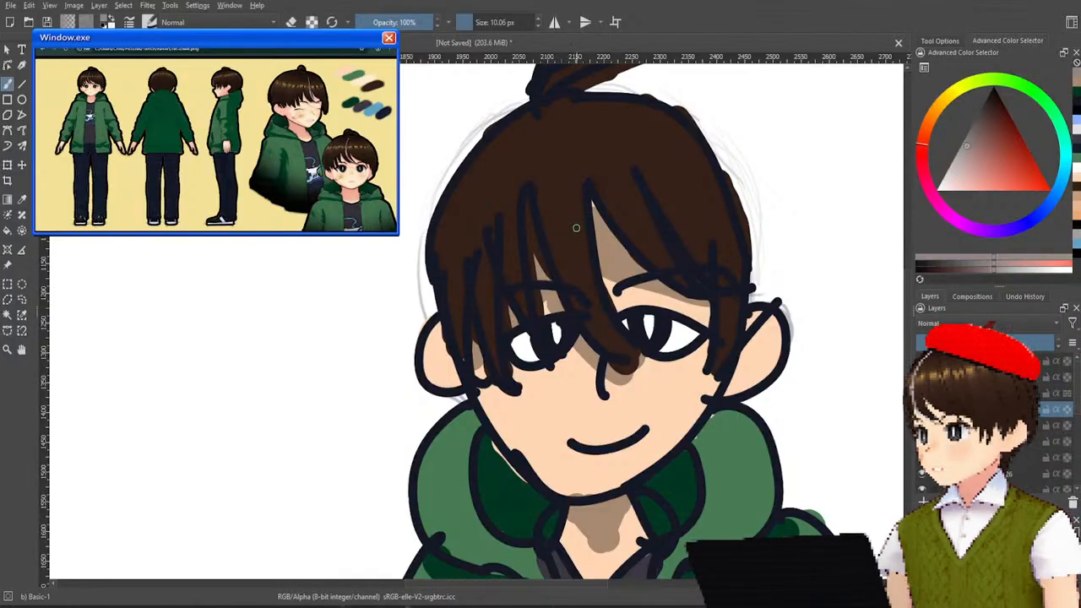
drag(567, 160, 602, 307)
key(ctrl+z)
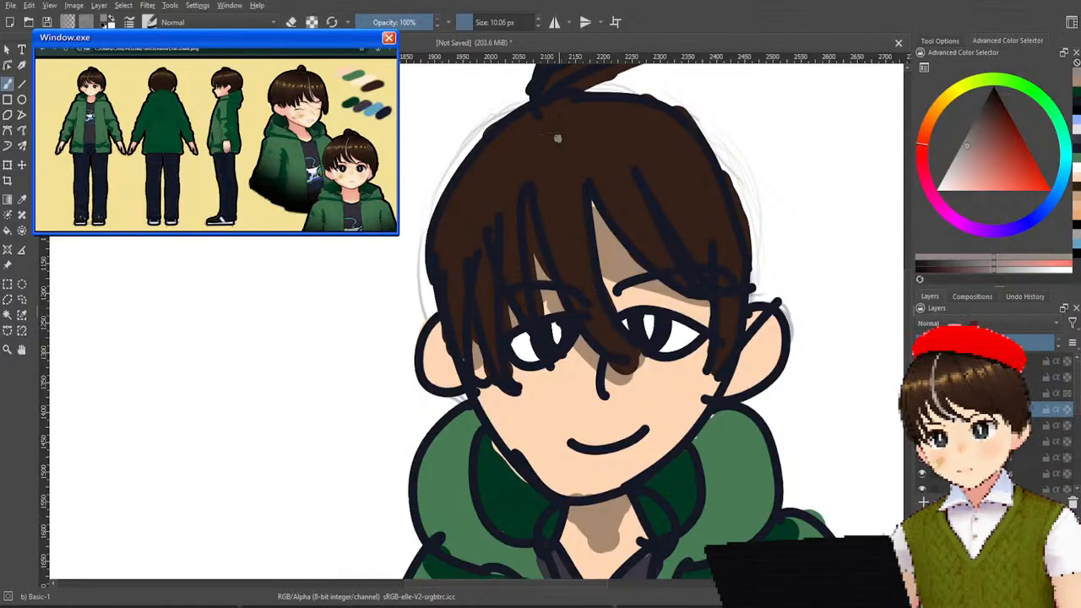
drag(557, 137, 614, 330)
key(ctrl+z)
mouse_move(558, 130)
mouse_down()
mouse_move(596, 323)
mouse_move(623, 349)
mouse_up()
key(ctrl+z)
drag(557, 131, 641, 366)
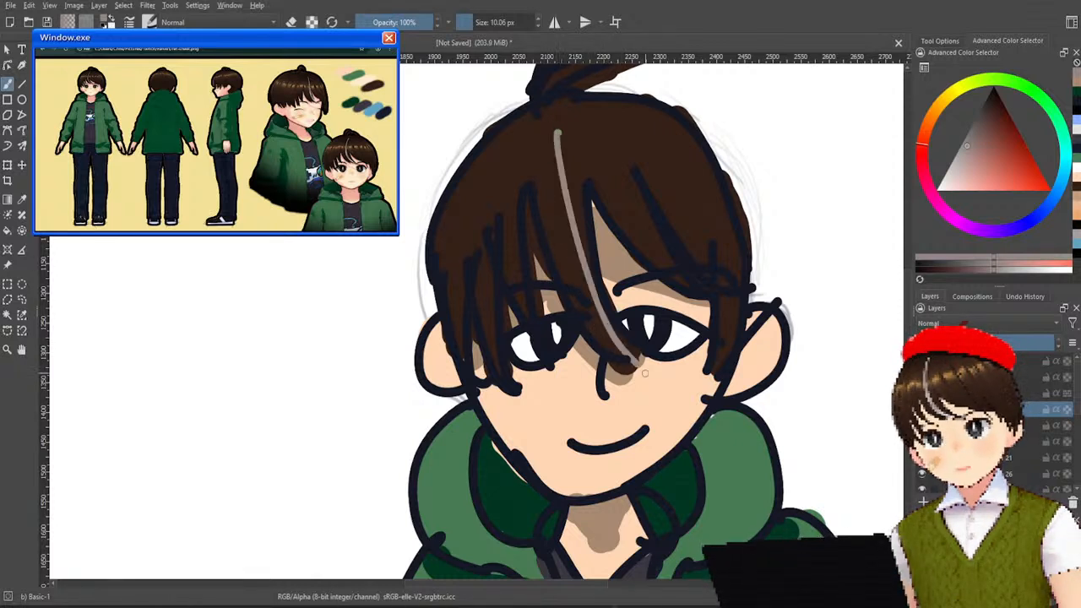
key(ctrl+z)
drag(551, 135, 632, 361)
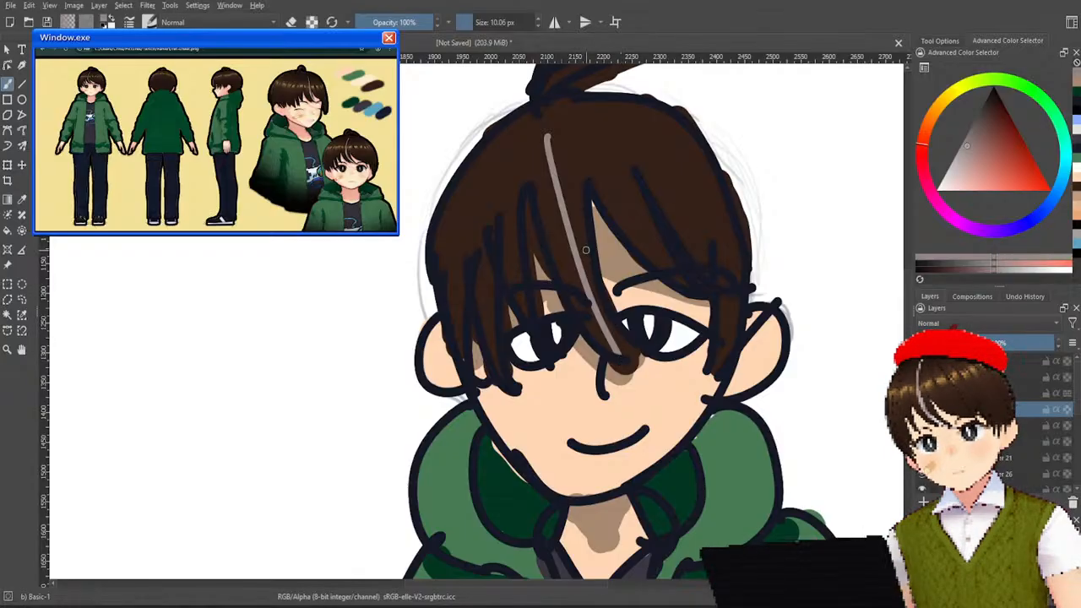
key(ctrl+z)
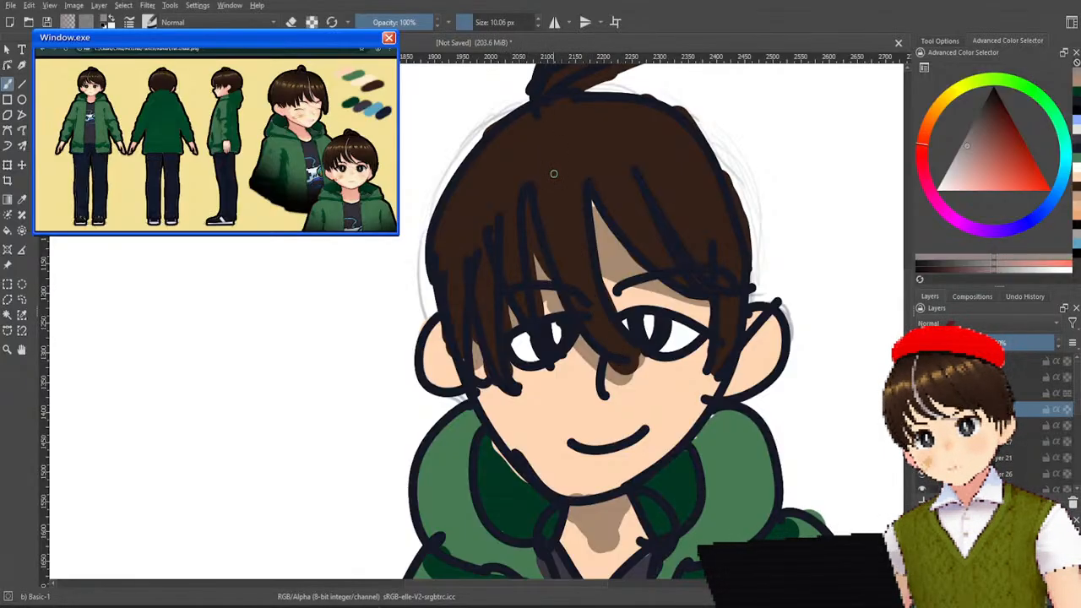
drag(557, 159, 593, 277)
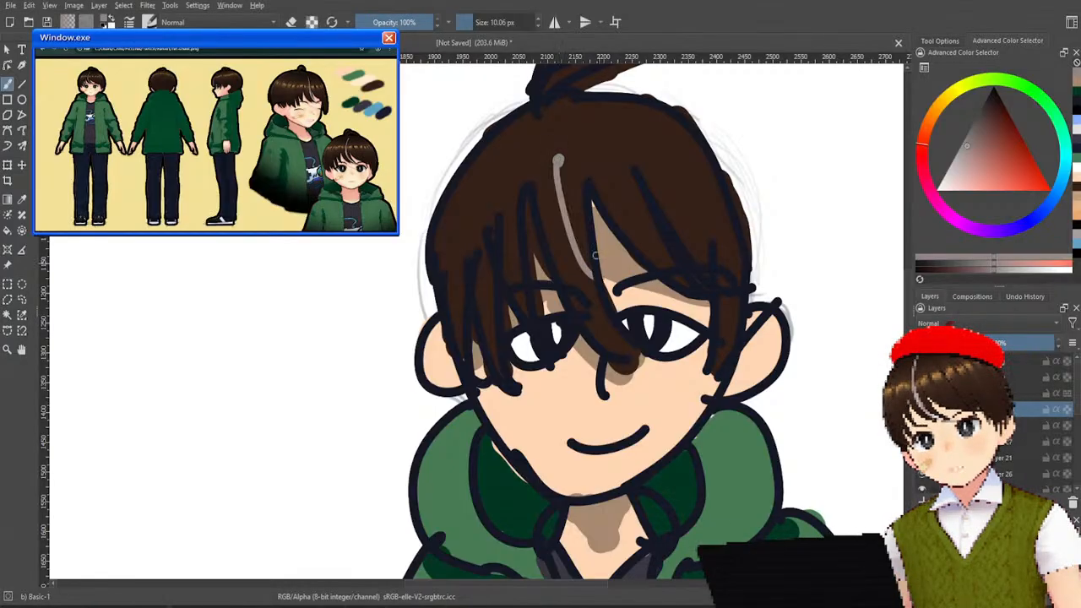
key(ctrl+z)
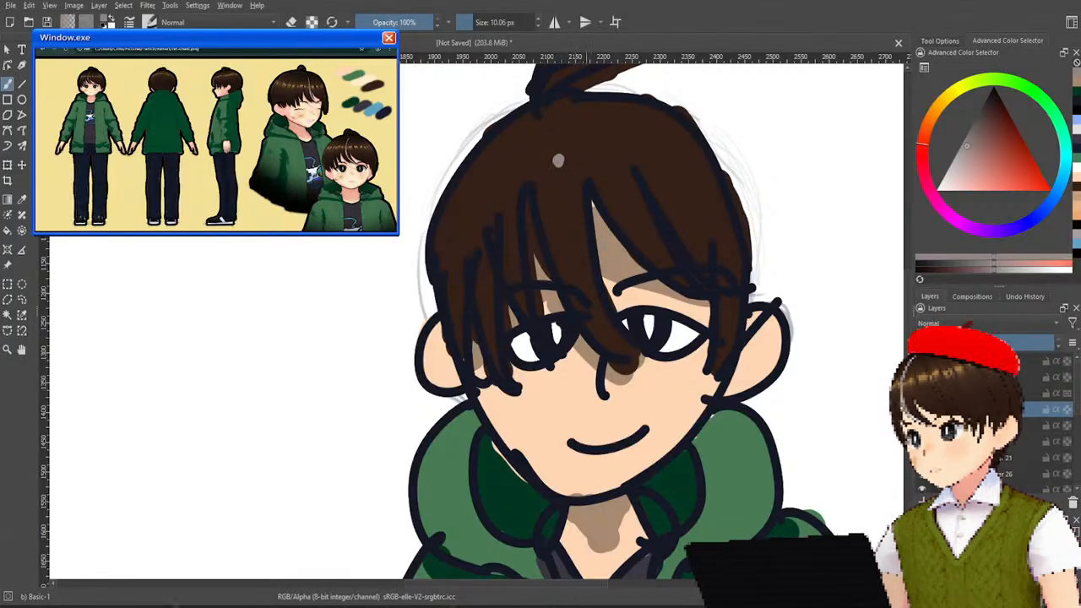
Set the brush size to 13.39 px and paint the light grey streak from the crown down the central fringe lock, redoing unsatisfactory strokes.
drag(487, 21, 474, 29)
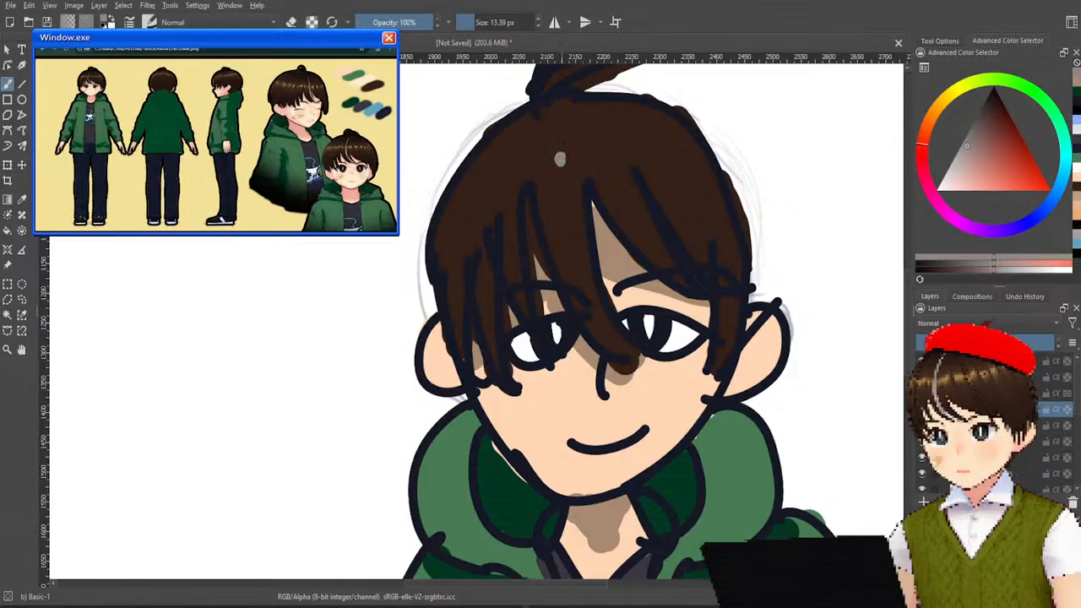
drag(560, 161, 585, 275)
key(ctrl+z)
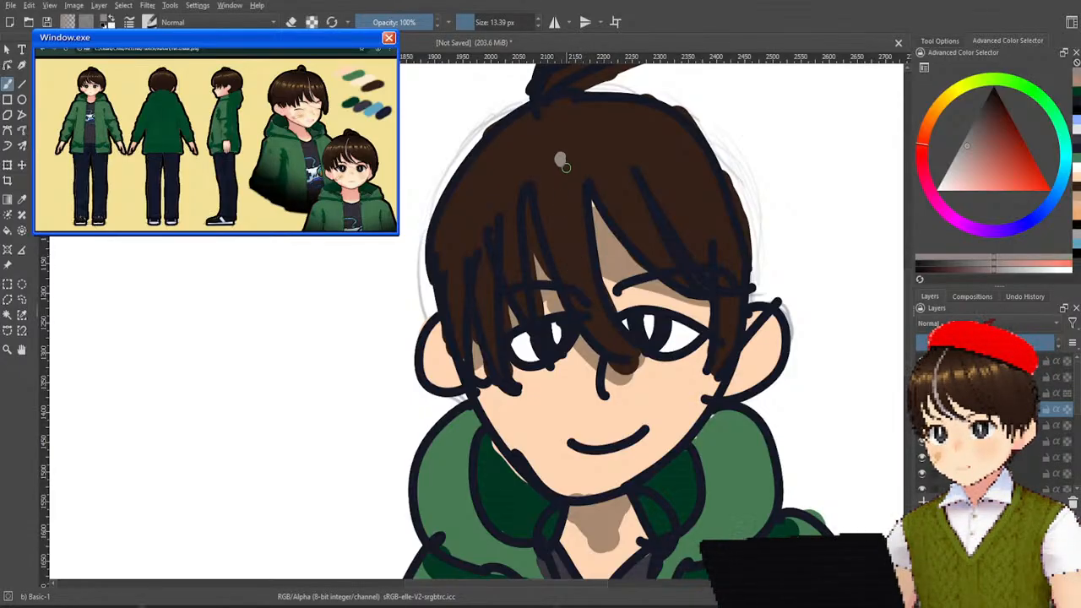
drag(561, 158, 592, 335)
key(ctrl+z)
drag(560, 151, 615, 355)
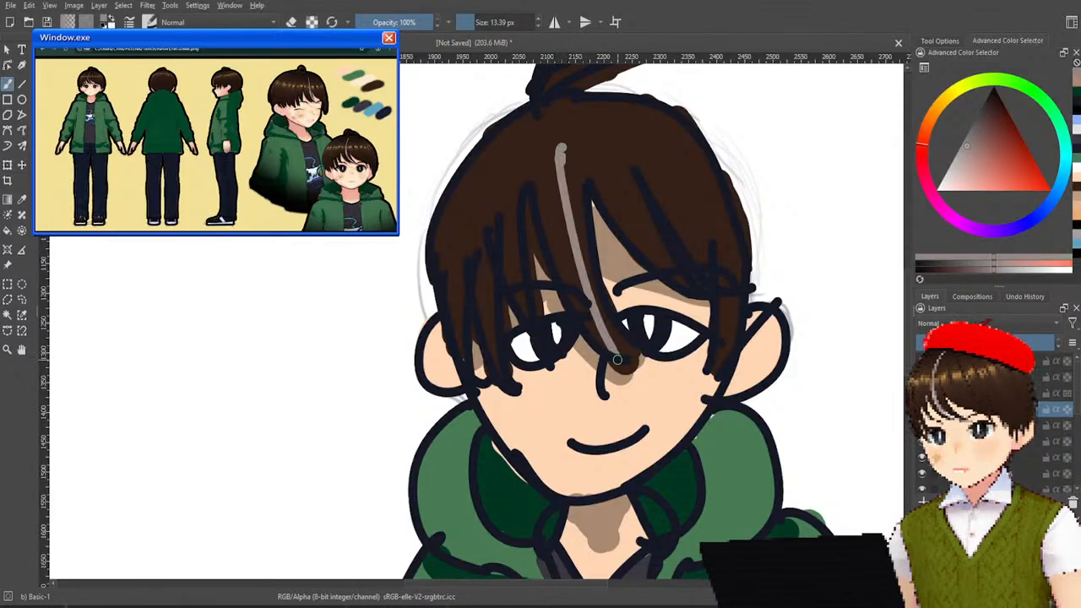
key(ctrl+z)
mouse_move(563, 151)
mouse_down()
mouse_move(610, 340)
mouse_move(629, 315)
mouse_up()
key(ctrl+z)
drag(560, 157, 625, 353)
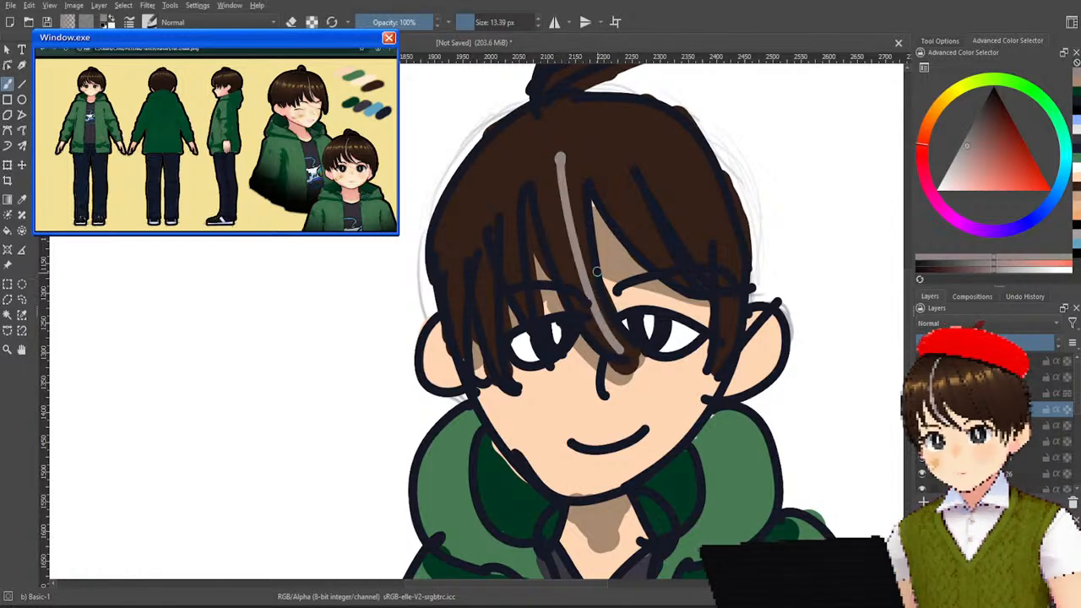
key(ctrl+z)
drag(560, 157, 632, 378)
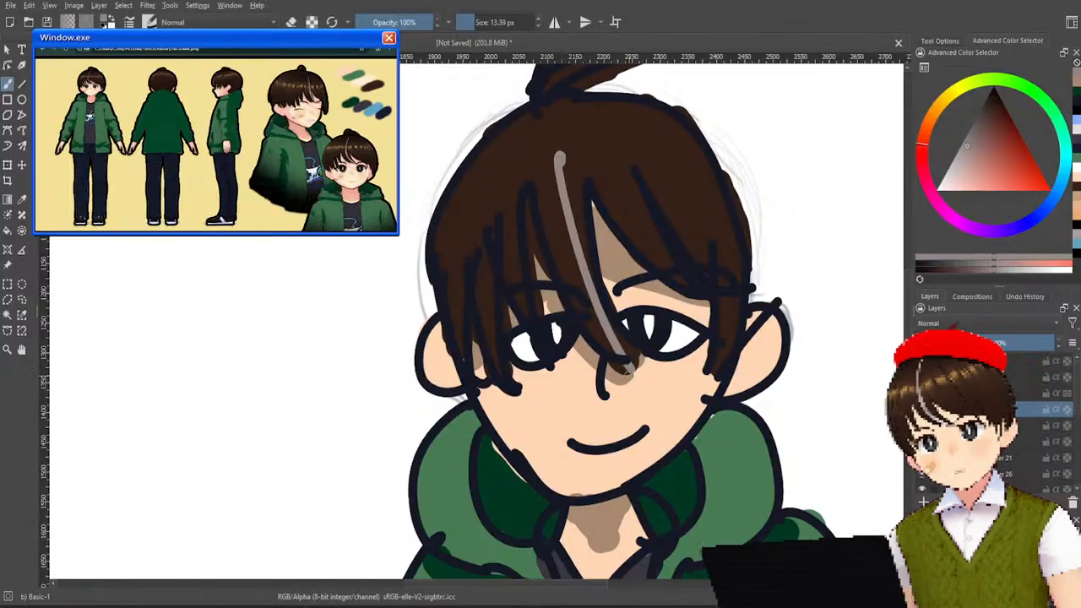
key(ctrl+z)
drag(561, 160, 625, 363)
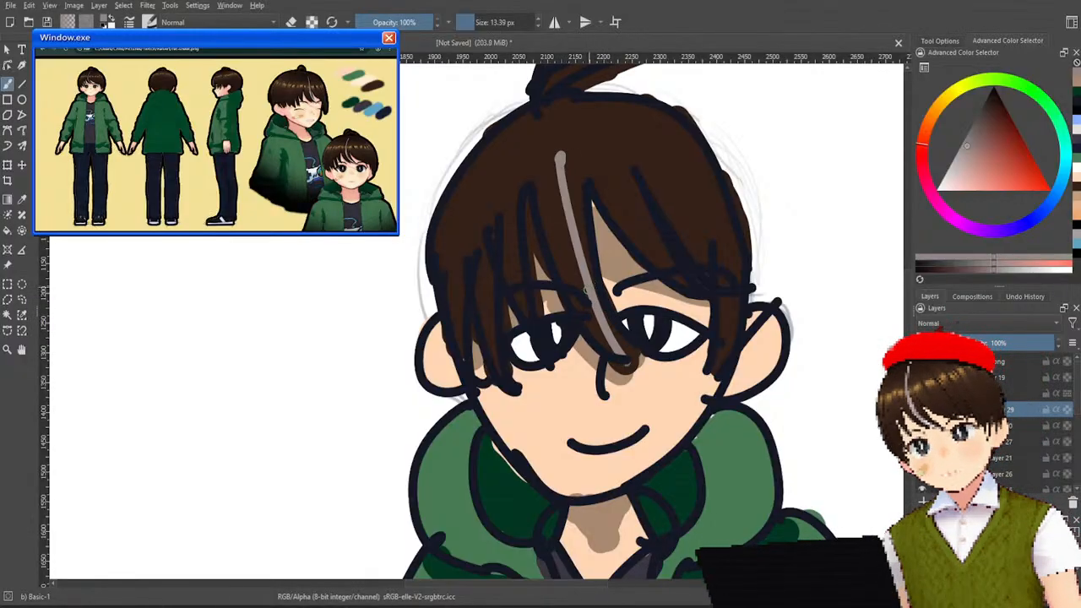
key(ctrl+z)
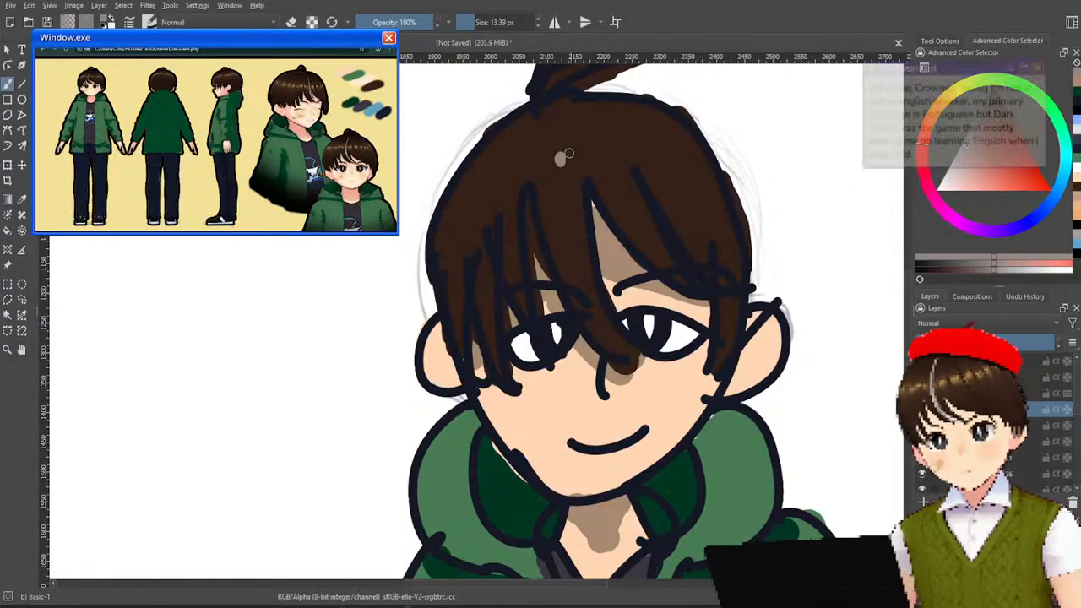
mouse_move(562, 161)
mouse_down()
mouse_move(561, 212)
mouse_move(606, 332)
mouse_up()
key(ctrl+z)
mouse_move(562, 159)
mouse_down()
mouse_move(577, 286)
mouse_move(619, 357)
mouse_up()
key(ctrl+z)
mouse_move(562, 159)
mouse_down()
mouse_move(607, 345)
mouse_move(628, 368)
mouse_up()
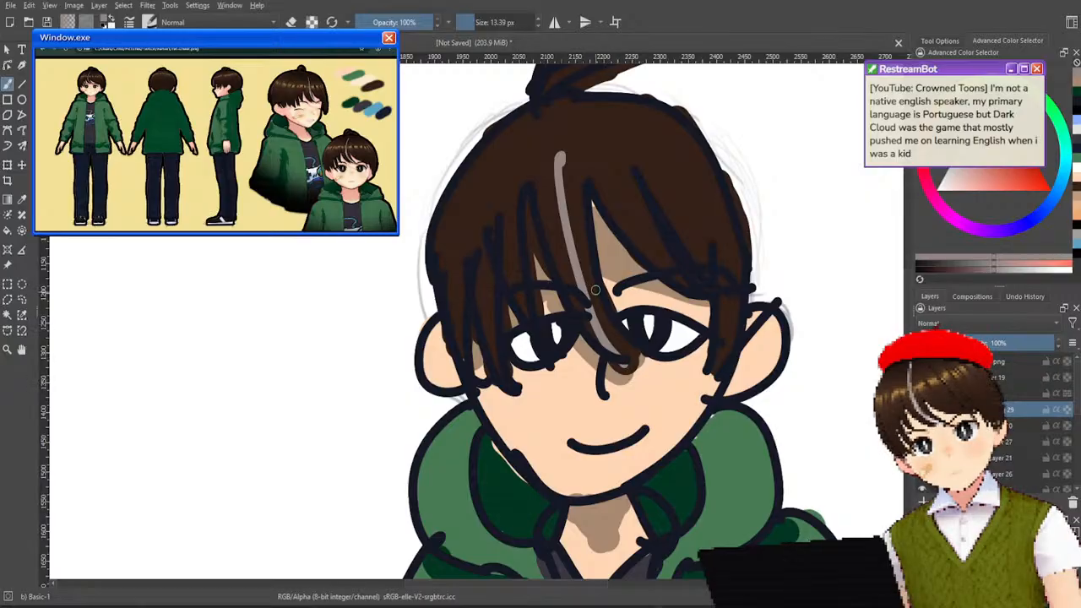
Examine the hair streak against the whole figure, from far away and close up.
scroll(578, 128, down, 5)
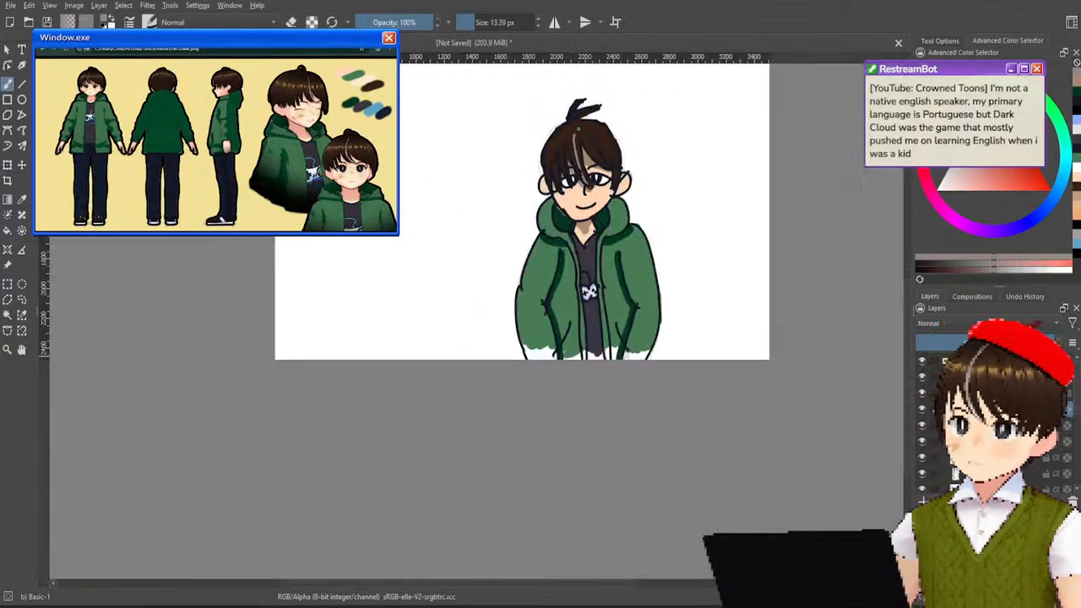
scroll(578, 128, up, 2)
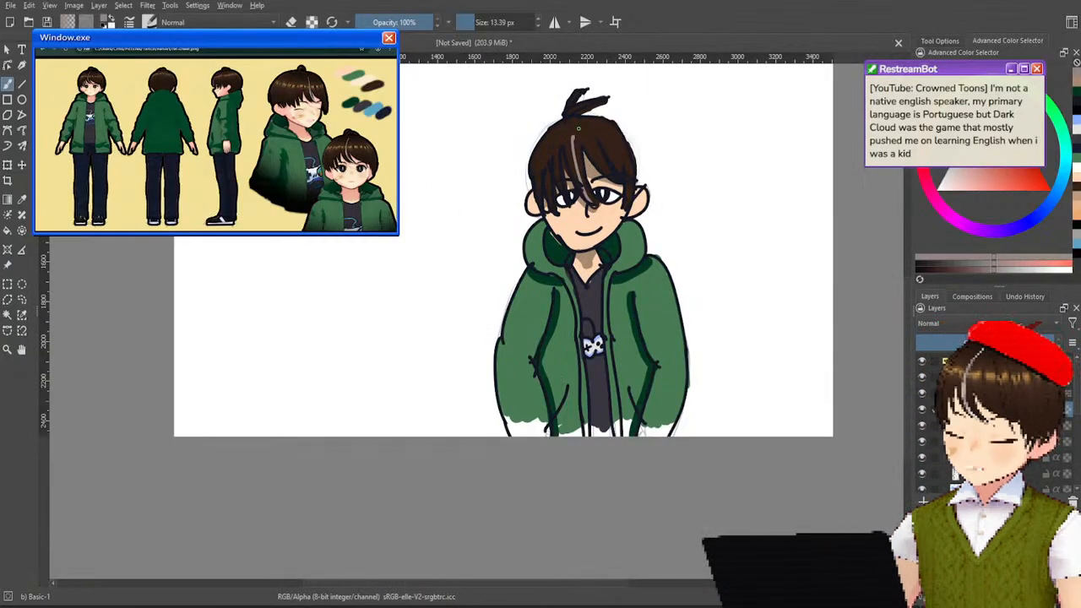
scroll(579, 128, up, 2)
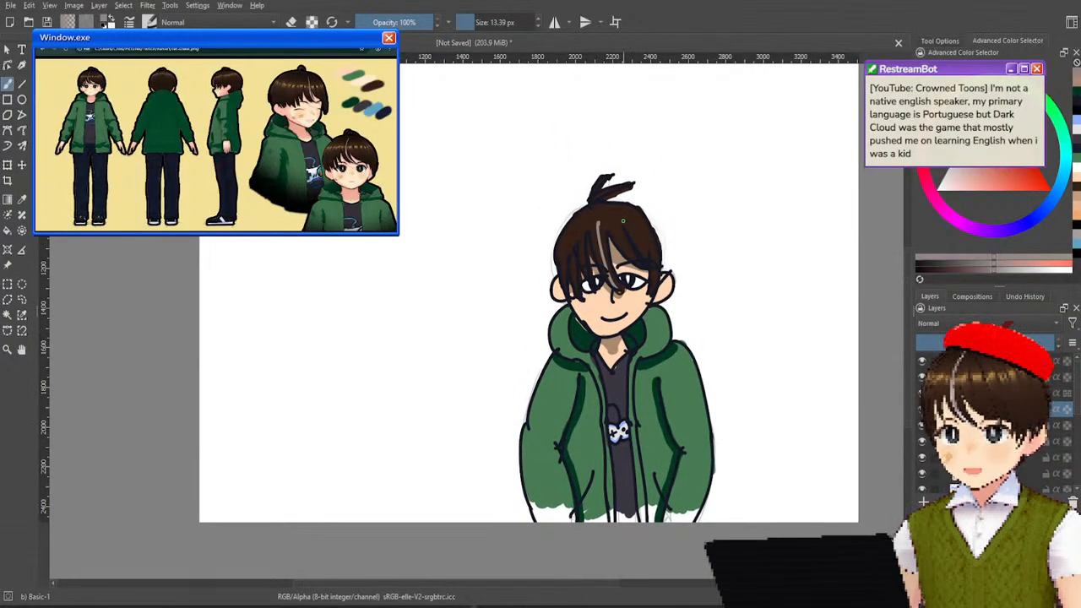
scroll(623, 221, up, 1)
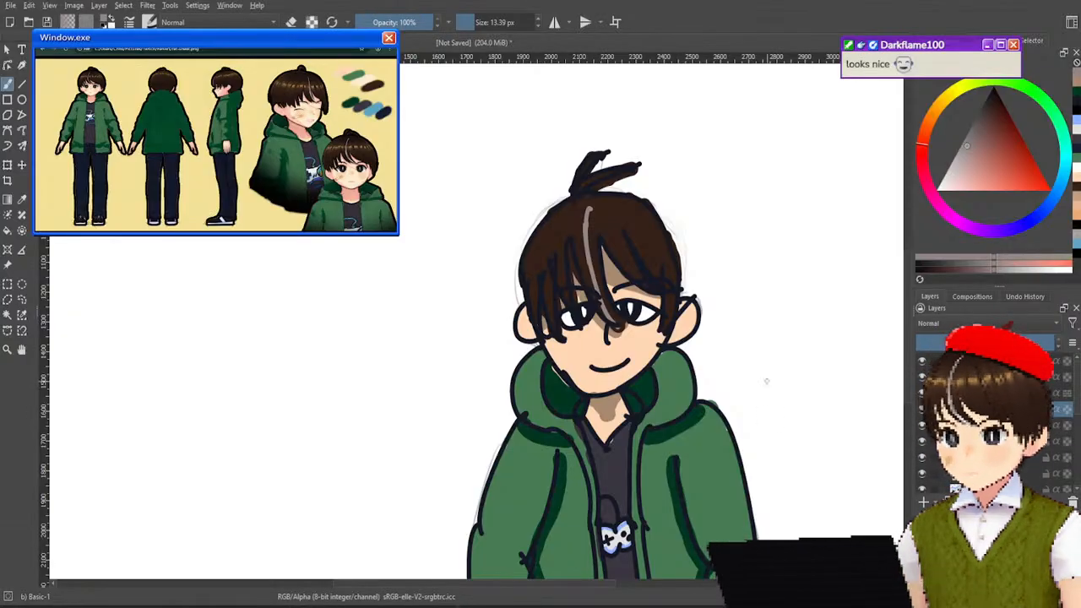
scroll(760, 368, down, 2)
drag(707, 369, 649, 310)
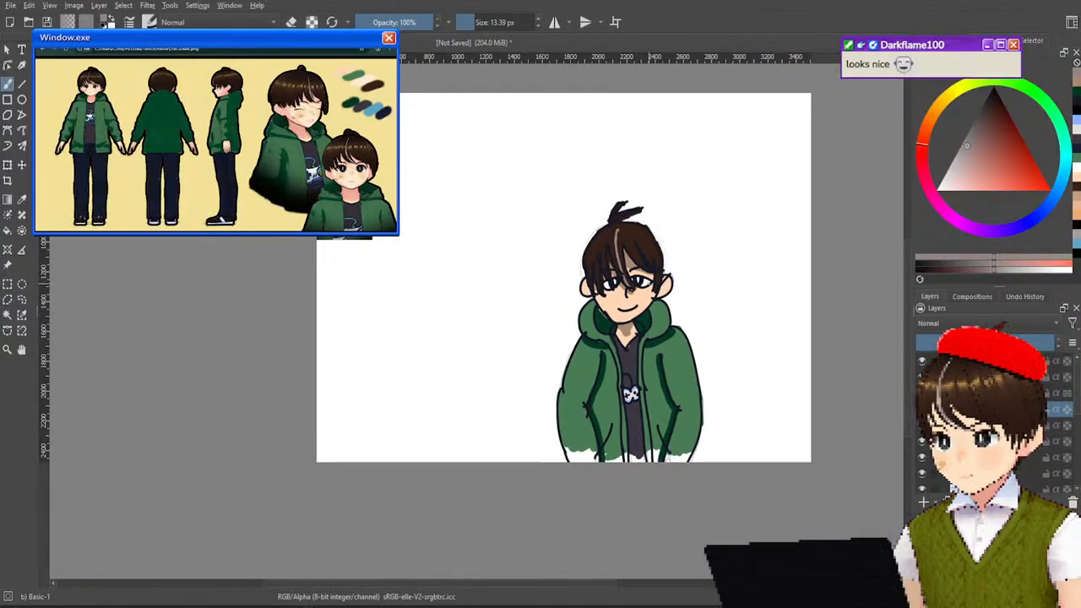
scroll(625, 338, up, 3)
scroll(625, 338, down, 2)
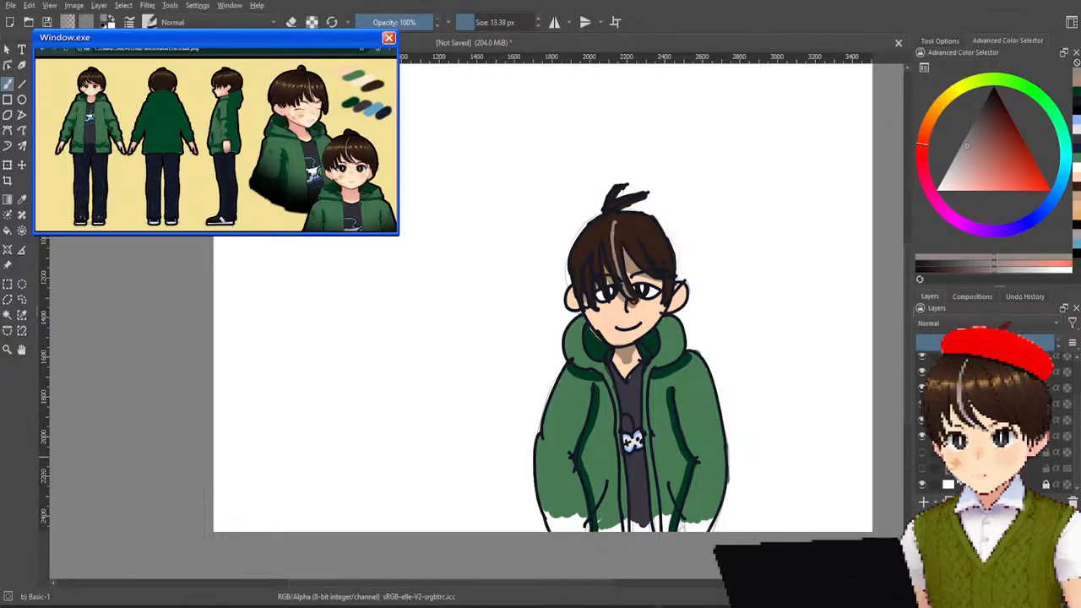
Show the earlier textured drawing beside the new figure and switch neighbouring layers off and on to identify them.
click(922, 470)
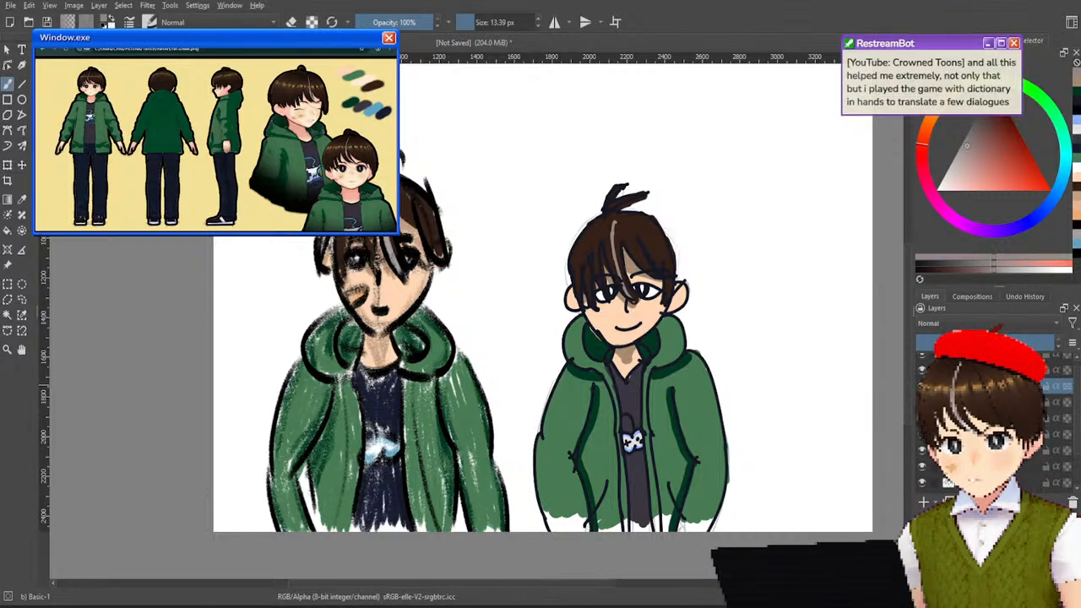
click(923, 386)
click(923, 386)
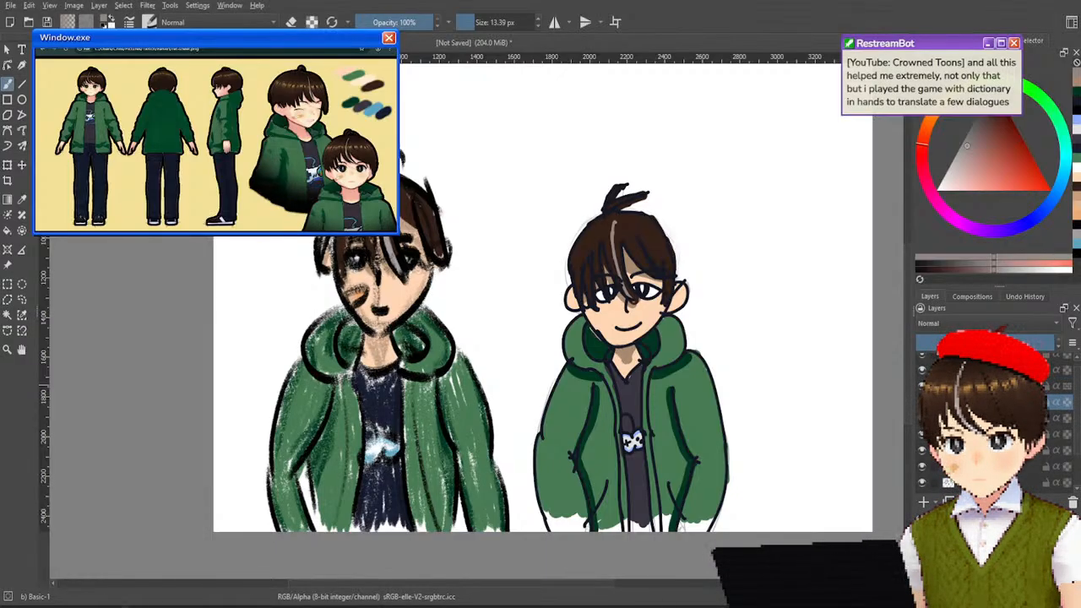
click(922, 386)
click(922, 386)
click(921, 372)
click(921, 372)
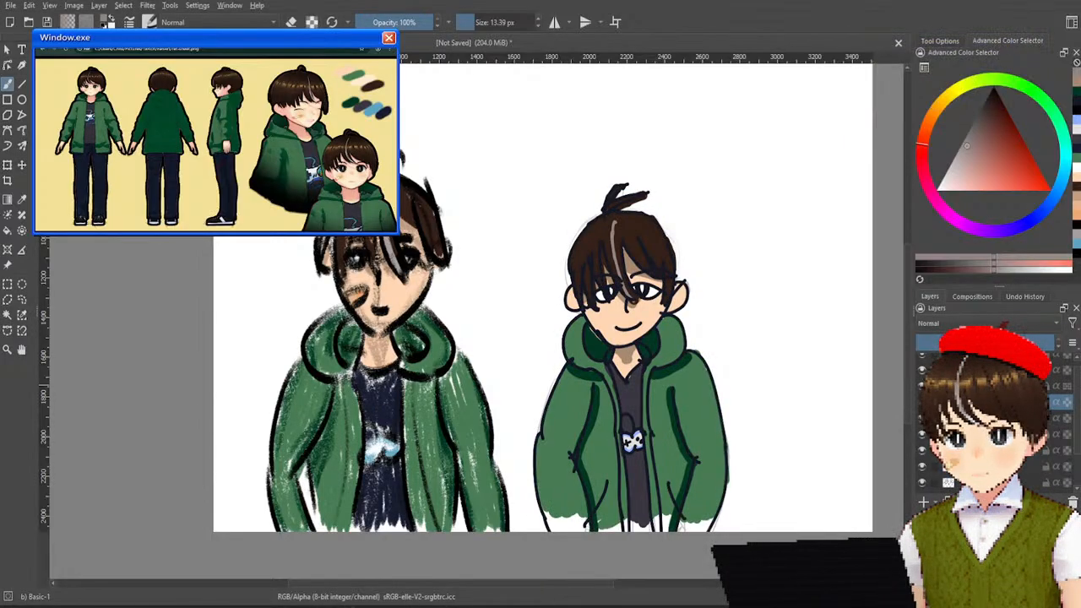
Hide the new figure's colours and line art so that only its pencil sketch shows, toggling layers to compare.
drag(980, 370, 982, 388)
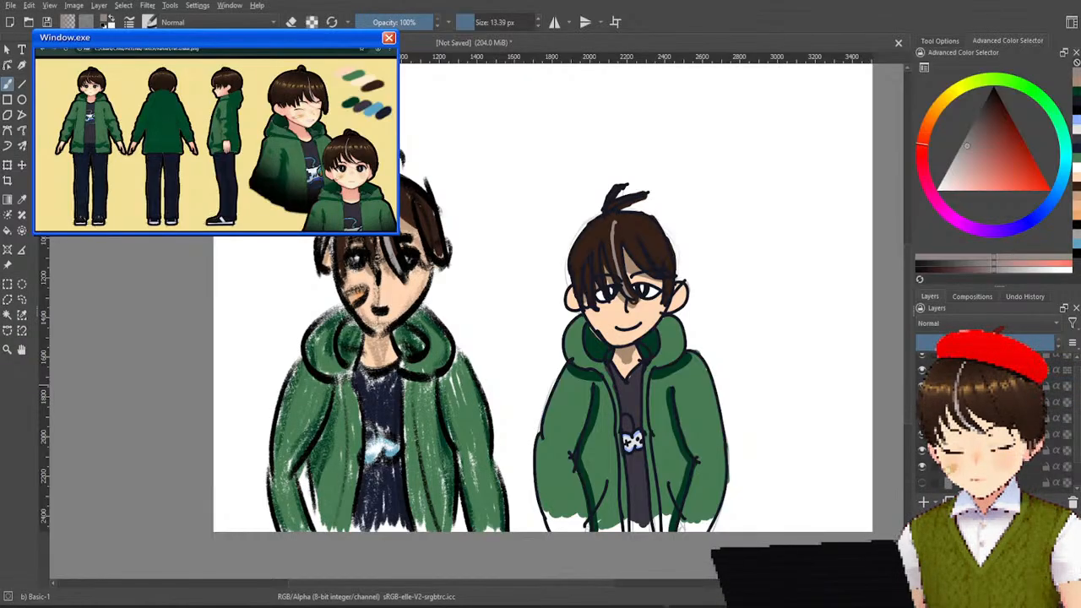
click(923, 370)
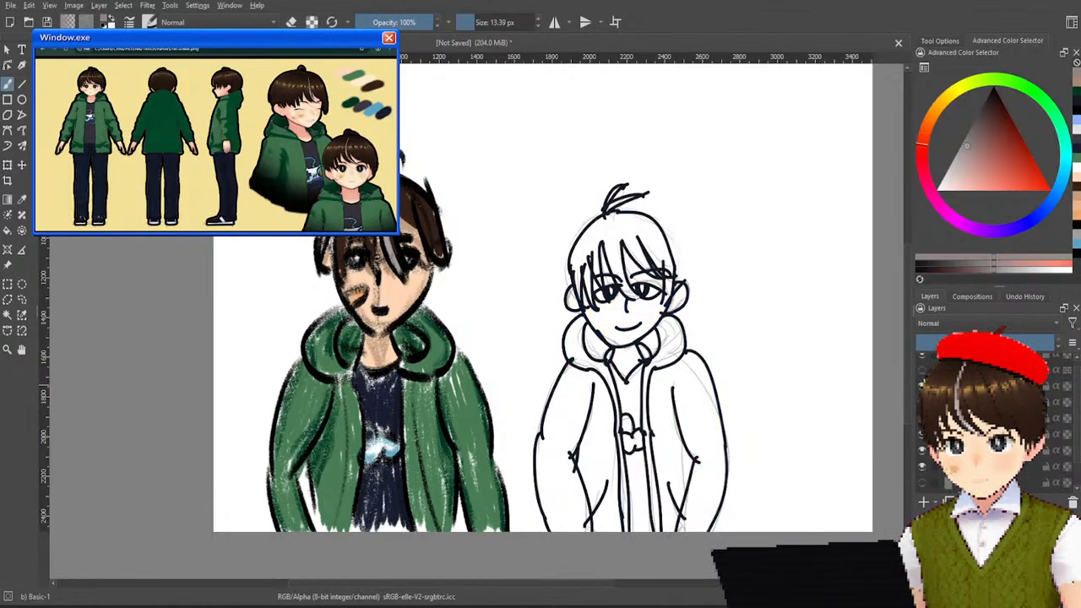
click(923, 402)
click(923, 384)
click(923, 384)
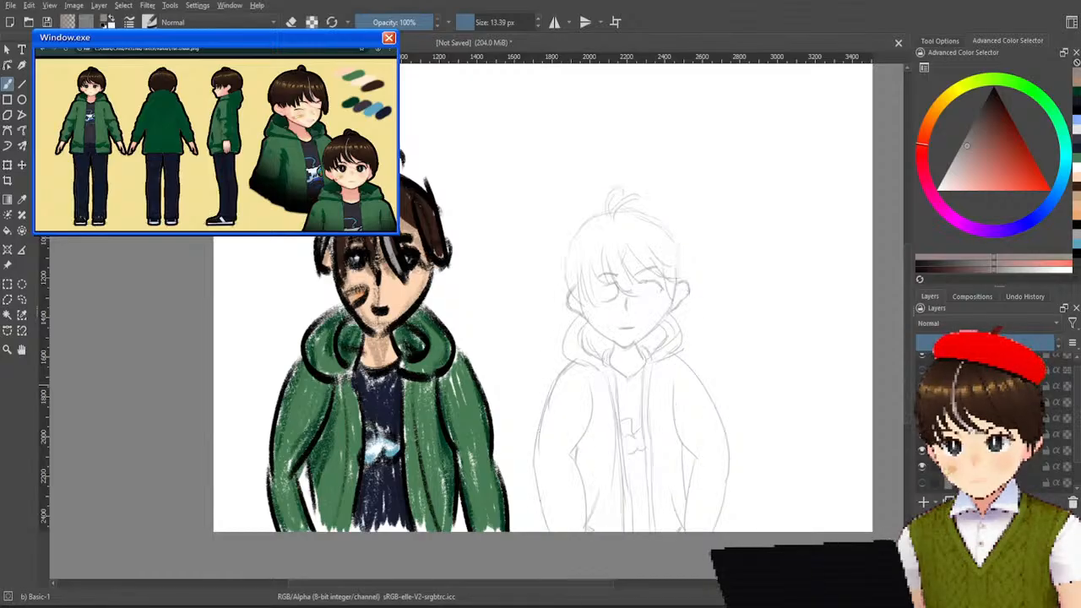
click(923, 385)
click(924, 384)
click(923, 385)
click(923, 385)
click(924, 384)
click(923, 384)
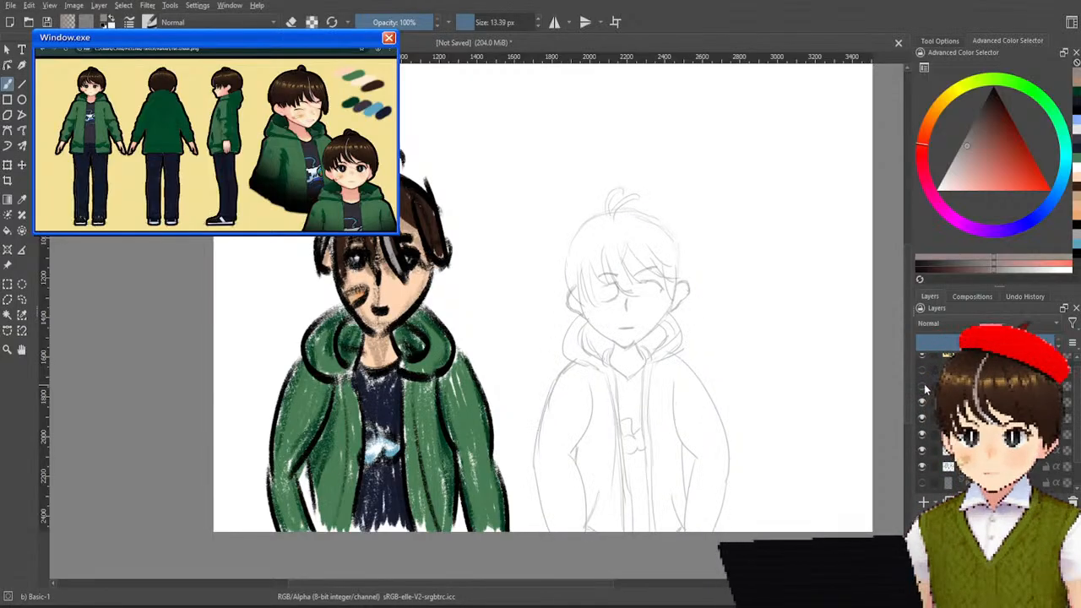
click(924, 385)
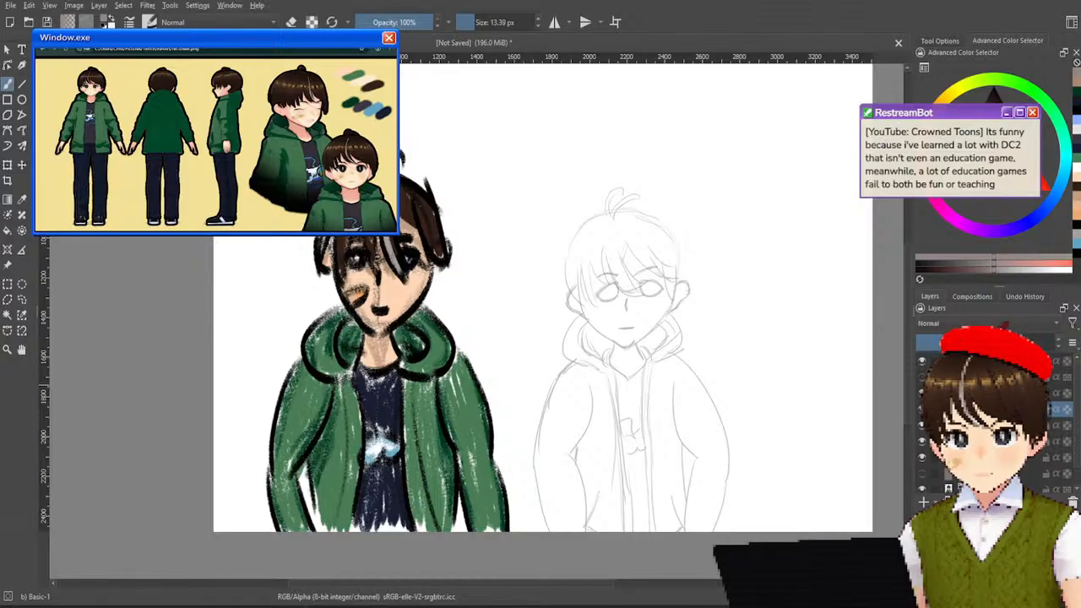
Select the run of leftover sketch layers of the new figure and delete them together with the spare layer beneath.
click(996, 392)
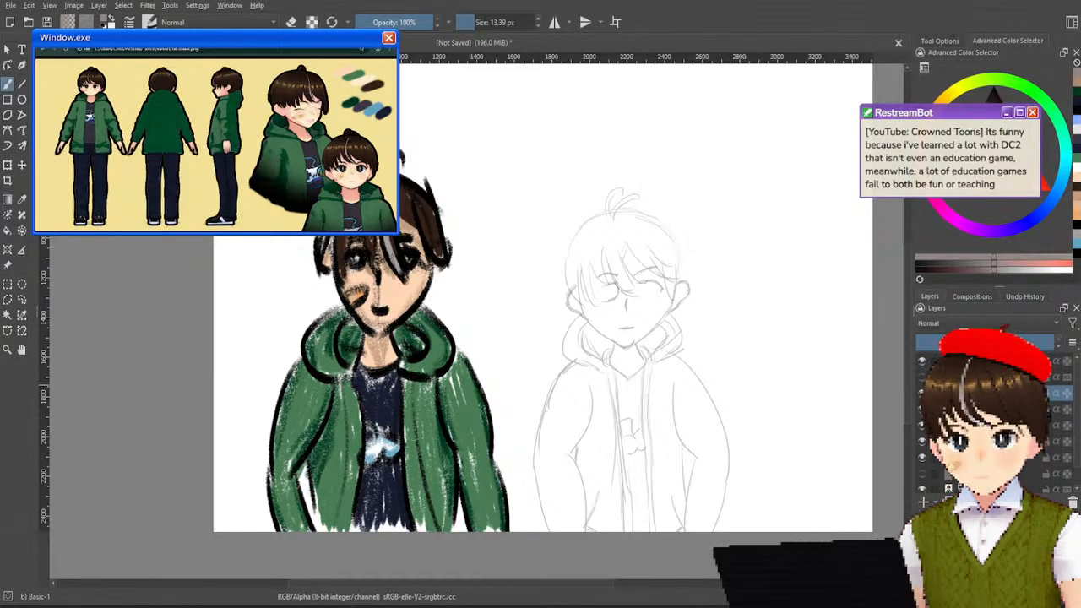
shift+click(997, 457)
key(Delete)
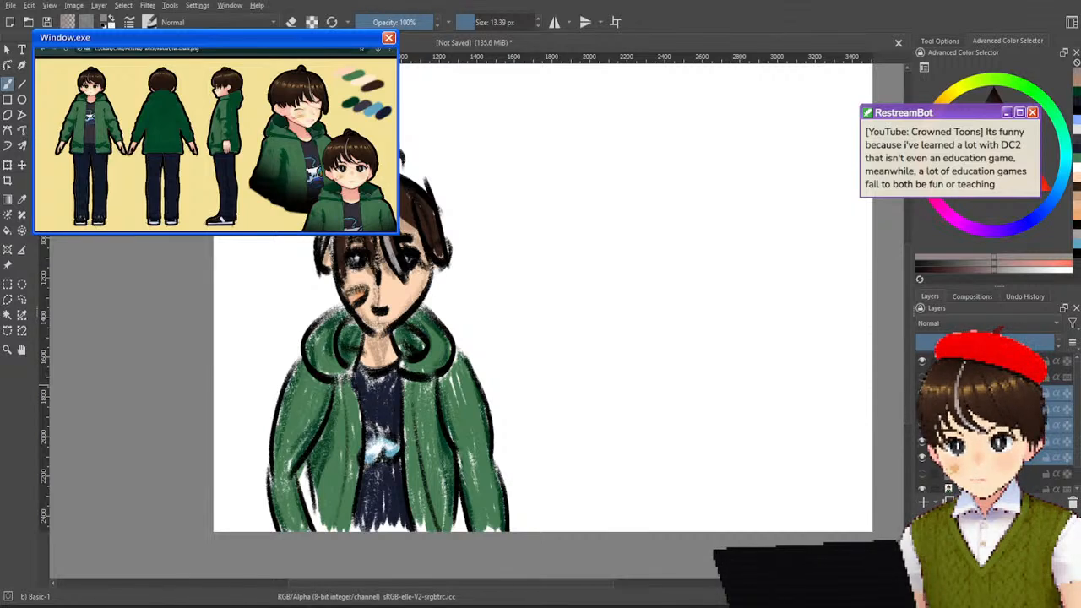
key(shift+Delete)
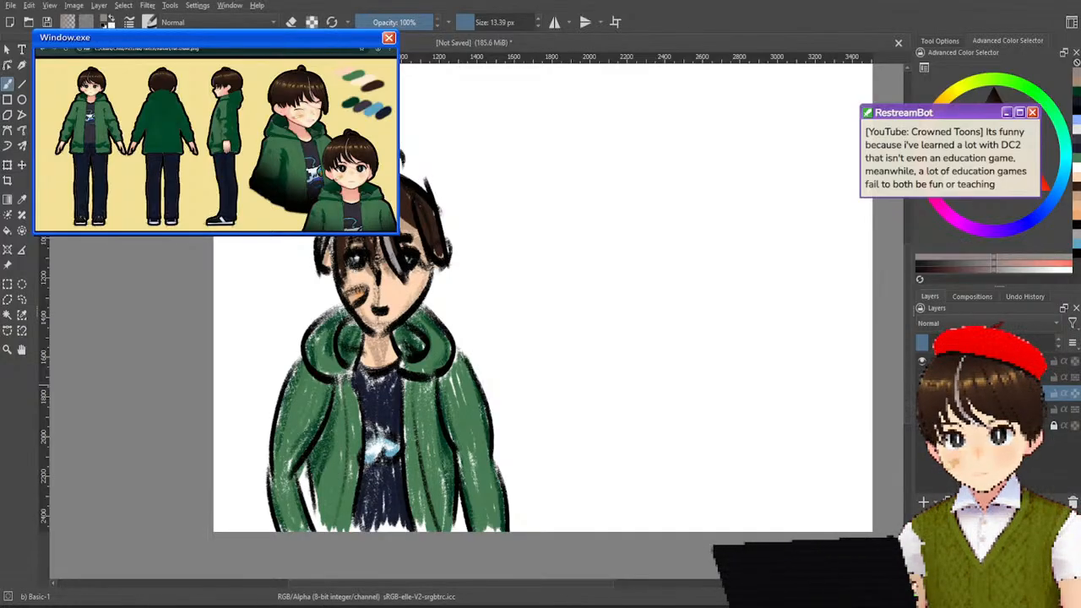
key(shift+Delete)
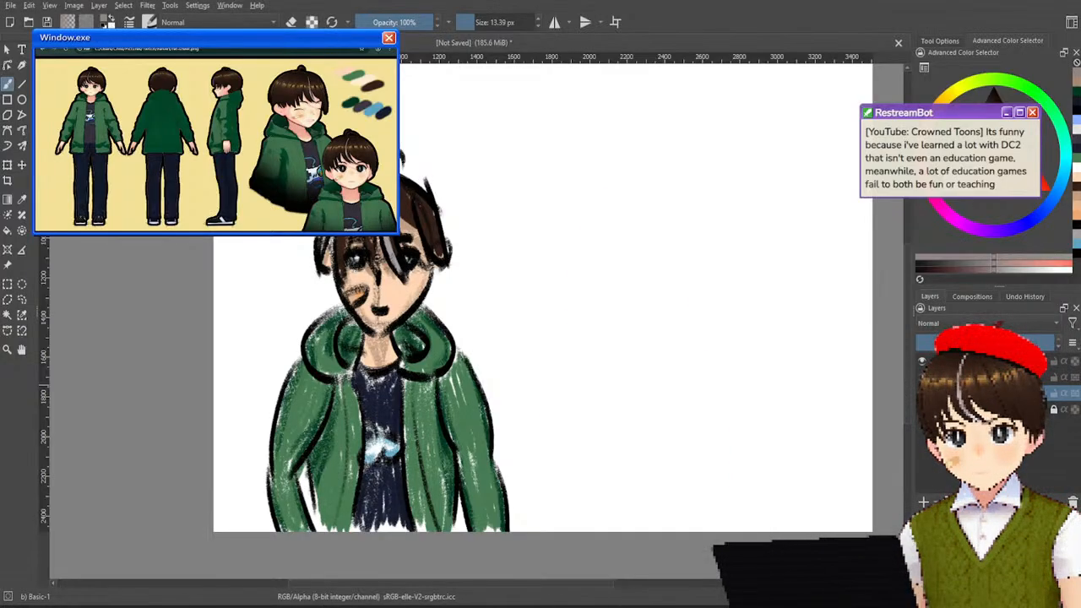
Show the new figure beside the textured one and shift both drawings together towards the canvas's left edge.
click(921, 377)
click(980, 377)
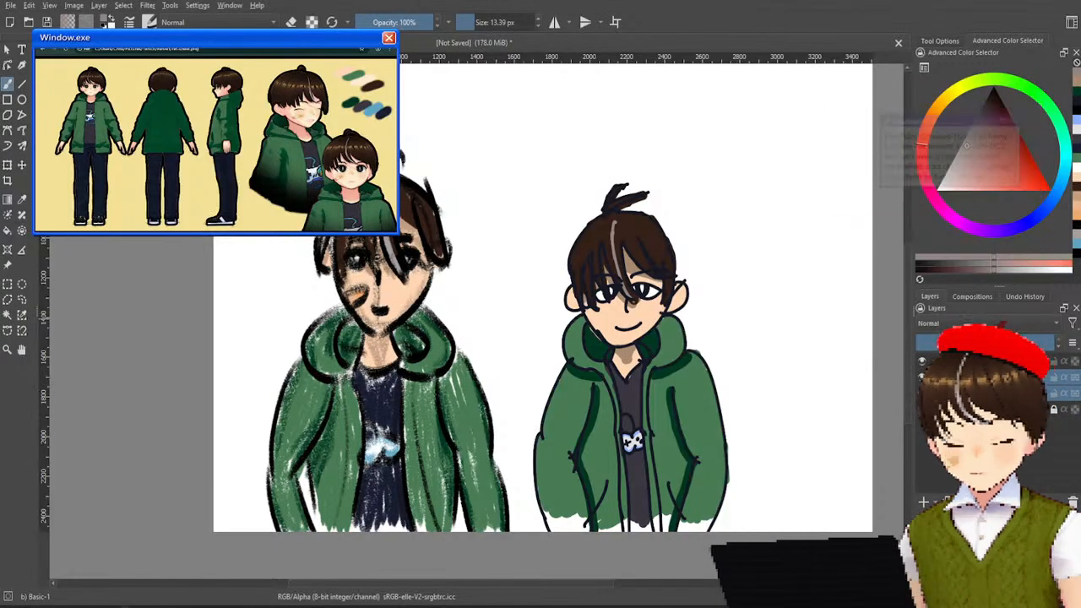
key(t)
drag(453, 402, 391, 412)
Move only the new figure close beside the textured drawing and slightly lower on the canvas.
click(996, 377)
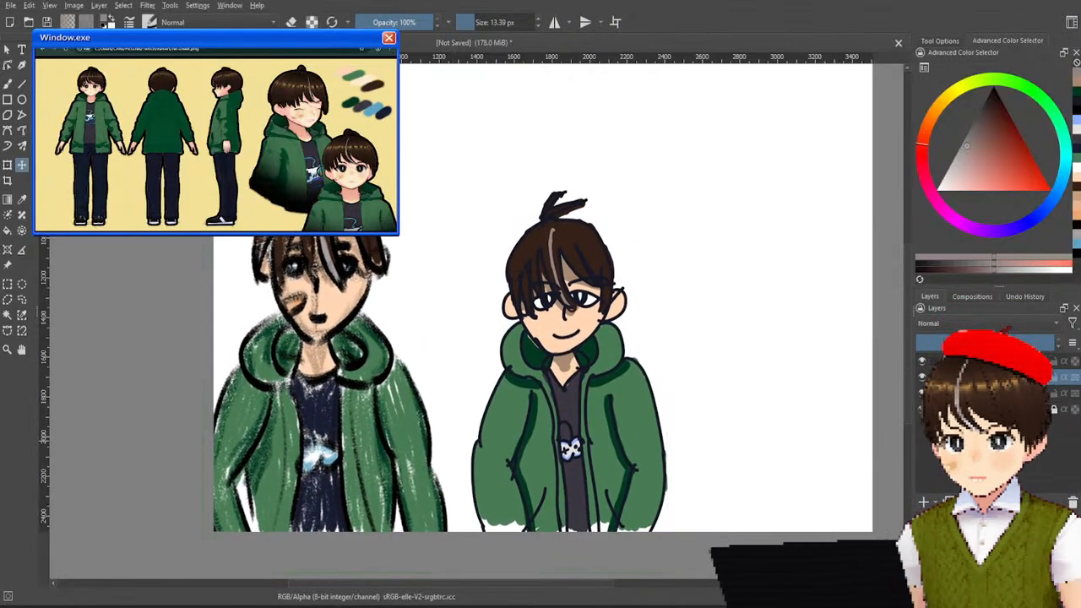
drag(644, 396, 618, 397)
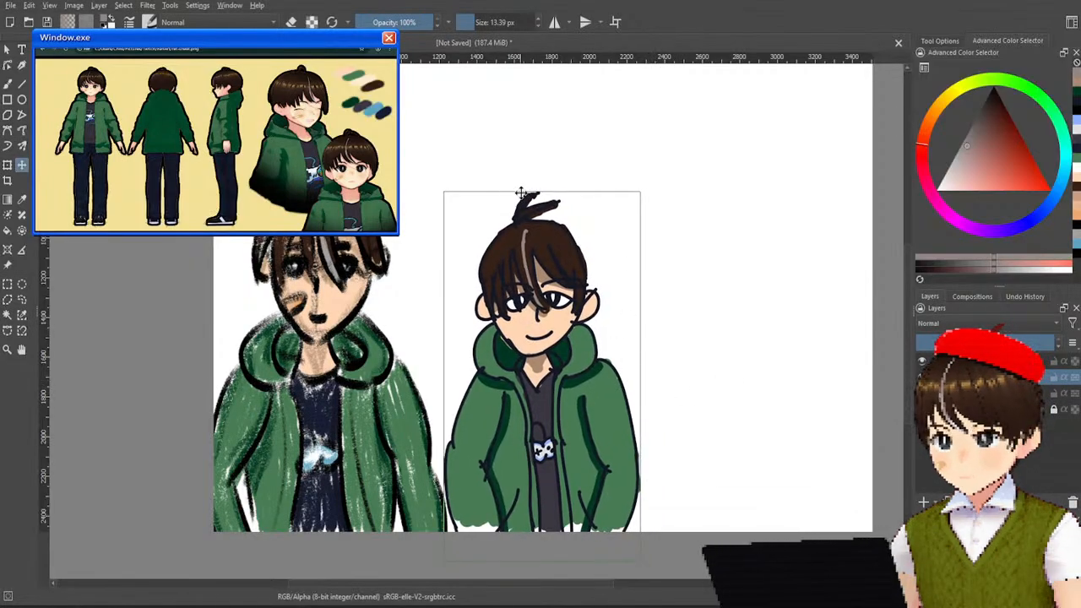
drag(583, 356, 591, 366)
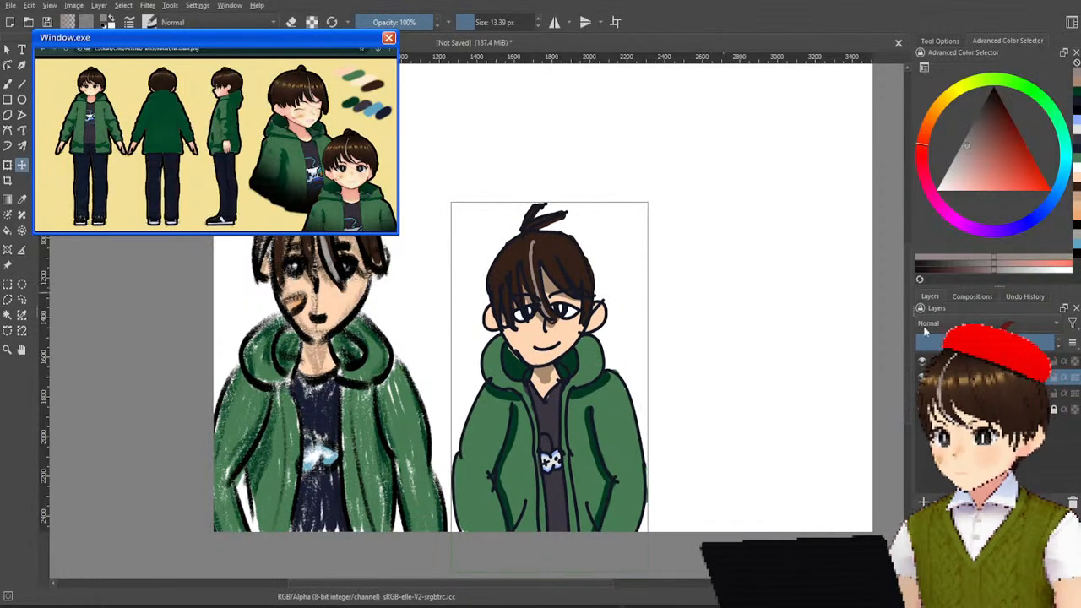
Hide both finished drawings and add a blank layer to clear the canvas for a new sketch.
click(922, 376)
click(921, 392)
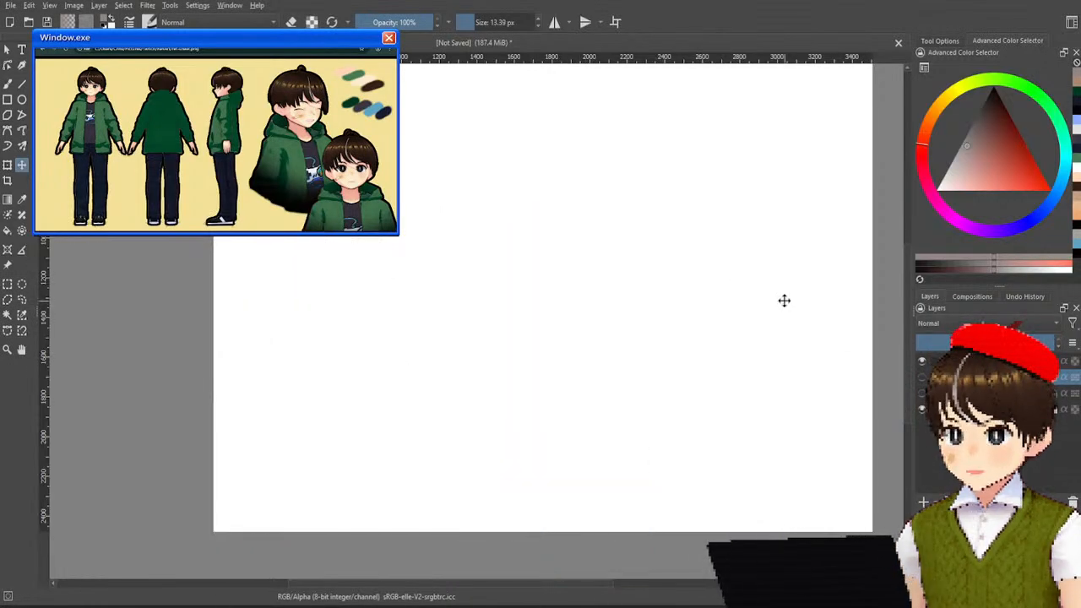
drag(785, 299, 690, 326)
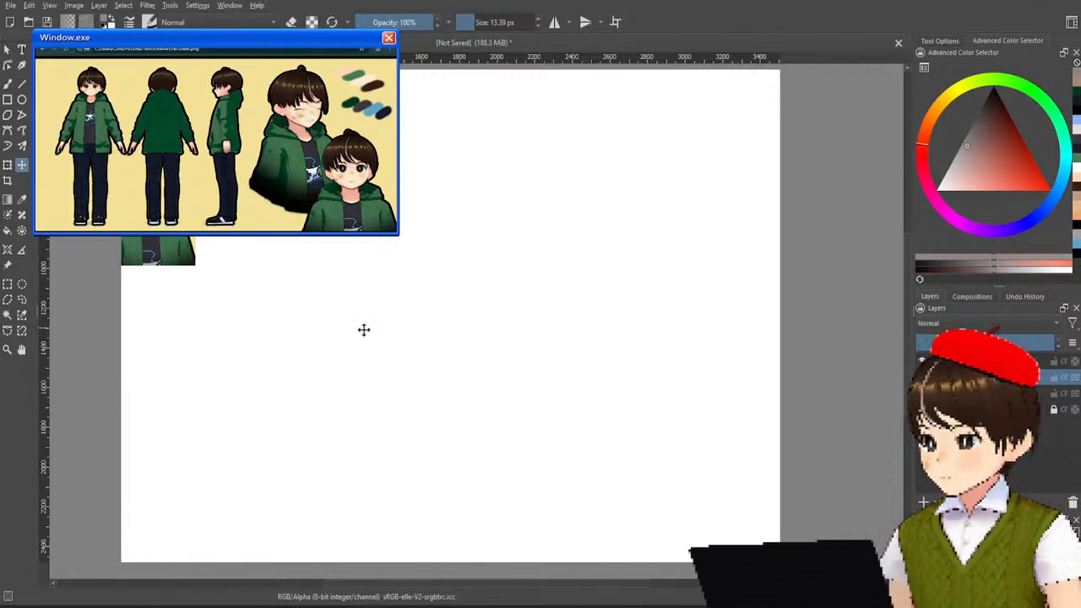
Set up the freehand brush with the Pencil-2 preset at a size of 8.18 px.
click(9, 85)
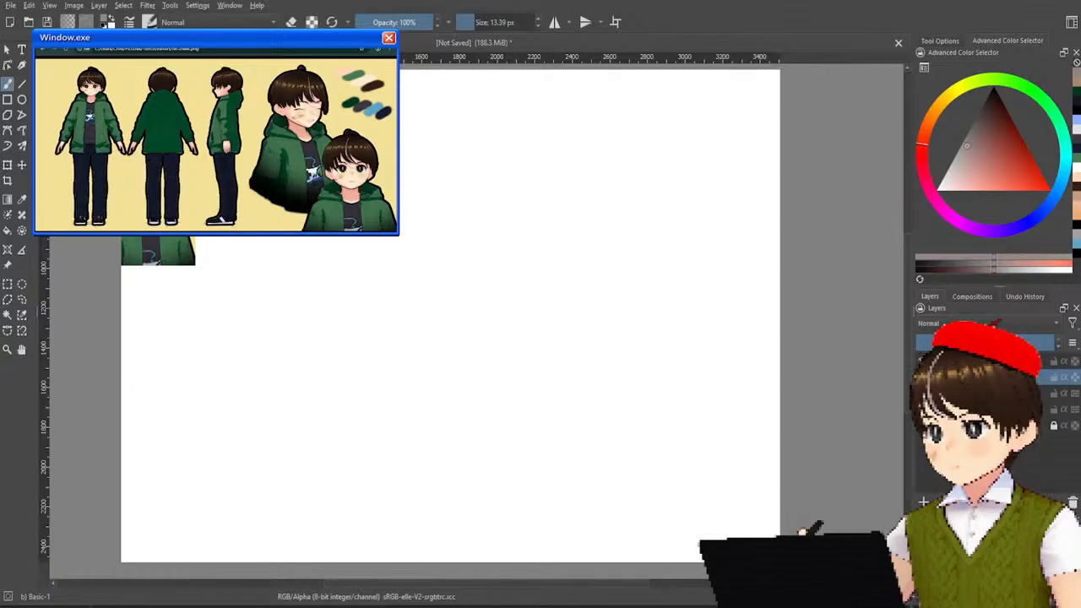
key(slash)
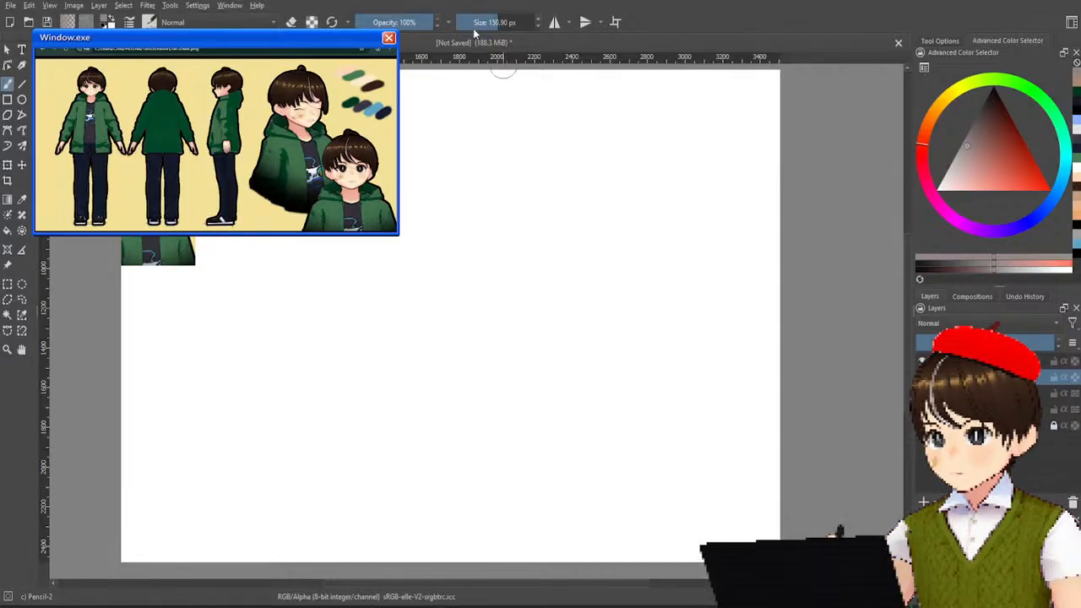
mouse_move(490, 25)
mouse_down()
mouse_move(478, 33)
mouse_move(470, 22)
mouse_up()
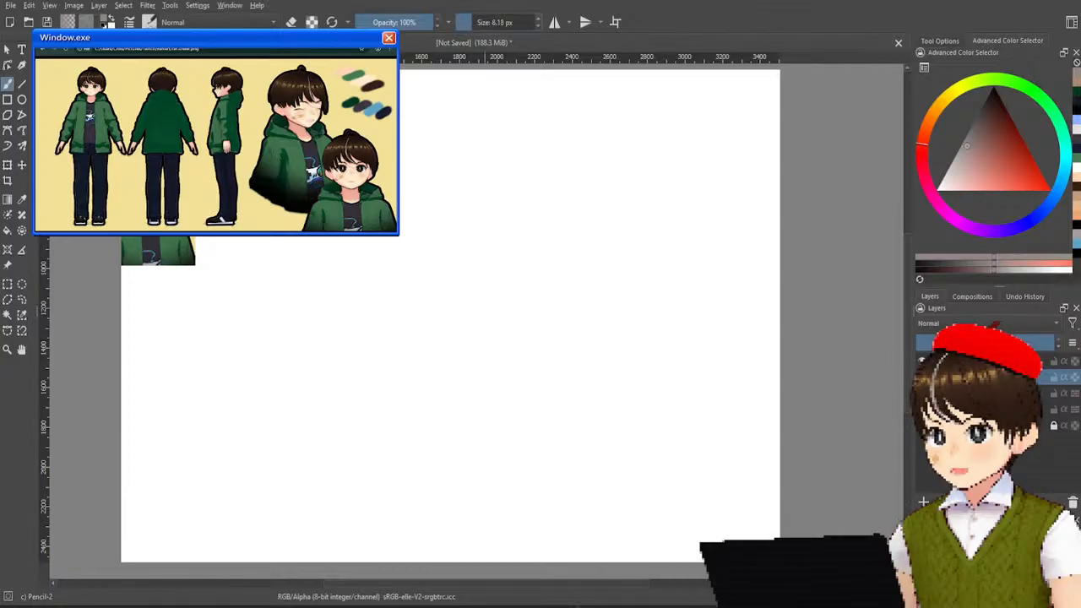
drag(454, 267, 456, 257)
key(ctrl+z)
mouse_move(485, 265)
mouse_down()
mouse_move(482, 273)
mouse_move(470, 257)
mouse_up()
key(ctrl+z)
key(ctrl+z)
key(ctrl+z)
Reset the drawing colour to black and sketch an upright oval for the head near the canvas centre.
key(ctrl+z)
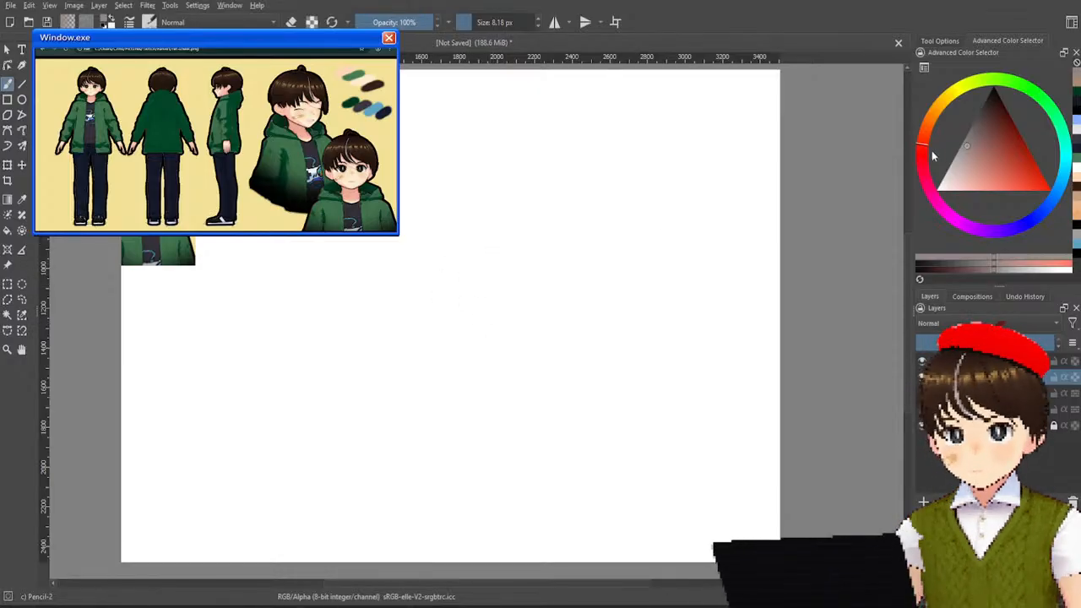
key(d)
mouse_move(439, 363)
mouse_down()
mouse_move(443, 287)
mouse_move(507, 333)
mouse_move(473, 366)
mouse_up()
key(ctrl+z)
mouse_move(456, 297)
mouse_down()
mouse_move(466, 376)
mouse_move(447, 269)
mouse_move(486, 279)
mouse_move(456, 376)
mouse_move(469, 253)
mouse_up()
key(ctrl+z)
Try a narrow rectangular torso beneath the head with strokes for an arm, and undo it.
mouse_move(421, 376)
mouse_down()
mouse_move(505, 377)
mouse_move(498, 527)
mouse_move(432, 554)
mouse_move(507, 525)
mouse_up()
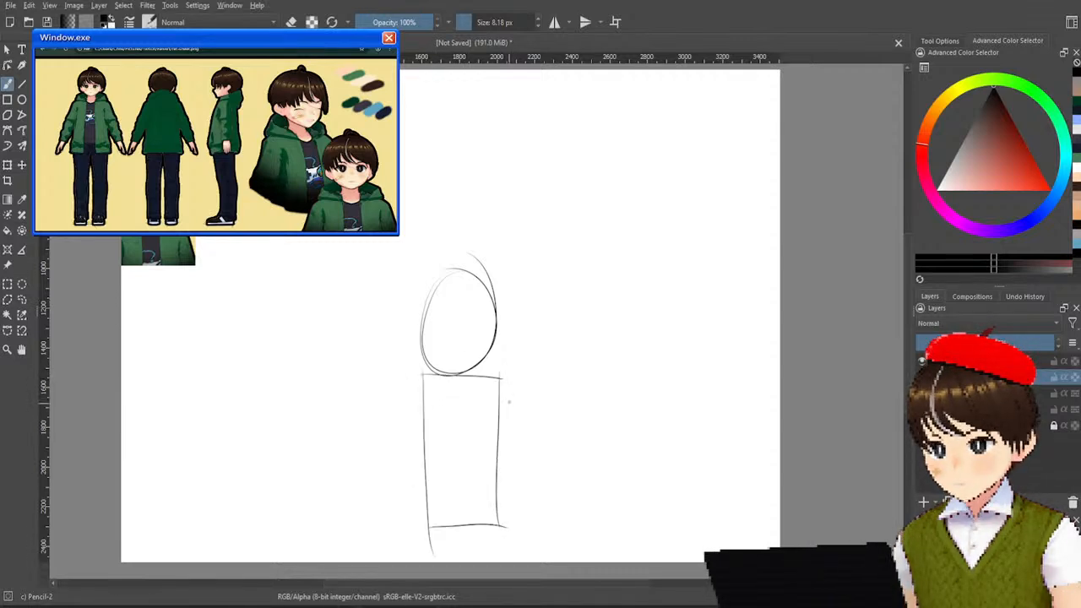
mouse_move(501, 388)
mouse_down()
mouse_move(532, 414)
mouse_move(507, 373)
mouse_move(548, 481)
mouse_move(505, 370)
mouse_up()
key(ctrl+z)
mouse_move(519, 452)
mouse_down()
mouse_move(551, 553)
mouse_move(554, 463)
mouse_up()
key(ctrl+z)
key(ctrl+z)
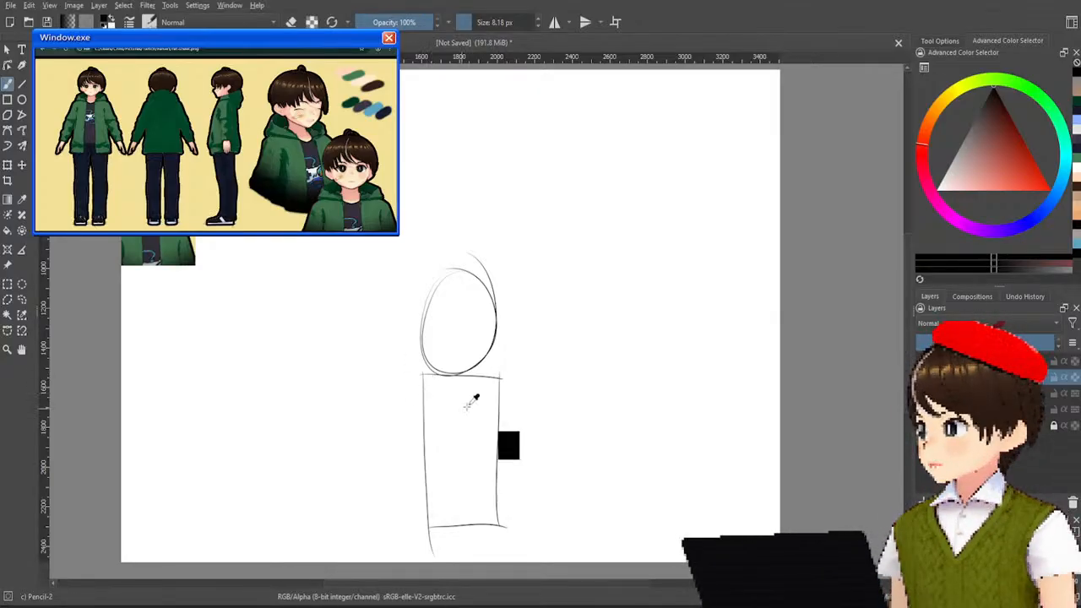
key(ctrl+z)
key(ctrl+z)
key(ctrl+z)
key(ctrl+z)
Sketch a wider torso under the head, with a straight shoulder line and two sides running down to the canvas edge.
drag(387, 372, 524, 372)
key(ctrl+z)
mouse_move(401, 372)
mouse_down()
mouse_move(525, 372)
mouse_move(513, 405)
mouse_move(522, 523)
mouse_up()
drag(402, 379, 412, 514)
drag(411, 473, 415, 562)
drag(520, 496, 525, 562)
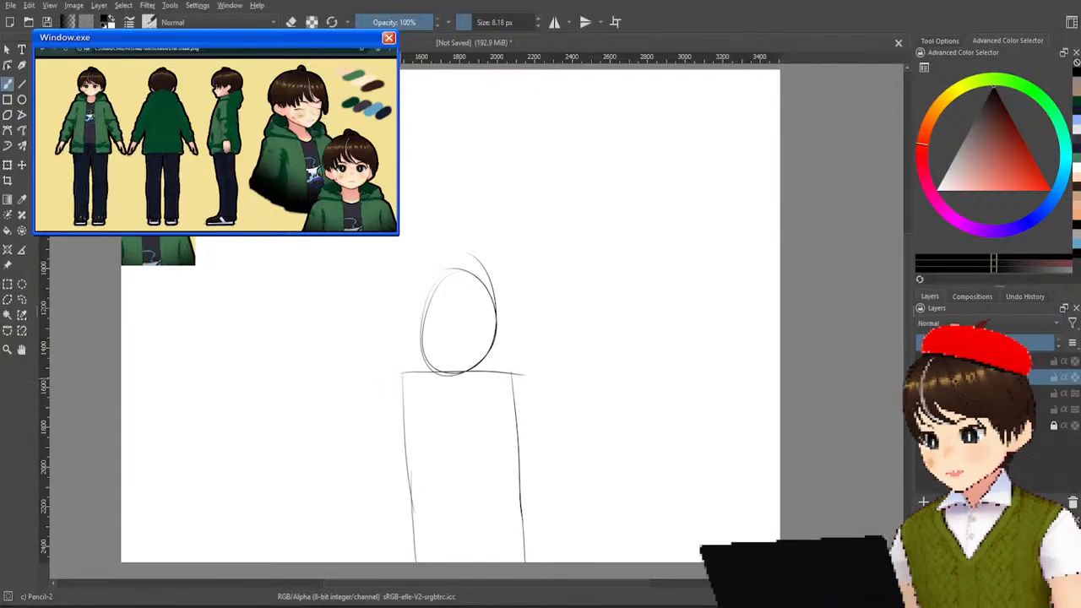
Sketch both arms as overlapping ovals, one for the upper arm and one for the forearm on each side.
mouse_move(400, 380)
mouse_down()
mouse_move(340, 456)
mouse_move(363, 410)
mouse_move(413, 365)
mouse_move(420, 389)
mouse_up()
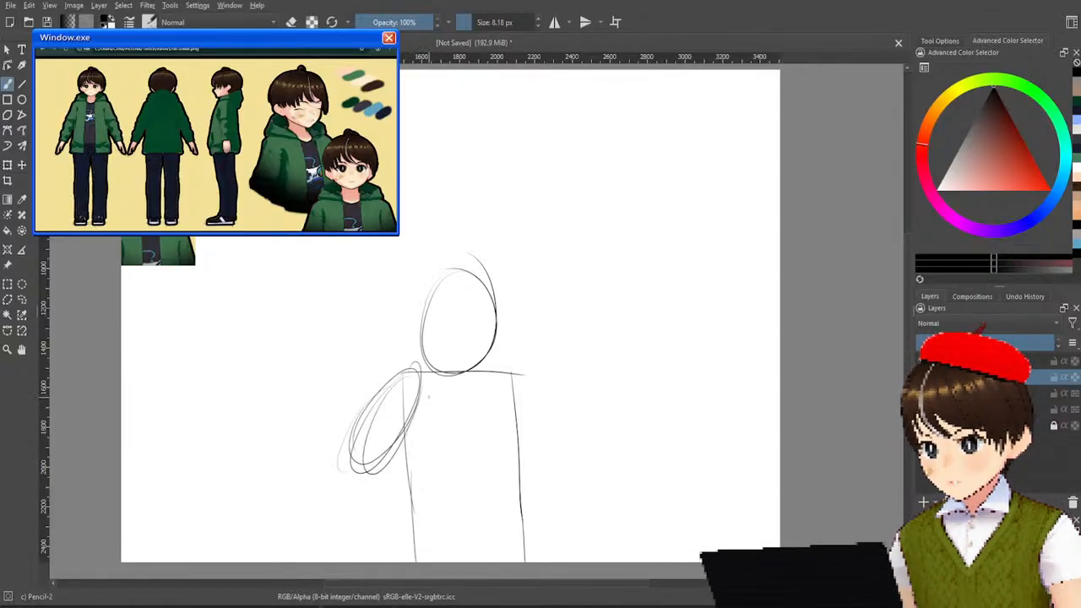
mouse_move(372, 483)
mouse_down()
mouse_move(370, 559)
mouse_move(387, 473)
mouse_move(387, 529)
mouse_up()
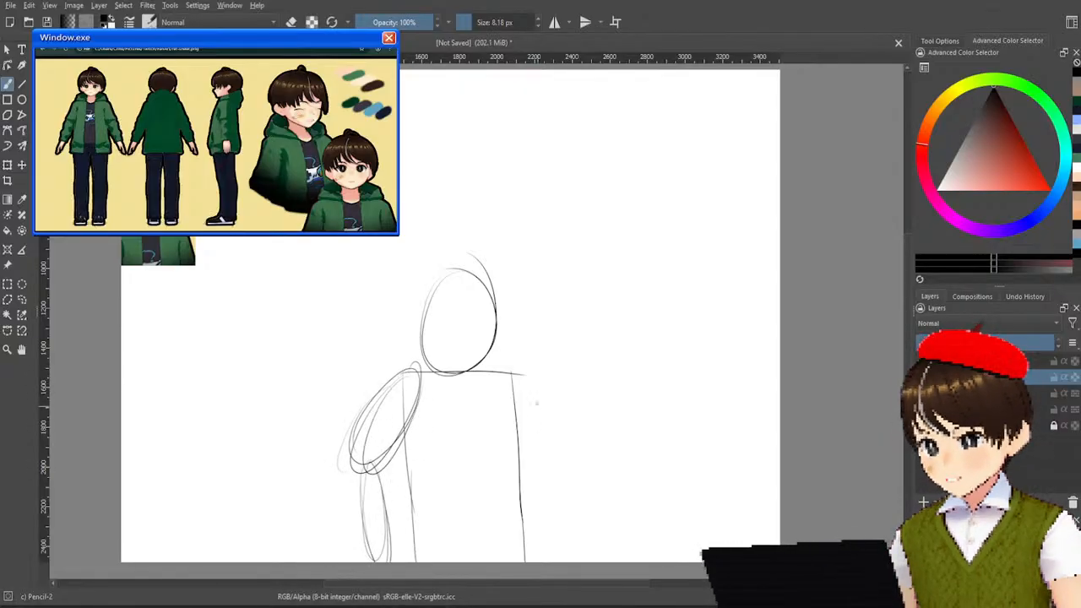
mouse_move(515, 375)
mouse_down()
mouse_move(566, 463)
mouse_move(564, 448)
mouse_move(542, 548)
mouse_move(554, 456)
mouse_up()
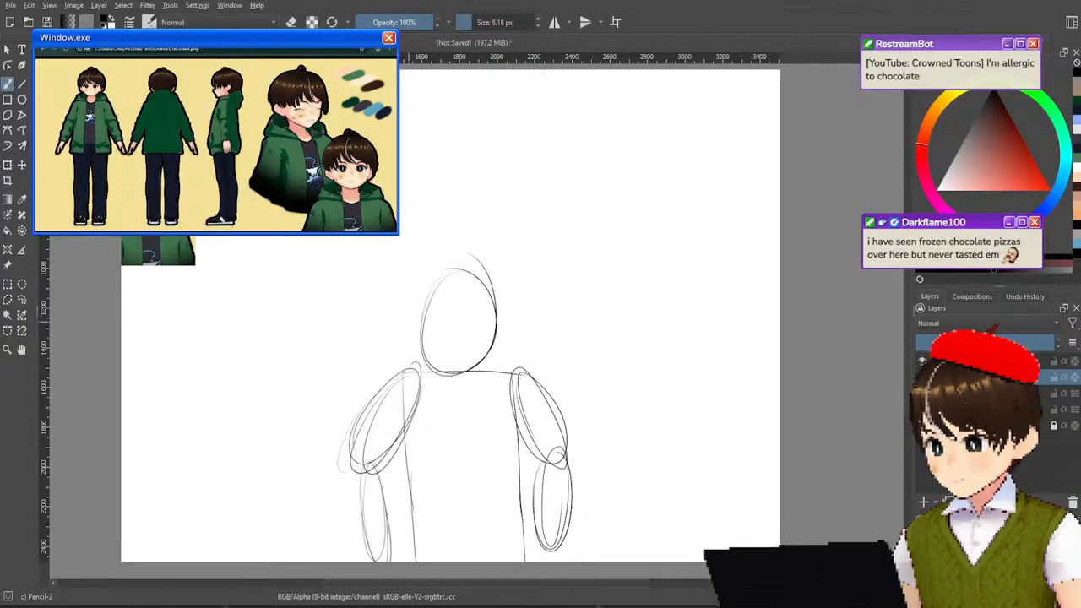
Try facial guide lines and two small oval eyes on the head, and undo them all.
drag(459, 270, 460, 373)
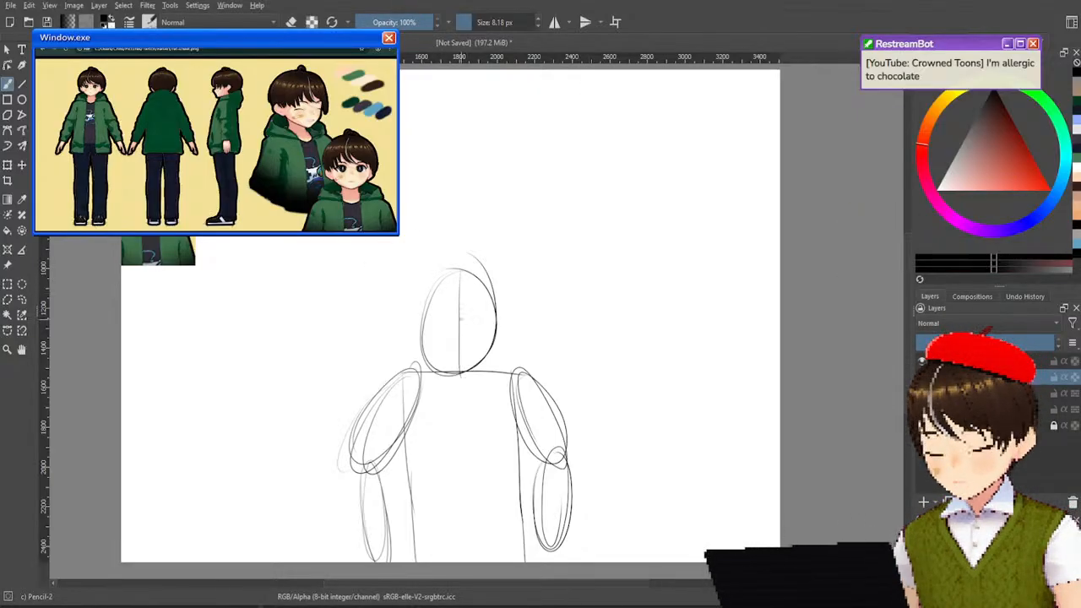
drag(425, 330, 497, 323)
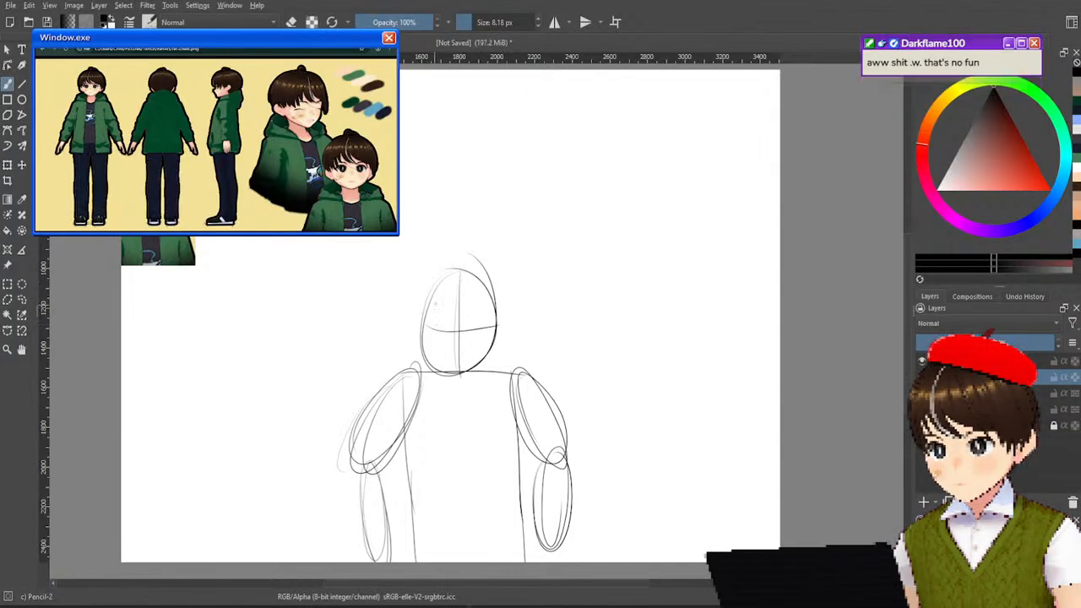
mouse_move(432, 327)
mouse_down()
mouse_move(491, 325)
mouse_move(459, 331)
mouse_up()
key(ctrl+z)
key(ctrl+z)
key(ctrl+z)
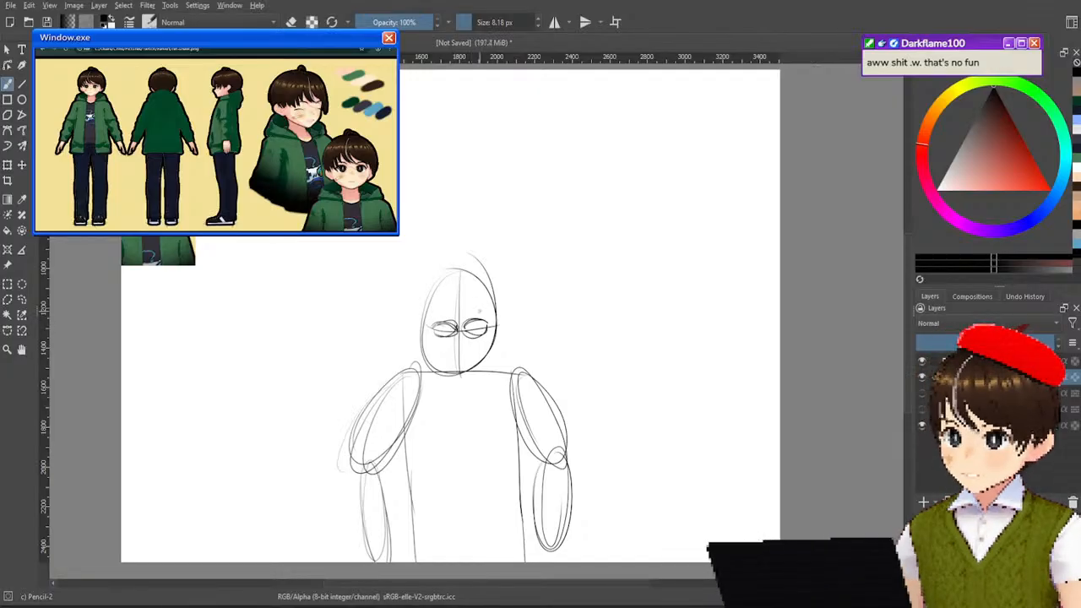
key(ctrl+z)
key(ctrl+z)
key(ctrl+z)
key(ctrl+z)
key(ctrl+z)
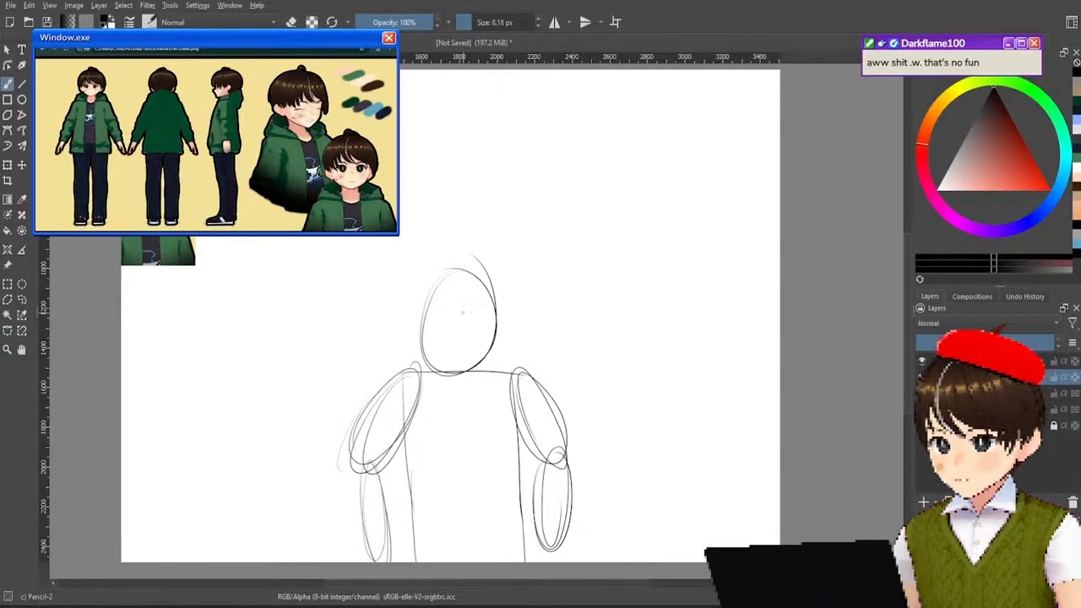
Erase the oval head with the Eraser Soft brush at 133.28 px.
right_click(461, 317)
click(525, 279)
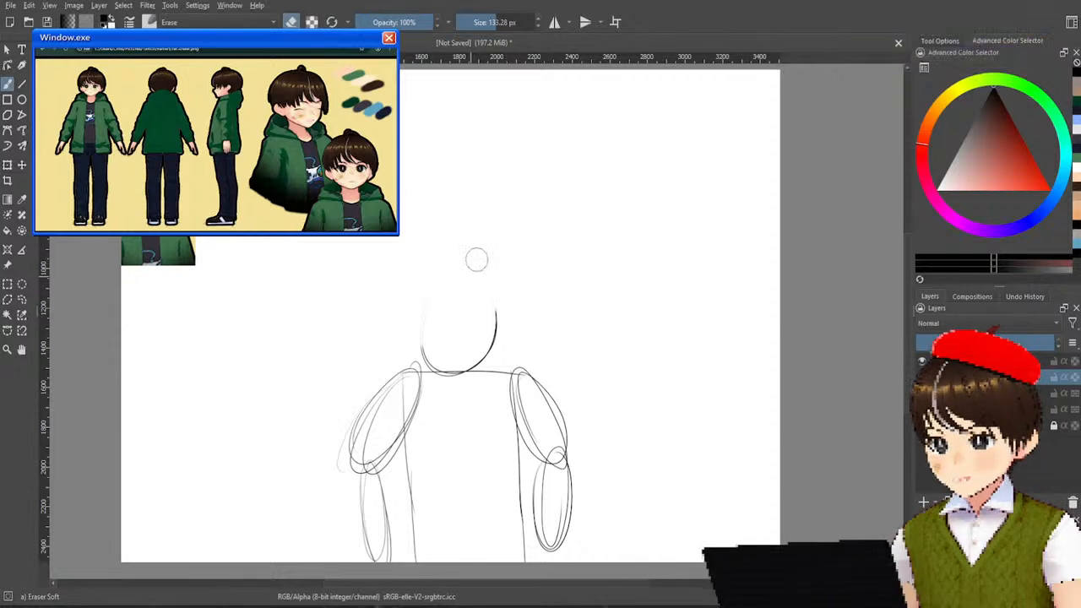
mouse_move(442, 350)
mouse_down()
mouse_move(465, 366)
mouse_move(504, 312)
mouse_move(450, 365)
mouse_move(462, 370)
mouse_up()
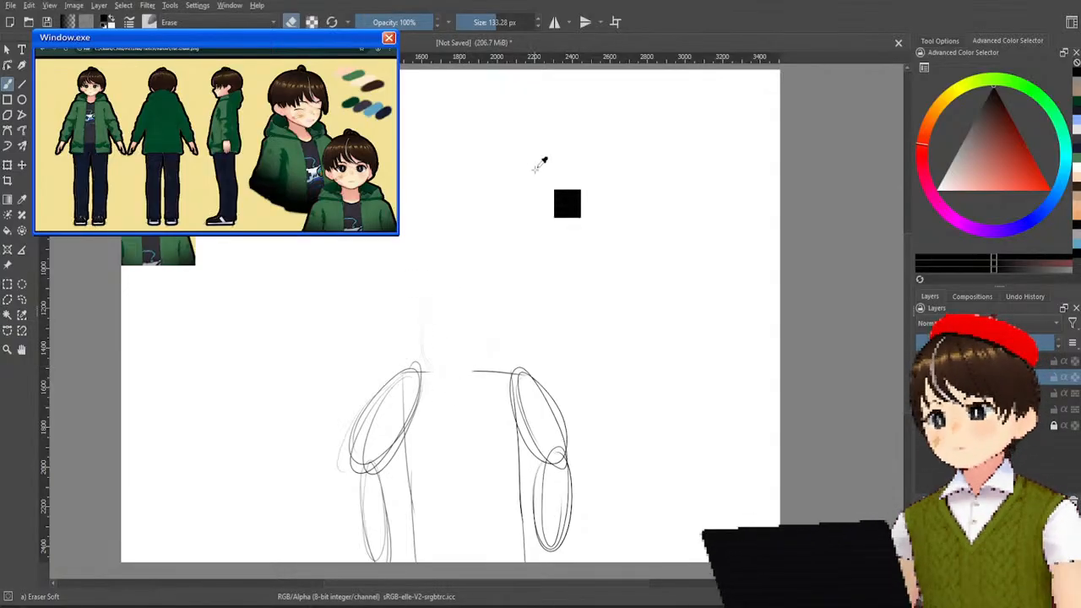
Return to the Pencil-2 brush and redraw the missing middle of the shoulder line.
right_click(469, 326)
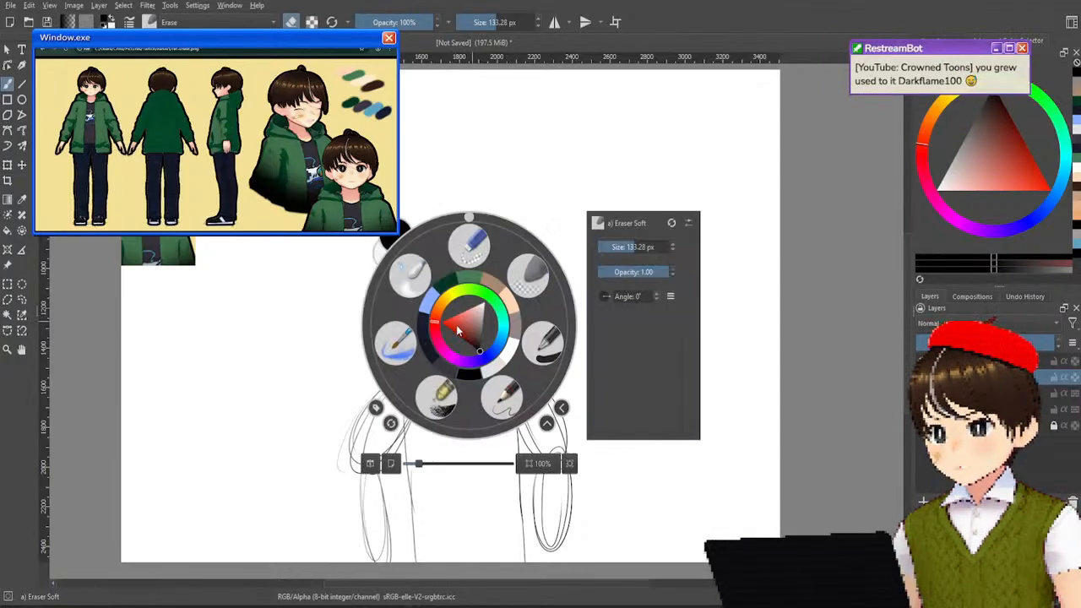
click(502, 397)
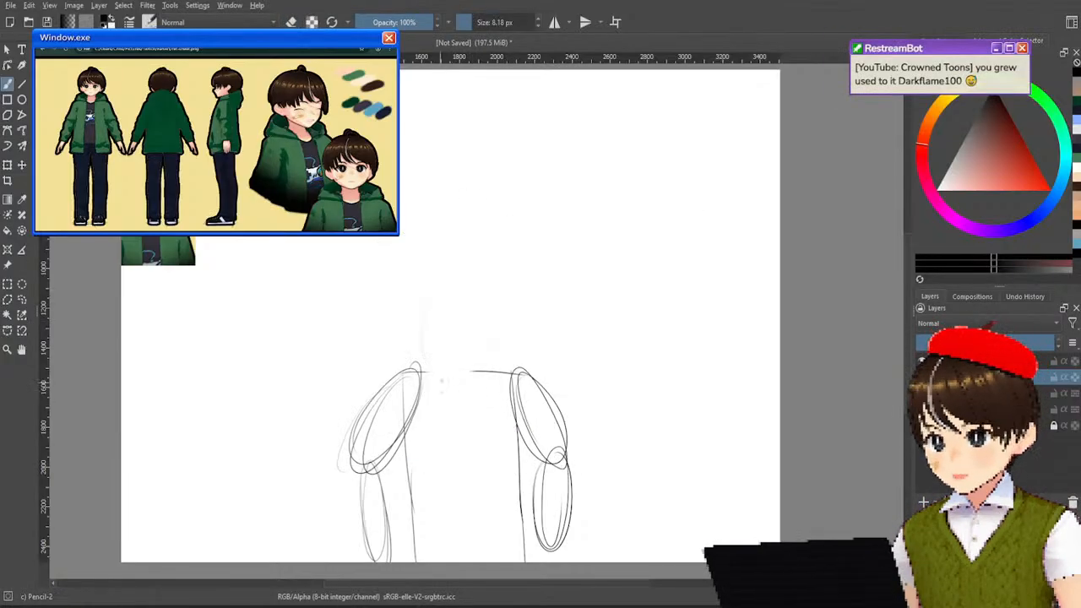
drag(425, 373, 491, 370)
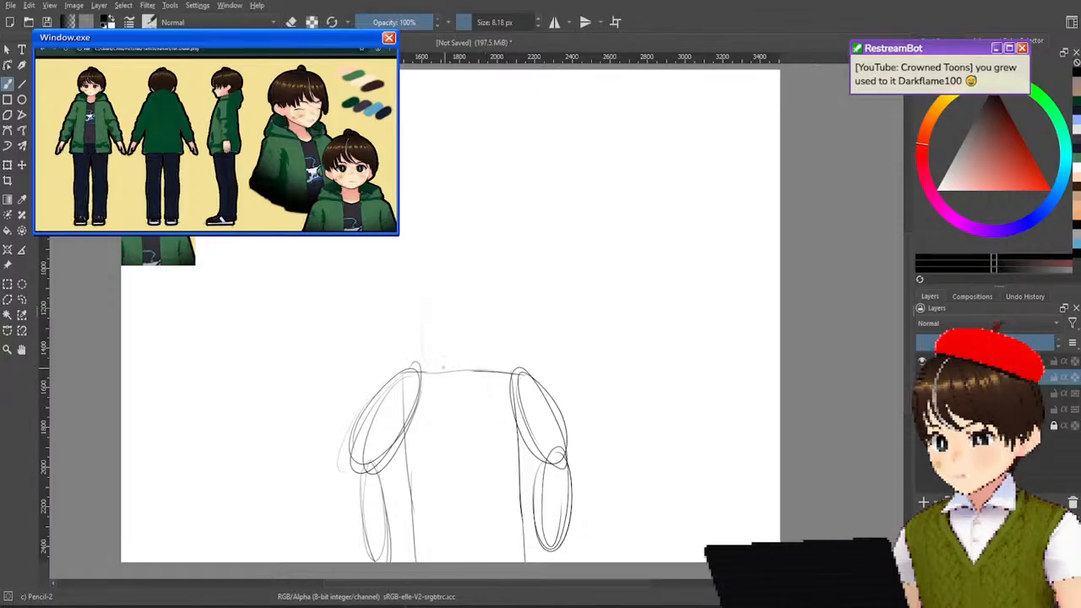
drag(426, 372, 500, 369)
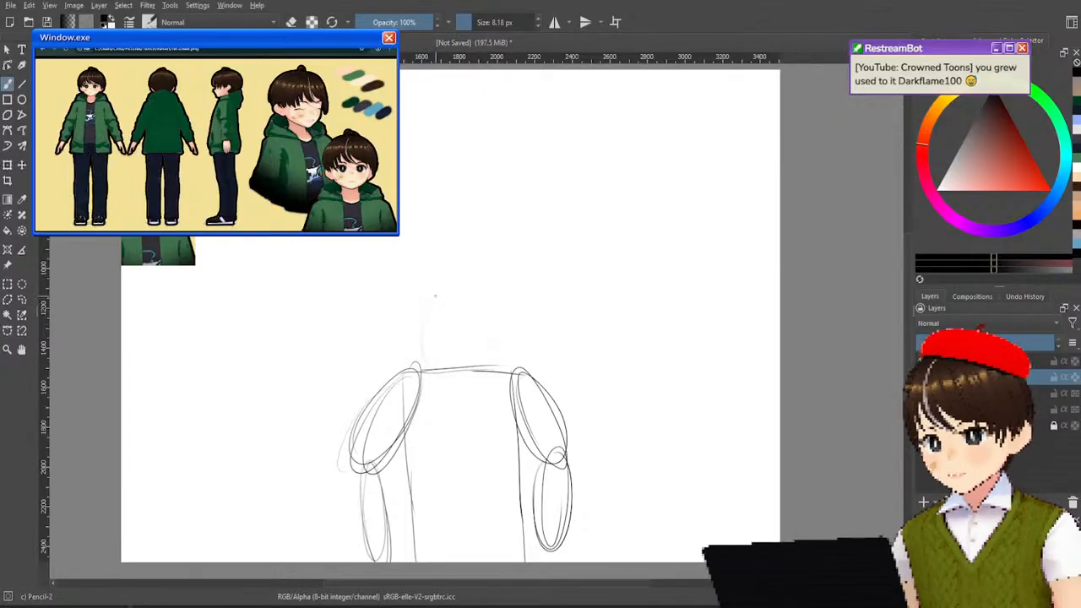
Sketch a larger, rounder head circle resting on the shoulder line, undoing the strokes that miss.
drag(421, 297, 450, 381)
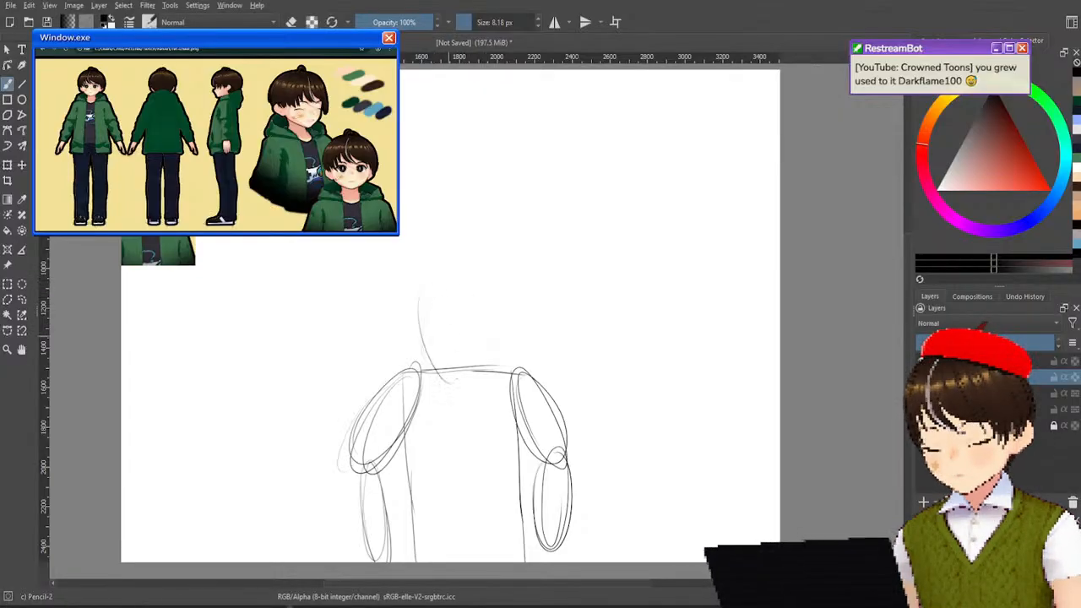
key(ctrl+z)
drag(439, 282, 458, 361)
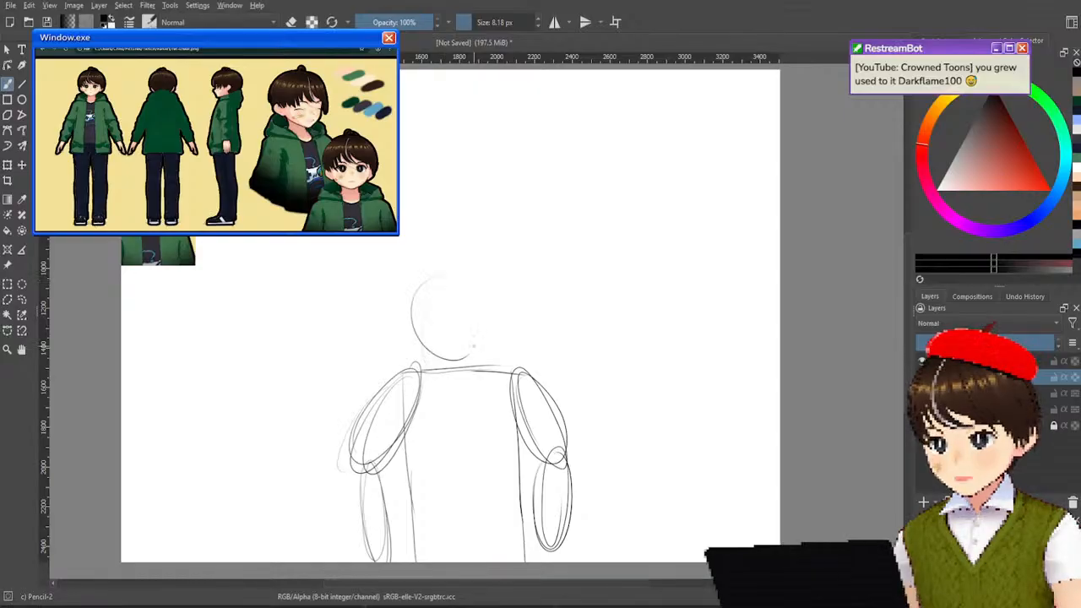
key(ctrl+z)
mouse_move(459, 265)
mouse_down()
mouse_move(459, 362)
mouse_move(475, 262)
mouse_move(428, 257)
mouse_move(521, 351)
mouse_move(448, 267)
mouse_move(420, 330)
mouse_move(419, 261)
mouse_up()
key(ctrl+z)
key(ctrl+z)
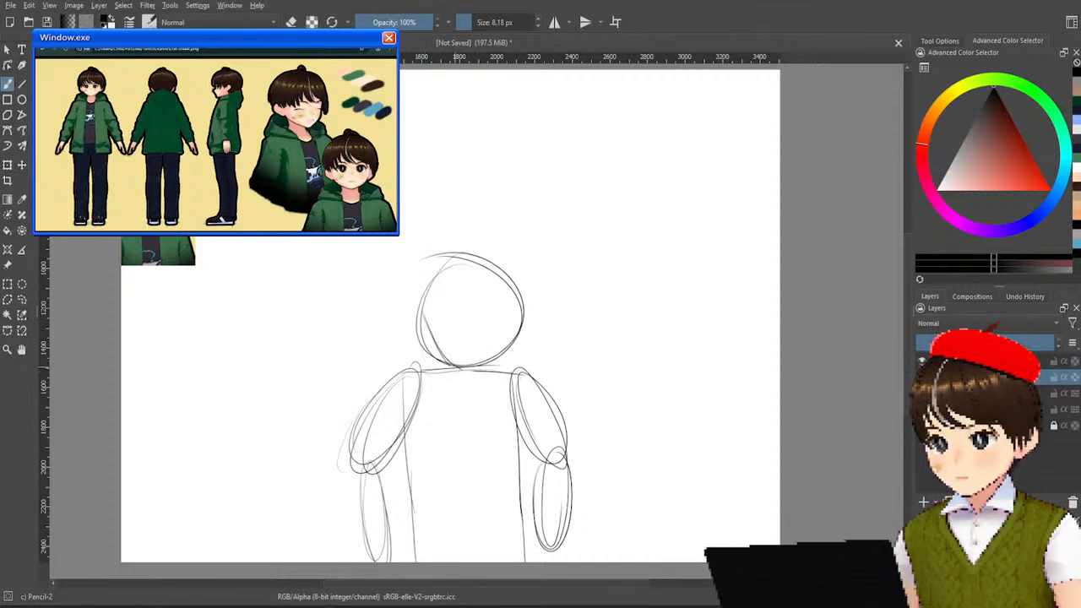
Draw the jaw inside the head circle as two sides tapering to a pointed chin at the shoulder line.
mouse_move(425, 316)
mouse_down()
mouse_move(469, 374)
mouse_move(508, 321)
mouse_up()
drag(508, 321, 467, 371)
drag(418, 319, 464, 365)
key(ctrl+z)
Set the drawing colour back to black and sketch a small ear on each side of the head.
ctrl+click(453, 347)
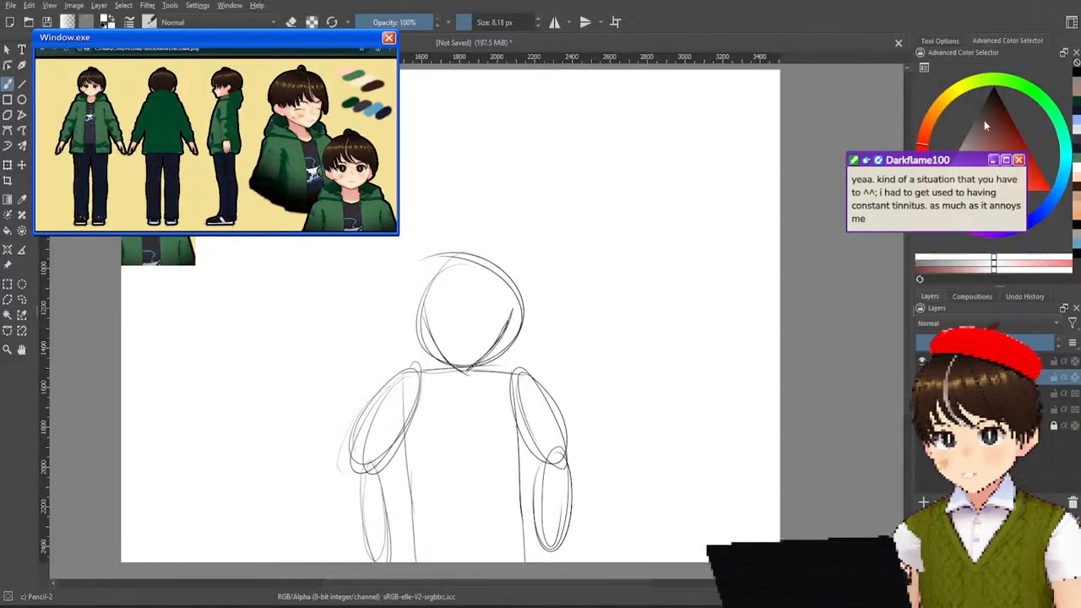
drag(975, 119, 1046, 10)
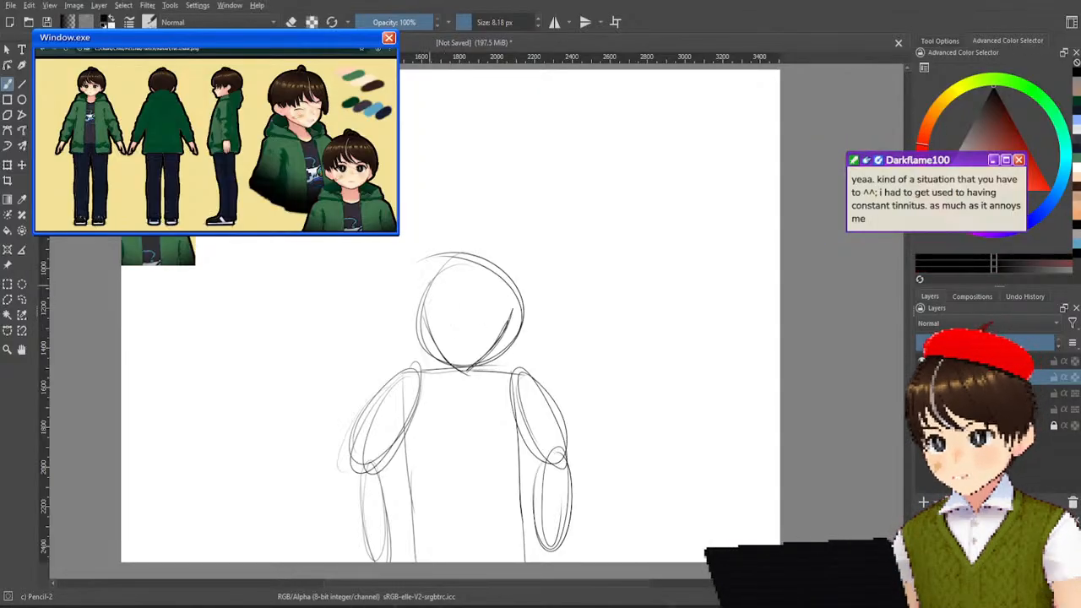
drag(428, 309, 420, 335)
mouse_move(521, 301)
mouse_down()
mouse_move(509, 326)
mouse_move(508, 315)
mouse_up()
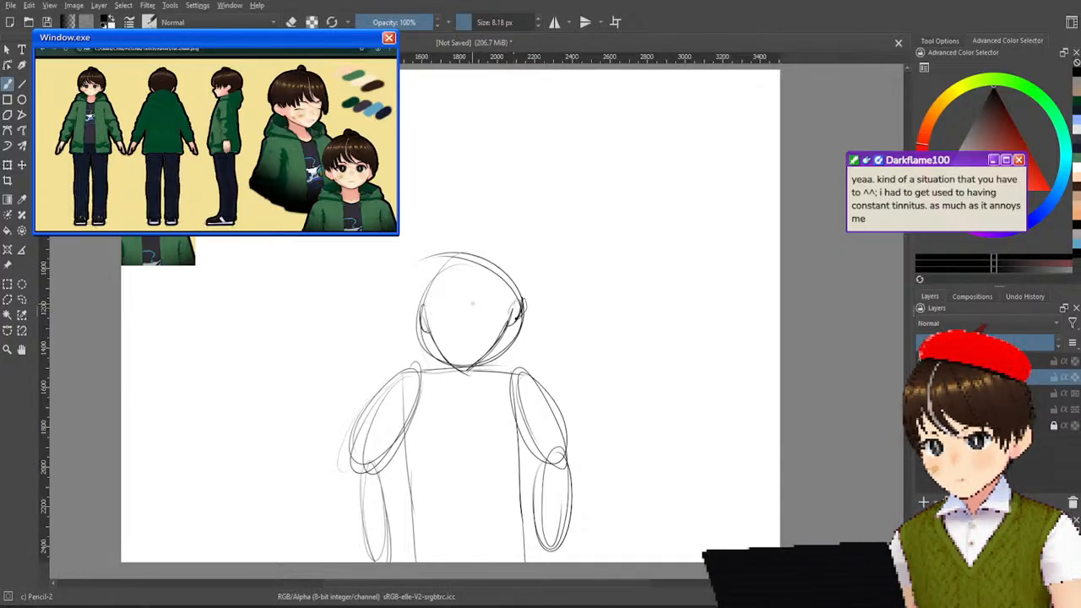
Draw the face's vertical centre line and a slightly tilted horizontal eye line running from ear to ear.
drag(464, 281, 465, 349)
drag(460, 277, 464, 364)
drag(431, 311, 509, 304)
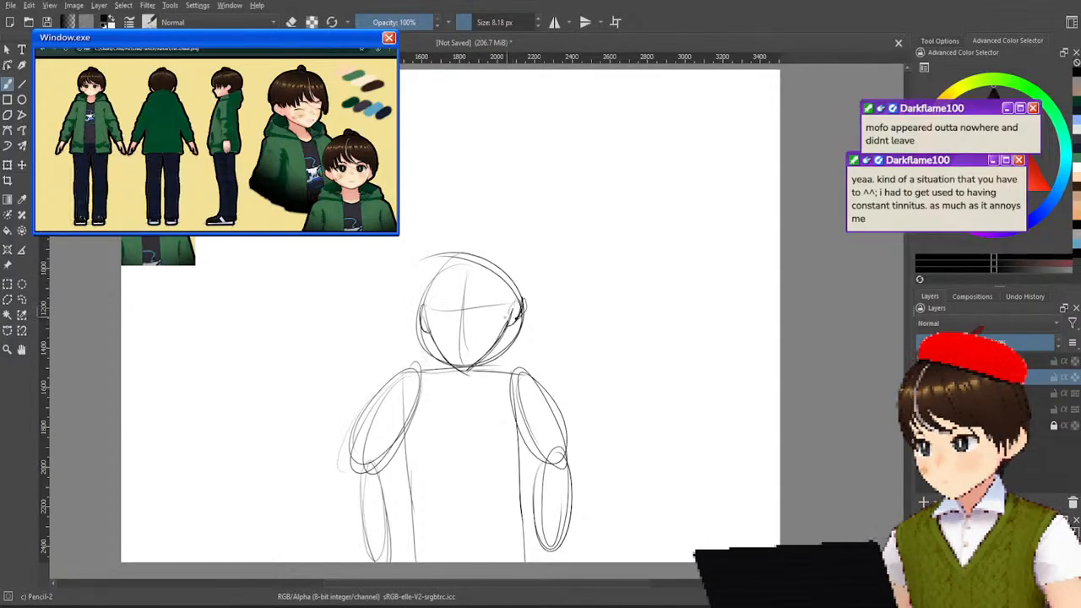
key(ctrl+z)
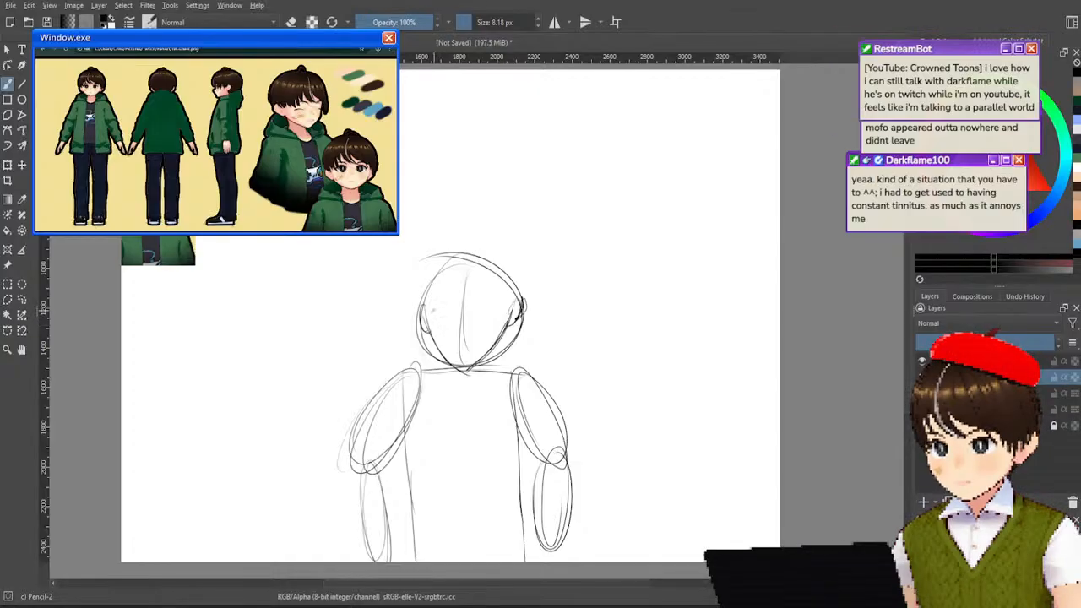
drag(434, 312, 504, 302)
key(ctrl+z)
drag(432, 312, 513, 313)
key(ctrl+z)
drag(421, 316, 521, 308)
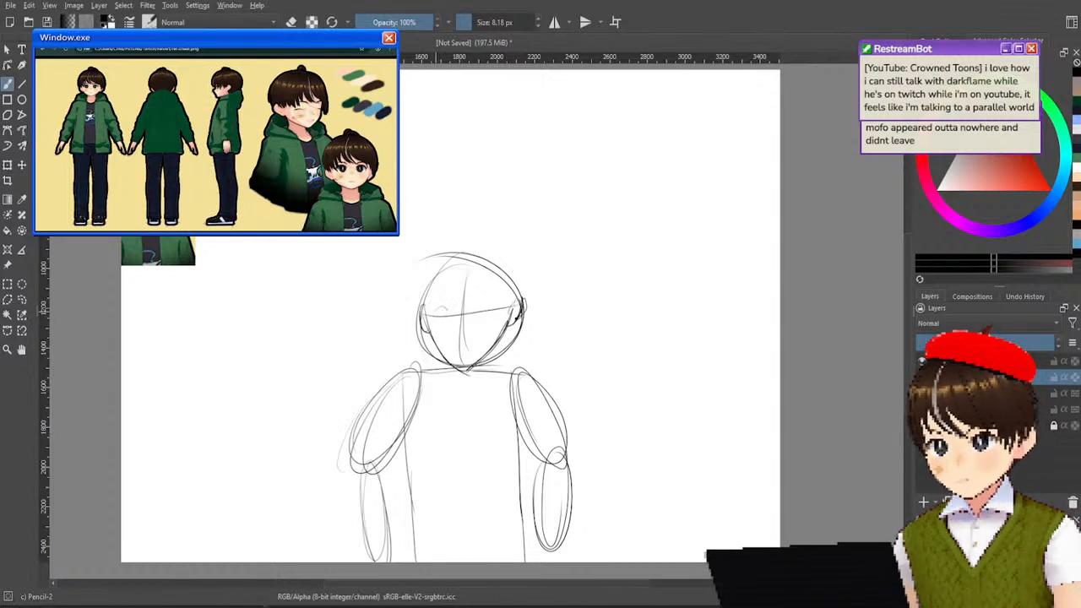
Replace the tilted eye line with a nearly level one from ear to ear and sketch the upper eyelid arcs on it.
key(ctrl+z)
key(ctrl+z)
drag(430, 306, 522, 291)
key(ctrl+z)
drag(422, 310, 524, 304)
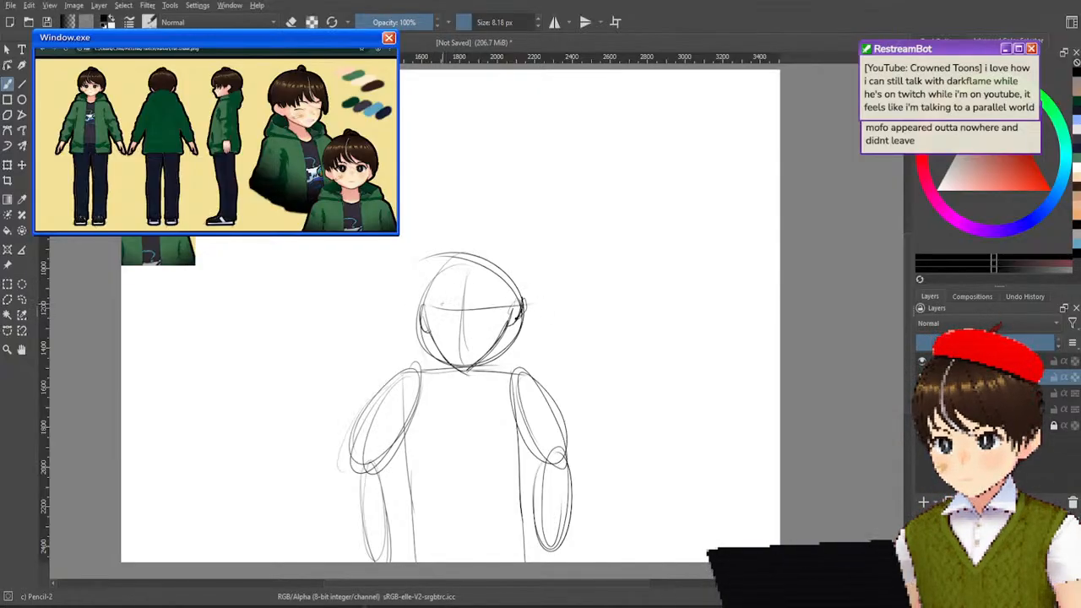
drag(434, 308, 494, 307)
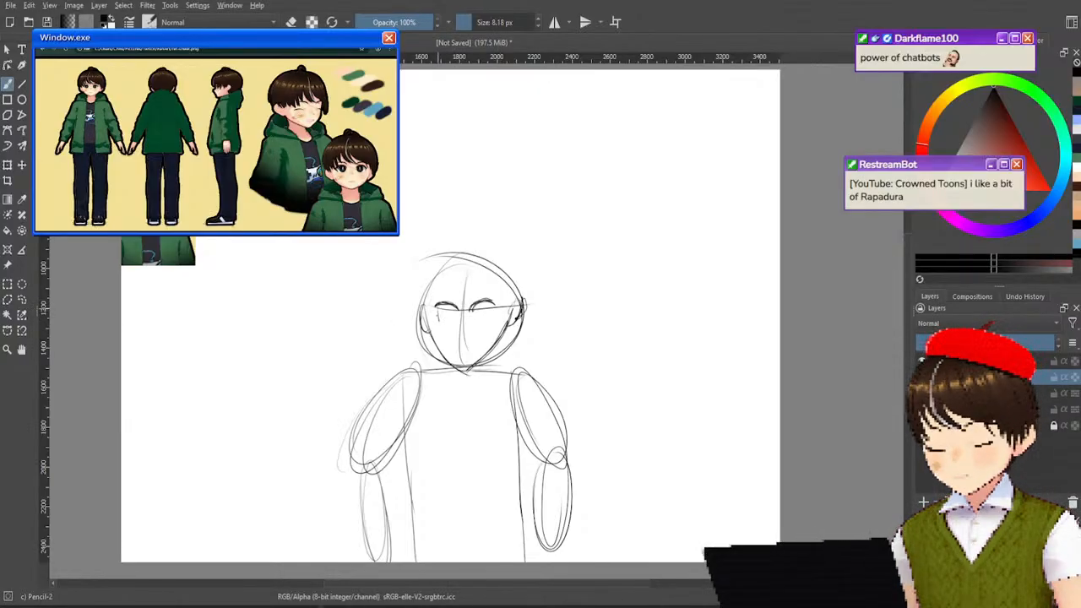
mouse_move(440, 318)
mouse_down()
mouse_move(493, 306)
mouse_move(485, 318)
mouse_move(492, 306)
mouse_up()
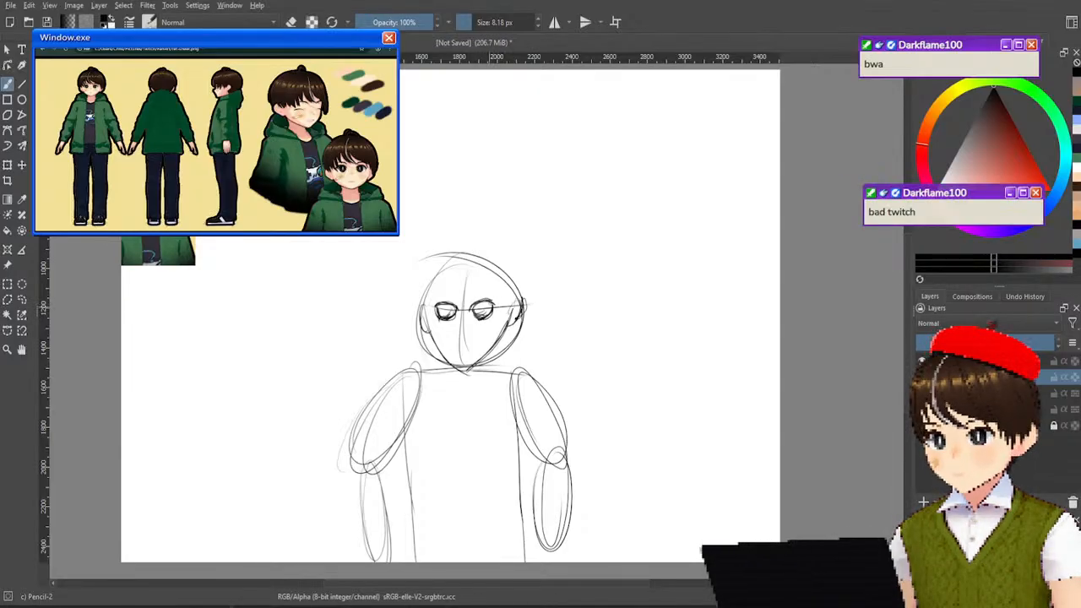
key(ctrl+z)
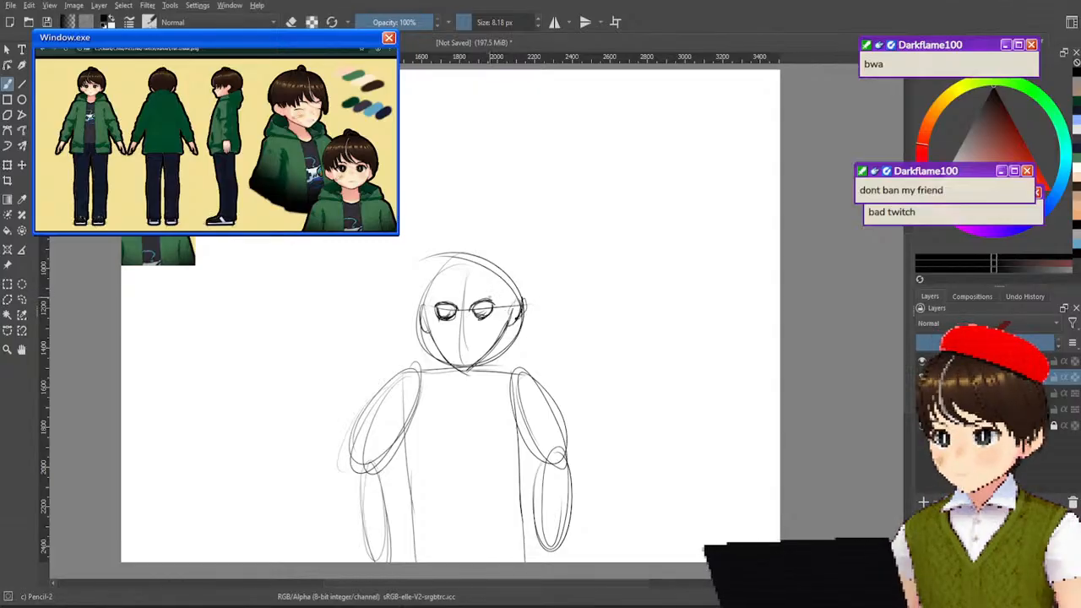
key(ctrl+z)
key(ctrl+z)
key(ctrl+z)
key(ctrl+z)
key(ctrl+z)
key(ctrl+z)
key(ctrl+z)
key(ctrl+z)
key(ctrl+z)
key(ctrl+z)
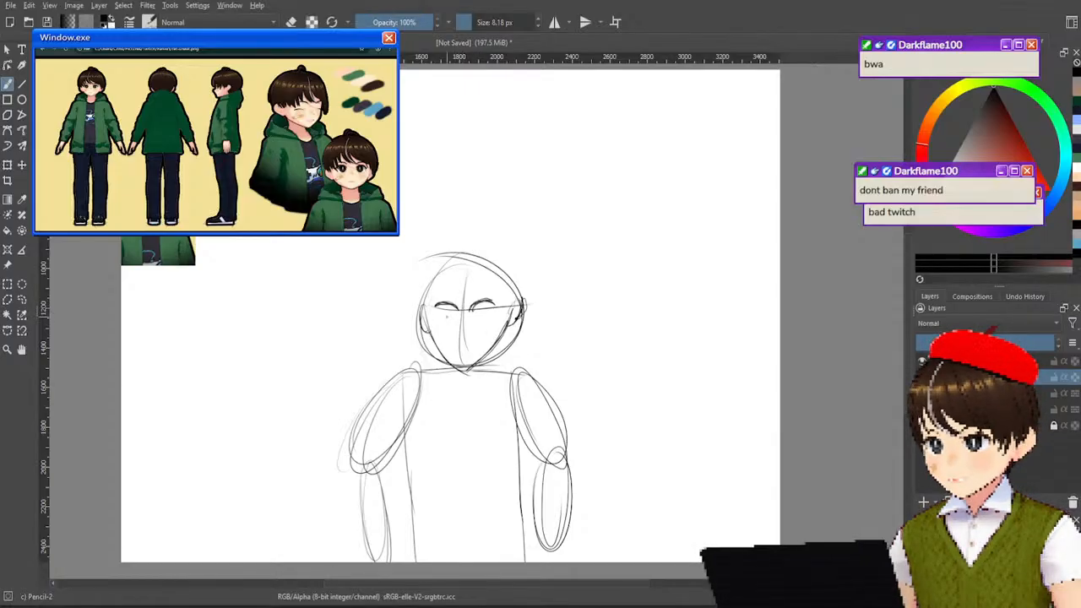
Draw narrow irises under the eyelids, a short nose line on the centre line and a small straight mouth.
drag(444, 303, 446, 315)
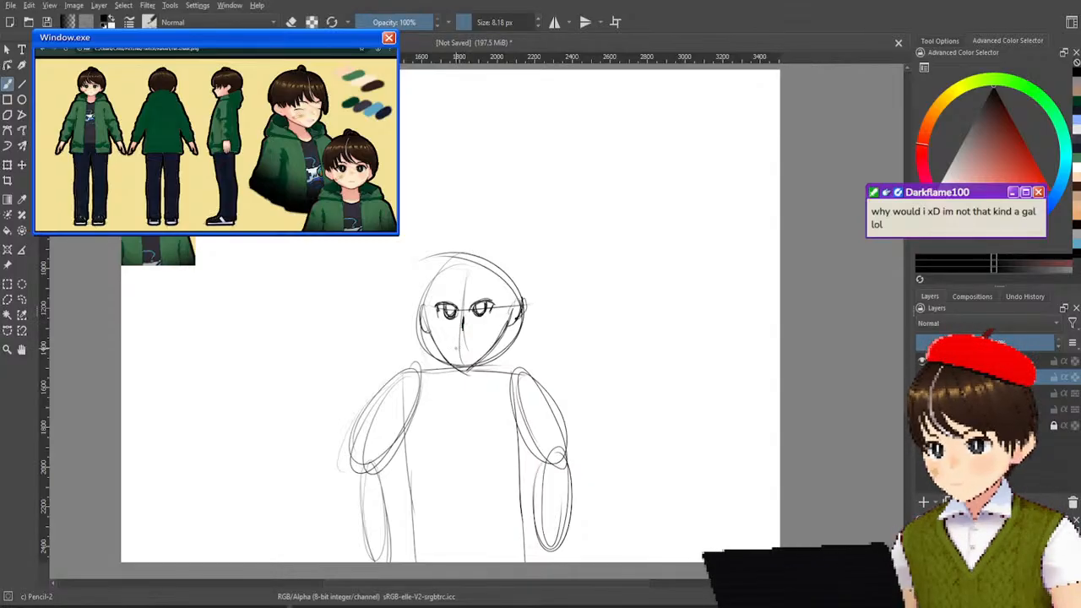
key(ctrl+z)
drag(457, 346, 466, 345)
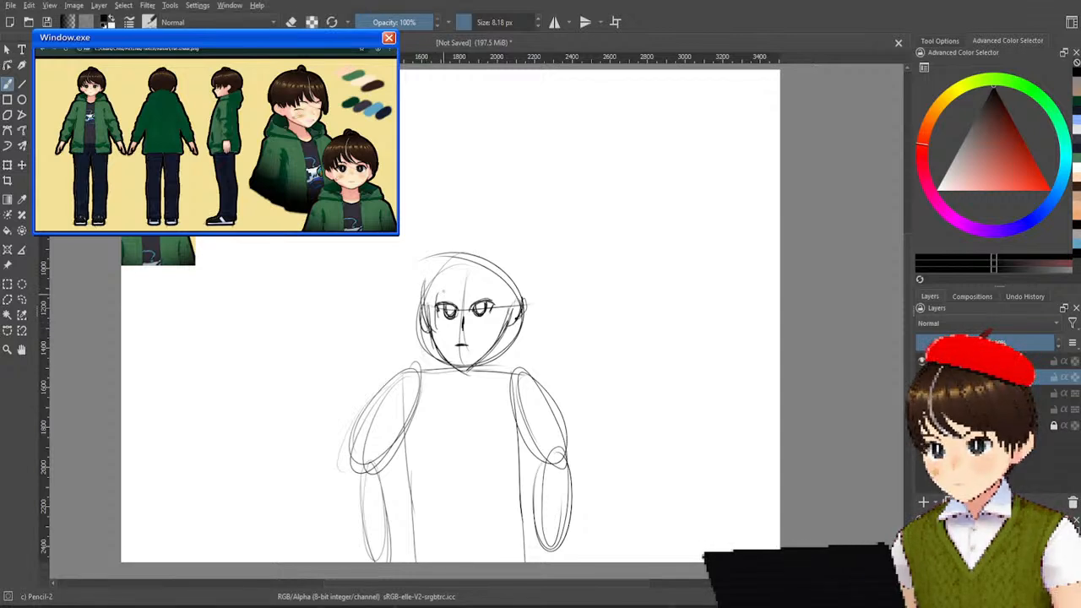
Sketch the hair strands down the viewer's left side of the face, undoing the strokes that miss.
drag(451, 324, 460, 285)
key(ctrl+z)
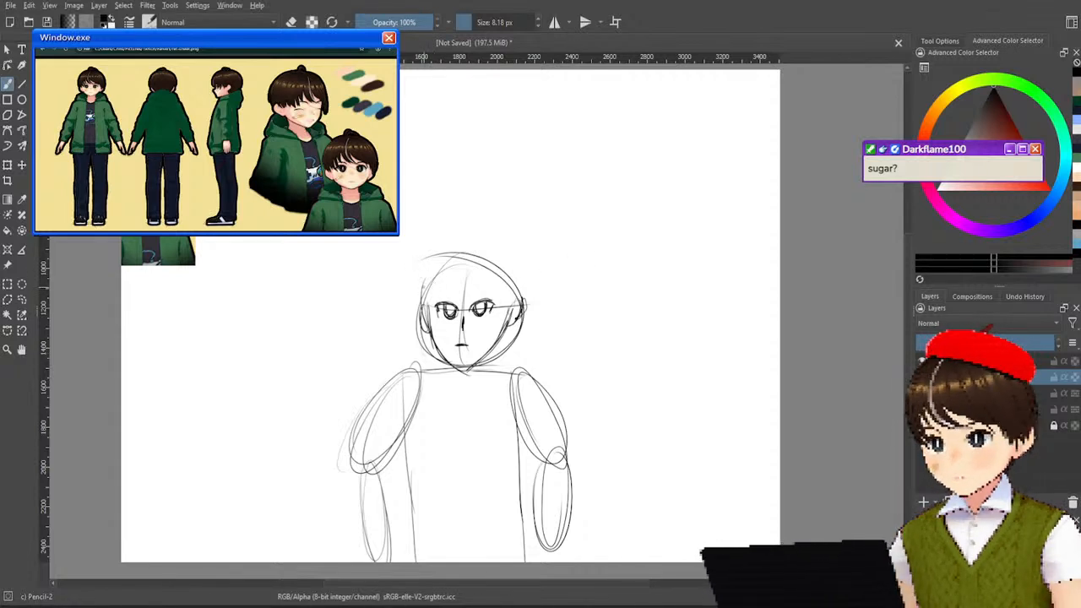
drag(422, 265, 421, 331)
drag(418, 272, 432, 333)
drag(431, 317, 448, 279)
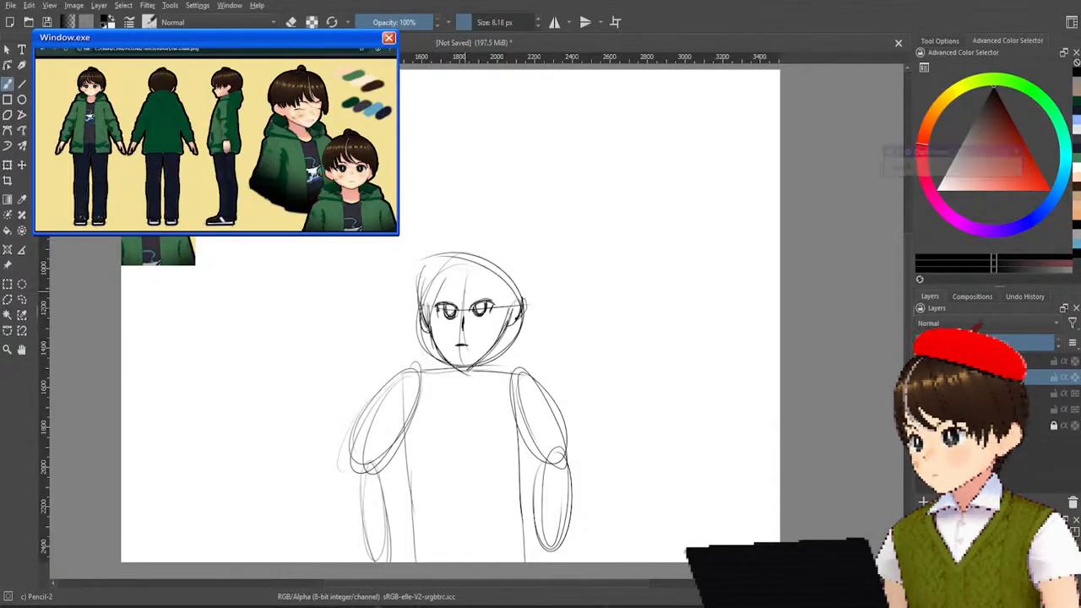
key(ctrl+z)
mouse_move(432, 325)
mouse_down()
mouse_move(436, 292)
mouse_move(441, 318)
mouse_move(454, 282)
mouse_move(466, 319)
mouse_move(494, 305)
mouse_move(504, 329)
mouse_move(506, 277)
mouse_up()
key(ctrl+z)
Sketch the fringe, the hair on the other side and over the crown, and a curved tuft on top of the head.
drag(509, 329, 514, 281)
mouse_move(417, 294)
mouse_down()
mouse_move(486, 253)
mouse_move(445, 262)
mouse_move(425, 299)
mouse_move(514, 272)
mouse_move(512, 329)
mouse_up()
drag(505, 273, 513, 308)
mouse_move(507, 280)
mouse_down()
mouse_move(513, 309)
mouse_move(516, 284)
mouse_up()
drag(516, 284, 508, 334)
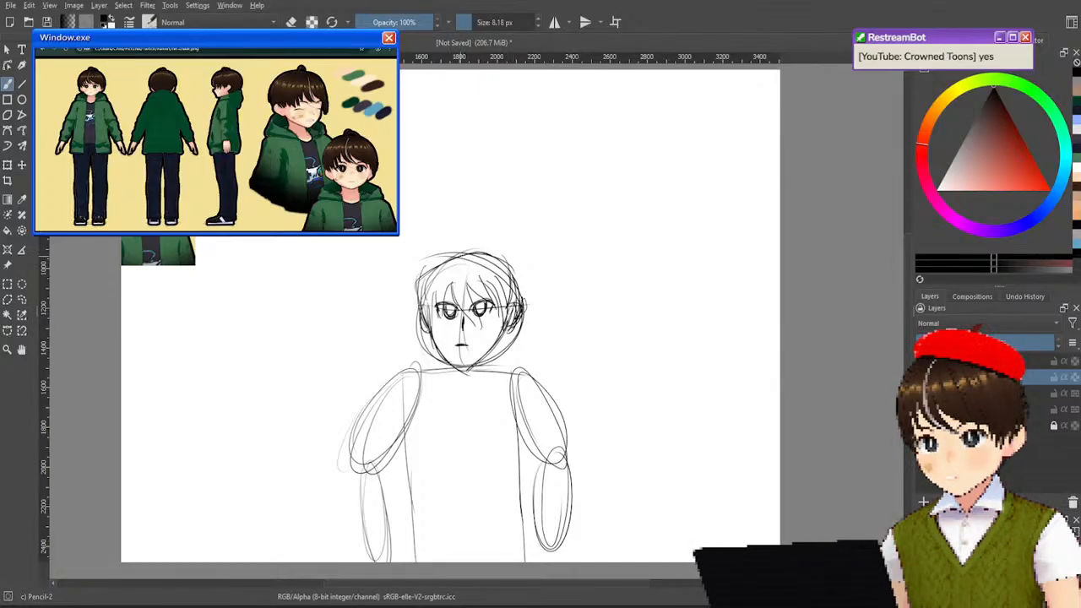
mouse_move(454, 252)
mouse_down()
mouse_move(478, 226)
mouse_move(467, 224)
mouse_move(473, 236)
mouse_up()
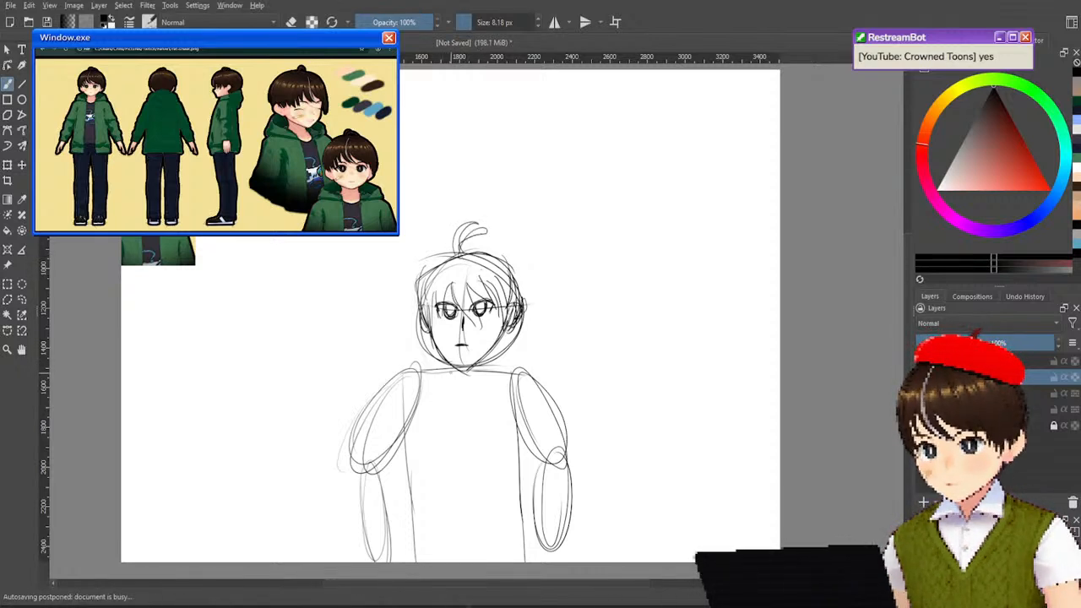
Sketch the neck with a rounded shirt neckline and the bunched hood wrapping around it on both sides.
mouse_move(446, 367)
mouse_down()
mouse_move(440, 389)
mouse_move(486, 385)
mouse_move(444, 390)
mouse_move(478, 387)
mouse_move(460, 395)
mouse_move(471, 393)
mouse_up()
drag(481, 374, 485, 391)
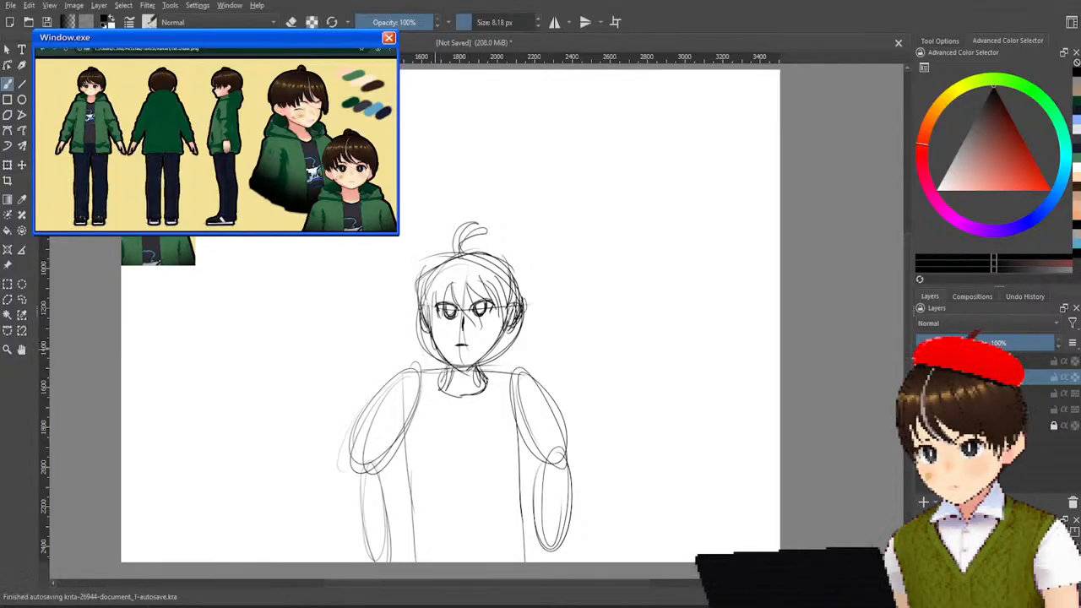
mouse_move(440, 350)
mouse_down()
mouse_move(412, 365)
mouse_move(419, 388)
mouse_move(439, 381)
mouse_up()
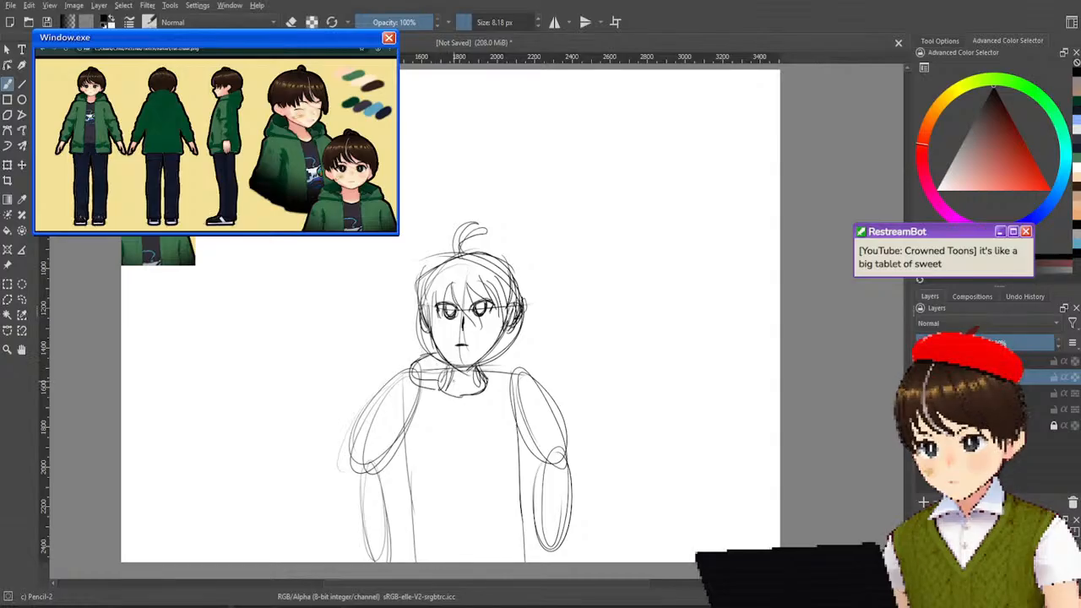
drag(492, 353, 521, 380)
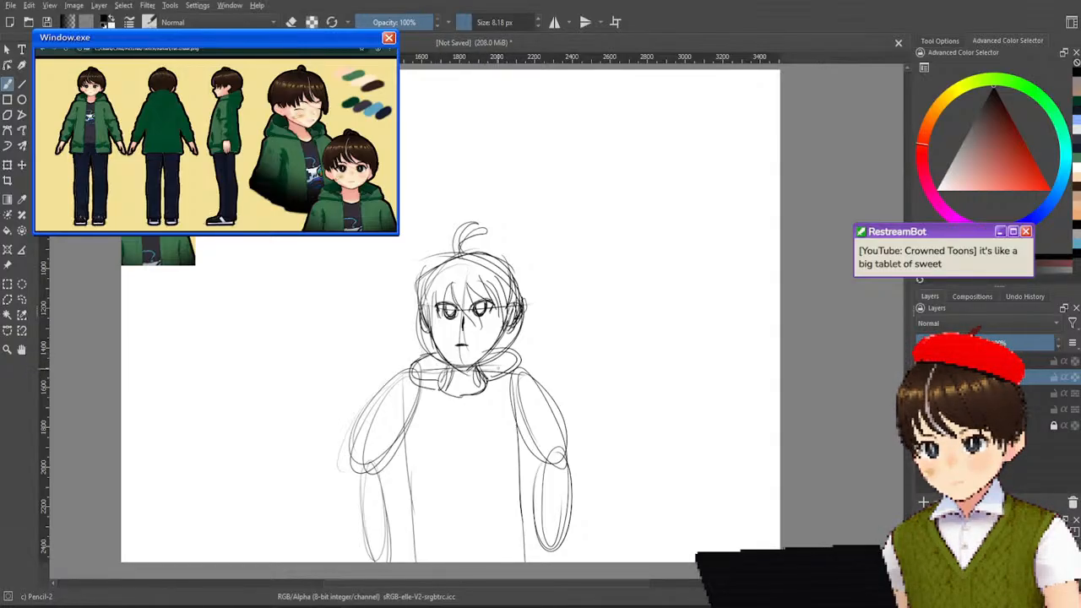
drag(436, 365, 444, 400)
mouse_move(486, 359)
mouse_down()
mouse_move(495, 390)
mouse_move(493, 375)
mouse_move(512, 392)
mouse_move(520, 380)
mouse_up()
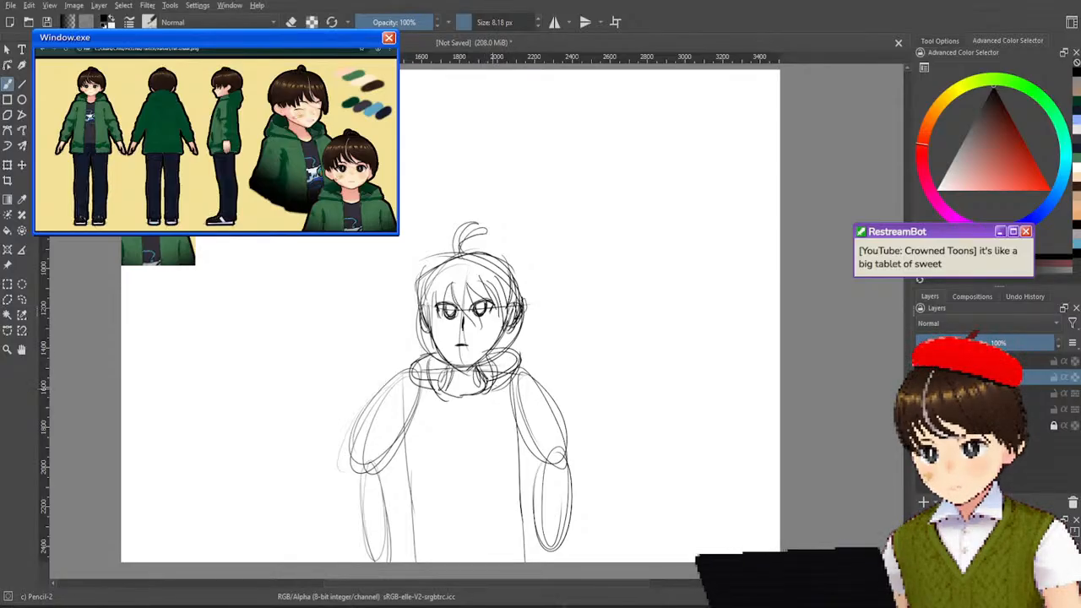
mouse_move(419, 355)
mouse_down()
mouse_move(422, 407)
mouse_move(443, 400)
mouse_up()
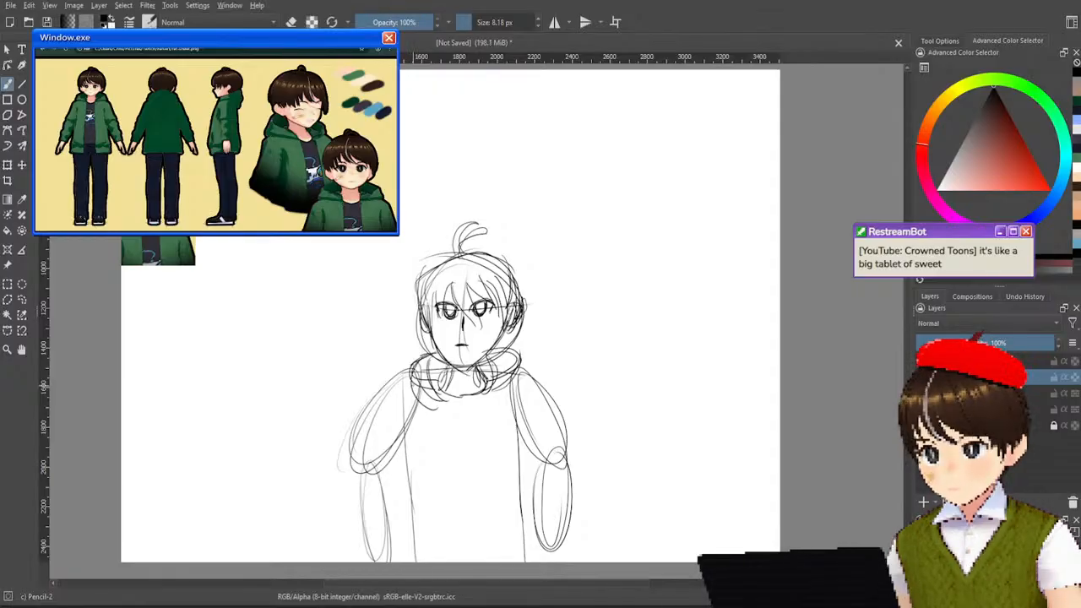
drag(412, 382, 385, 410)
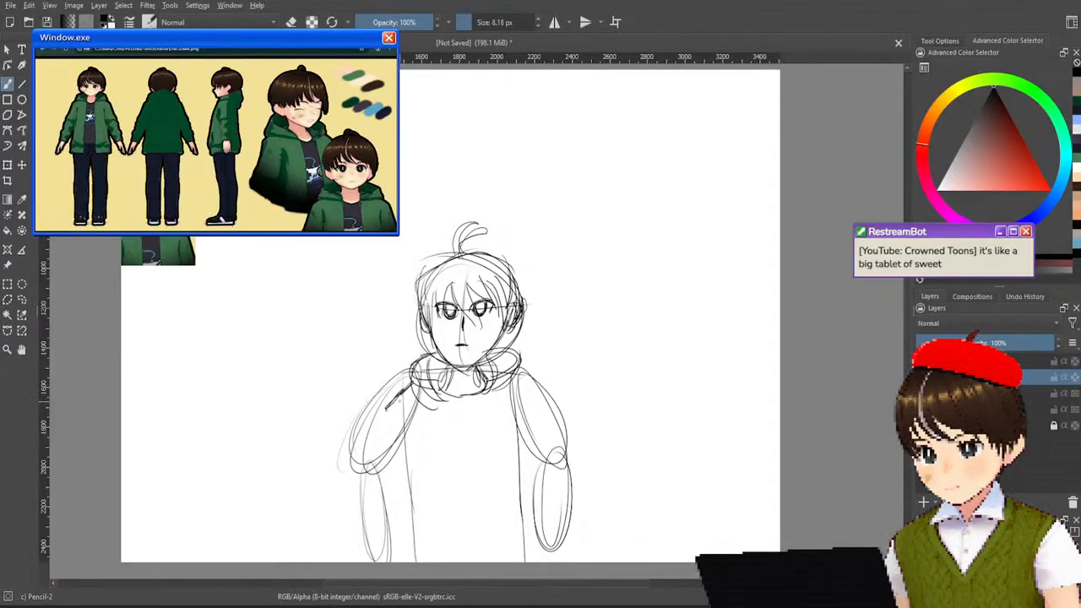
key(ctrl+z)
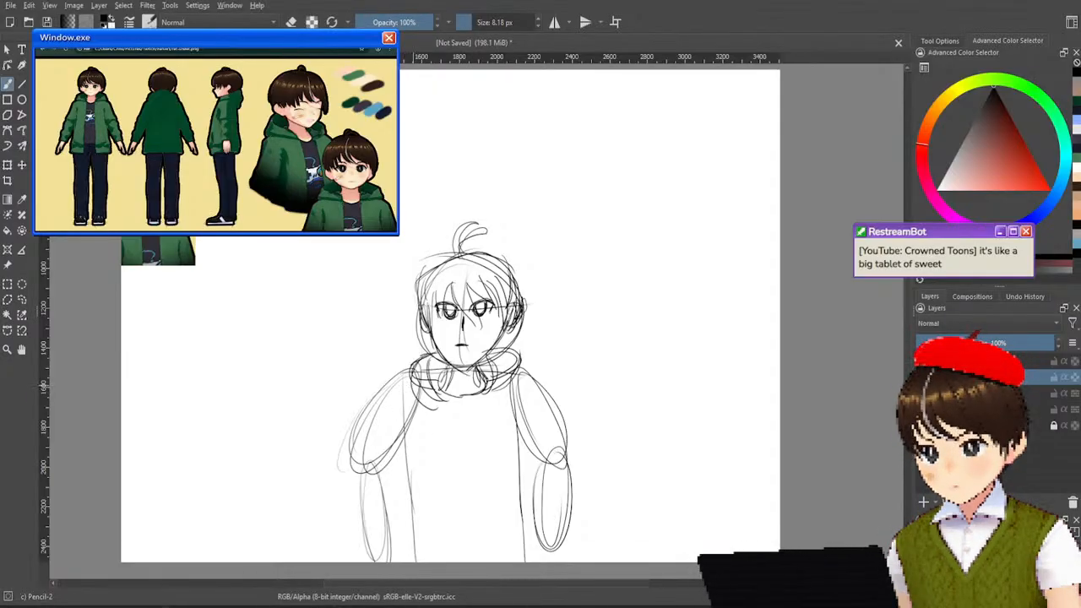
mouse_move(411, 384)
mouse_down()
mouse_move(374, 441)
mouse_move(365, 482)
mouse_up()
key(ctrl+z)
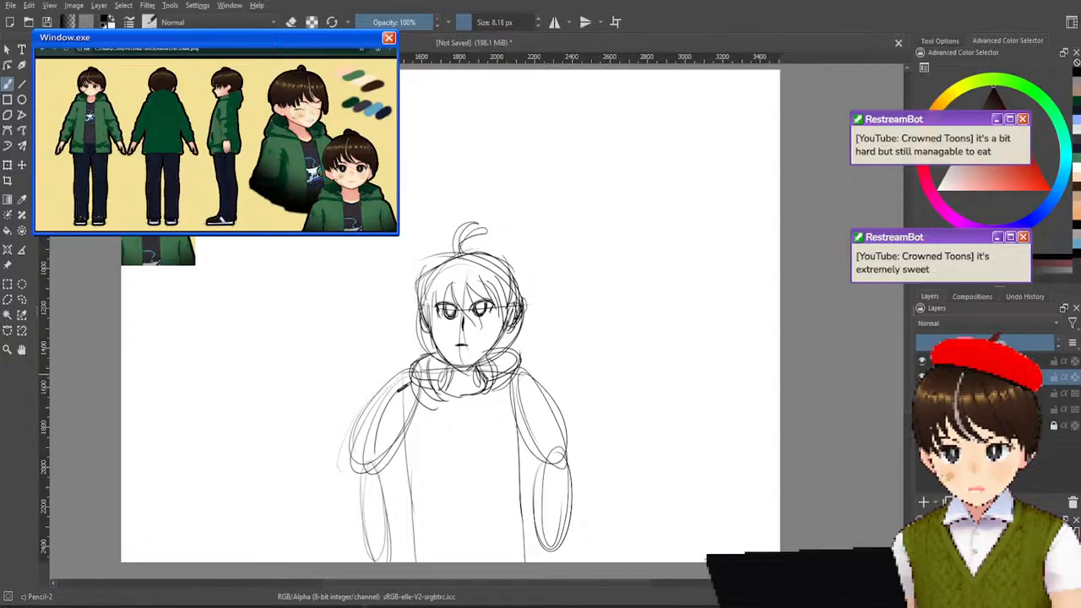
click(923, 377)
click(922, 377)
click(922, 376)
click(922, 377)
click(922, 377)
click(923, 376)
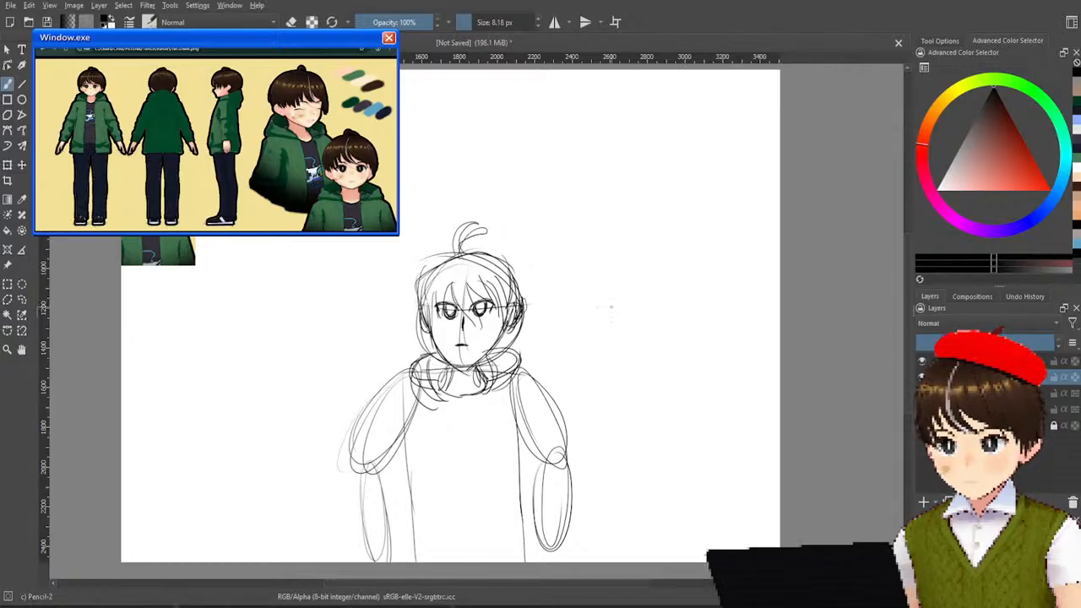
Sketch the jacket sleeve over the viewer's left arm, from the shoulder past the elbow, with long strokes filling out the forearm.
drag(411, 373, 374, 455)
drag(387, 412, 370, 522)
mouse_move(370, 436)
mouse_down()
mouse_move(366, 505)
mouse_move(382, 561)
mouse_up()
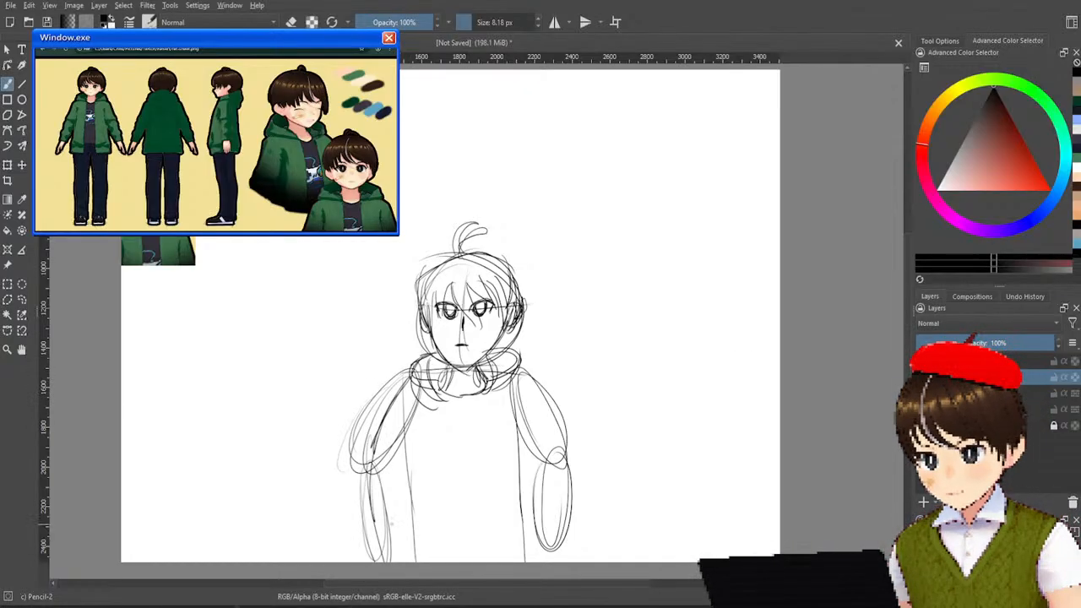
drag(389, 480, 402, 561)
drag(391, 482, 406, 554)
drag(401, 493, 414, 561)
drag(395, 475, 416, 548)
drag(402, 493, 421, 560)
drag(401, 468, 404, 481)
drag(414, 414, 409, 451)
ctrl+click(431, 387)
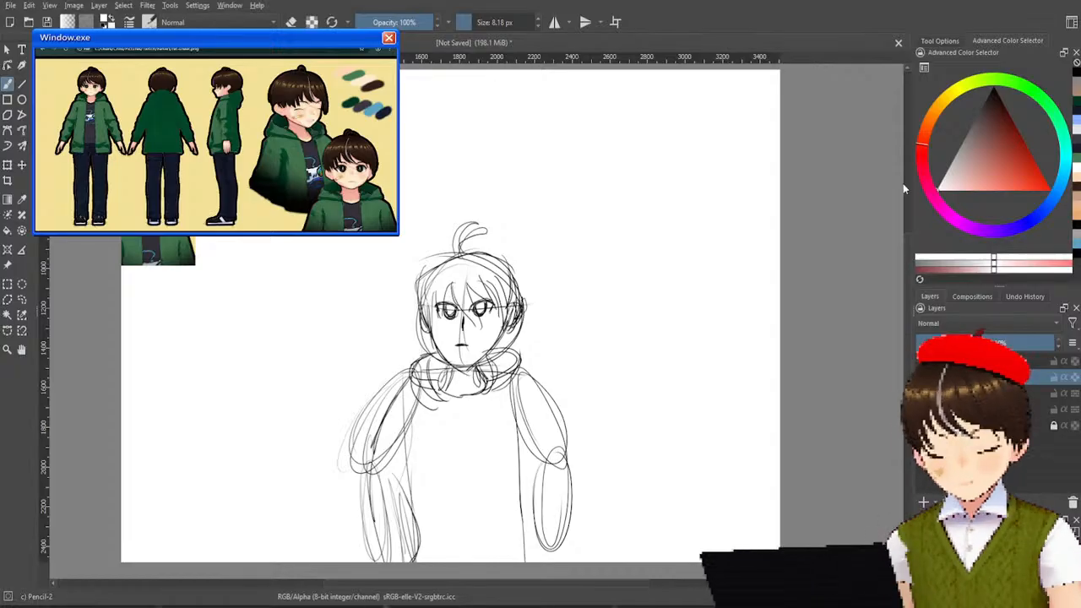
Draw the inner edge of the viewer's left sleeve down to the elbow and a slanted line where the forearm meets the jacket.
drag(995, 142, 1009, 67)
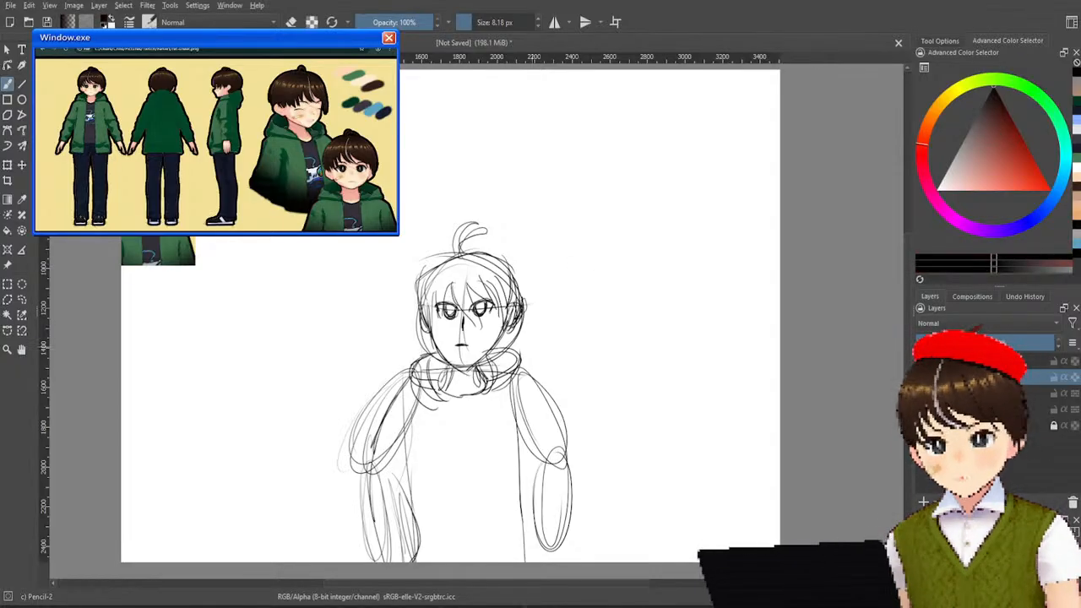
drag(430, 404, 394, 488)
mouse_move(426, 421)
mouse_down()
mouse_move(399, 481)
mouse_move(407, 470)
mouse_move(411, 512)
mouse_up()
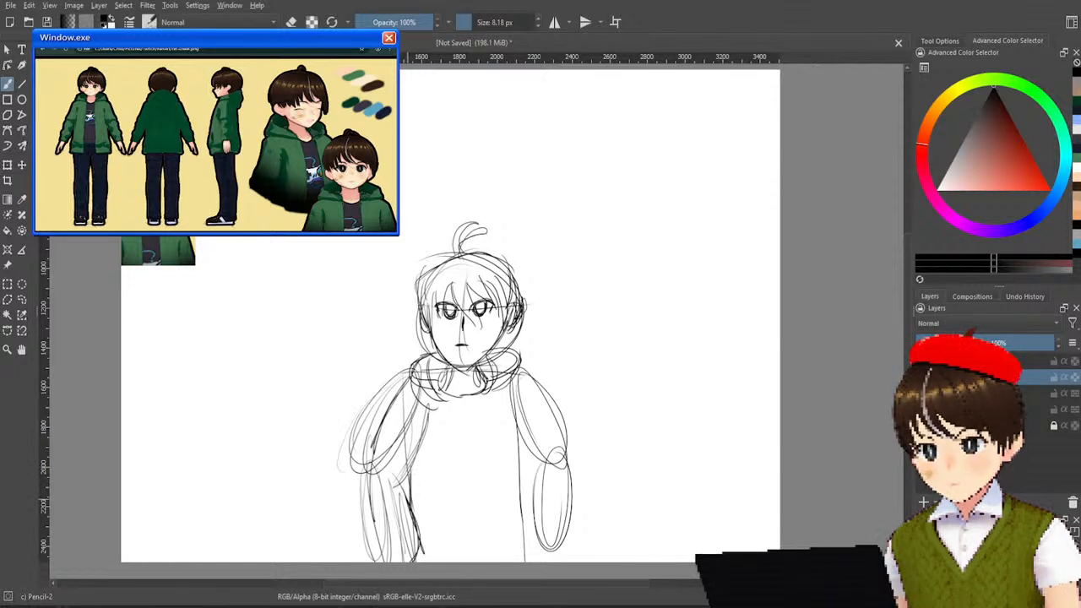
drag(410, 497, 429, 531)
drag(372, 495, 406, 561)
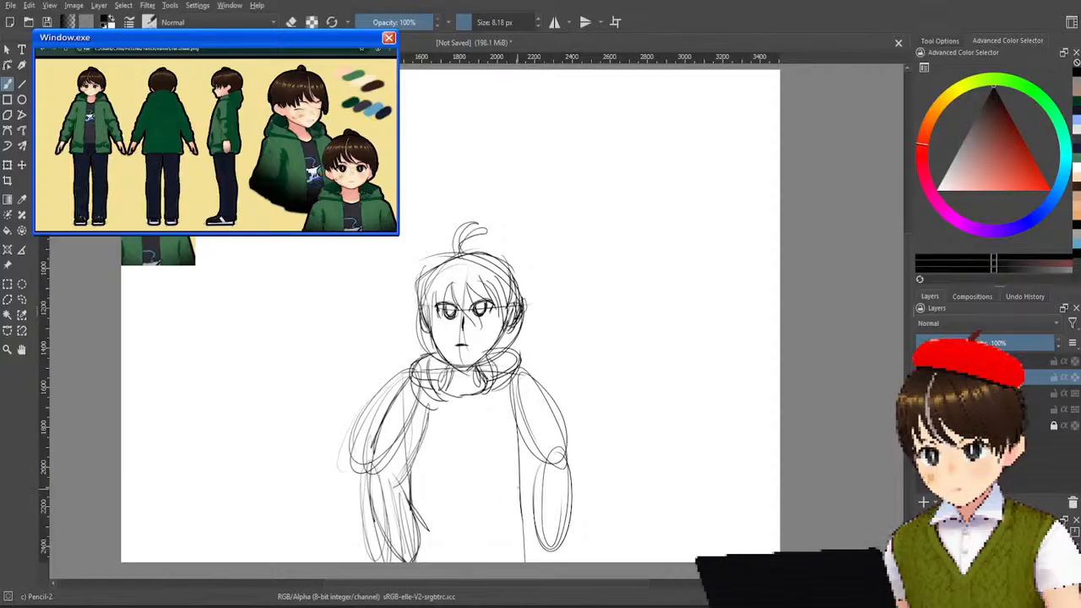
Sketch the jacket sleeve over the viewer's right arm, with the bent forearm angling in toward the waist.
mouse_move(542, 466)
mouse_down()
mouse_move(526, 525)
mouse_move(513, 529)
mouse_move(564, 462)
mouse_move(542, 536)
mouse_up()
mouse_move(516, 397)
mouse_down()
mouse_move(520, 436)
mouse_move(549, 485)
mouse_up()
drag(515, 407, 541, 474)
mouse_move(524, 379)
mouse_down()
mouse_move(565, 454)
mouse_move(560, 486)
mouse_up()
mouse_move(526, 386)
mouse_down()
mouse_move(562, 459)
mouse_move(568, 505)
mouse_move(548, 467)
mouse_move(525, 513)
mouse_move(538, 561)
mouse_up()
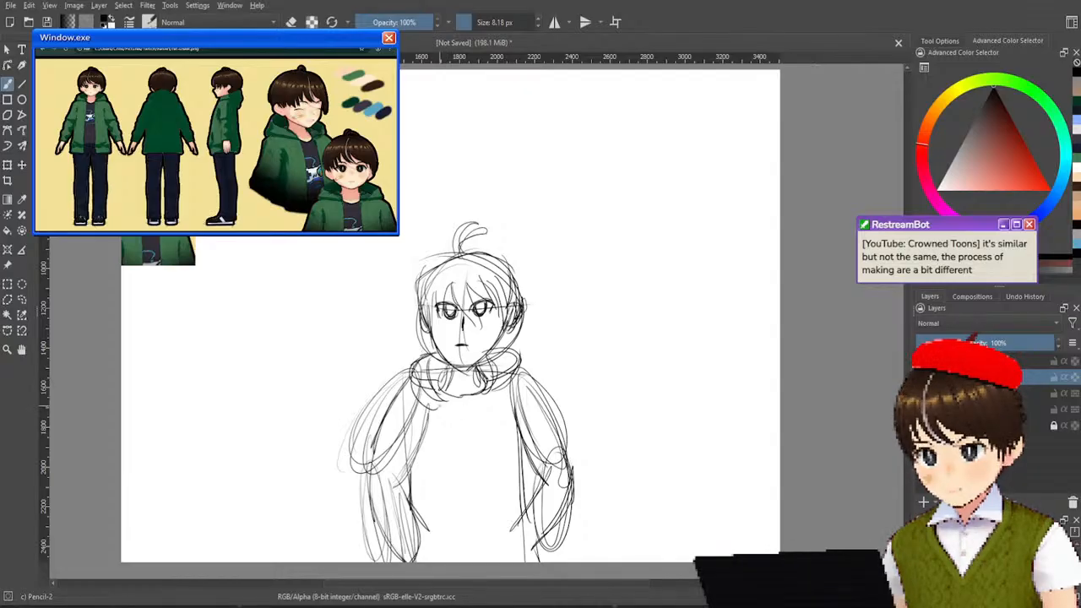
Draw the jacket's two open front edges from the hood to the canvas bottom, undoing the strokes that miss.
drag(435, 411, 439, 532)
drag(456, 466, 463, 562)
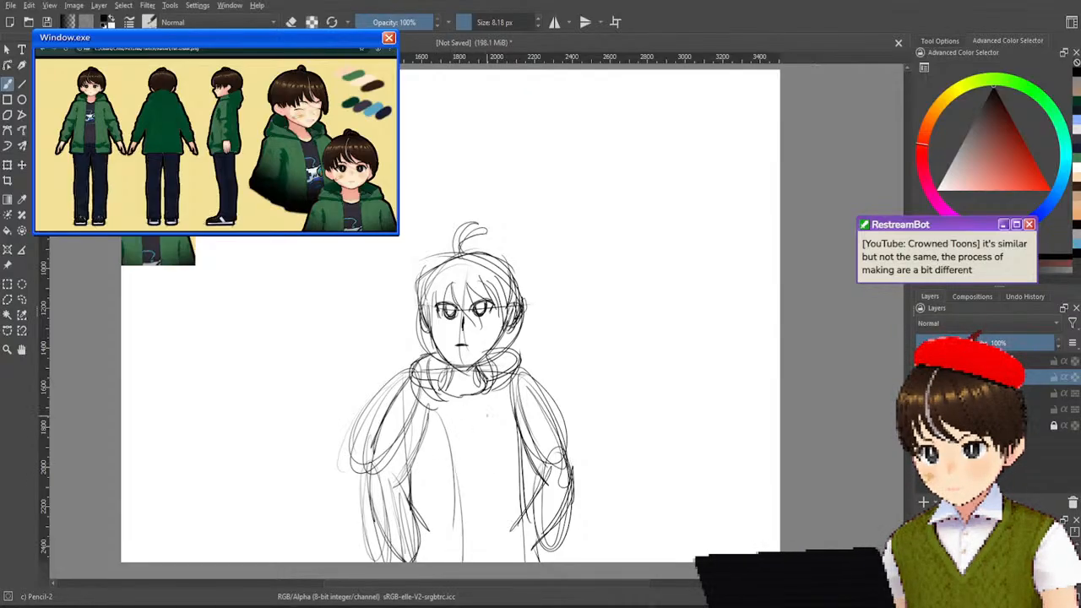
drag(486, 407, 472, 562)
key(ctrl+z)
drag(493, 394, 480, 558)
key(ctrl+z)
drag(492, 395, 491, 562)
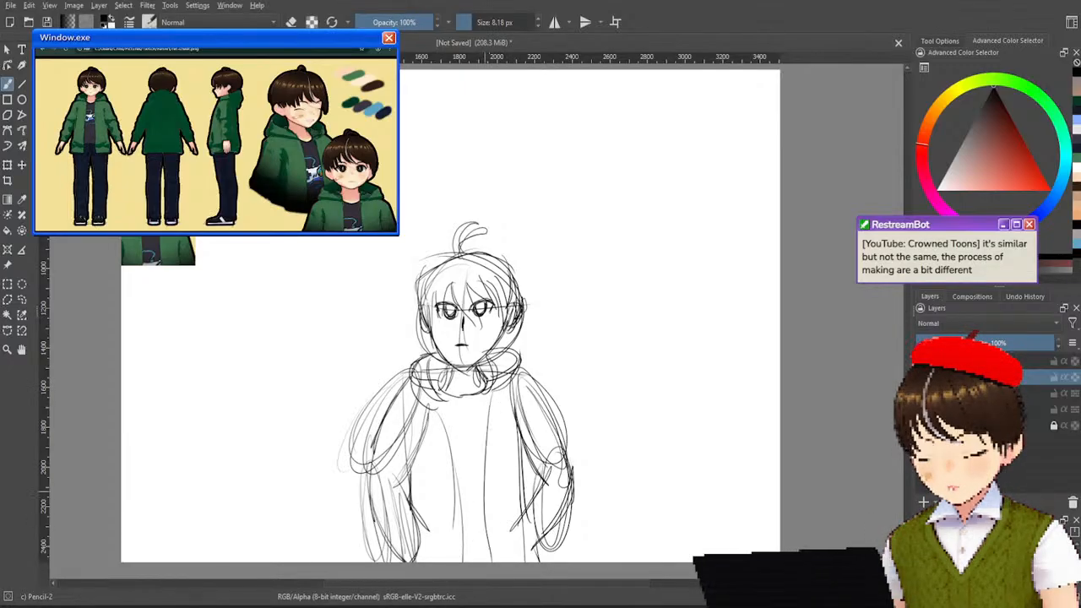
drag(435, 402, 460, 553)
drag(491, 400, 500, 562)
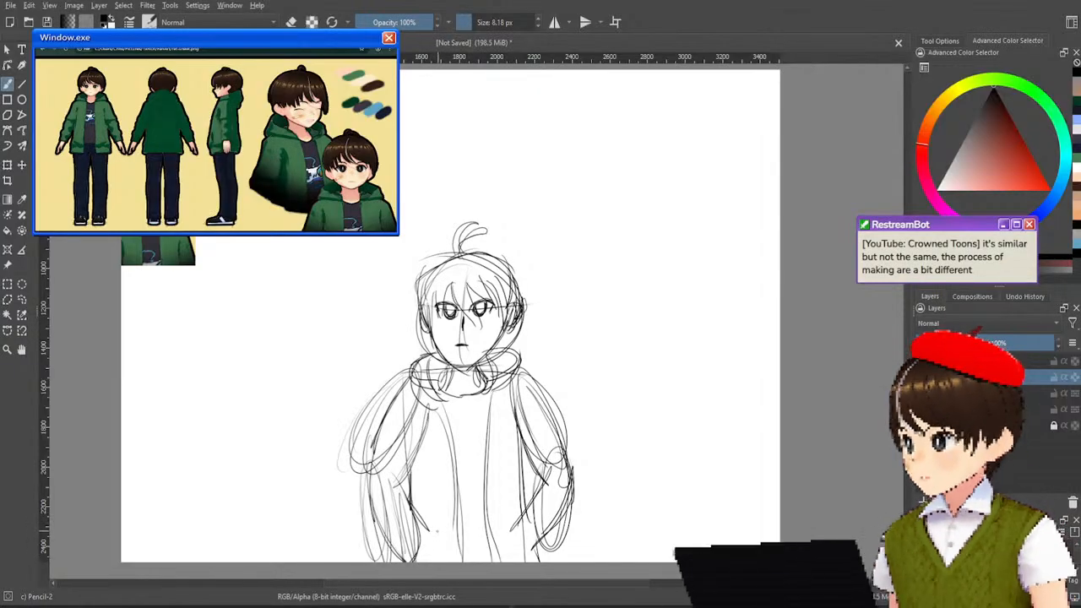
Sketch the slanted pocket openings on both sides of the jacket and a small rounded emblem on the shirt.
drag(429, 529, 424, 561)
drag(432, 532, 422, 562)
drag(529, 529, 500, 563)
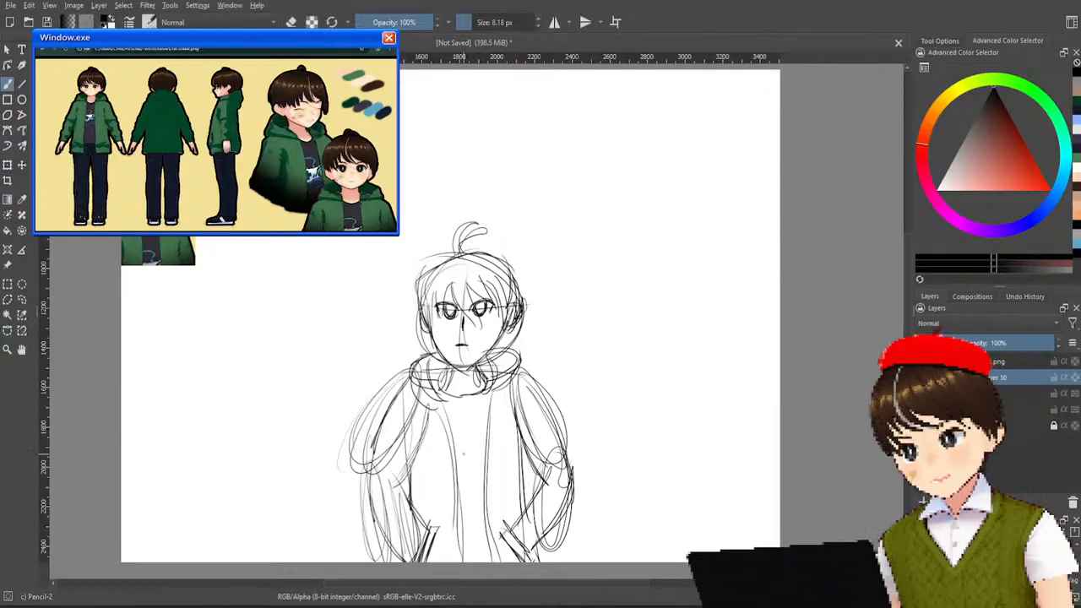
mouse_move(460, 457)
mouse_down()
mouse_move(470, 449)
mouse_move(464, 480)
mouse_move(486, 479)
mouse_move(471, 461)
mouse_move(461, 475)
mouse_move(490, 482)
mouse_up()
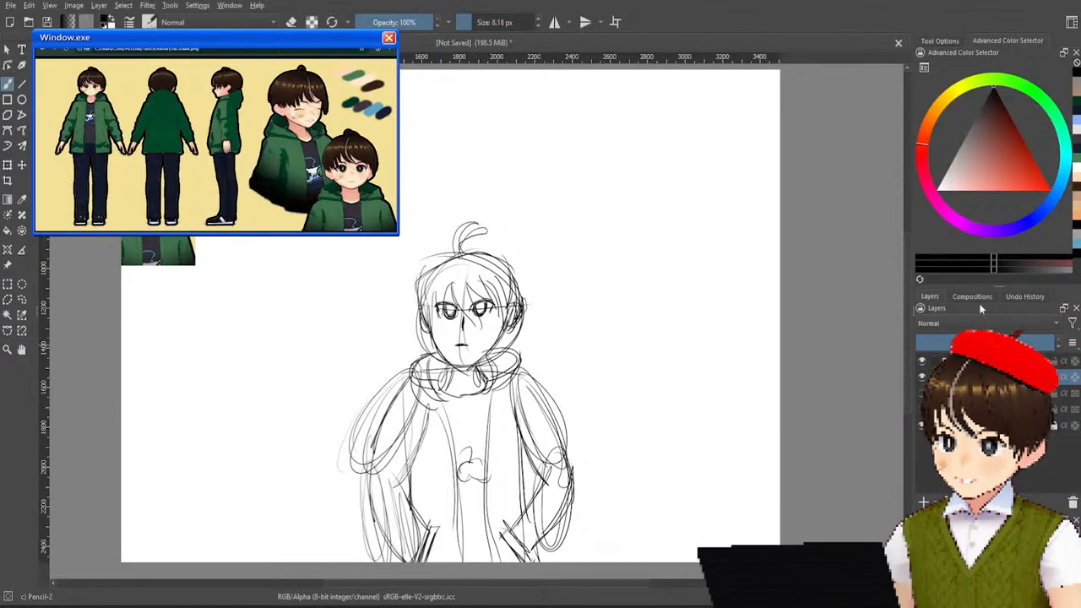
Lower the sketch layer's opacity to a faint guide and add a new layer above it.
click(969, 342)
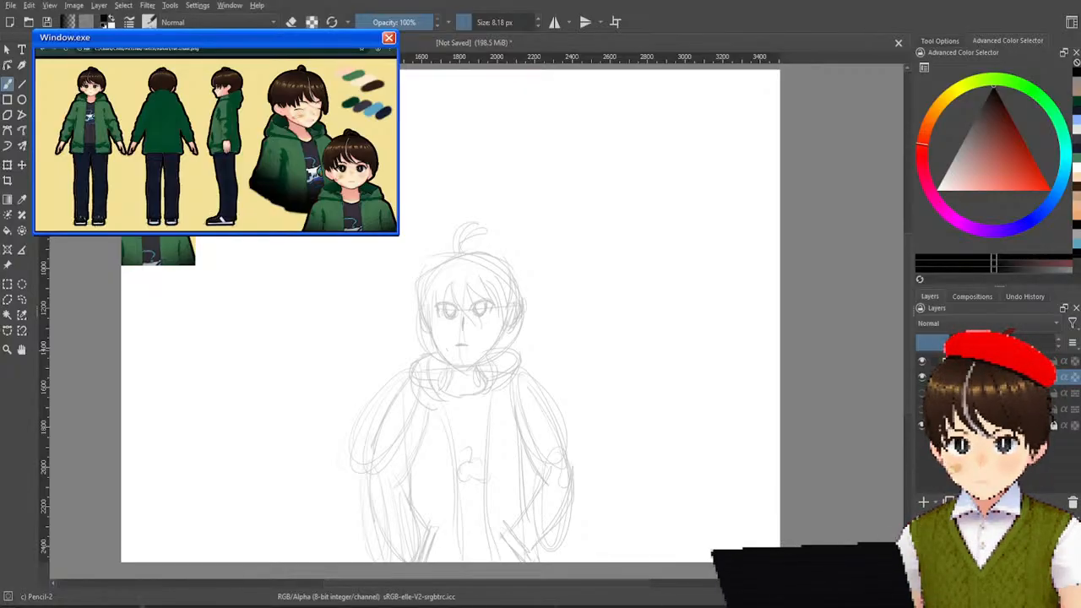
click(923, 501)
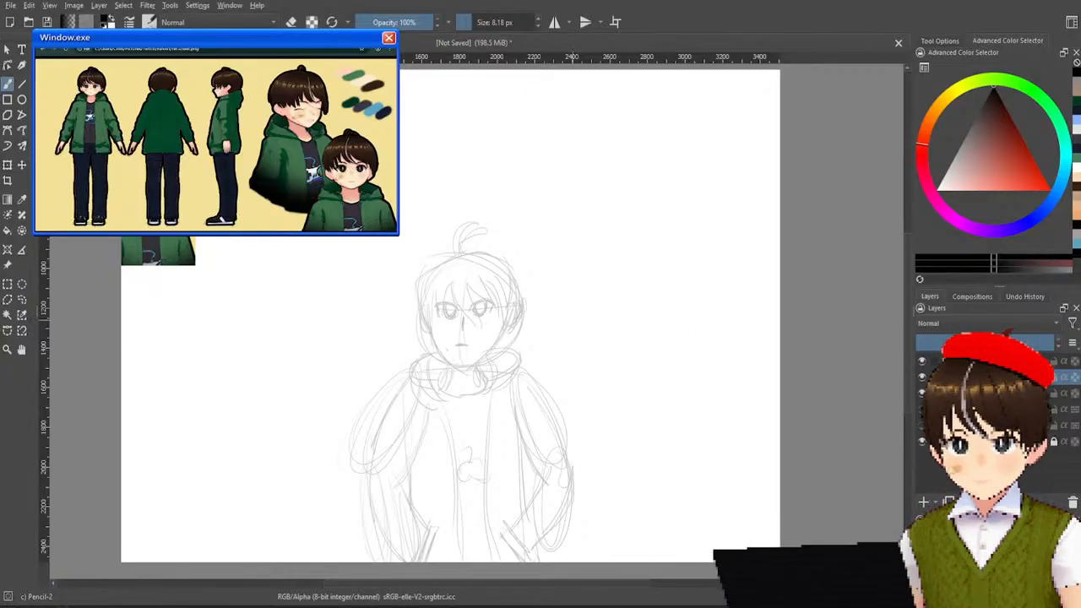
Line the face on the new layer with two smooth curves from the ears meeting at the chin.
drag(431, 330, 450, 352)
key(ctrl+z)
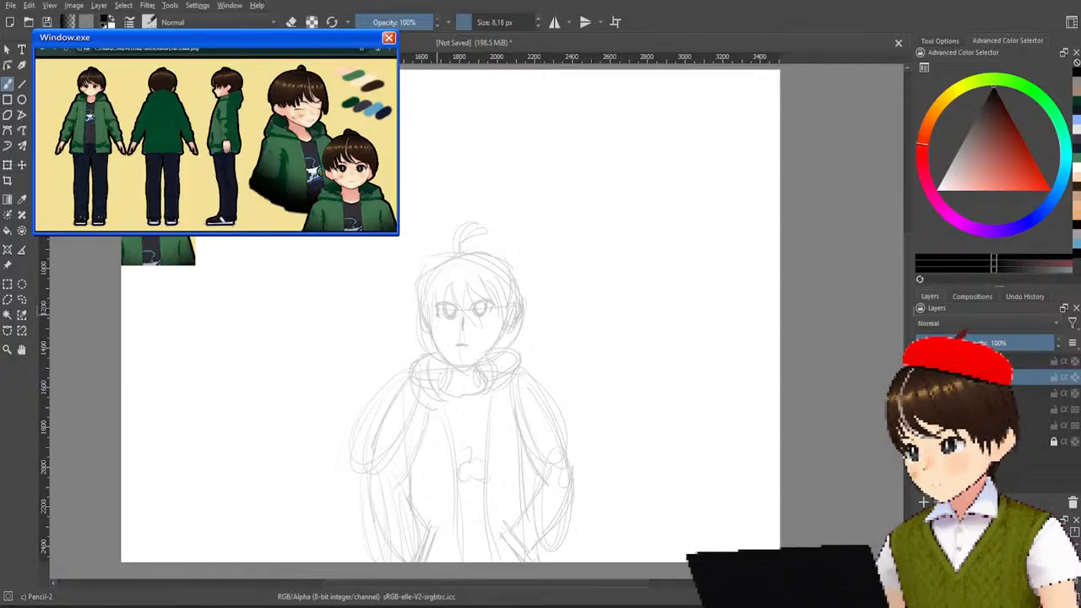
mouse_move(431, 314)
mouse_down()
mouse_move(439, 353)
mouse_move(462, 376)
mouse_up()
drag(517, 307, 463, 375)
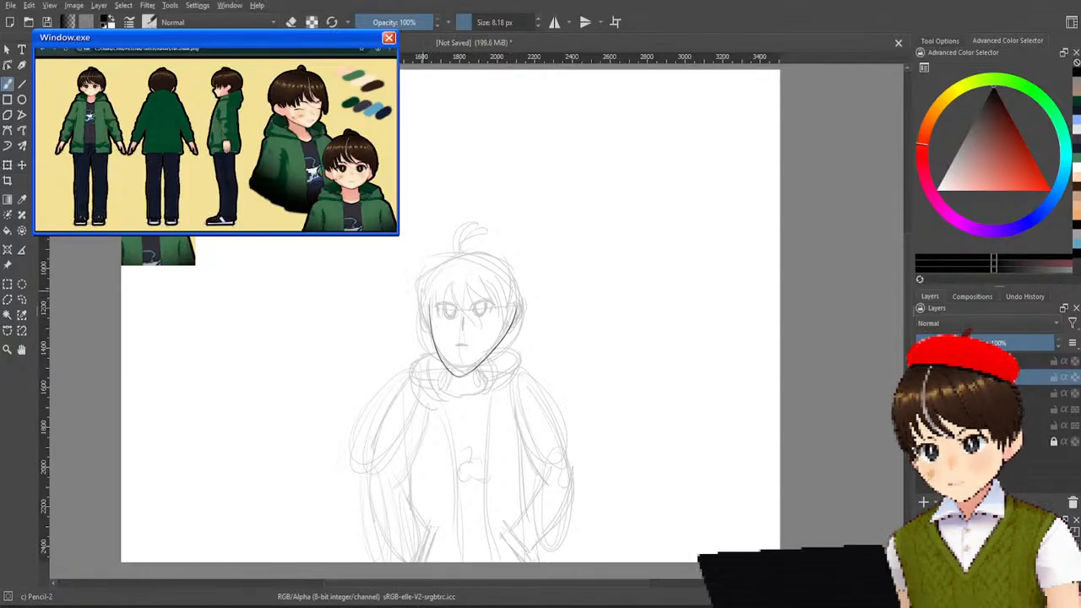
Ink the side hair strand beside the face and the first forehead strokes, undoing the lines that miss the sketch.
mouse_move(419, 285)
mouse_down()
mouse_move(433, 340)
mouse_move(442, 325)
mouse_up()
mouse_move(454, 284)
mouse_down()
mouse_move(450, 307)
mouse_move(465, 329)
mouse_move(508, 322)
mouse_up()
key(ctrl+z)
key(ctrl+z)
key(ctrl+z)
key(ctrl+z)
key(ctrl+z)
key(ctrl+z)
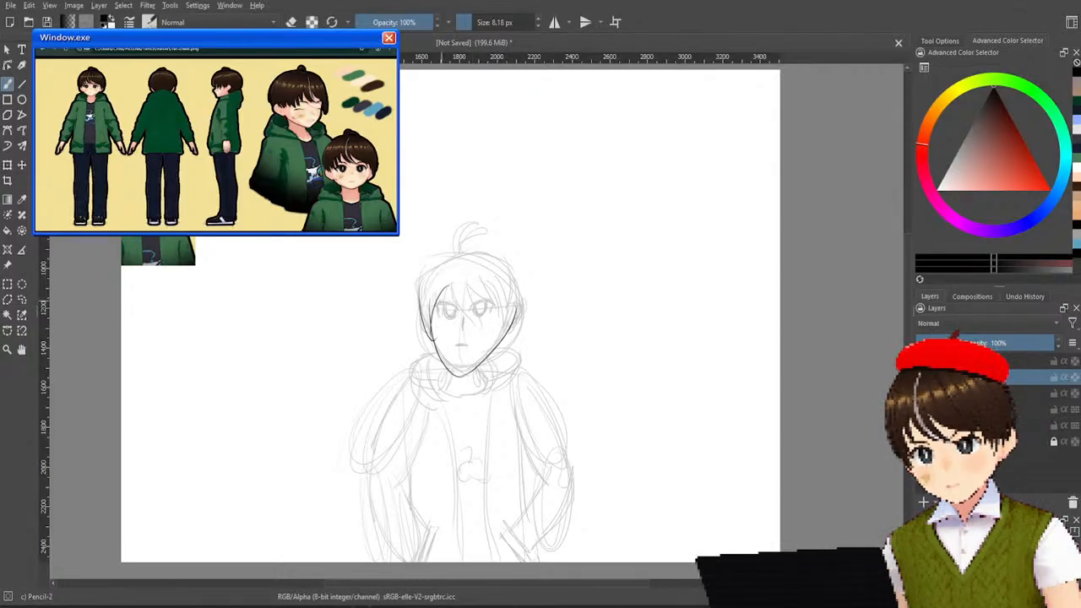
Ink both eyes with angled upper lids, the short nose line and the small frowning mouth.
drag(436, 306, 441, 318)
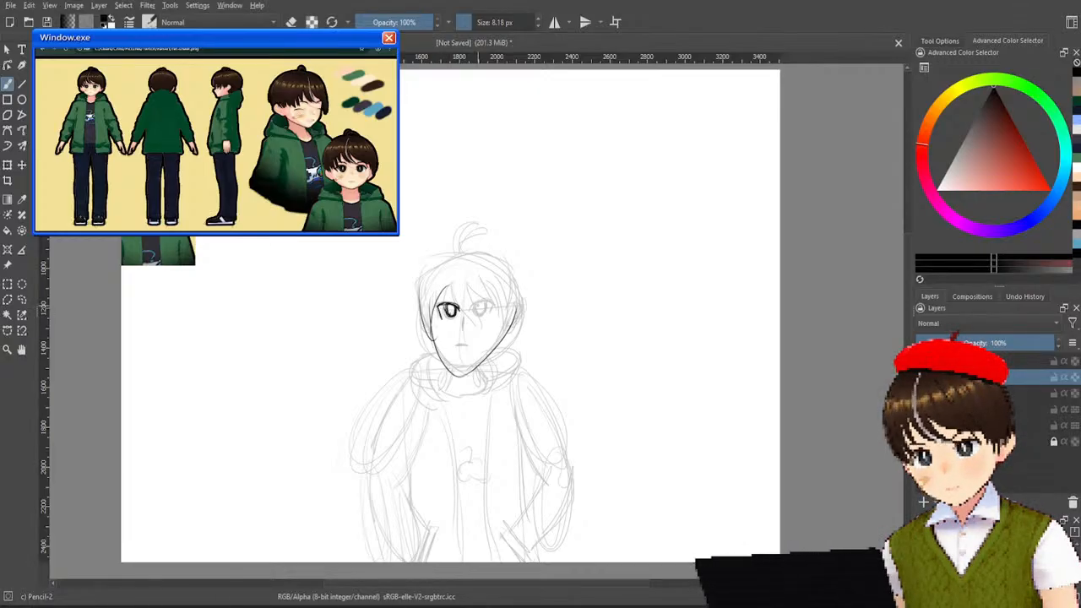
drag(470, 309, 488, 303)
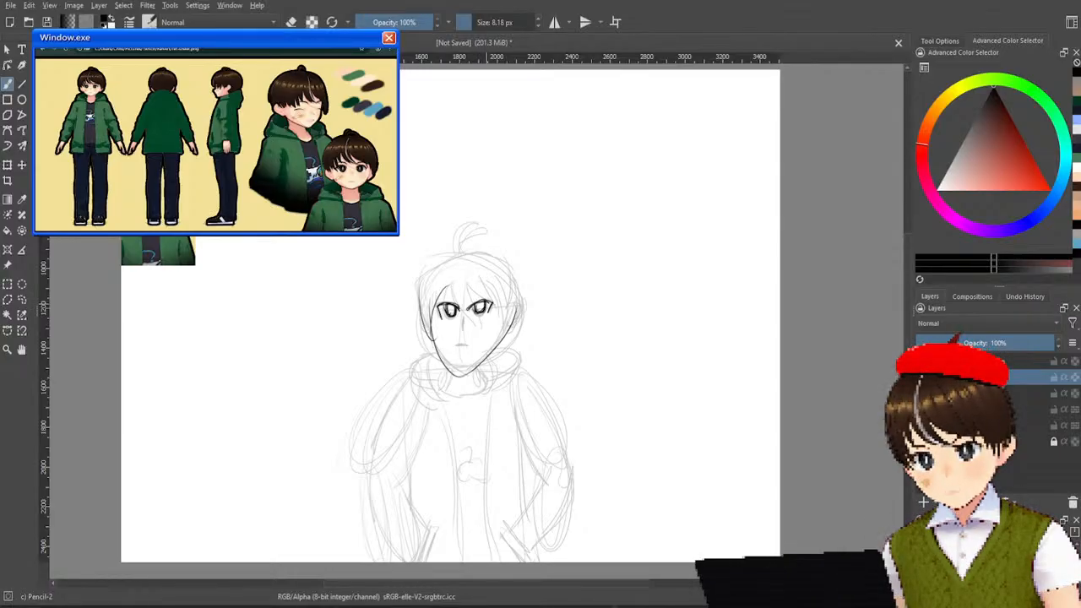
drag(456, 343, 469, 344)
key(ctrl+z)
key(ctrl+z)
key(ctrl+z)
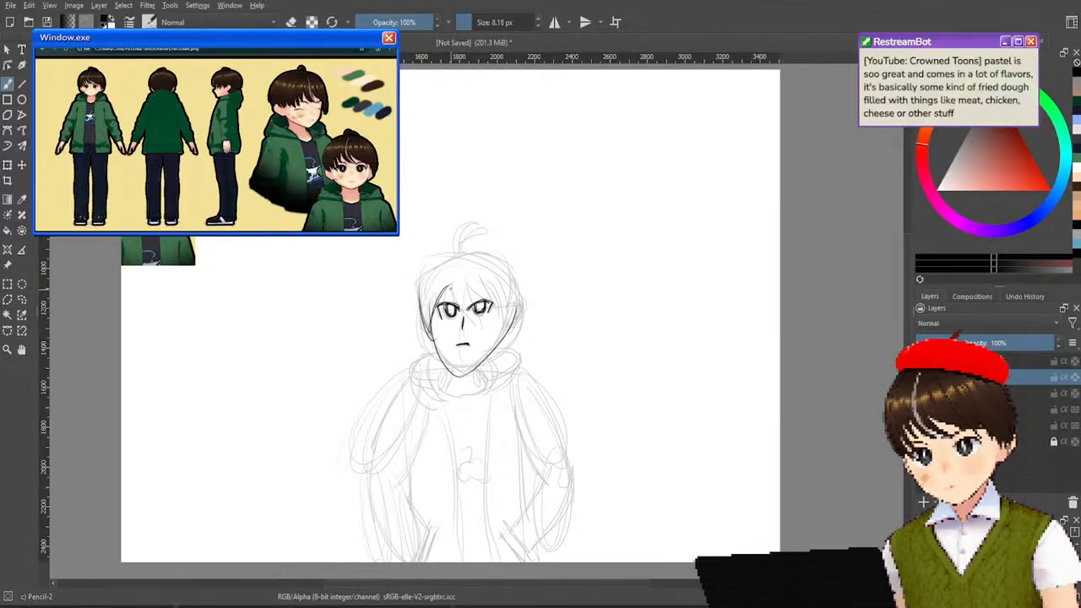
Ink the pointed bangs over the forehead and one rounded hair outline across the crown, redoing the outline until it fits.
mouse_move(479, 310)
mouse_down()
mouse_move(492, 298)
mouse_move(486, 327)
mouse_up()
mouse_move(473, 286)
mouse_down()
mouse_move(499, 310)
mouse_move(497, 328)
mouse_move(510, 283)
mouse_move(508, 337)
mouse_move(515, 277)
mouse_move(523, 296)
mouse_up()
drag(416, 296, 478, 259)
key(ctrl+z)
drag(417, 297, 505, 270)
key(ctrl+z)
mouse_move(417, 293)
mouse_down()
mouse_move(423, 272)
mouse_move(510, 272)
mouse_up()
key(ctrl+z)
drag(414, 297, 521, 279)
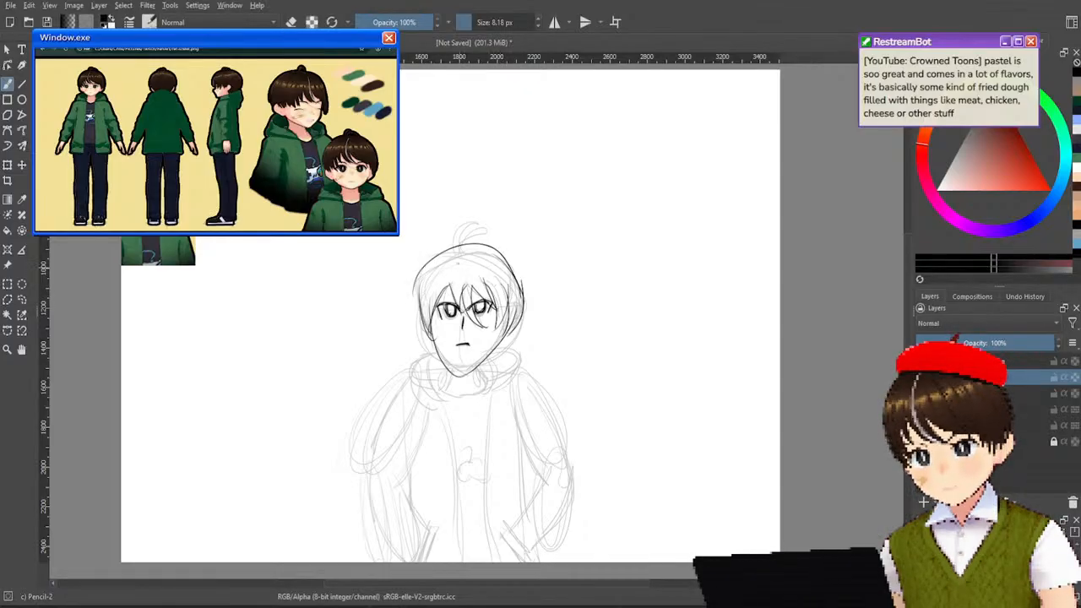
drag(467, 219, 466, 272)
drag(470, 220, 470, 268)
key(ctrl+z)
key(ctrl+z)
drag(490, 222, 452, 256)
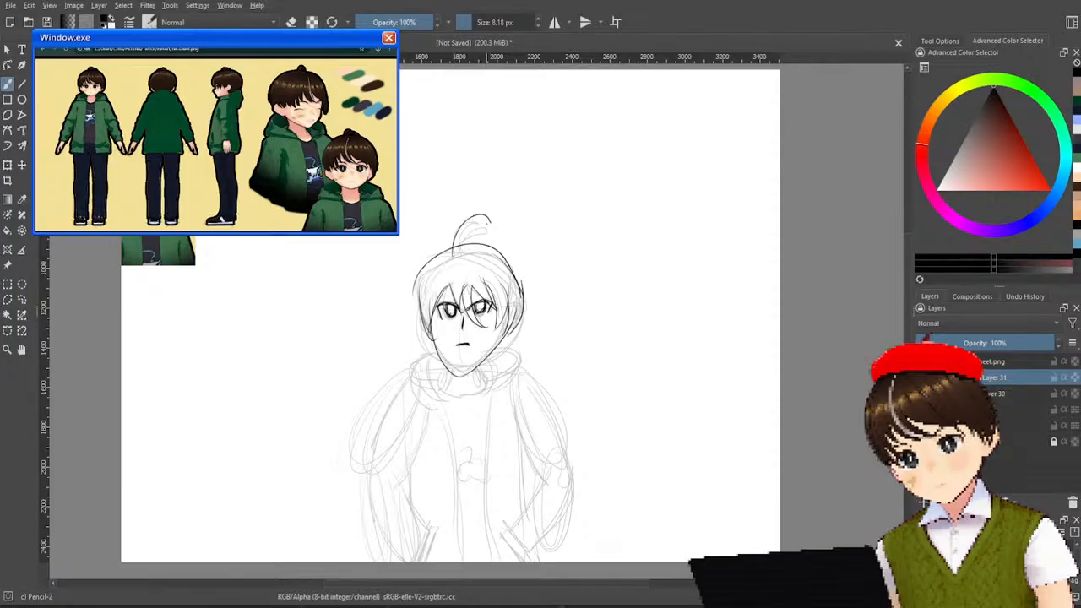
drag(488, 222, 461, 249)
key(ctrl+z)
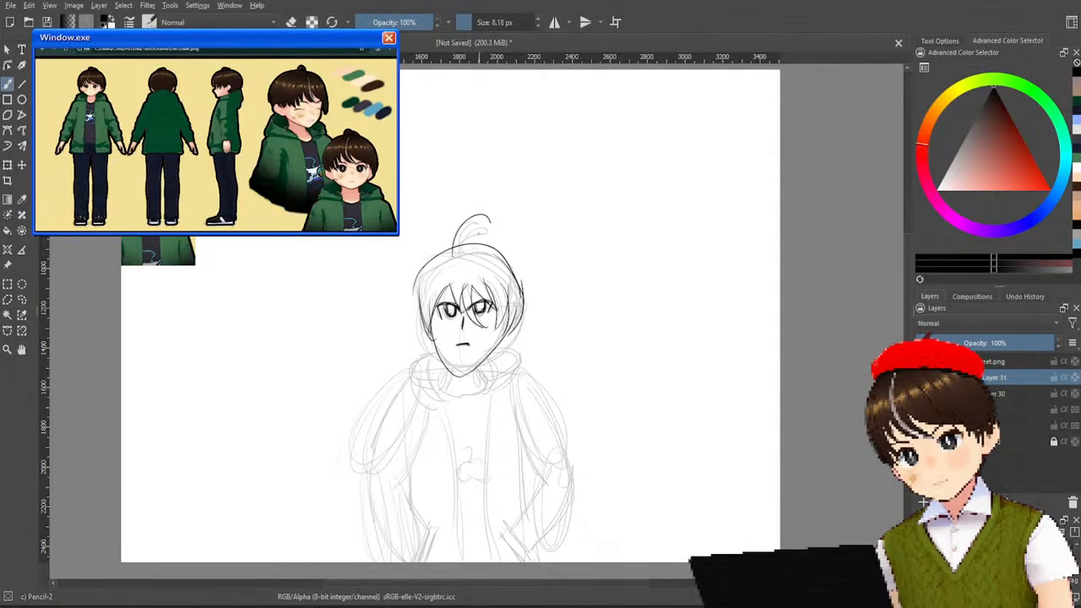
mouse_move(504, 229)
mouse_down()
mouse_move(456, 252)
mouse_move(466, 243)
mouse_up()
key(ctrl+z)
key(ctrl+z)
key(ctrl+z)
key(ctrl+z)
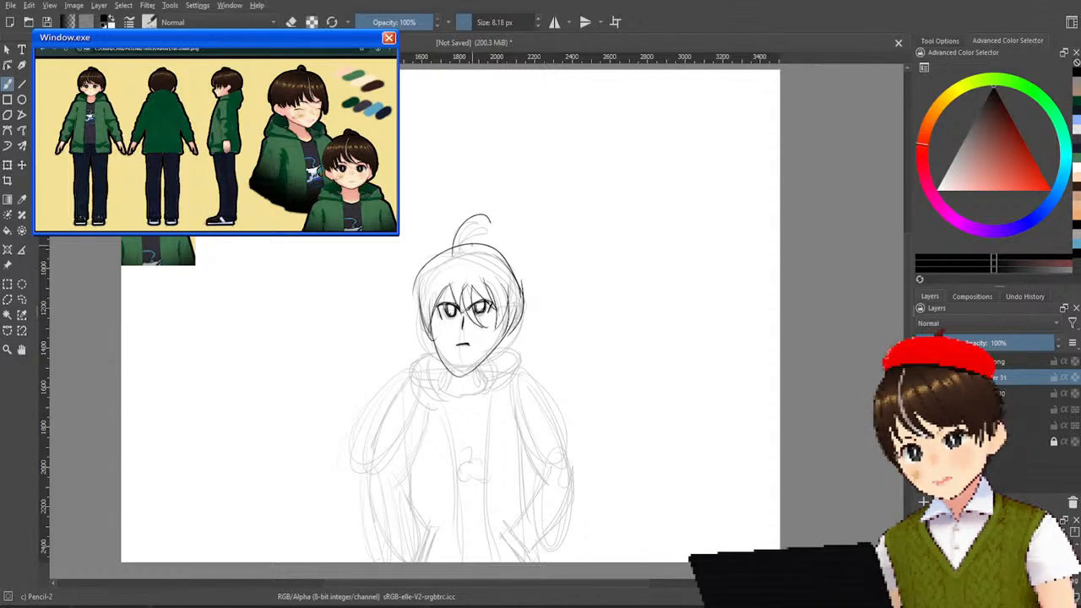
key(ctrl+z)
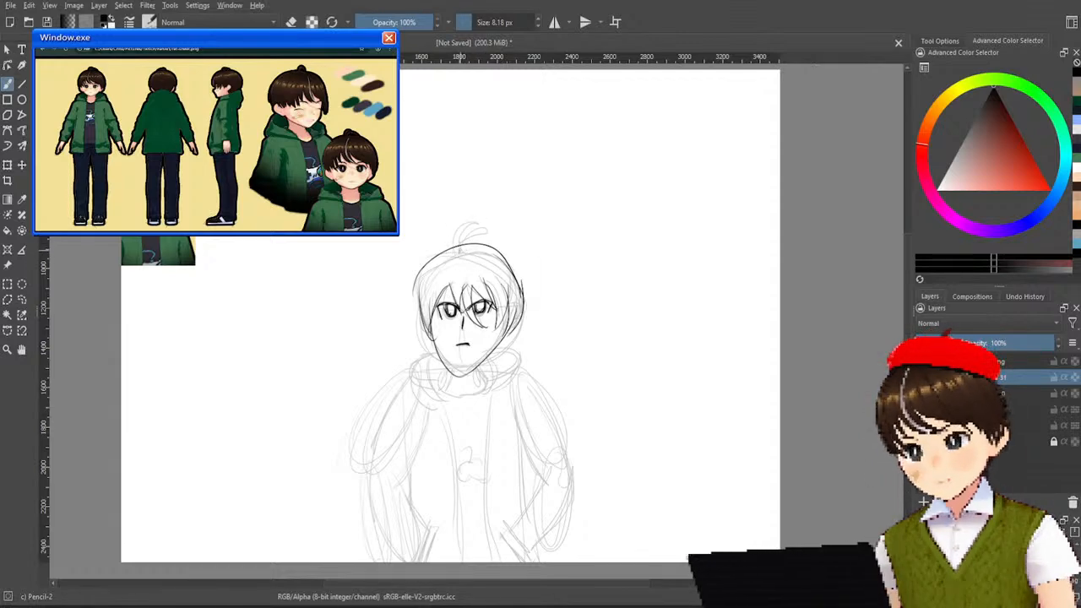
Ink the small curved hair tuft on top of the head and finish the ears beside the face.
drag(455, 252, 475, 234)
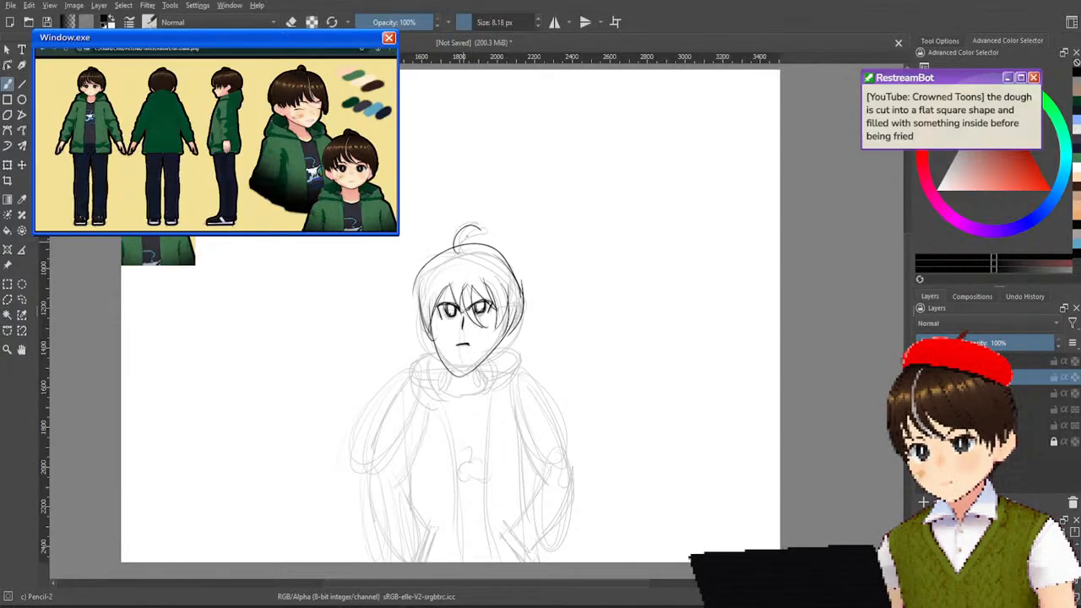
mouse_move(475, 232)
mouse_down()
mouse_move(458, 265)
mouse_move(483, 235)
mouse_move(482, 244)
mouse_up()
key(ctrl+z)
drag(483, 242, 457, 266)
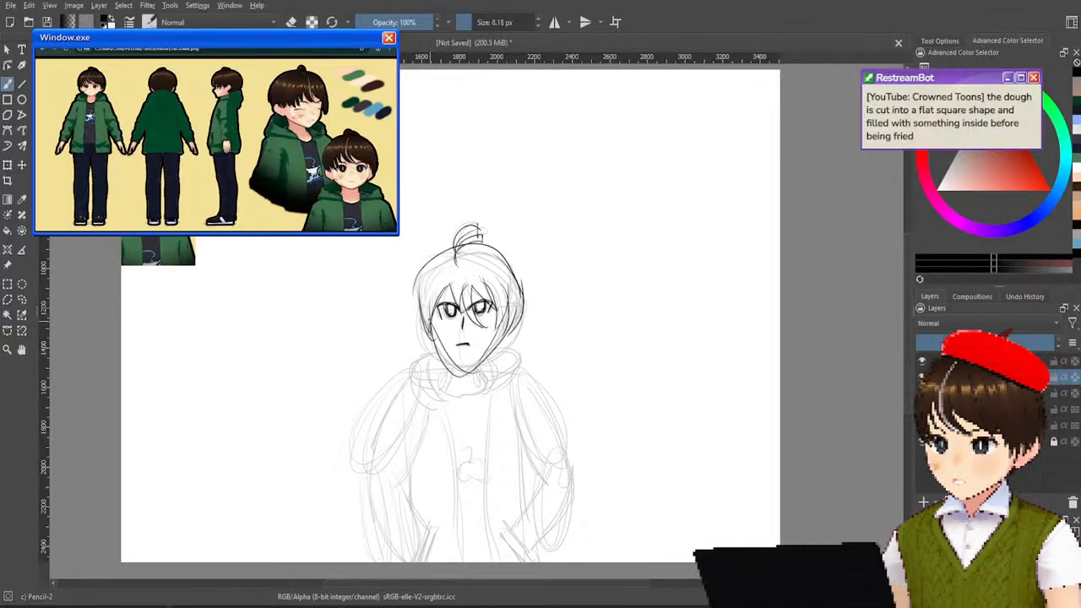
drag(510, 311, 511, 337)
Ink the neck with the shirt collar and the inner and outer hood folds on both sides of it.
mouse_move(457, 366)
mouse_down()
mouse_move(443, 394)
mouse_move(489, 392)
mouse_move(443, 397)
mouse_move(487, 392)
mouse_up()
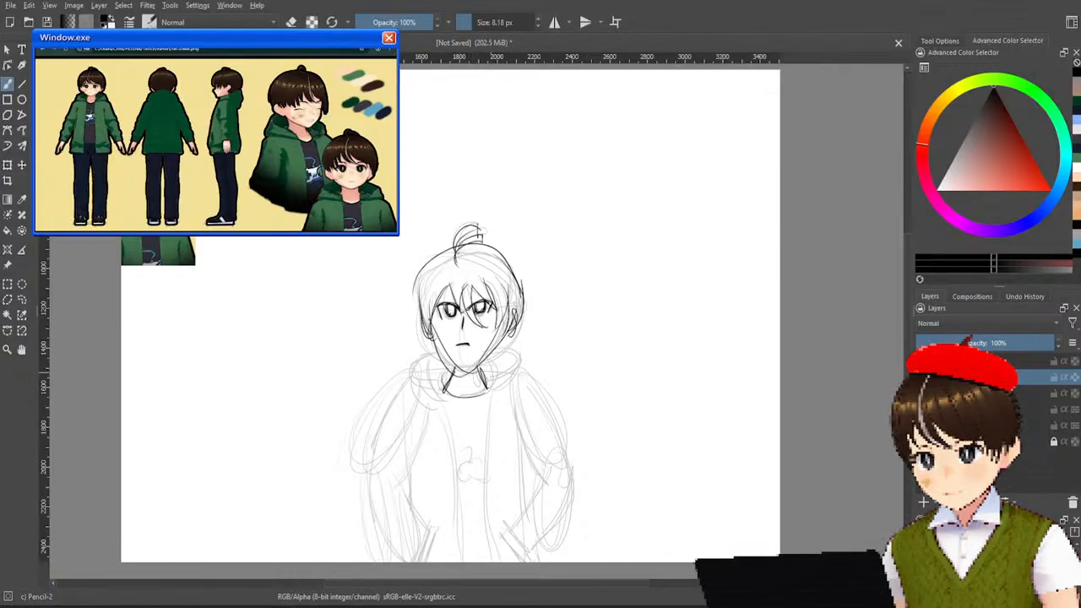
drag(429, 349, 449, 397)
drag(501, 351, 493, 392)
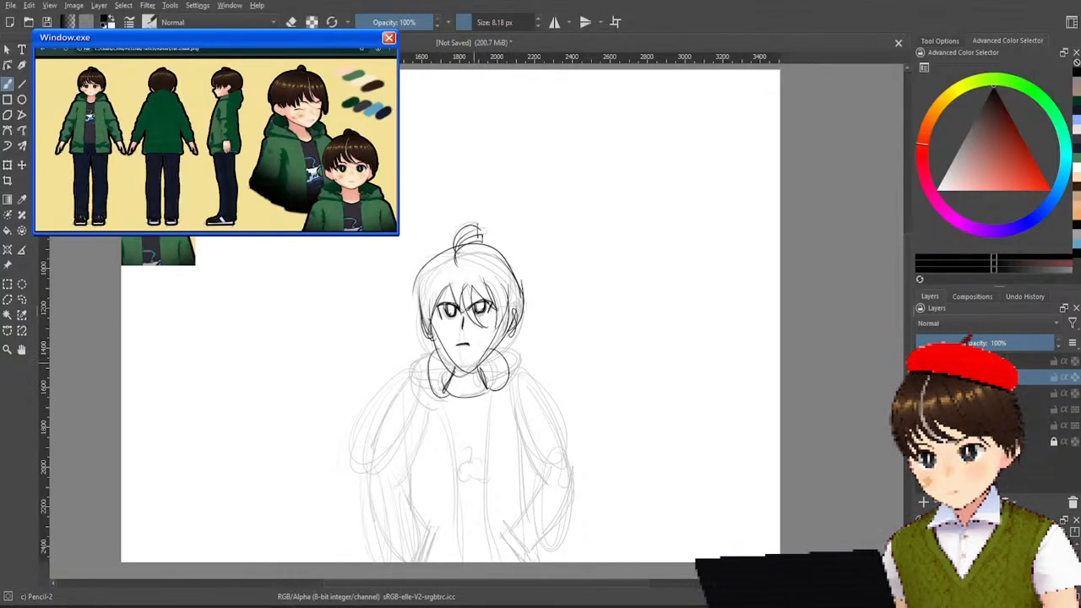
drag(433, 347, 436, 404)
drag(489, 341, 500, 392)
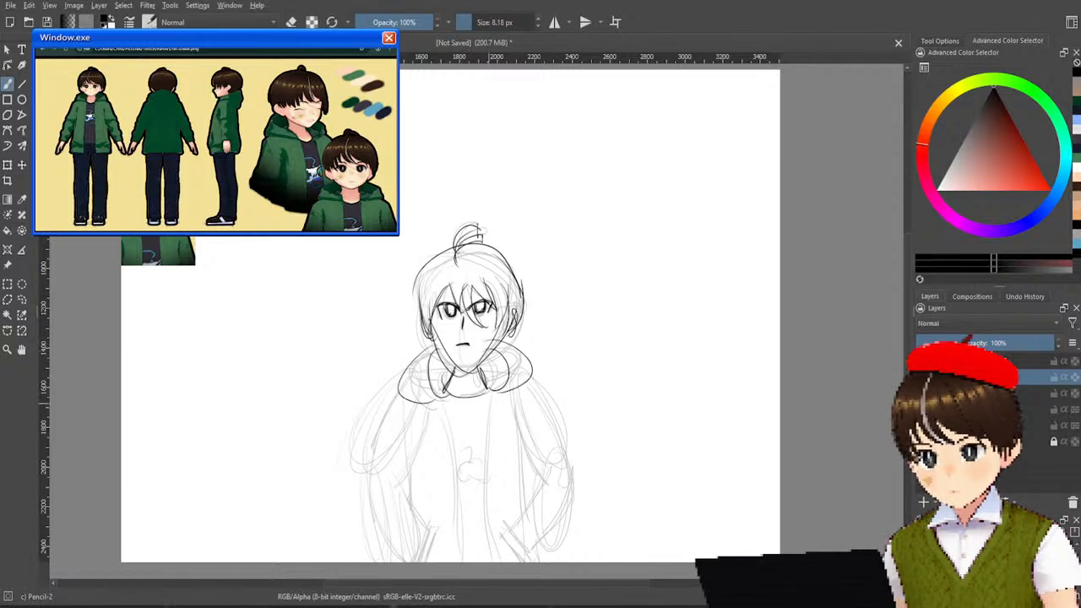
Ink the upper sleeve on the picture's left side, redoing the inner line from the hood down to the elbow.
mouse_move(398, 394)
mouse_down()
mouse_move(368, 423)
mouse_move(356, 517)
mouse_up()
key(ctrl+z)
drag(368, 422, 373, 495)
key(ctrl+z)
drag(376, 407, 365, 477)
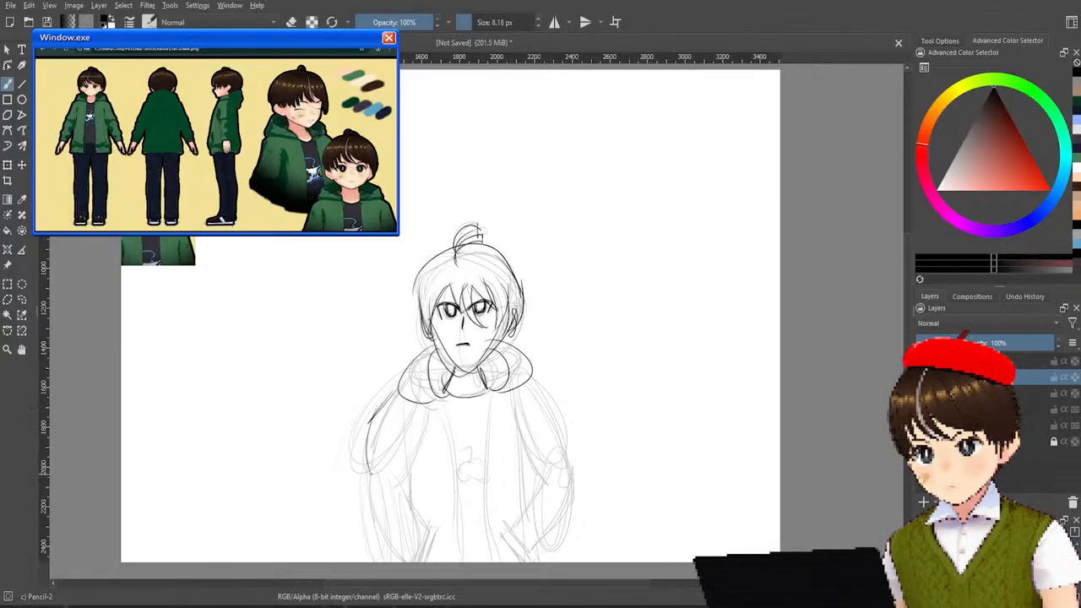
key(ctrl+z)
drag(431, 404, 406, 483)
key(ctrl+z)
drag(429, 404, 390, 483)
Ink the same sleeve's outer curve down to the canvas bottom and the inner forearm line from elbow to pocket.
drag(365, 431, 385, 525)
key(ctrl+z)
mouse_move(371, 414)
mouse_down()
mouse_move(363, 490)
mouse_move(411, 561)
mouse_up()
mouse_move(390, 483)
mouse_down()
mouse_move(421, 539)
mouse_move(425, 530)
mouse_move(429, 561)
mouse_up()
key(ctrl+z)
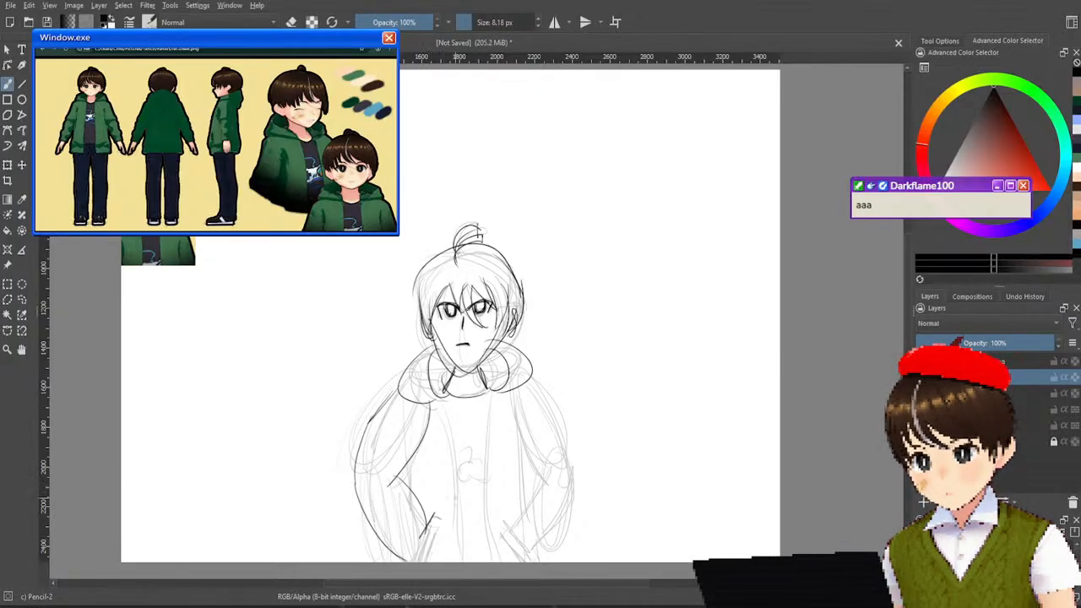
Ink the jacket's two open front edges as double lines from the hood to the canvas bottom, undoing the strokes that miss.
drag(477, 403, 463, 335)
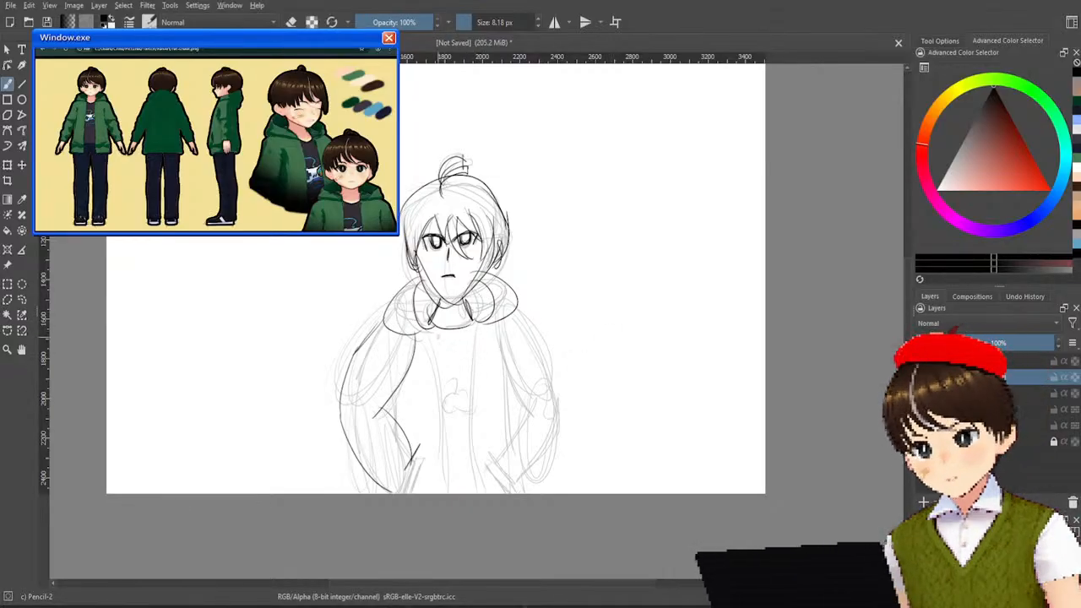
drag(419, 333, 429, 456)
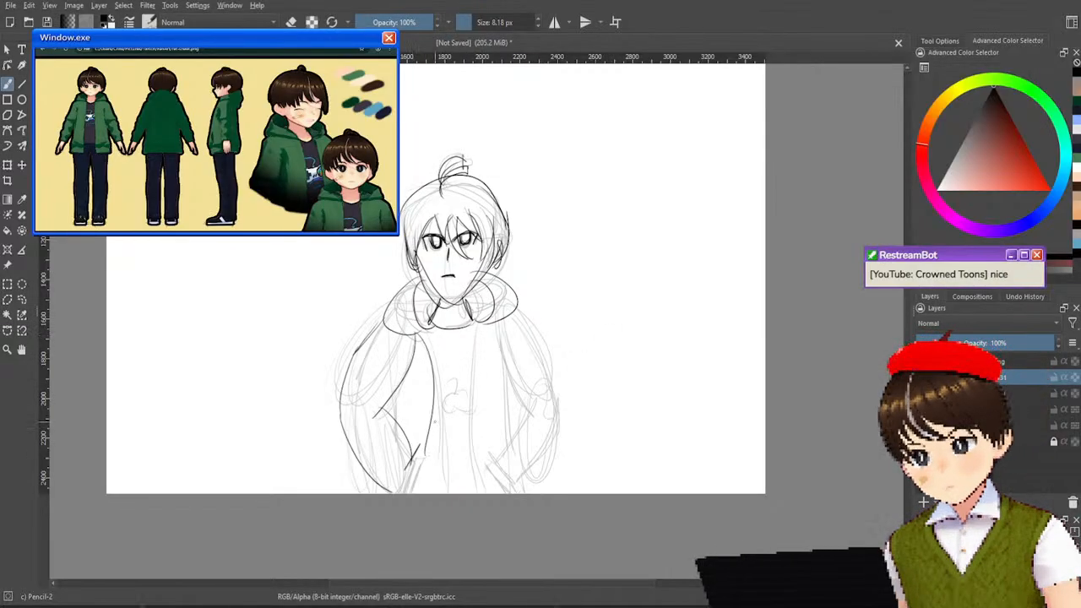
key(ctrl+z)
drag(417, 340, 439, 494)
drag(425, 339, 447, 493)
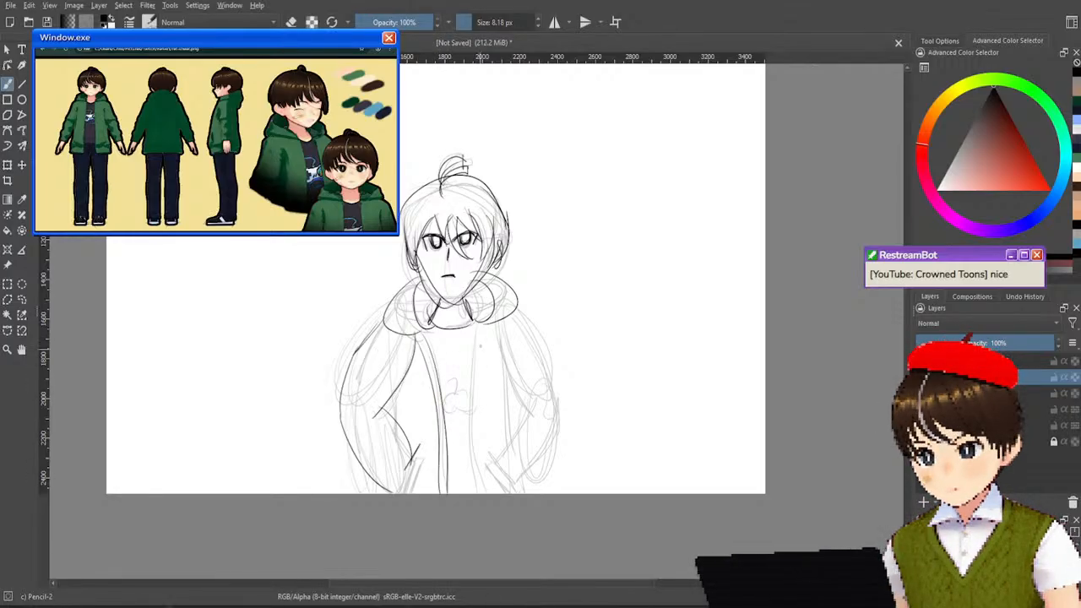
drag(476, 327, 467, 487)
key(ctrl+z)
drag(476, 338, 466, 493)
drag(478, 329, 482, 490)
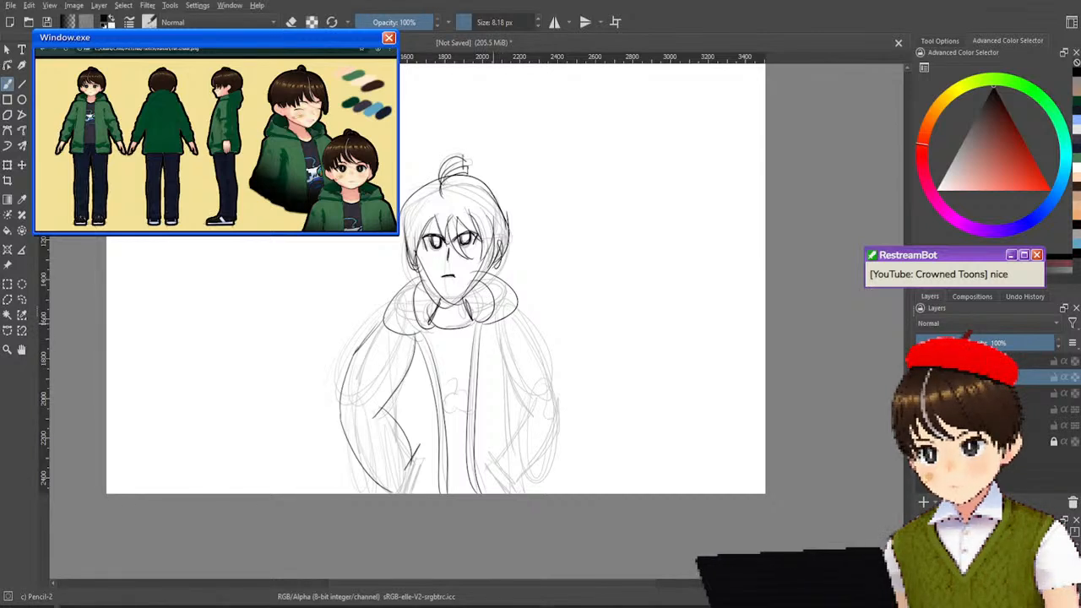
Ink the sleeve on the picture's right side with its outer curve, inner arm line and bent forearm.
mouse_move(517, 309)
mouse_down()
mouse_move(533, 323)
mouse_move(555, 435)
mouse_up()
mouse_move(497, 338)
mouse_down()
mouse_move(539, 399)
mouse_move(502, 464)
mouse_up()
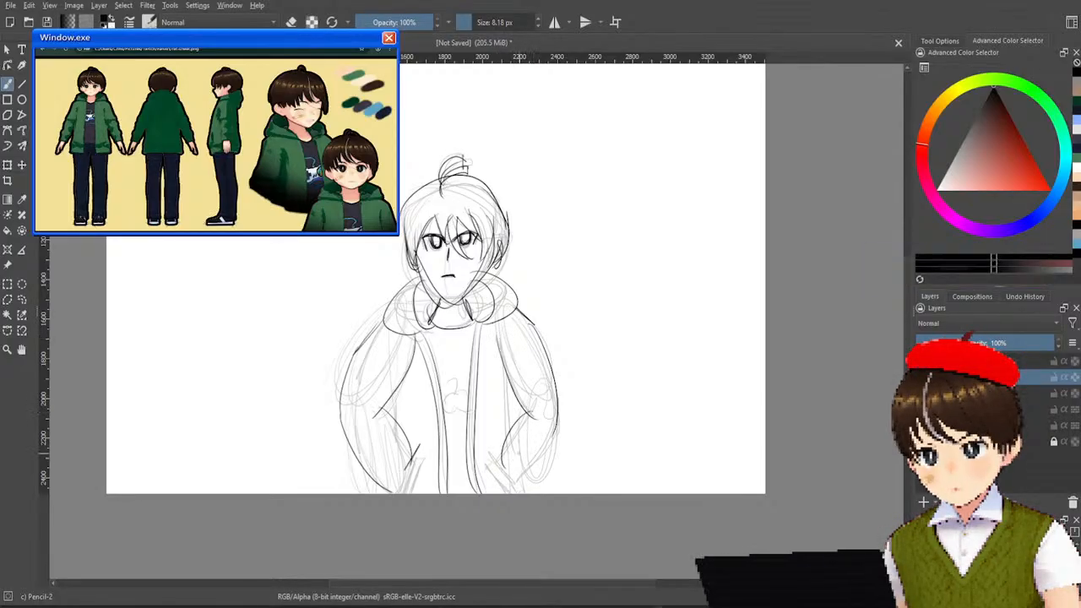
mouse_move(555, 428)
mouse_down()
mouse_move(512, 484)
mouse_move(530, 489)
mouse_up()
mouse_move(501, 453)
mouse_down()
mouse_move(493, 464)
mouse_move(521, 489)
mouse_move(490, 467)
mouse_move(510, 494)
mouse_up()
key(ctrl+z)
key(ctrl+z)
Ink the slanted rectangular pocket openings on both sides of the jacket.
drag(495, 468, 522, 493)
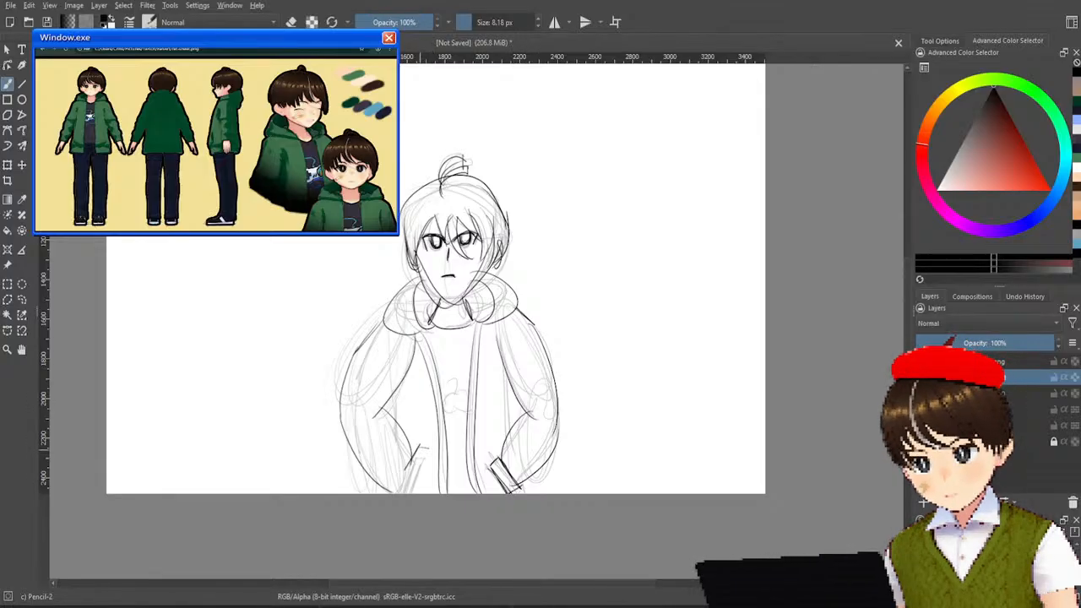
mouse_move(425, 449)
mouse_down()
mouse_move(410, 495)
mouse_move(397, 494)
mouse_up()
key(ctrl+z)
key(ctrl+z)
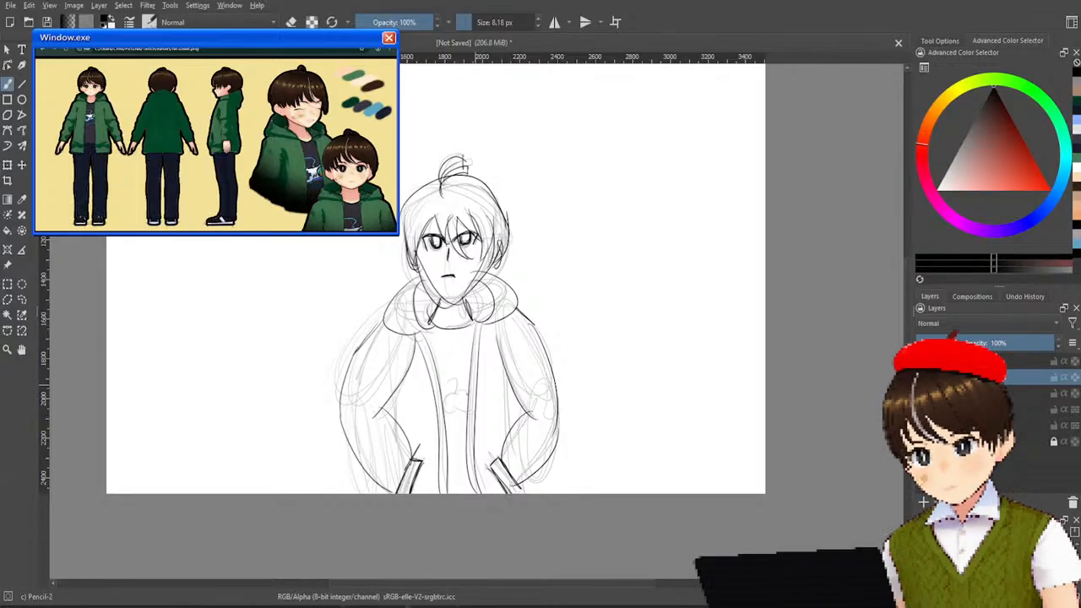
Ink the jacket's side lines between the torso and both bent arms, plus the short hem lines below the sleeves.
mouse_move(512, 477)
mouse_down()
mouse_move(526, 404)
mouse_move(510, 461)
mouse_up()
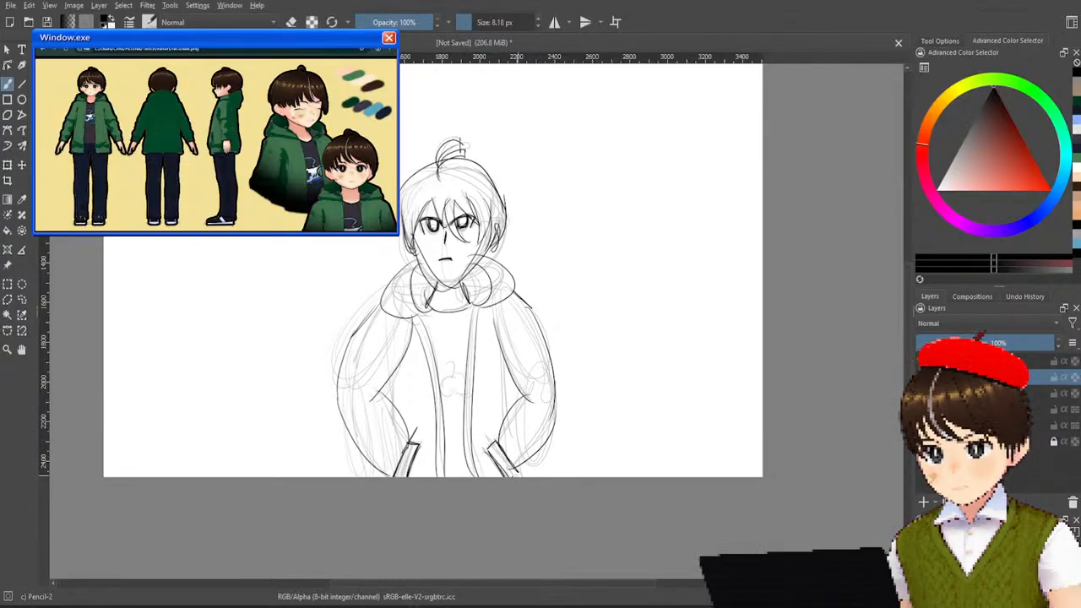
drag(506, 369, 513, 417)
drag(527, 462, 531, 477)
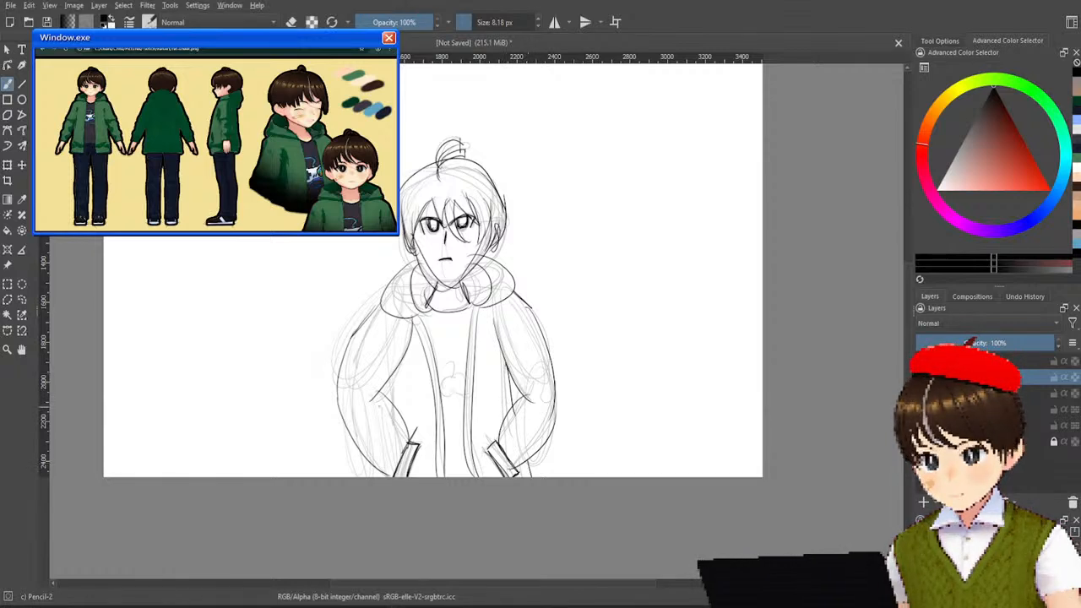
drag(391, 376, 384, 405)
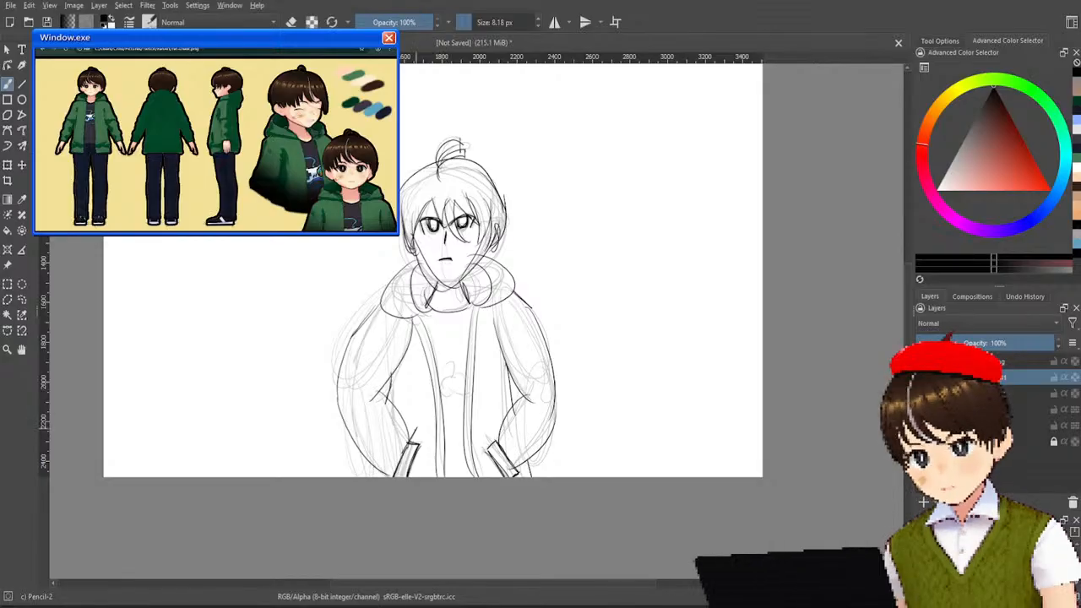
key(ctrl+z)
drag(393, 375, 392, 403)
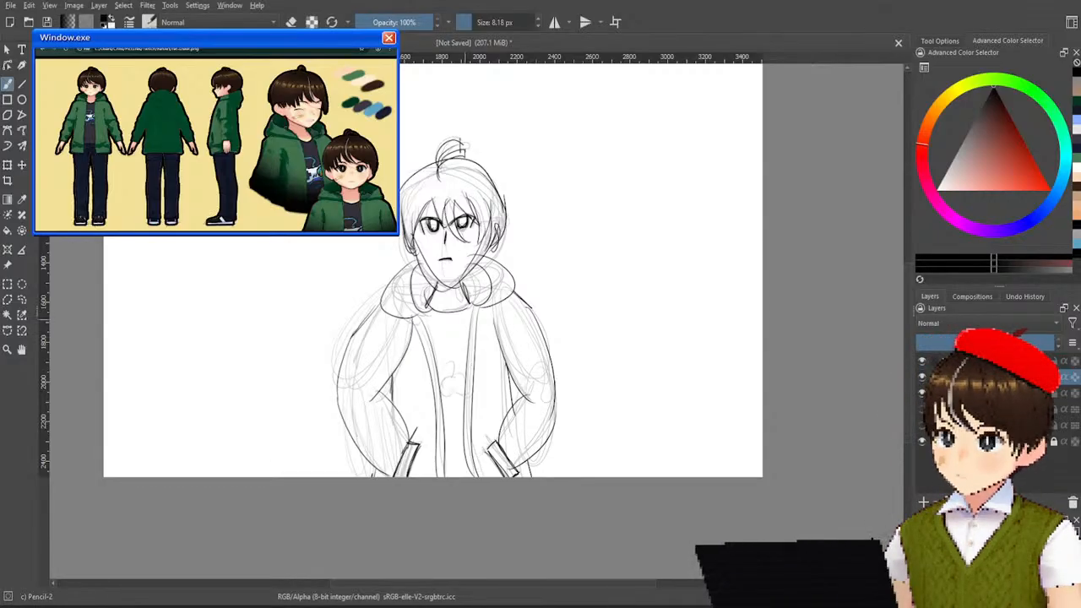
Ink the shirt emblem as a small game controller with a curled cord, a cross and button dots.
mouse_move(442, 374)
mouse_down()
mouse_move(439, 391)
mouse_move(464, 361)
mouse_move(457, 394)
mouse_move(447, 349)
mouse_up()
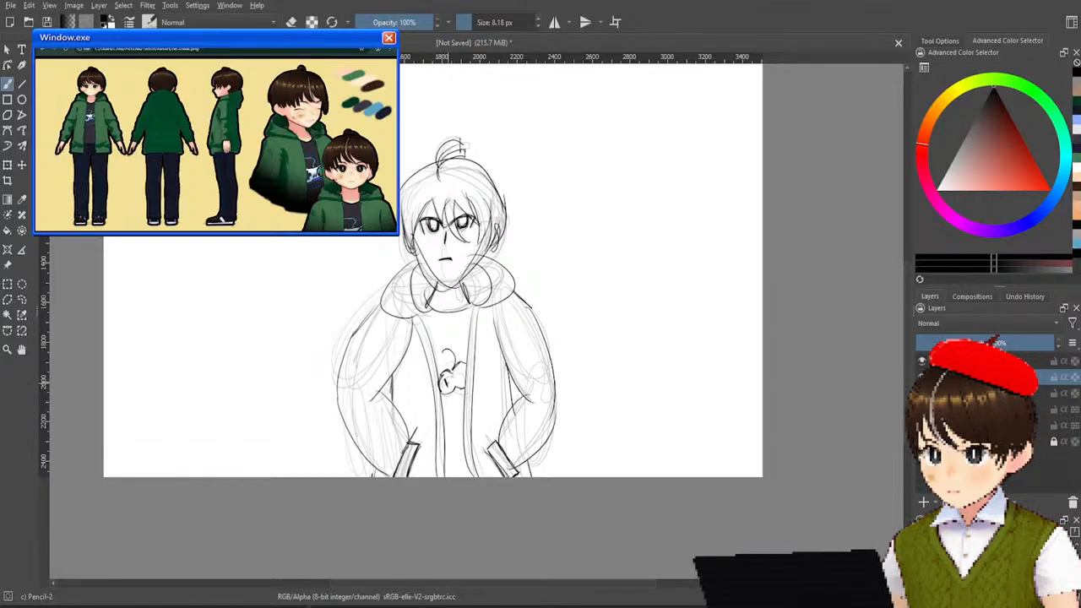
click(459, 376)
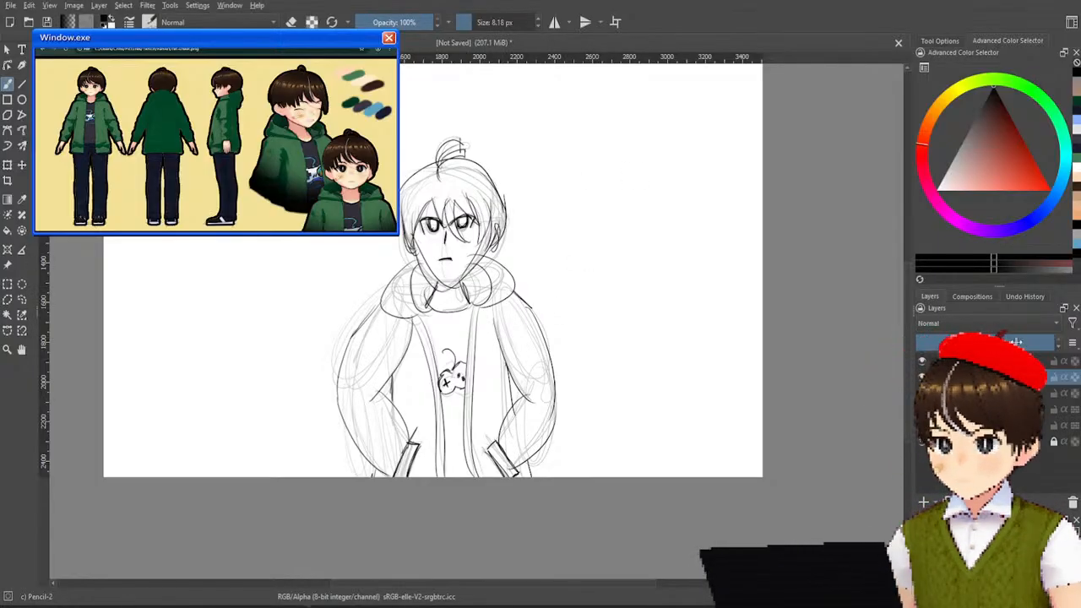
Toggle the line art layer's visibility to compare it with the sketch, and hide the sketch layer underneath.
click(921, 378)
click(920, 378)
click(921, 378)
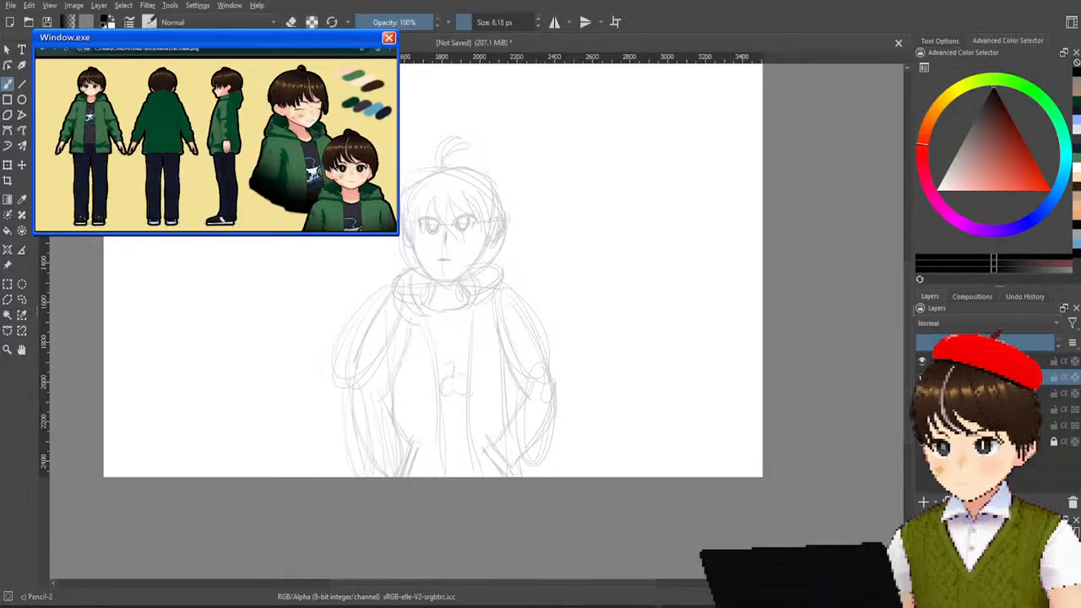
click(921, 378)
click(921, 378)
click(921, 378)
click(921, 378)
click(920, 378)
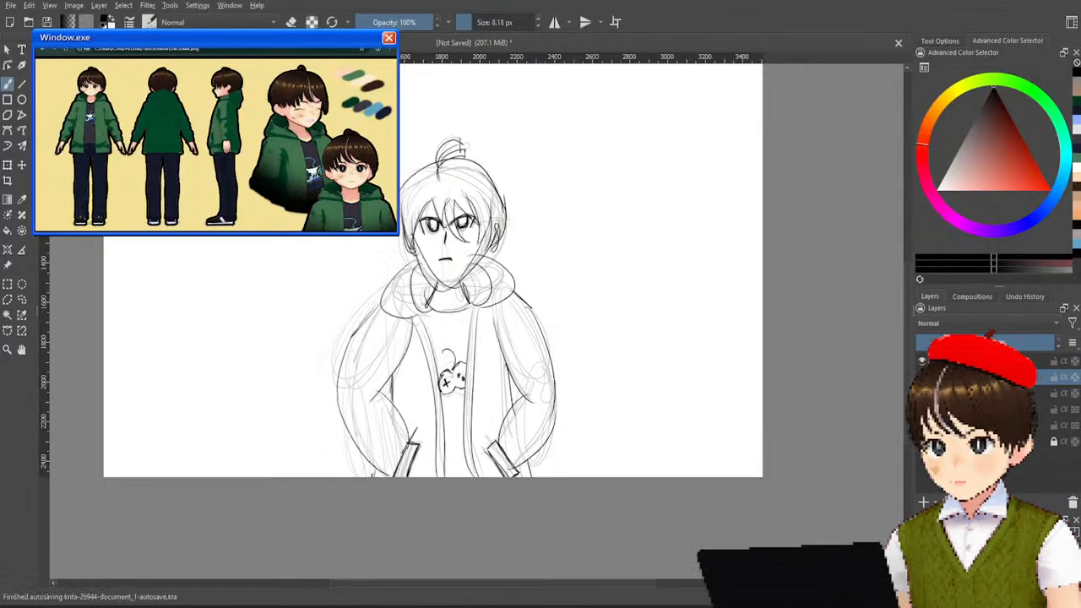
click(921, 378)
click(921, 379)
click(921, 378)
click(921, 379)
click(920, 379)
click(920, 379)
click(921, 378)
click(921, 394)
click(921, 378)
Examine the clean line art of the head, hood and jacket both up close and as a whole figure.
scroll(591, 255, down, 2)
scroll(591, 254, up, 3)
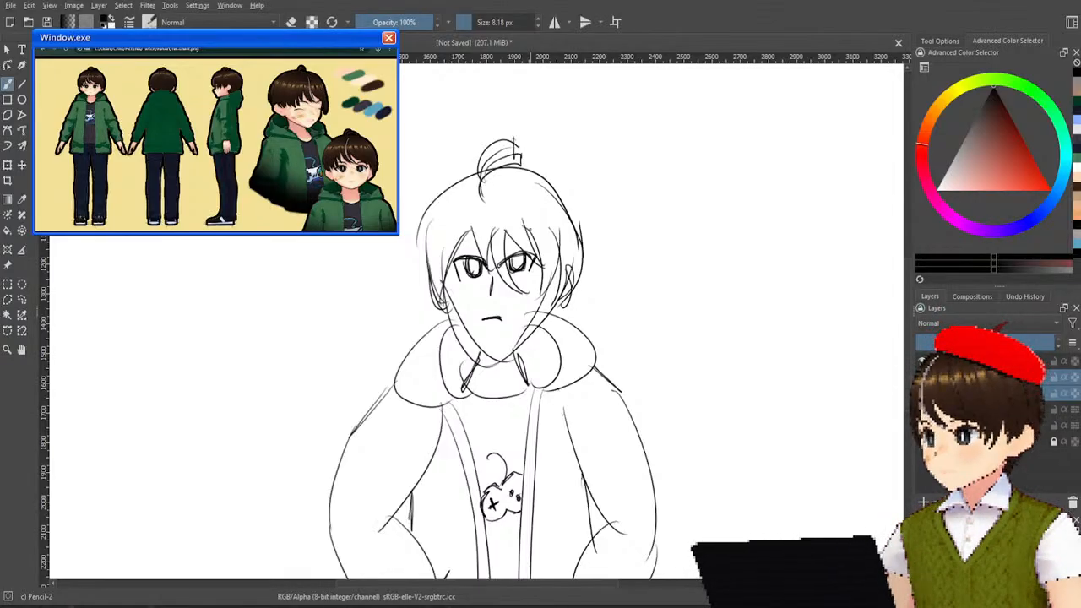
scroll(466, 224, down, 1)
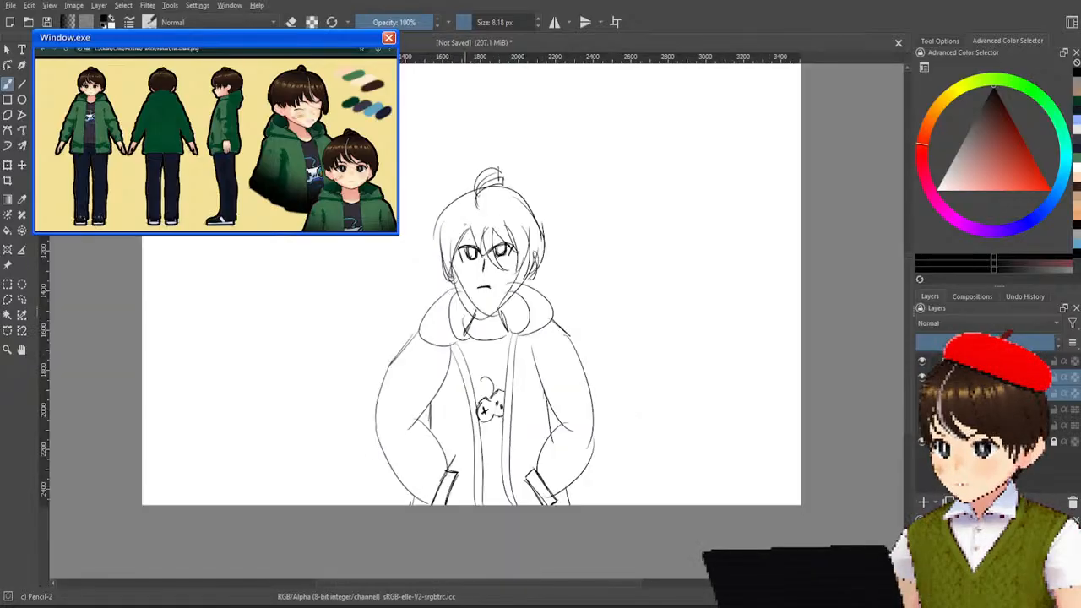
scroll(374, 245, down, 1)
scroll(376, 226, up, 2)
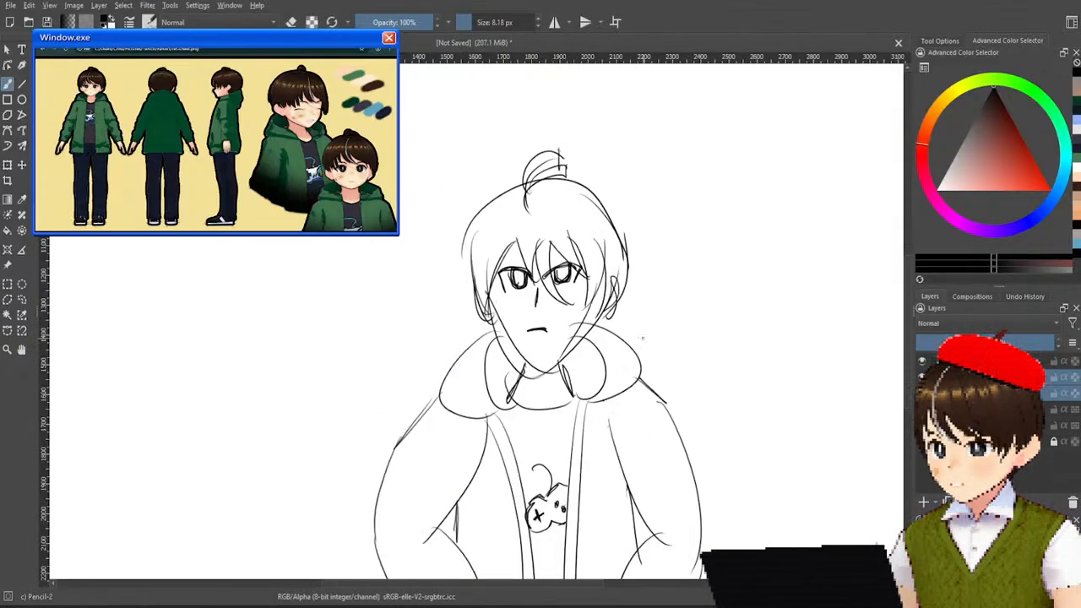
scroll(537, 318, up, 2)
scroll(520, 346, up, 1)
scroll(520, 346, down, 1)
scroll(520, 347, down, 1)
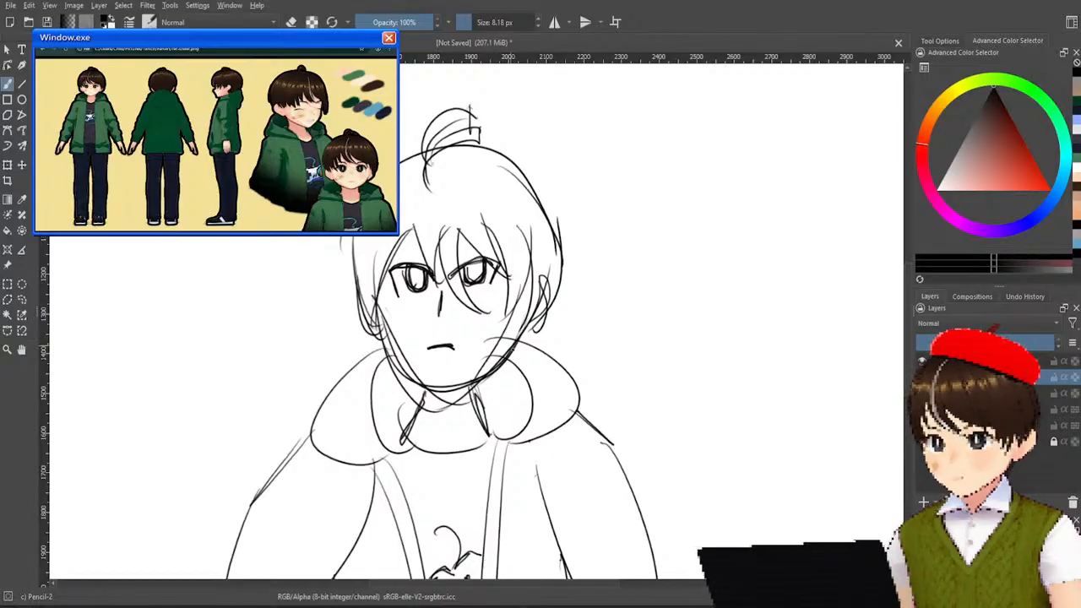
Examine the line art's face, hood, sleeves and shirt emblem at several magnifications.
scroll(544, 335, down, 5)
scroll(547, 334, up, 4)
drag(548, 334, 574, 304)
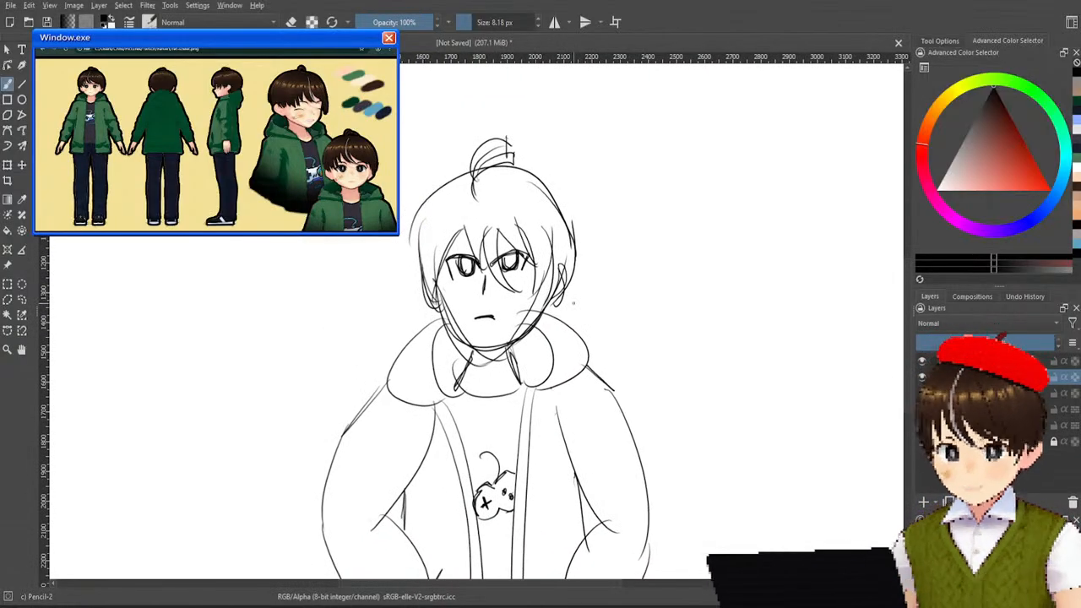
scroll(573, 302, up, 4)
scroll(569, 301, down, 2)
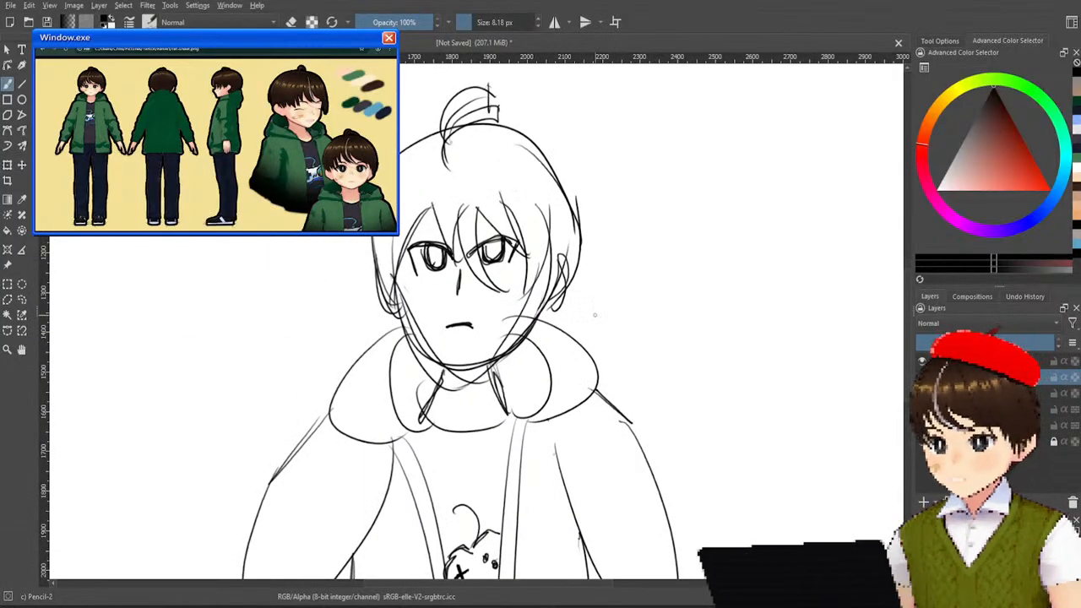
scroll(627, 178, down, 3)
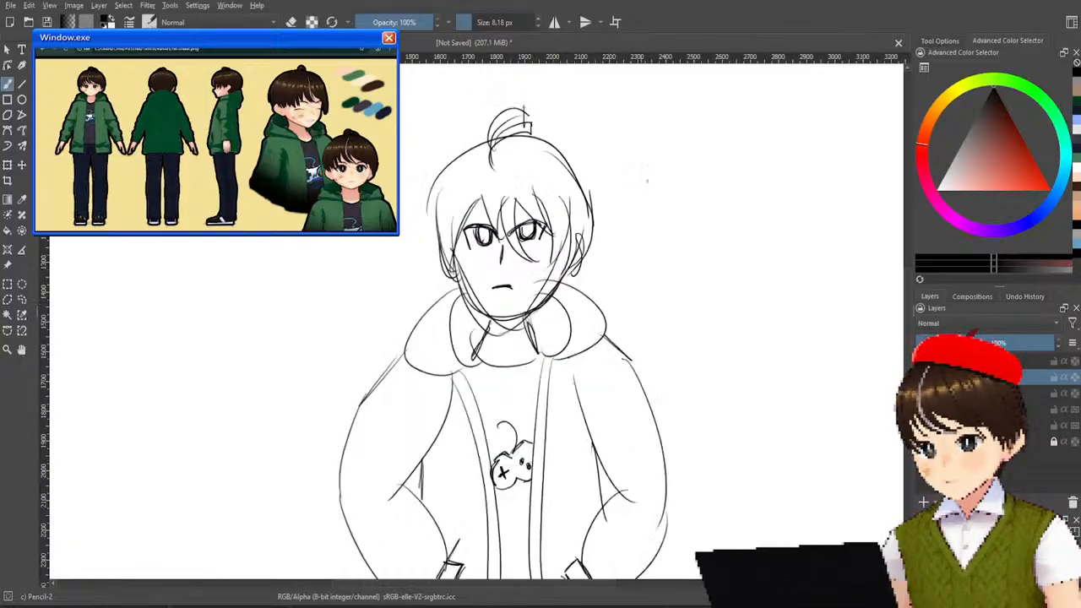
scroll(655, 234, up, 2)
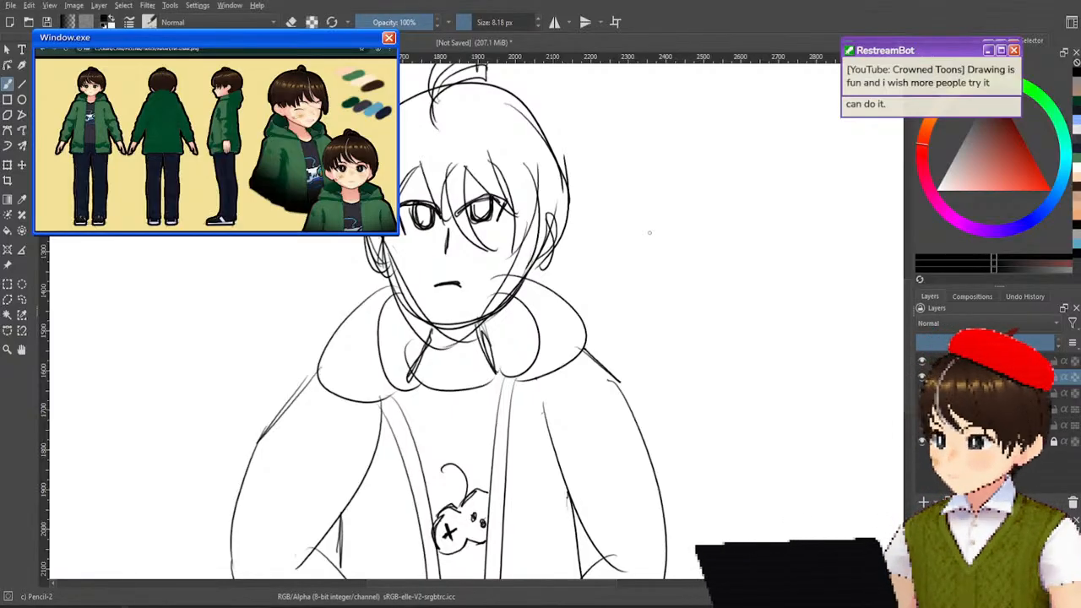
scroll(648, 234, down, 3)
scroll(644, 236, up, 2)
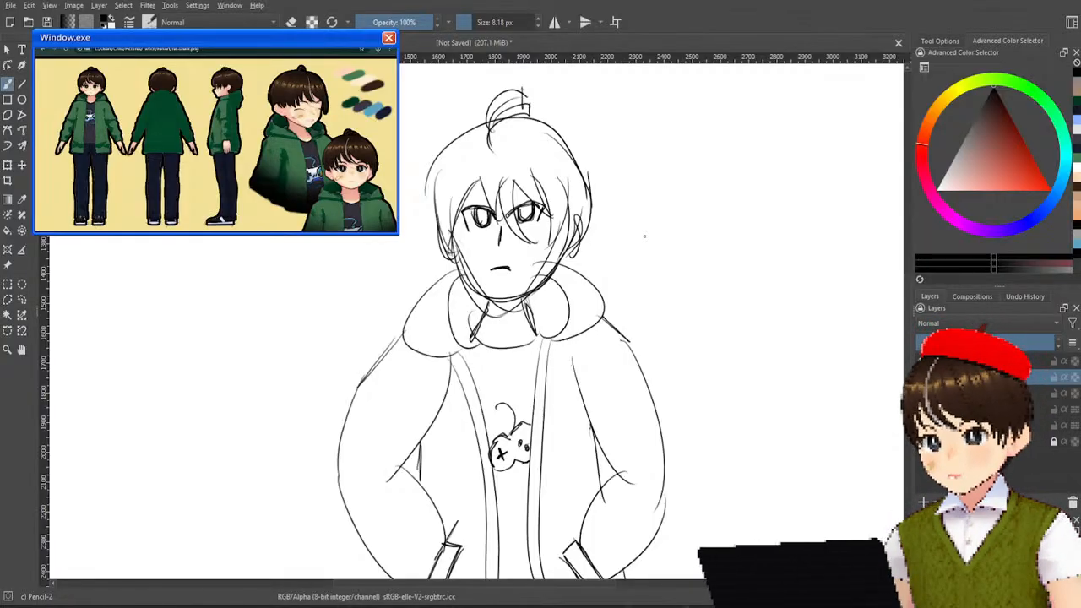
scroll(652, 229, down, 2)
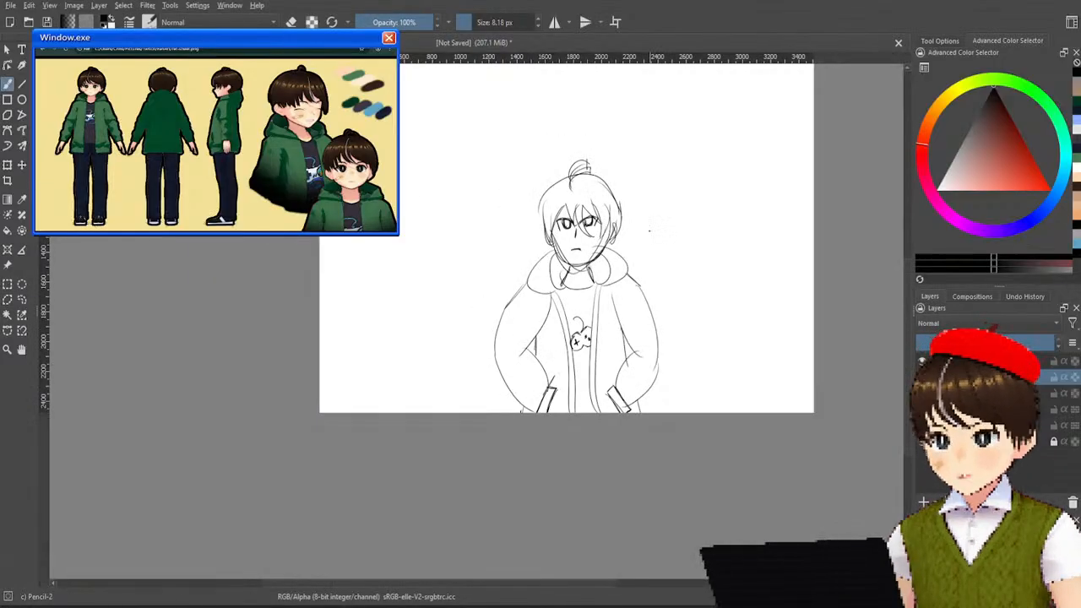
Add thin strand lines to the boy's hair across the crown and fringe.
drag(622, 201, 592, 257)
scroll(579, 259, up, 2)
scroll(587, 248, up, 3)
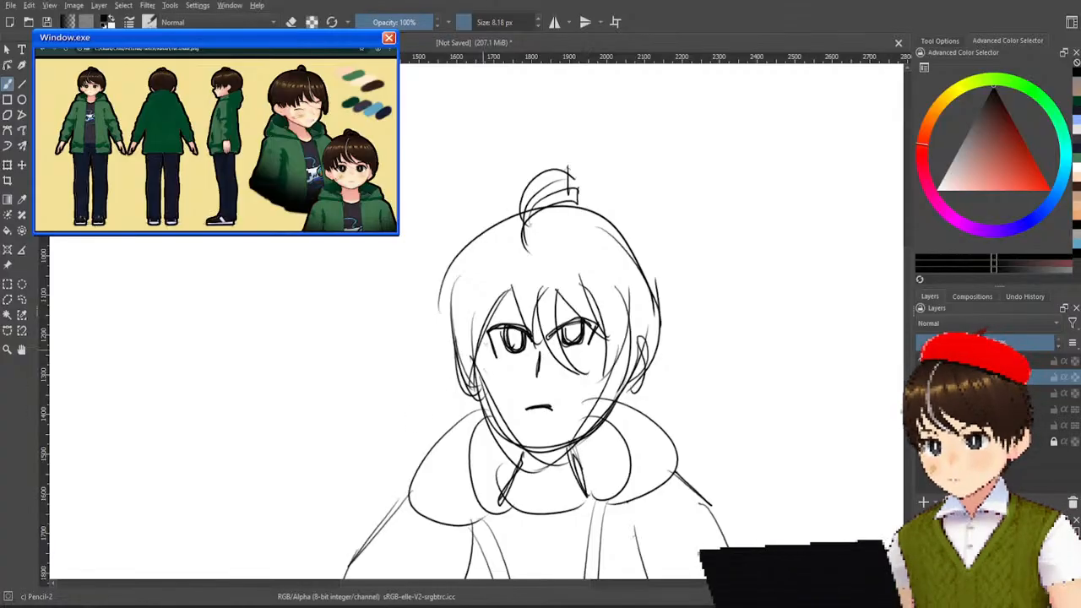
mouse_move(483, 269)
mouse_down()
mouse_move(476, 367)
mouse_move(529, 317)
mouse_up()
mouse_move(559, 255)
mouse_down()
mouse_move(537, 328)
mouse_move(593, 296)
mouse_move(638, 336)
mouse_up()
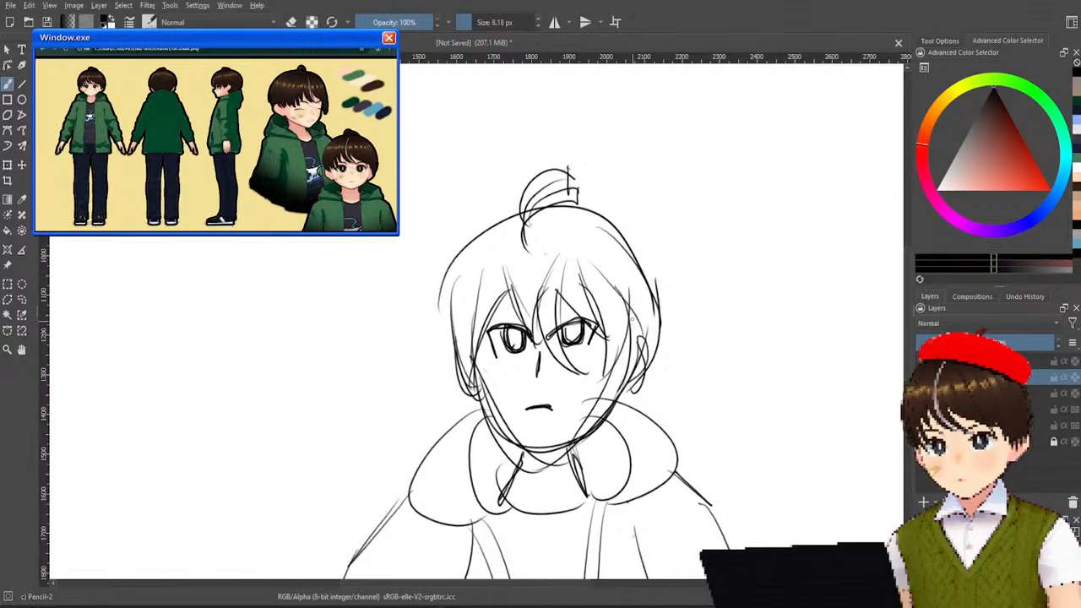
mouse_move(606, 280)
mouse_down()
mouse_move(615, 382)
mouse_move(613, 350)
mouse_up()
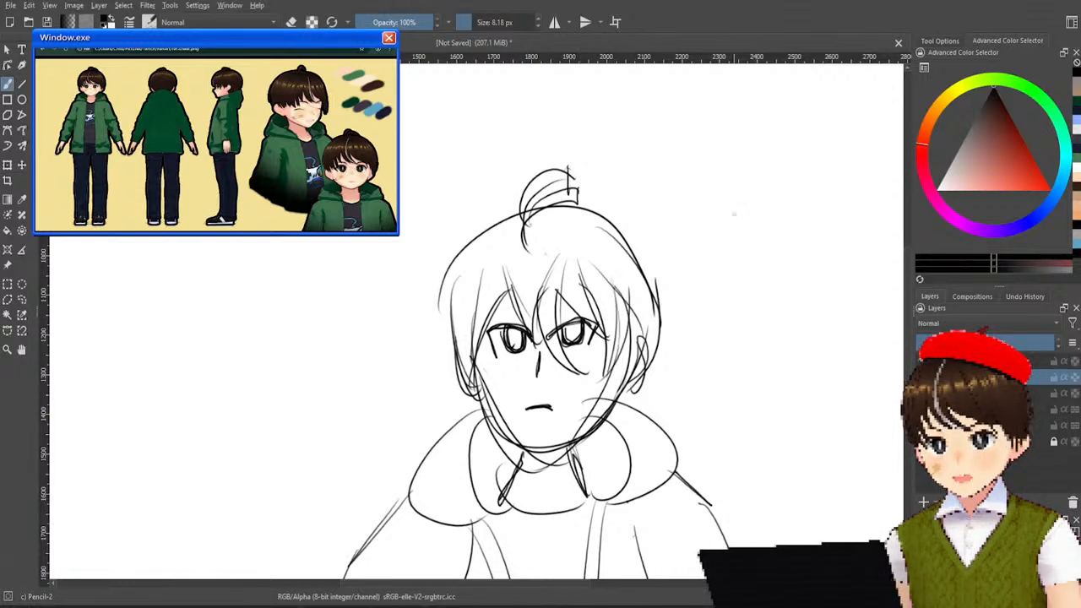
scroll(735, 216, down, 4)
scroll(740, 338, up, 2)
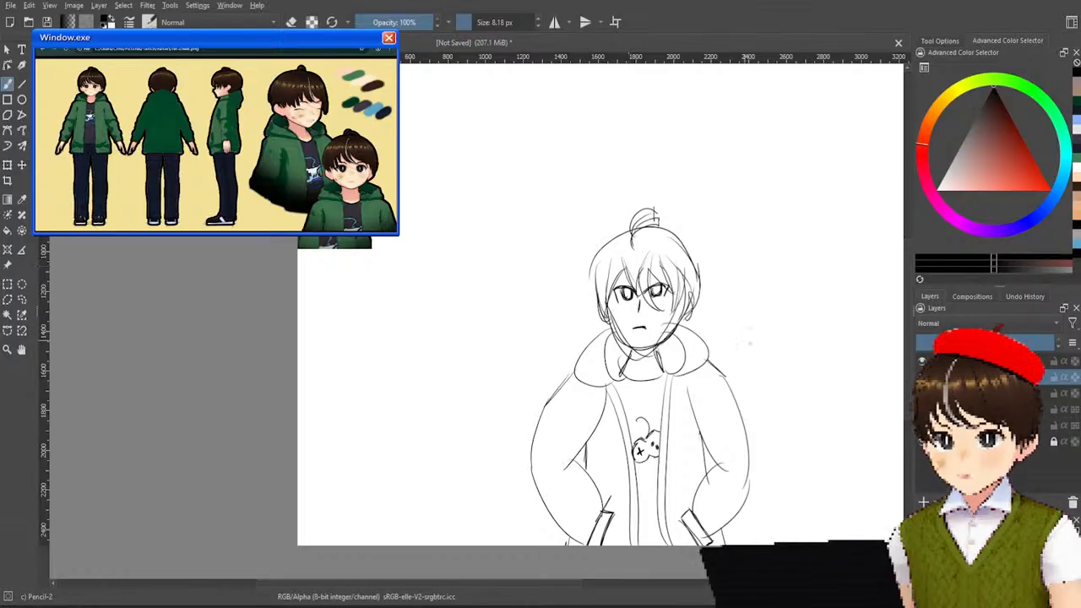
Hide the layer above the line art and leave the line art layer visible.
click(923, 377)
click(922, 376)
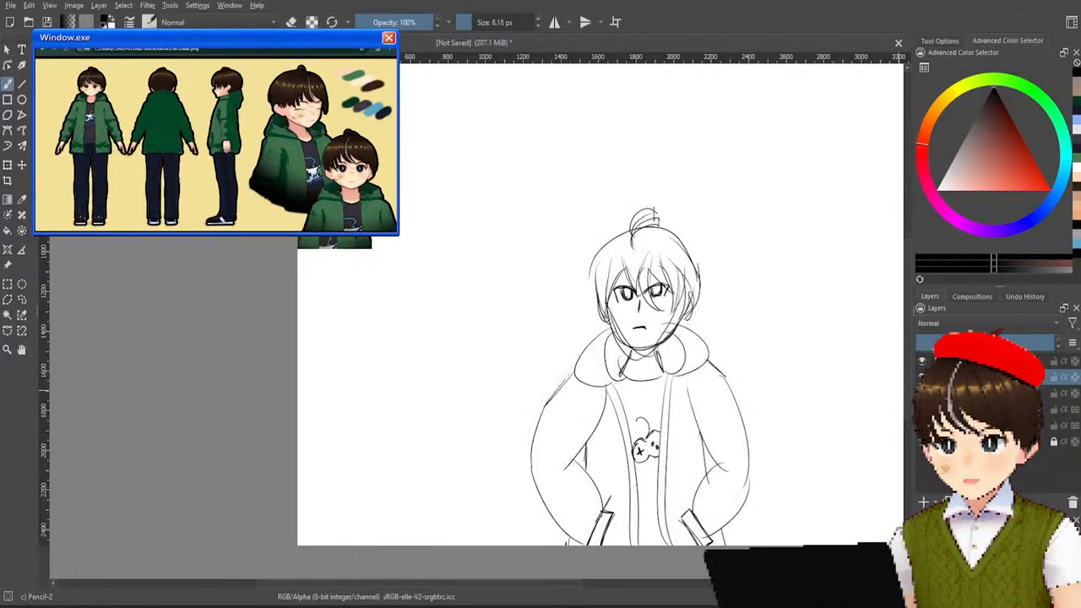
click(923, 377)
click(923, 363)
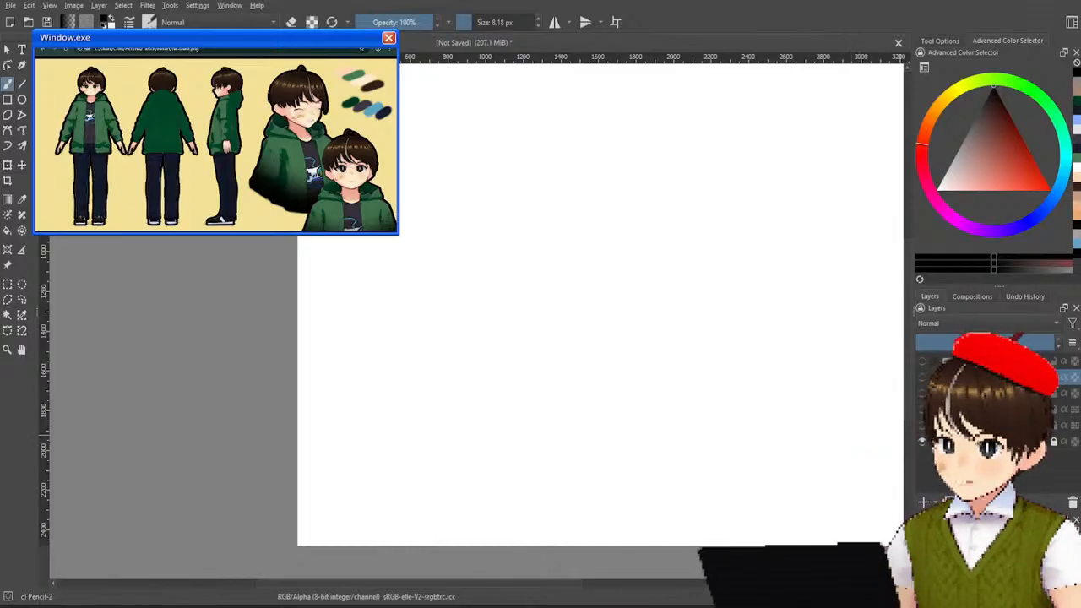
click(923, 377)
drag(806, 360, 714, 363)
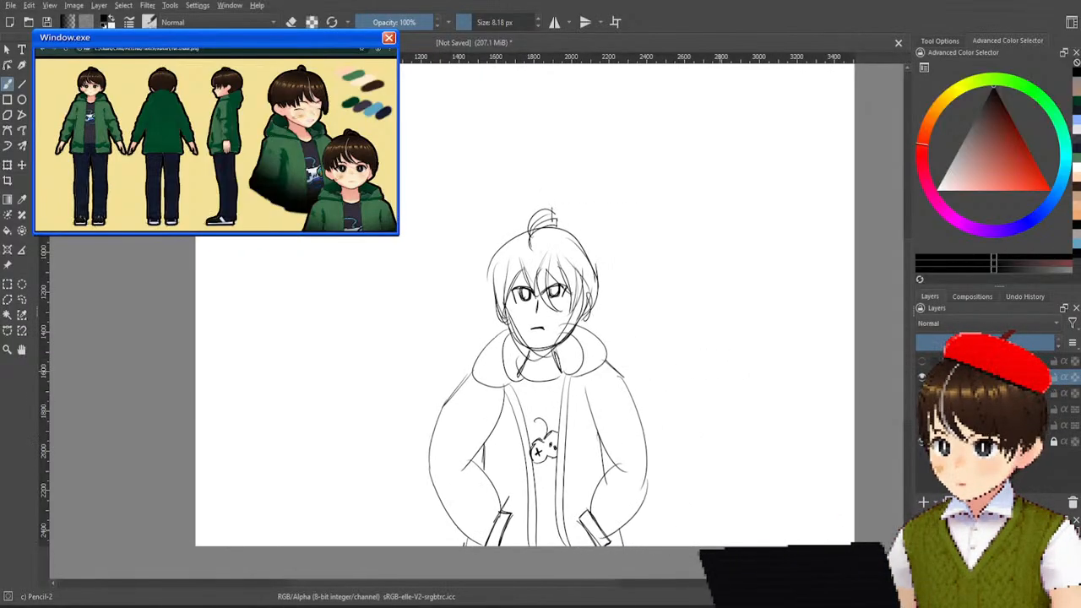
Show the two earlier coloured jacket drawings and move the line art into the empty space to their right.
click(922, 394)
click(922, 409)
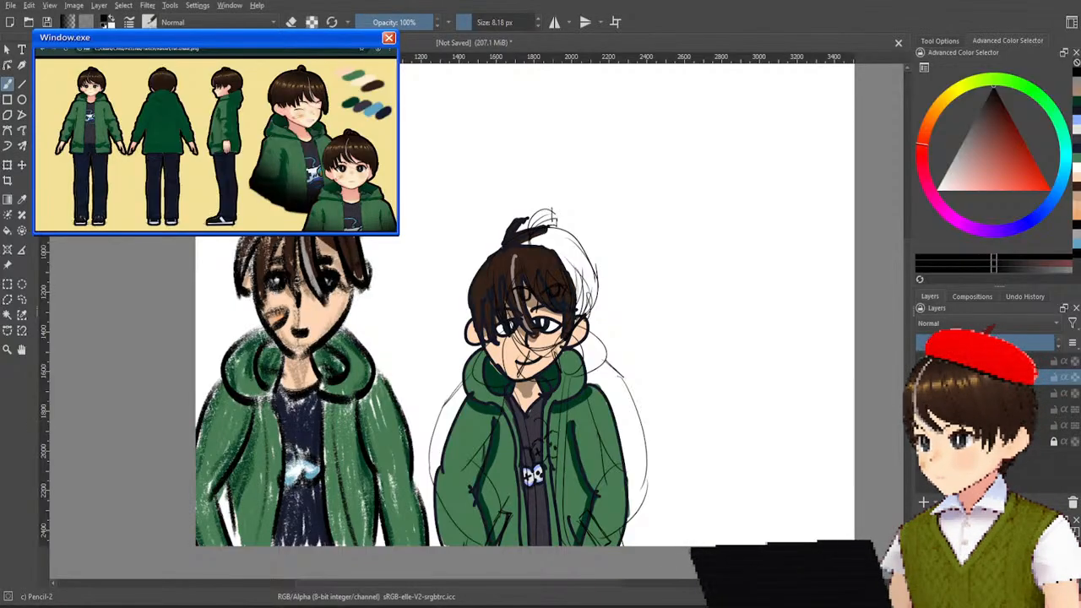
click(22, 165)
drag(549, 353, 754, 360)
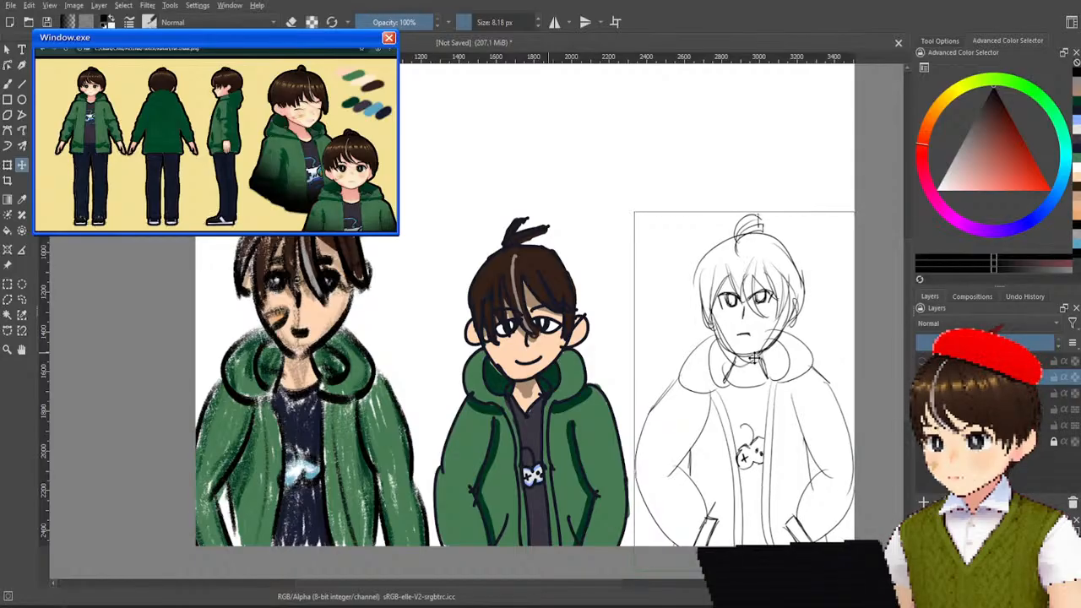
scroll(586, 297, down, 2)
scroll(571, 281, up, 2)
scroll(574, 282, down, 2)
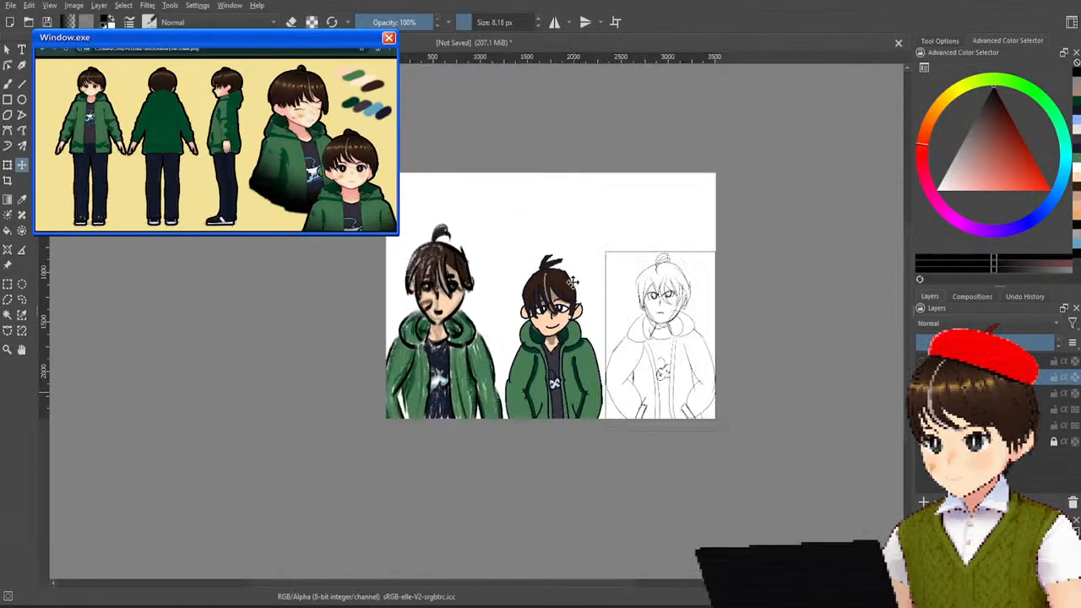
scroll(585, 277, up, 1)
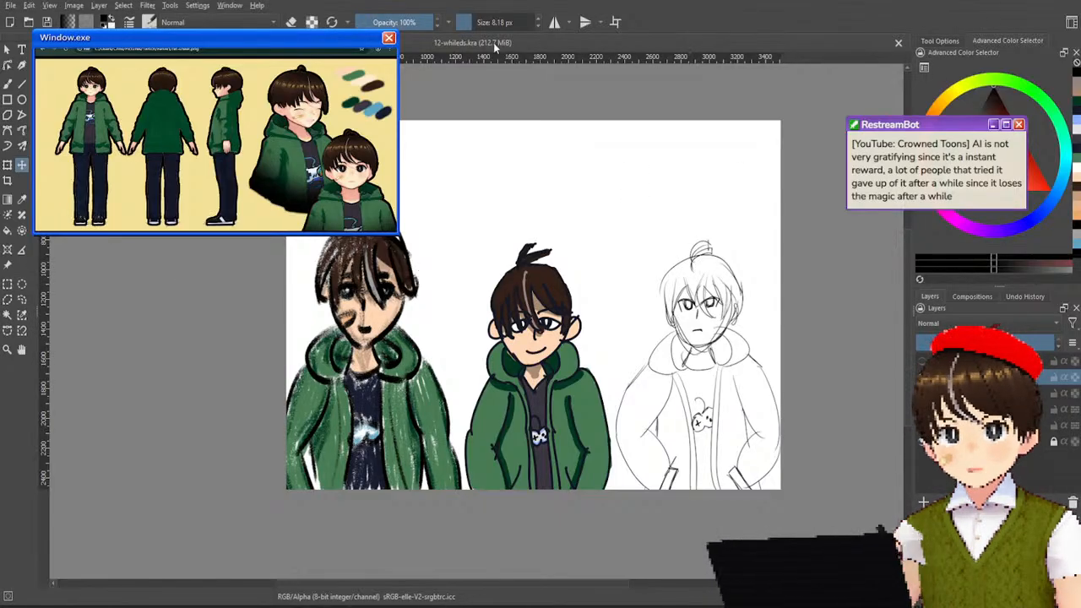
Close 12-whileds.kra and create a new blank document.
click(900, 43)
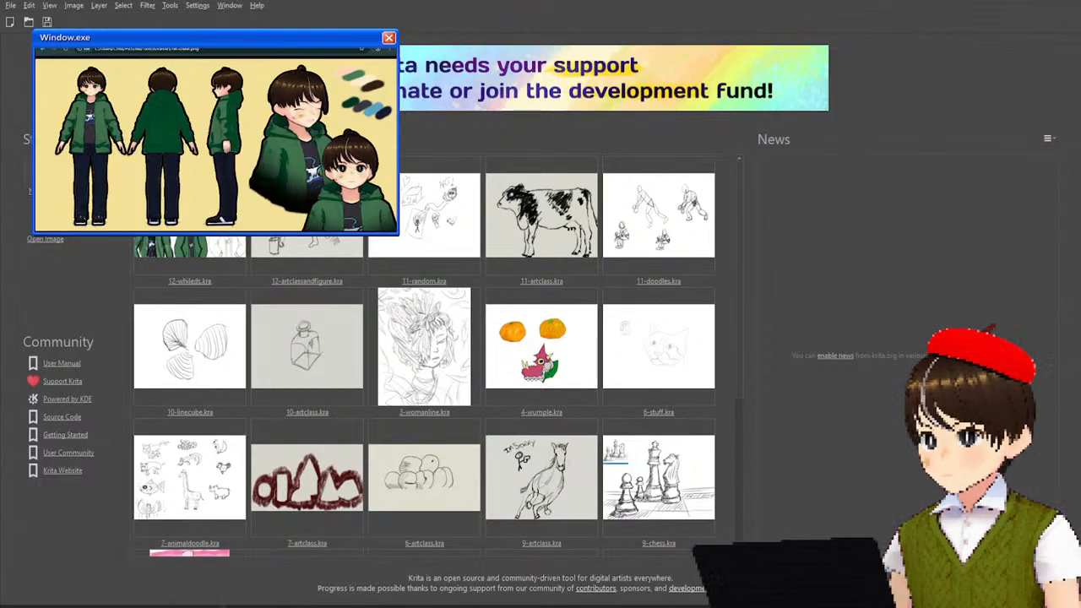
click(644, 448)
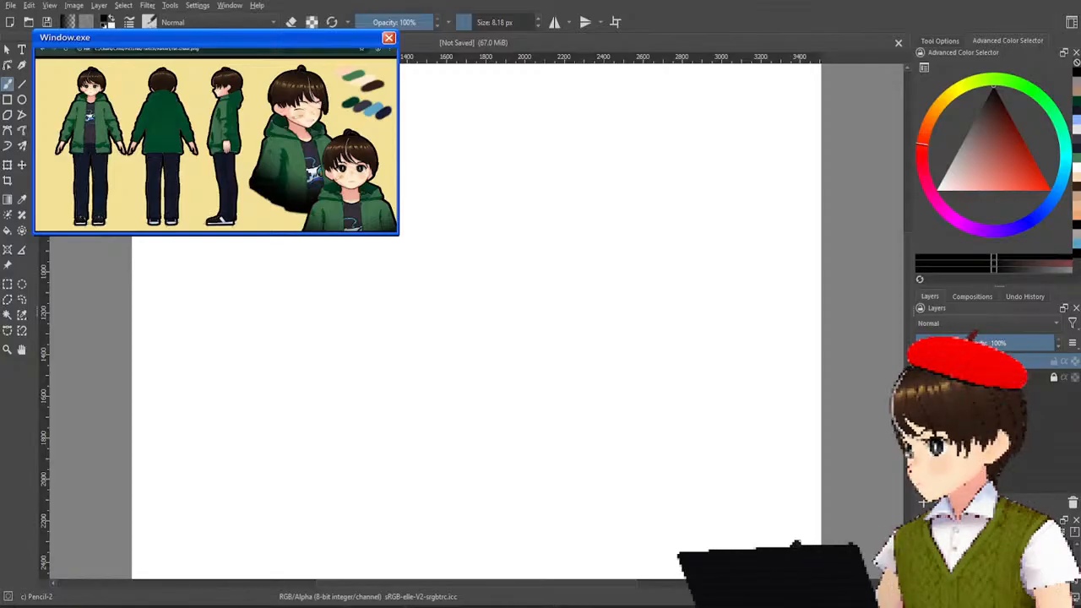
Browse the reference images and bring up the photographed notebook sketch of the boy eating.
key(ctrl+t)
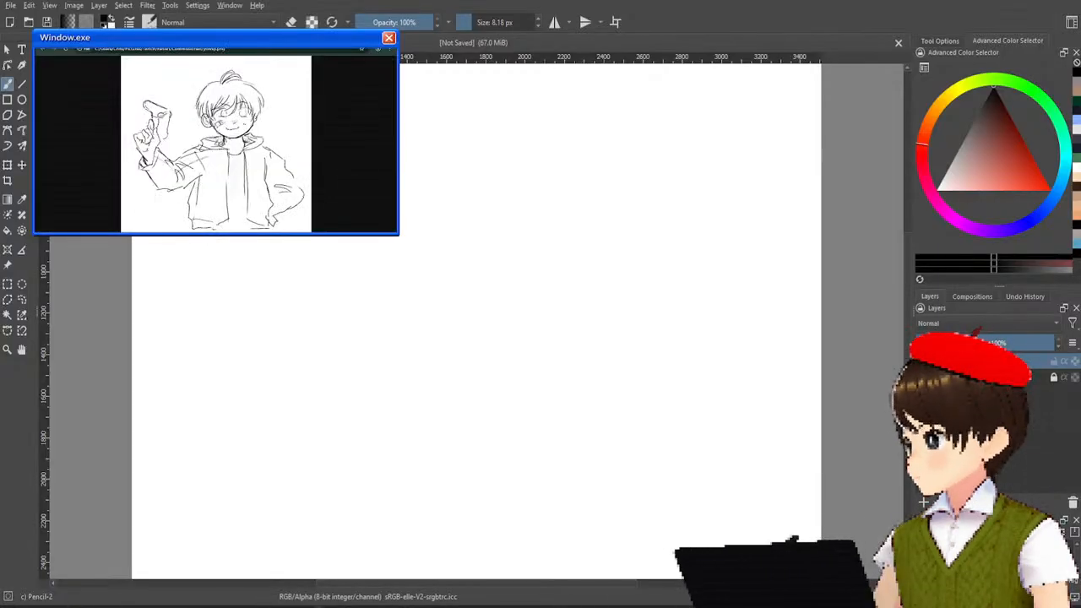
key(ctrl+t)
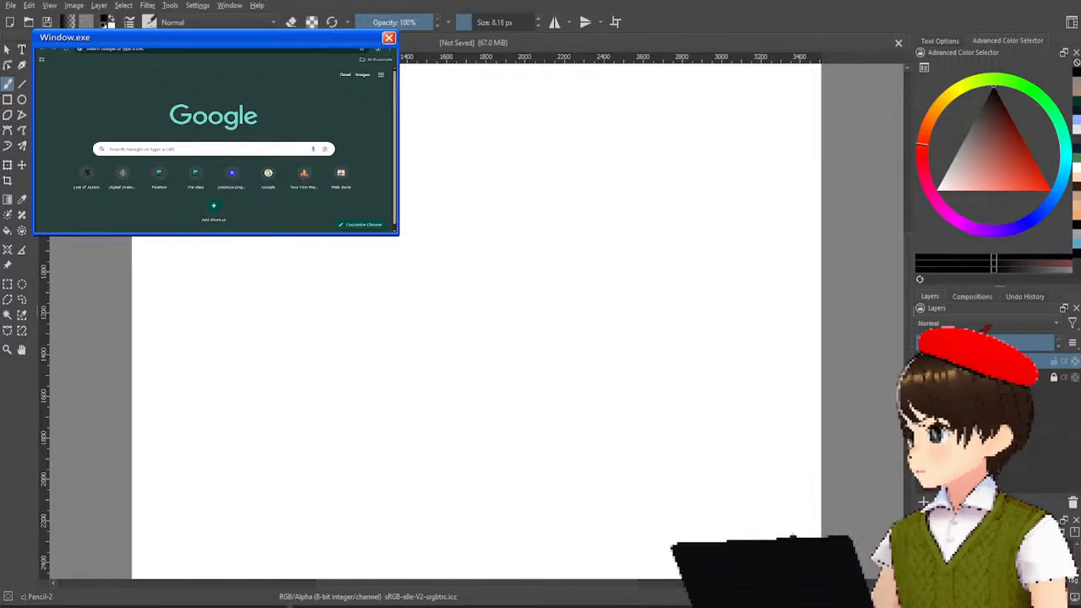
key(ctrl+w)
key(ctrl+Tab)
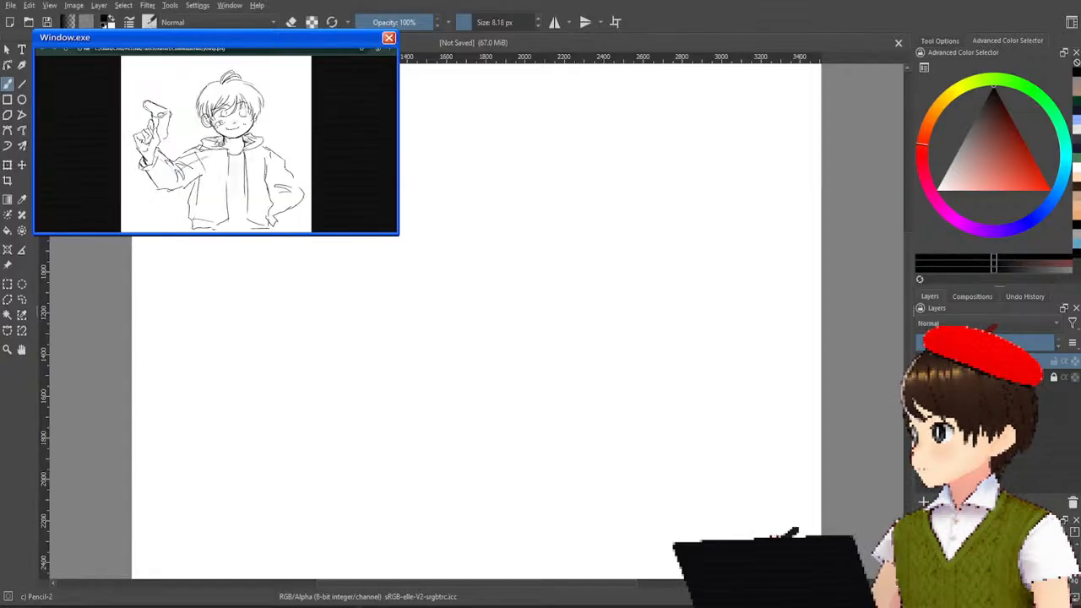
key(ctrl+Tab)
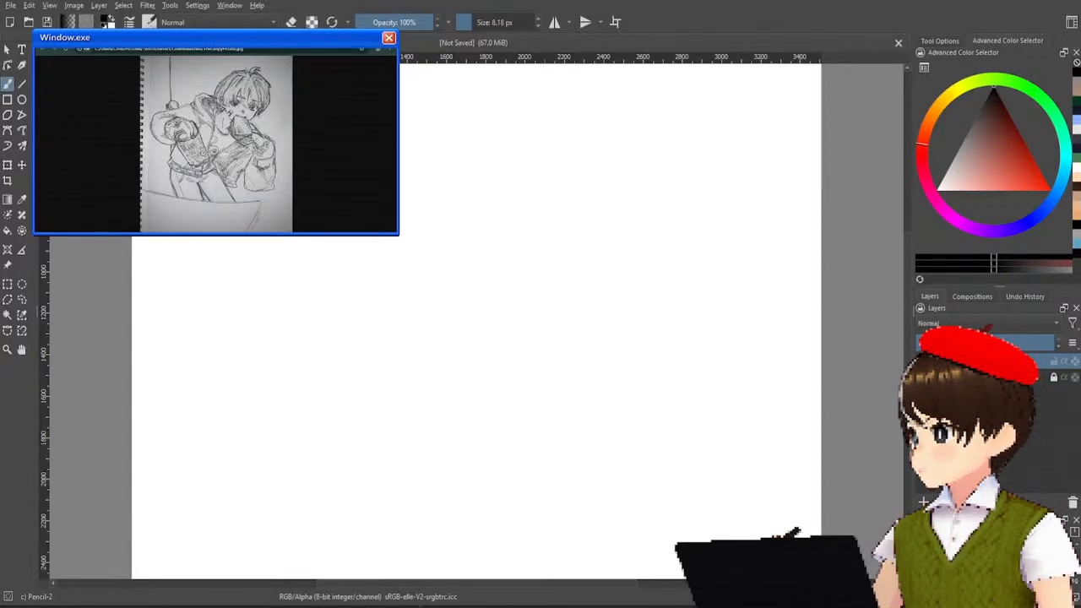
key(ctrl+Tab)
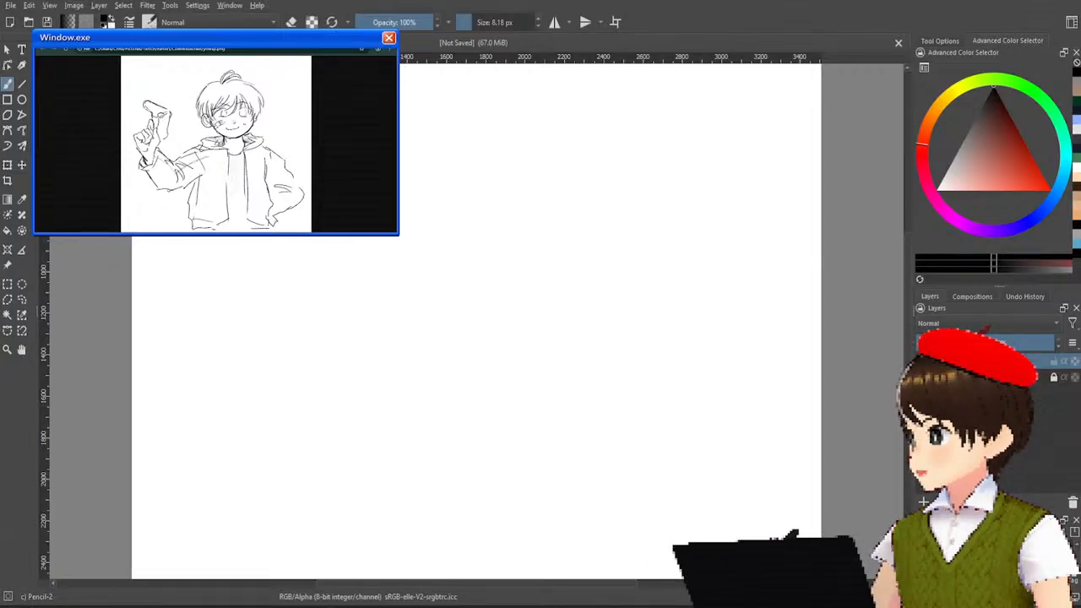
key(ctrl+Tab)
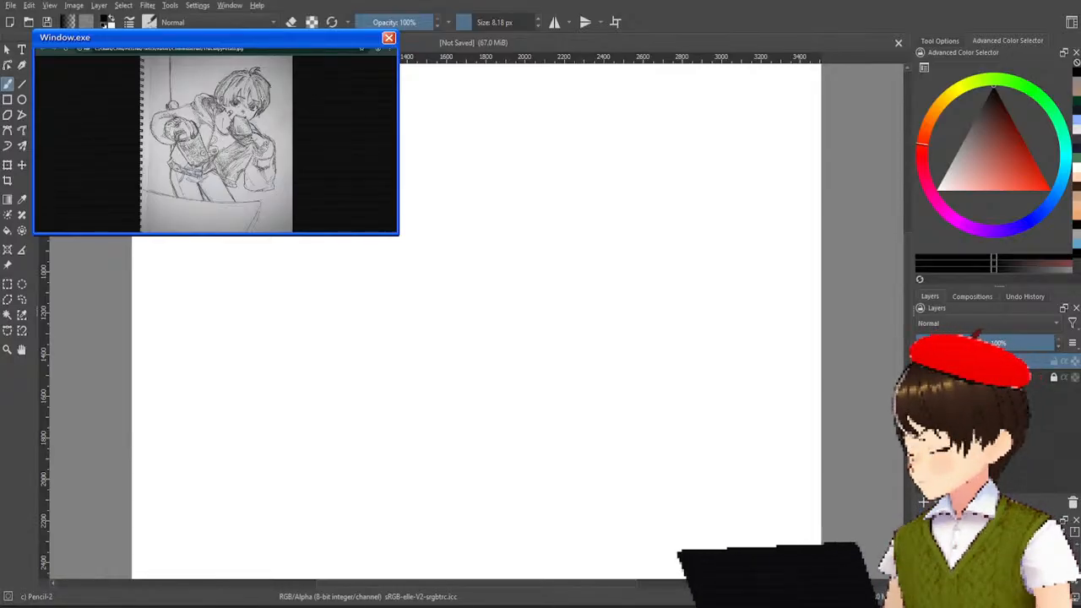
Examine the notebook sketch's eyes, cheek bandage, fringe and hair tuft up close.
scroll(262, 99, up, 3)
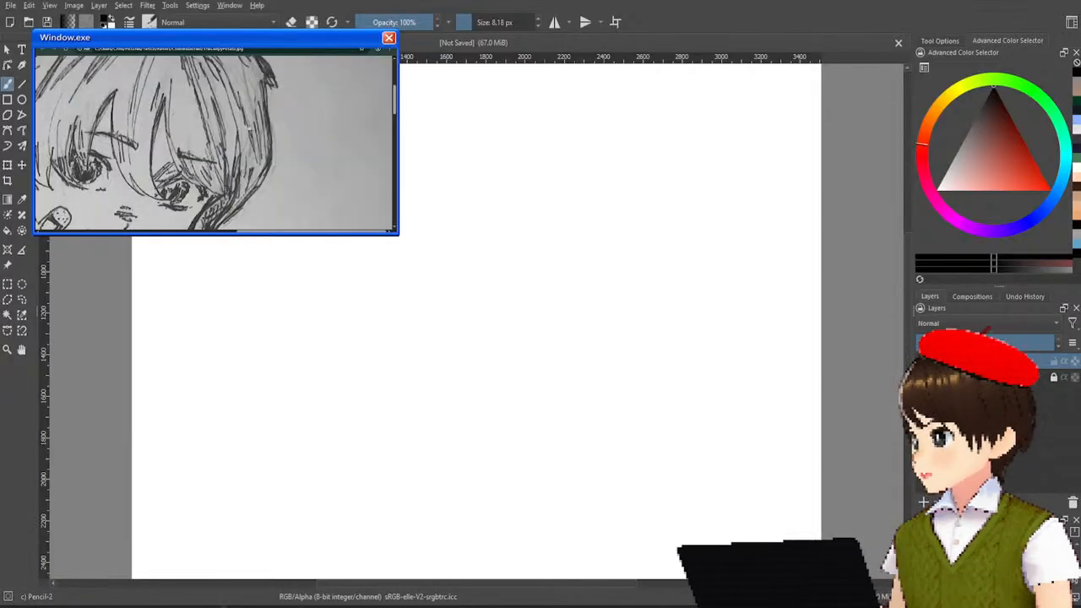
scroll(253, 125, down, 1)
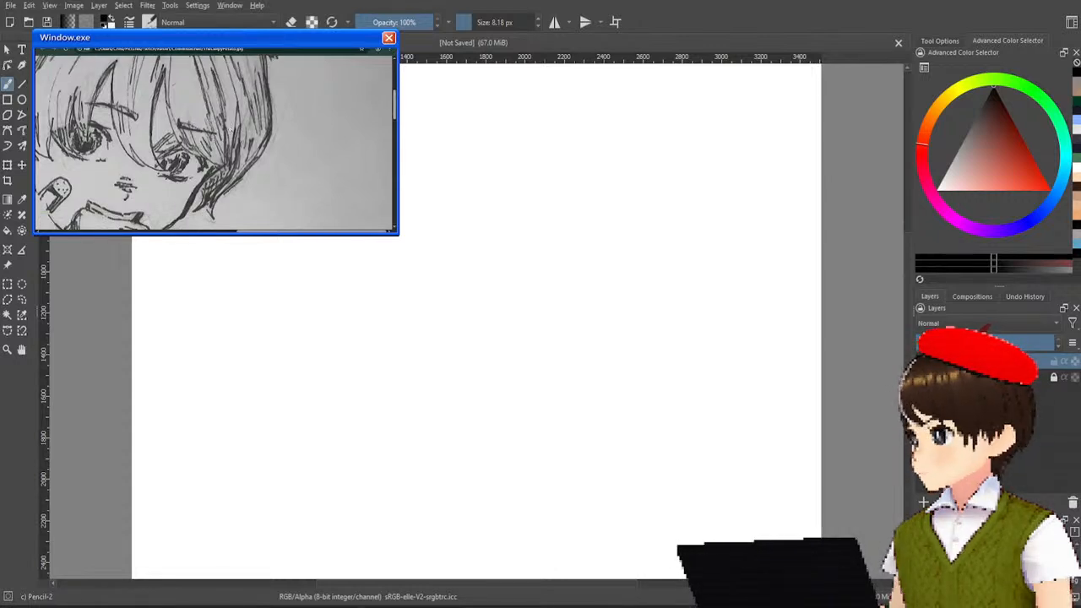
scroll(253, 131, left, 5)
scroll(254, 131, left, 4)
scroll(280, 126, right, 6)
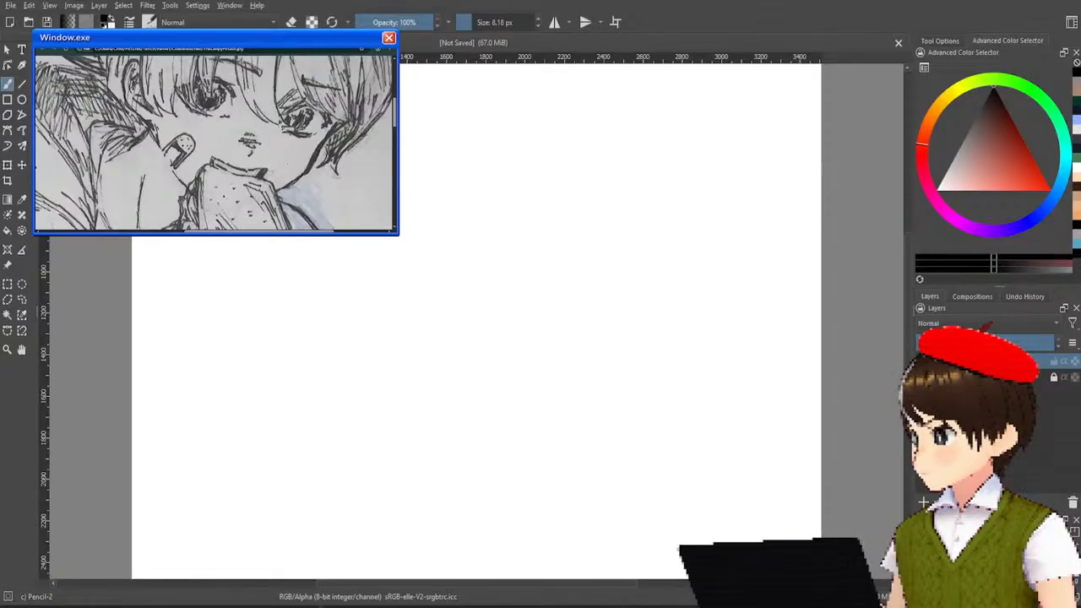
scroll(280, 127, up, 4)
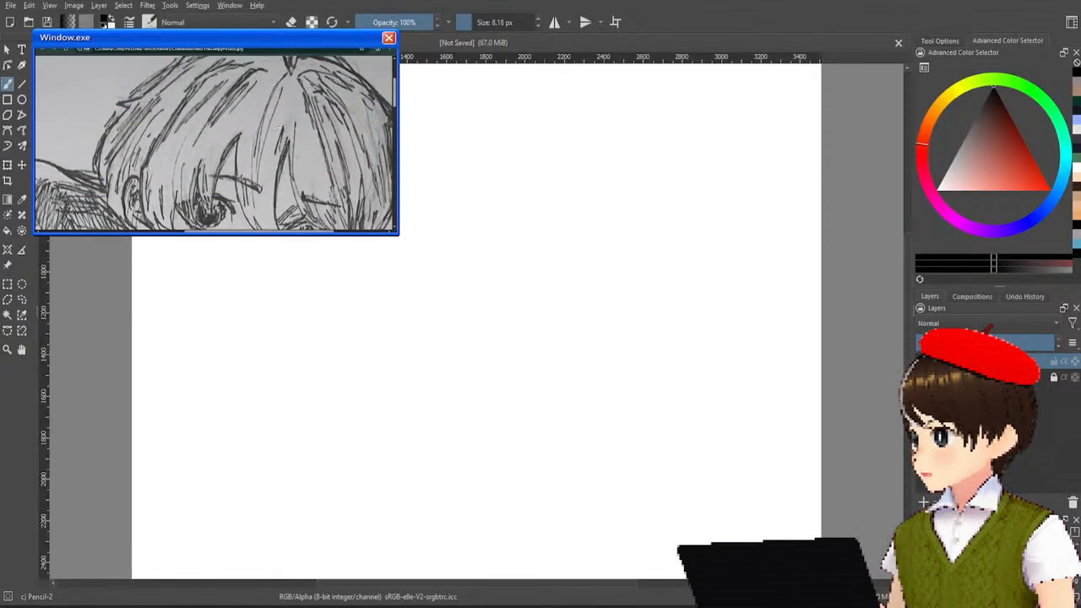
scroll(280, 127, up, 3)
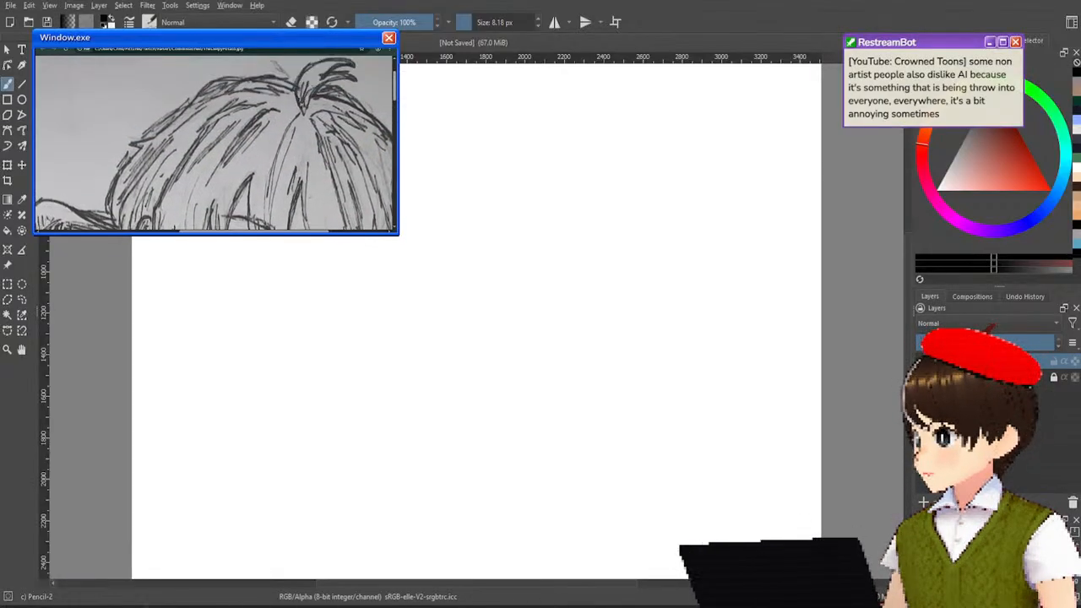
scroll(323, 125, right, 2)
scroll(338, 144, down, 1)
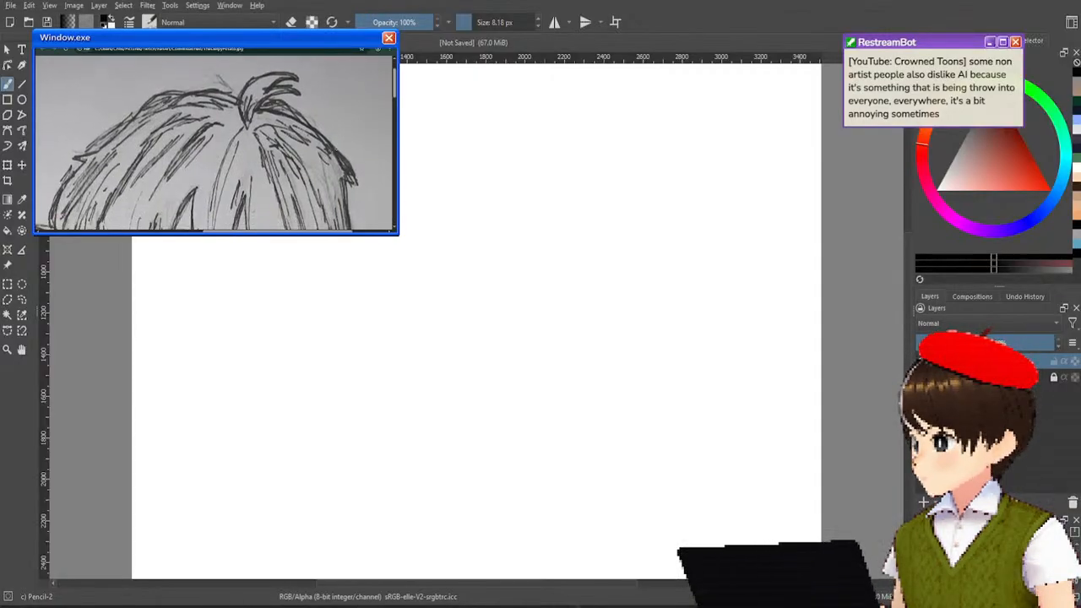
scroll(340, 147, down, 3)
scroll(341, 147, right, 2)
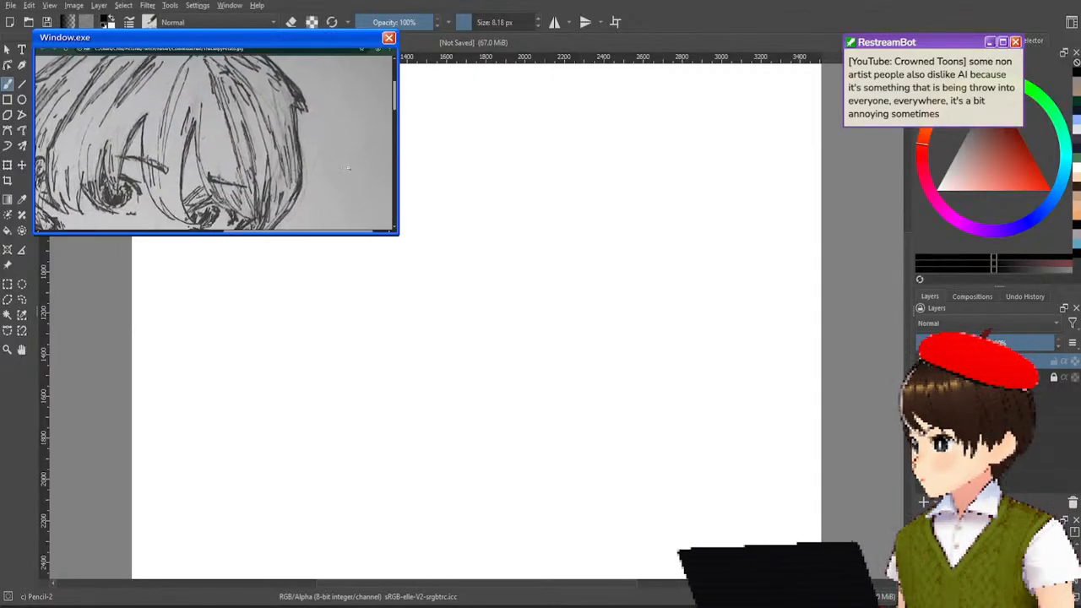
scroll(334, 145, down, 2)
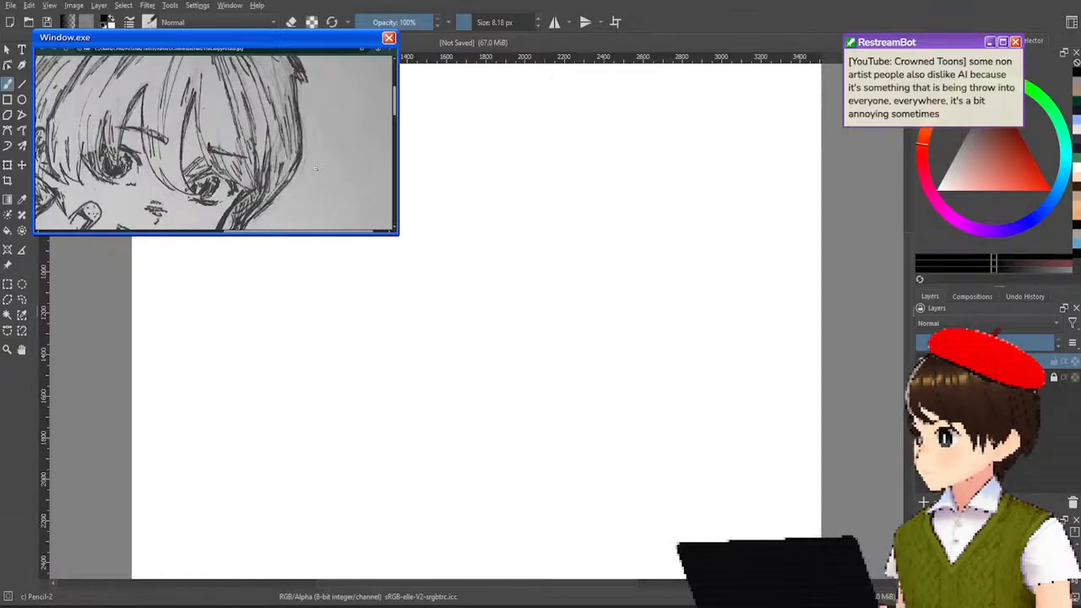
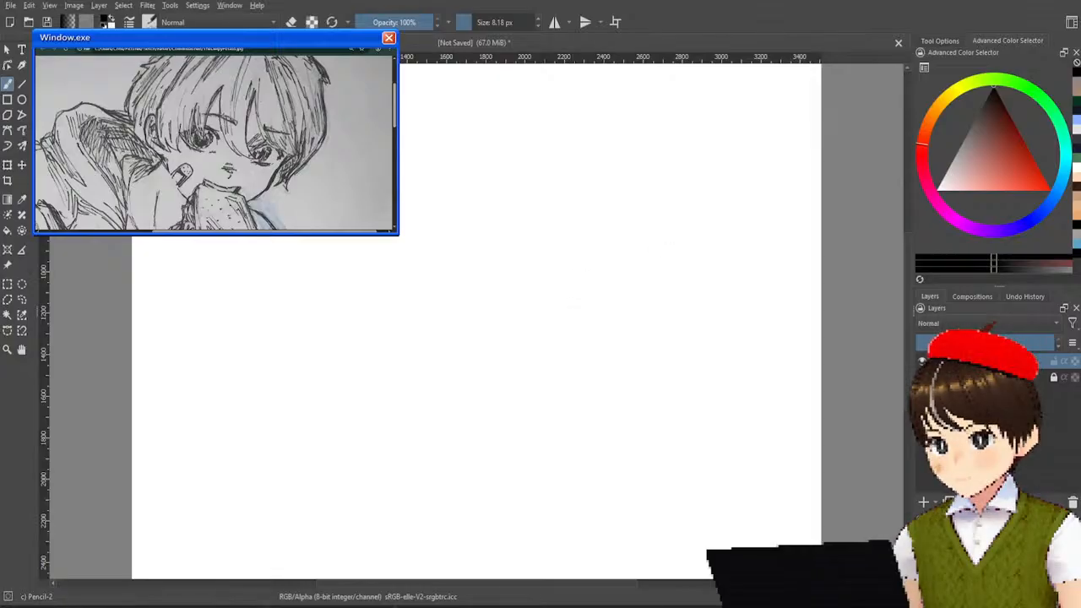
Add a new layer and sketch the right side of the face from the temple down to the chin.
click(924, 501)
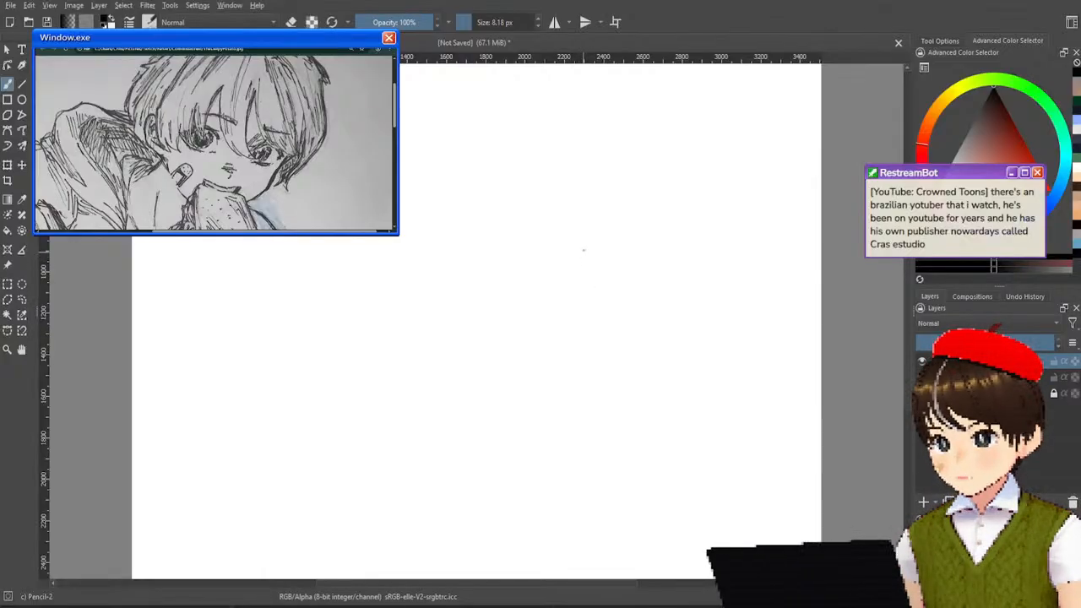
drag(571, 296, 588, 254)
key(ctrl+z)
drag(567, 323, 593, 252)
mouse_move(567, 333)
mouse_down()
mouse_move(588, 267)
mouse_move(564, 346)
mouse_move(490, 445)
mouse_up()
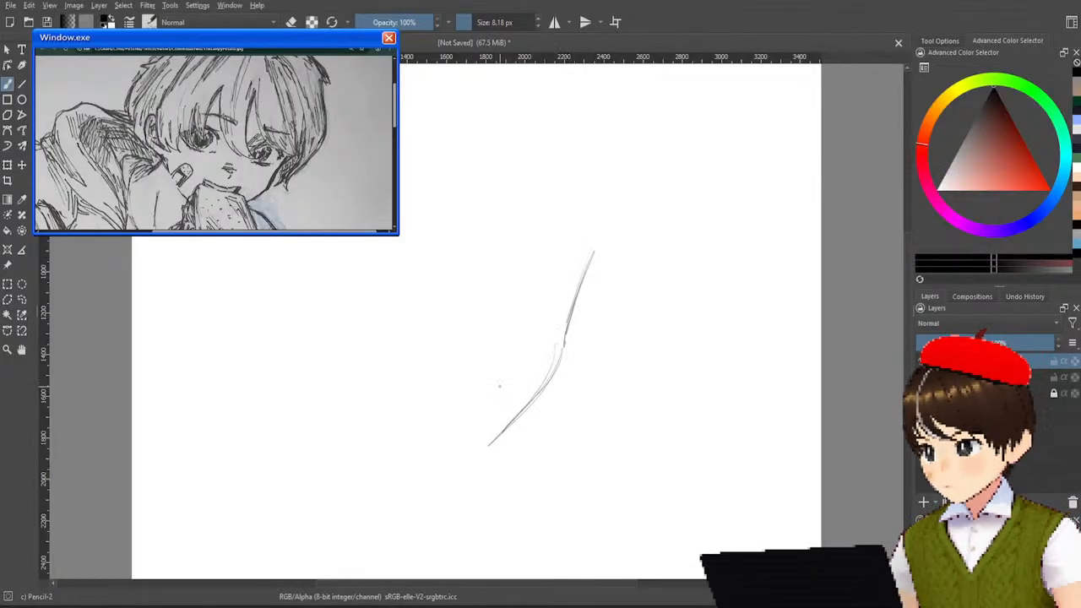
drag(552, 385, 454, 454)
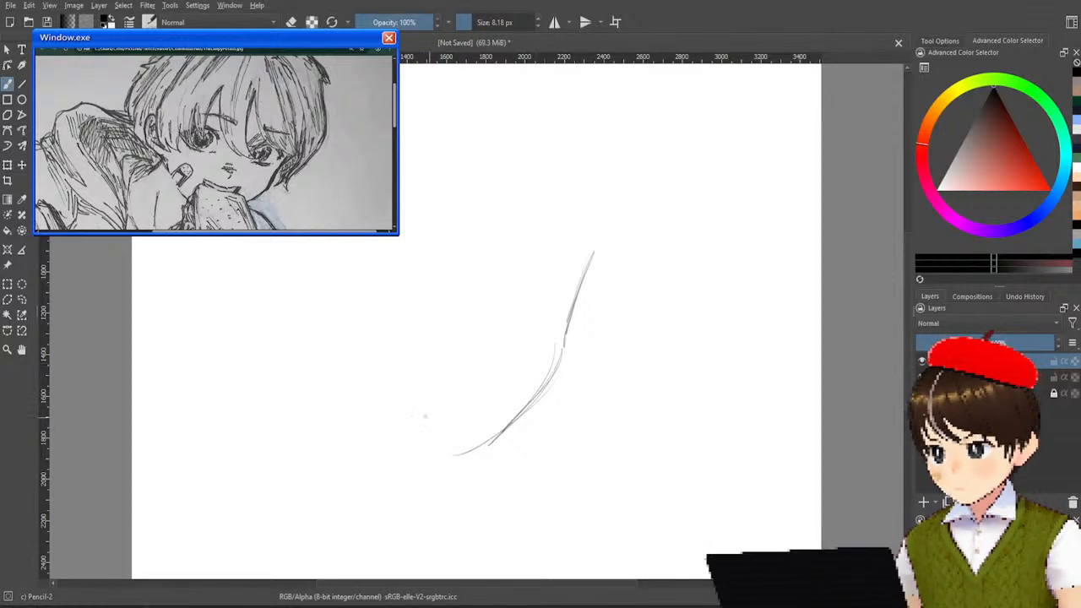
Sketch the left cheek line and curve it under the chin to join the right jaw line.
mouse_move(324, 341)
mouse_down()
mouse_move(365, 424)
mouse_move(404, 460)
mouse_up()
mouse_move(357, 404)
mouse_down()
mouse_move(452, 458)
mouse_move(403, 439)
mouse_move(466, 461)
mouse_up()
drag(380, 433, 475, 456)
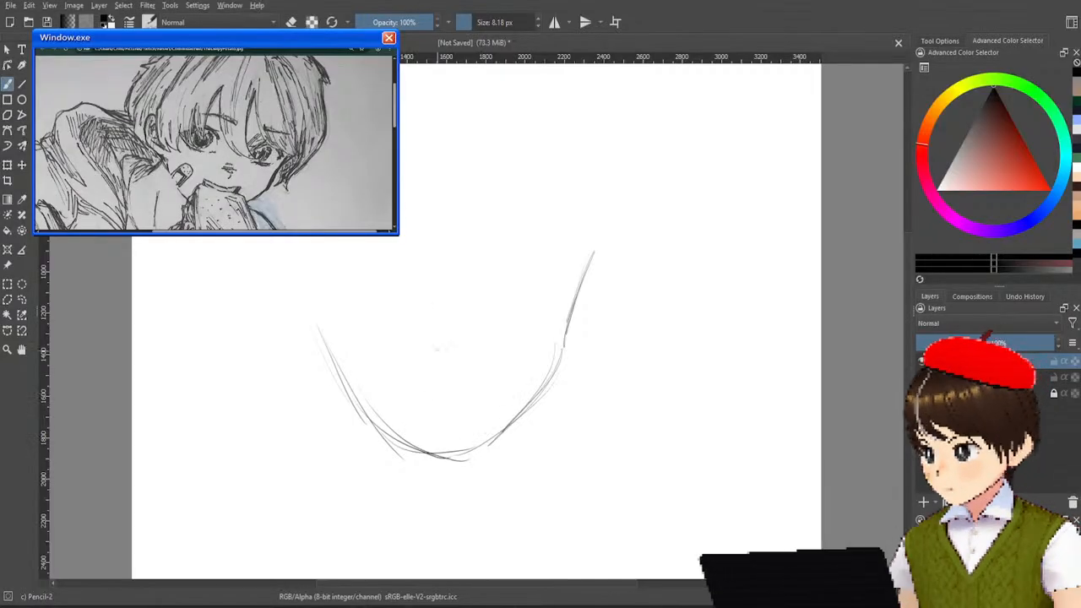
Sketch a short slanted mouth above the chin and an oval bandage on the left cheek.
mouse_move(414, 384)
mouse_down()
mouse_move(479, 395)
mouse_move(457, 396)
mouse_move(480, 385)
mouse_move(456, 409)
mouse_move(483, 387)
mouse_move(429, 396)
mouse_move(485, 406)
mouse_up()
key(ctrl+z)
key(ctrl+z)
key(ctrl+z)
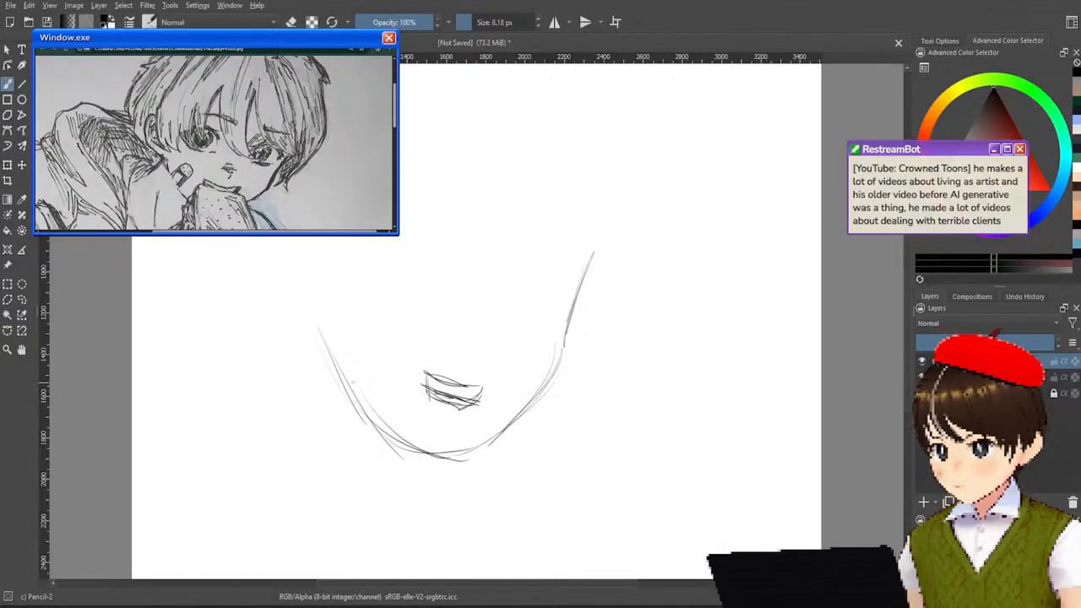
mouse_move(358, 397)
mouse_down()
mouse_move(362, 355)
mouse_move(391, 348)
mouse_up()
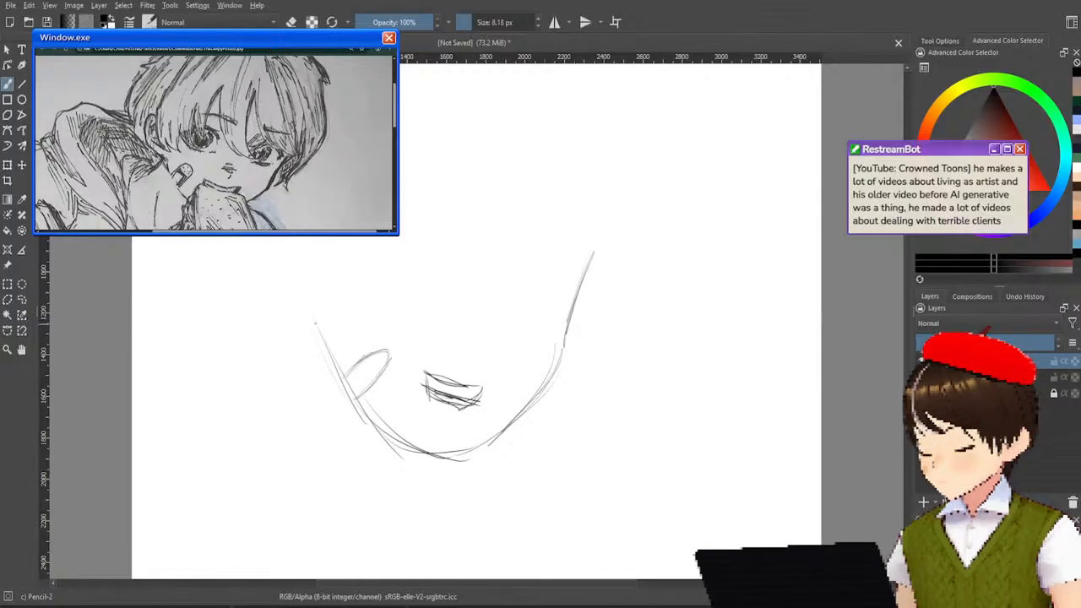
Sketch the left ear's curve and connect it to the upper end of the cheek line.
drag(319, 312, 329, 362)
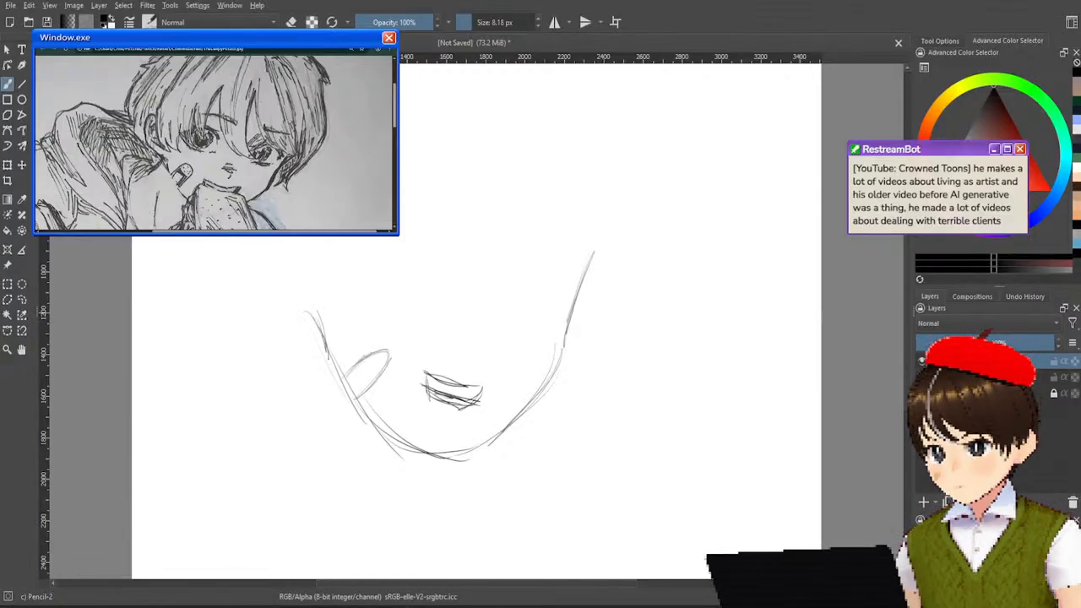
mouse_move(280, 246)
mouse_down()
mouse_move(301, 312)
mouse_move(286, 311)
mouse_up()
drag(284, 248, 288, 294)
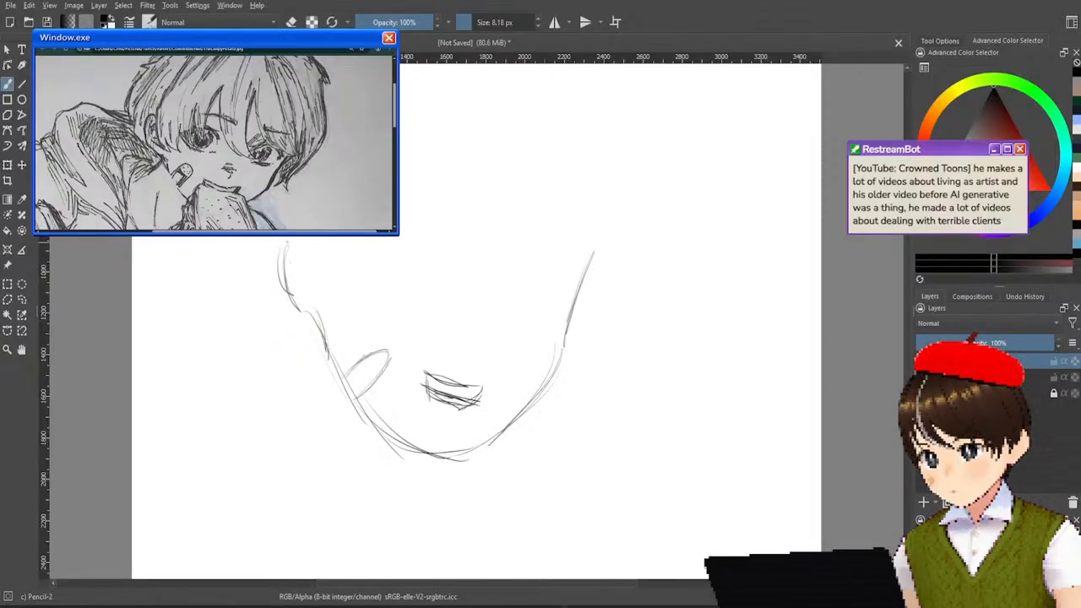
drag(286, 242, 314, 319)
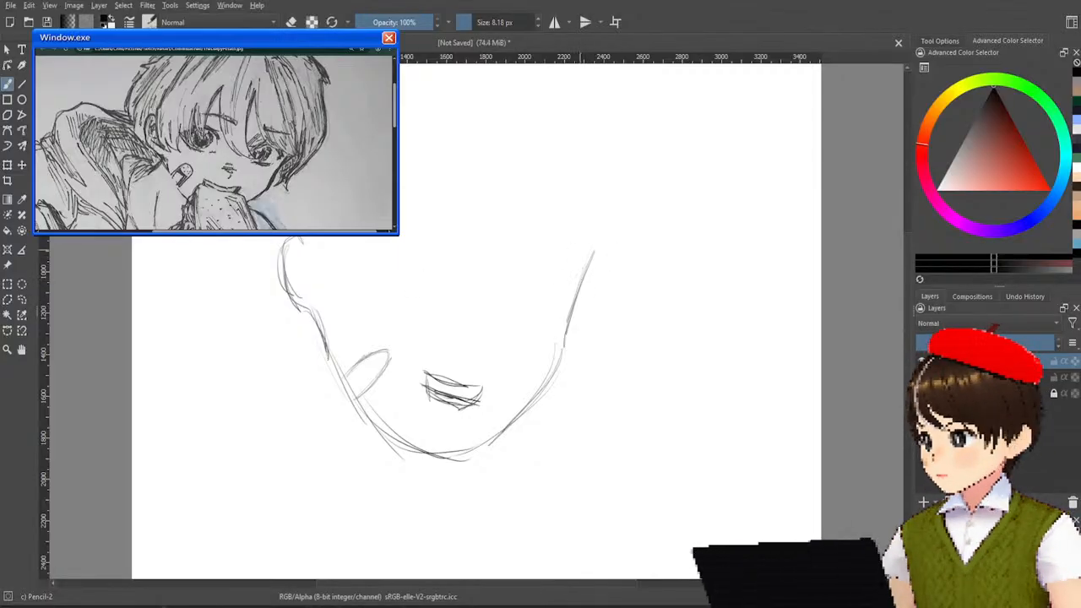
Sketch curved hair strands crossing the right temple, with a short strand along the outer side of the face.
drag(545, 194, 575, 266)
key(ctrl+z)
mouse_move(505, 181)
mouse_down()
mouse_move(533, 266)
mouse_move(563, 295)
mouse_up()
key(ctrl+z)
drag(509, 191, 578, 293)
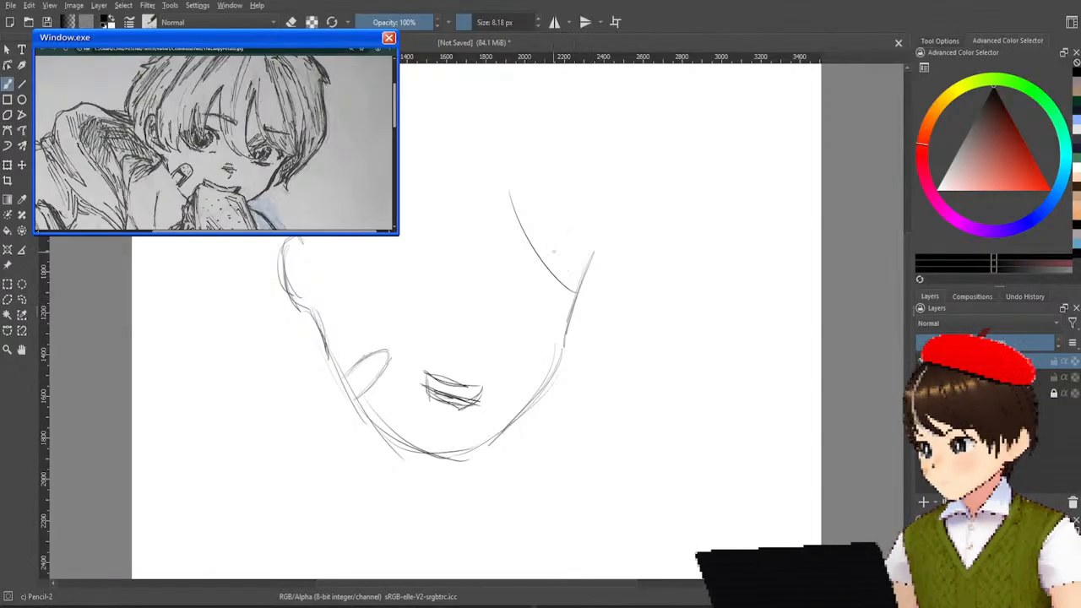
drag(520, 209, 598, 298)
drag(527, 220, 597, 299)
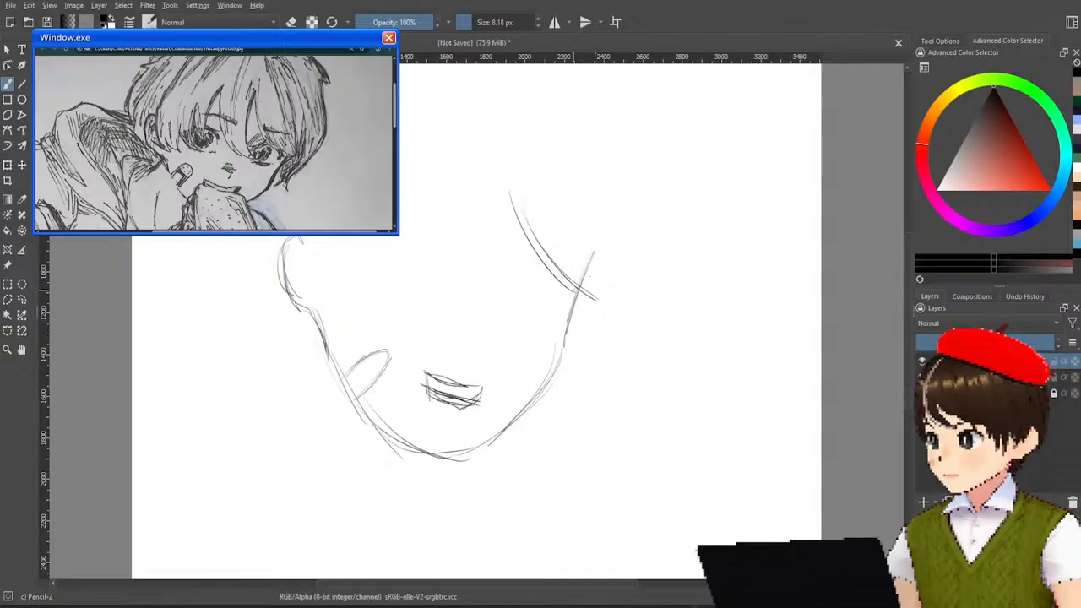
mouse_move(565, 218)
mouse_down()
mouse_move(595, 299)
mouse_move(580, 261)
mouse_up()
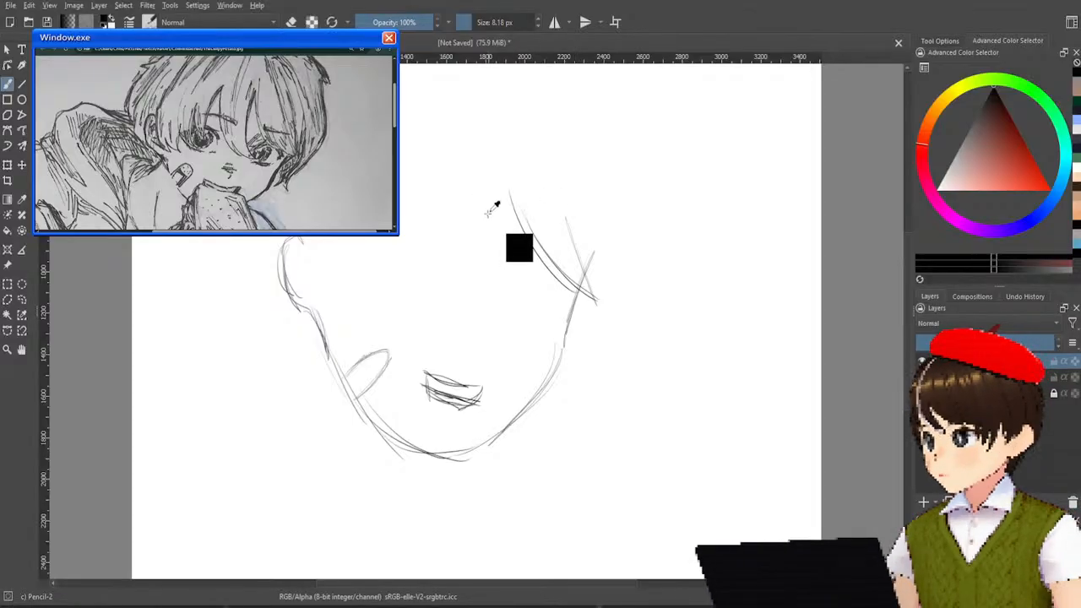
drag(511, 207, 504, 137)
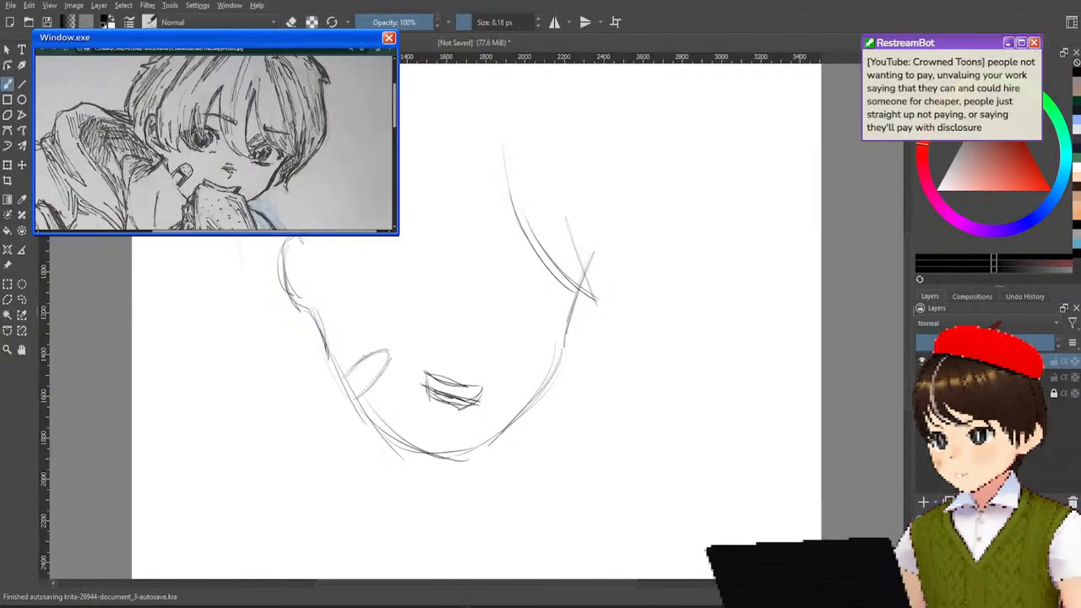
mouse_move(229, 247)
mouse_down()
mouse_move(264, 329)
mouse_move(224, 297)
mouse_move(258, 340)
mouse_up()
key(ctrl+z)
key(ctrl+z)
drag(223, 244, 257, 336)
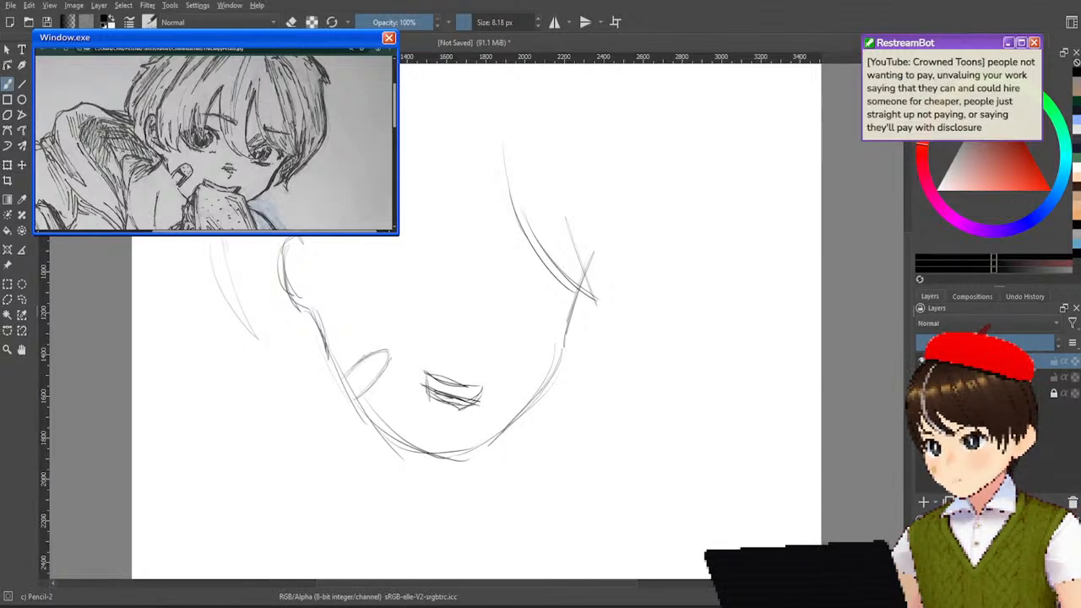
drag(223, 238, 259, 362)
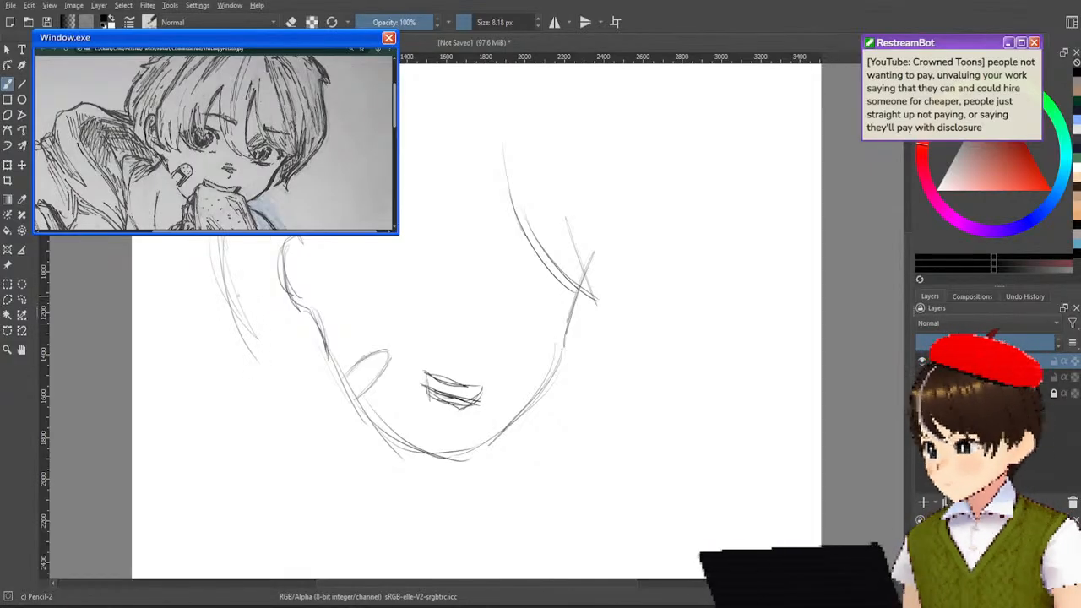
drag(229, 253, 307, 389)
drag(237, 291, 327, 393)
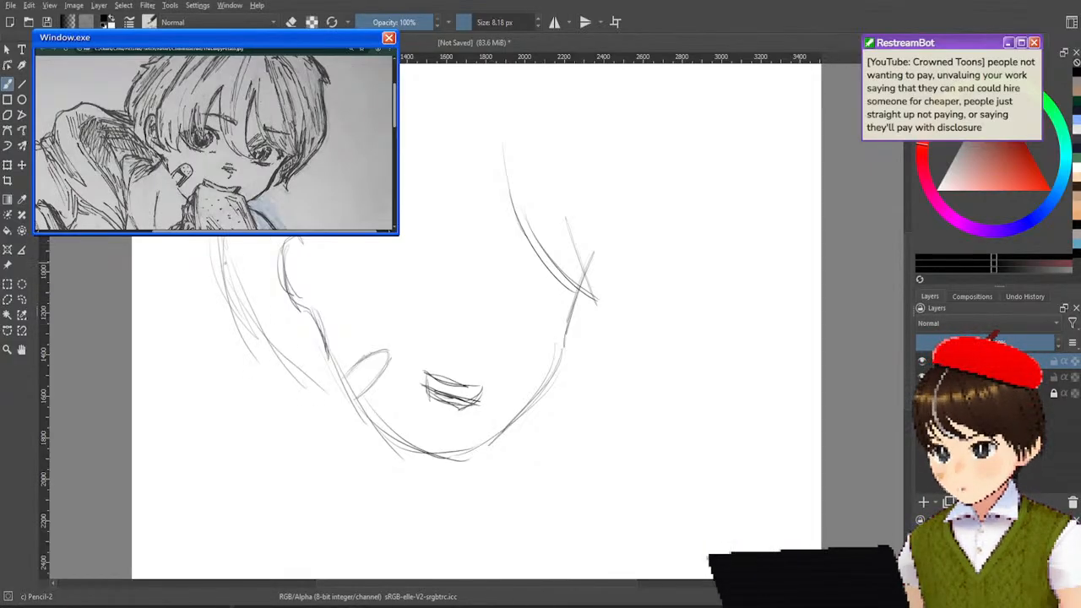
key(ctrl+z)
key(ctrl+z)
key(ctrl+z)
key(ctrl+z)
key(ctrl+z)
key(ctrl+z)
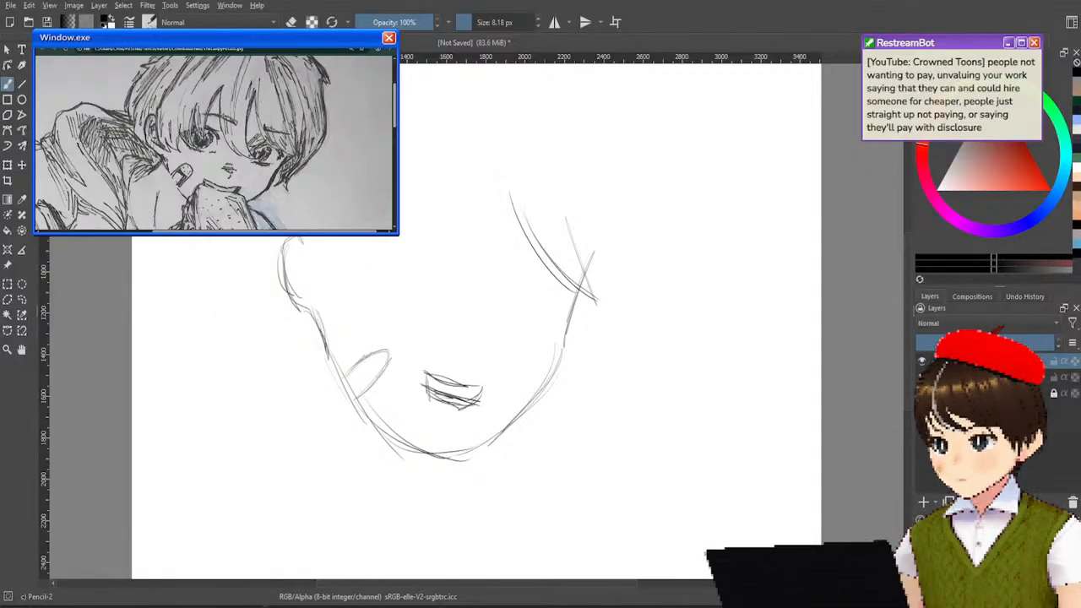
Sketch the outer contour of the side hair sweeping from beyond the left ear down to the cheek.
drag(240, 238, 317, 360)
drag(233, 238, 309, 340)
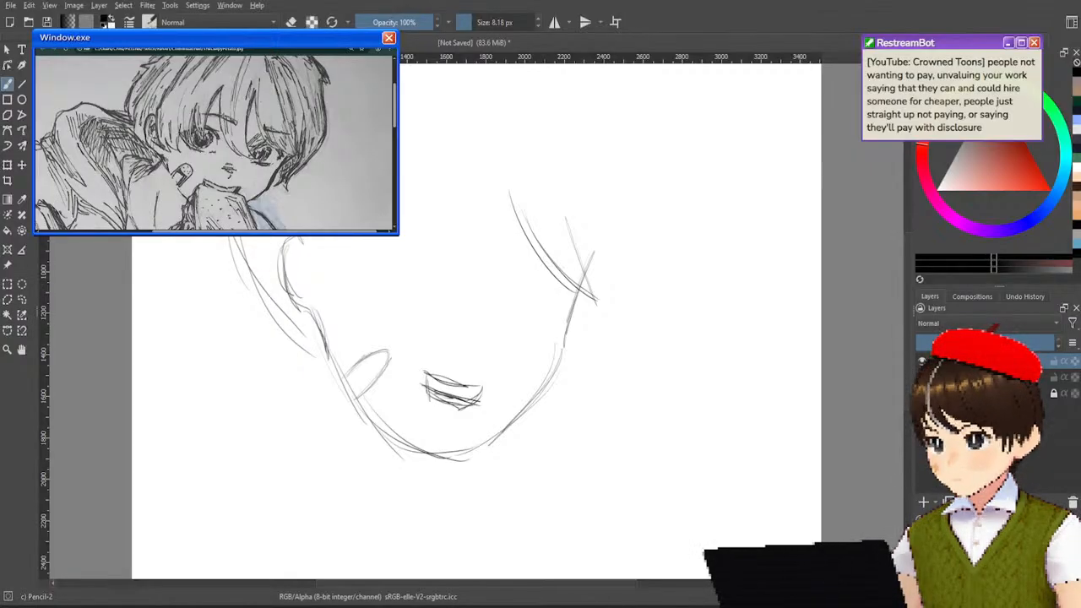
drag(230, 237, 324, 358)
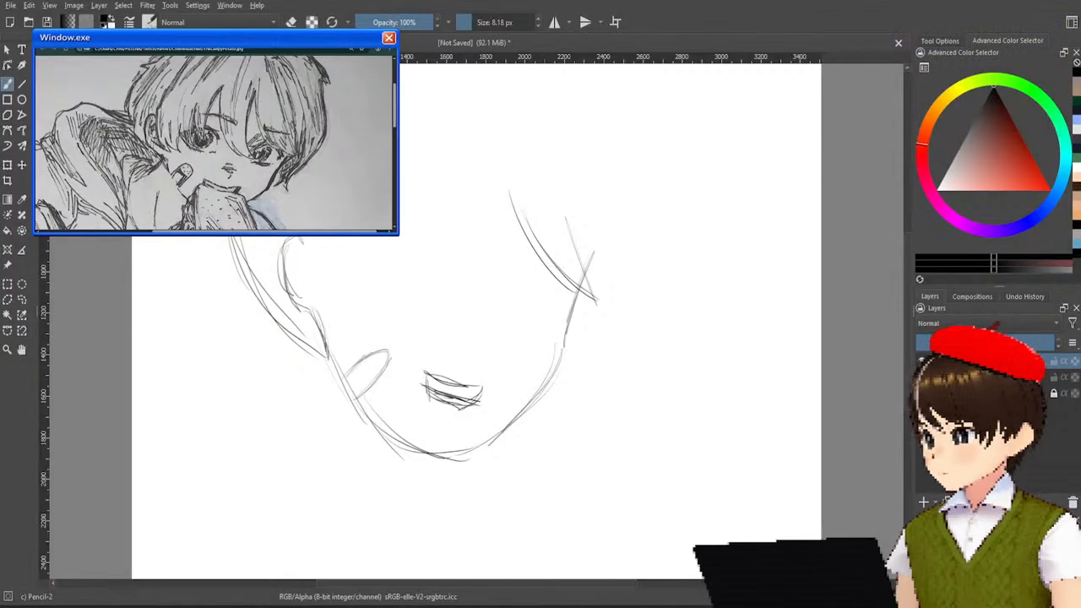
Sketch a long hair strand falling from the top of the left ear onto the cheek.
drag(309, 238, 337, 319)
key(ctrl+z)
drag(308, 237, 344, 323)
key(ctrl+z)
drag(301, 237, 340, 335)
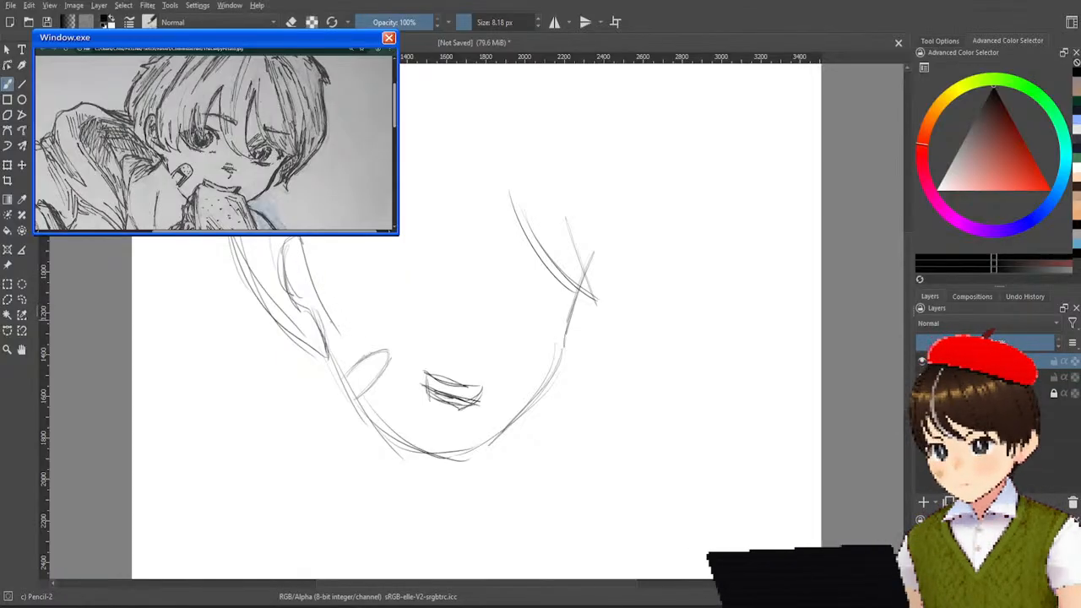
Sketch the pointed fringe tips over the left side of the forehead, starting beside the ear strand.
drag(325, 302, 354, 331)
drag(317, 291, 352, 328)
drag(346, 272, 354, 331)
mouse_move(336, 277)
mouse_down()
mouse_move(364, 305)
mouse_move(380, 299)
mouse_move(375, 258)
mouse_move(379, 309)
mouse_up()
drag(372, 237, 391, 304)
key(ctrl+z)
drag(377, 238, 414, 297)
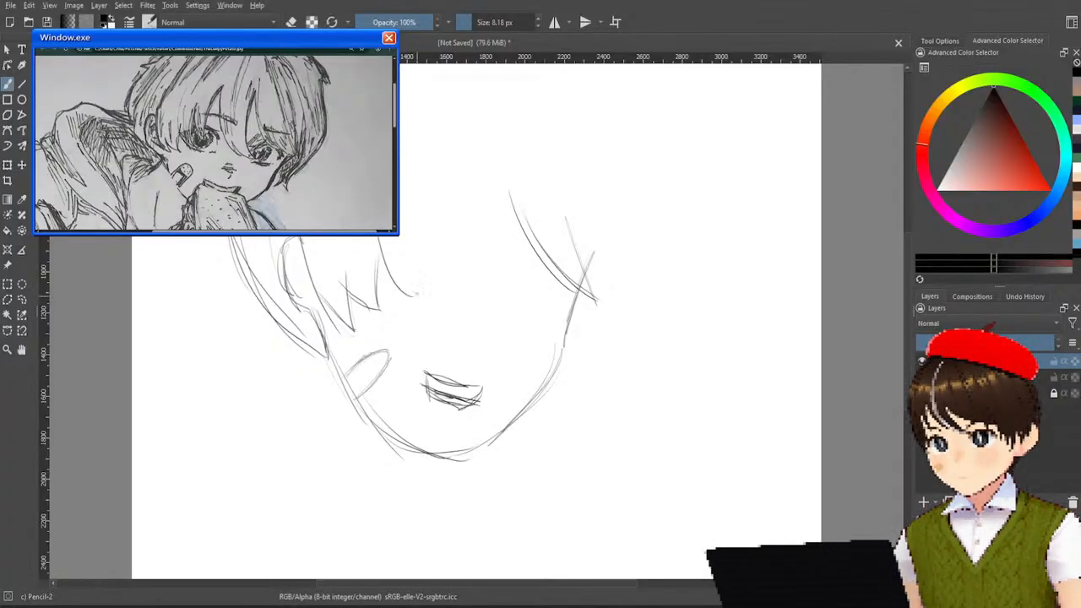
key(ctrl+z)
mouse_move(375, 238)
mouse_down()
mouse_move(411, 300)
mouse_move(409, 230)
mouse_move(413, 296)
mouse_up()
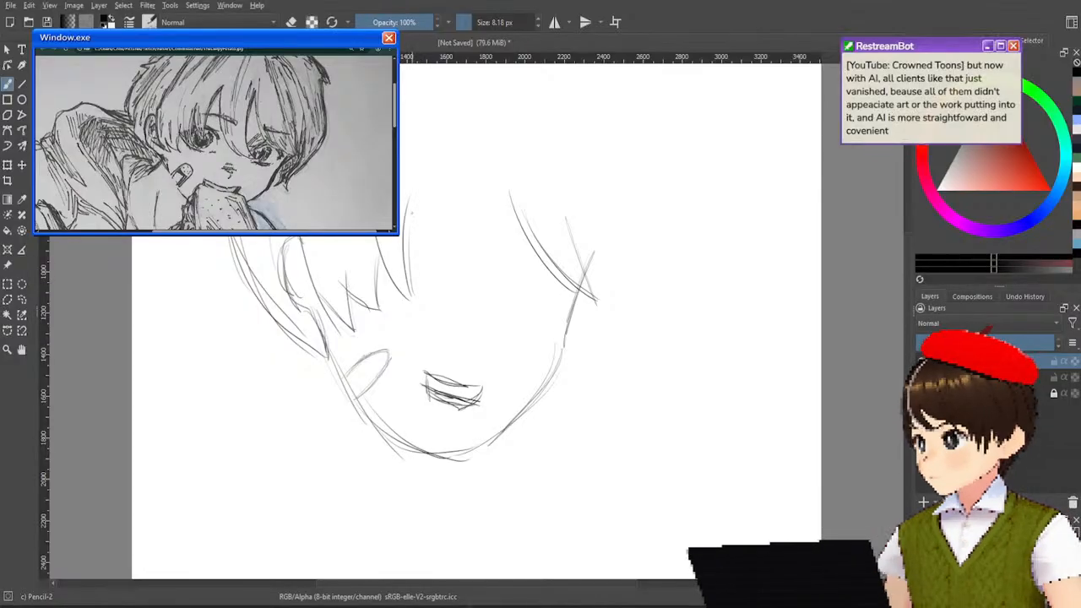
Continue the fringe with long pointed strands across the middle and right side of the forehead.
drag(405, 205, 436, 292)
drag(439, 191, 434, 275)
drag(440, 167, 434, 236)
drag(446, 166, 487, 296)
drag(448, 167, 524, 318)
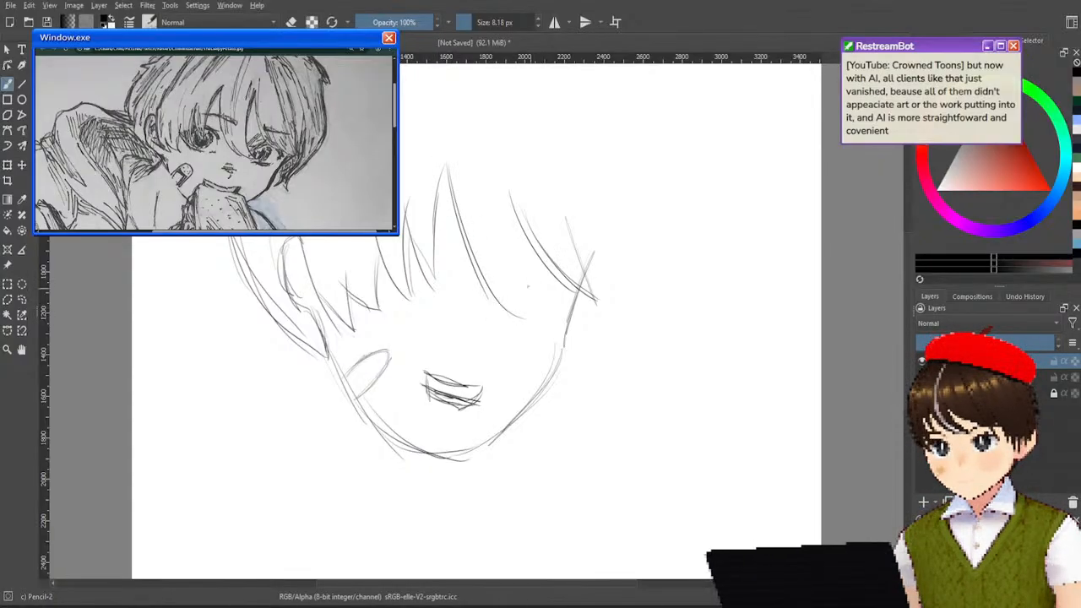
mouse_move(507, 185)
mouse_down()
mouse_move(539, 296)
mouse_move(556, 315)
mouse_up()
drag(480, 258, 559, 314)
drag(488, 282, 554, 311)
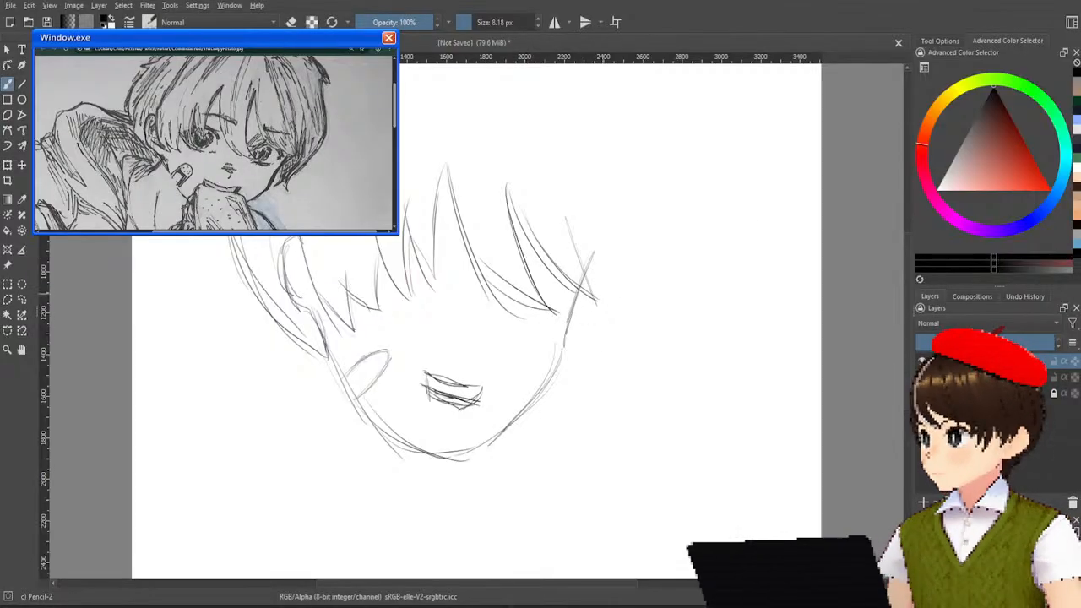
Erase the middle and right fringe strands and the upper right face line with the Eraser Soft brush.
right_click(602, 314)
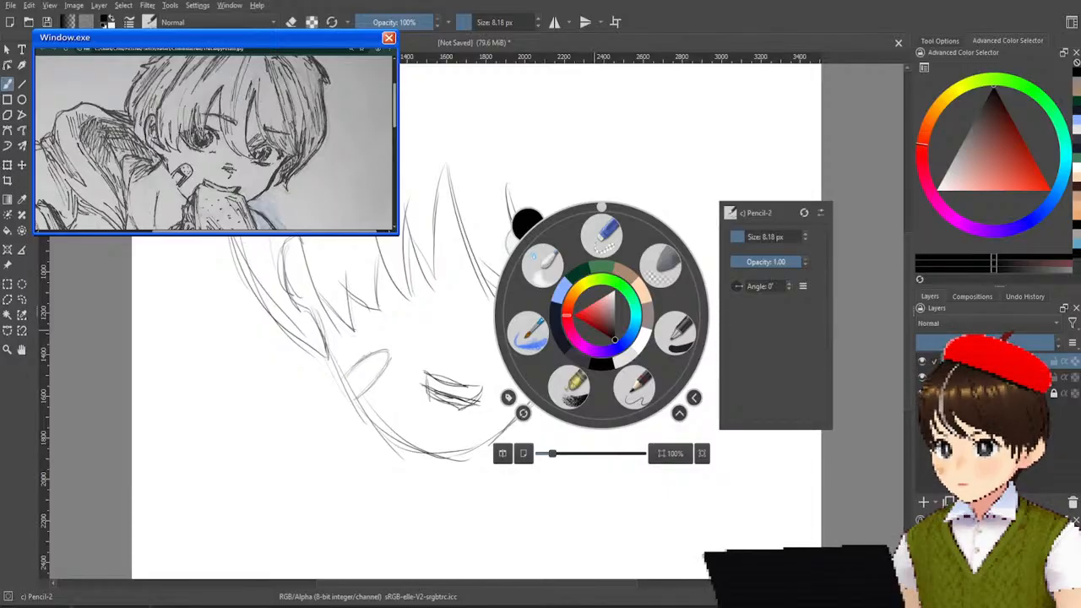
click(662, 264)
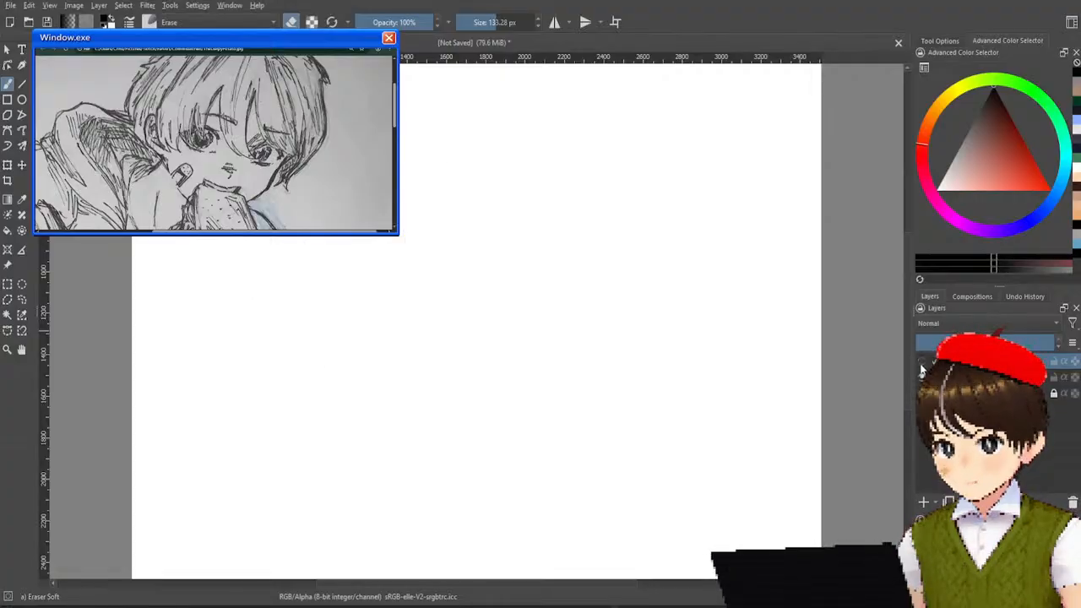
mouse_move(548, 289)
mouse_down()
mouse_move(502, 193)
mouse_move(479, 188)
mouse_move(488, 305)
mouse_move(458, 159)
mouse_move(460, 222)
mouse_move(504, 302)
mouse_move(511, 240)
mouse_move(522, 314)
mouse_move(523, 173)
mouse_move(537, 275)
mouse_move(564, 288)
mouse_move(560, 183)
mouse_up()
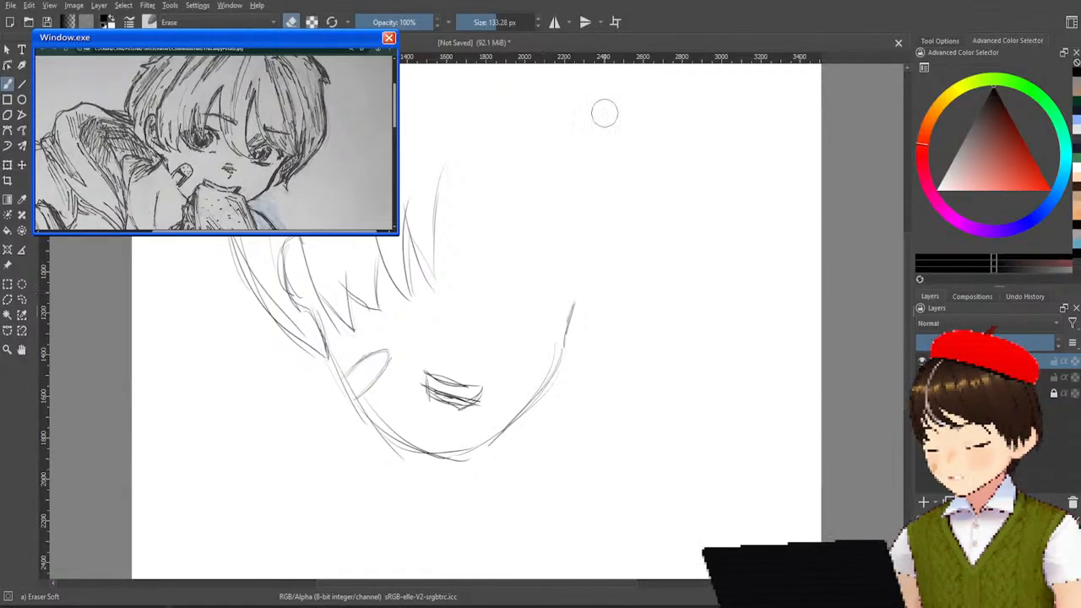
mouse_move(434, 205)
mouse_down()
mouse_move(418, 241)
mouse_move(427, 272)
mouse_move(445, 150)
mouse_up()
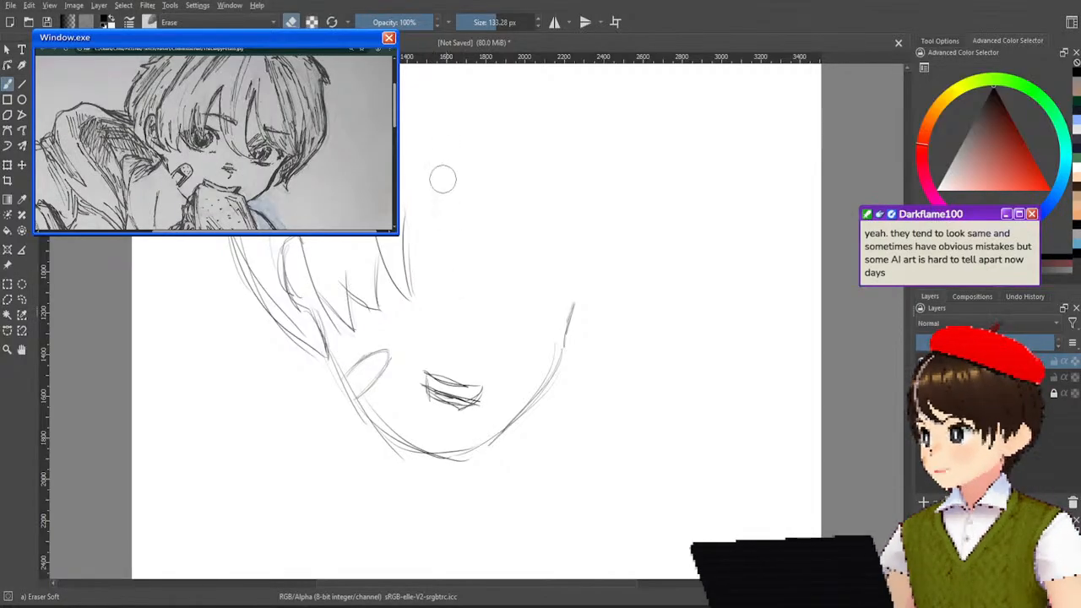
mouse_move(394, 284)
mouse_down()
mouse_move(407, 291)
mouse_move(385, 228)
mouse_move(411, 292)
mouse_move(427, 141)
mouse_move(443, 181)
mouse_up()
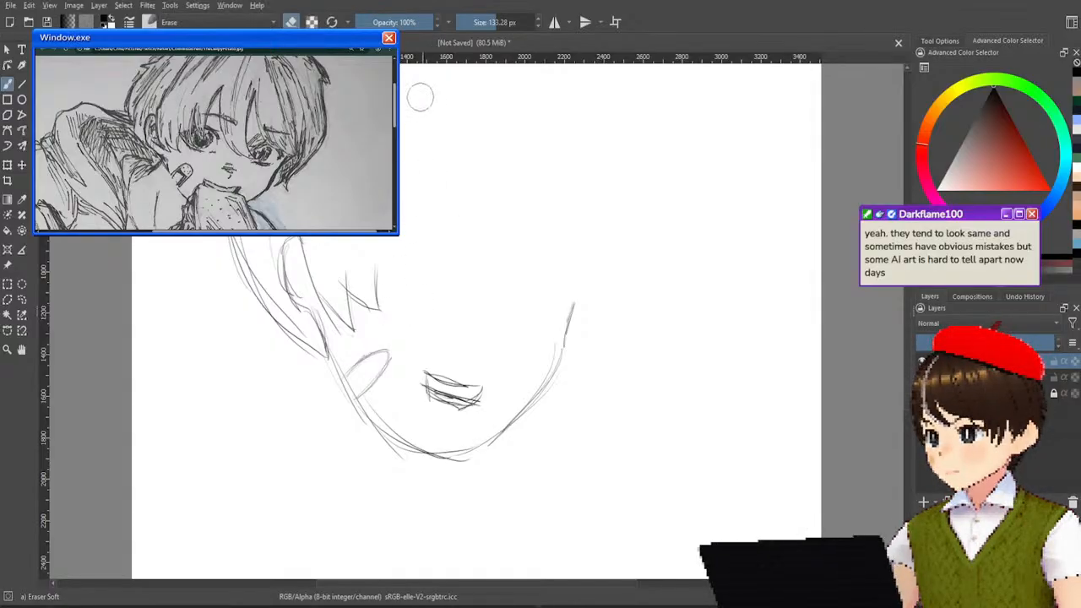
Return to the Pencil-2 brush and rework the left fringe tips, adding short strands towards the middle.
right_click(442, 286)
click(470, 348)
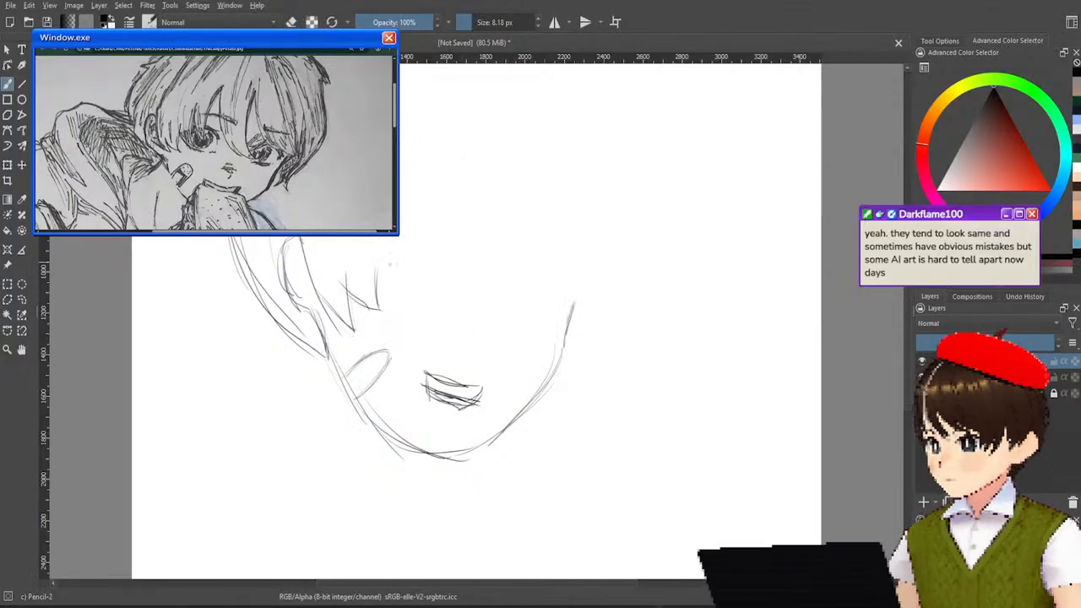
mouse_move(378, 278)
mouse_down()
mouse_move(406, 301)
mouse_move(395, 245)
mouse_up()
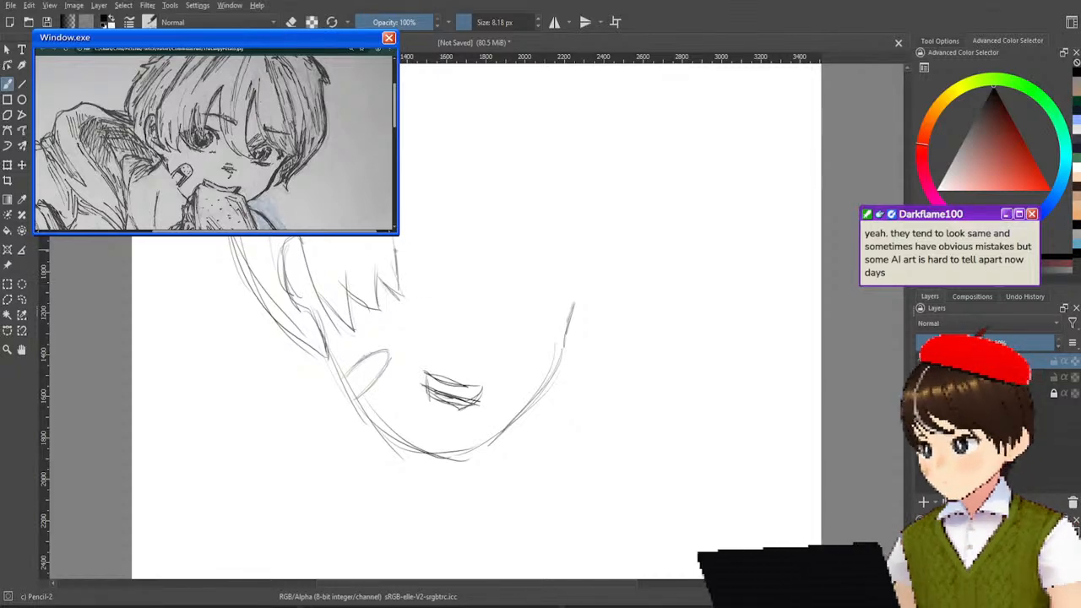
drag(369, 252, 380, 319)
mouse_move(337, 271)
mouse_down()
mouse_move(354, 294)
mouse_move(355, 332)
mouse_up()
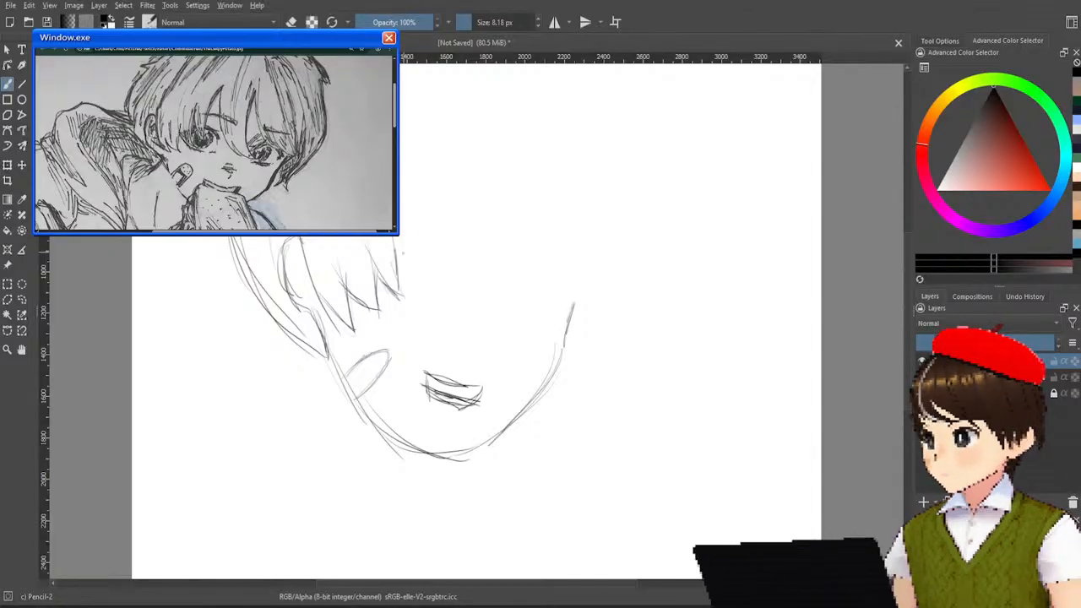
drag(394, 239, 402, 293)
mouse_move(389, 238)
mouse_down()
mouse_move(401, 289)
mouse_move(415, 291)
mouse_up()
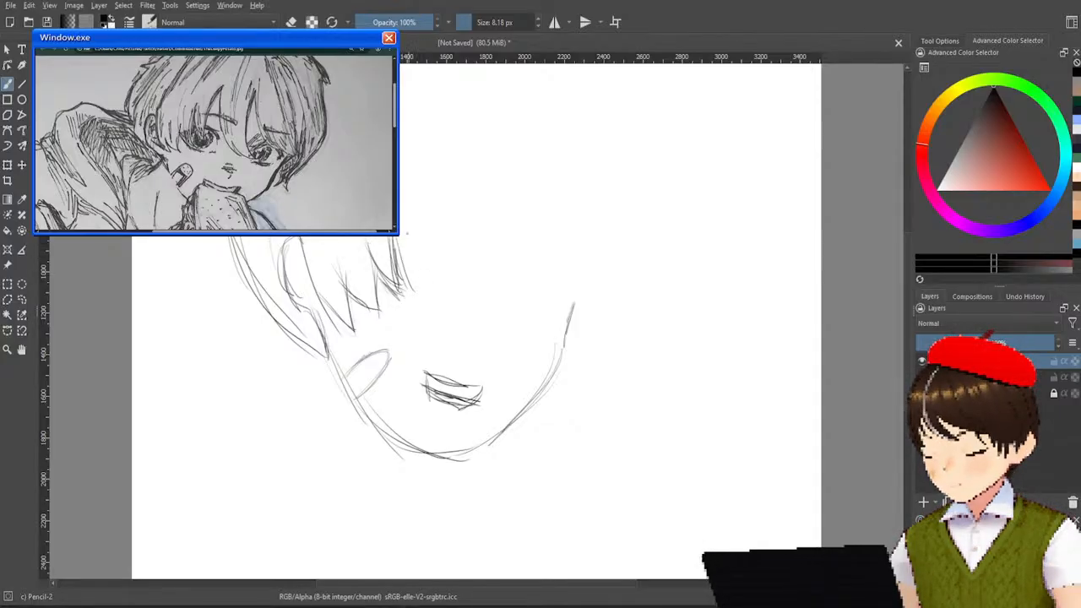
drag(399, 237, 412, 272)
drag(402, 235, 431, 275)
Erase the fringe tips between the ear strand and the middle of the forehead with Eraser Soft.
right_click(470, 190)
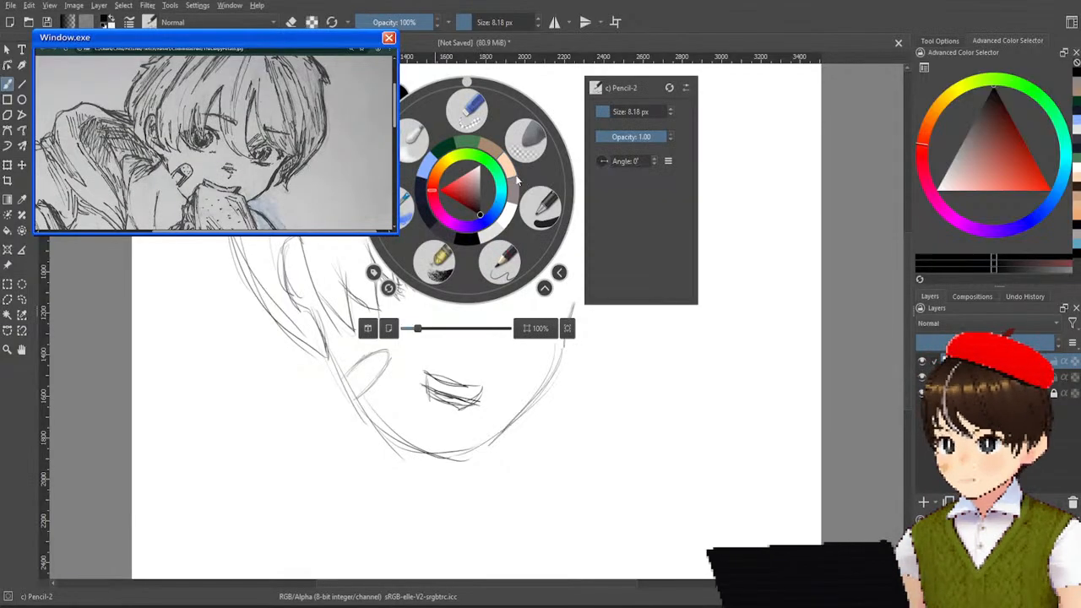
click(524, 138)
mouse_move(427, 289)
mouse_down()
mouse_move(402, 269)
mouse_move(392, 240)
mouse_move(389, 297)
mouse_move(376, 244)
mouse_move(367, 287)
mouse_move(386, 260)
mouse_move(361, 262)
mouse_move(370, 310)
mouse_move(342, 262)
mouse_move(347, 324)
mouse_up()
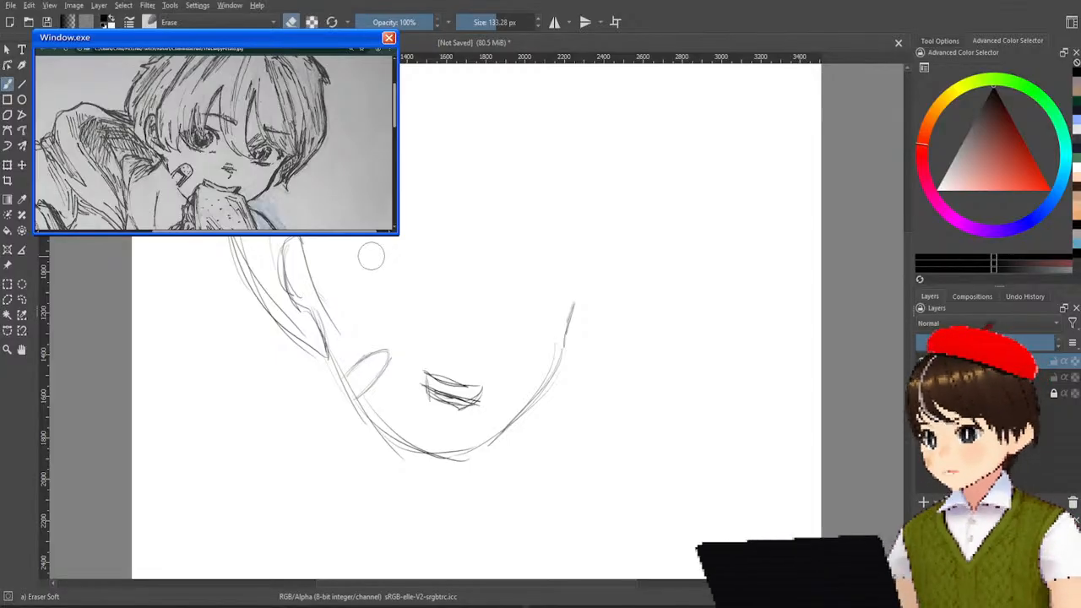
Switch to the Pencil-2 brush and sketch short pointed fringe strands between the ear strand and the middle of the forehead.
right_click(640, 196)
click(686, 264)
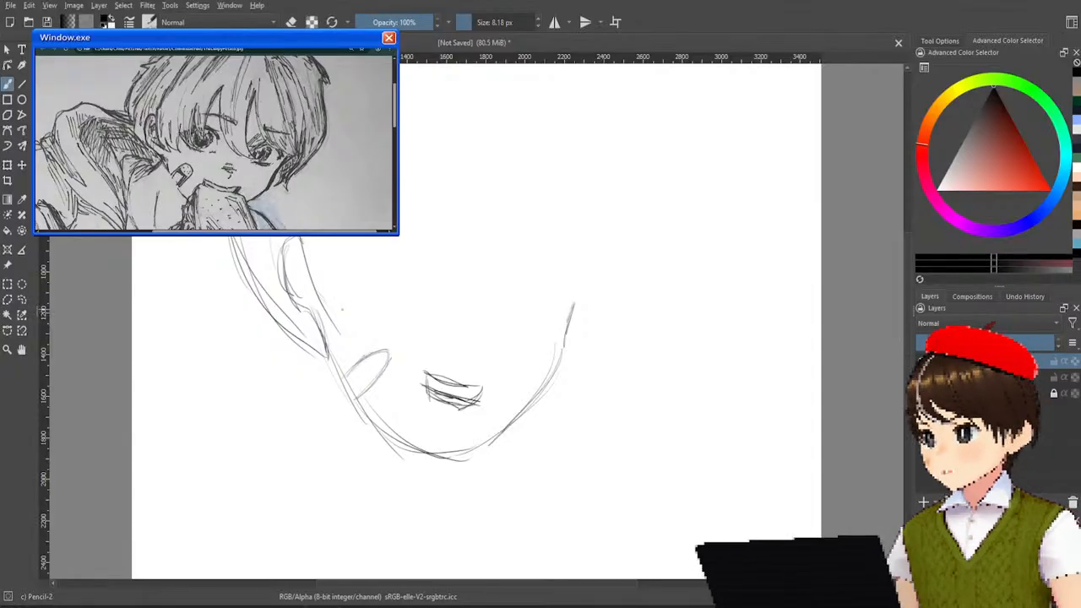
drag(336, 339, 328, 271)
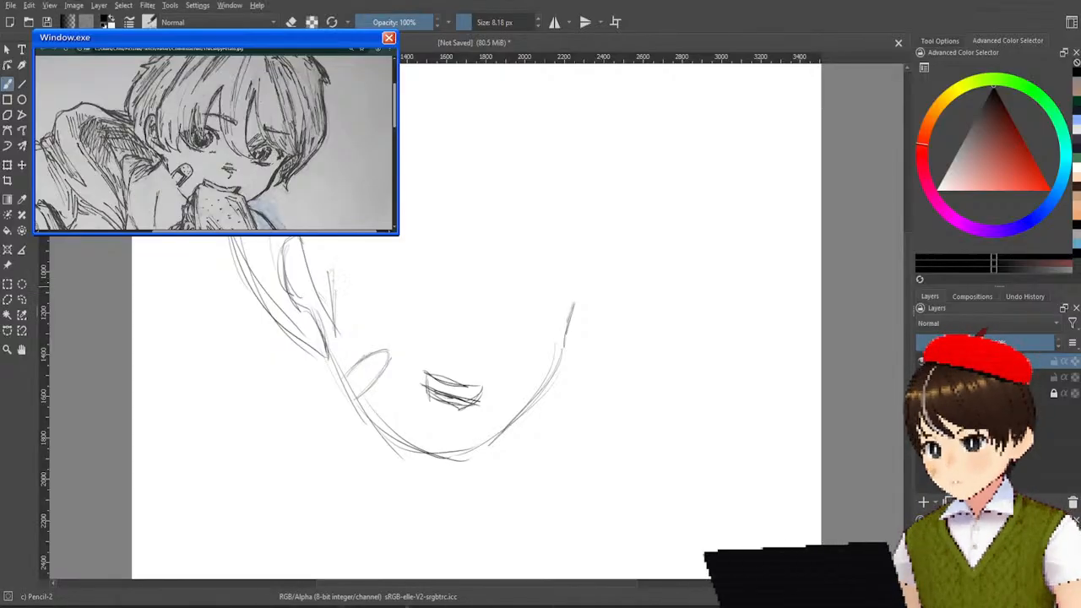
mouse_move(333, 299)
mouse_down()
mouse_move(363, 331)
mouse_move(375, 320)
mouse_up()
drag(354, 272, 374, 334)
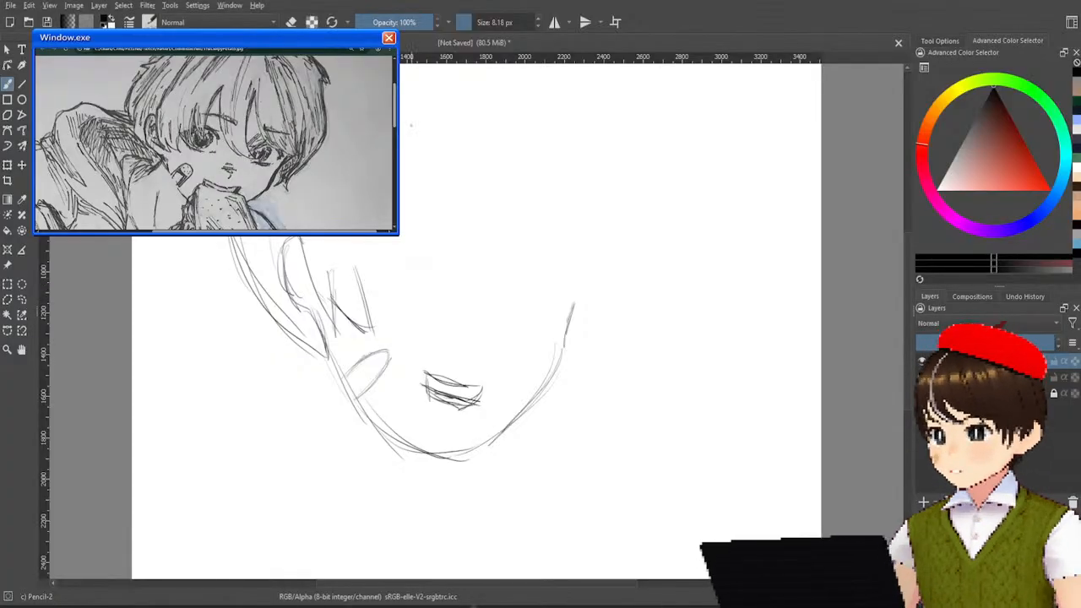
Erase the short fringe strands and the long strand beside the ear with the Eraser Soft brush.
right_click(426, 187)
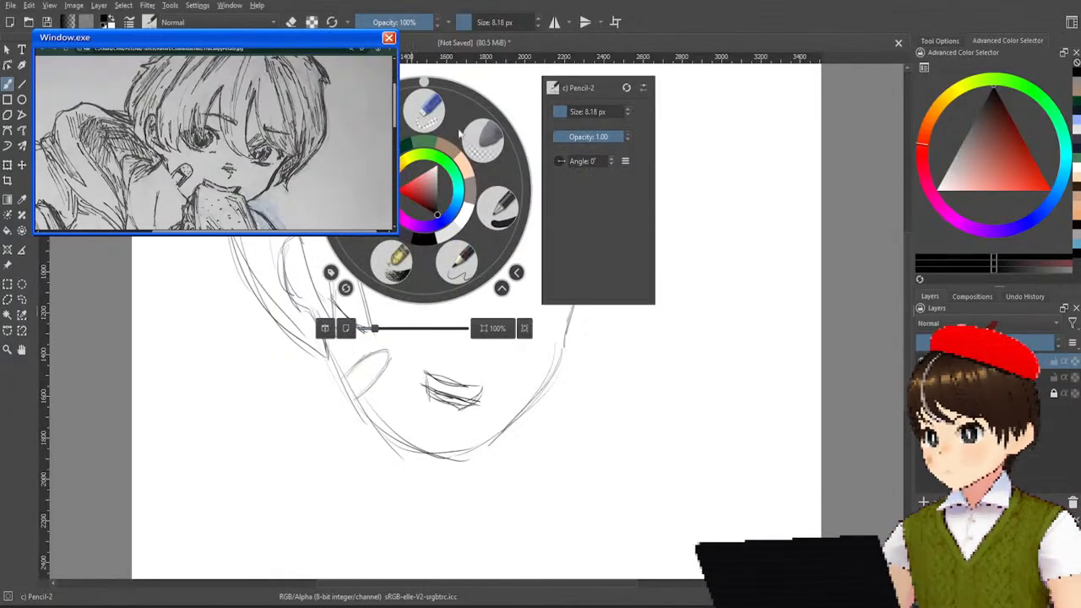
click(484, 138)
mouse_move(361, 265)
mouse_down()
mouse_move(372, 332)
mouse_move(353, 315)
mouse_move(339, 264)
mouse_move(334, 320)
mouse_move(333, 298)
mouse_move(368, 331)
mouse_move(349, 338)
mouse_move(331, 288)
mouse_move(341, 331)
mouse_move(335, 312)
mouse_move(351, 298)
mouse_move(342, 348)
mouse_move(308, 227)
mouse_up()
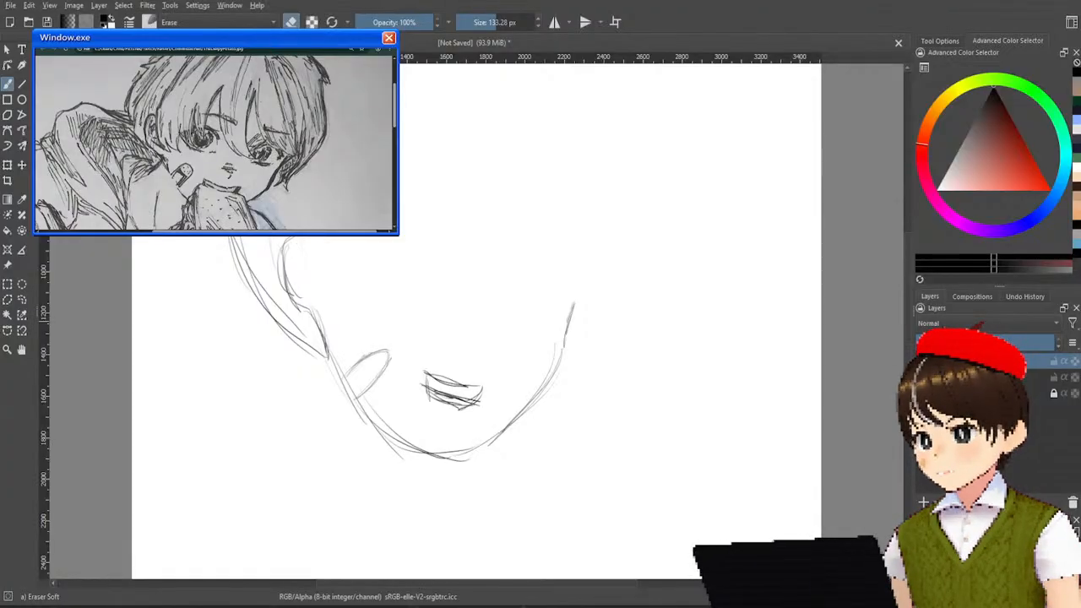
Return to the Pencil-2 brush and redraw the strand beside the ear, with short strokes forming its pointed tip.
right_click(362, 181)
click(393, 256)
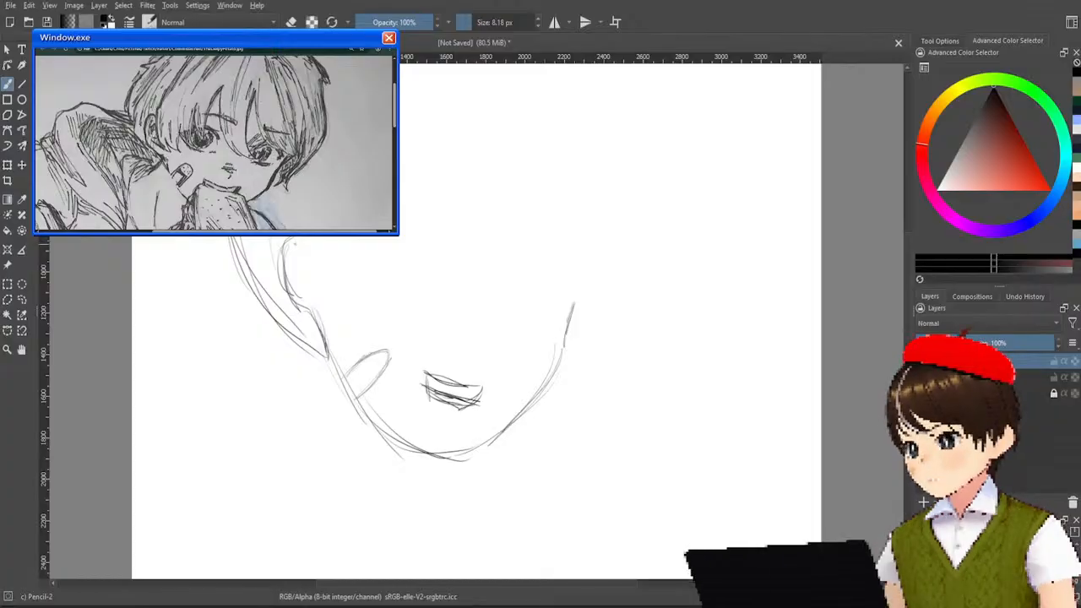
drag(298, 237, 307, 292)
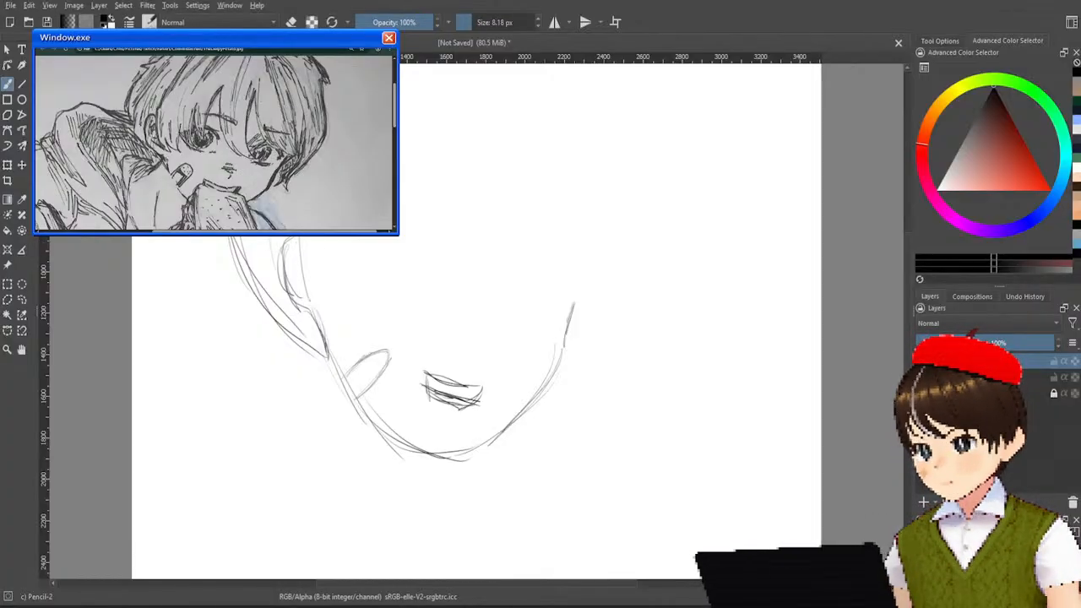
mouse_move(300, 245)
mouse_down()
mouse_move(317, 330)
mouse_move(336, 327)
mouse_up()
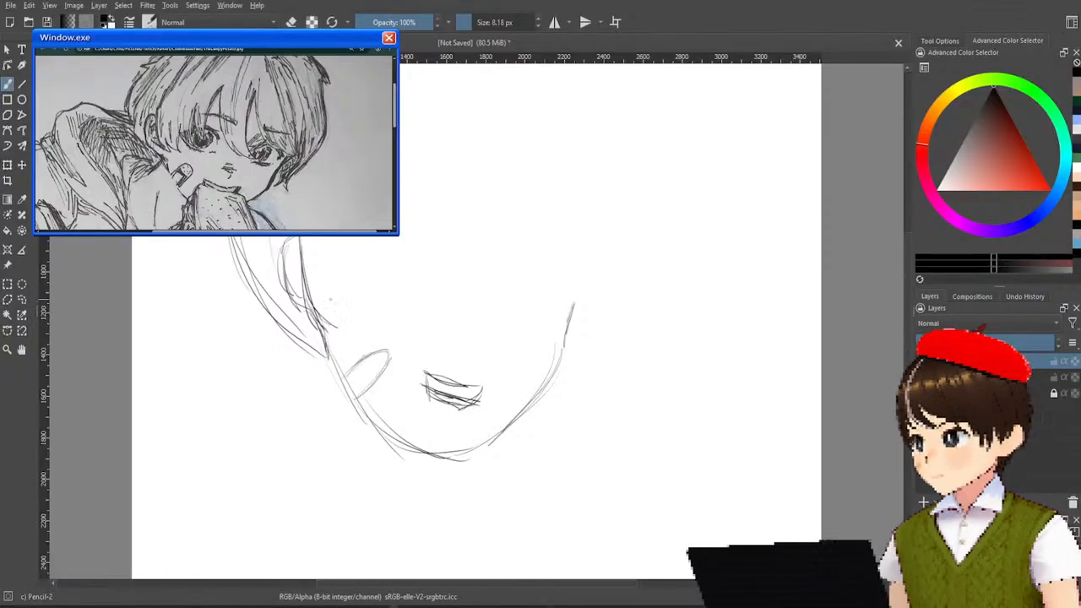
drag(323, 283, 338, 330)
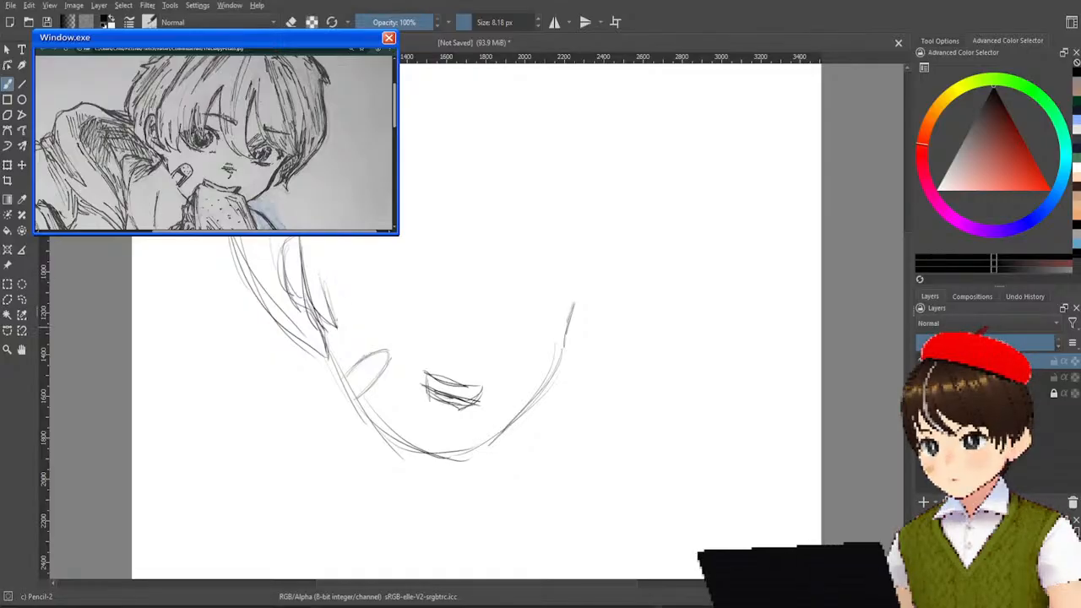
drag(325, 278, 341, 334)
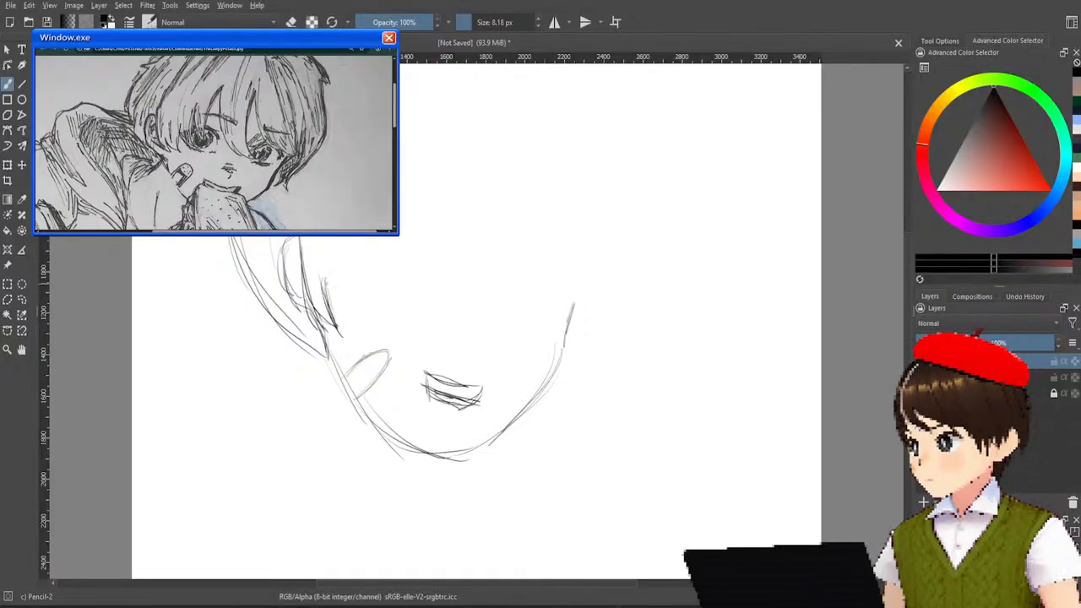
Draw zigzag fringe tips from the ear strand towards the middle of the forehead.
mouse_move(323, 275)
mouse_down()
mouse_move(359, 319)
mouse_move(359, 284)
mouse_move(353, 311)
mouse_up()
mouse_move(358, 264)
mouse_down()
mouse_move(353, 315)
mouse_move(353, 296)
mouse_up()
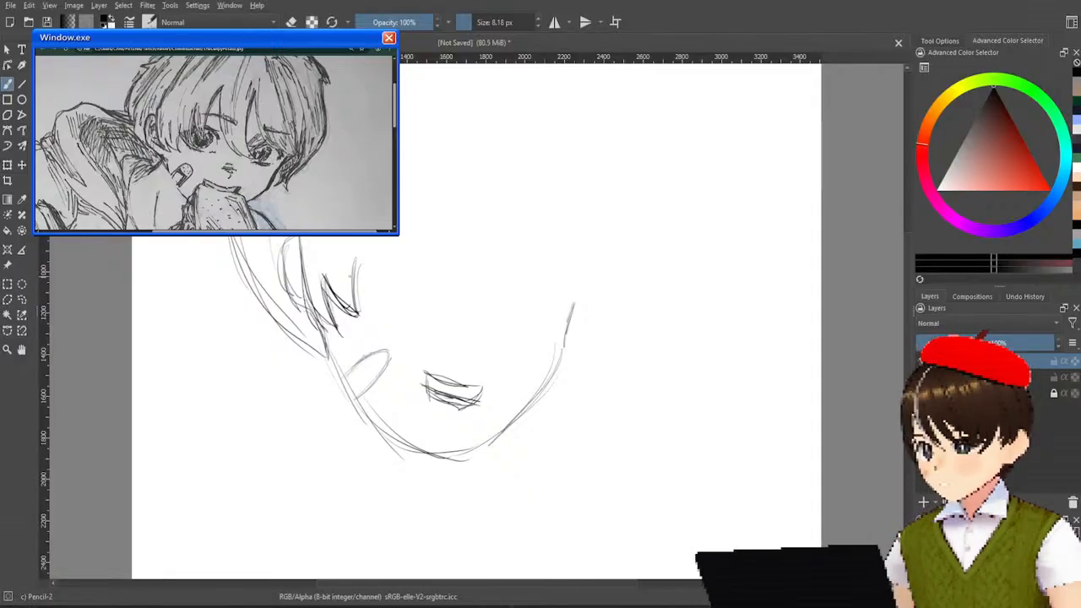
drag(359, 247, 353, 291)
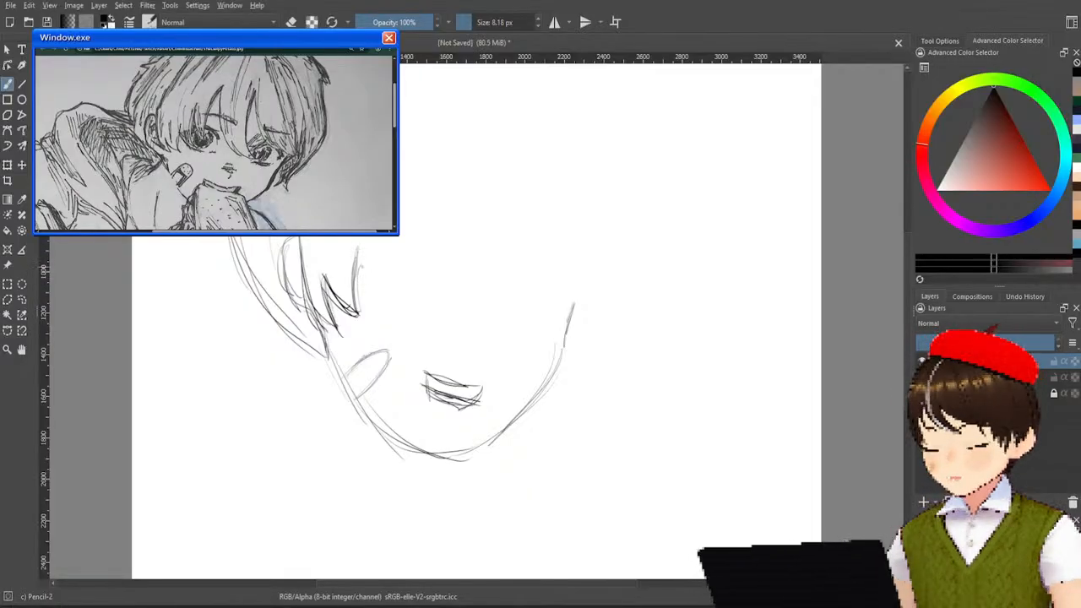
mouse_move(358, 267)
mouse_down()
mouse_move(372, 294)
mouse_move(387, 295)
mouse_up()
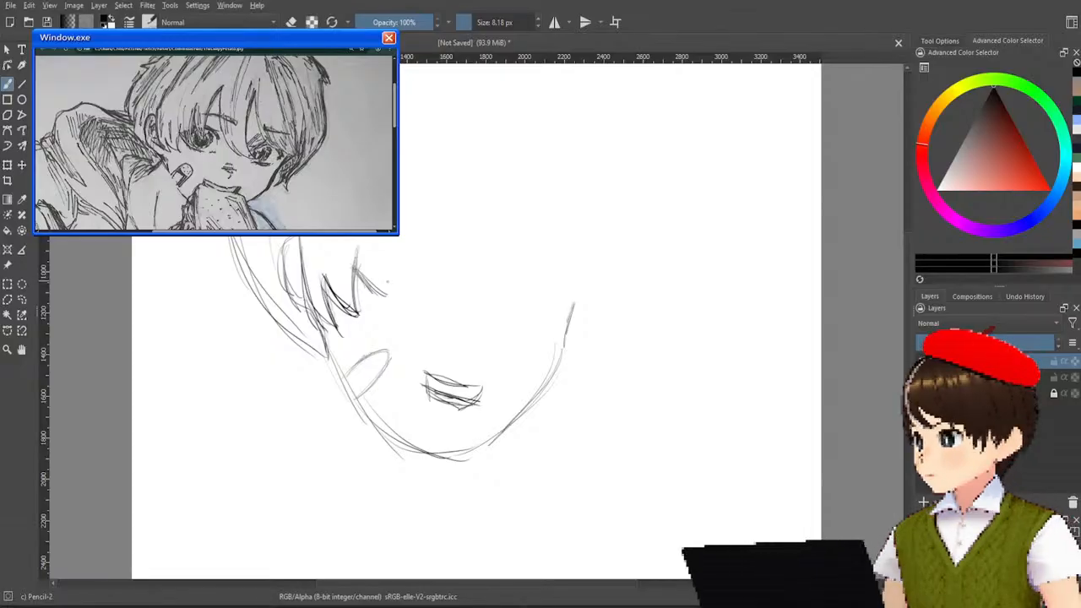
mouse_move(387, 245)
mouse_down()
mouse_move(385, 304)
mouse_move(385, 284)
mouse_up()
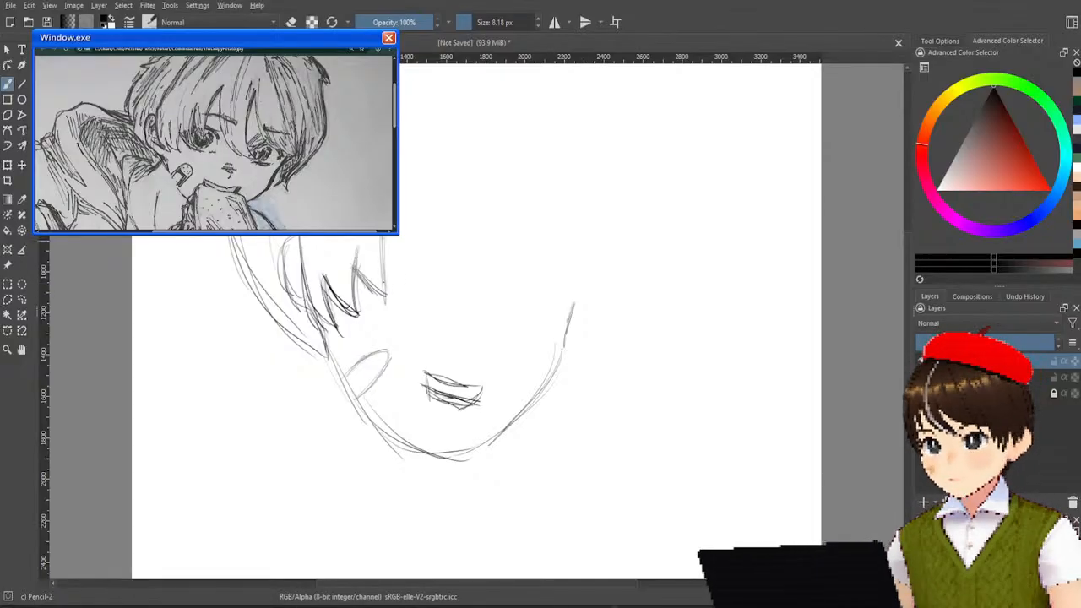
Add a pointed strand at the middle of the forehead and extend its edge upward to the hair parting.
mouse_move(383, 238)
mouse_down()
mouse_move(389, 279)
mouse_move(401, 283)
mouse_move(408, 217)
mouse_up()
drag(404, 277, 416, 192)
mouse_move(406, 256)
mouse_down()
mouse_move(404, 240)
mouse_move(403, 275)
mouse_move(429, 161)
mouse_up()
drag(403, 226, 425, 168)
drag(413, 194, 428, 163)
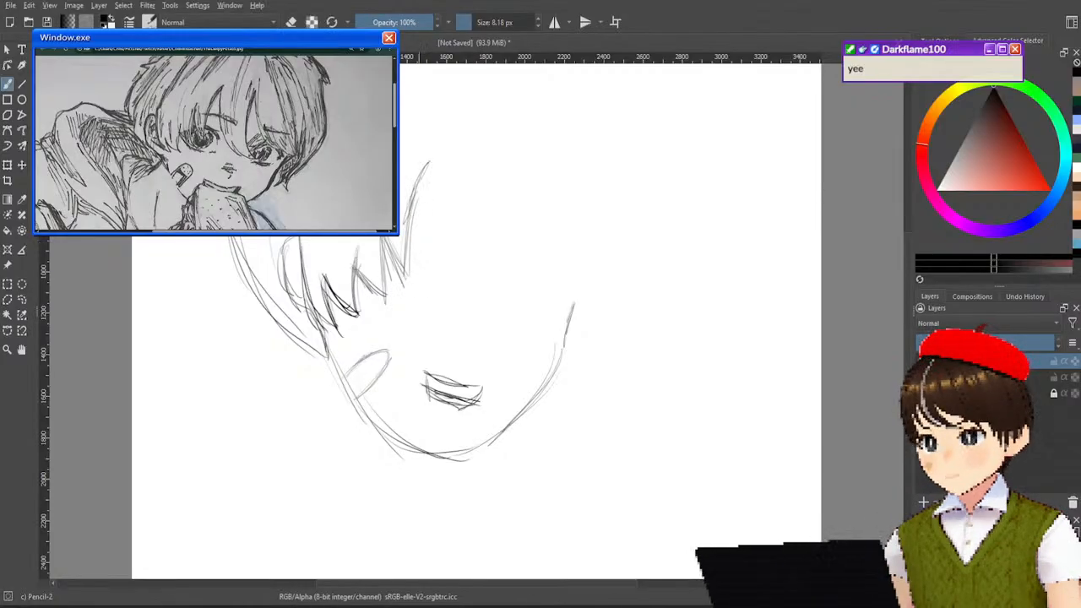
Sketch the long curved strand falling from the parting to the right, with layered strokes at its tip.
mouse_move(424, 233)
mouse_down()
mouse_move(423, 189)
mouse_move(430, 260)
mouse_up()
drag(421, 182, 441, 284)
drag(432, 244, 451, 281)
drag(424, 192, 455, 302)
mouse_move(424, 192)
mouse_down()
mouse_move(454, 284)
mouse_move(475, 305)
mouse_up()
drag(440, 248, 477, 292)
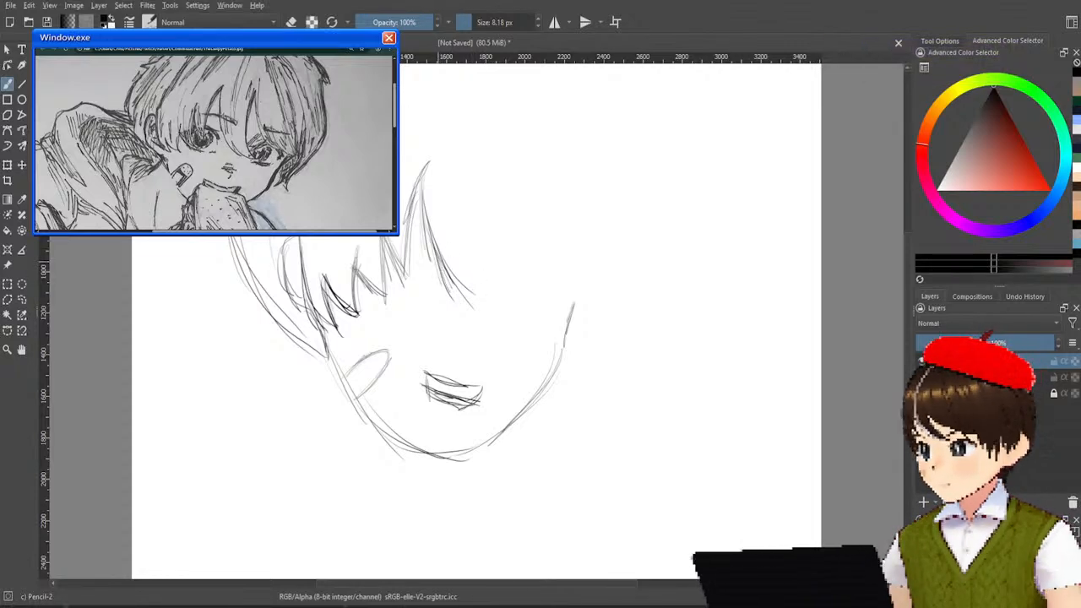
mouse_move(443, 270)
mouse_down()
mouse_move(465, 301)
mouse_move(487, 295)
mouse_move(464, 297)
mouse_up()
mouse_move(451, 266)
mouse_down()
mouse_move(466, 299)
mouse_move(498, 296)
mouse_up()
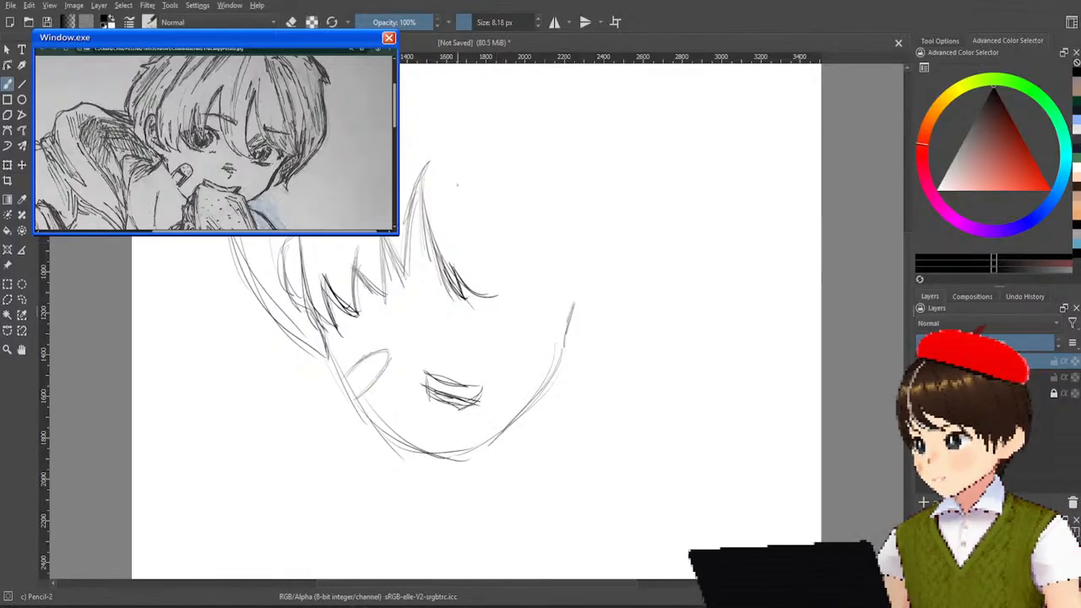
Close the long middle strand with its right edge and add long curved strands beside it over the right forehead.
drag(462, 163, 486, 292)
mouse_move(415, 173)
mouse_down()
mouse_move(445, 280)
mouse_move(429, 256)
mouse_move(449, 292)
mouse_up()
drag(463, 198, 495, 285)
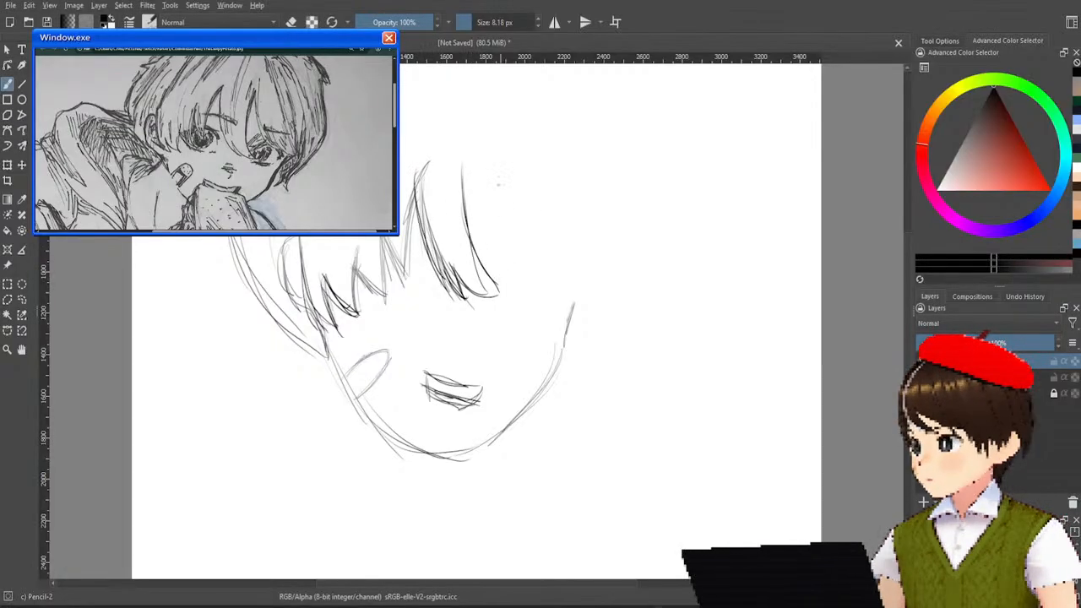
drag(476, 147, 462, 202)
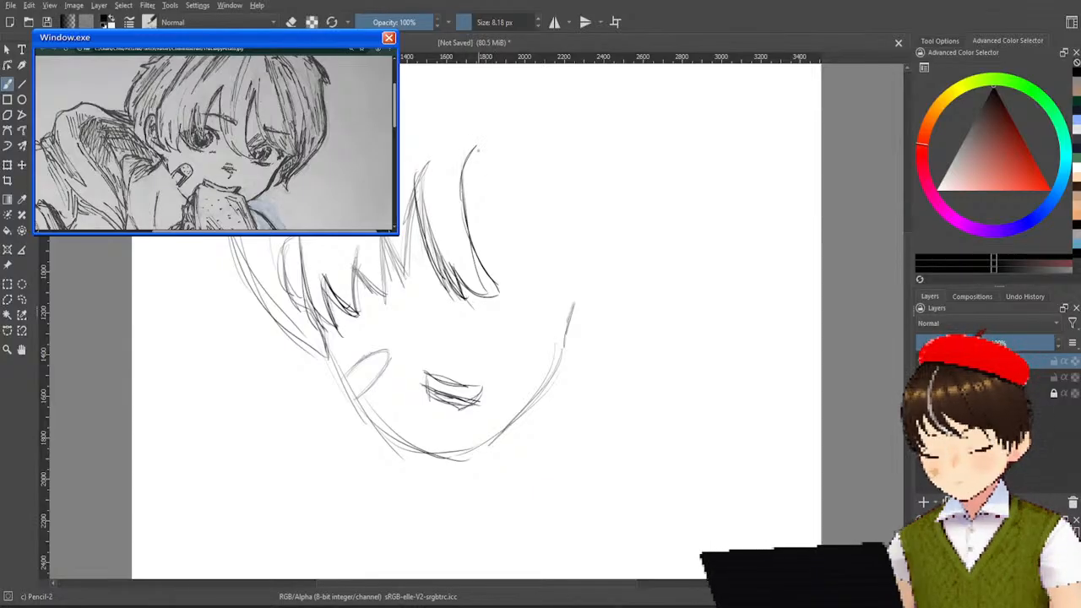
drag(476, 162, 499, 264)
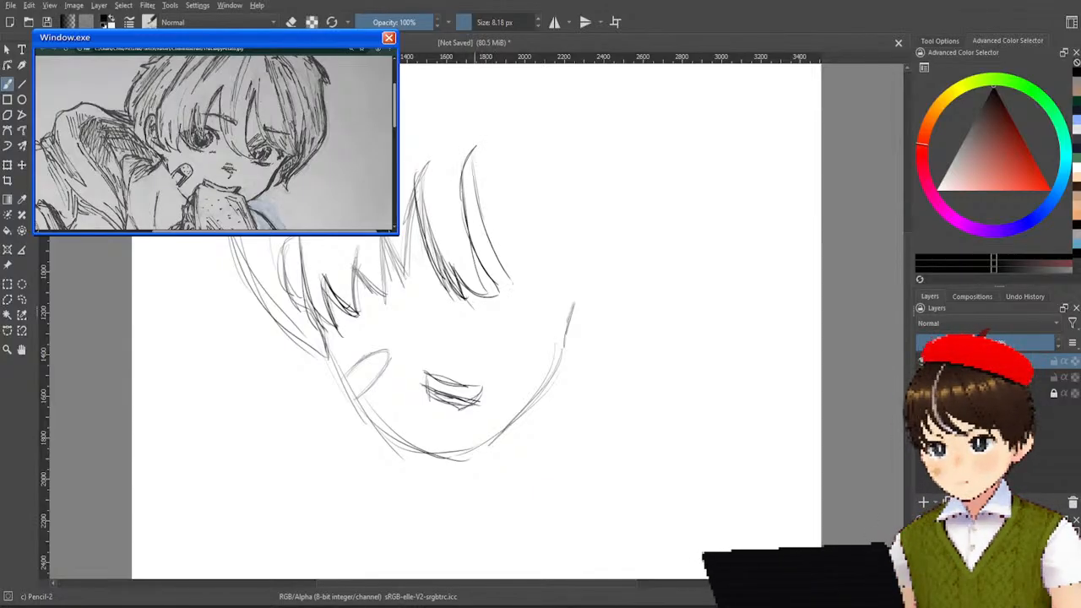
drag(482, 205, 533, 288)
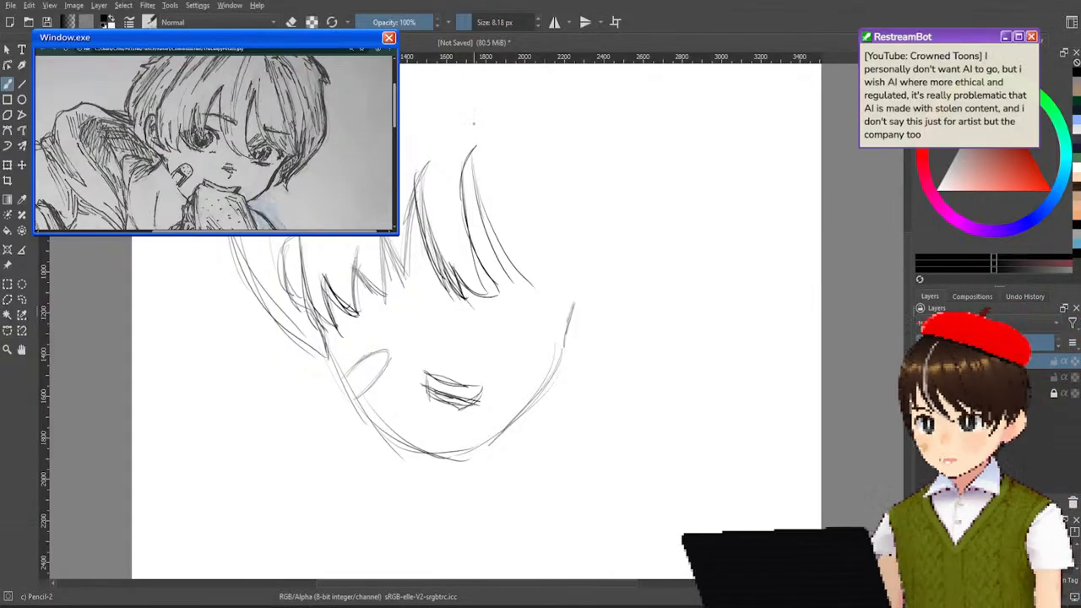
Erase the whole head sketch, including the hair, face outline, ear and mouth, with the Eraser Soft brush.
right_click(423, 397)
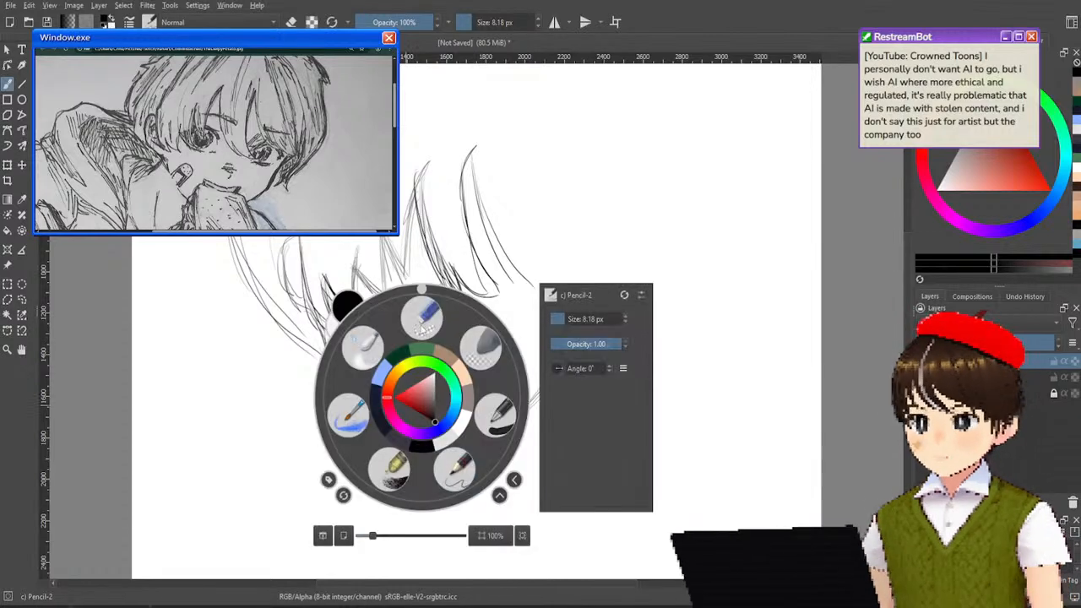
click(481, 346)
mouse_move(470, 306)
mouse_down()
mouse_move(524, 275)
mouse_move(541, 241)
mouse_move(496, 308)
mouse_move(535, 267)
mouse_move(469, 318)
mouse_move(538, 233)
mouse_move(485, 237)
mouse_move(432, 286)
mouse_move(462, 221)
mouse_move(439, 319)
mouse_move(488, 151)
mouse_move(403, 270)
mouse_move(459, 149)
mouse_move(387, 253)
mouse_move(426, 212)
mouse_move(408, 206)
mouse_move(429, 216)
mouse_move(402, 310)
mouse_move(402, 250)
mouse_move(376, 243)
mouse_move(364, 318)
mouse_move(346, 311)
mouse_move(339, 264)
mouse_move(338, 337)
mouse_move(331, 259)
mouse_move(323, 341)
mouse_move(323, 303)
mouse_move(312, 317)
mouse_move(299, 266)
mouse_move(297, 340)
mouse_move(268, 278)
mouse_move(252, 295)
mouse_move(245, 264)
mouse_move(277, 312)
mouse_move(263, 245)
mouse_move(311, 370)
mouse_move(313, 331)
mouse_move(322, 376)
mouse_move(362, 316)
mouse_move(357, 373)
mouse_move(366, 382)
mouse_move(383, 341)
mouse_move(362, 343)
mouse_move(421, 478)
mouse_move(378, 423)
mouse_move(406, 456)
mouse_move(453, 326)
mouse_move(401, 462)
mouse_move(419, 447)
mouse_move(399, 471)
mouse_move(528, 338)
mouse_move(494, 395)
mouse_move(483, 460)
mouse_move(570, 347)
mouse_move(444, 530)
mouse_move(542, 356)
mouse_move(496, 453)
mouse_move(526, 384)
mouse_up()
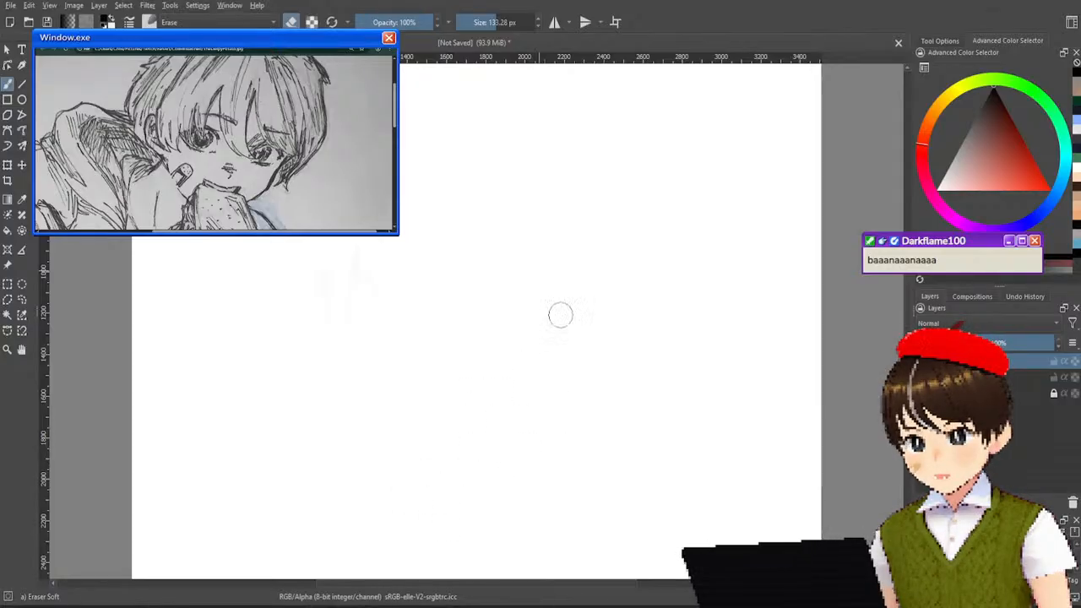
Switch to Pencil-2 and restart the fringe on the cleared canvas with a pointed left strand, redrawing its right edge.
right_click(507, 353)
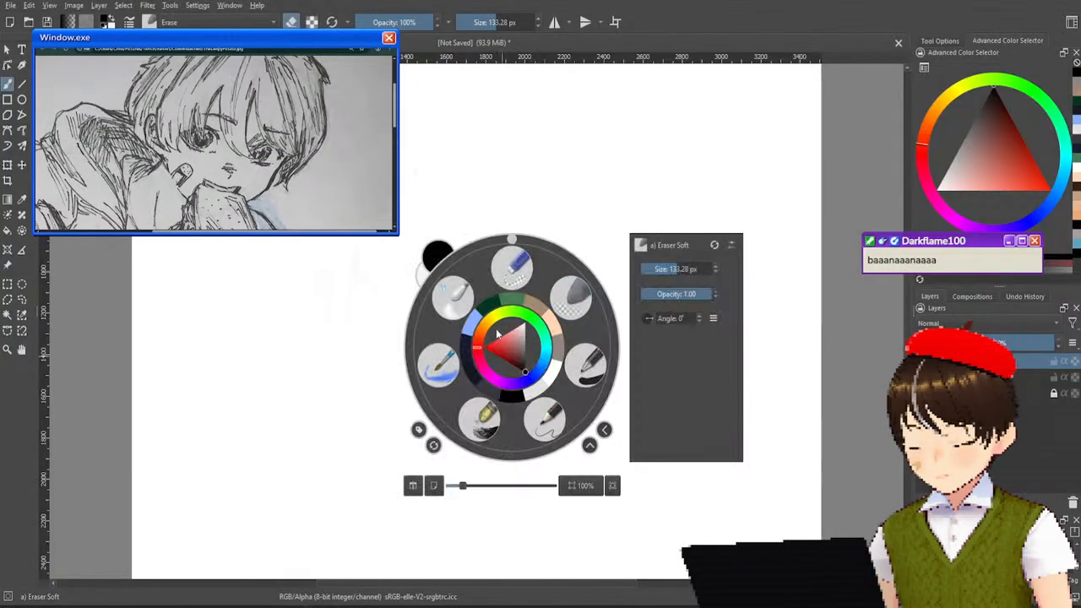
click(547, 422)
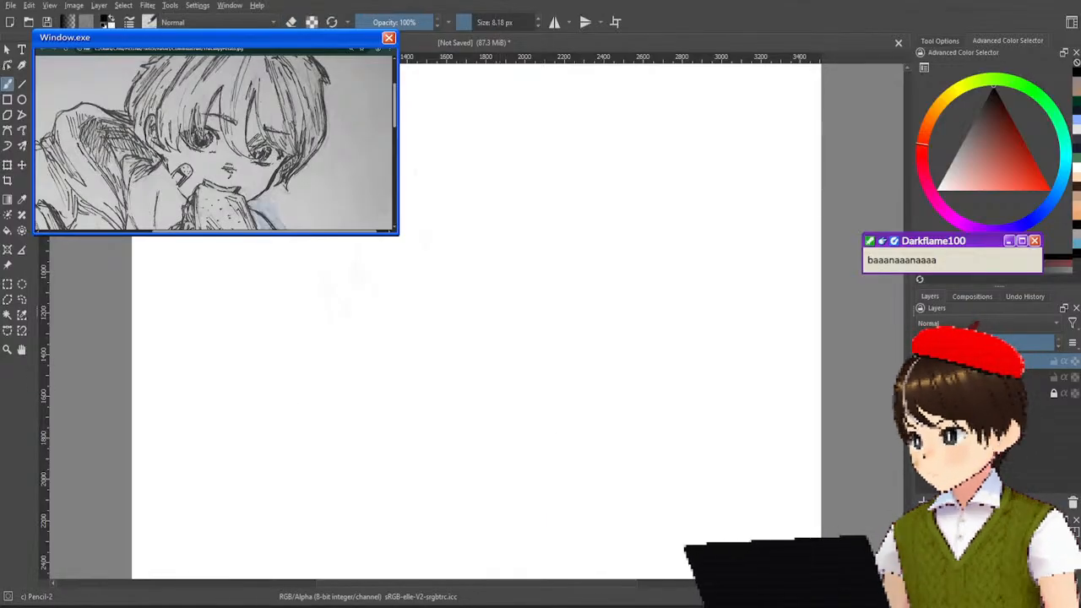
drag(386, 238, 418, 334)
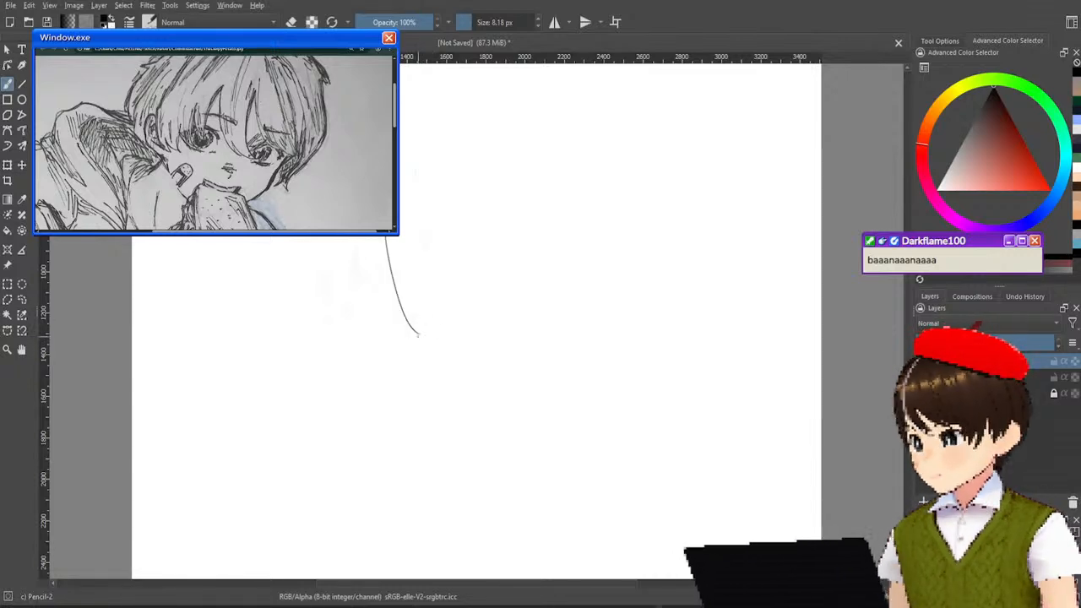
drag(414, 294, 424, 341)
drag(414, 294, 460, 347)
drag(439, 211, 469, 348)
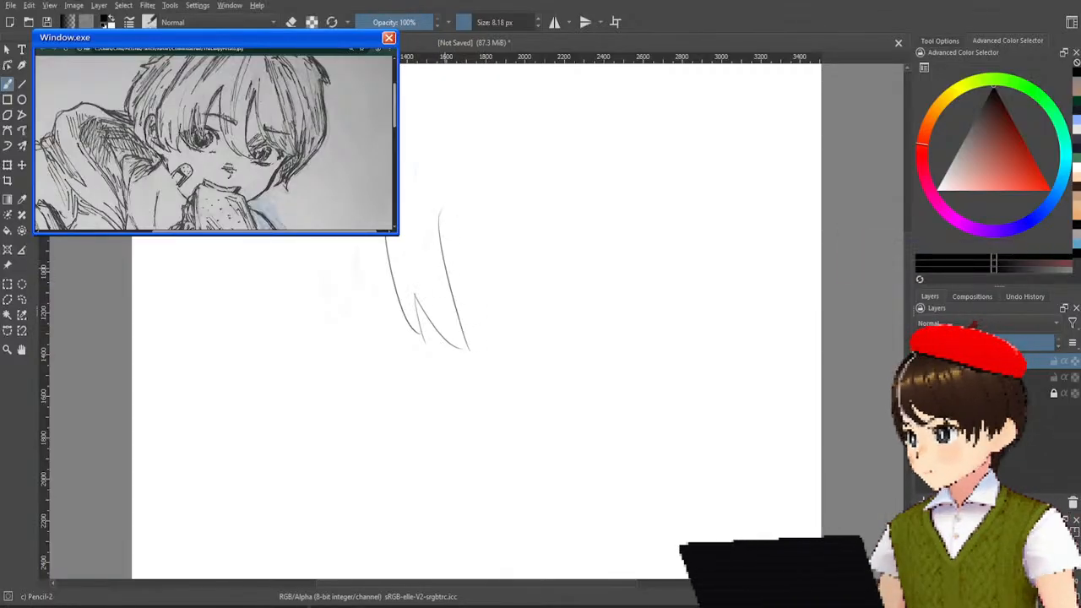
key(ctrl+z)
drag(432, 206, 449, 314)
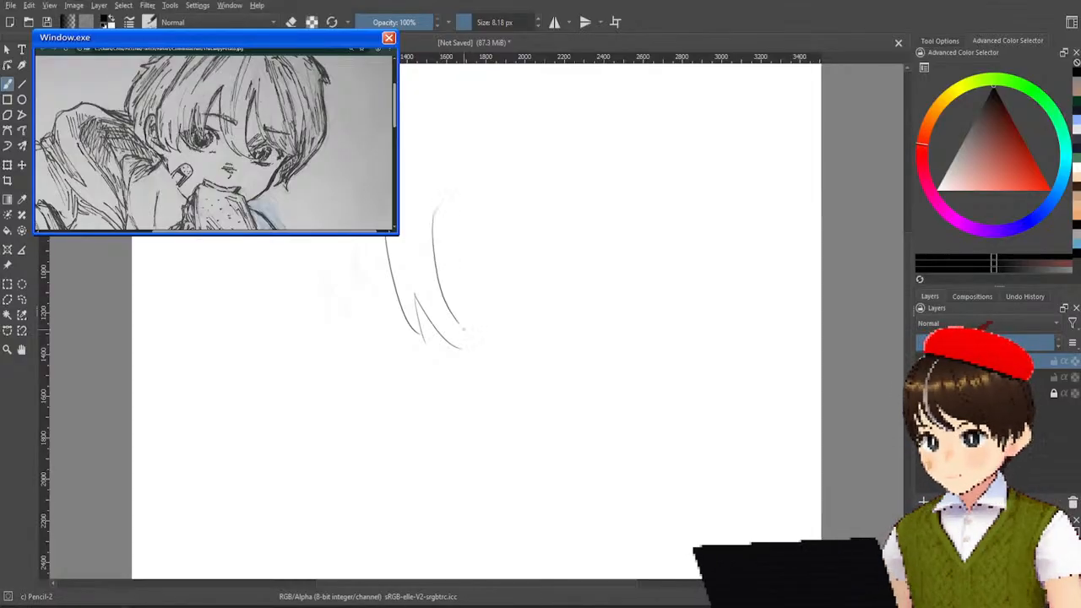
key(ctrl+z)
drag(433, 210, 462, 338)
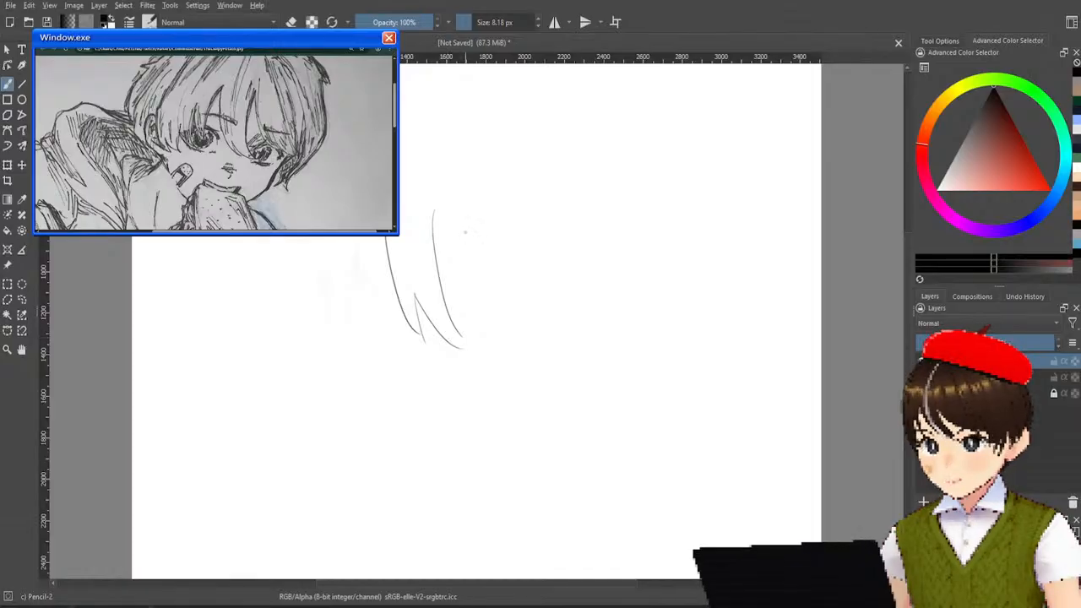
Draw the parting curve above the first strand and a wide pointed fringe strand to its right.
mouse_move(462, 184)
mouse_down()
mouse_move(434, 236)
mouse_move(432, 283)
mouse_up()
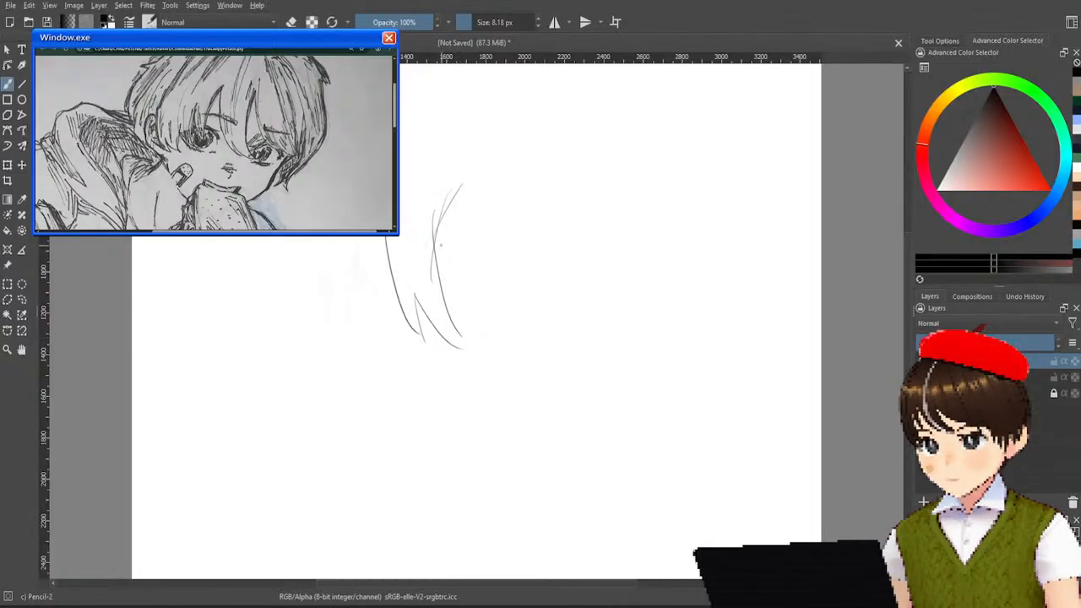
drag(453, 189, 510, 328)
key(ctrl+z)
drag(454, 187, 502, 296)
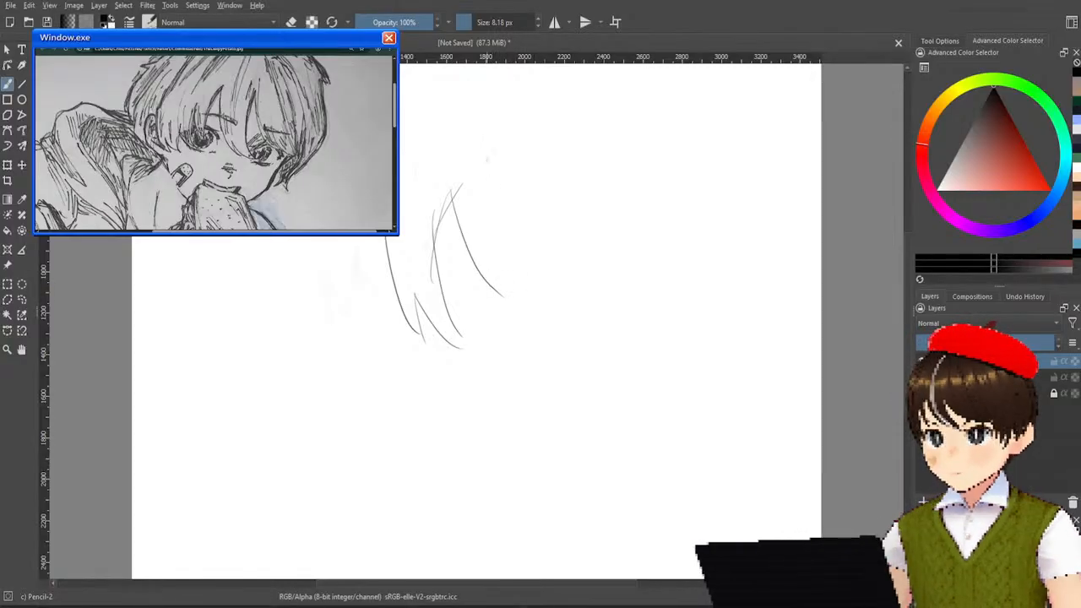
drag(485, 154, 538, 303)
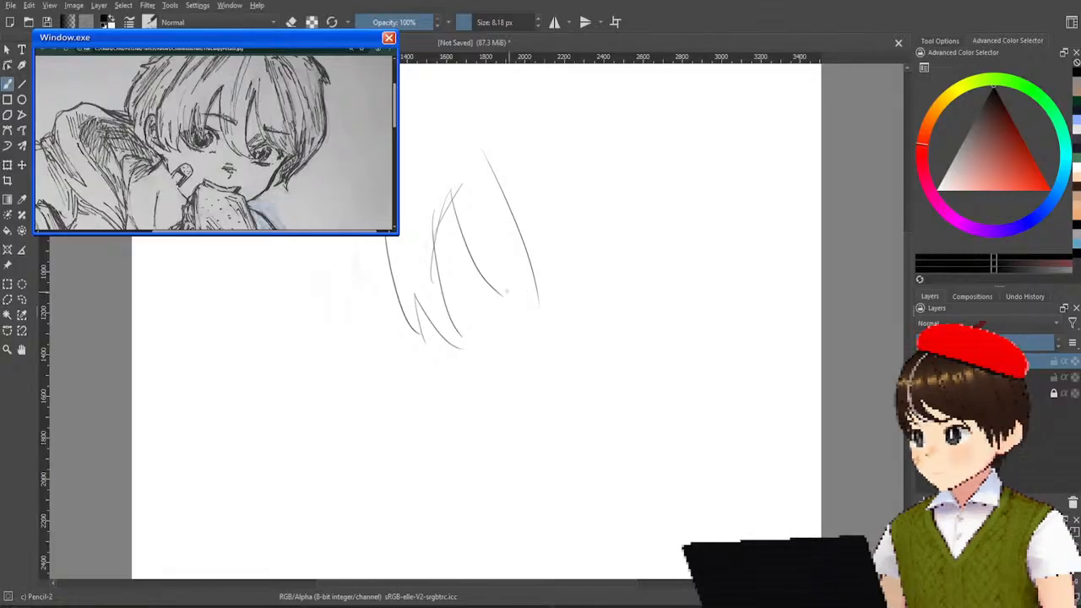
drag(480, 272, 537, 305)
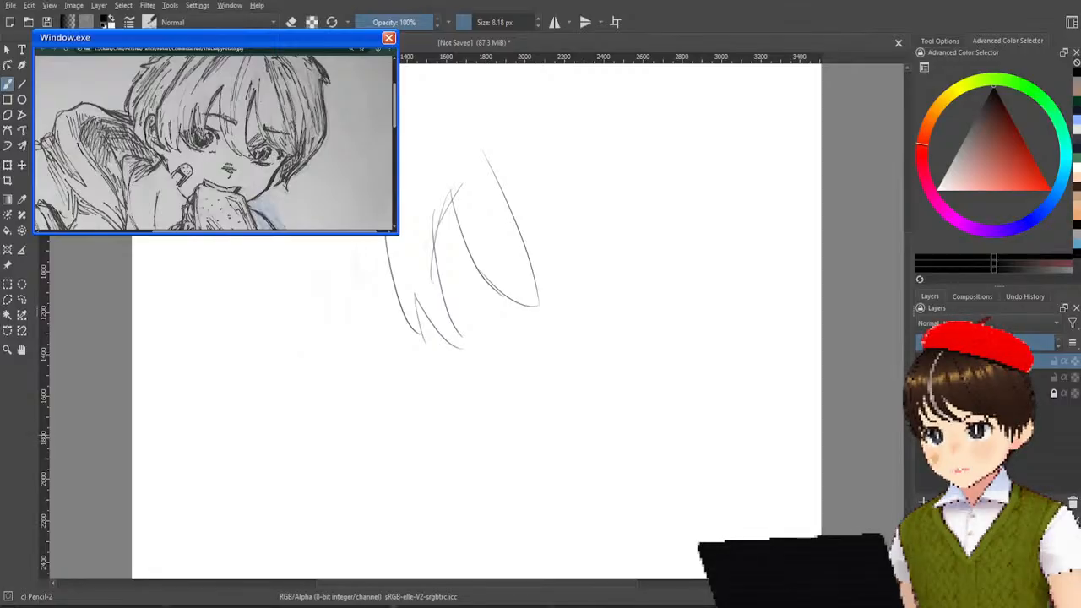
Erase the left fringe strands and the parting curve with Eraser Soft, keeping the wide right strand.
right_click(353, 419)
click(408, 365)
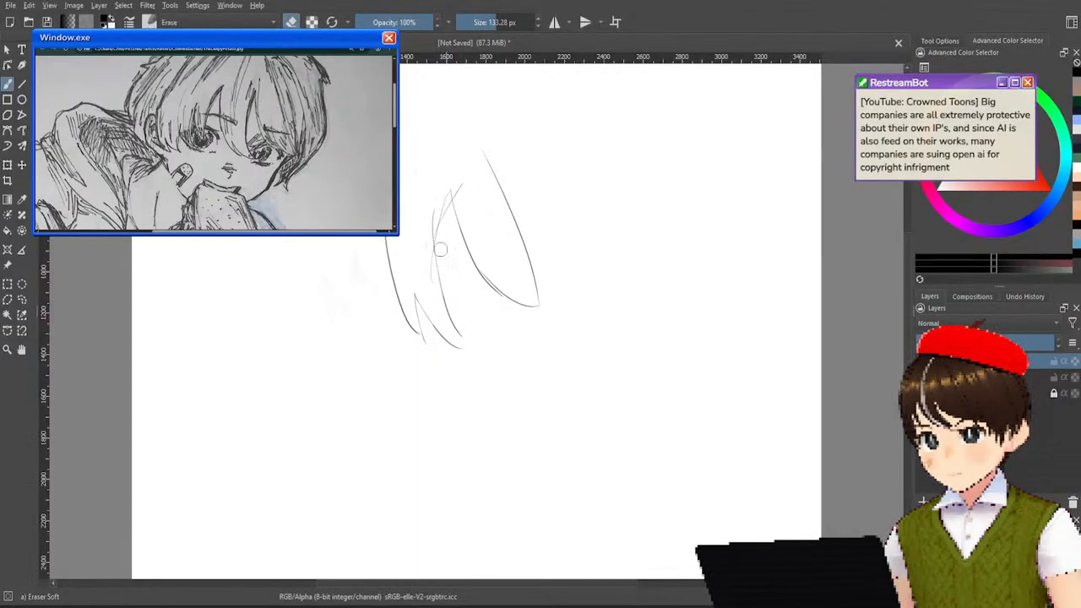
mouse_move(414, 232)
mouse_down()
mouse_move(394, 265)
mouse_move(386, 248)
mouse_move(429, 396)
mouse_move(454, 380)
mouse_move(454, 168)
mouse_move(429, 243)
mouse_move(433, 159)
mouse_move(307, 333)
mouse_up()
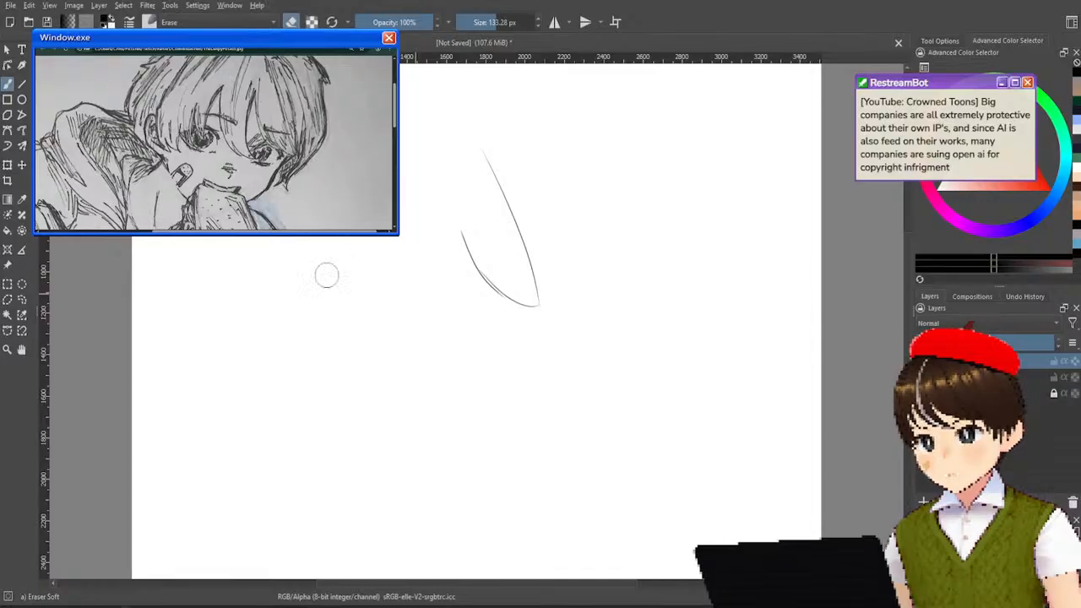
Erase the remaining wide fringe strand and switch back to the Pencil-2 brush.
mouse_move(446, 227)
mouse_down()
mouse_move(475, 280)
mouse_move(533, 327)
mouse_move(529, 302)
mouse_move(474, 270)
mouse_move(550, 304)
mouse_move(486, 151)
mouse_move(493, 196)
mouse_move(507, 152)
mouse_up()
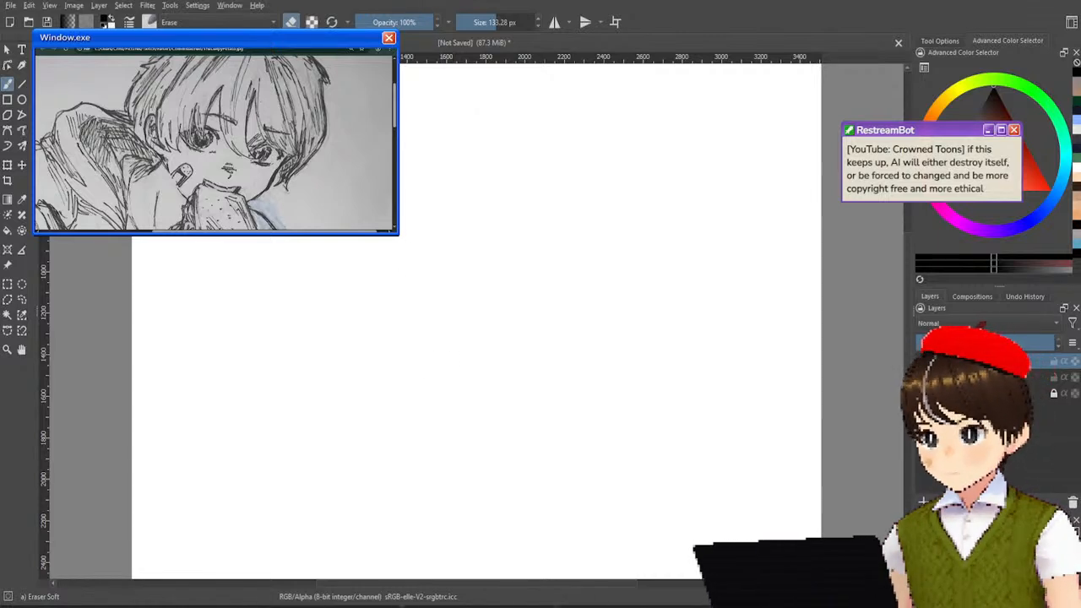
right_click(438, 308)
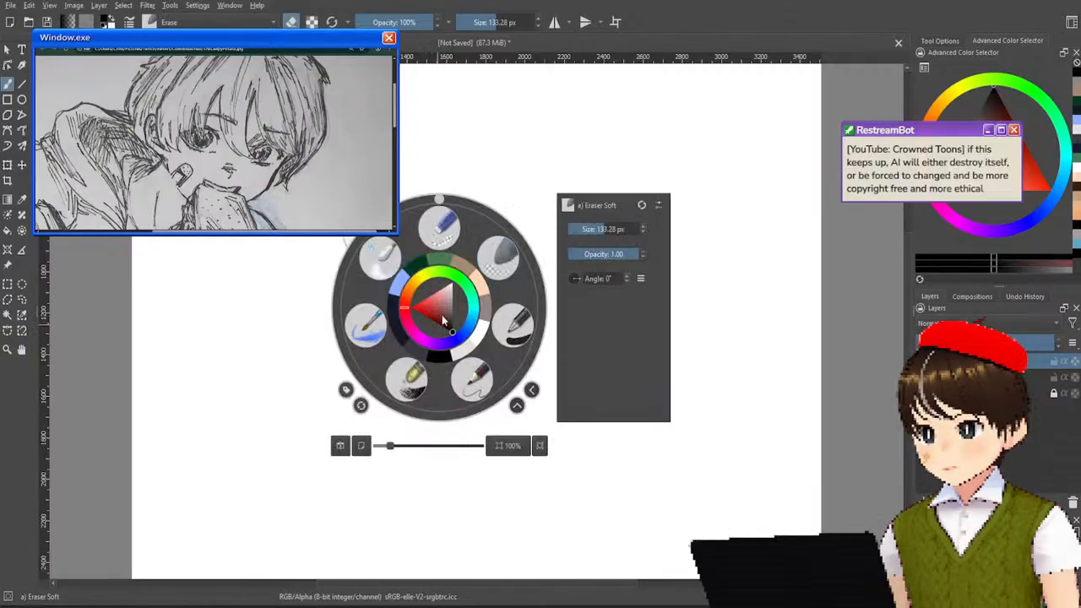
click(473, 381)
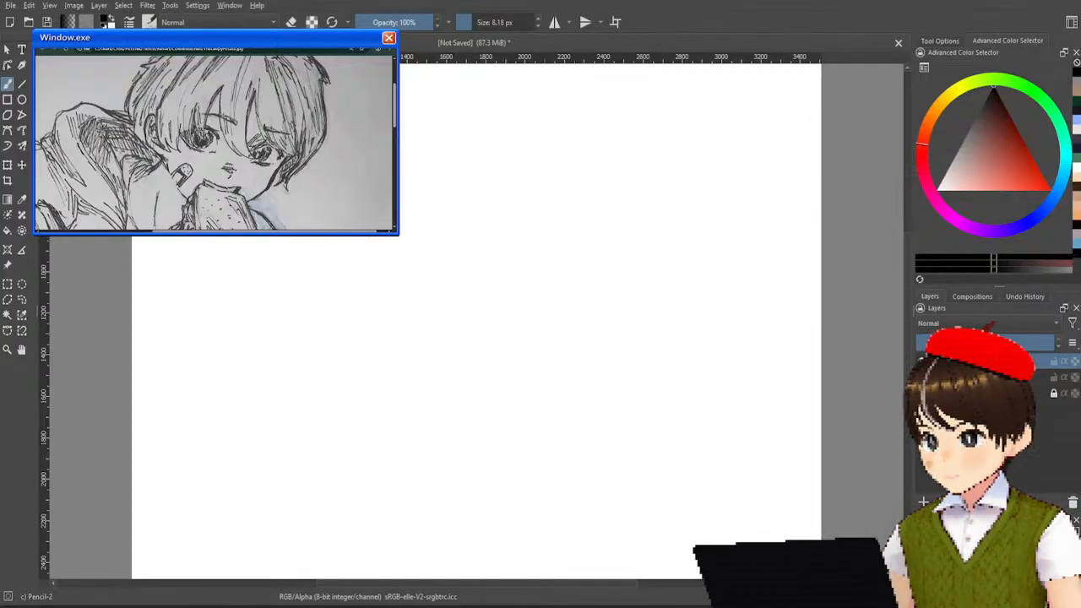
Draw a narrow pointed fringe strand with a layered, curved left edge and a short right edge meeting at the tip.
drag(372, 244, 401, 299)
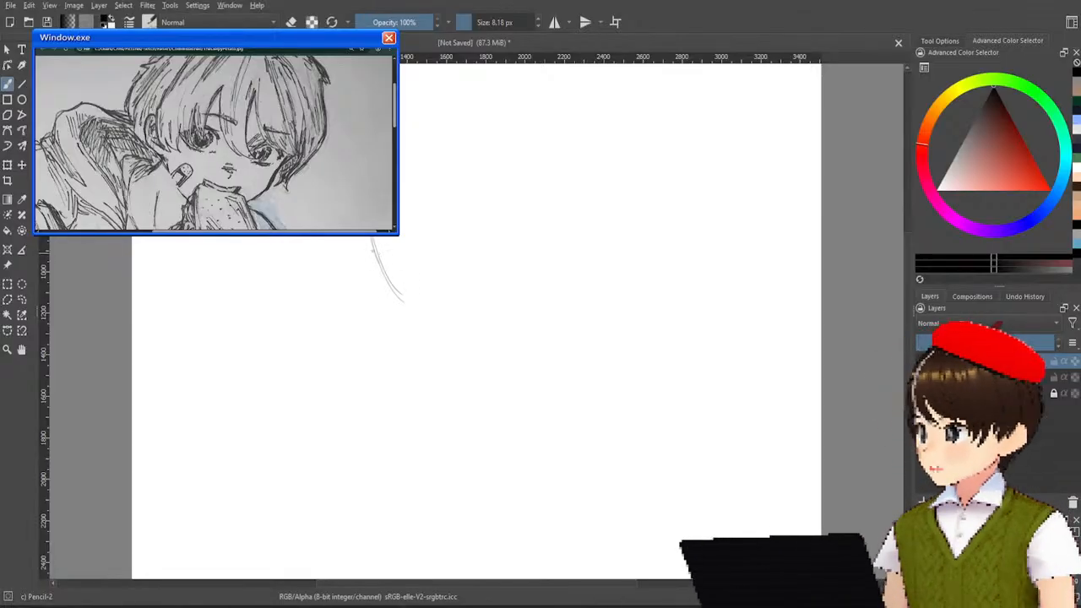
drag(374, 238, 404, 301)
drag(372, 239, 408, 309)
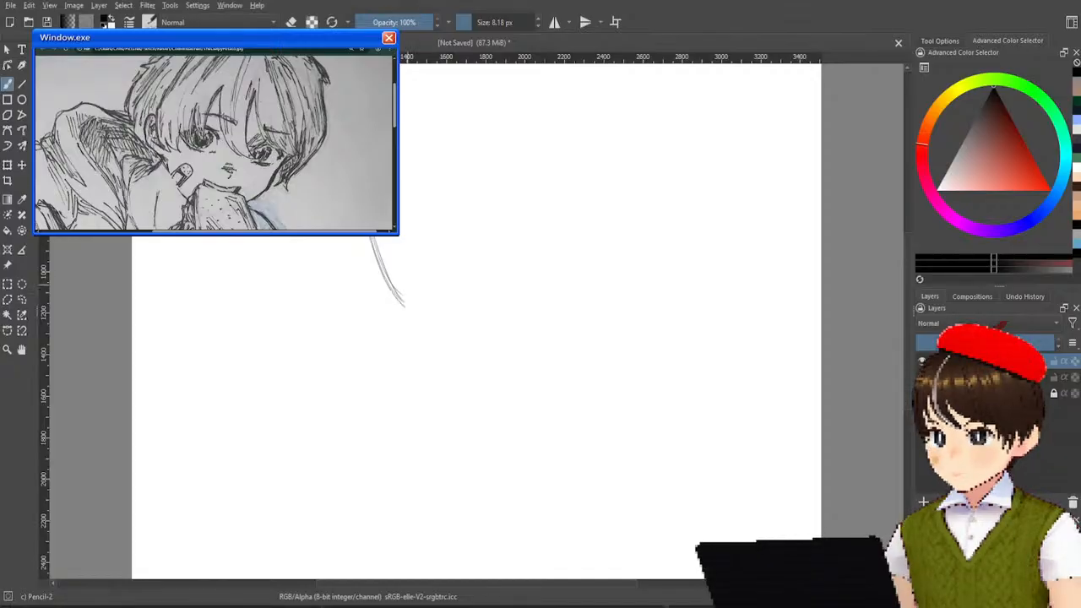
drag(396, 252, 410, 309)
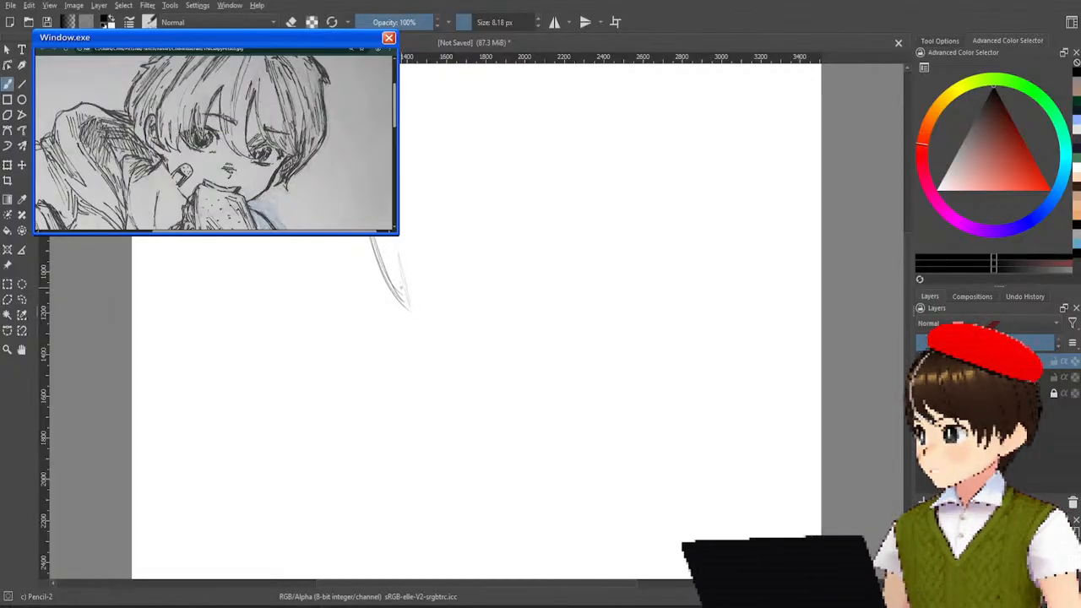
key(ctrl+z)
drag(398, 270, 410, 308)
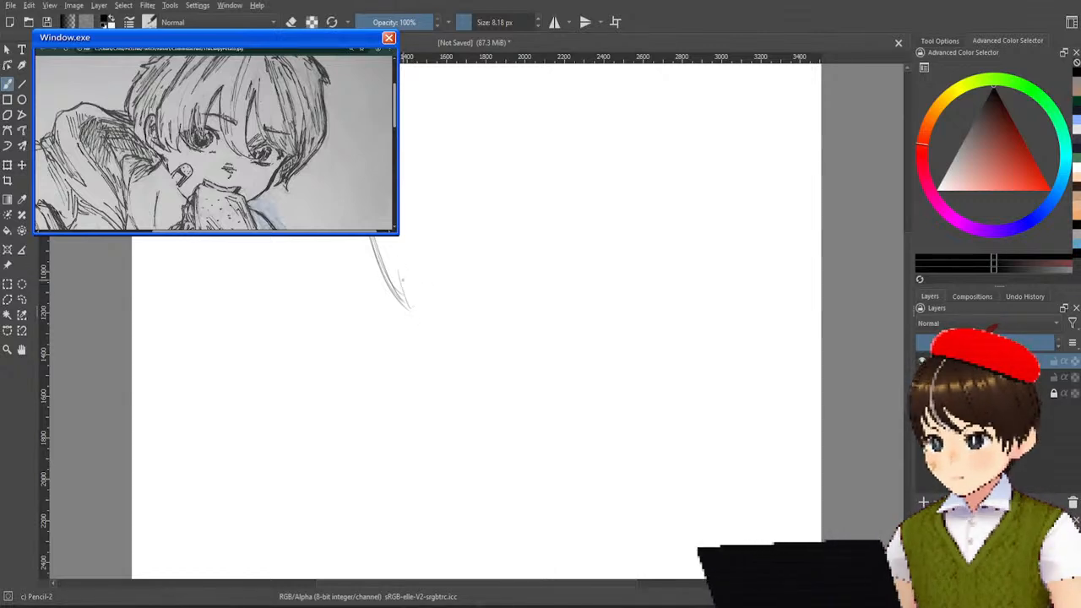
key(ctrl+z)
drag(394, 263, 409, 311)
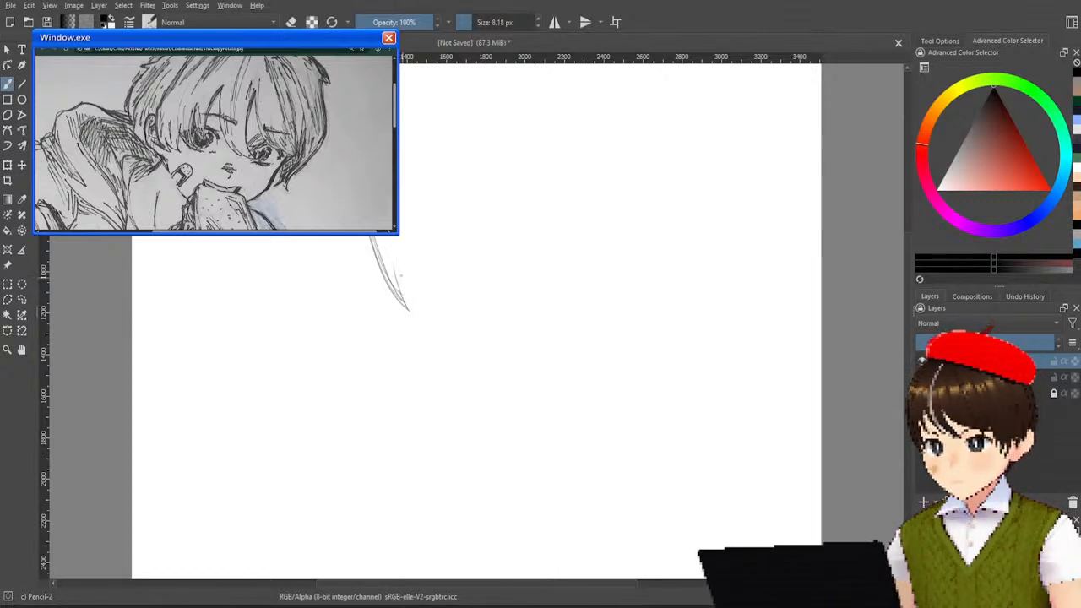
Draw the neighbouring fringe strand with a curved lower edge sweeping right and a long right edge coming down to its tip.
drag(394, 267, 430, 315)
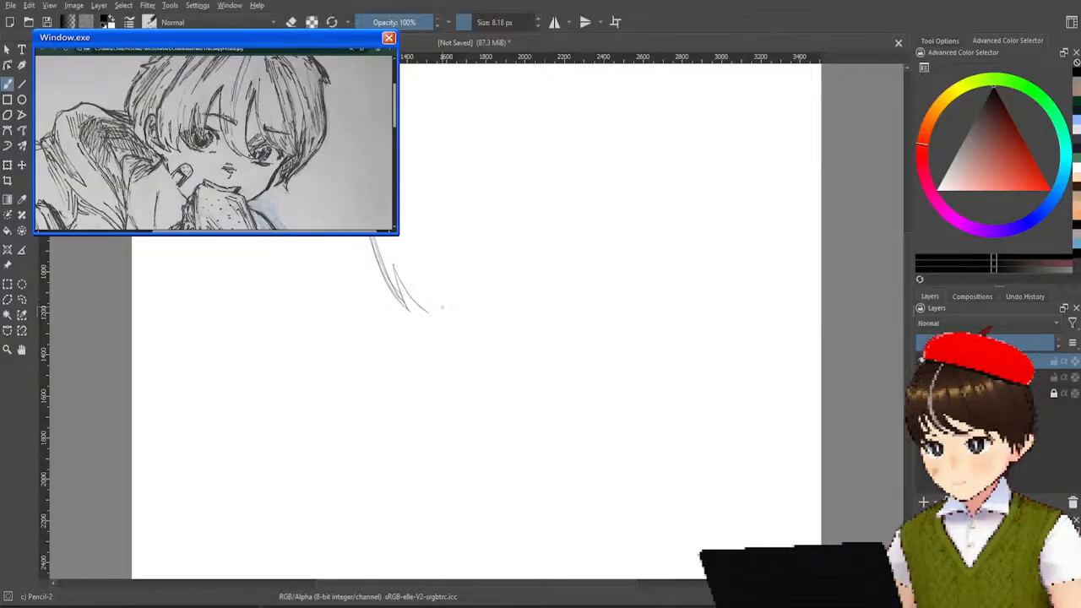
mouse_move(393, 266)
mouse_down()
mouse_move(437, 314)
mouse_move(456, 305)
mouse_move(423, 301)
mouse_move(456, 314)
mouse_up()
drag(426, 264, 457, 312)
key(ctrl+z)
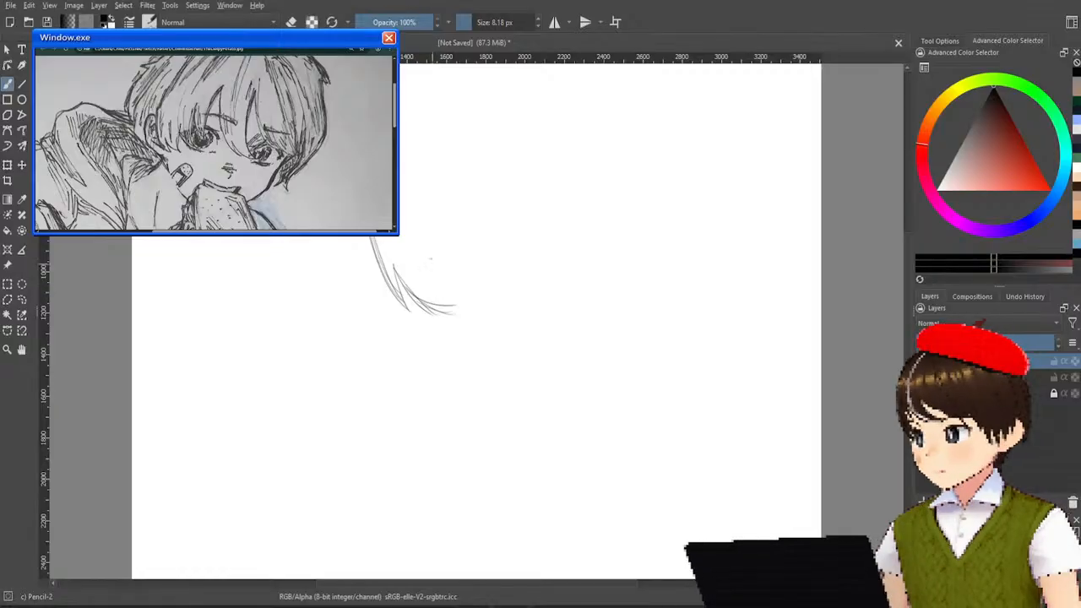
drag(410, 181, 425, 253)
drag(412, 201, 439, 298)
mouse_move(421, 254)
mouse_down()
mouse_move(453, 308)
mouse_move(436, 290)
mouse_move(455, 309)
mouse_move(426, 249)
mouse_move(460, 320)
mouse_up()
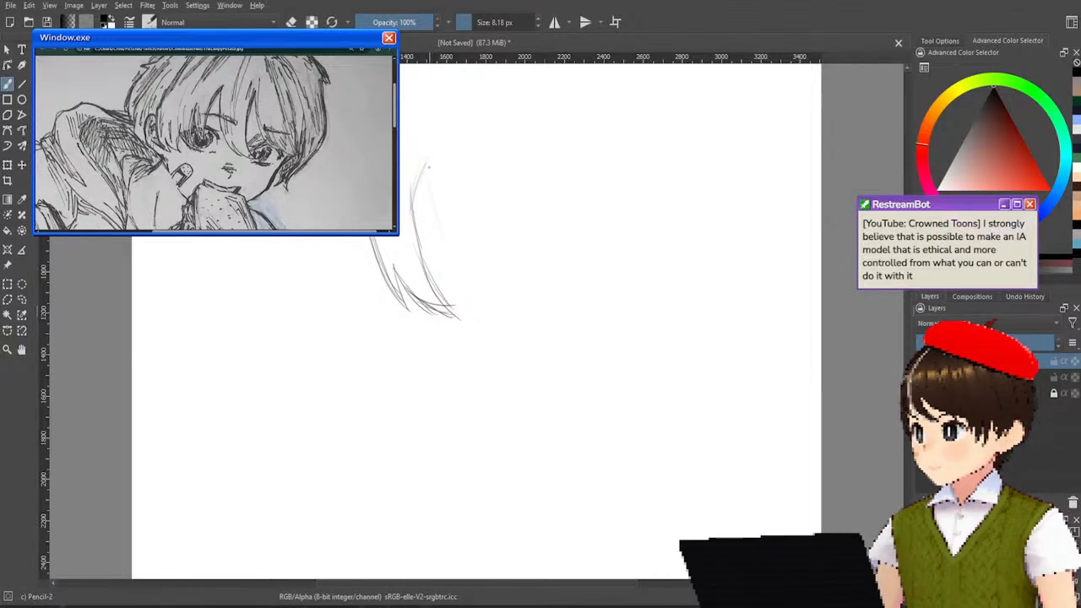
Bring the strand's top to a peak and draw a line down from it, redoing it until it curves into a hooked tip.
mouse_move(427, 161)
mouse_down()
mouse_move(436, 240)
mouse_move(426, 216)
mouse_move(465, 282)
mouse_up()
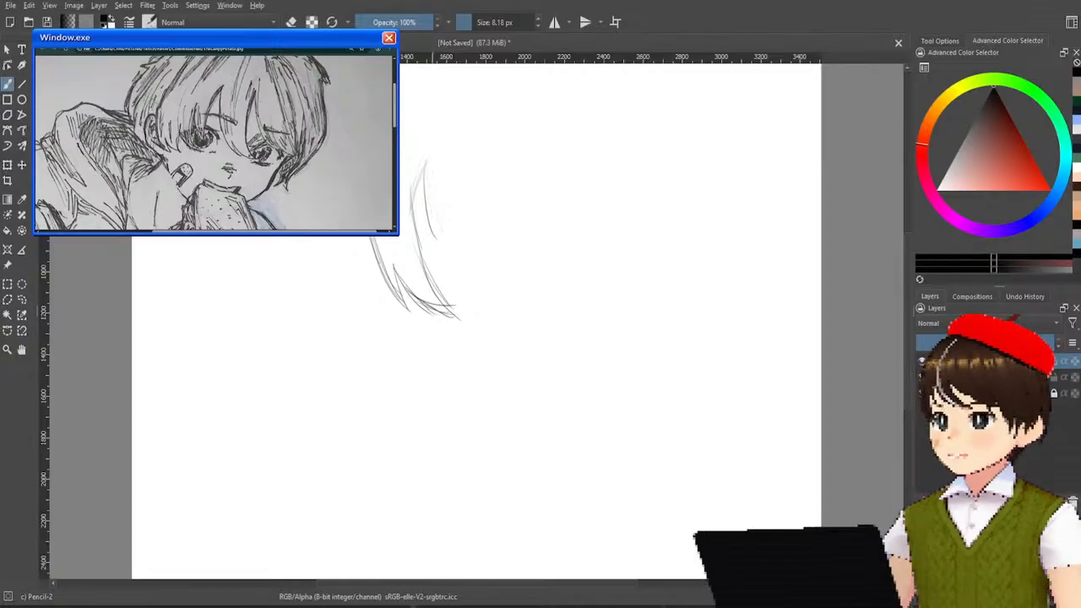
drag(429, 169, 470, 277)
key(ctrl+z)
drag(428, 169, 479, 276)
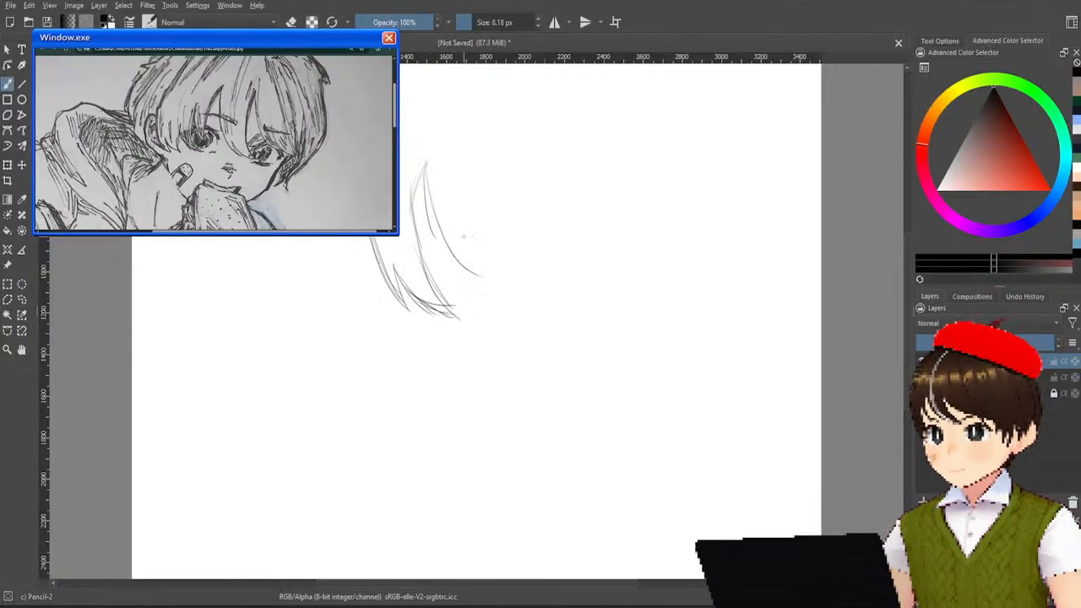
key(ctrl+z)
drag(428, 166, 460, 269)
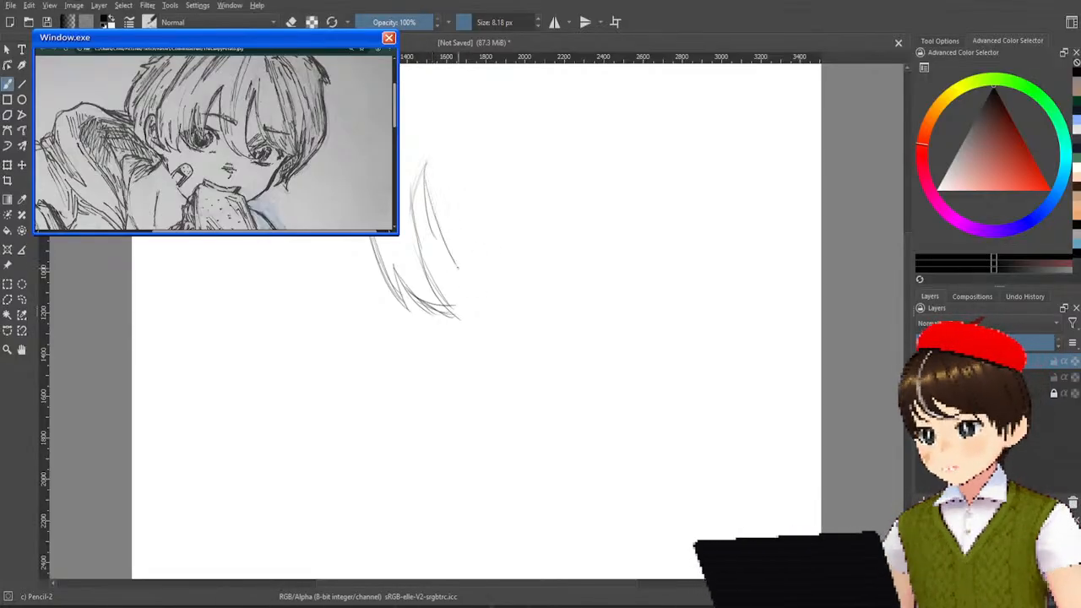
key(ctrl+z)
drag(428, 164, 468, 275)
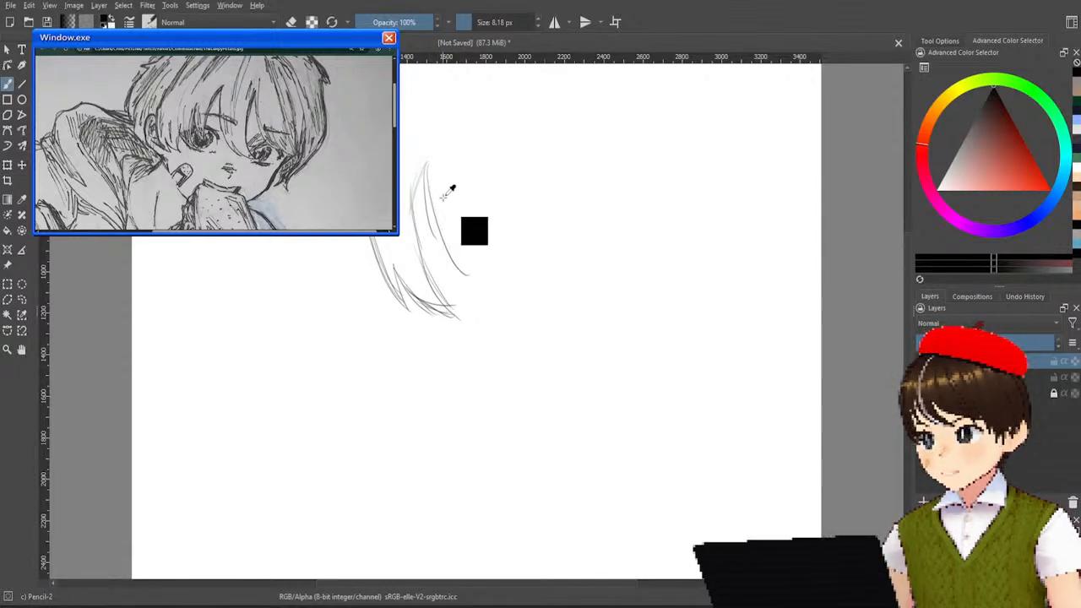
drag(428, 166, 467, 276)
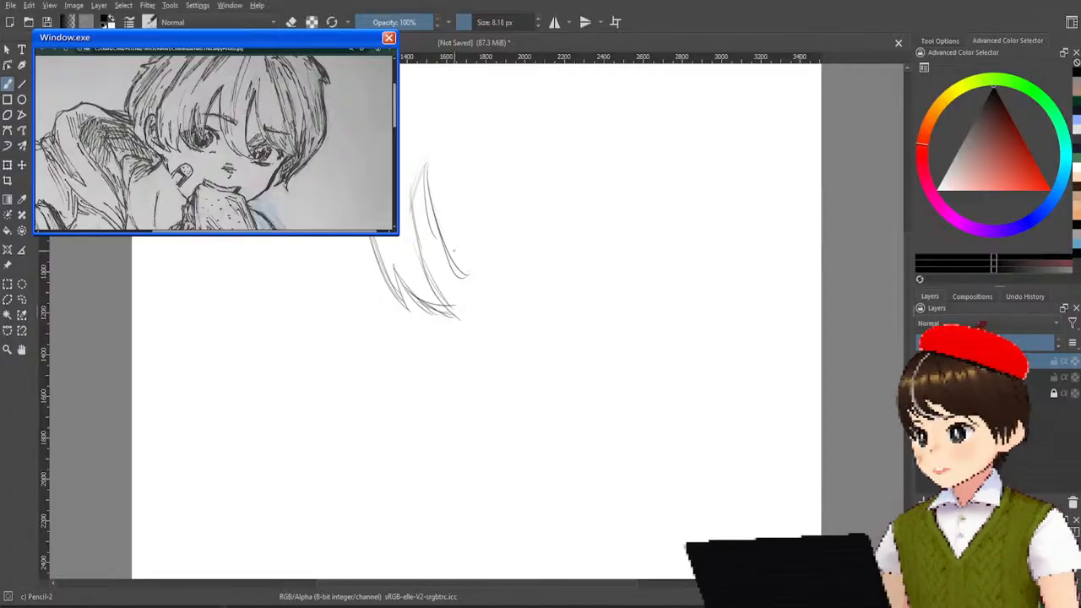
Draw a longer outer line from the same peak, redoing it twice, and add the faint right edge of the wide strand.
drag(429, 166, 499, 283)
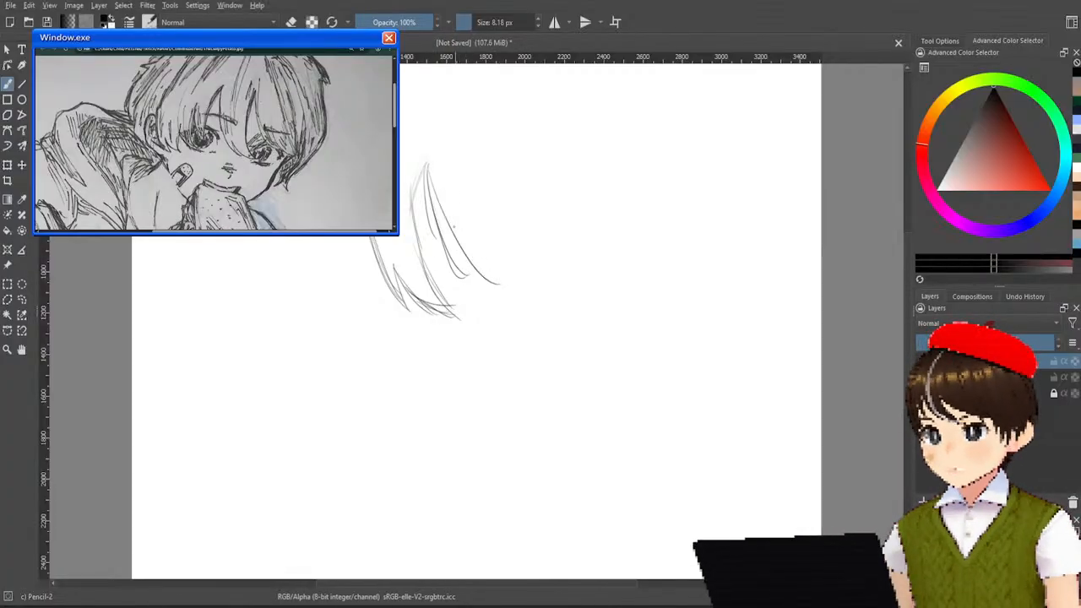
key(ctrl+z)
drag(428, 166, 501, 286)
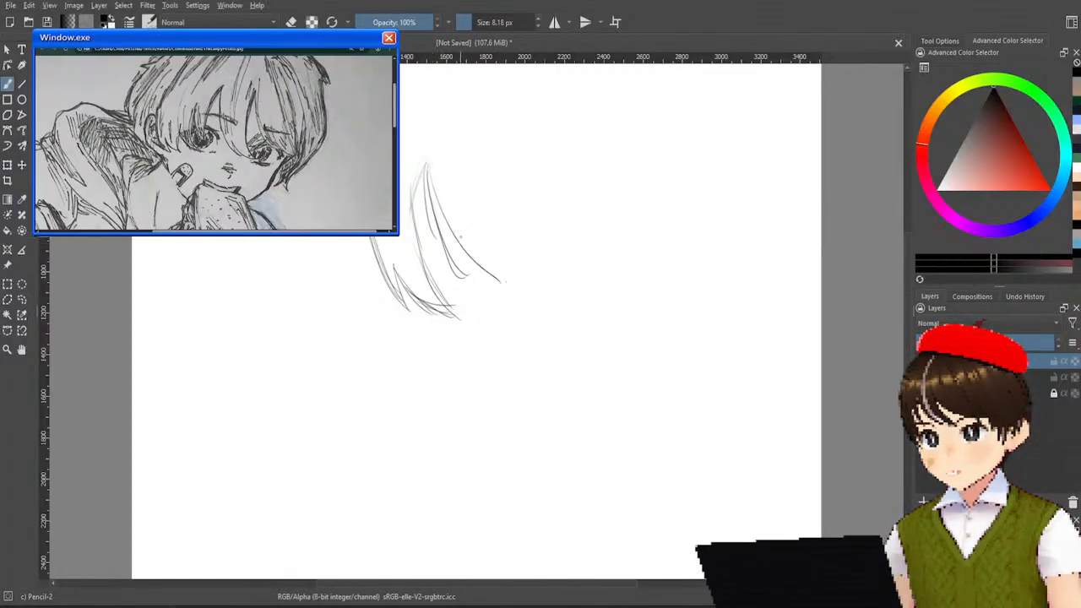
key(ctrl+z)
drag(429, 166, 489, 284)
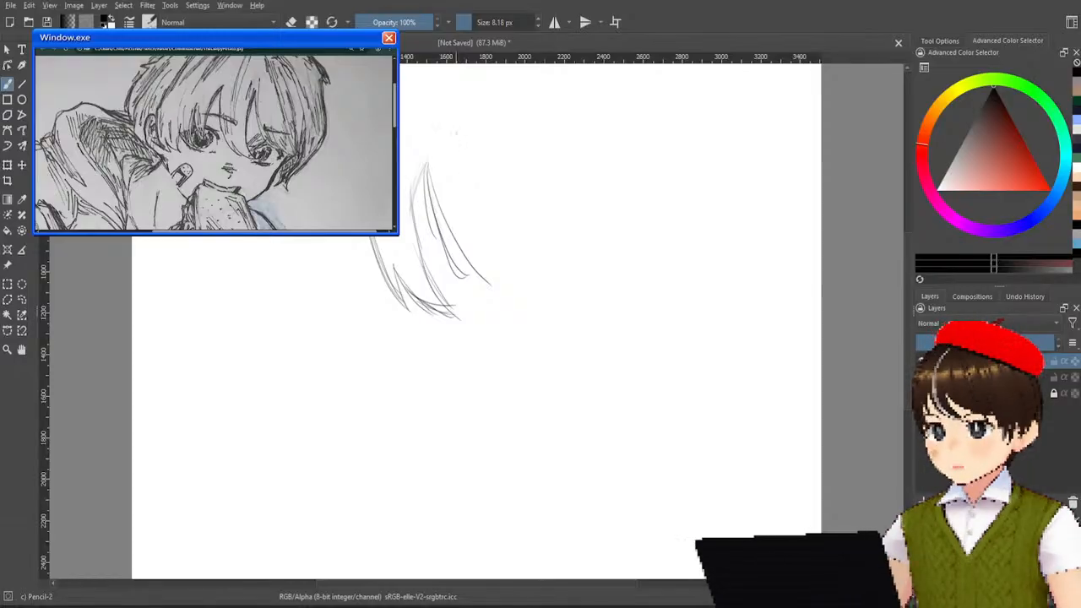
drag(466, 162, 493, 251)
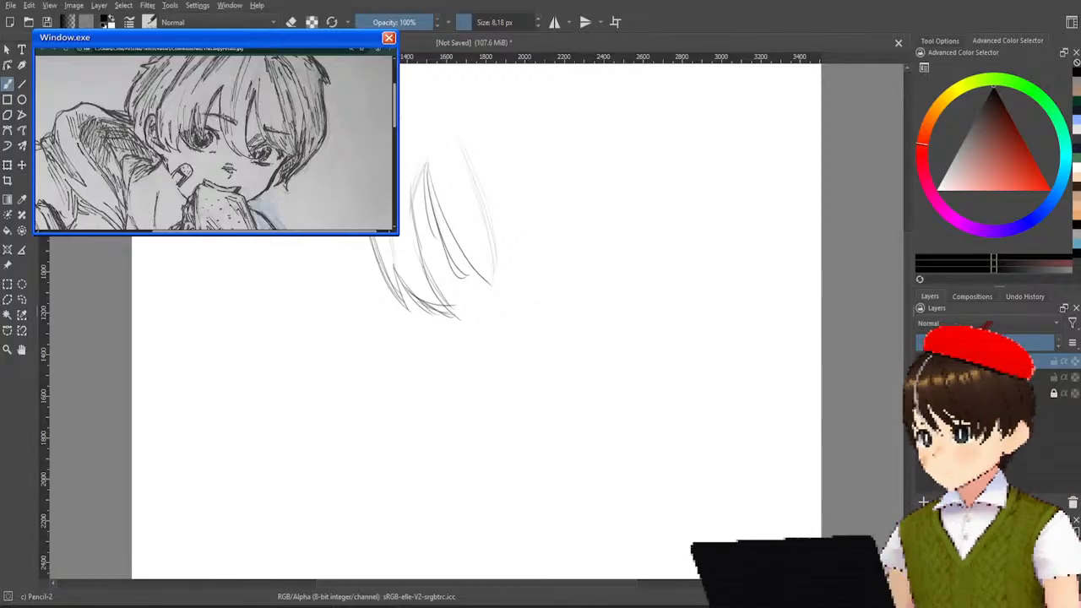
Sketch the left part of the fringe as a zigzag of short pointed hair tips.
mouse_move(334, 237)
mouse_down()
mouse_move(337, 299)
mouse_move(335, 289)
mouse_up()
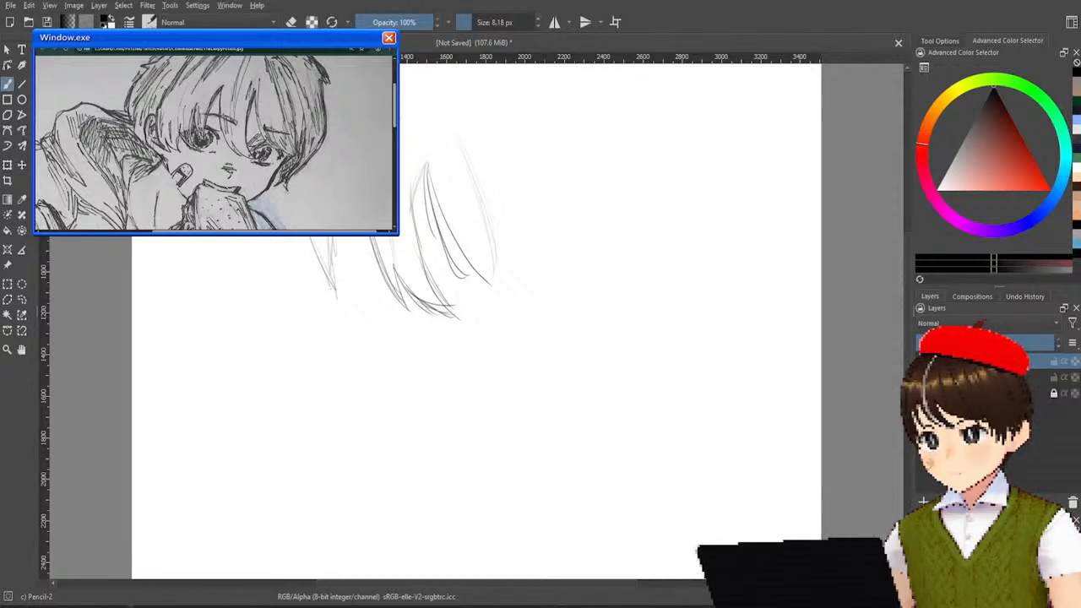
drag(311, 238, 330, 280)
drag(301, 237, 302, 268)
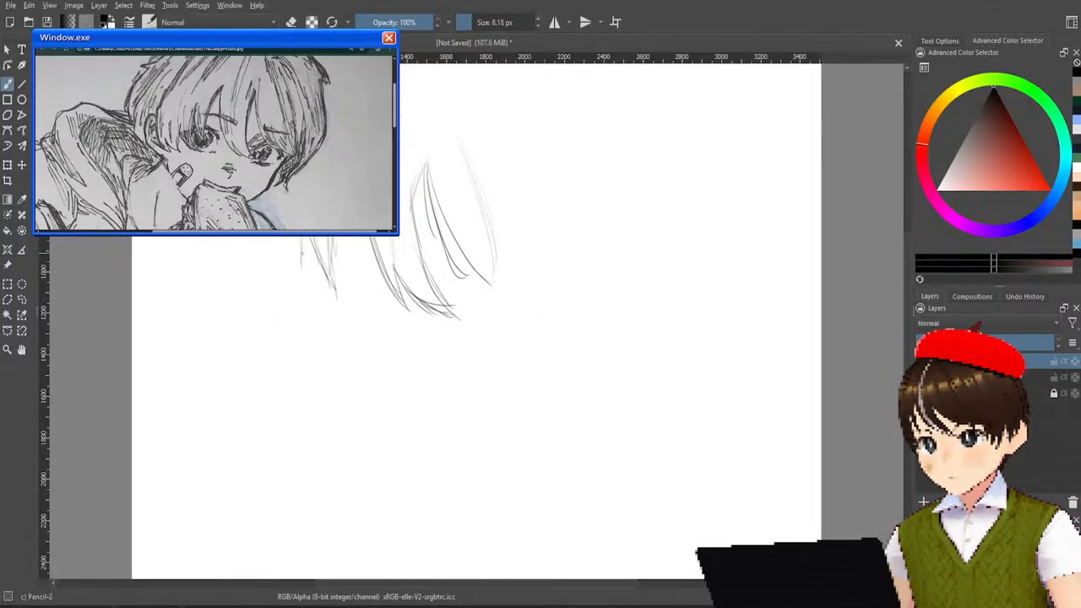
mouse_move(298, 257)
mouse_down()
mouse_move(287, 283)
mouse_move(291, 261)
mouse_move(284, 252)
mouse_move(290, 276)
mouse_move(278, 251)
mouse_move(277, 300)
mouse_up()
mouse_move(278, 255)
mouse_down()
mouse_move(275, 298)
mouse_move(263, 296)
mouse_up()
key(ctrl+z)
drag(249, 258, 278, 305)
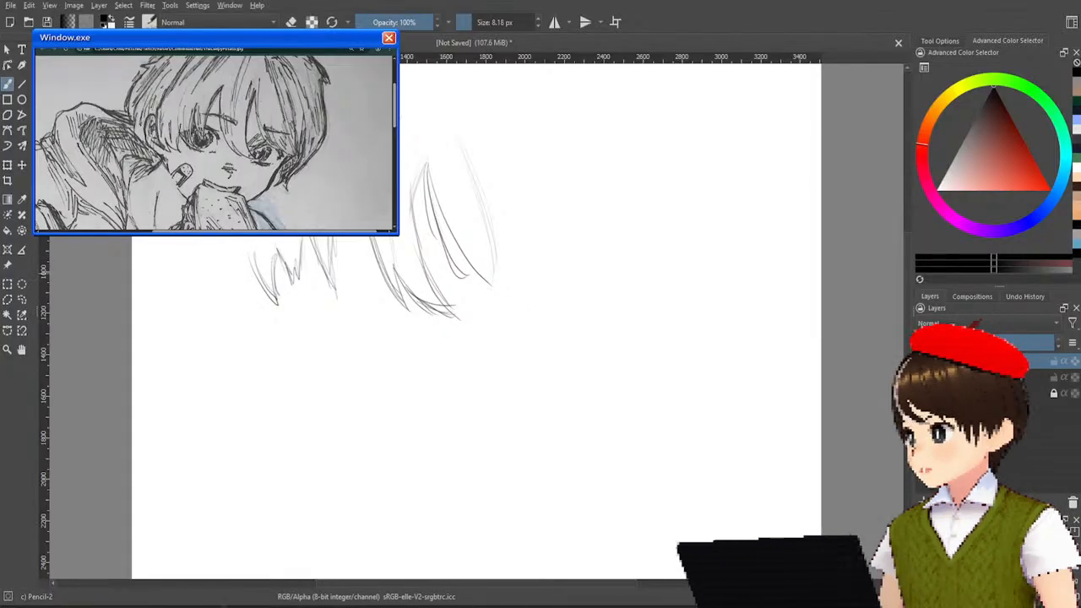
Sketch a longer pointed side strand at the left end of the zigzag fringe, retrying its inner edge.
drag(255, 268, 268, 317)
key(ctrl+z)
mouse_move(254, 264)
mouse_down()
mouse_move(269, 305)
mouse_move(256, 316)
mouse_move(270, 322)
mouse_up()
key(ctrl+z)
key(ctrl+z)
mouse_move(258, 274)
mouse_down()
mouse_move(275, 314)
mouse_move(261, 296)
mouse_move(265, 323)
mouse_up()
key(ctrl+z)
key(ctrl+z)
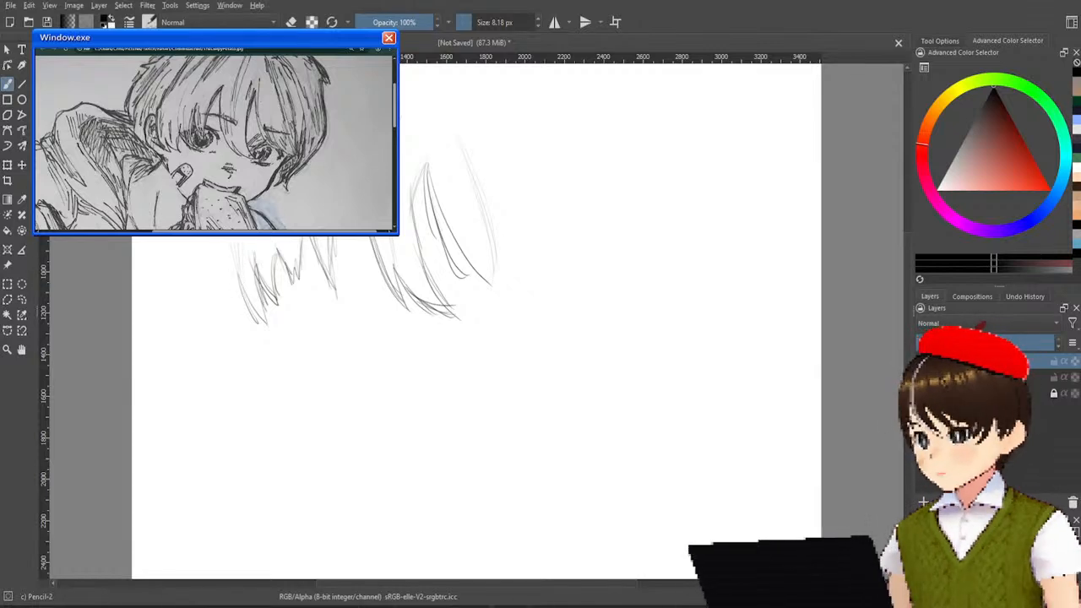
Darken the side strand's upper left edge, reinforce the wide strand's outer right edge, and extend the central hair line upward.
mouse_move(440, 139)
mouse_down()
mouse_move(464, 197)
mouse_move(453, 206)
mouse_up()
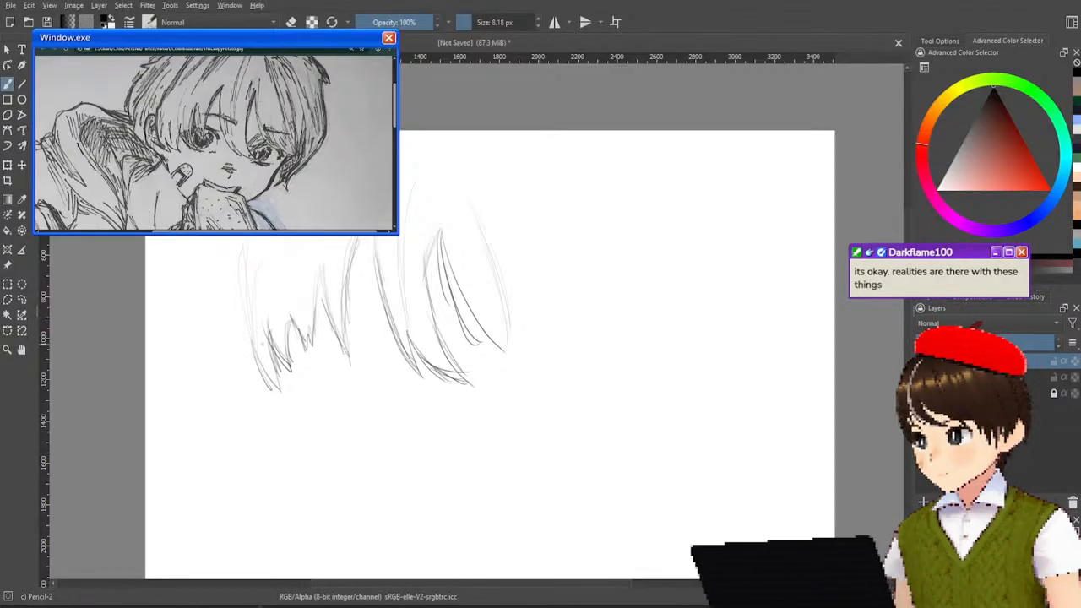
drag(246, 330, 244, 238)
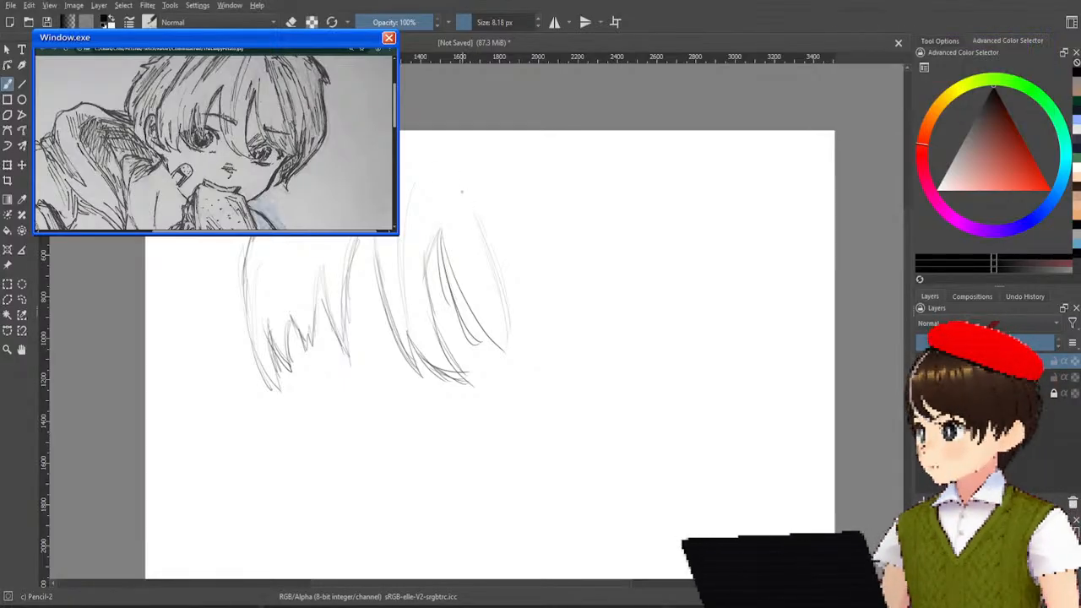
drag(458, 166, 509, 292)
drag(483, 221, 514, 339)
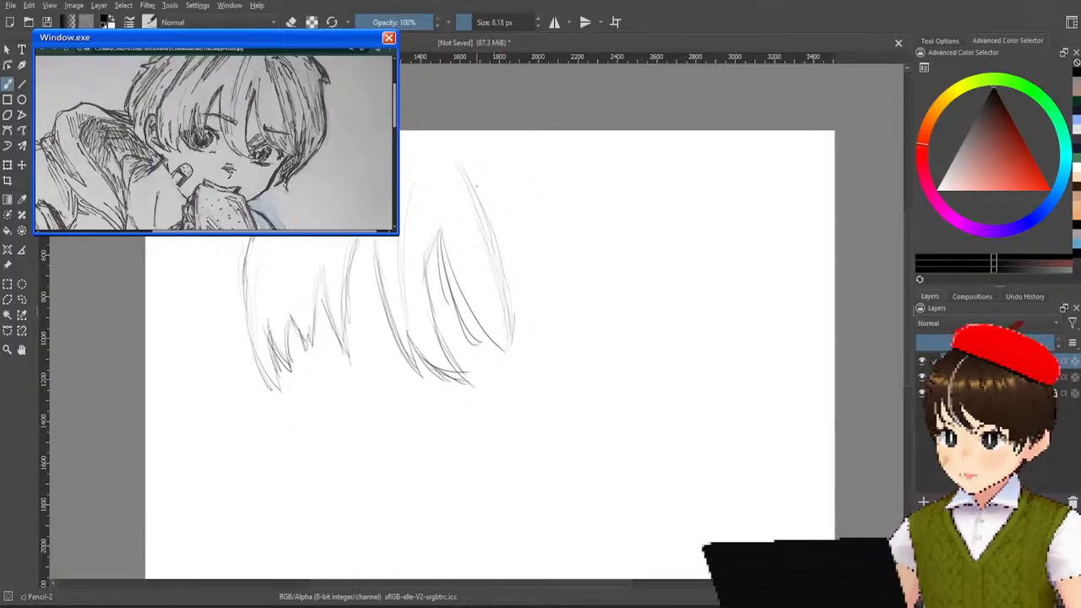
drag(420, 143, 413, 181)
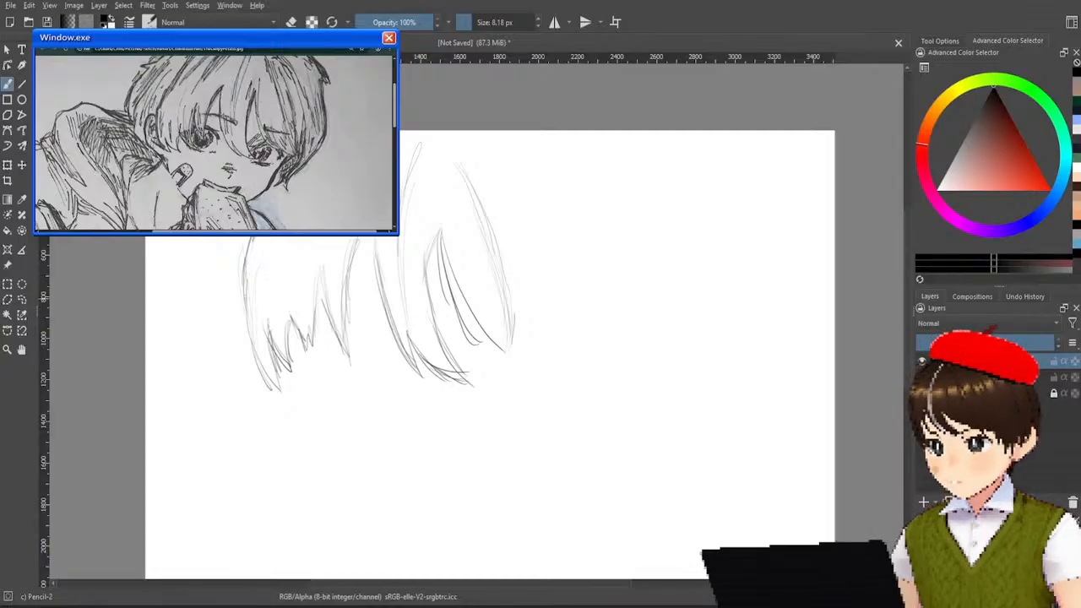
Outline the ear beside the side strand and draw the long curved edge of the back hair behind it down to the ear's base.
mouse_move(246, 293)
mouse_down()
mouse_move(235, 284)
mouse_move(223, 297)
mouse_move(225, 372)
mouse_up()
mouse_move(218, 334)
mouse_down()
mouse_move(230, 379)
mouse_move(267, 428)
mouse_up()
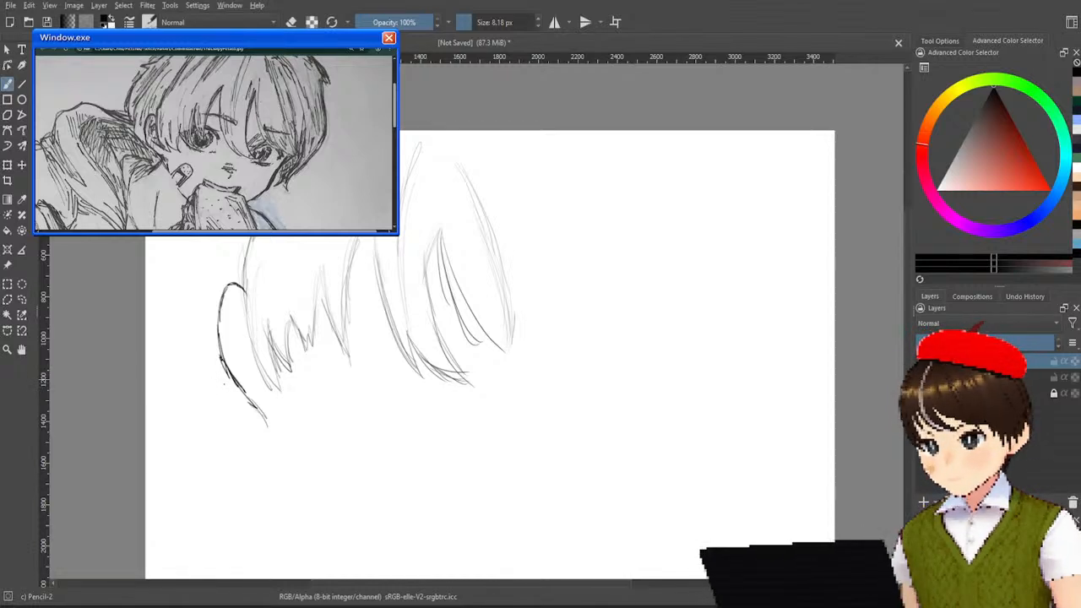
drag(199, 353, 221, 390)
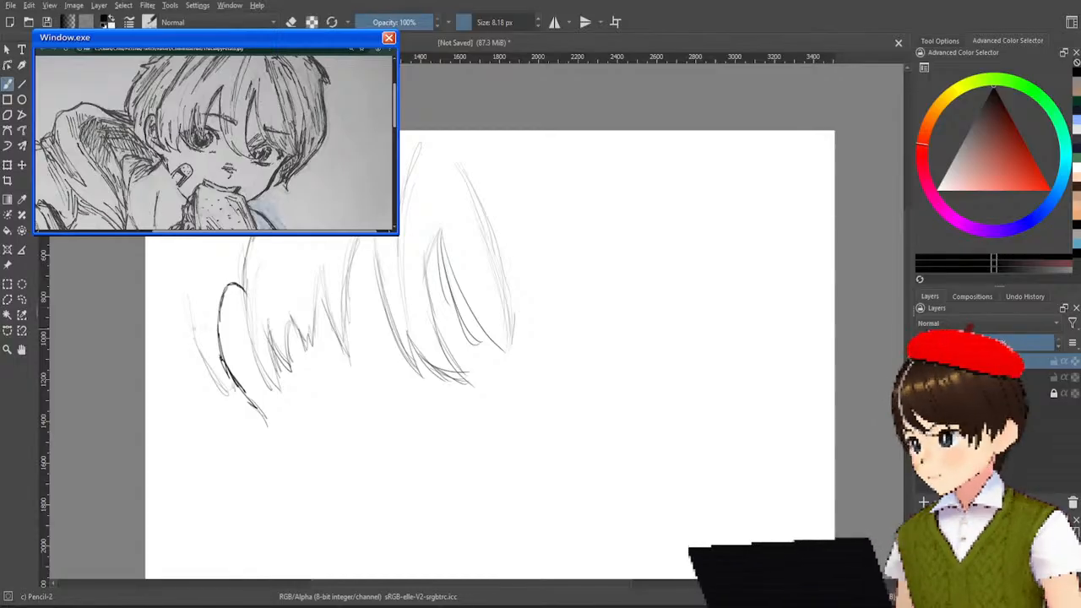
key(ctrl+z)
mouse_move(203, 368)
mouse_down()
mouse_move(233, 404)
mouse_move(226, 397)
mouse_up()
drag(165, 292, 196, 359)
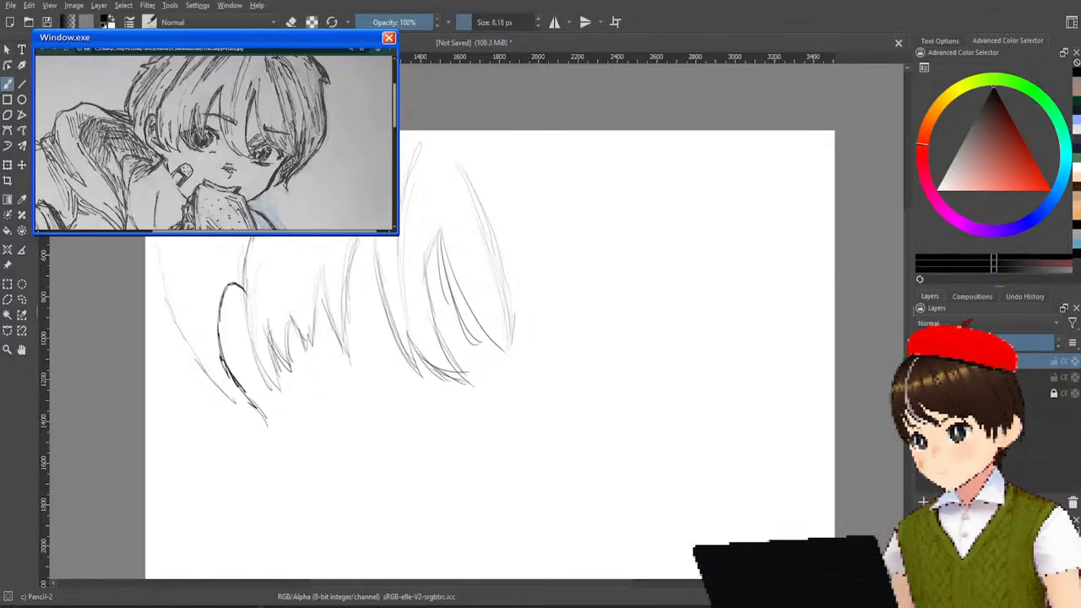
drag(165, 238, 179, 343)
drag(168, 293, 227, 415)
mouse_move(199, 370)
mouse_down()
mouse_move(241, 409)
mouse_move(255, 409)
mouse_up()
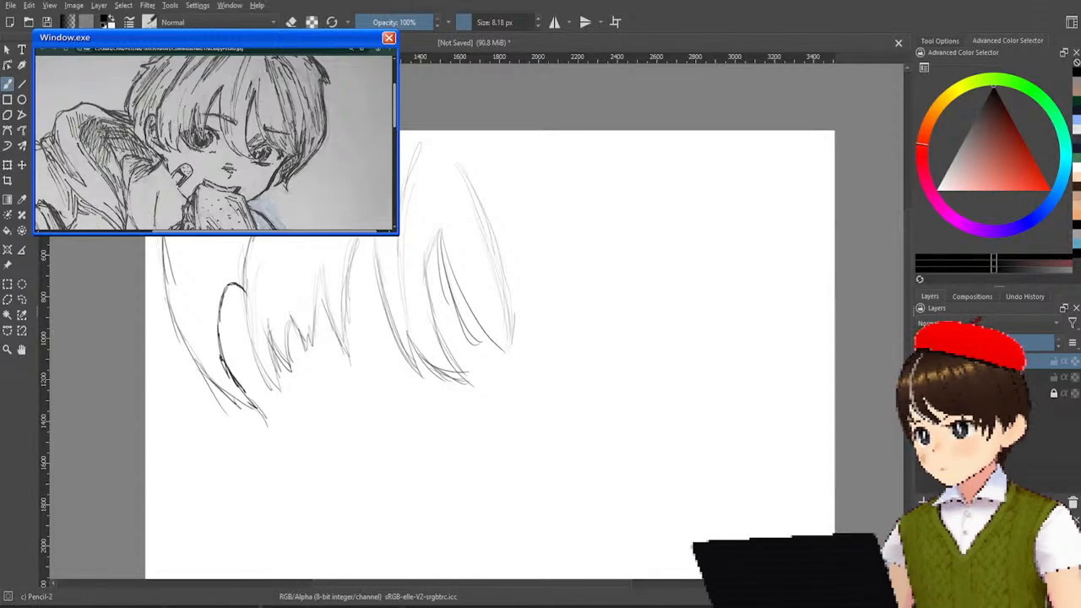
Sketch a curved inner strand along the back hair's outer edge above and behind the ear, retrying its first strokes.
mouse_move(181, 239)
mouse_down()
mouse_move(183, 289)
mouse_move(172, 292)
mouse_up()
key(ctrl+z)
key(ctrl+z)
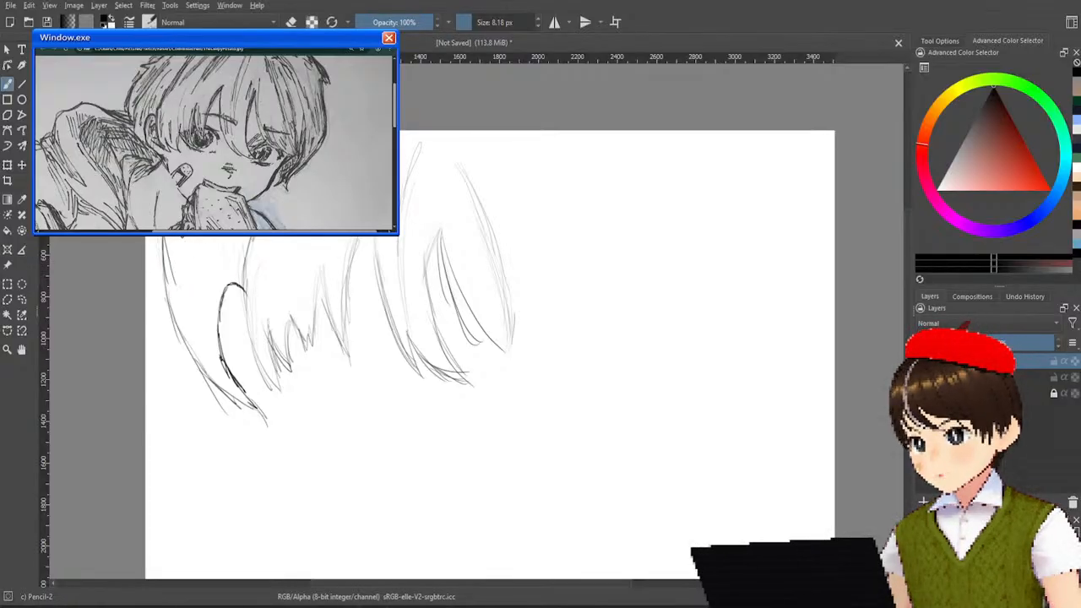
drag(174, 238, 165, 285)
key(ctrl+z)
drag(179, 238, 176, 316)
drag(174, 258, 183, 339)
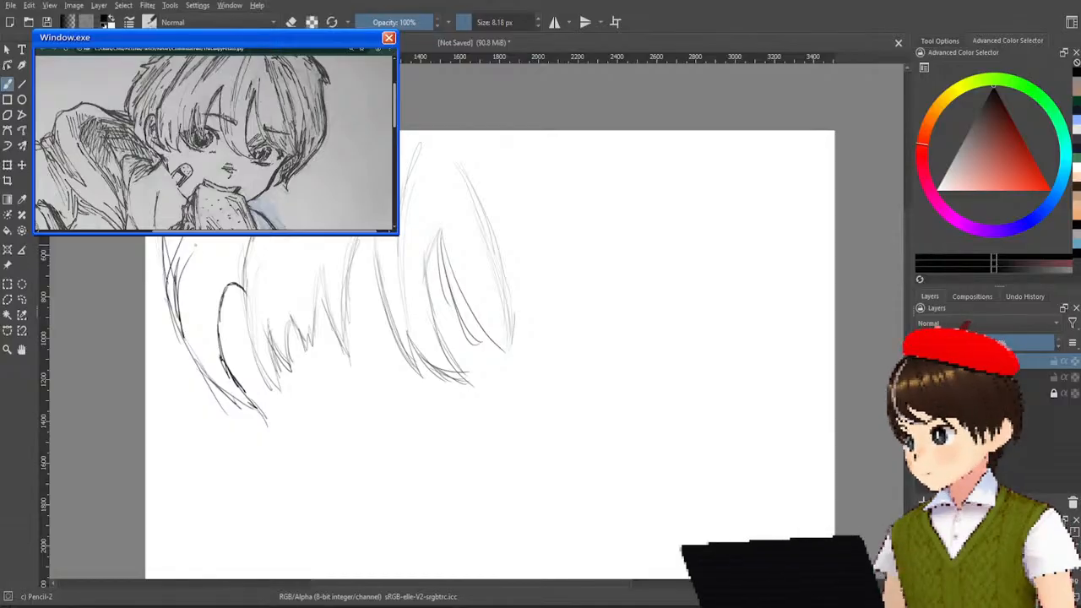
Add short hair strands above the ear and darken the side strand's edge where it meets the ear.
drag(202, 238, 202, 278)
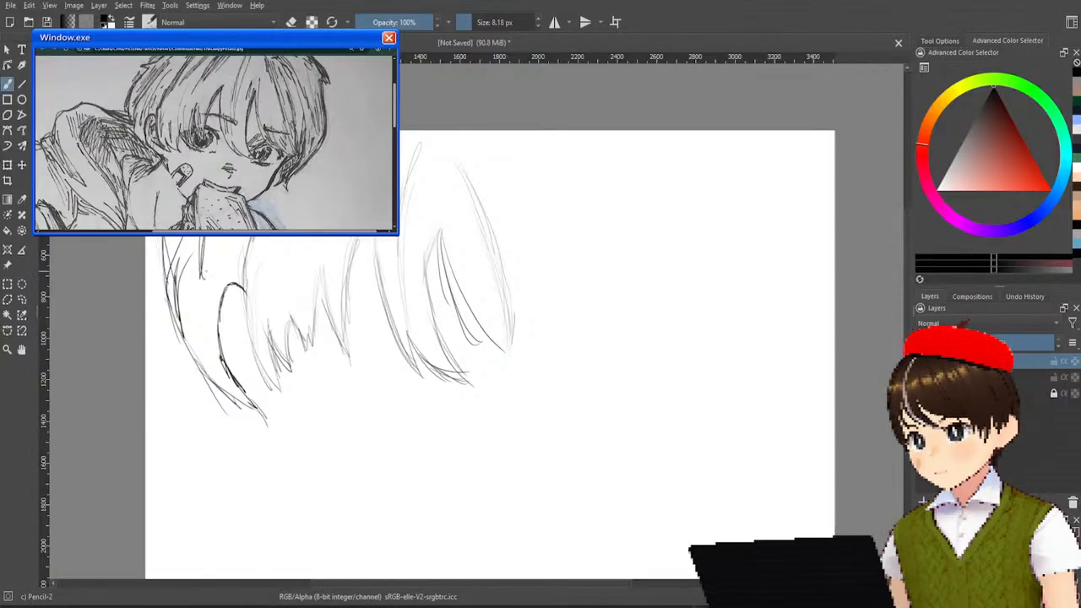
drag(213, 238, 221, 274)
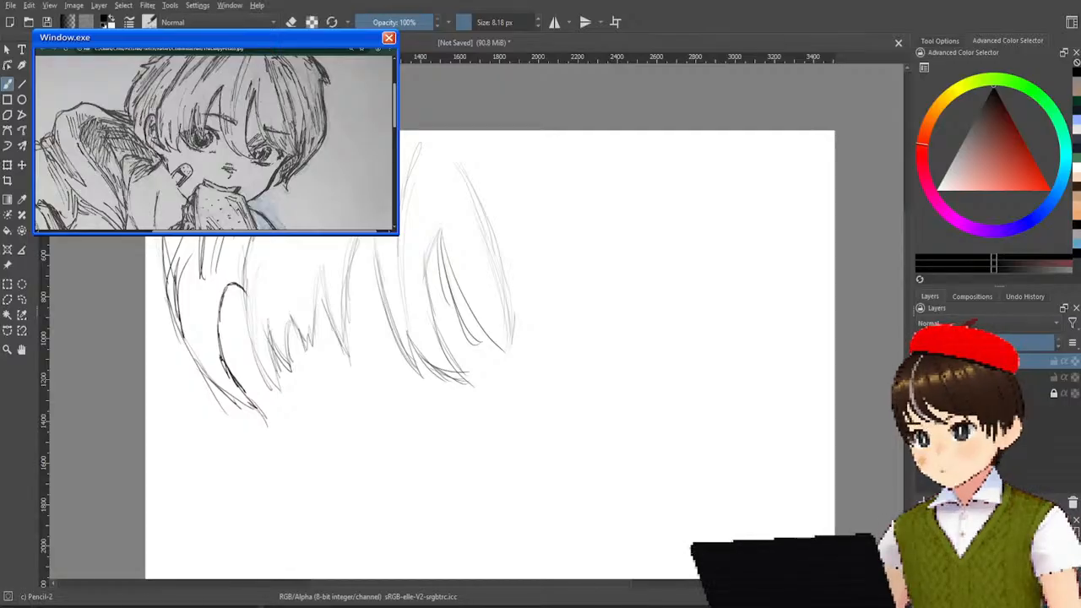
drag(253, 239, 242, 282)
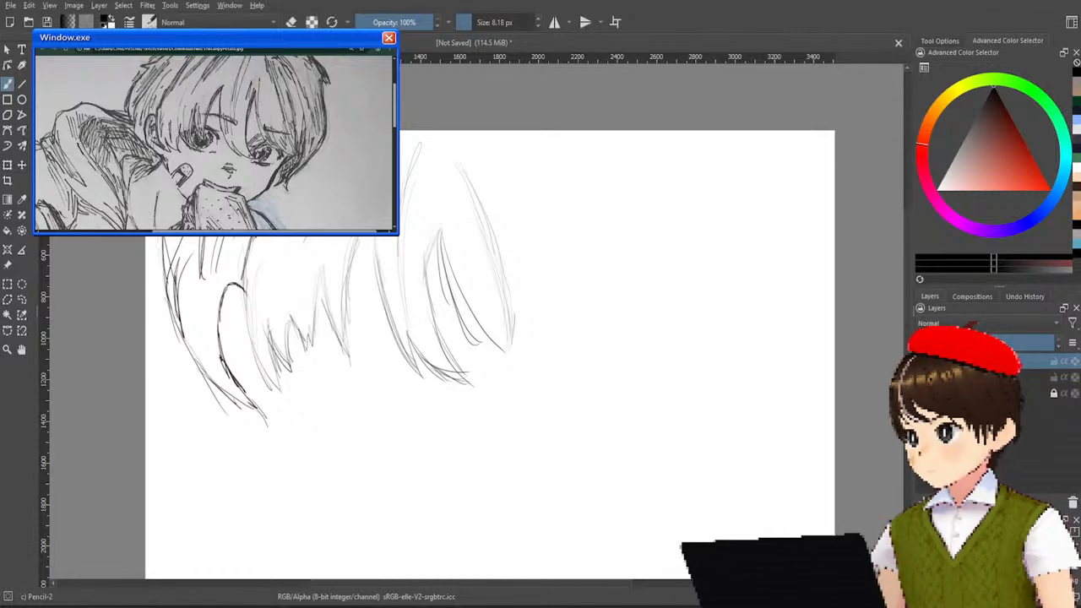
Darken the central hair line and the wide strand's left edge, and thicken both edges of the narrower strand beside it.
drag(415, 132, 399, 244)
drag(413, 150, 402, 272)
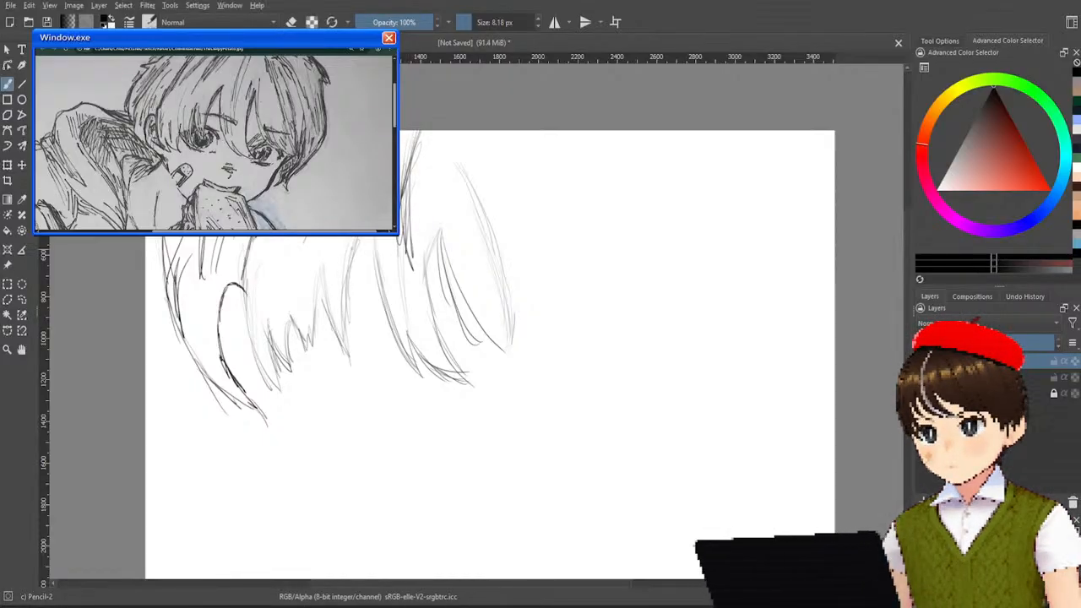
mouse_move(354, 237)
mouse_down()
mouse_move(344, 295)
mouse_move(396, 331)
mouse_up()
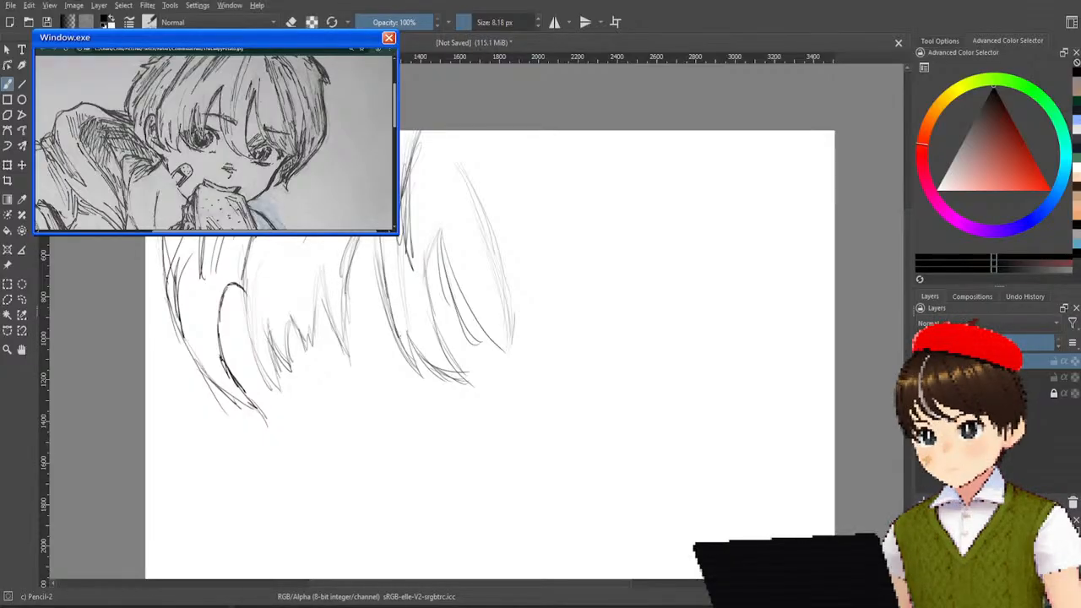
drag(438, 234, 435, 315)
mouse_move(444, 211)
mouse_down()
mouse_move(436, 322)
mouse_move(430, 284)
mouse_move(481, 315)
mouse_up()
drag(442, 223, 499, 344)
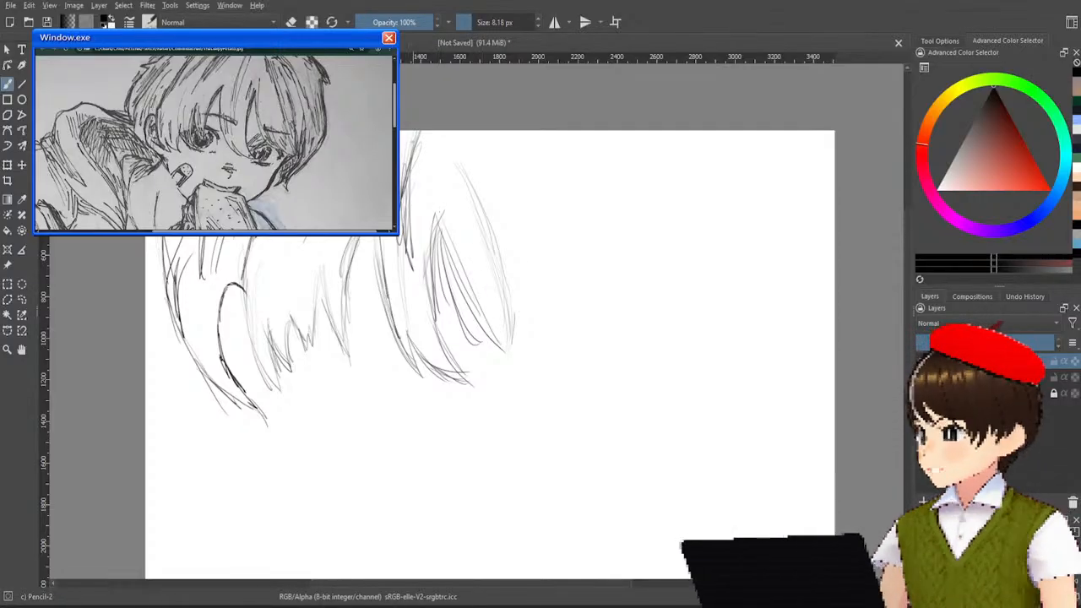
Redraw the long outer edge of the fringe's right strand with darker curved strokes, replacing the first attempts.
drag(464, 163, 490, 223)
drag(450, 132, 494, 244)
drag(463, 166, 507, 288)
drag(469, 165, 514, 302)
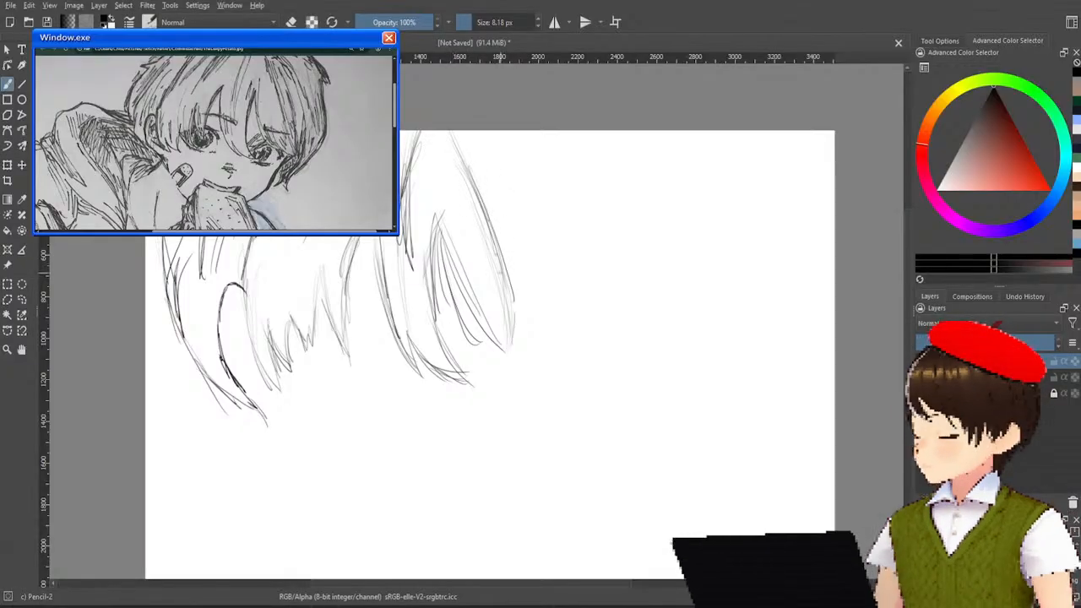
key(ctrl+z)
key(ctrl+z)
key(ctrl+z)
drag(456, 142, 511, 291)
mouse_move(471, 207)
mouse_down()
mouse_move(506, 298)
mouse_move(483, 237)
mouse_up()
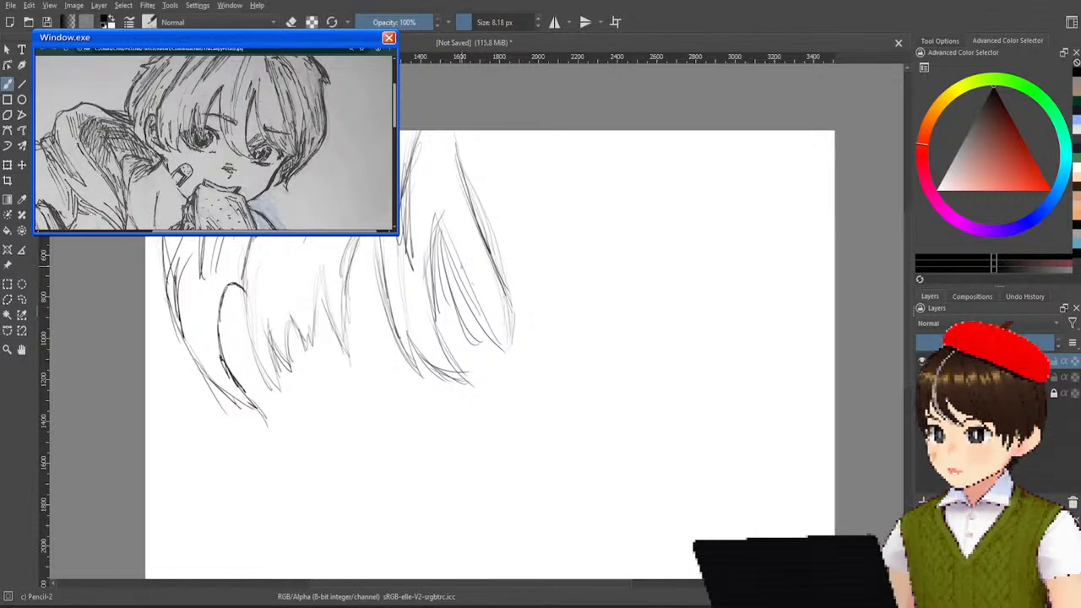
Close the right fringe strand into a pointed tip and add small jagged hair tips inside it.
drag(509, 298, 511, 351)
drag(484, 317, 508, 352)
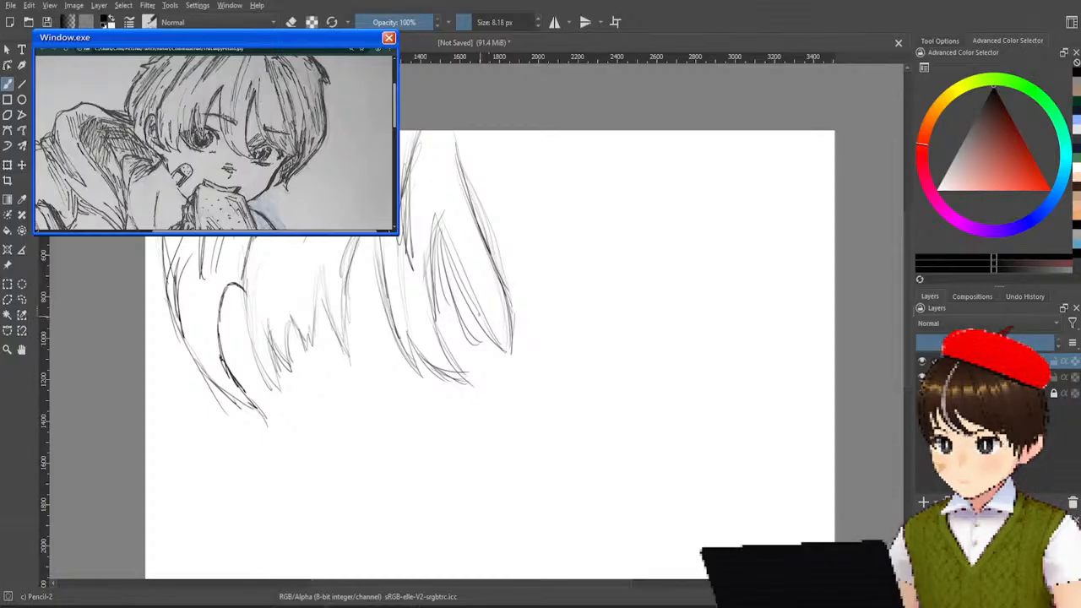
mouse_move(504, 281)
mouse_down()
mouse_move(509, 320)
mouse_move(494, 326)
mouse_up()
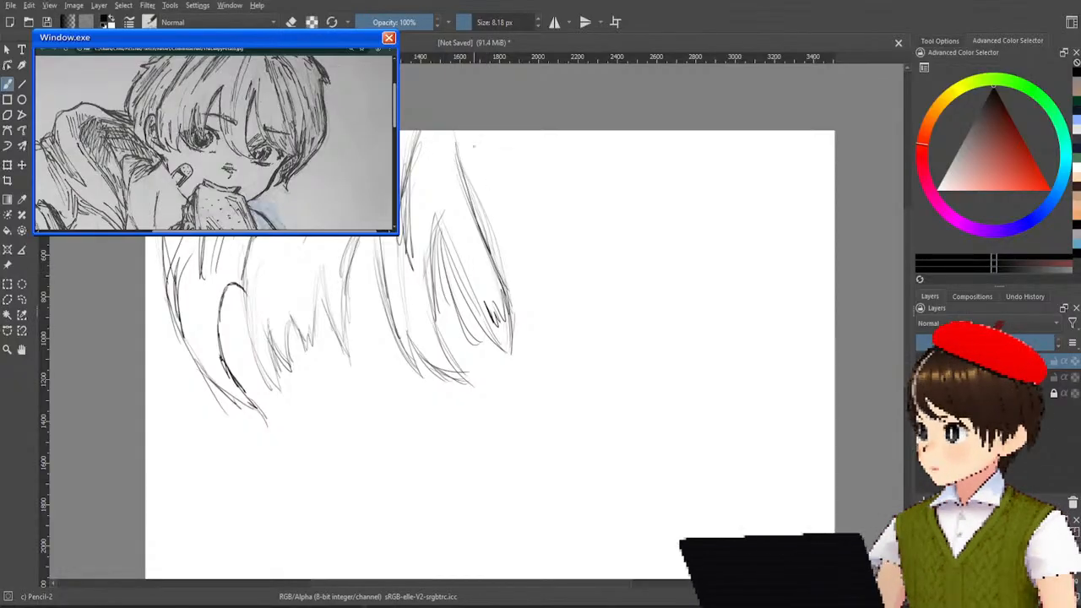
Draw several long curved strands from the crown down the right side of the fringe, ending in pointed tips.
drag(460, 144, 506, 270)
drag(457, 143, 517, 294)
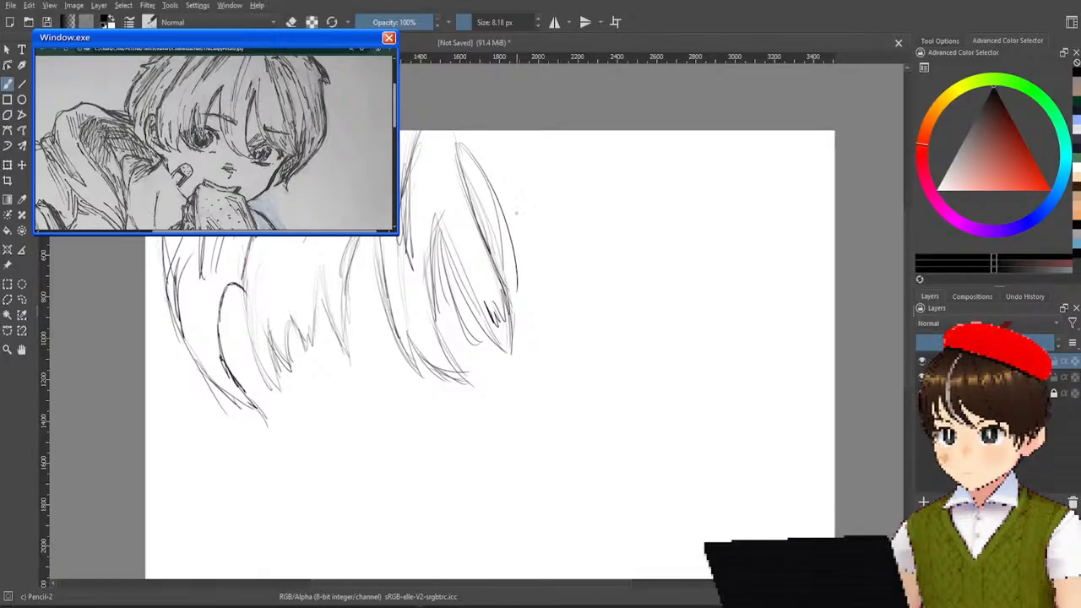
drag(490, 136, 522, 291)
drag(502, 156, 531, 309)
drag(503, 272, 513, 309)
drag(526, 250, 535, 323)
drag(522, 285, 532, 324)
mouse_move(505, 137)
mouse_down()
mouse_move(545, 317)
mouse_move(525, 363)
mouse_up()
drag(527, 306, 512, 375)
drag(551, 326, 522, 382)
key(ctrl+z)
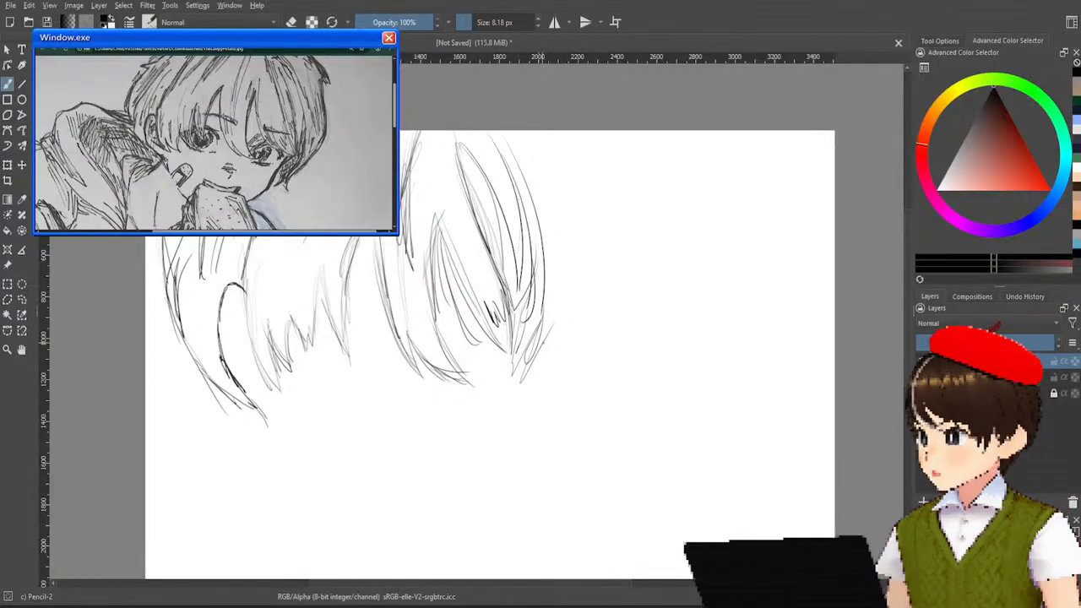
key(ctrl+z)
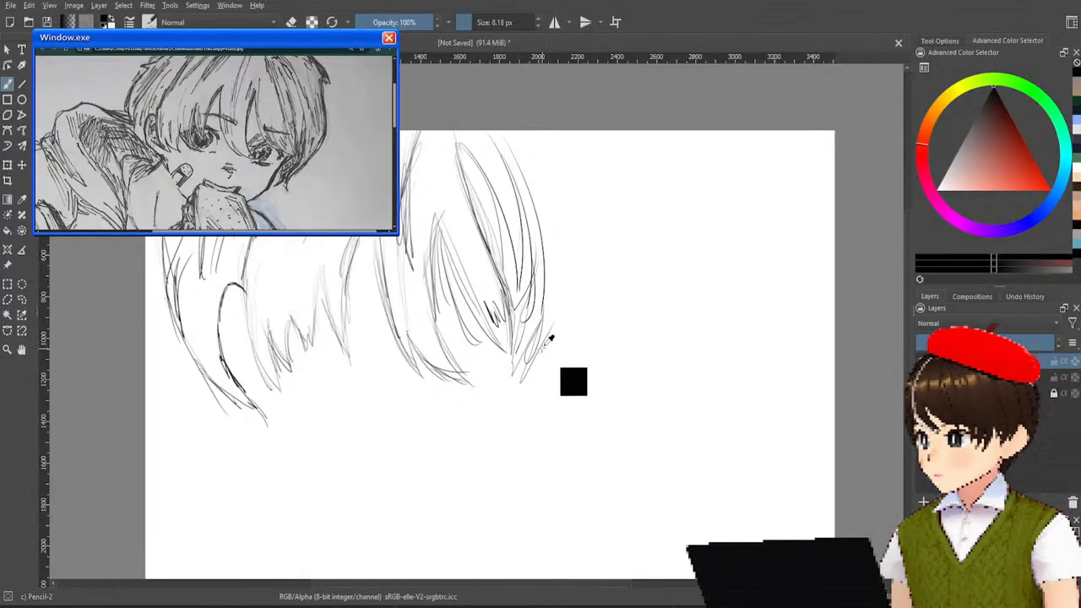
key(ctrl+z)
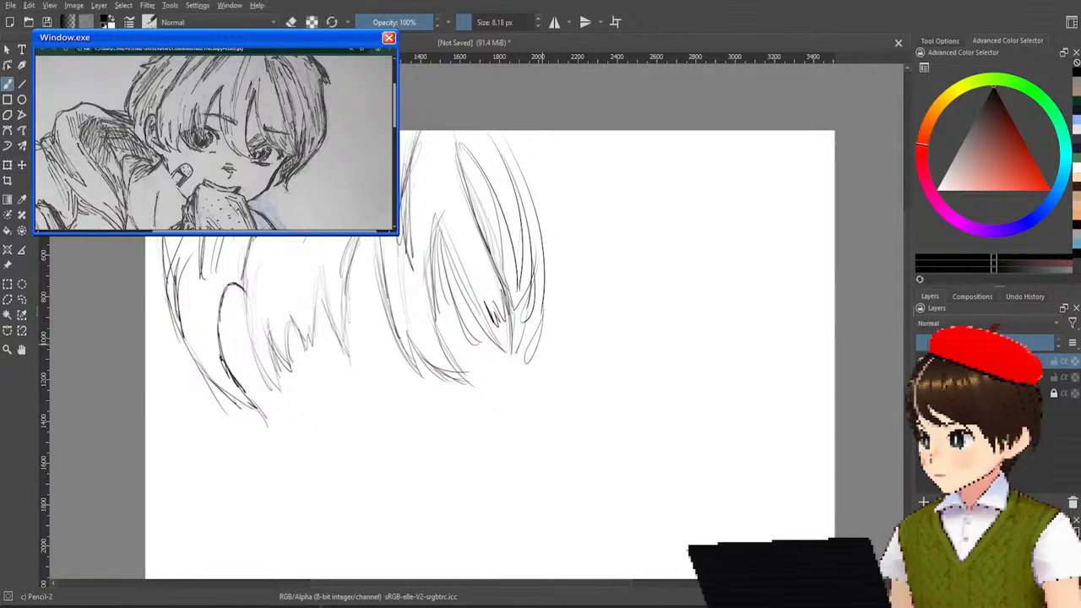
key(ctrl+z)
key(ctrl+z)
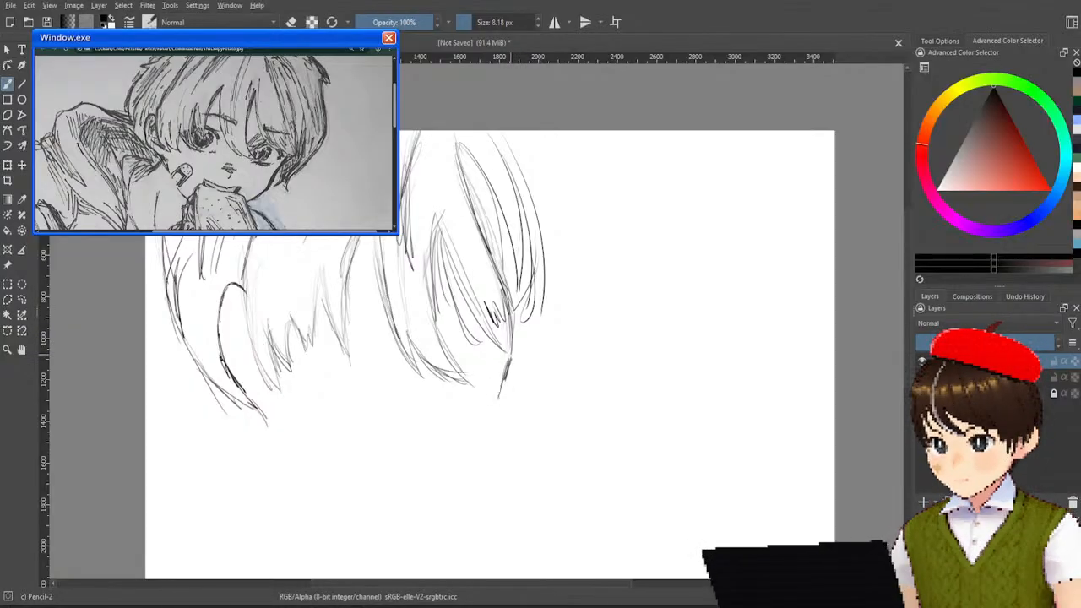
key(ctrl+z)
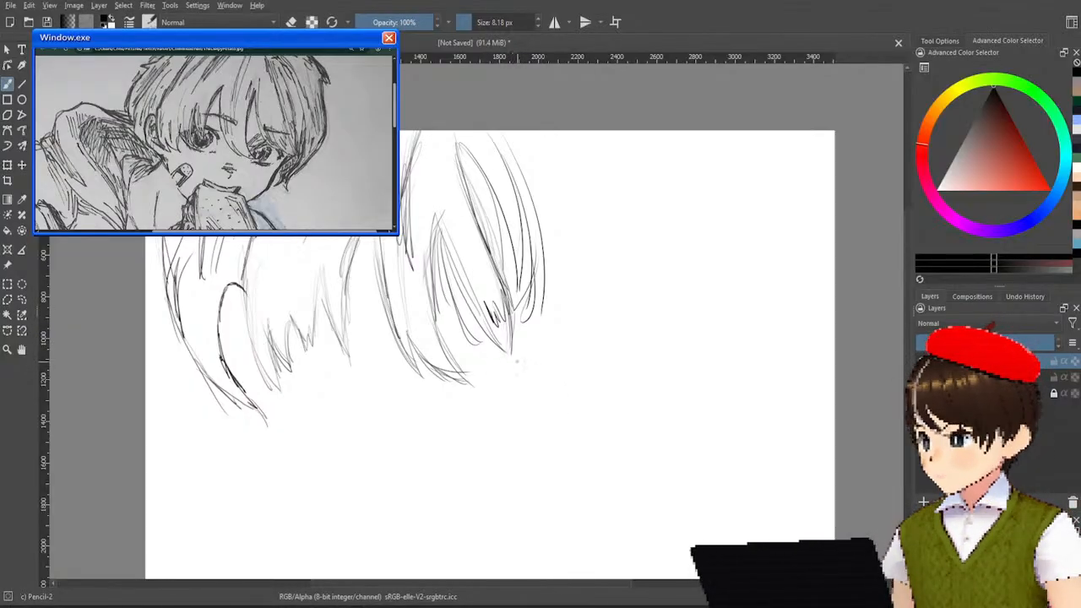
drag(509, 359, 498, 401)
key(ctrl+z)
drag(511, 359, 494, 450)
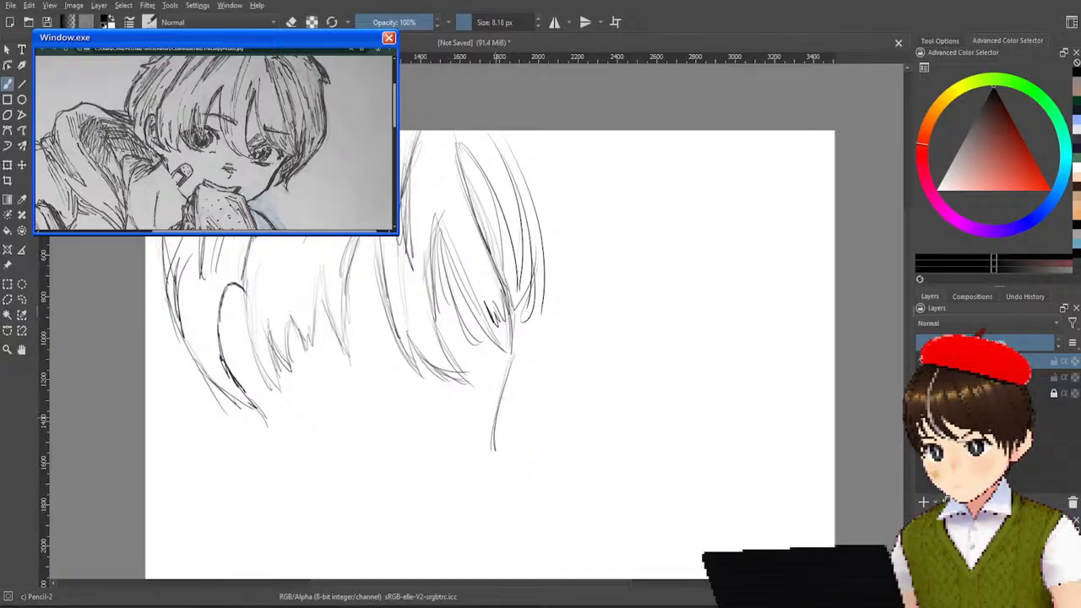
key(ctrl+z)
drag(511, 355, 490, 406)
key(ctrl+z)
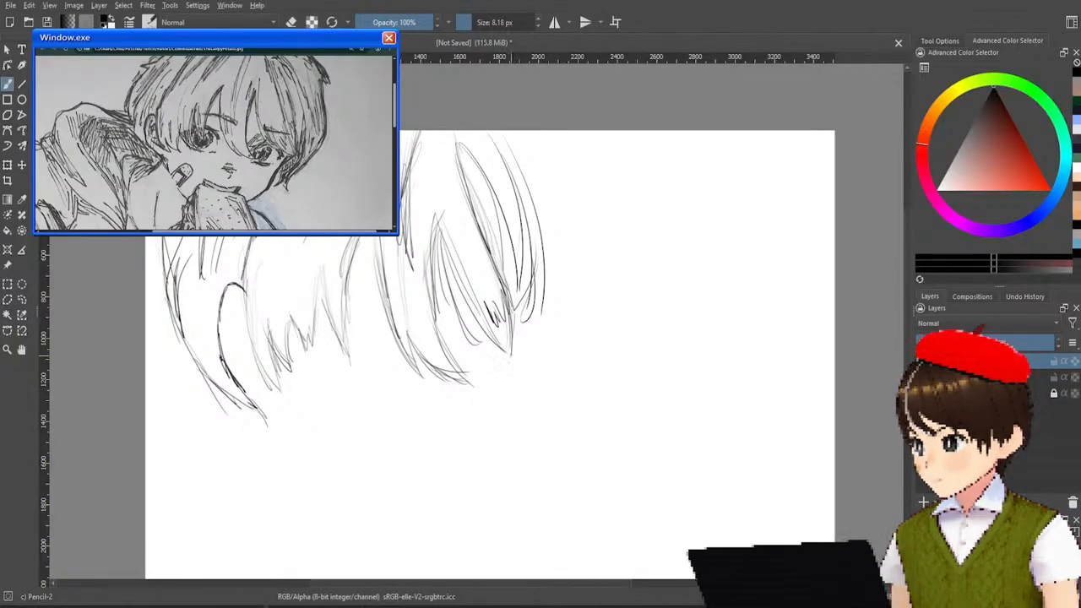
drag(510, 357, 485, 468)
drag(490, 413, 477, 475)
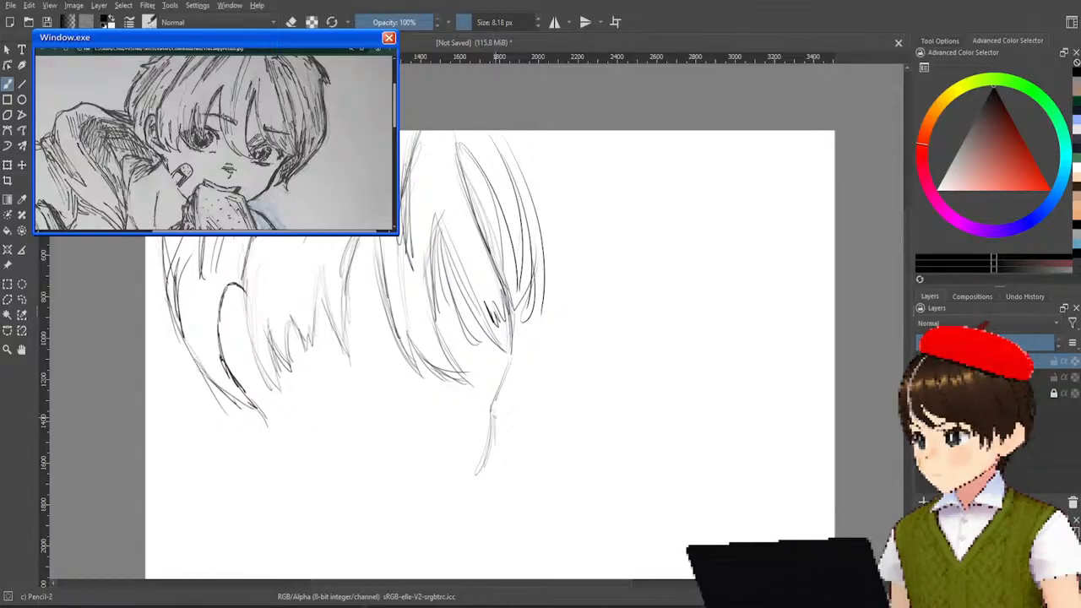
key(ctrl+z)
key(ctrl+z)
key(ctrl+z)
key(ctrl+z)
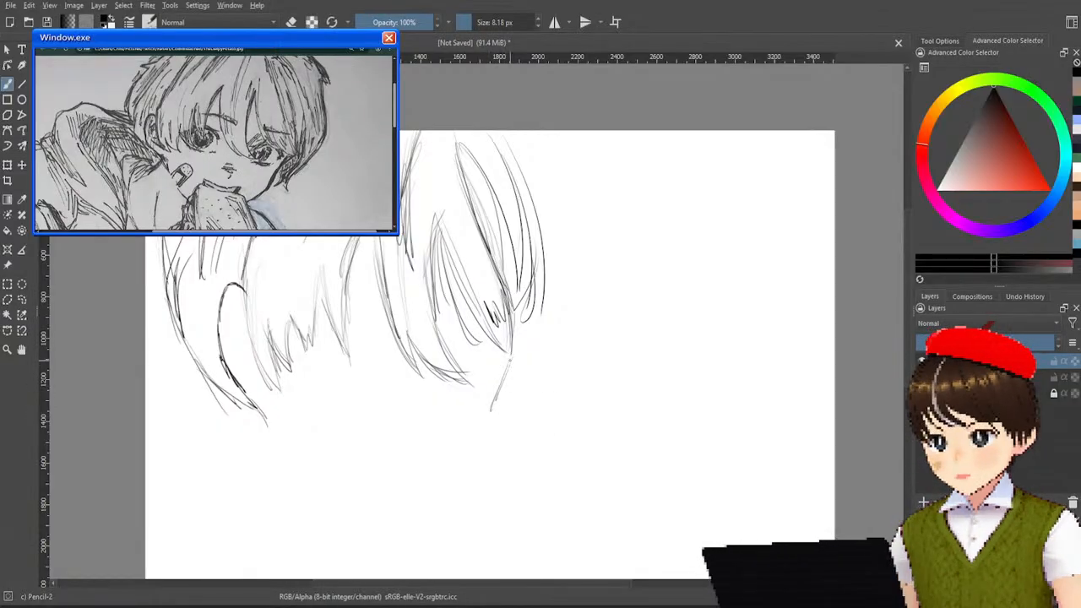
Draw the right face contour from the fringe tip over the cheek down toward the chin, retrying until the curve fits.
drag(512, 357, 490, 446)
key(ctrl+z)
drag(509, 361, 489, 463)
key(ctrl+z)
drag(509, 361, 484, 459)
key(ctrl+z)
mouse_move(509, 359)
mouse_down()
mouse_move(489, 446)
mouse_move(434, 510)
mouse_up()
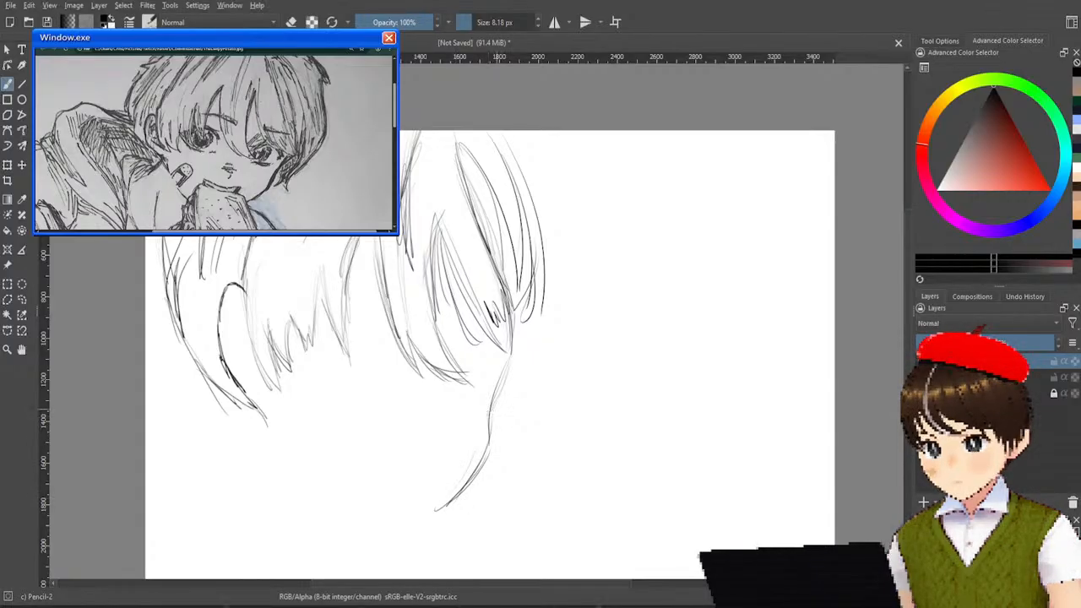
drag(491, 428, 440, 502)
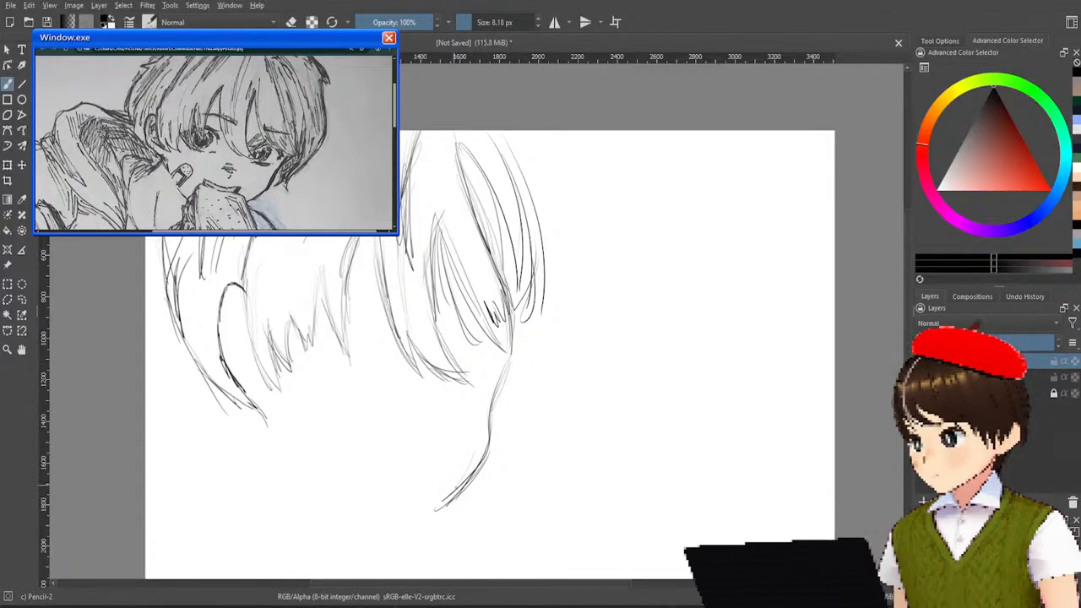
Draw the left jawline from the ear's base diagonally down toward the chin and reinforce it with repeated strokes.
mouse_move(272, 427)
mouse_down()
mouse_move(314, 502)
mouse_move(380, 511)
mouse_up()
key(ctrl+z)
key(ctrl+z)
key(ctrl+z)
drag(267, 424, 341, 514)
drag(271, 433, 346, 524)
drag(271, 439, 355, 522)
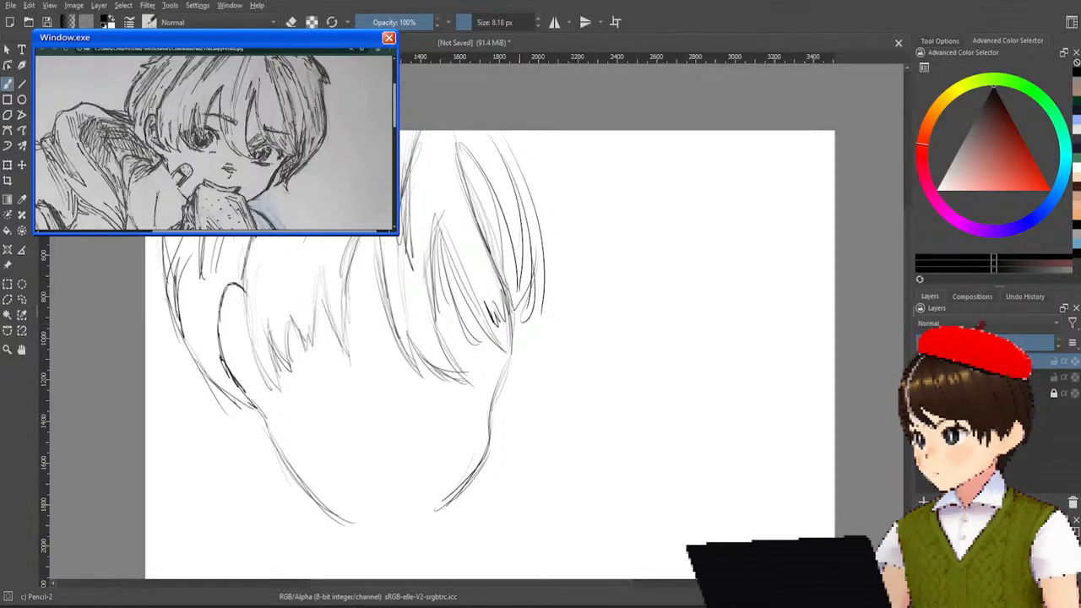
Sketch the outermost right hair strands from the crown into pointed, flicked-out tips.
drag(500, 131, 556, 215)
drag(517, 148, 558, 245)
drag(541, 177, 558, 257)
drag(532, 214, 564, 268)
drag(549, 179, 566, 276)
drag(558, 217, 566, 253)
drag(546, 177, 565, 263)
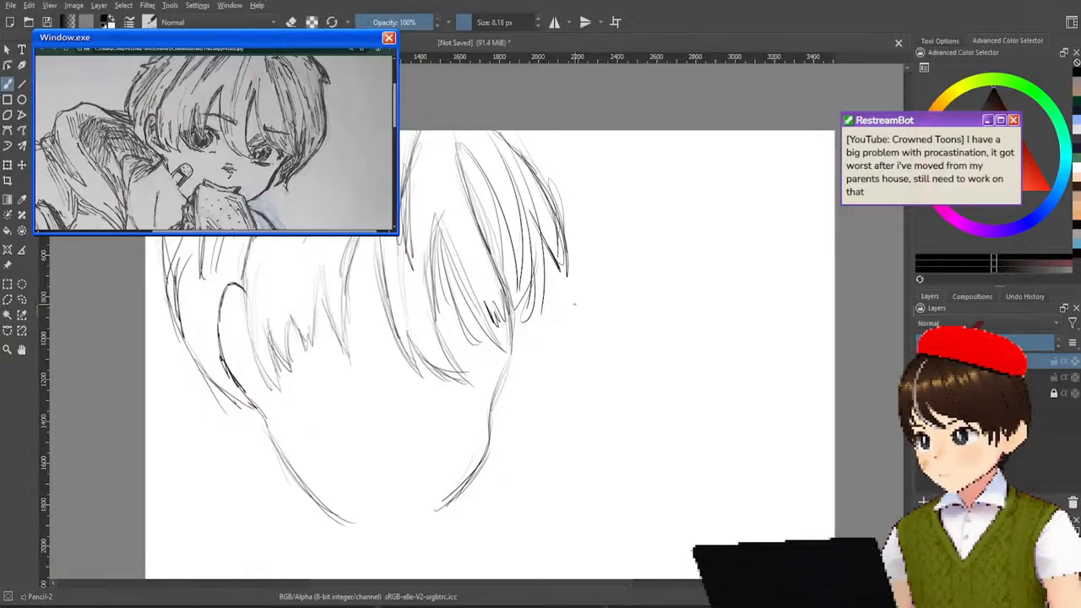
drag(560, 264, 558, 373)
drag(561, 283, 552, 403)
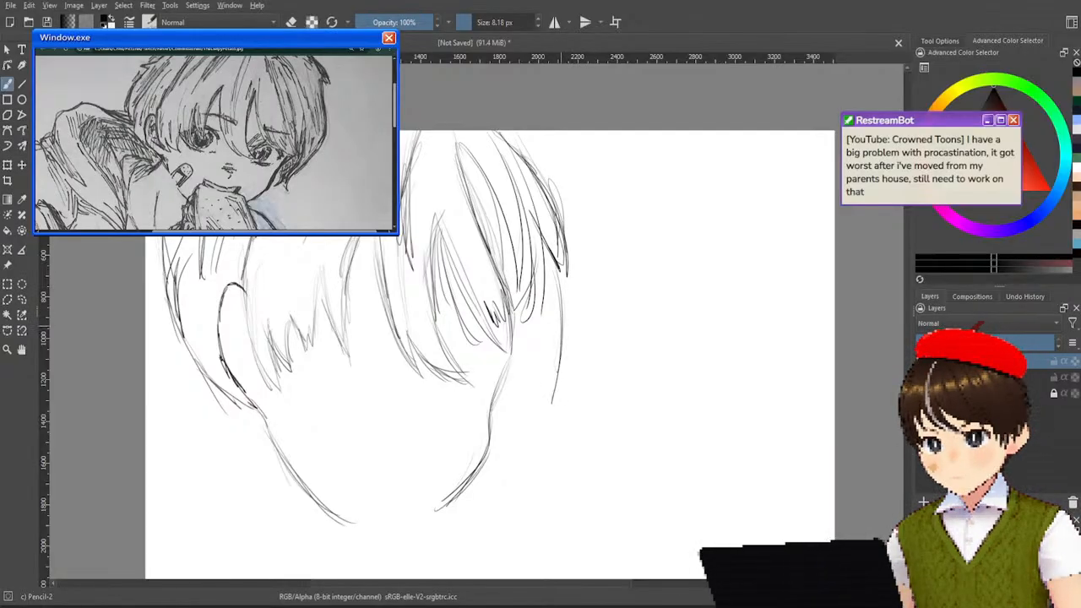
key(ctrl+z)
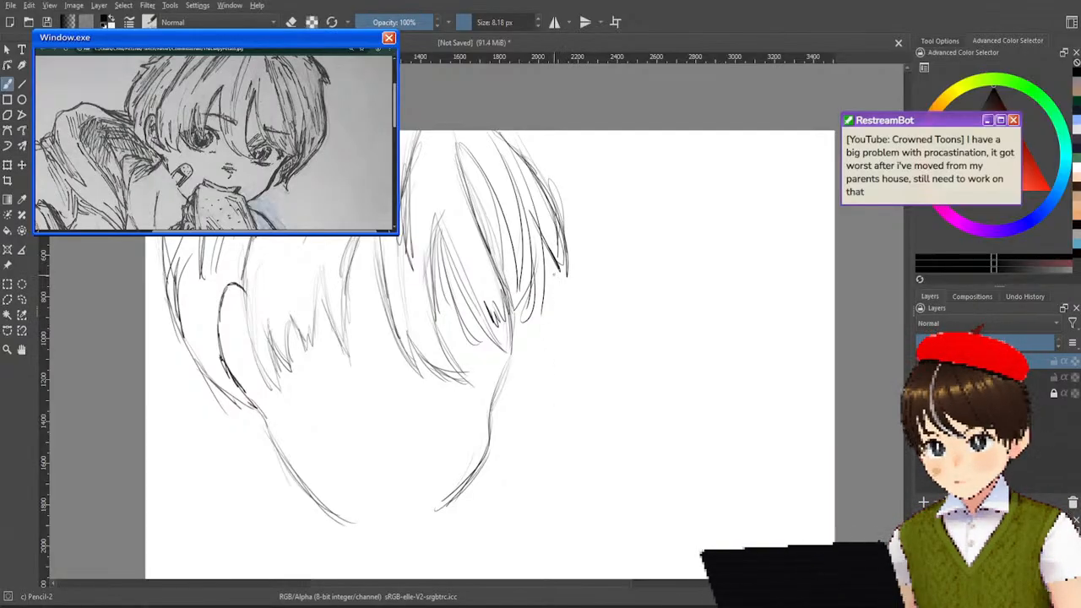
drag(554, 275, 532, 387)
key(ctrl+z)
mouse_move(556, 265)
mouse_down()
mouse_move(543, 383)
mouse_move(560, 277)
mouse_move(545, 363)
mouse_up()
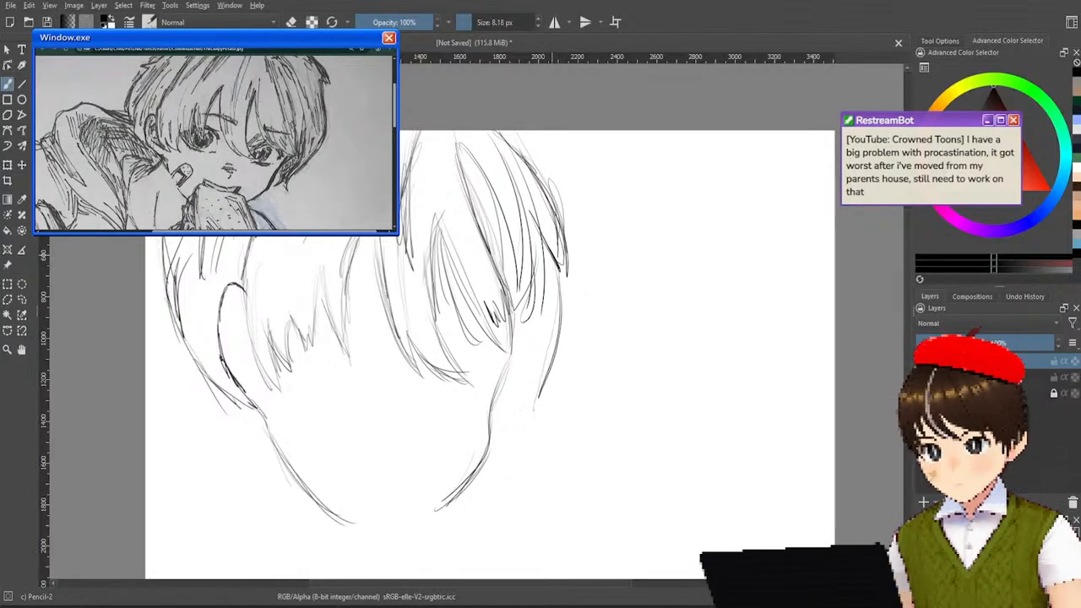
key(ctrl+z)
mouse_move(555, 273)
mouse_down()
mouse_move(556, 299)
mouse_move(539, 430)
mouse_up()
key(ctrl+z)
mouse_move(554, 275)
mouse_down()
mouse_move(536, 421)
mouse_move(546, 450)
mouse_up()
key(ctrl+z)
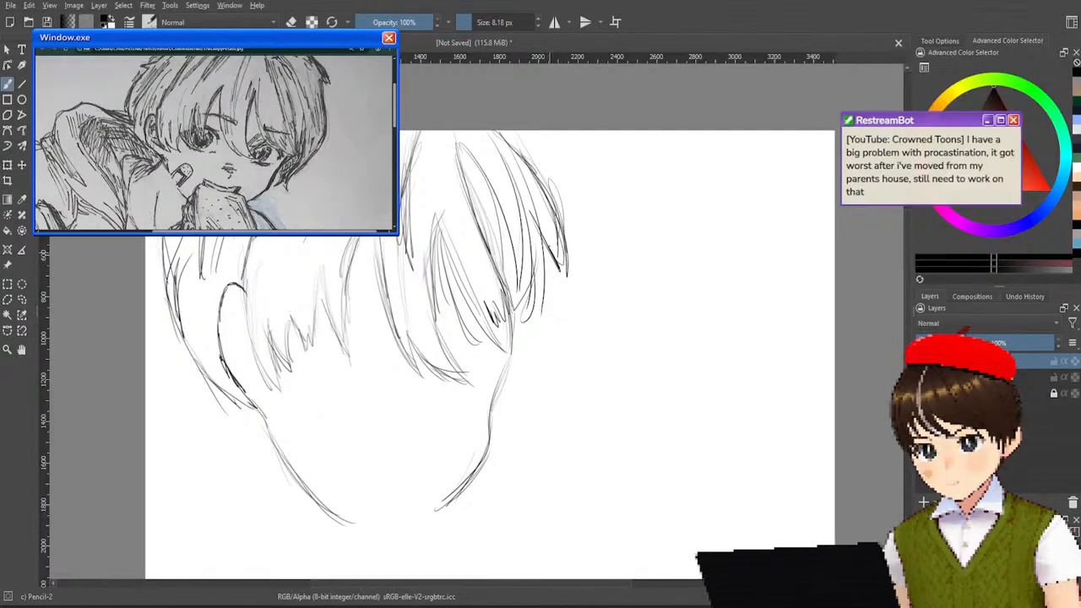
Outline the back hair beside the right cheek with a long outer curve and small pointed tips at its lower end.
drag(560, 272, 539, 403)
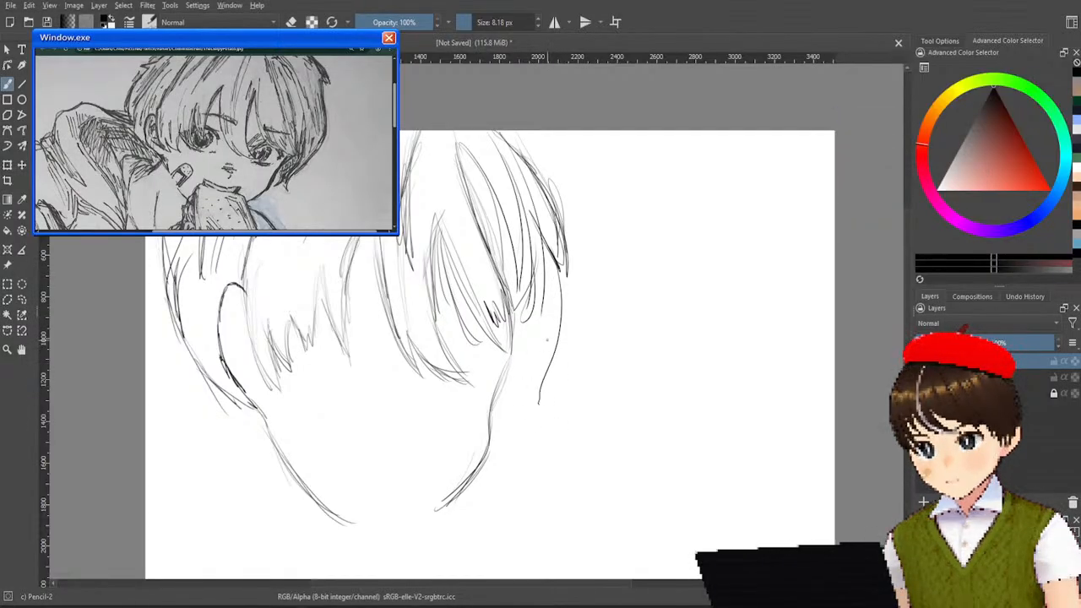
mouse_move(531, 381)
mouse_down()
mouse_move(538, 405)
mouse_move(503, 419)
mouse_up()
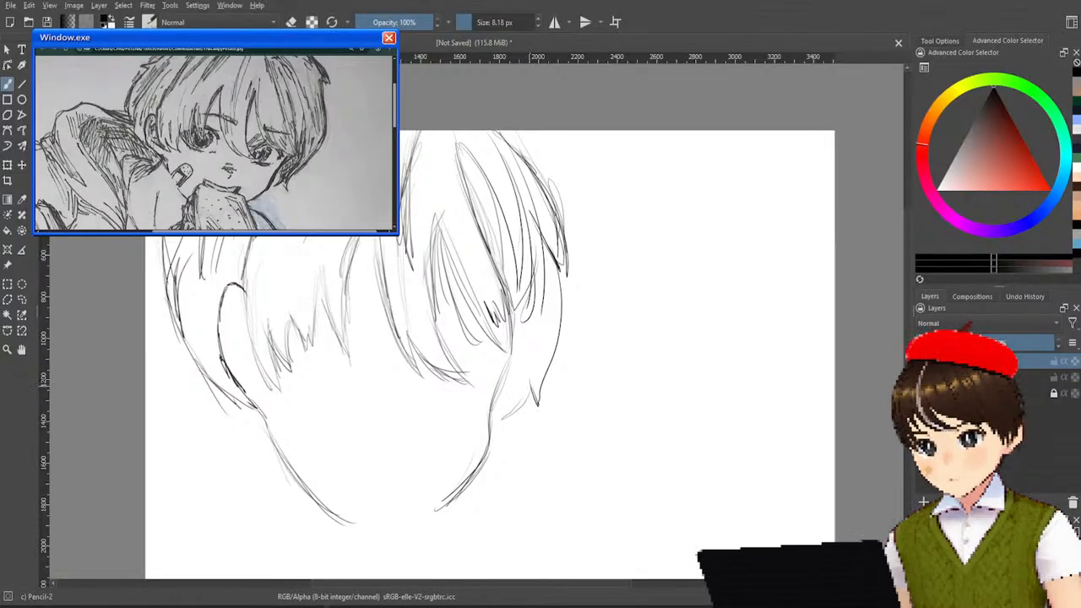
drag(522, 381, 507, 419)
drag(514, 359, 513, 418)
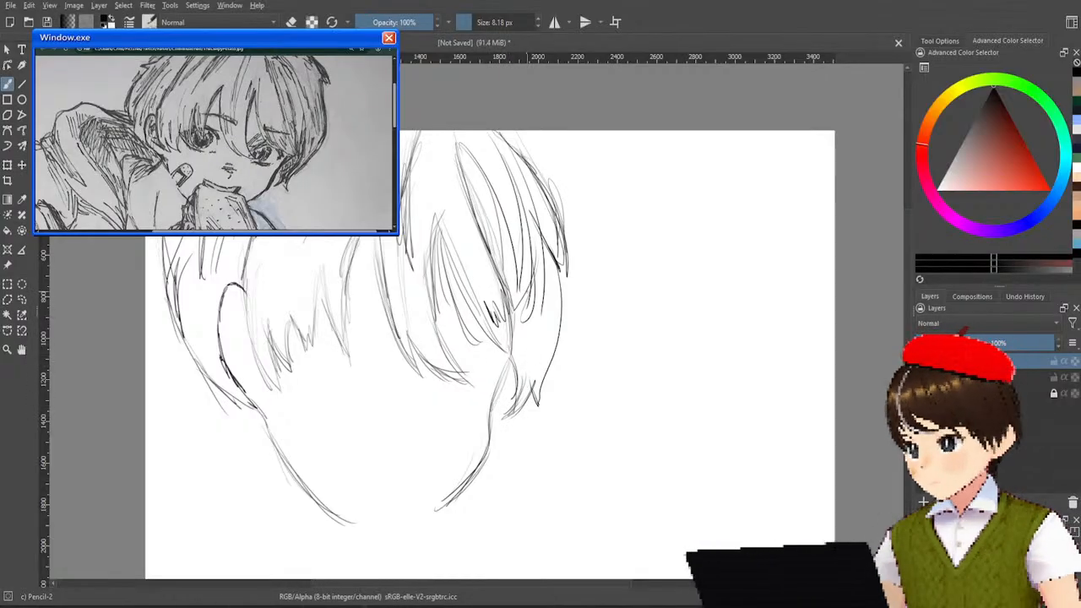
drag(543, 285, 528, 404)
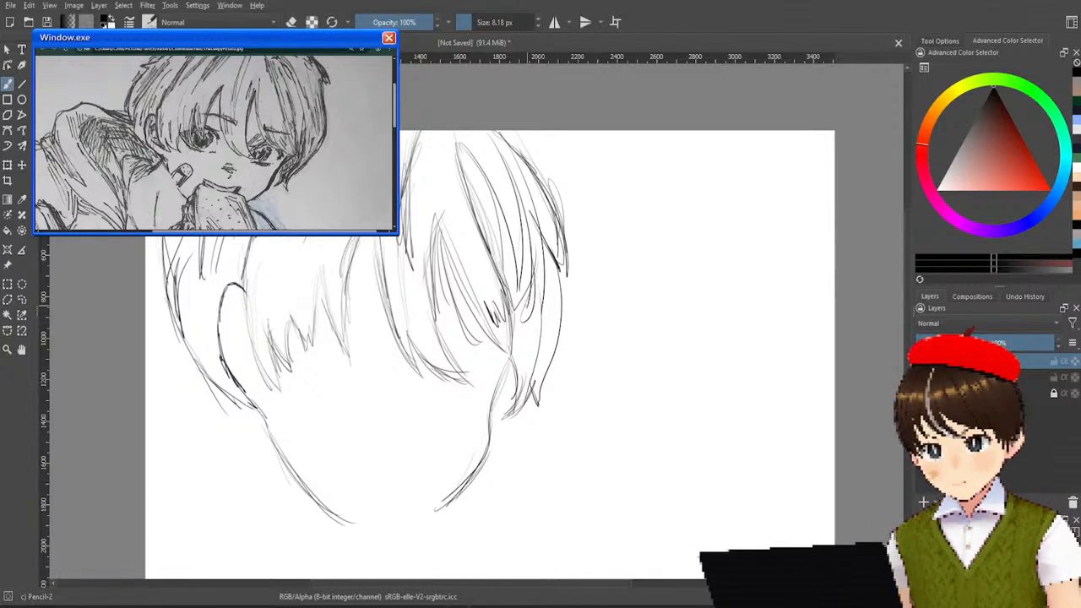
Shade the back hair beside the right cheek with diagonal cross-hatching strokes.
drag(531, 318, 515, 356)
mouse_move(539, 294)
mouse_down()
mouse_move(517, 343)
mouse_move(517, 380)
mouse_up()
mouse_move(537, 342)
mouse_down()
mouse_move(520, 377)
mouse_move(515, 357)
mouse_up()
mouse_move(549, 304)
mouse_down()
mouse_move(519, 341)
mouse_move(519, 375)
mouse_up()
drag(527, 353, 516, 396)
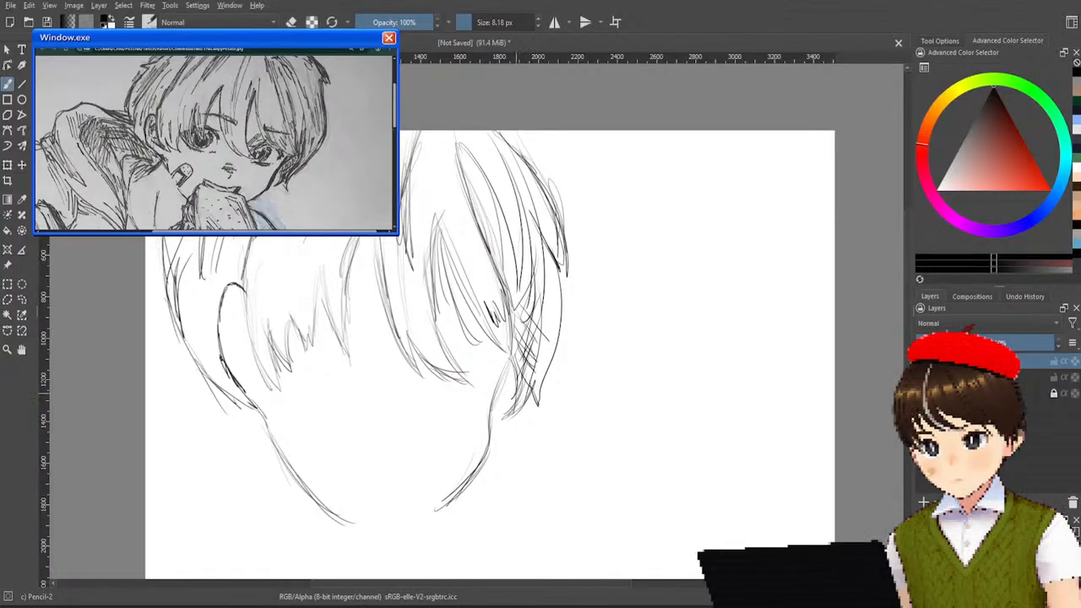
Darken the right side hair with long downward strokes running from the bangs into the cross-hatched area beside the cheek.
drag(544, 296, 522, 383)
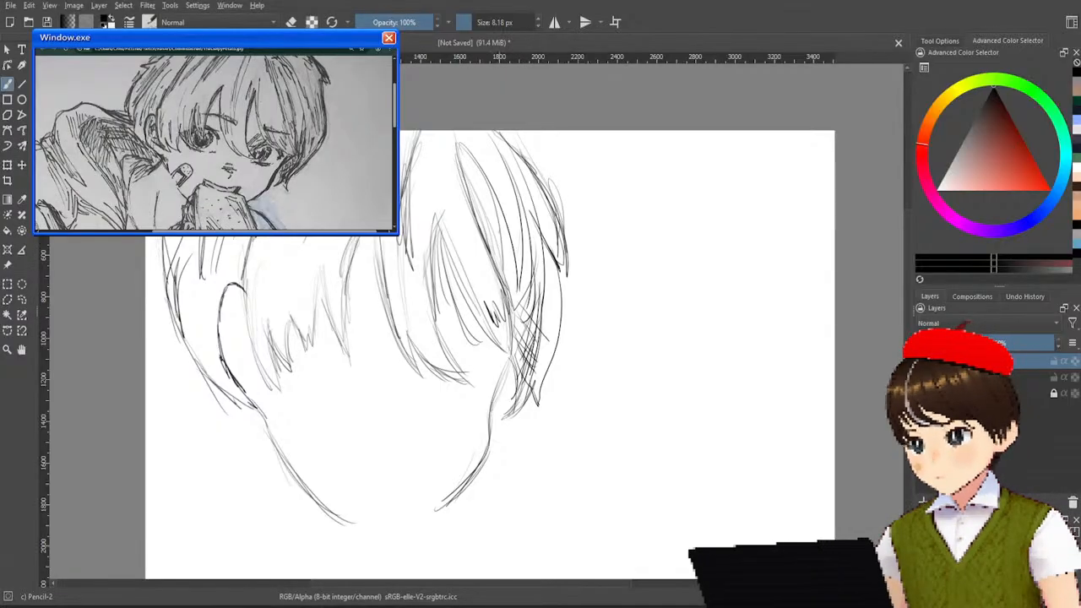
drag(498, 230, 517, 357)
drag(503, 271, 518, 360)
drag(531, 236, 518, 361)
drag(487, 219, 526, 319)
drag(512, 271, 521, 355)
drag(534, 301, 520, 359)
drag(466, 288, 515, 372)
drag(507, 265, 517, 342)
key(ctrl+z)
key(ctrl+z)
drag(475, 288, 511, 378)
drag(508, 277, 514, 378)
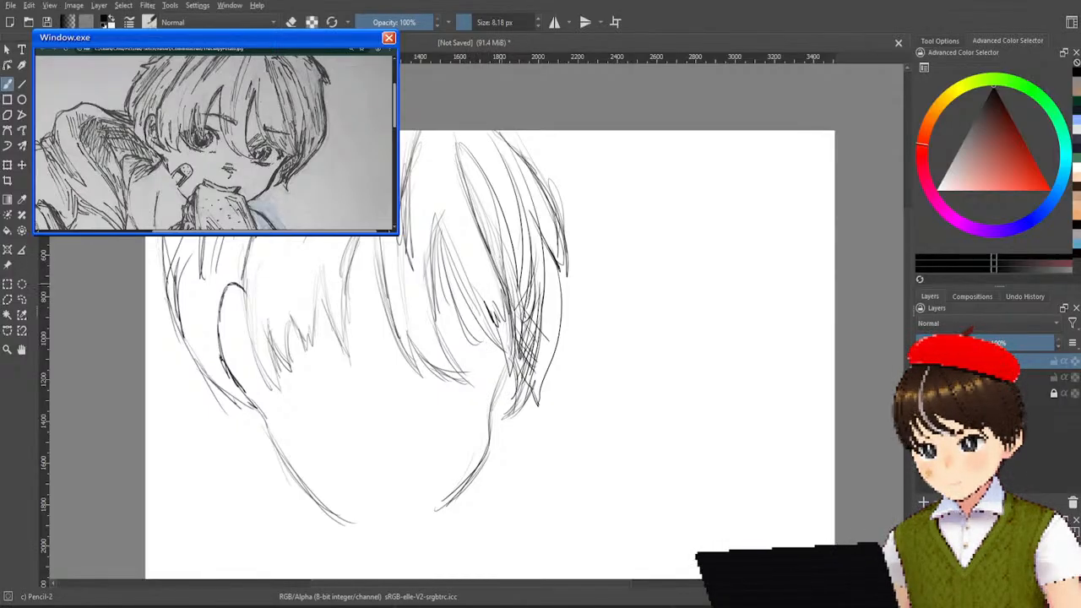
drag(466, 288, 512, 367)
drag(479, 249, 503, 306)
key(ctrl+z)
key(ctrl+z)
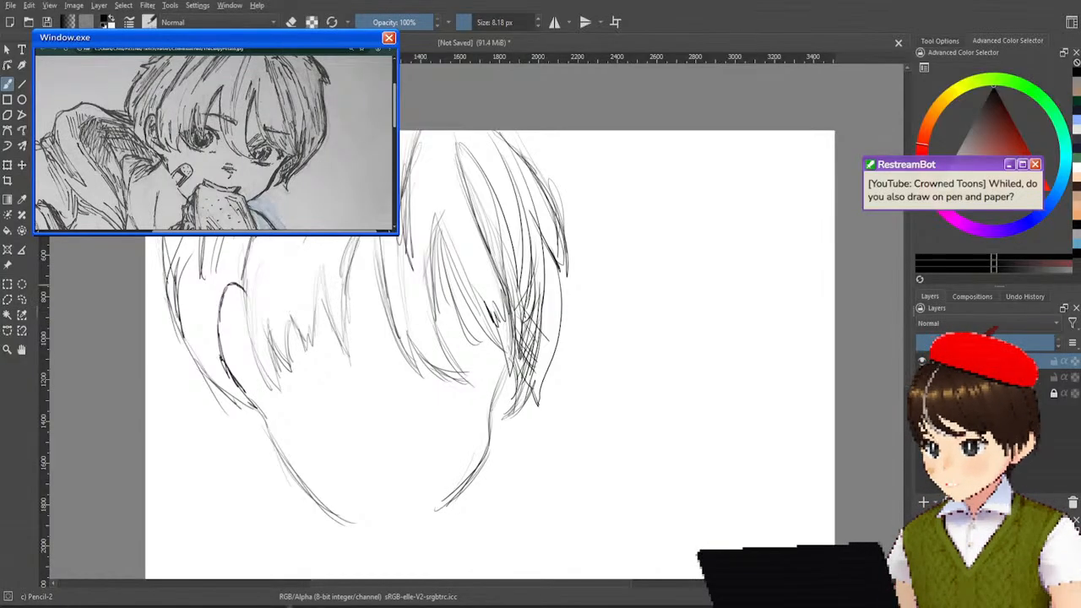
mouse_move(326, 305)
mouse_down()
mouse_move(372, 297)
mouse_move(377, 306)
mouse_up()
key(ctrl+z)
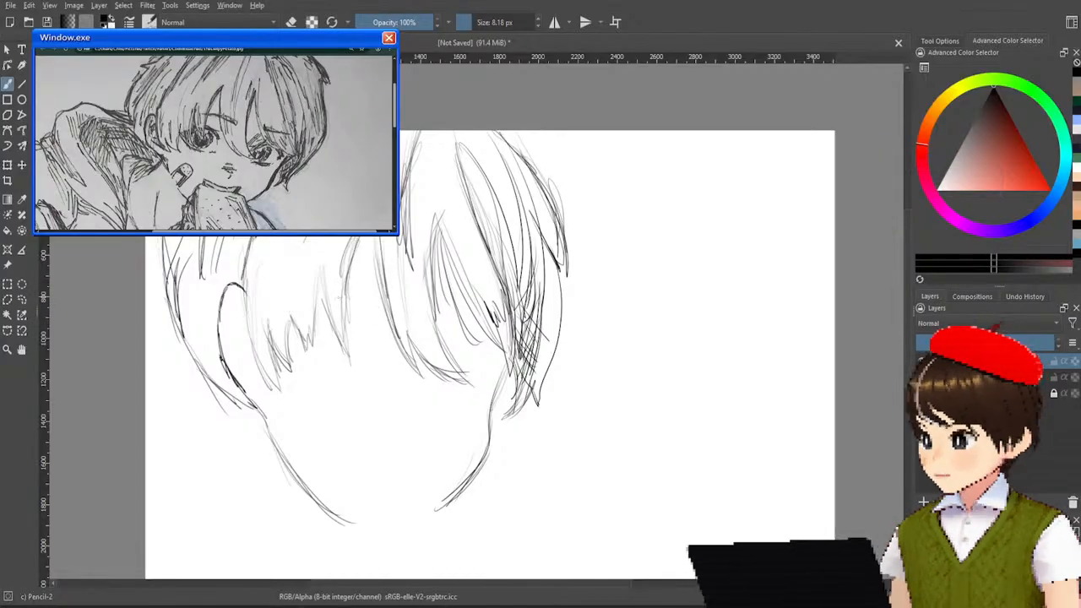
drag(338, 298, 397, 307)
key(ctrl+z)
key(ctrl+z)
key(ctrl+z)
key(ctrl+z)
key(ctrl+z)
key(ctrl+z)
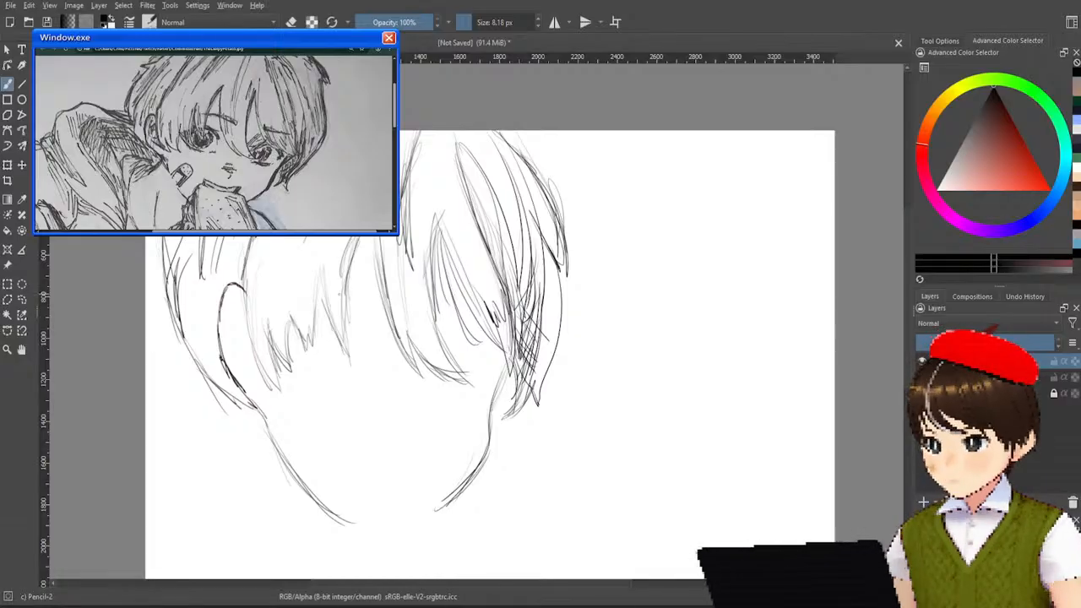
drag(338, 297, 401, 307)
key(ctrl+z)
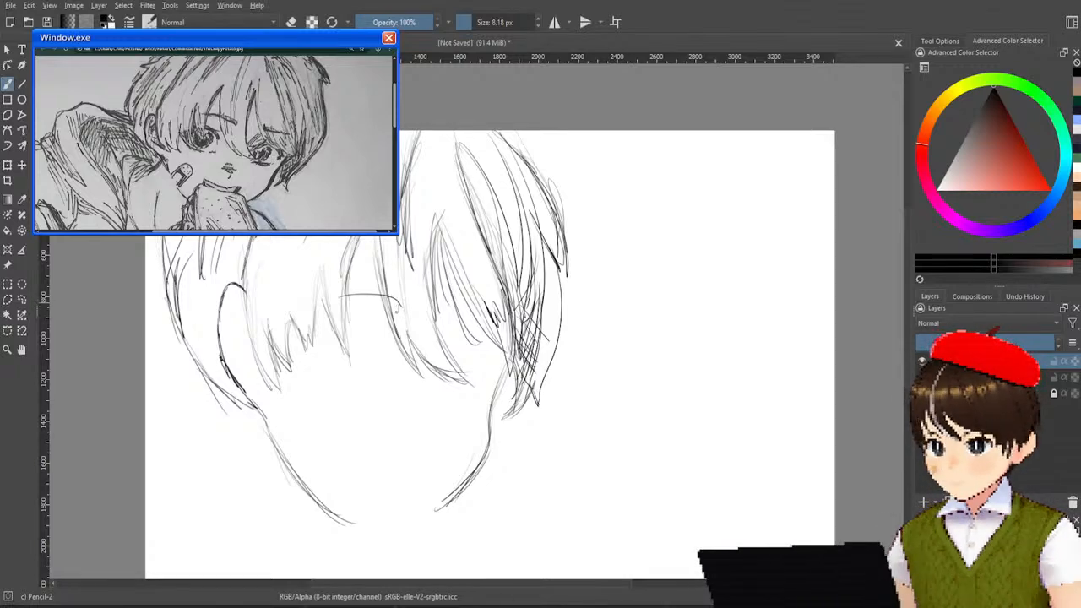
drag(332, 306, 350, 296)
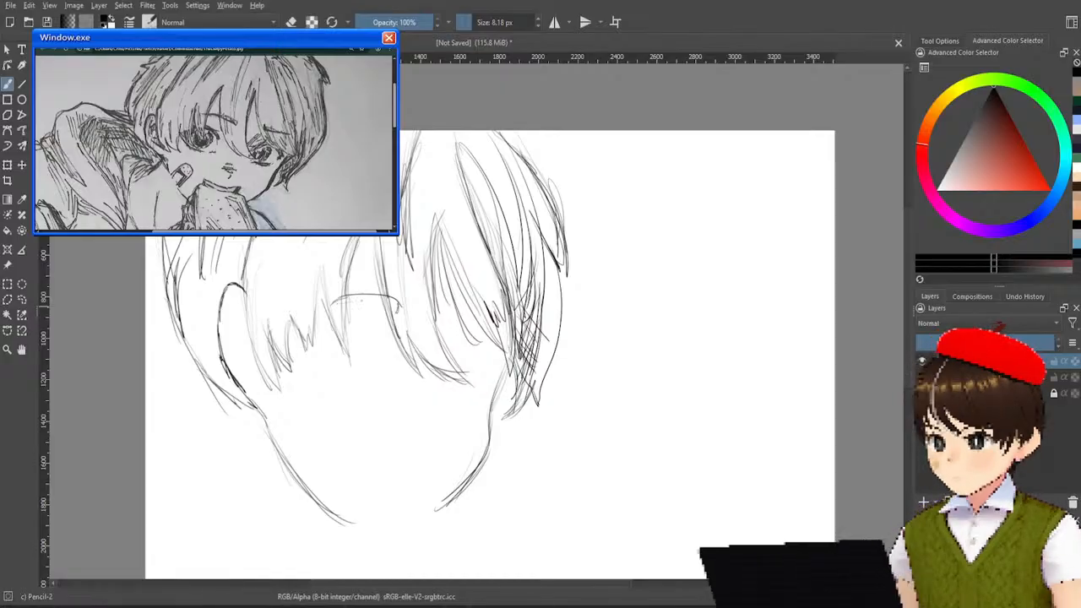
key(ctrl+z)
key(ctrl+z)
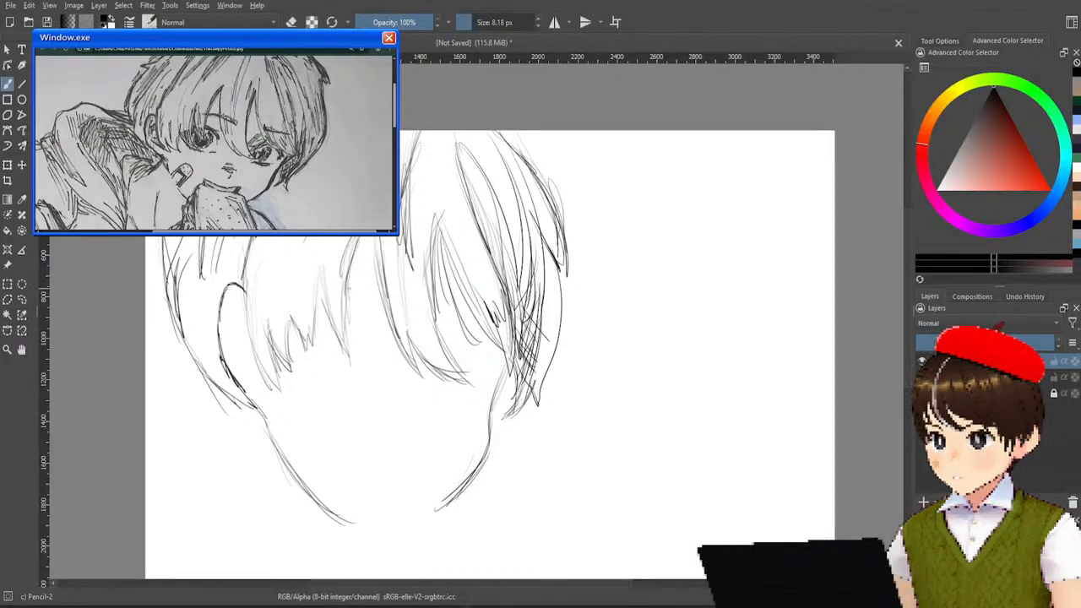
mouse_move(353, 294)
mouse_down()
mouse_move(385, 285)
mouse_move(402, 317)
mouse_up()
mouse_move(335, 287)
mouse_down()
mouse_move(399, 316)
mouse_move(386, 325)
mouse_up()
drag(332, 293, 394, 327)
key(ctrl+z)
key(ctrl+z)
key(ctrl+z)
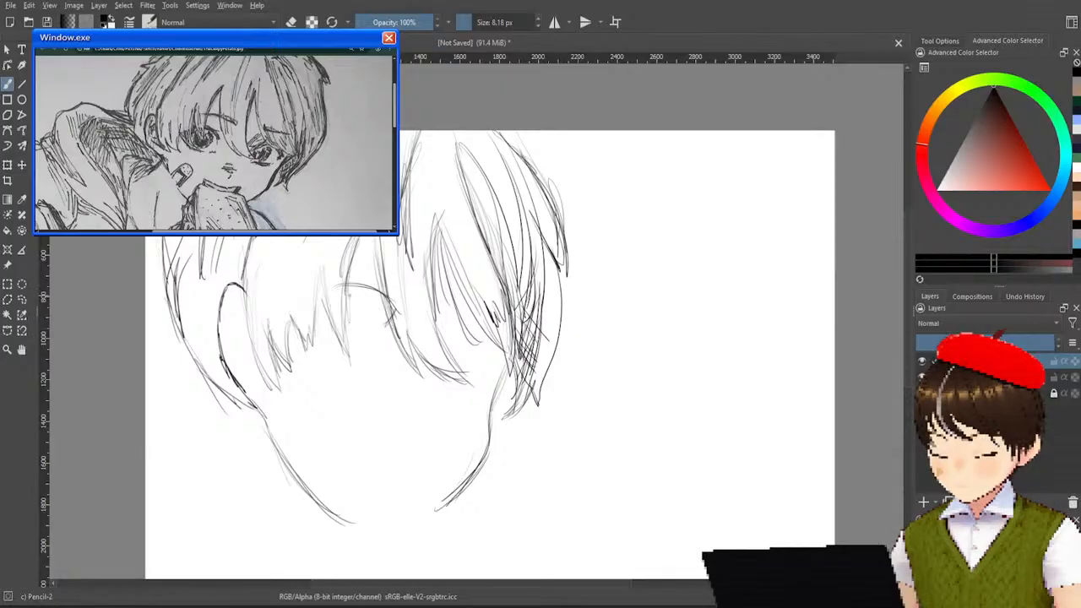
key(ctrl+z)
key(ctrl+z)
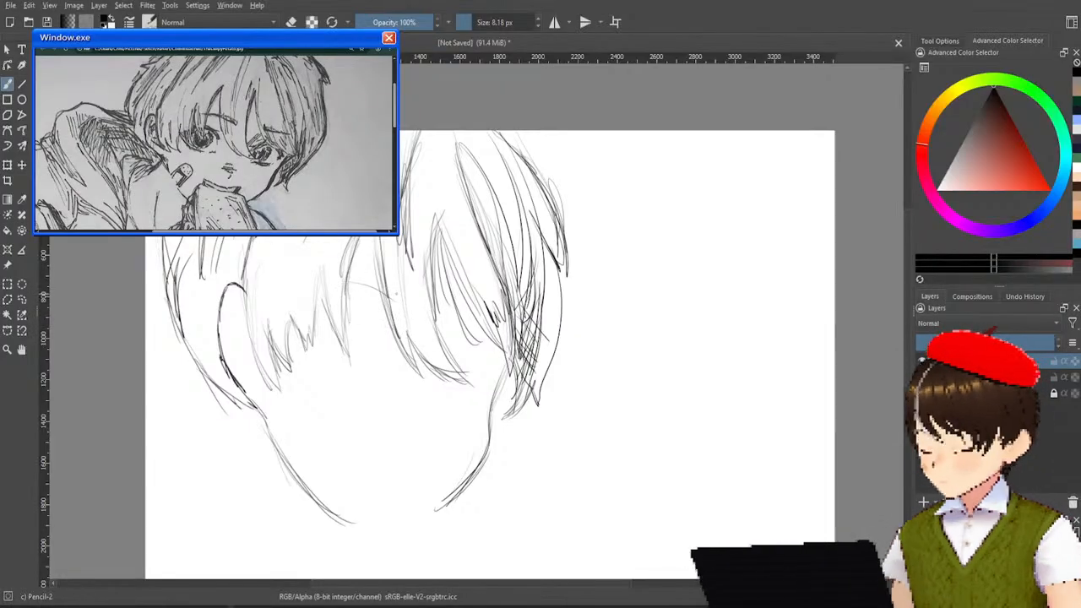
key(ctrl+z)
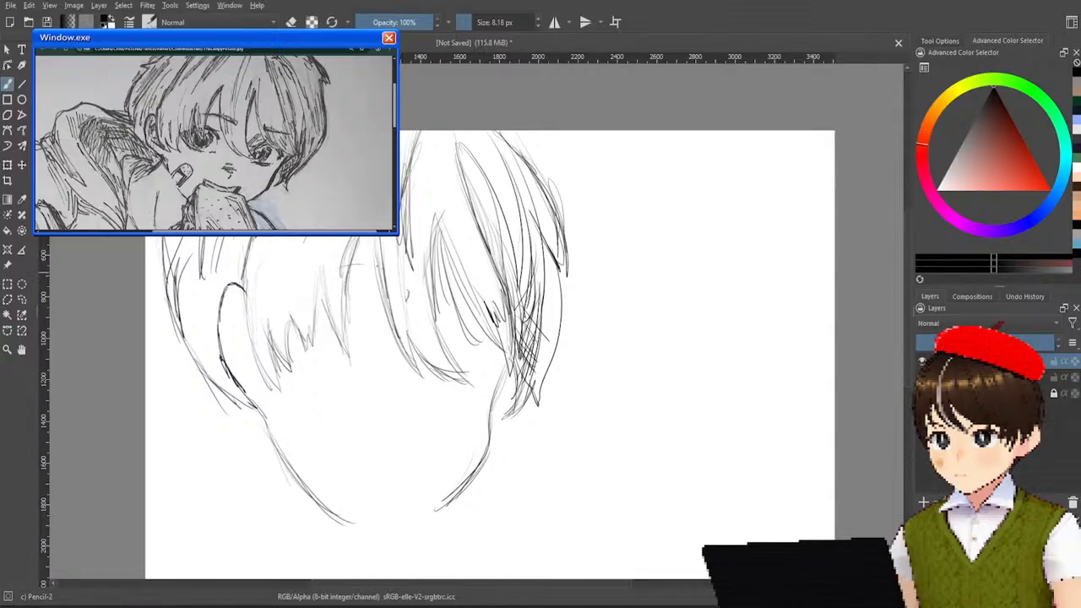
drag(331, 275, 412, 297)
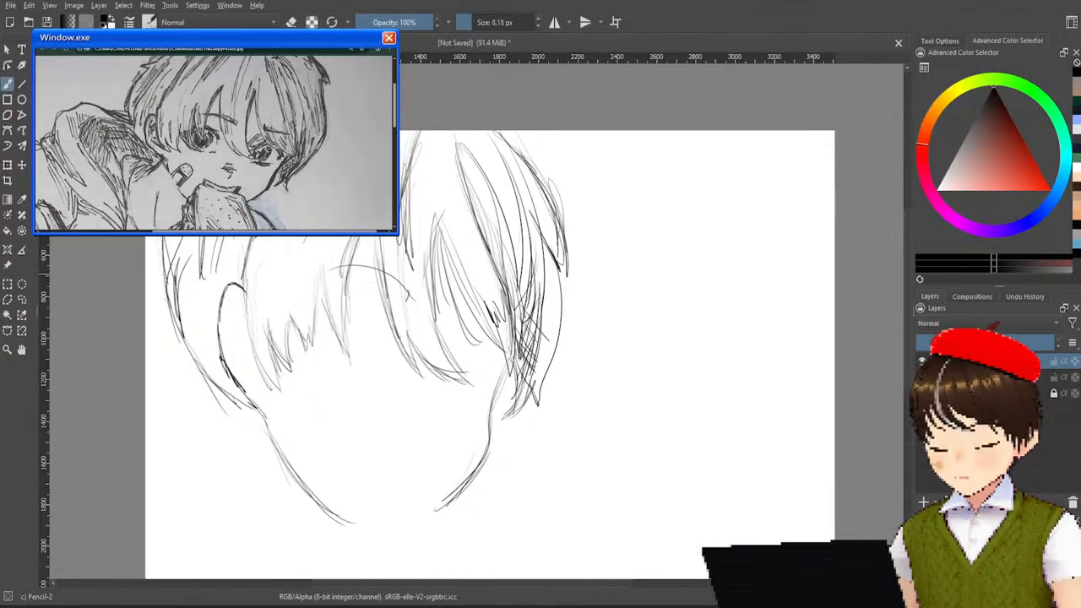
drag(332, 269, 411, 312)
key(ctrl+z)
drag(335, 269, 401, 313)
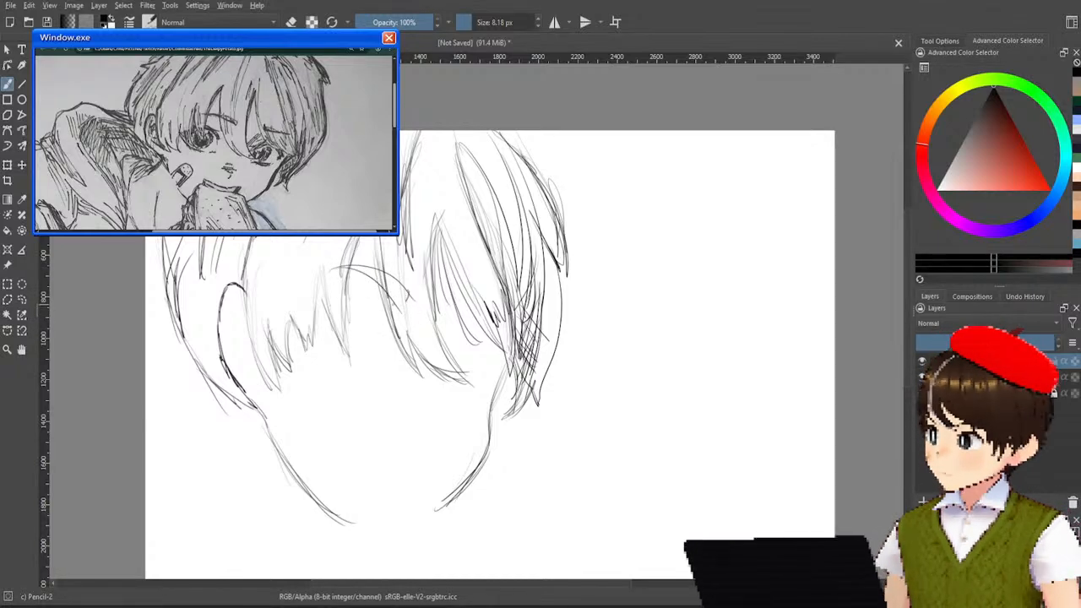
key(ctrl+z)
key(ctrl+z)
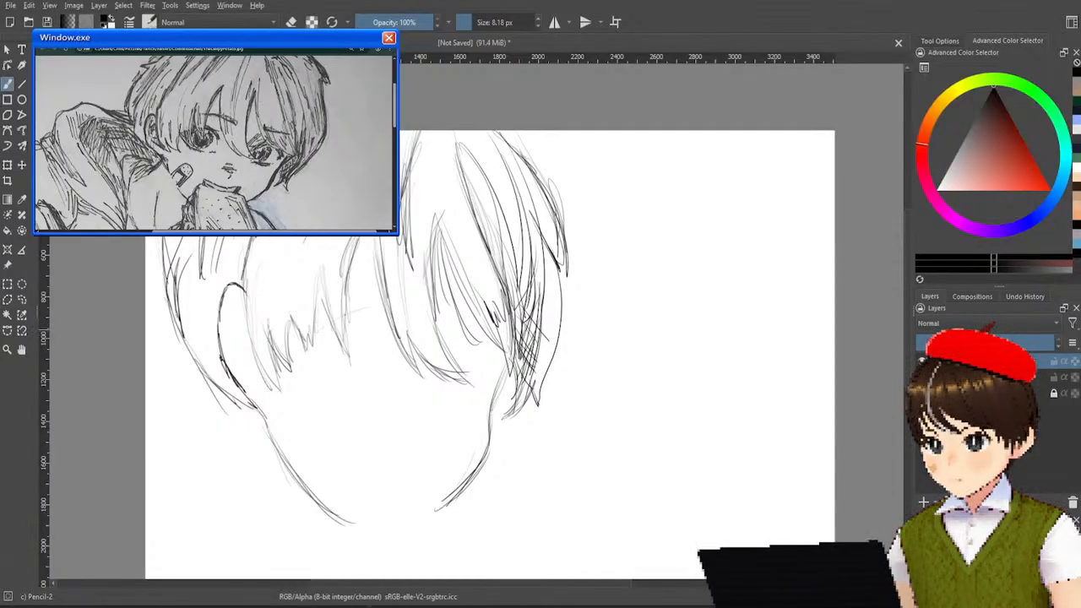
Draw the left eye's upper lid as an arch starting at the tips of the left bangs.
drag(309, 328, 370, 312)
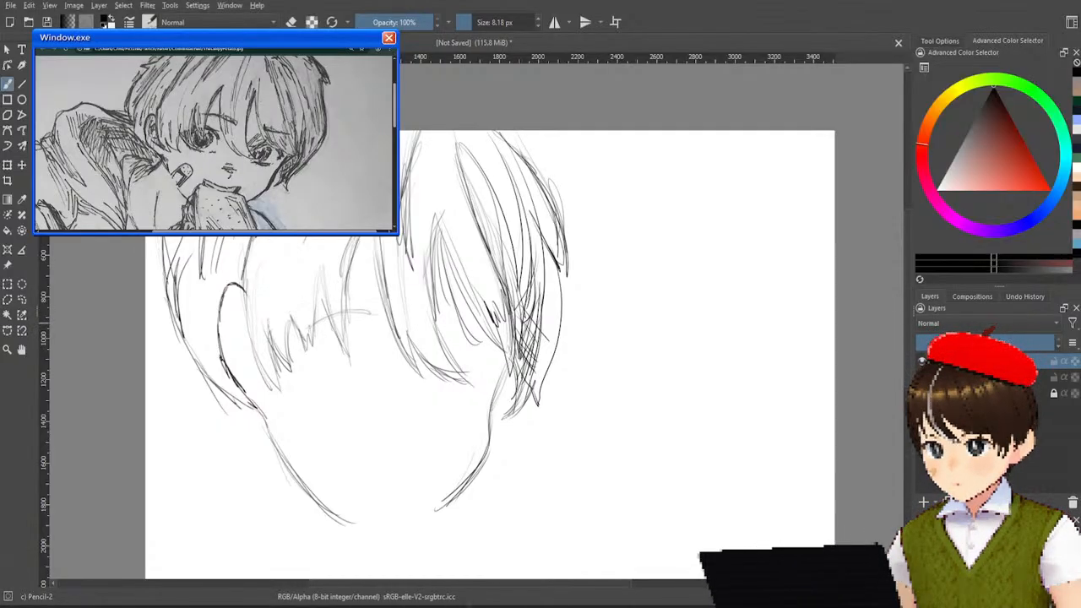
key(ctrl+z)
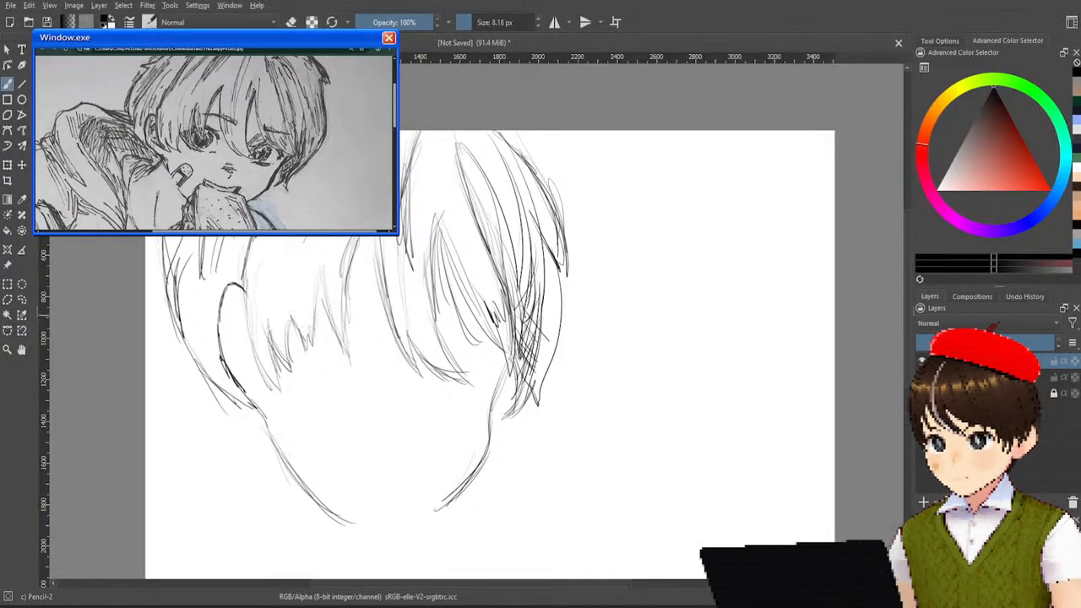
mouse_move(368, 306)
mouse_down()
mouse_move(306, 329)
mouse_move(368, 306)
mouse_move(306, 330)
mouse_move(380, 328)
mouse_move(324, 318)
mouse_move(378, 329)
mouse_move(312, 329)
mouse_move(380, 329)
mouse_up()
key(ctrl+z)
key(ctrl+z)
key(ctrl+z)
key(ctrl+z)
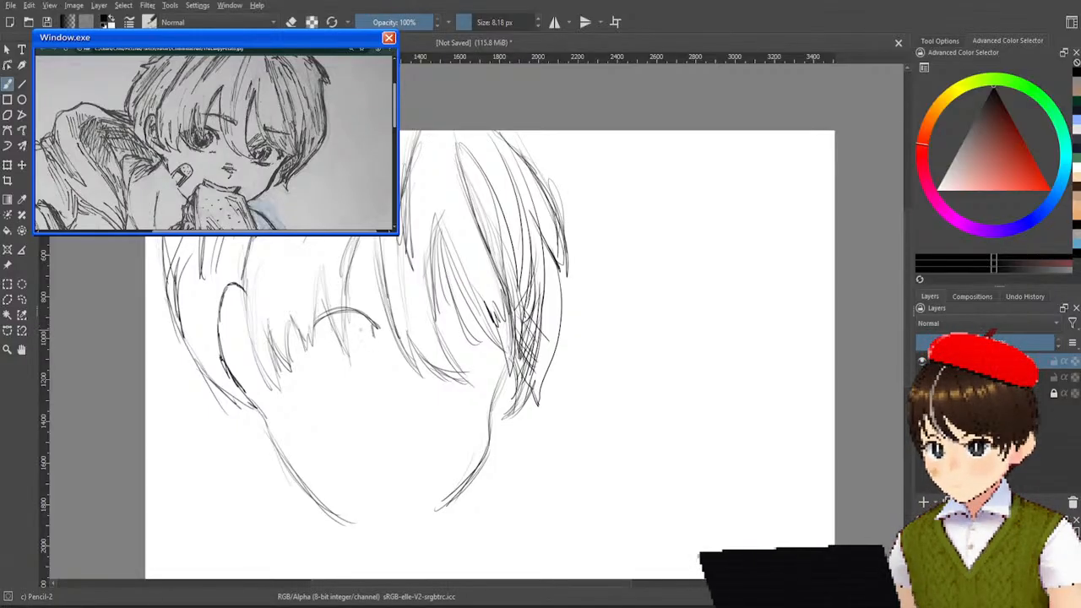
Close the left eye's outline with a slanted inner line and a short lower-lid curve.
drag(311, 330, 368, 358)
key(ctrl+z)
key(ctrl+z)
key(ctrl+z)
mouse_move(312, 328)
mouse_down()
mouse_move(341, 350)
mouse_move(372, 353)
mouse_up()
key(ctrl+z)
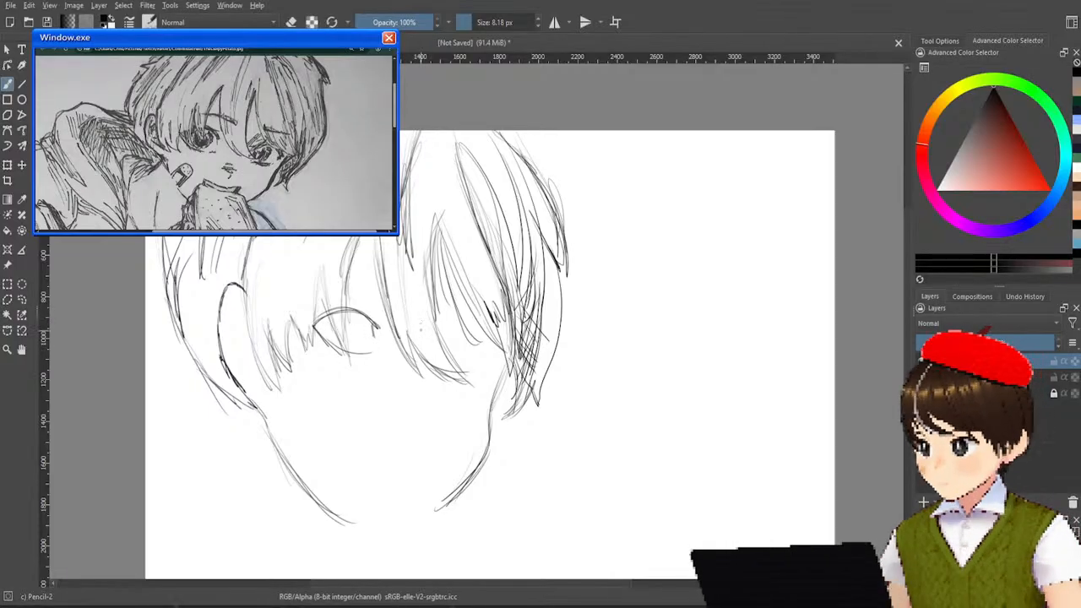
Outline the right eye beneath the bangs with an arched upper lid, a short lower lid and the iris edges.
drag(421, 333, 446, 319)
key(ctrl+z)
mouse_move(433, 328)
mouse_down()
mouse_move(445, 320)
mouse_move(490, 339)
mouse_up()
mouse_move(453, 316)
mouse_down()
mouse_move(490, 337)
mouse_move(459, 316)
mouse_move(457, 363)
mouse_move(475, 359)
mouse_up()
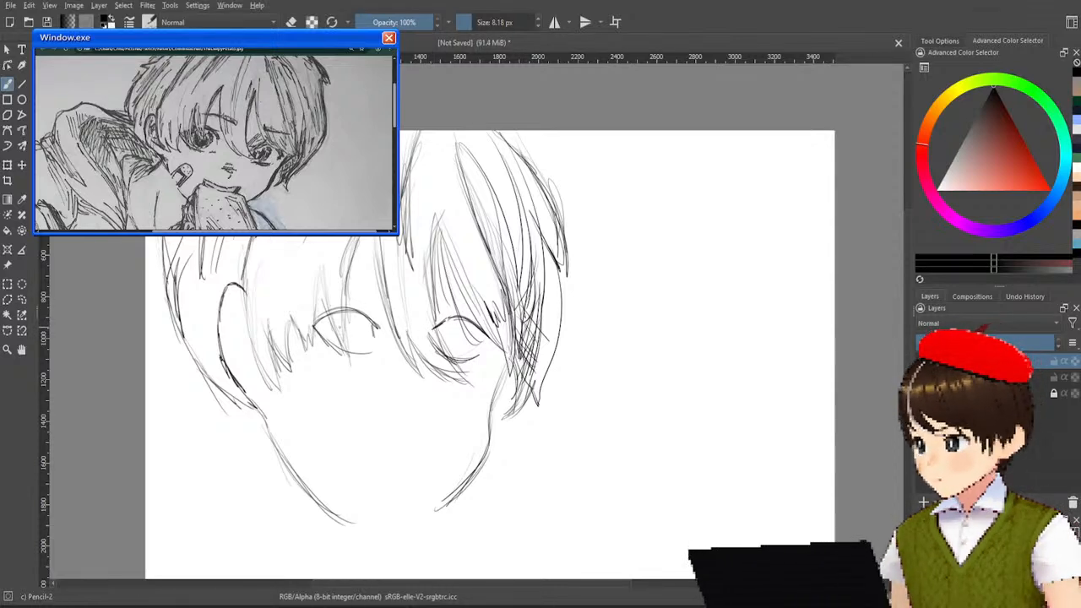
Draw the left eye's round iris and scribble it dark around the pupil.
mouse_move(331, 322)
mouse_down()
mouse_move(333, 344)
mouse_move(360, 345)
mouse_move(342, 346)
mouse_move(367, 330)
mouse_up()
key(ctrl+z)
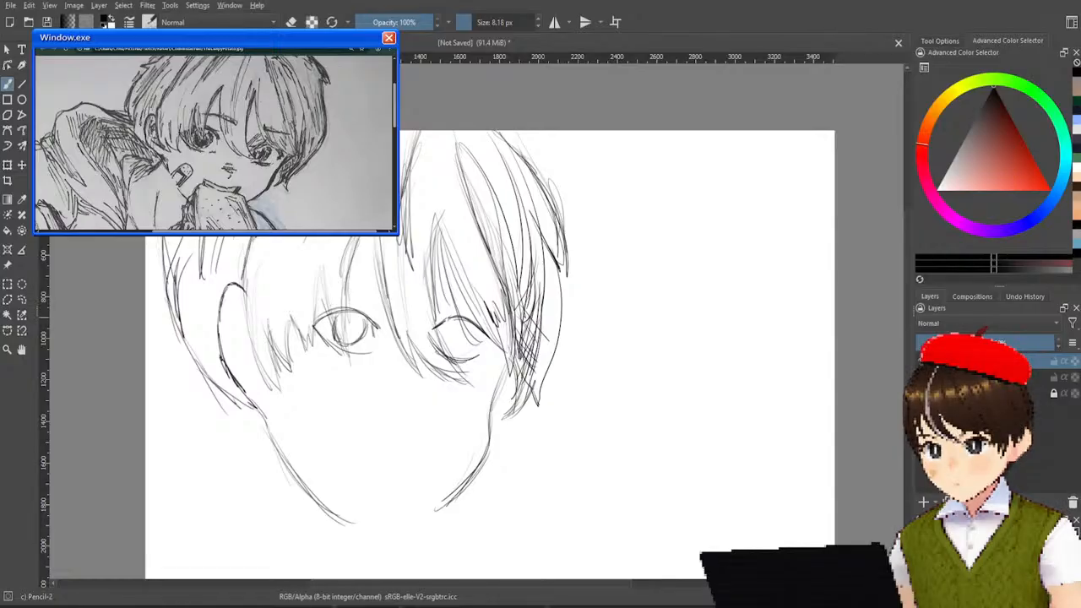
mouse_move(348, 316)
mouse_down()
mouse_move(356, 340)
mouse_move(348, 331)
mouse_up()
key(ctrl+z)
drag(358, 314, 349, 327)
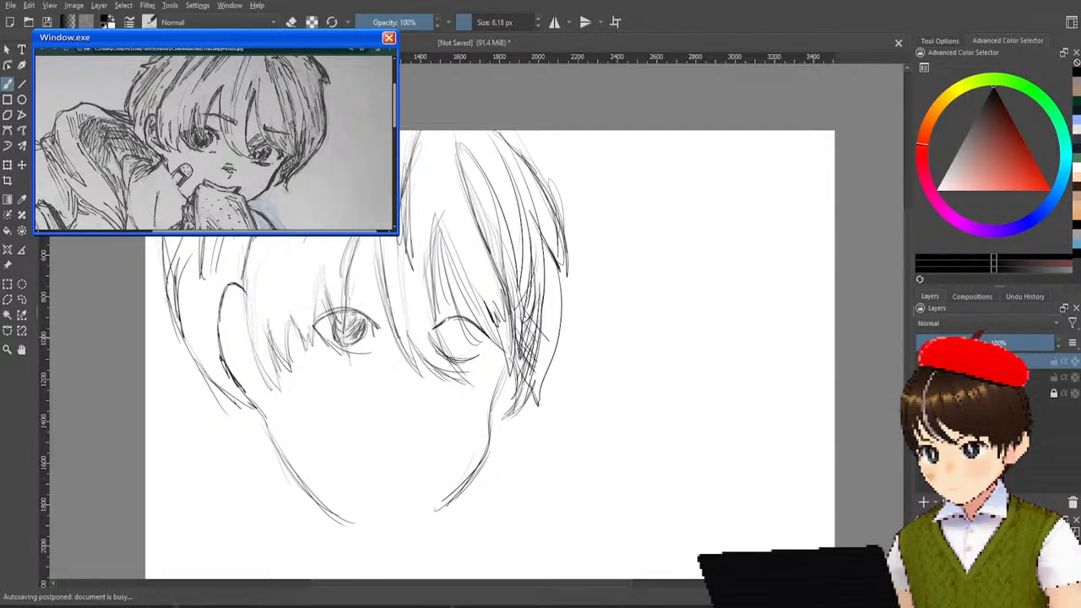
mouse_move(346, 311)
mouse_down()
mouse_move(359, 332)
mouse_move(350, 327)
mouse_up()
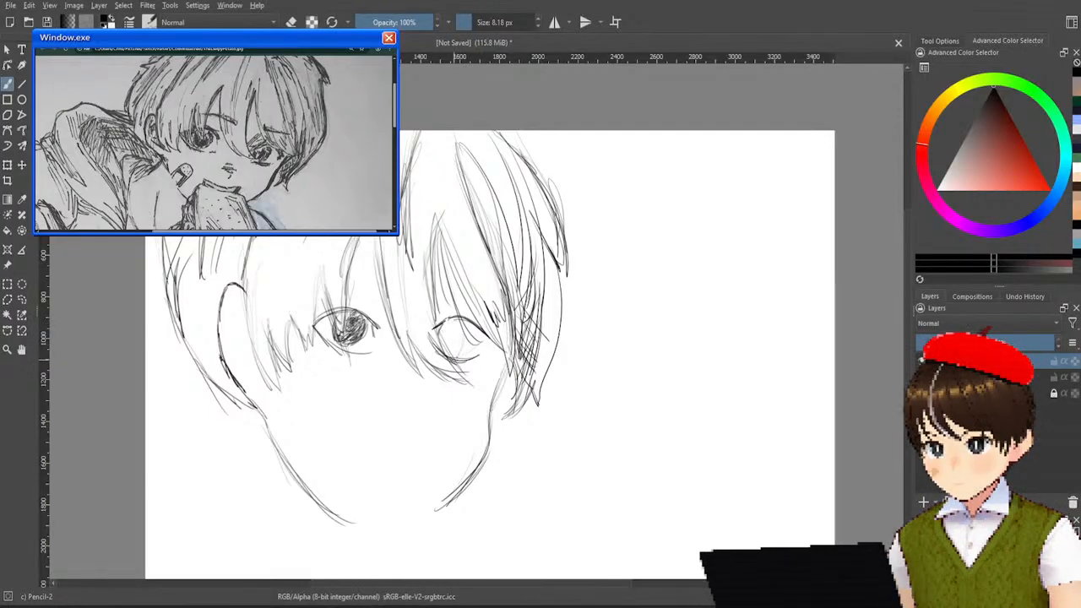
Shade the right eye's iris and pupil with dense scribbled strokes and touch up the left iris.
mouse_move(456, 325)
mouse_down()
mouse_move(452, 352)
mouse_move(450, 326)
mouse_move(442, 343)
mouse_move(449, 326)
mouse_up()
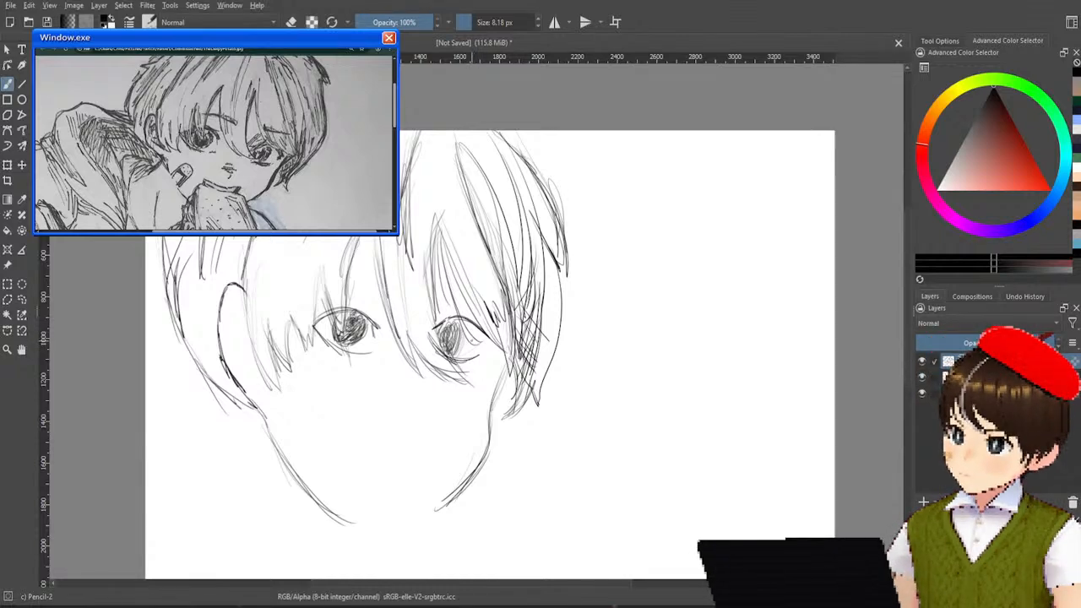
mouse_move(464, 333)
mouse_down()
mouse_move(456, 360)
mouse_move(461, 353)
mouse_up()
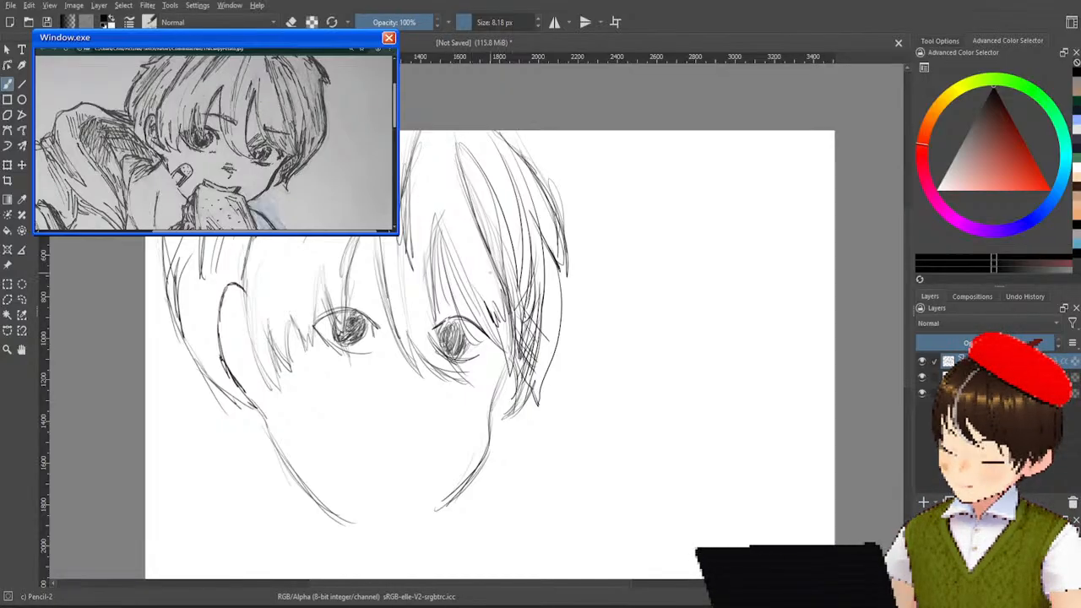
drag(346, 328, 338, 338)
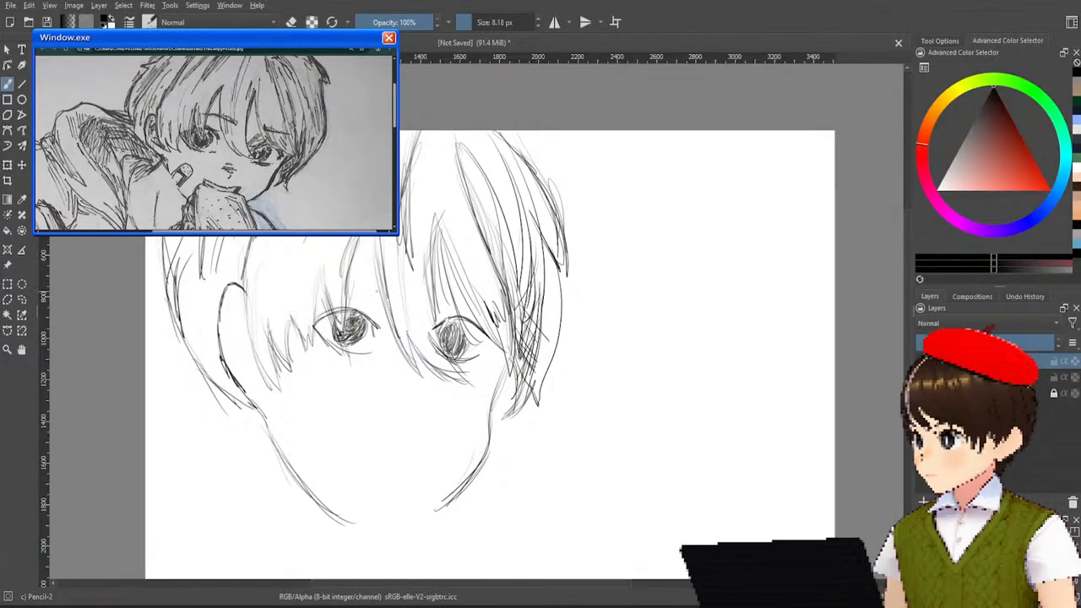
Draw short, dark, slightly arched eyebrows above both eyes.
drag(341, 283, 471, 293)
mouse_move(436, 291)
mouse_down()
mouse_move(478, 294)
mouse_move(456, 289)
mouse_up()
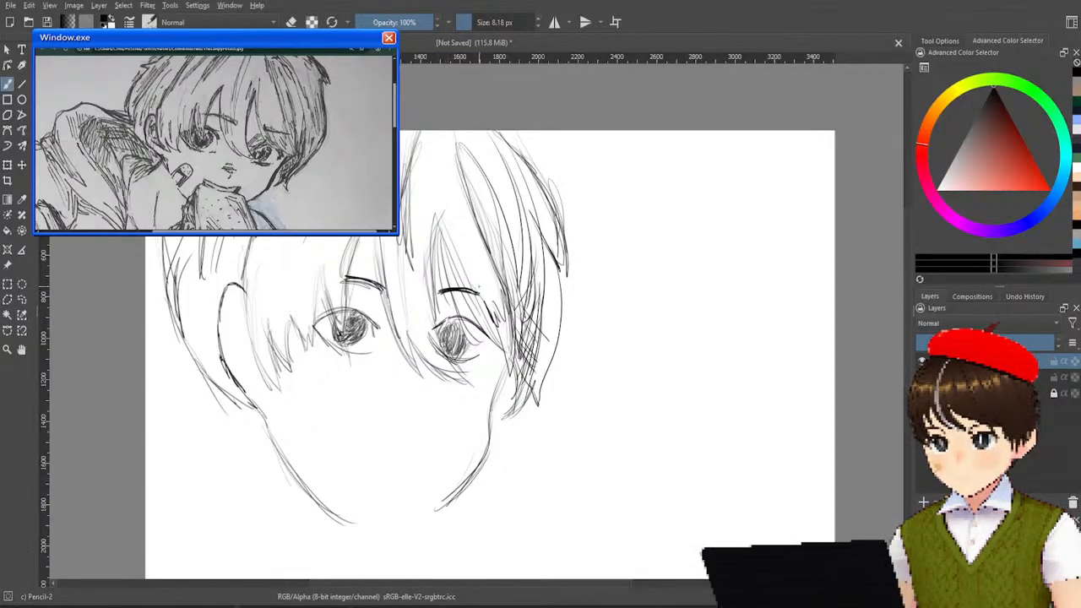
Sketch the nose between the eyes with short horizontal strokes and a small hook beneath them.
drag(388, 387, 406, 387)
drag(394, 386, 409, 405)
drag(385, 405, 409, 405)
key(ctrl+z)
key(ctrl+z)
key(ctrl+z)
key(ctrl+z)
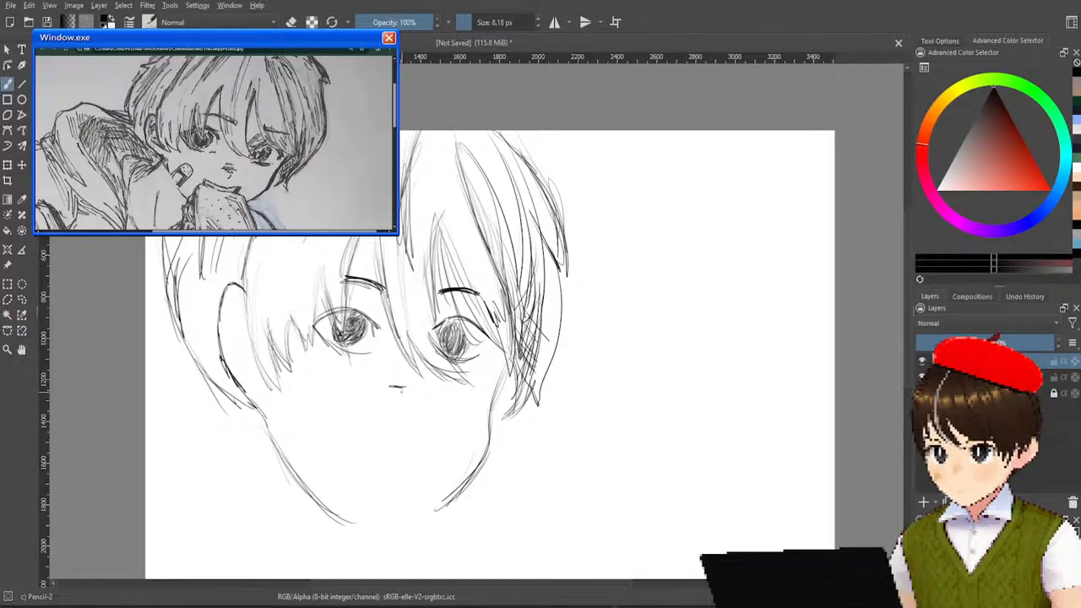
drag(387, 391, 411, 394)
drag(386, 395, 409, 397)
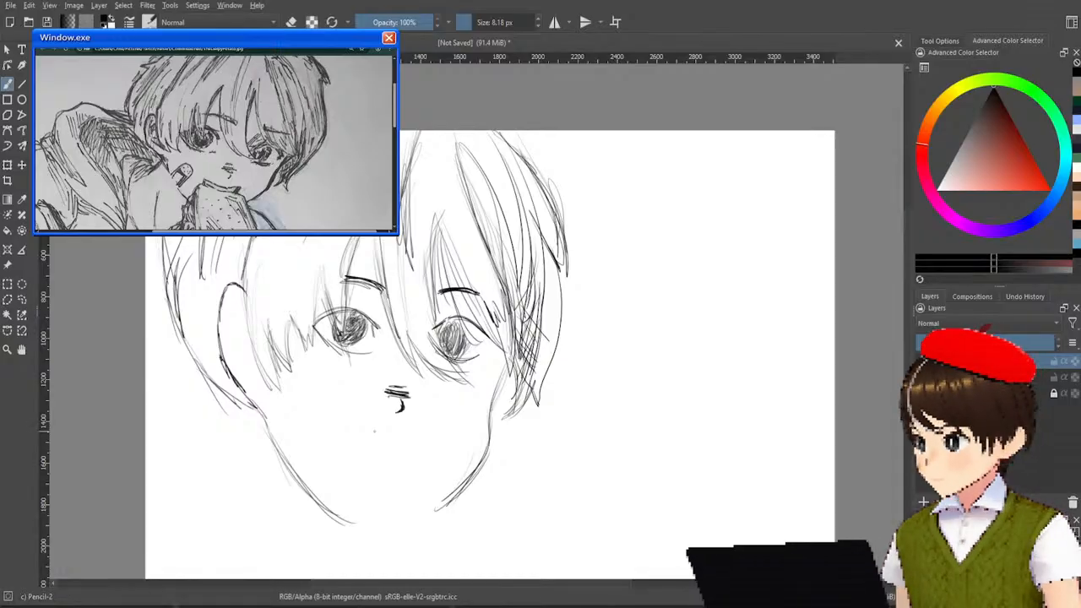
Draw a dotted, round-ended bandage with a rectangular pad on the left cheek and curve the jawline toward the chin.
mouse_move(297, 451)
mouse_down()
mouse_move(311, 473)
mouse_move(301, 485)
mouse_move(335, 431)
mouse_move(309, 483)
mouse_move(300, 444)
mouse_move(307, 484)
mouse_move(306, 447)
mouse_move(324, 451)
mouse_move(306, 482)
mouse_up()
key(ctrl+z)
key(ctrl+z)
key(ctrl+z)
key(ctrl+z)
key(ctrl+z)
key(ctrl+z)
key(ctrl+z)
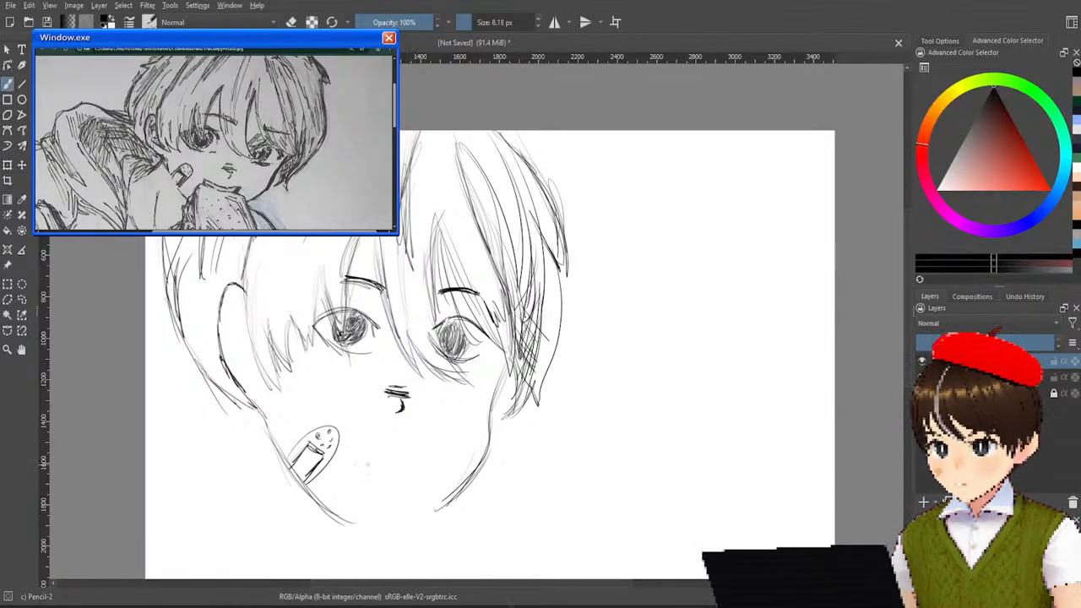
mouse_move(284, 466)
mouse_down()
mouse_move(353, 512)
mouse_move(376, 509)
mouse_up()
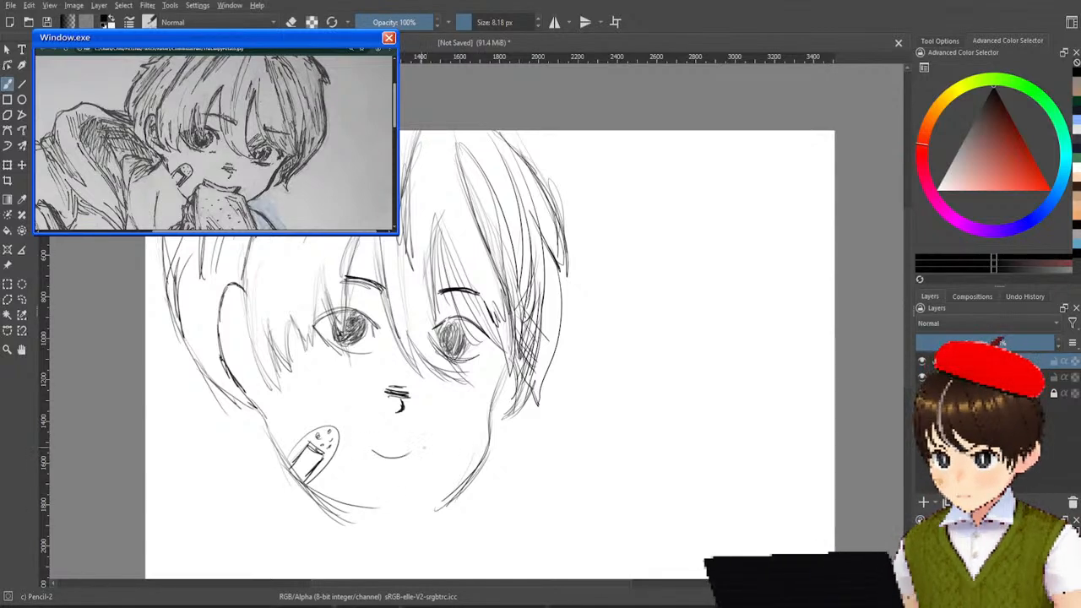
Draw a wide smiling mouth line below the nose with short marks at its corners.
drag(372, 441, 432, 445)
key(ctrl+z)
mouse_move(366, 444)
mouse_down()
mouse_move(389, 454)
mouse_move(432, 446)
mouse_move(421, 467)
mouse_up()
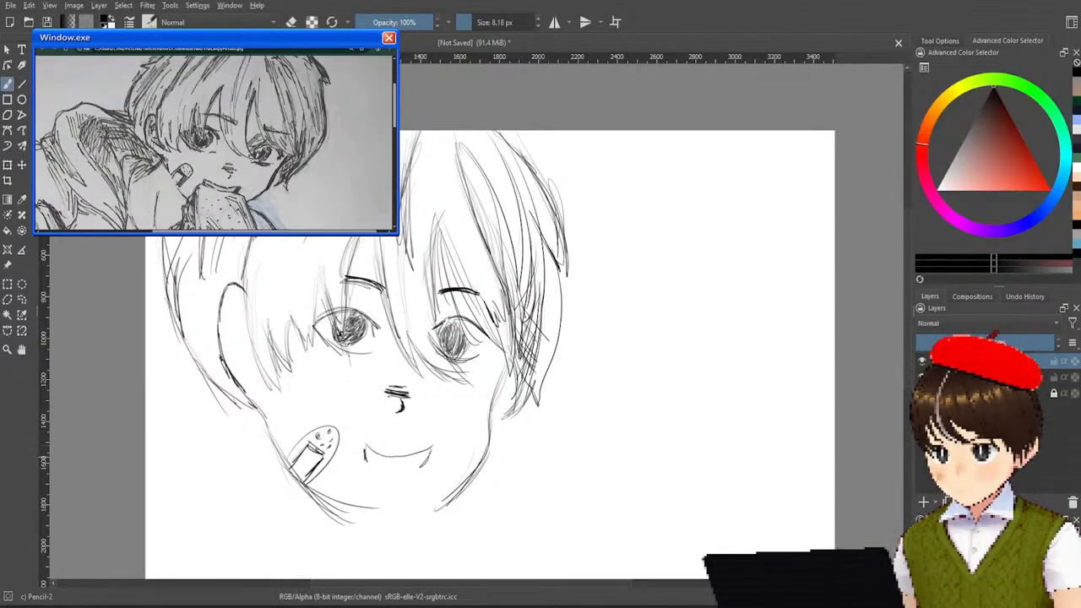
Add a curved lower lip beneath the smile, redrawing it until it joins both mouth corners.
drag(365, 452, 432, 465)
key(ctrl+z)
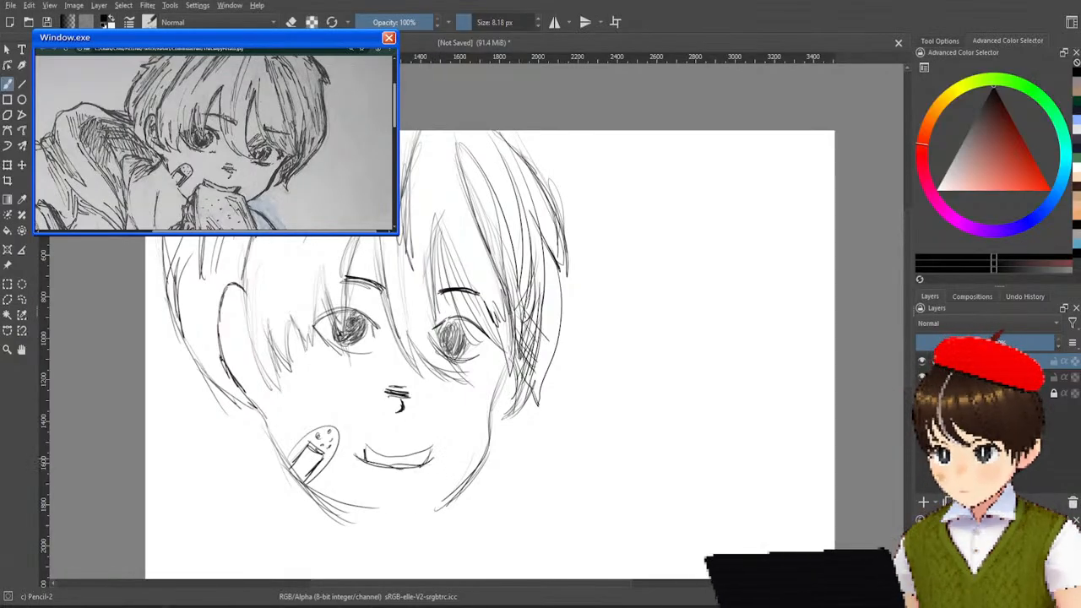
key(ctrl+z)
key(ctrl+z)
key(ctrl+z)
key(ctrl+z)
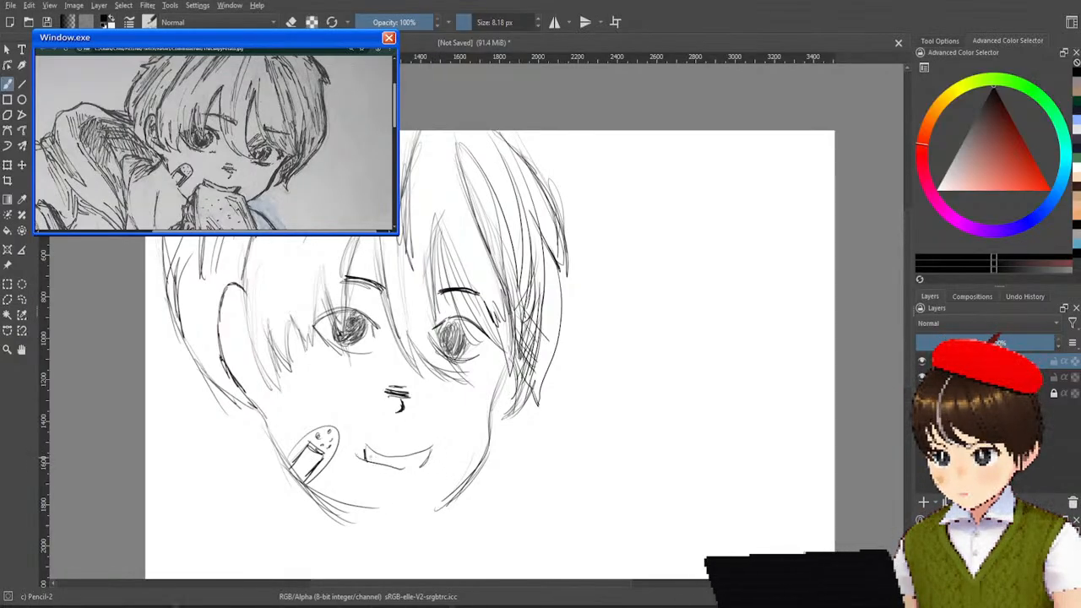
drag(355, 454, 430, 467)
key(ctrl+z)
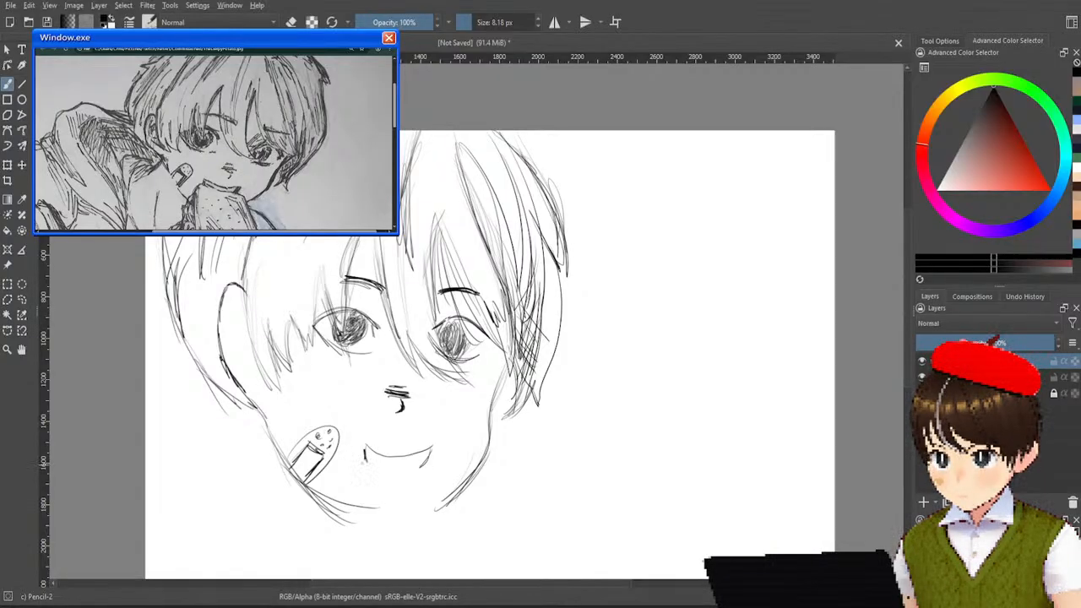
drag(355, 456, 431, 461)
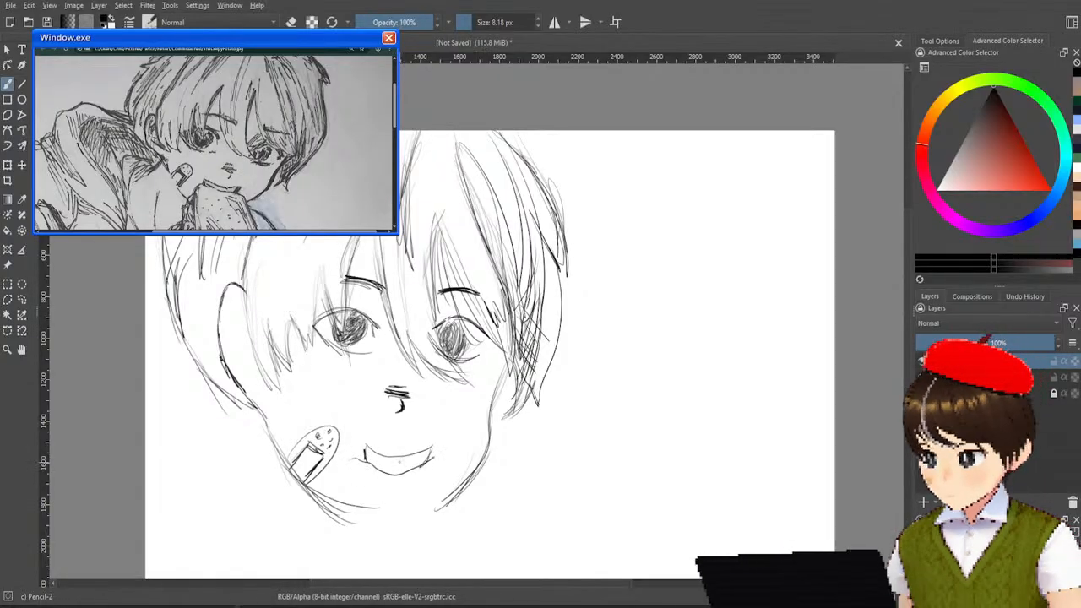
Replace the lower lip curve with a shallower line spanning the mouth corners, redrawing it as the bitten top edge of the food.
key(ctrl+z)
drag(349, 460, 441, 474)
key(ctrl+z)
drag(348, 465, 422, 475)
key(ctrl+z)
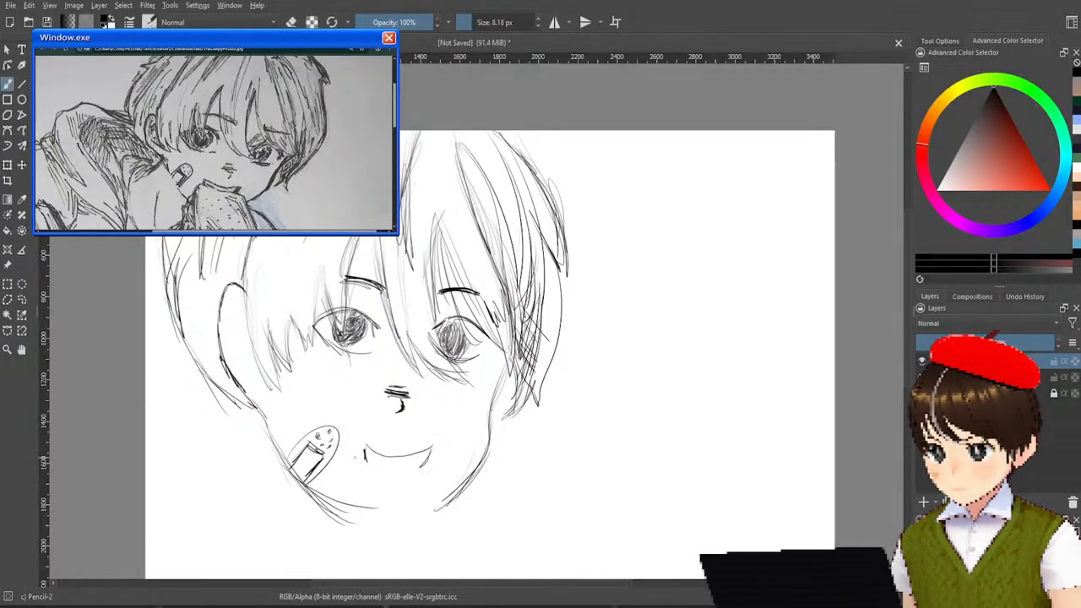
drag(351, 456, 409, 481)
key(ctrl+z)
drag(353, 457, 412, 485)
key(ctrl+z)
mouse_move(363, 457)
mouse_down()
mouse_move(377, 470)
mouse_move(431, 462)
mouse_up()
key(ctrl+z)
mouse_move(364, 456)
mouse_down()
mouse_move(391, 472)
mouse_move(432, 464)
mouse_up()
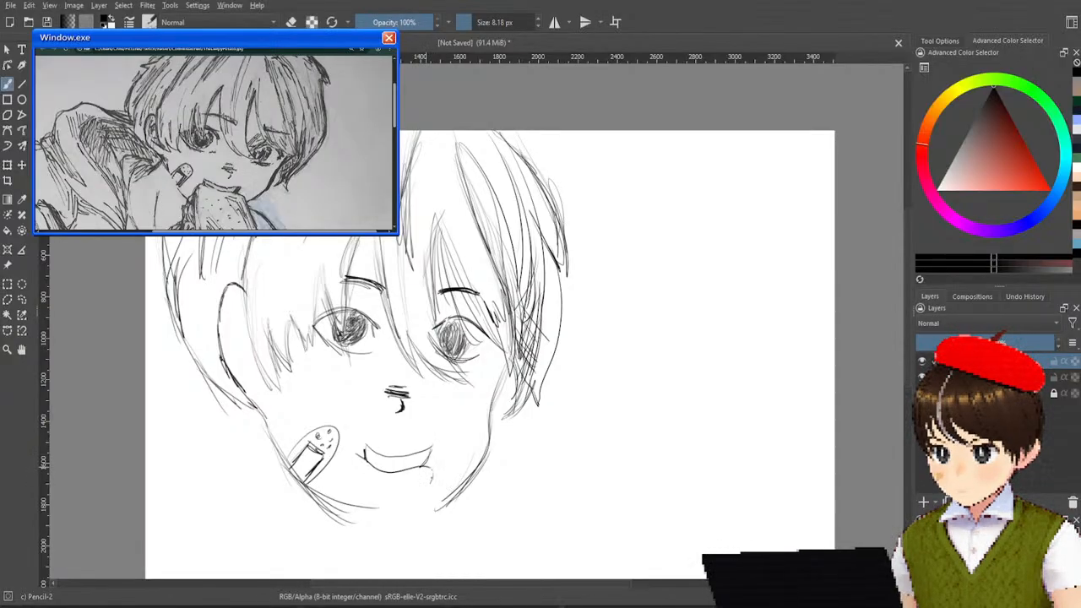
Draw the food's two side edges running down from the mouth corners, crossing the jawline and ending below the chin.
drag(431, 460, 473, 515)
key(ctrl+z)
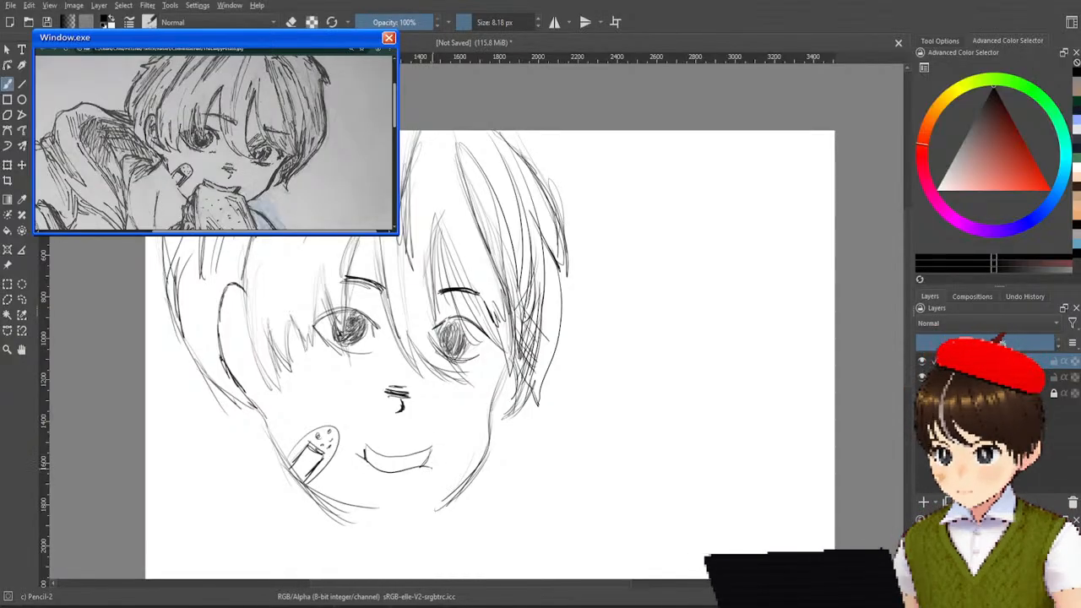
drag(431, 470, 452, 525)
key(ctrl+z)
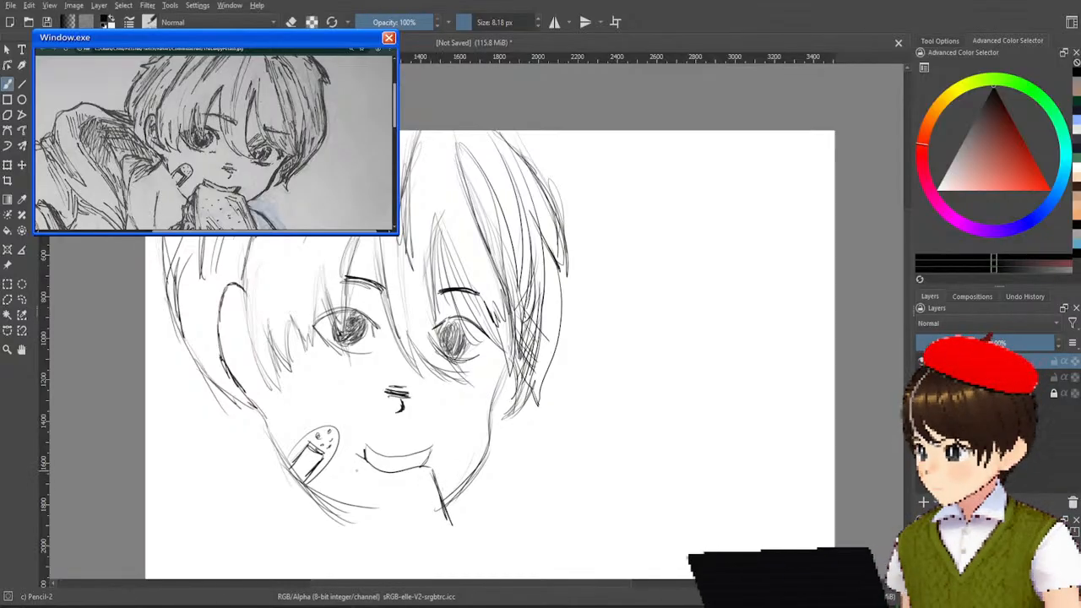
drag(350, 454, 349, 549)
drag(348, 512, 349, 534)
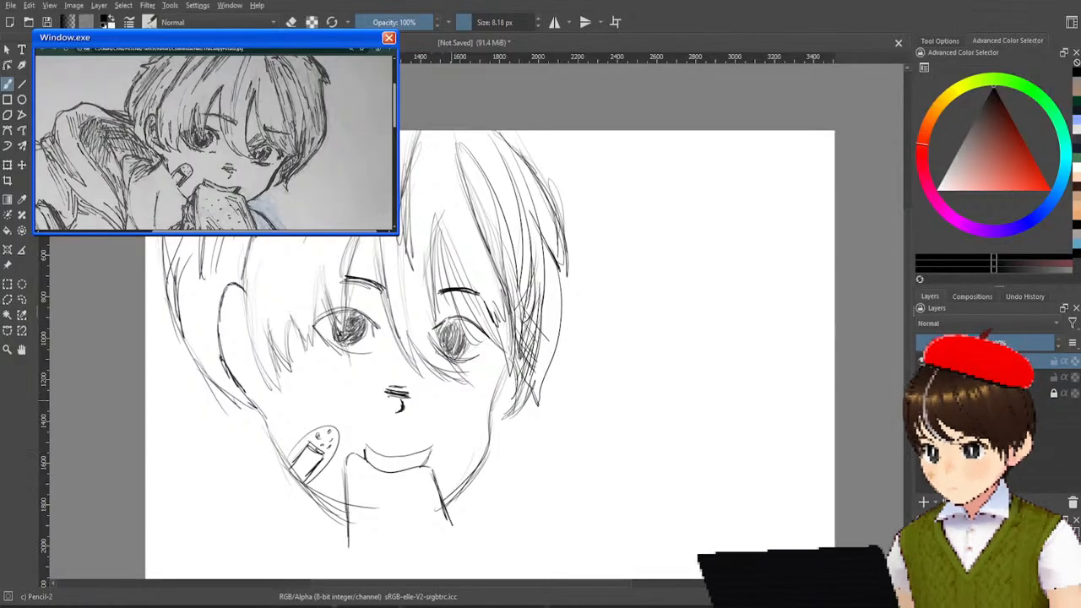
scroll(490, 338, down, 3)
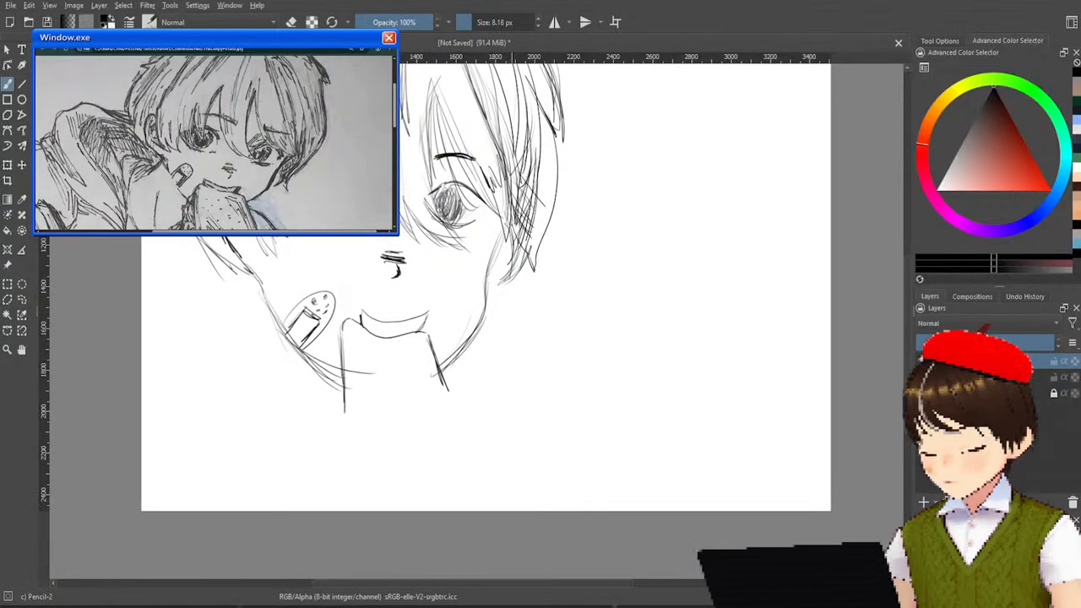
drag(435, 369, 448, 417)
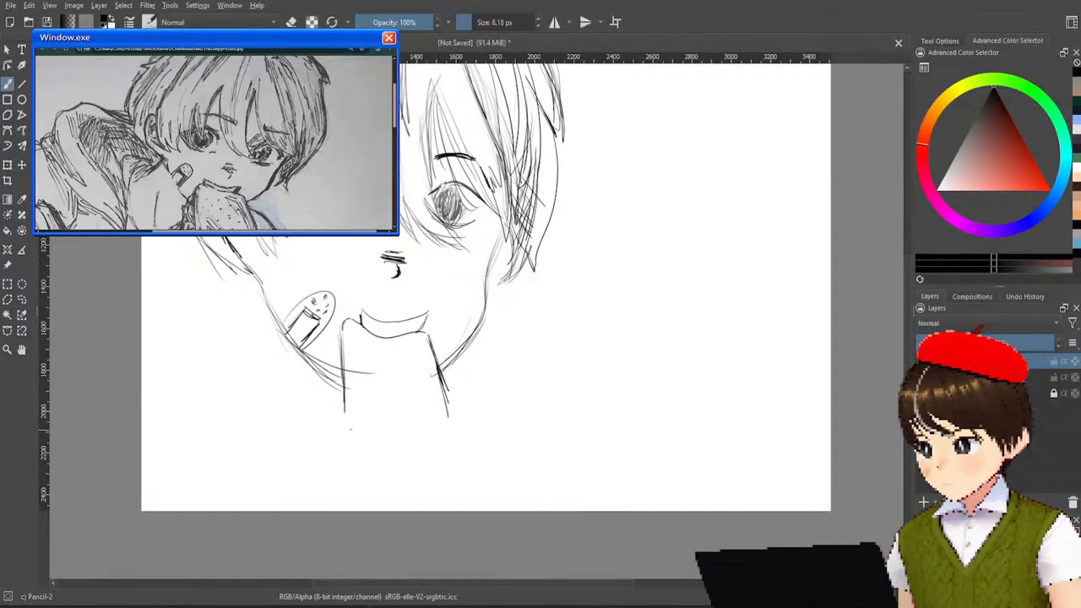
drag(343, 392, 344, 430)
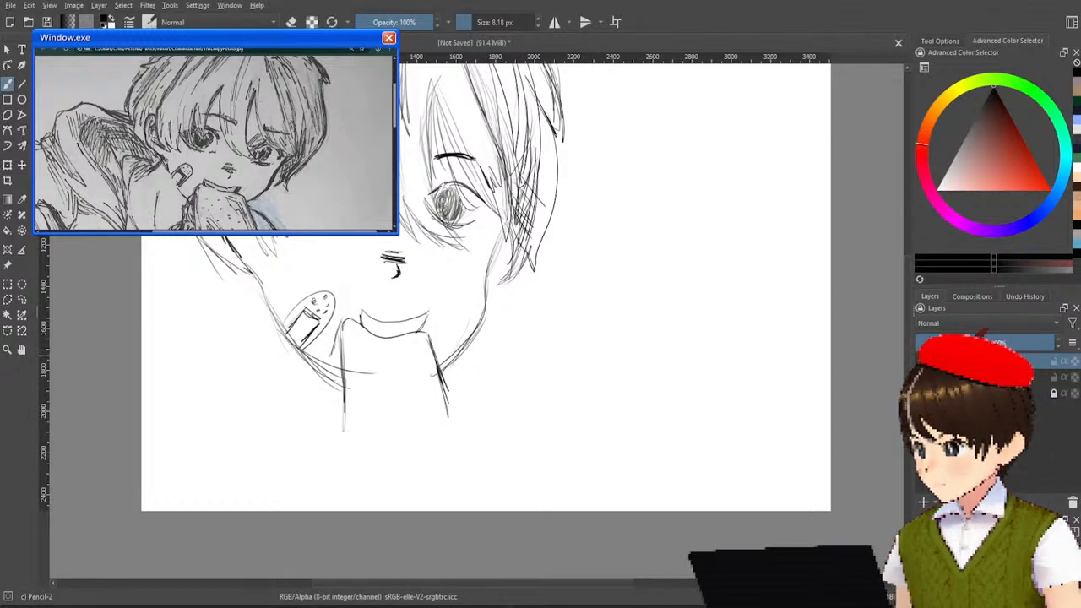
Sketch a second, uneven outer edge beside the food's left side, running from below the bandage down past the jaw.
mouse_move(329, 353)
mouse_down()
mouse_move(324, 363)
mouse_move(333, 349)
mouse_up()
drag(343, 321, 334, 337)
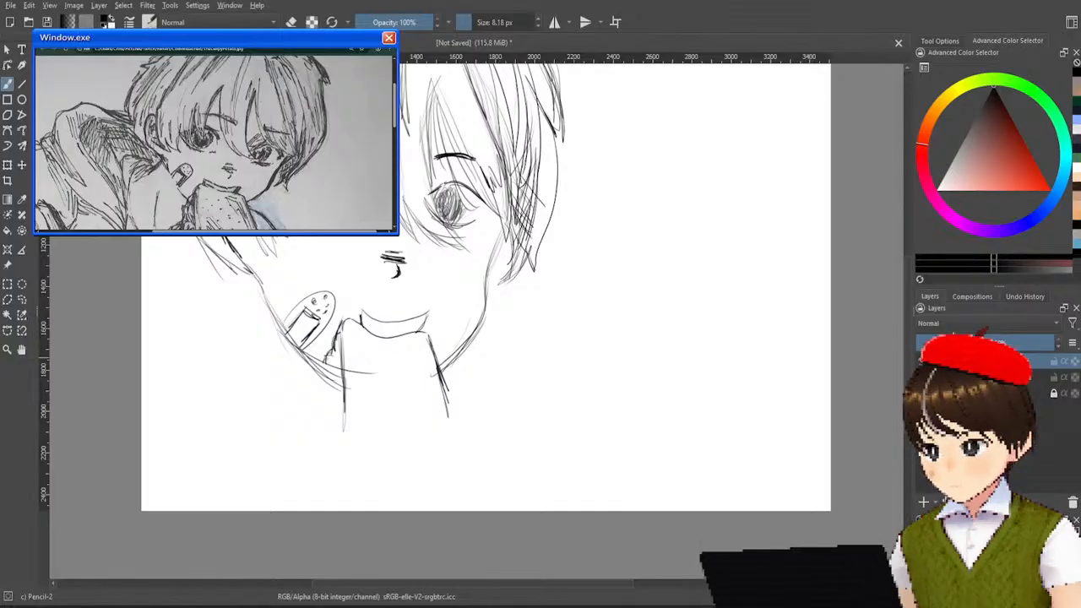
mouse_move(322, 362)
mouse_down()
mouse_move(312, 377)
mouse_move(317, 467)
mouse_up()
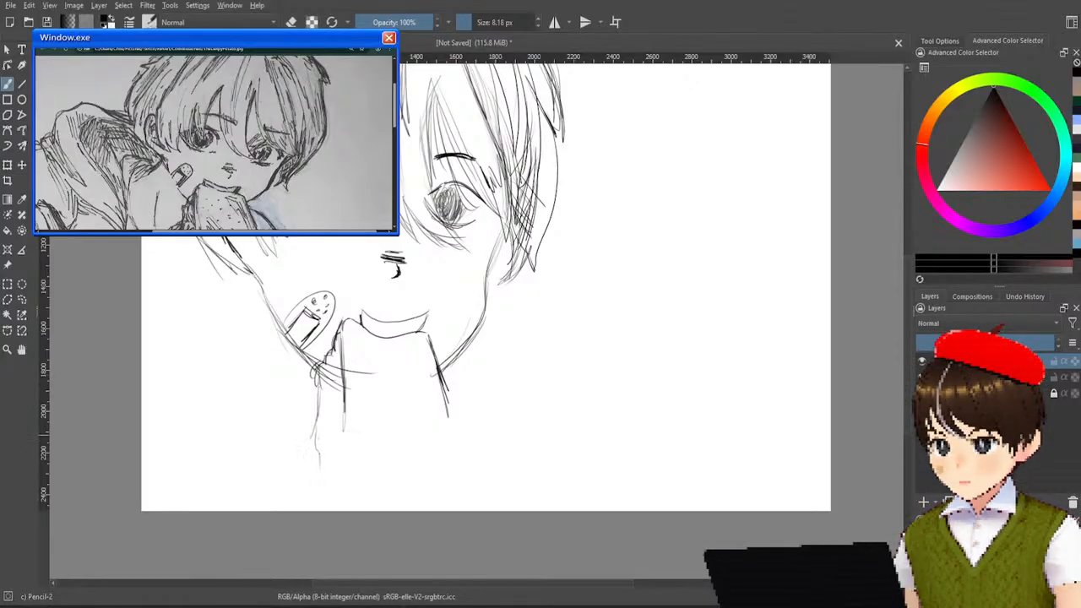
Lengthen both side edges of the food toward the bottom of the canvas, reinforcing the right edge with repeated strokes.
drag(343, 384, 341, 451)
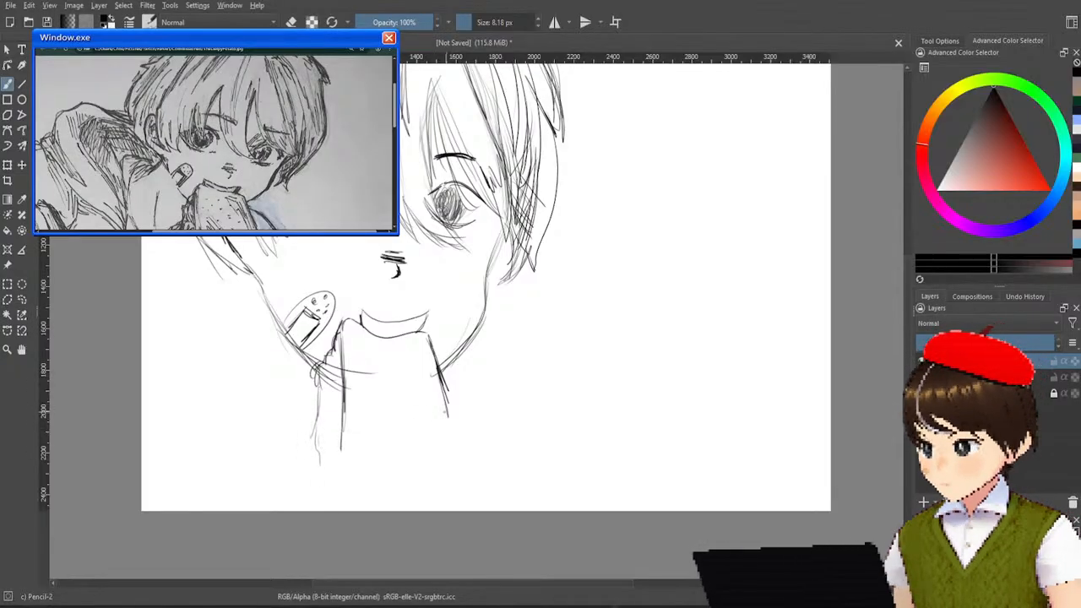
drag(443, 385, 466, 465)
drag(457, 409, 464, 453)
drag(448, 405, 466, 461)
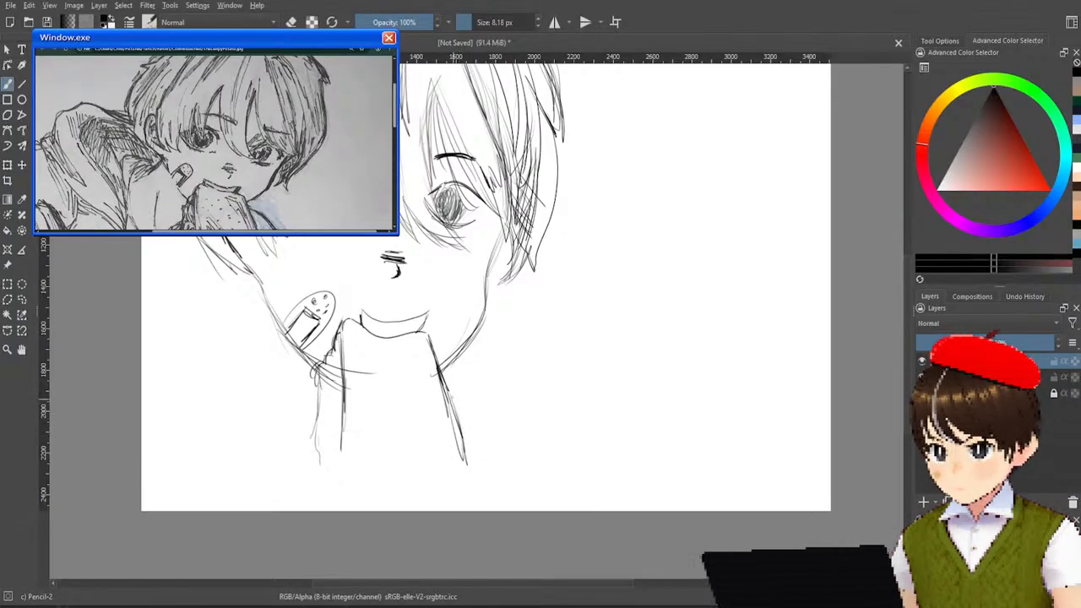
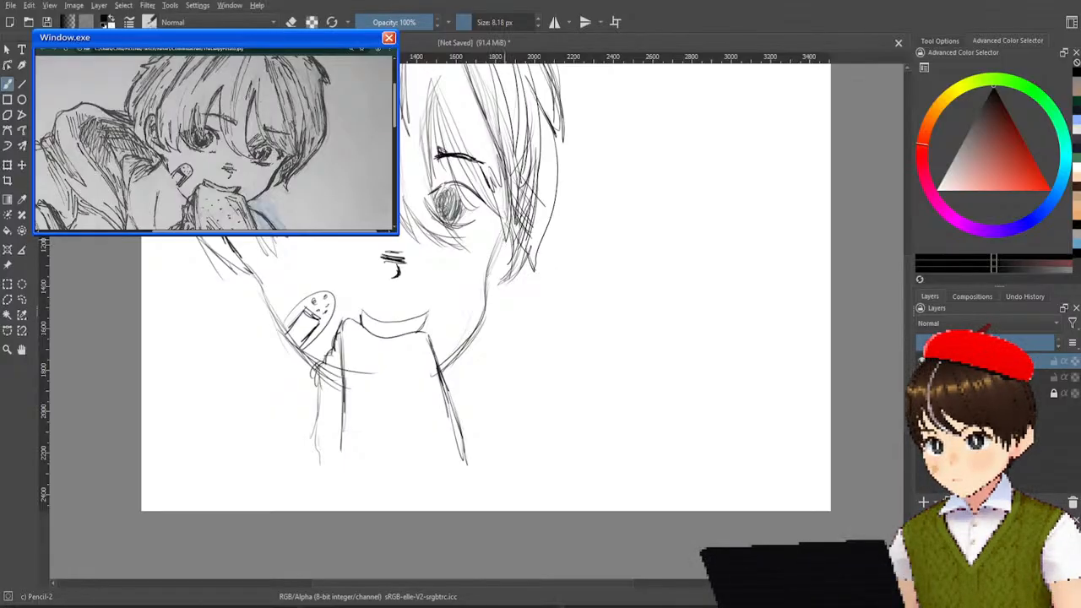
Darken the jawline on both sides of the face with repeated pencil strokes.
drag(512, 221, 485, 274)
drag(497, 251, 463, 342)
drag(482, 309, 445, 351)
mouse_move(475, 324)
mouse_down()
mouse_move(432, 358)
mouse_move(447, 355)
mouse_up()
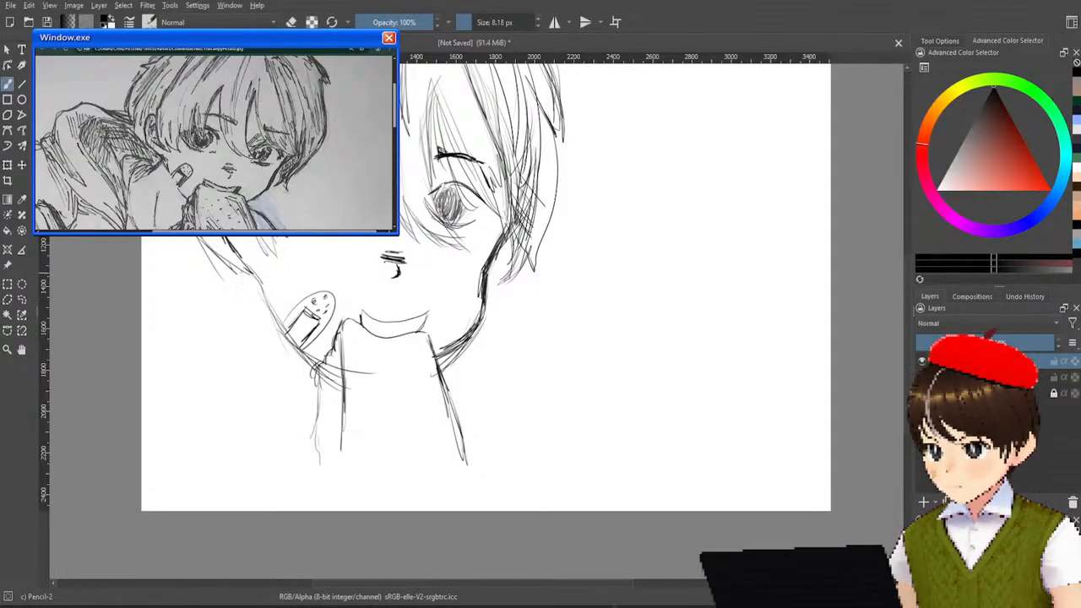
mouse_move(243, 264)
mouse_down()
mouse_move(283, 328)
mouse_move(331, 363)
mouse_up()
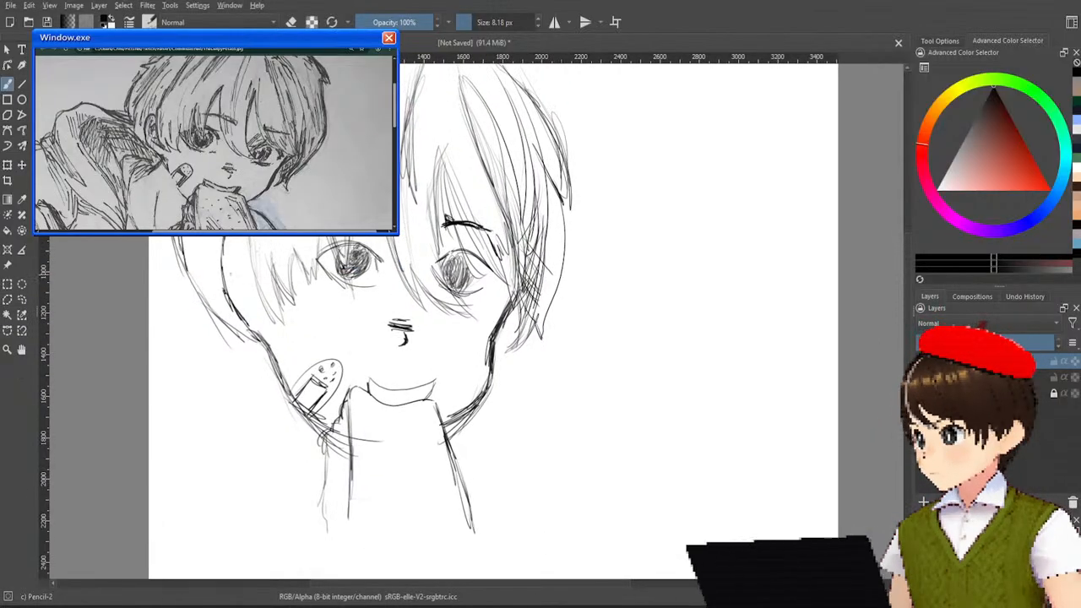
Sketch short curved inner lines inside the ear beside the hair.
mouse_move(247, 238)
mouse_down()
mouse_move(231, 268)
mouse_move(259, 306)
mouse_up()
drag(233, 257, 254, 296)
drag(246, 251, 256, 288)
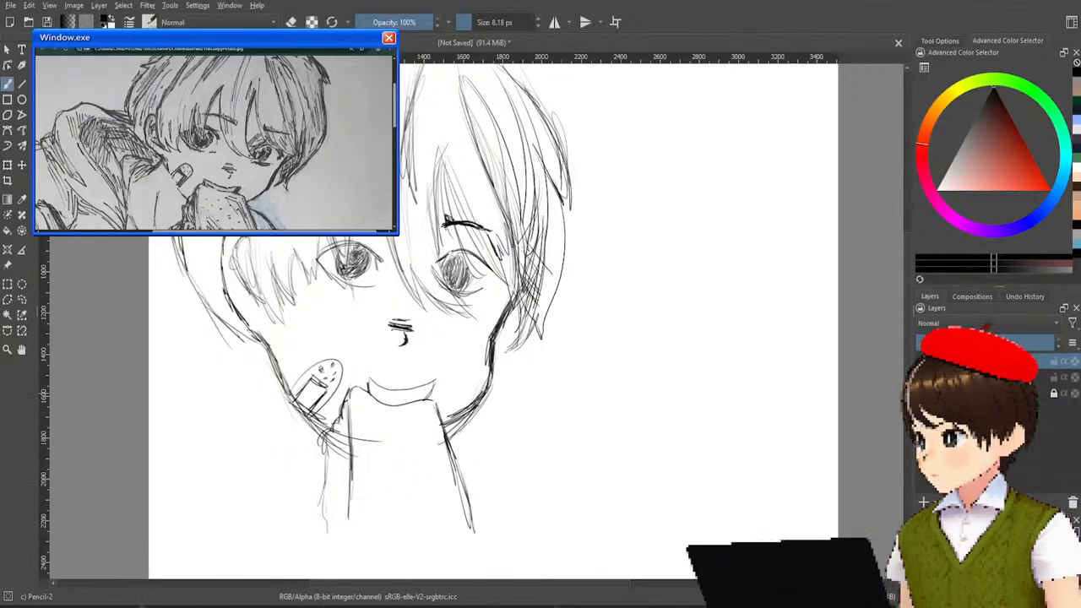
Sketch a diagonal shoulder line from the jaw beside the bandage and a curved shoulder on the opposite side of the neck.
drag(265, 354, 235, 400)
drag(277, 350, 235, 405)
drag(270, 352, 225, 417)
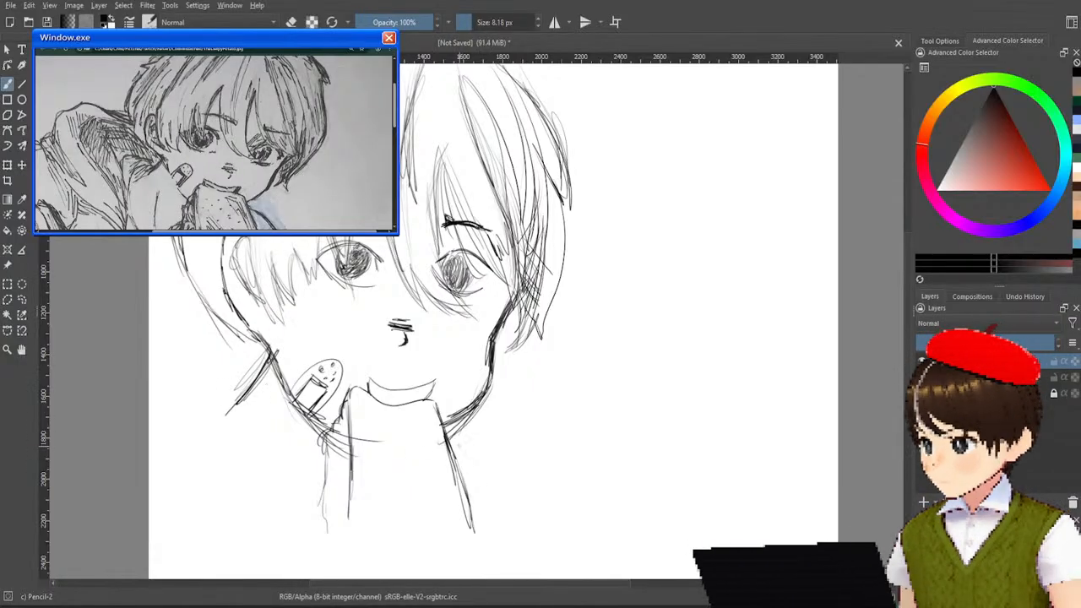
mouse_move(451, 448)
mouse_down()
mouse_move(524, 482)
mouse_move(539, 495)
mouse_move(536, 515)
mouse_up()
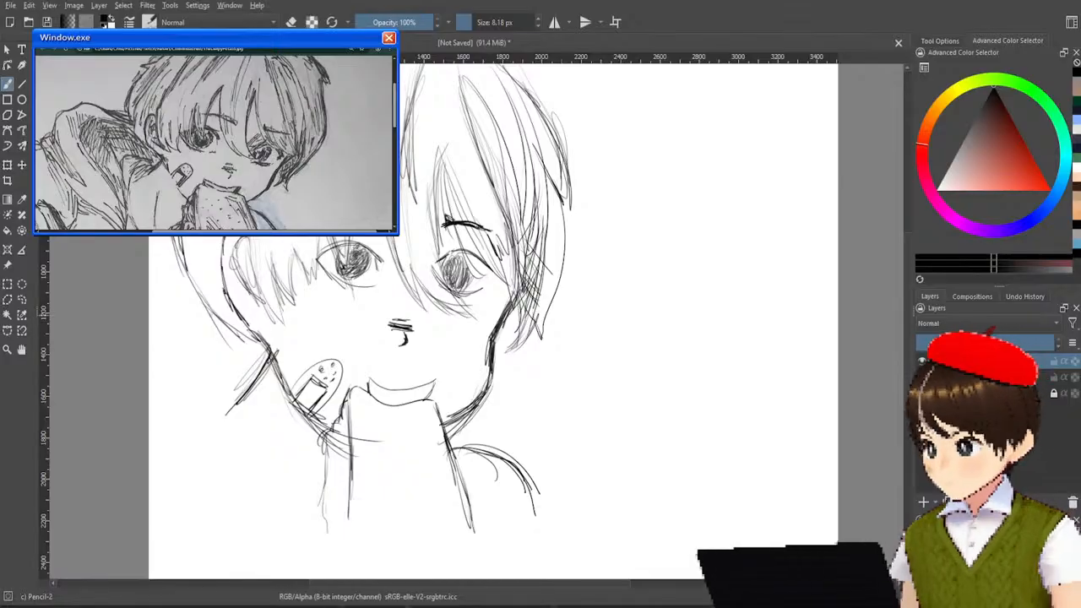
mouse_move(222, 321)
mouse_down()
mouse_move(189, 326)
mouse_move(149, 303)
mouse_up()
mouse_move(219, 290)
mouse_down()
mouse_move(149, 301)
mouse_move(229, 326)
mouse_up()
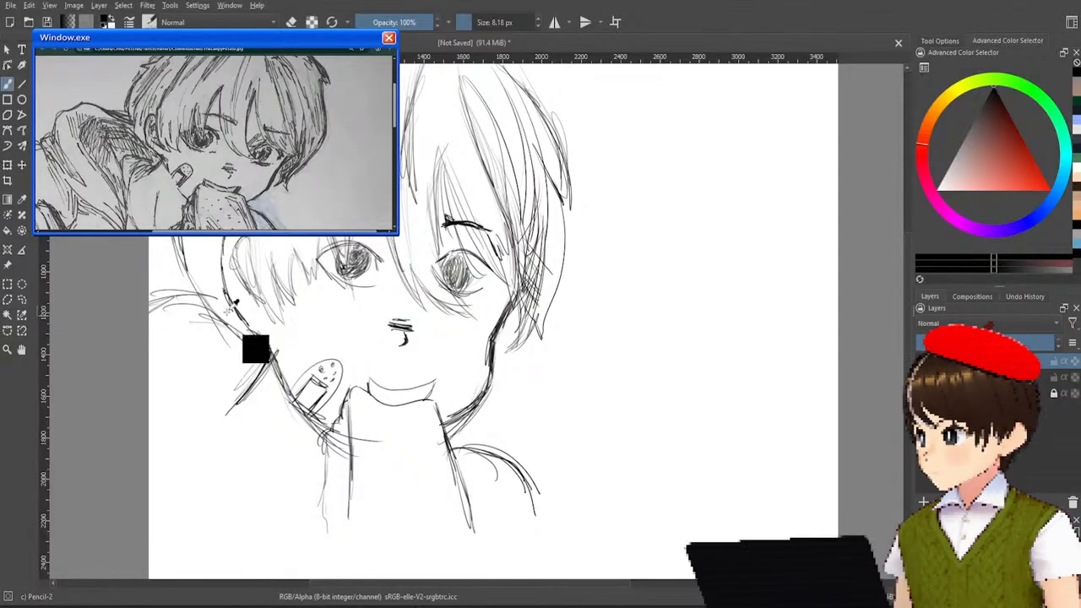
key(ctrl+z)
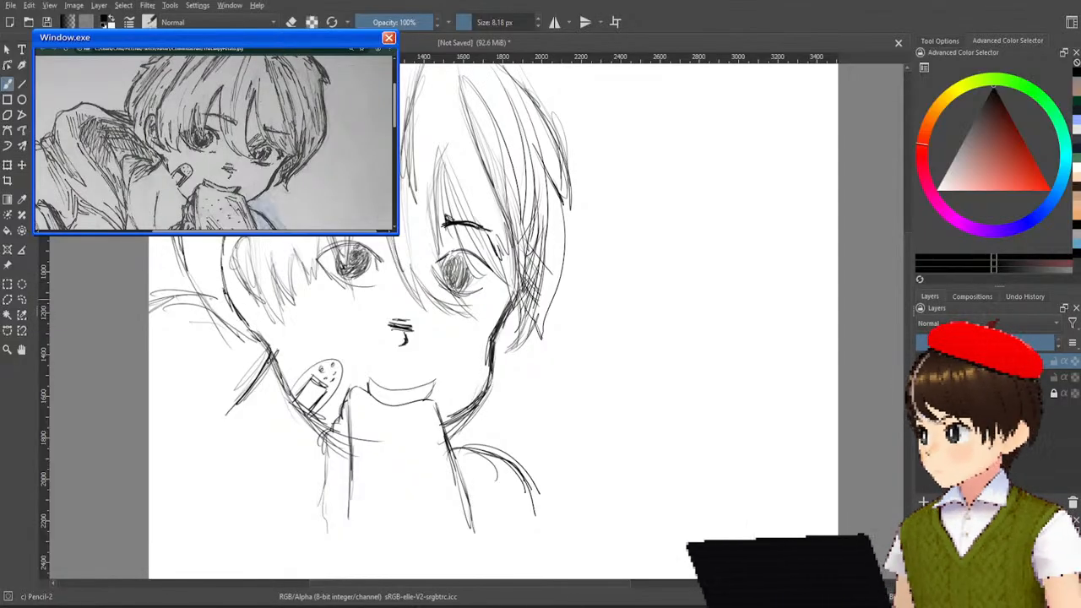
key(ctrl+z)
key(ctrl+z)
key(ctrl+z)
key(ctrl+z)
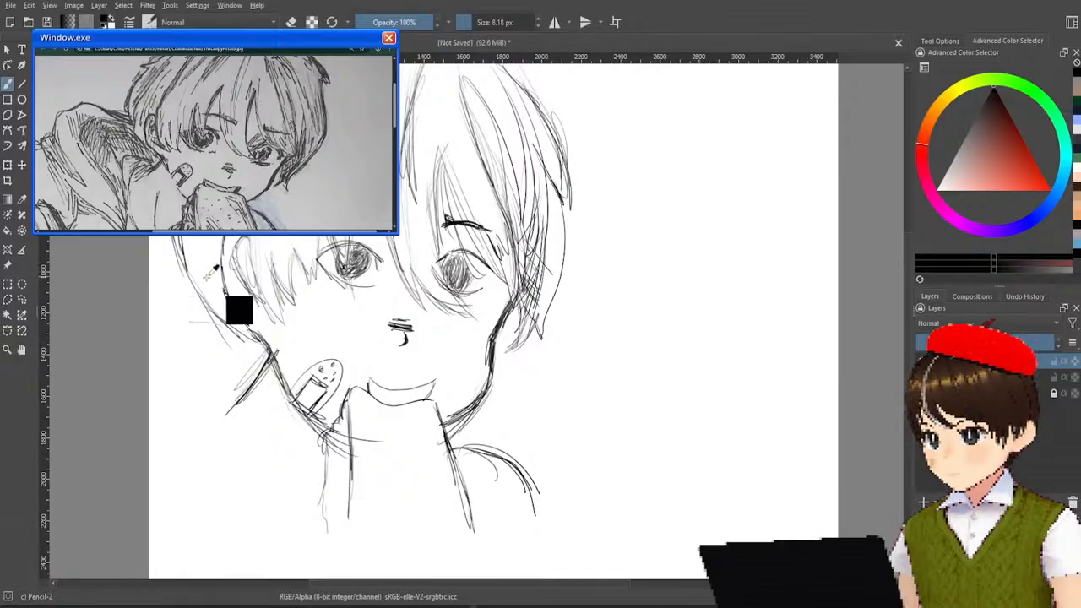
Sketch the hood's upper edge as two pairs of slanted lines between the canvas edge and the hair.
drag(181, 256, 150, 243)
drag(179, 255, 150, 244)
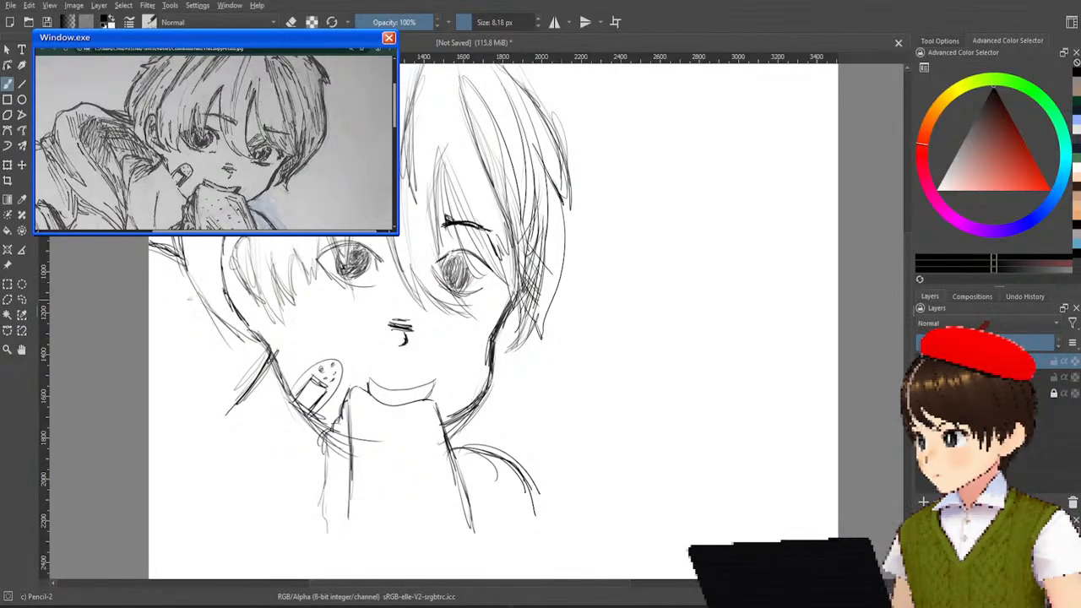
drag(202, 297, 156, 268)
drag(197, 286, 150, 267)
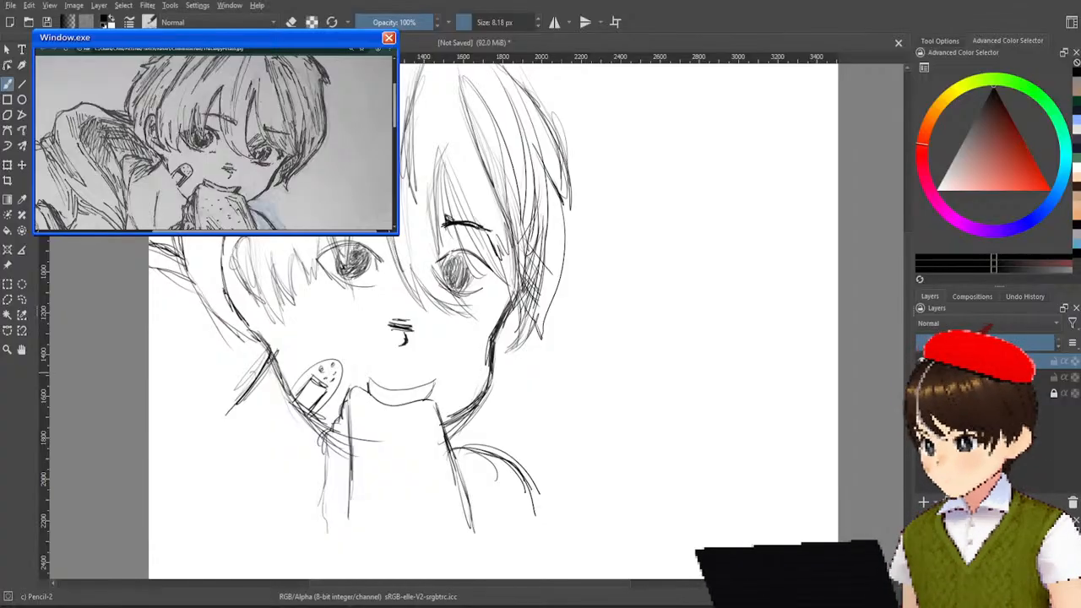
Extend the diagonal shoulder line, curve the arm's outline down toward the canvas bottom, and add a crease line inside it.
mouse_move(266, 372)
mouse_down()
mouse_move(211, 451)
mouse_move(241, 421)
mouse_up()
drag(267, 377, 206, 454)
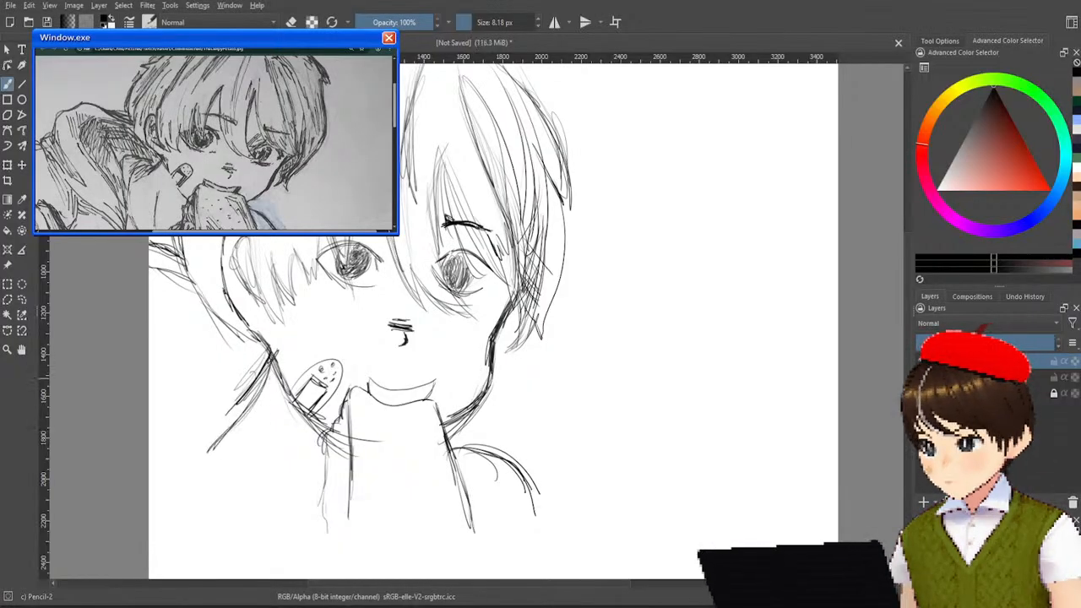
mouse_move(274, 463)
mouse_down()
mouse_move(269, 529)
mouse_move(283, 556)
mouse_move(283, 542)
mouse_up()
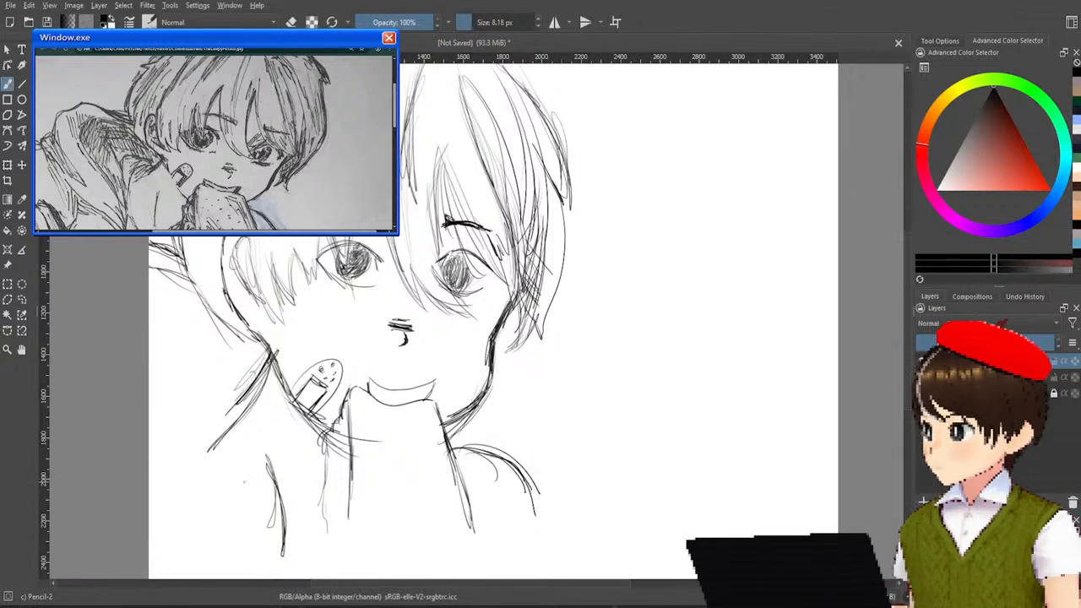
drag(213, 441, 208, 510)
drag(226, 397, 206, 522)
drag(228, 397, 212, 490)
drag(211, 433, 207, 485)
drag(211, 490, 235, 553)
drag(214, 407, 210, 504)
drag(220, 503, 258, 571)
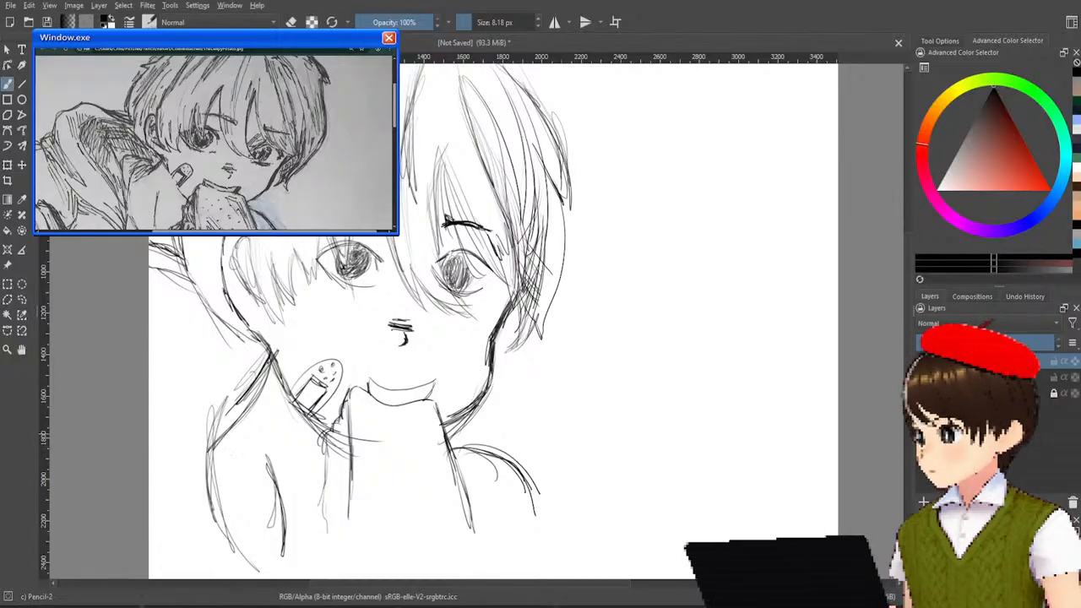
Sketch the hood's outer edge running down from the canvas side to meet the arm.
drag(159, 380, 221, 488)
drag(186, 422, 232, 492)
drag(167, 374, 228, 521)
drag(194, 446, 220, 507)
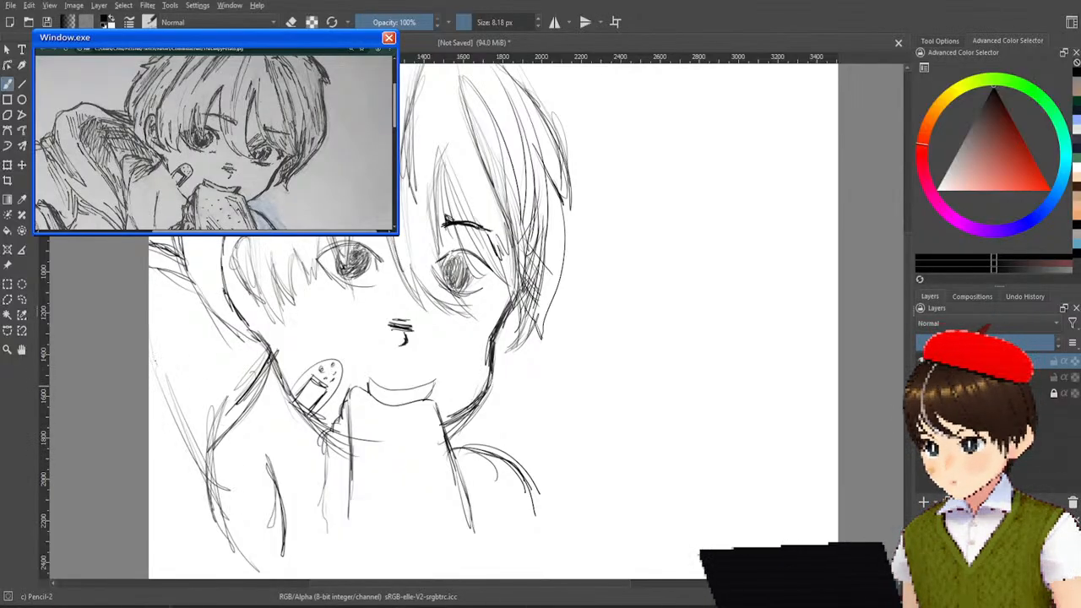
drag(155, 287, 192, 435)
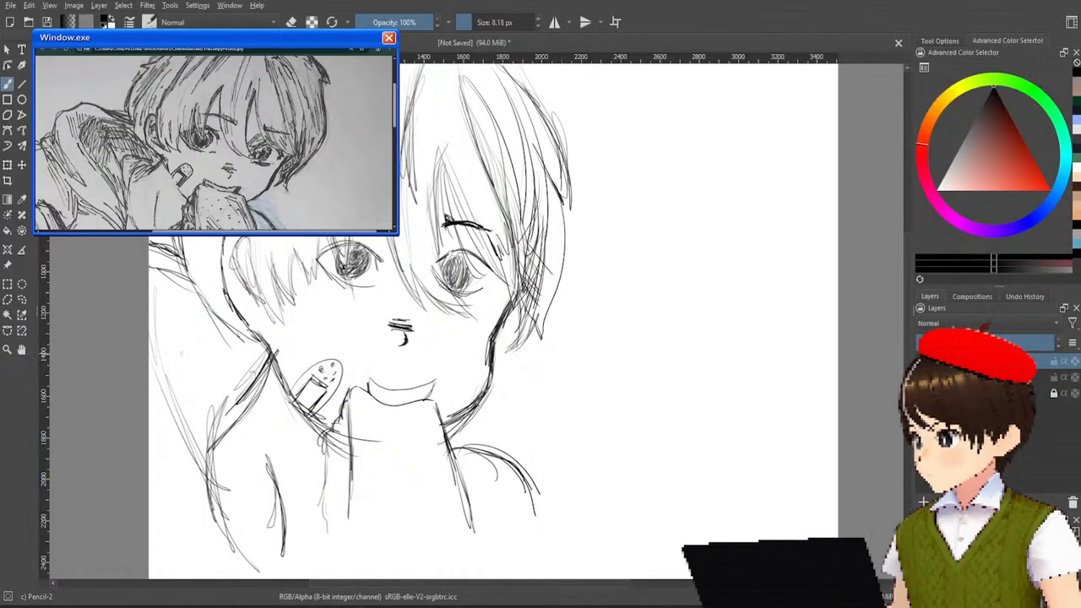
Hatch the inside of the hood with parallel diagonal strokes from the hair down to the shoulder line.
drag(174, 299, 155, 345)
mouse_move(184, 277)
mouse_down()
mouse_move(159, 316)
mouse_move(150, 292)
mouse_move(162, 340)
mouse_up()
drag(211, 307, 164, 361)
drag(218, 326, 172, 371)
mouse_move(233, 343)
mouse_down()
mouse_move(177, 397)
mouse_move(183, 409)
mouse_up()
drag(236, 344, 184, 424)
mouse_move(251, 351)
mouse_down()
mouse_move(198, 424)
mouse_move(206, 418)
mouse_up()
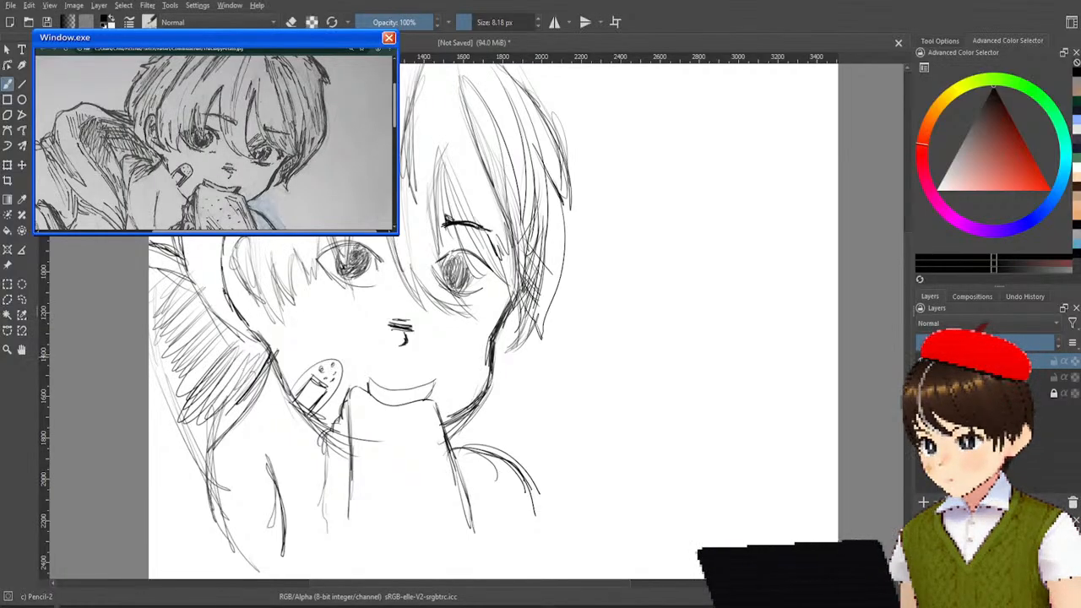
Cross-hatch the hood's interior with a second layer of strokes and add a curved line along its outer edge.
drag(210, 291, 184, 346)
drag(232, 332, 196, 401)
mouse_move(236, 329)
mouse_down()
mouse_move(203, 390)
mouse_move(217, 386)
mouse_up()
mouse_move(262, 329)
mouse_down()
mouse_move(232, 385)
mouse_move(235, 365)
mouse_up()
drag(228, 296, 174, 363)
drag(227, 354, 172, 420)
drag(218, 314, 160, 380)
mouse_move(213, 355)
mouse_down()
mouse_move(159, 424)
mouse_move(166, 449)
mouse_up()
drag(206, 336, 154, 464)
drag(202, 407, 150, 498)
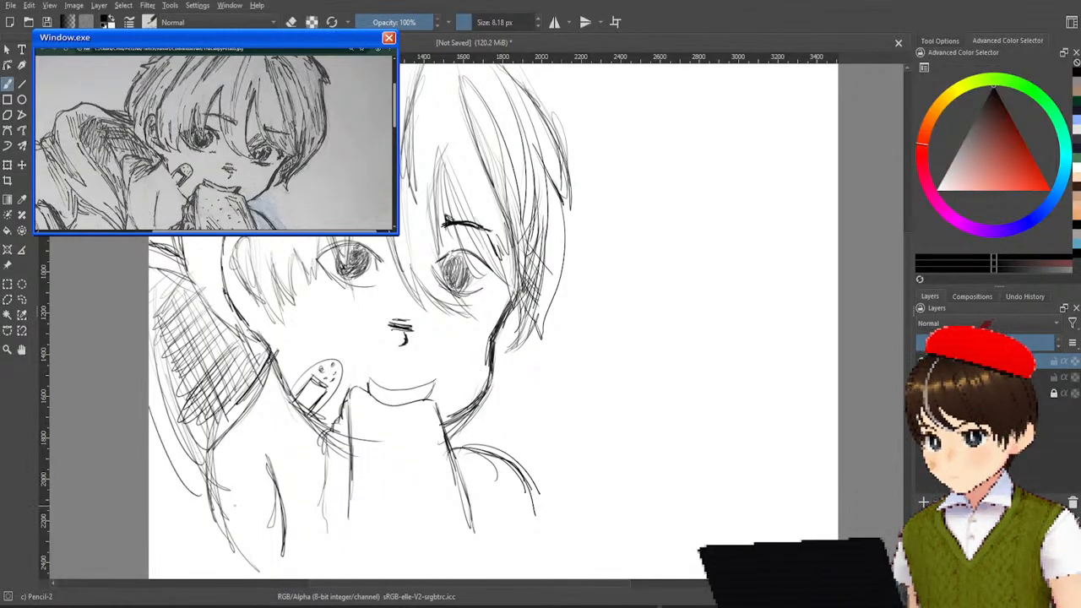
Sketch curved garment folds below the hood and reinforce the top of the opposite shoulder.
drag(204, 476, 169, 579)
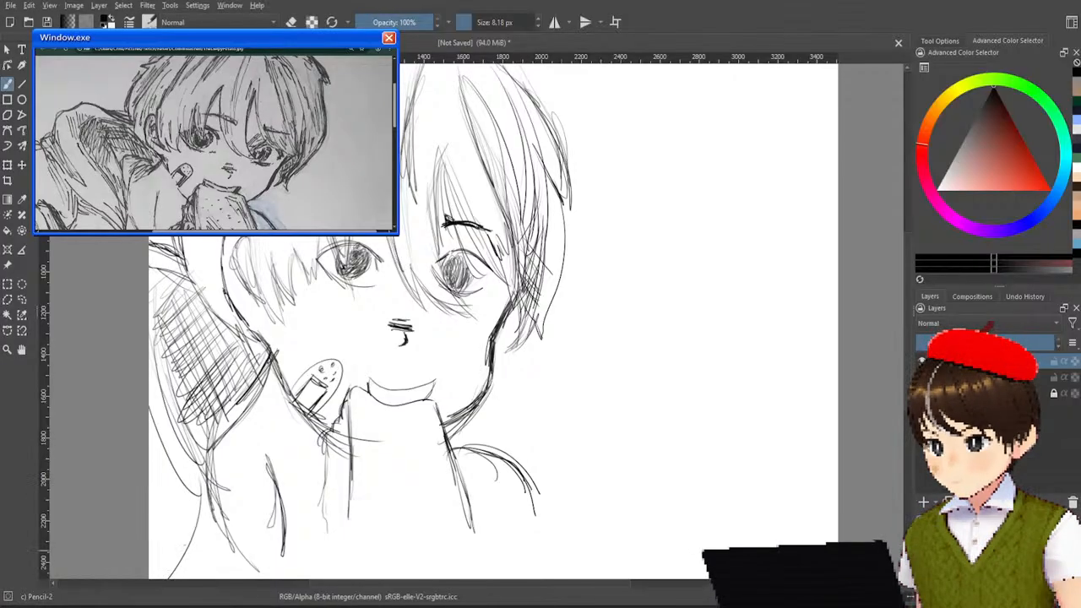
drag(196, 488, 162, 578)
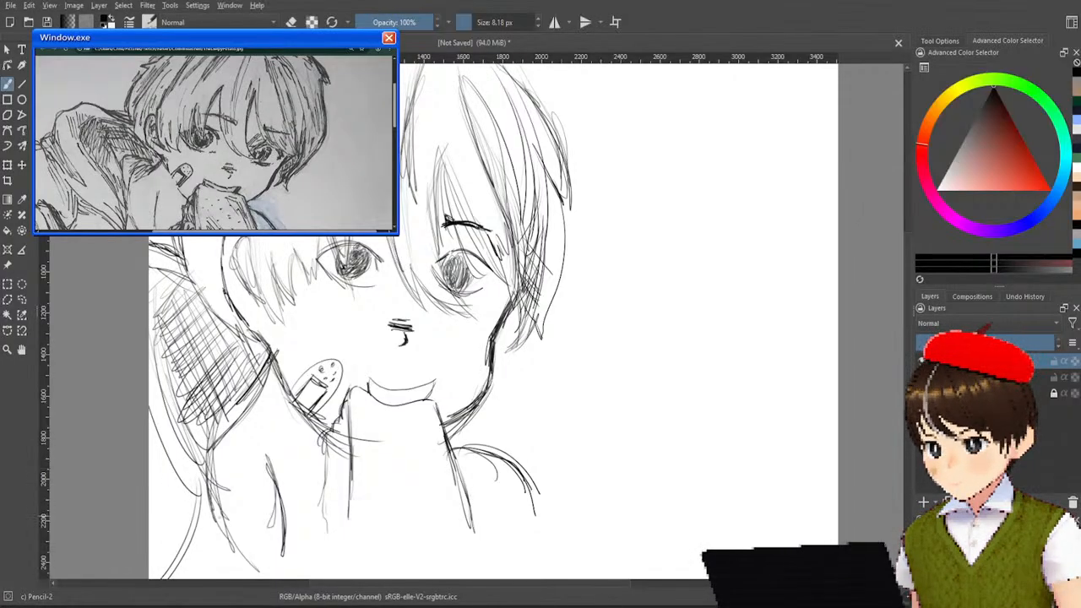
drag(245, 549, 238, 579)
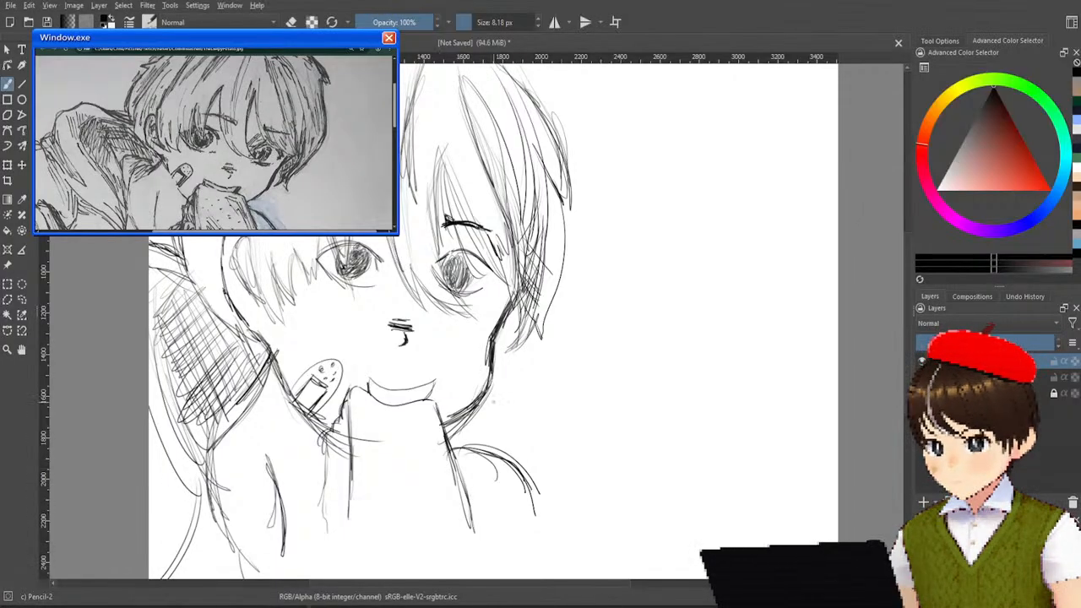
drag(461, 446, 515, 468)
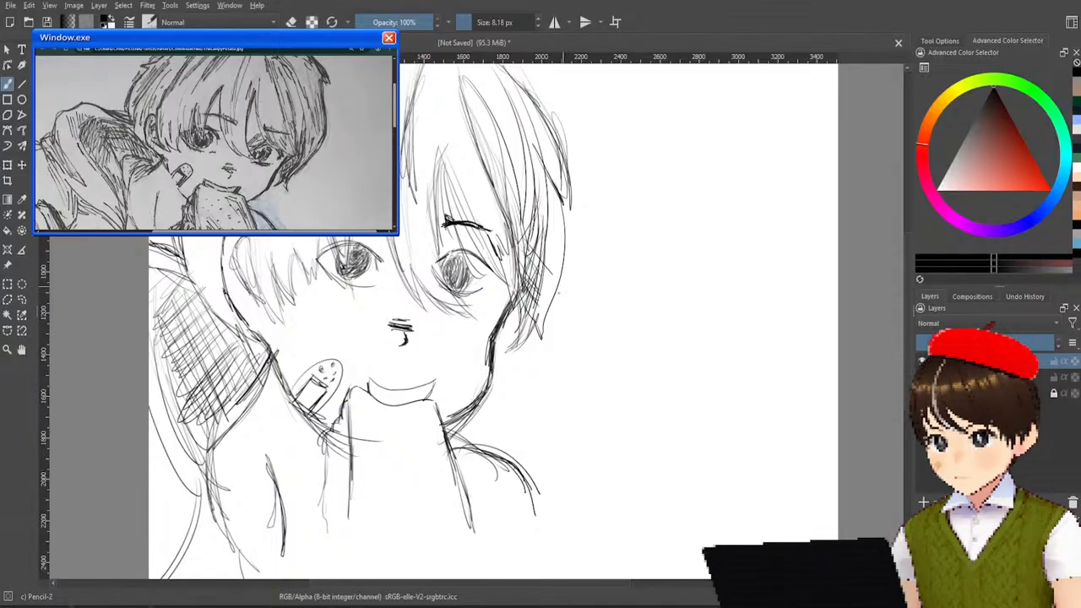
Detail the bread's surface with short lines near its upper corner, small oval spots and a hatched triangular patch near its lower corner.
scroll(524, 368, down, 3)
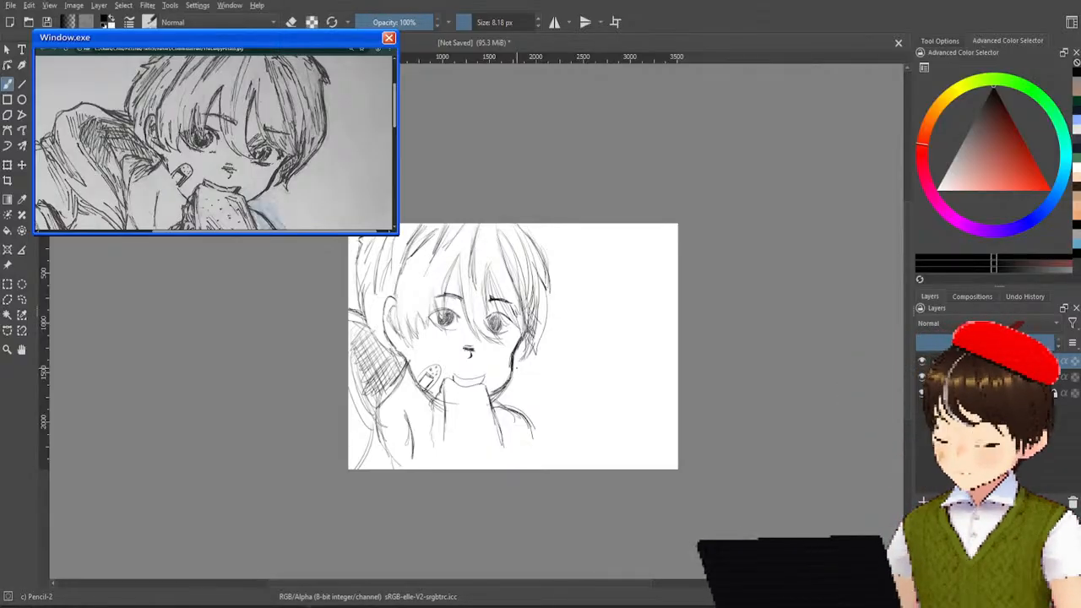
scroll(214, 142, down, 3)
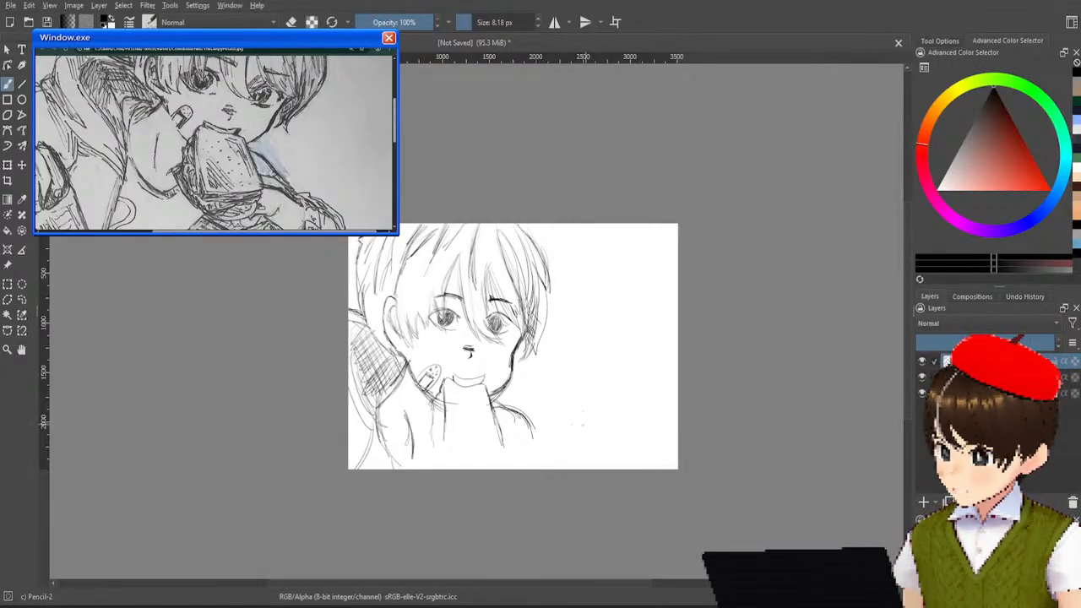
scroll(511, 395, up, 3)
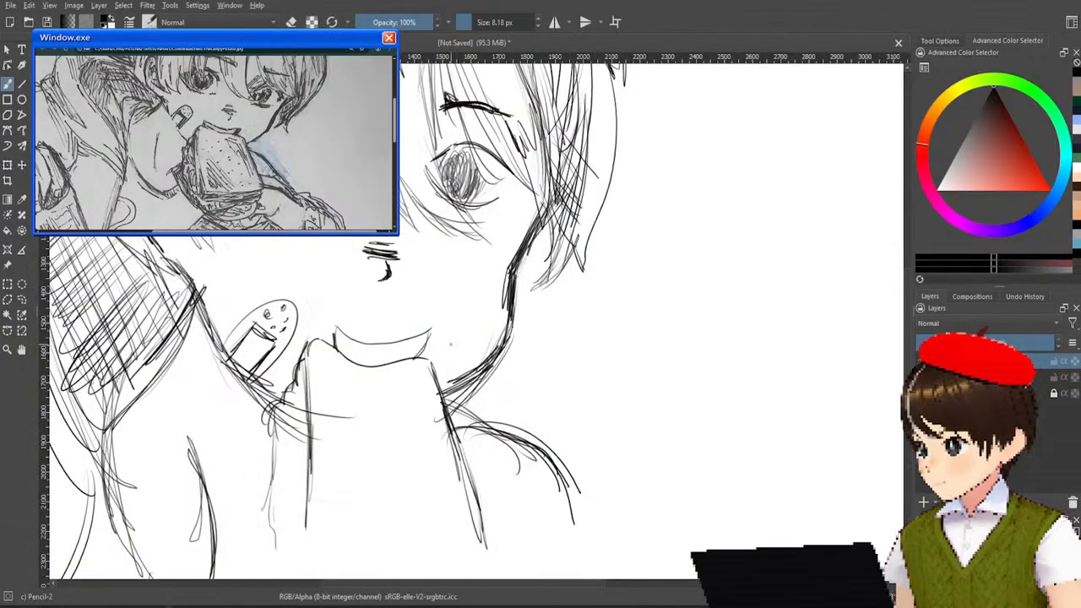
mouse_move(387, 382)
mouse_down()
mouse_move(426, 381)
mouse_move(413, 384)
mouse_up()
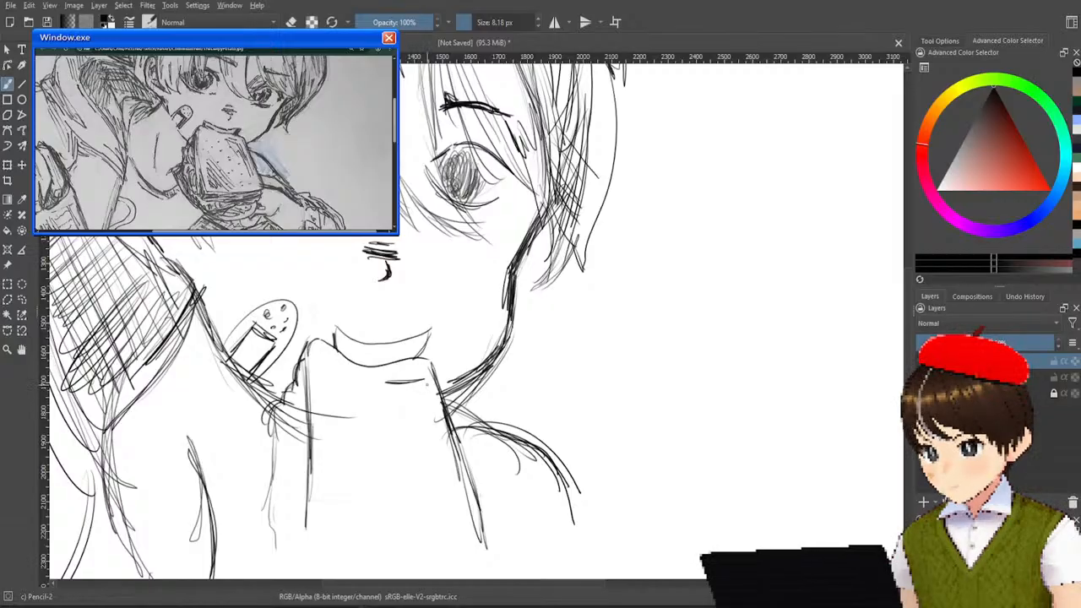
mouse_move(387, 399)
mouse_down()
mouse_move(439, 410)
mouse_move(441, 477)
mouse_up()
drag(429, 394, 446, 495)
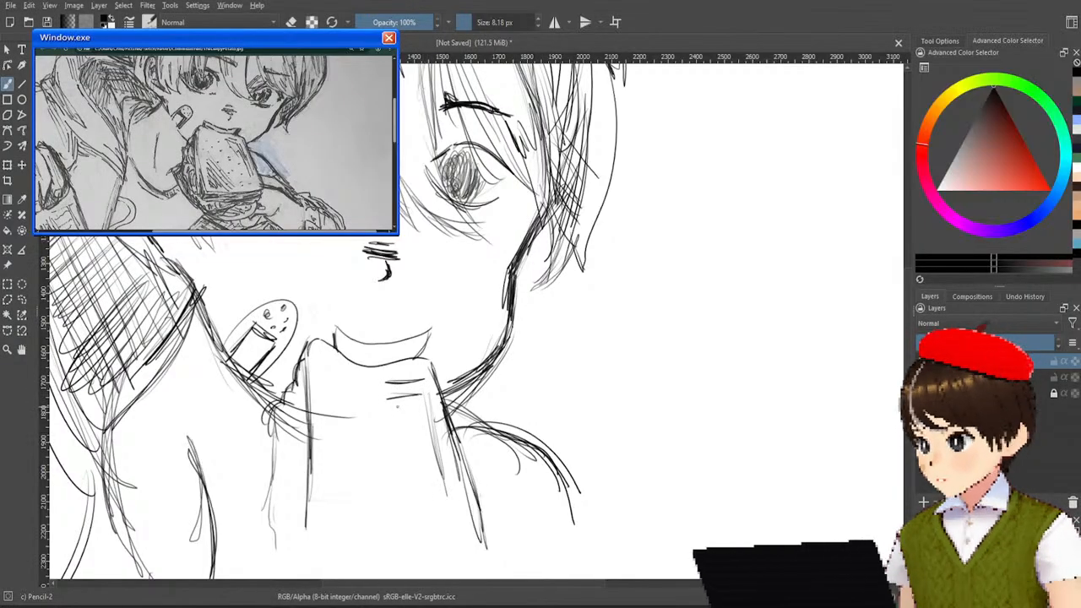
drag(387, 384, 417, 446)
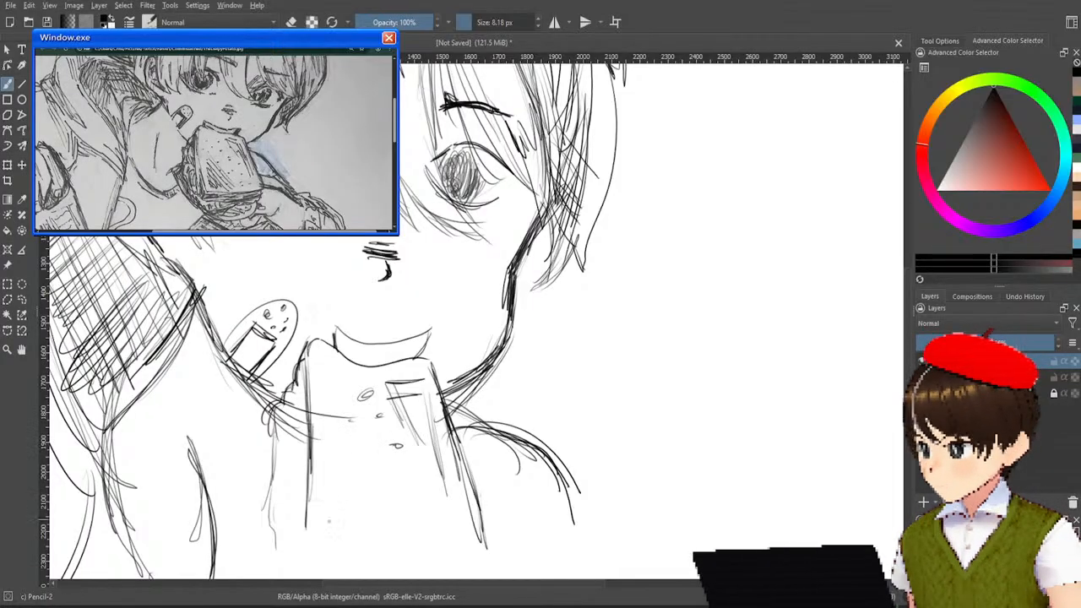
drag(357, 512, 334, 532)
mouse_move(363, 485)
mouse_down()
mouse_move(334, 525)
mouse_move(346, 517)
mouse_up()
drag(353, 475, 370, 524)
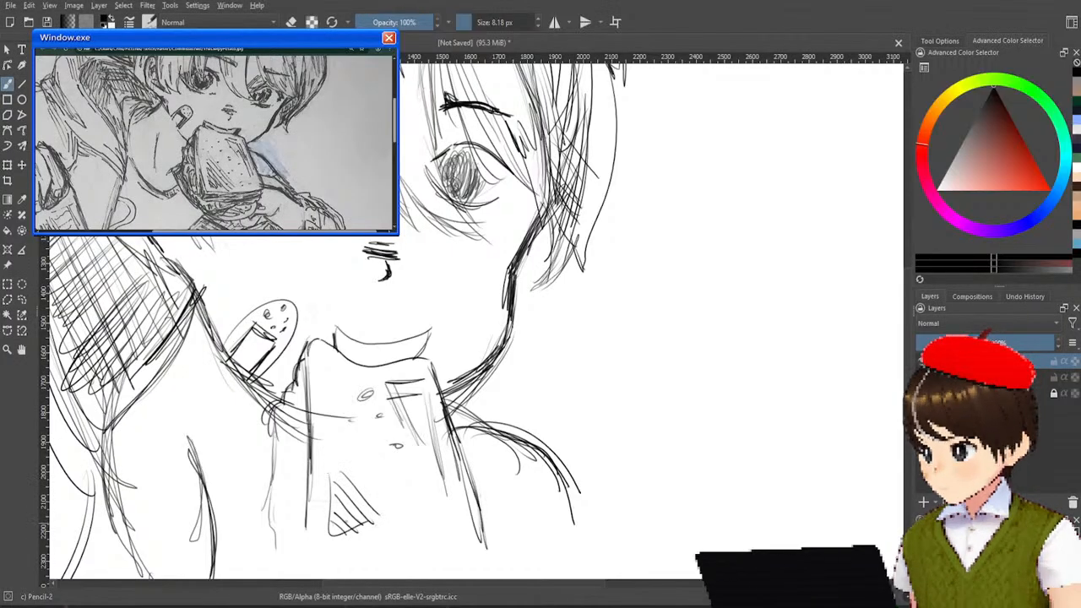
Close the bread slice with a bottom edge and a rounded lower corner.
drag(307, 469, 309, 527)
mouse_move(309, 488)
mouse_down()
mouse_move(351, 559)
mouse_move(432, 539)
mouse_up()
drag(314, 557, 457, 538)
drag(454, 462, 429, 546)
drag(466, 484, 448, 539)
drag(458, 467, 474, 537)
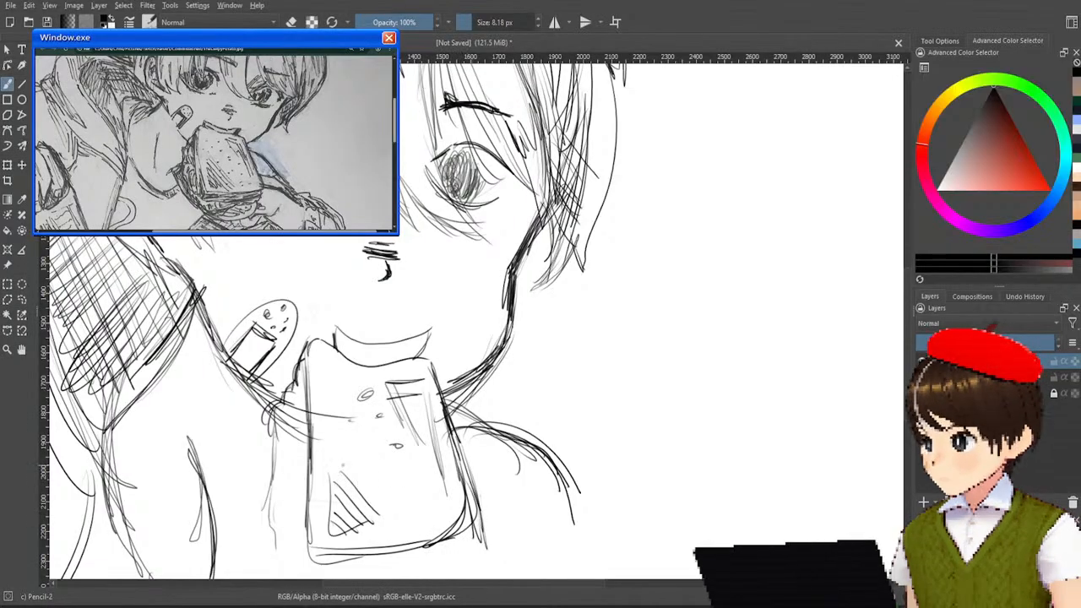
Add a second outline along the bread's side and bottom and shade the crust between the lines with short strokes.
mouse_move(295, 382)
mouse_down()
mouse_move(302, 559)
mouse_move(355, 566)
mouse_move(465, 550)
mouse_up()
mouse_move(403, 559)
mouse_down()
mouse_move(471, 537)
mouse_move(321, 557)
mouse_up()
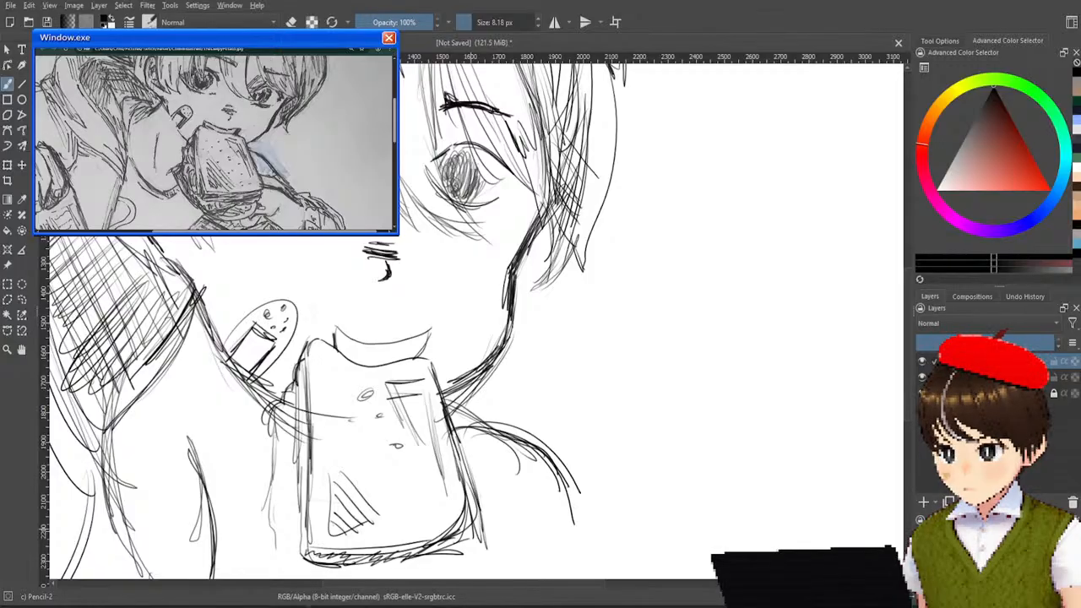
drag(303, 379, 308, 554)
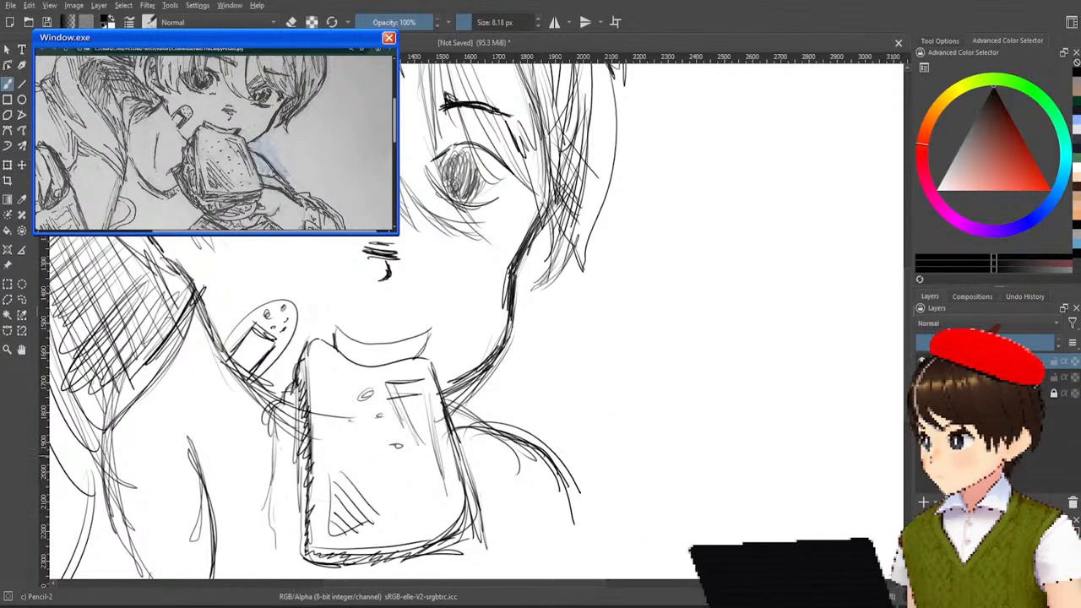
Sketch the sandwich filling and back slice as bulging curves and dark angled edges along the side of the bread.
mouse_move(282, 394)
mouse_down()
mouse_move(302, 447)
mouse_move(287, 484)
mouse_up()
drag(291, 441, 276, 504)
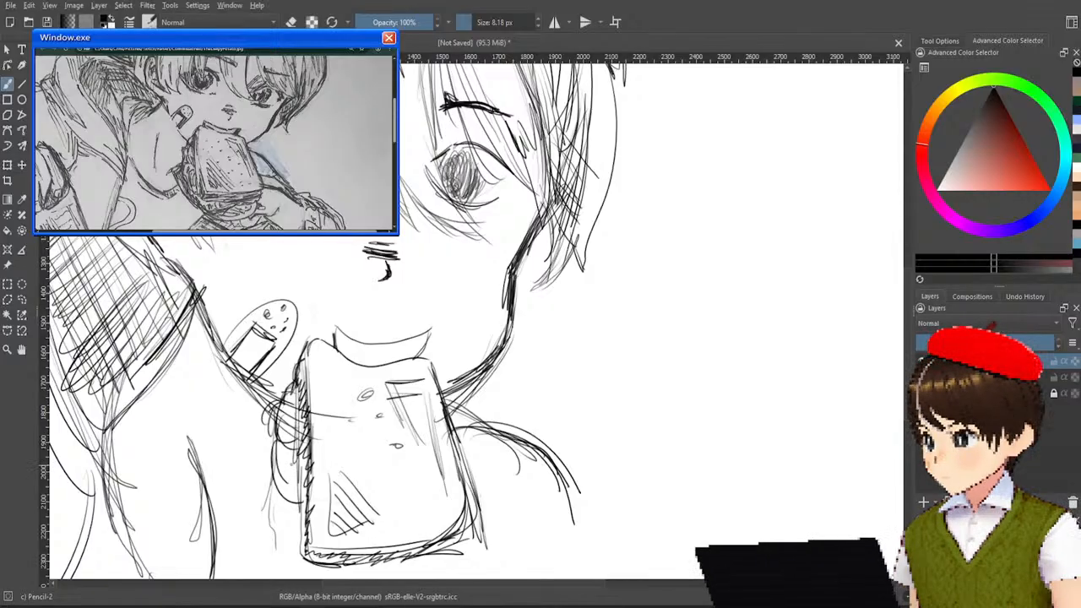
drag(277, 464, 299, 533)
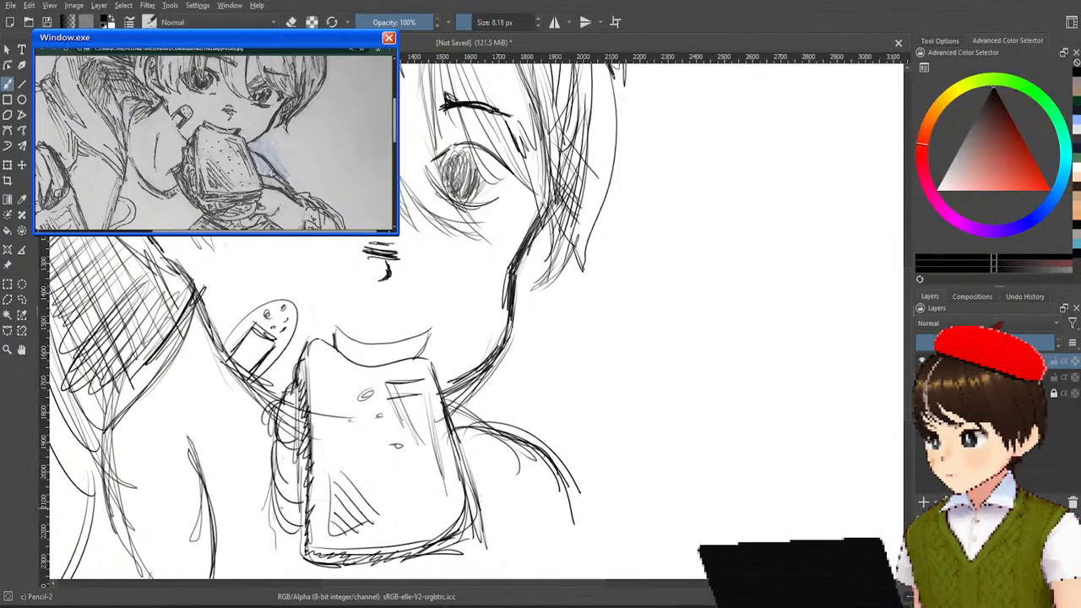
mouse_move(293, 495)
mouse_down()
mouse_move(255, 540)
mouse_move(301, 549)
mouse_up()
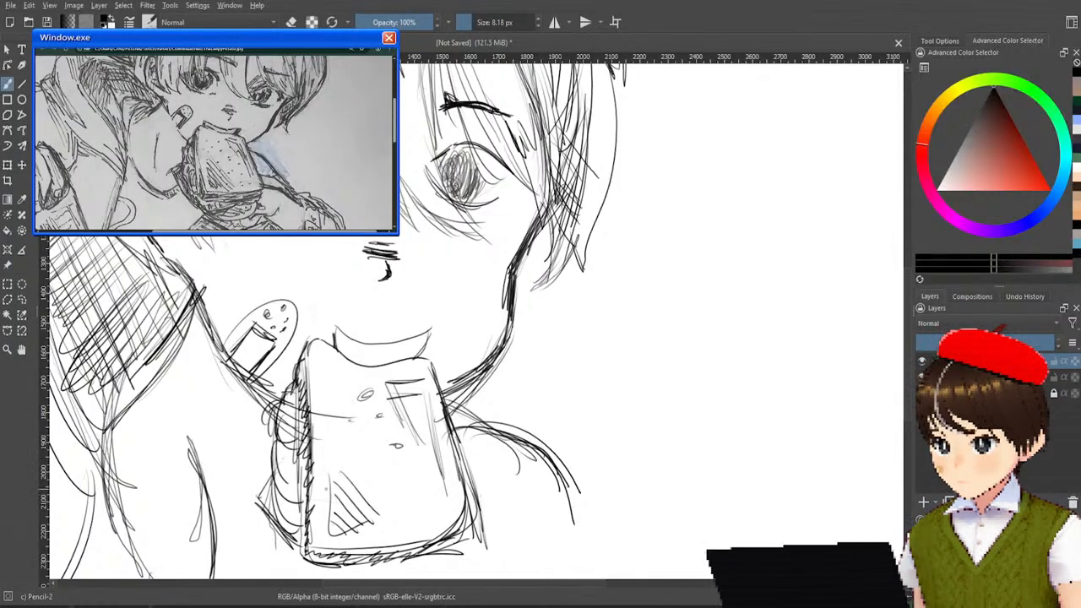
mouse_move(570, 454)
mouse_down()
mouse_move(604, 321)
mouse_move(621, 428)
mouse_up()
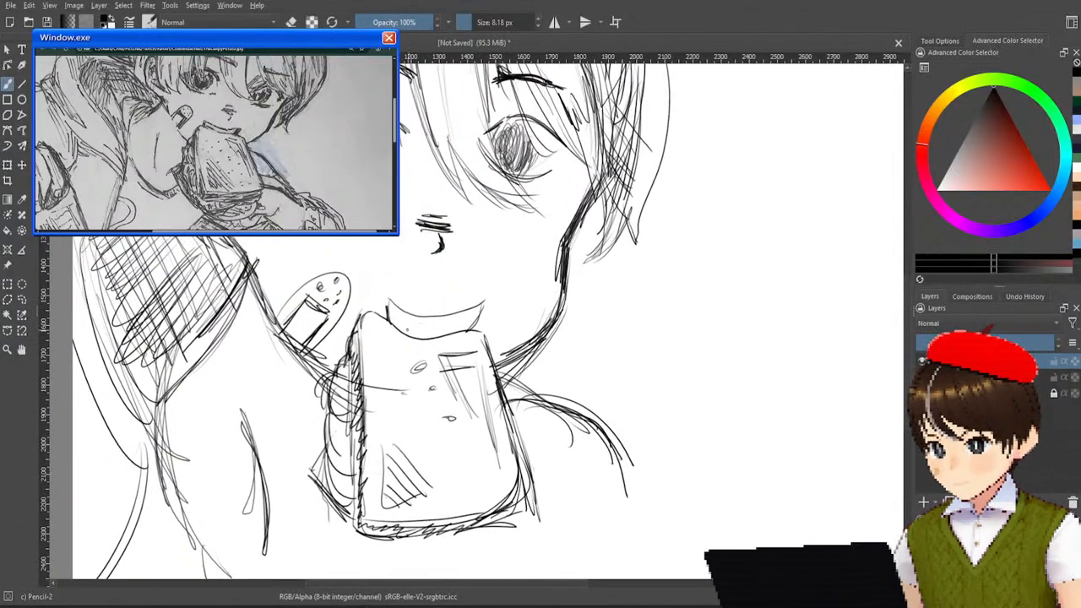
Darken the mouth's curved outline and both corners, and scribble loops of filling beneath the bread's lower edge.
drag(392, 315, 422, 337)
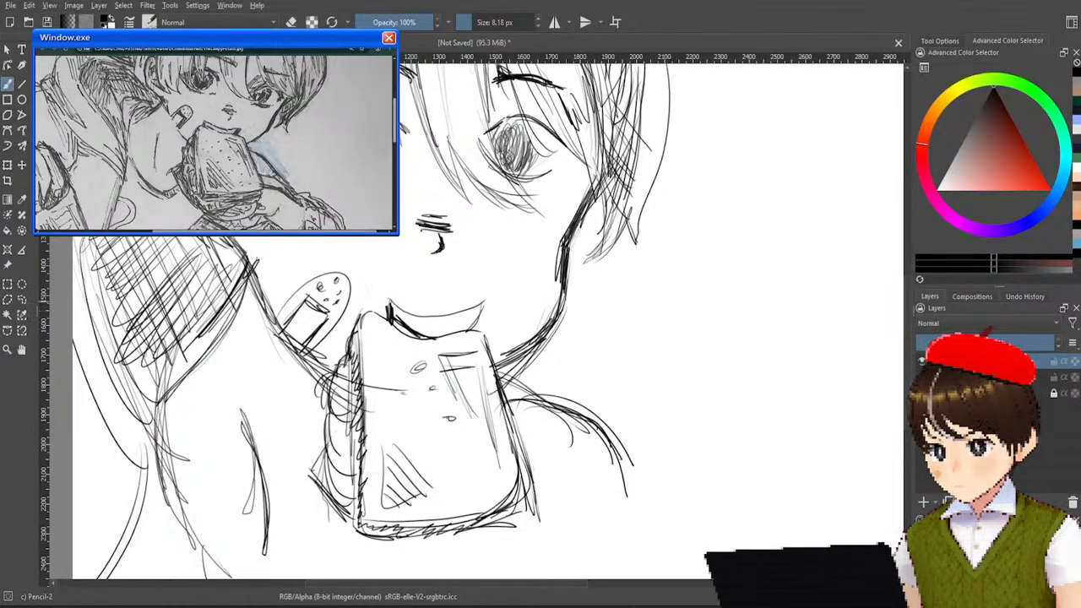
mouse_move(405, 315)
mouse_down()
mouse_move(495, 301)
mouse_move(463, 329)
mouse_up()
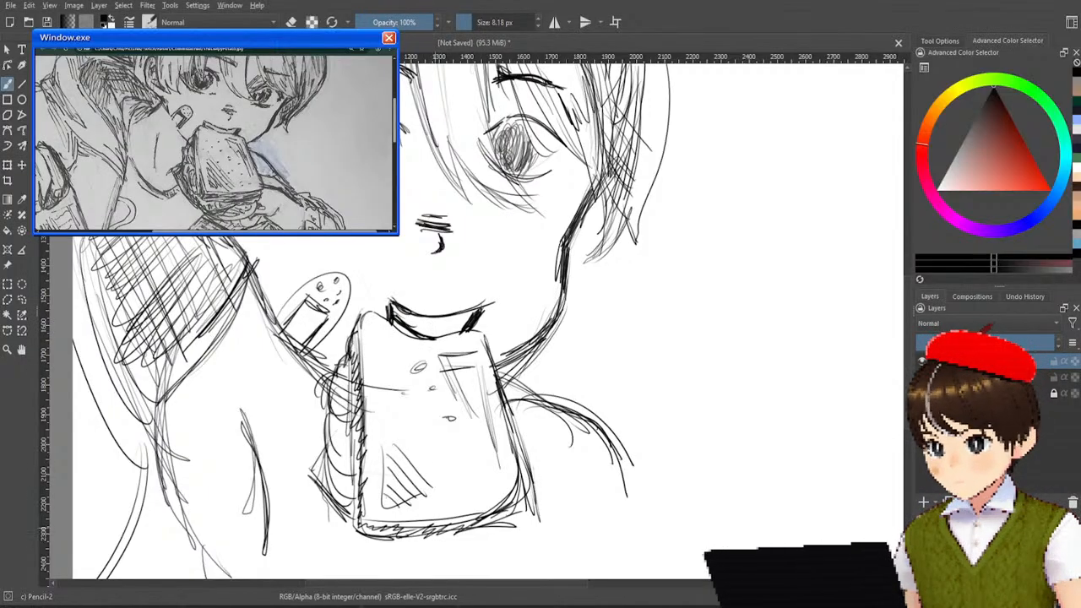
mouse_move(406, 536)
mouse_down()
mouse_move(477, 547)
mouse_move(489, 534)
mouse_move(484, 553)
mouse_move(498, 520)
mouse_up()
mouse_move(431, 549)
mouse_down()
mouse_move(493, 542)
mouse_move(470, 539)
mouse_up()
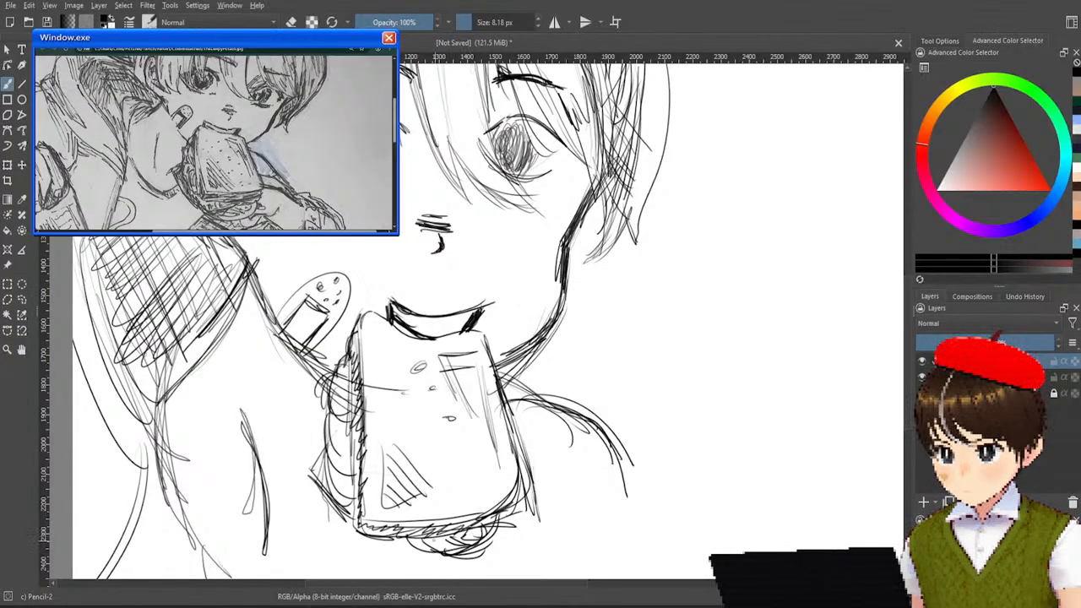
Erase the middle of the cheek line between the right-hand hair and the chin with the Eraser Soft brush.
scroll(498, 480, down, 3)
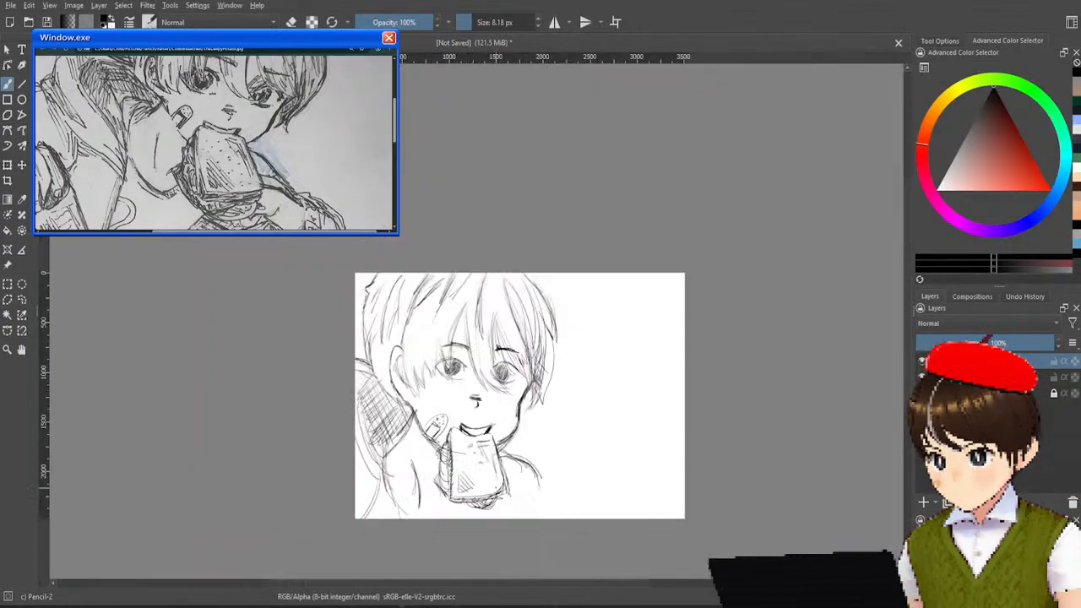
drag(502, 471, 477, 426)
scroll(485, 405, up, 2)
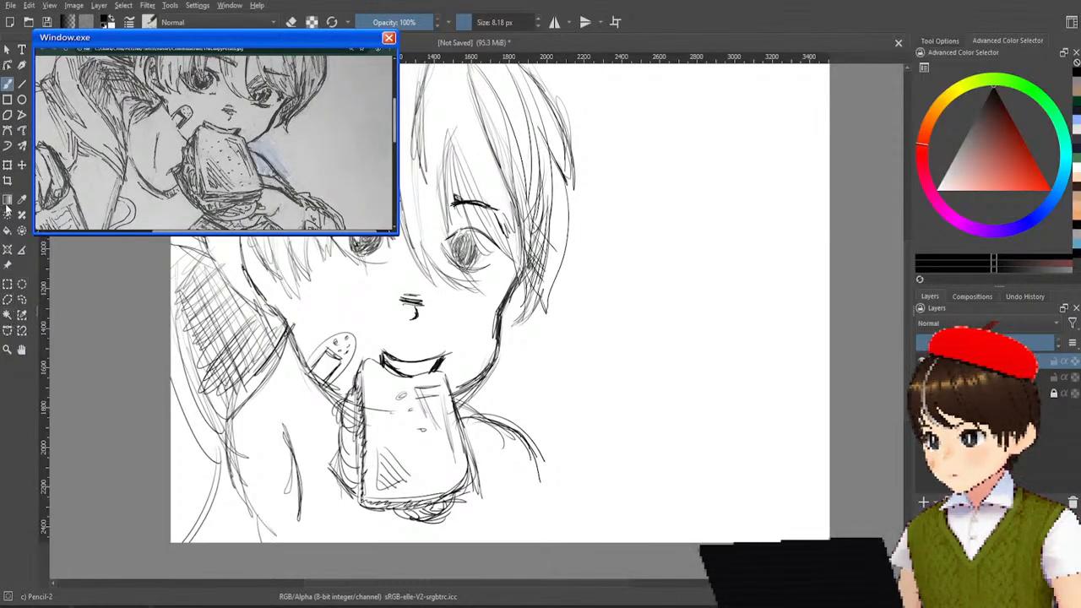
mouse_move(551, 237)
mouse_down()
mouse_move(571, 255)
mouse_move(606, 257)
mouse_up()
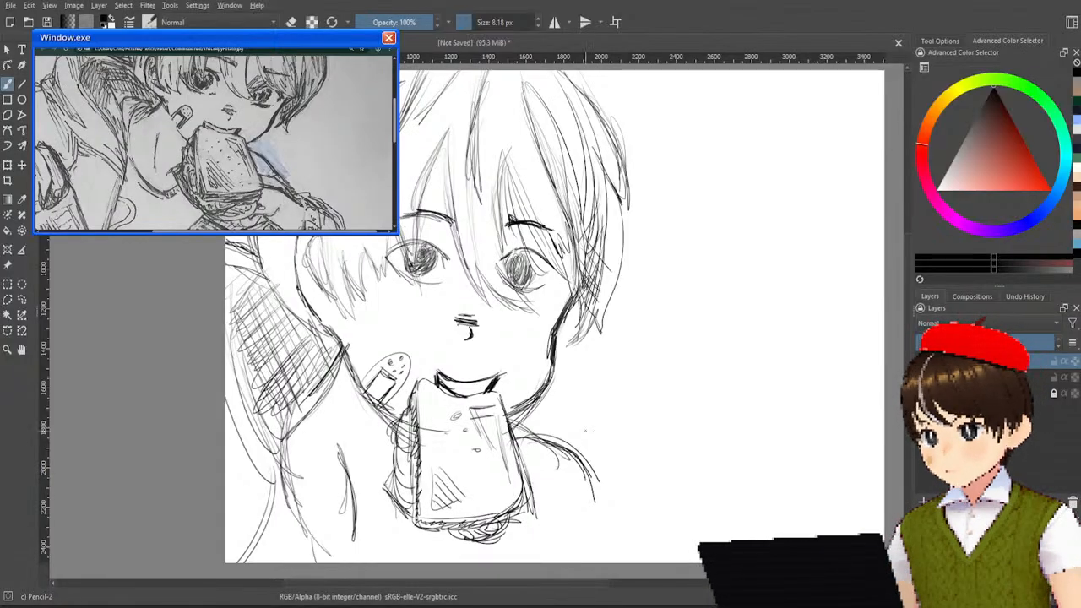
right_click(603, 365)
click(659, 317)
mouse_move(609, 336)
mouse_down()
mouse_move(553, 359)
mouse_move(556, 339)
mouse_up()
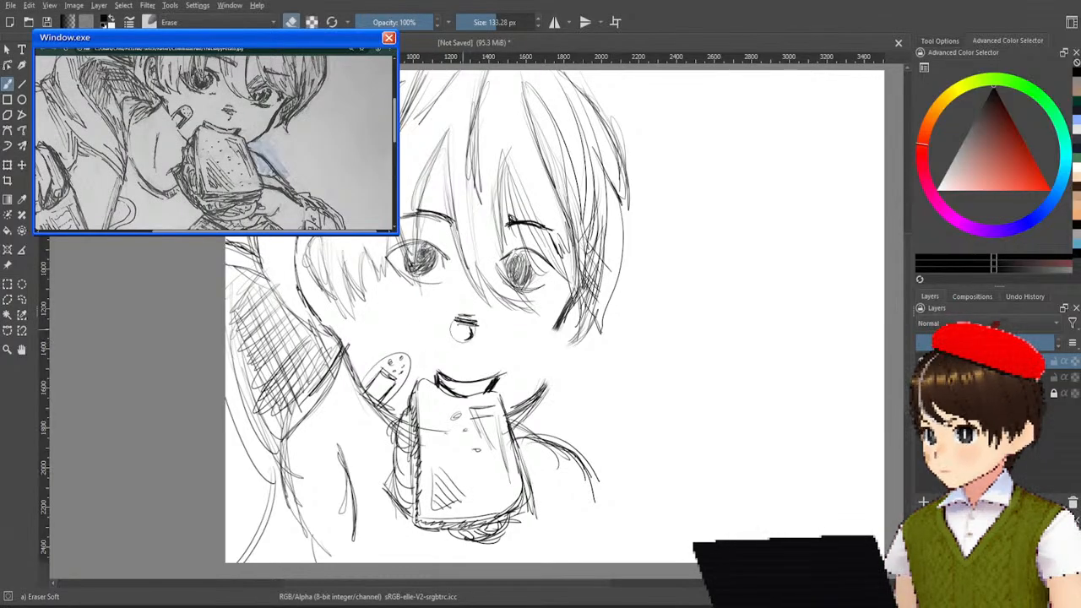
Enclose the mouth, sandwich, shoulders and lower hood in one freehand selection reaching past the canvas's left and bottom edges.
right_click(431, 308)
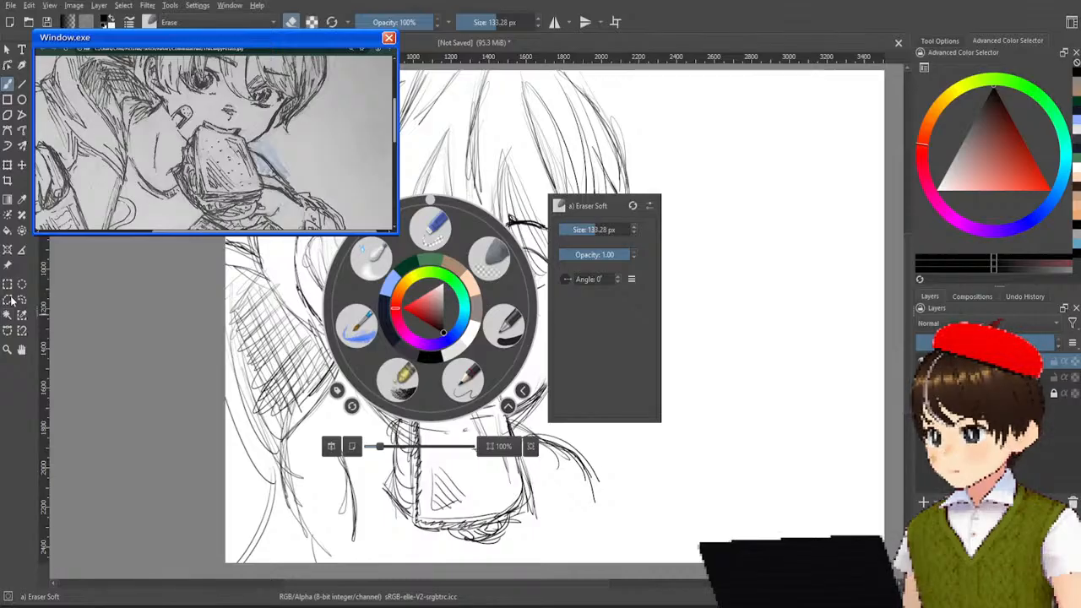
click(305, 353)
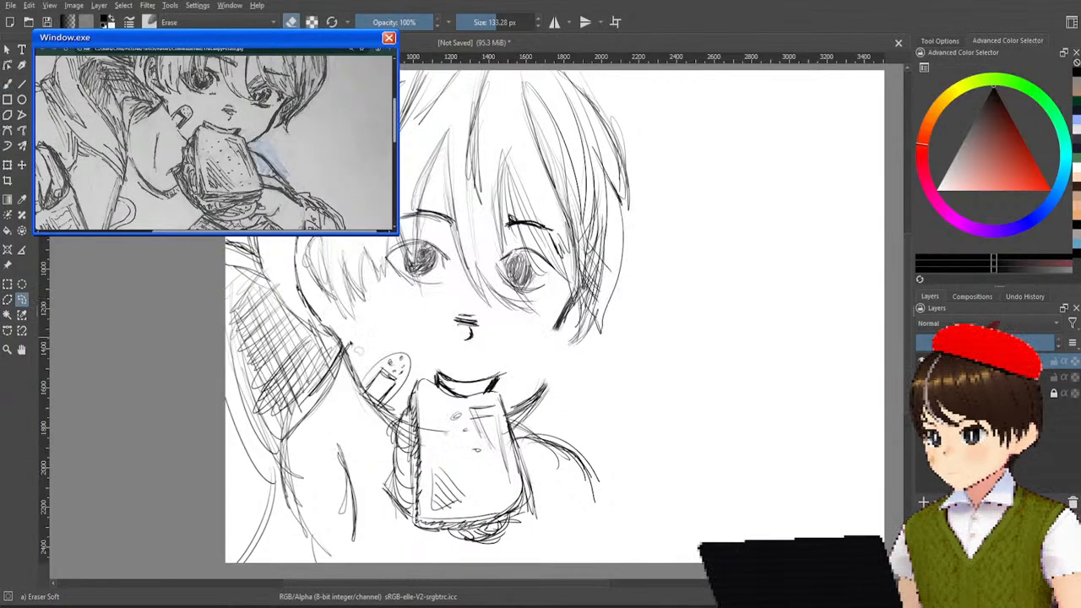
mouse_move(346, 342)
mouse_down()
mouse_move(599, 393)
mouse_move(625, 559)
mouse_move(506, 575)
mouse_up()
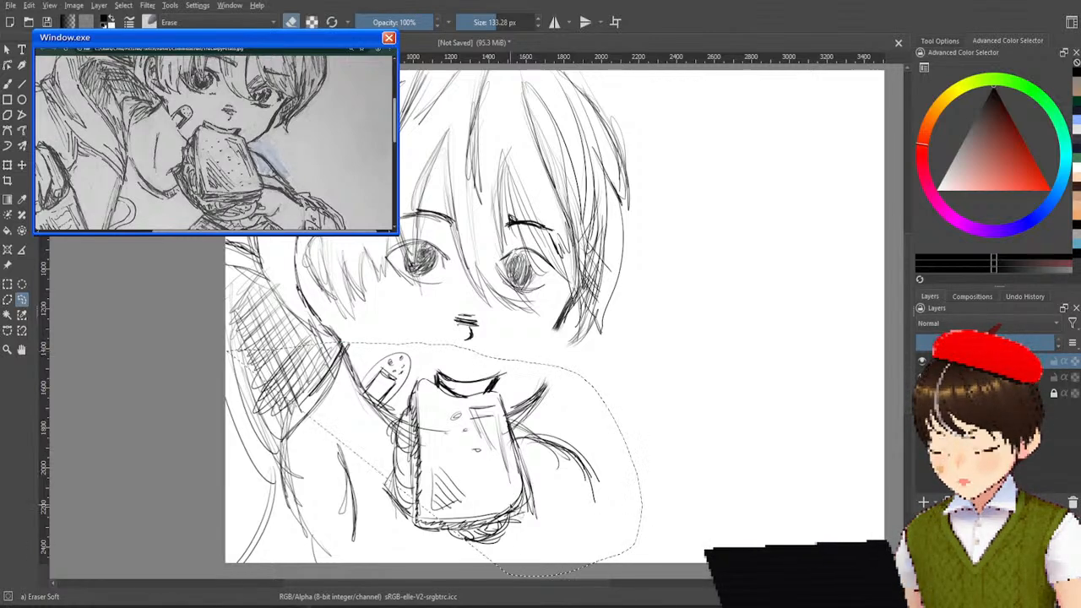
key(ctrl+z)
mouse_move(282, 331)
mouse_down()
mouse_move(455, 370)
mouse_move(598, 383)
mouse_move(643, 559)
mouse_move(514, 580)
mouse_up()
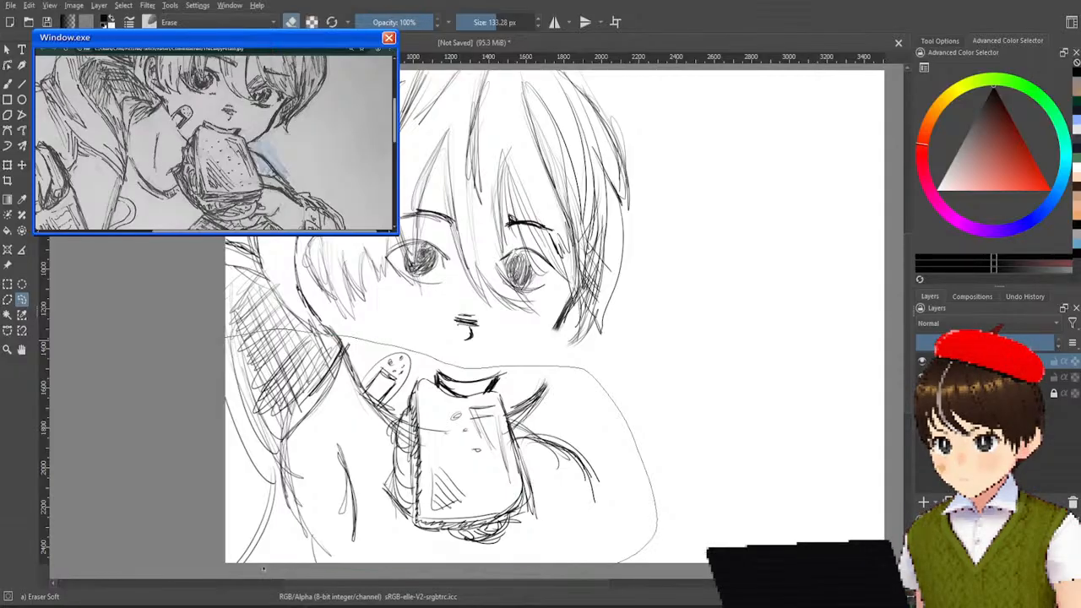
drag(212, 355, 226, 338)
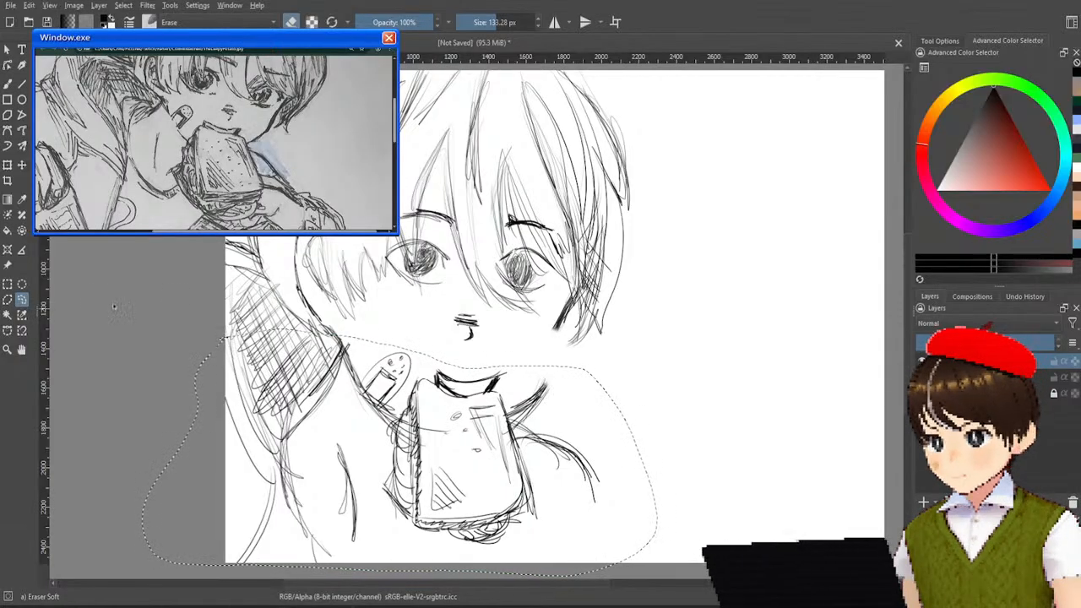
Move the selected lower part of the drawing slightly up toward the nose and rotate it a little clockwise.
click(22, 164)
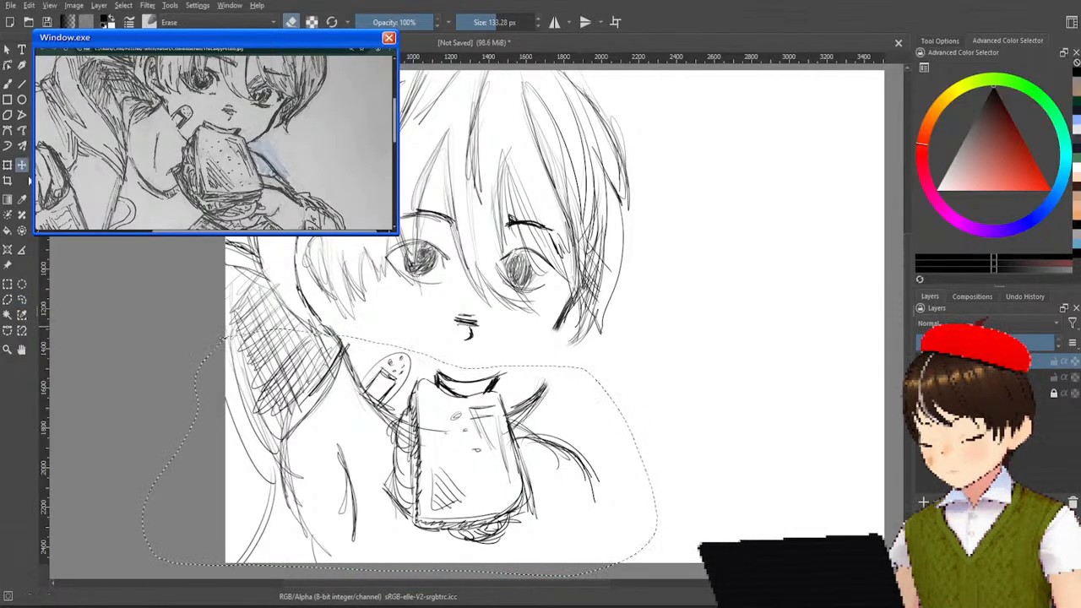
drag(419, 425, 415, 405)
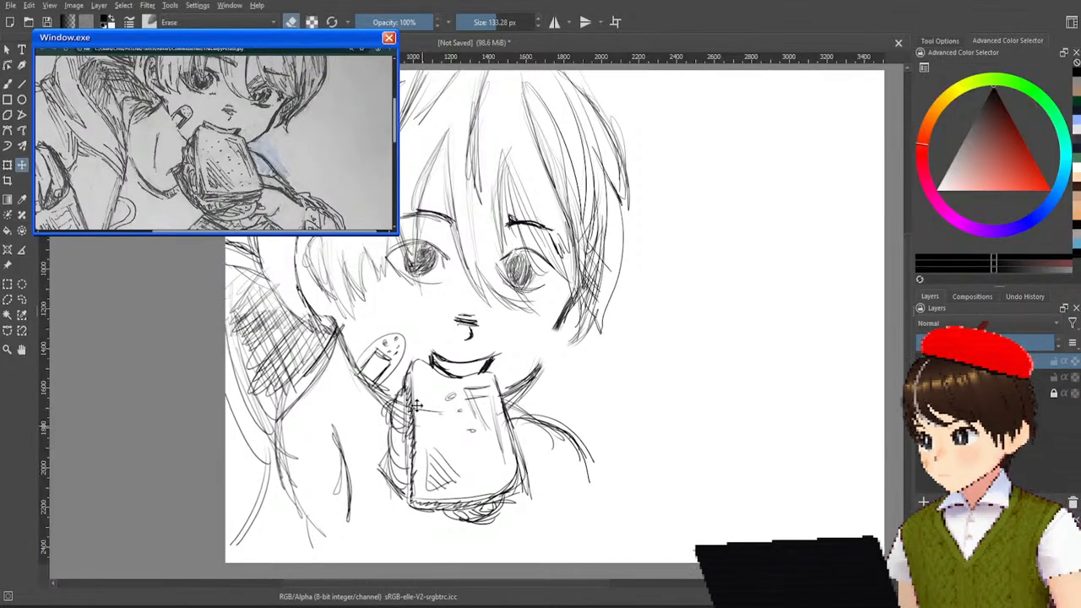
mouse_move(583, 348)
mouse_down()
mouse_move(173, 408)
mouse_move(565, 361)
mouse_up()
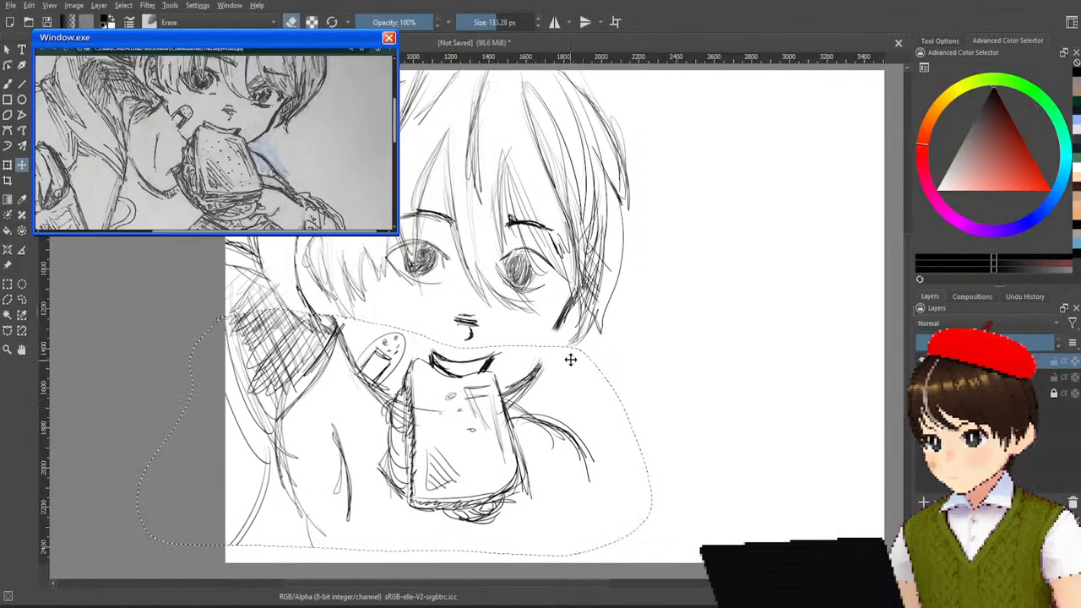
key(ctrl+t)
drag(636, 282, 641, 292)
drag(550, 366, 560, 355)
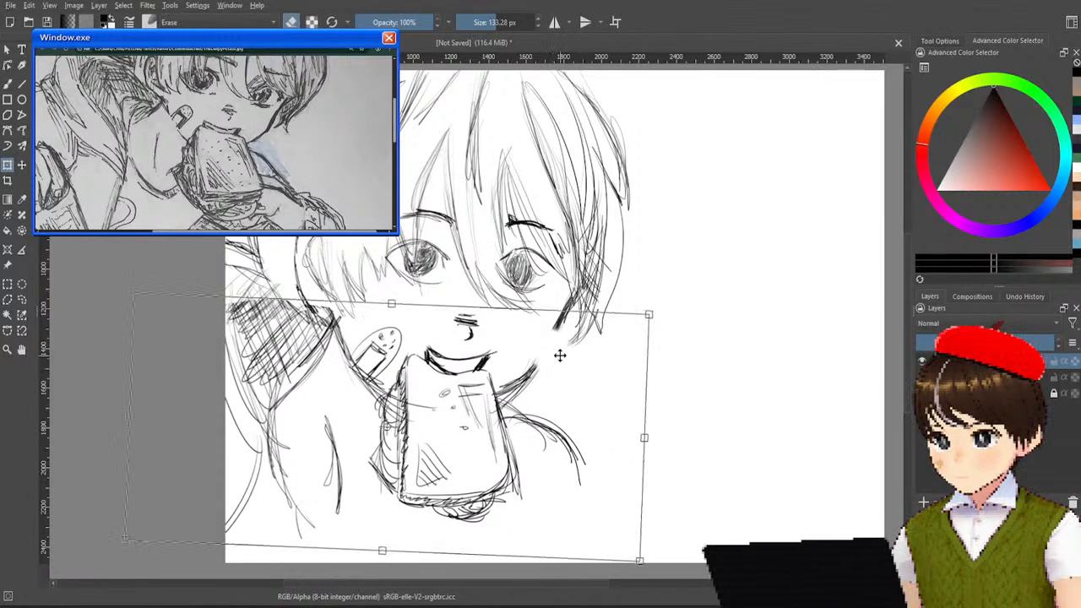
key(Return)
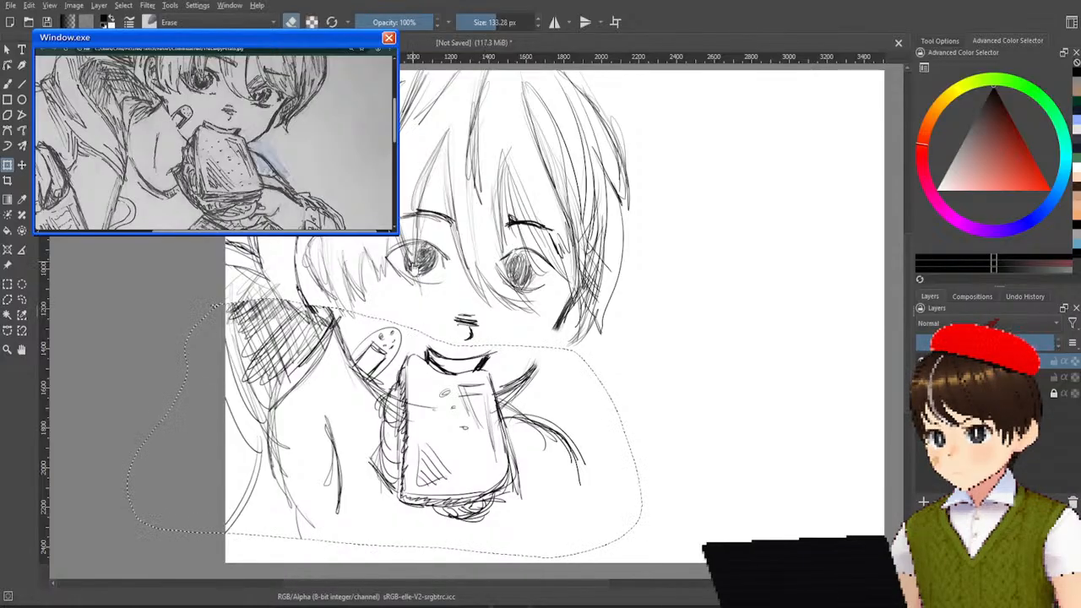
Extend the selection to the whole canvas and redraw the erased cheek line with the Pencil-2 brush, joining hair and chin.
key(ctrl+a)
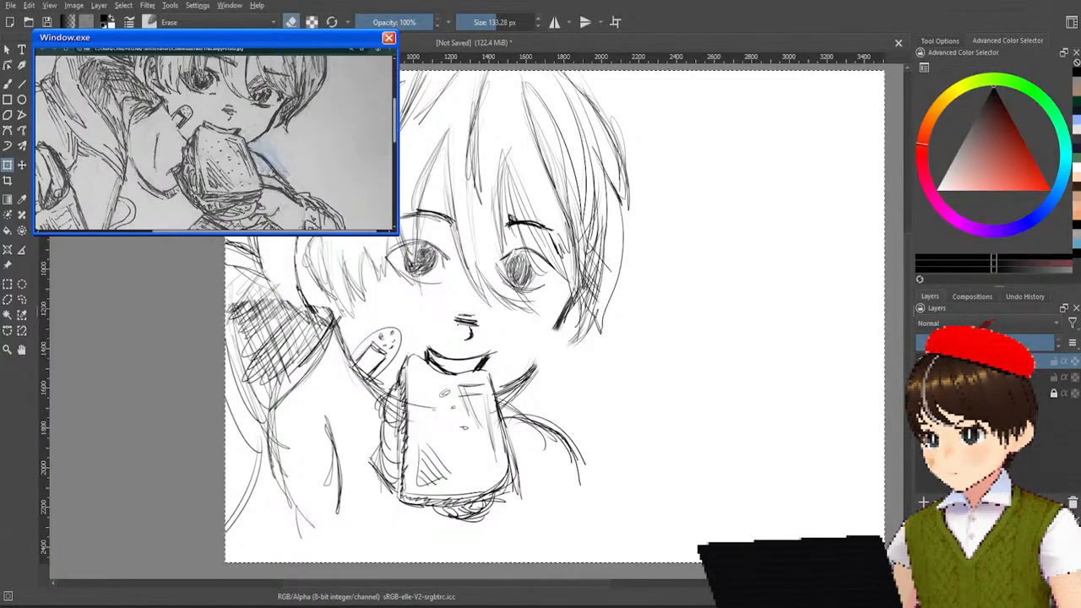
click(7, 83)
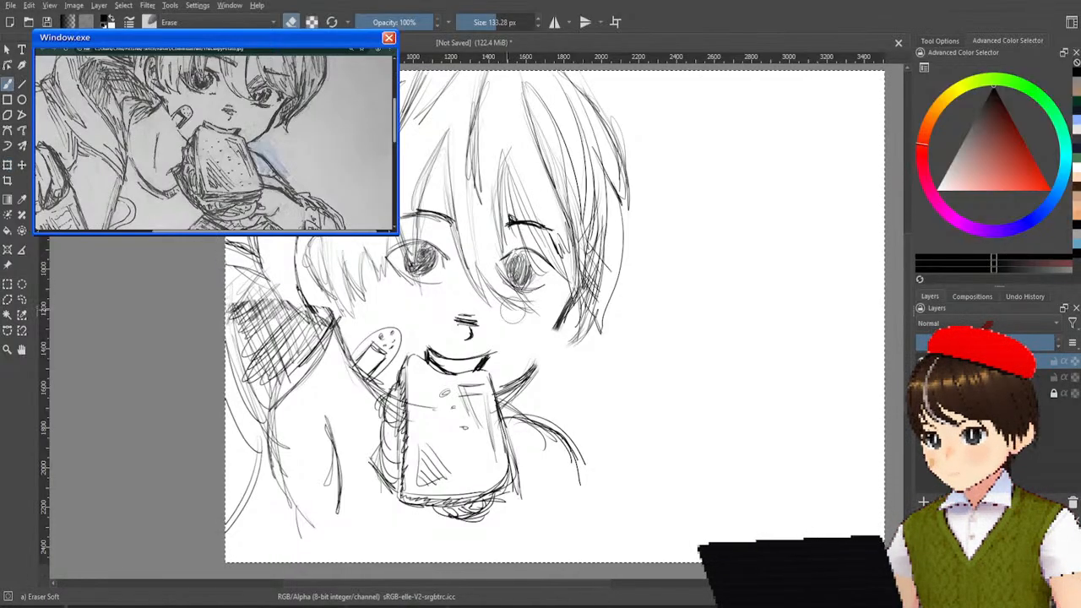
right_click(471, 268)
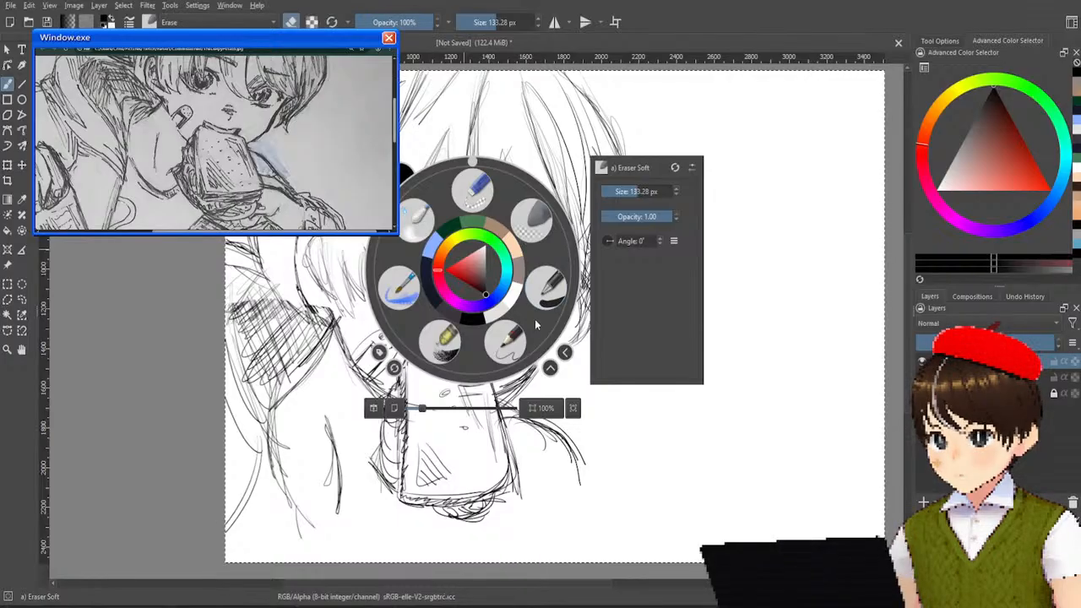
click(505, 339)
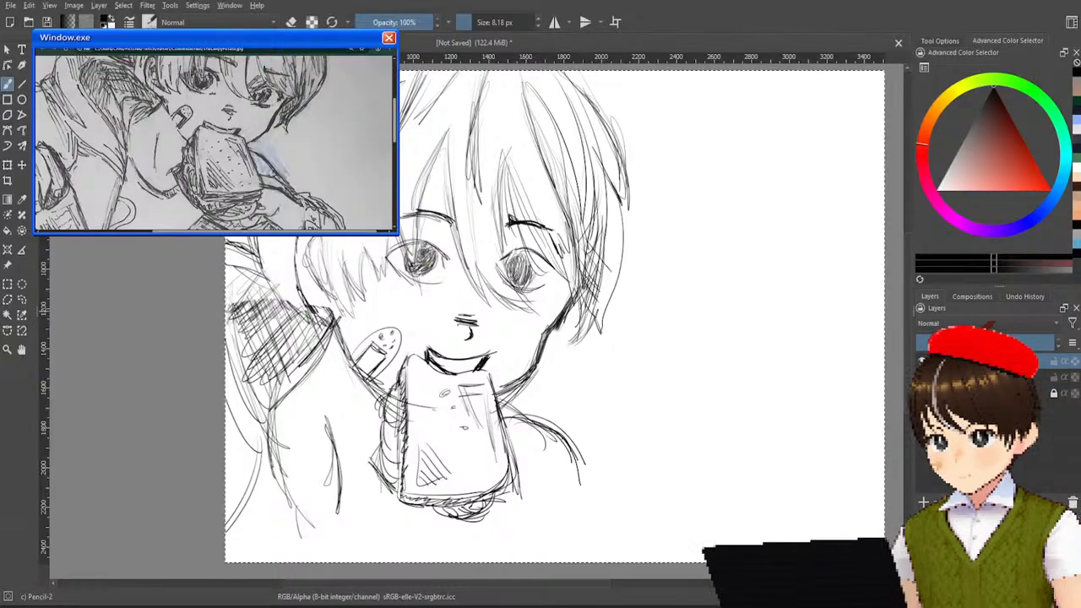
Erase the cross-hatching inside the hood beside the face with the Eraser Soft brush.
right_click(352, 354)
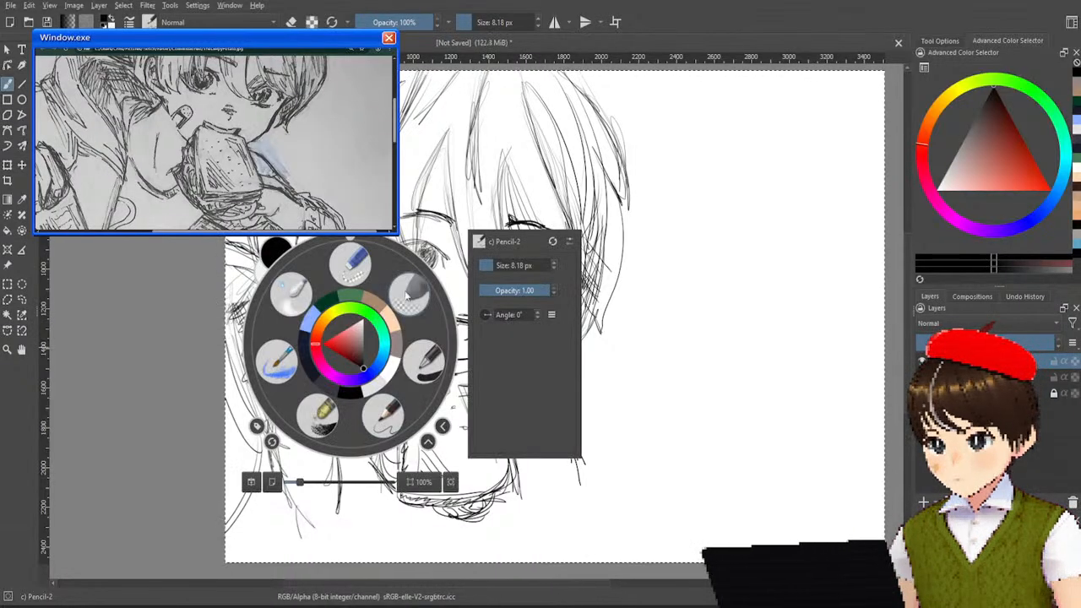
click(409, 294)
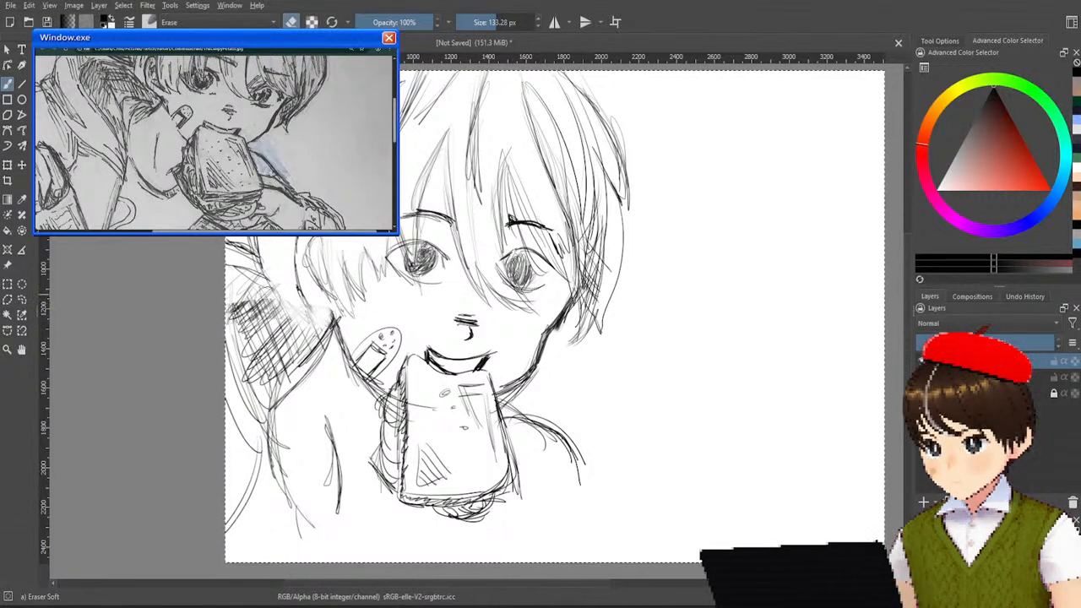
drag(254, 308, 277, 342)
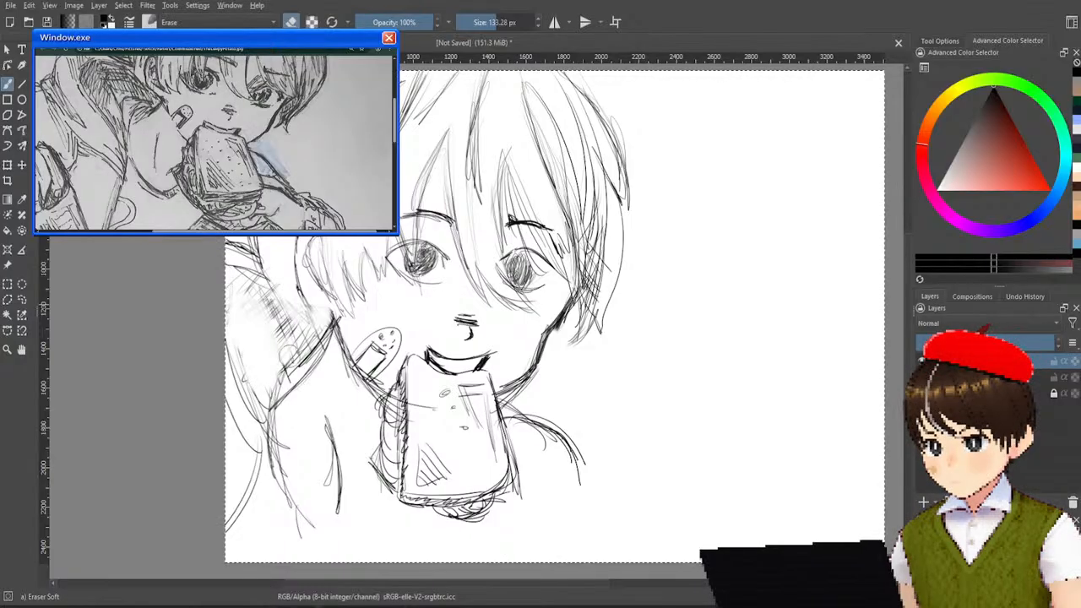
drag(261, 351, 277, 334)
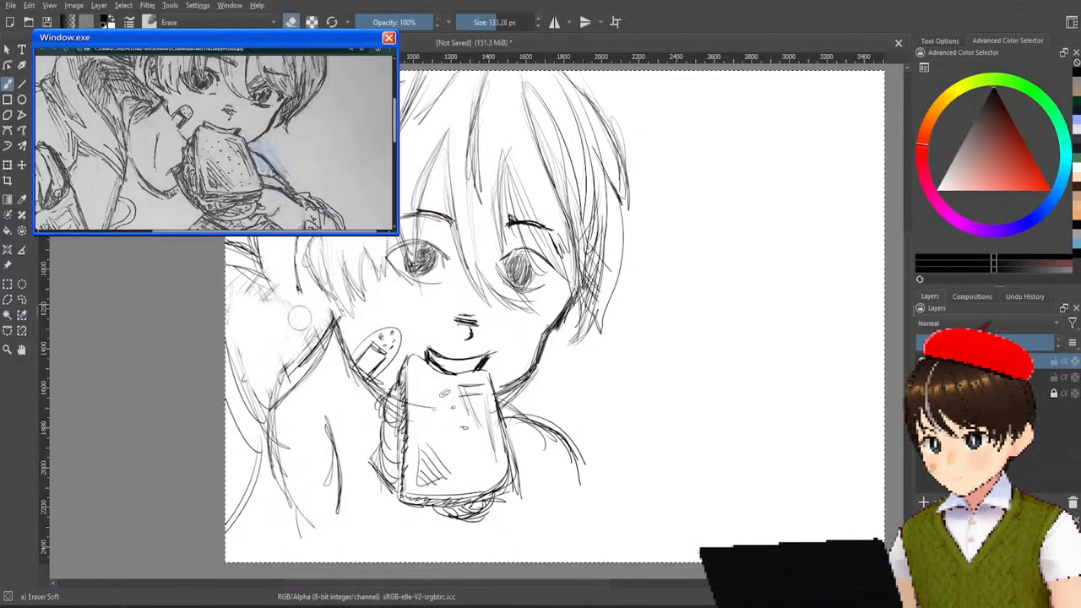
mouse_move(277, 333)
mouse_down()
mouse_move(310, 339)
mouse_move(283, 369)
mouse_up()
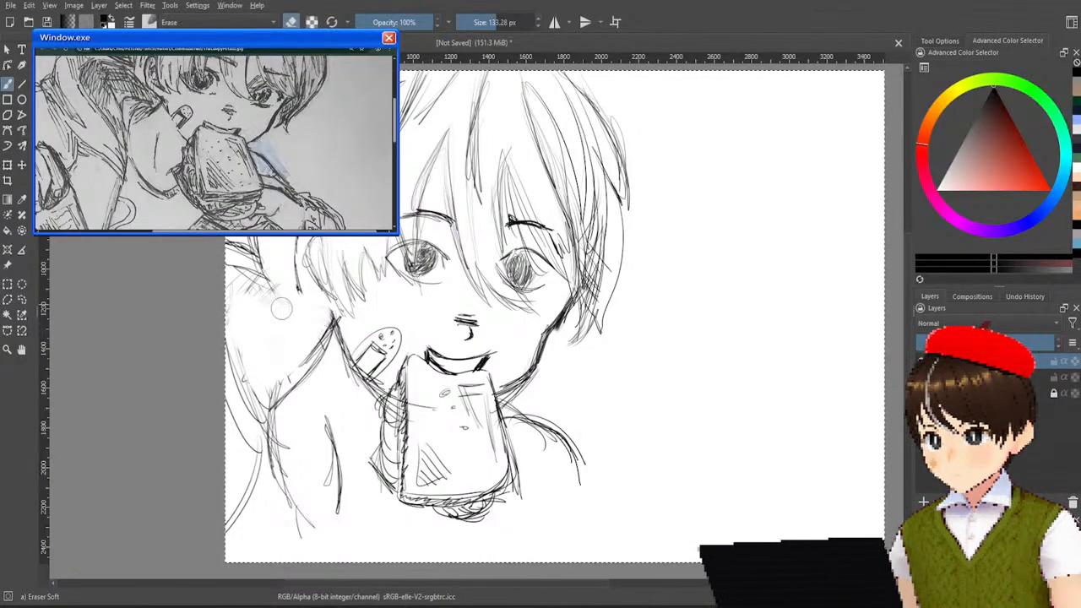
mouse_move(283, 369)
mouse_down()
mouse_move(294, 313)
mouse_move(306, 314)
mouse_up()
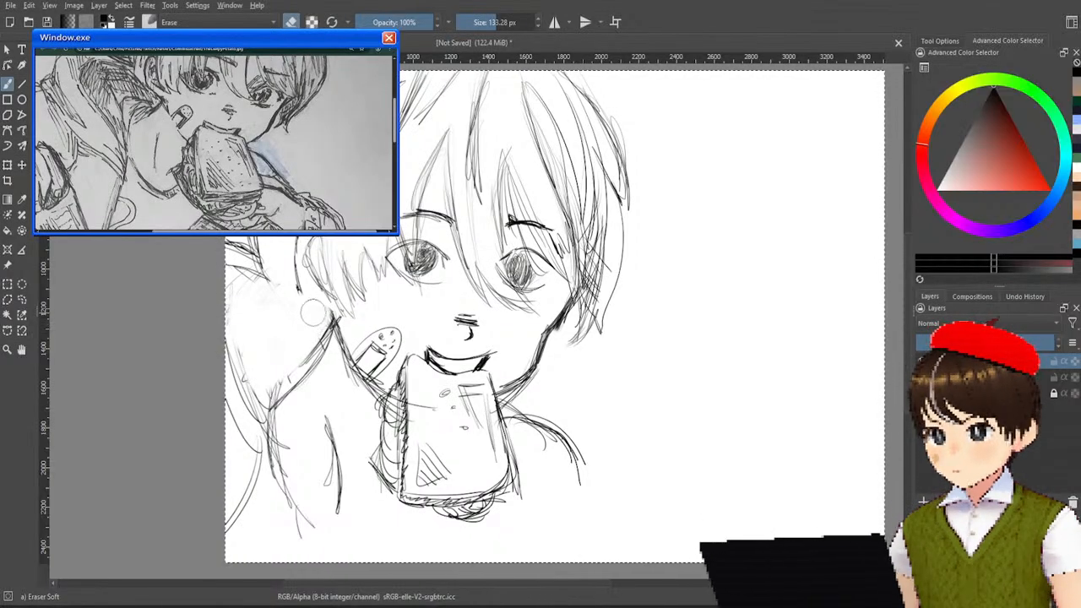
Sketch the curved clothing lines from the near shoulder to below the sandwich with the Pencil-2 brush, meeting in a V.
right_click(325, 313)
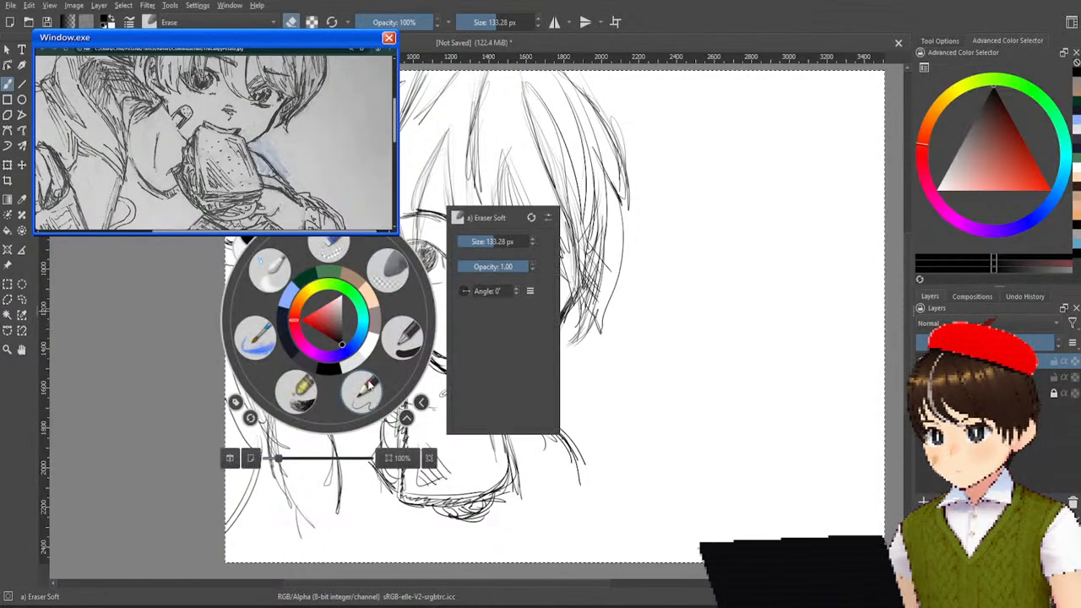
click(369, 387)
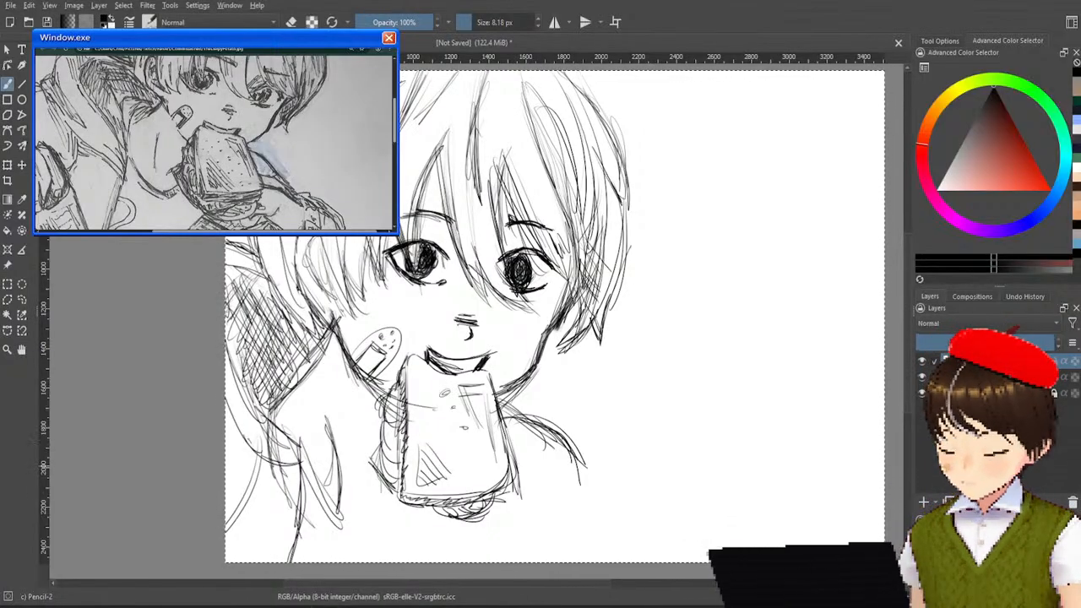
drag(301, 466, 358, 543)
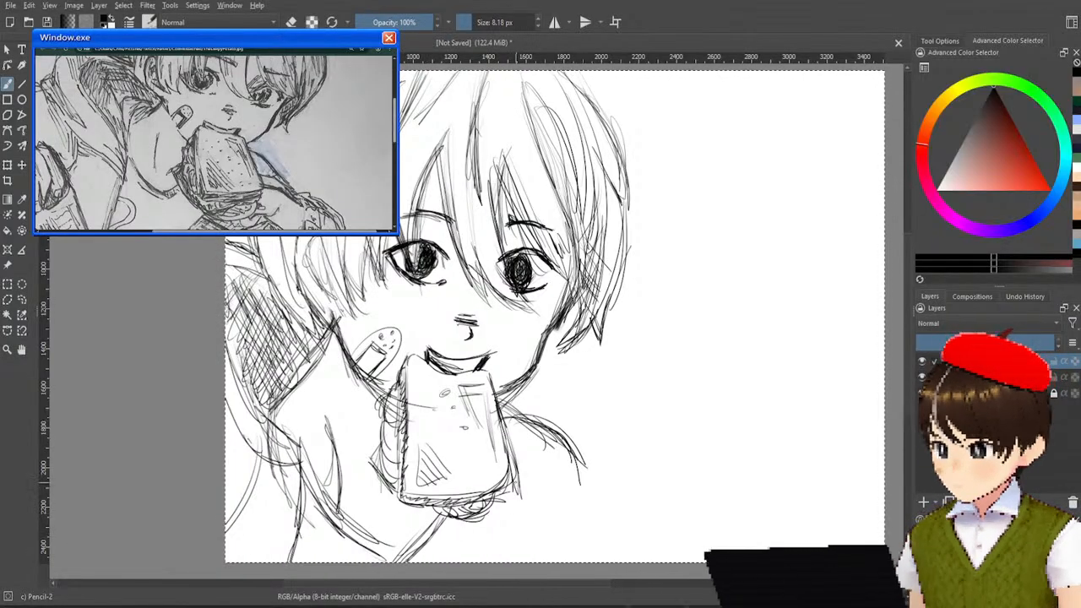
Draw the far shoulder and arm outline down to the canvas edge and add fold lines below the sandwich's lower right corner.
drag(522, 503, 547, 534)
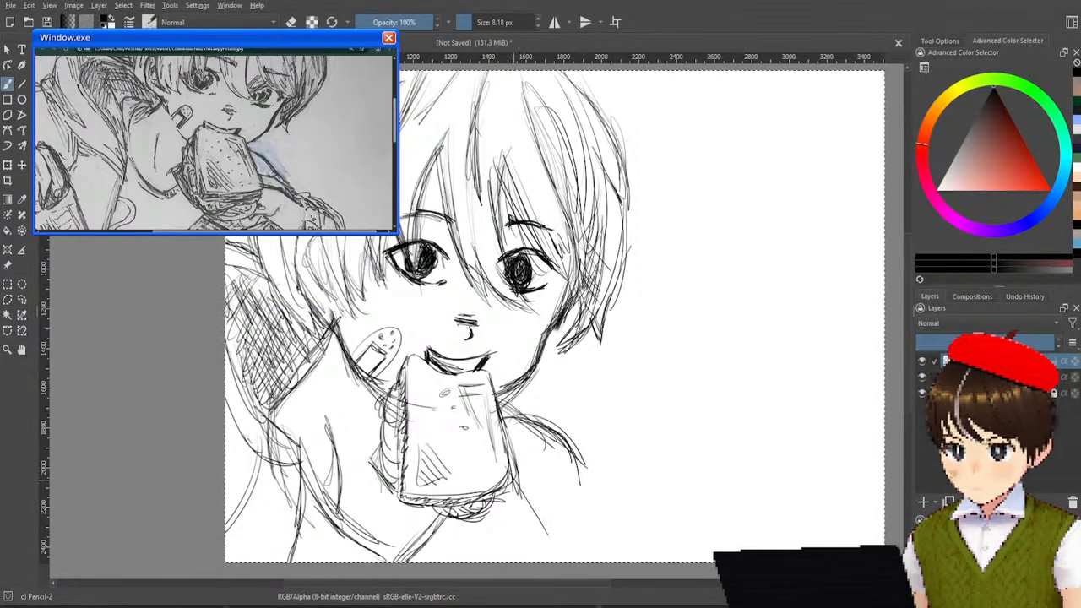
drag(514, 485, 535, 544)
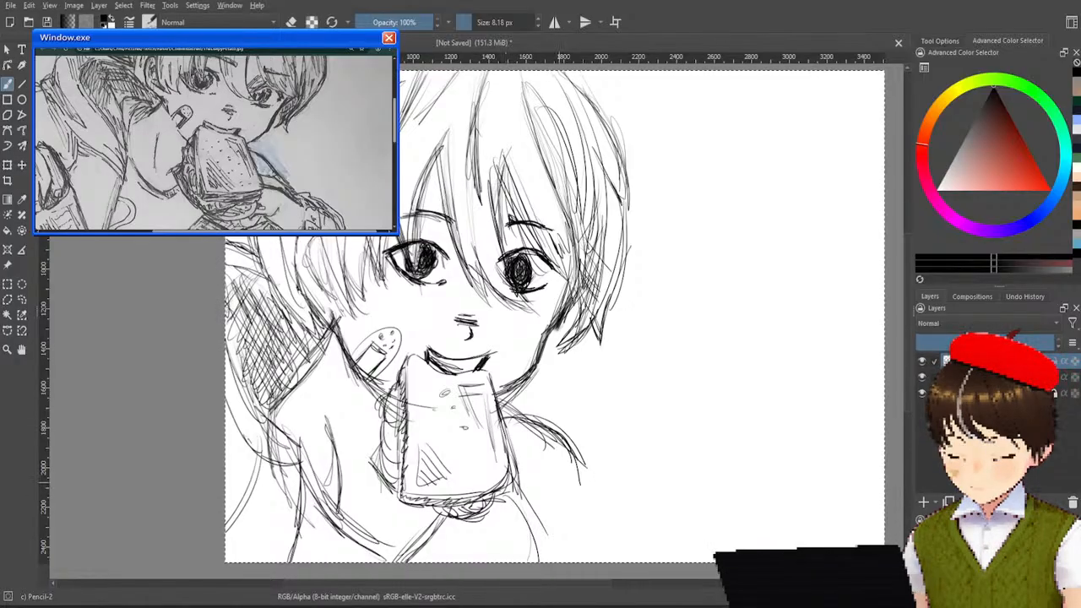
drag(551, 440, 622, 560)
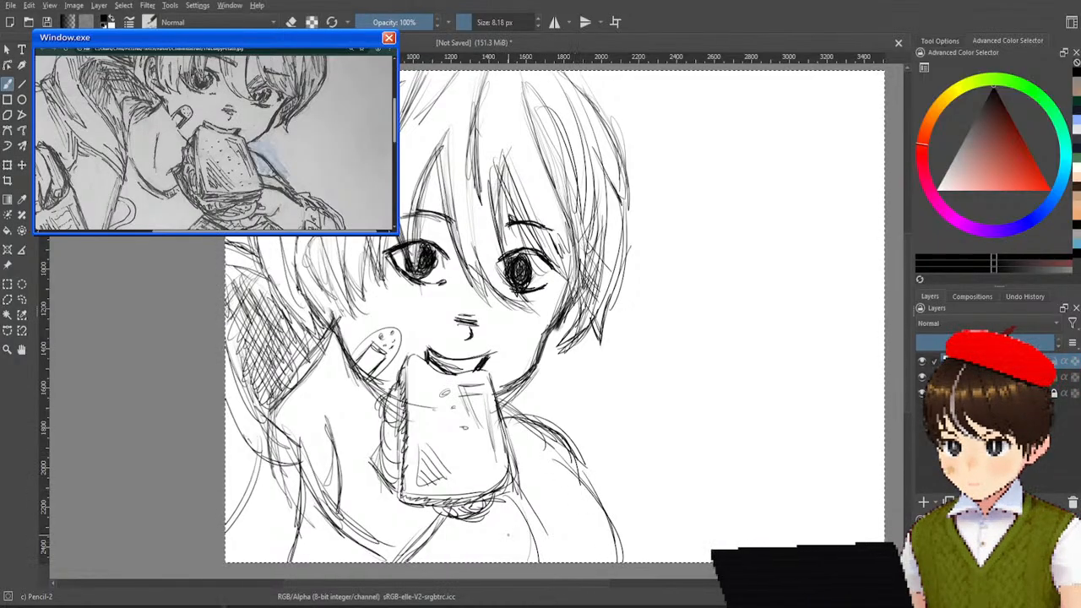
drag(498, 502, 499, 515)
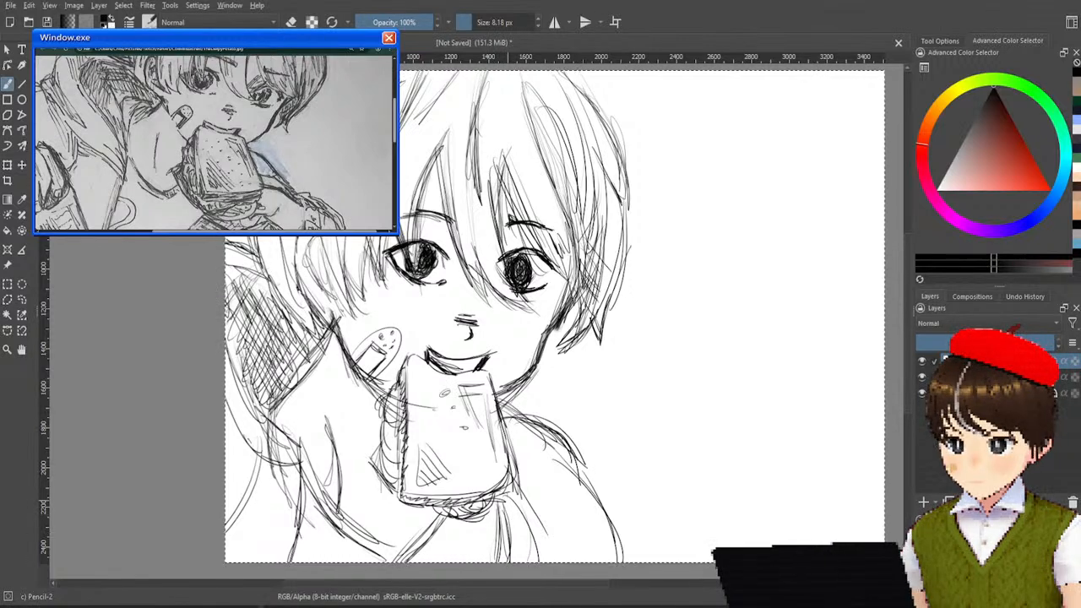
drag(517, 491, 532, 513)
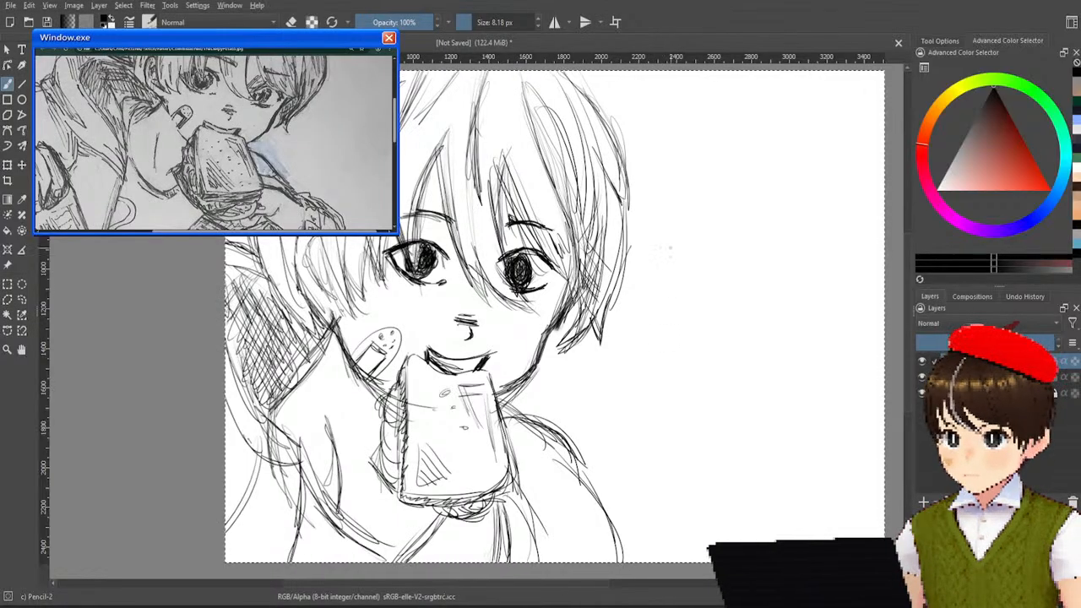
scroll(671, 252, down, 3)
scroll(671, 251, up, 1)
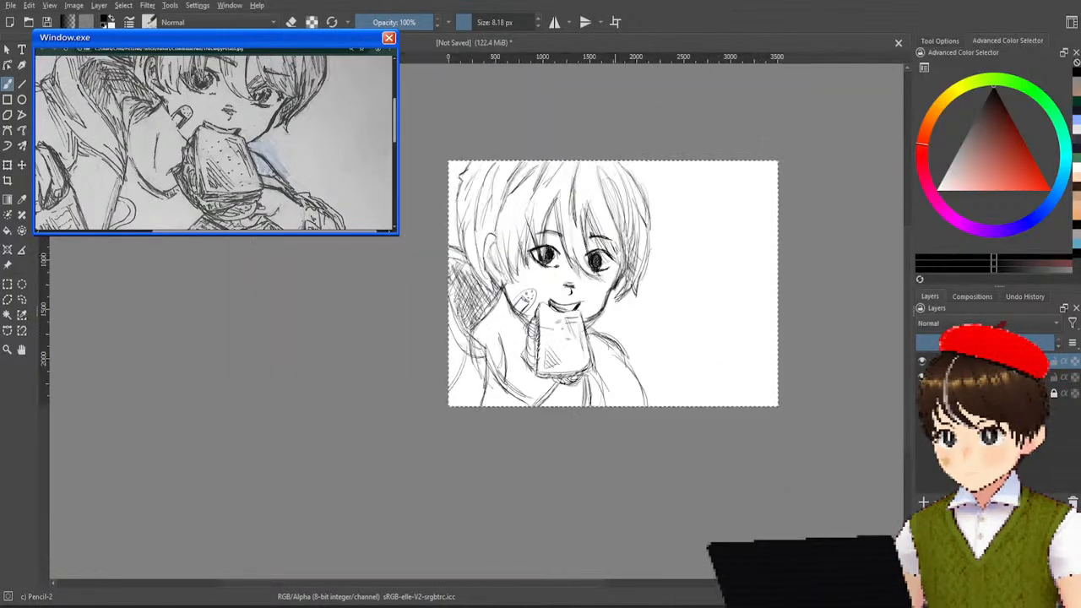
drag(675, 252, 646, 262)
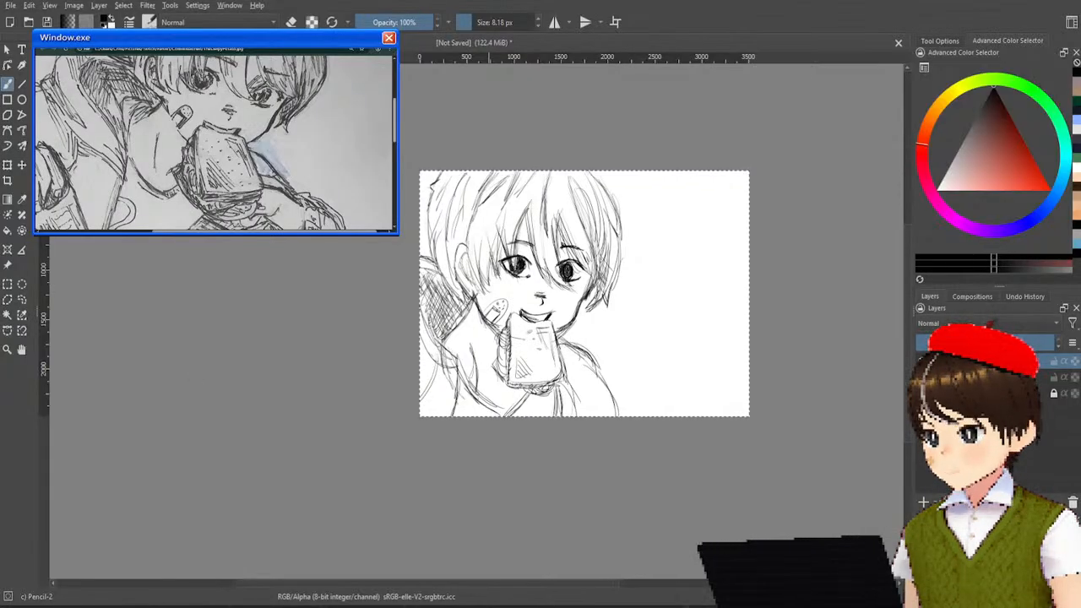
Save the hooded boy sketch as 12-whiledclose.kra and bring up the reference drawing of the jacketed boy raising one hand.
key(Return)
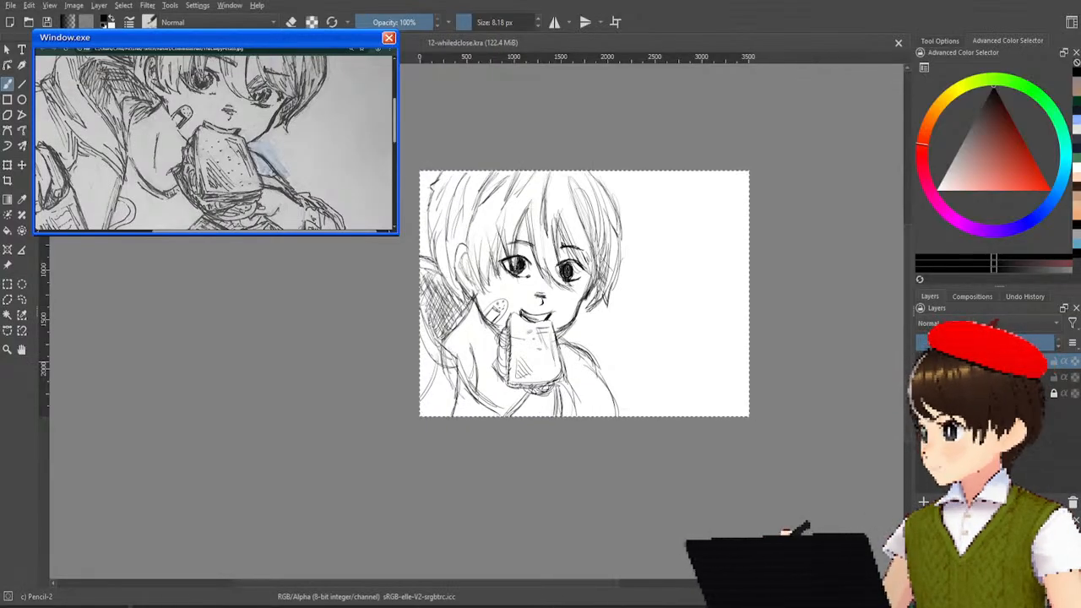
key(ctrl+Tab)
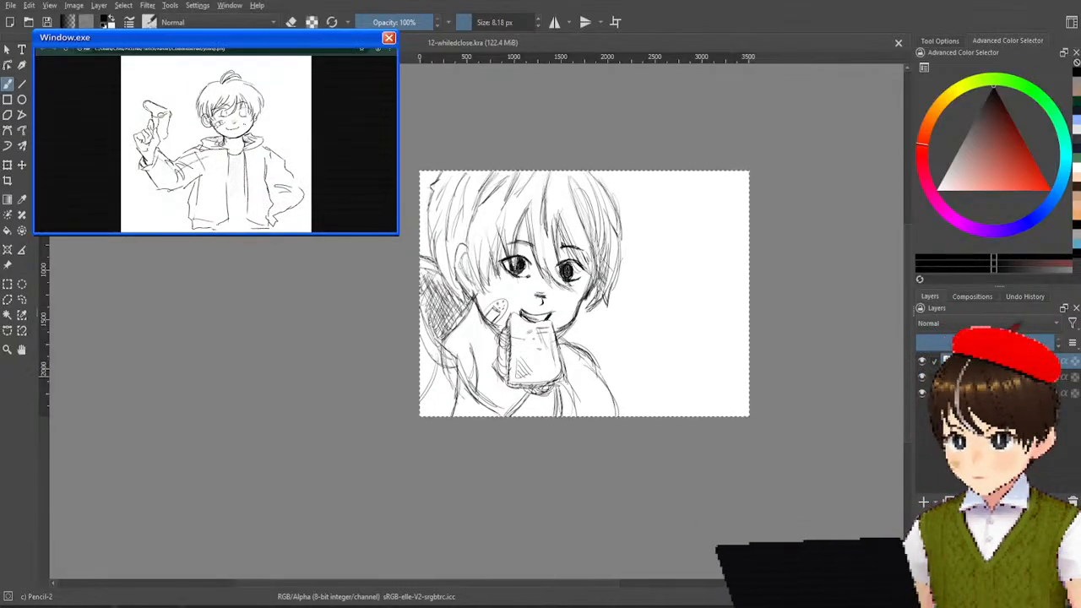
Hide the finished sandwich sketch layer and add a new empty layer for drawing with the brush.
click(923, 362)
scroll(583, 266, up, 4)
drag(646, 291, 560, 290)
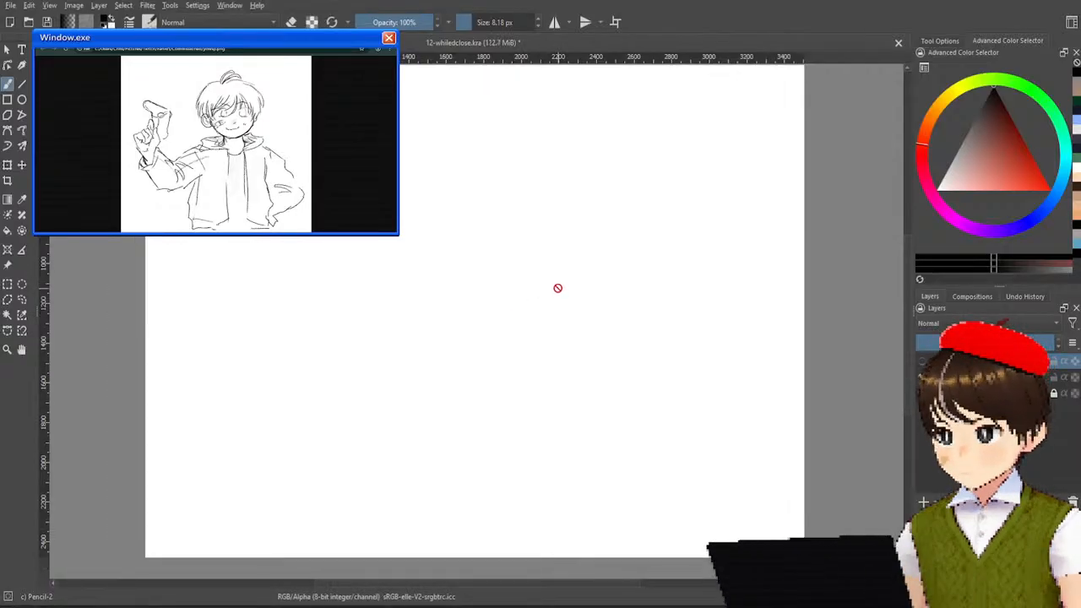
click(7, 81)
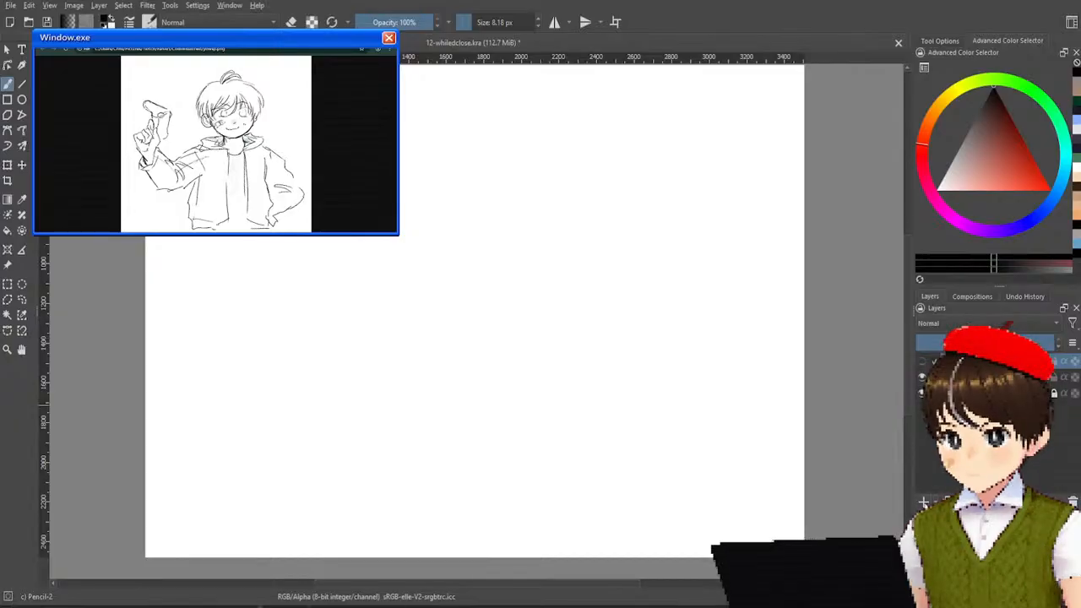
drag(915, 501, 917, 501)
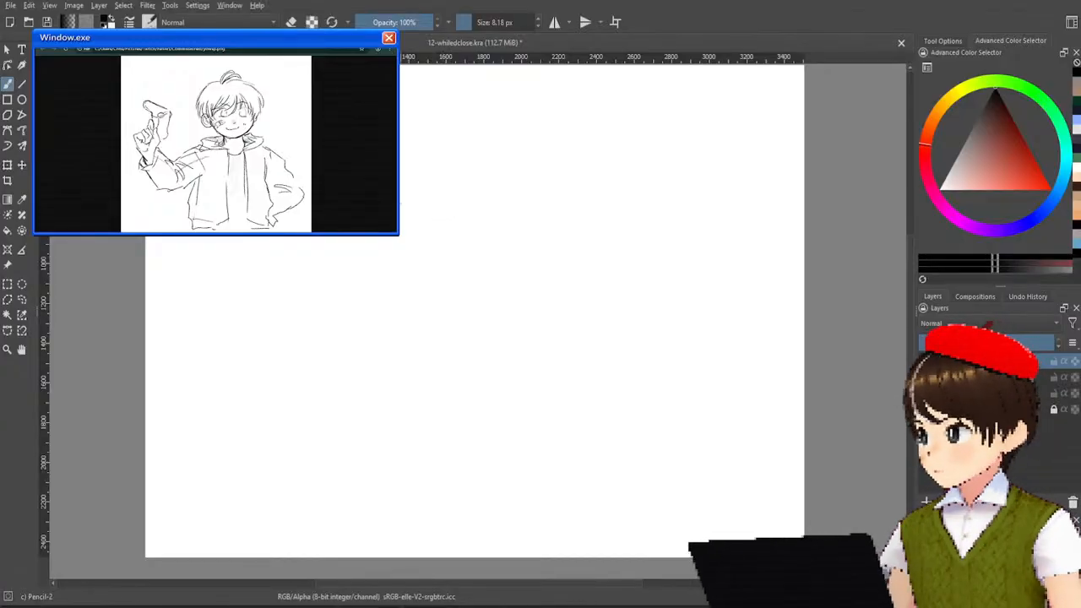
drag(411, 181, 386, 252)
key(ctrl+z)
drag(423, 168, 392, 254)
key(ctrl+z)
mouse_move(425, 163)
mouse_down()
mouse_move(400, 227)
mouse_move(400, 260)
mouse_move(435, 178)
mouse_move(507, 163)
mouse_up()
key(ctrl+z)
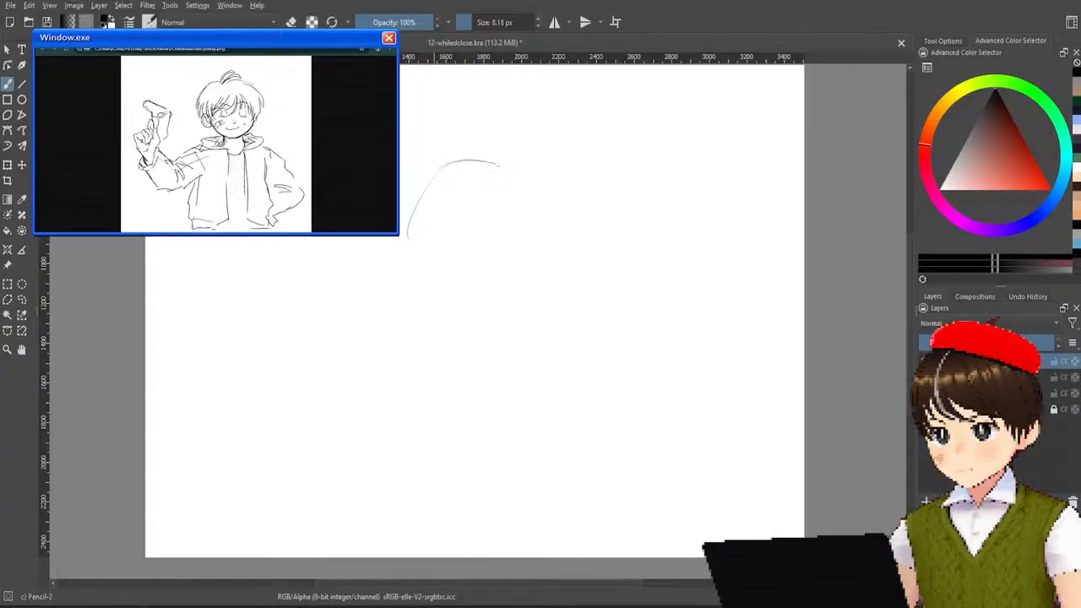
key(ctrl+z)
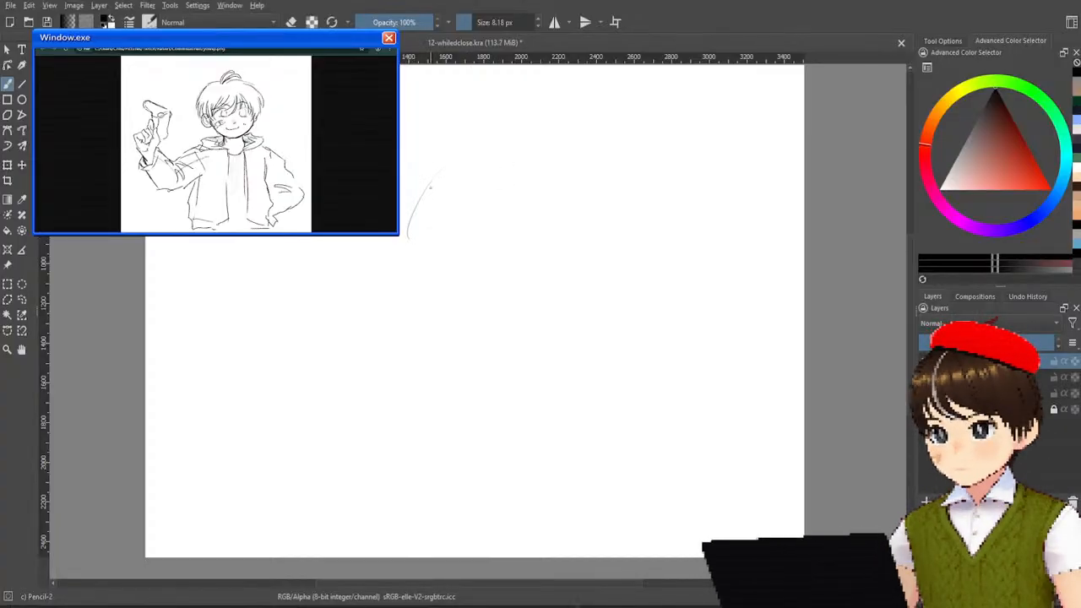
key(ctrl+z)
drag(427, 169, 412, 242)
key(ctrl+z)
drag(428, 168, 402, 256)
mouse_move(426, 165)
mouse_down()
mouse_move(463, 153)
mouse_move(485, 108)
mouse_move(457, 160)
mouse_up()
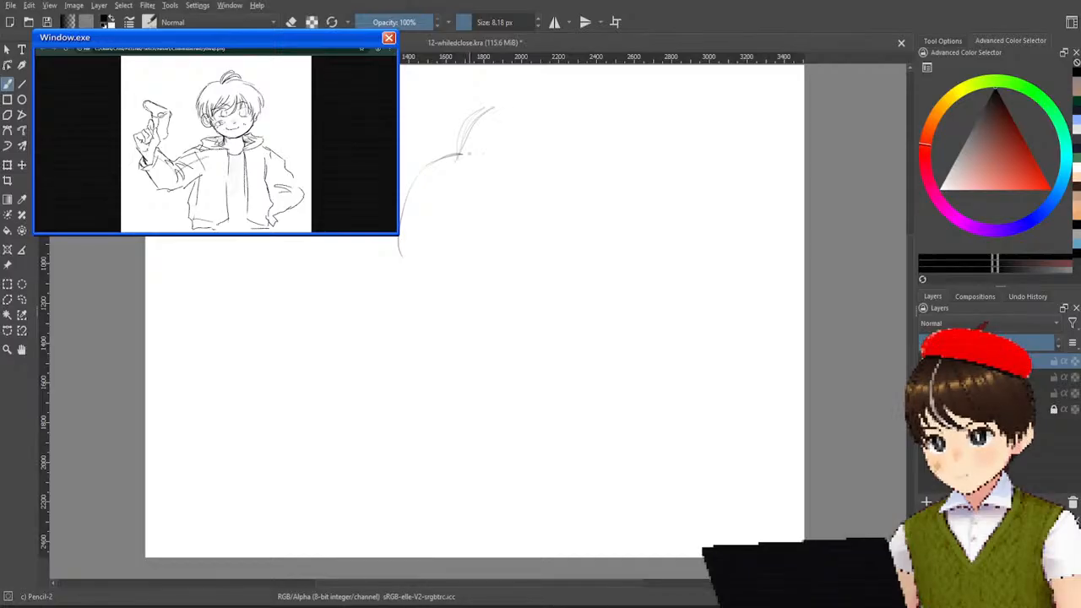
key(ctrl+z)
drag(502, 118, 461, 150)
key(ctrl+z)
drag(512, 117, 460, 155)
key(ctrl+z)
mouse_move(513, 121)
mouse_down()
mouse_move(460, 155)
mouse_move(510, 133)
mouse_move(551, 152)
mouse_up()
key(ctrl+z)
key(ctrl+z)
key(ctrl+z)
key(ctrl+z)
drag(464, 154, 566, 153)
key(ctrl+z)
drag(464, 154, 550, 145)
key(ctrl+z)
drag(464, 154, 548, 163)
key(ctrl+z)
drag(463, 155, 542, 150)
key(ctrl+z)
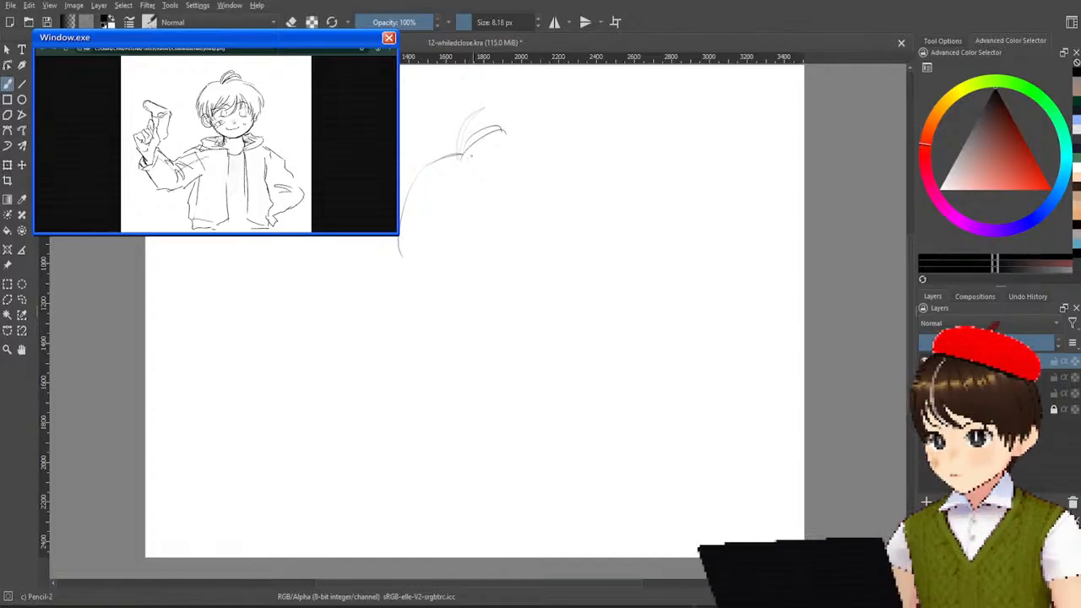
key(ctrl+z)
key(ctrl+z)
key(ctrl+z)
key(ctrl+z)
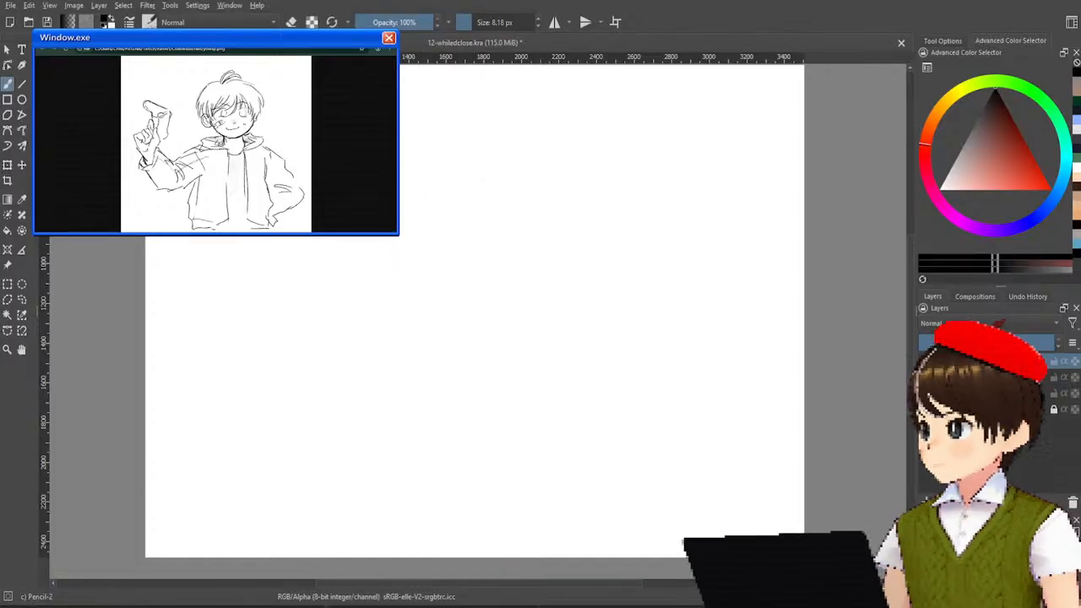
drag(401, 181, 432, 175)
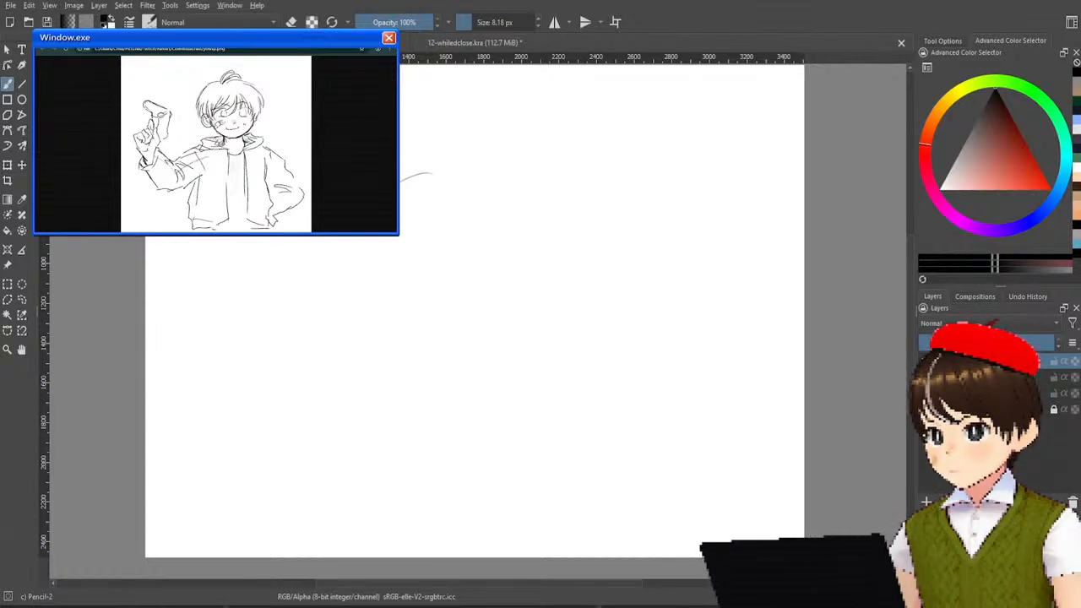
key(ctrl+z)
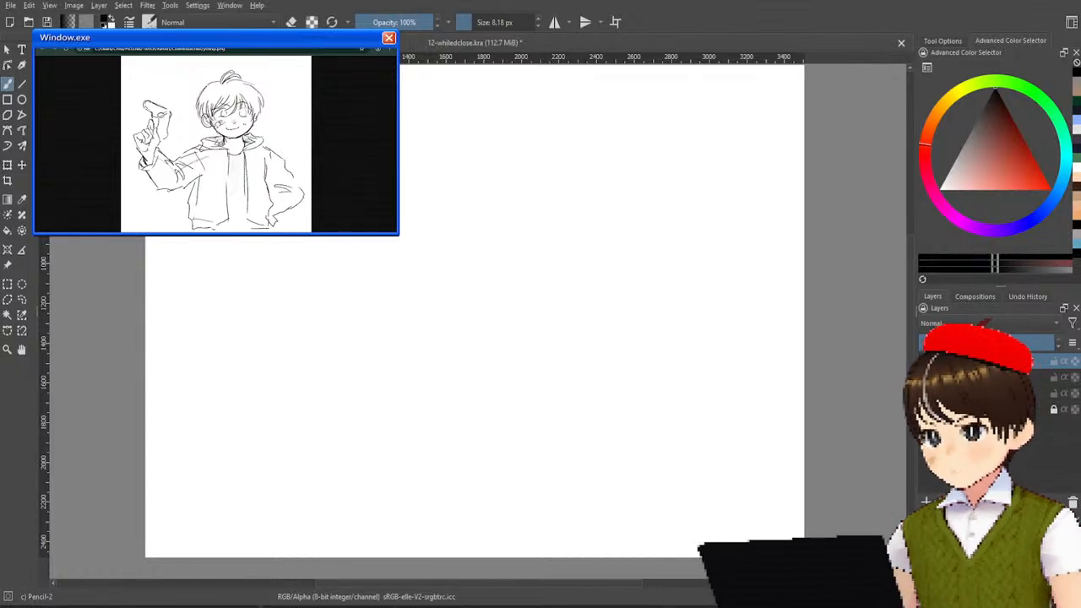
drag(402, 161, 536, 128)
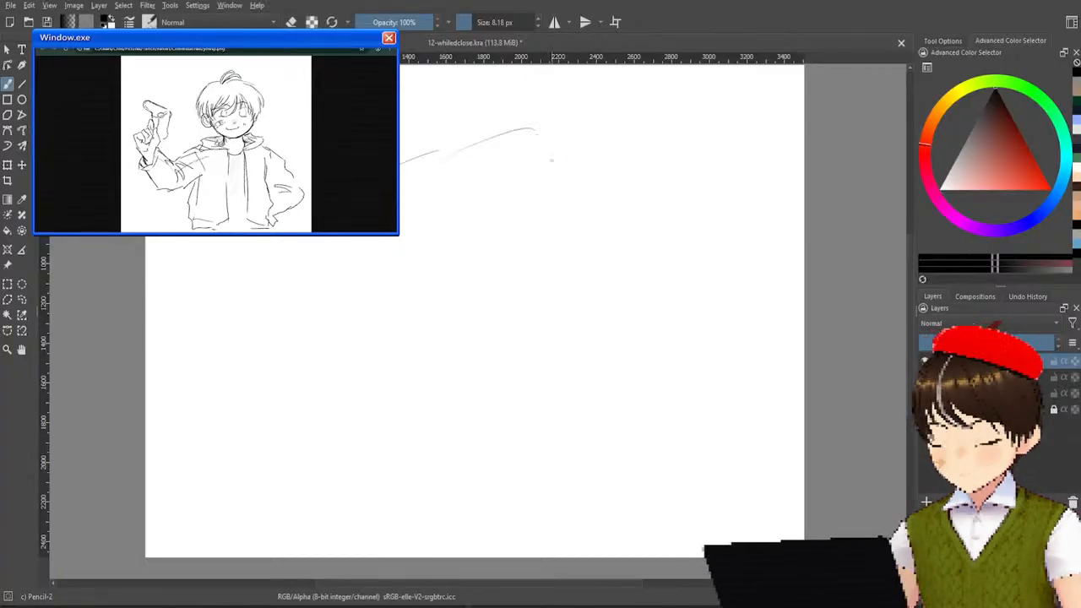
key(ctrl+z)
drag(459, 152, 522, 161)
key(ctrl+z)
drag(448, 157, 506, 145)
key(ctrl+z)
mouse_move(439, 157)
mouse_down()
mouse_move(506, 152)
mouse_move(535, 170)
mouse_move(546, 250)
mouse_up()
key(ctrl+z)
drag(505, 150, 543, 209)
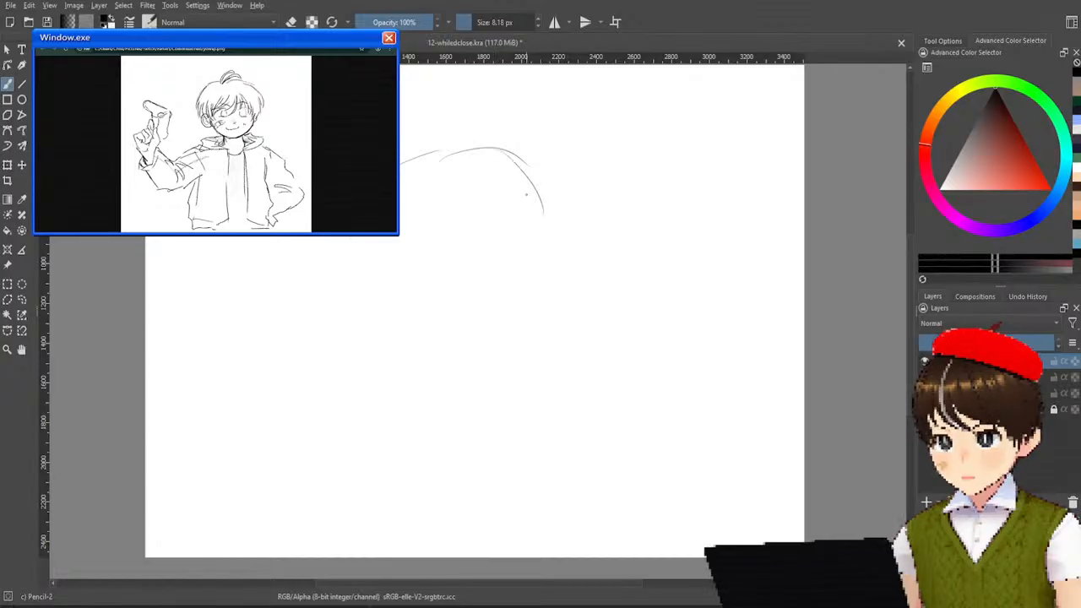
mouse_move(512, 162)
mouse_down()
mouse_move(552, 229)
mouse_move(527, 267)
mouse_move(530, 294)
mouse_up()
key(ctrl+z)
drag(516, 185, 534, 269)
drag(521, 216, 520, 266)
key(ctrl+z)
drag(520, 217, 529, 272)
key(ctrl+z)
drag(524, 217, 534, 269)
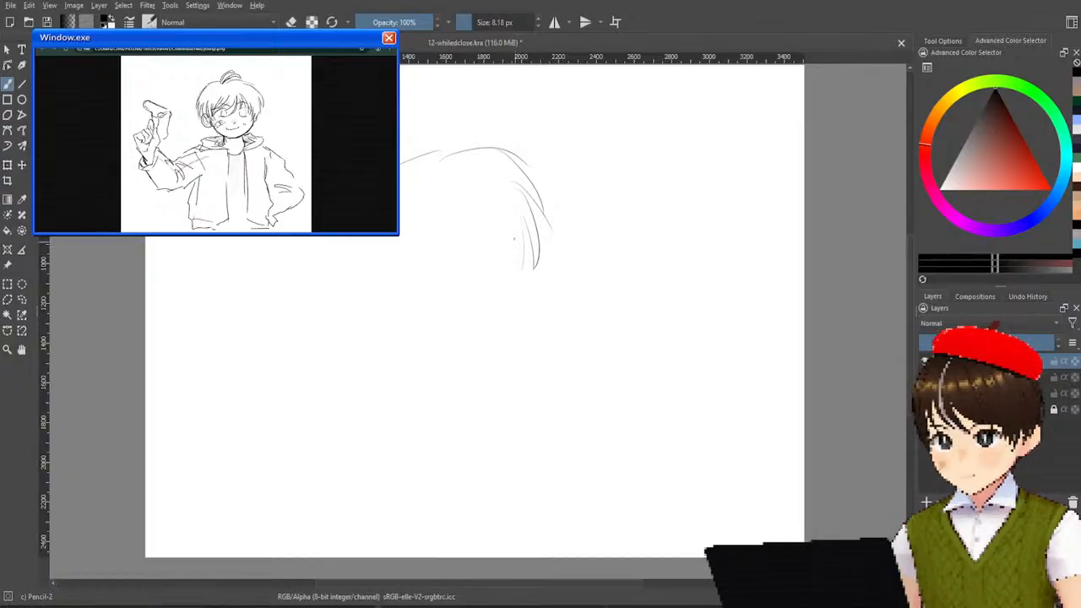
drag(507, 204, 517, 272)
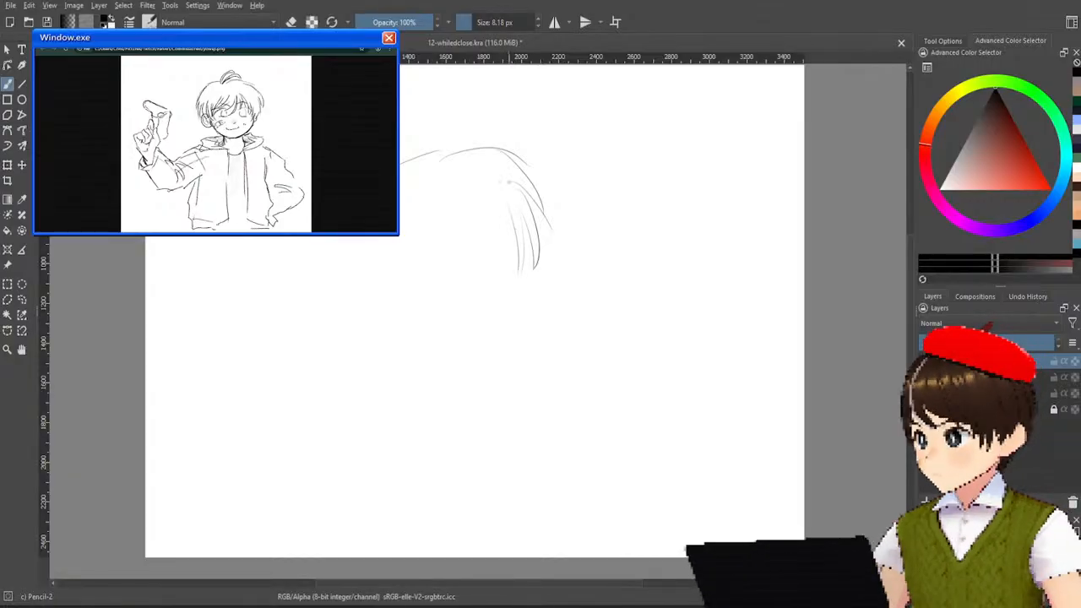
key(ctrl+z)
key(ctrl+z)
key(ctrl+z)
key(ctrl+z)
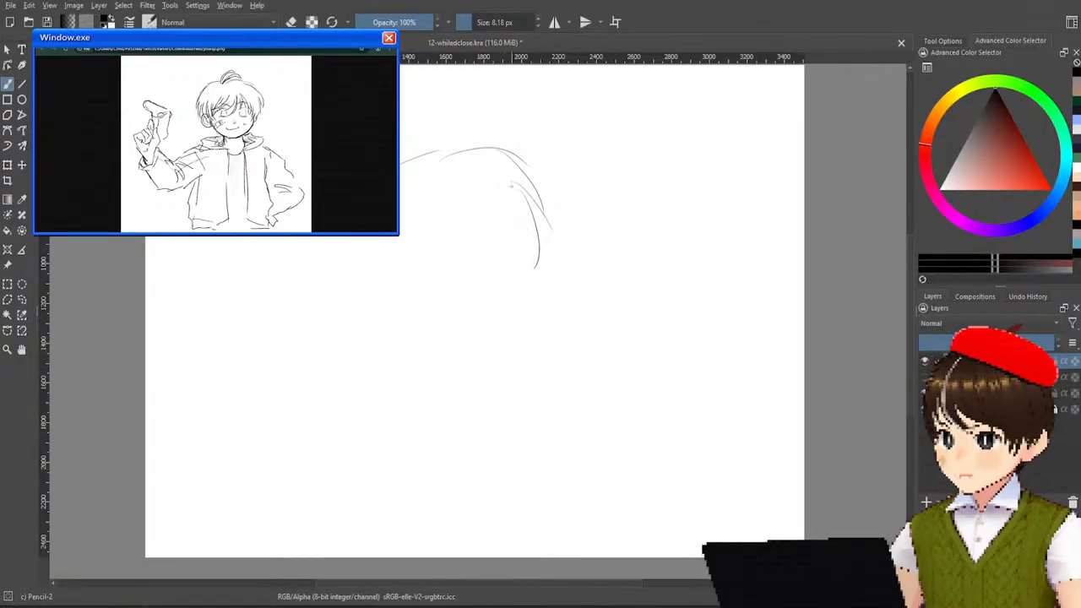
key(ctrl+z)
key(ctrl+z)
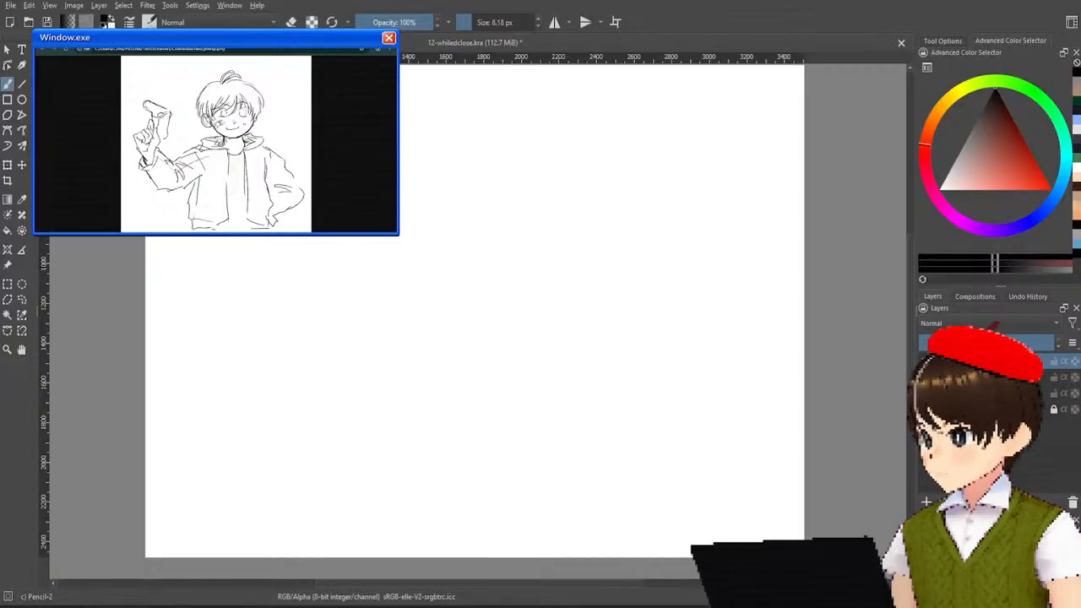
Insert the jacketed boy reference drawing onto the canvas as a new layer.
key(ctrl+shift+z)
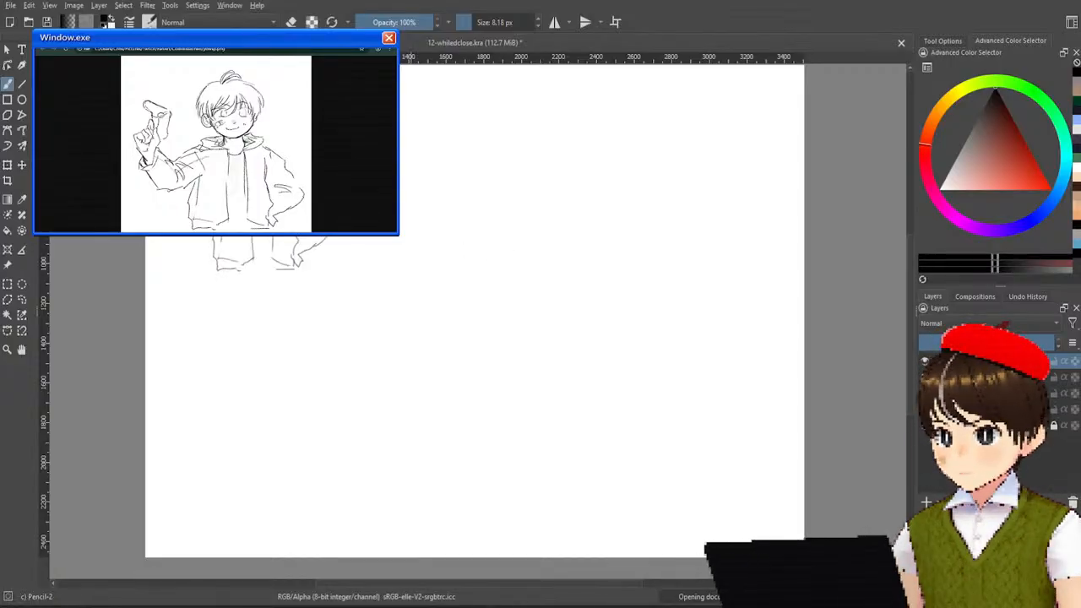
scroll(207, 207, up, 1)
scroll(292, 228, down, 1)
drag(481, 216, 442, 227)
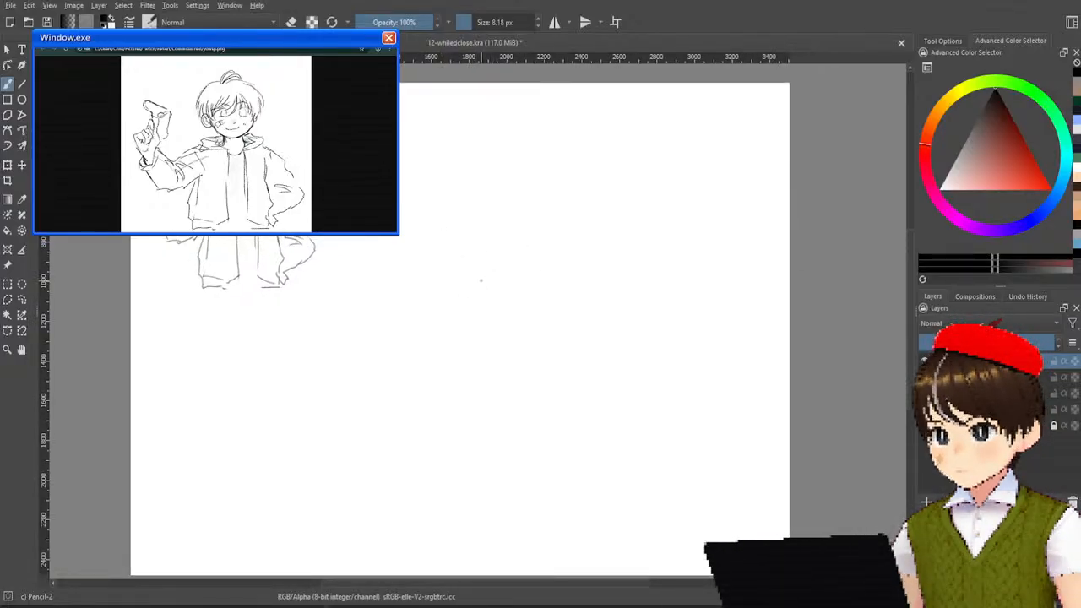
drag(480, 255, 452, 309)
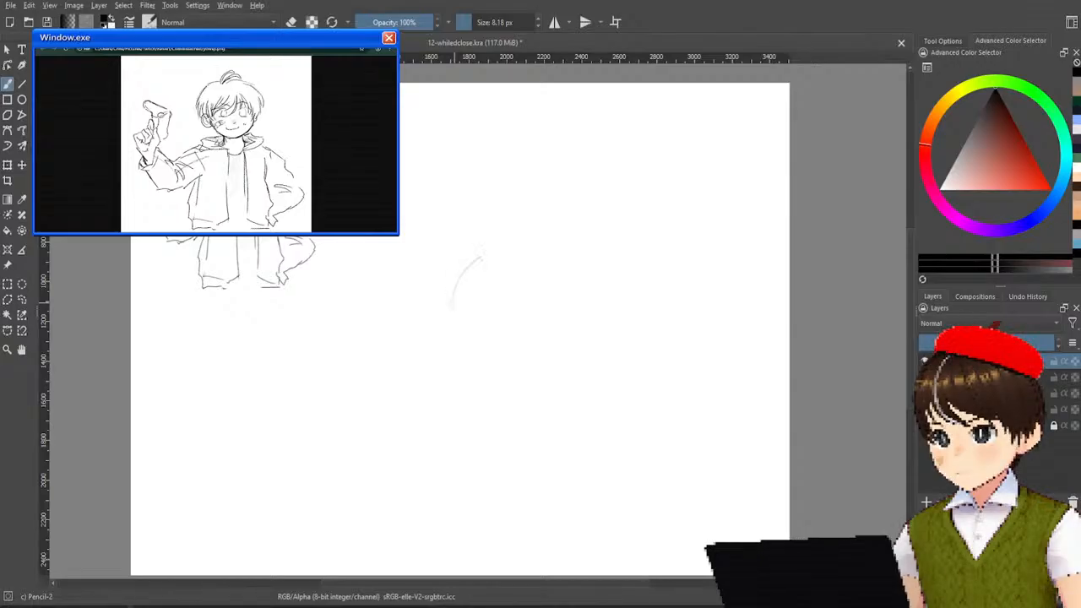
key(ctrl+z)
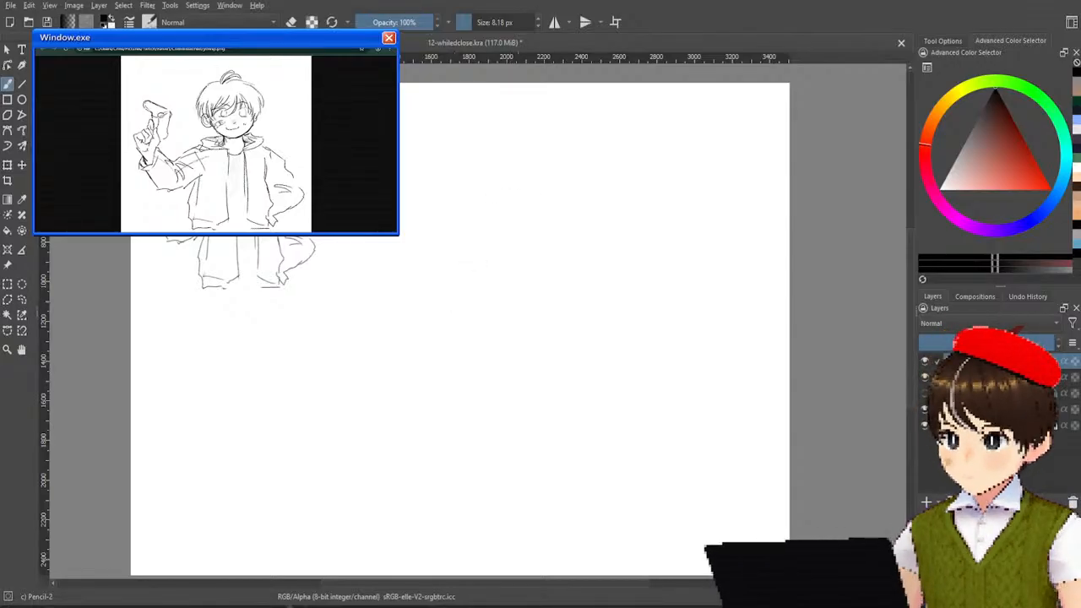
Move the inserted reference drawing down and right, clear of the floating reference window.
click(22, 165)
mouse_move(314, 261)
mouse_down()
mouse_move(458, 346)
mouse_move(424, 314)
mouse_up()
scroll(424, 316, up, 3)
scroll(532, 313, down, 1)
drag(597, 290, 593, 288)
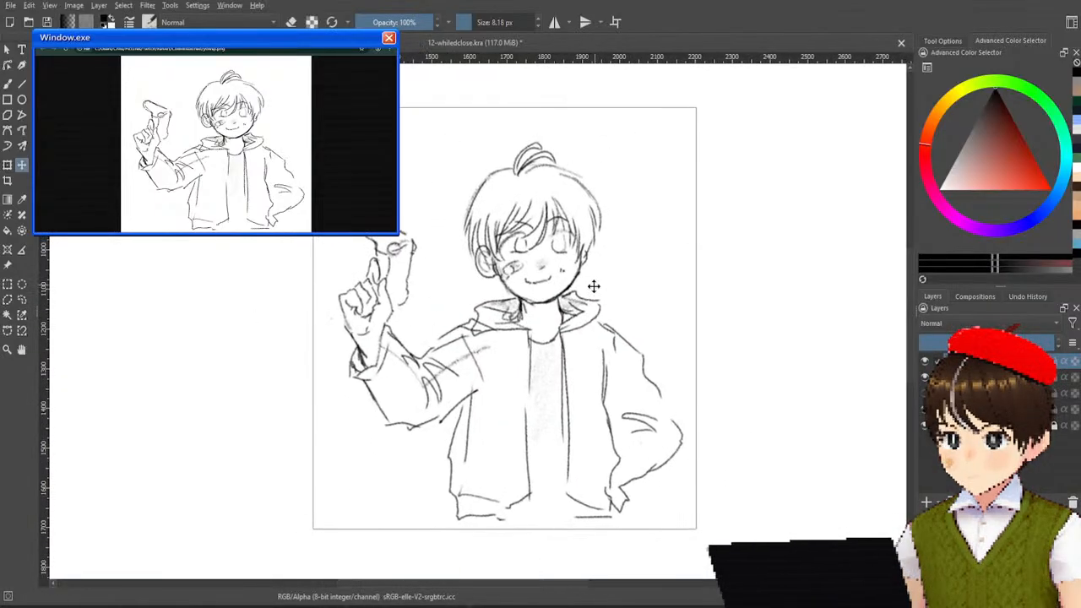
scroll(598, 297, up, 2)
scroll(598, 297, down, 2)
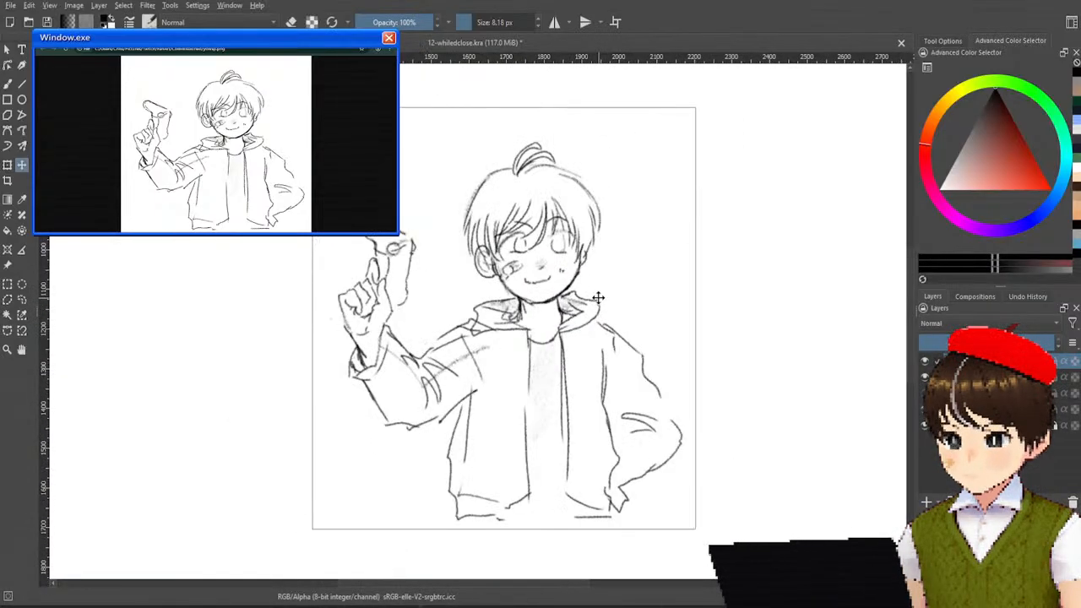
Add a new layer above the reference drawing, fade the reference, and ready the Pencil-2 brush for tracing.
key(Insert)
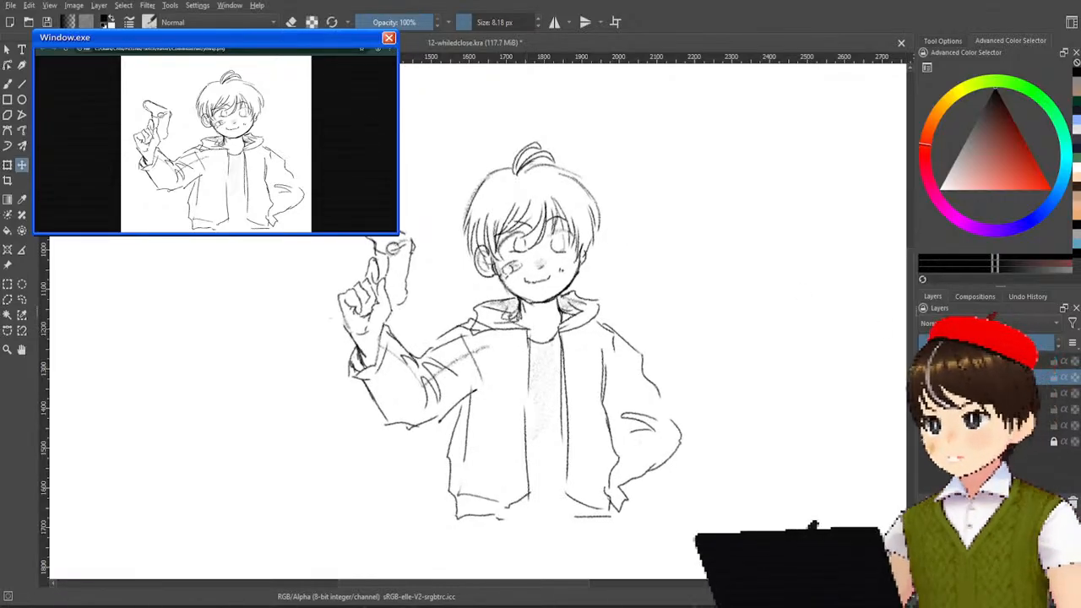
click(8, 83)
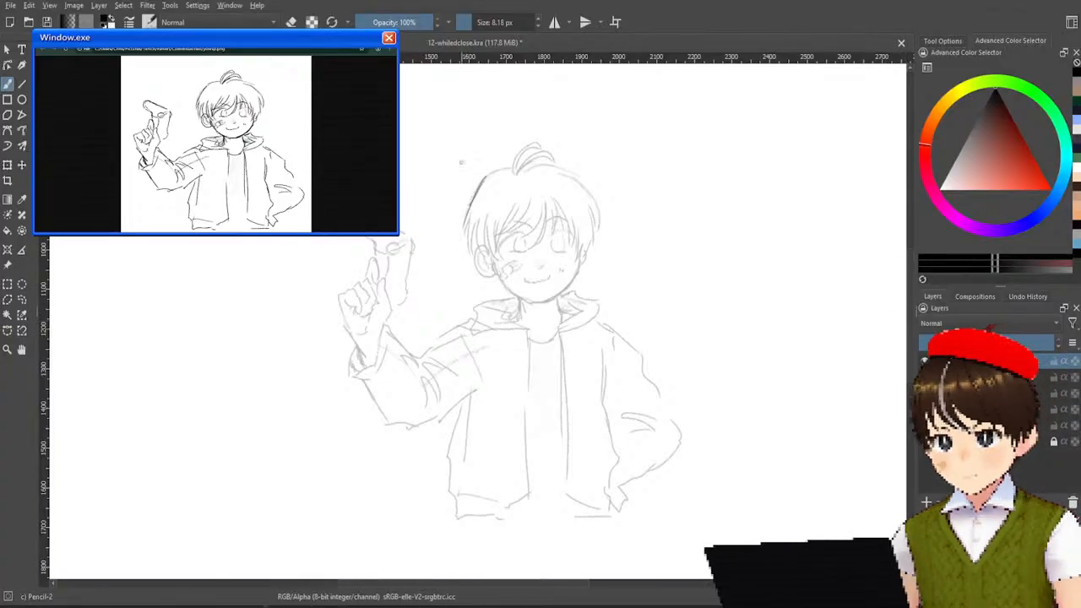
Trace the outer hair outline and the looped tuft on top of the head with the Pencil-2 brush.
mouse_move(480, 179)
mouse_down()
mouse_move(583, 169)
mouse_move(570, 169)
mouse_move(599, 211)
mouse_move(591, 241)
mouse_up()
mouse_move(600, 193)
mouse_down()
mouse_move(602, 233)
mouse_move(589, 251)
mouse_up()
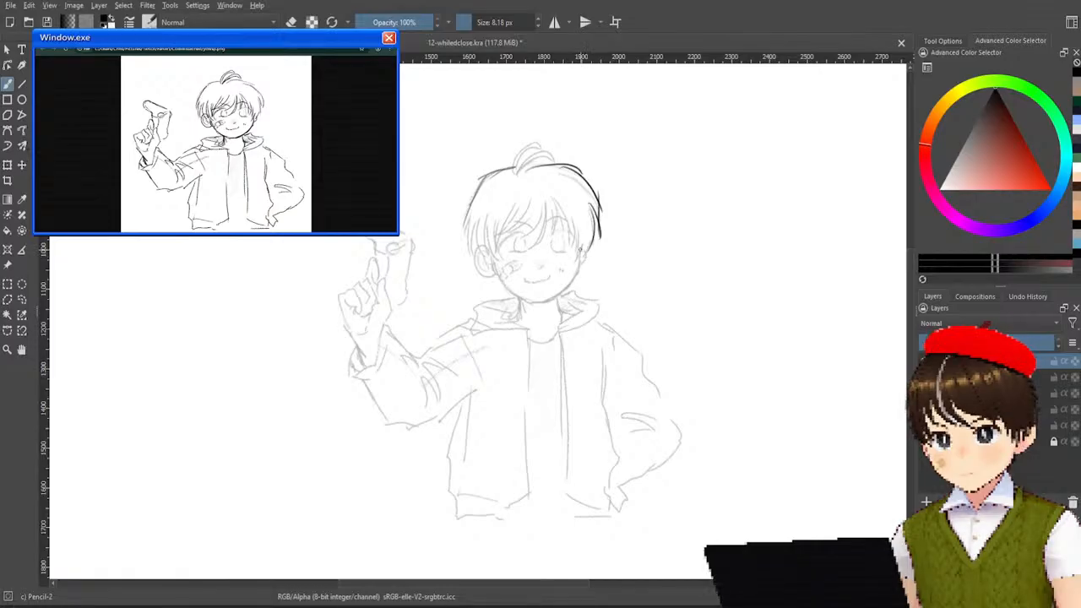
mouse_move(509, 174)
mouse_down()
mouse_move(541, 142)
mouse_move(524, 178)
mouse_move(561, 154)
mouse_move(508, 188)
mouse_move(557, 150)
mouse_move(560, 161)
mouse_up()
key(ctrl+z)
key(ctrl+z)
key(ctrl+z)
key(ctrl+z)
key(ctrl+z)
key(ctrl+z)
key(ctrl+z)
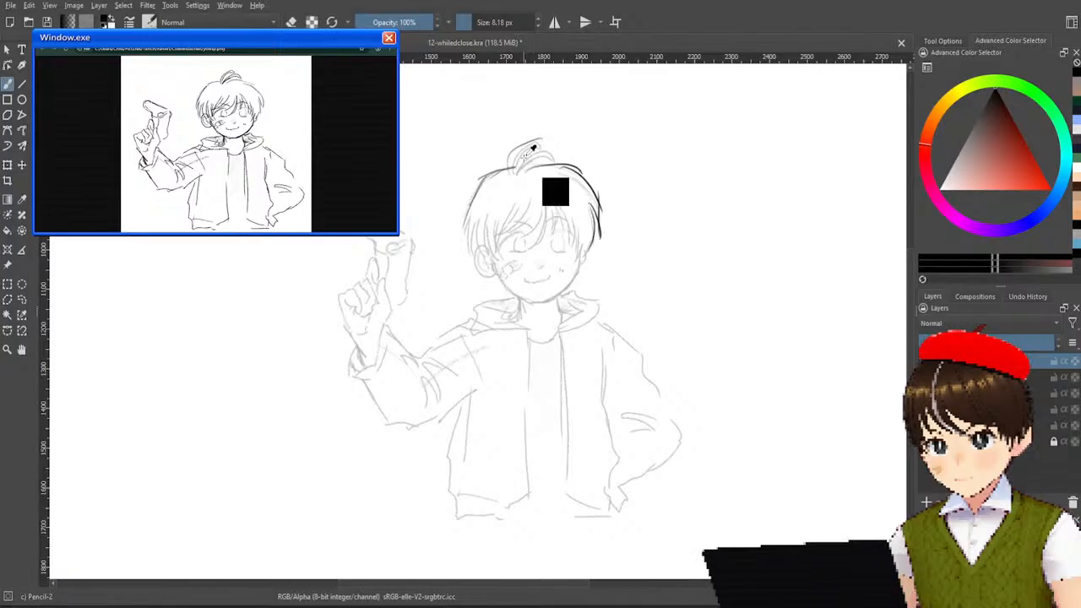
mouse_move(515, 167)
mouse_down()
mouse_move(550, 145)
mouse_move(543, 157)
mouse_move(559, 175)
mouse_move(522, 165)
mouse_up()
key(ctrl+z)
Trace the hair strands beside the ear on the raised-hand side and the fringe strands sweeping across the forehead.
key(ctrl+z)
key(ctrl+z)
key(ctrl+z)
mouse_move(474, 201)
mouse_down()
mouse_move(460, 242)
mouse_move(468, 262)
mouse_up()
key(ctrl+z)
mouse_move(470, 224)
mouse_down()
mouse_move(477, 263)
mouse_move(487, 249)
mouse_up()
drag(490, 246, 503, 269)
mouse_move(493, 219)
mouse_down()
mouse_move(505, 260)
mouse_move(493, 250)
mouse_up()
mouse_move(515, 204)
mouse_down()
mouse_move(497, 248)
mouse_move(522, 216)
mouse_up()
drag(527, 211, 505, 235)
mouse_move(544, 201)
mouse_down()
mouse_move(522, 240)
mouse_move(540, 247)
mouse_up()
drag(548, 203, 537, 246)
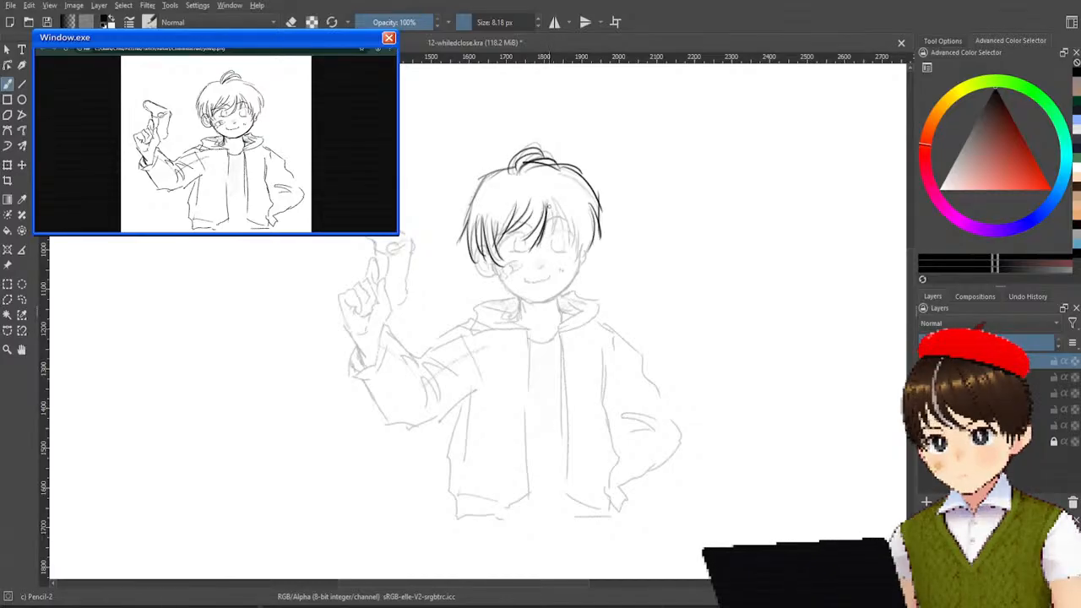
Trace the remaining fringe strands and the cheek and ear on the side away from the raised hand.
drag(553, 204, 553, 236)
mouse_move(564, 199)
mouse_down()
mouse_move(553, 245)
mouse_move(570, 242)
mouse_move(572, 260)
mouse_move(580, 247)
mouse_move(560, 292)
mouse_up()
key(ctrl+z)
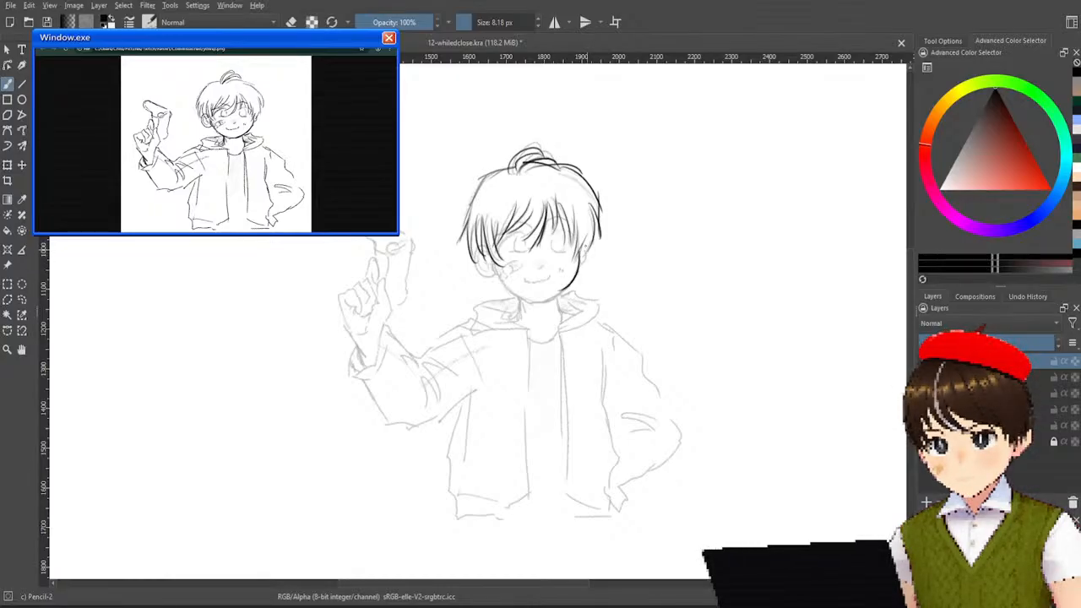
drag(585, 251, 580, 271)
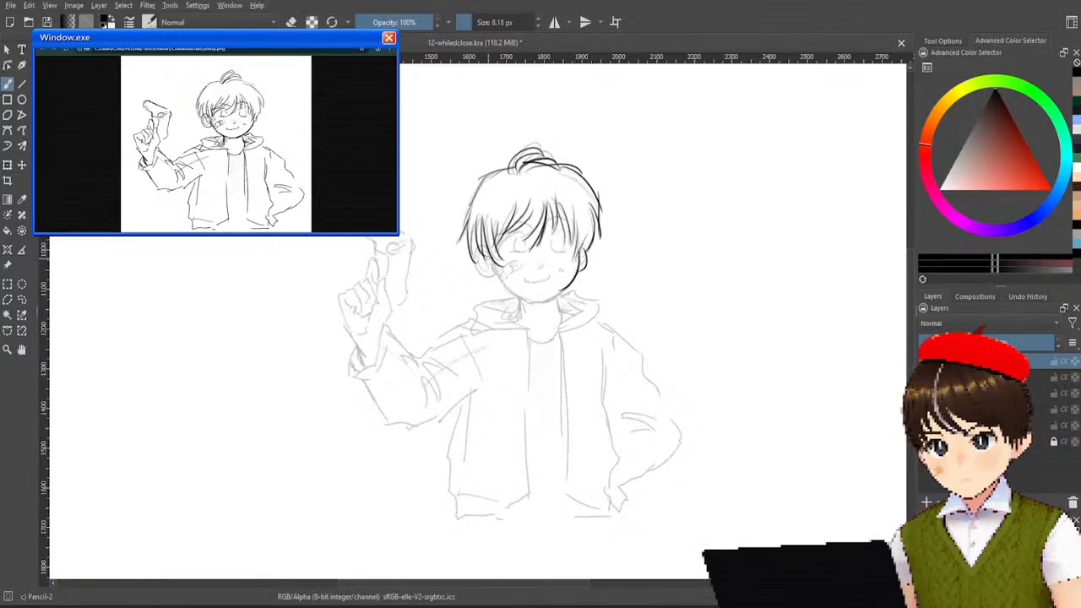
Trace the ear on the raised-hand side and the jawline from it around the chin to the opposite cheek.
mouse_move(488, 255)
mouse_down()
mouse_move(474, 268)
mouse_move(496, 278)
mouse_up()
key(ctrl+z)
key(ctrl+z)
key(ctrl+z)
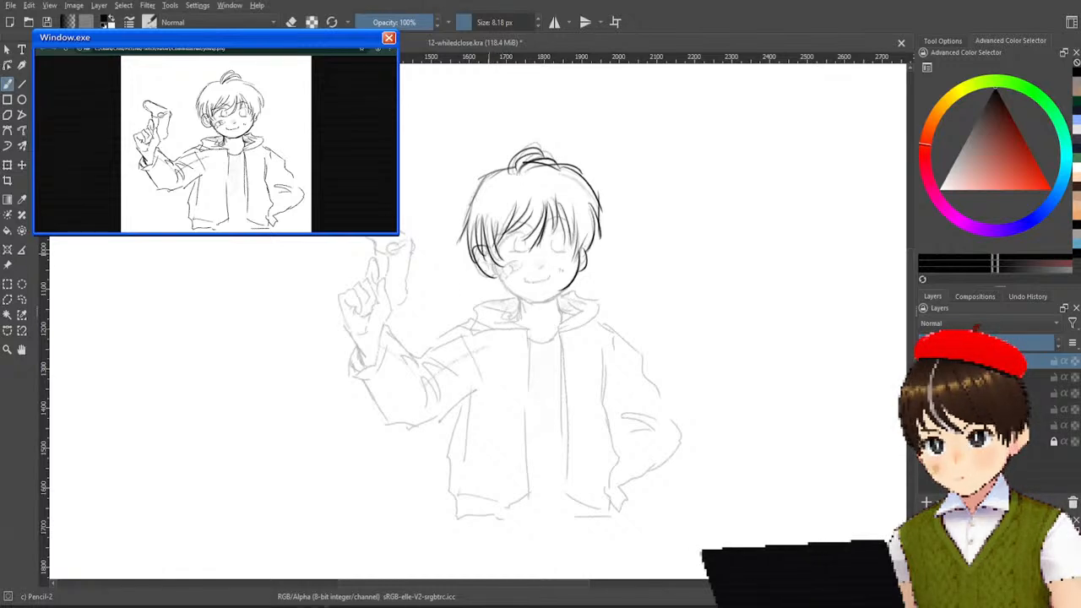
key(ctrl+z)
key(ctrl+z)
drag(485, 246, 486, 276)
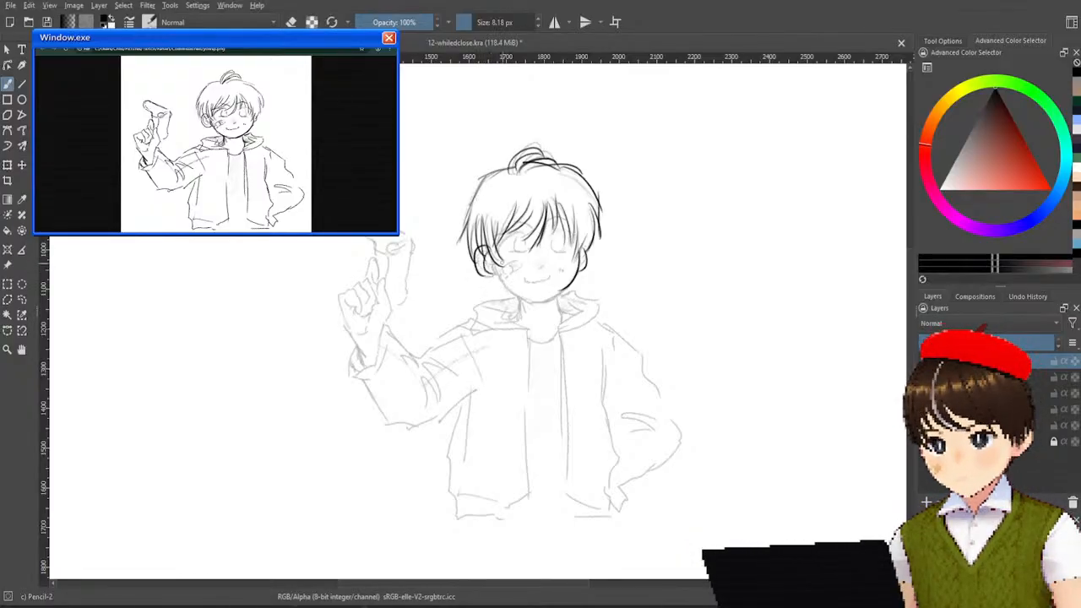
drag(480, 252, 493, 273)
key(ctrl+z)
key(ctrl+z)
key(ctrl+z)
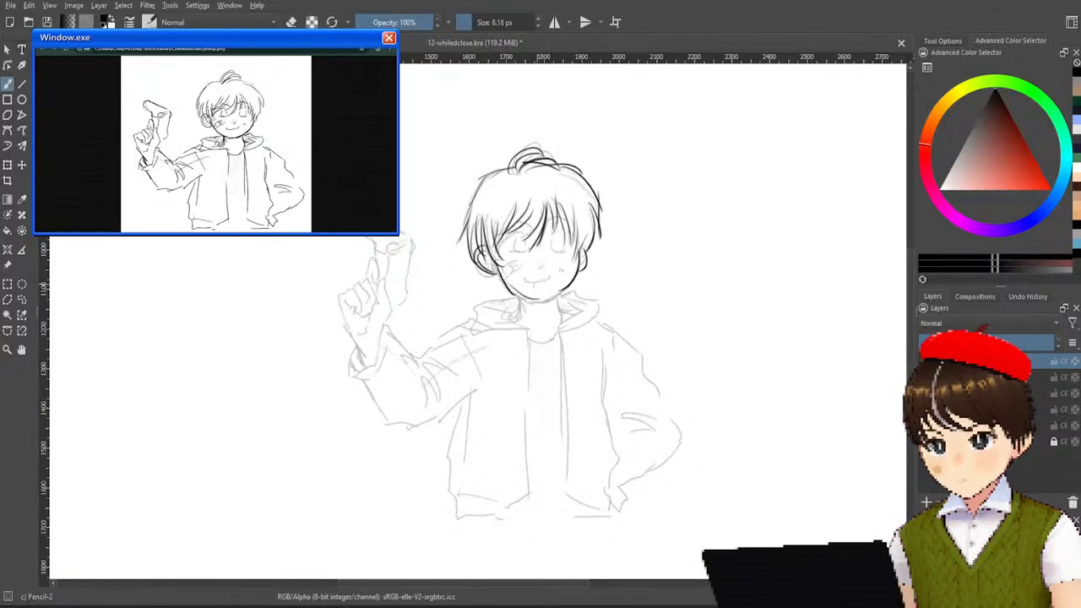
mouse_move(494, 263)
mouse_down()
mouse_move(531, 297)
mouse_move(574, 277)
mouse_move(539, 302)
mouse_move(546, 297)
mouse_up()
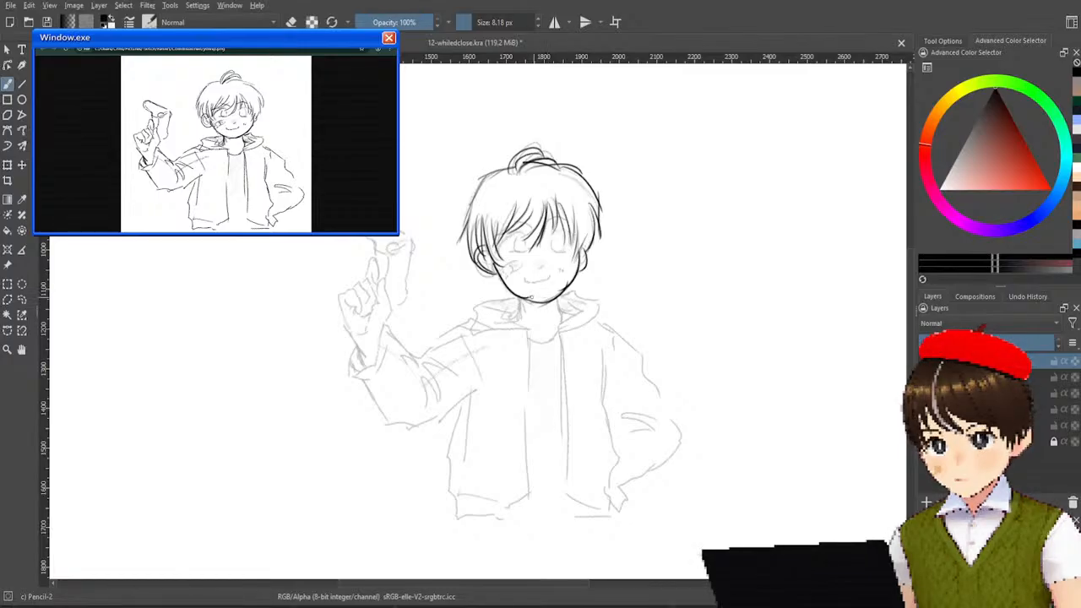
Redo the jawline stroke from the ear on the raised-hand side around the chin to the opposite cheek.
key(ctrl+z)
key(ctrl+z)
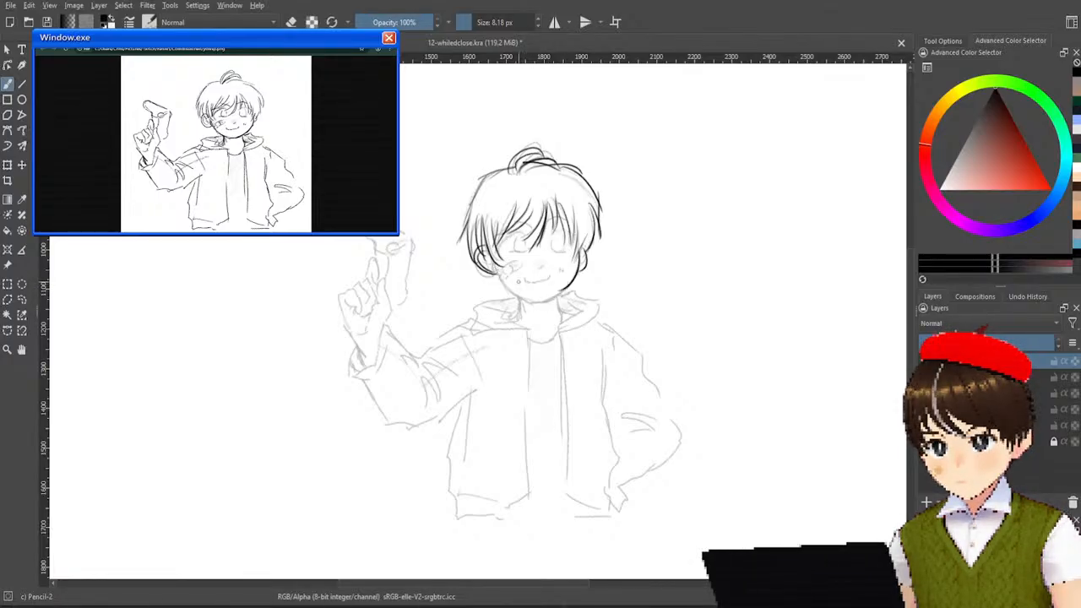
mouse_move(494, 264)
mouse_down()
mouse_move(530, 300)
mouse_move(564, 289)
mouse_up()
key(ctrl+z)
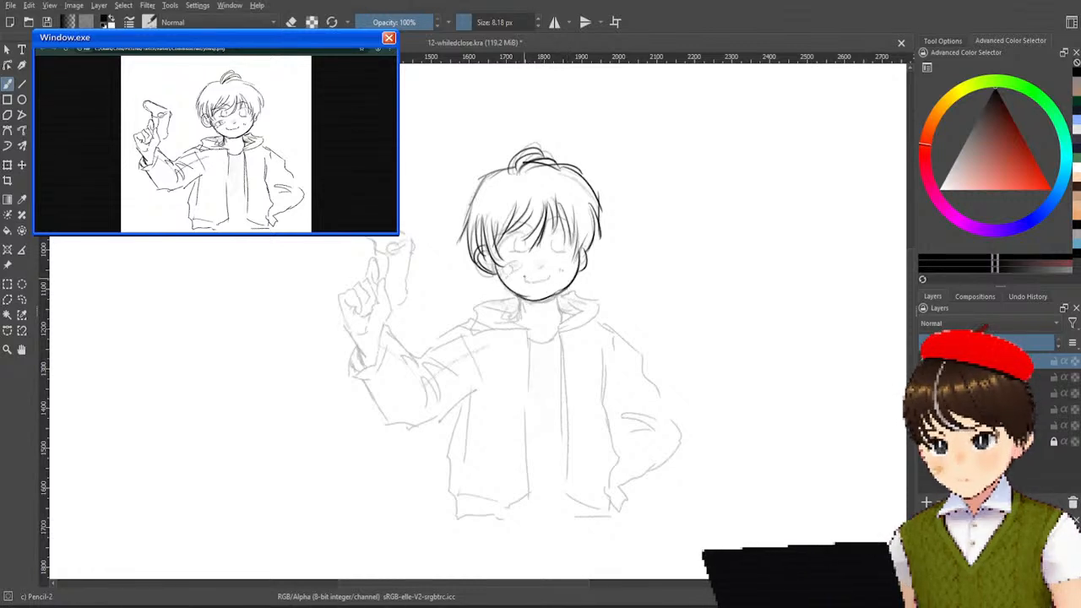
Trace the smiling mouth, the nose and the small cheek marks, plus the bandage on the raised-hand side's cheek.
drag(526, 280, 564, 271)
key(ctrl+z)
key(ctrl+z)
key(ctrl+z)
key(ctrl+z)
key(ctrl+z)
key(ctrl+z)
key(ctrl+z)
key(ctrl+z)
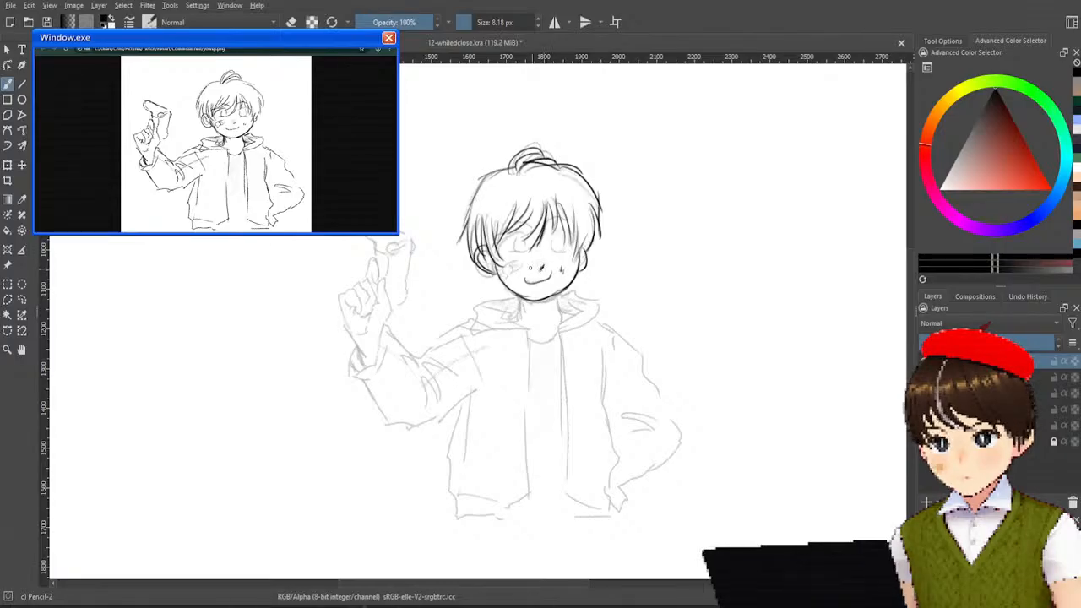
mouse_move(502, 268)
mouse_down()
mouse_move(524, 261)
mouse_move(514, 274)
mouse_up()
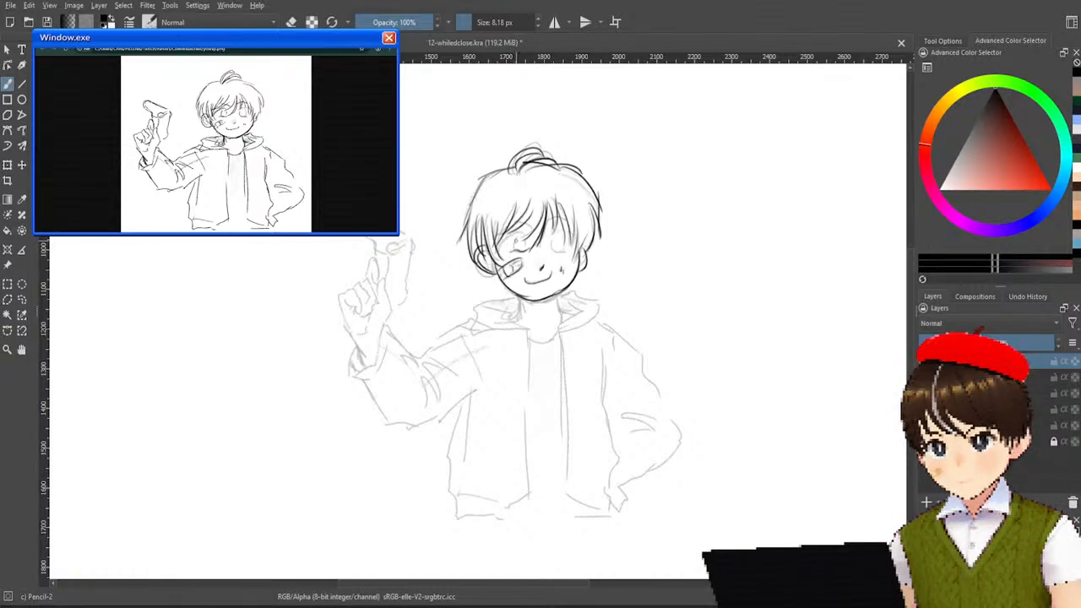
Draw the eye on the raised-hand side with its round iris, upper lid line and eyebrow.
mouse_move(515, 239)
mouse_down()
mouse_move(520, 251)
mouse_move(539, 227)
mouse_up()
key(ctrl+z)
key(ctrl+z)
key(ctrl+z)
key(ctrl+z)
key(ctrl+z)
key(ctrl+z)
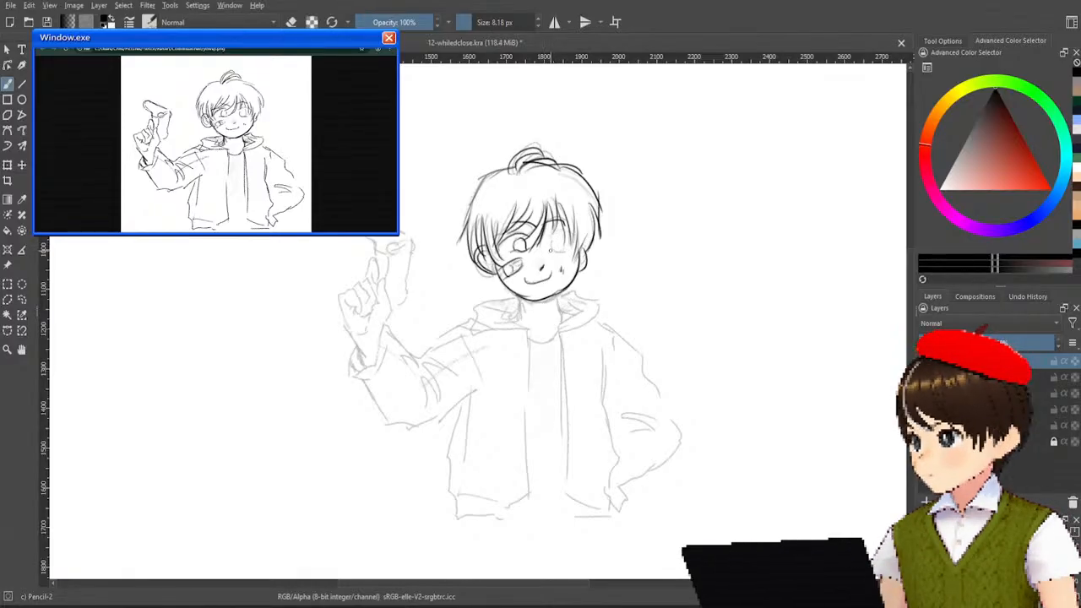
Draw the eye on the side away from the raised hand with its round iris, upper lid line and eyebrow.
mouse_move(554, 242)
mouse_down()
mouse_move(556, 256)
mouse_move(568, 250)
mouse_up()
key(ctrl+z)
key(ctrl+z)
key(ctrl+z)
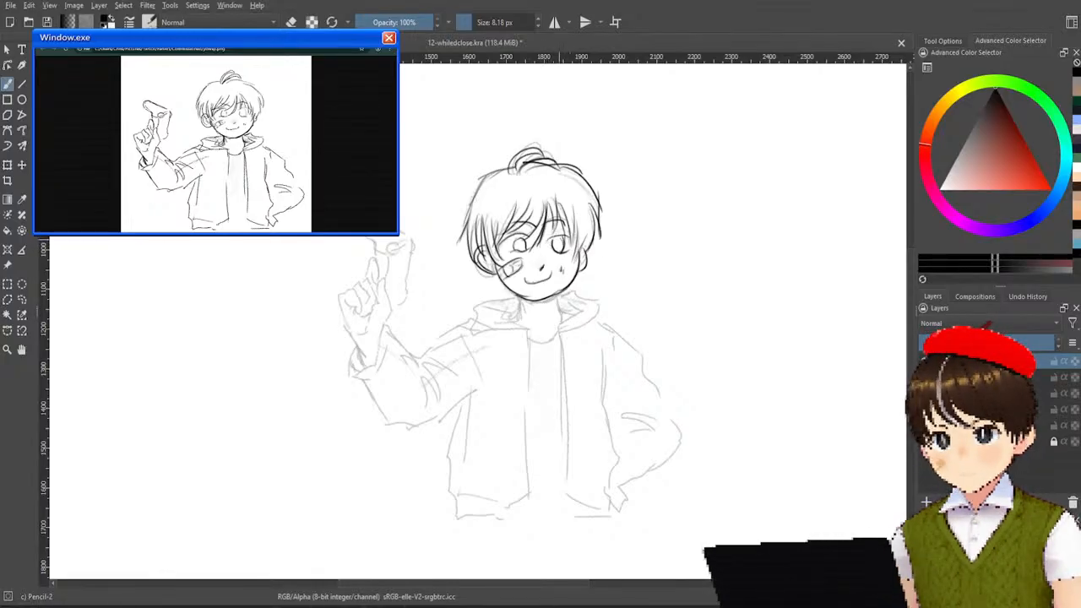
drag(551, 235, 577, 241)
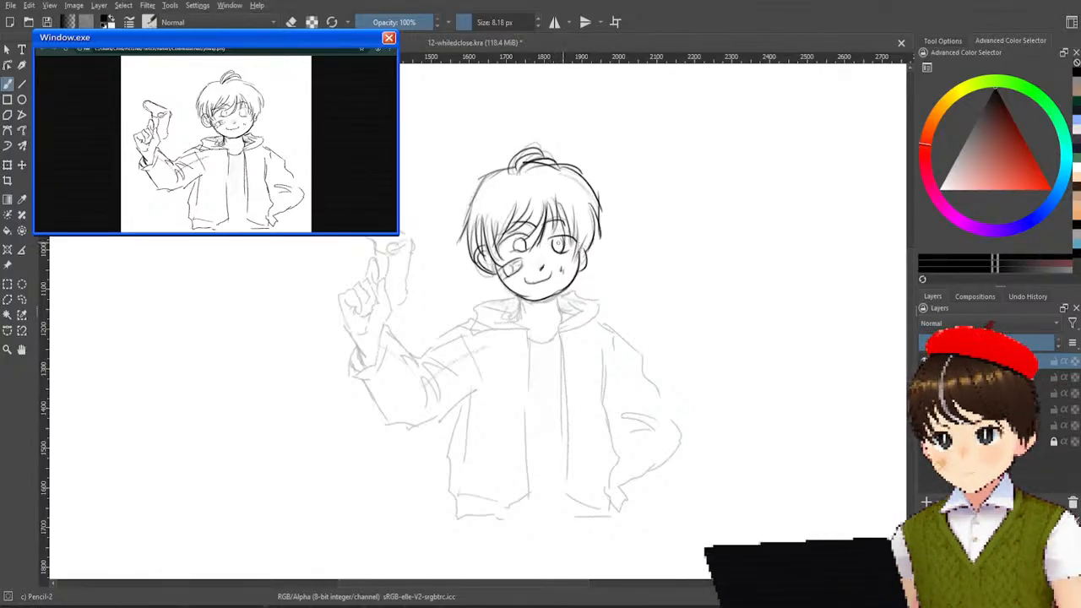
key(ctrl+z)
key(ctrl+z)
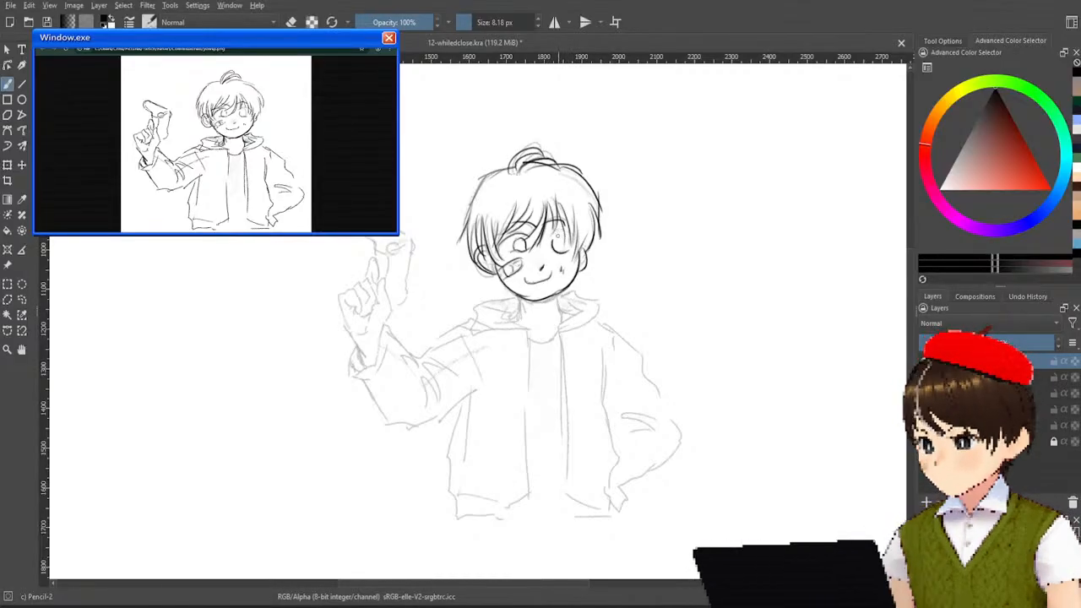
key(ctrl+z)
key(ctrl+z)
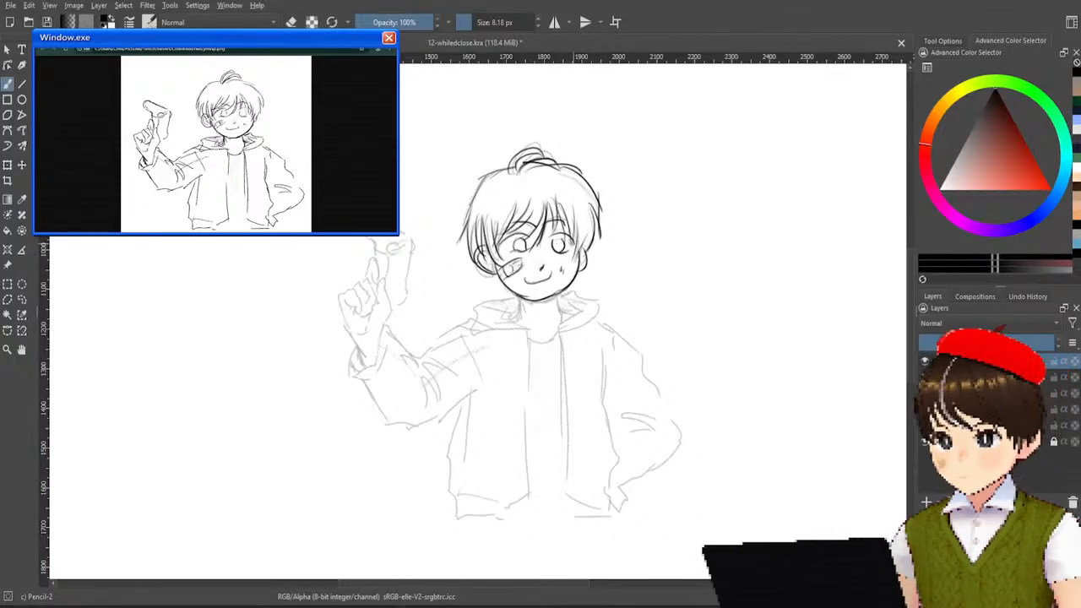
Trace the neck, the shirt neckline and the hood on the side away from the raised hand.
drag(520, 296, 513, 319)
mouse_move(553, 292)
mouse_down()
mouse_move(569, 315)
mouse_move(549, 338)
mouse_move(501, 336)
mouse_move(566, 336)
mouse_move(603, 308)
mouse_move(581, 309)
mouse_move(583, 289)
mouse_move(605, 309)
mouse_up()
key(ctrl+z)
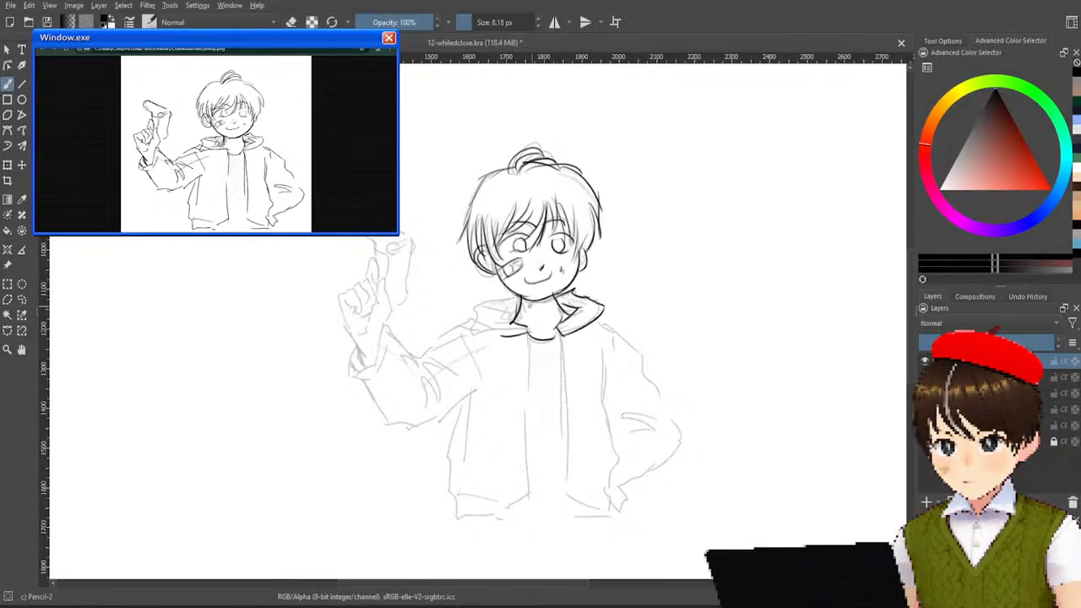
Trace the hood, shoulder and sleeve seam on the raised-hand side, plus both front edges of the open jacket.
mouse_move(515, 300)
mouse_down()
mouse_move(469, 309)
mouse_move(470, 326)
mouse_move(508, 331)
mouse_move(488, 311)
mouse_move(497, 321)
mouse_move(421, 356)
mouse_move(478, 389)
mouse_up()
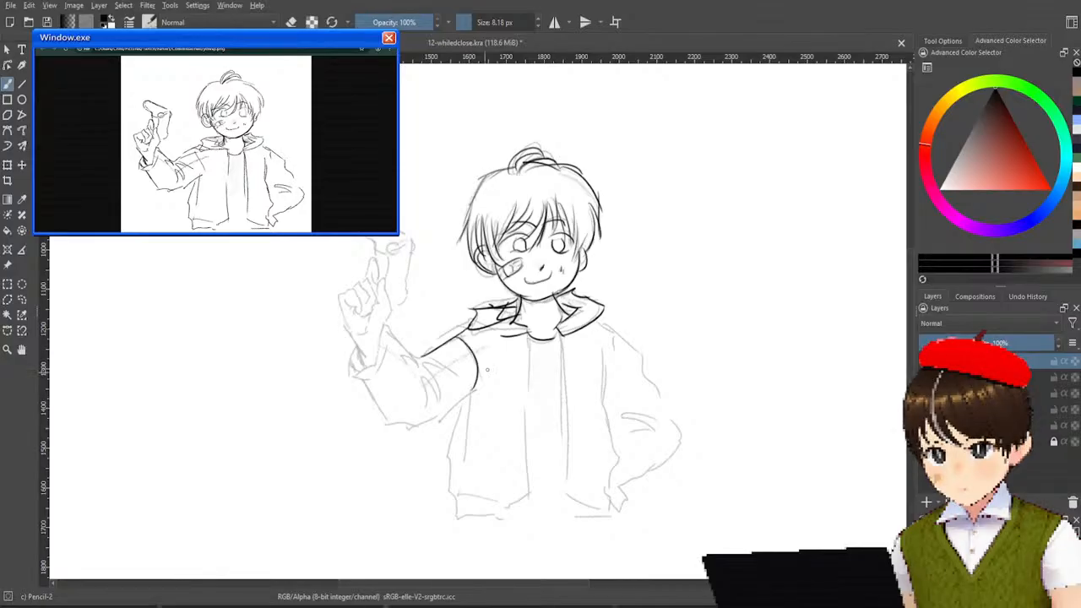
key(ctrl+z)
drag(461, 331, 477, 372)
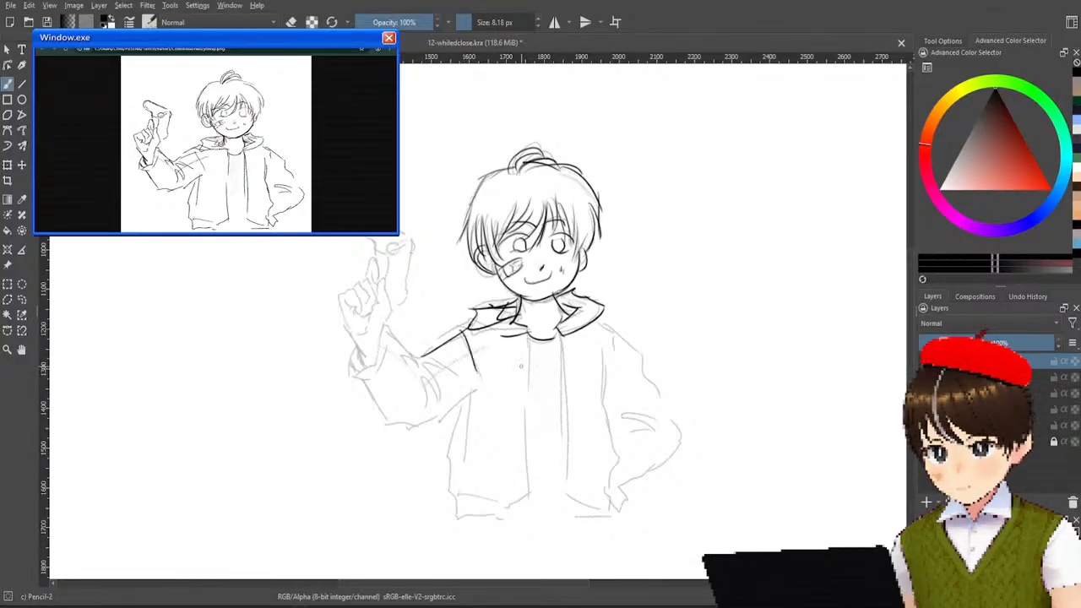
drag(526, 337, 525, 452)
drag(569, 339, 560, 481)
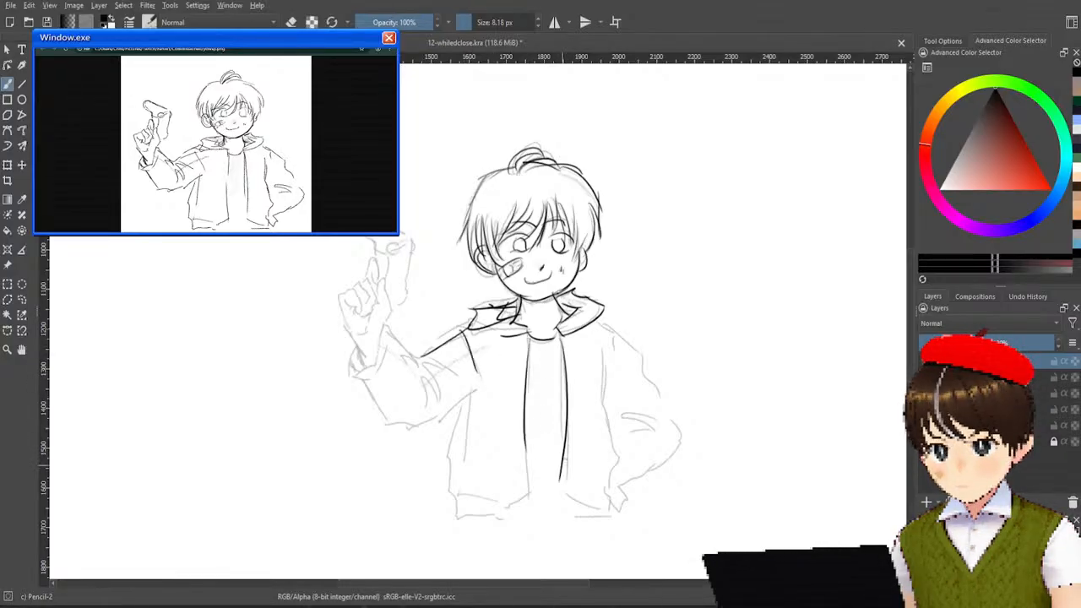
Trace the jacket side and the bent arm away from the raised hand, with its shoulder, elbow folds and cuff.
mouse_move(601, 348)
mouse_down()
mouse_move(619, 443)
mouse_move(603, 505)
mouse_move(620, 511)
mouse_move(638, 494)
mouse_move(620, 512)
mouse_move(634, 499)
mouse_move(684, 424)
mouse_move(681, 443)
mouse_move(622, 418)
mouse_move(655, 422)
mouse_move(652, 436)
mouse_move(656, 419)
mouse_move(659, 434)
mouse_move(652, 425)
mouse_up()
key(ctrl+z)
key(ctrl+z)
key(ctrl+z)
key(ctrl+z)
key(ctrl+z)
key(ctrl+z)
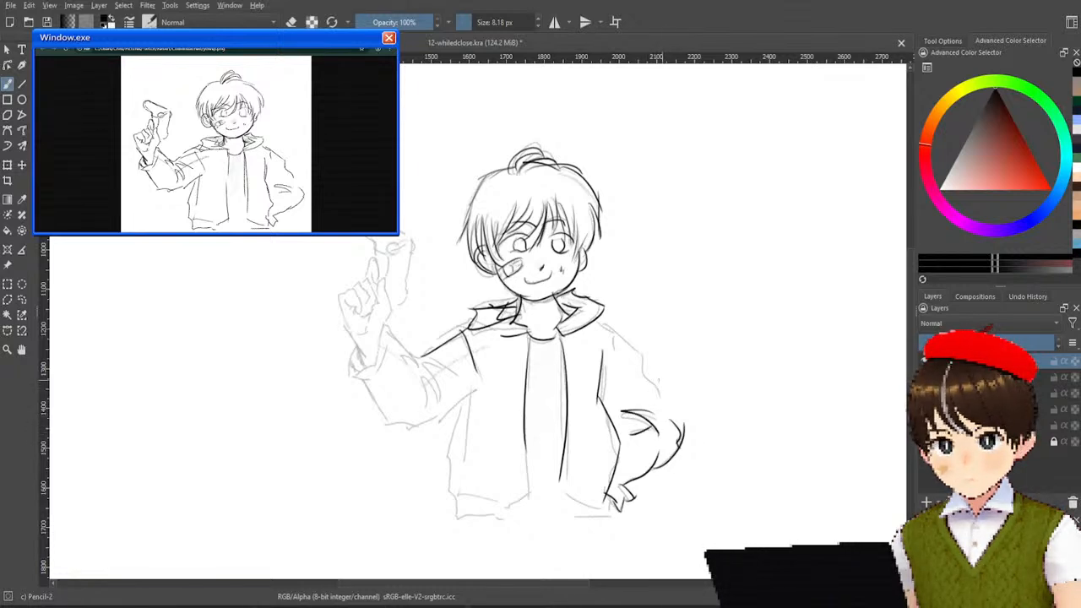
mouse_move(595, 319)
mouse_down()
mouse_move(630, 336)
mouse_move(612, 362)
mouse_move(648, 368)
mouse_move(665, 404)
mouse_up()
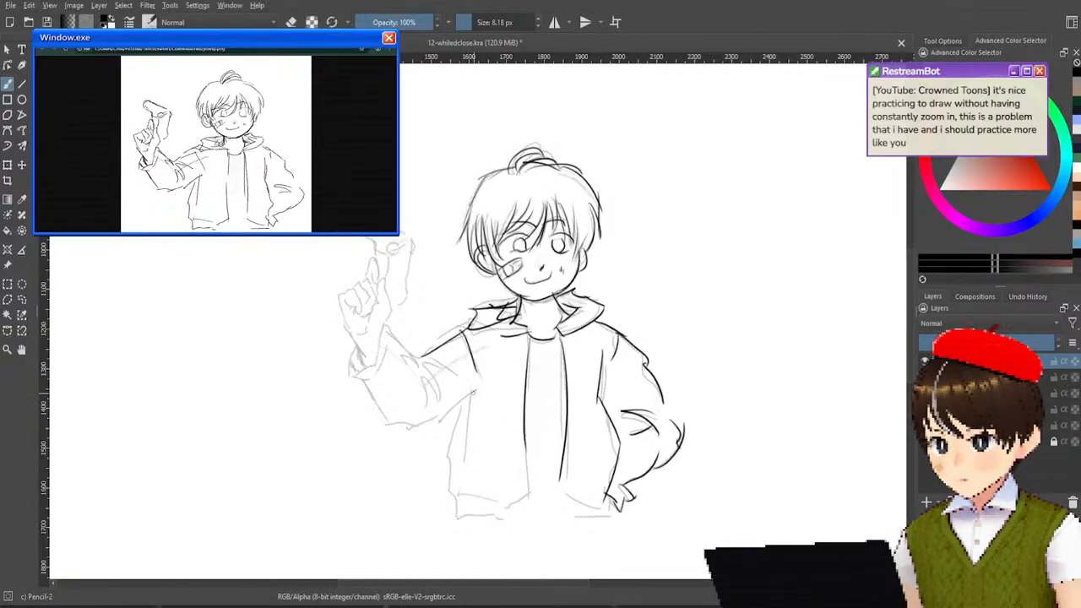
Trace the raised-hand side of the jacket body from the underarm down, including its lower hem and waistband.
mouse_move(440, 420)
mouse_down()
mouse_move(474, 390)
mouse_move(467, 461)
mouse_up()
key(ctrl+z)
key(ctrl+z)
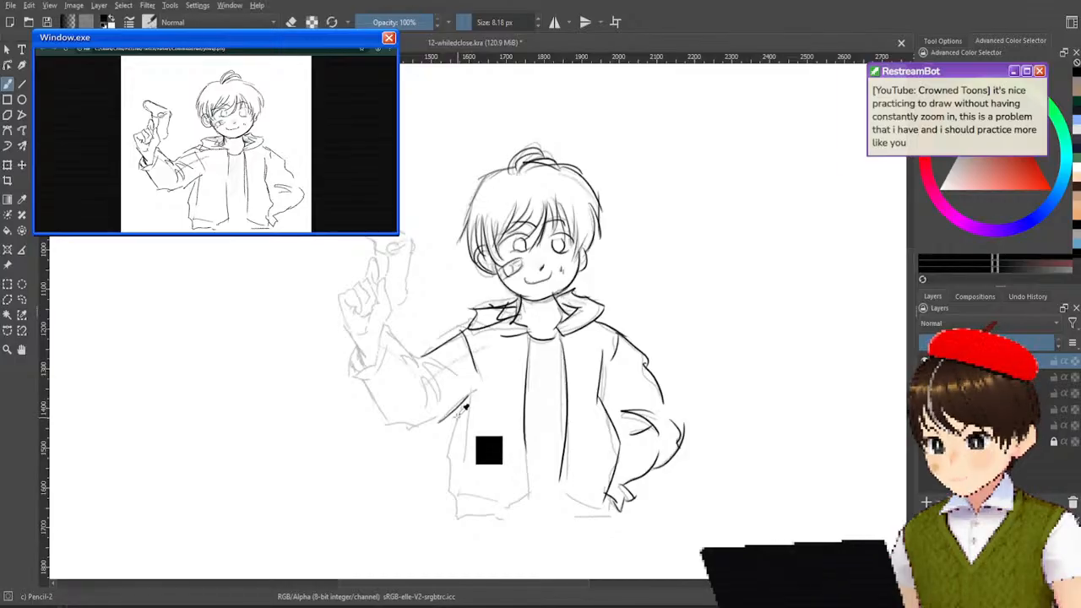
mouse_move(439, 421)
mouse_down()
mouse_move(474, 391)
mouse_move(464, 461)
mouse_up()
mouse_move(465, 405)
mouse_down()
mouse_move(445, 460)
mouse_move(449, 492)
mouse_move(465, 496)
mouse_move(456, 528)
mouse_move(512, 516)
mouse_move(523, 493)
mouse_move(509, 509)
mouse_up()
key(ctrl+z)
drag(509, 508, 530, 491)
drag(524, 442, 525, 486)
drag(458, 493, 494, 502)
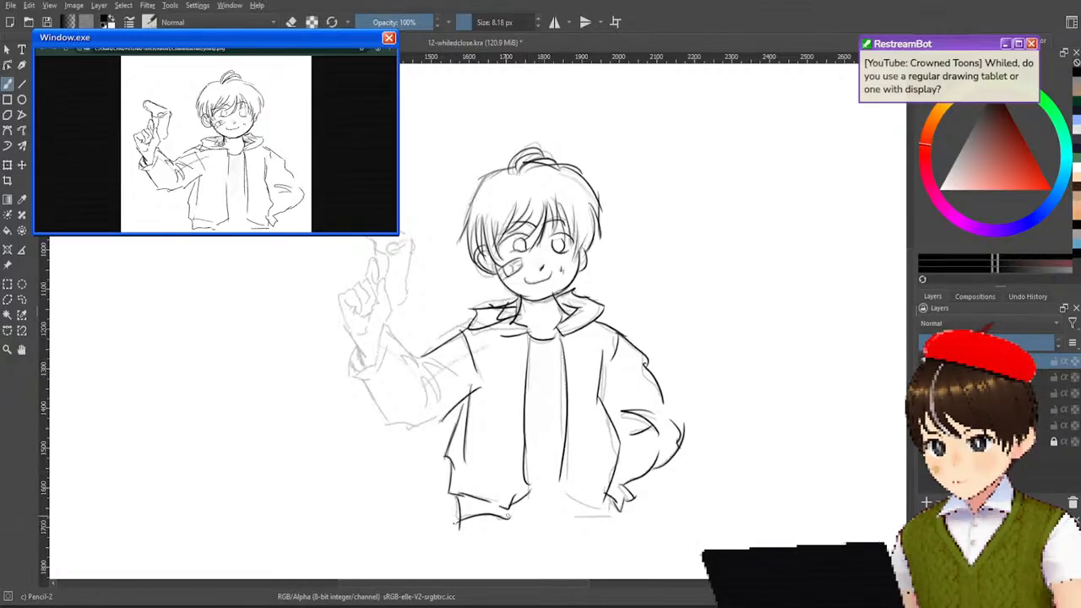
Trace the elbow folds, forearm outline and cuff of the raised arm's sleeve.
mouse_move(424, 381)
mouse_down()
mouse_move(422, 412)
mouse_move(441, 400)
mouse_move(450, 373)
mouse_move(469, 378)
mouse_up()
key(ctrl+z)
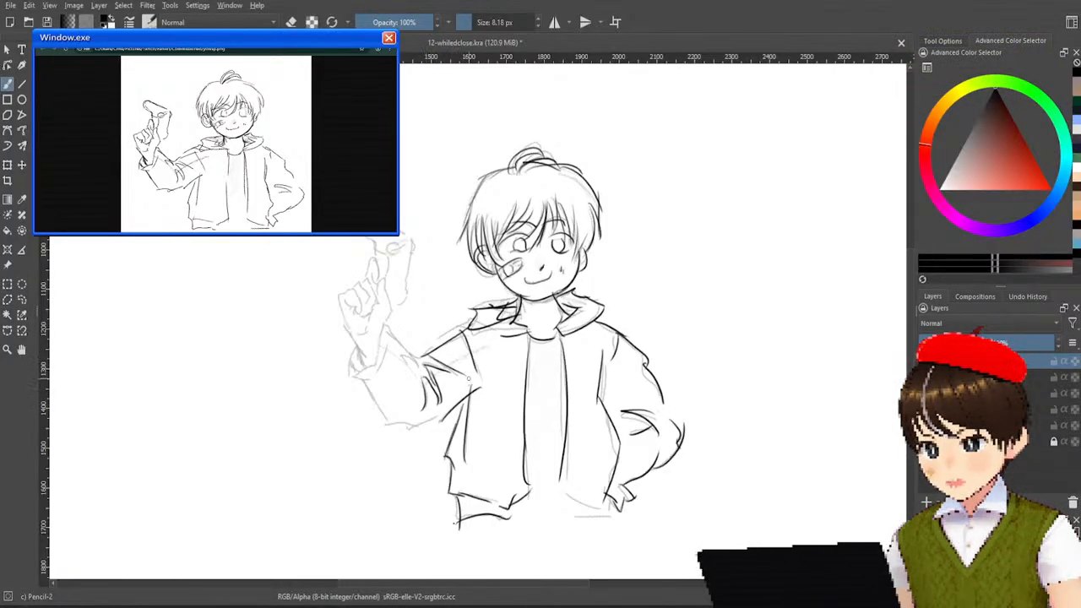
mouse_move(401, 355)
mouse_down()
mouse_move(408, 370)
mouse_move(416, 362)
mouse_up()
drag(386, 326, 420, 364)
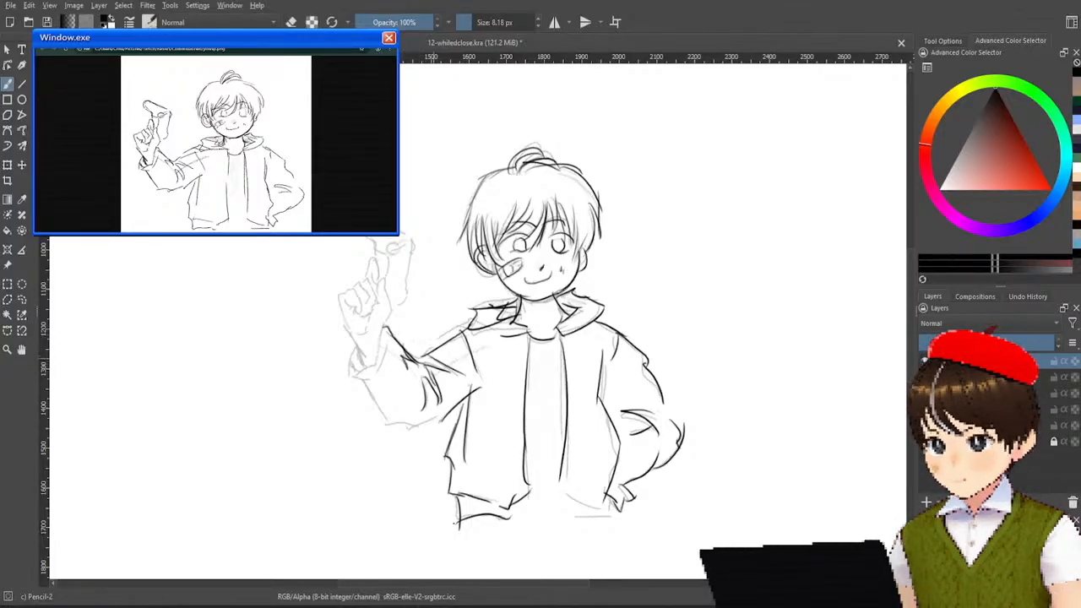
mouse_move(358, 349)
mouse_down()
mouse_move(388, 342)
mouse_move(352, 372)
mouse_move(368, 386)
mouse_move(356, 371)
mouse_move(451, 355)
mouse_move(442, 410)
mouse_up()
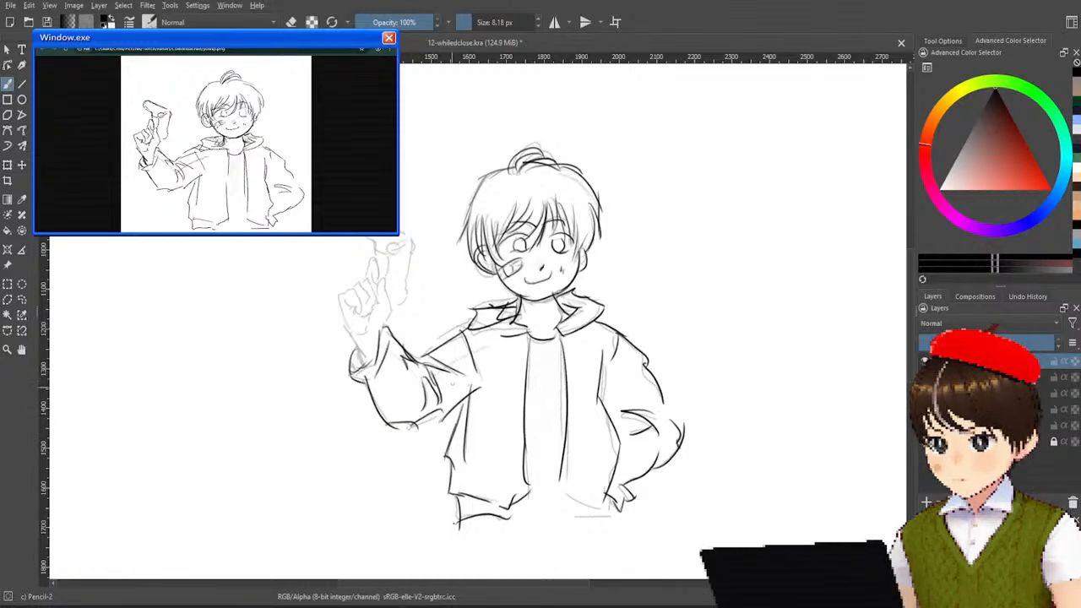
Trace the thumb-side edge and the upright index finger of the raised hand.
drag(388, 316, 379, 328)
mouse_move(386, 283)
mouse_down()
mouse_move(393, 313)
mouse_move(377, 303)
mouse_up()
key(ctrl+z)
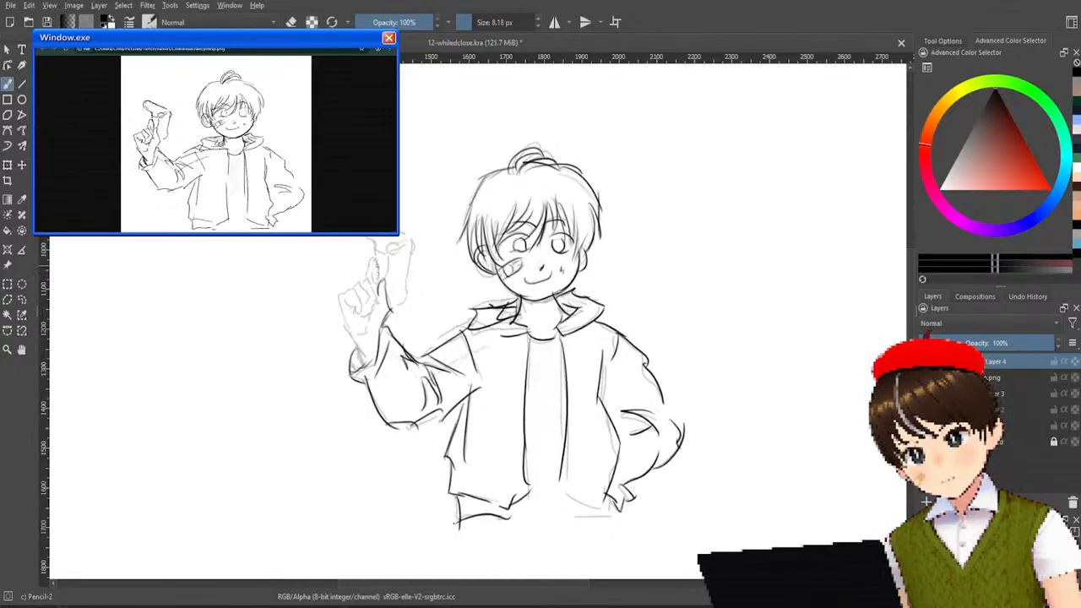
drag(377, 260, 366, 280)
key(ctrl+z)
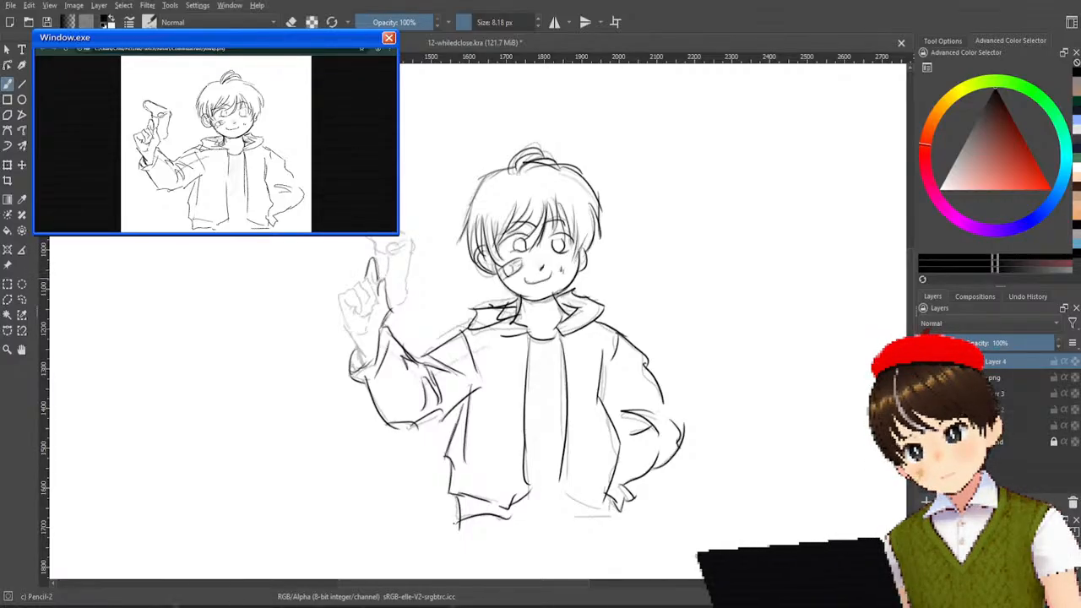
key(ctrl+z)
mouse_move(367, 280)
mouse_down()
mouse_move(381, 287)
mouse_move(377, 257)
mouse_move(380, 293)
mouse_up()
key(ctrl+z)
key(ctrl+z)
key(ctrl+z)
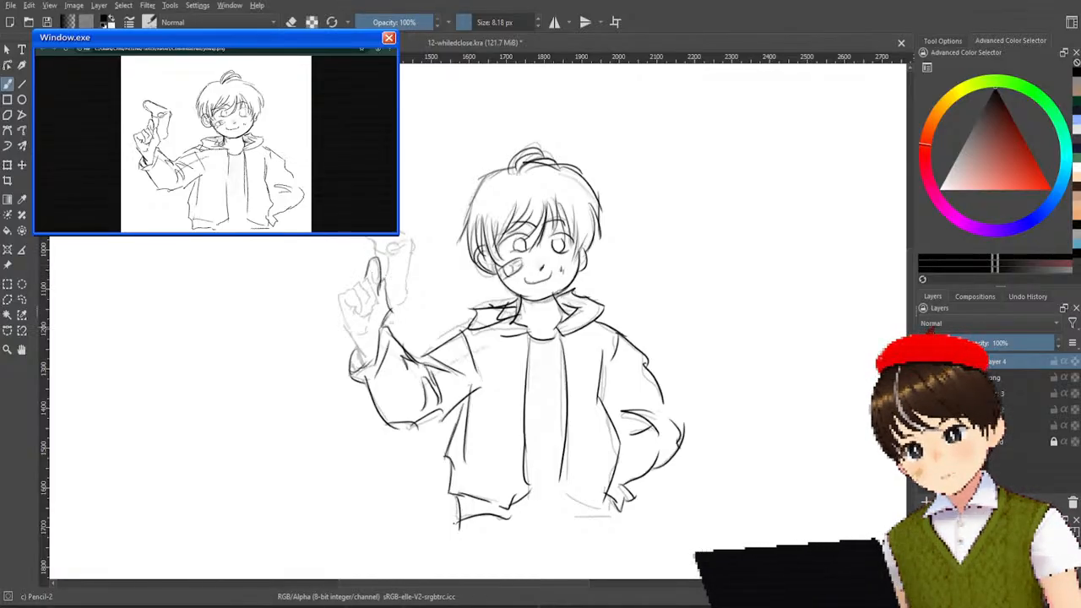
Trace the outer edge of the raised hand and the wrist running down into the cuff.
mouse_move(369, 269)
mouse_down()
mouse_move(382, 269)
mouse_move(377, 319)
mouse_up()
key(ctrl+z)
key(ctrl+z)
key(ctrl+z)
mouse_move(367, 278)
mouse_down()
mouse_move(380, 314)
mouse_move(361, 346)
mouse_up()
key(ctrl+z)
mouse_move(374, 294)
mouse_down()
mouse_move(368, 331)
mouse_move(383, 312)
mouse_move(361, 370)
mouse_up()
key(ctrl+z)
drag(345, 297, 365, 356)
key(ctrl+z)
drag(341, 297, 355, 331)
key(ctrl+z)
drag(341, 294, 370, 371)
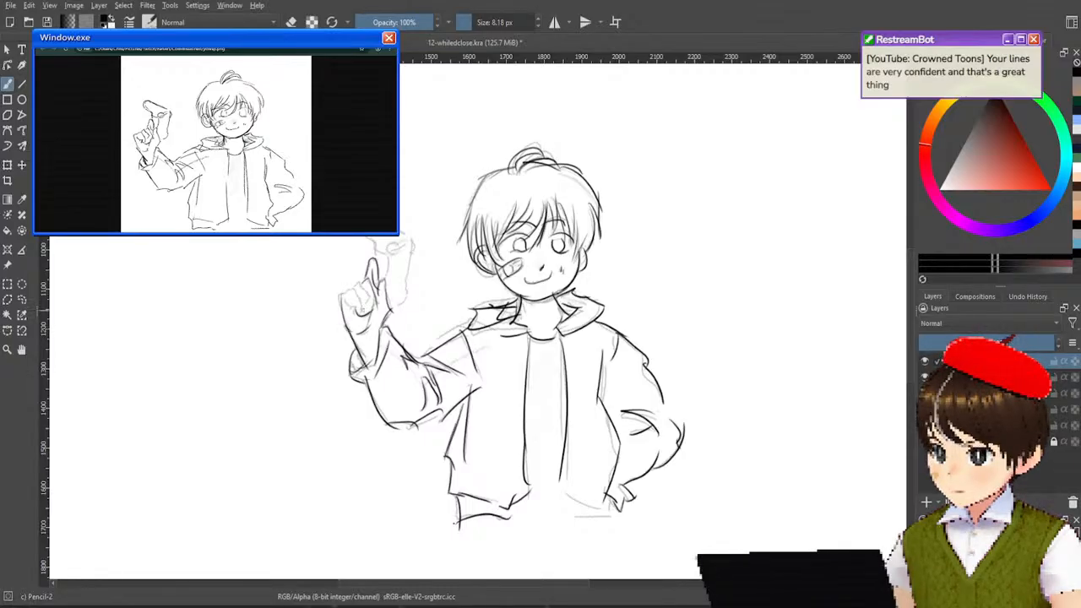
Trace the curled fingers and knuckles of the raised hand.
mouse_move(341, 295)
mouse_down()
mouse_move(367, 279)
mouse_move(362, 319)
mouse_move(373, 299)
mouse_move(361, 315)
mouse_up()
key(ctrl+z)
key(ctrl+z)
key(ctrl+z)
key(ctrl+z)
key(ctrl+z)
key(ctrl+z)
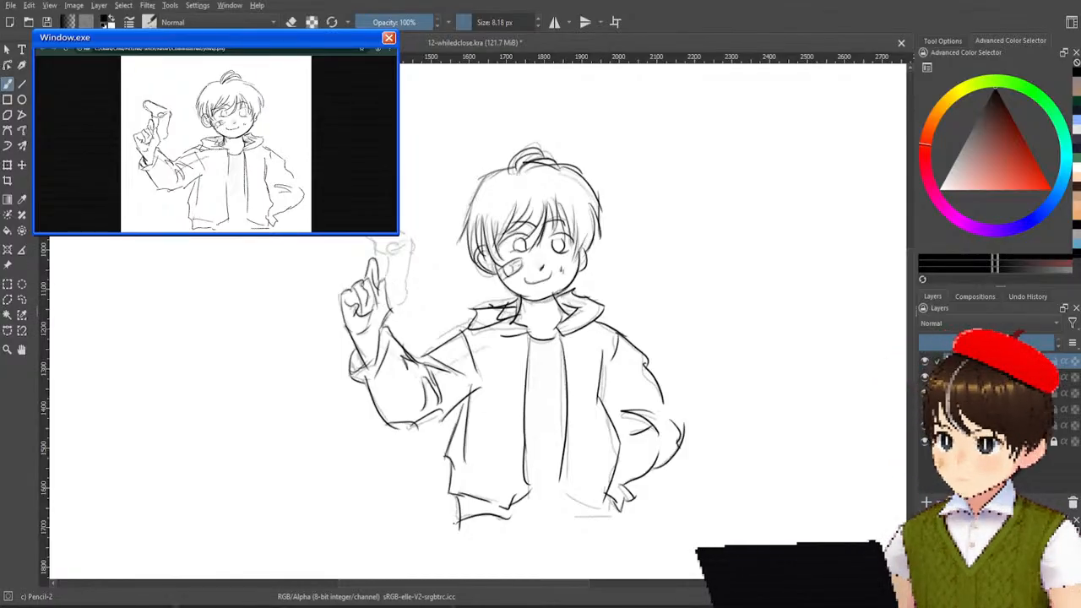
Trace the outline and the small round detail of the object held in the raised hand.
drag(364, 237, 376, 263)
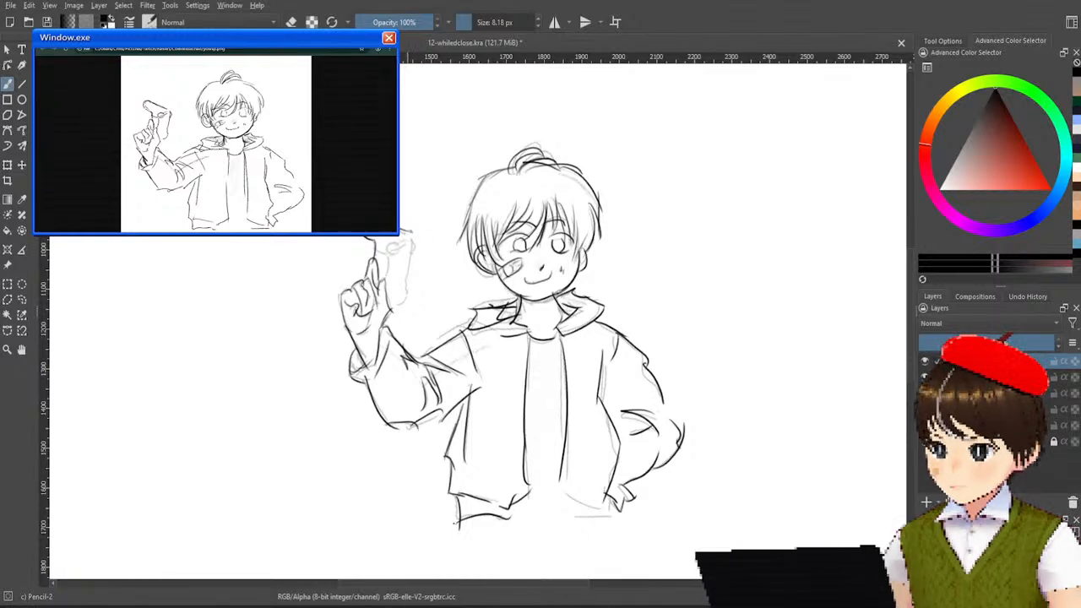
mouse_move(403, 229)
mouse_down()
mouse_move(412, 257)
mouse_move(395, 306)
mouse_up()
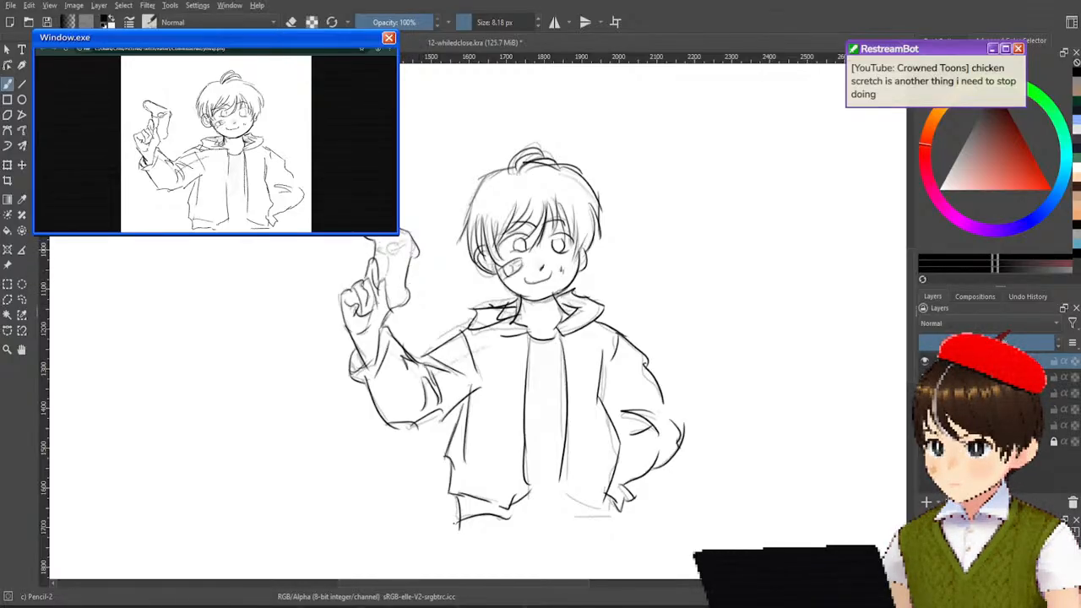
mouse_move(374, 245)
mouse_down()
mouse_move(385, 279)
mouse_move(389, 266)
mouse_move(380, 289)
mouse_up()
key(ctrl+z)
key(ctrl+z)
drag(377, 245, 386, 280)
key(ctrl+z)
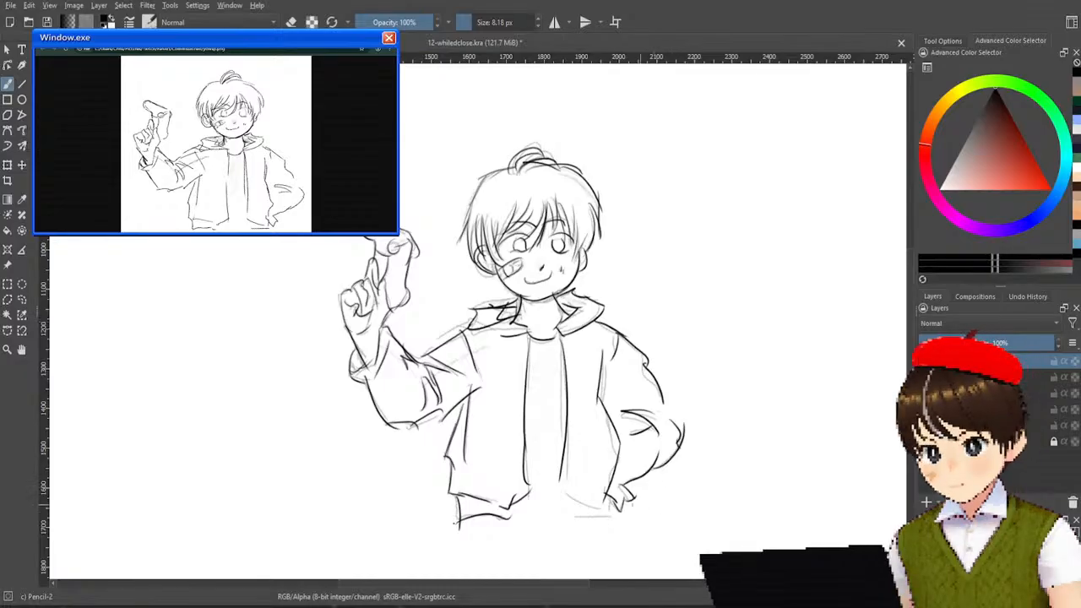
Trace the jacket hem on the side away from the raised hand and hide the reference sketch layer.
drag(571, 518, 621, 509)
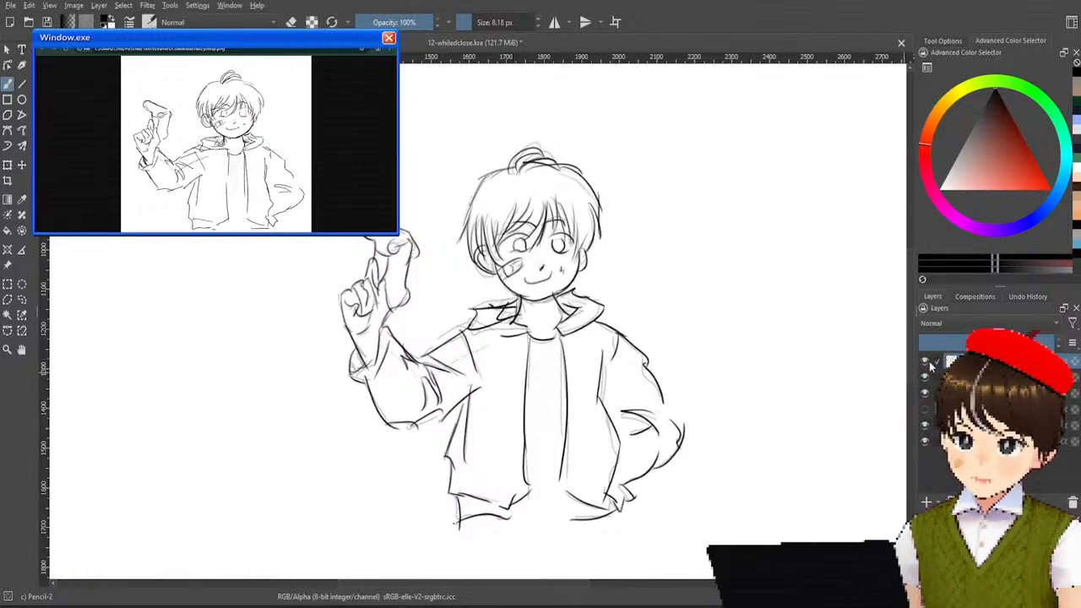
click(926, 362)
click(926, 362)
click(926, 363)
click(928, 377)
click(928, 377)
click(928, 378)
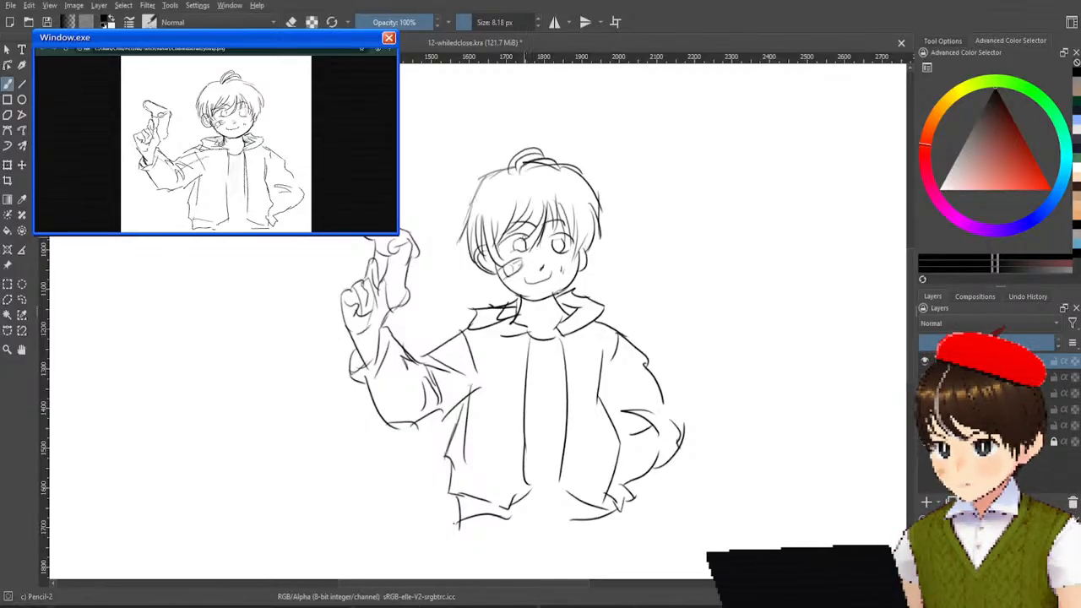
Erase the lower line of the eye above the cheek bandage with the Eraser Small brush.
scroll(540, 245, up, 5)
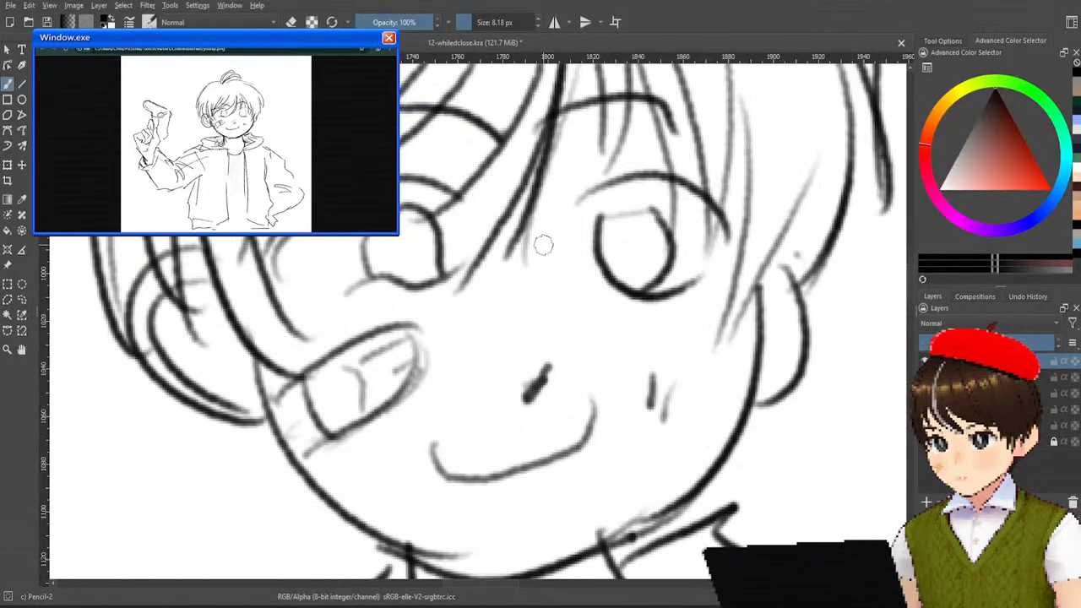
scroll(543, 245, down, 3)
scroll(552, 277, up, 2)
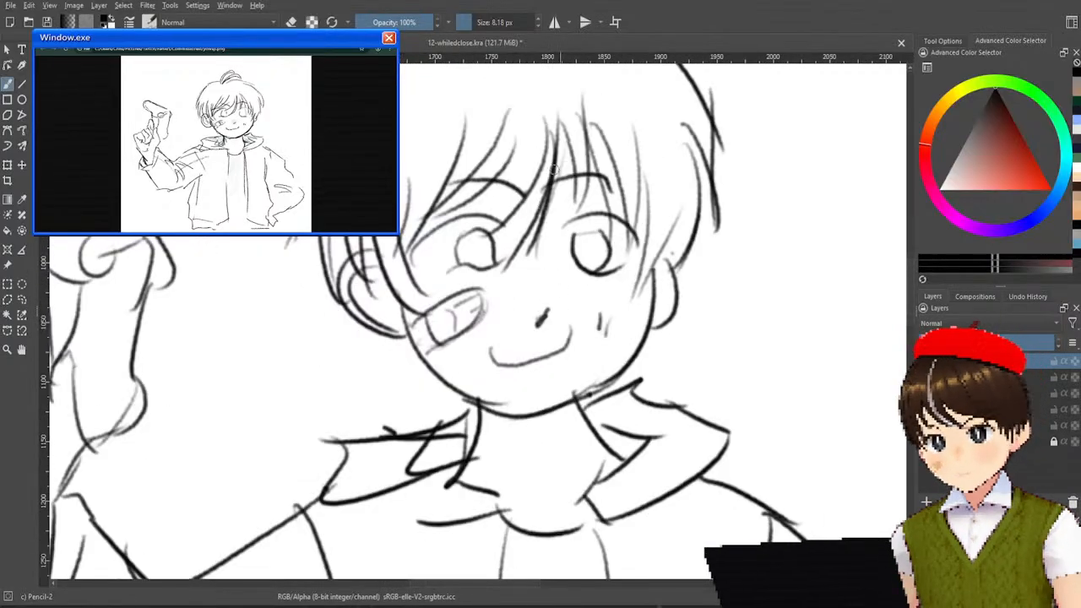
right_click(523, 211)
click(524, 135)
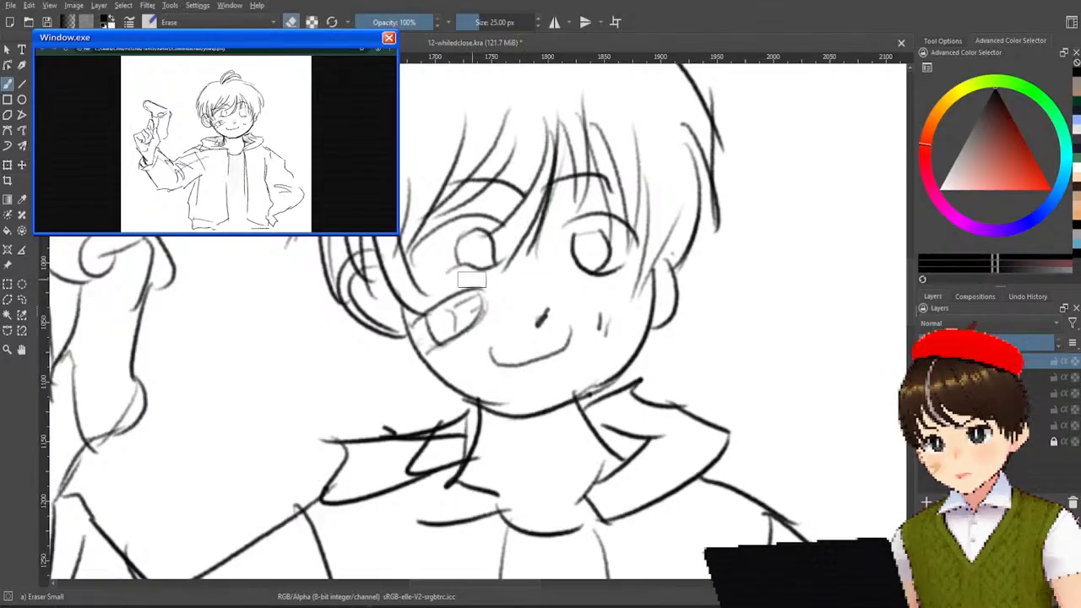
mouse_move(465, 269)
mouse_down()
mouse_move(488, 268)
mouse_move(472, 267)
mouse_up()
Redraw the lower line of the eye above the cheek bandage with the Pencil-2 brush.
right_click(522, 250)
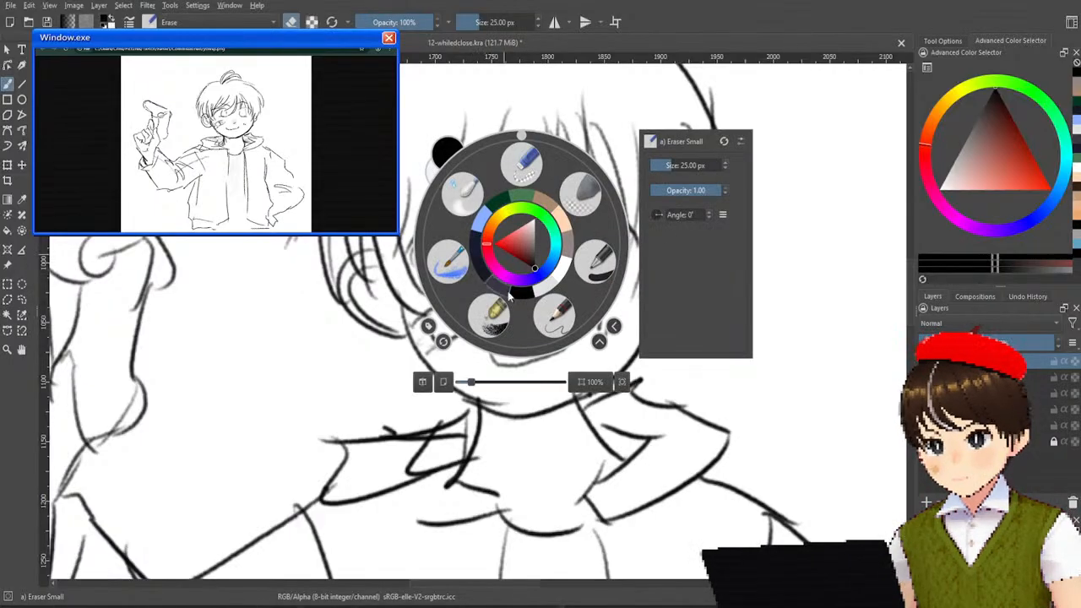
click(558, 306)
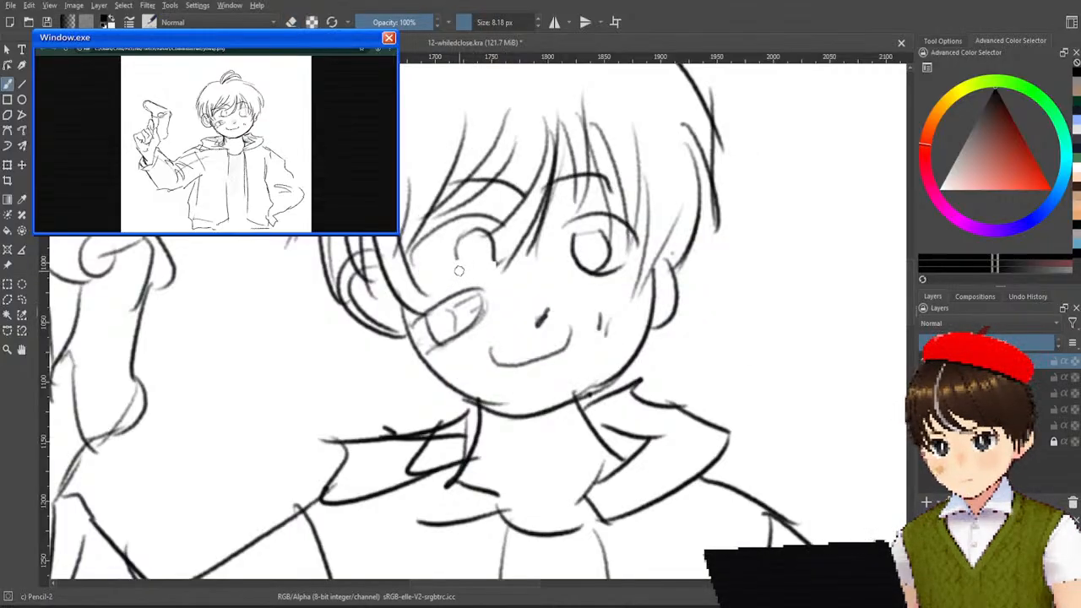
drag(448, 269, 491, 264)
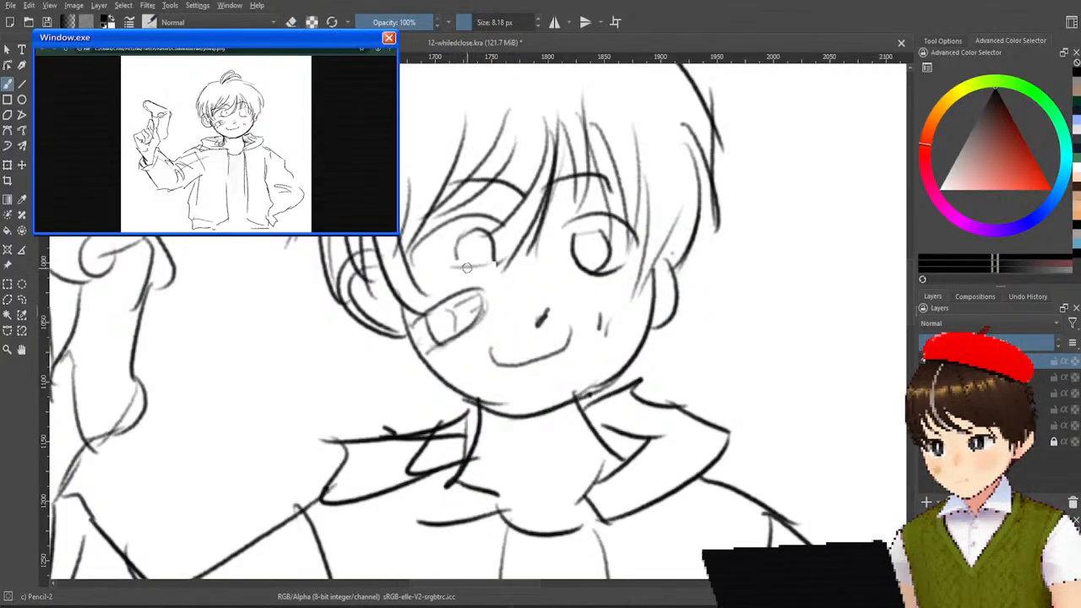
drag(456, 264, 510, 260)
key(ctrl+z)
key(ctrl+z)
mouse_move(446, 270)
mouse_down()
mouse_move(522, 246)
mouse_move(453, 272)
mouse_move(507, 261)
mouse_up()
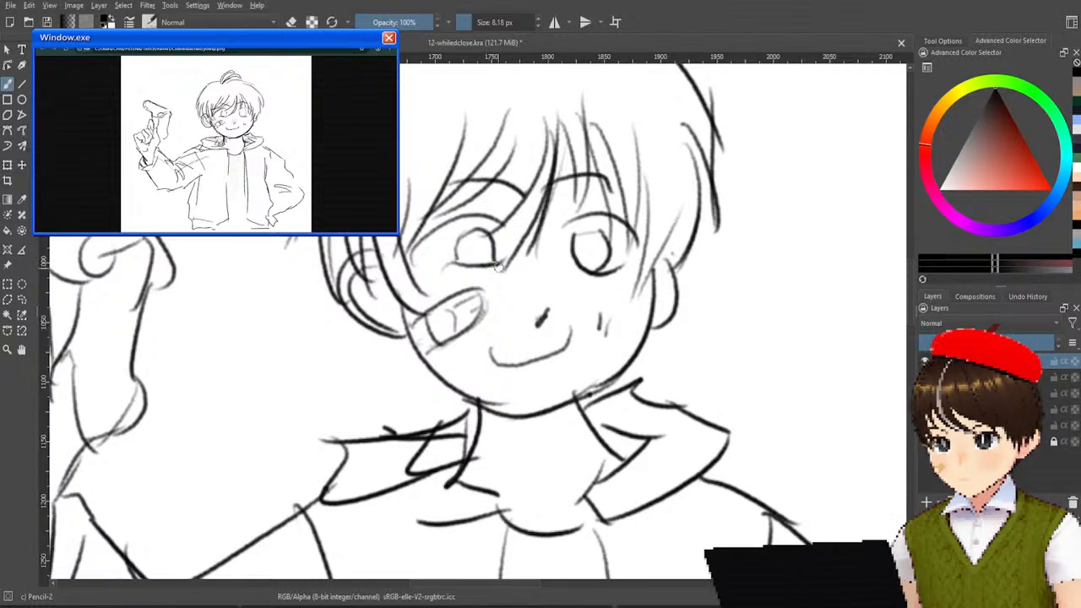
drag(483, 266, 505, 261)
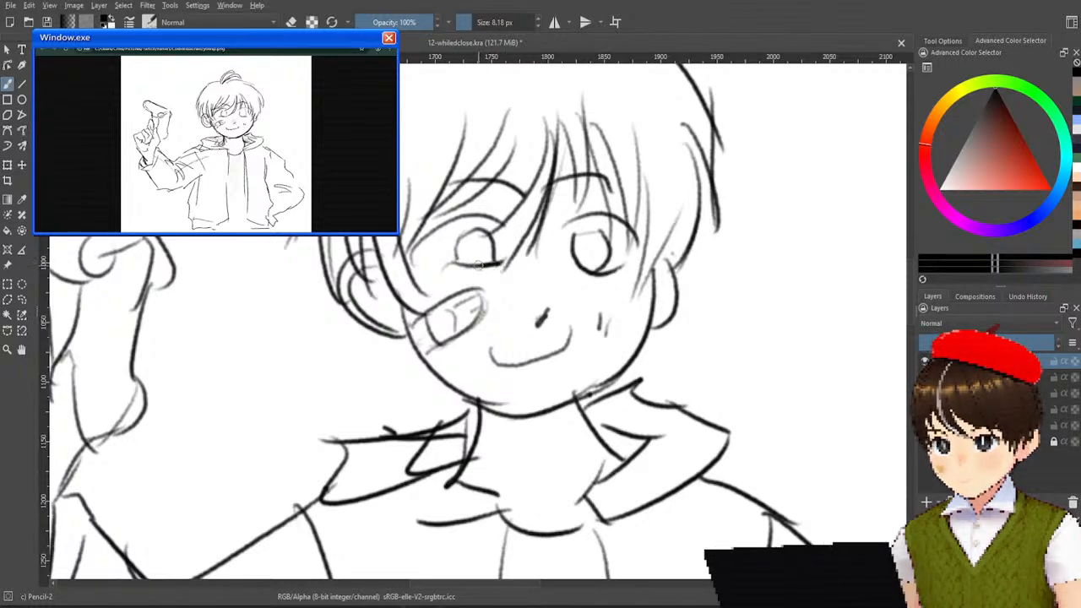
scroll(514, 246, down, 4)
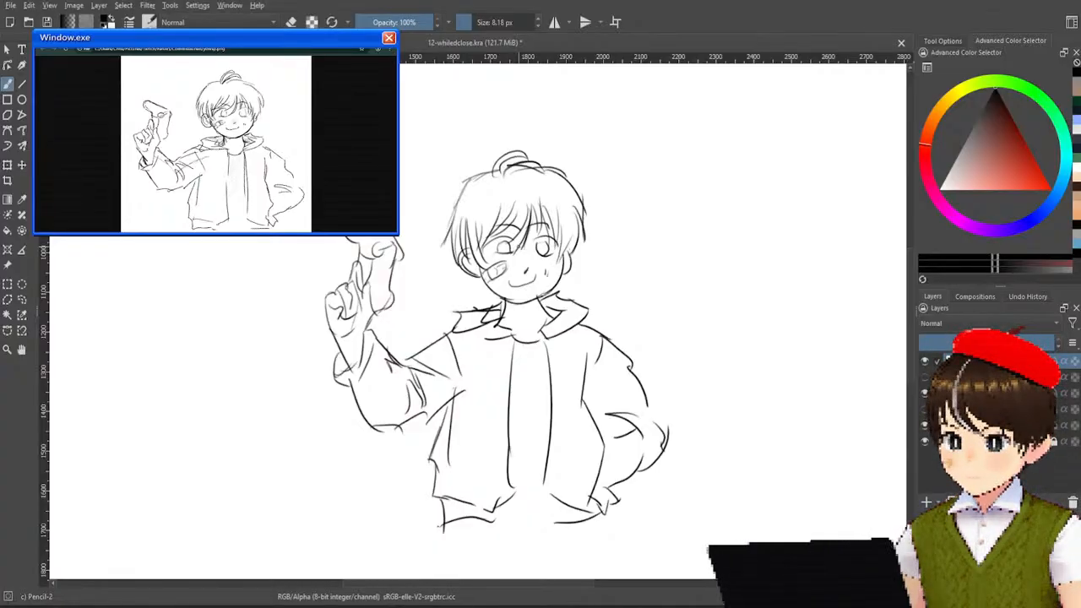
scroll(514, 296, down, 3)
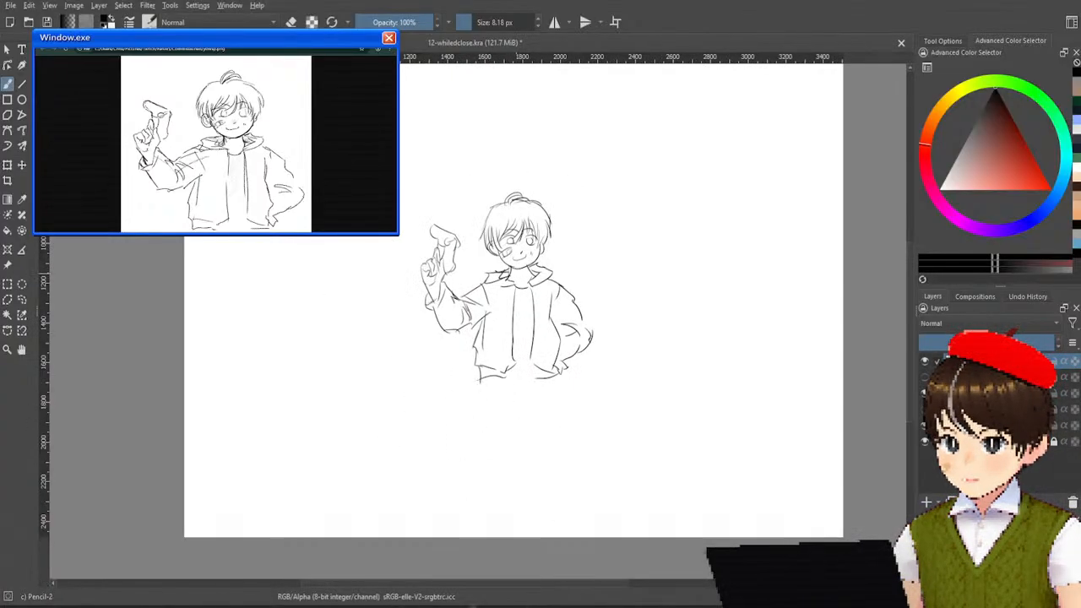
Sketch a quick cube in perspective on the empty canvas beside the boy and circle its corners.
scroll(701, 216, up, 2)
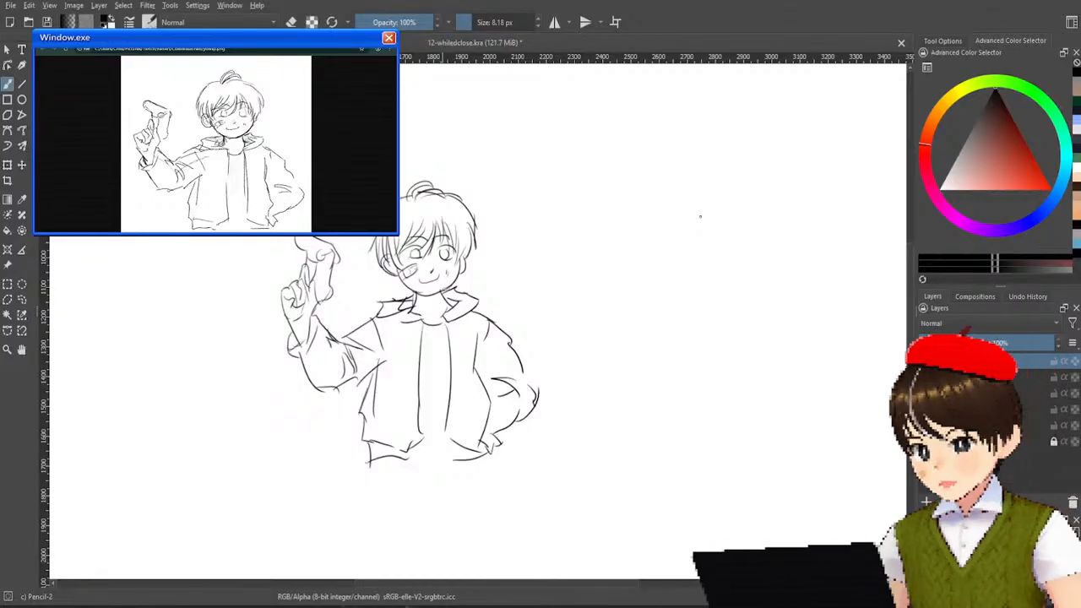
drag(640, 225, 643, 359)
drag(636, 243, 757, 227)
mouse_move(731, 234)
mouse_down()
mouse_move(740, 341)
mouse_move(659, 351)
mouse_move(632, 384)
mouse_move(659, 338)
mouse_up()
drag(743, 326, 739, 330)
drag(728, 221, 724, 226)
mouse_move(648, 223)
mouse_down()
mouse_move(630, 254)
mouse_move(652, 221)
mouse_move(731, 171)
mouse_up()
drag(735, 239, 801, 183)
mouse_move(711, 175)
mouse_down()
mouse_move(801, 179)
mouse_move(811, 302)
mouse_up()
mouse_move(736, 348)
mouse_down()
mouse_move(809, 287)
mouse_move(806, 255)
mouse_up()
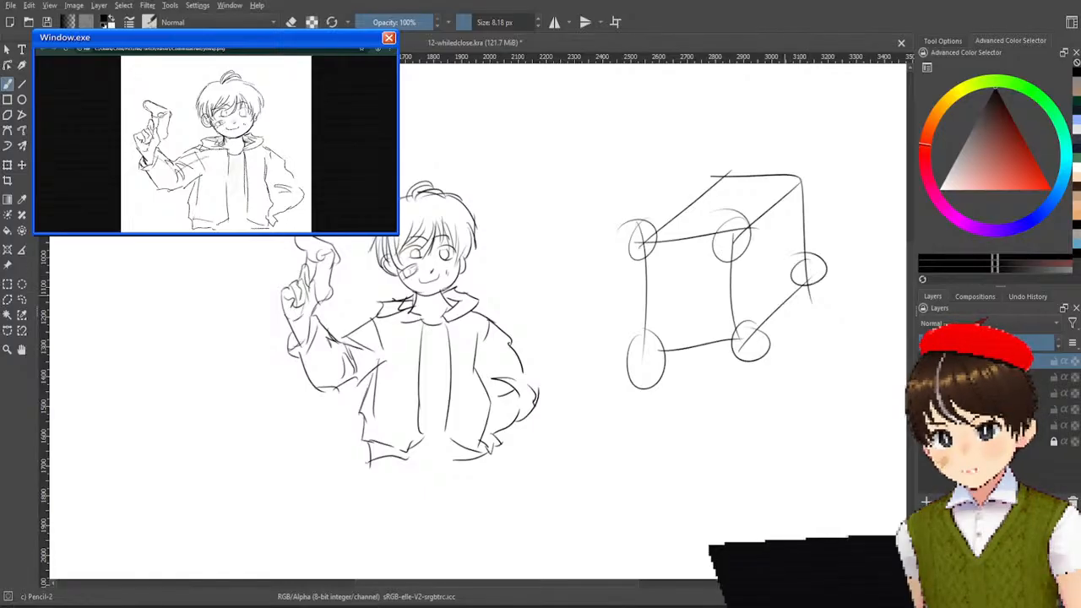
drag(809, 158, 804, 162)
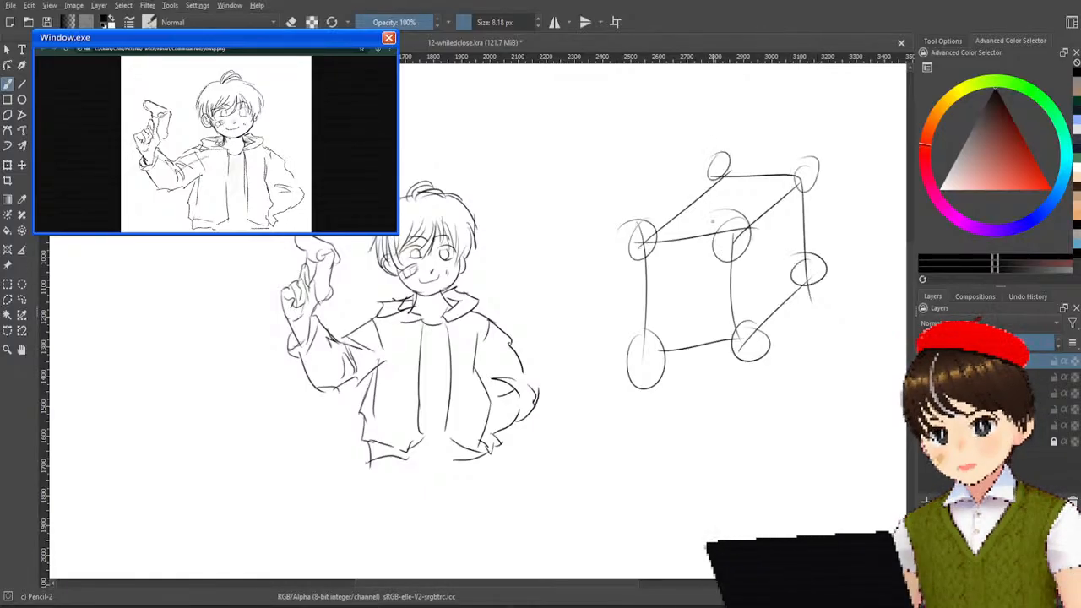
Undo the quick cube sketch and its corner circles.
key(ctrl+z)
key(ctrl+z)
key(ctrl+z)
key(ctrl+z)
key(ctrl+z)
key(ctrl+z)
key(ctrl+z)
key(ctrl+z)
key(ctrl+z)
key(ctrl+z)
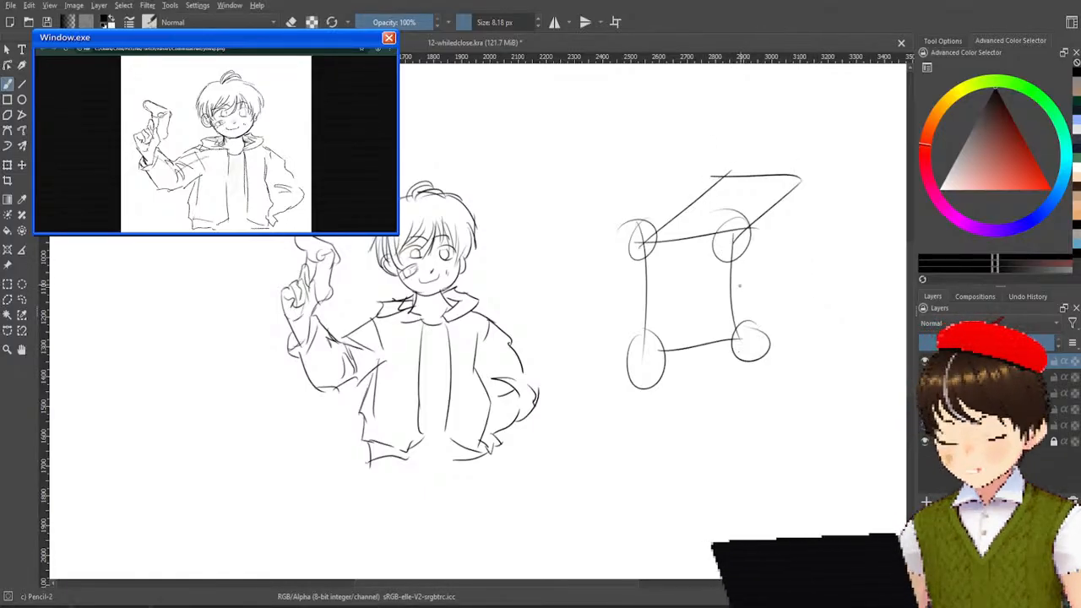
key(ctrl+z)
key(ctrl+z)
key(ctrl+z)
key(ctrl+z)
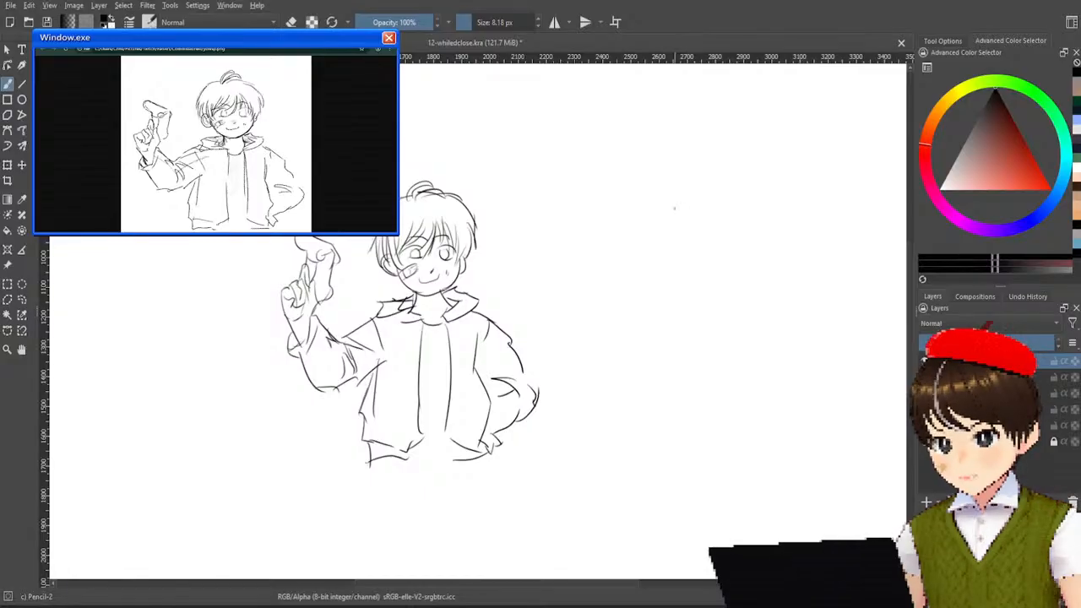
Draw the upright rectangular front face of a new cube with slow strokes on the empty canvas beside the boy.
drag(678, 238, 678, 326)
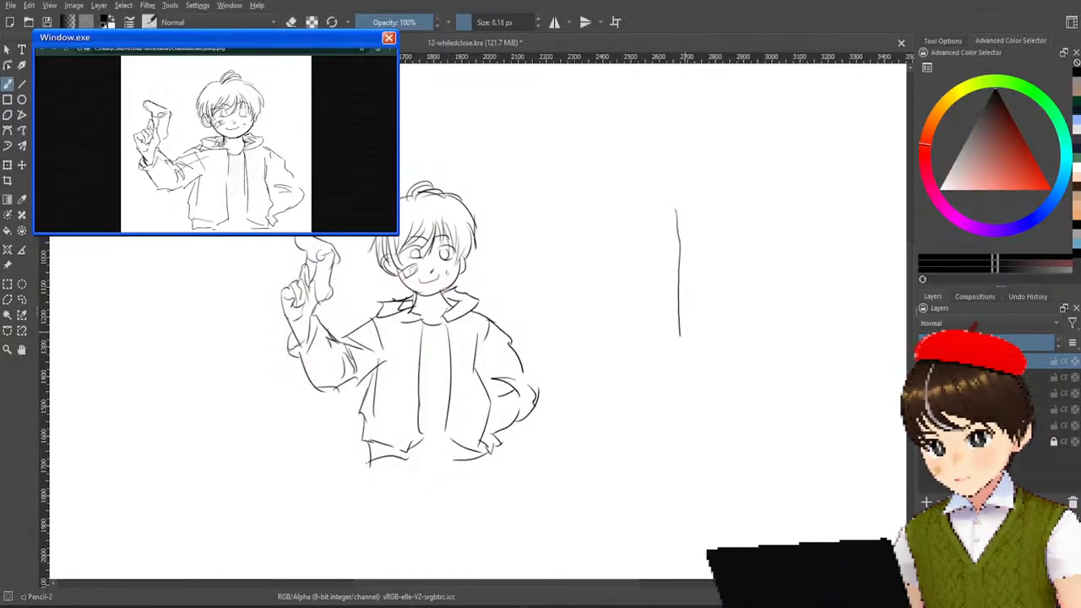
key(ctrl+z)
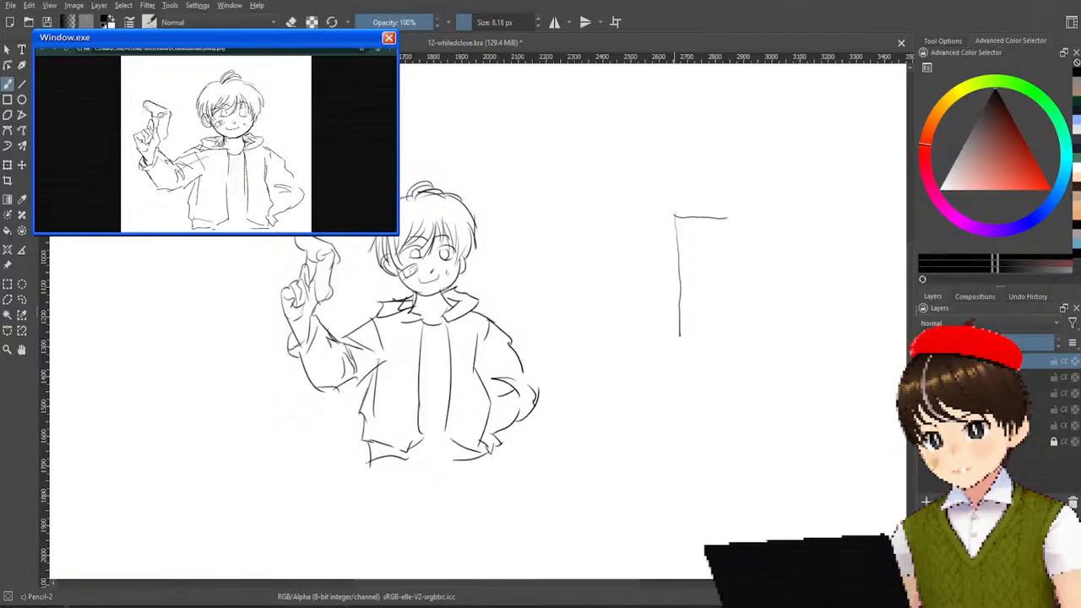
drag(772, 218, 774, 255)
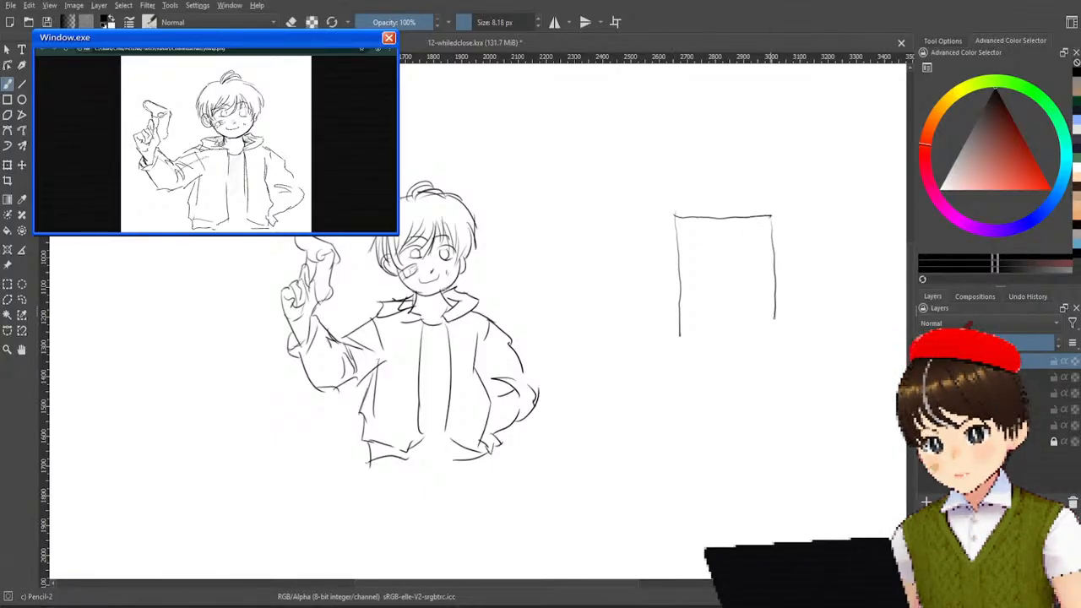
drag(681, 335, 761, 333)
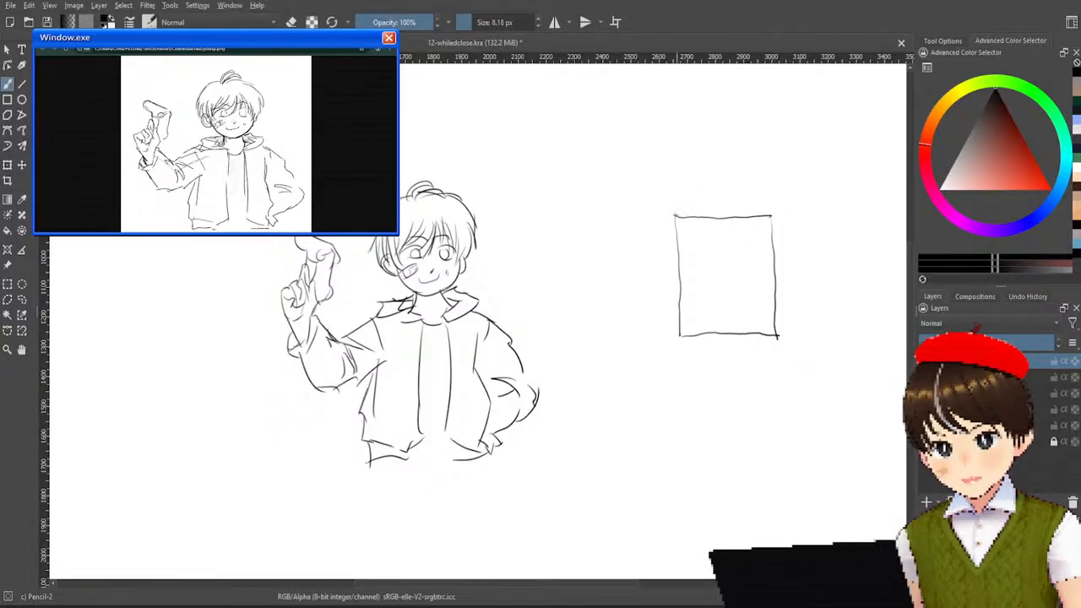
Add the receding edges that complete the cube's top and side faces.
drag(701, 203, 761, 175)
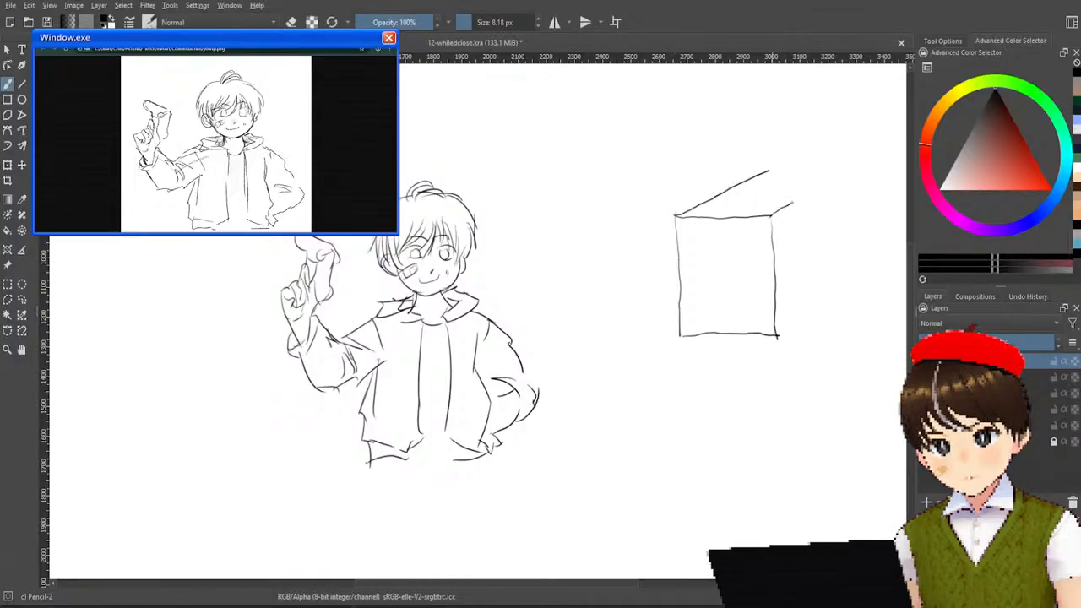
drag(811, 191, 842, 172)
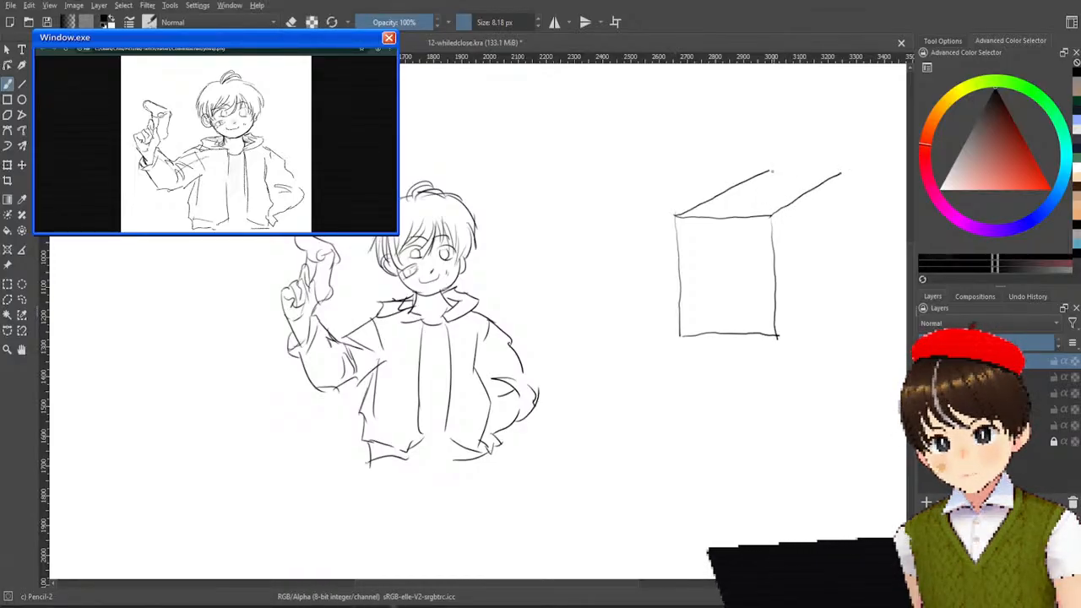
drag(773, 172, 802, 174)
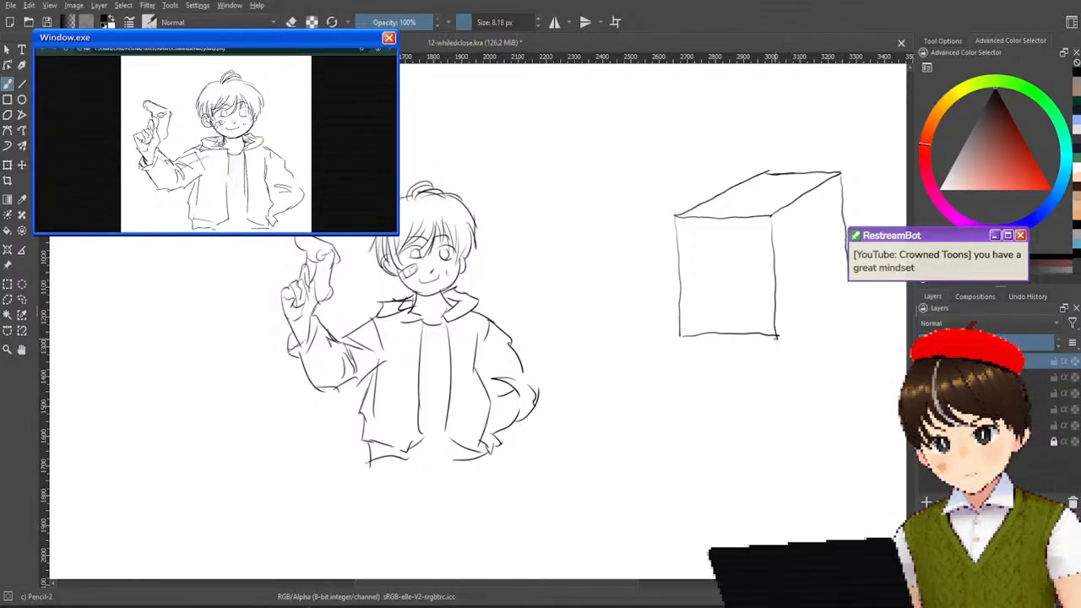
drag(789, 327, 819, 297)
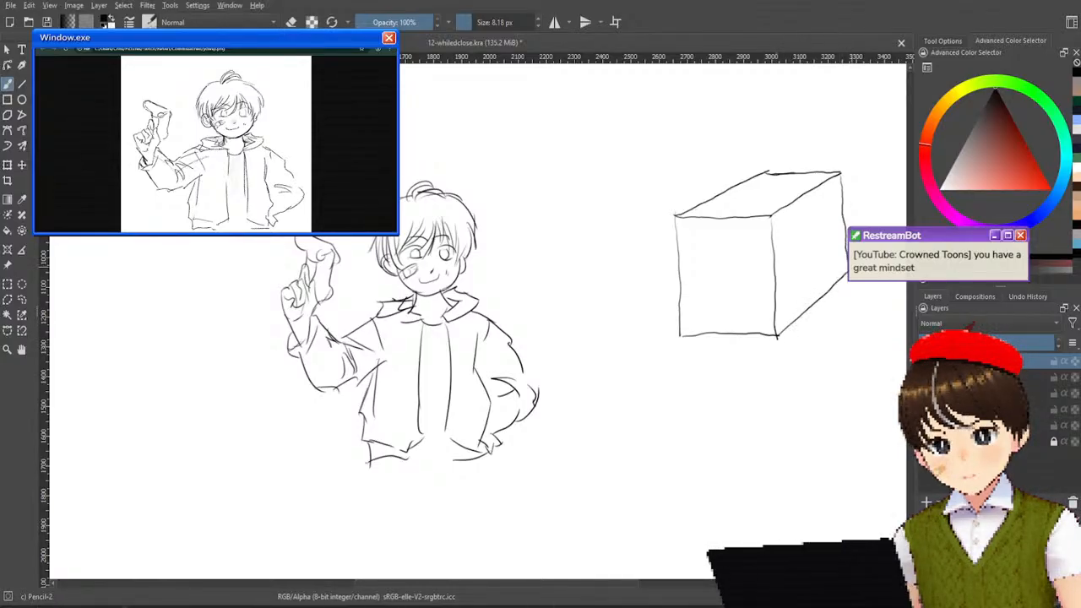
Sketch the slightly slanted four-sided front face of a smaller cube below the large one.
mouse_move(788, 337)
mouse_down()
mouse_move(721, 324)
mouse_move(637, 284)
mouse_move(604, 350)
mouse_up()
drag(510, 419, 513, 505)
drag(573, 412, 575, 487)
drag(508, 419, 574, 410)
drag(512, 505, 571, 489)
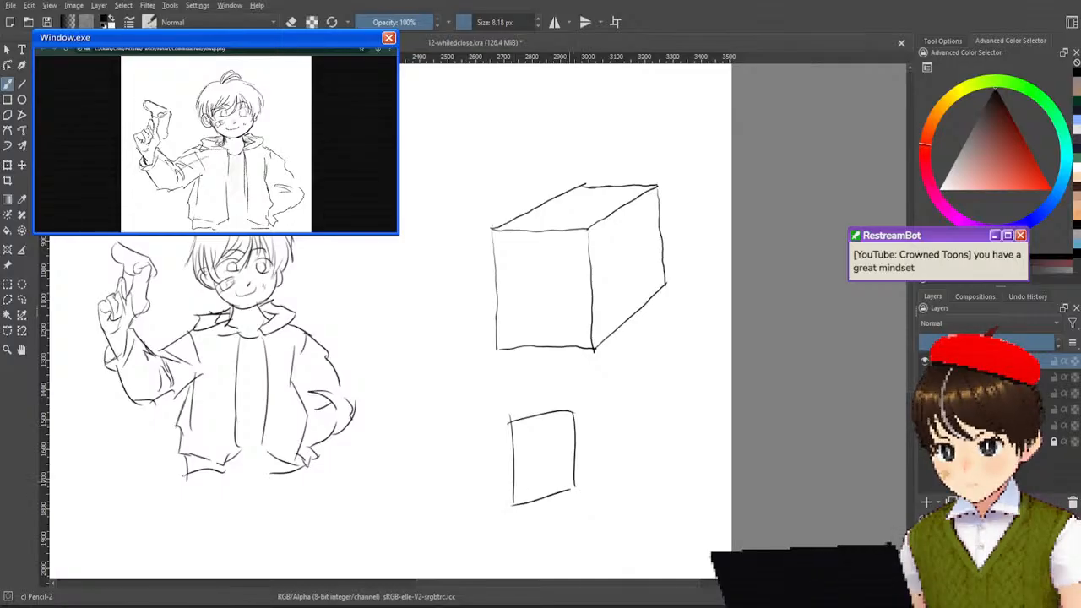
Add the receding top and side faces to the smaller cube, undoing and redrawing the back and lower side edges.
drag(508, 418, 589, 366)
mouse_move(573, 412)
mouse_down()
mouse_move(614, 378)
mouse_move(626, 458)
mouse_up()
drag(574, 487, 639, 420)
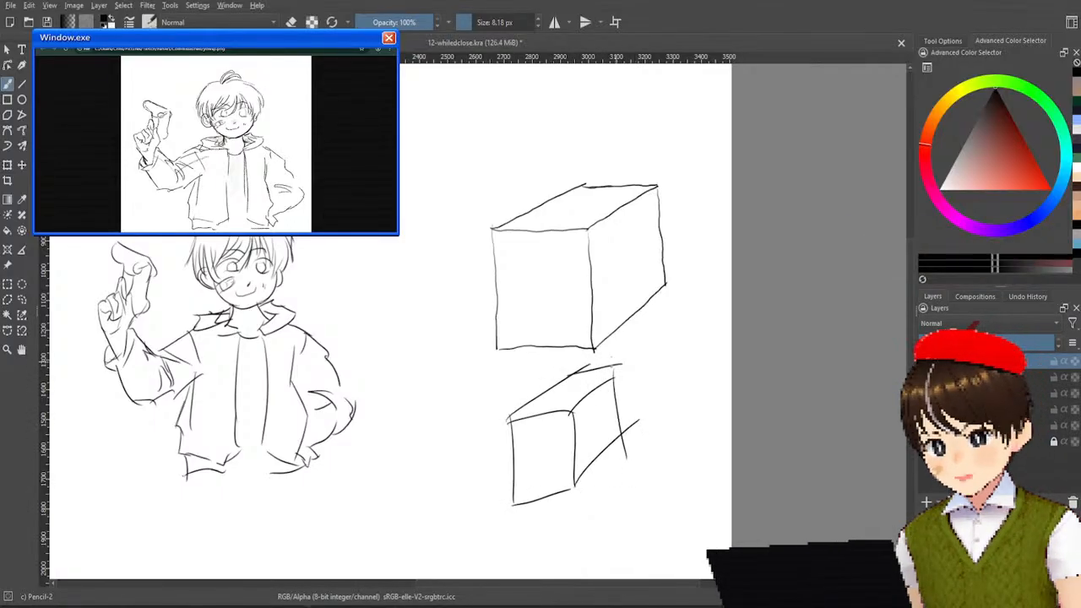
key(ctrl+z)
key(ctrl+z)
key(ctrl+z)
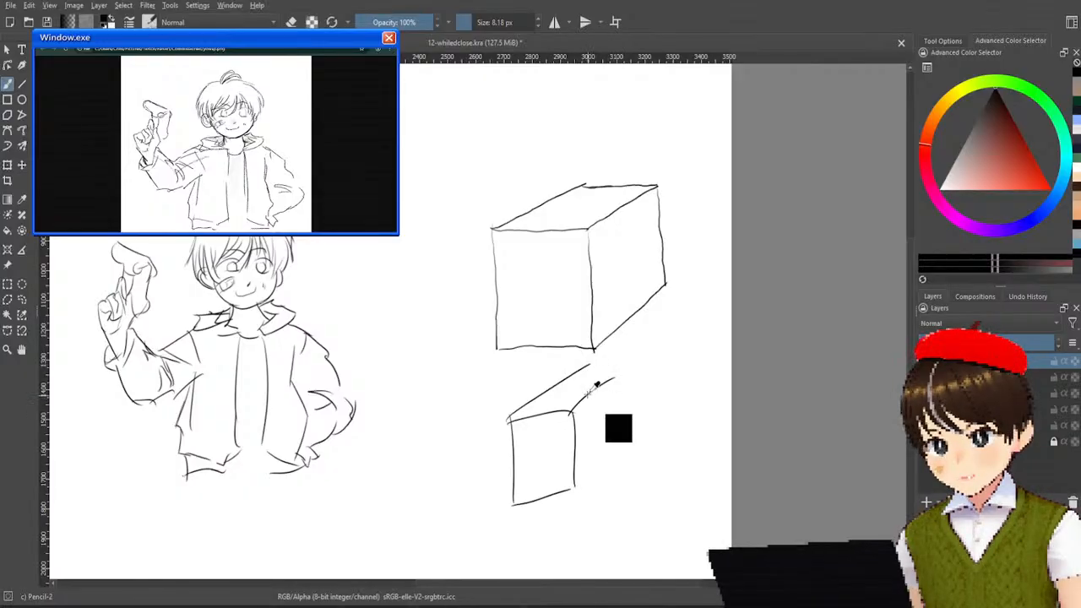
mouse_move(560, 384)
mouse_down()
mouse_move(601, 378)
mouse_move(626, 455)
mouse_up()
drag(571, 498, 627, 457)
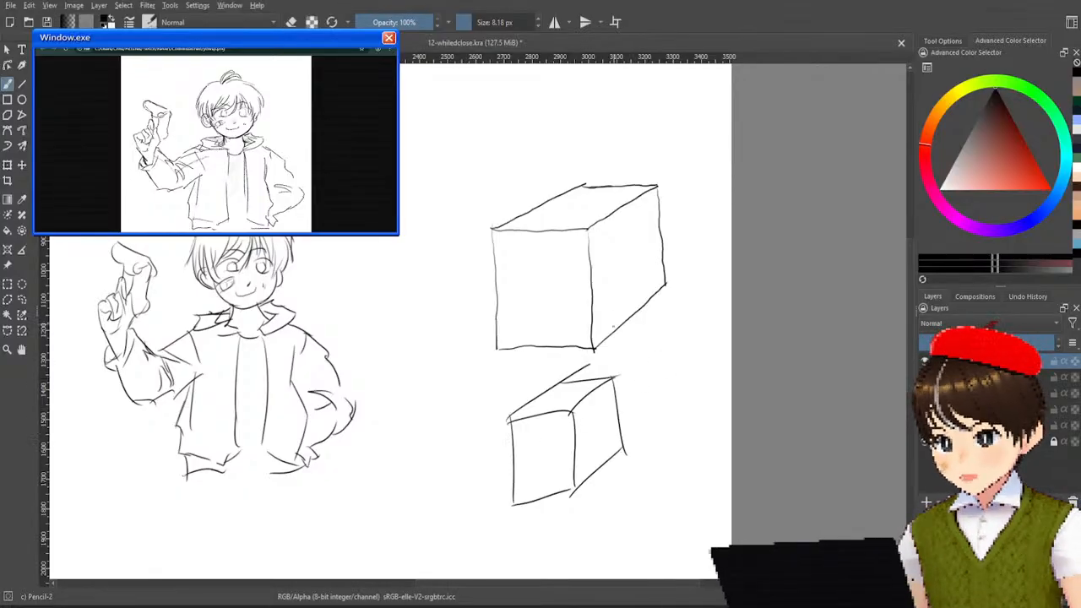
Draw arrows pointing between the large and small cubes and a faint stroke along the small cube's front top edge.
mouse_move(658, 338)
mouse_down()
mouse_move(650, 385)
mouse_move(640, 319)
mouse_up()
drag(641, 318, 672, 337)
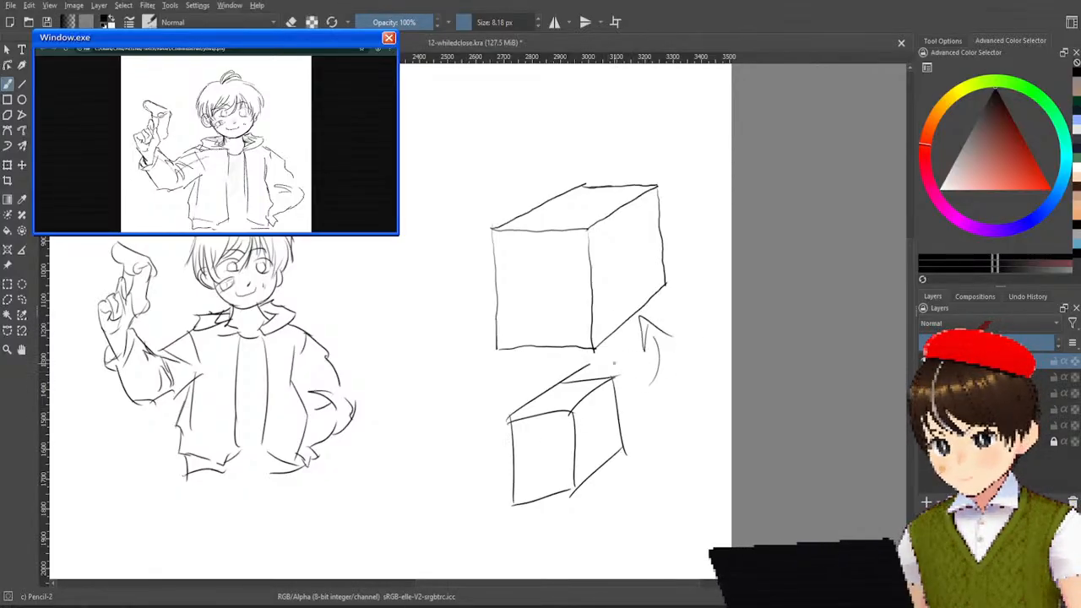
mouse_move(507, 418)
mouse_down()
mouse_move(556, 420)
mouse_move(507, 418)
mouse_up()
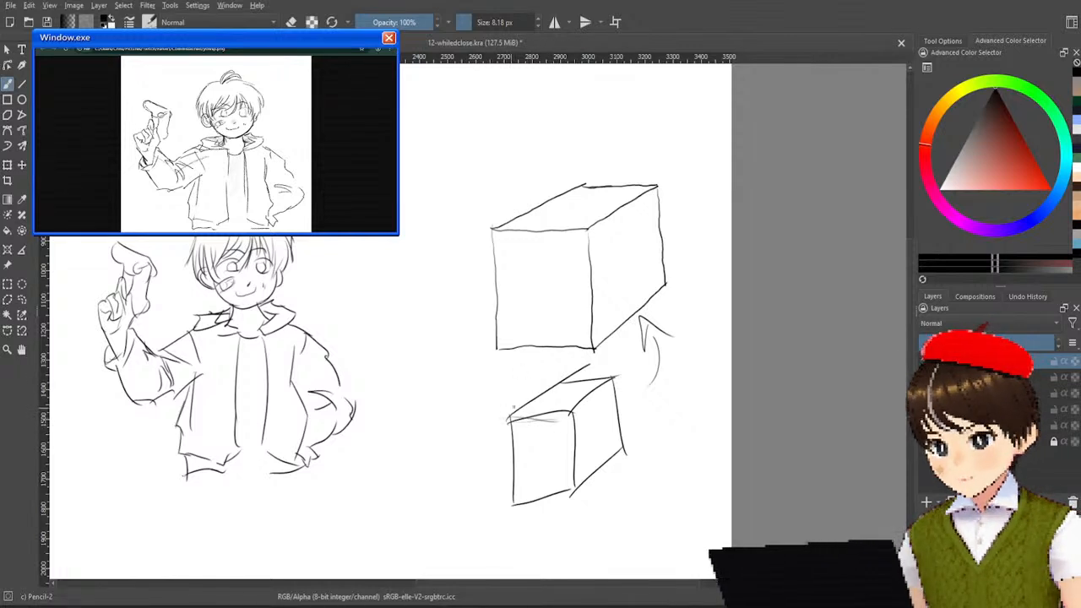
mouse_move(635, 356)
mouse_down()
mouse_move(598, 407)
mouse_move(625, 397)
mouse_up()
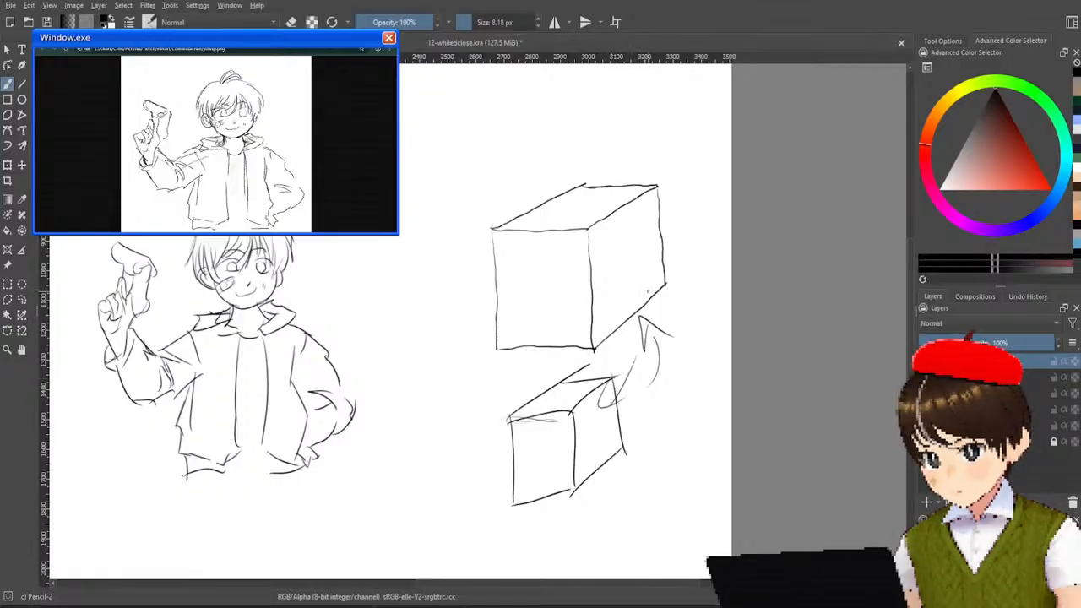
Mark the large cube's vertical edges with tall ellipses and circle the top corners of the small cube.
drag(648, 261, 676, 251)
mouse_move(663, 193)
mouse_down()
mouse_move(650, 253)
mouse_move(667, 196)
mouse_up()
mouse_move(595, 237)
mouse_down()
mouse_move(572, 321)
mouse_move(591, 342)
mouse_up()
mouse_move(485, 272)
mouse_down()
mouse_move(482, 345)
mouse_move(504, 244)
mouse_up()
drag(517, 406, 511, 409)
drag(576, 397, 563, 368)
drag(610, 370, 614, 370)
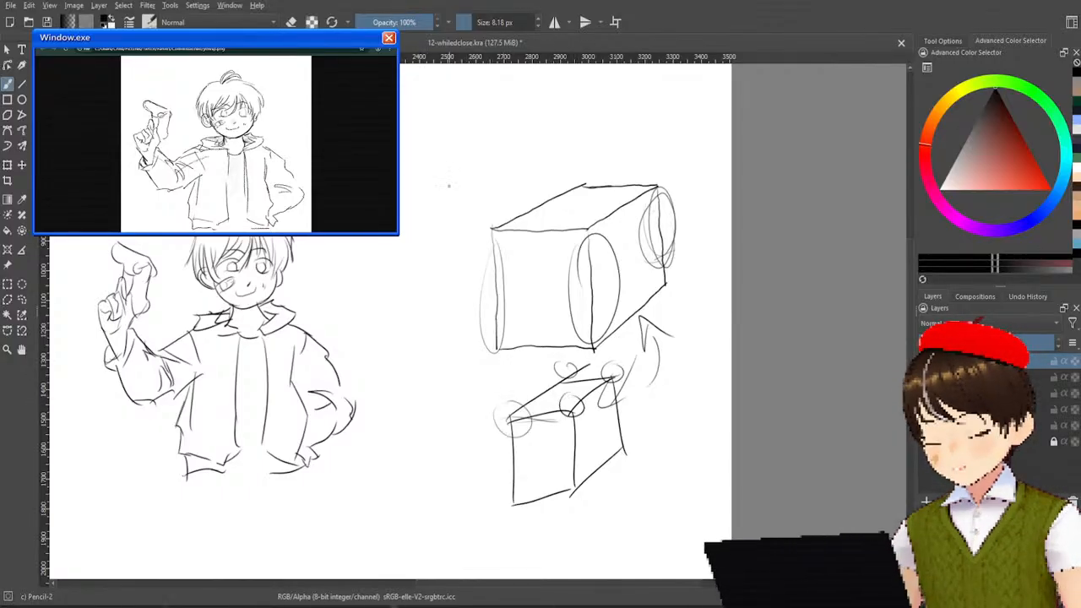
Sketch a third cube above the large one, then redraw its receding top edge and far vertical edge with overshooting strokes.
drag(400, 136, 448, 107)
mouse_move(400, 153)
mouse_down()
mouse_move(456, 157)
mouse_move(510, 111)
mouse_up()
drag(451, 161, 456, 233)
mouse_move(507, 118)
mouse_down()
mouse_move(509, 182)
mouse_move(458, 218)
mouse_move(400, 218)
mouse_up()
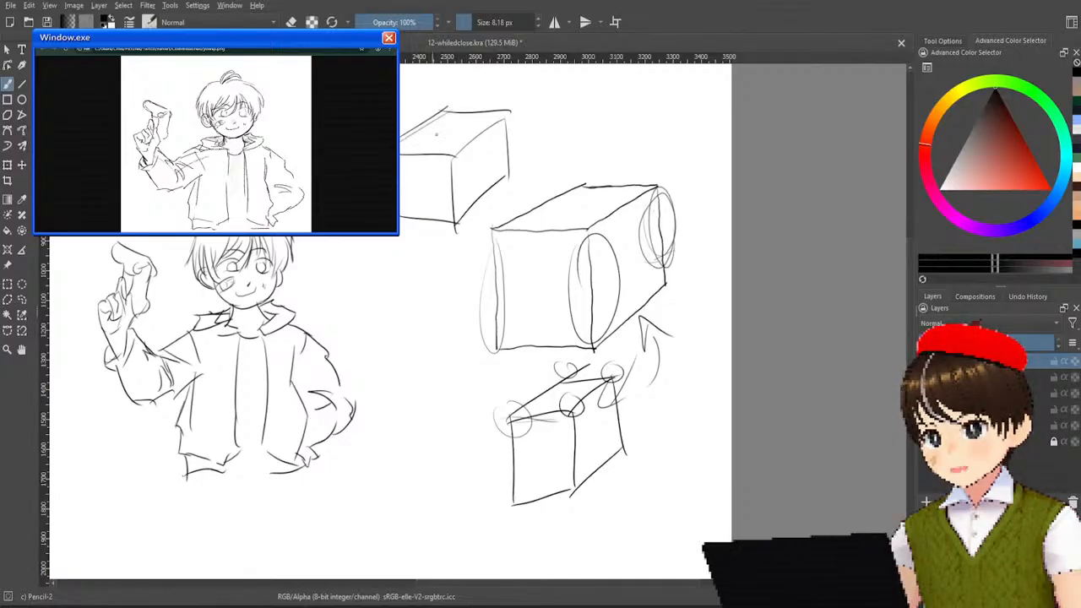
drag(454, 155, 499, 116)
mouse_move(461, 148)
mouse_down()
mouse_move(534, 93)
mouse_move(519, 196)
mouse_up()
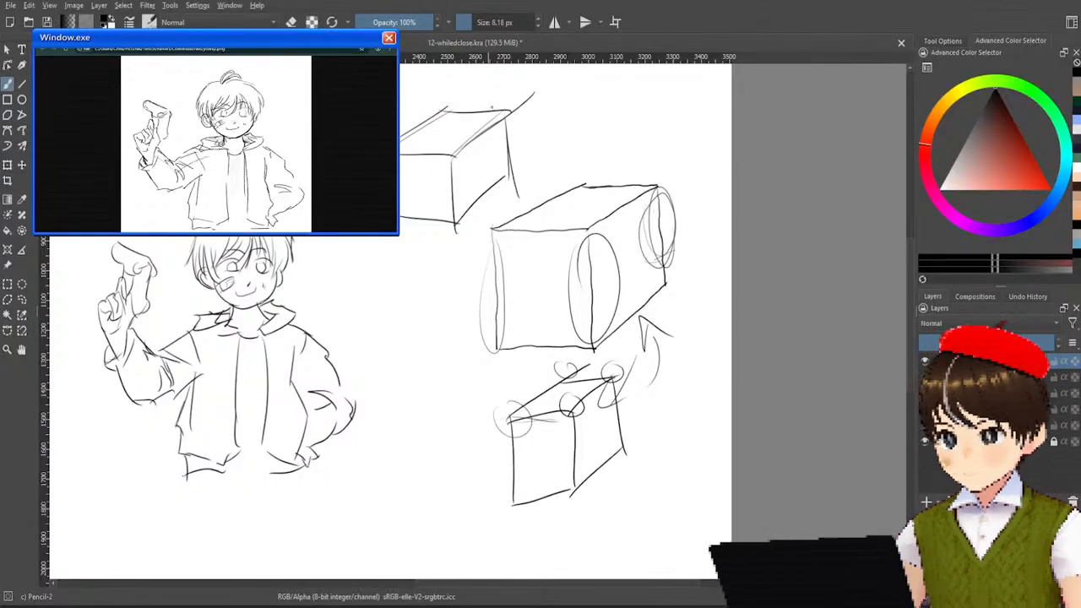
Erase all three perspective cubes and their construction marks beside the boy with the Eraser Soft brush.
right_click(592, 311)
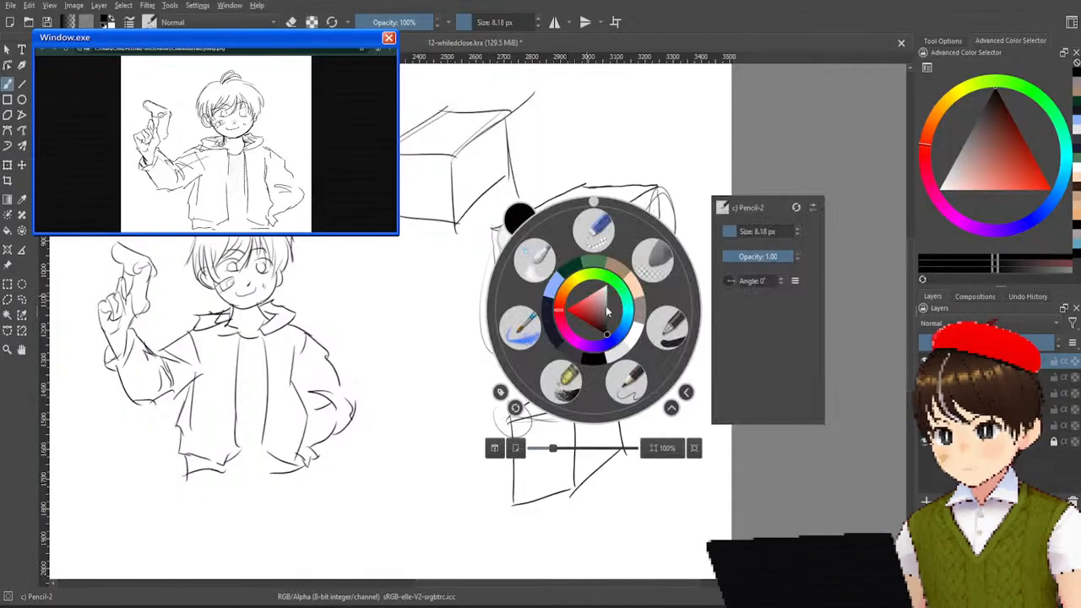
click(652, 257)
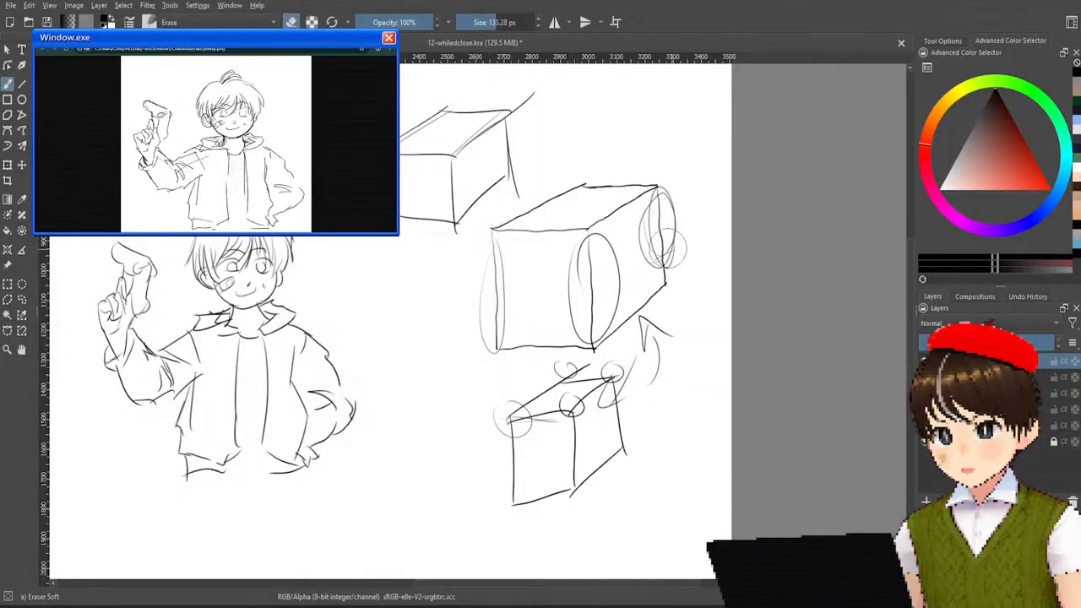
mouse_move(655, 293)
mouse_down()
mouse_move(628, 287)
mouse_move(658, 181)
mouse_move(578, 294)
mouse_move(606, 230)
mouse_move(597, 201)
mouse_move(511, 297)
mouse_move(666, 173)
mouse_move(506, 254)
mouse_move(547, 206)
mouse_move(479, 292)
mouse_move(497, 234)
mouse_move(503, 373)
mouse_move(485, 315)
mouse_move(585, 277)
mouse_move(558, 339)
mouse_move(626, 303)
mouse_move(602, 325)
mouse_move(629, 319)
mouse_move(644, 371)
mouse_move(693, 319)
mouse_move(640, 332)
mouse_move(634, 311)
mouse_move(500, 451)
mouse_move(566, 342)
mouse_move(508, 406)
mouse_move(573, 397)
mouse_move(557, 453)
mouse_move(596, 457)
mouse_move(573, 472)
mouse_move(608, 481)
mouse_move(610, 467)
mouse_move(521, 520)
mouse_move(521, 492)
mouse_move(590, 407)
mouse_up()
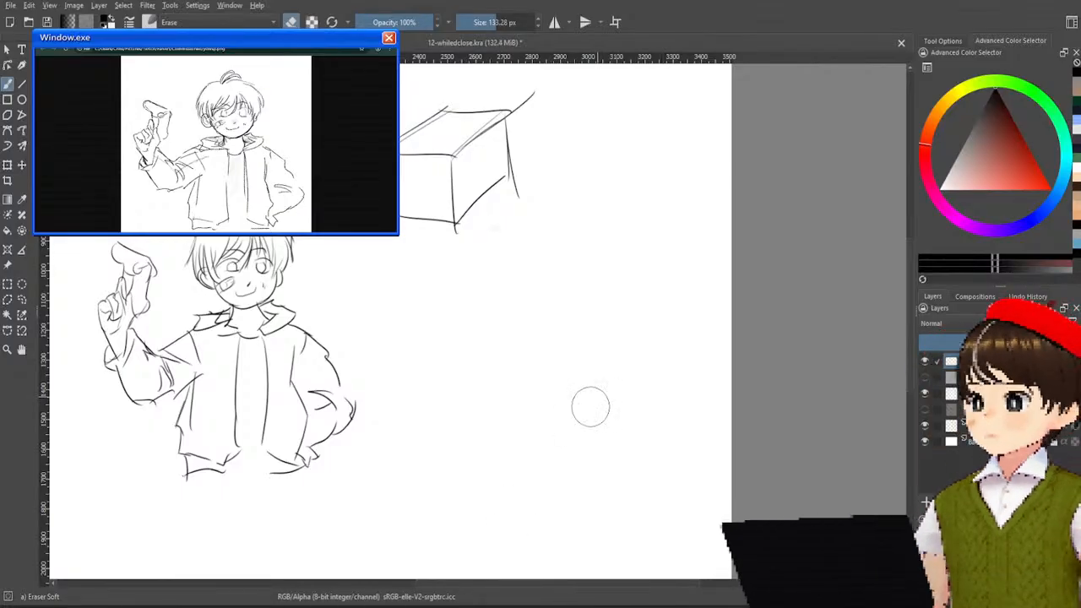
mouse_move(517, 250)
mouse_down()
mouse_move(524, 216)
mouse_move(490, 204)
mouse_move(455, 211)
mouse_move(474, 238)
mouse_move(511, 185)
mouse_move(508, 161)
mouse_move(450, 199)
mouse_move(492, 131)
mouse_move(475, 119)
mouse_move(421, 142)
mouse_move(448, 99)
mouse_move(422, 132)
mouse_move(408, 238)
mouse_move(395, 163)
mouse_move(436, 236)
mouse_move(471, 156)
mouse_move(428, 179)
mouse_move(483, 160)
mouse_move(557, 224)
mouse_move(473, 233)
mouse_move(462, 166)
mouse_move(403, 226)
mouse_move(380, 234)
mouse_move(402, 135)
mouse_move(421, 133)
mouse_move(472, 173)
mouse_up()
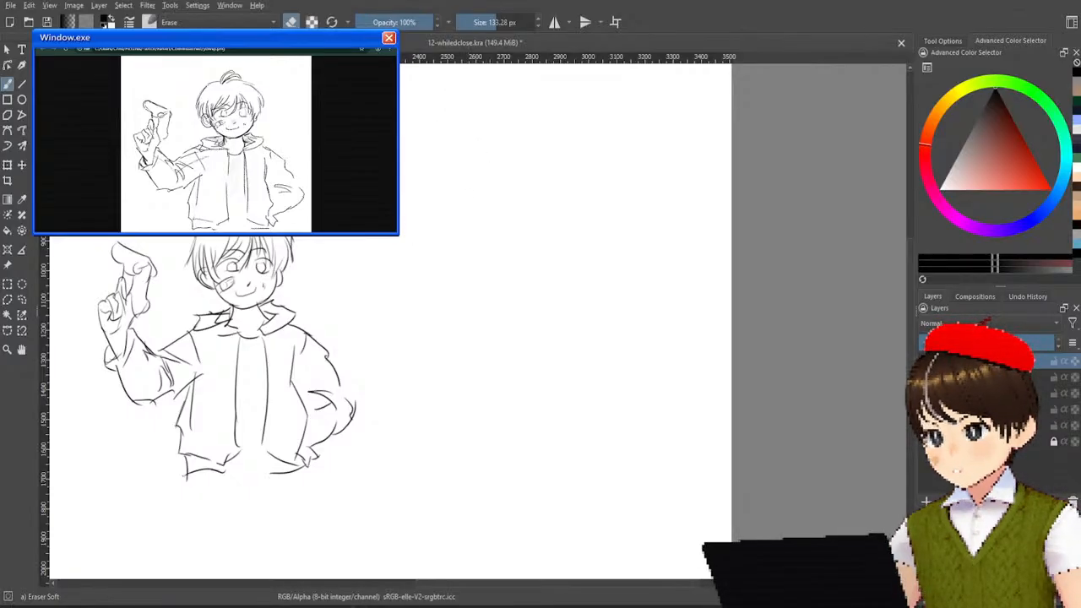
With the Pencil-2 brush, sketch a mannequin beside the boy with an oval head, boxy torso, triangular pelvis and oval leg segments.
right_click(406, 243)
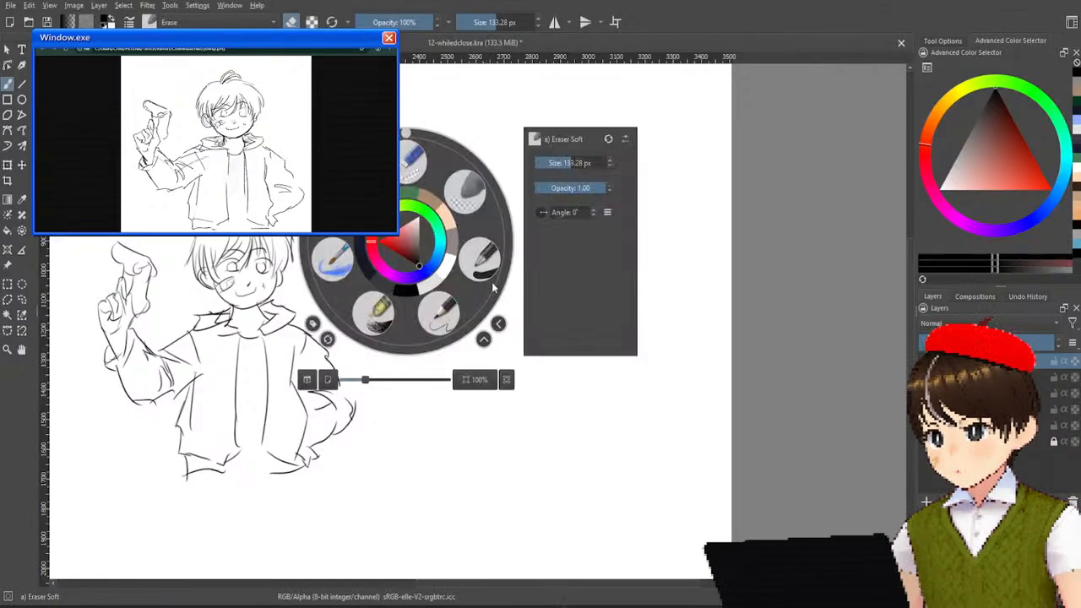
click(441, 305)
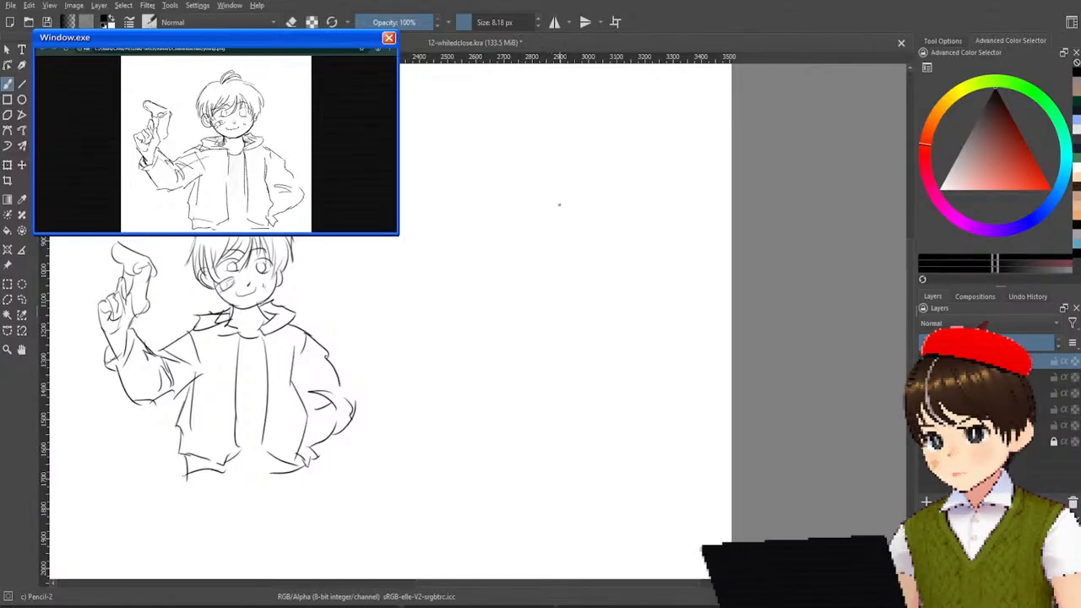
drag(554, 184, 546, 182)
drag(532, 265, 578, 264)
mouse_move(583, 262)
mouse_down()
mouse_move(517, 268)
mouse_move(571, 345)
mouse_up()
drag(517, 266, 580, 346)
mouse_move(581, 267)
mouse_down()
mouse_move(571, 355)
mouse_move(528, 380)
mouse_up()
mouse_move(583, 355)
mouse_down()
mouse_move(562, 418)
mouse_move(547, 404)
mouse_move(588, 448)
mouse_move(586, 385)
mouse_up()
drag(540, 483, 537, 487)
drag(598, 463, 597, 466)
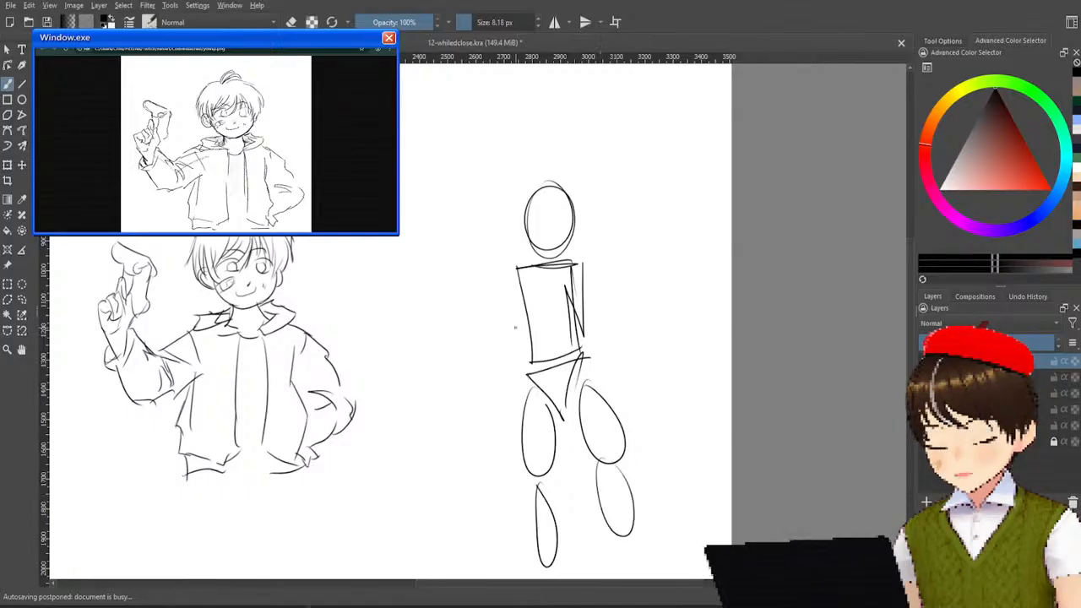
Add oval upper arms and forearms on both sides of the mannequin's torso.
drag(516, 279, 524, 291)
drag(584, 253, 583, 262)
drag(491, 337, 488, 346)
mouse_move(632, 305)
mouse_down()
mouse_move(620, 334)
mouse_move(630, 299)
mouse_up()
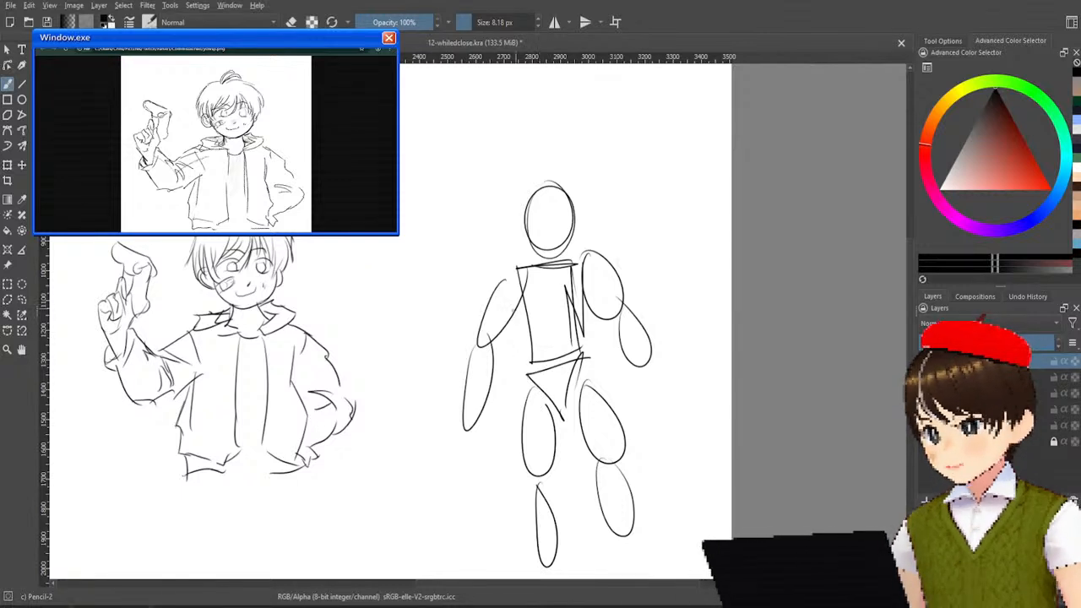
Draw contour lines around the mannequin's thigh and calf ovals to join them into continuous legs.
drag(514, 305, 530, 428)
mouse_move(531, 369)
mouse_down()
mouse_move(523, 460)
mouse_move(535, 545)
mouse_up()
drag(528, 490, 545, 567)
drag(554, 469, 559, 571)
drag(552, 488, 554, 540)
drag(549, 441, 551, 498)
mouse_move(551, 413)
mouse_down()
mouse_move(599, 464)
mouse_move(605, 512)
mouse_up()
mouse_move(587, 460)
mouse_down()
mouse_move(610, 527)
mouse_move(635, 532)
mouse_up()
drag(624, 449, 635, 513)
mouse_move(574, 367)
mouse_down()
mouse_move(629, 463)
mouse_move(625, 451)
mouse_up()
Draw contour lines around the mannequin's arm ovals to join them into continuous arms.
mouse_move(585, 287)
mouse_down()
mouse_move(586, 372)
mouse_move(622, 360)
mouse_move(647, 367)
mouse_up()
drag(581, 245, 650, 346)
drag(603, 272, 647, 382)
drag(516, 272, 477, 397)
drag(510, 319, 482, 414)
mouse_move(527, 295)
mouse_down()
mouse_move(488, 403)
mouse_move(506, 346)
mouse_up()
drag(508, 270, 474, 400)
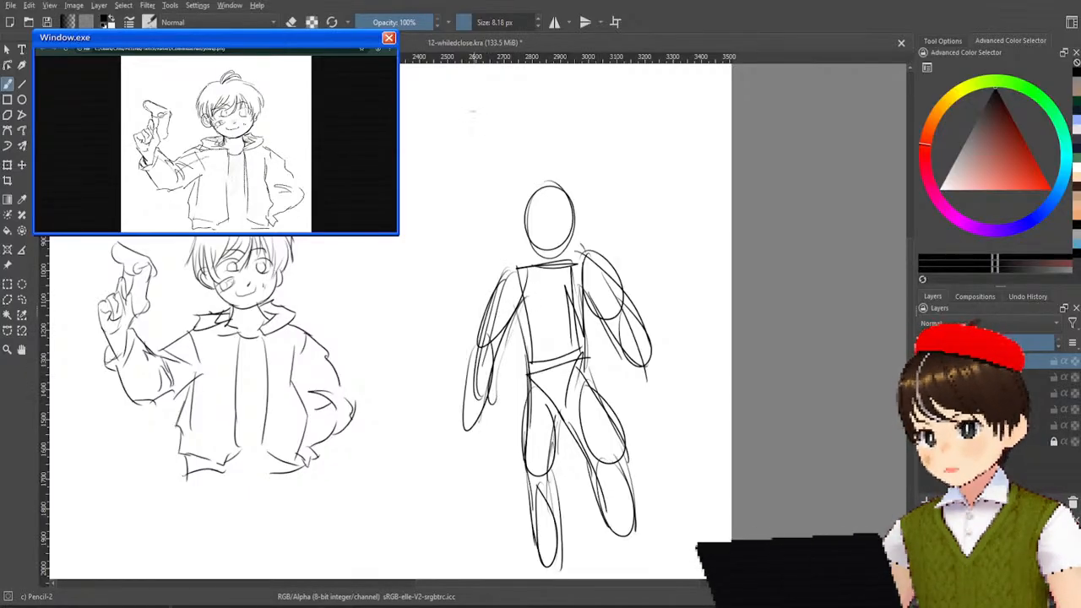
Add slanted strokes at the top of the mannequin's head and sketch a small side-view figure with head, torso, pelvis, arm, leg and foot.
drag(587, 157, 568, 187)
drag(579, 167, 549, 205)
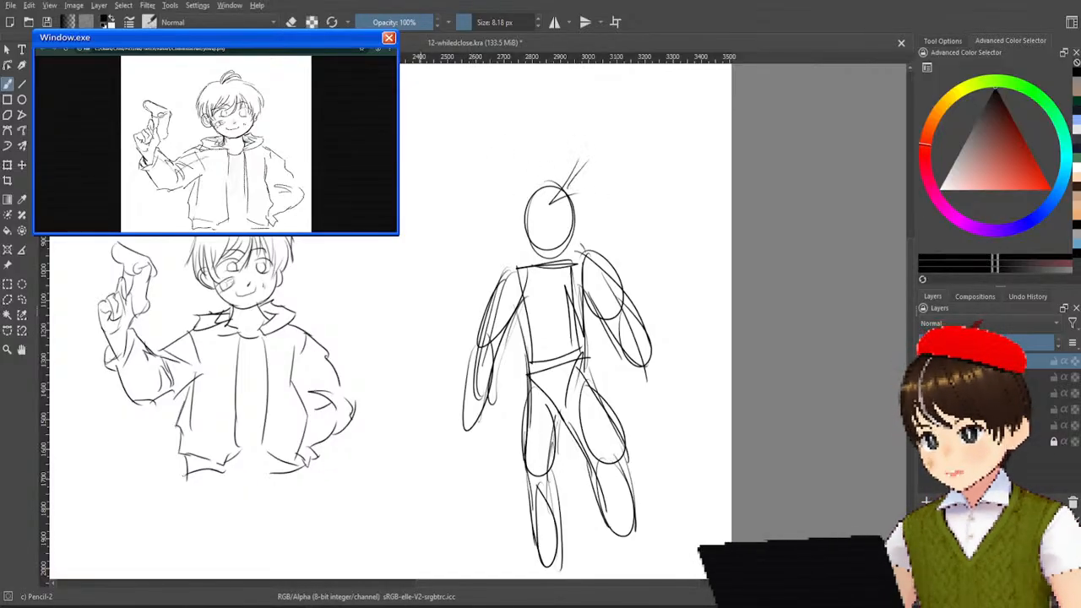
mouse_move(473, 105)
mouse_down()
mouse_move(461, 127)
mouse_move(474, 109)
mouse_up()
mouse_move(484, 155)
mouse_down()
mouse_move(456, 157)
mouse_move(485, 161)
mouse_move(483, 208)
mouse_move(456, 218)
mouse_move(485, 213)
mouse_move(472, 238)
mouse_up()
drag(483, 211, 471, 241)
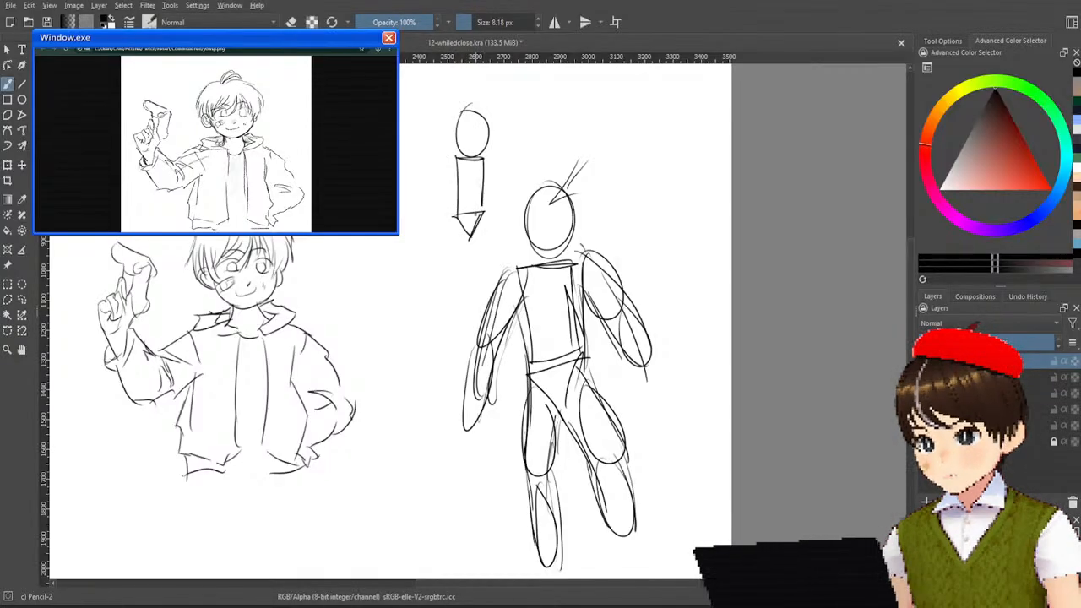
mouse_move(468, 169)
mouse_down()
mouse_move(467, 211)
mouse_move(478, 166)
mouse_move(466, 319)
mouse_move(446, 311)
mouse_move(470, 315)
mouse_up()
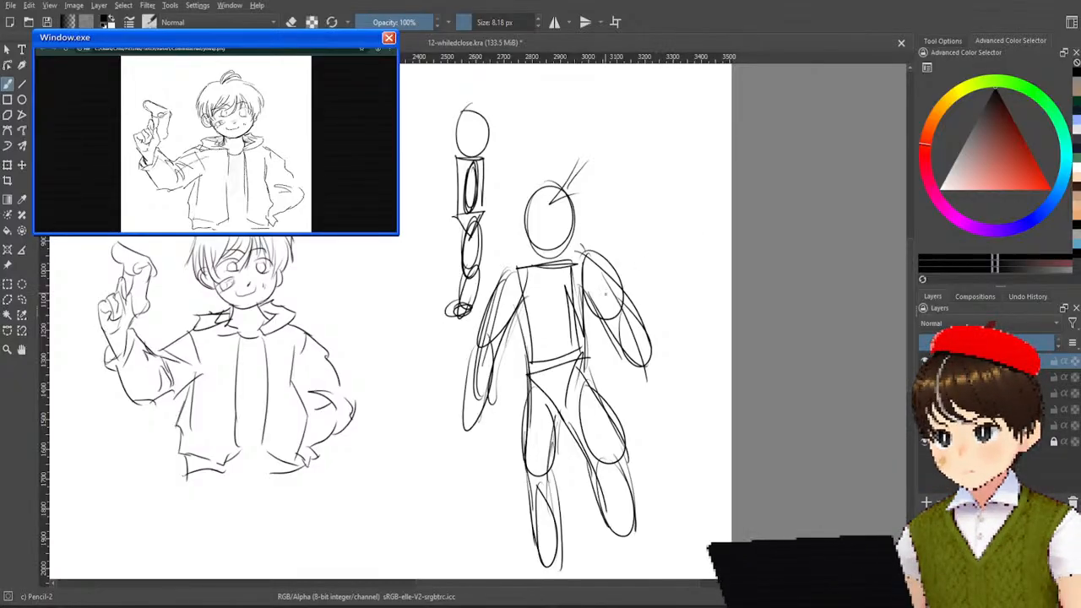
Hide the boy and mannequin sketches and add a new layer to get a blank canvas.
scroll(606, 294, down, 2)
scroll(555, 251, up, 1)
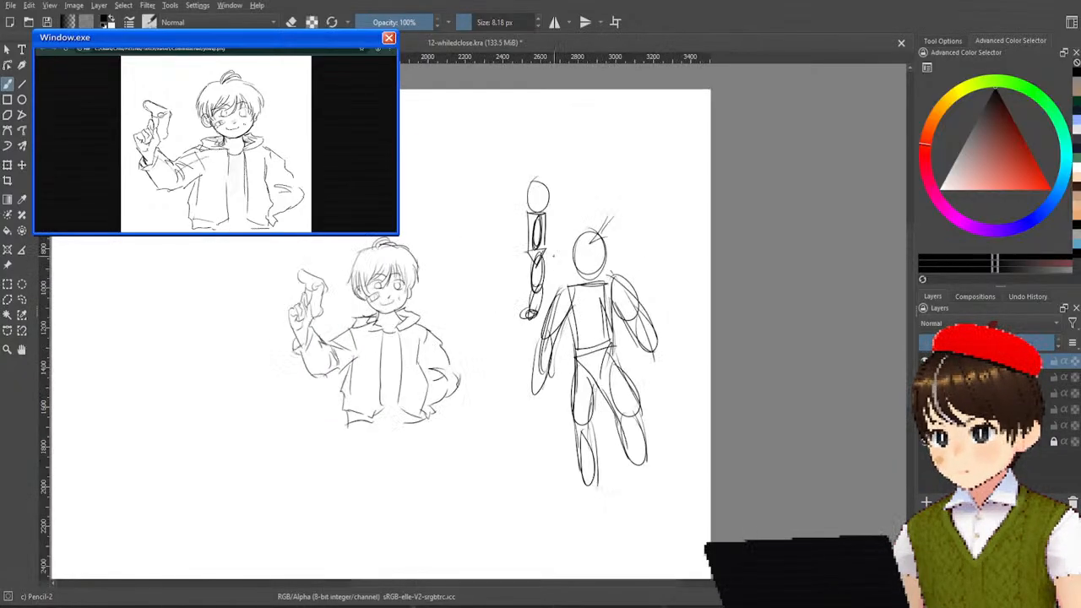
drag(454, 277, 535, 260)
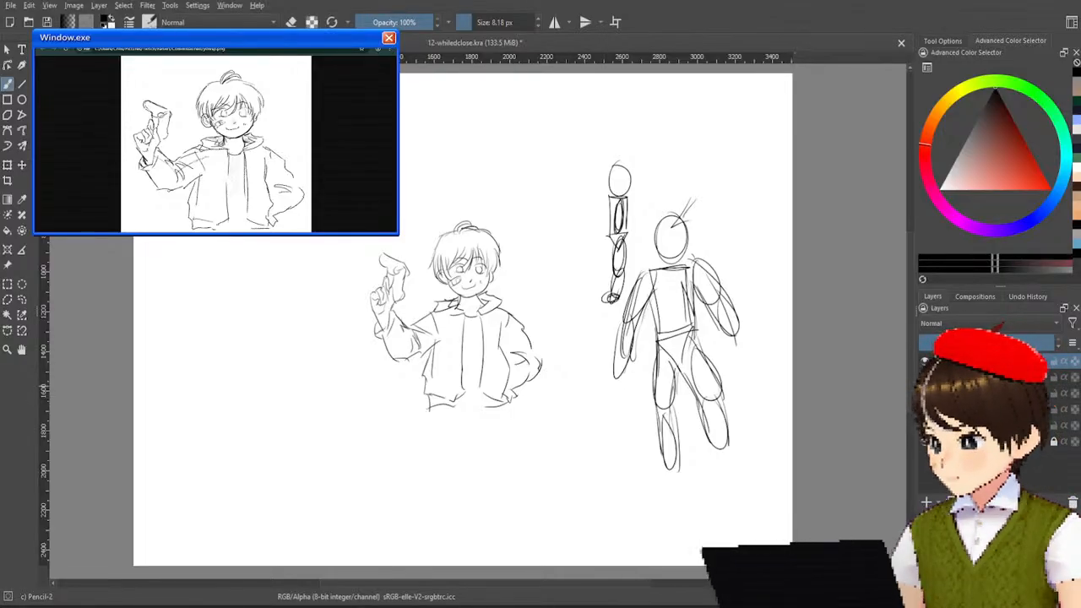
click(925, 376)
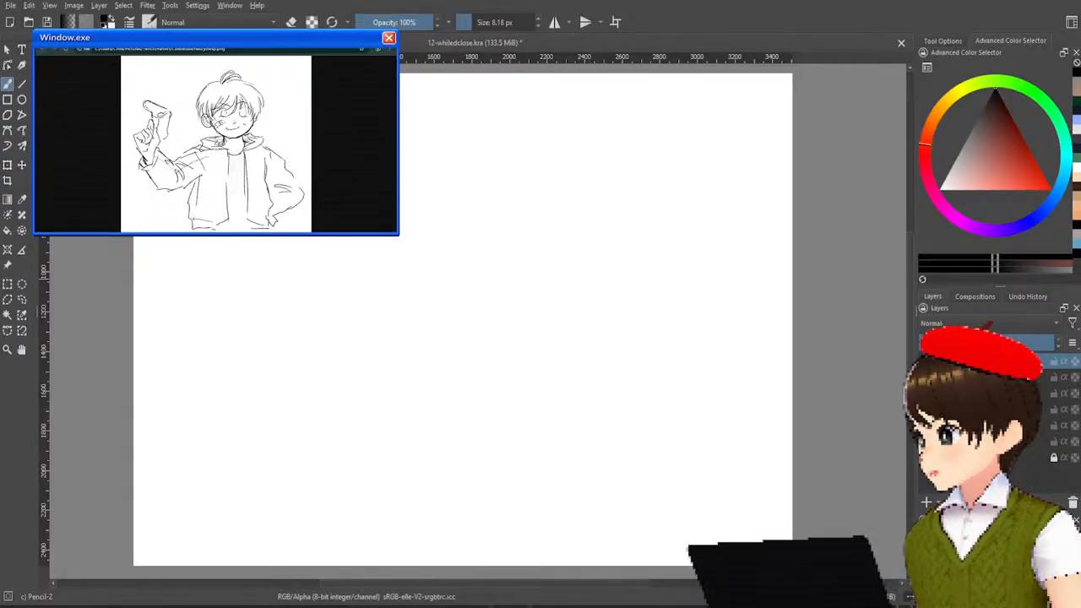
Load the waving chibi boy in the green jacket in the reference window from the copied address.
click(291, 50)
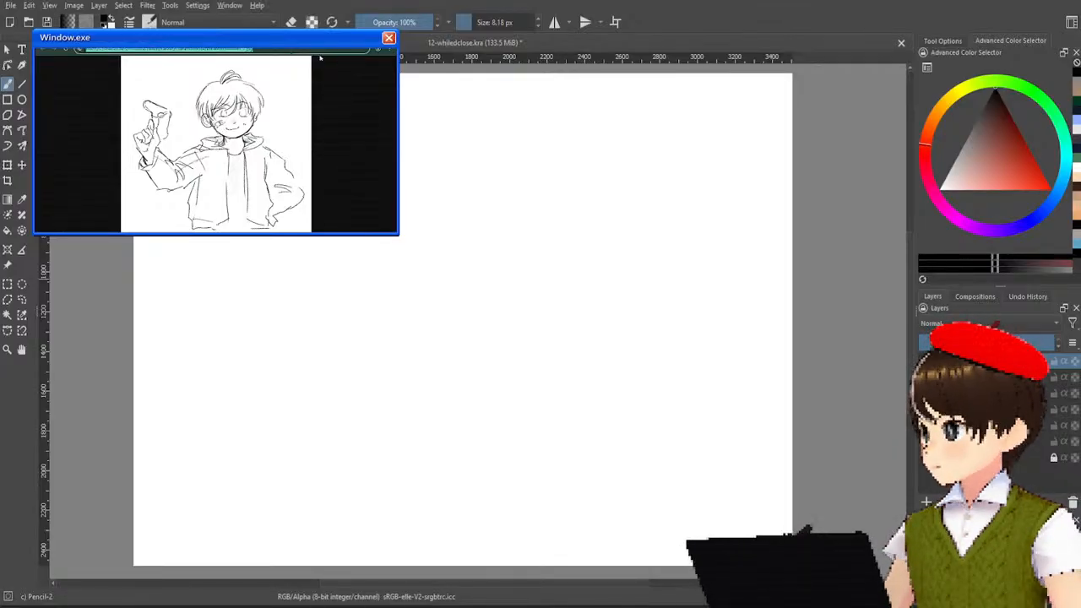
key(ctrl+v)
key(Return)
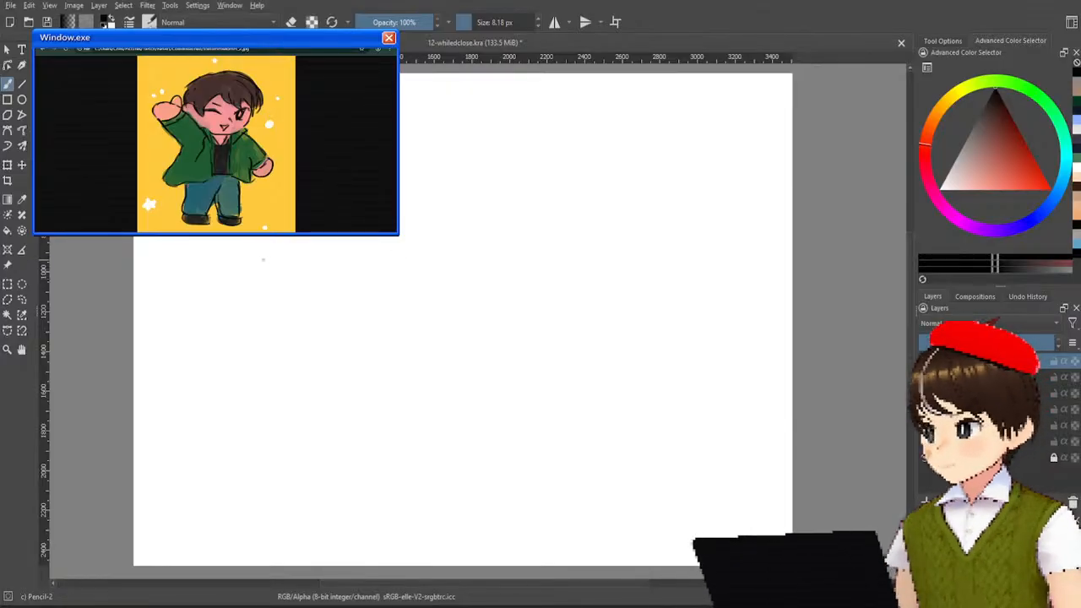
scroll(445, 223, up, 1)
scroll(621, 213, down, 1)
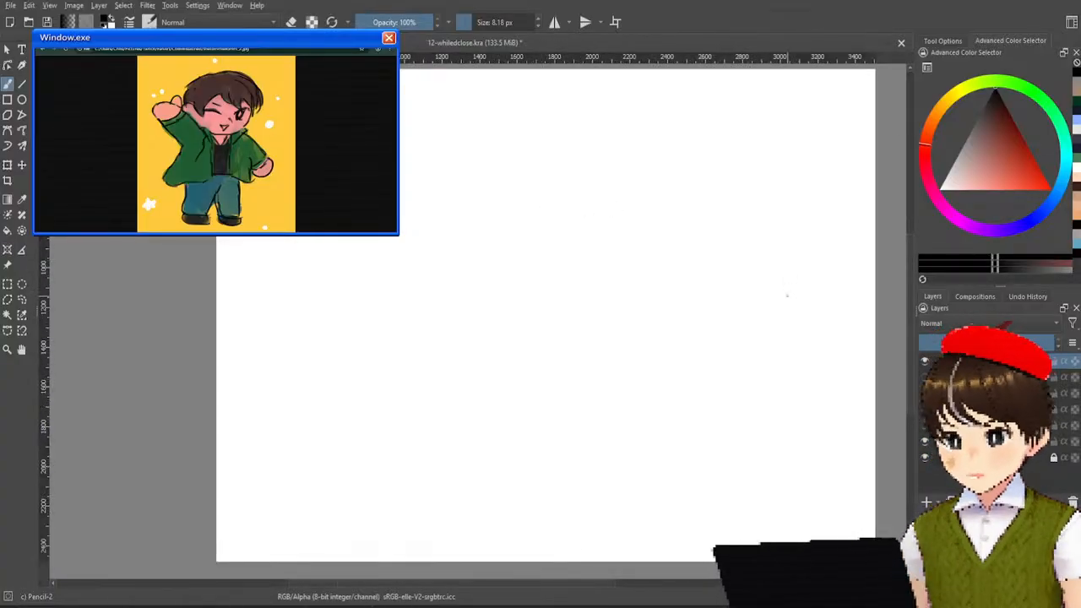
mouse_move(663, 201)
mouse_down()
mouse_move(646, 225)
mouse_move(588, 168)
mouse_move(602, 187)
mouse_move(600, 230)
mouse_move(607, 201)
mouse_up()
scroll(608, 201, up, 1)
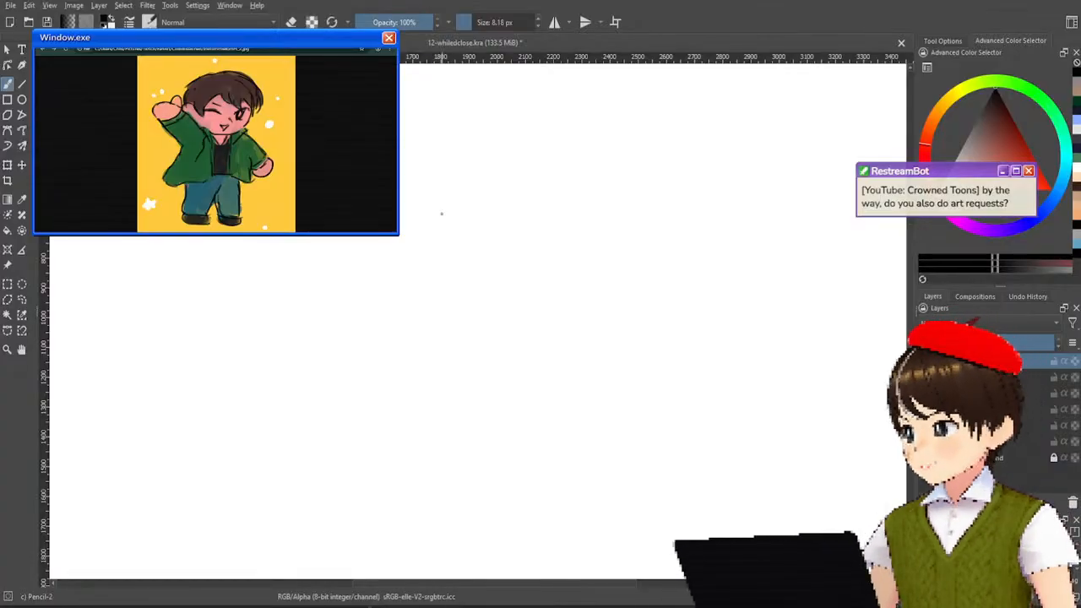
scroll(442, 213, down, 3)
scroll(456, 237, up, 2)
scroll(471, 259, down, 1)
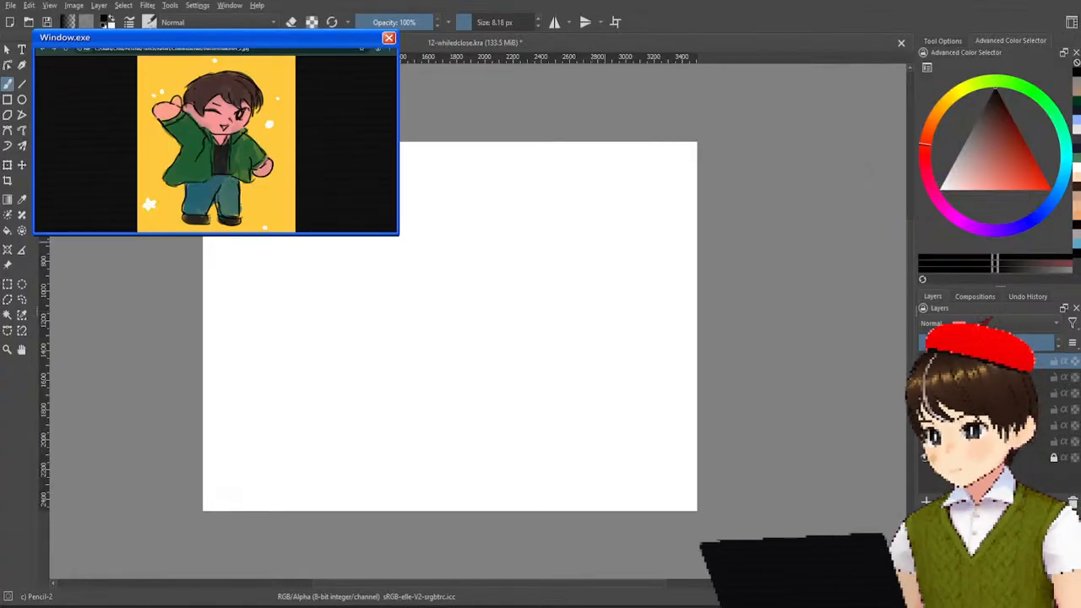
drag(411, 229, 443, 278)
drag(434, 221, 443, 275)
drag(437, 224, 461, 293)
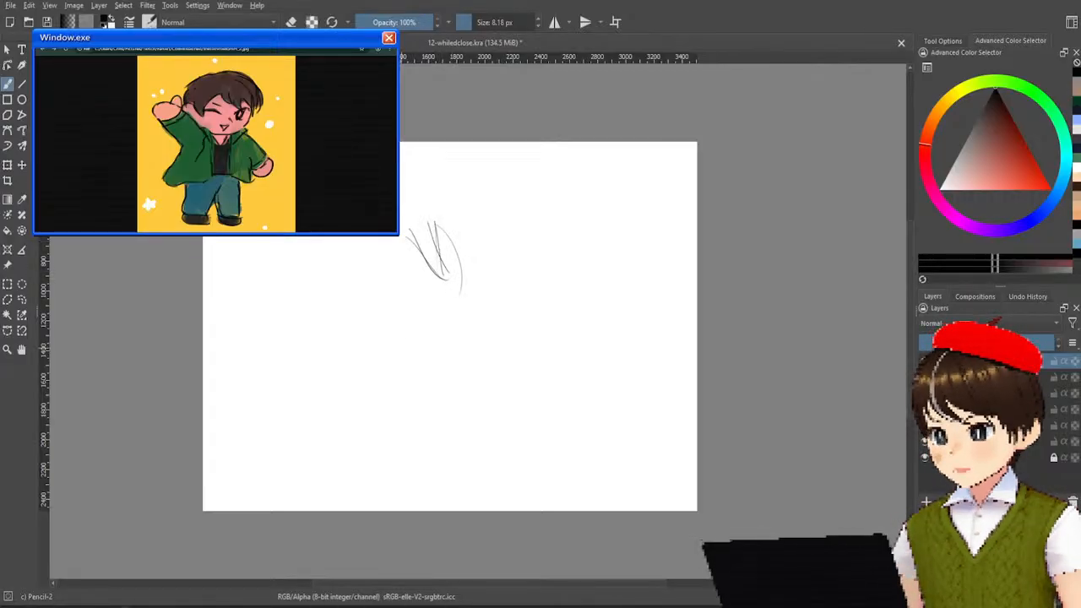
key(ctrl+z)
key(ctrl+z)
key(ctrl+z)
key(ctrl+z)
key(ctrl+z)
key(ctrl+z)
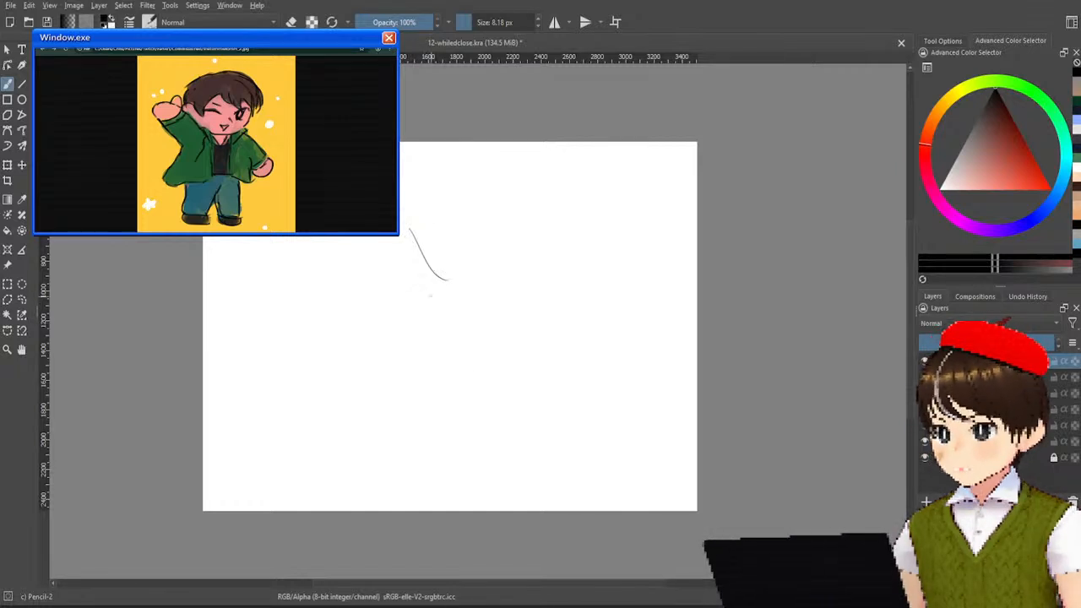
Paste the green-jacket chibi image onto the canvas, place it near the lower left corner, and return to the freehand brush.
scroll(428, 267, up, 2)
scroll(428, 268, down, 1)
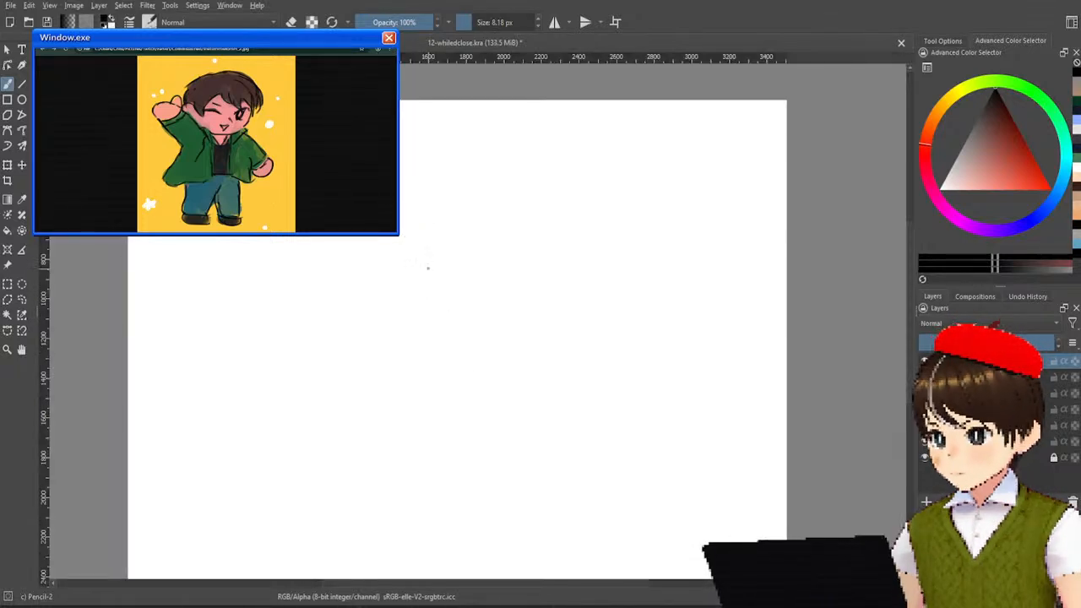
scroll(428, 268, up, 1)
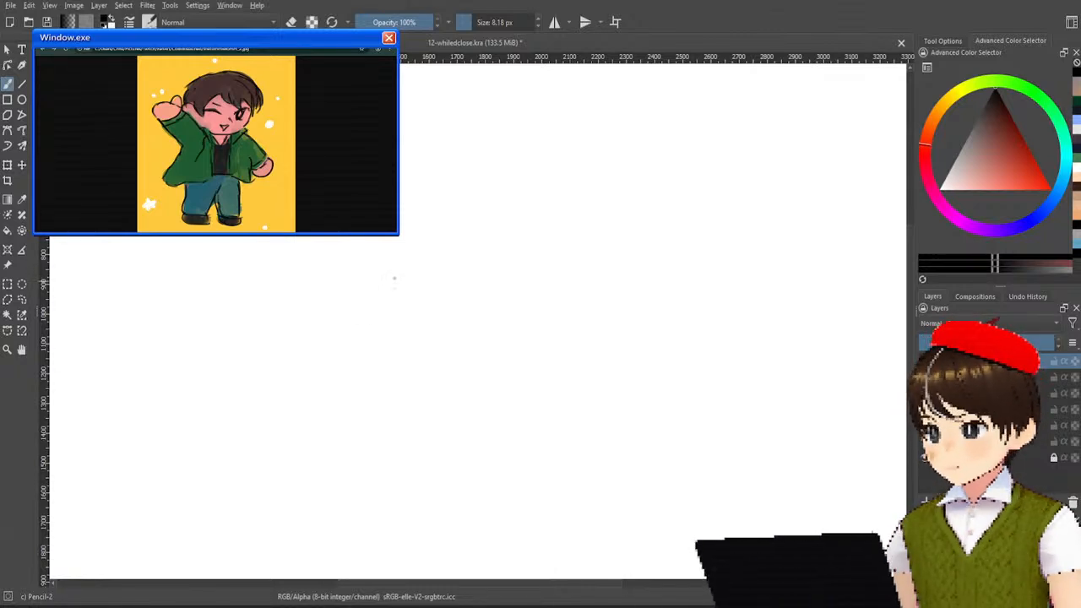
scroll(460, 195, down, 2)
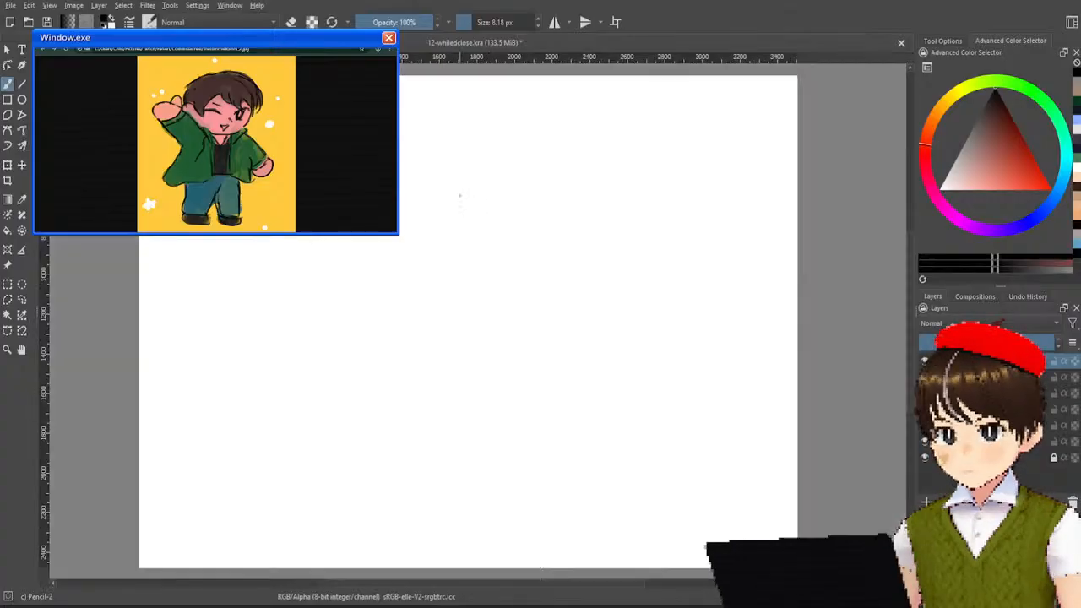
scroll(459, 196, up, 1)
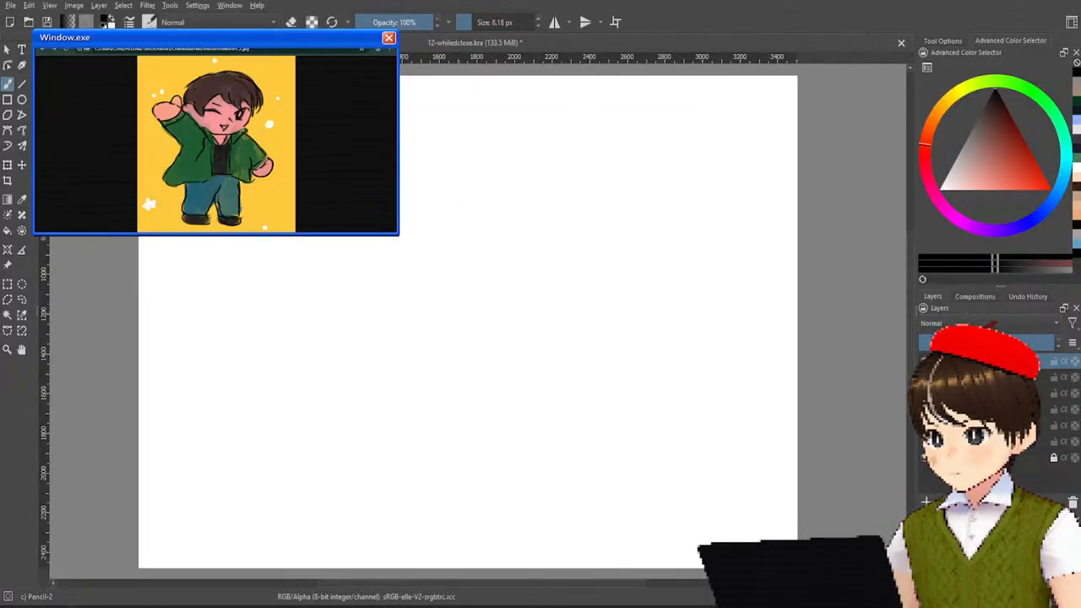
key(ctrl+v)
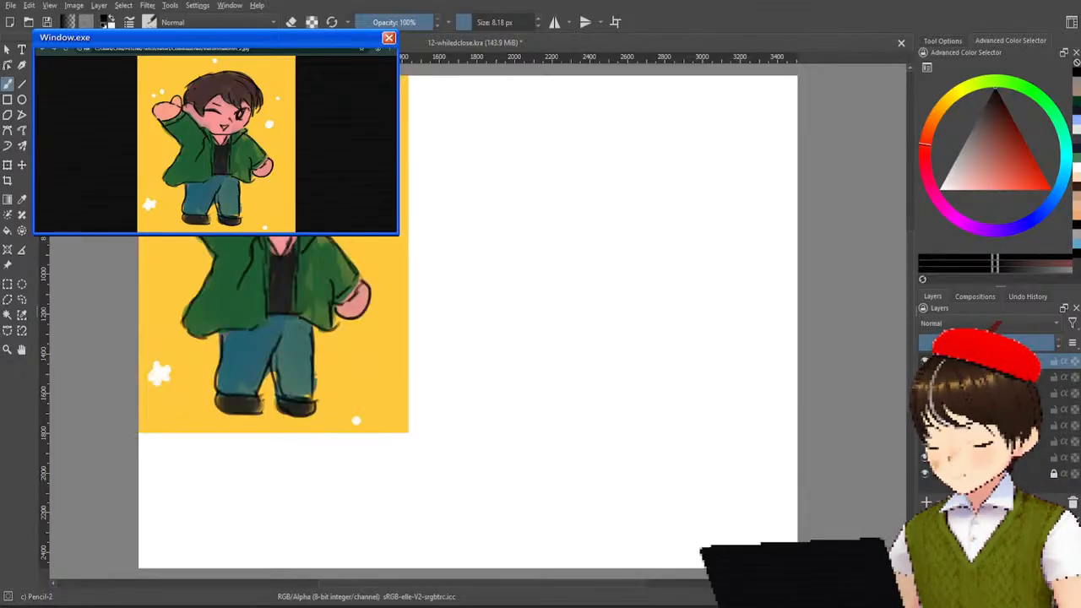
click(22, 166)
drag(342, 222, 379, 316)
drag(609, 298, 565, 286)
scroll(565, 285, down, 1)
scroll(597, 249, up, 1)
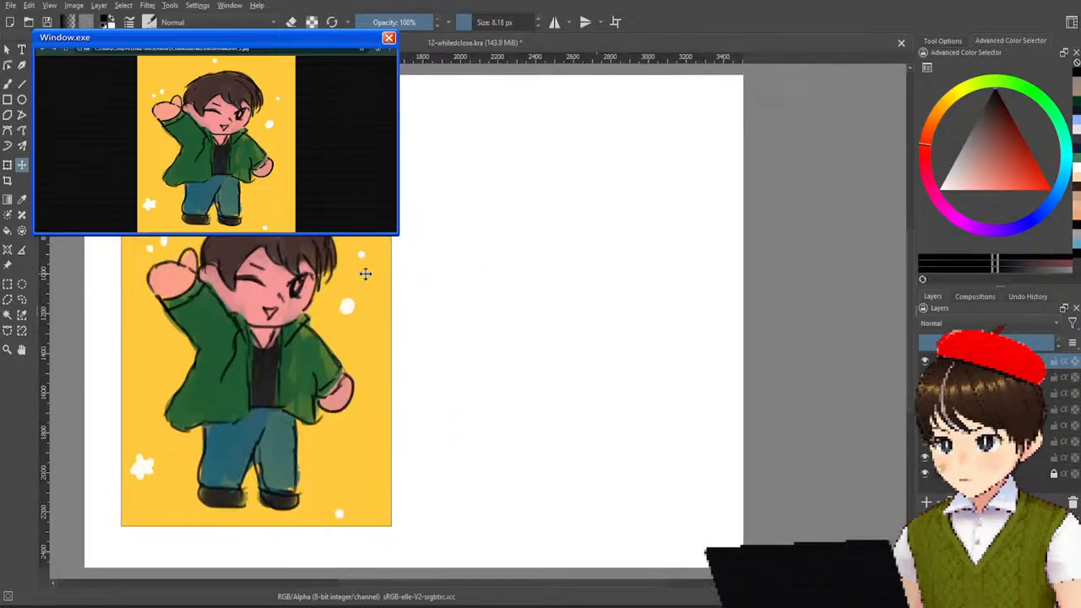
drag(314, 269, 315, 236)
scroll(554, 241, up, 1)
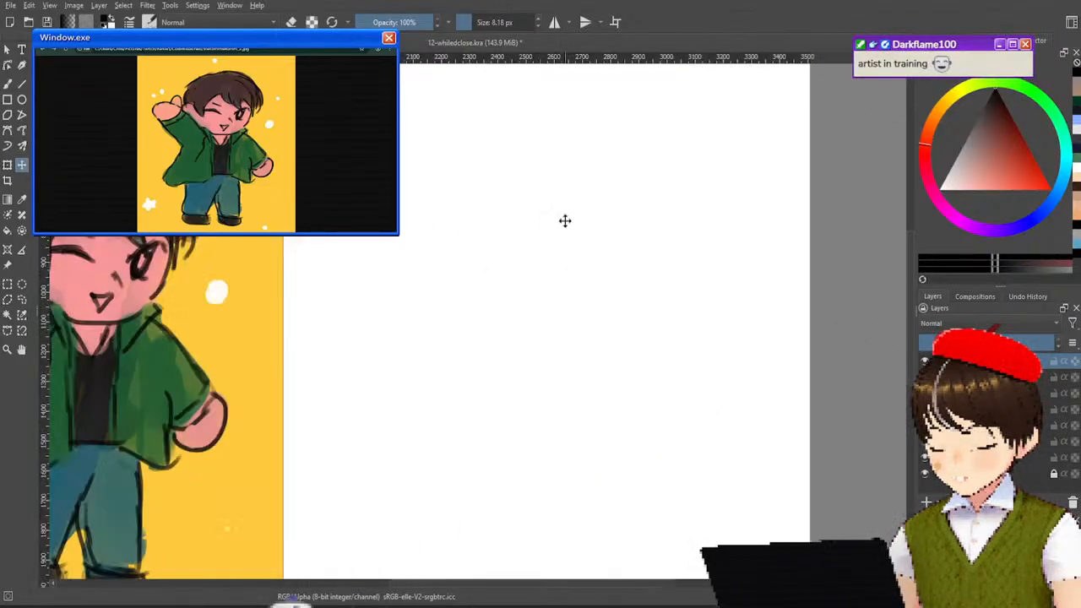
scroll(562, 221, down, 1)
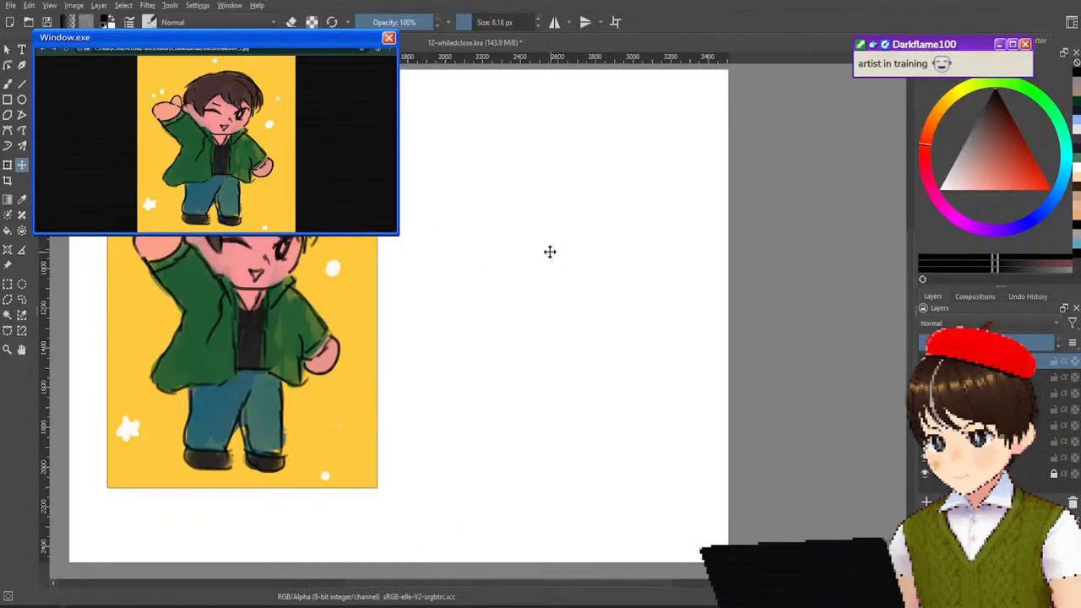
click(7, 84)
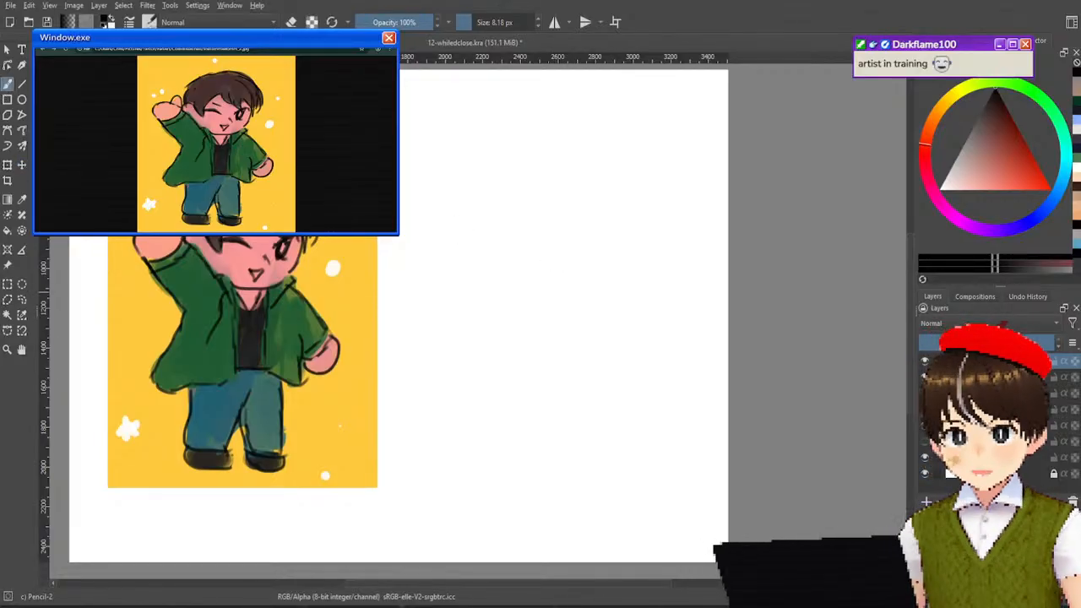
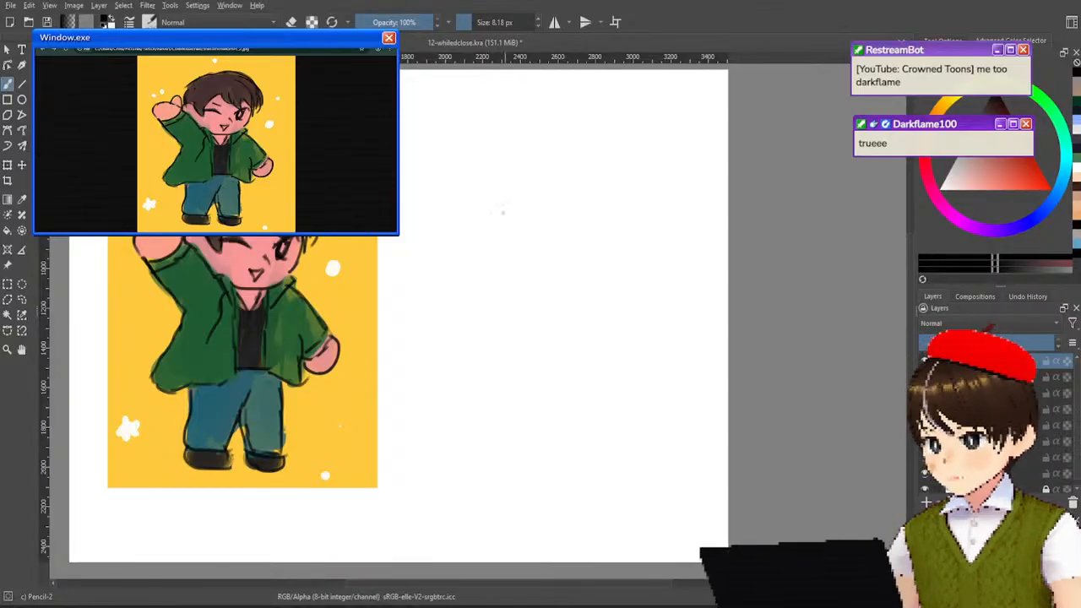
Switch to the Basic-1 brush at the blank area beside the pasted chibi image and undo the test strokes.
scroll(500, 209, up, 2)
drag(536, 201, 691, 162)
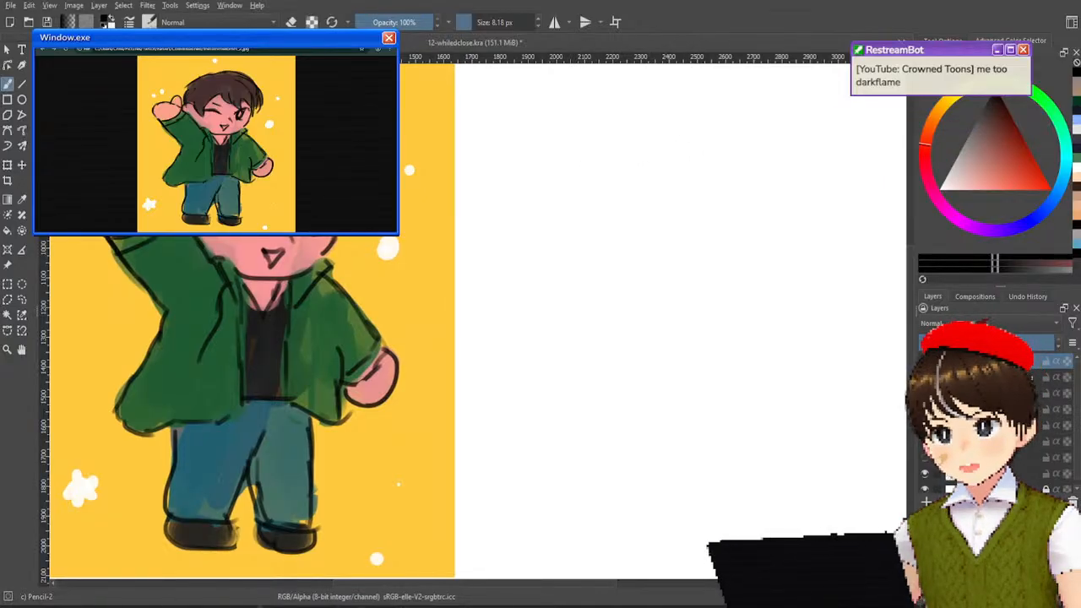
right_click(354, 198)
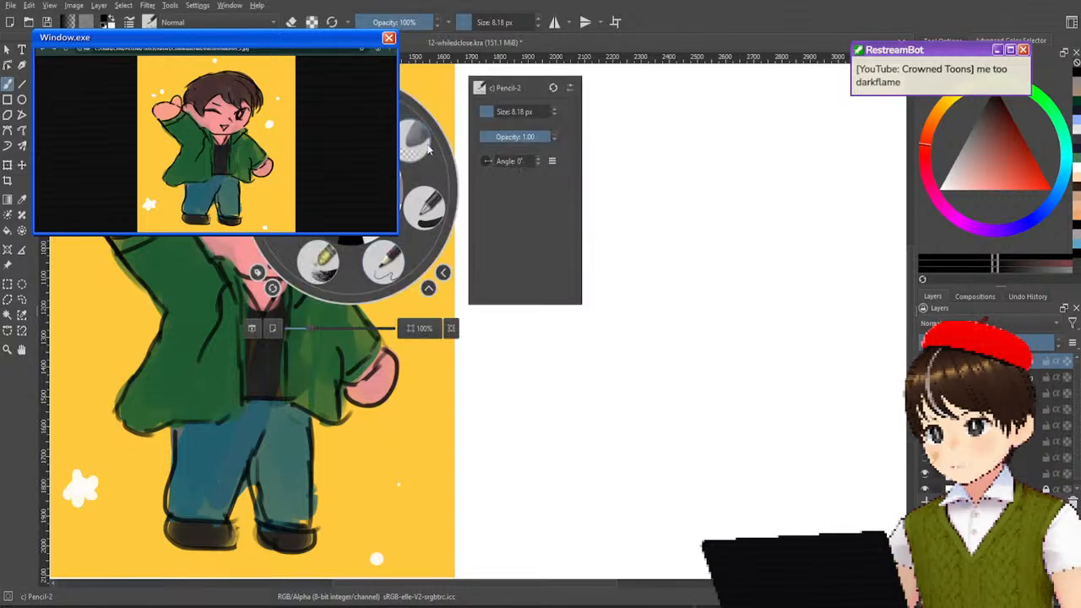
click(431, 215)
mouse_move(608, 167)
mouse_down()
mouse_move(695, 141)
mouse_move(632, 166)
mouse_up()
key(ctrl+z)
key(ctrl+z)
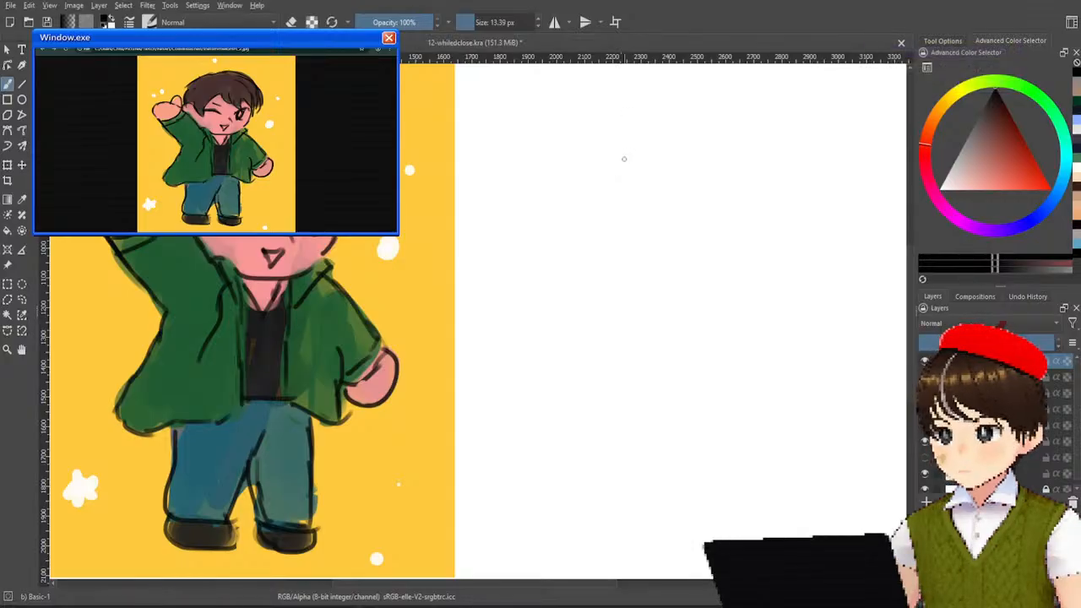
Try to rough in the new chibi's head with a broad top arc and a curved side stroke, and undo them.
mouse_move(580, 208)
mouse_down()
mouse_move(696, 153)
mouse_move(824, 247)
mouse_up()
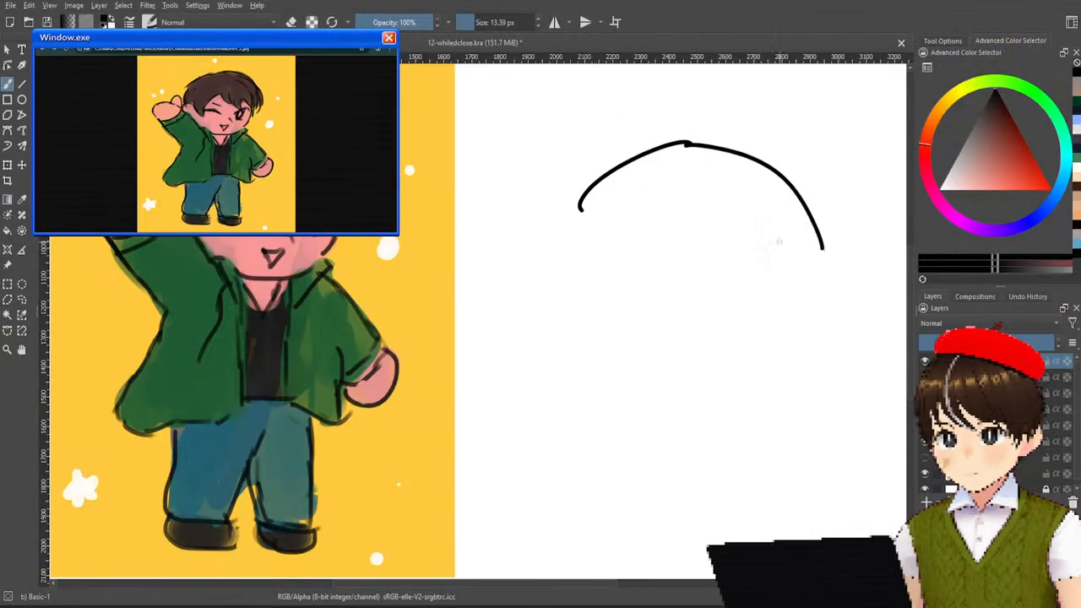
key(ctrl+z)
key(ctrl+z)
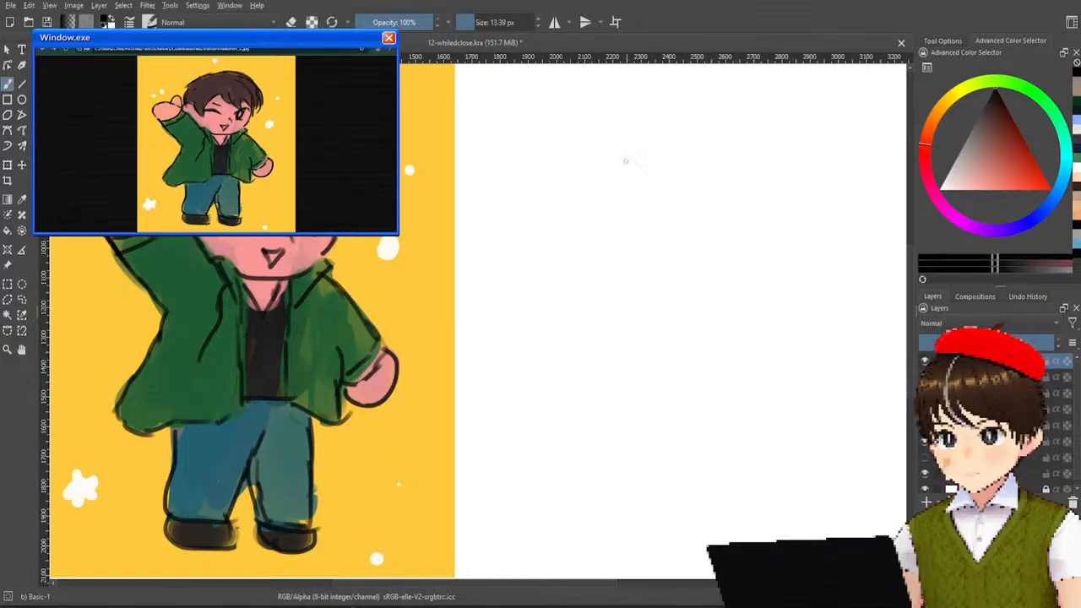
drag(593, 182, 601, 255)
key(ctrl+z)
drag(594, 165, 605, 249)
drag(592, 154, 701, 135)
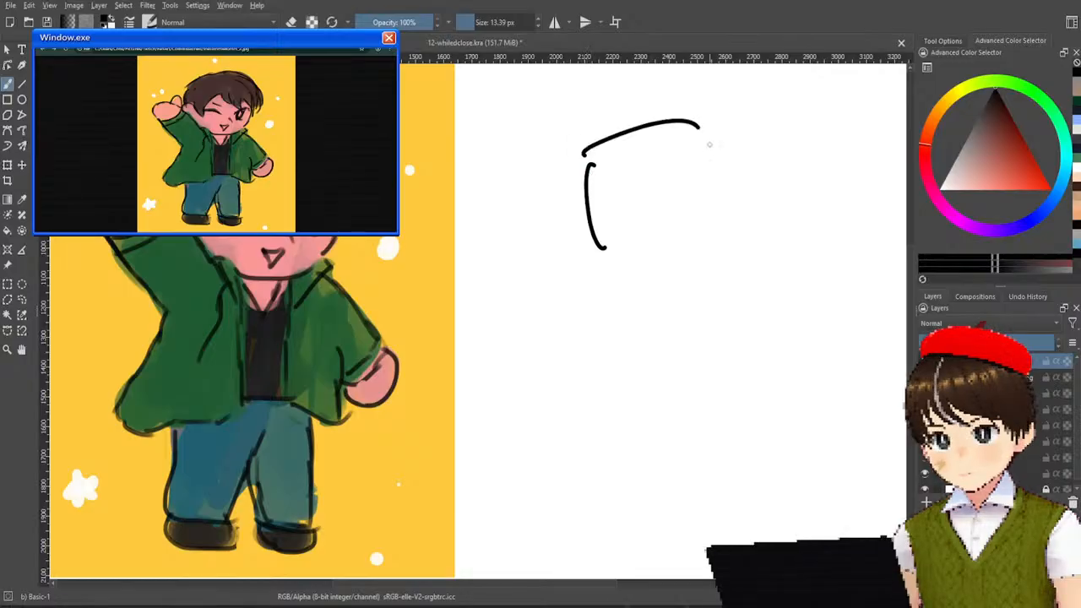
key(ctrl+z)
mouse_move(594, 150)
mouse_down()
mouse_move(675, 102)
mouse_move(779, 100)
mouse_up()
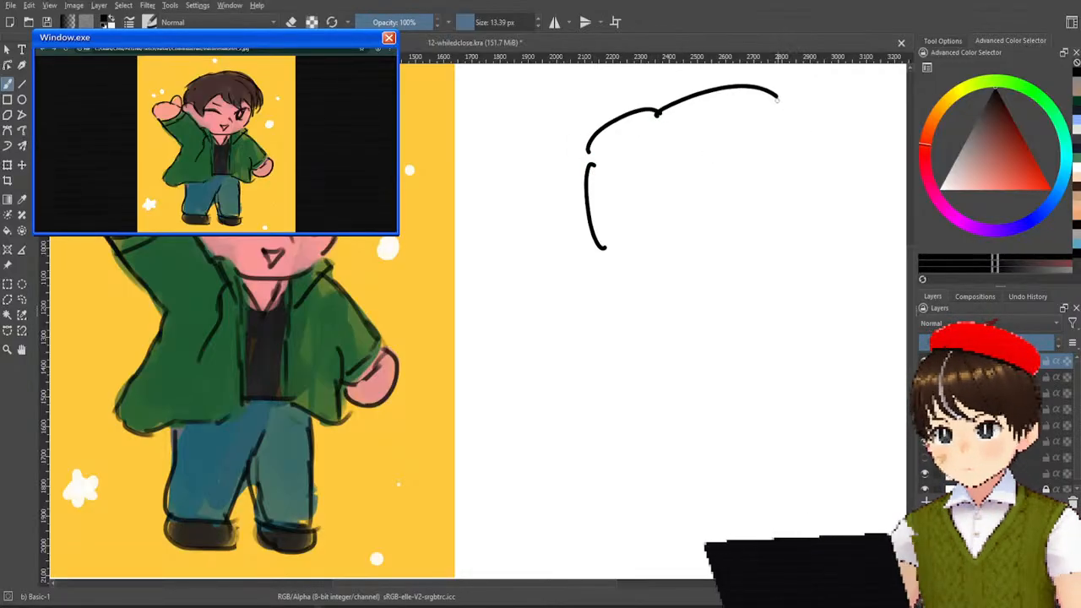
key(ctrl+z)
Try a vertical stroke with short hooked curves branching off it beside the pasted reference, and undo them.
key(ctrl+z)
key(ctrl+z)
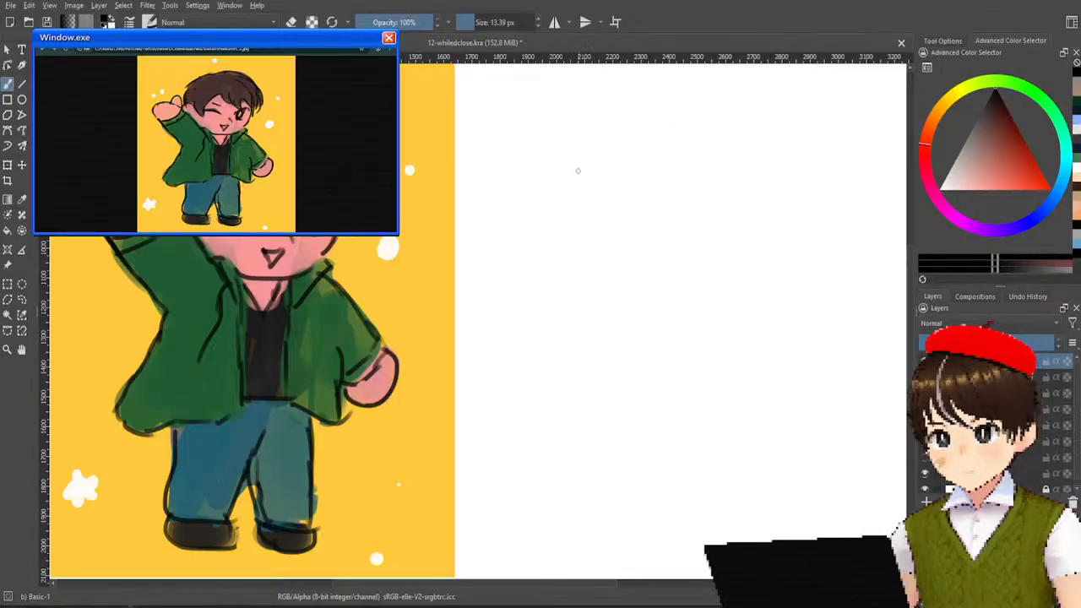
drag(577, 160, 586, 258)
mouse_move(582, 212)
mouse_down()
mouse_move(608, 210)
mouse_move(629, 261)
mouse_up()
key(ctrl+z)
key(ctrl+z)
drag(586, 203, 595, 241)
key(ctrl+z)
mouse_move(582, 193)
mouse_down()
mouse_move(594, 247)
mouse_move(628, 225)
mouse_up()
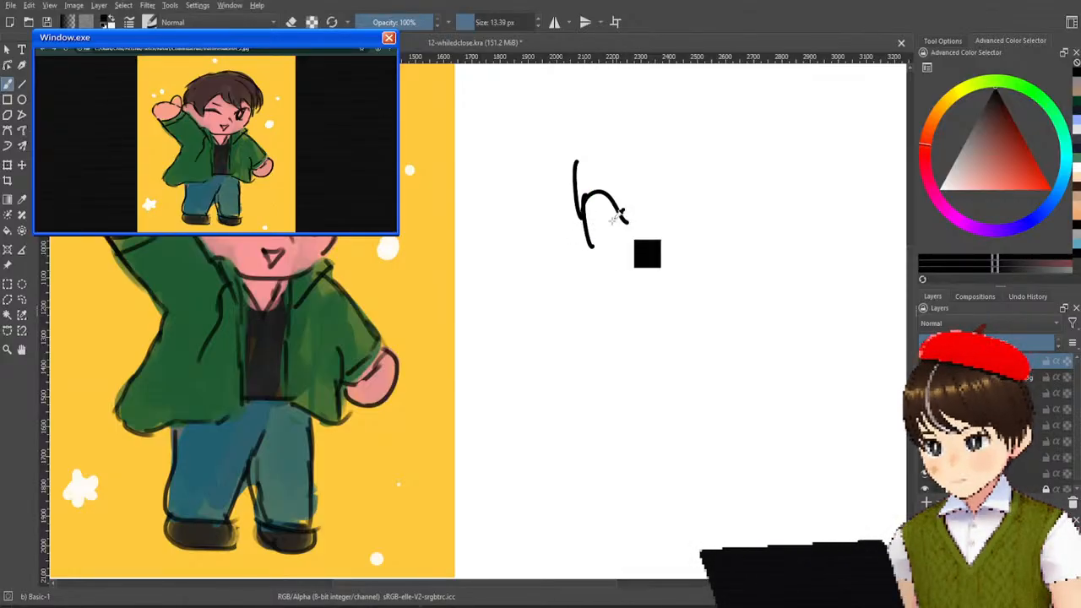
key(ctrl+z)
key(ctrl+z)
drag(581, 196, 594, 250)
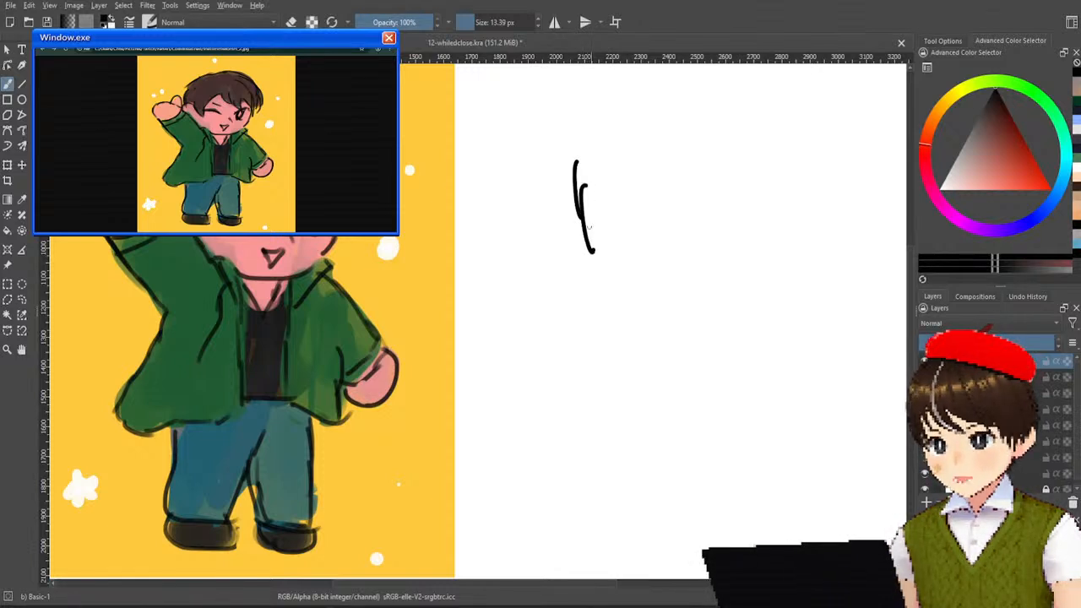
key(ctrl+z)
mouse_move(582, 194)
mouse_down()
mouse_move(565, 223)
mouse_move(624, 220)
mouse_move(632, 230)
mouse_up()
mouse_move(627, 222)
mouse_down()
mouse_move(632, 236)
mouse_move(651, 163)
mouse_up()
key(ctrl+z)
key(ctrl+z)
key(ctrl+z)
key(ctrl+z)
key(ctrl+z)
key(ctrl+z)
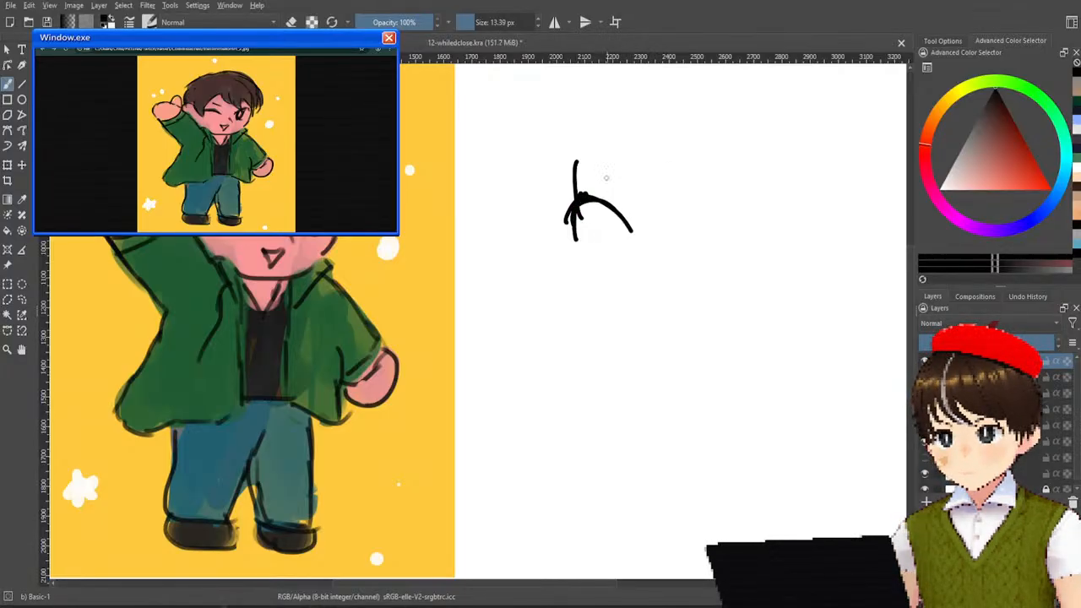
key(ctrl+z)
key(ctrl+z)
key(ctrl+z)
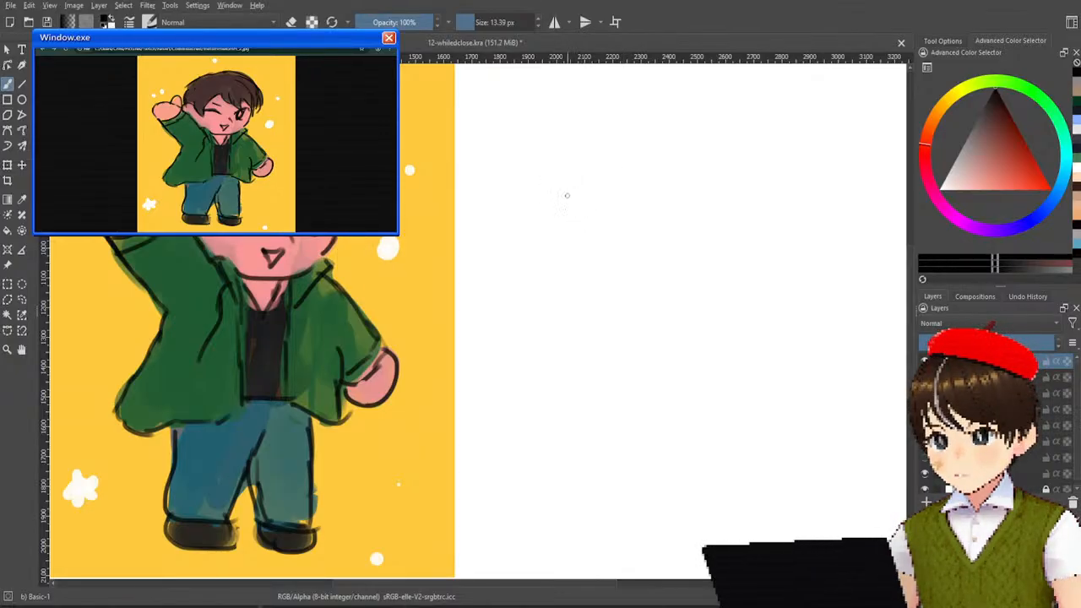
Try several rounded humps continuing into a downward slope for the raised hand's contour, and undo them.
mouse_move(558, 228)
mouse_down()
mouse_move(565, 190)
mouse_move(623, 212)
mouse_up()
key(ctrl+z)
drag(553, 201, 626, 219)
key(ctrl+z)
mouse_move(549, 206)
mouse_down()
mouse_move(618, 218)
mouse_move(607, 210)
mouse_move(637, 234)
mouse_move(639, 158)
mouse_up()
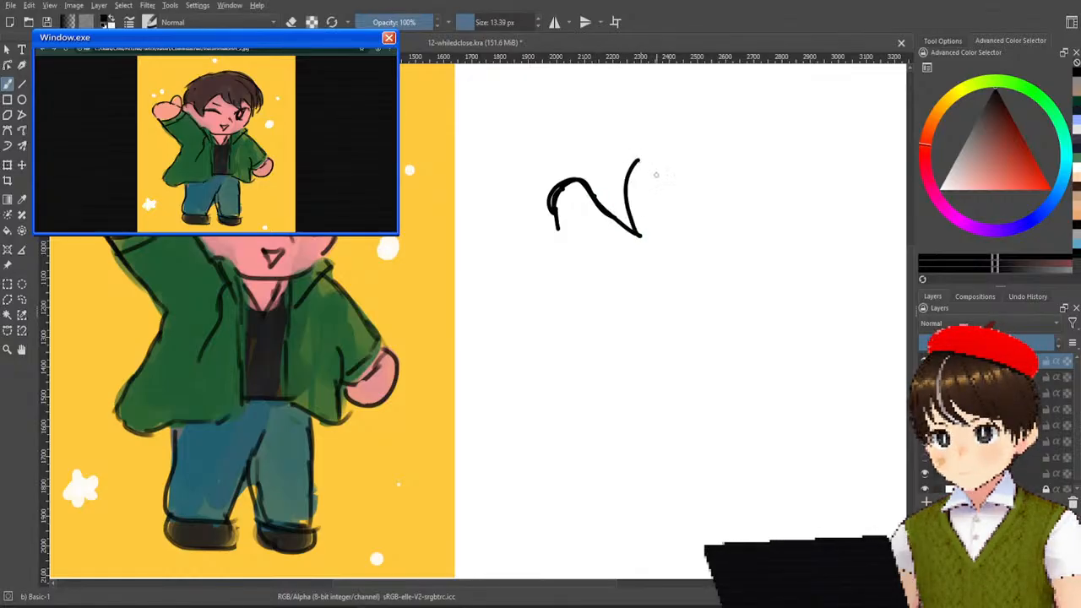
key(ctrl+z)
mouse_move(631, 229)
mouse_down()
mouse_move(642, 217)
mouse_move(645, 225)
mouse_up()
key(ctrl+z)
key(ctrl+z)
key(ctrl+z)
key(ctrl+z)
key(ctrl+z)
key(ctrl+z)
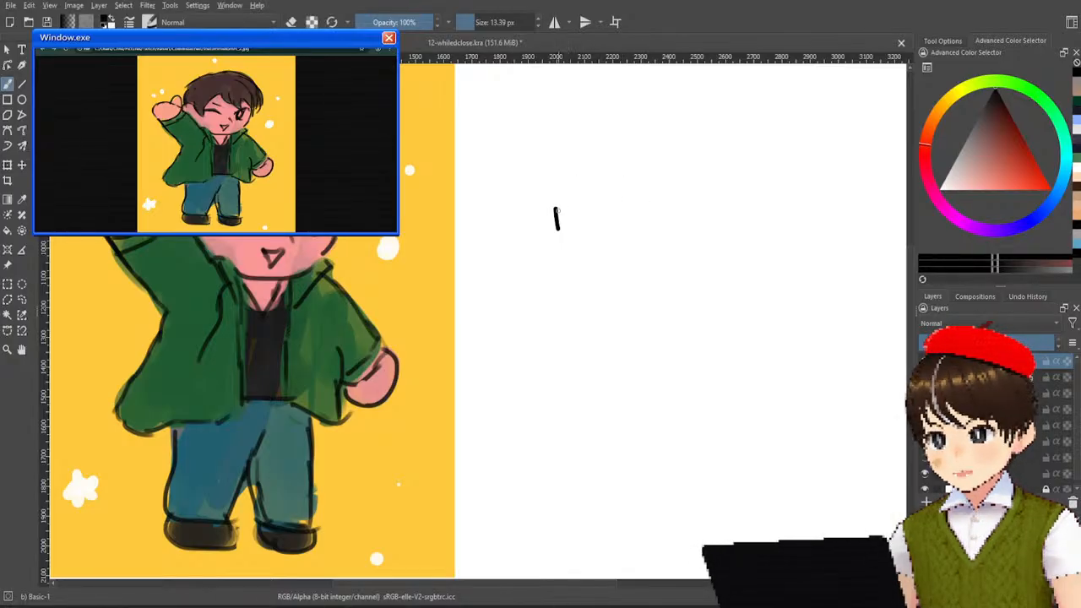
key(ctrl+z)
drag(553, 233, 623, 217)
key(ctrl+z)
drag(554, 245, 634, 246)
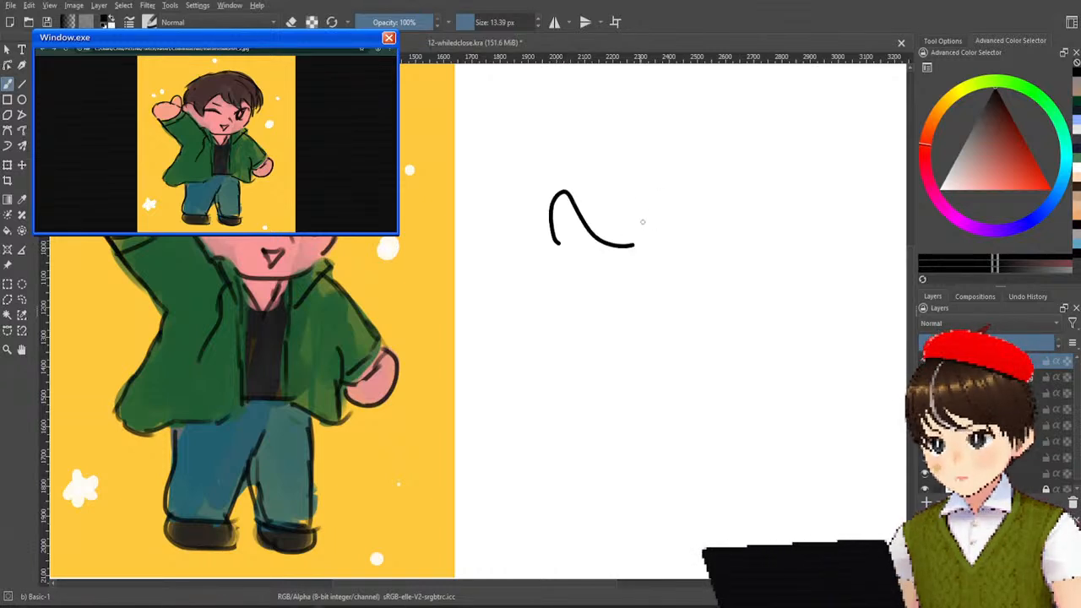
key(ctrl+z)
Draw the raised hand's rounded contour sloping down to the face, then the face's side curve and the first fringe strand.
mouse_move(536, 240)
mouse_down()
mouse_move(584, 223)
mouse_move(541, 233)
mouse_move(553, 190)
mouse_move(619, 254)
mouse_move(641, 155)
mouse_up()
key(ctrl+z)
key(ctrl+z)
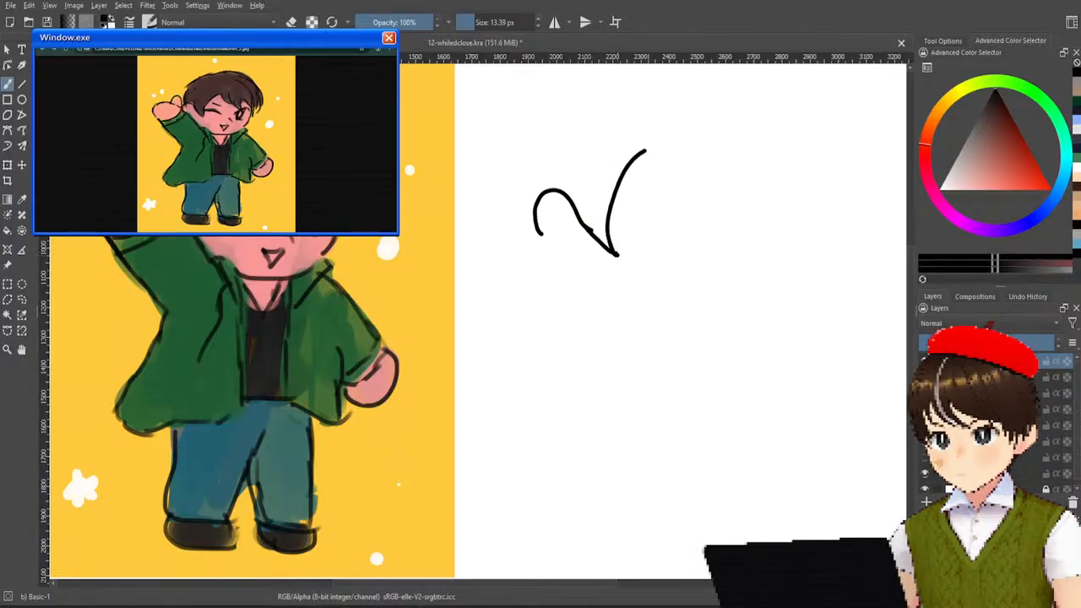
key(ctrl+z)
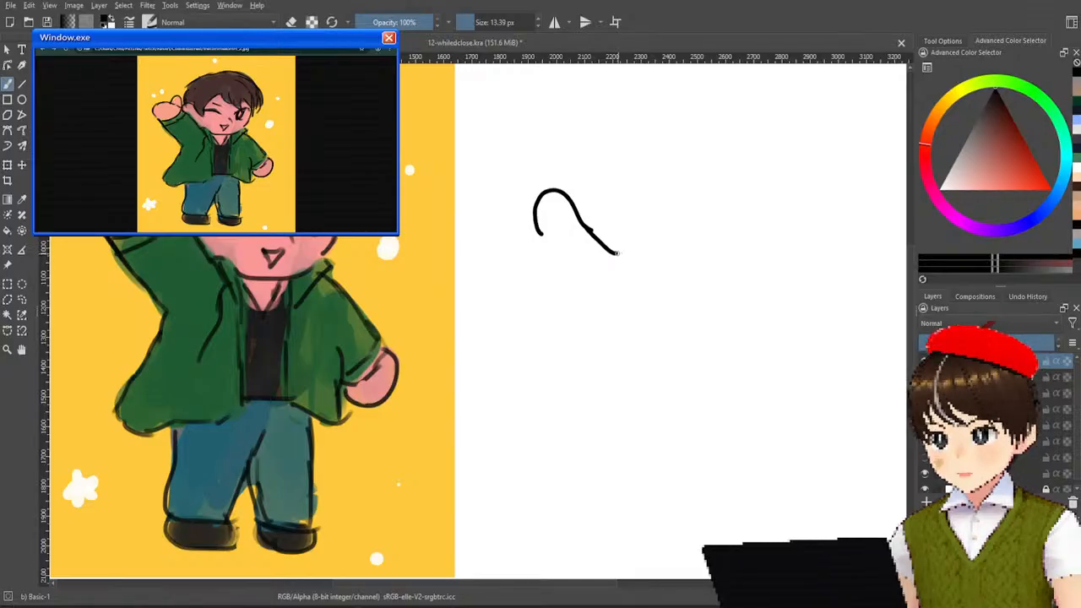
mouse_move(619, 253)
mouse_down()
mouse_move(614, 220)
mouse_move(639, 166)
mouse_up()
key(ctrl+z)
mouse_move(619, 251)
mouse_down()
mouse_move(615, 219)
mouse_move(631, 182)
mouse_up()
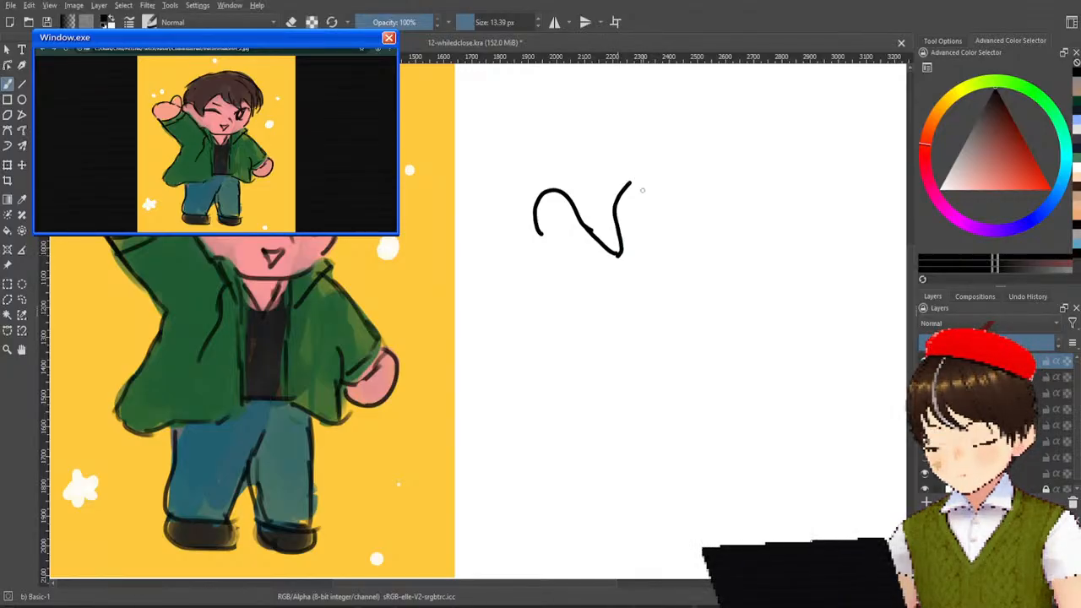
key(ctrl+z)
mouse_move(619, 253)
mouse_down()
mouse_move(649, 168)
mouse_move(666, 159)
mouse_move(691, 204)
mouse_up()
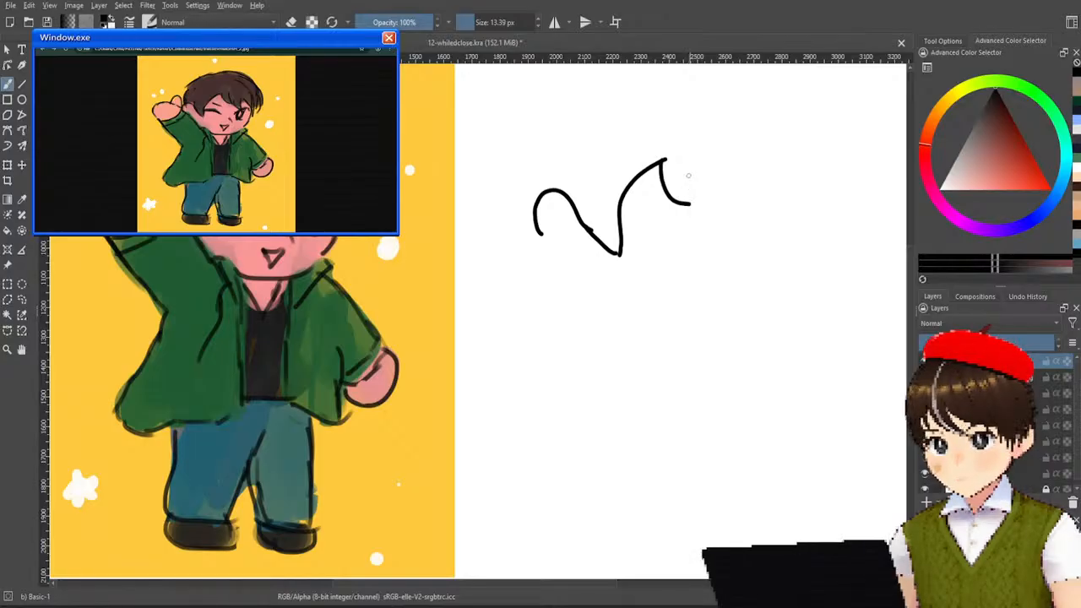
Add a second, longer curved fringe strand beside the first, redrawing it until its slope fits.
drag(682, 154, 712, 226)
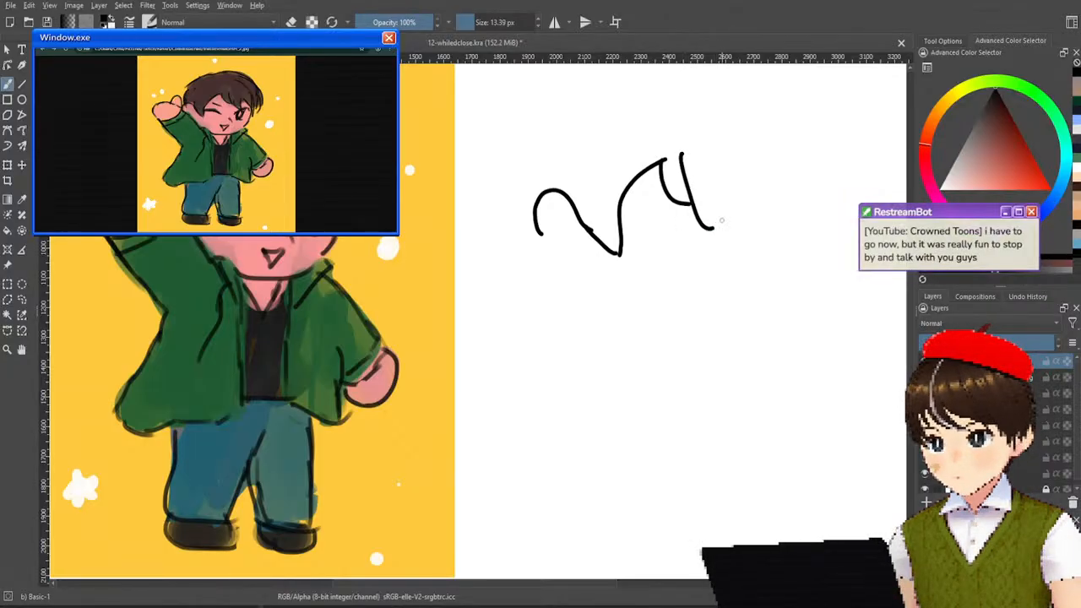
key(ctrl+z)
drag(684, 158, 732, 232)
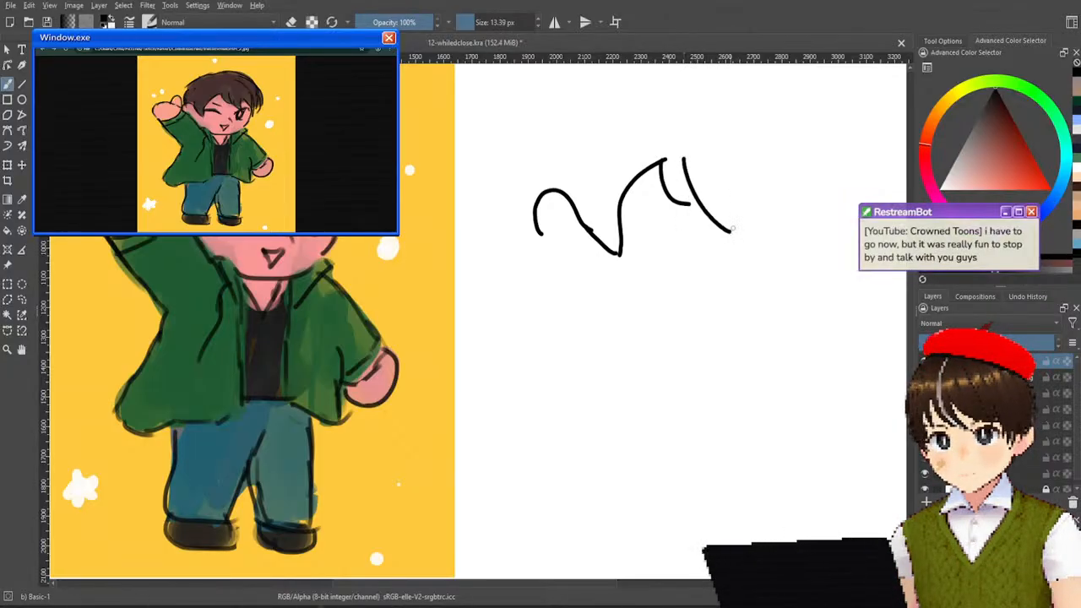
key(ctrl+z)
drag(677, 155, 732, 226)
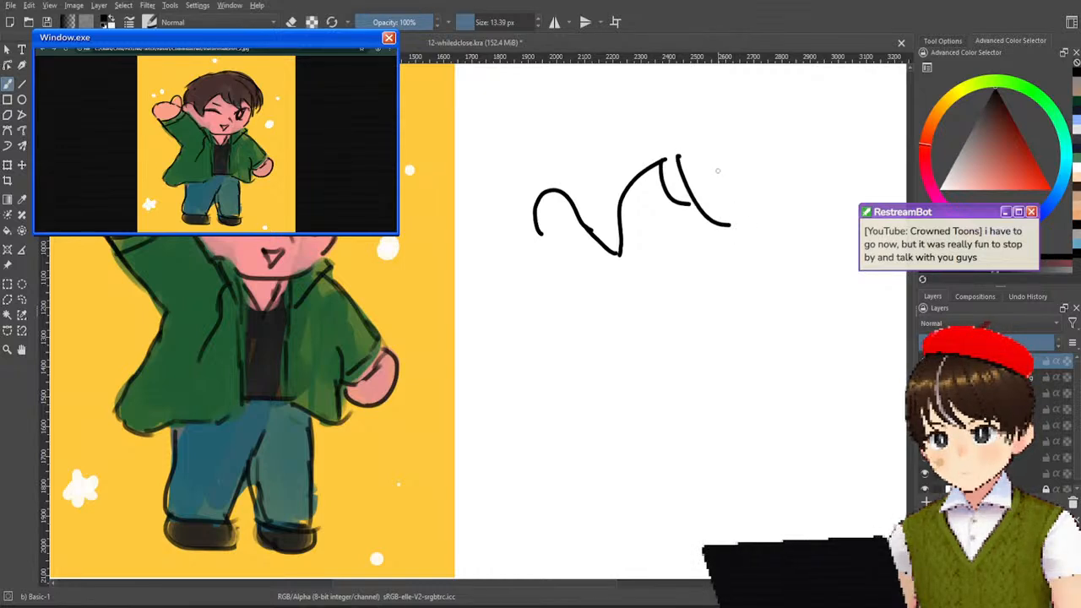
Add narrow curved strands next to the long one to build up the middle of the fringe.
drag(718, 158, 745, 230)
key(ctrl+z)
drag(717, 159, 742, 241)
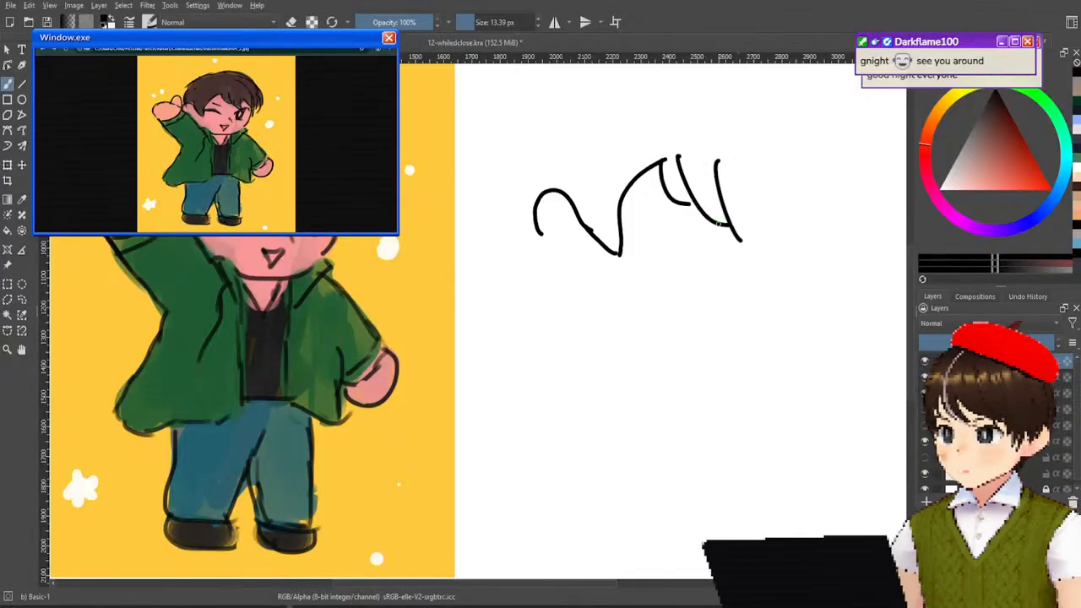
key(ctrl+z)
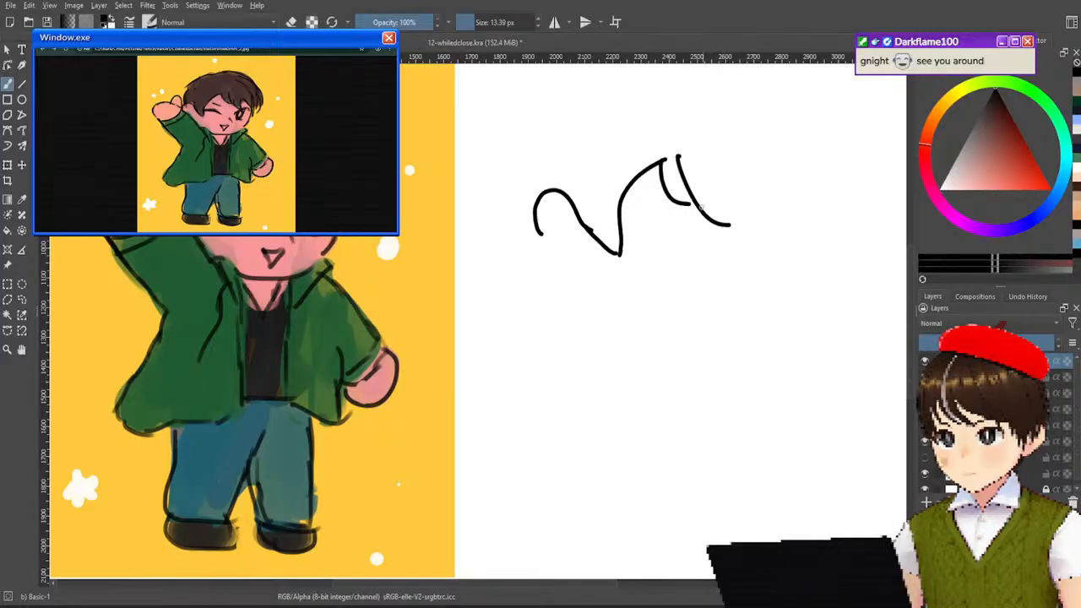
mouse_move(700, 174)
mouse_down()
mouse_move(710, 221)
mouse_move(769, 242)
mouse_move(718, 221)
mouse_up()
key(ctrl+z)
key(ctrl+z)
drag(725, 176, 736, 233)
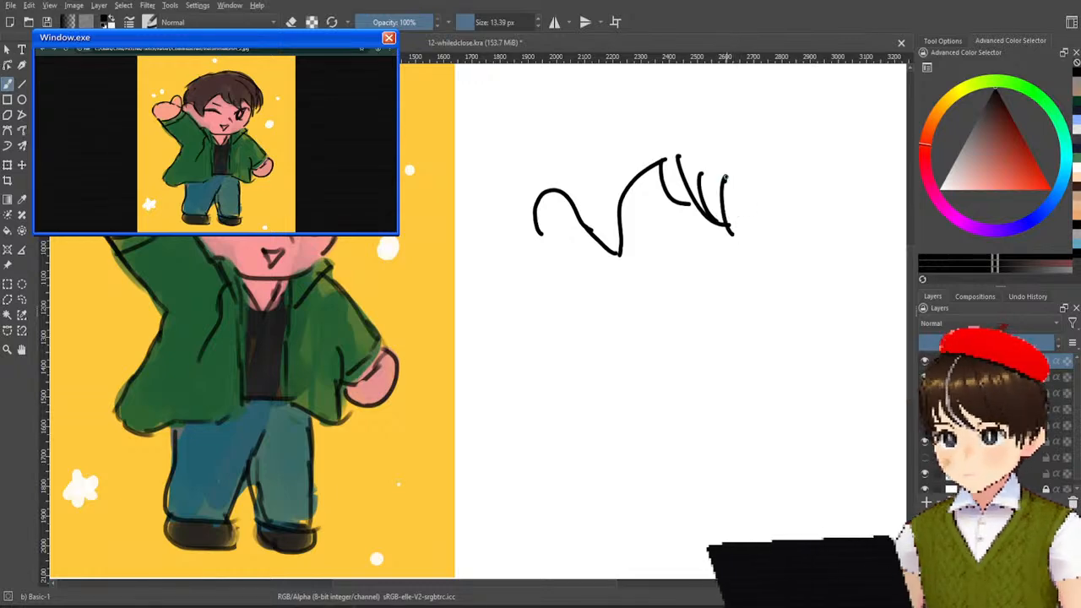
Draw a wide fringe strand reaching the cheek and a cluster of pointed locks at the side of the head.
drag(723, 175, 759, 235)
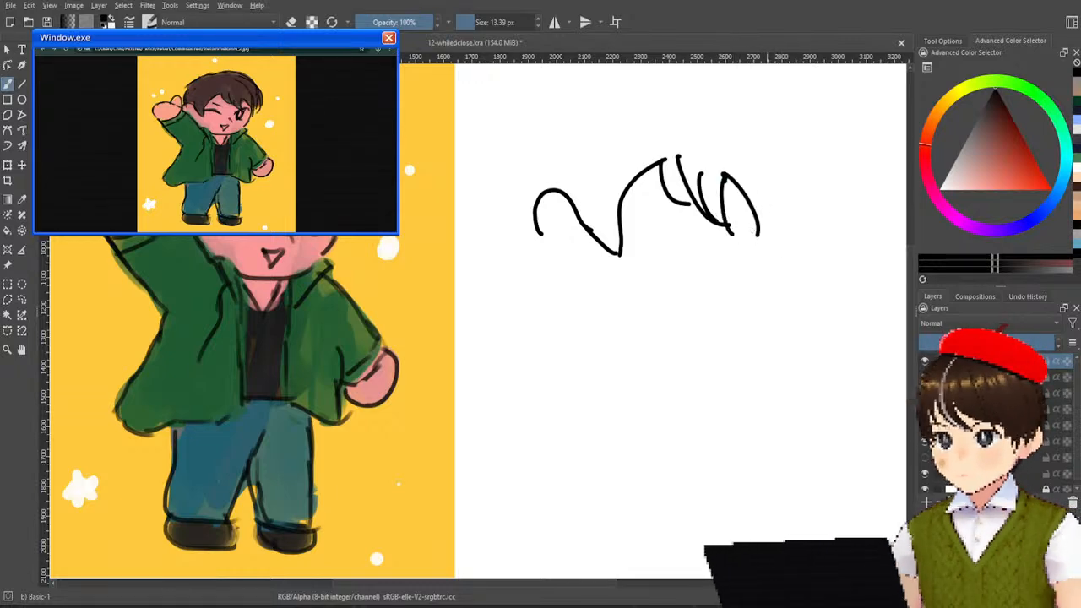
key(ctrl+z)
mouse_move(725, 175)
mouse_down()
mouse_move(769, 251)
mouse_move(778, 198)
mouse_move(750, 134)
mouse_up()
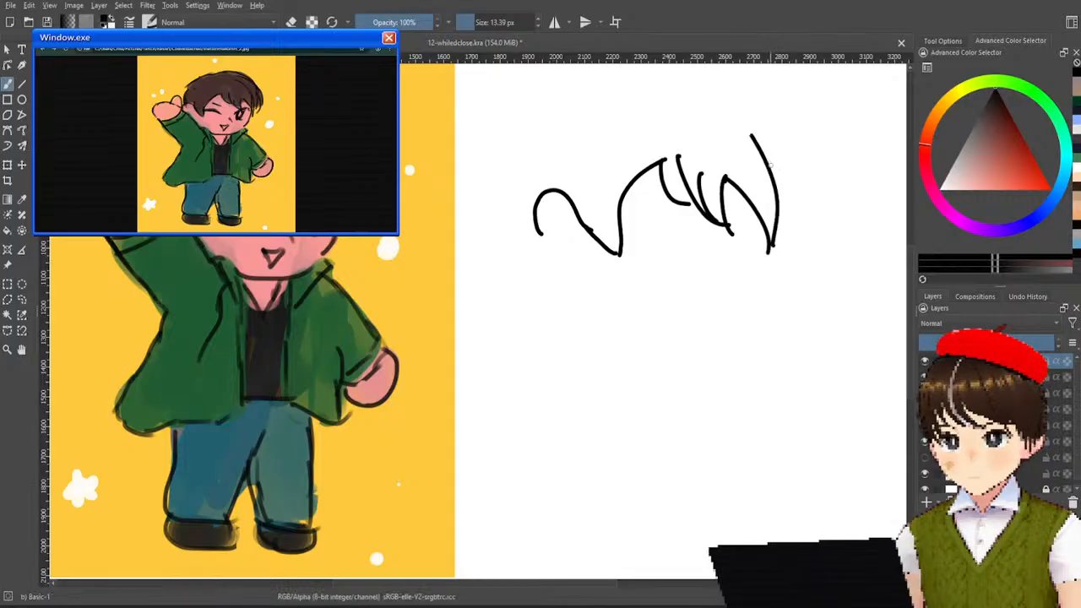
mouse_move(777, 192)
mouse_down()
mouse_move(789, 233)
mouse_move(799, 178)
mouse_move(804, 222)
mouse_move(799, 159)
mouse_up()
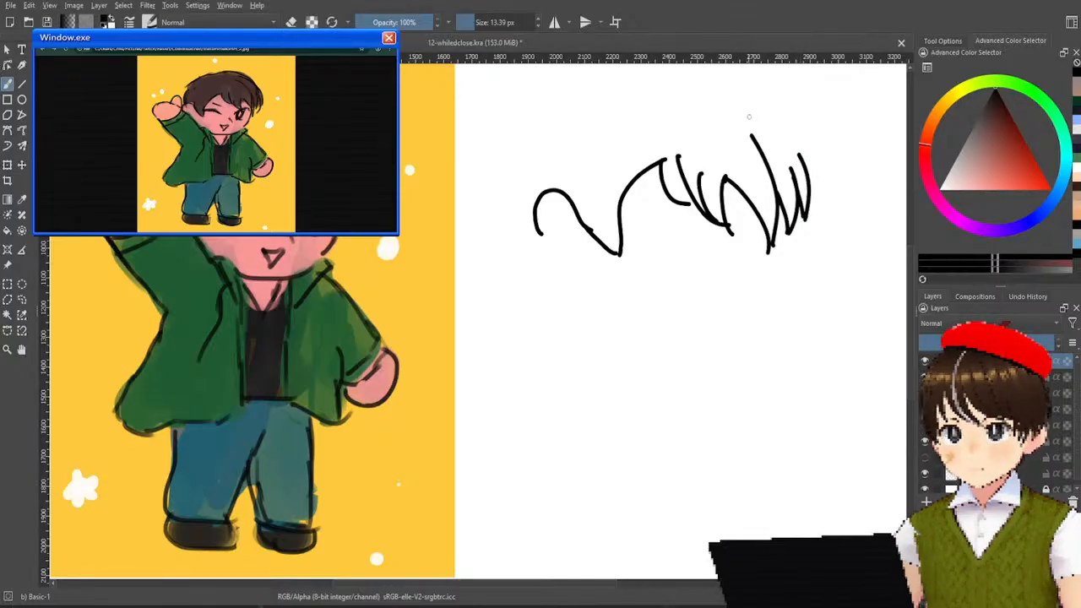
Draw the crown's outer curve arching over the fringe and down into the side locks, redoing it until it fits.
drag(740, 115, 832, 200)
key(ctrl+z)
mouse_move(731, 114)
mouse_down()
mouse_move(775, 125)
mouse_move(802, 178)
mouse_up()
key(ctrl+z)
drag(733, 120, 802, 145)
key(ctrl+z)
drag(719, 108, 816, 176)
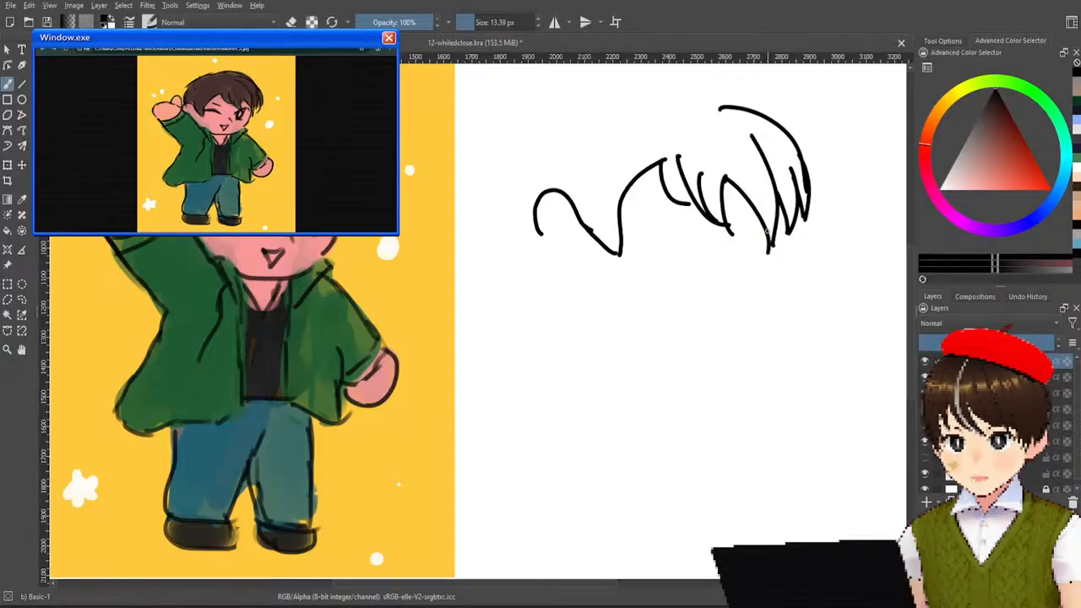
Draw the cheek and jaw curve and fill in the face with a browed winking eye, open eye, nose mark and triangular mouth.
drag(770, 236, 714, 331)
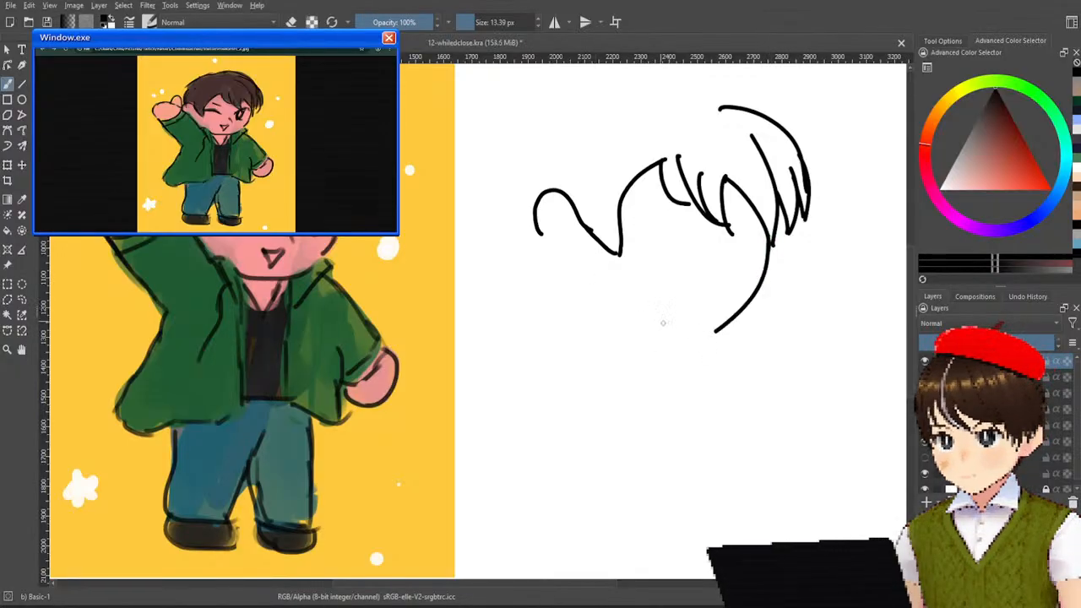
mouse_move(630, 331)
mouse_down()
mouse_move(735, 327)
mouse_move(642, 348)
mouse_up()
key(ctrl+z)
mouse_move(657, 297)
mouse_down()
mouse_move(679, 314)
mouse_move(695, 290)
mouse_move(663, 292)
mouse_move(700, 300)
mouse_move(675, 313)
mouse_move(657, 293)
mouse_up()
key(ctrl+z)
key(ctrl+z)
mouse_move(626, 247)
mouse_down()
mouse_move(684, 253)
mouse_move(631, 251)
mouse_move(667, 218)
mouse_move(757, 229)
mouse_move(732, 263)
mouse_move(718, 261)
mouse_move(733, 258)
mouse_move(722, 240)
mouse_move(724, 259)
mouse_move(698, 279)
mouse_up()
key(ctrl+z)
key(ctrl+z)
key(ctrl+z)
key(ctrl+z)
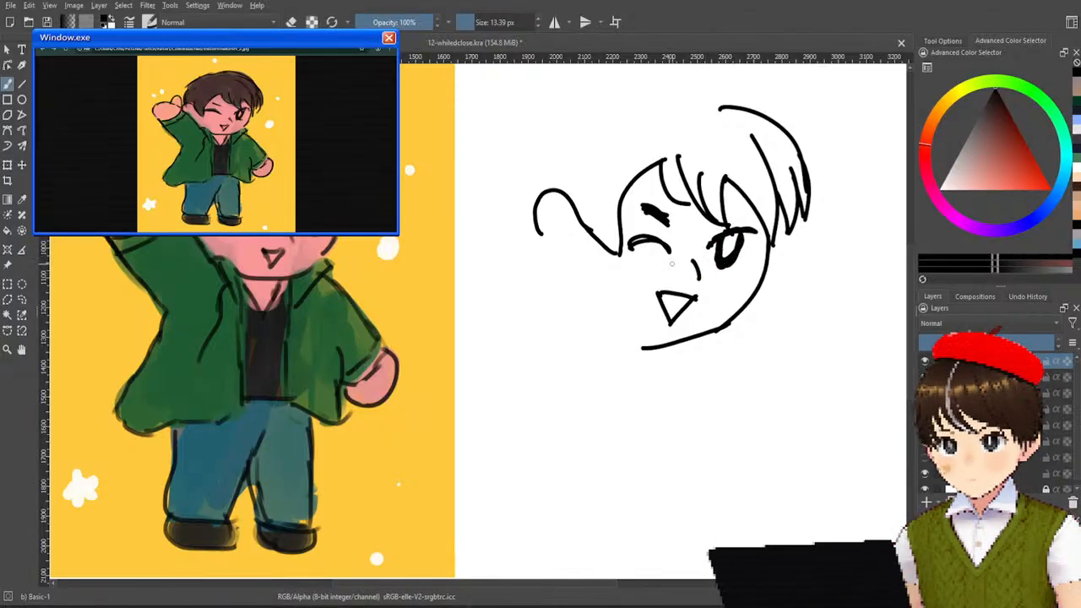
Try thickening the winking eye's line, and undo that stroke together with the short nose mark.
drag(639, 243, 674, 257)
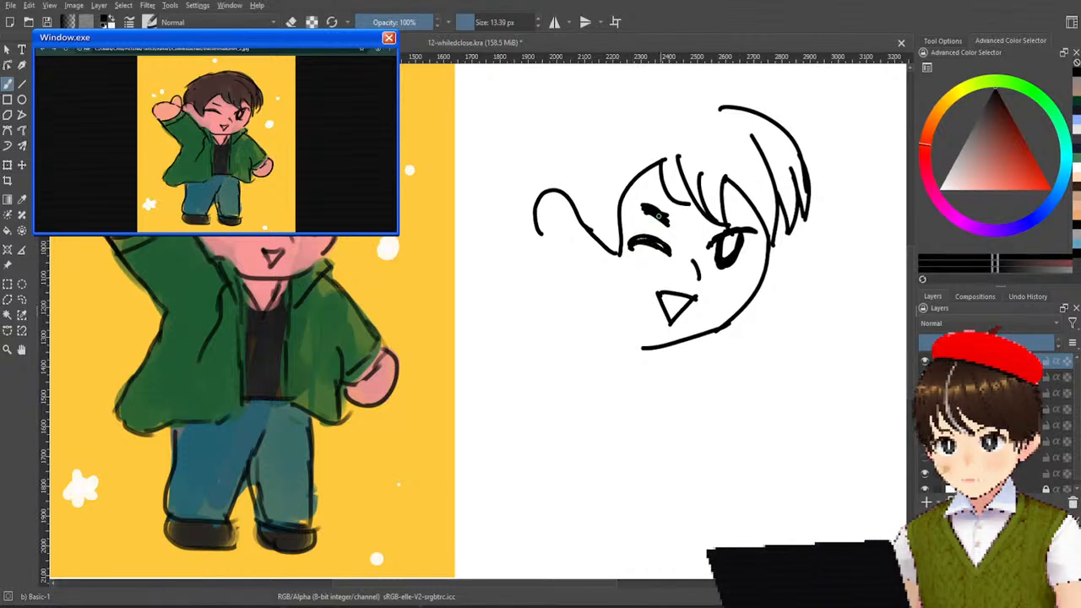
key(ctrl+z)
key(ctrl+z)
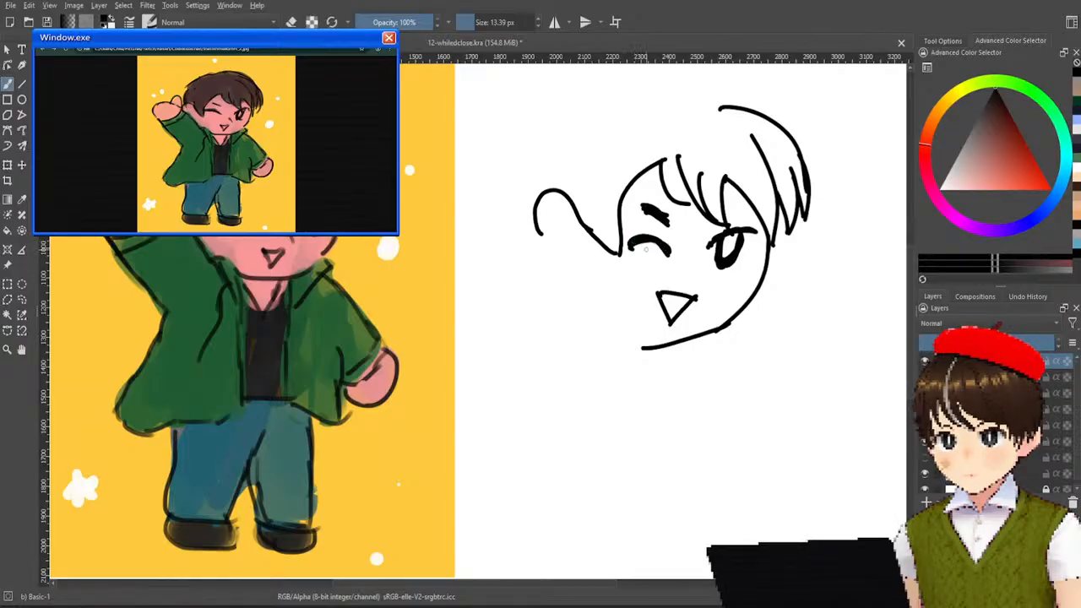
Draw the short collar curve running into the jaw, and try a straight edge for the raised arm.
drag(604, 328, 649, 350)
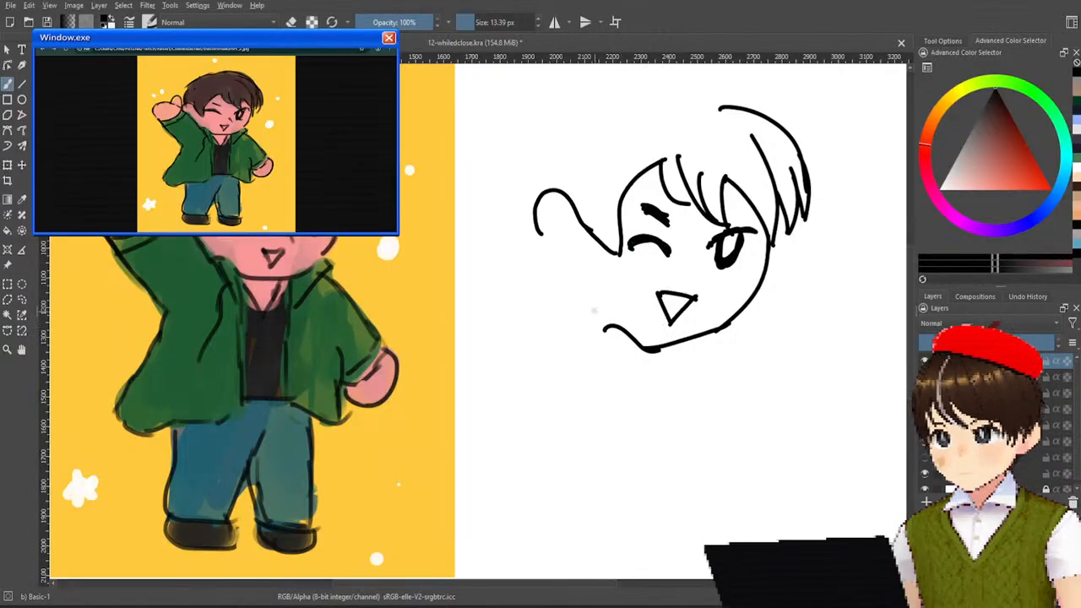
drag(531, 255, 640, 380)
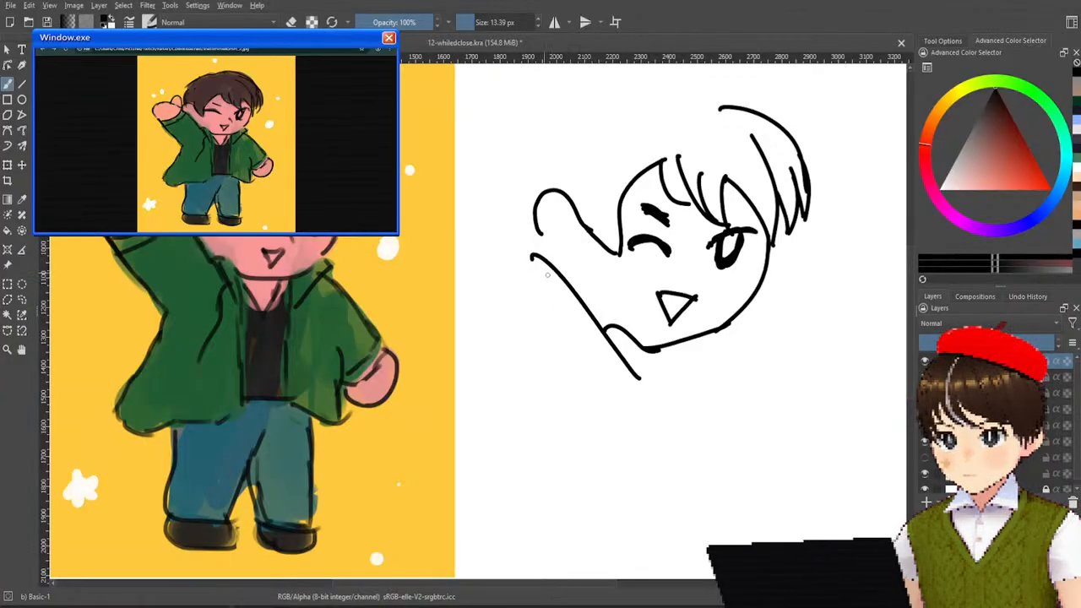
key(ctrl+z)
Try a hand low beside the head, with a thumb, a rounded palm and a curve closing the wrist.
drag(492, 248, 517, 259)
drag(456, 274, 548, 284)
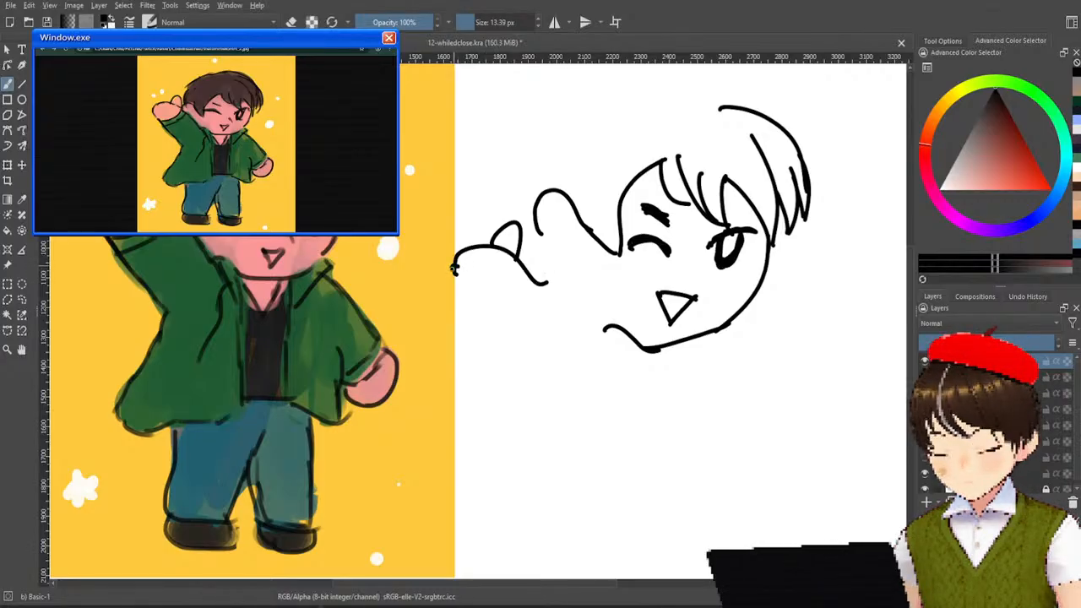
drag(454, 266, 528, 377)
key(ctrl+z)
drag(453, 267, 530, 384)
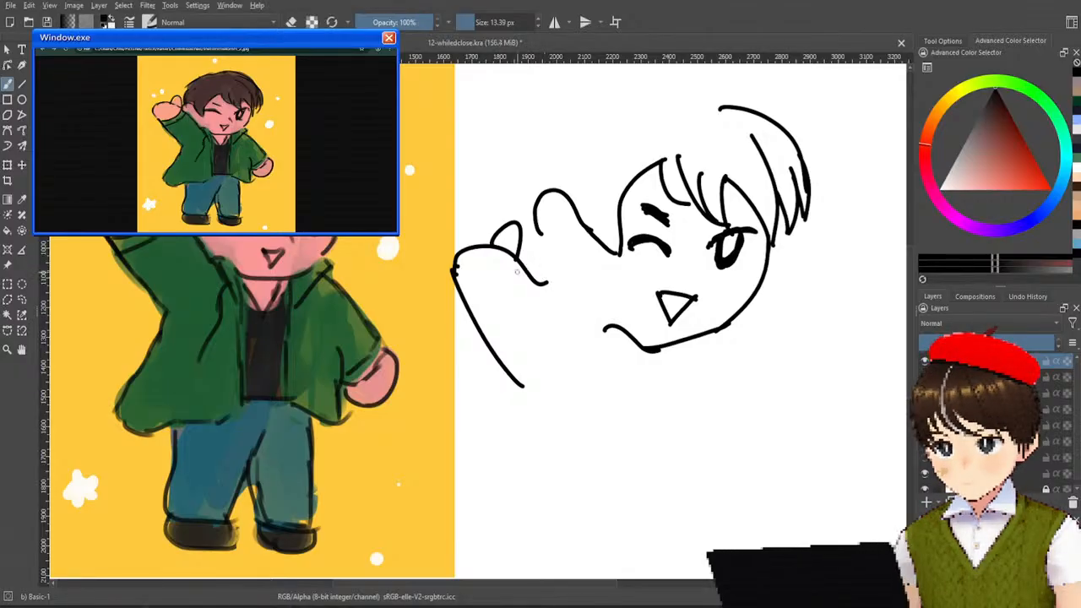
mouse_move(509, 279)
mouse_down()
mouse_move(448, 325)
mouse_move(517, 254)
mouse_up()
key(ctrl+z)
key(ctrl+z)
drag(469, 309, 520, 257)
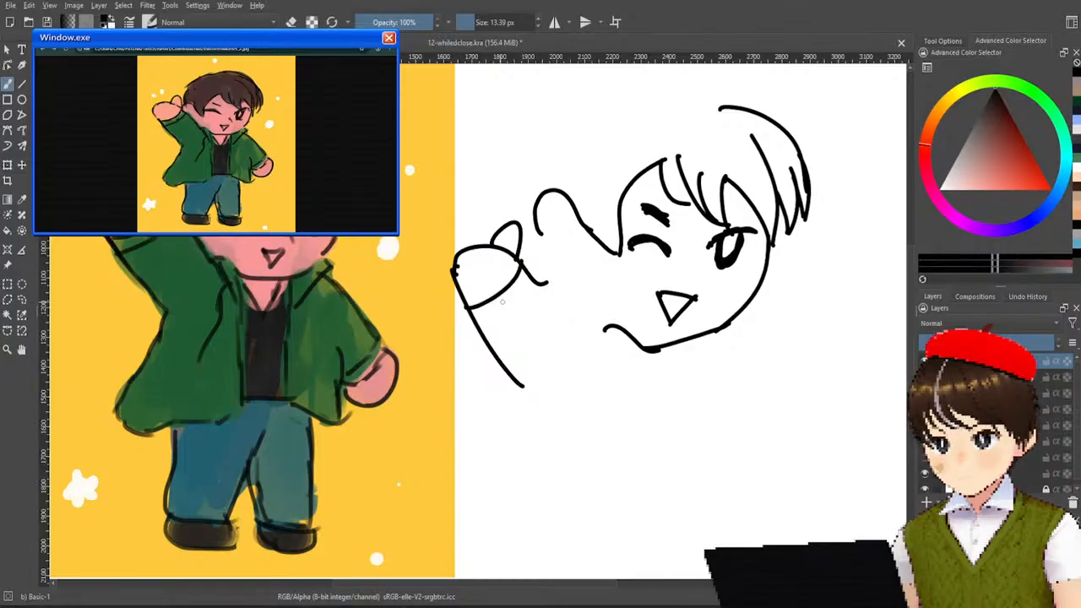
Try a cuff and the inner sleeve edge below the hand, and undo everything back to the thumb.
drag(473, 321, 536, 272)
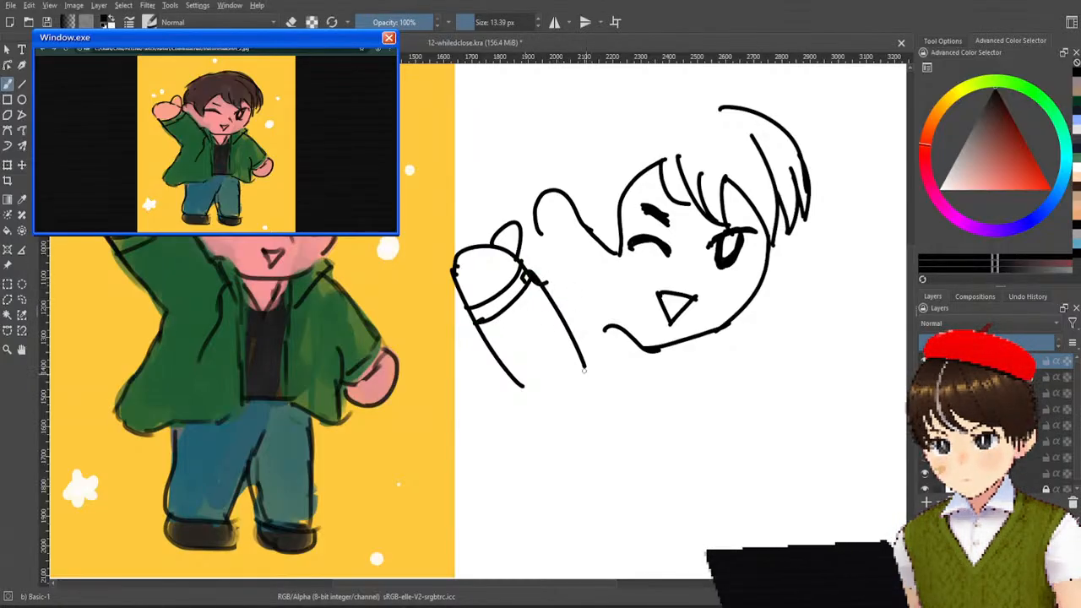
drag(535, 281, 578, 385)
key(ctrl+z)
drag(527, 269, 594, 385)
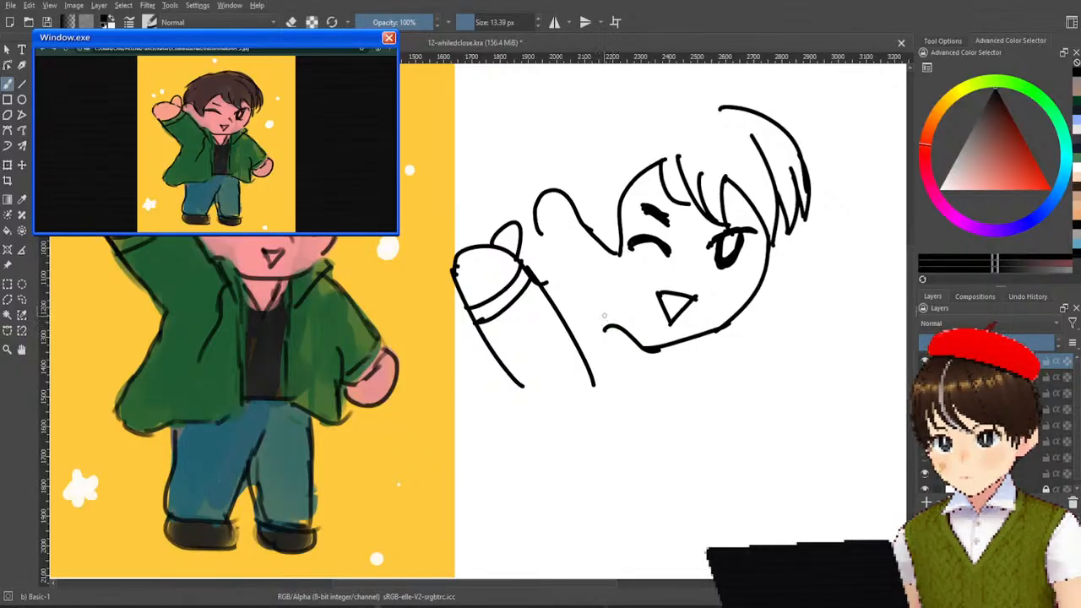
key(ctrl+z)
key(ctrl+z)
key(ctrl+z)
key(ctrl+z)
key(ctrl+z)
key(ctrl+z)
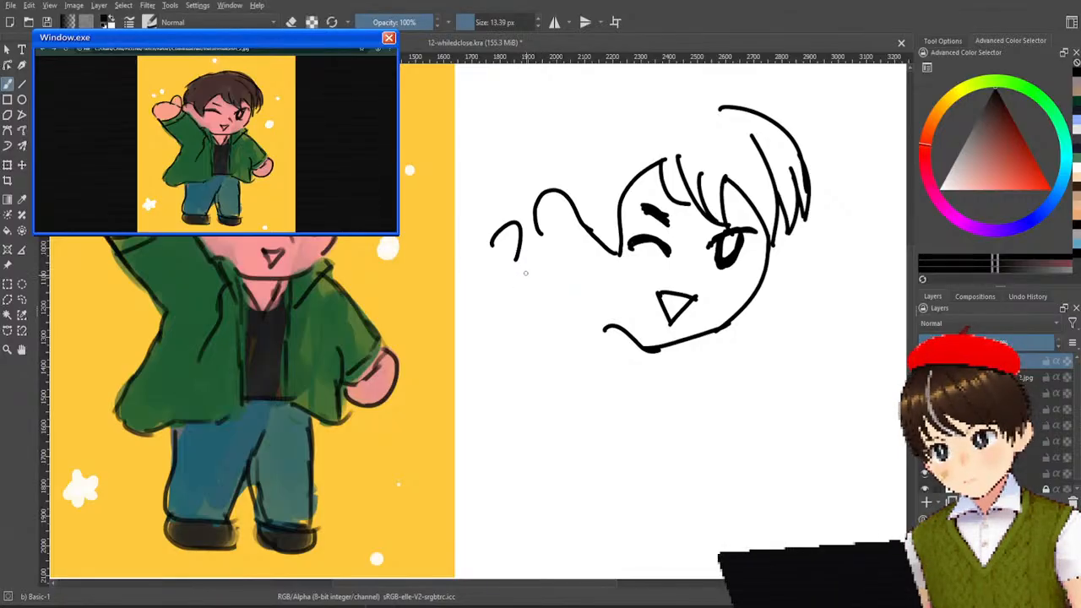
Try the raised arm's inner edge from the thumb to the collar several times, and undo it together with the thumb.
drag(514, 258, 588, 342)
key(ctrl+z)
key(ctrl+z)
key(ctrl+z)
key(ctrl+z)
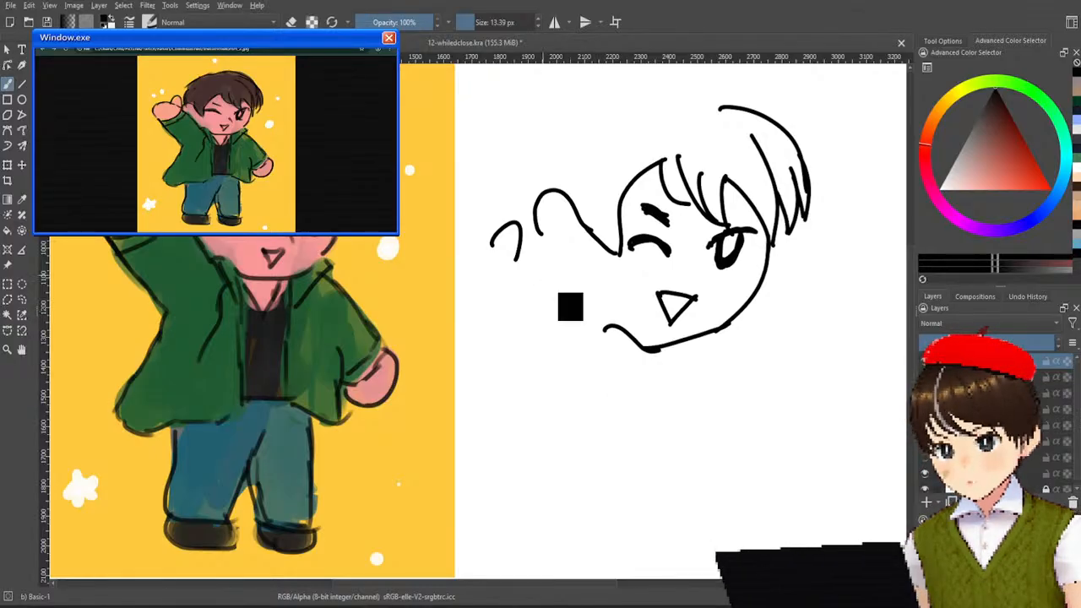
drag(515, 260, 615, 369)
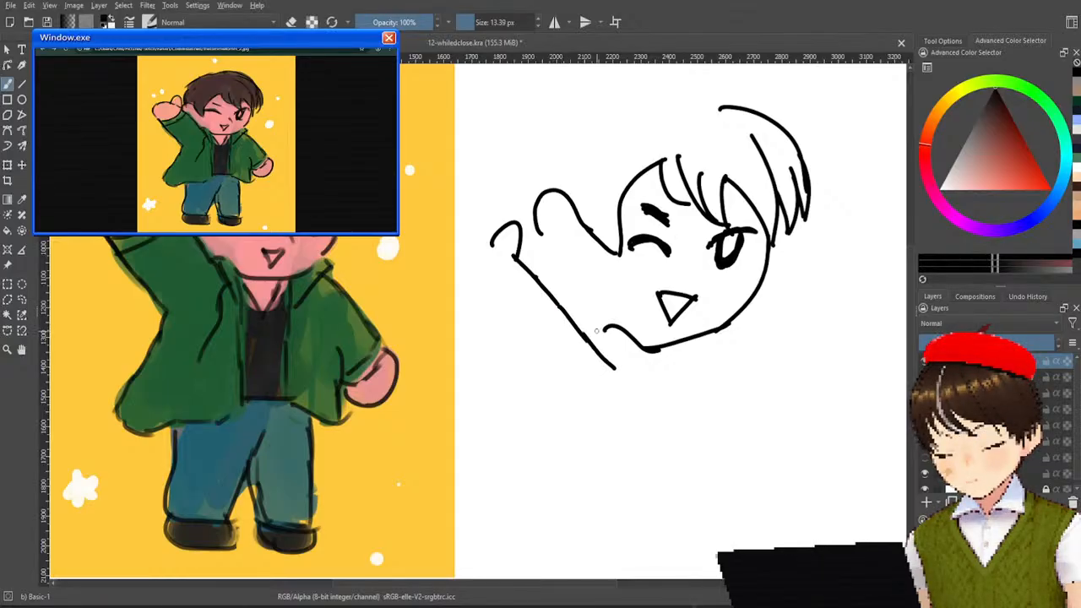
key(ctrl+z)
key(ctrl+z)
key(ctrl+z)
key(ctrl+z)
drag(515, 257, 624, 373)
key(ctrl+z)
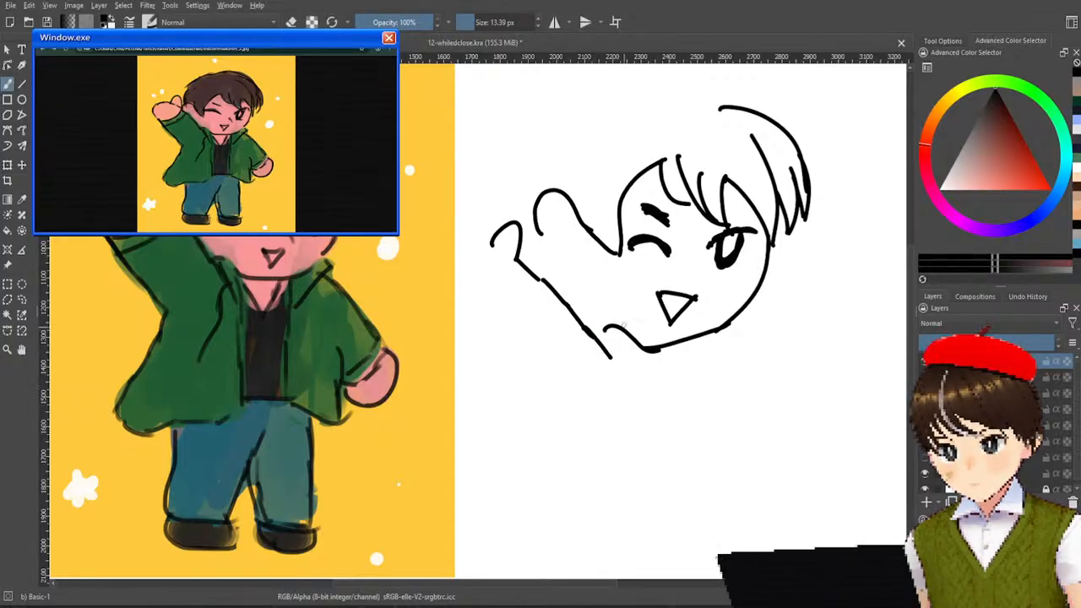
mouse_move(597, 324)
mouse_down()
mouse_move(626, 332)
mouse_move(615, 327)
mouse_up()
key(ctrl+z)
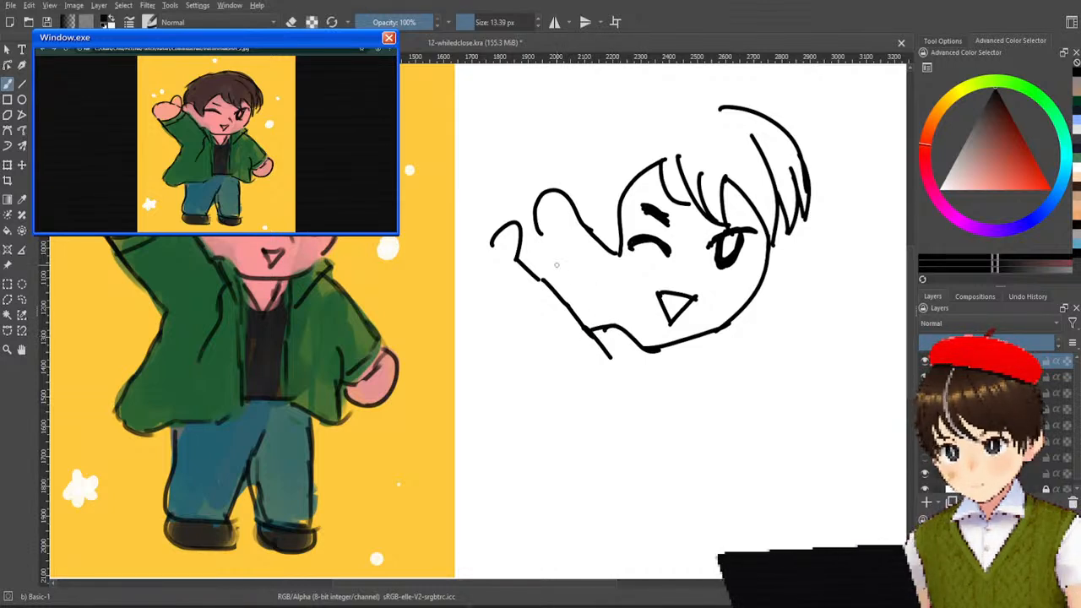
key(ctrl+z)
key(ctrl+z)
key(ctrl+z)
key(ctrl+z)
key(ctrl+z)
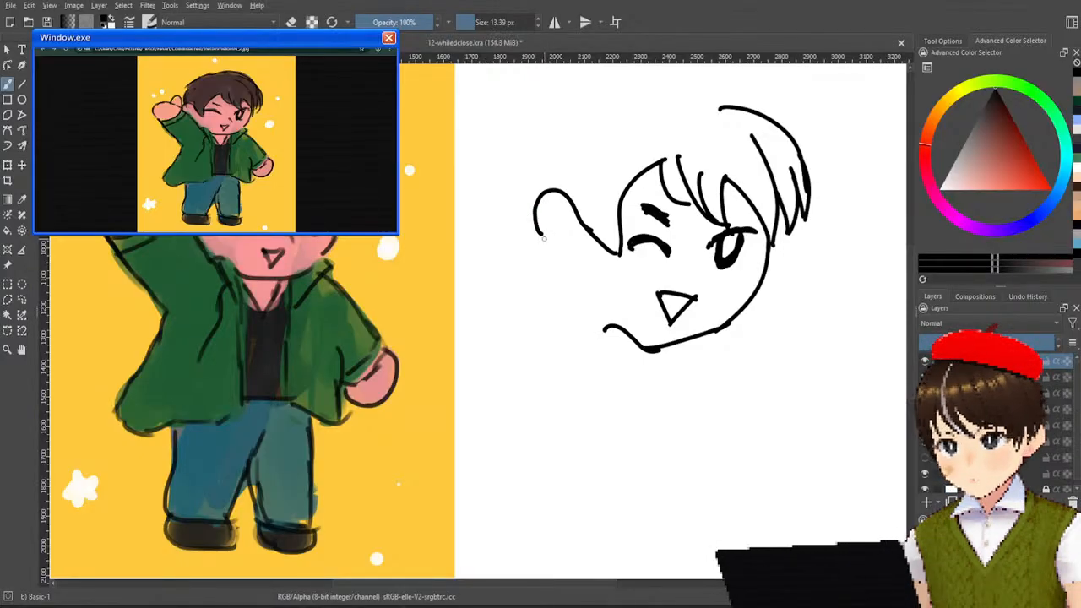
Draw the raised arm's inner edge from the side hair down to the collar, and try a thumb curve at its upper end.
drag(528, 218, 609, 339)
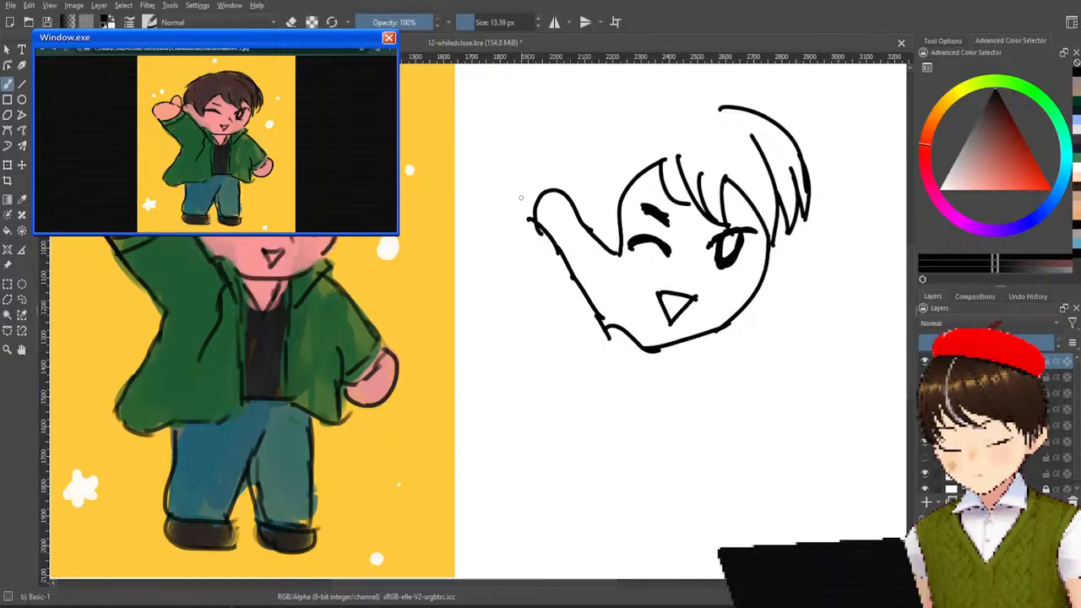
mouse_move(521, 205)
mouse_down()
mouse_move(545, 230)
mouse_move(526, 172)
mouse_move(498, 176)
mouse_move(524, 204)
mouse_up()
key(ctrl+z)
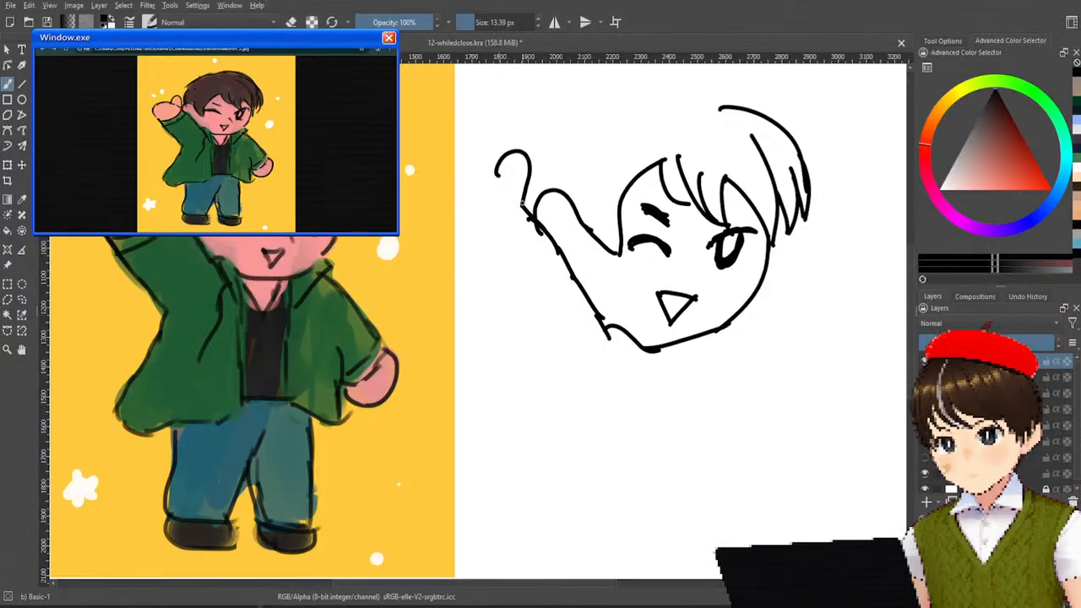
key(ctrl+z)
drag(497, 168, 521, 190)
key(ctrl+z)
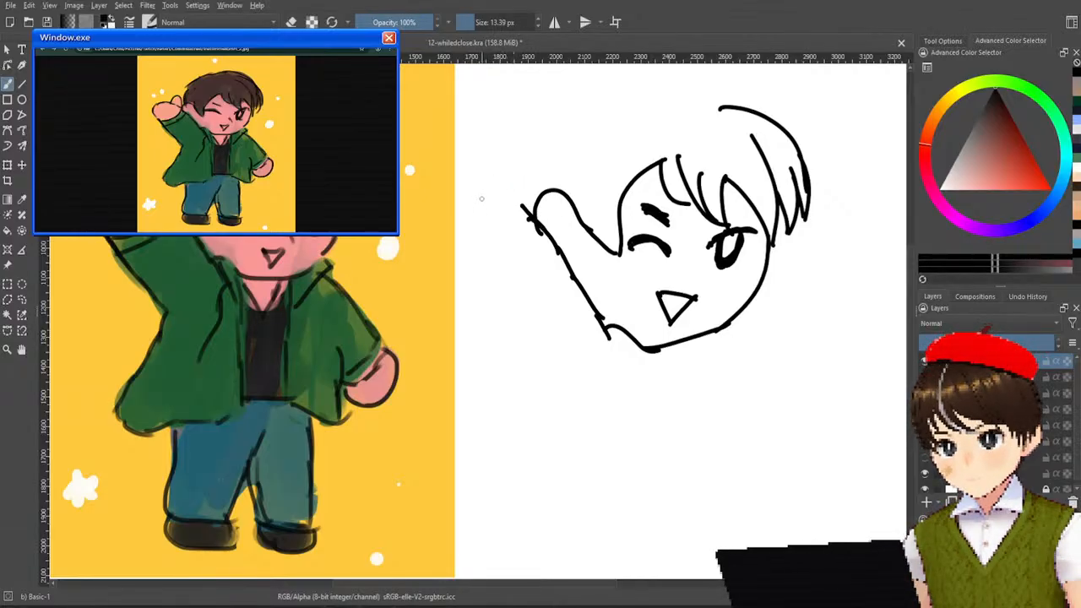
Draw the raised hand at the arm's upper end with a small thumb and a rounded palm, redoing strokes until they fit.
mouse_move(496, 189)
mouse_down()
mouse_move(524, 204)
mouse_move(481, 183)
mouse_move(466, 207)
mouse_move(484, 242)
mouse_up()
key(ctrl+z)
key(ctrl+z)
key(ctrl+z)
mouse_move(500, 184)
mouse_down()
mouse_move(524, 170)
mouse_move(520, 209)
mouse_up()
key(ctrl+z)
key(ctrl+z)
mouse_move(487, 245)
mouse_down()
mouse_move(524, 202)
mouse_move(474, 209)
mouse_move(469, 216)
mouse_move(492, 250)
mouse_up()
drag(467, 213, 499, 185)
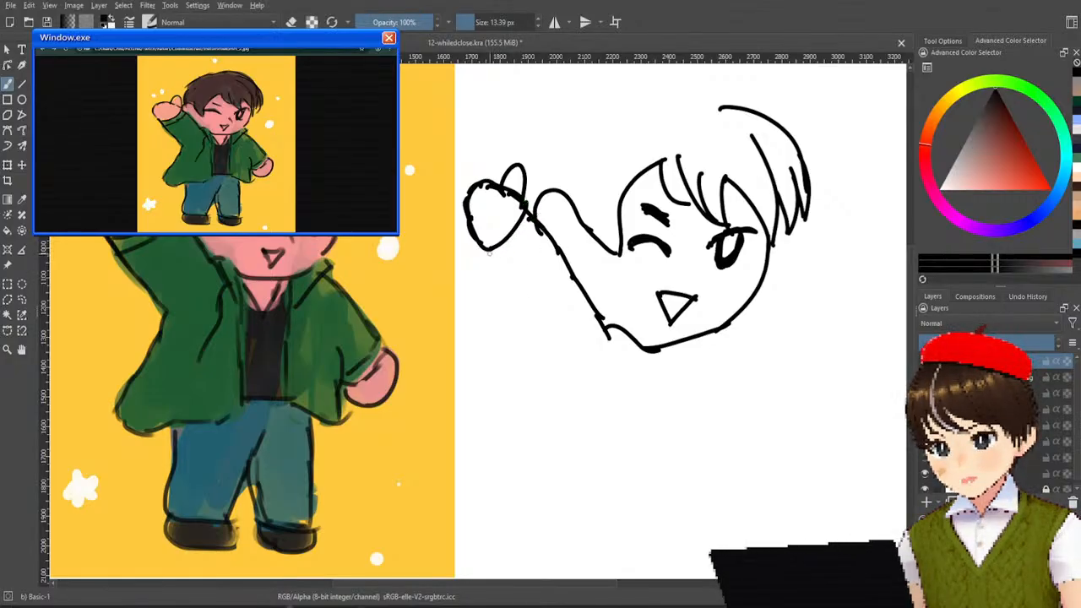
Add the curved cuff below the raised hand and draw the sleeve's outer edge down toward the body.
mouse_move(487, 250)
mouse_down()
mouse_move(523, 292)
mouse_move(510, 250)
mouse_move(532, 221)
mouse_up()
drag(498, 261, 537, 225)
drag(509, 281, 551, 338)
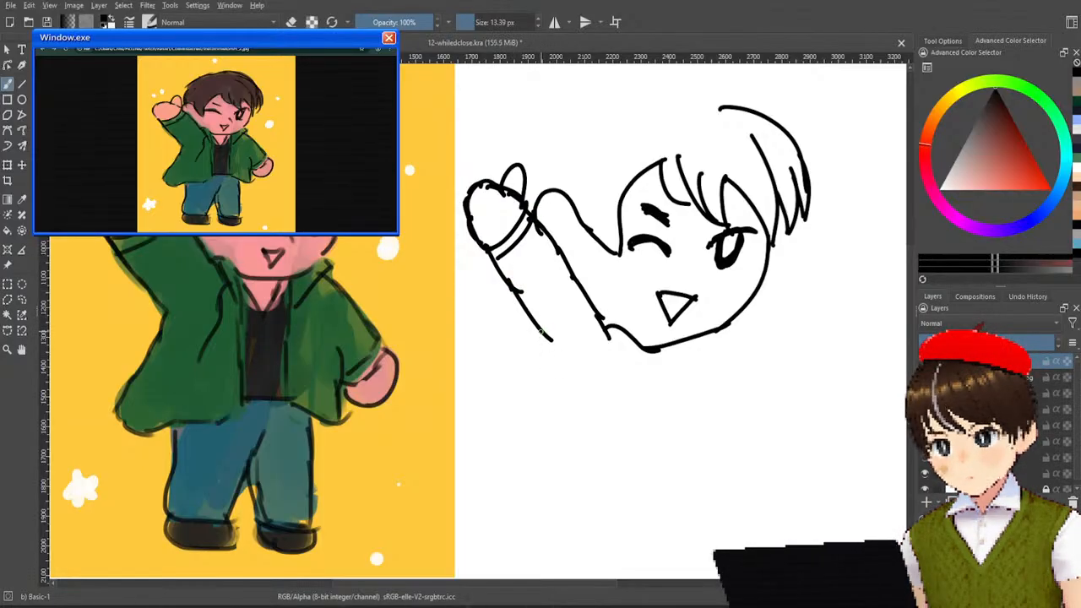
Draw the jacket's side flaring down from the raised sleeve and curve its hem back toward the middle of the body.
mouse_move(541, 332)
mouse_down()
mouse_move(571, 363)
mouse_move(524, 430)
mouse_move(520, 505)
mouse_move(566, 509)
mouse_move(648, 477)
mouse_up()
key(ctrl+z)
mouse_move(568, 510)
mouse_down()
mouse_move(629, 484)
mouse_move(669, 481)
mouse_up()
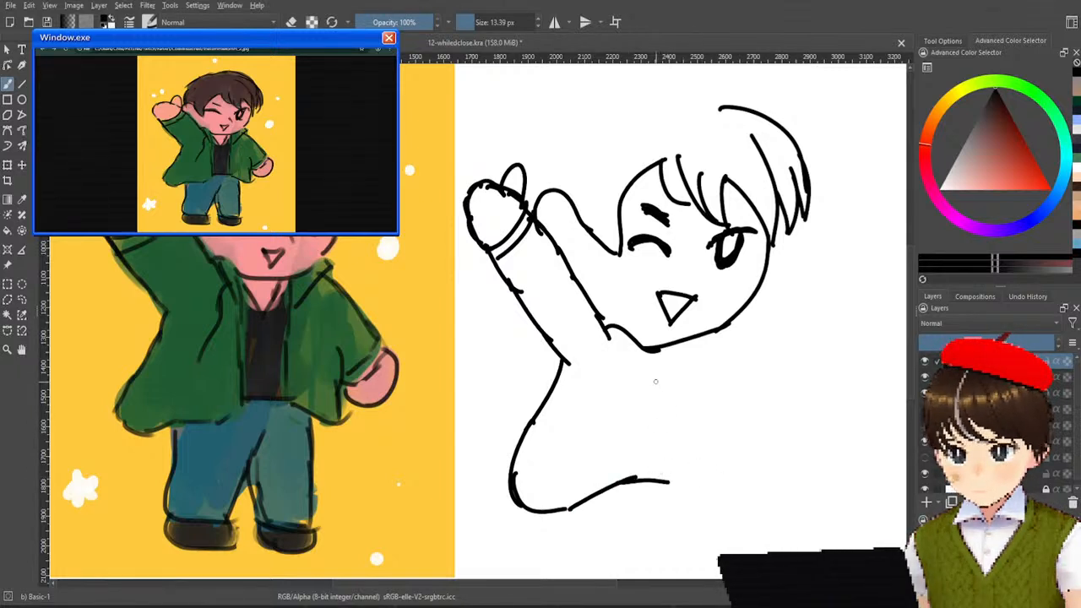
Draw the jacket's front opening edge from below the chin down to the hem.
drag(651, 350, 647, 500)
key(ctrl+z)
drag(653, 408, 643, 480)
Draw a V shape for the neck under the chin and cross it with the shirt's curved neckline, redoing strokes.
drag(659, 364, 723, 467)
key(ctrl+z)
drag(653, 353, 685, 404)
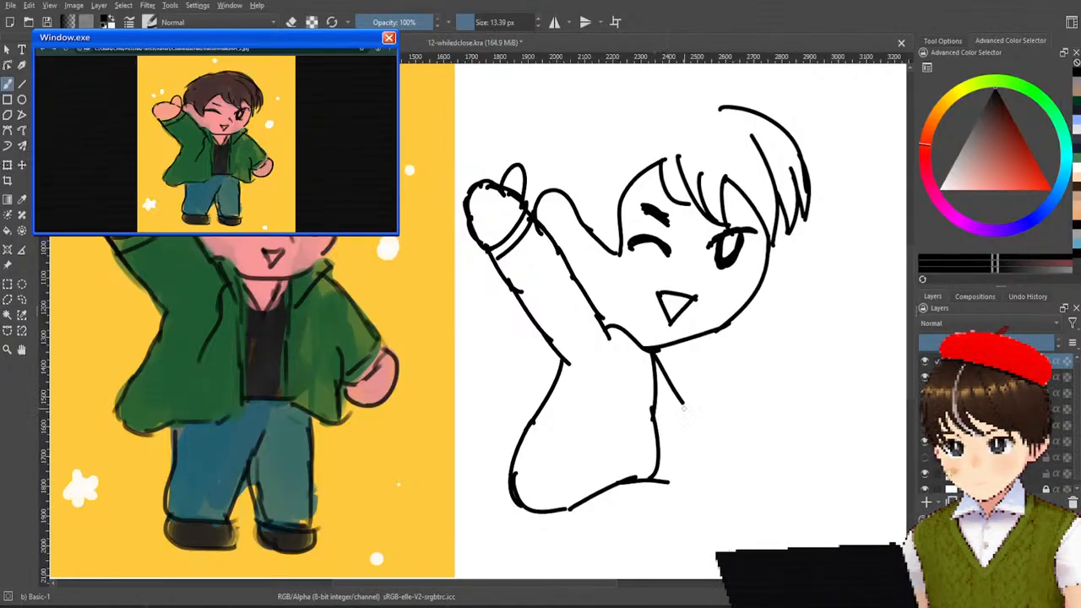
key(ctrl+z)
mouse_move(654, 353)
mouse_down()
mouse_move(685, 397)
mouse_move(705, 346)
mouse_move(678, 391)
mouse_move(703, 336)
mouse_up()
key(ctrl+z)
key(ctrl+z)
mouse_move(683, 388)
mouse_down()
mouse_move(718, 333)
mouse_move(681, 395)
mouse_move(699, 339)
mouse_up()
key(ctrl+z)
key(ctrl+z)
key(ctrl+z)
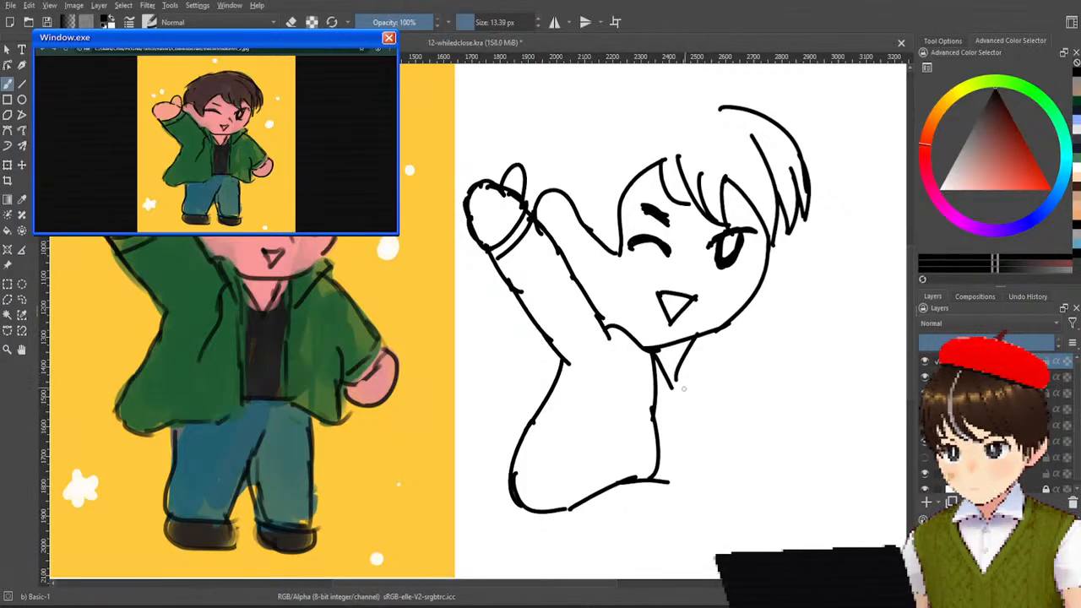
drag(654, 379, 689, 372)
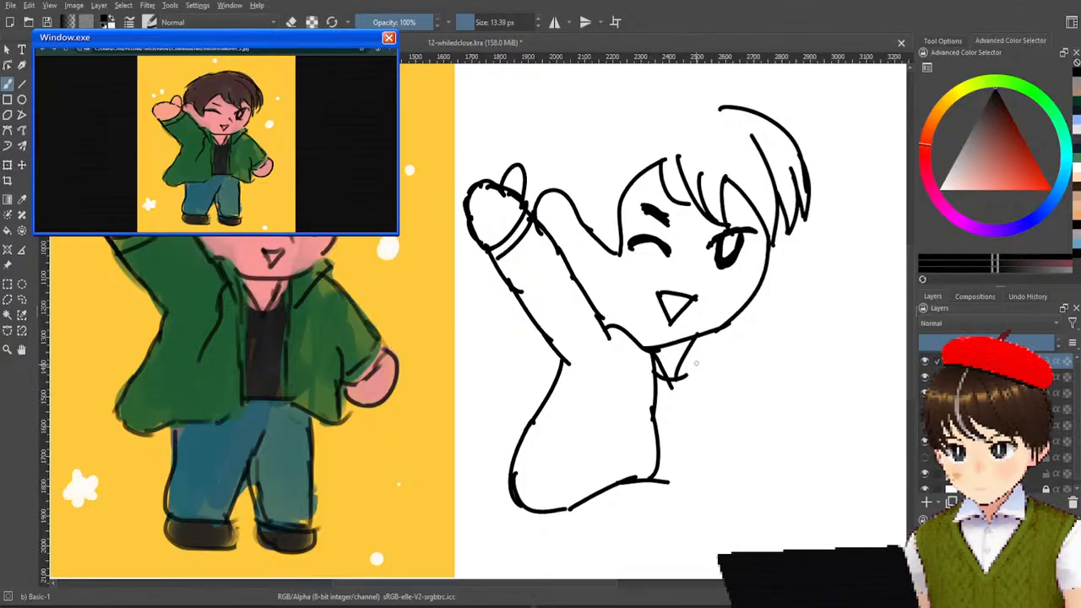
Draw the jacket's other half with its front edge, collar flap, bent short sleeve, side and flared hem.
drag(703, 342, 711, 476)
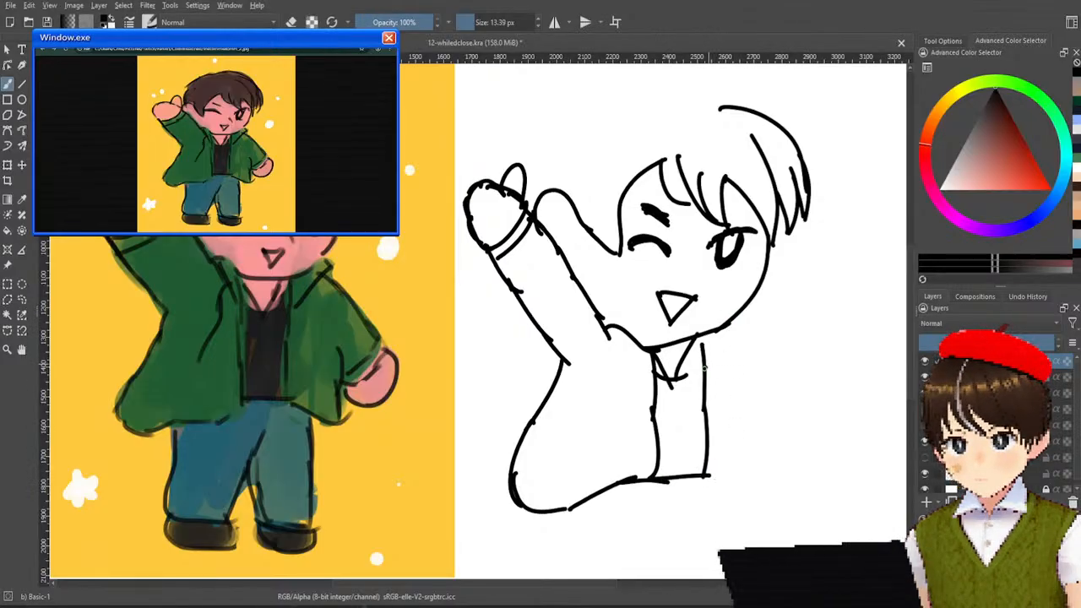
drag(705, 366, 748, 329)
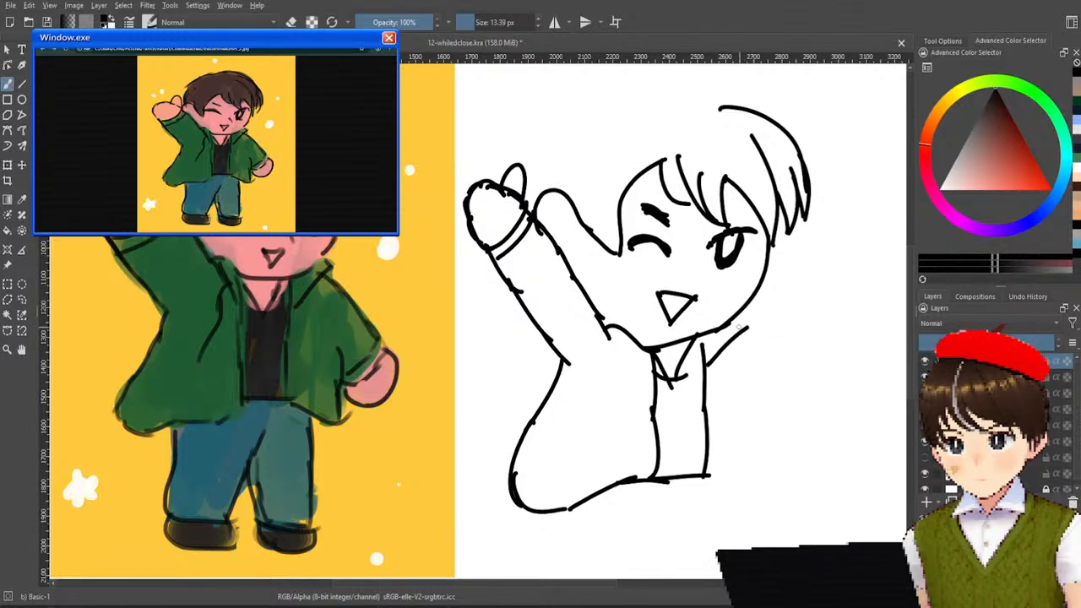
mouse_move(742, 330)
mouse_down()
mouse_move(795, 396)
mouse_move(741, 442)
mouse_up()
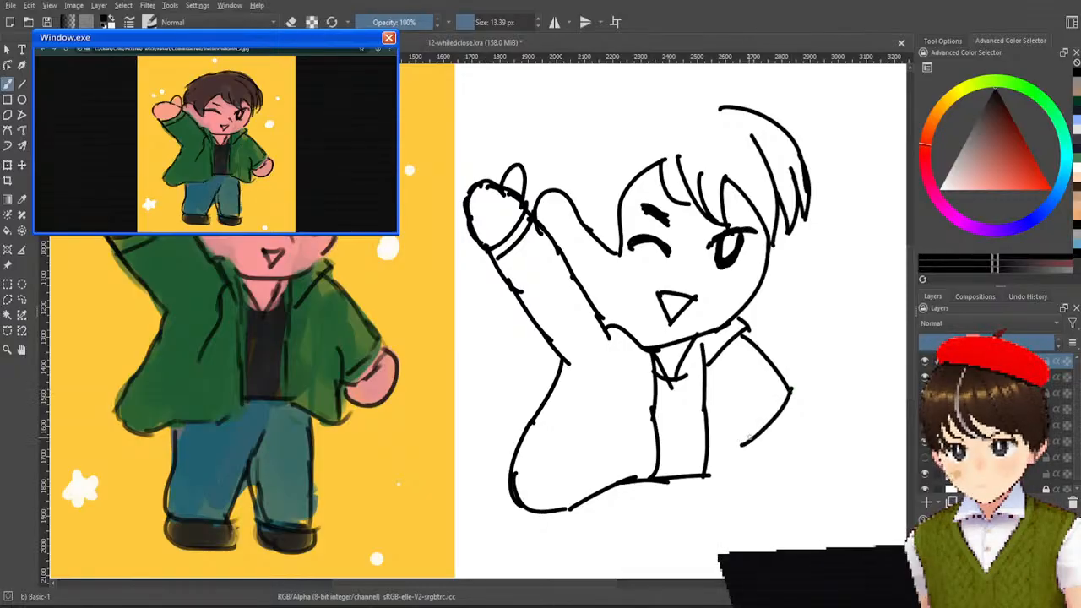
key(ctrl+z)
mouse_move(790, 393)
mouse_down()
mouse_move(769, 420)
mouse_move(757, 395)
mouse_move(752, 464)
mouse_move(766, 497)
mouse_up()
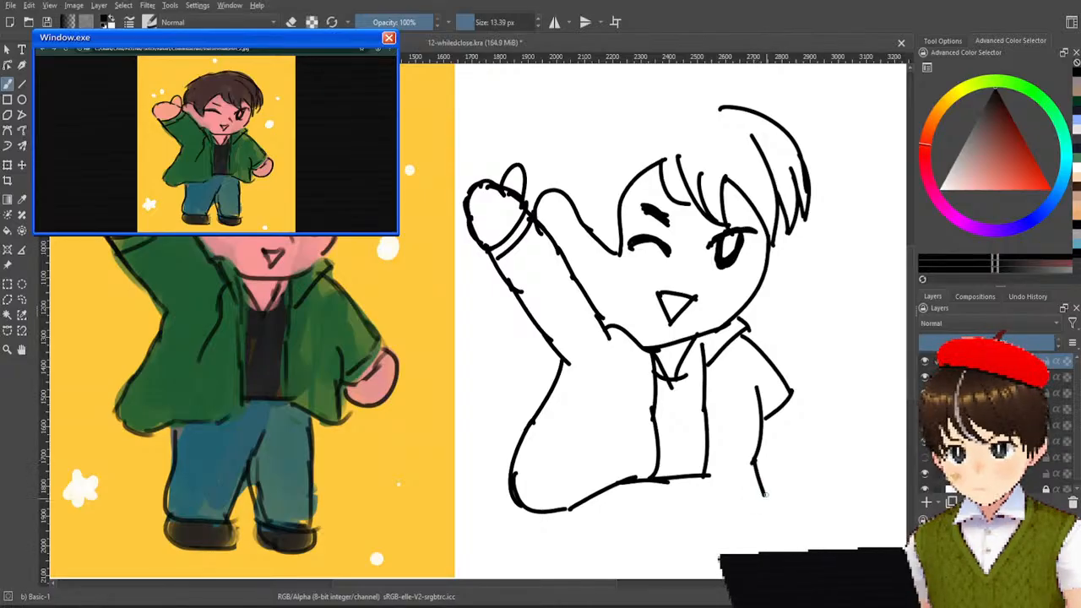
mouse_move(708, 479)
mouse_down()
mouse_move(740, 504)
mouse_move(771, 507)
mouse_up()
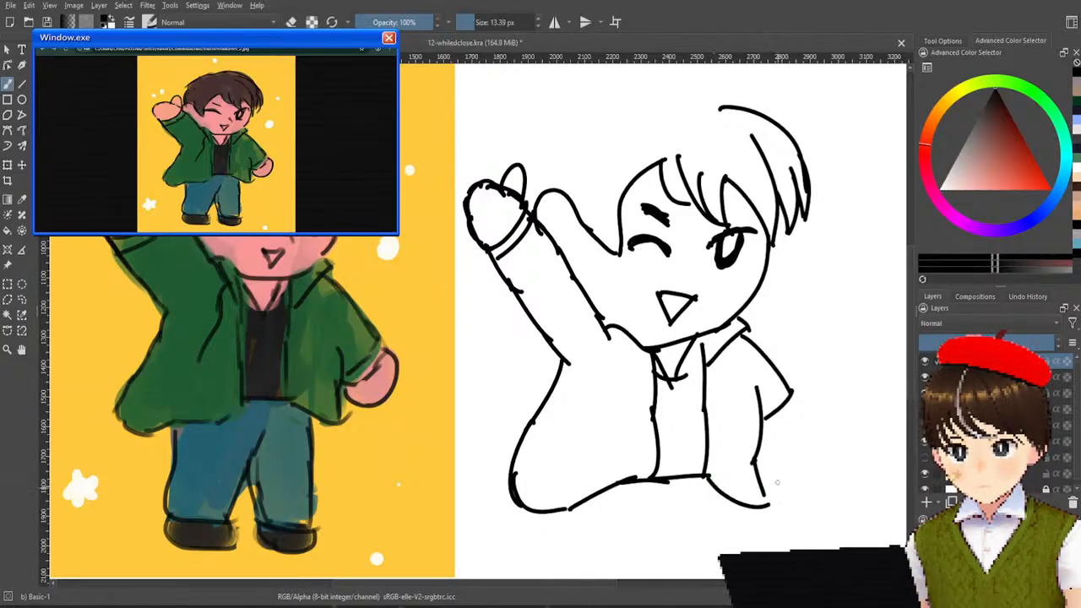
Draw the lowered arm's rounded hand at the sleeve opening and the collar edge below the raised arm.
mouse_move(791, 397)
mouse_down()
mouse_move(818, 399)
mouse_move(793, 445)
mouse_up()
key(ctrl+z)
mouse_move(793, 390)
mouse_down()
mouse_move(777, 449)
mouse_move(769, 435)
mouse_move(764, 421)
mouse_move(786, 445)
mouse_up()
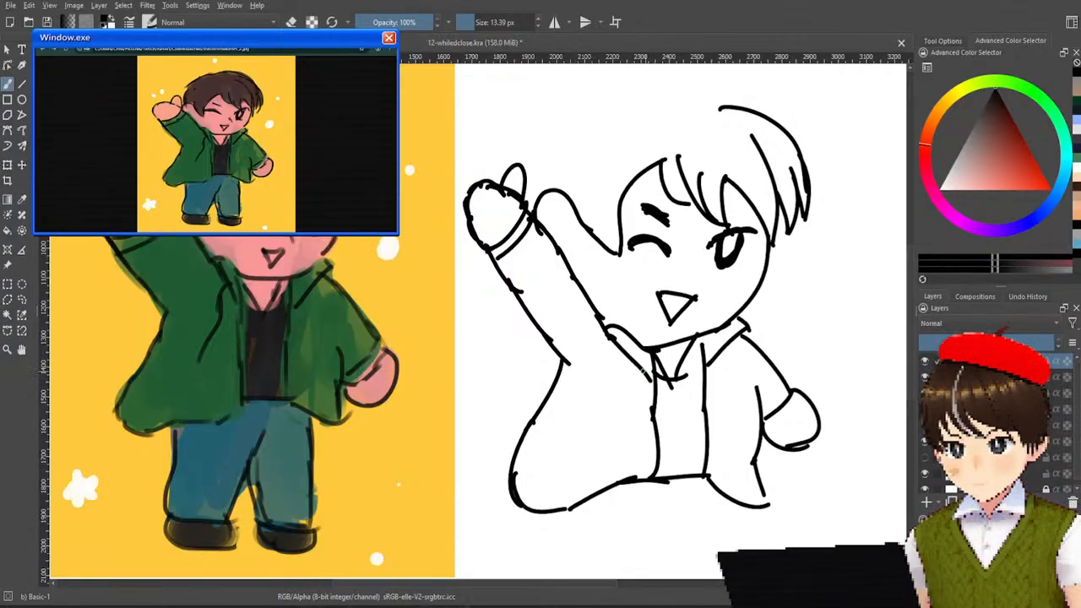
Add short crease lines to the chest and lower part of both jacket halves, replacing the longer first attempts.
drag(632, 366, 598, 441)
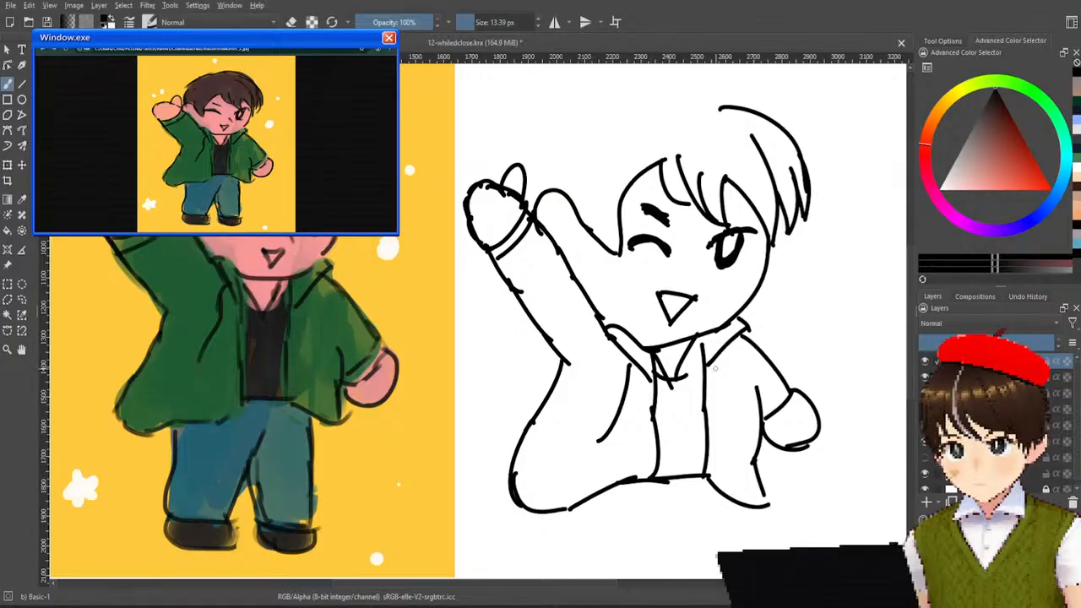
drag(718, 367, 746, 410)
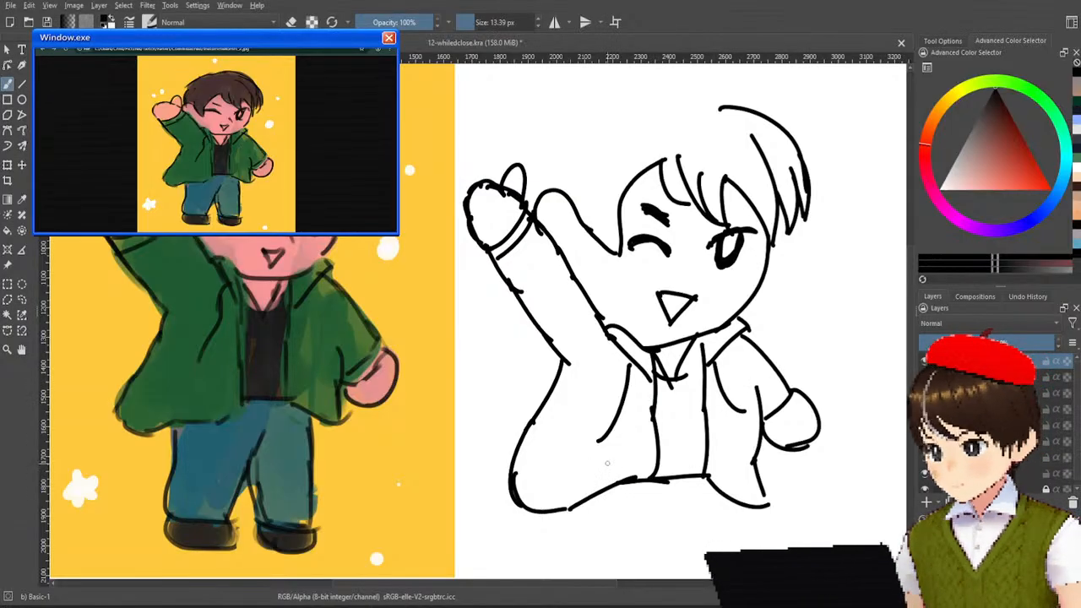
drag(581, 471, 617, 445)
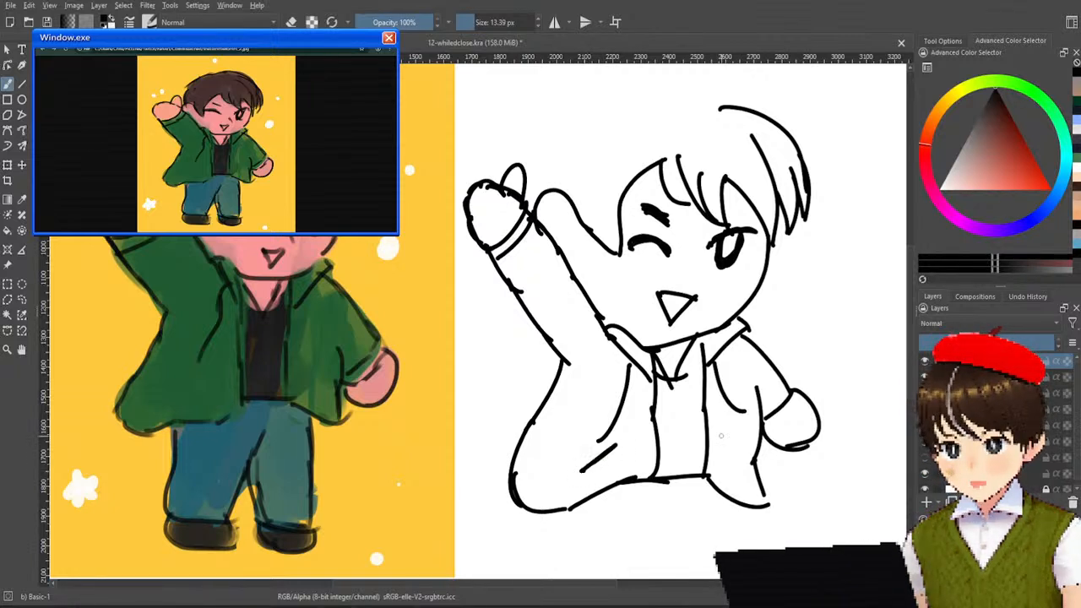
key(ctrl+z)
key(ctrl+z)
drag(633, 370, 614, 421)
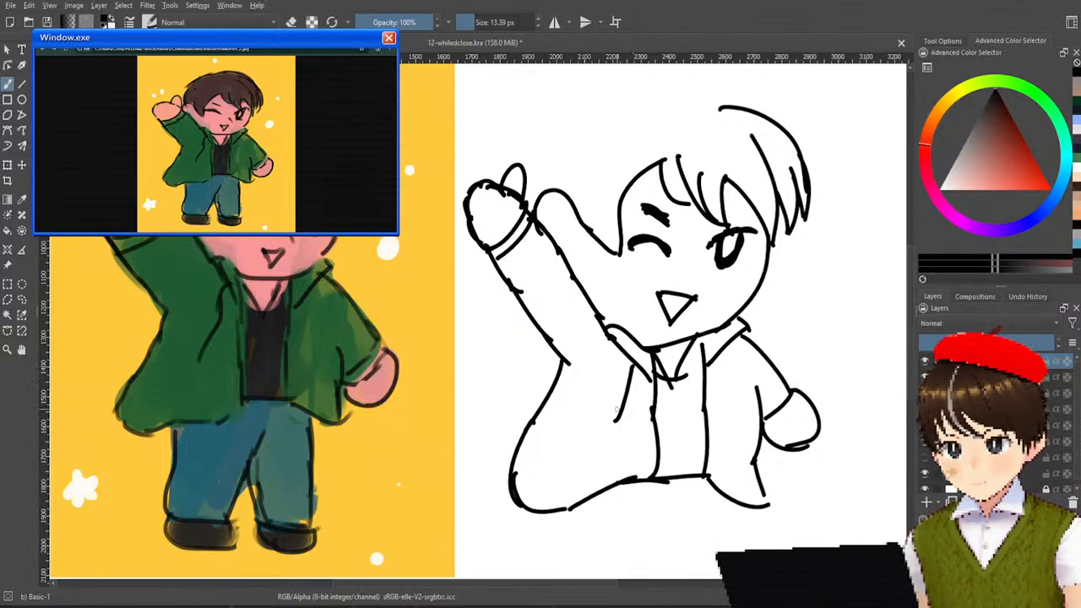
drag(717, 363, 731, 410)
key(ctrl+z)
drag(596, 472, 617, 439)
drag(722, 437, 740, 463)
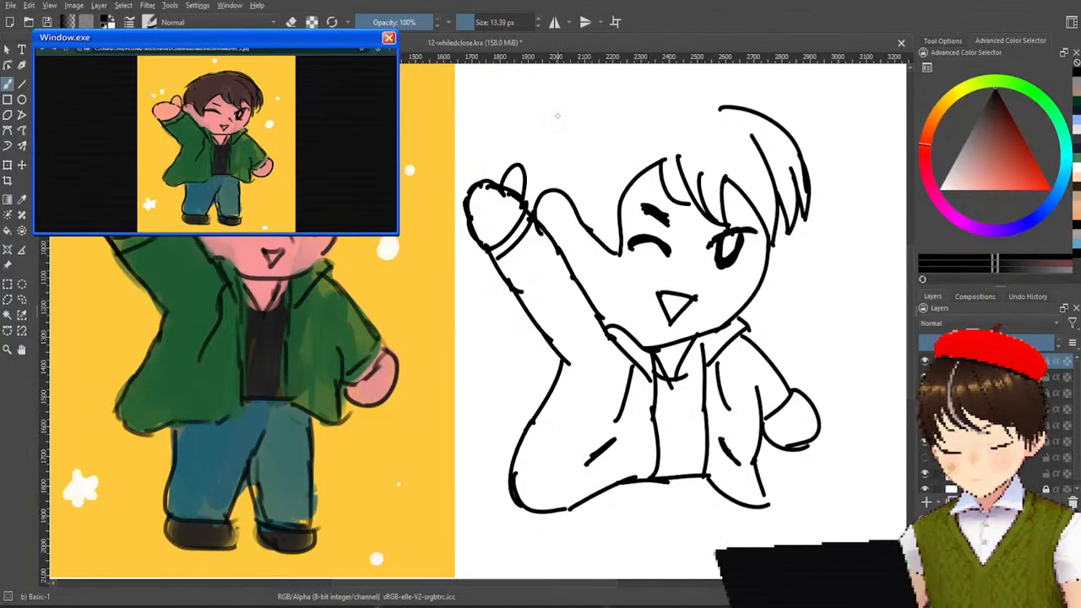
Draw the crown's outline from the side hair over the head and top it with a small tuft of hair strands.
mouse_move(557, 189)
mouse_down()
mouse_move(581, 121)
mouse_move(627, 111)
mouse_up()
key(ctrl+z)
mouse_move(565, 139)
mouse_down()
mouse_move(709, 108)
mouse_move(715, 118)
mouse_move(674, 109)
mouse_move(731, 78)
mouse_up()
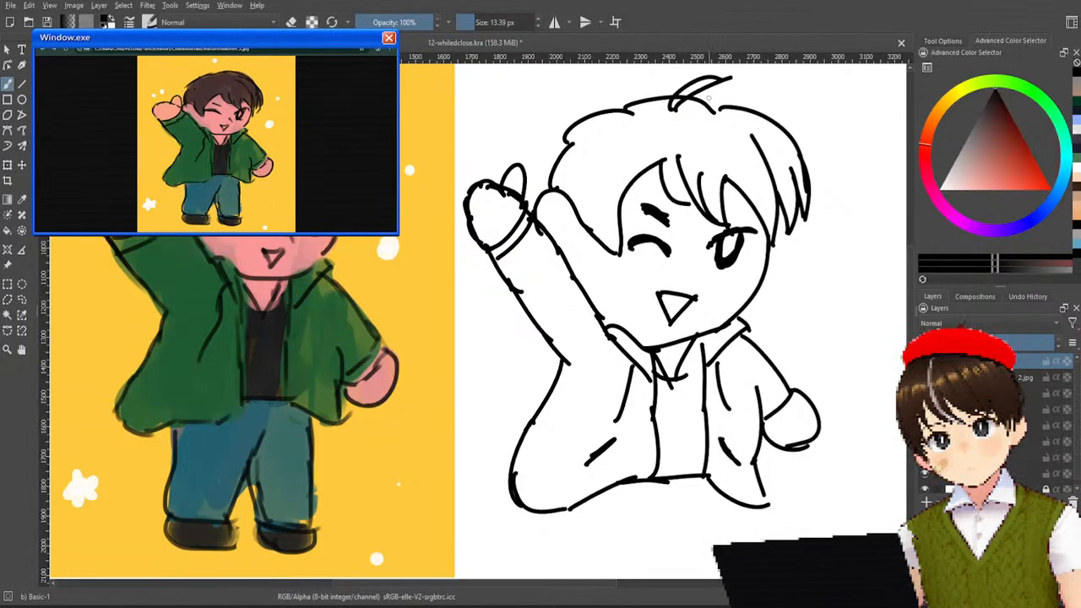
drag(682, 112, 744, 88)
drag(682, 117, 746, 91)
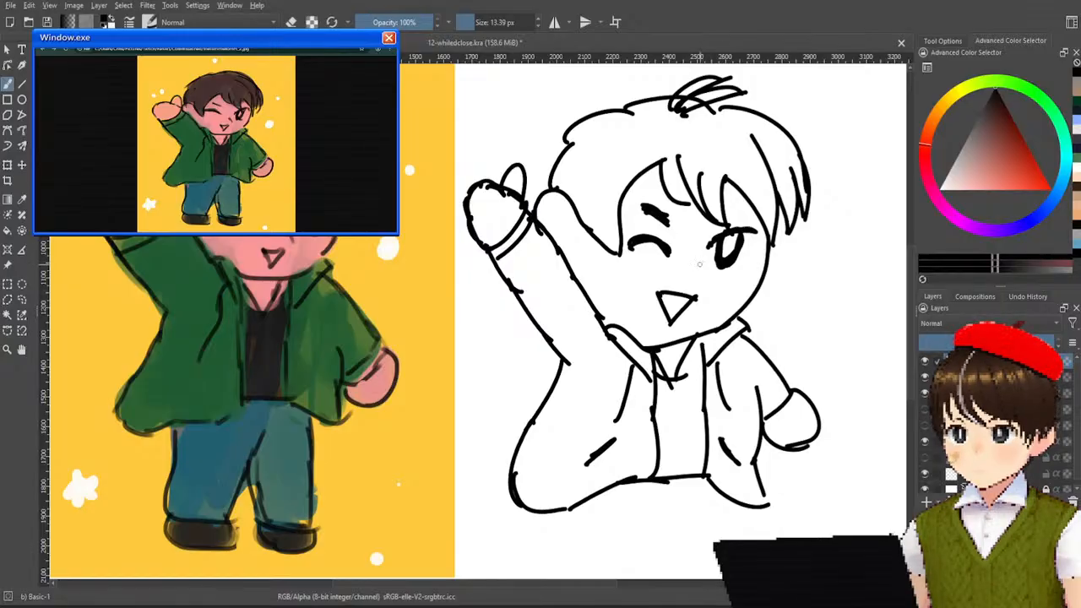
Draw the small nose marks, thicken the closed eye's lash line, and darken the open eye's upper lash and iris.
drag(694, 265, 694, 276)
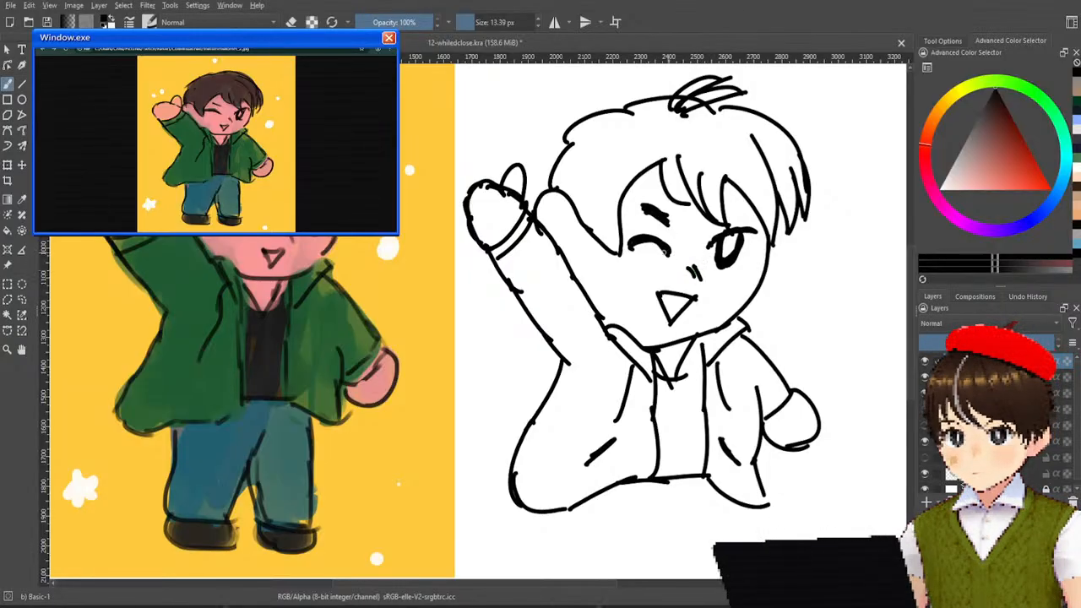
drag(632, 248, 668, 245)
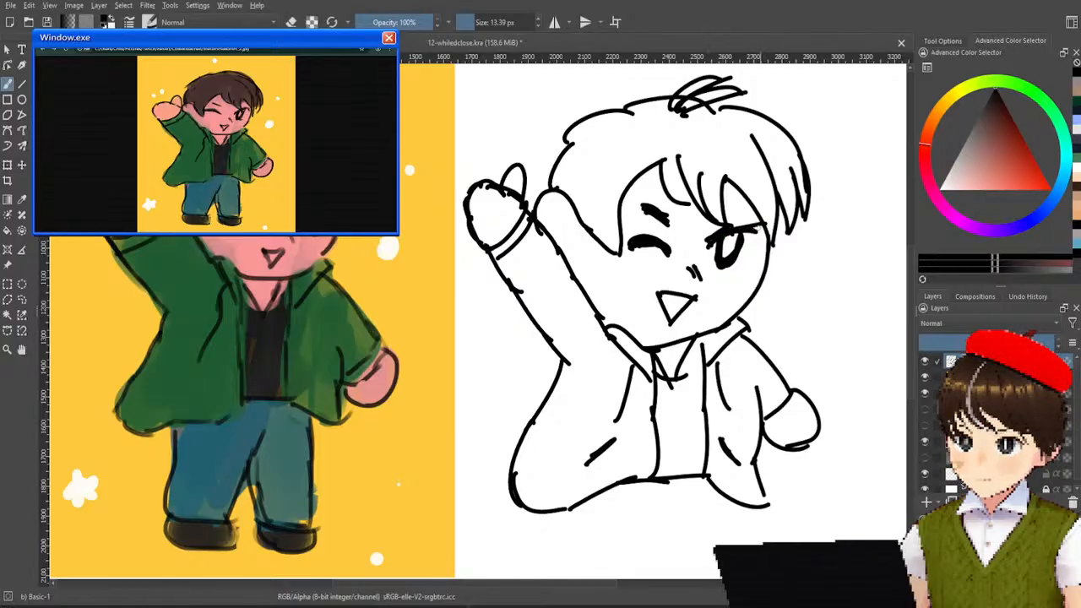
drag(735, 225, 760, 229)
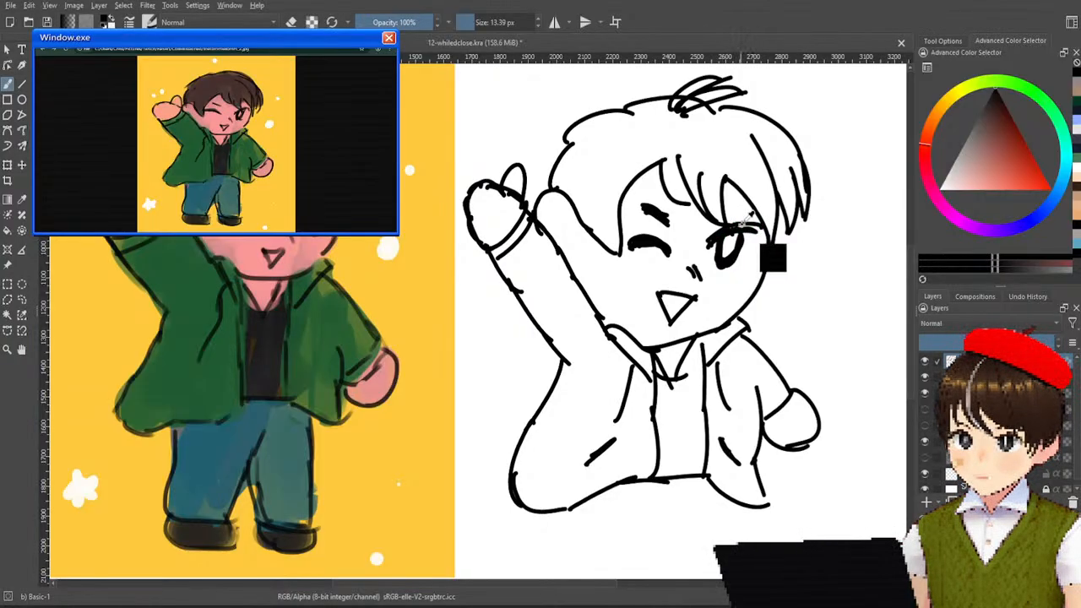
drag(730, 226, 756, 229)
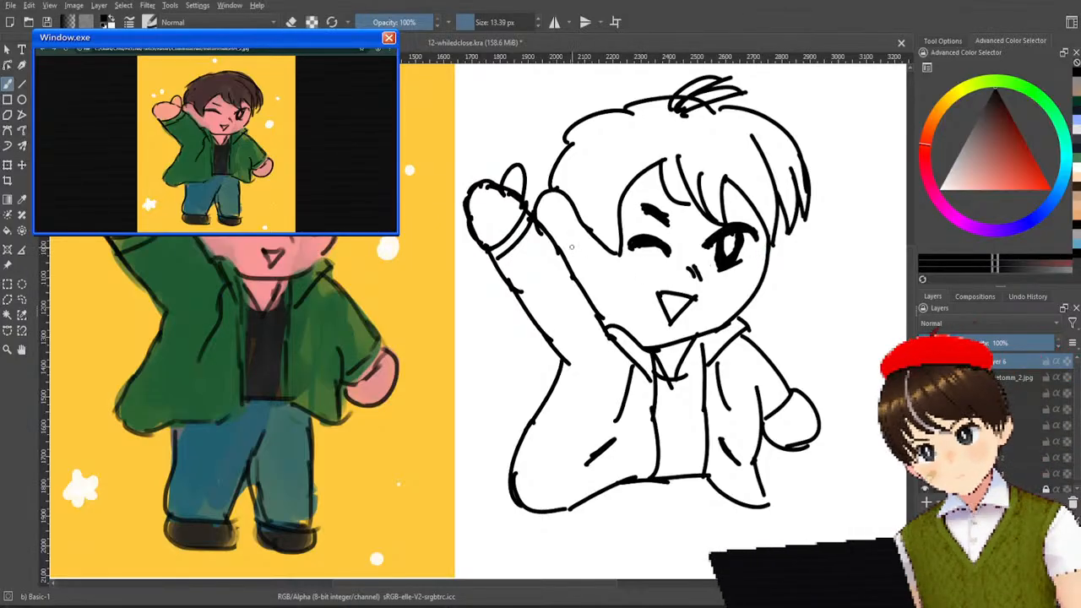
Add a short inner line to the ear beside the raised arm, replacing the first longer attempts.
mouse_move(548, 228)
mouse_down()
mouse_move(568, 240)
mouse_move(572, 225)
mouse_move(561, 240)
mouse_up()
key(ctrl+z)
key(ctrl+z)
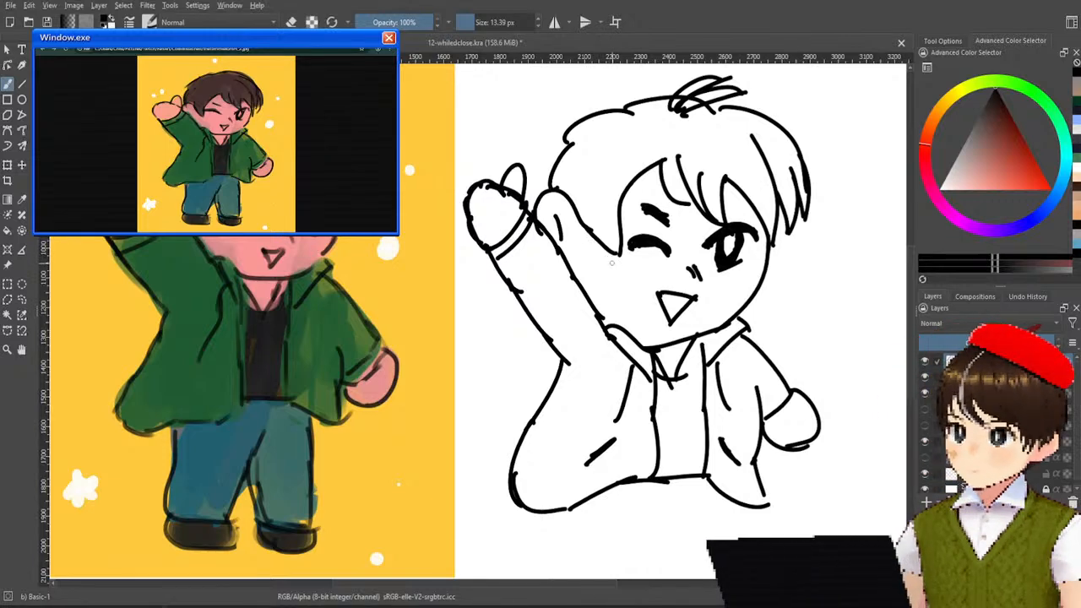
key(ctrl+z)
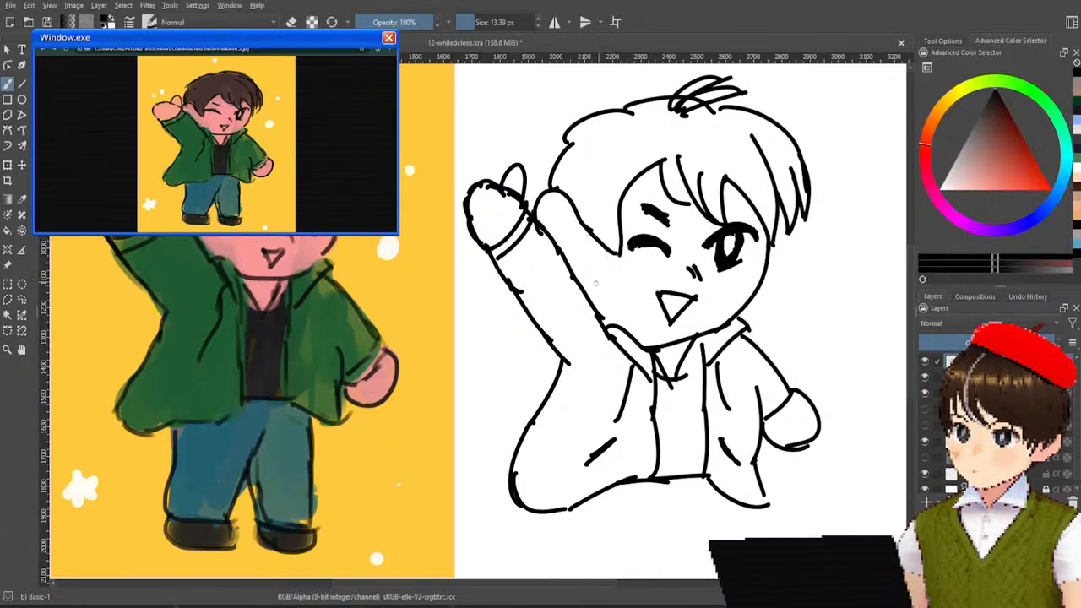
mouse_move(556, 212)
mouse_down()
mouse_move(566, 234)
mouse_move(557, 226)
mouse_up()
key(ctrl+z)
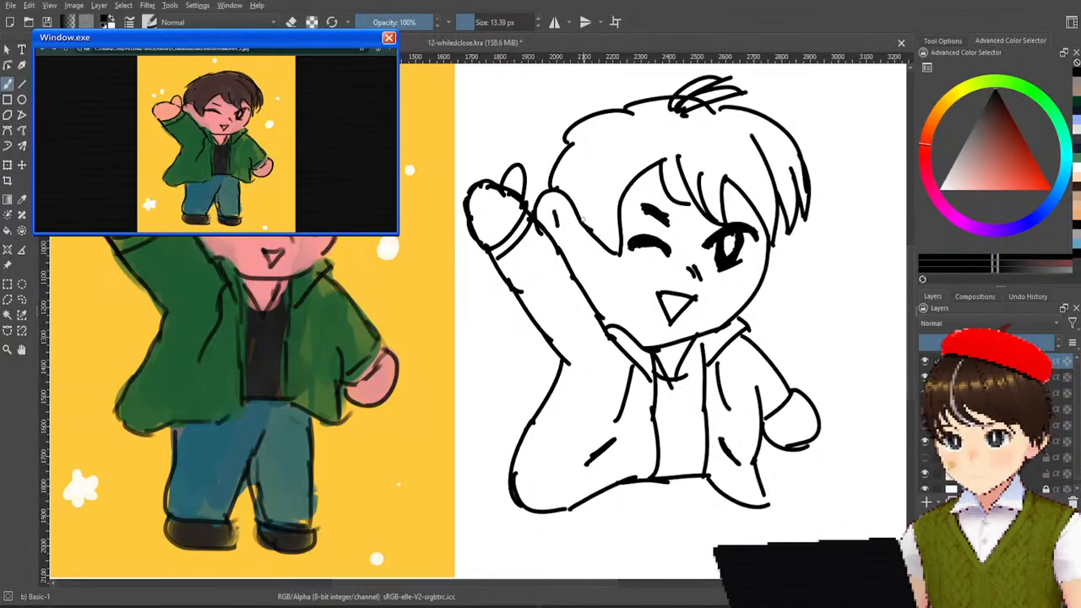
Try longer edges for the side hair lock between the ear and the closed eye.
drag(616, 191, 635, 309)
key(ctrl+z)
drag(627, 186, 632, 288)
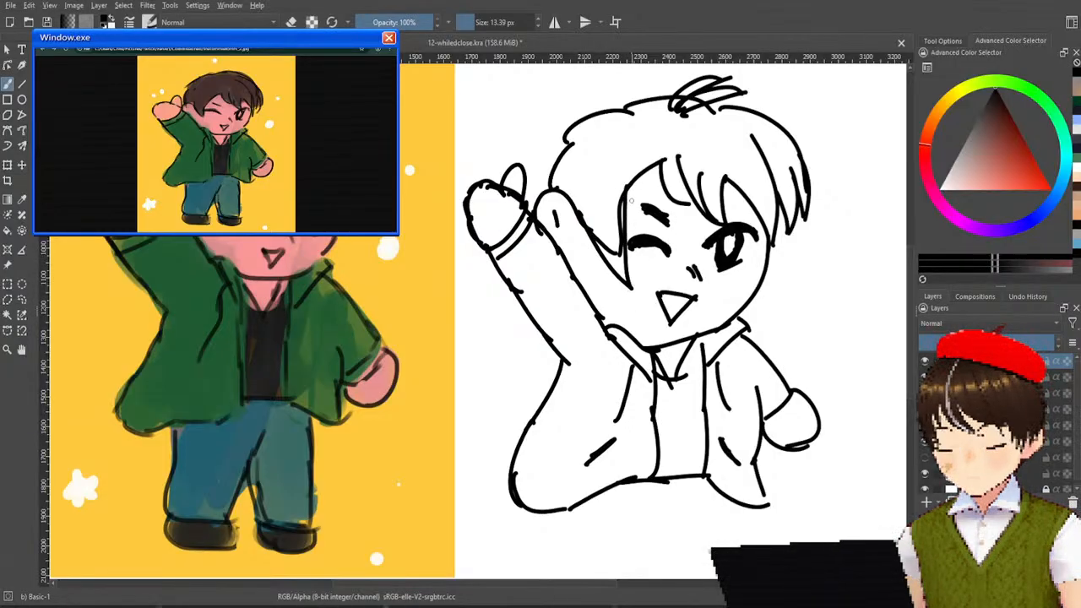
drag(627, 183, 622, 278)
drag(585, 226, 620, 281)
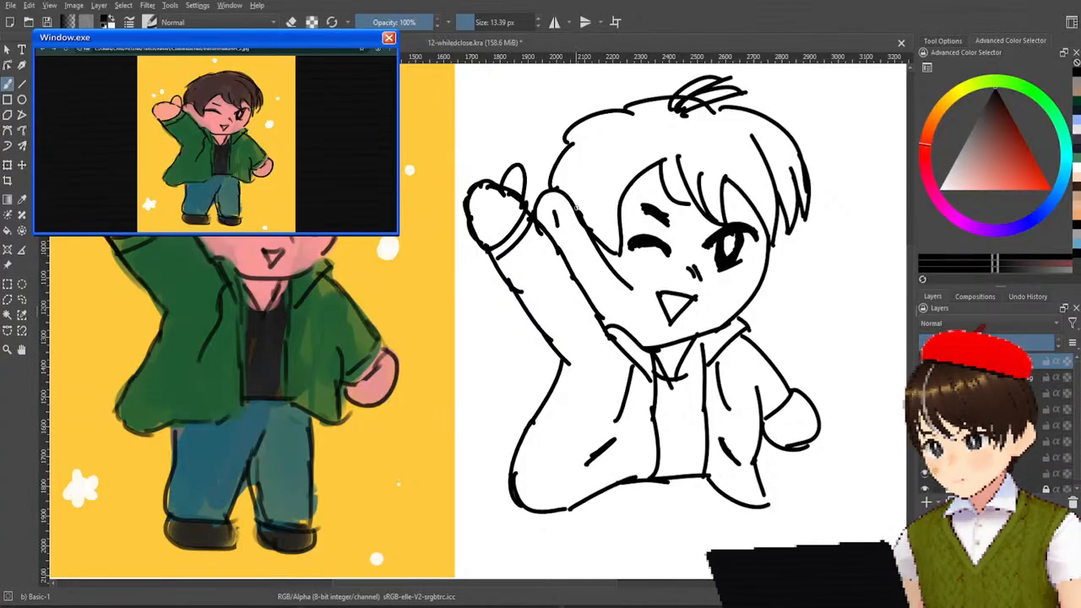
Erase the lower part of the side hair lock with Eraser Soft and return to the Basic-1 brush.
right_click(616, 236)
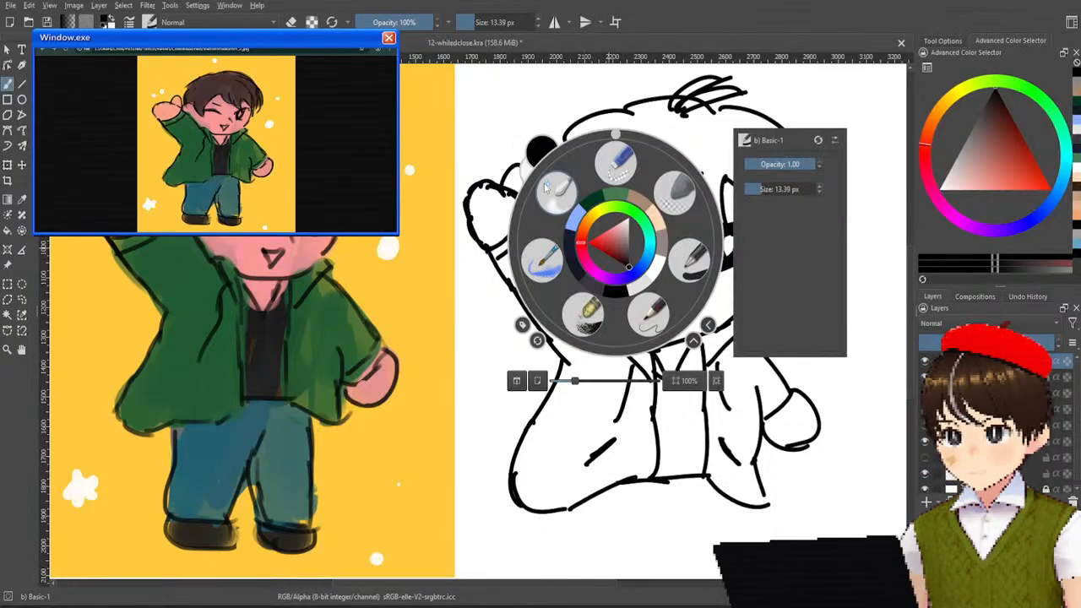
click(674, 191)
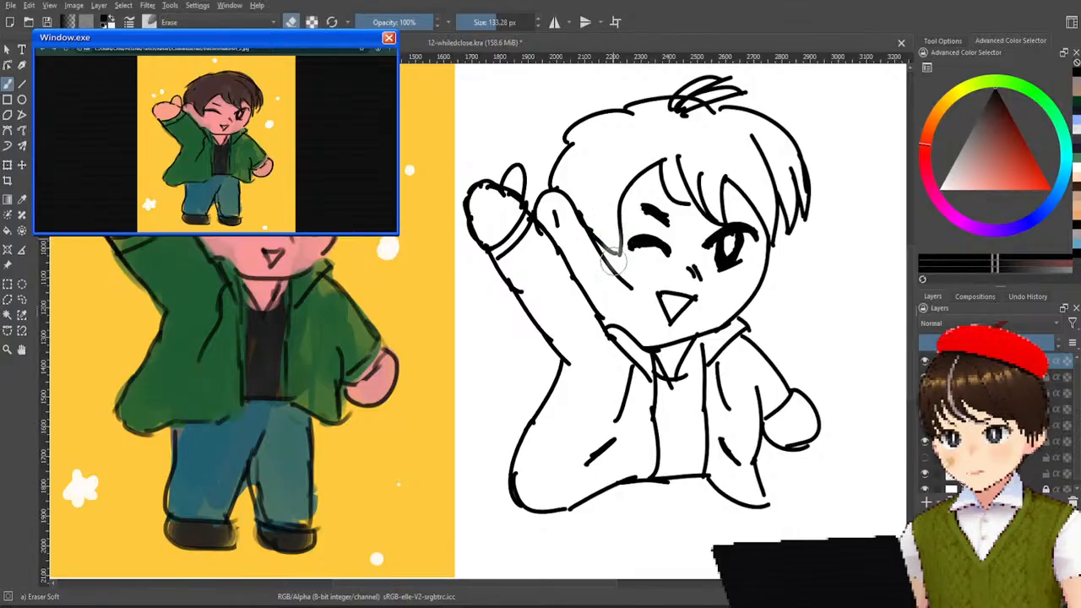
mouse_move(601, 232)
mouse_down()
mouse_move(617, 257)
mouse_move(608, 228)
mouse_move(603, 249)
mouse_move(614, 211)
mouse_move(614, 221)
mouse_move(591, 222)
mouse_move(579, 208)
mouse_move(618, 269)
mouse_up()
right_click(663, 249)
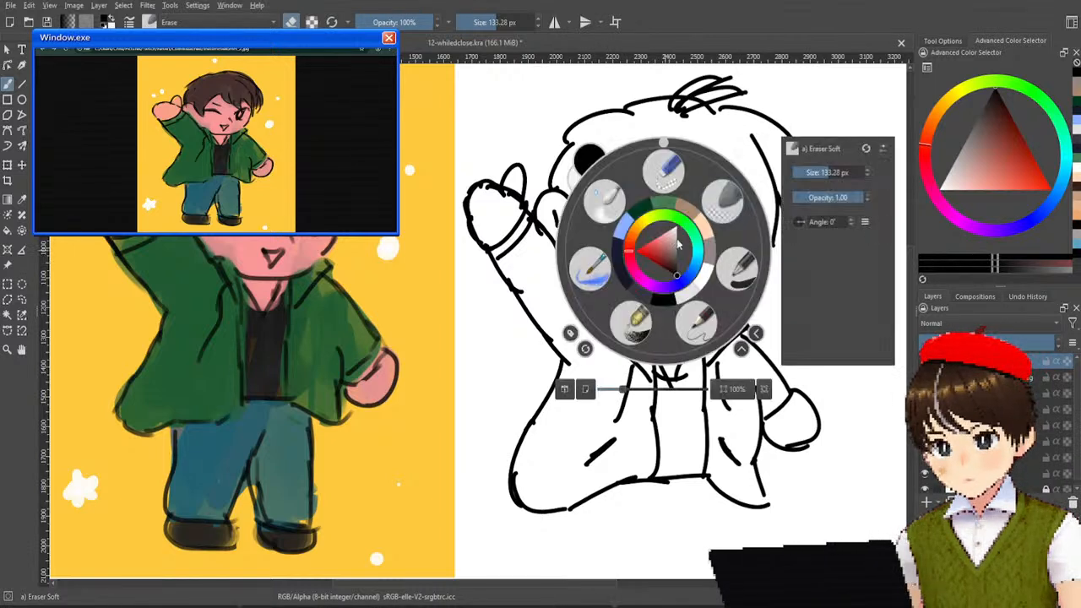
click(733, 269)
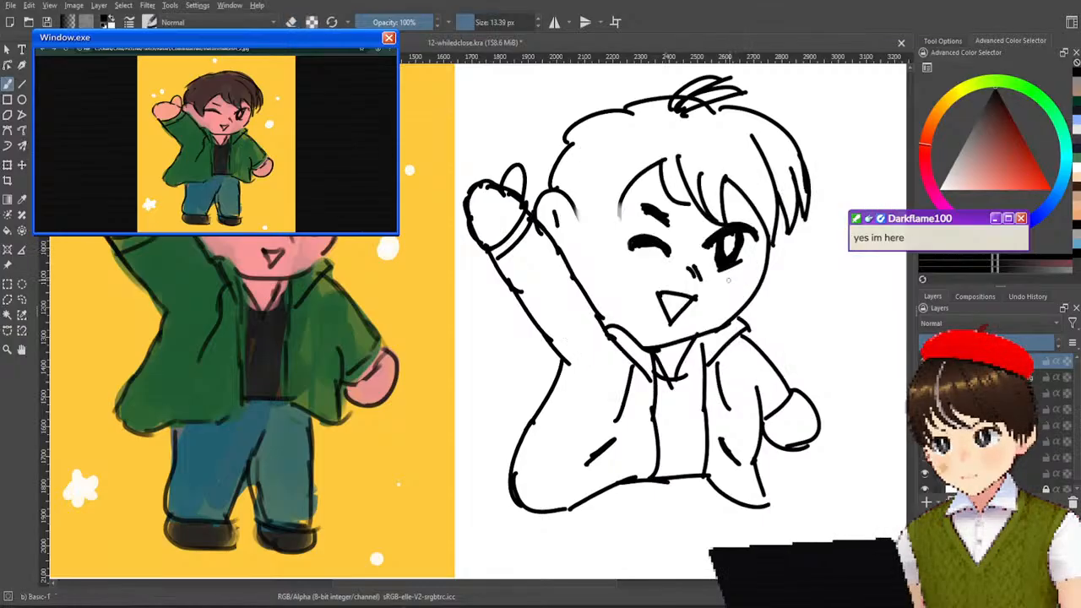
Try several new outlines for the lower side hair lock, ending in a tip beside the closed eye.
mouse_move(575, 211)
mouse_down()
mouse_move(597, 251)
mouse_move(629, 249)
mouse_up()
drag(624, 204, 630, 257)
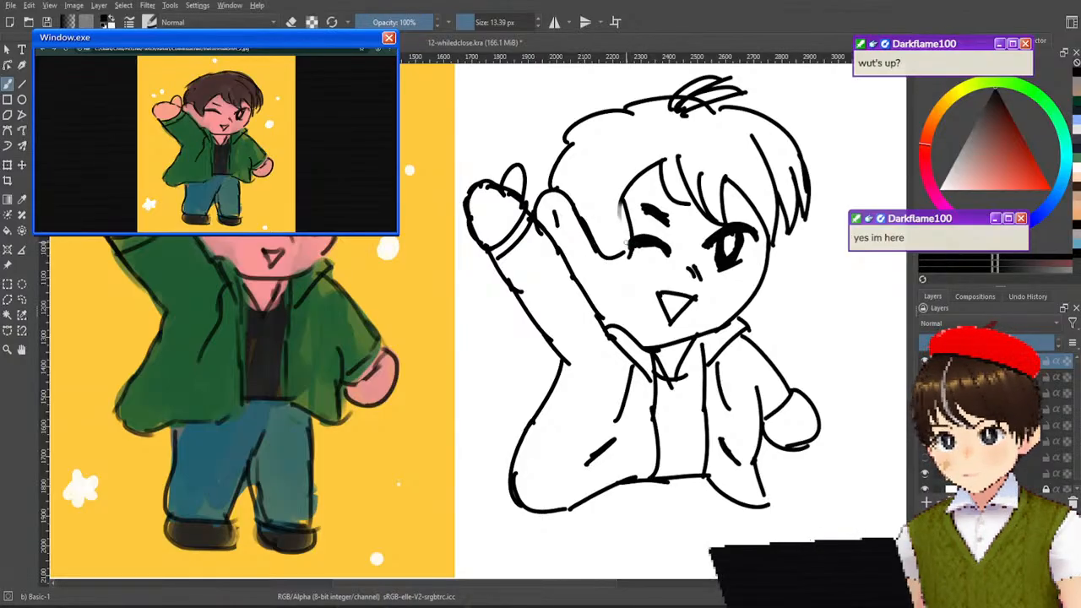
key(ctrl+z)
key(ctrl+z)
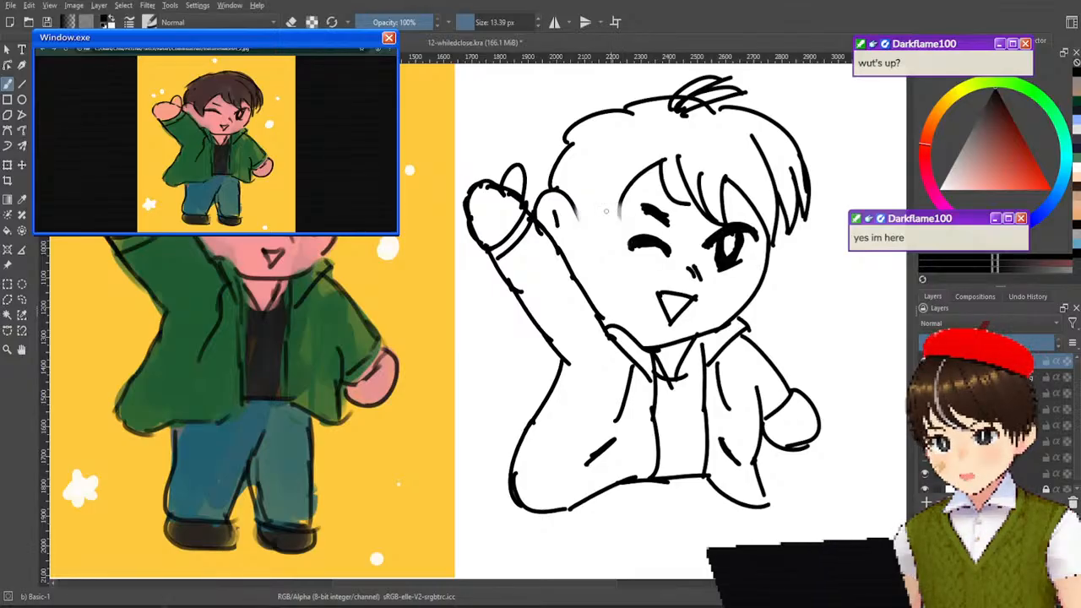
mouse_move(571, 206)
mouse_down()
mouse_move(605, 271)
mouse_move(621, 221)
mouse_move(631, 262)
mouse_up()
key(ctrl+z)
key(ctrl+z)
drag(627, 193, 646, 279)
key(ctrl+z)
drag(620, 198, 636, 273)
key(ctrl+z)
drag(620, 200, 636, 268)
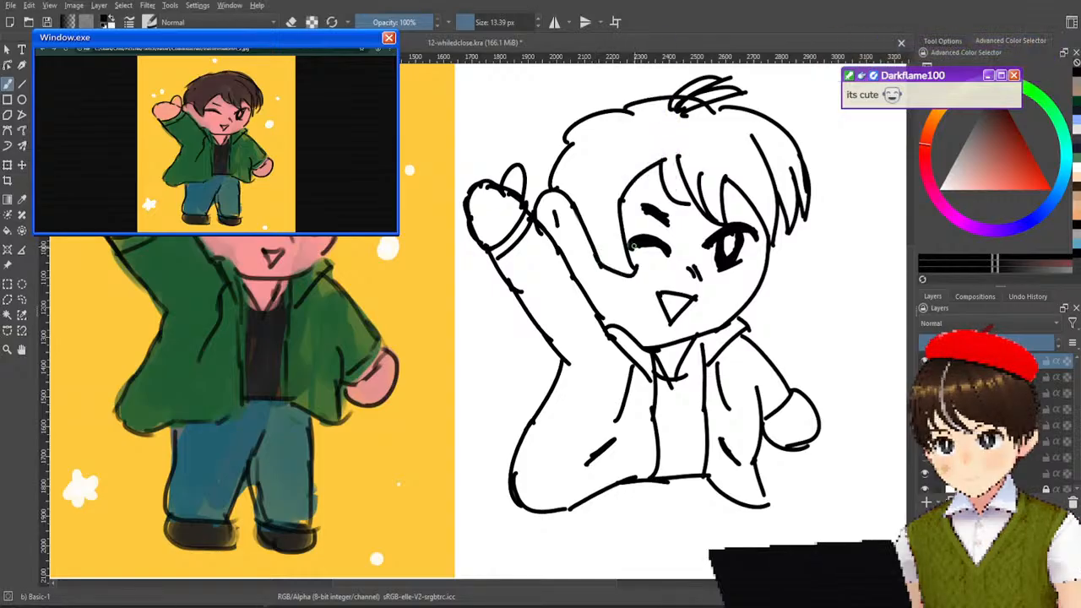
key(ctrl+z)
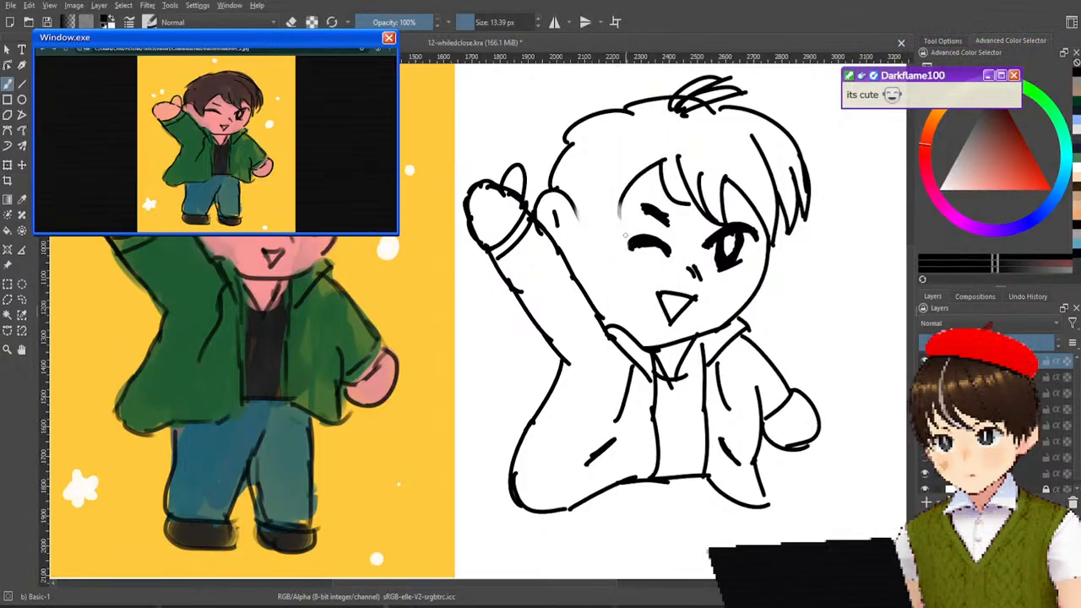
Redraw the side hair lock's outer edge downward from the ear and try its inner edge beside the closed eye.
drag(575, 208, 599, 256)
mouse_move(620, 203)
mouse_down()
mouse_move(628, 245)
mouse_move(615, 266)
mouse_up()
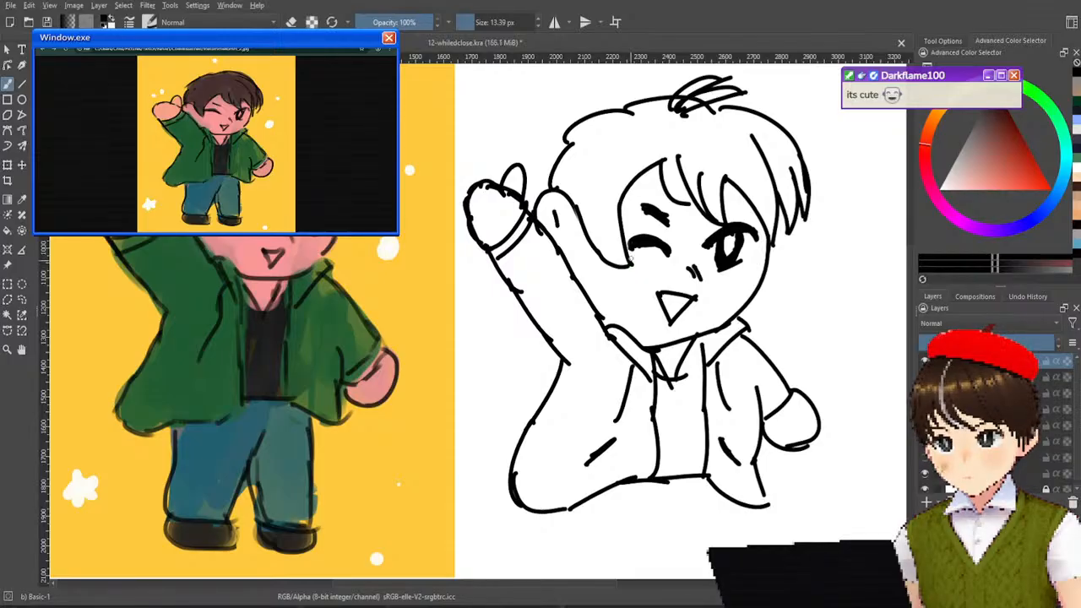
key(ctrl+z)
key(ctrl+z)
drag(622, 199, 621, 247)
key(ctrl+z)
drag(618, 199, 622, 248)
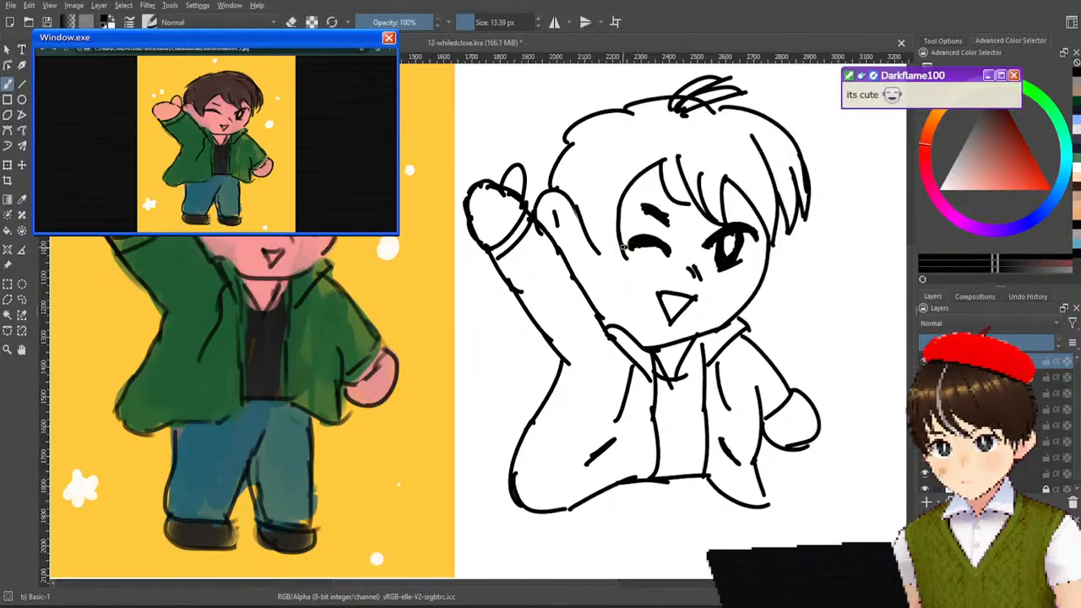
mouse_move(626, 250)
mouse_down()
mouse_move(593, 251)
mouse_move(625, 247)
mouse_move(601, 260)
mouse_move(629, 269)
mouse_up()
key(ctrl+z)
key(ctrl+z)
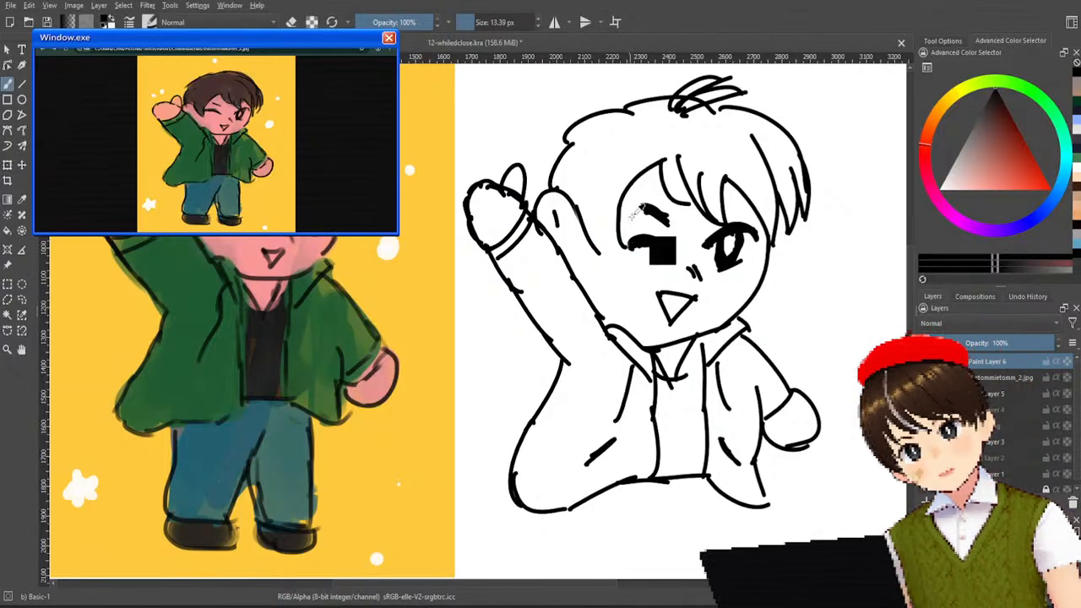
Erase the closed eye, its eyebrow and the lock's inner edge with Eraser Soft, and return to the Basic-1 brush.
right_click(665, 228)
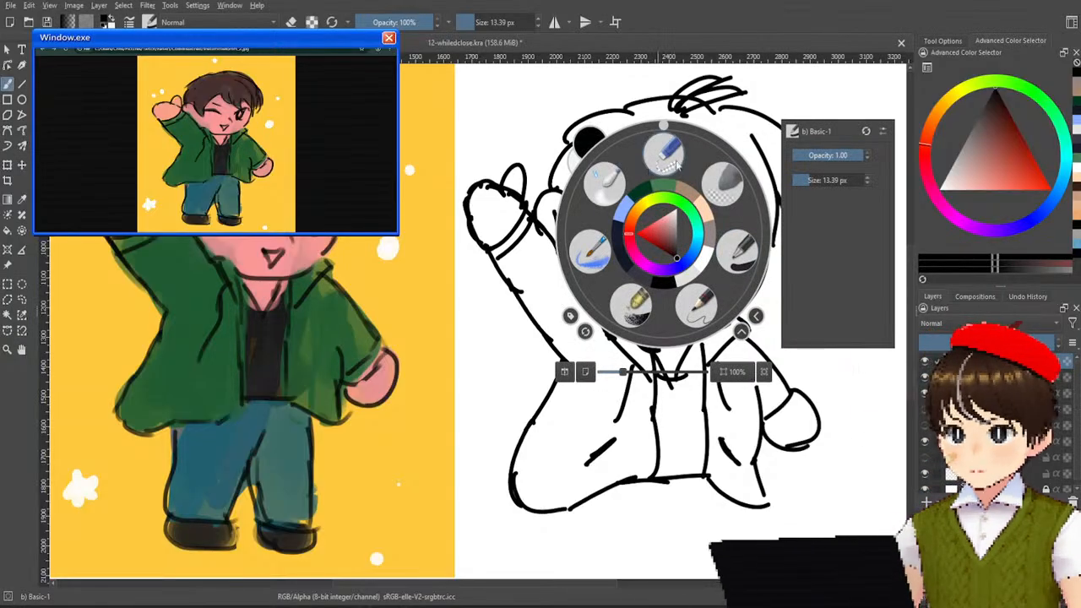
click(723, 184)
mouse_move(654, 241)
mouse_down()
mouse_move(630, 262)
mouse_move(632, 234)
mouse_move(663, 250)
mouse_move(652, 228)
mouse_move(661, 217)
mouse_move(638, 207)
mouse_move(657, 179)
mouse_up()
right_click(647, 255)
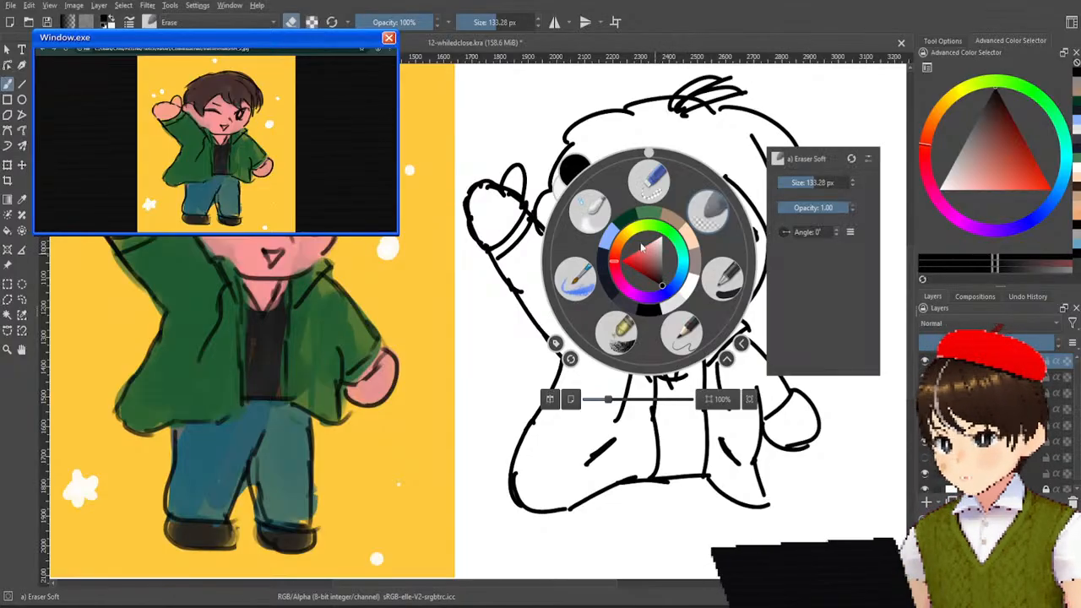
click(722, 278)
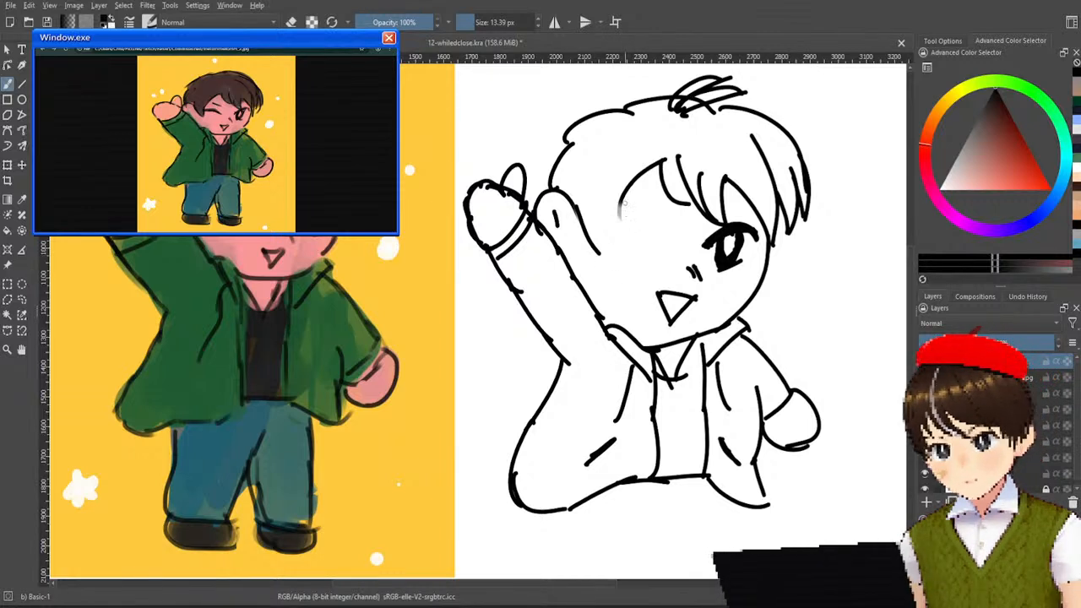
Complete the side hair lock down to a curved tip and redraw the flatter closed eye with thin eyebrows.
mouse_move(621, 194)
mouse_down()
mouse_move(624, 243)
mouse_move(624, 218)
mouse_move(618, 261)
mouse_up()
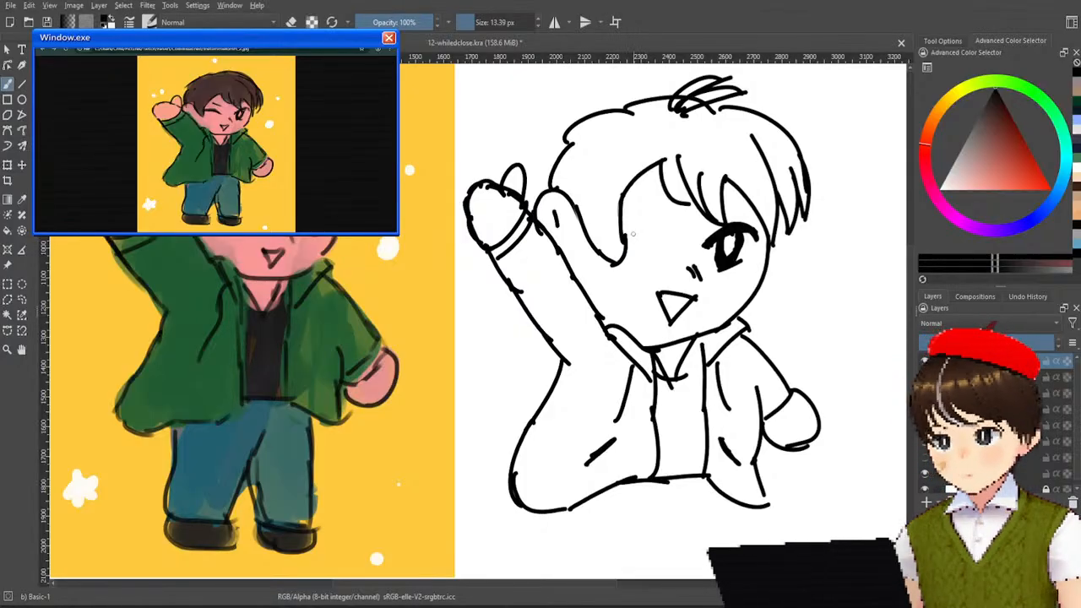
drag(660, 239, 626, 240)
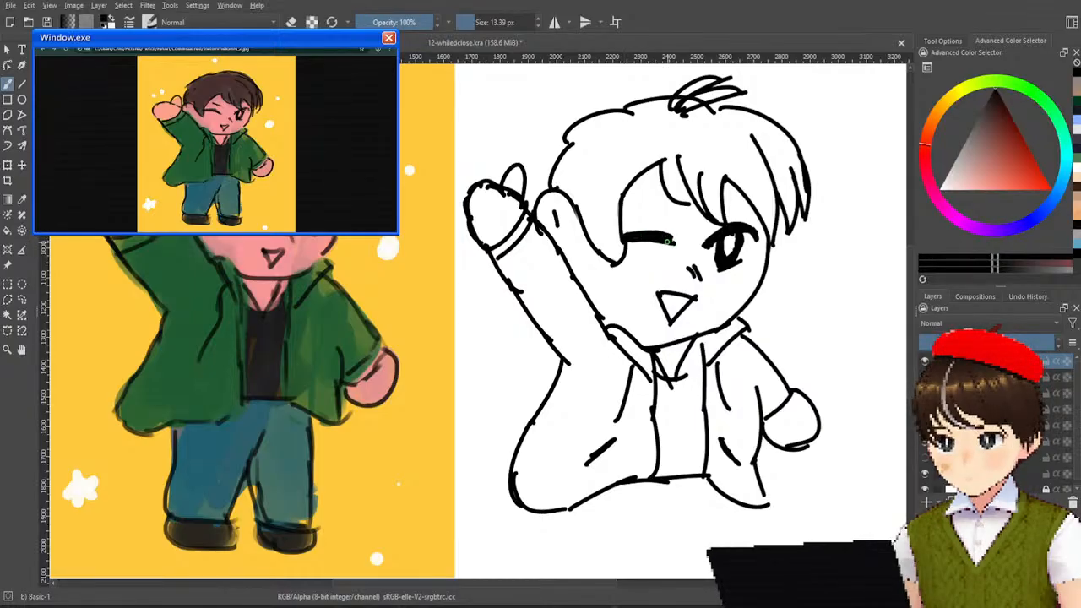
drag(644, 206, 666, 219)
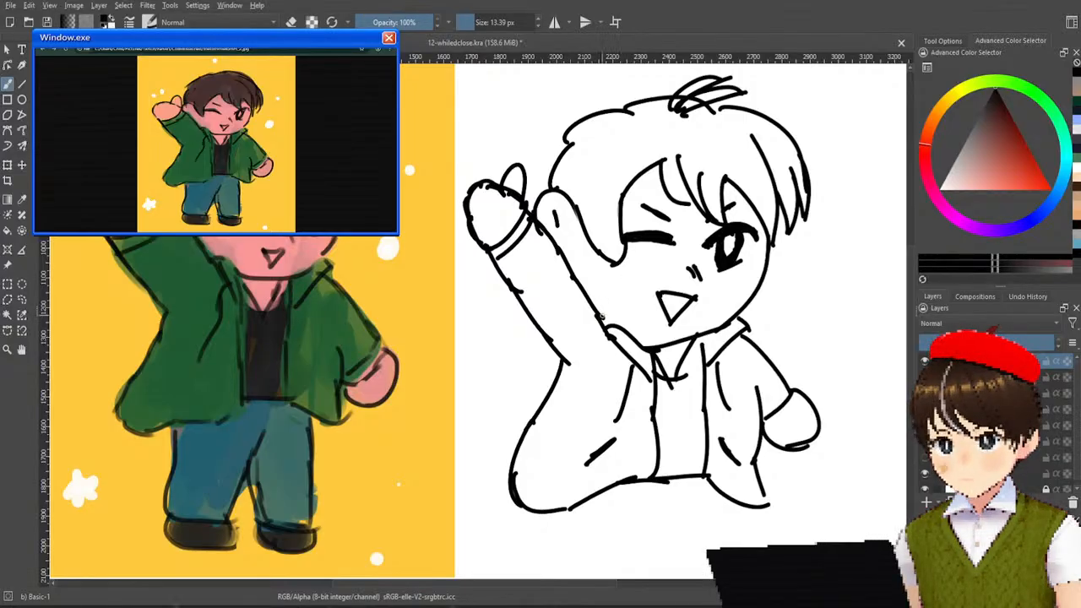
Add the jacket collar's upper folds on both sides of the neck, just below the chin.
mouse_move(601, 313)
mouse_down()
mouse_move(630, 317)
mouse_move(608, 311)
mouse_move(647, 348)
mouse_up()
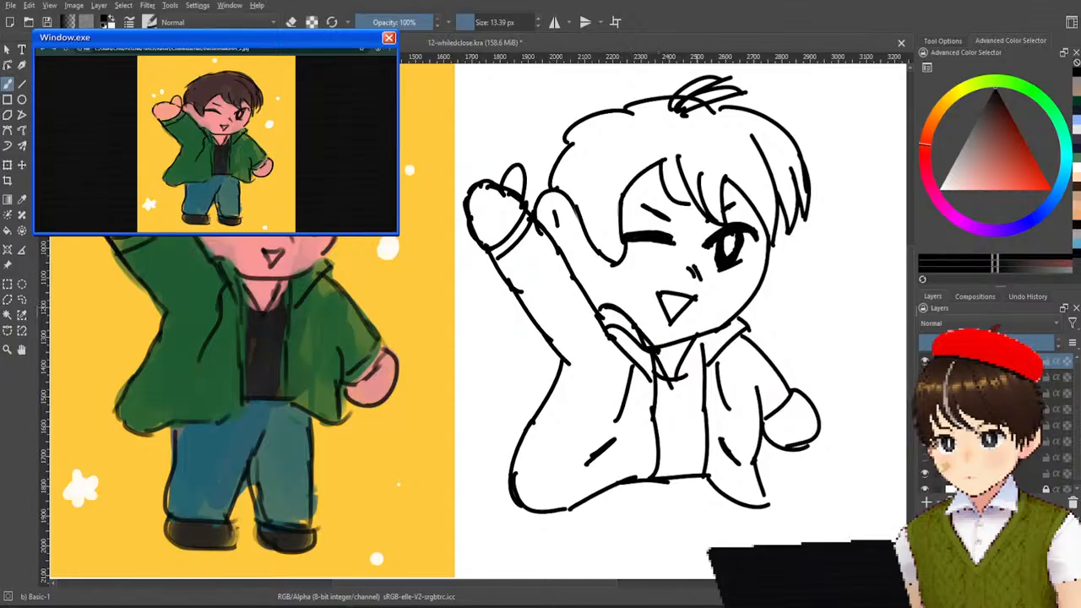
drag(710, 331, 743, 309)
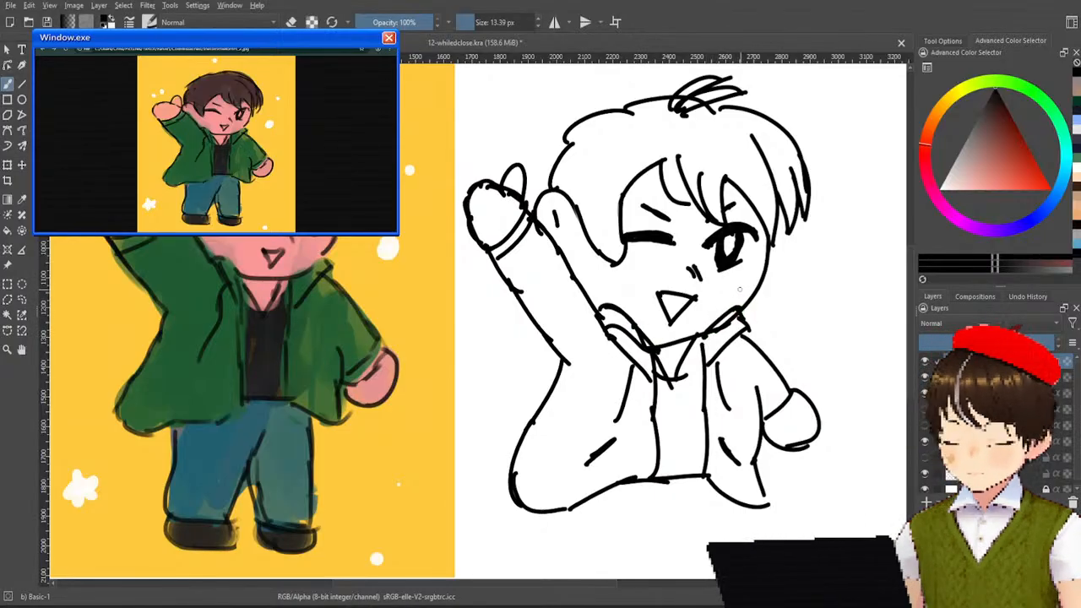
Draw the first trouser leg below the raised-arm side of the jacket, with outer edge, hem and inner edge.
drag(694, 414, 632, 283)
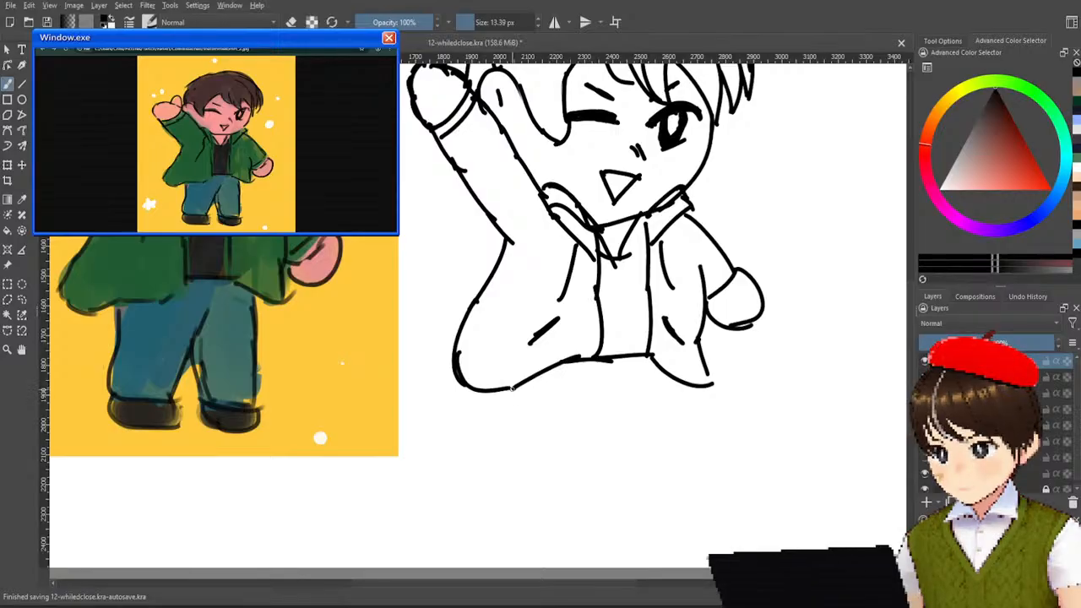
drag(505, 390, 489, 459)
key(ctrl+z)
mouse_move(507, 390)
mouse_down()
mouse_move(507, 421)
mouse_move(483, 498)
mouse_up()
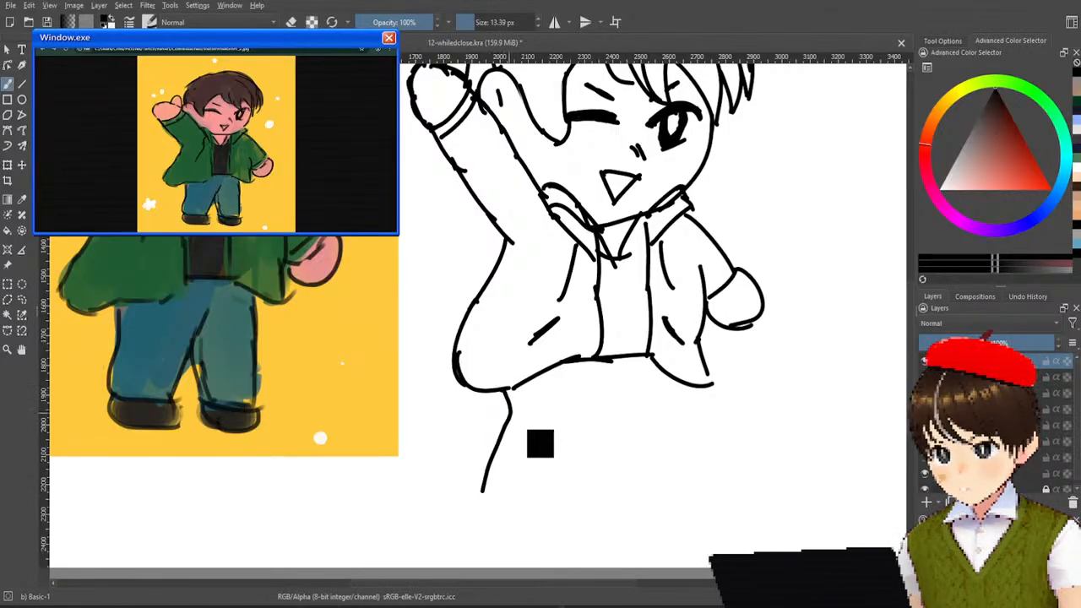
key(ctrl+z)
mouse_move(507, 391)
mouse_down()
mouse_move(514, 420)
mouse_move(499, 515)
mouse_move(605, 421)
mouse_up()
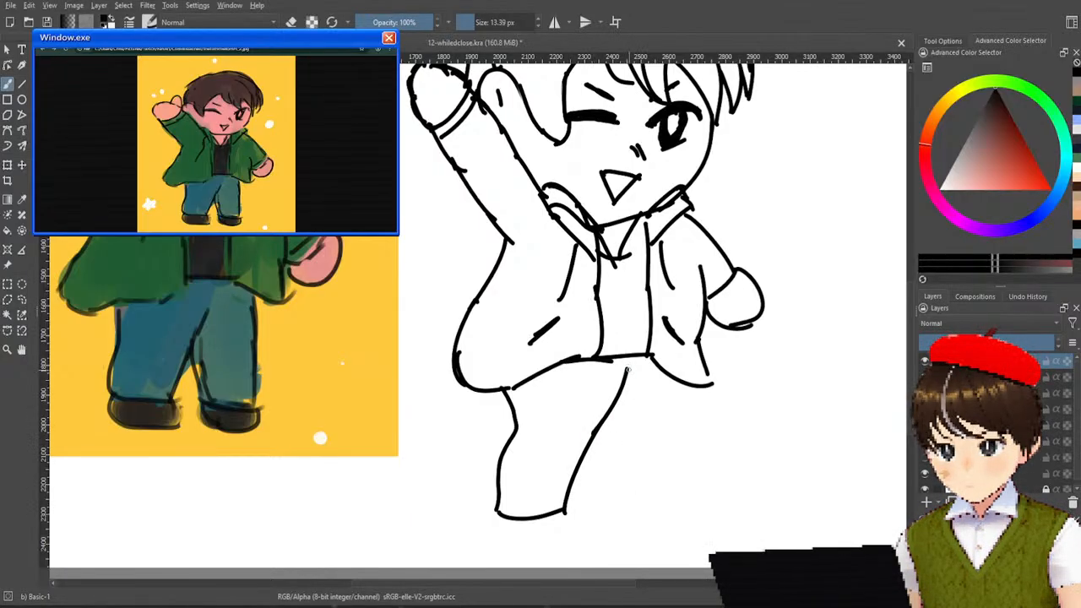
Draw the second trouser leg below the lowered-arm side, with crotch line, inner edge, hem and outer edge.
drag(627, 374, 587, 455)
key(ctrl+z)
mouse_move(620, 387)
mouse_down()
mouse_move(586, 442)
mouse_move(616, 486)
mouse_move(683, 500)
mouse_up()
drag(681, 382, 677, 493)
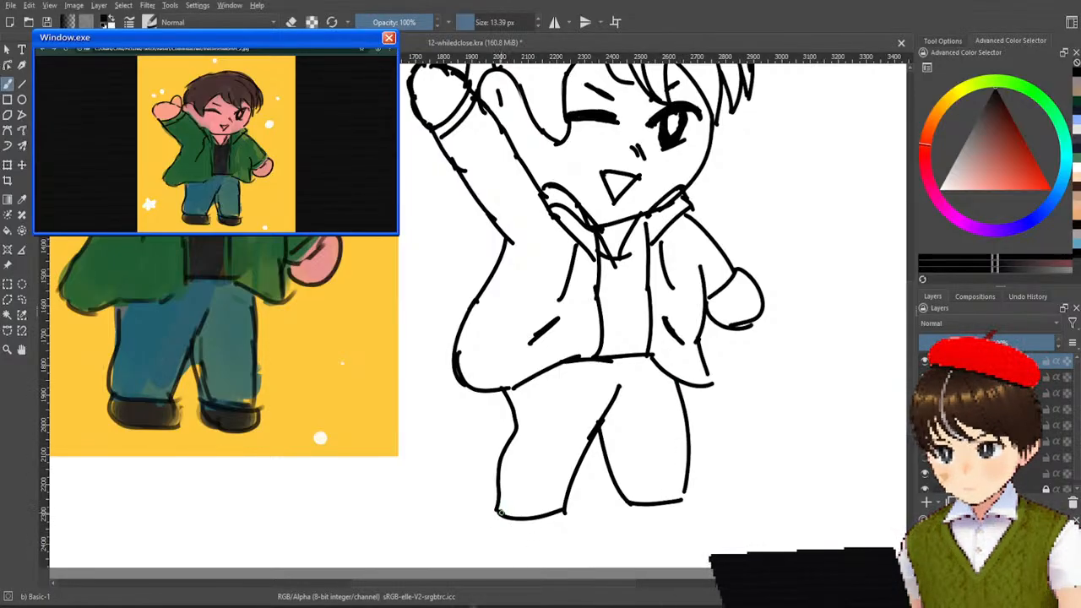
Draw a rounded, flat-soled shoe below each trouser leg, redoing the strokes that miss the shape.
drag(500, 514, 506, 548)
key(ctrl+z)
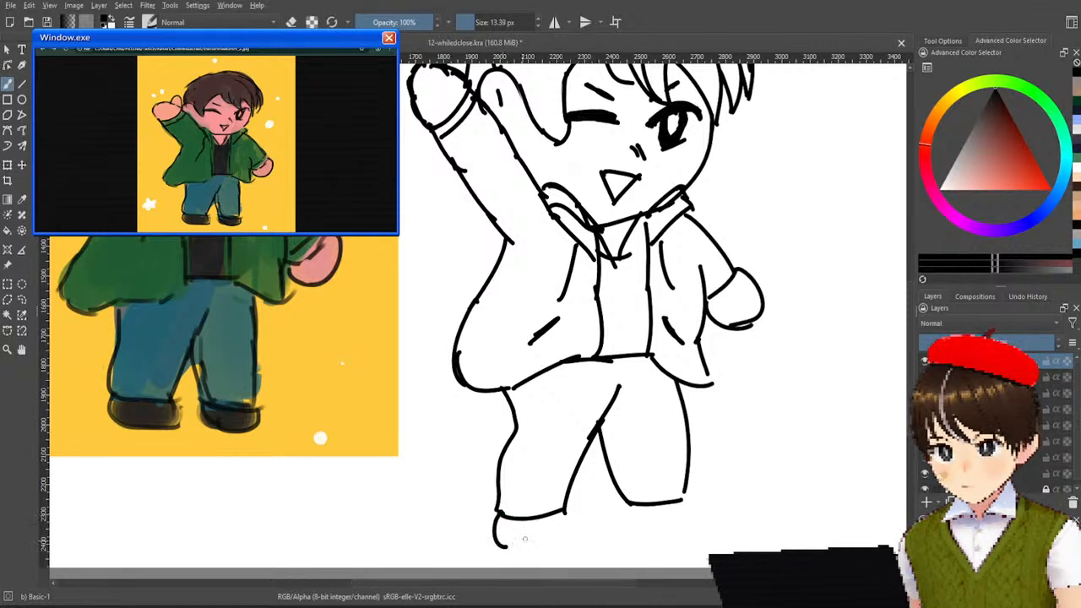
drag(563, 511, 551, 557)
key(ctrl+z)
mouse_move(564, 512)
mouse_down()
mouse_move(557, 543)
mouse_move(568, 544)
mouse_move(511, 550)
mouse_move(566, 538)
mouse_up()
key(ctrl+z)
key(ctrl+z)
mouse_move(634, 505)
mouse_down()
mouse_move(643, 536)
mouse_move(693, 527)
mouse_up()
key(ctrl+z)
key(ctrl+z)
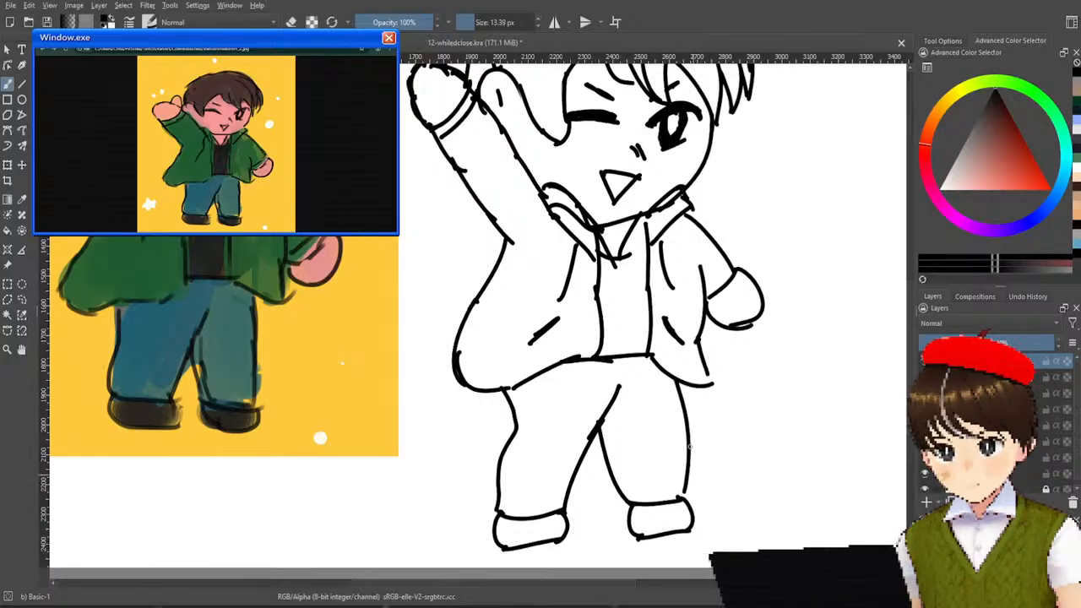
scroll(579, 369, down, 2)
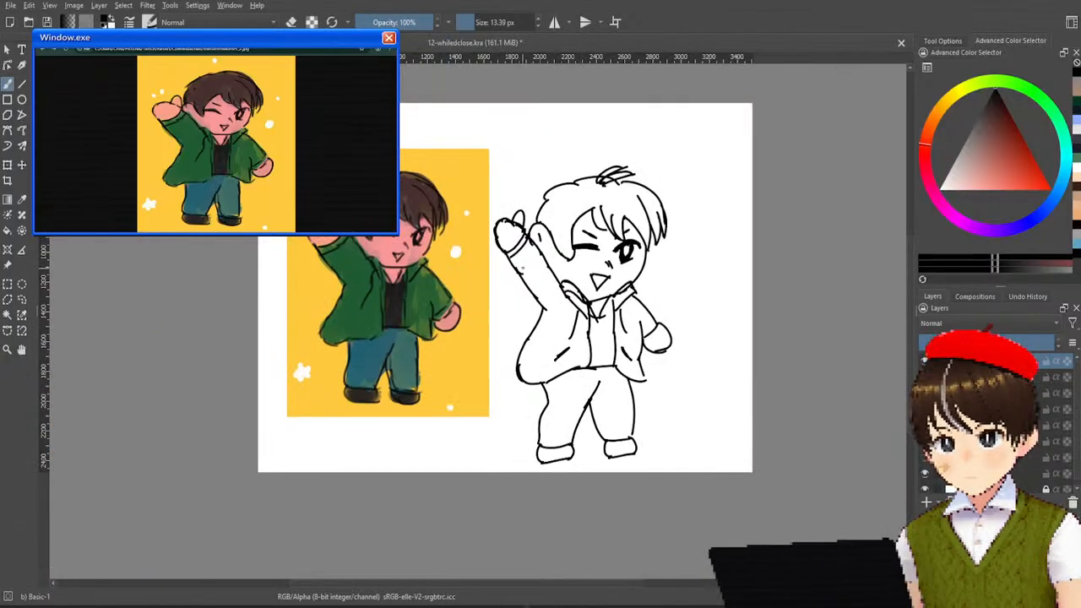
Sample the original's light pink skin colour, set the brush to 93.11 px and fill the face, ear and neck beneath the line art.
scroll(616, 169, up, 2)
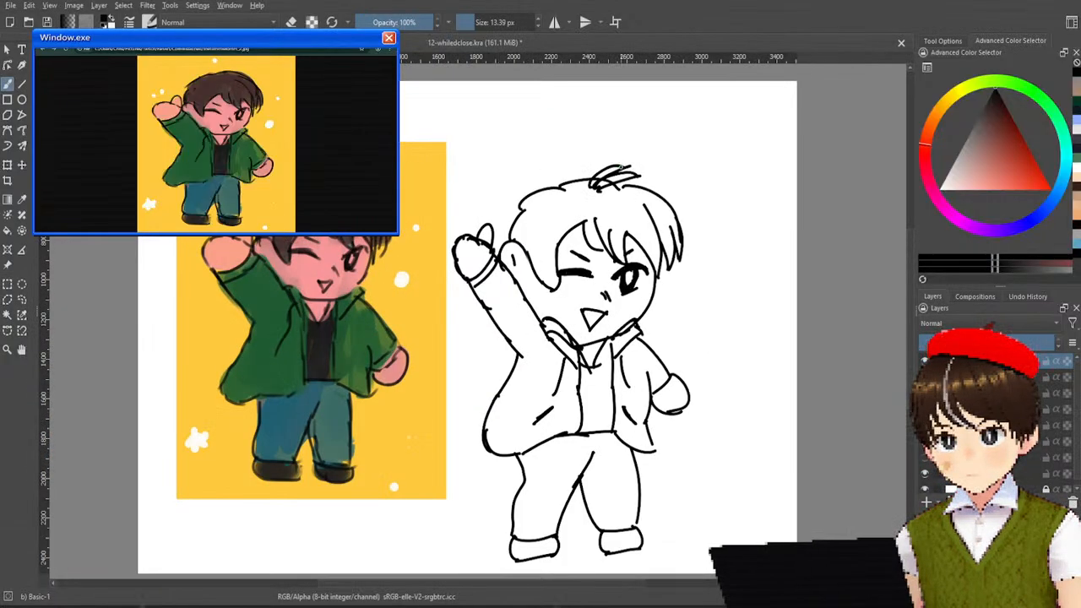
scroll(620, 169, down, 1)
scroll(620, 171, up, 1)
scroll(620, 172, down, 1)
scroll(620, 173, up, 1)
scroll(619, 173, down, 1)
scroll(620, 173, up, 1)
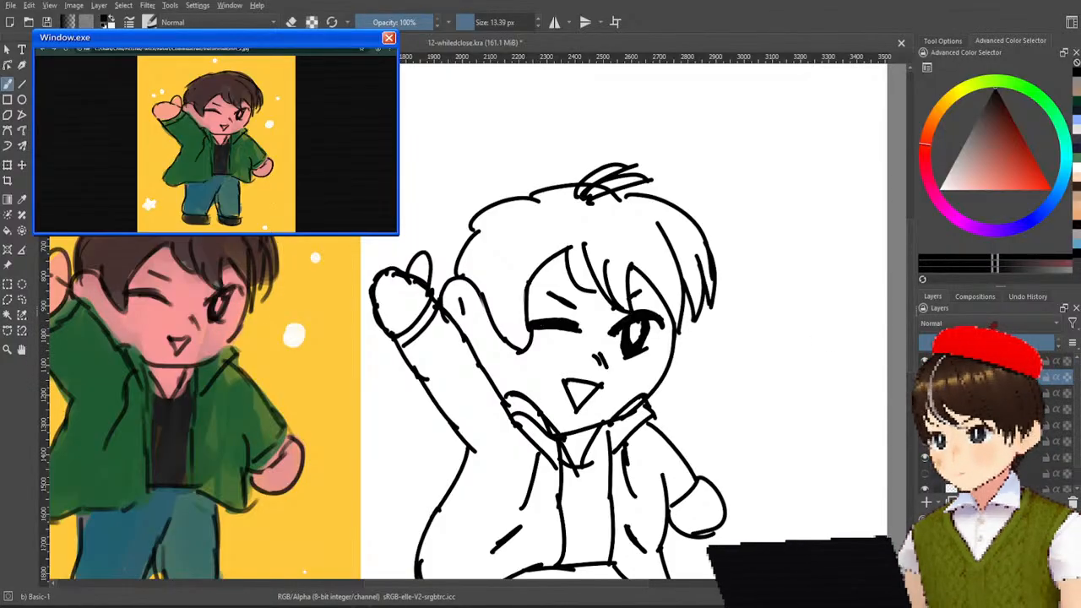
ctrl+click(187, 318)
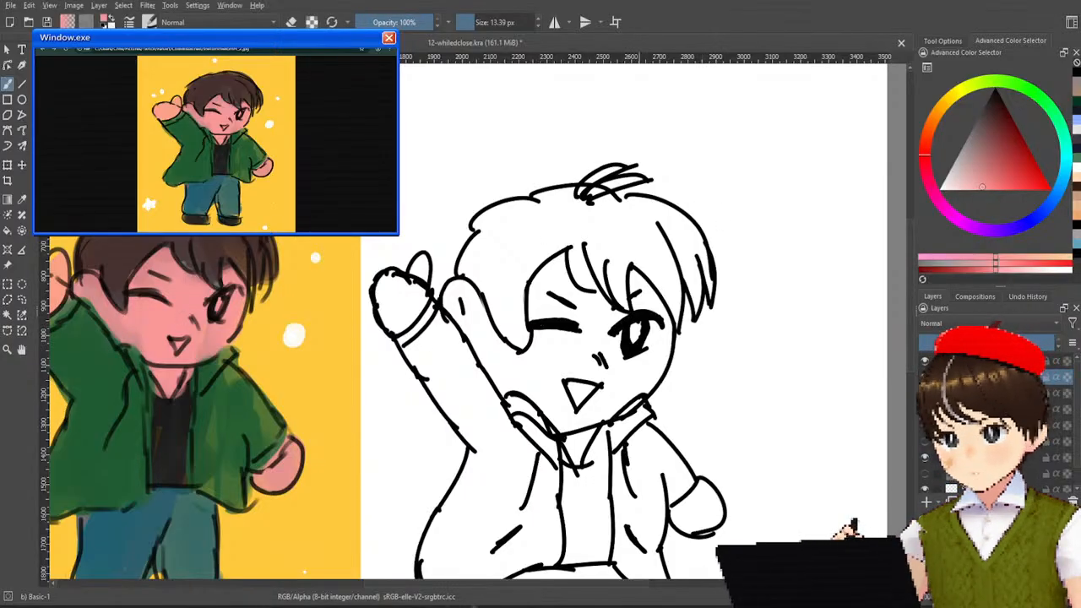
drag(492, 17, 604, 54)
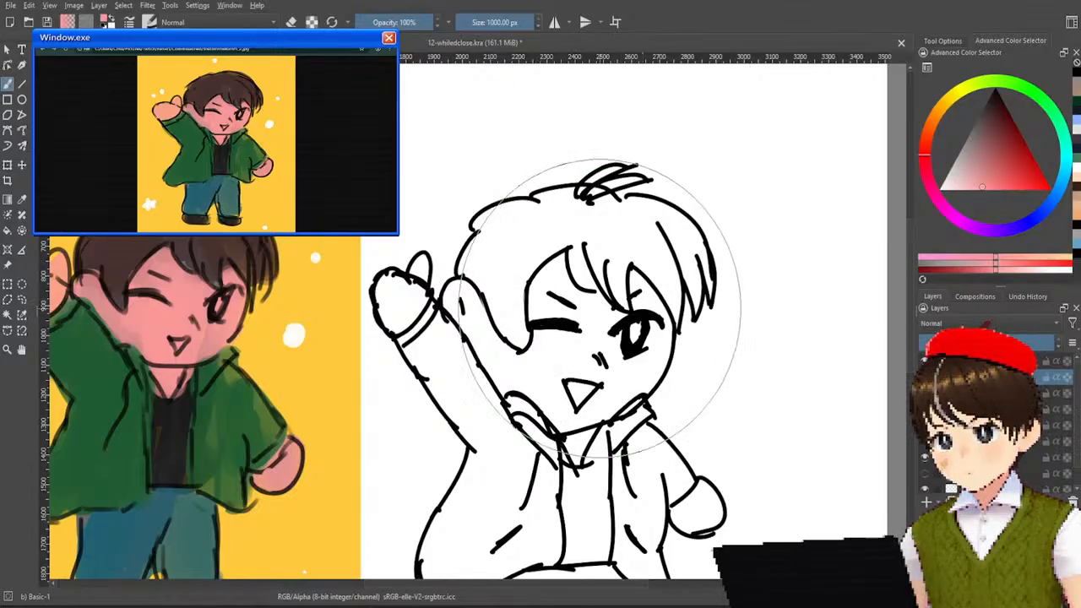
drag(516, 22, 480, 22)
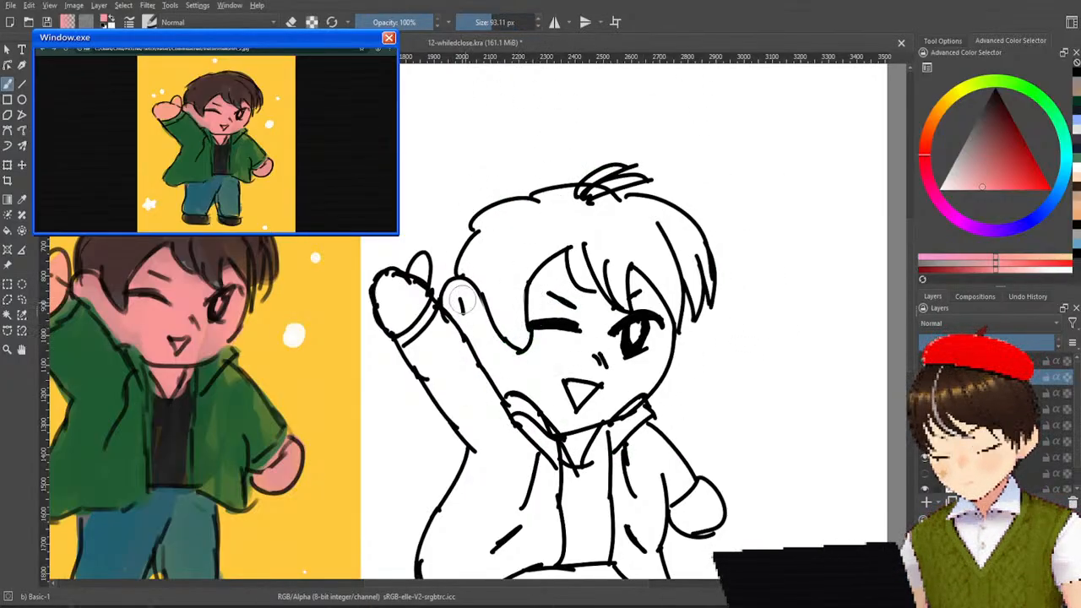
mouse_move(475, 304)
mouse_down()
mouse_move(502, 362)
mouse_move(491, 351)
mouse_move(526, 366)
mouse_move(557, 270)
mouse_move(538, 286)
mouse_move(556, 268)
mouse_move(565, 304)
mouse_move(580, 314)
mouse_move(590, 302)
mouse_move(614, 321)
mouse_move(635, 282)
mouse_move(660, 347)
mouse_move(642, 379)
mouse_move(587, 420)
mouse_move(576, 449)
mouse_move(552, 386)
mouse_up()
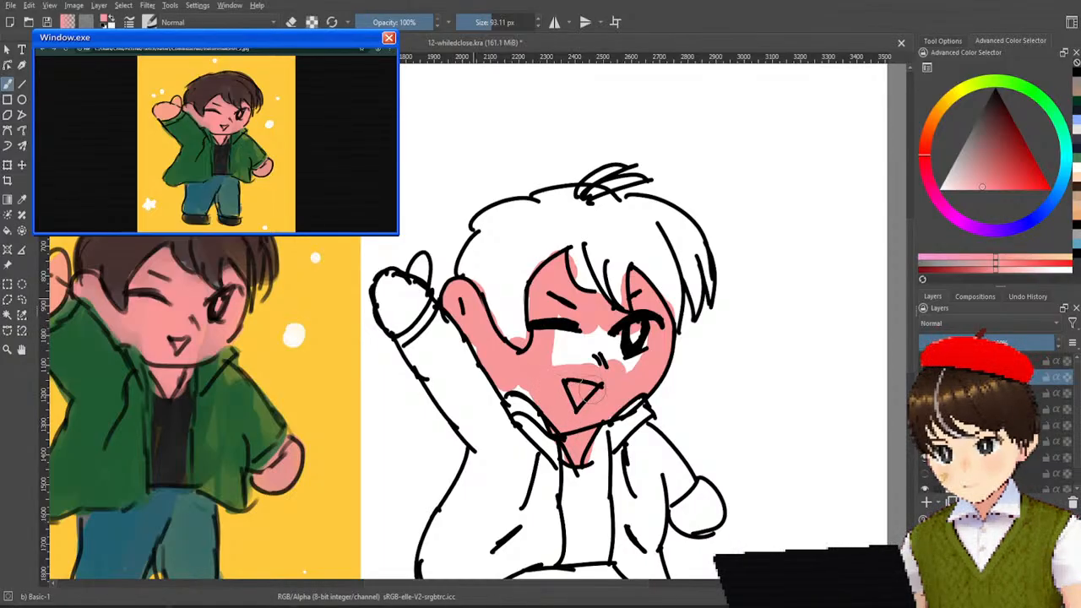
mouse_move(598, 317)
mouse_down()
mouse_move(572, 359)
mouse_move(552, 328)
mouse_move(559, 298)
mouse_up()
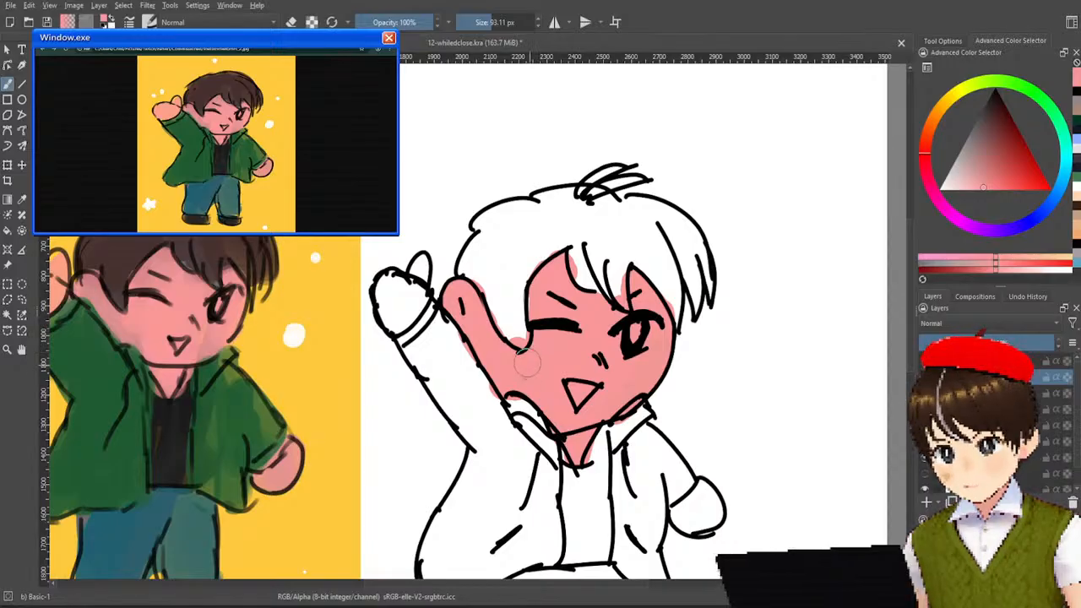
Sample the original's darker skin tone and shade the ear, cheeks, jaw and the skin along the fringe.
ctrl+click(127, 317)
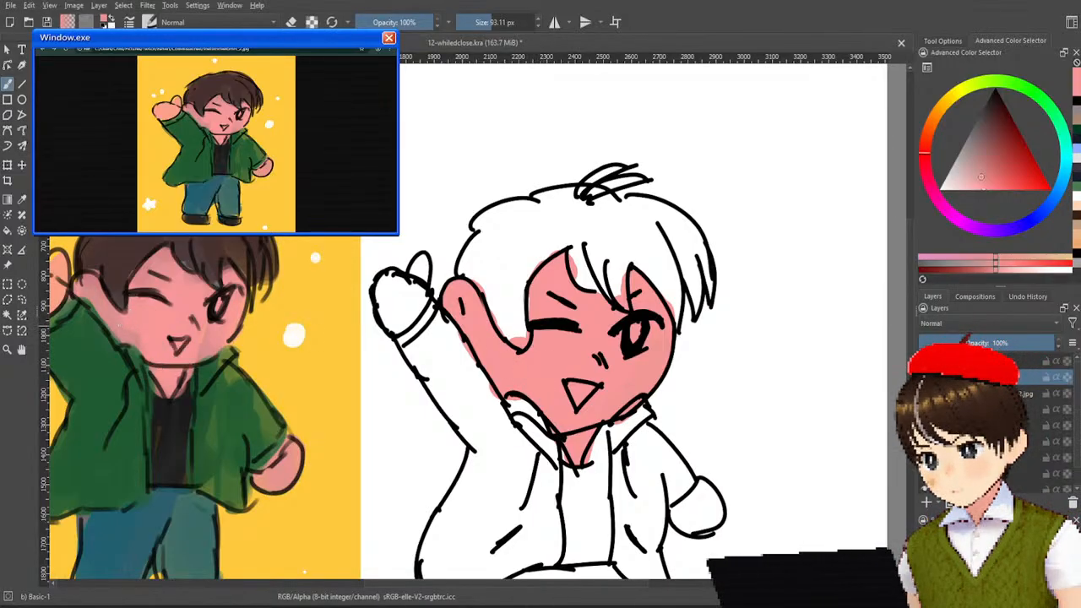
mouse_move(470, 343)
mouse_down()
mouse_move(503, 369)
mouse_move(475, 314)
mouse_move(489, 310)
mouse_move(479, 335)
mouse_move(461, 309)
mouse_up()
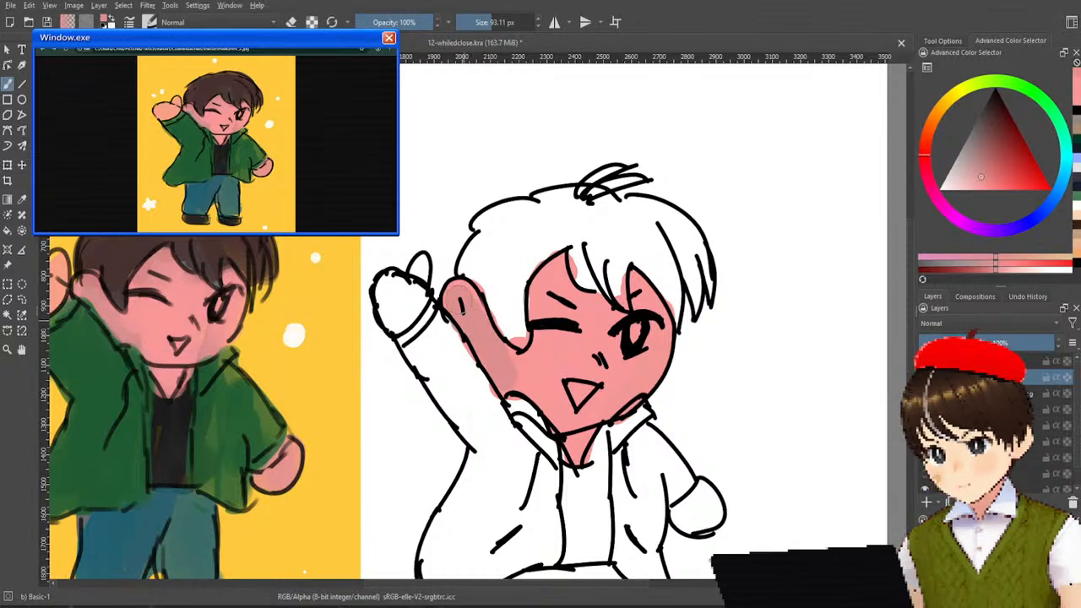
mouse_move(535, 387)
mouse_down()
mouse_move(567, 415)
mouse_move(545, 407)
mouse_up()
ctrl+click(535, 375)
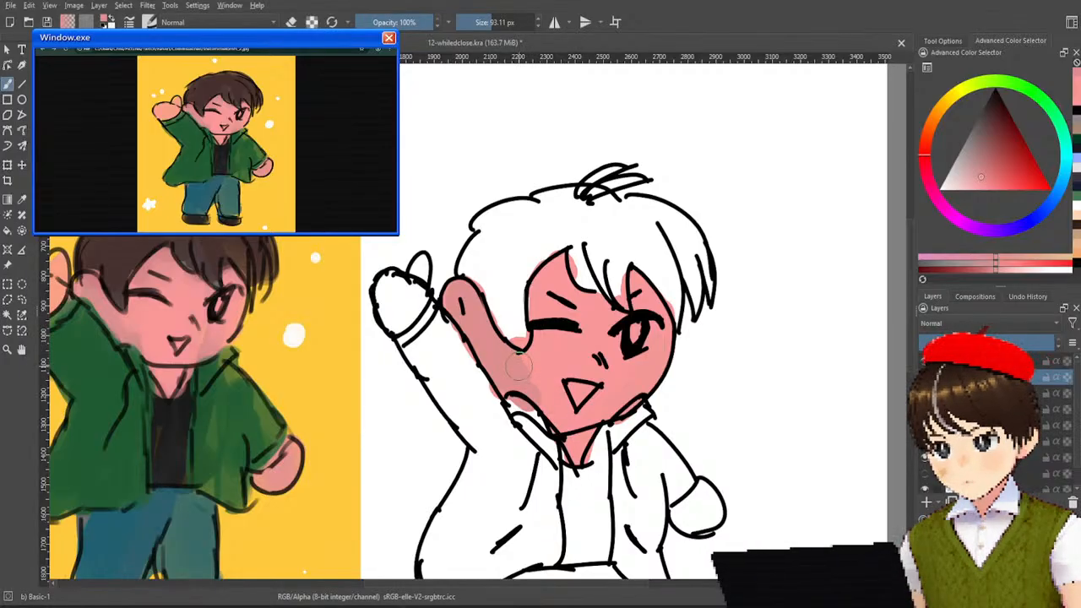
key(ctrl+z)
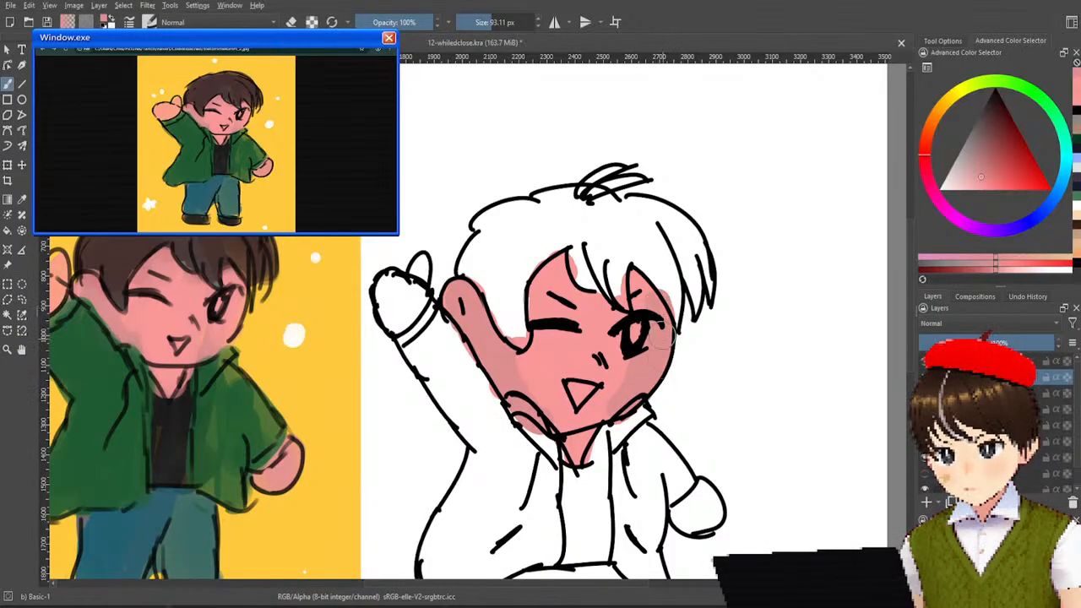
drag(657, 295, 650, 290)
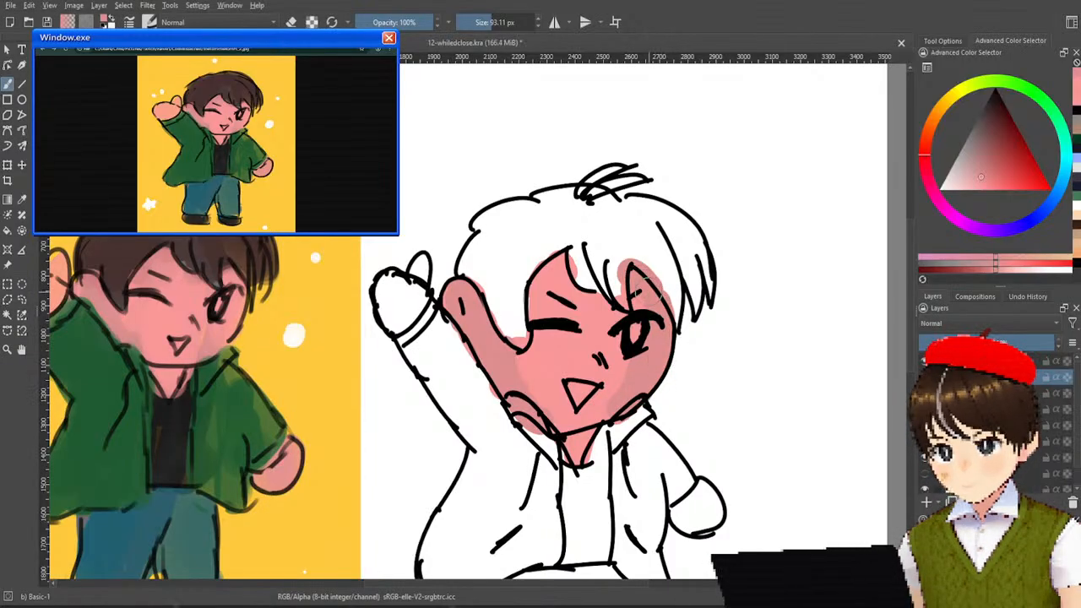
drag(529, 300, 577, 259)
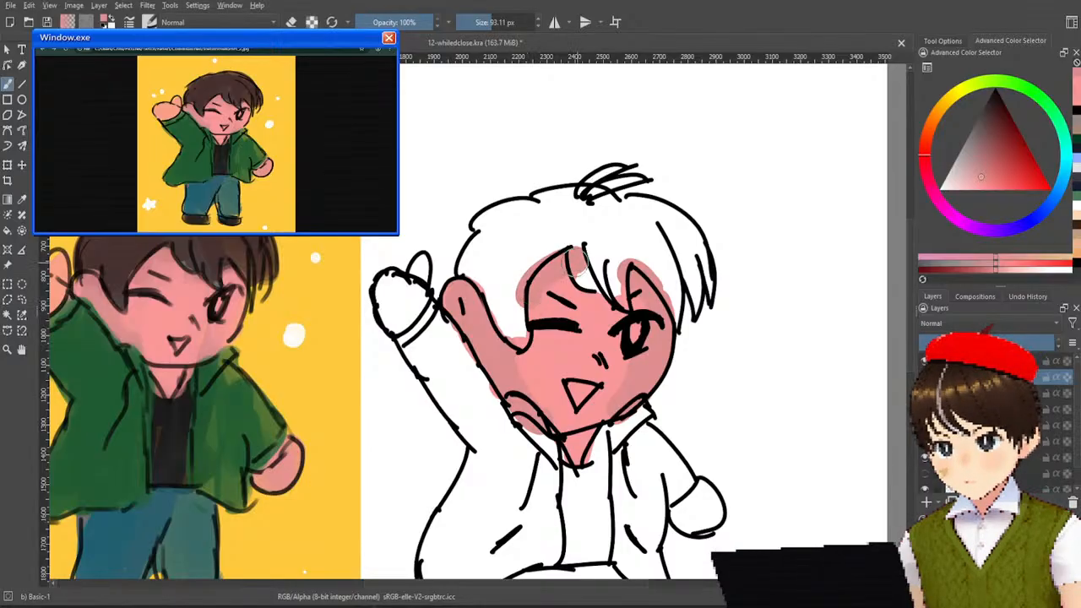
drag(539, 291, 533, 349)
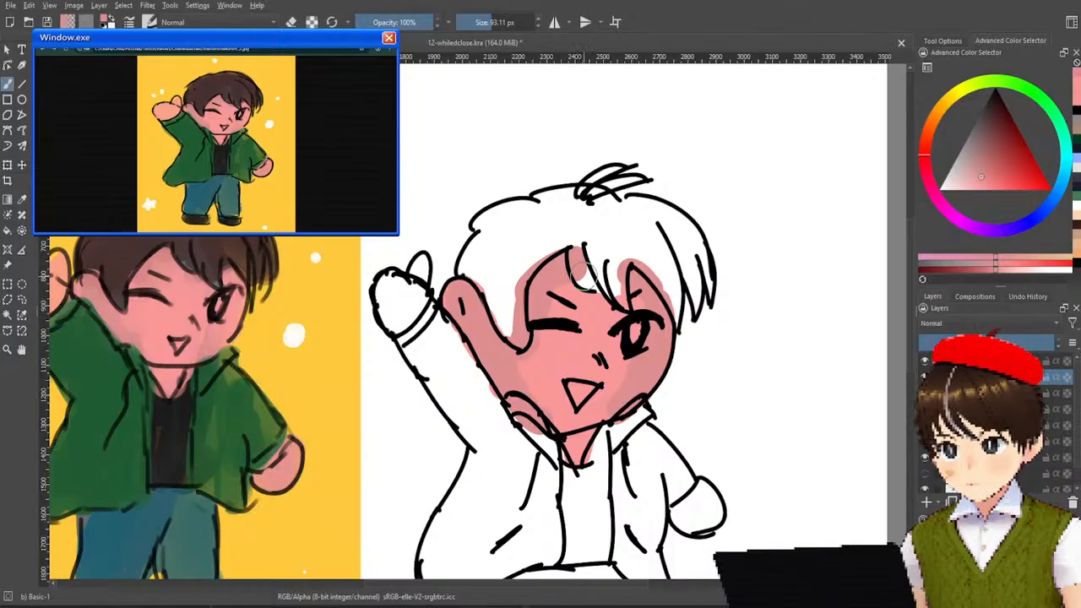
drag(582, 277, 642, 287)
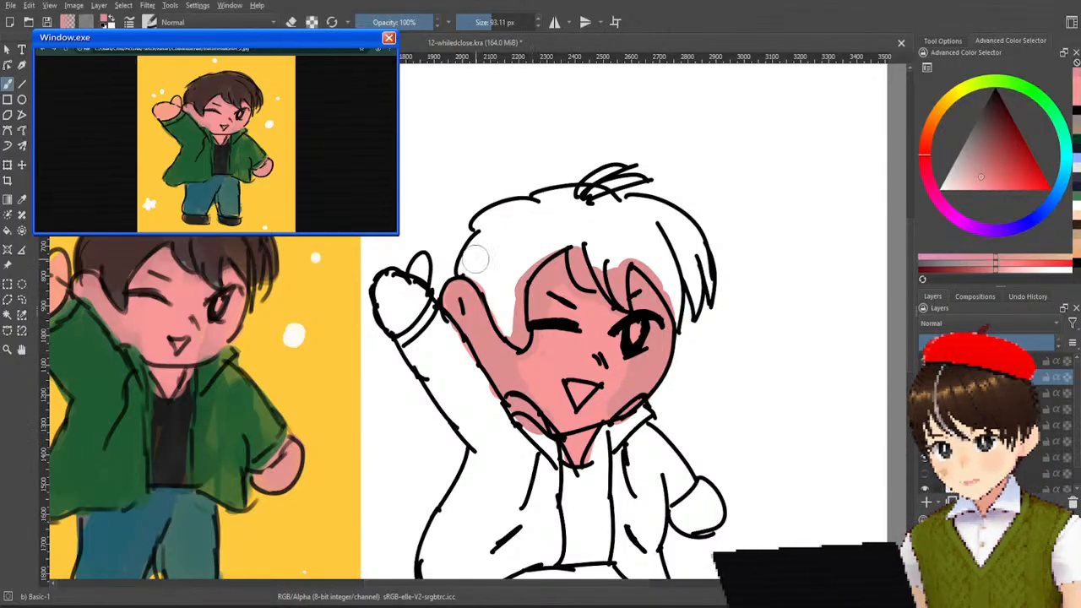
Sample the original's dark brown hair colour and fill the whole hair and its top tuft.
ctrl+click(139, 244)
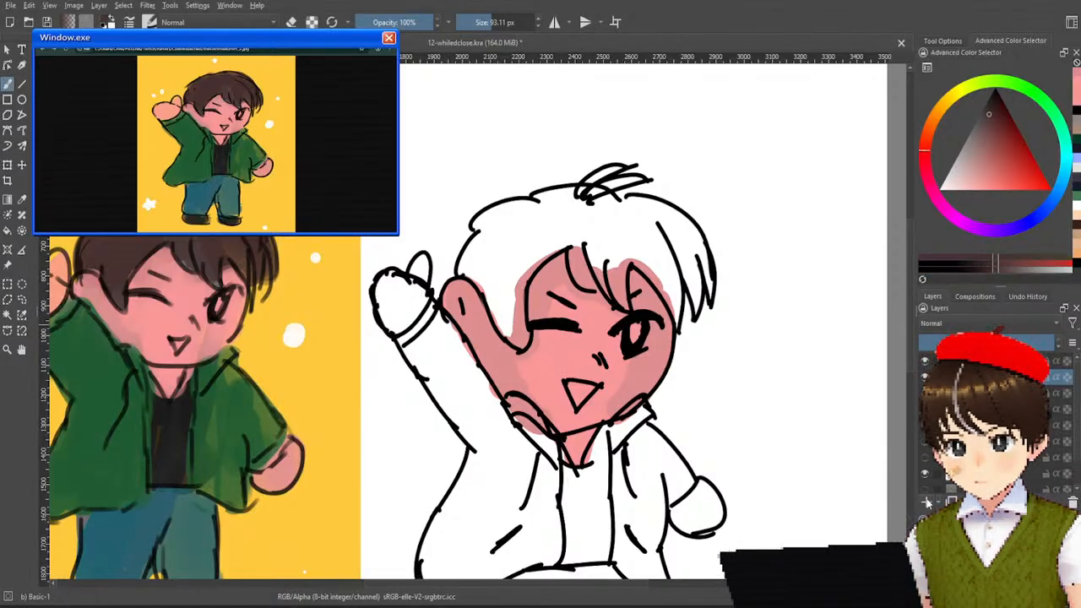
mouse_move(500, 274)
mouse_down()
mouse_move(490, 244)
mouse_move(468, 269)
mouse_move(481, 255)
mouse_move(517, 335)
mouse_move(516, 285)
mouse_move(558, 233)
mouse_move(537, 249)
mouse_move(589, 235)
mouse_move(577, 230)
mouse_move(581, 266)
mouse_move(612, 256)
mouse_move(603, 270)
mouse_move(594, 250)
mouse_move(620, 290)
mouse_move(628, 244)
mouse_move(650, 254)
mouse_move(678, 309)
mouse_move(657, 230)
mouse_move(679, 244)
mouse_move(695, 290)
mouse_move(685, 243)
mouse_move(706, 289)
mouse_move(705, 277)
mouse_move(694, 308)
mouse_move(700, 267)
mouse_move(664, 223)
mouse_move(673, 229)
mouse_move(618, 213)
mouse_move(671, 220)
mouse_move(591, 219)
mouse_move(617, 204)
mouse_move(619, 230)
mouse_move(595, 218)
mouse_move(610, 199)
mouse_move(596, 211)
mouse_move(644, 234)
mouse_move(558, 198)
mouse_move(485, 218)
mouse_move(511, 272)
mouse_up()
mouse_move(592, 193)
mouse_down()
mouse_move(643, 175)
mouse_move(632, 180)
mouse_move(676, 190)
mouse_up()
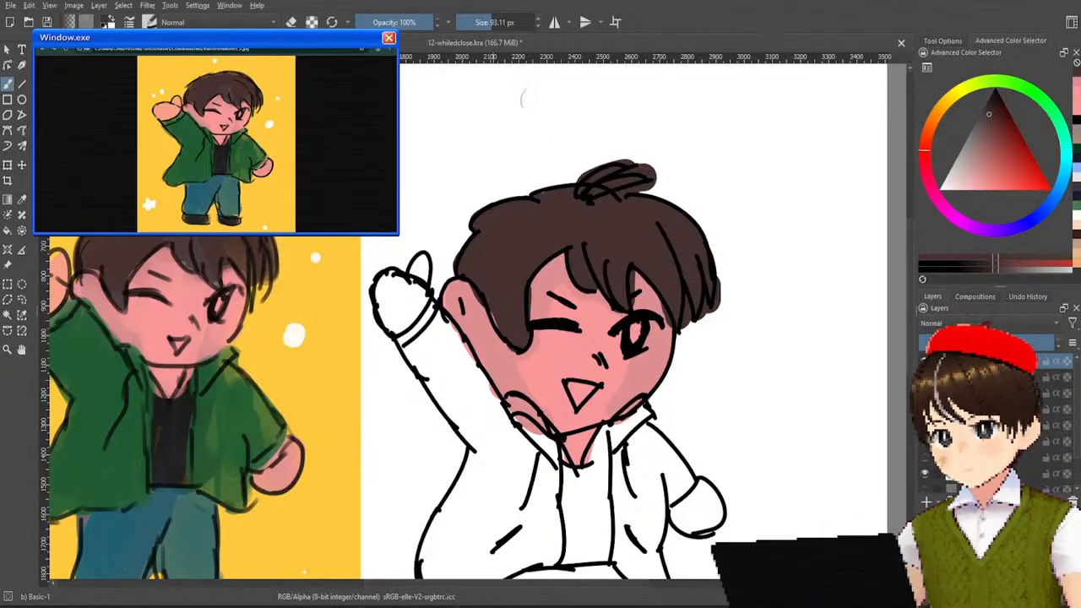
right_click(664, 268)
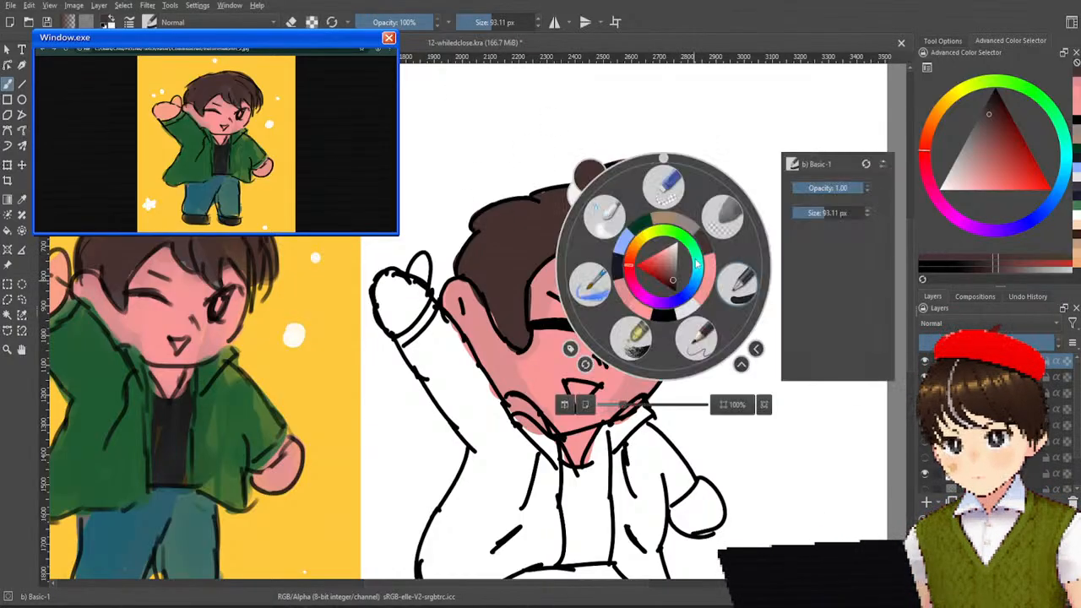
click(723, 216)
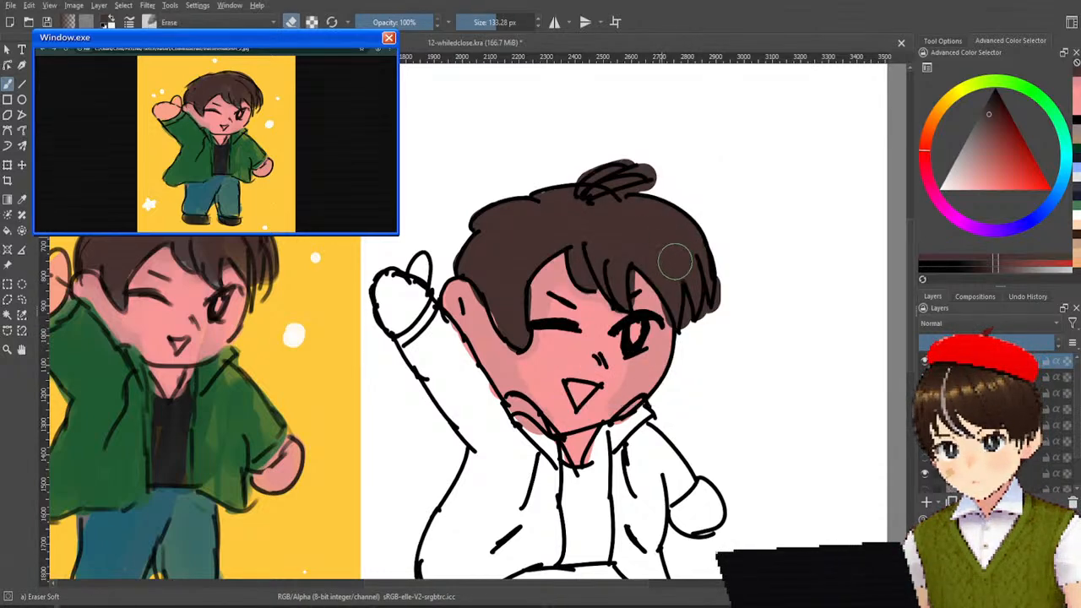
right_click(663, 264)
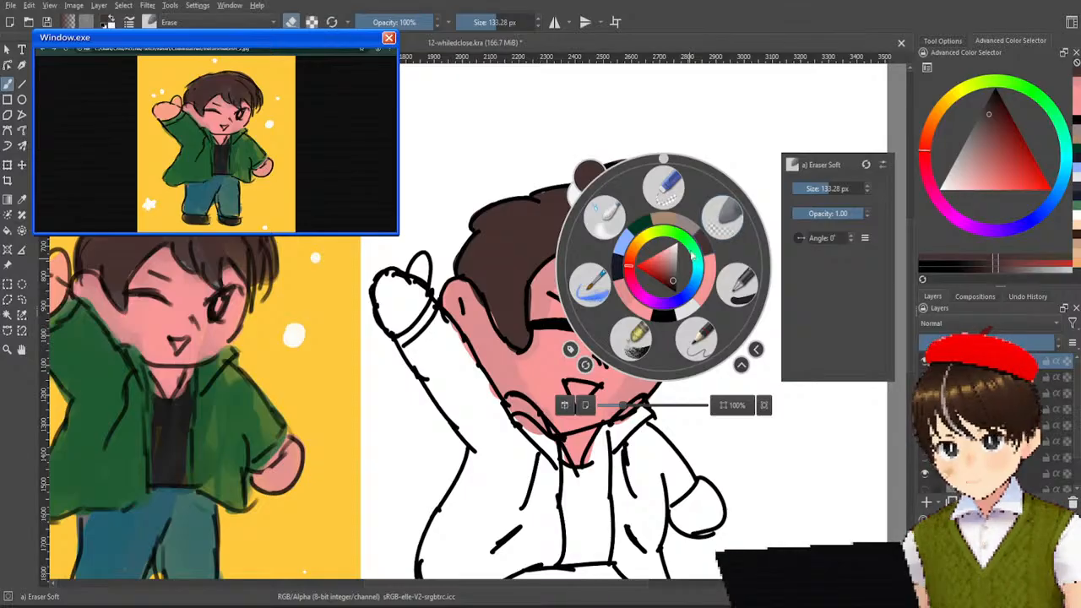
click(740, 289)
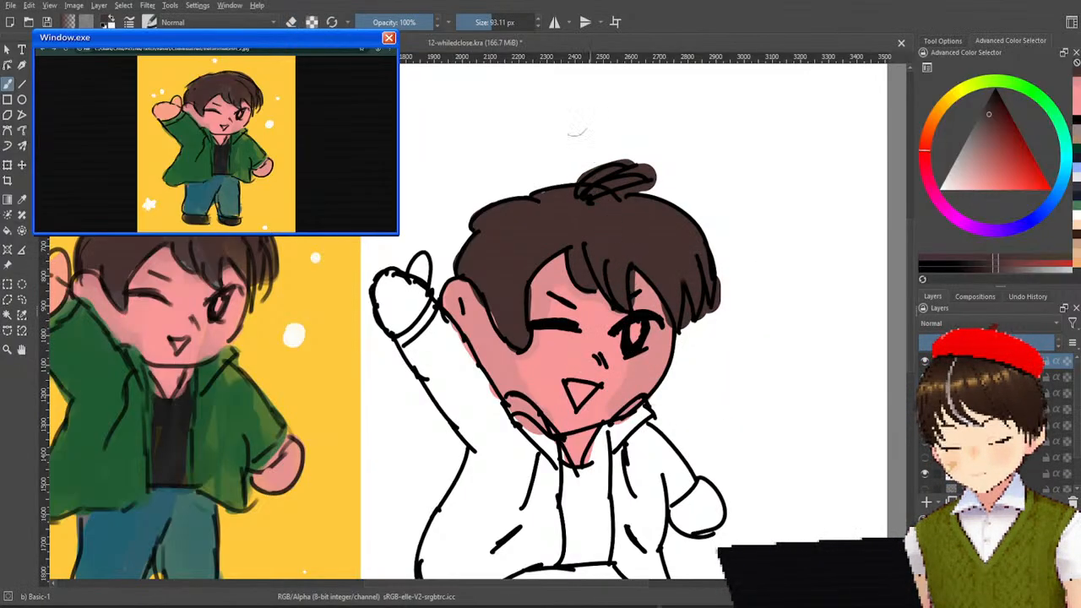
Set the brush size to 15.97 px and the colour to black for the hair strand lines.
drag(484, 27, 470, 25)
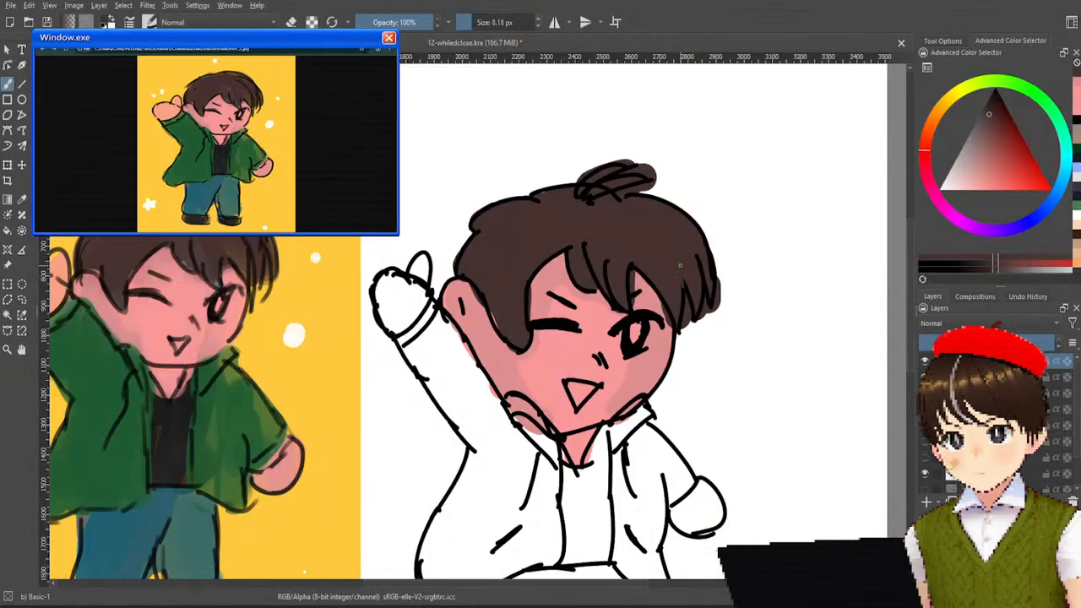
drag(961, 142, 1029, 24)
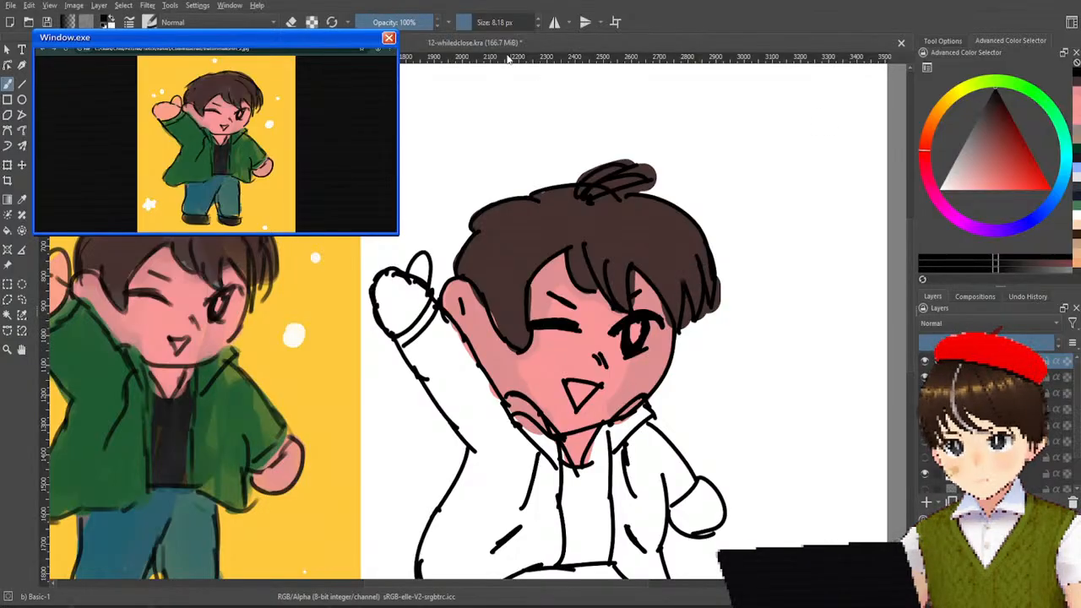
click(478, 27)
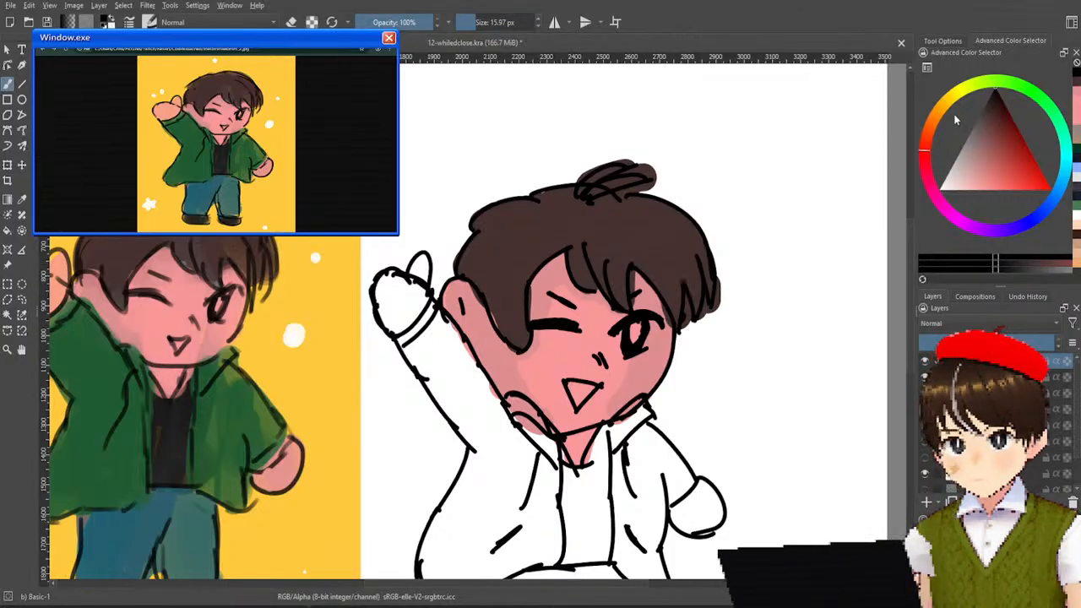
Try a curved inner strand line from the crown down the open-eye side of the hair, redrawing strokes that miss the curve.
drag(652, 242, 688, 299)
key(ctrl+z)
key(ctrl+z)
drag(637, 229, 681, 302)
key(ctrl+z)
drag(637, 221, 685, 285)
key(ctrl+z)
drag(648, 228, 685, 299)
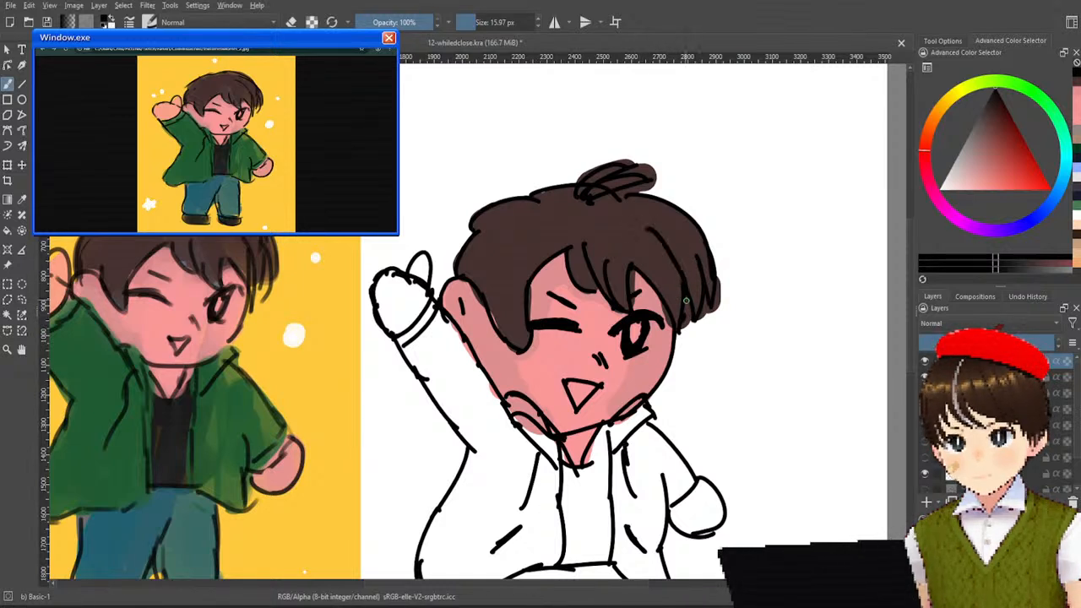
key(ctrl+z)
drag(642, 223, 680, 302)
key(ctrl+z)
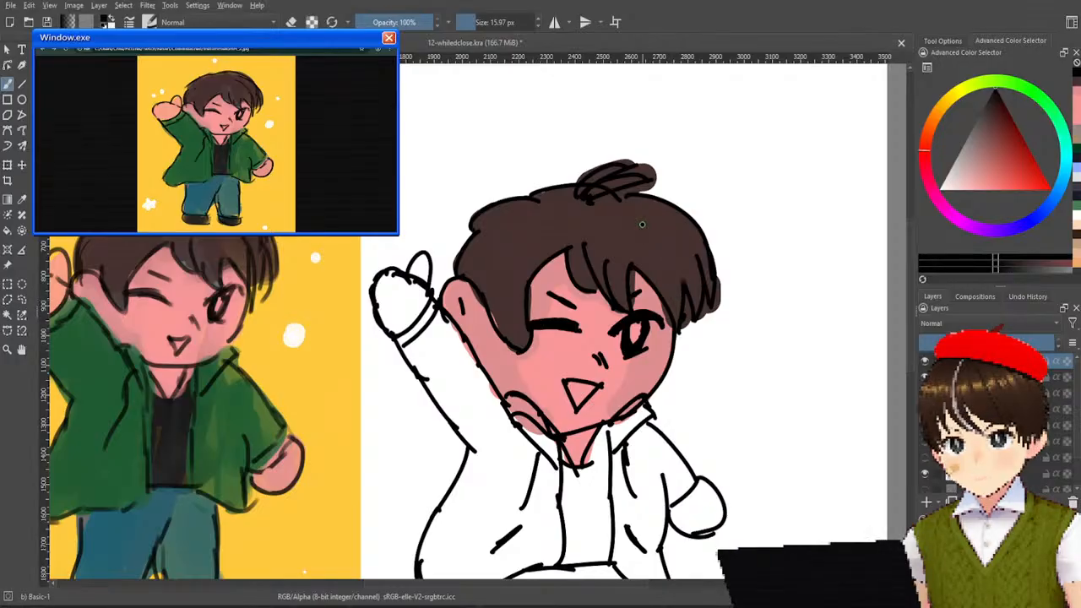
drag(646, 227, 683, 279)
key(ctrl+z)
drag(626, 227, 688, 299)
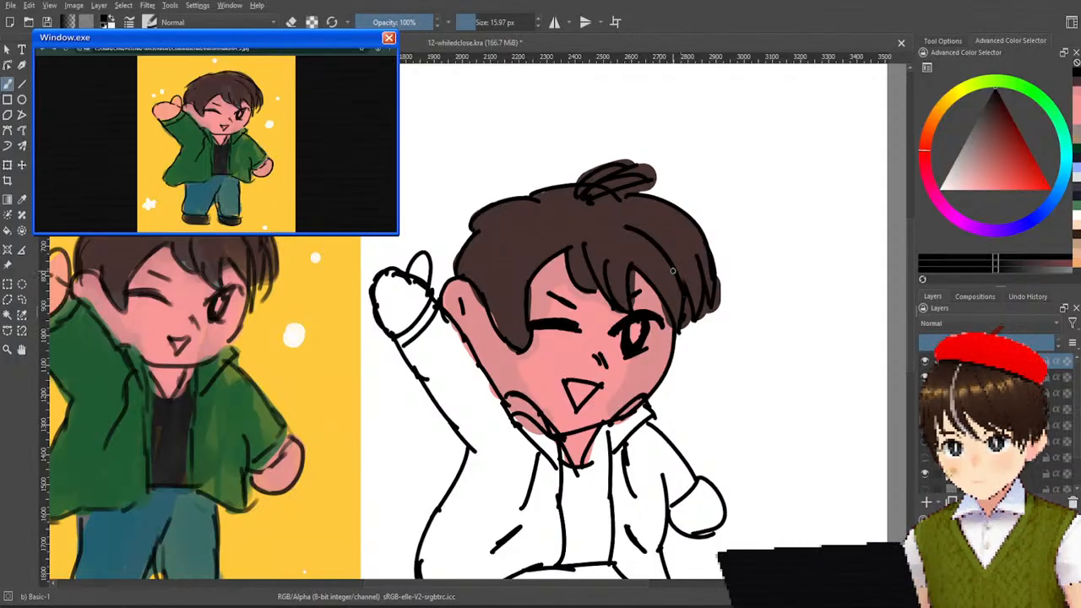
Try a second curved strand line just inside the hair outline on the open-eye side, redoing it several times.
drag(640, 207, 709, 265)
key(ctrl+z)
drag(639, 206, 699, 239)
key(ctrl+z)
drag(639, 205, 713, 255)
key(ctrl+z)
drag(663, 227, 710, 272)
key(ctrl+z)
drag(649, 207, 707, 262)
key(ctrl+z)
drag(642, 207, 710, 260)
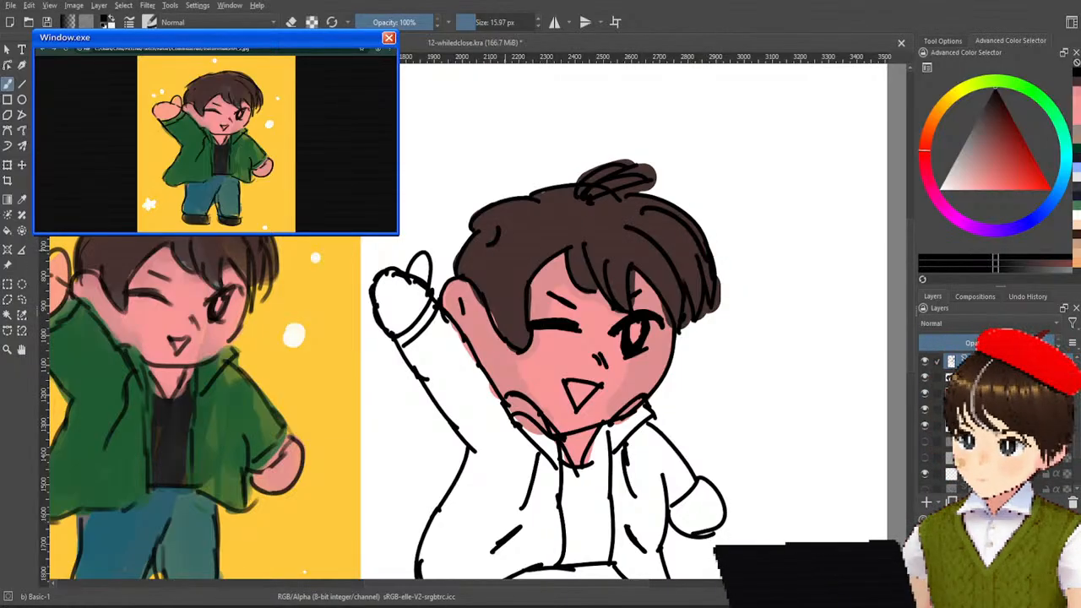
Add short curved strand lines in the hair above the ear on the raised-arm side, undoing the longer ones.
mouse_move(464, 273)
mouse_down()
mouse_move(493, 240)
mouse_move(484, 282)
mouse_up()
key(ctrl+z)
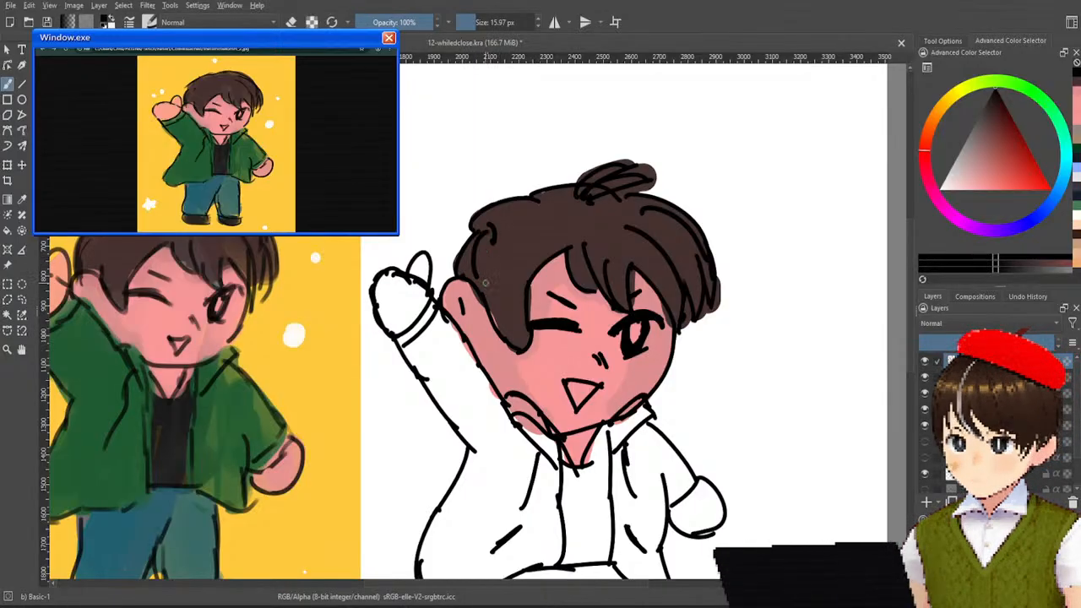
drag(506, 245, 515, 328)
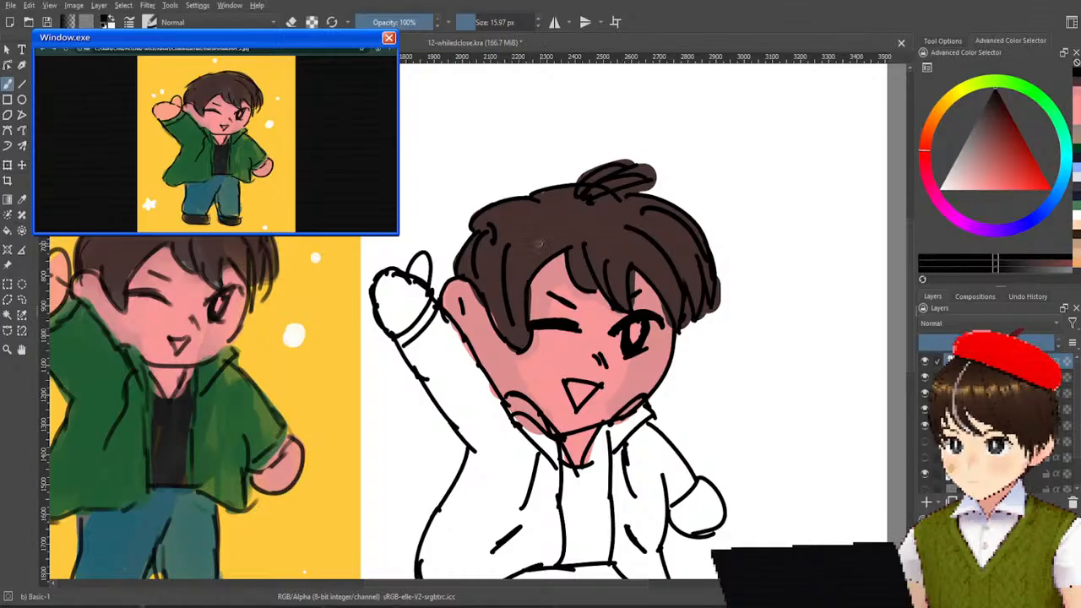
key(ctrl+z)
key(ctrl+z)
drag(490, 225, 493, 250)
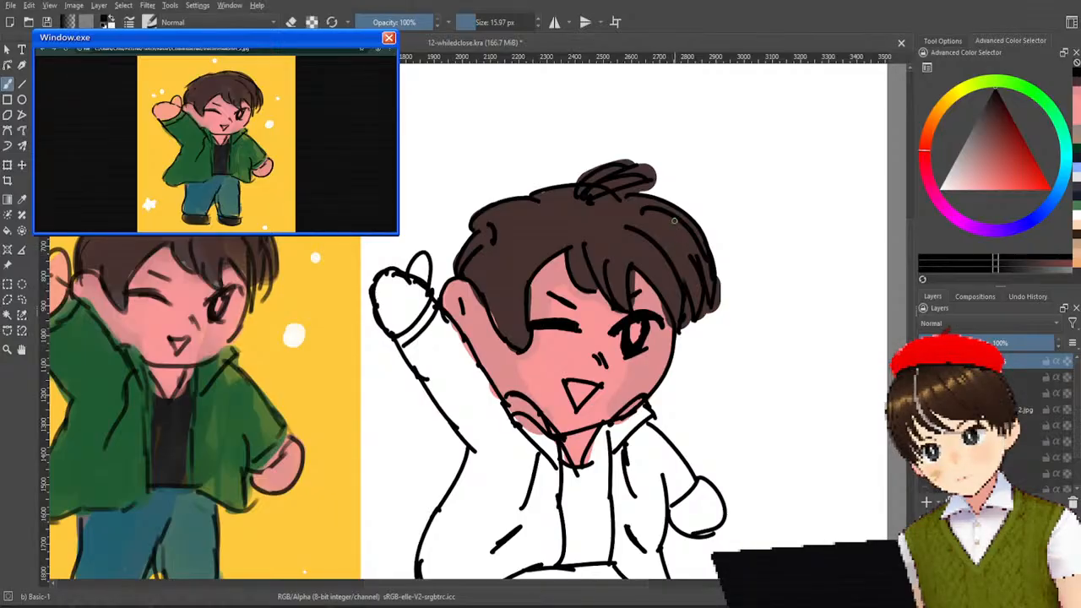
Erase the hair outline and strand lines on the open-eye side with Eraser Soft, and switch back to the Basic-1 brush.
right_click(689, 258)
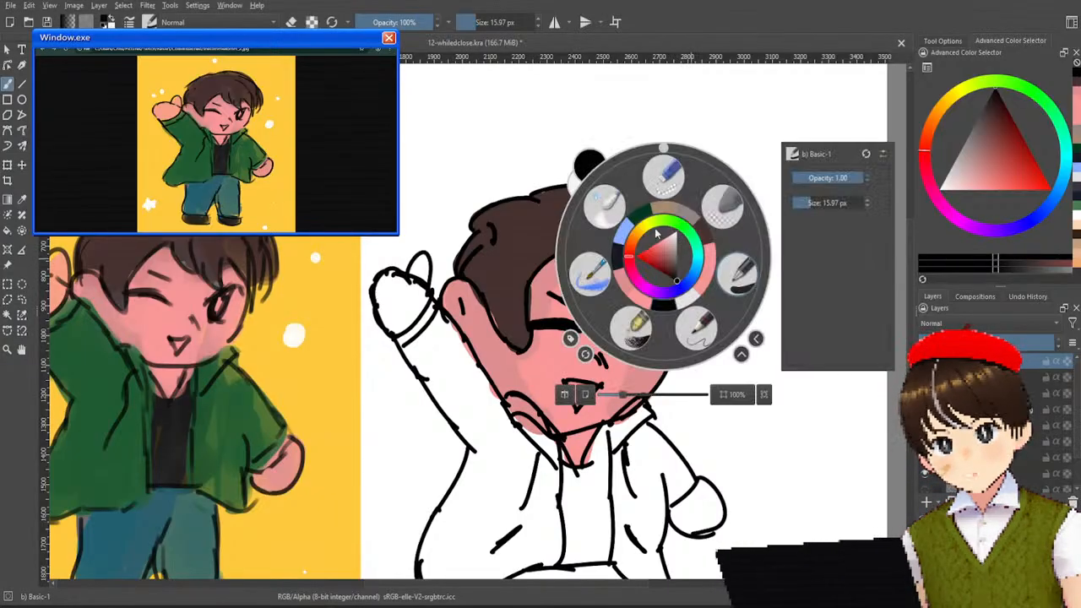
click(711, 208)
mouse_move(712, 270)
mouse_down()
mouse_move(699, 327)
mouse_move(690, 262)
mouse_move(685, 315)
mouse_move(695, 321)
mouse_move(683, 244)
mouse_move(673, 270)
mouse_move(682, 203)
mouse_move(636, 221)
mouse_move(705, 239)
mouse_up()
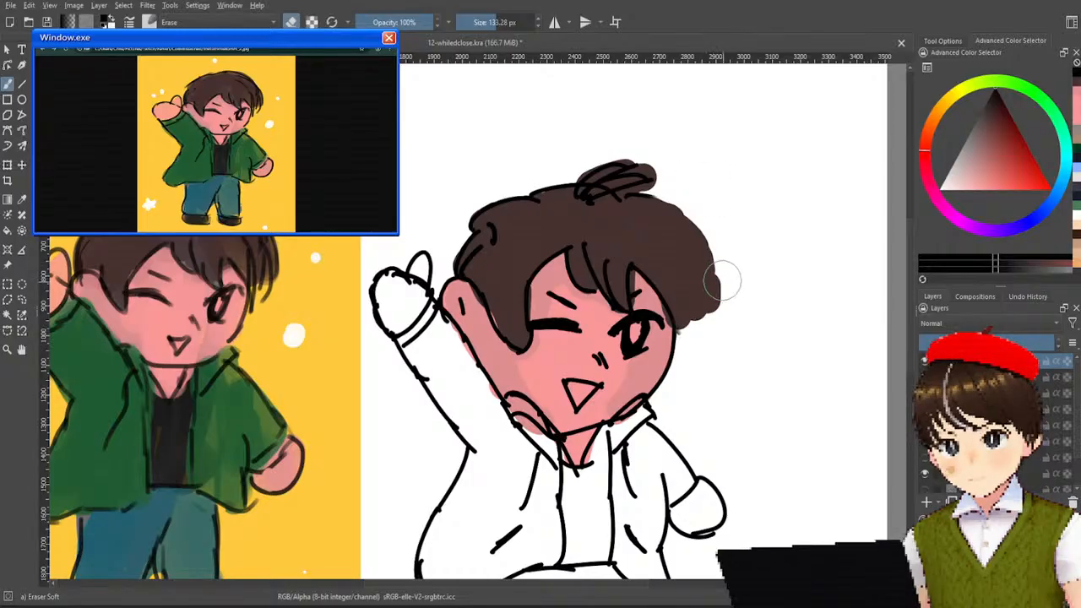
right_click(710, 266)
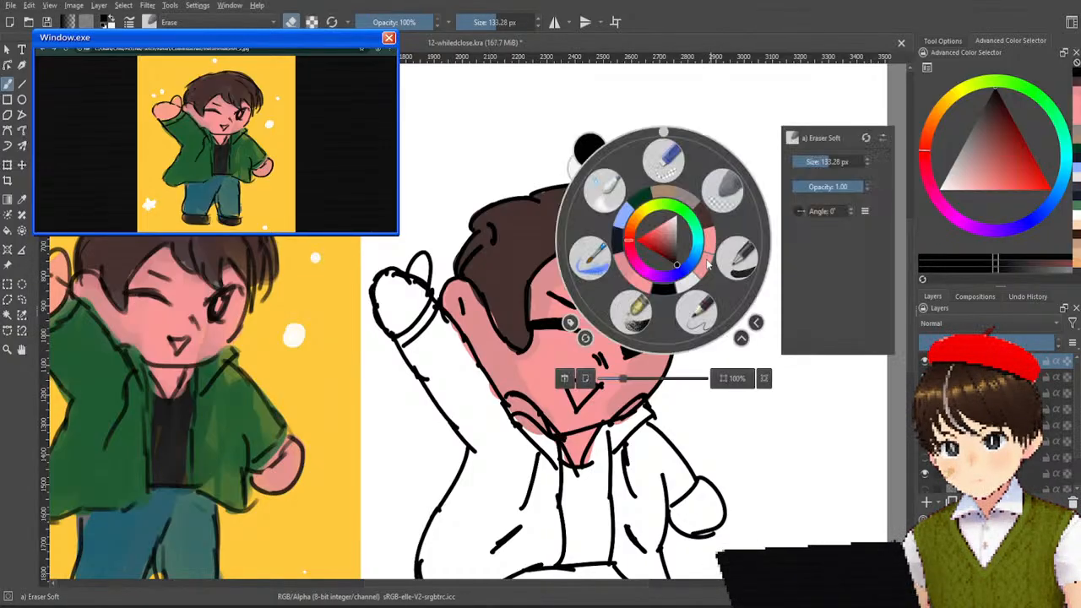
click(736, 261)
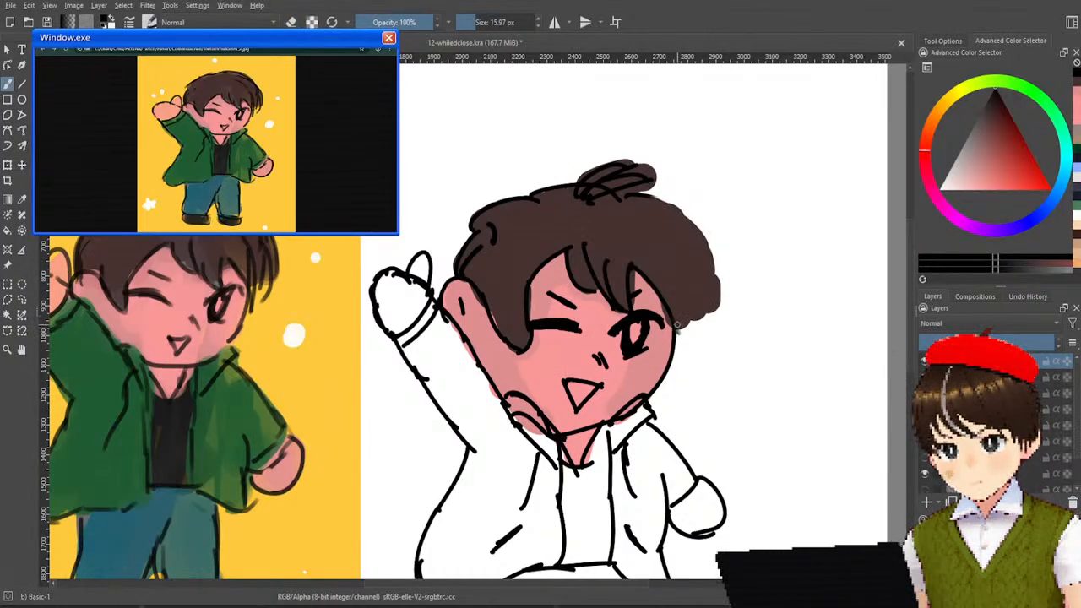
Try several curved strand lines in the hair beside the open eye, and undo them all.
drag(664, 302, 685, 344)
key(ctrl+z)
mouse_move(665, 304)
mouse_down()
mouse_move(682, 341)
mouse_move(683, 284)
mouse_up()
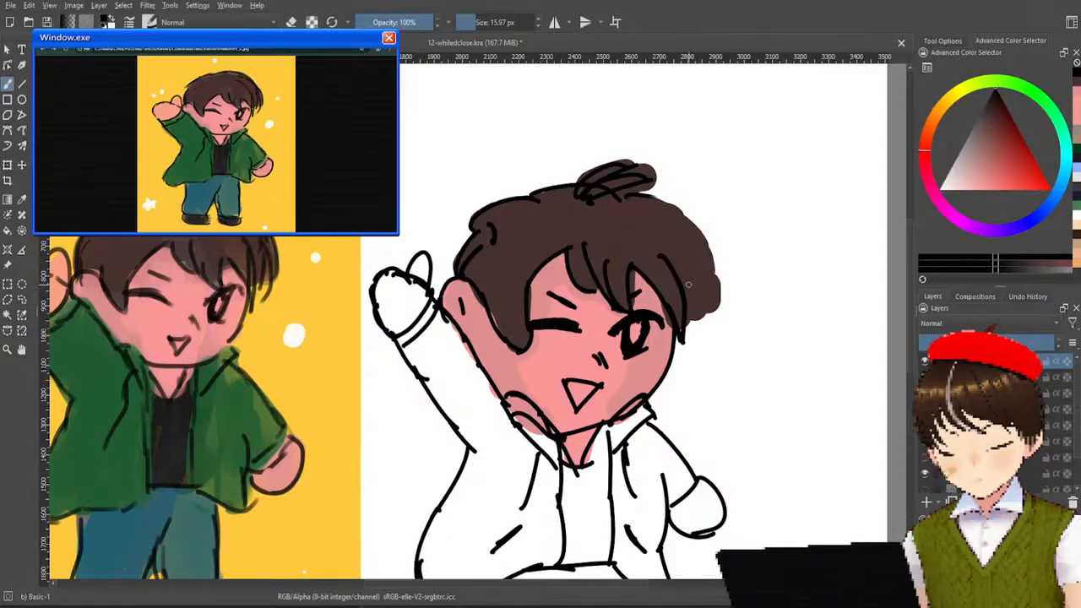
drag(693, 317, 688, 255)
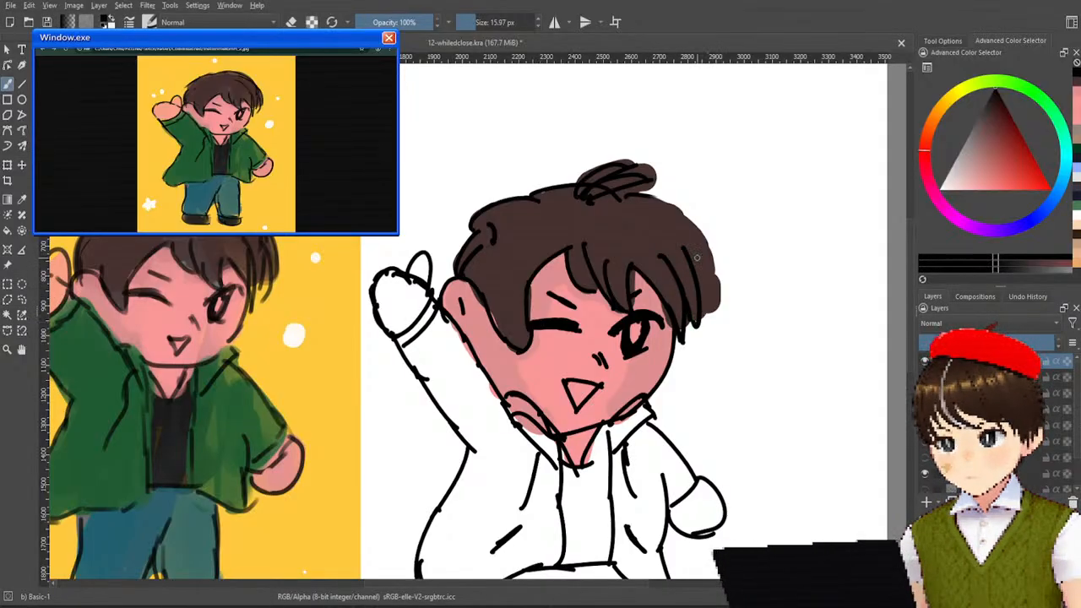
drag(698, 288, 679, 221)
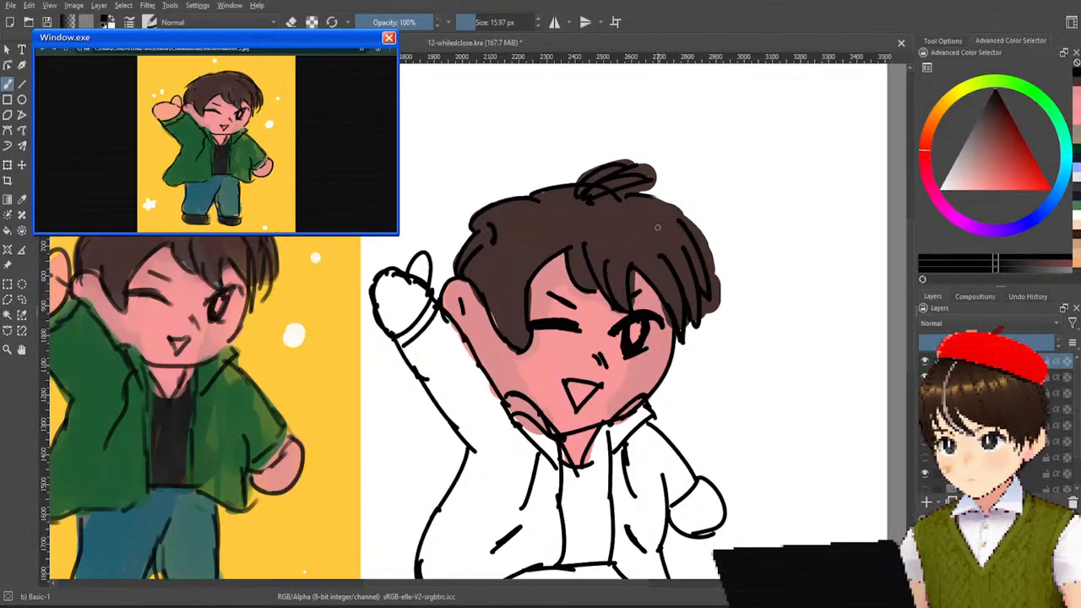
drag(673, 220, 673, 259)
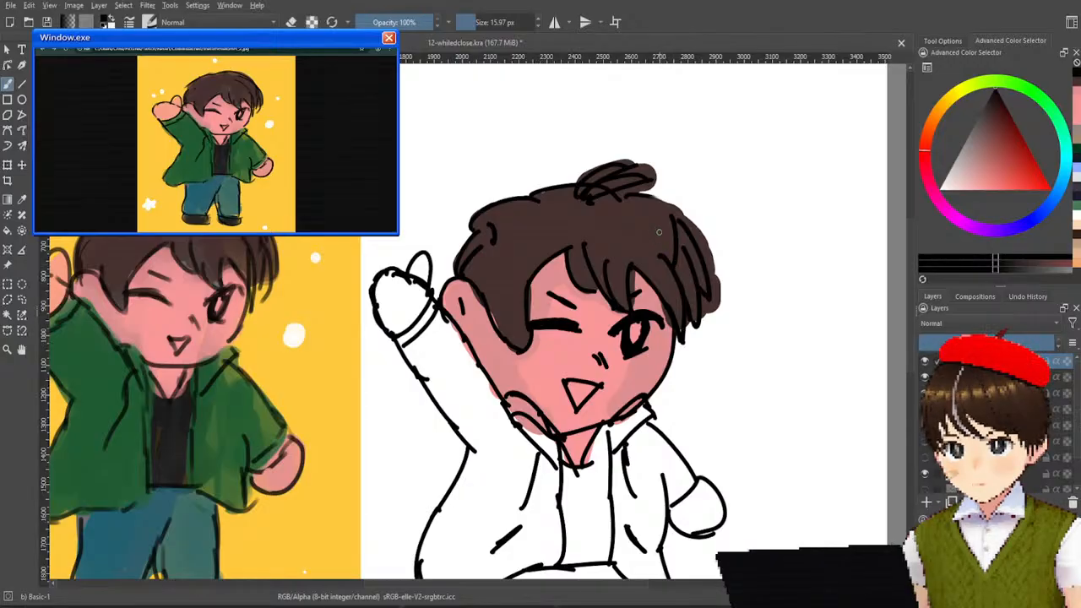
key(ctrl+z)
key(ctrl+z)
key(ctrl+z)
key(ctrl+z)
key(ctrl+z)
key(ctrl+z)
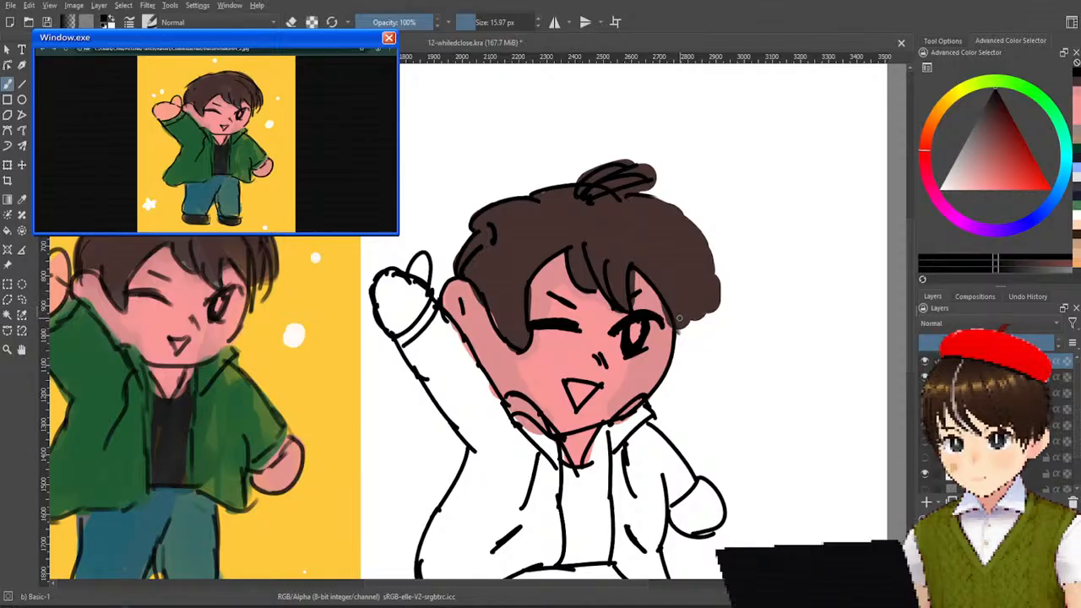
Draw curved black strand lines hanging beside the open eye, from the face edge outward, redoing strokes that miss the shape.
mouse_move(673, 330)
mouse_down()
mouse_move(677, 284)
mouse_move(663, 265)
mouse_move(676, 327)
mouse_up()
key(ctrl+z)
drag(661, 267, 684, 339)
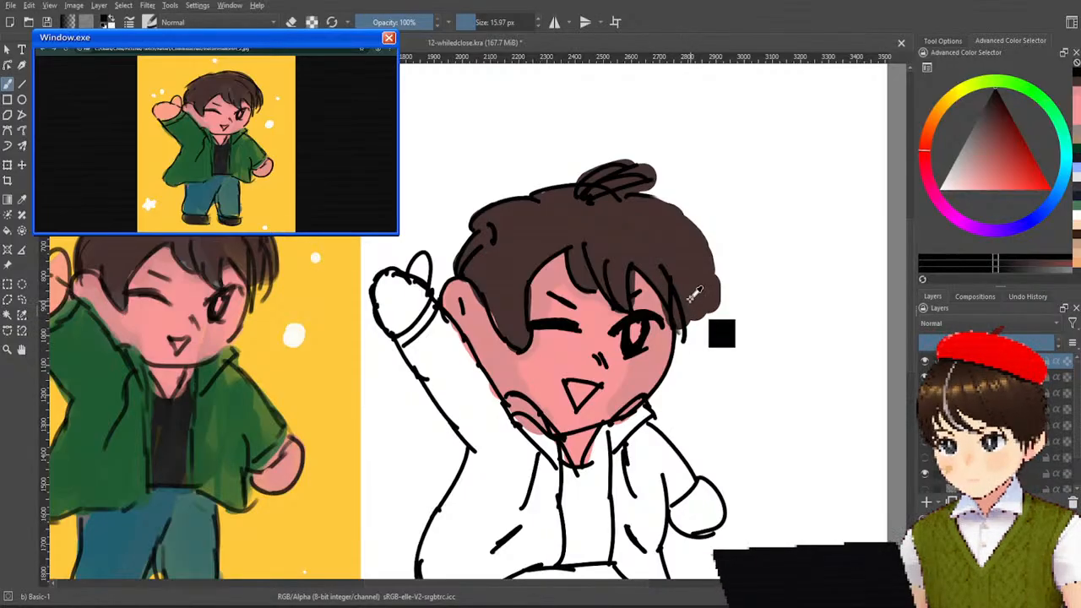
mouse_move(694, 297)
mouse_down()
mouse_move(703, 250)
mouse_move(689, 316)
mouse_move(678, 249)
mouse_up()
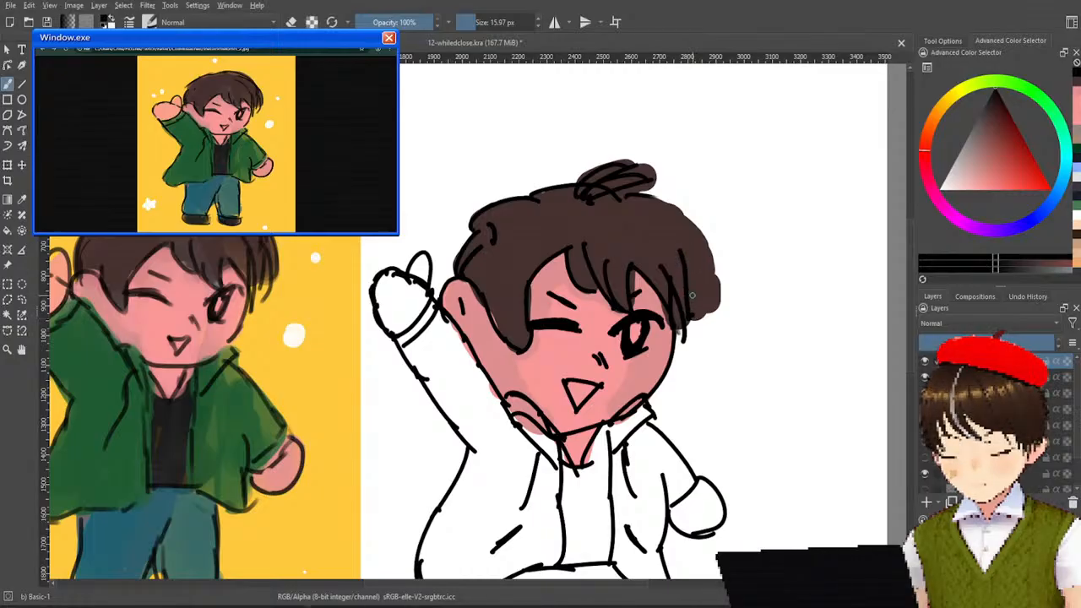
drag(690, 316, 678, 250)
key(ctrl+z)
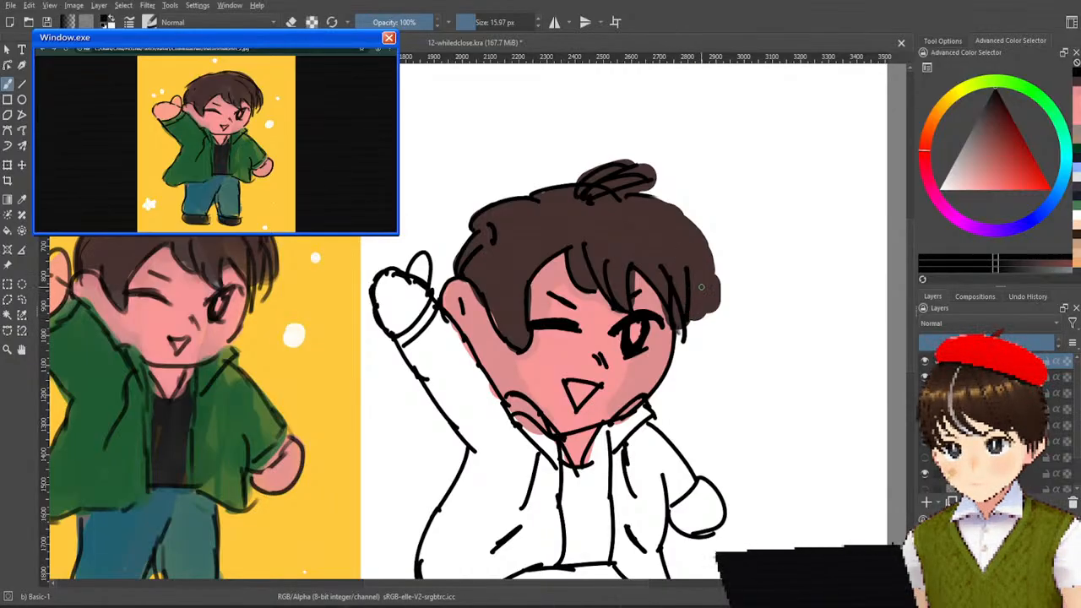
mouse_move(686, 267)
mouse_down()
mouse_move(689, 321)
mouse_move(710, 292)
mouse_move(705, 309)
mouse_move(676, 229)
mouse_move(706, 316)
mouse_up()
key(ctrl+z)
key(ctrl+z)
drag(695, 242, 695, 318)
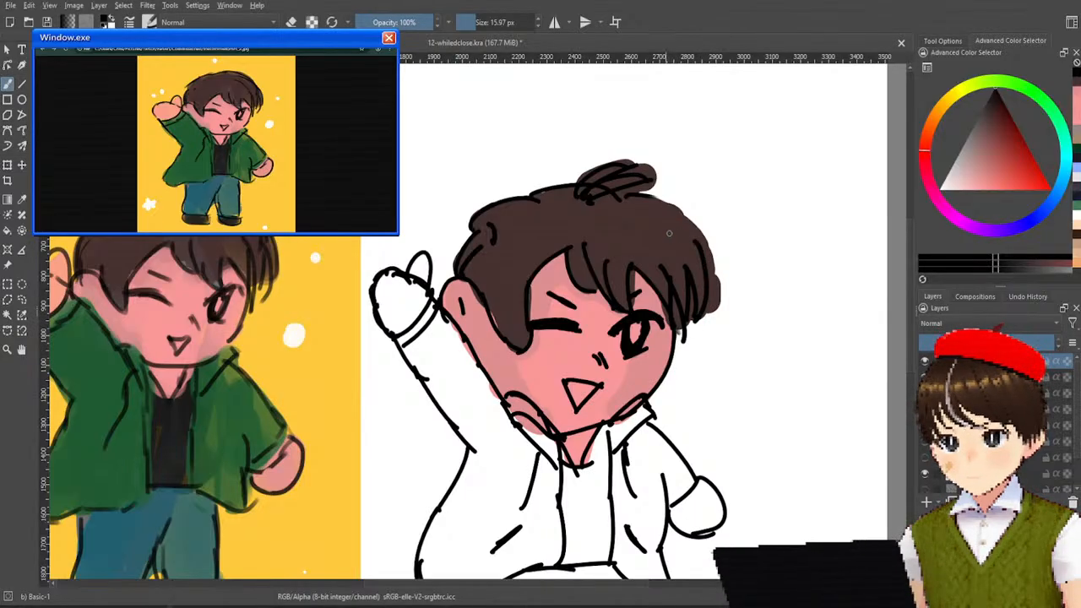
Draw a curved black line over the top of the open-eye side strands and touch up the lock tip beside the eye.
drag(642, 222, 683, 233)
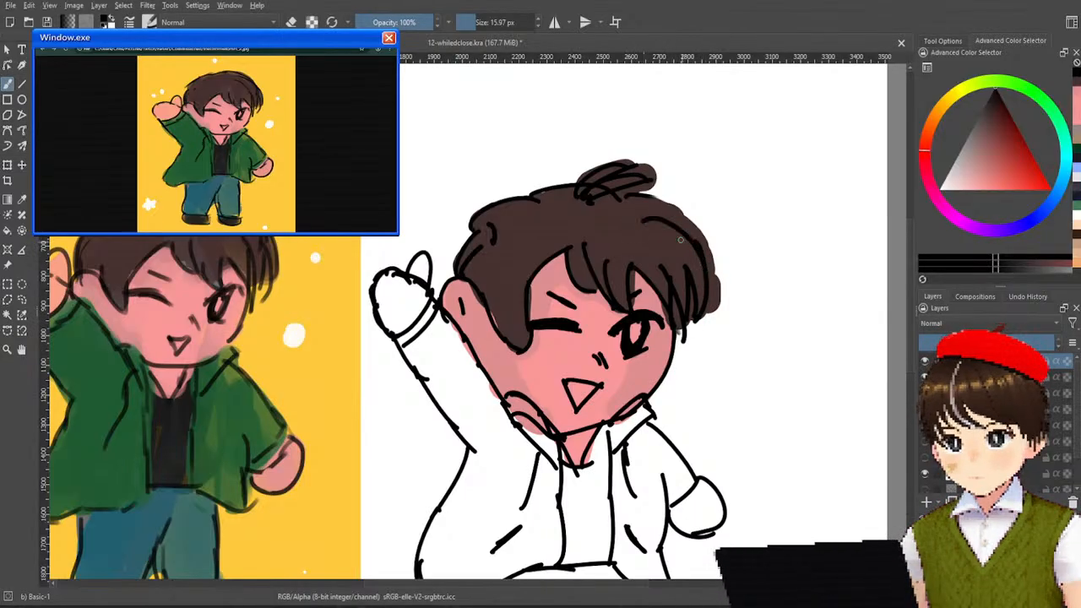
drag(627, 205, 678, 252)
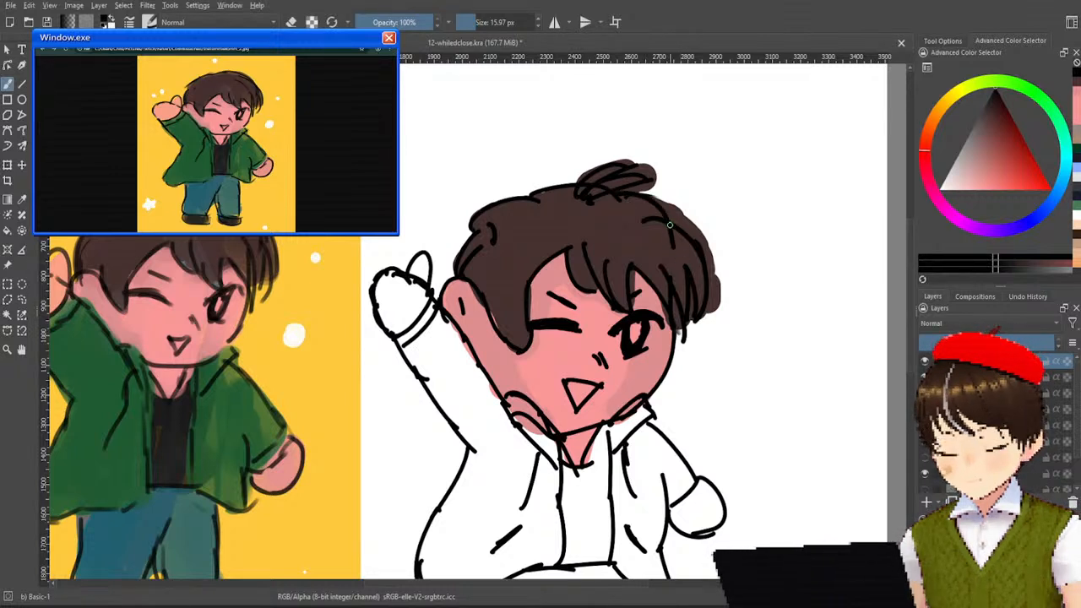
ctrl+click(686, 236)
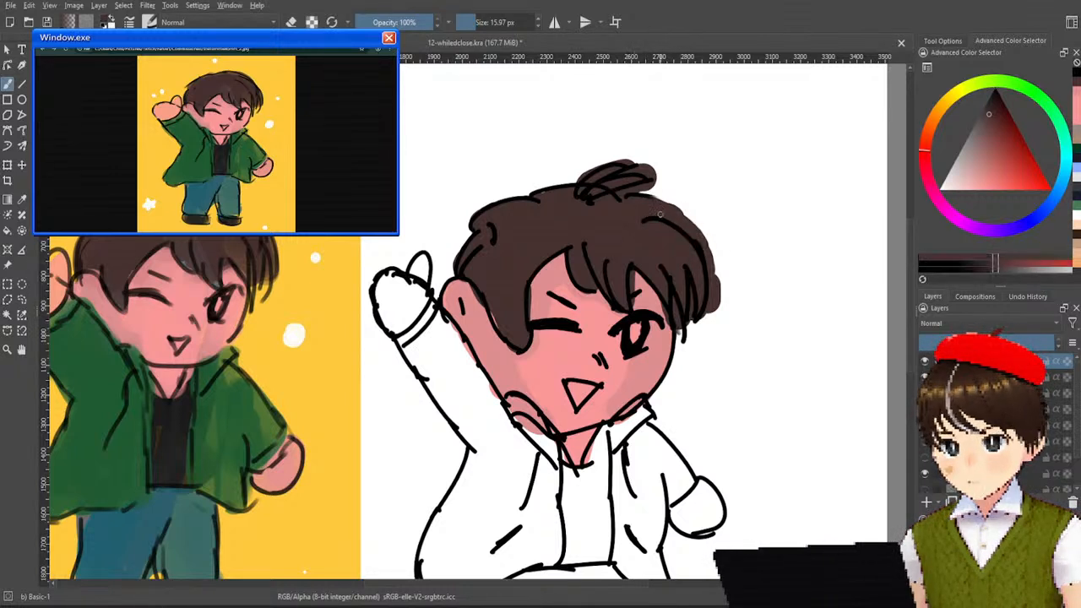
ctrl+click(666, 212)
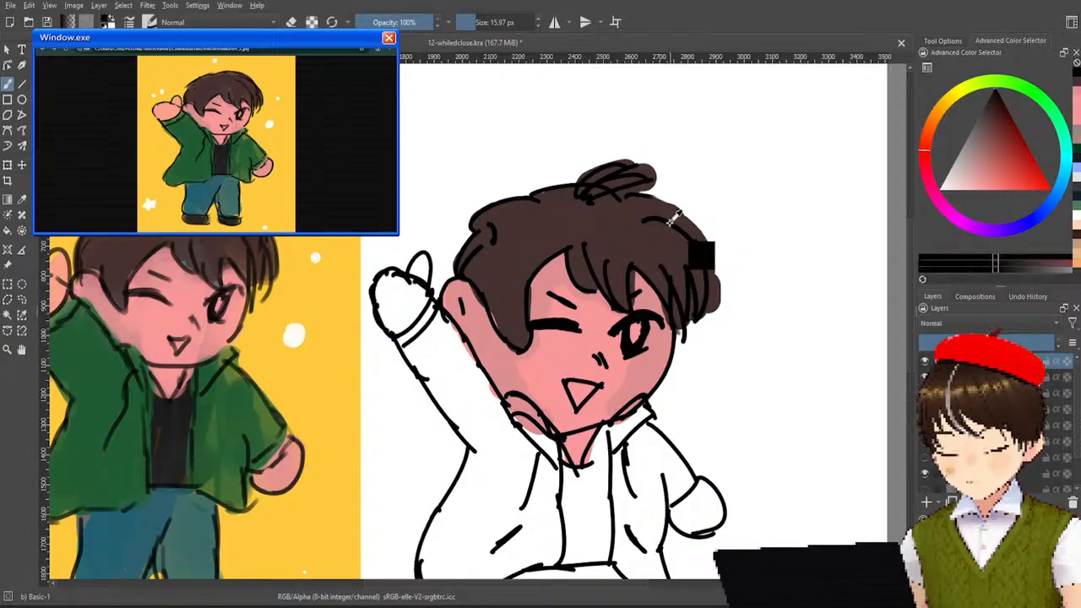
mouse_move(631, 195)
mouse_down()
mouse_move(673, 215)
mouse_move(687, 249)
mouse_up()
key(ctrl+z)
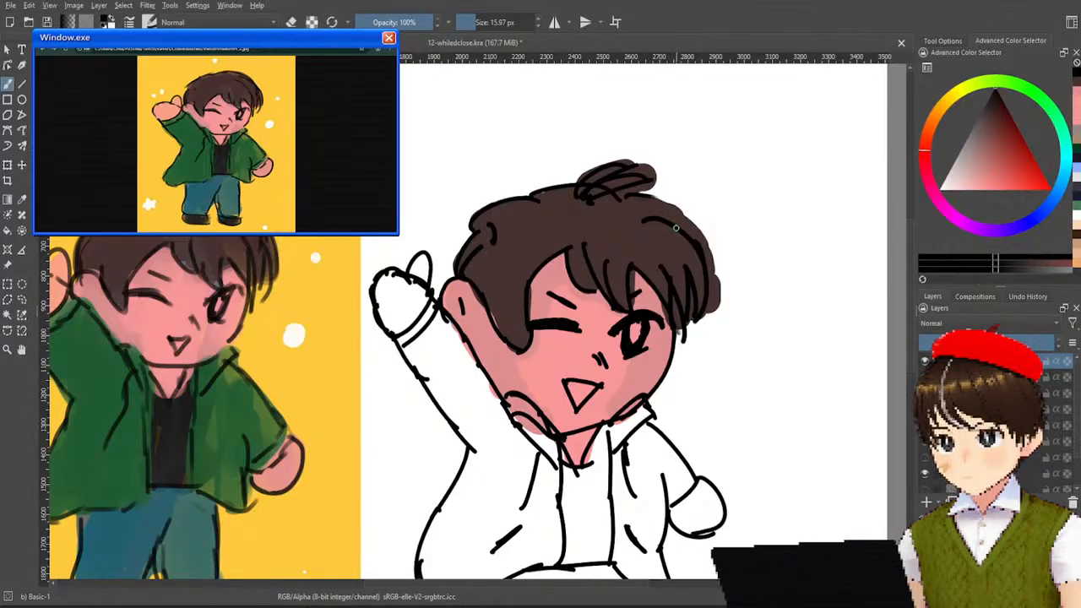
drag(669, 314, 685, 334)
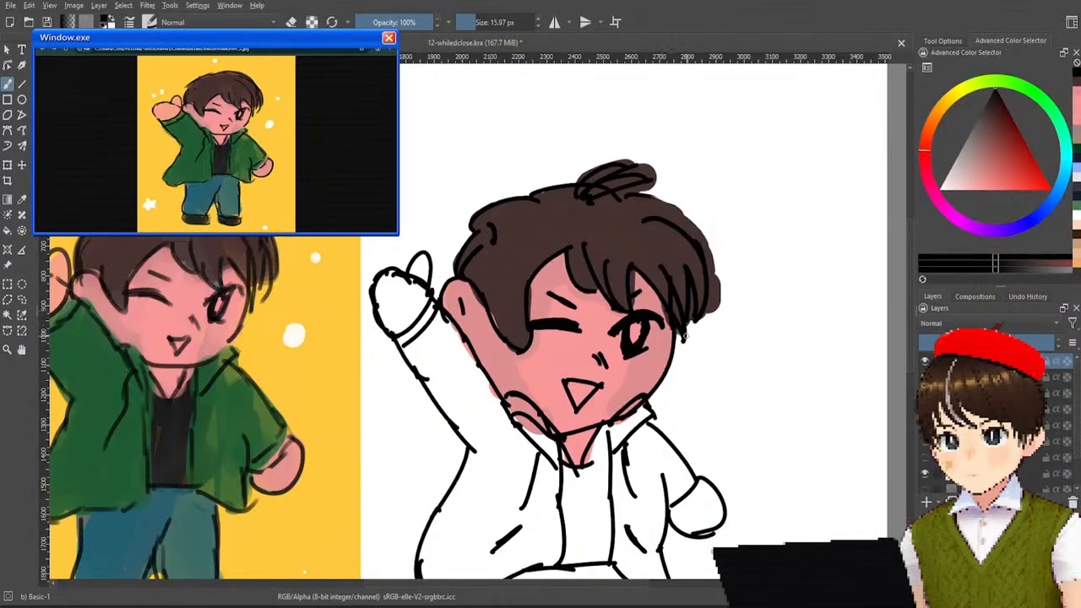
Draw a curved hair line from the crown tuft down towards the open-eye side strands, redoing it until the curve fits.
drag(628, 198, 671, 236)
key(ctrl+z)
mouse_move(632, 198)
mouse_down()
mouse_move(662, 202)
mouse_move(678, 236)
mouse_up()
key(ctrl+z)
drag(630, 199, 677, 238)
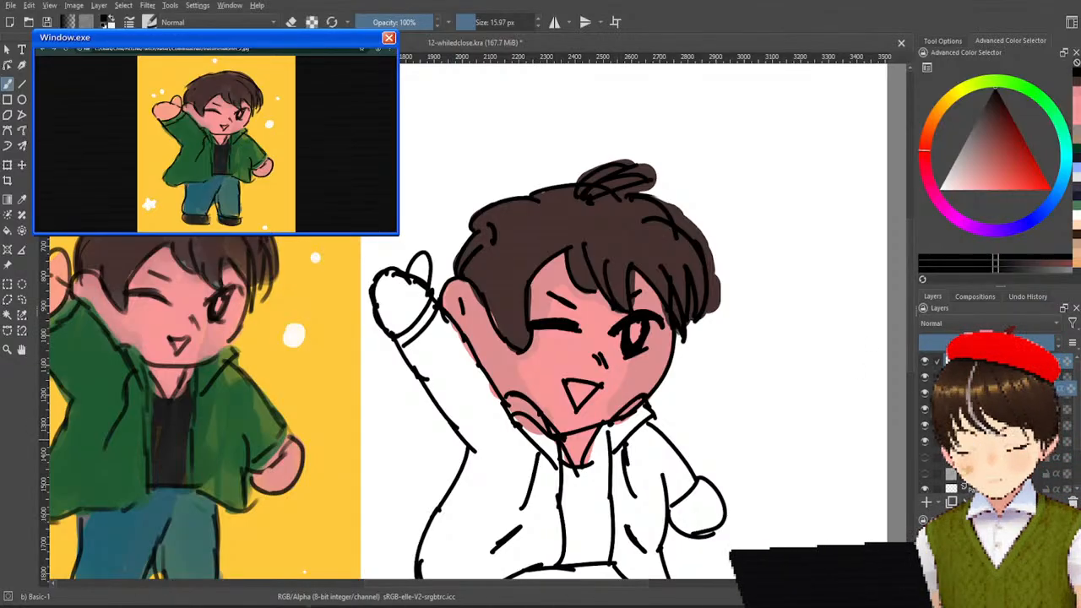
Paint the raised sleeve and upper jacket body with the dark green sampled from the original, using a 65.40 px brush.
ctrl+click(131, 455)
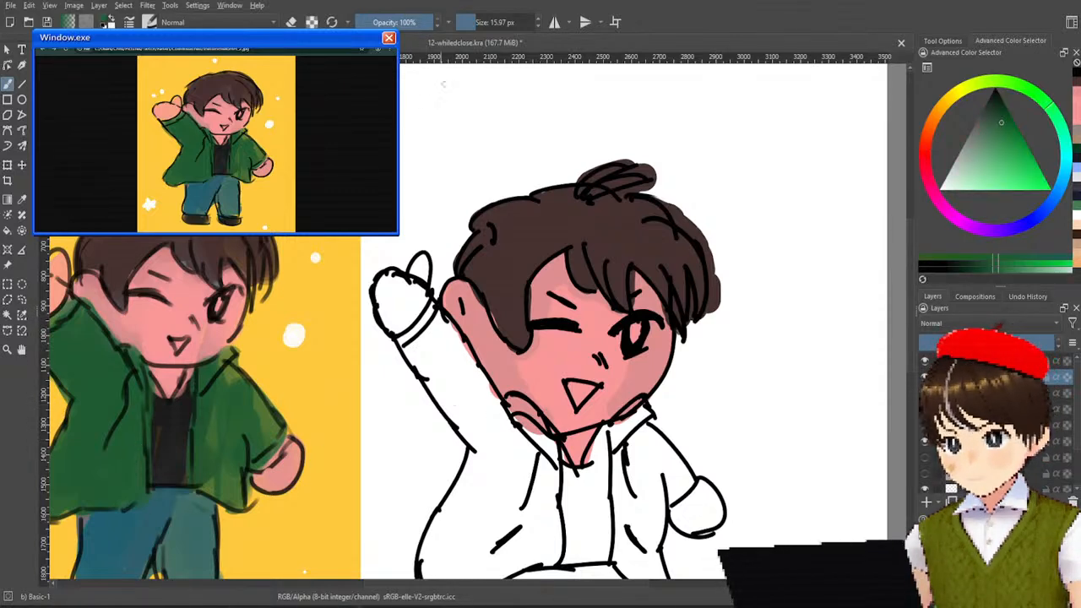
drag(497, 22, 545, 22)
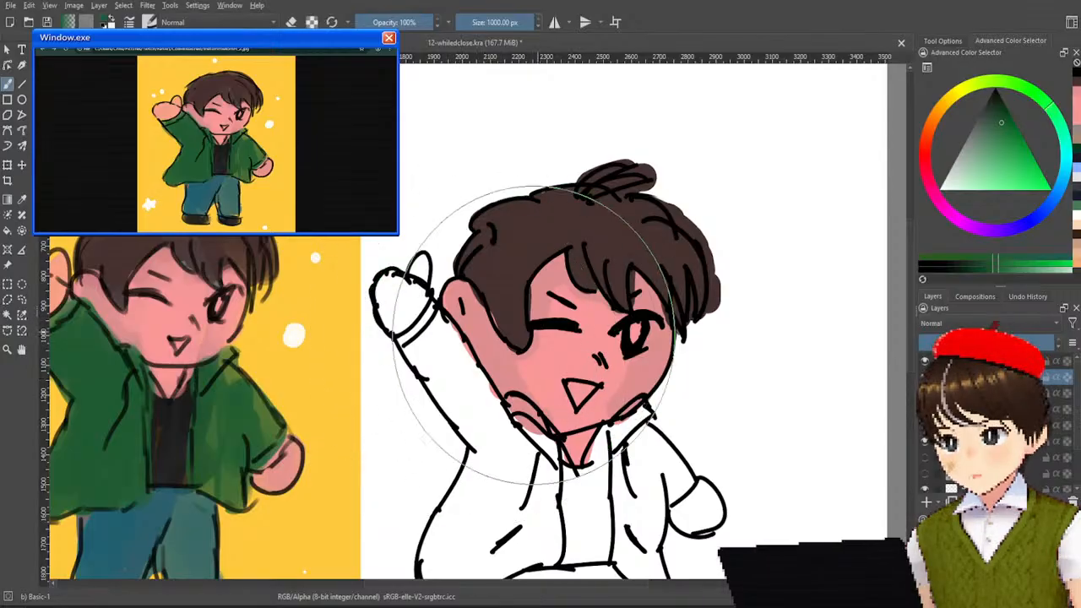
drag(507, 22, 487, 22)
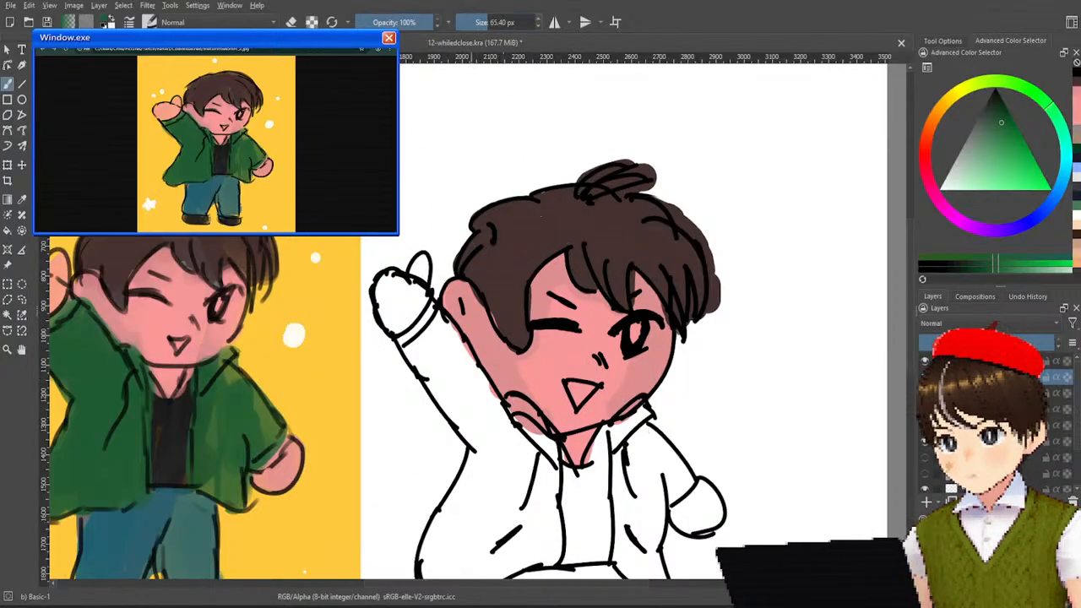
mouse_move(462, 350)
mouse_down()
mouse_move(437, 319)
mouse_move(432, 334)
mouse_move(409, 339)
mouse_move(410, 353)
mouse_move(479, 404)
mouse_move(461, 353)
mouse_move(529, 457)
mouse_move(539, 439)
mouse_move(539, 469)
mouse_move(520, 422)
mouse_move(537, 437)
mouse_move(535, 428)
mouse_move(510, 403)
mouse_move(540, 436)
mouse_move(551, 515)
mouse_move(529, 486)
mouse_move(539, 465)
mouse_move(523, 521)
mouse_move(497, 509)
mouse_move(507, 440)
mouse_move(485, 435)
mouse_move(493, 453)
mouse_move(475, 397)
mouse_move(474, 420)
mouse_move(443, 387)
mouse_move(492, 452)
mouse_move(476, 428)
mouse_up()
mouse_move(496, 467)
mouse_down()
mouse_move(463, 522)
mouse_move(479, 463)
mouse_move(464, 521)
mouse_move(471, 497)
mouse_move(435, 556)
mouse_move(463, 485)
mouse_up()
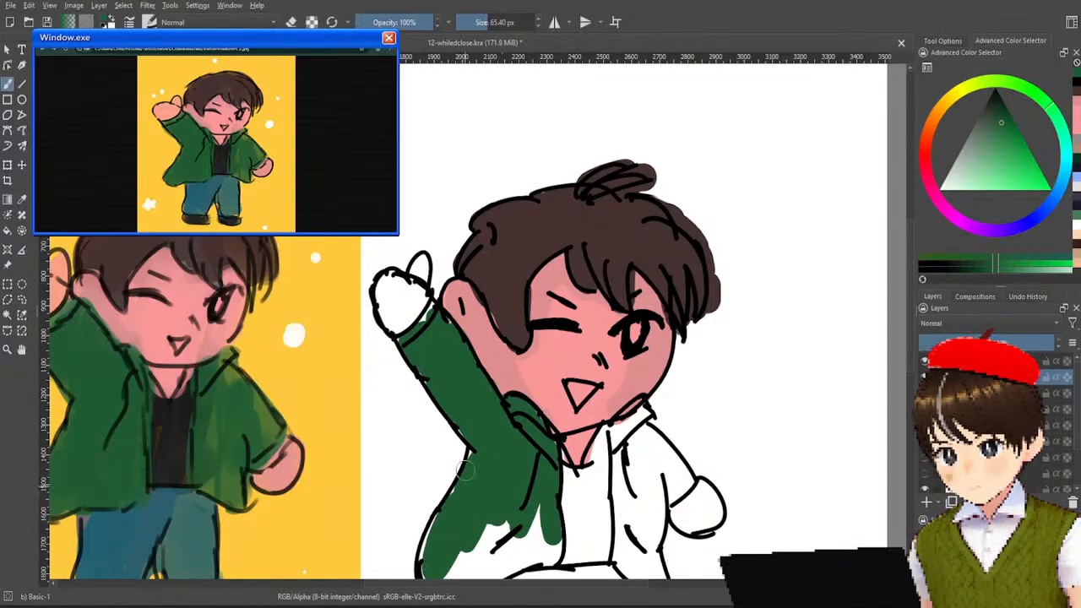
Fill the rest of the jacket with the dark green, including the lower hem and the whole open-eye side.
scroll(465, 470, down, 3)
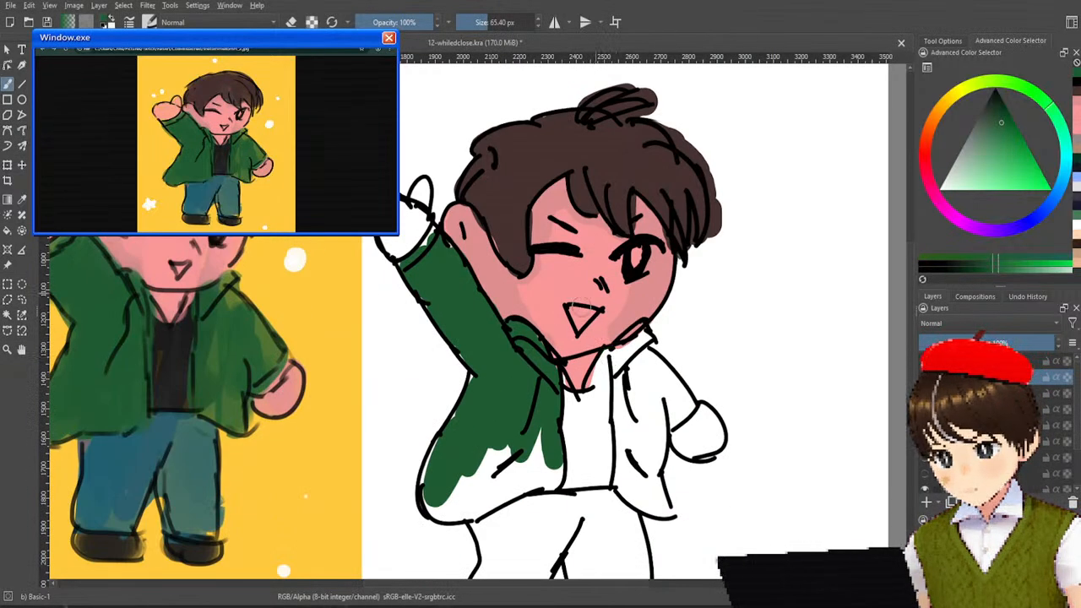
mouse_move(526, 433)
mouse_down()
mouse_move(489, 485)
mouse_move(491, 450)
mouse_move(449, 500)
mouse_move(432, 491)
mouse_move(431, 463)
mouse_up()
mouse_move(498, 464)
mouse_down()
mouse_move(480, 503)
mouse_move(543, 453)
mouse_move(553, 464)
mouse_move(547, 482)
mouse_move(503, 507)
mouse_up()
mouse_move(631, 391)
mouse_down()
mouse_move(622, 355)
mouse_move(642, 344)
mouse_move(629, 359)
mouse_move(629, 420)
mouse_move(621, 354)
mouse_move(632, 498)
mouse_move(660, 505)
mouse_move(653, 469)
mouse_move(648, 486)
mouse_move(644, 473)
mouse_move(662, 404)
mouse_move(689, 407)
mouse_move(648, 361)
mouse_move(644, 431)
mouse_move(649, 415)
mouse_move(670, 511)
mouse_up()
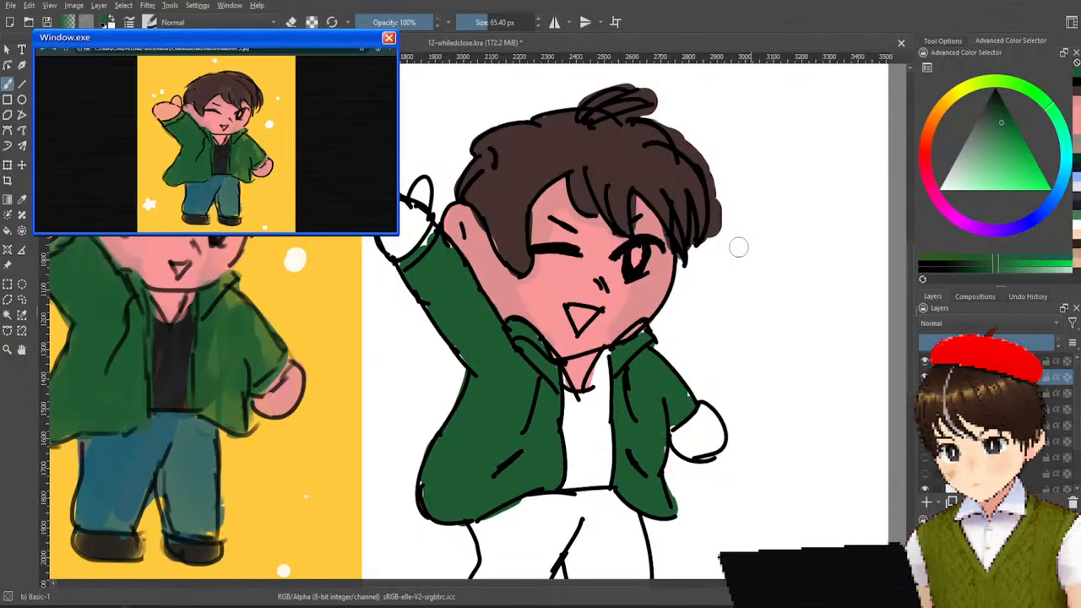
Try olive green patches sampled from the original on the jacket's cuff, collar, lowered sleeve and hem.
drag(755, 257, 762, 231)
drag(574, 366, 620, 339)
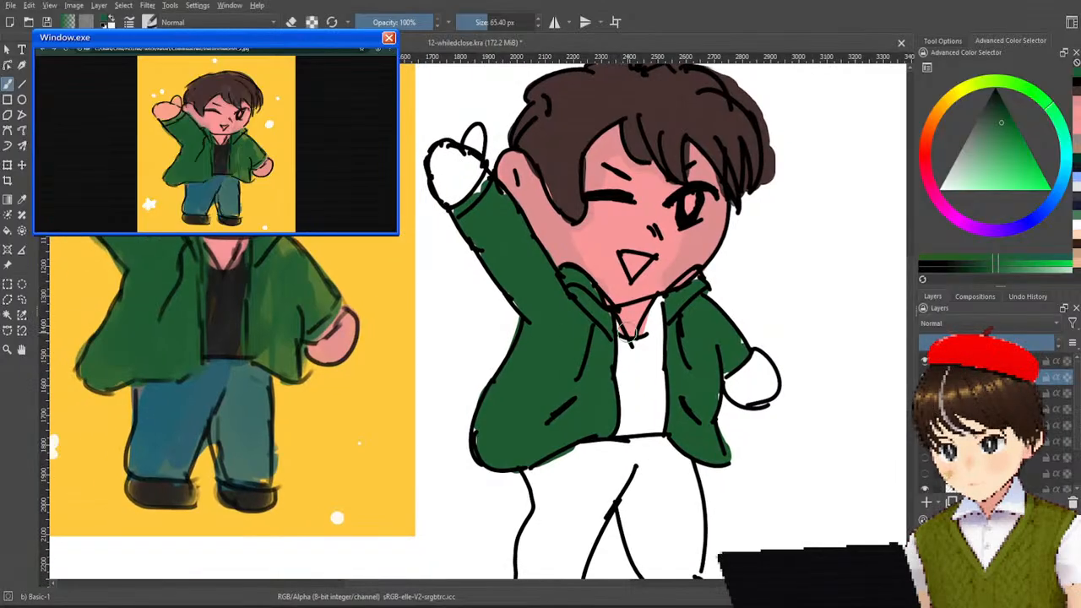
ctrl+click(321, 300)
mouse_move(765, 336)
mouse_down()
mouse_move(737, 342)
mouse_move(726, 329)
mouse_move(730, 362)
mouse_up()
mouse_move(708, 312)
mouse_down()
mouse_move(692, 292)
mouse_move(714, 307)
mouse_up()
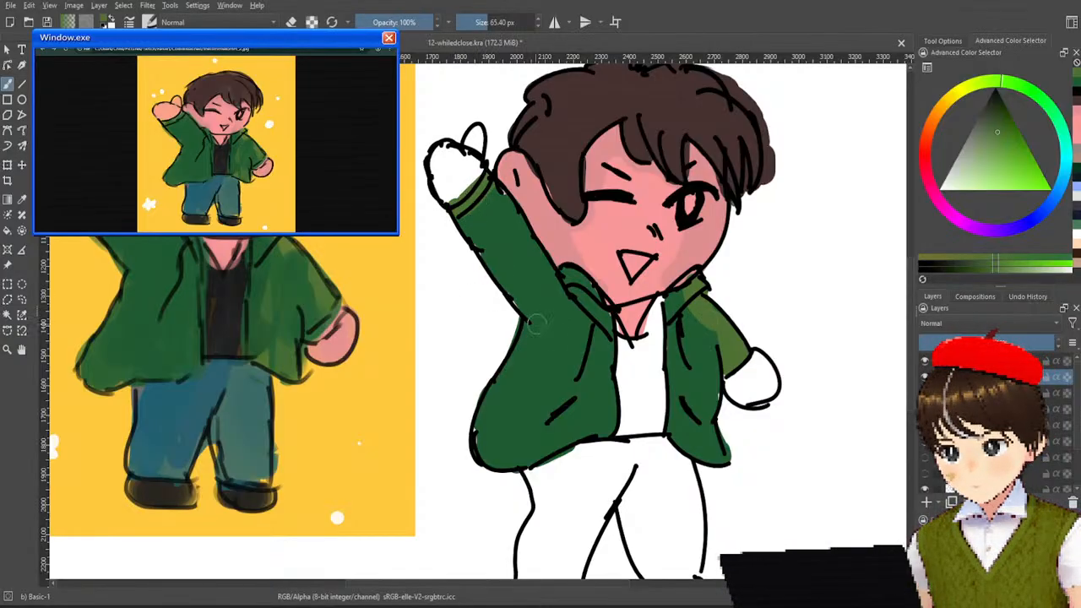
mouse_move(714, 434)
mouse_down()
mouse_move(716, 450)
mouse_move(689, 446)
mouse_move(714, 419)
mouse_up()
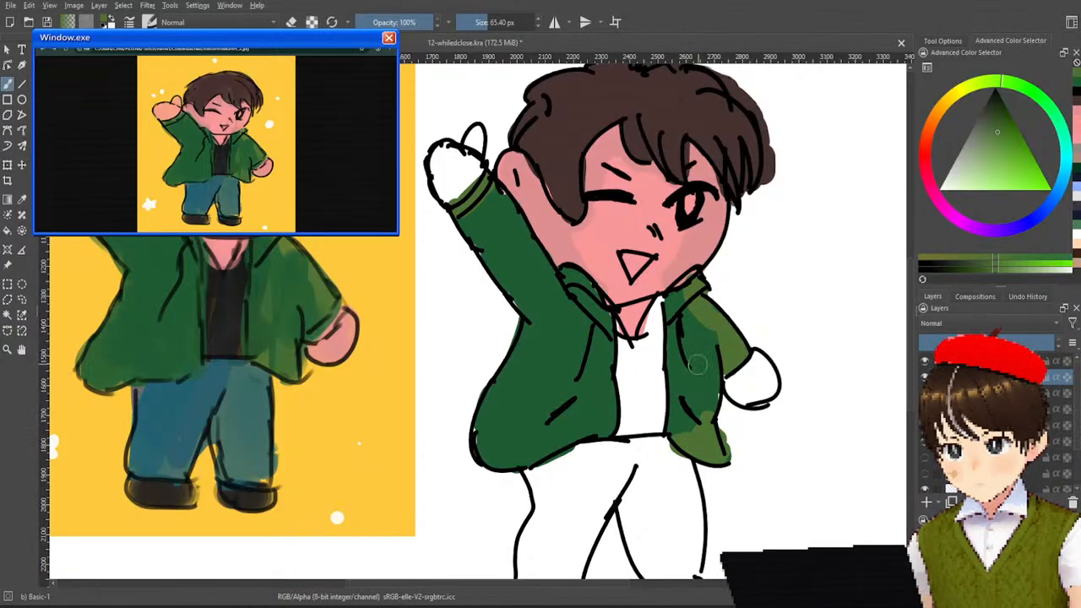
Paint back over the olive patches on the jacket with its own sampled dark green.
ctrl+click(701, 332)
mouse_move(698, 319)
mouse_down()
mouse_move(715, 372)
mouse_move(719, 360)
mouse_move(689, 419)
mouse_move(708, 413)
mouse_move(701, 437)
mouse_move(698, 423)
mouse_move(716, 450)
mouse_move(713, 437)
mouse_move(707, 422)
mouse_move(701, 443)
mouse_up()
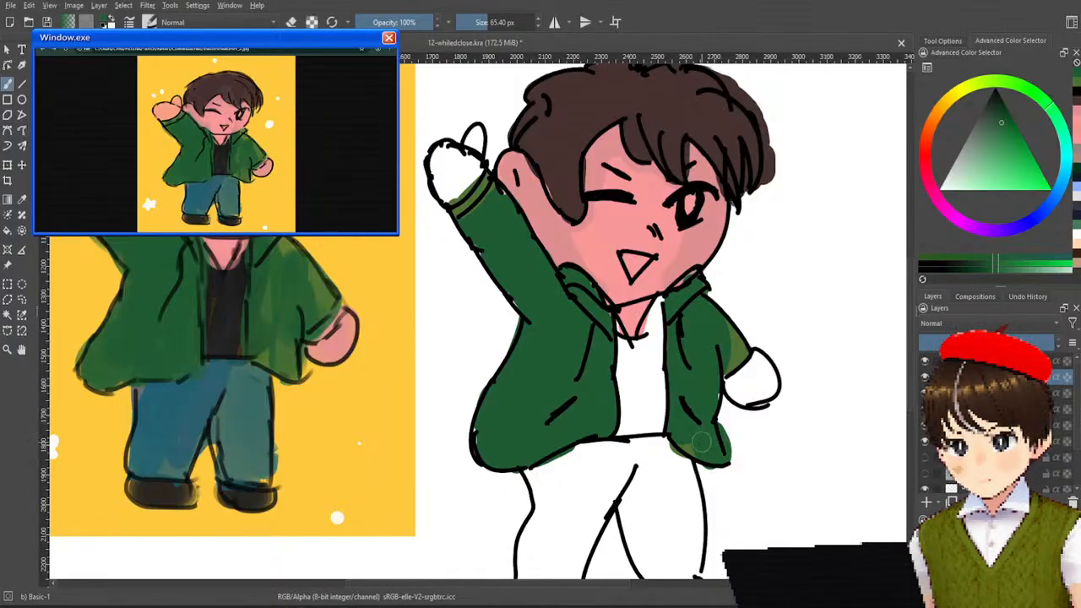
mouse_move(723, 357)
mouse_down()
mouse_move(738, 336)
mouse_move(731, 365)
mouse_up()
drag(681, 431, 704, 442)
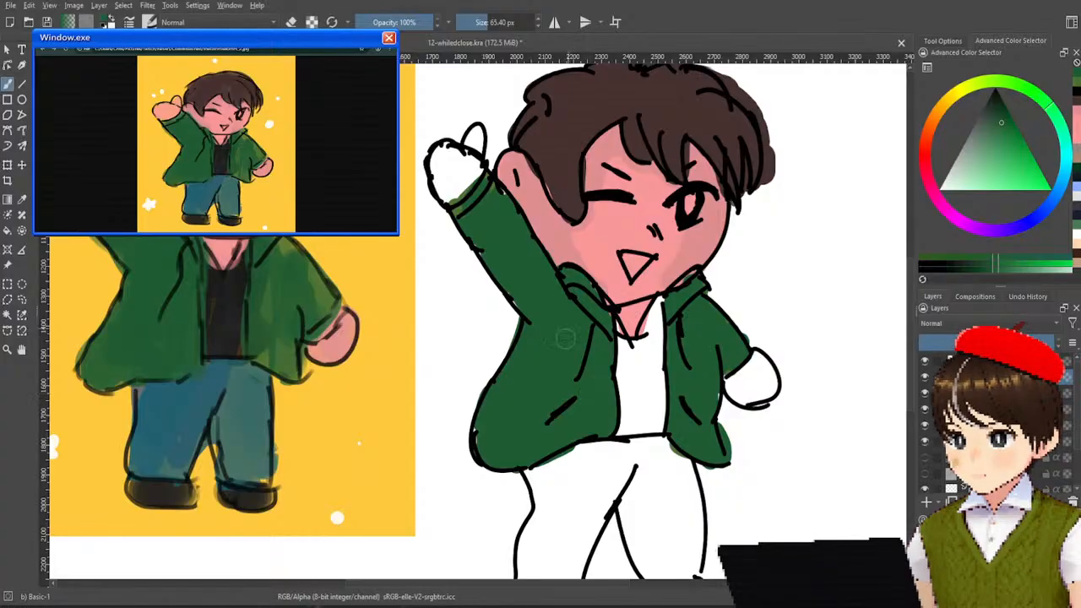
Paint the shirt dark grey and the trousers blue, sampling both colours from the original drawing.
ctrl+click(233, 322)
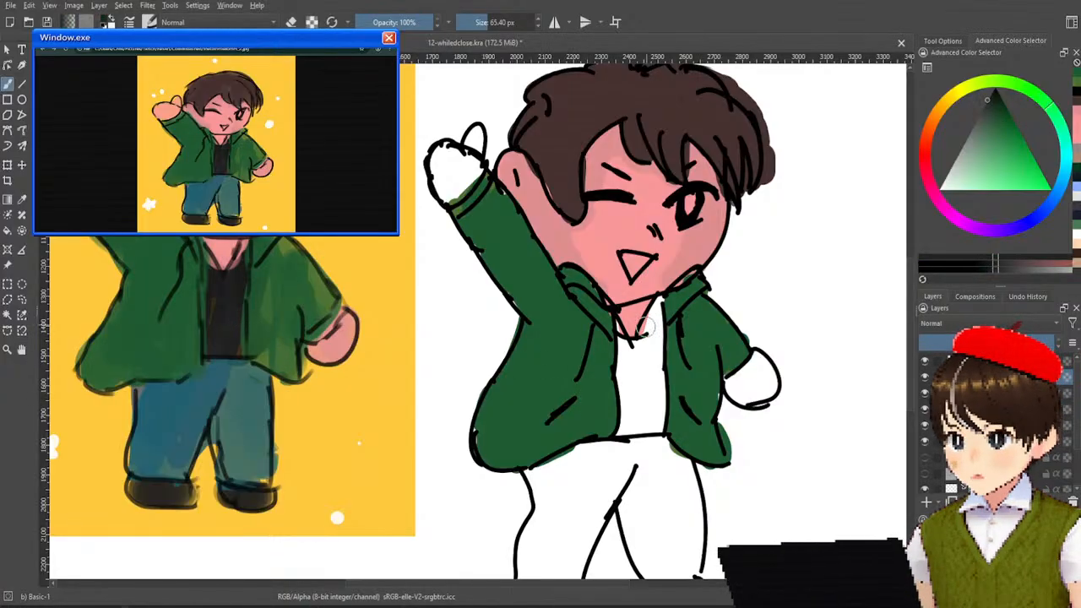
mouse_move(635, 361)
mouse_down()
mouse_move(632, 375)
mouse_move(624, 340)
mouse_move(644, 340)
mouse_move(637, 350)
mouse_move(655, 330)
mouse_move(629, 352)
mouse_move(630, 406)
mouse_move(635, 389)
mouse_move(624, 429)
mouse_move(656, 344)
mouse_move(655, 420)
mouse_up()
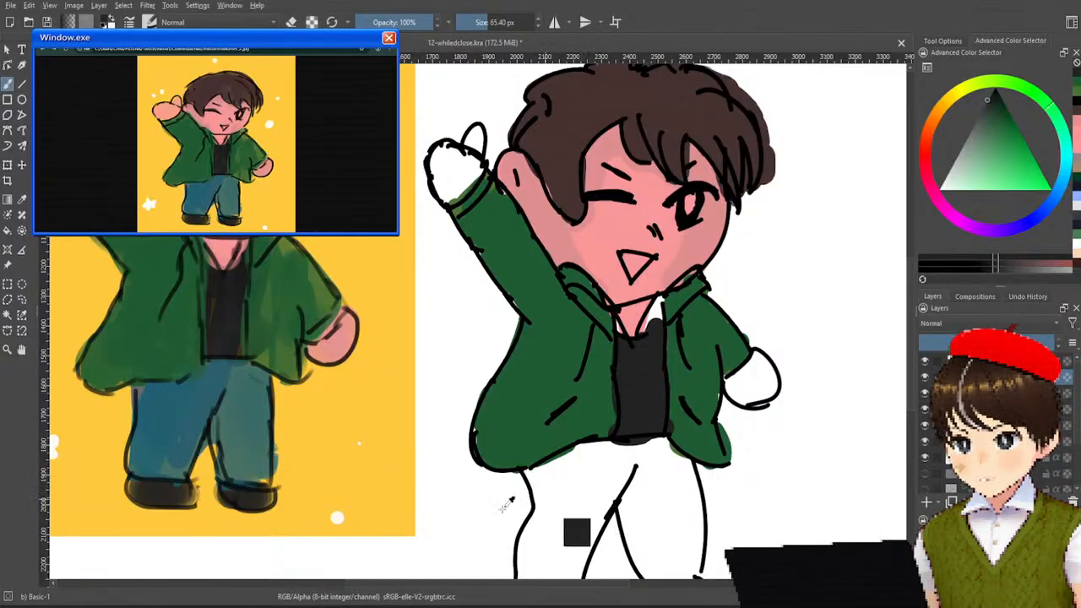
ctrl+click(235, 456)
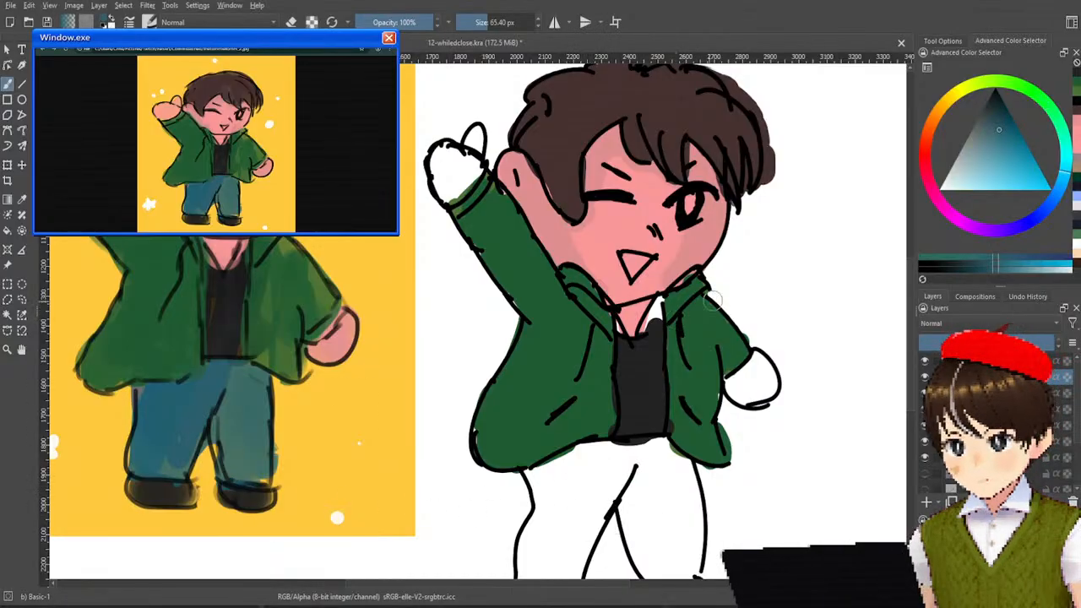
drag(735, 387, 745, 292)
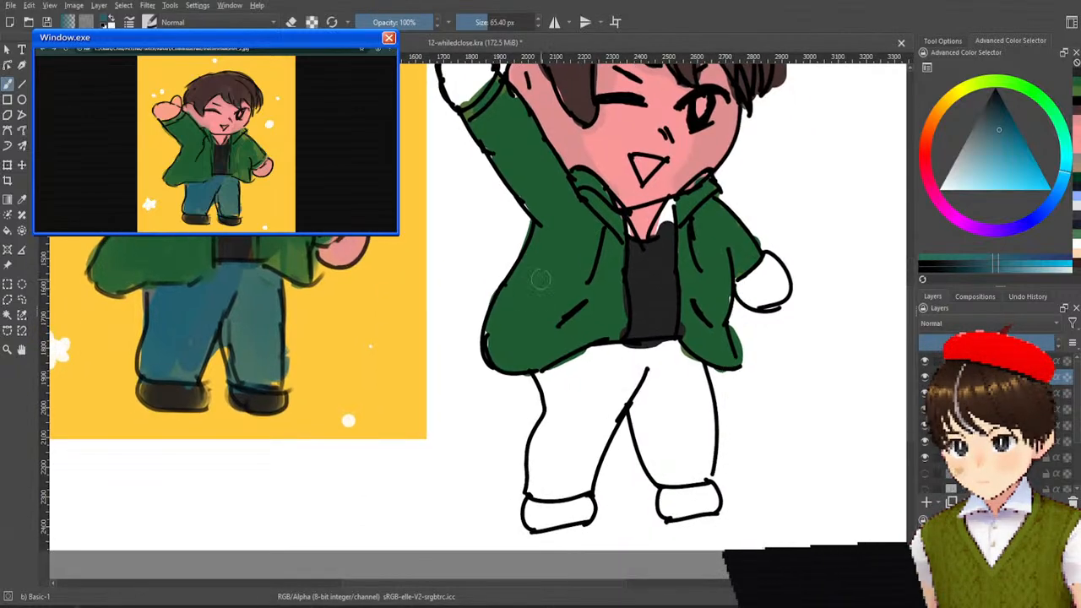
mouse_move(583, 380)
mouse_down()
mouse_move(552, 377)
mouse_move(600, 357)
mouse_move(667, 350)
mouse_move(693, 387)
mouse_move(688, 369)
mouse_move(708, 460)
mouse_move(701, 397)
mouse_move(701, 473)
mouse_move(682, 439)
mouse_move(672, 368)
mouse_move(637, 399)
mouse_move(674, 478)
mouse_move(691, 466)
mouse_move(663, 466)
mouse_move(663, 477)
mouse_move(667, 456)
mouse_move(617, 391)
mouse_move(638, 353)
mouse_move(629, 398)
mouse_move(603, 419)
mouse_move(573, 422)
mouse_move(573, 379)
mouse_move(546, 381)
mouse_move(564, 389)
mouse_move(564, 430)
mouse_move(600, 359)
mouse_move(585, 355)
mouse_move(555, 444)
mouse_move(552, 405)
mouse_move(550, 443)
mouse_move(537, 447)
mouse_move(540, 490)
mouse_move(566, 490)
mouse_move(591, 439)
mouse_move(561, 469)
mouse_move(608, 423)
mouse_up()
drag(585, 488, 588, 433)
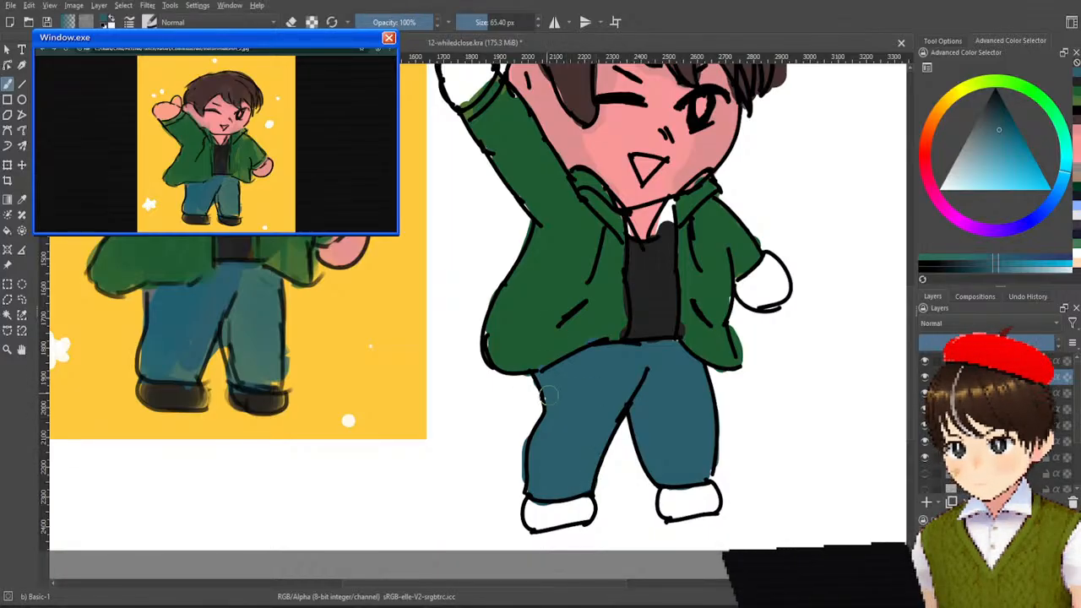
Paint both shoes with the shirt's sampled dark grey and fill the white gap at the shirt's neckline.
ctrl+click(658, 305)
mouse_move(554, 495)
mouse_down()
mouse_move(538, 517)
mouse_move(551, 517)
mouse_move(534, 511)
mouse_move(589, 507)
mouse_up()
key(ctrl+z)
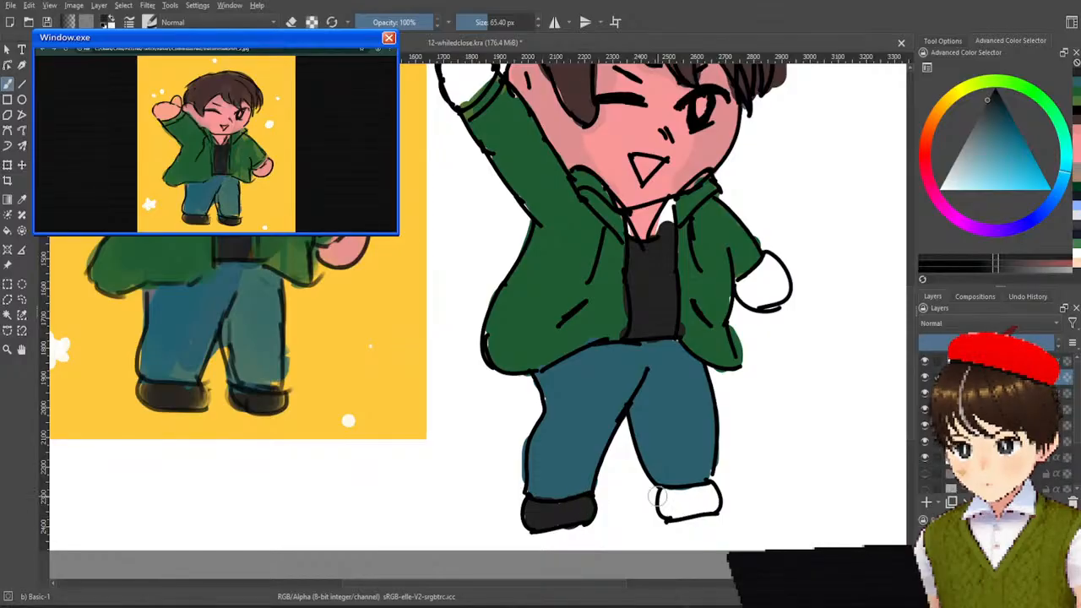
mouse_move(684, 495)
mouse_down()
mouse_move(671, 504)
mouse_move(689, 494)
mouse_move(707, 504)
mouse_up()
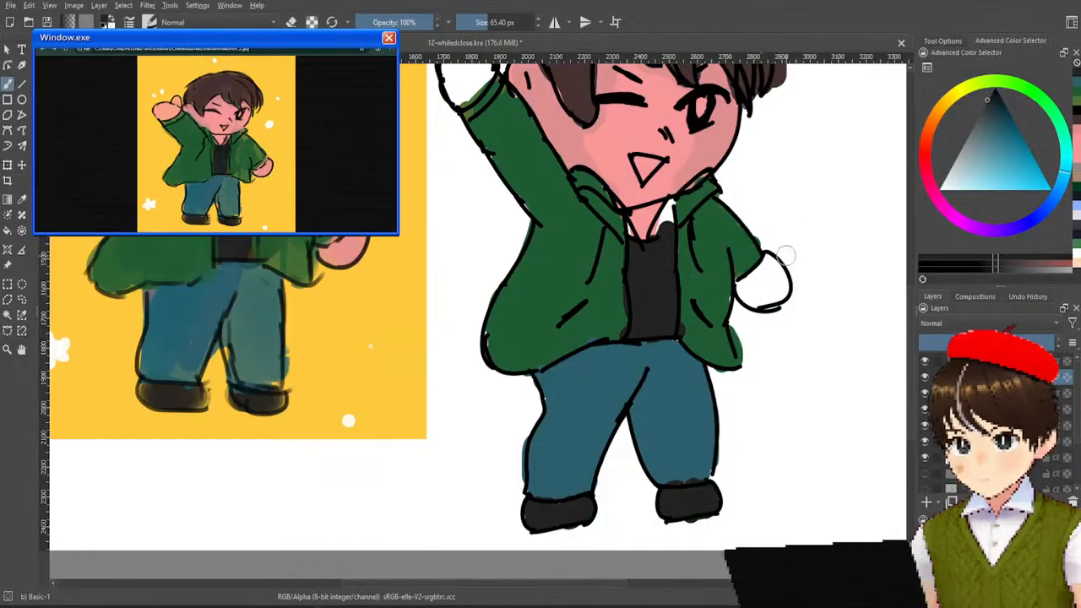
scroll(794, 379, up, 3)
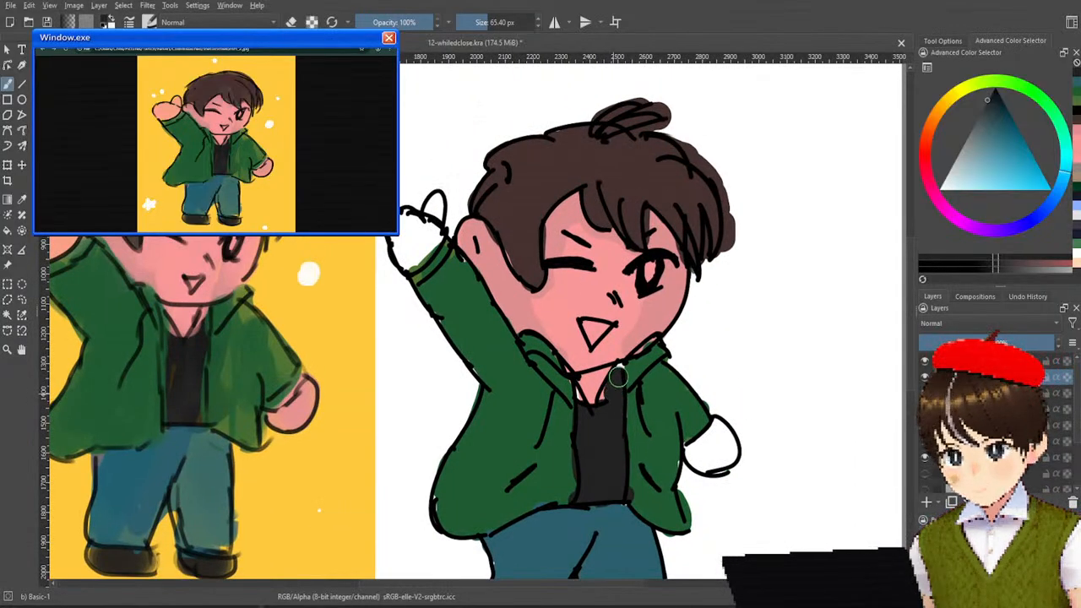
Finish the shirt's dark grey at the neckline and paint both hands with the peach skin colour sampled from the original drawing.
drag(605, 403, 620, 378)
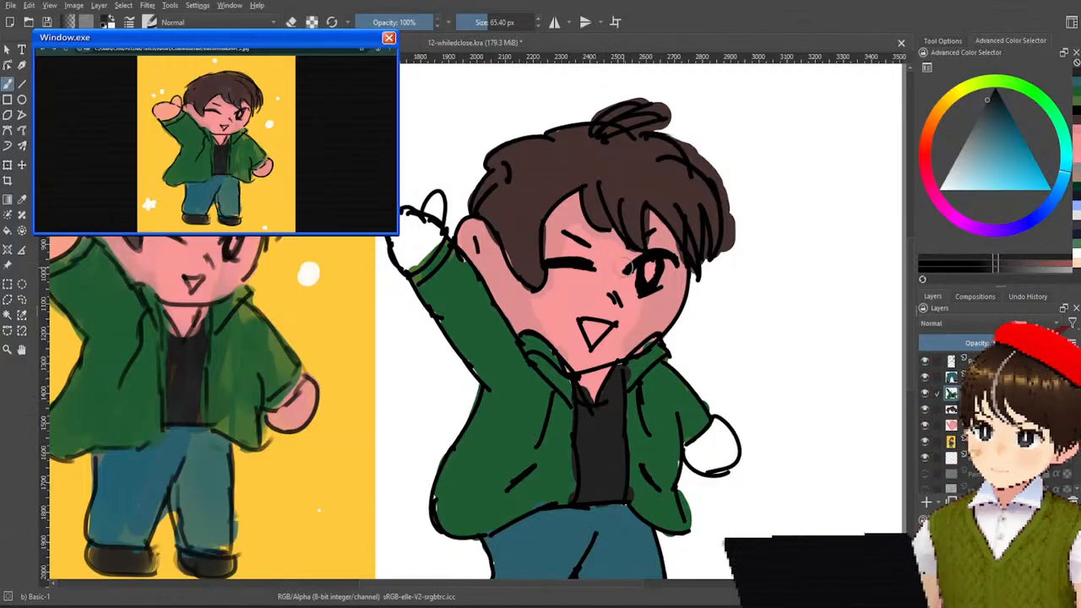
ctrl+click(596, 342)
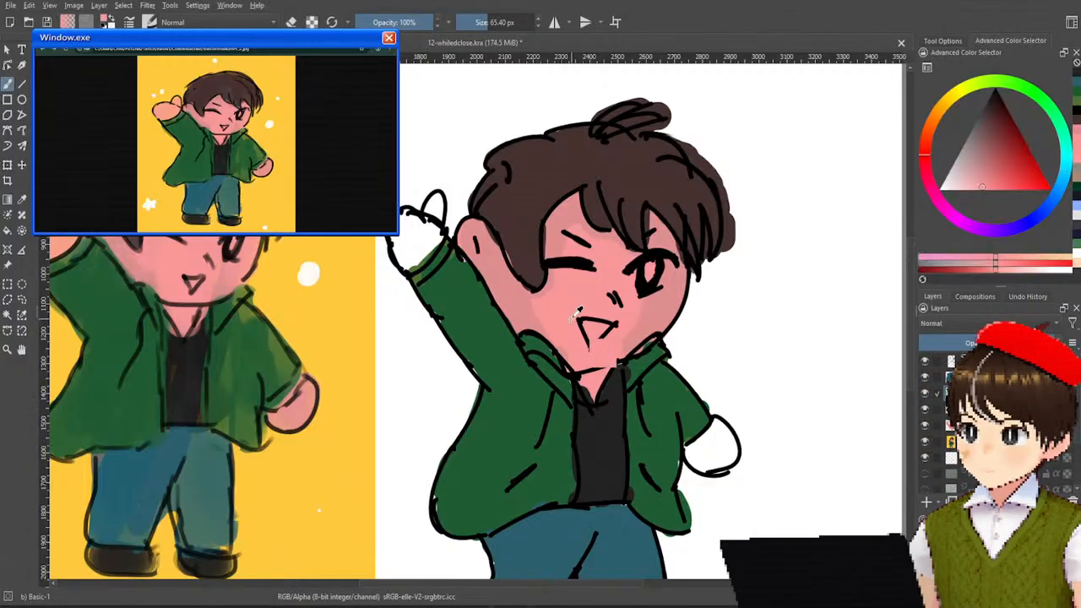
ctrl+click(74, 232)
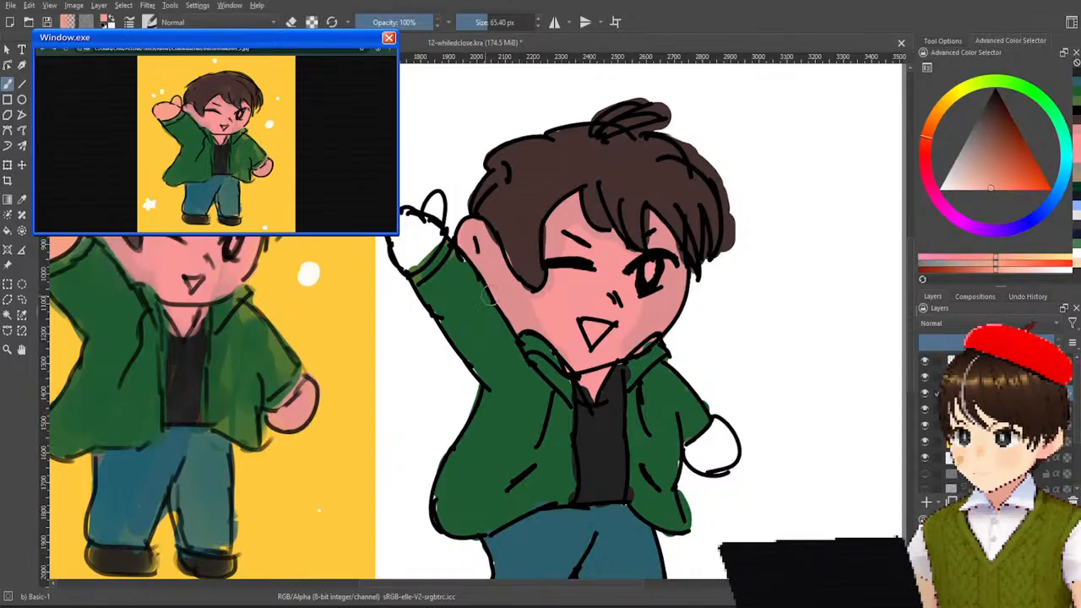
mouse_move(417, 229)
mouse_down()
mouse_move(413, 253)
mouse_move(431, 243)
mouse_move(409, 223)
mouse_move(407, 248)
mouse_move(425, 225)
mouse_move(417, 218)
mouse_move(436, 208)
mouse_up()
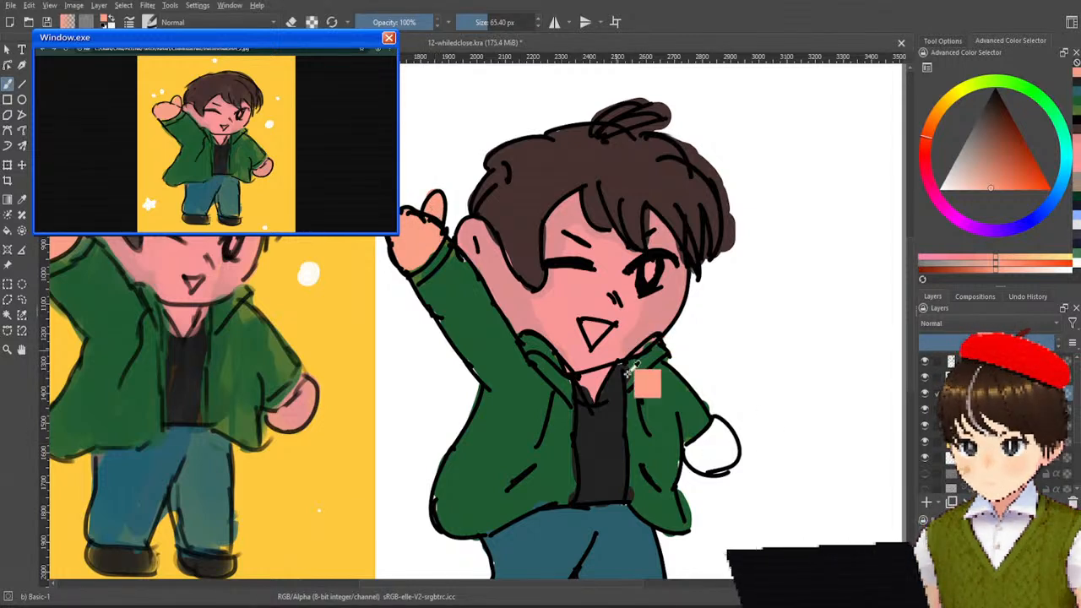
mouse_move(717, 446)
mouse_down()
mouse_move(696, 456)
mouse_move(714, 461)
mouse_move(729, 448)
mouse_move(719, 432)
mouse_move(709, 439)
mouse_up()
scroll(730, 312, down, 5)
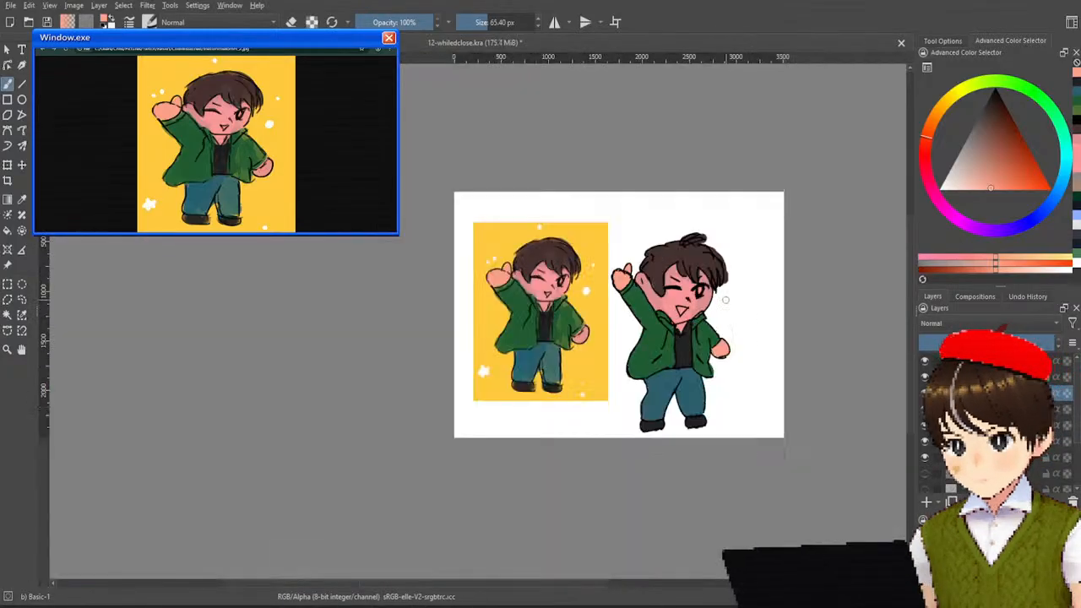
Erase the brown colour spilling outside the hair outline, then reduce the eraser to 9.09 px for the fine edges.
scroll(726, 299, up, 2)
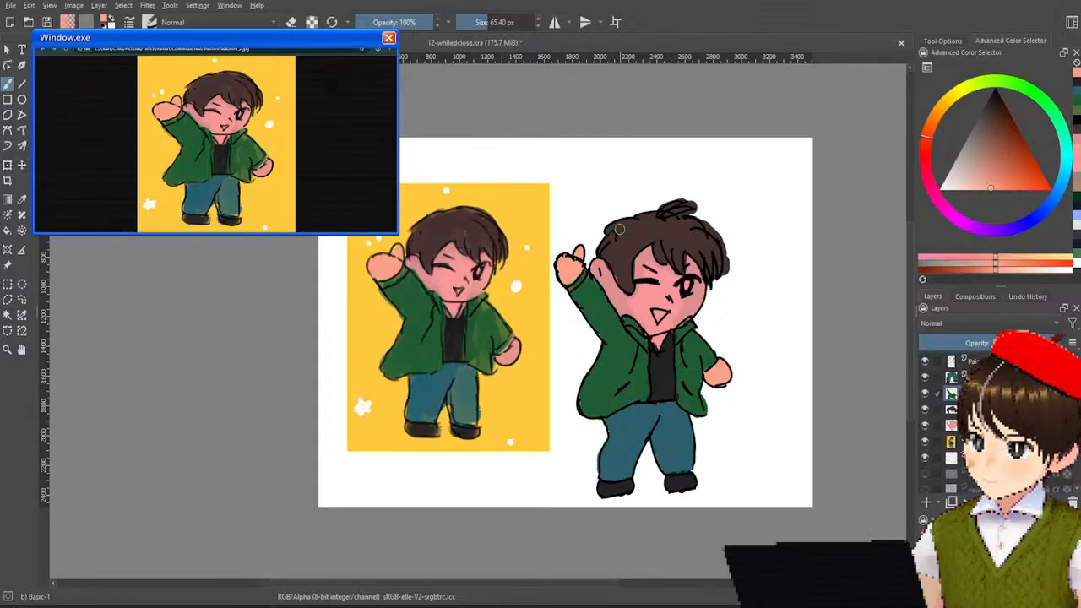
ctrl+scroll(736, 225, up, 3)
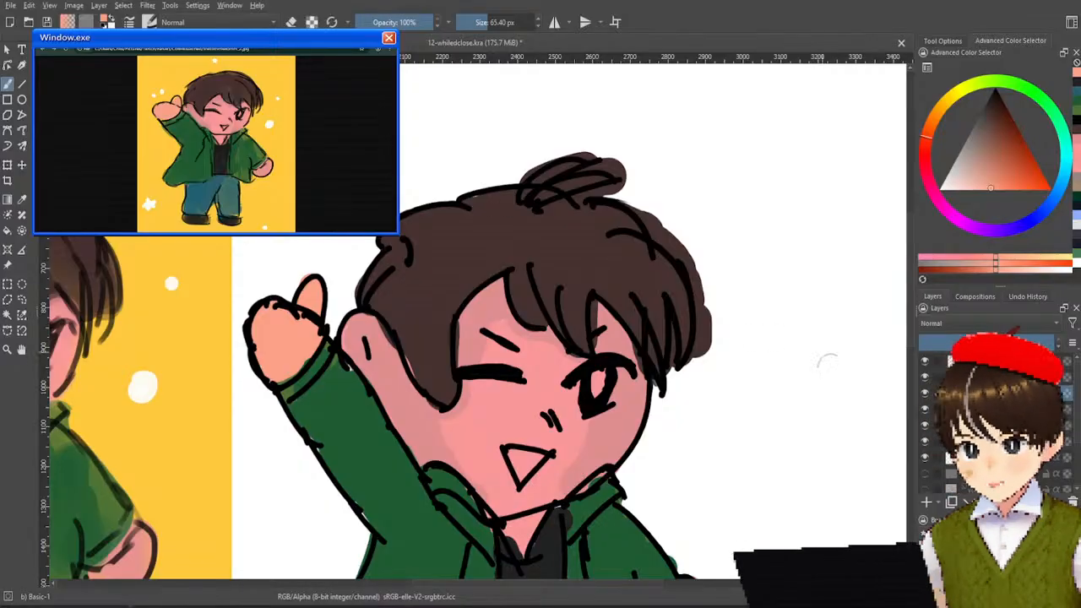
key(e)
mouse_move(732, 295)
mouse_down()
mouse_move(717, 315)
mouse_move(712, 369)
mouse_move(717, 304)
mouse_move(717, 320)
mouse_move(710, 286)
mouse_move(713, 332)
mouse_move(704, 270)
mouse_move(713, 338)
mouse_move(699, 253)
mouse_move(707, 288)
mouse_move(687, 241)
mouse_move(627, 191)
mouse_move(612, 157)
mouse_move(528, 161)
mouse_up()
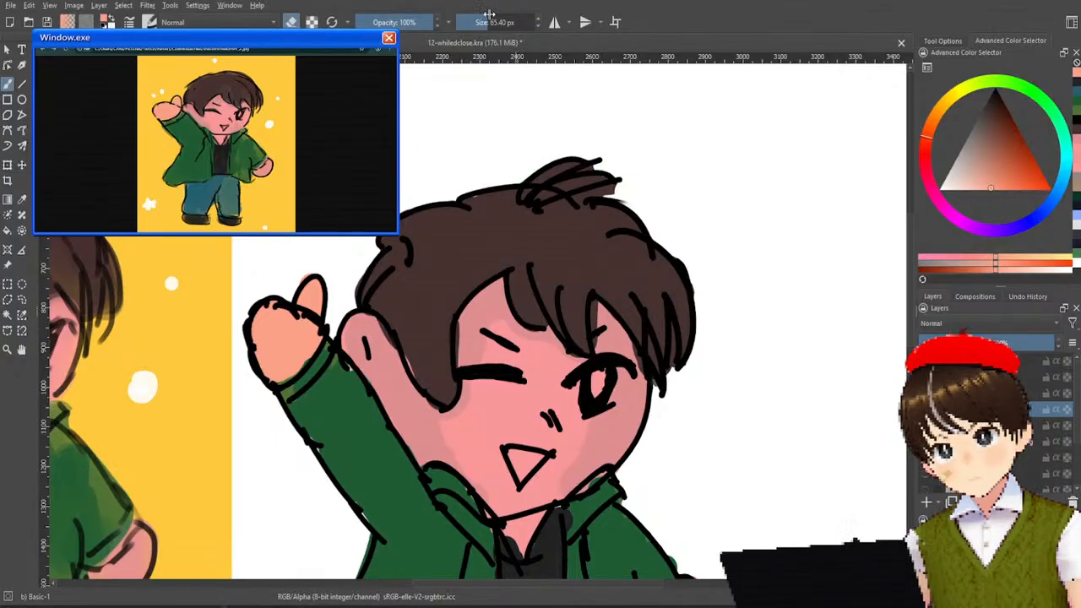
drag(488, 23, 484, 36)
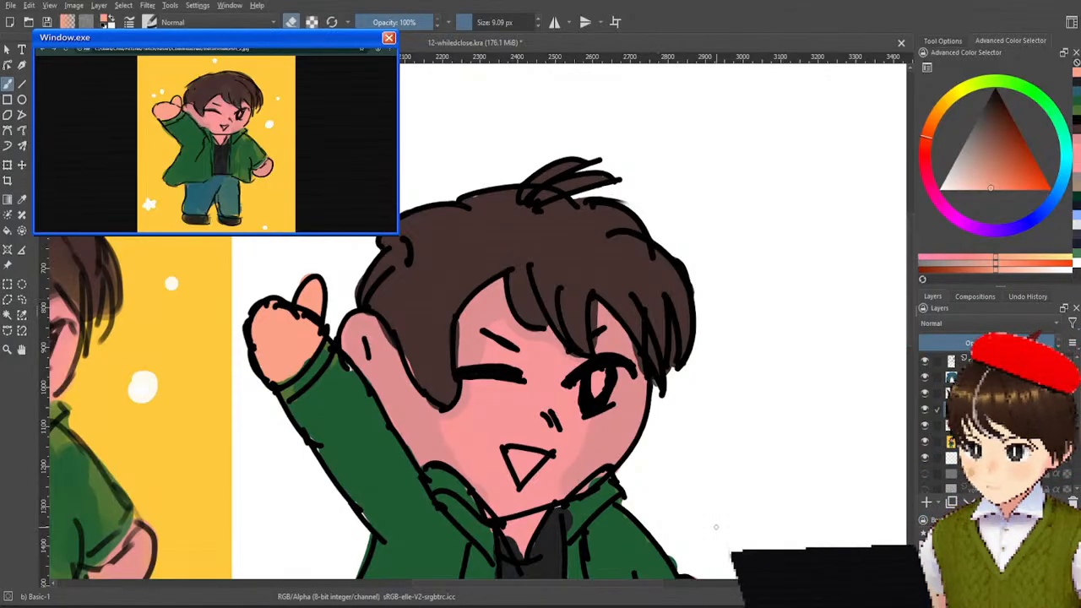
drag(716, 484, 743, 267)
scroll(743, 268, down, 2)
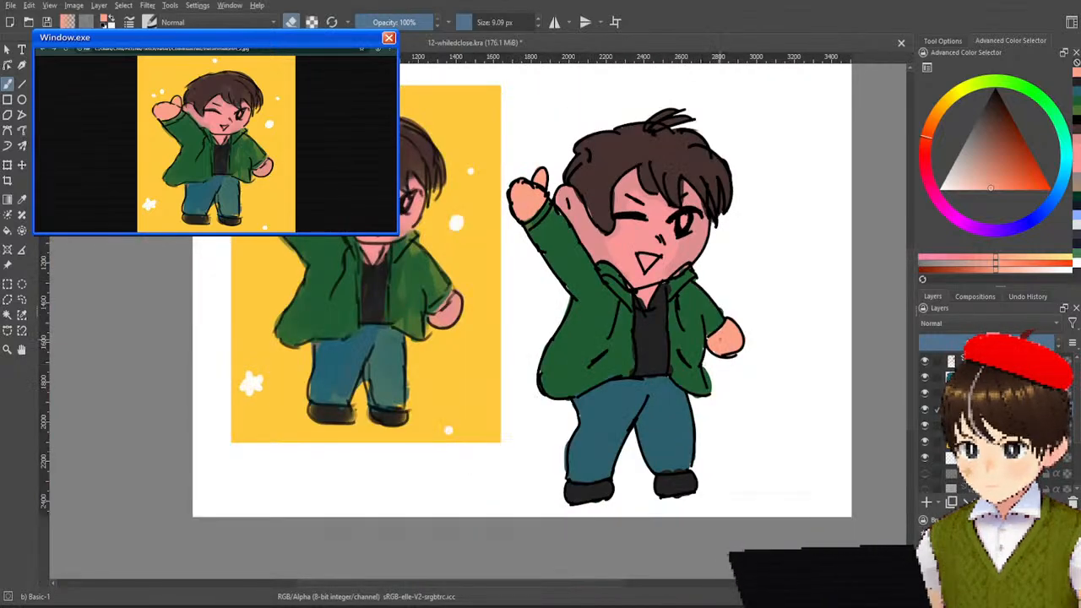
Move all the layers of the redrawn boy together up and to the right on the canvas.
drag(714, 313, 694, 353)
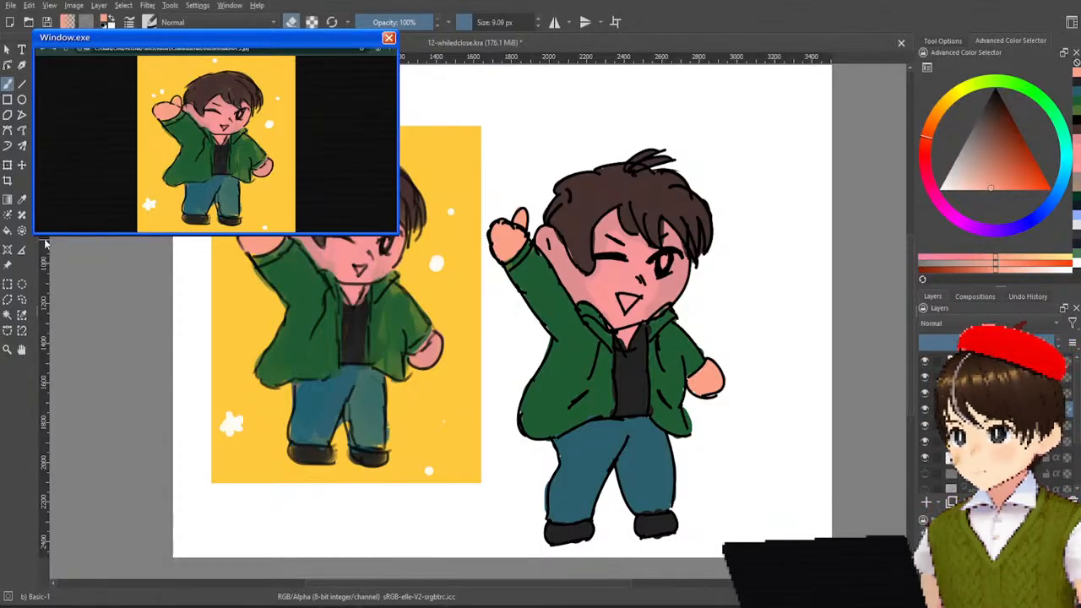
click(23, 165)
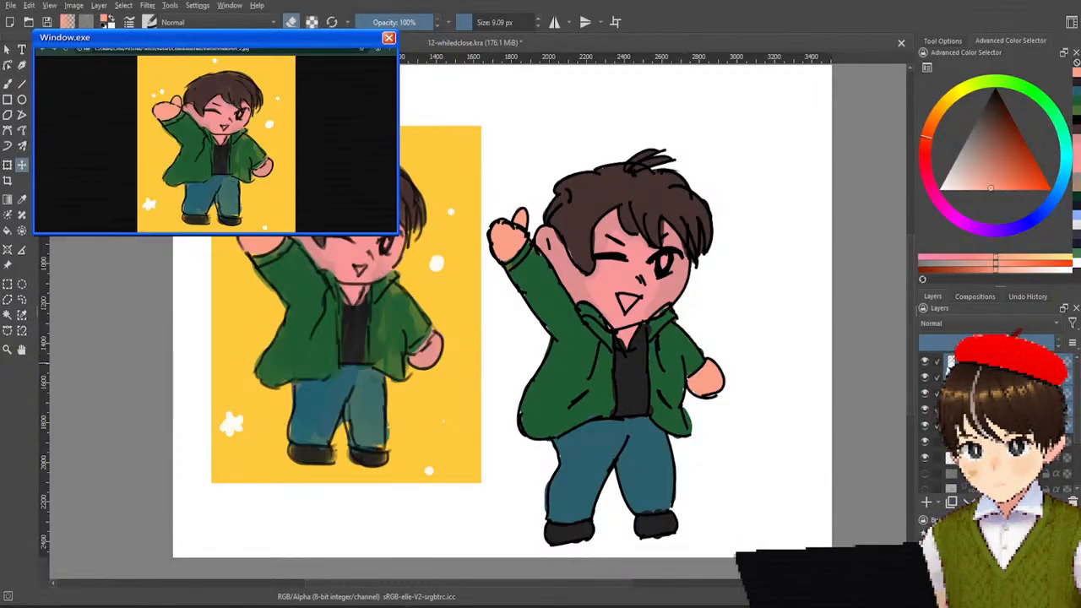
mouse_move(663, 363)
mouse_down()
mouse_move(717, 337)
mouse_move(712, 323)
mouse_up()
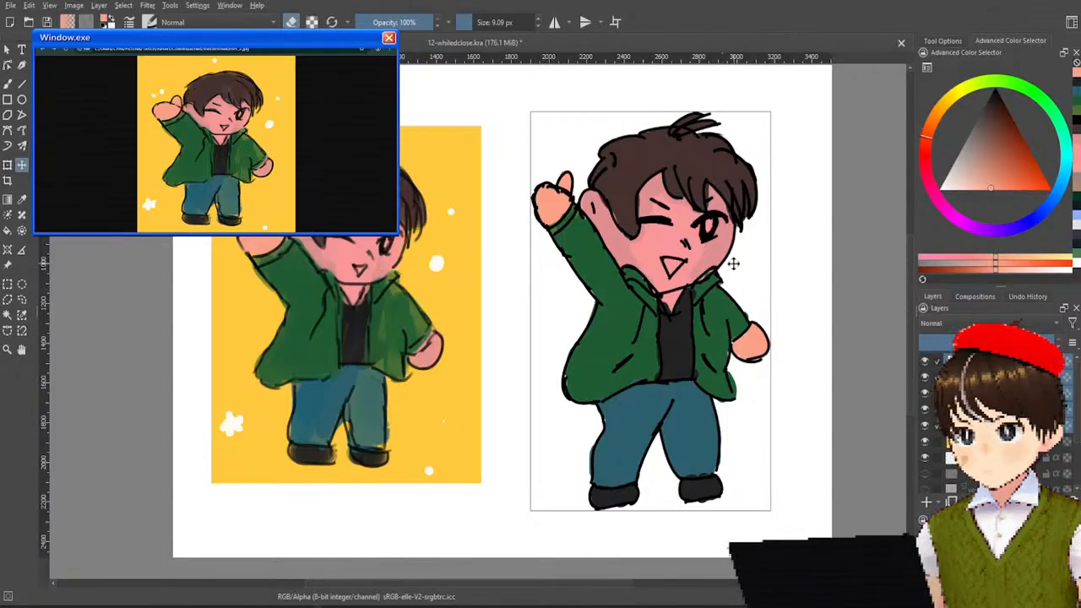
scroll(731, 269, down, 1)
scroll(748, 255, up, 1)
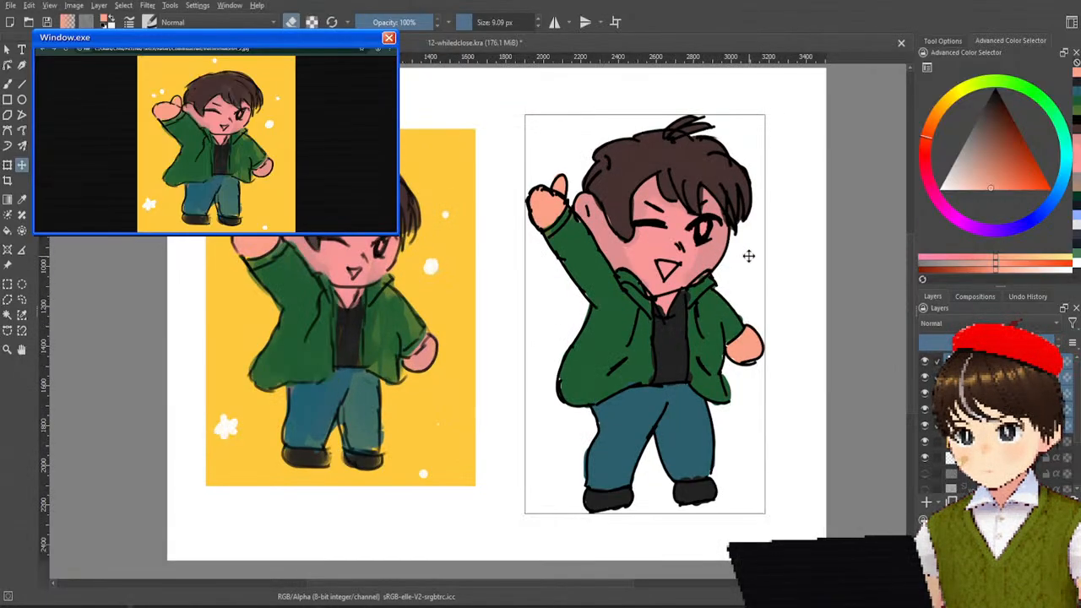
Set the brush up with a light grey for a hair streak on its own layer above the brown hair.
scroll(747, 253, up, 2)
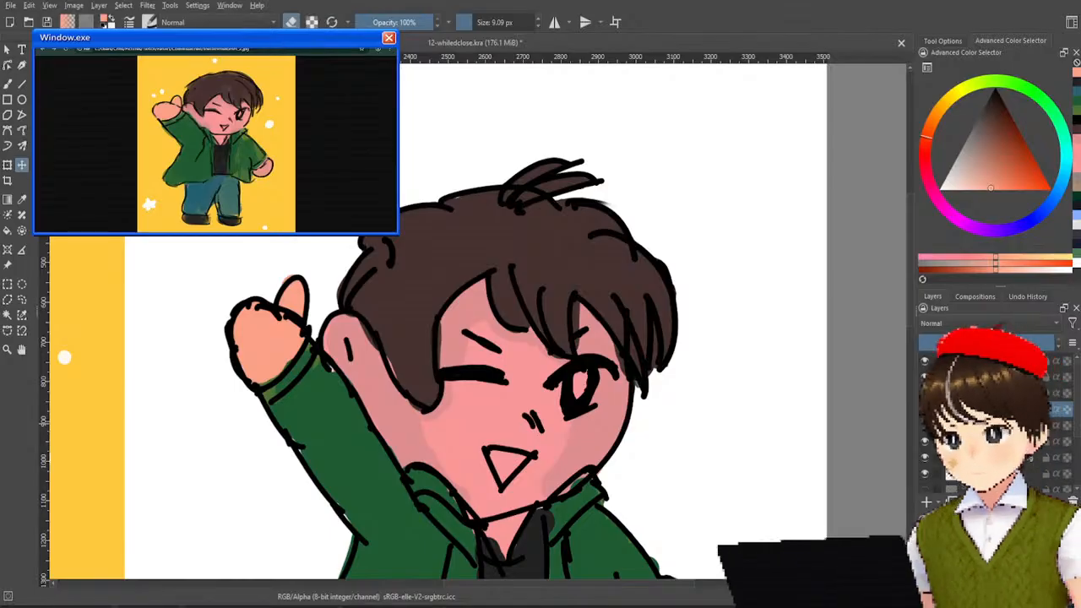
mouse_move(985, 148)
mouse_down()
mouse_move(929, 201)
mouse_move(959, 188)
mouse_move(957, 161)
mouse_up()
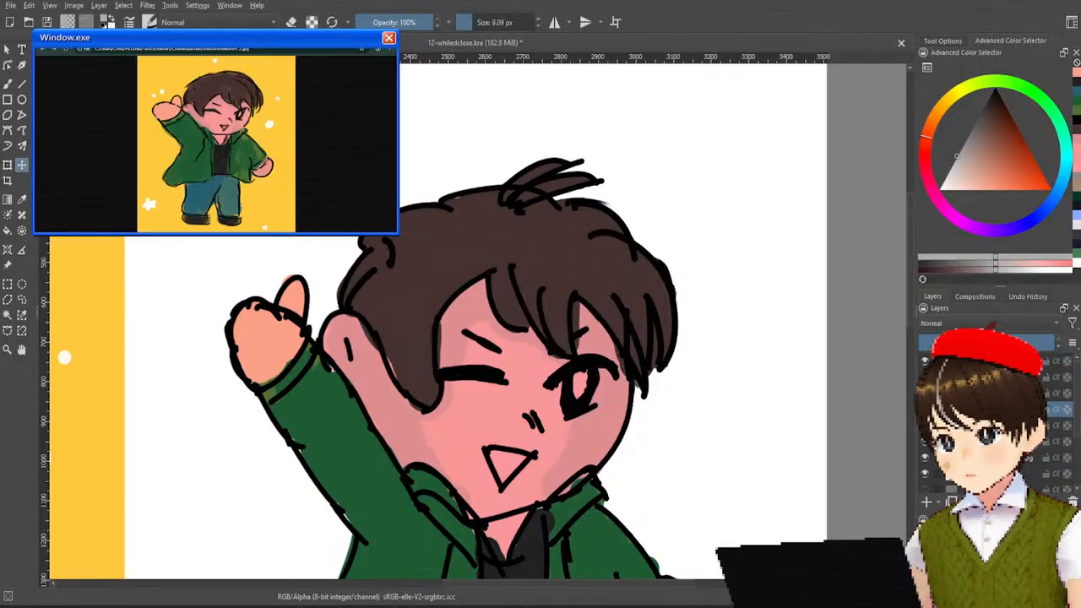
click(8, 84)
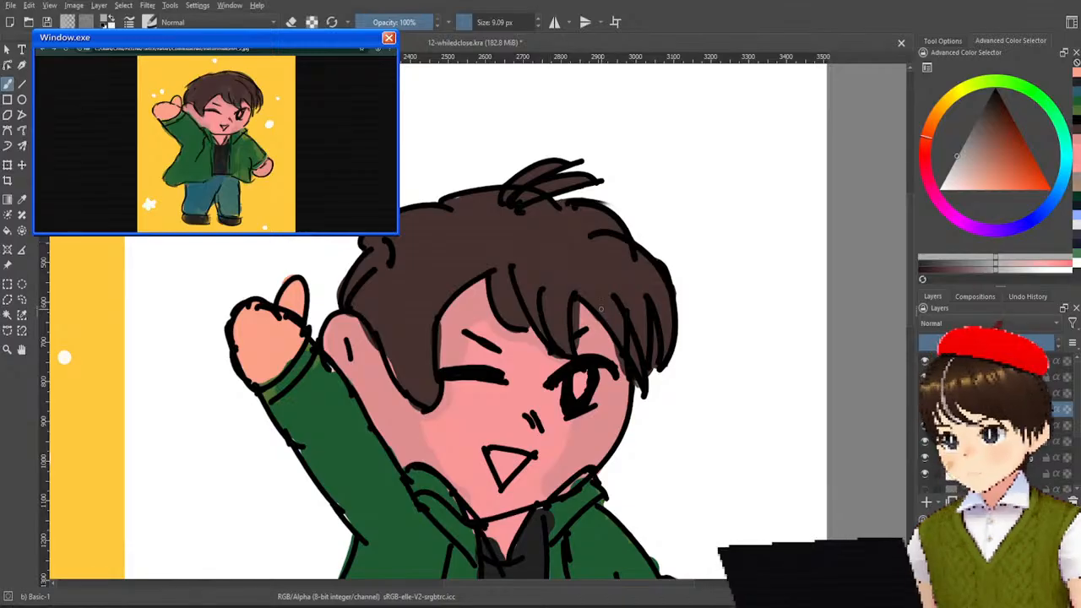
Try light grey streaks from the crown down the fringe towards the open eye, and undo them.
drag(542, 236, 570, 347)
key(ctrl+z)
key(ctrl+z)
mouse_move(545, 241)
mouse_down()
mouse_move(592, 308)
mouse_move(566, 326)
mouse_up()
drag(541, 233, 566, 326)
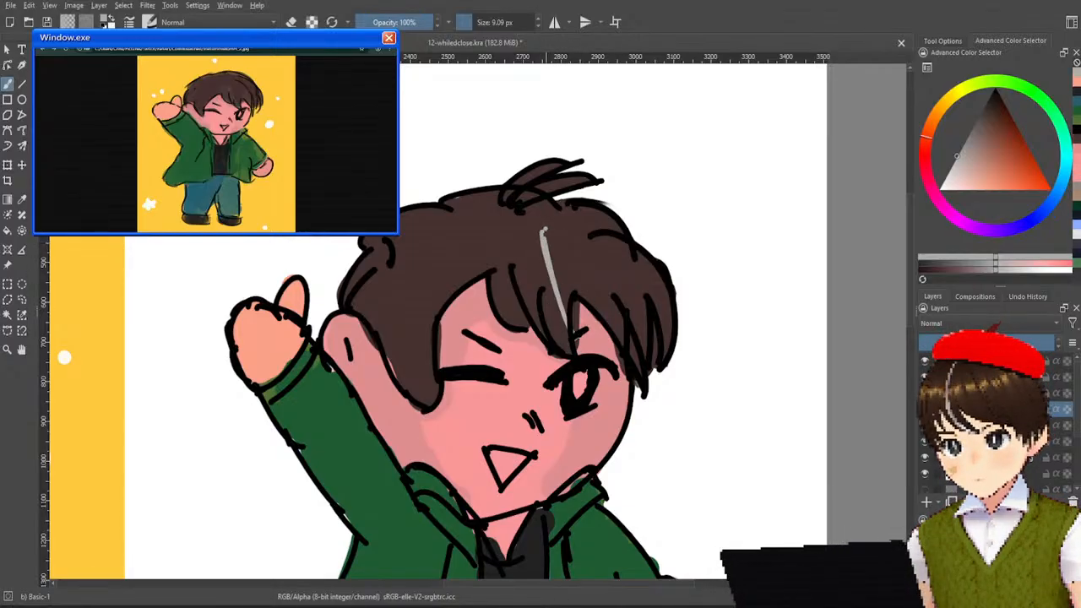
drag(545, 238, 566, 331)
key(ctrl+z)
key(ctrl+z)
key(ctrl+z)
key(ctrl+z)
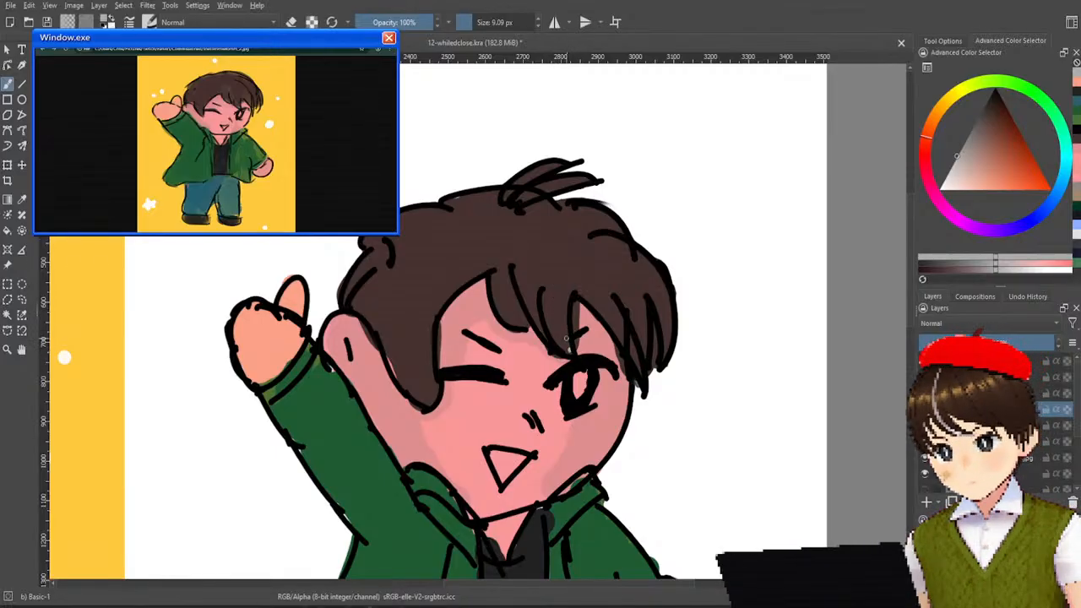
Try painting the grey streak upwards from the fringe tip to the crown, and undo it.
drag(570, 349, 541, 264)
key(ctrl+z)
drag(568, 350, 541, 245)
key(ctrl+z)
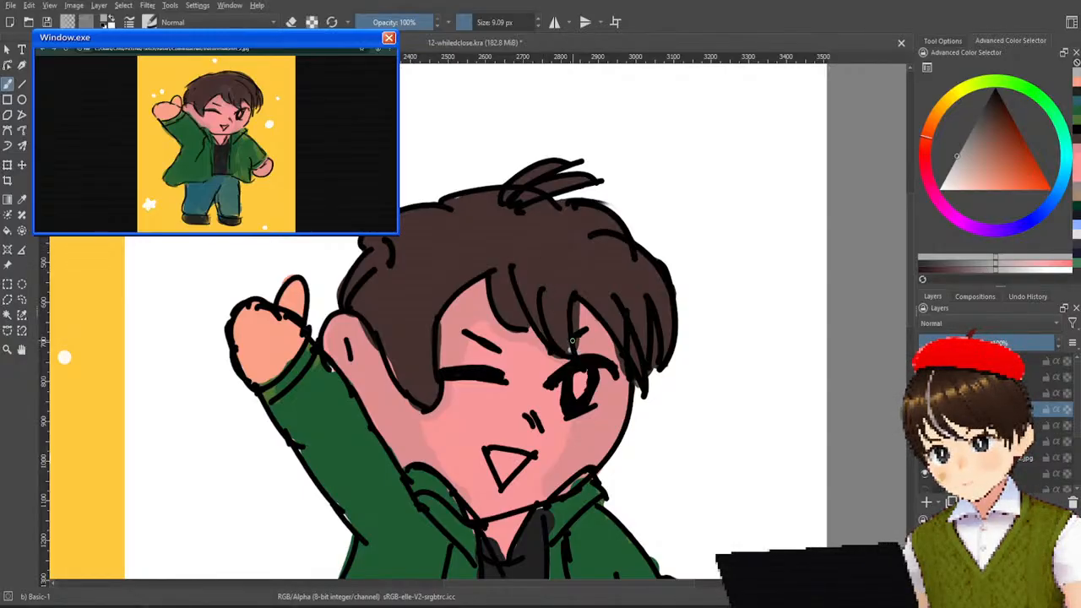
mouse_move(569, 349)
mouse_down()
mouse_move(541, 244)
mouse_move(570, 349)
mouse_up()
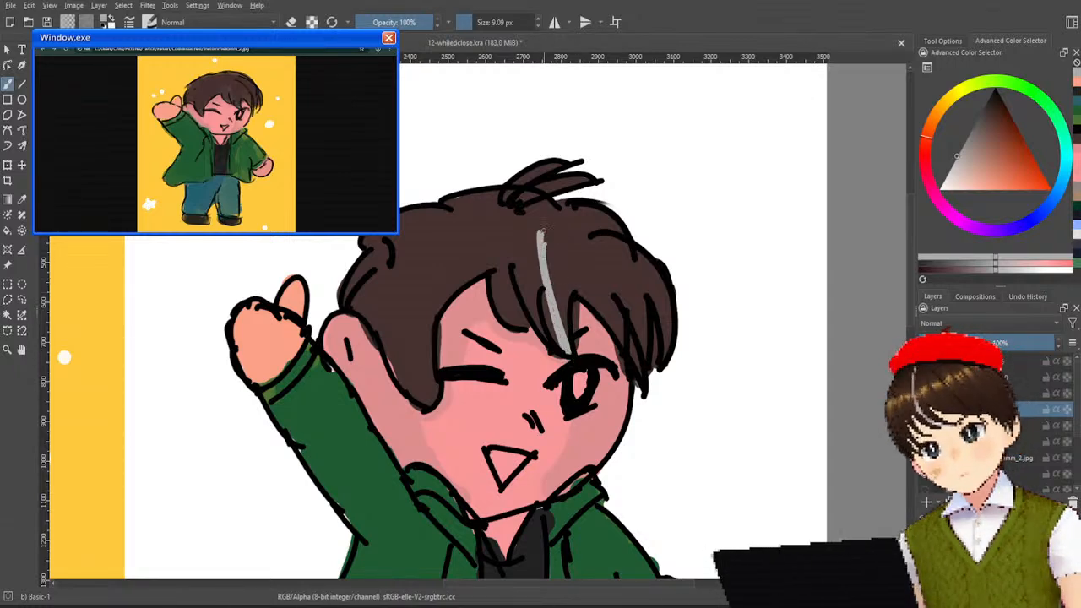
scroll(543, 206, down, 3)
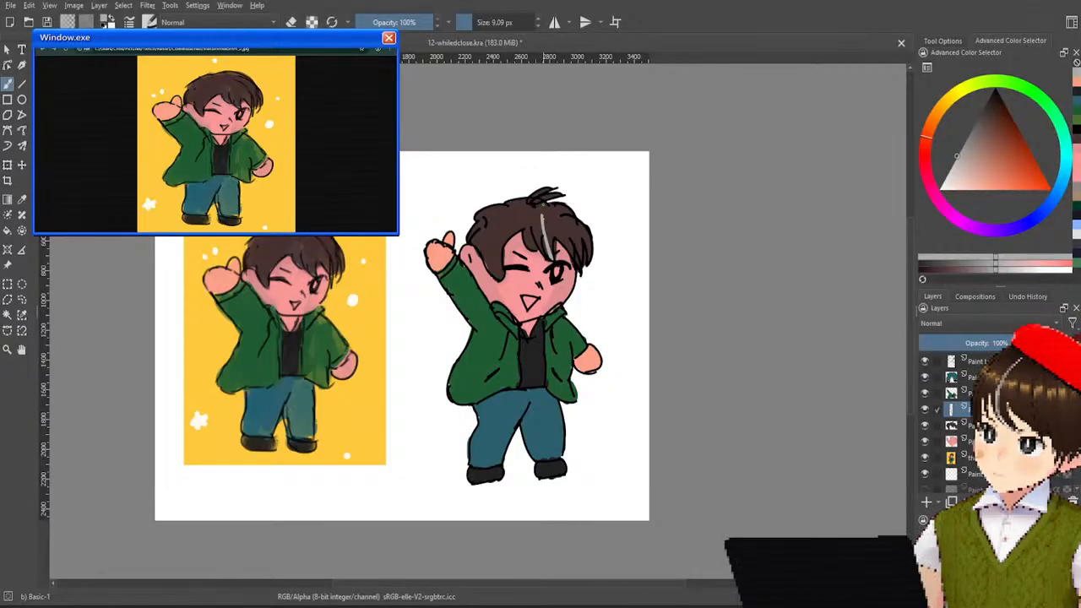
scroll(542, 204, up, 5)
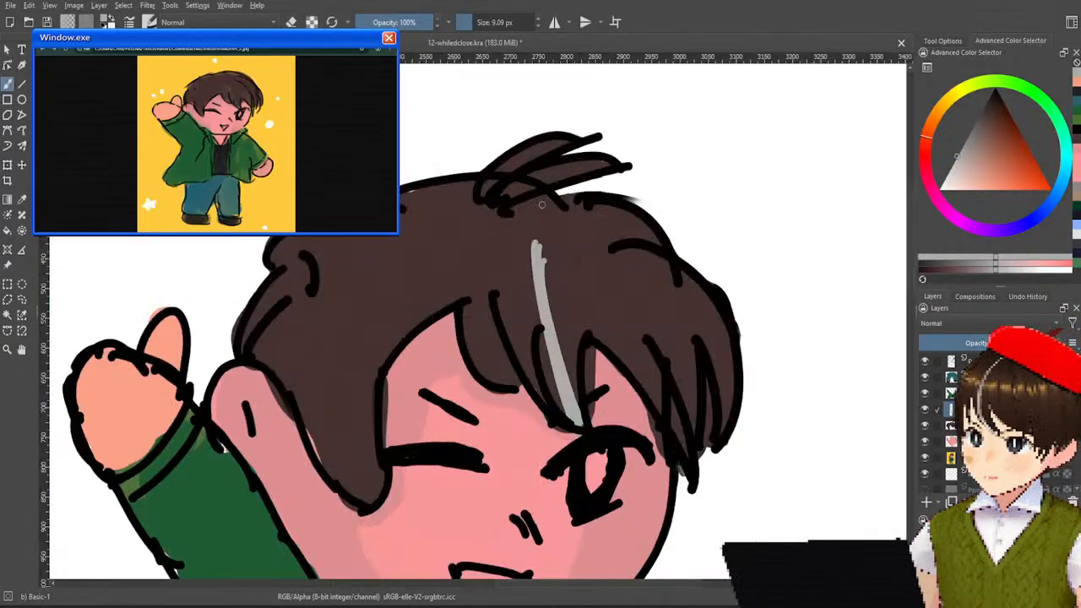
key(ctrl+z)
Try short and long grey strokes further across the fringe, undoing each one.
drag(554, 287, 554, 345)
key(ctrl+z)
drag(579, 239, 573, 375)
key(ctrl+z)
mouse_move(582, 255)
mouse_down()
mouse_move(556, 335)
mouse_move(571, 395)
mouse_up()
key(ctrl+z)
drag(579, 247, 564, 417)
key(ctrl+z)
Try building up a curved grey streak from several overlapping thin strokes ending at the fringe tip, and undo it.
mouse_move(577, 252)
mouse_down()
mouse_move(572, 374)
mouse_move(588, 405)
mouse_up()
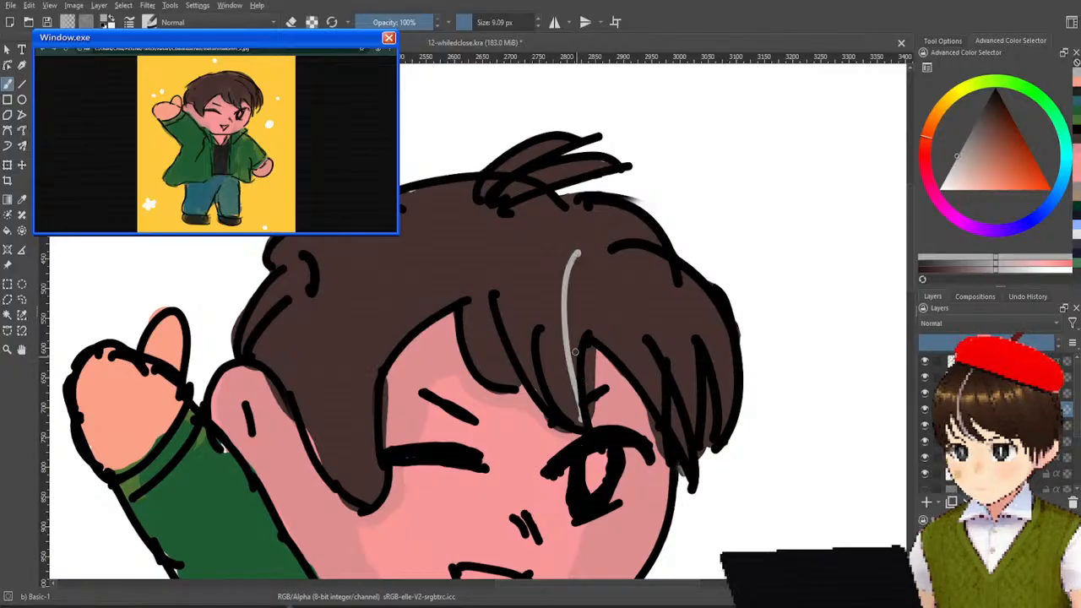
drag(573, 252, 586, 432)
drag(567, 363, 582, 414)
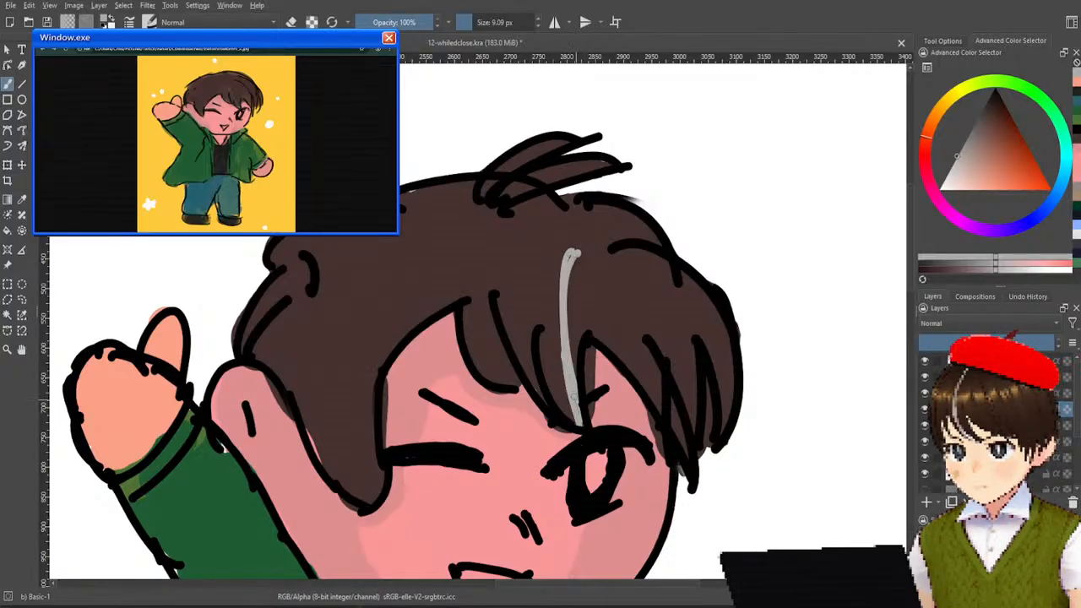
drag(560, 292, 563, 380)
drag(571, 269, 565, 340)
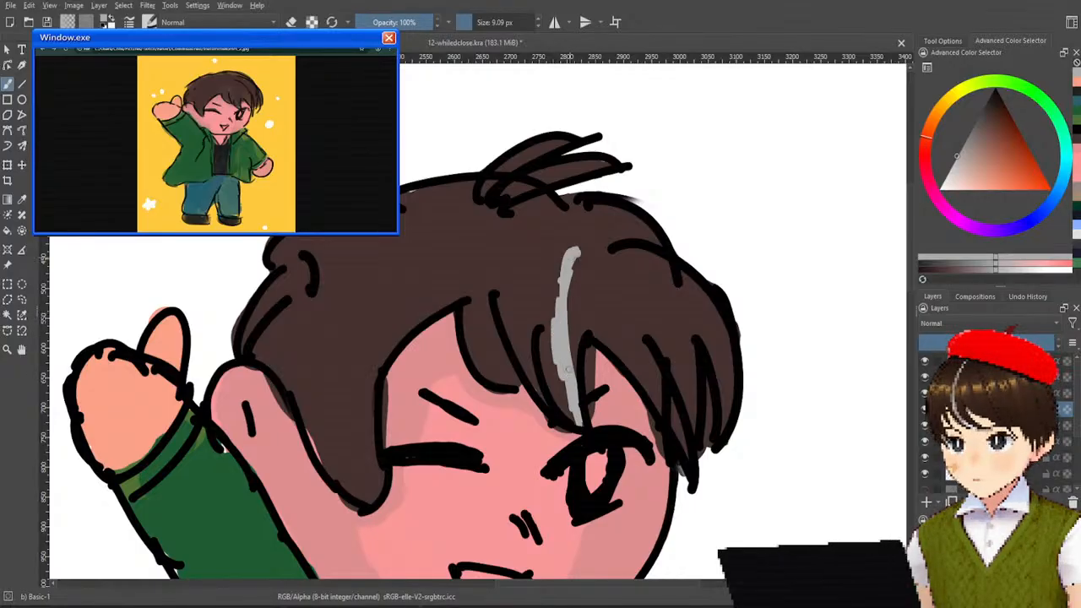
key(ctrl+z)
key(ctrl+z)
key(ctrl+z)
key(ctrl+z)
mouse_move(565, 292)
mouse_down()
mouse_move(562, 334)
mouse_move(562, 302)
mouse_move(573, 346)
mouse_move(578, 260)
mouse_up()
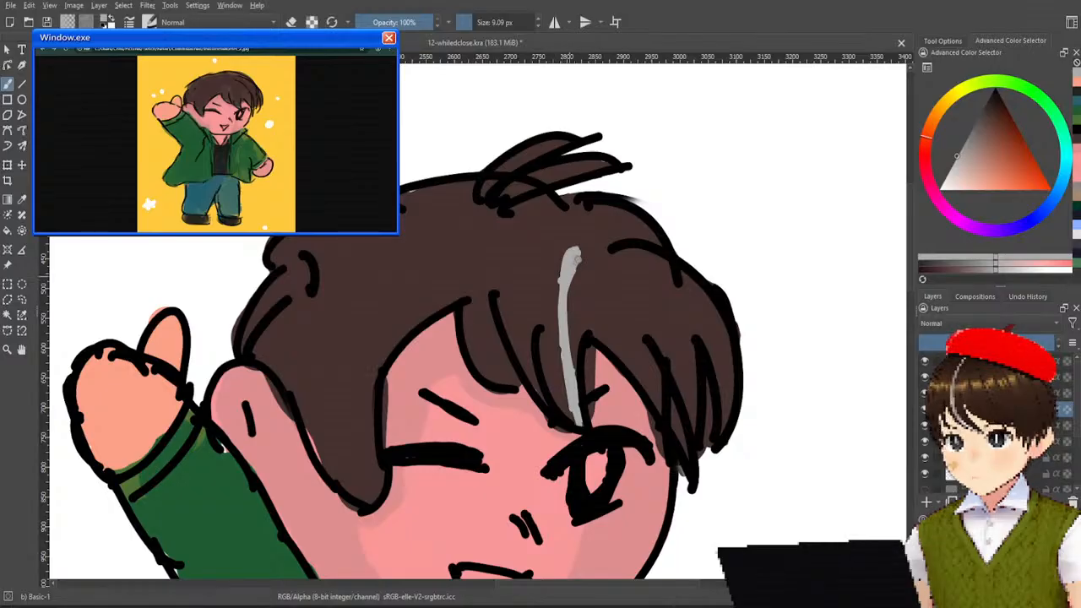
scroll(578, 289, down, 4)
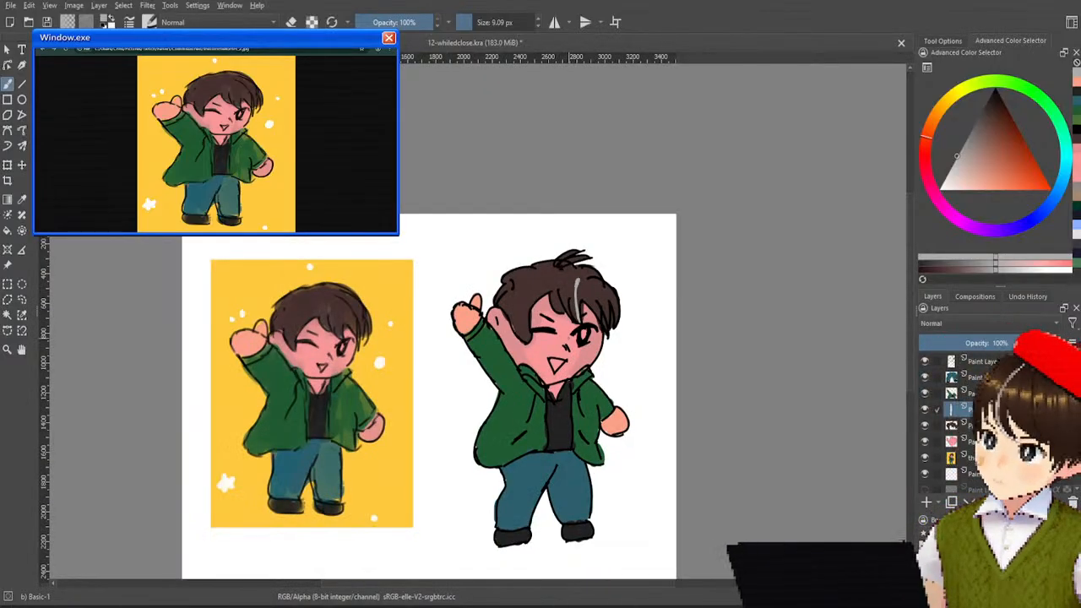
scroll(567, 338, up, 3)
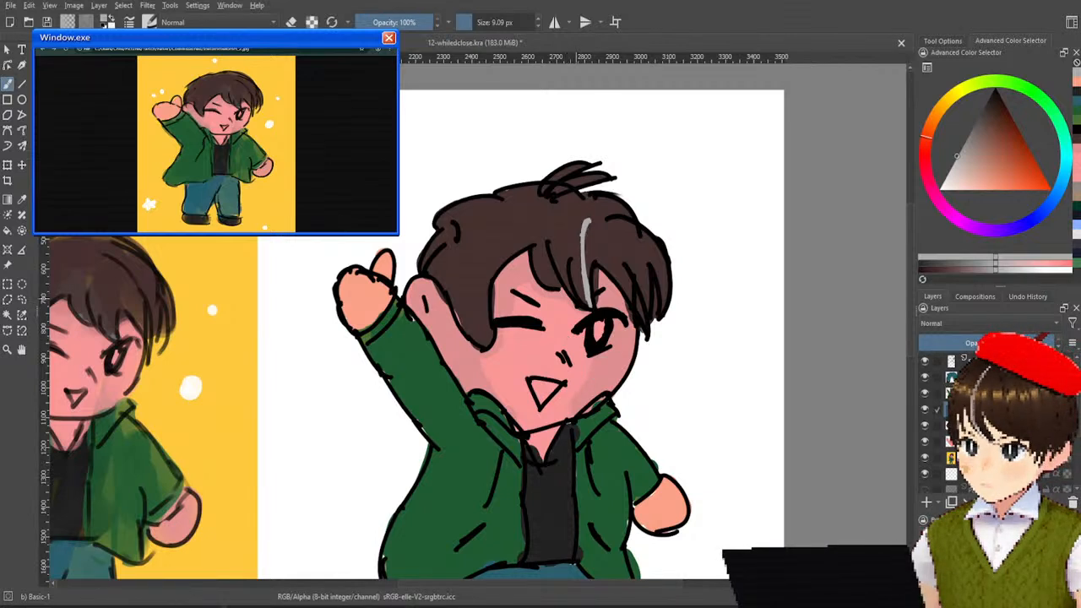
key(ctrl+z)
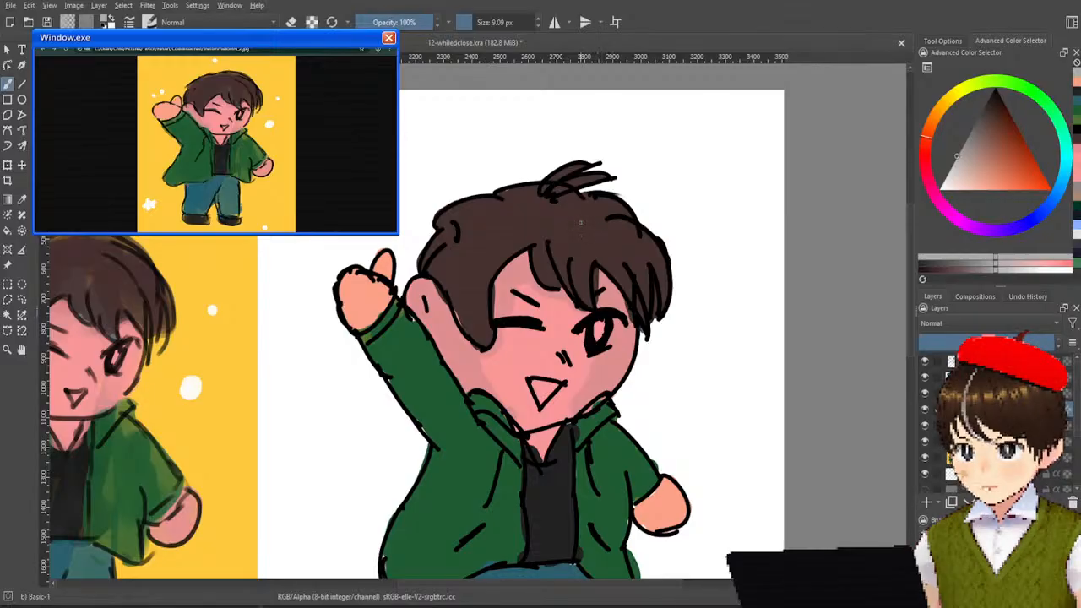
Try single thin grey strokes through the middle of the fringe with the 9.09 px brush, undoing each one.
drag(563, 220, 578, 294)
key(ctrl+z)
drag(569, 212, 593, 301)
key(ctrl+z)
drag(574, 207, 592, 301)
key(ctrl+z)
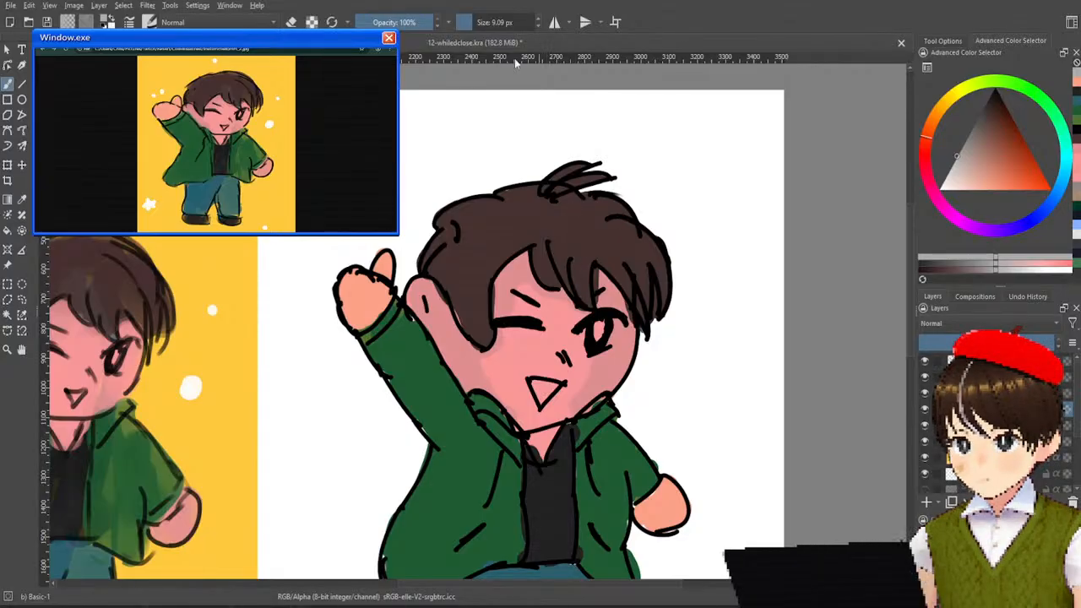
Enlarge the brush to 29.61 px and paint one curved light grey streak from the crown to the fringe tip, redoing it until satisfactory.
drag(480, 20, 507, 22)
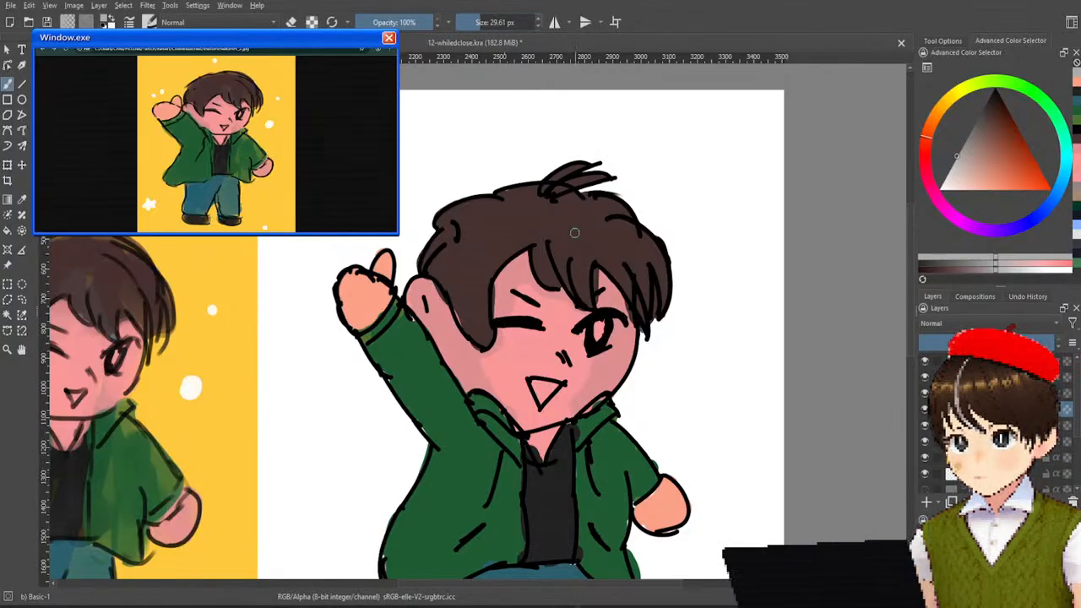
drag(573, 217, 591, 298)
key(ctrl+z)
drag(574, 213, 593, 300)
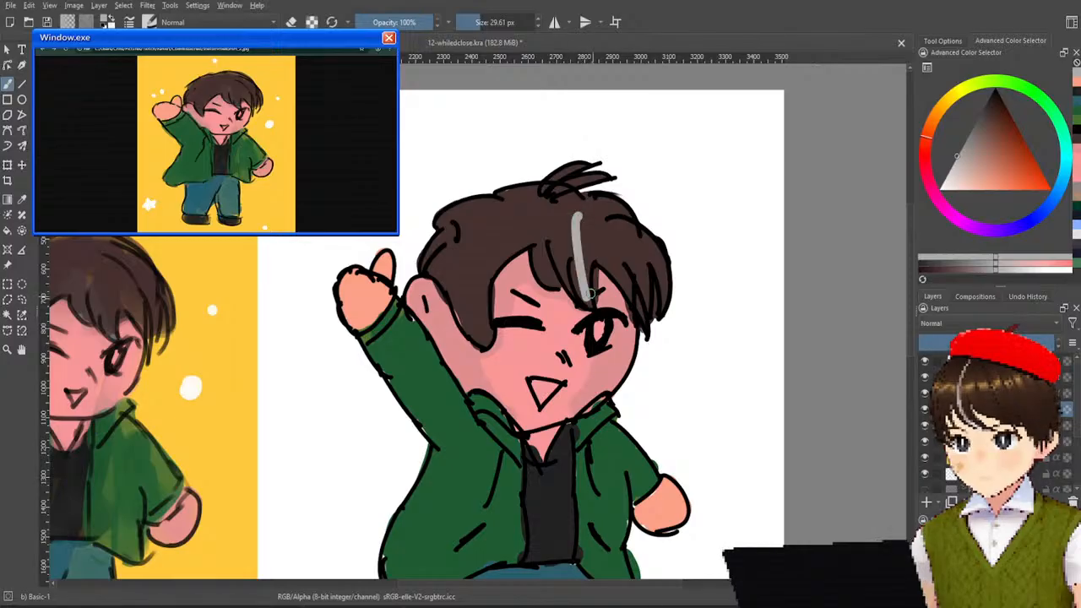
key(ctrl+z)
drag(573, 211, 588, 289)
key(ctrl+z)
drag(572, 210, 591, 284)
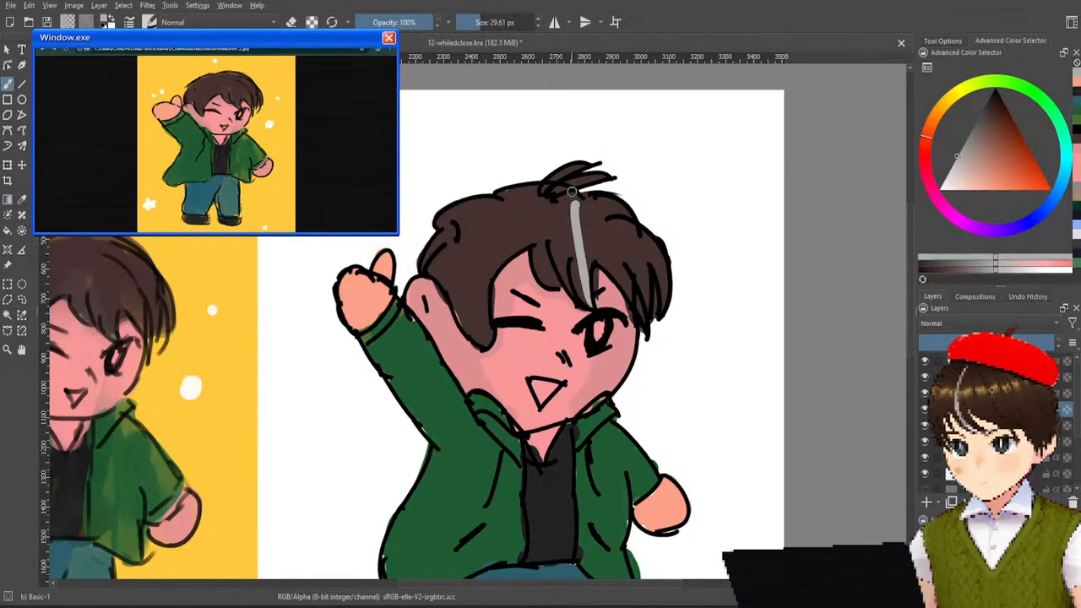
key(ctrl+z)
drag(591, 216, 591, 296)
key(ctrl+z)
mouse_move(597, 217)
mouse_down()
mouse_move(574, 259)
mouse_move(590, 295)
mouse_up()
key(ctrl+z)
drag(594, 206, 590, 310)
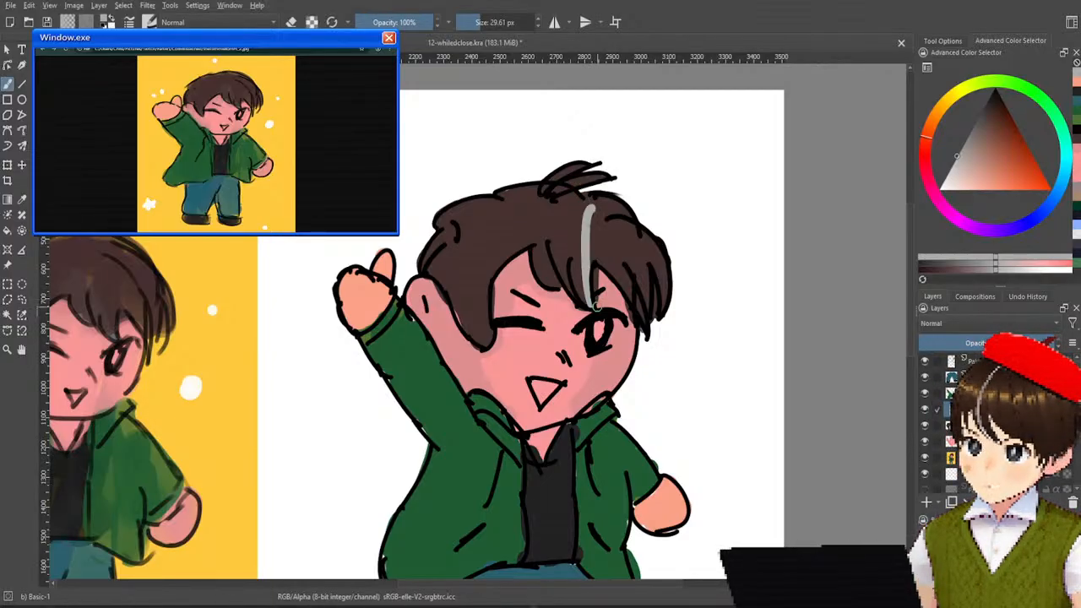
Undo the last grey streak and repaint it as a light grey stroke curving from the crown to the fringe tip.
key(ctrl+z)
mouse_move(596, 218)
mouse_down()
mouse_move(578, 253)
mouse_move(586, 306)
mouse_up()
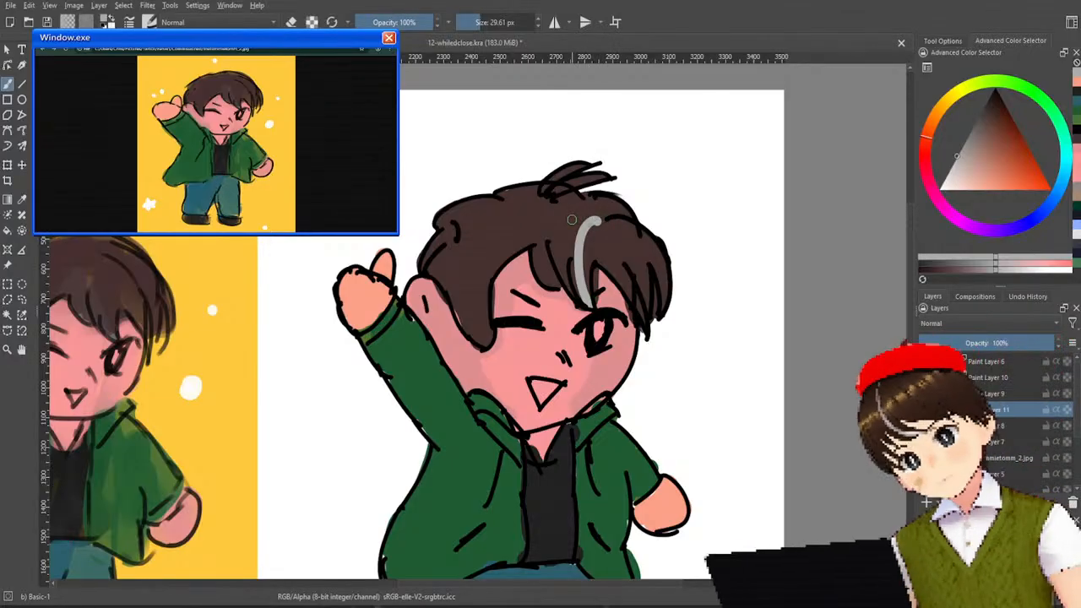
scroll(588, 177, down, 5)
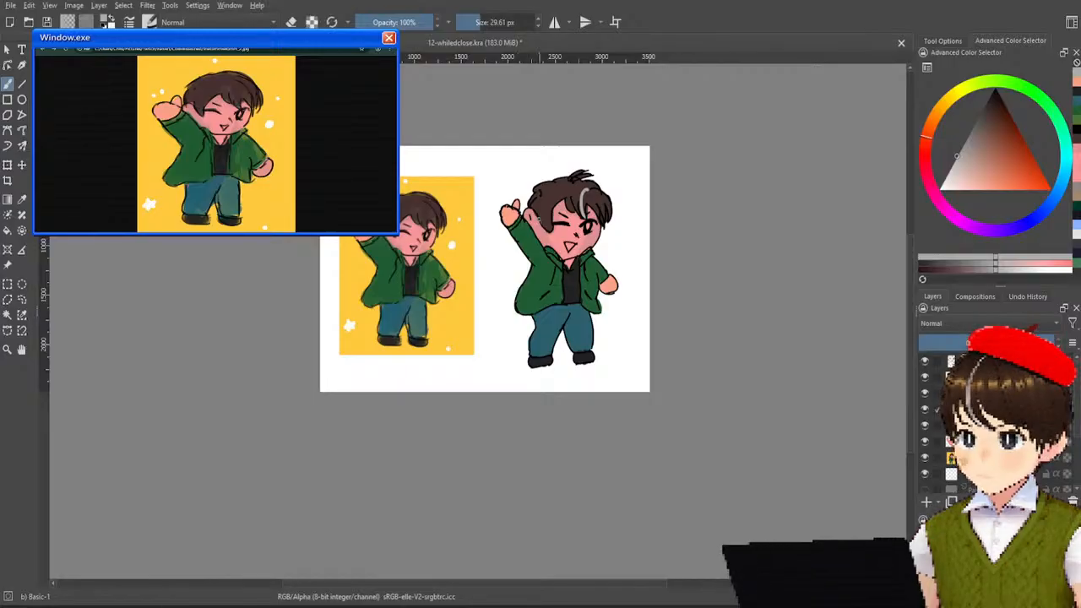
scroll(591, 251, up, 5)
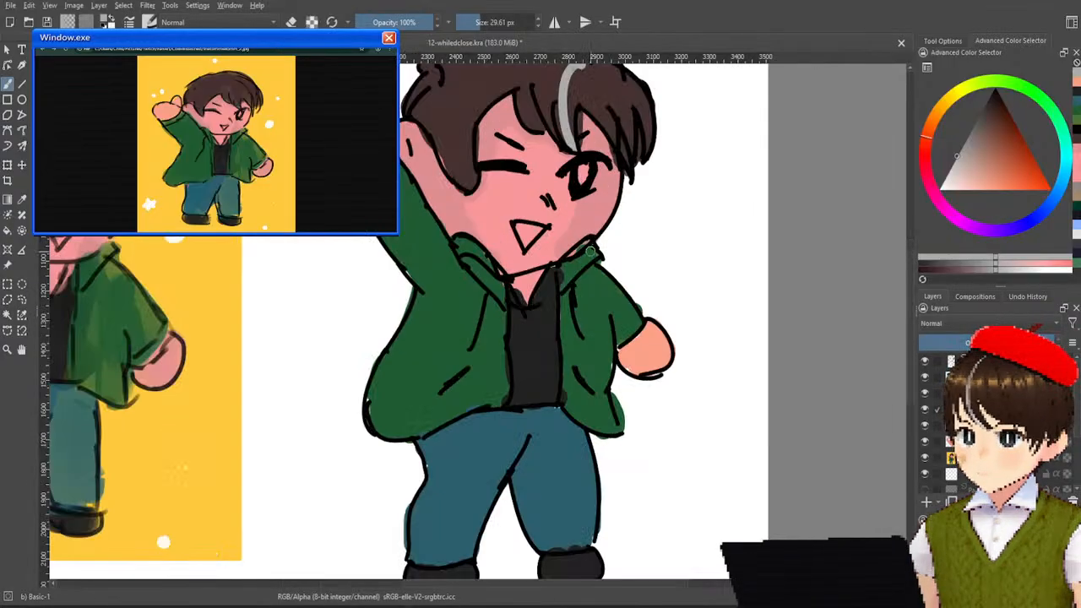
Add a new paint layer and fill the inside of the boy's open eye with white.
click(925, 505)
drag(576, 296, 613, 393)
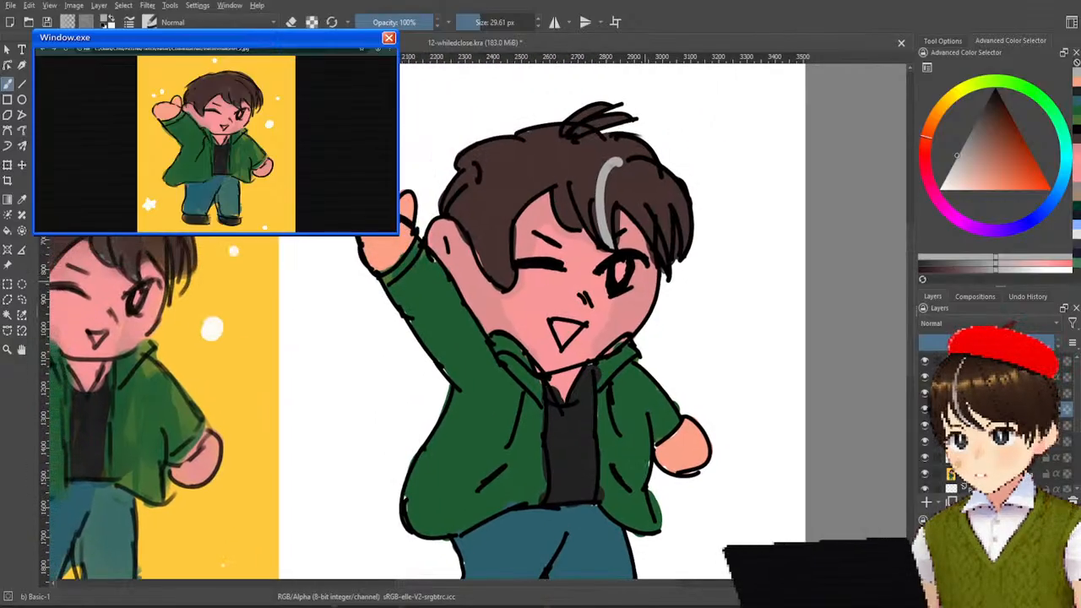
ctrl+click(765, 305)
drag(624, 267, 620, 267)
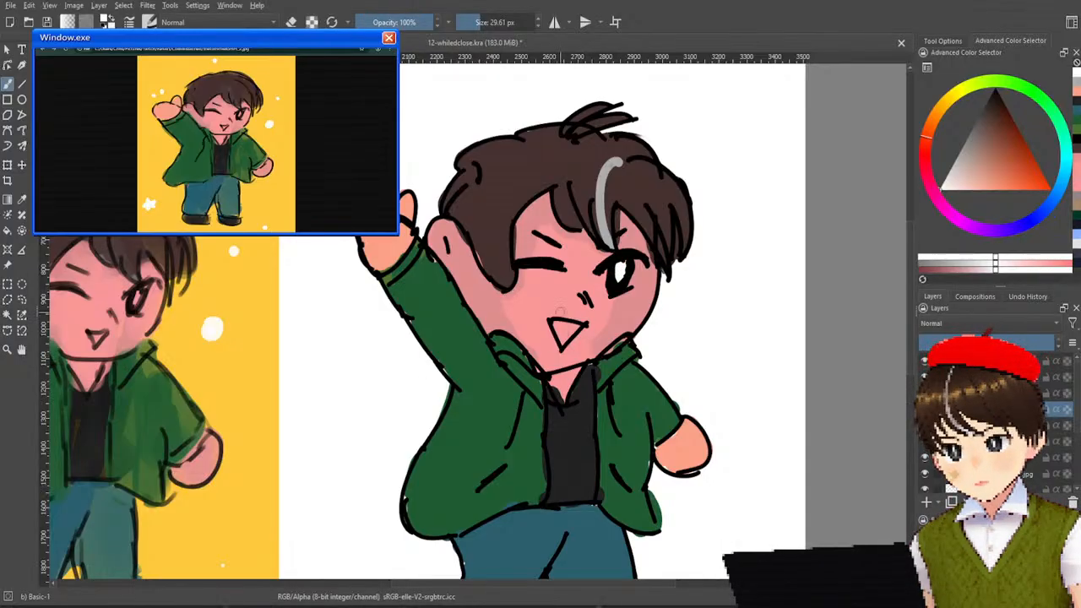
Colour the open mouth with an orange-red tongue and a dark interior matching the shirt, touching up the tongue over it.
click(1041, 166)
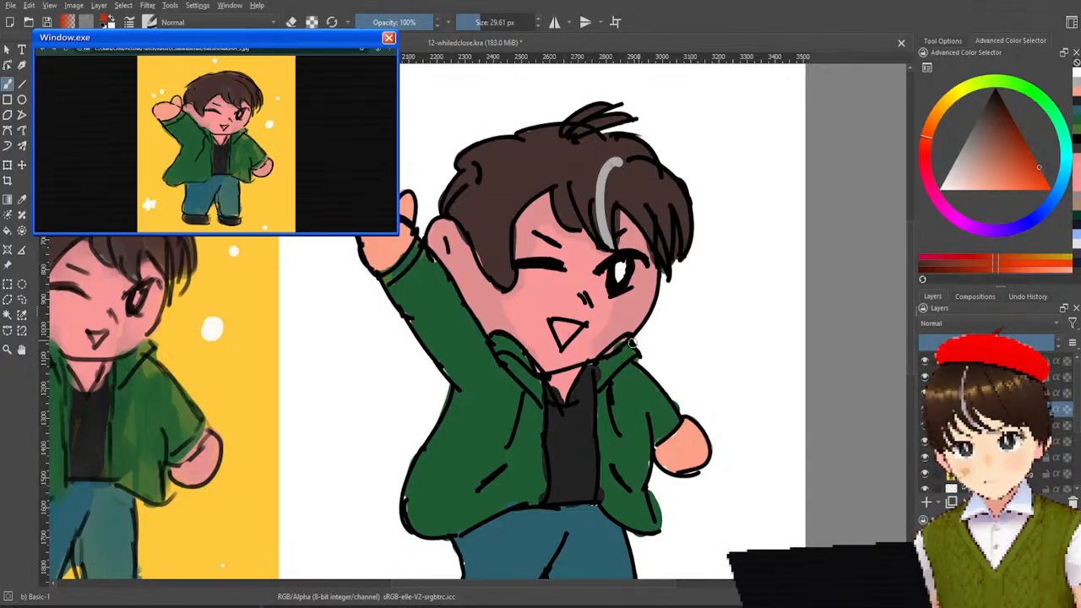
drag(564, 335, 564, 334)
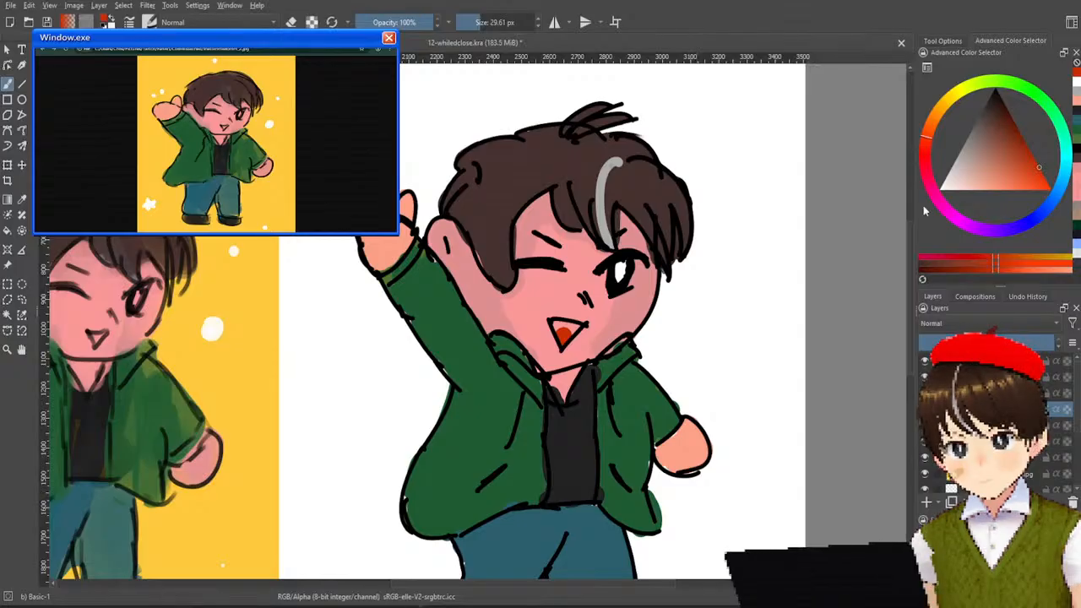
ctrl+click(589, 412)
drag(559, 330, 568, 327)
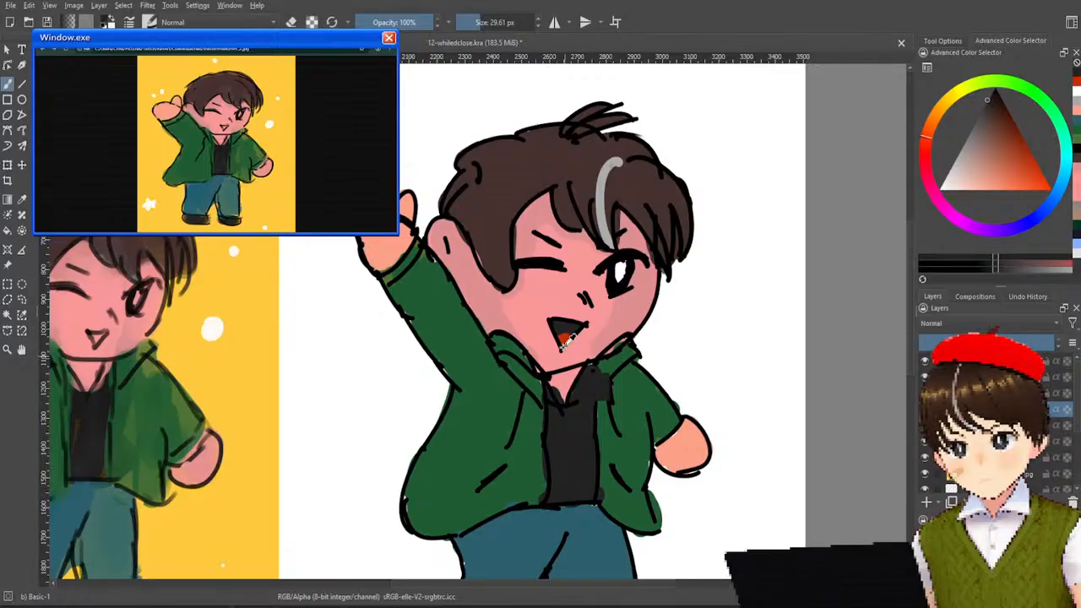
ctrl+click(564, 338)
drag(565, 338, 564, 338)
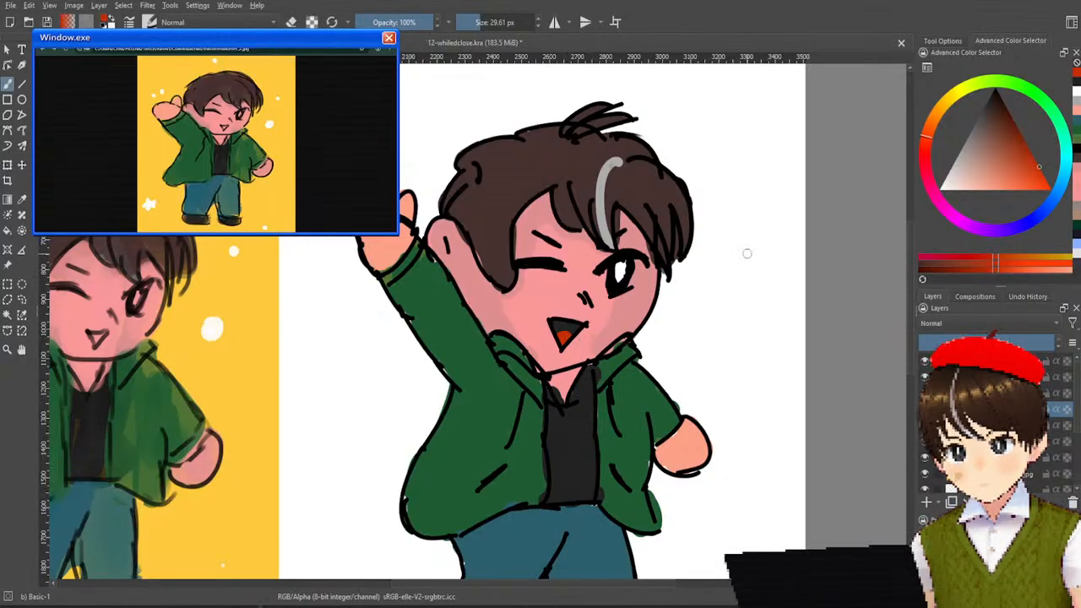
Choose a pale pink based on the skin, reduce the brush to 11.10 px and paint three short blush lines under the open eye.
scroll(764, 214, down, 2)
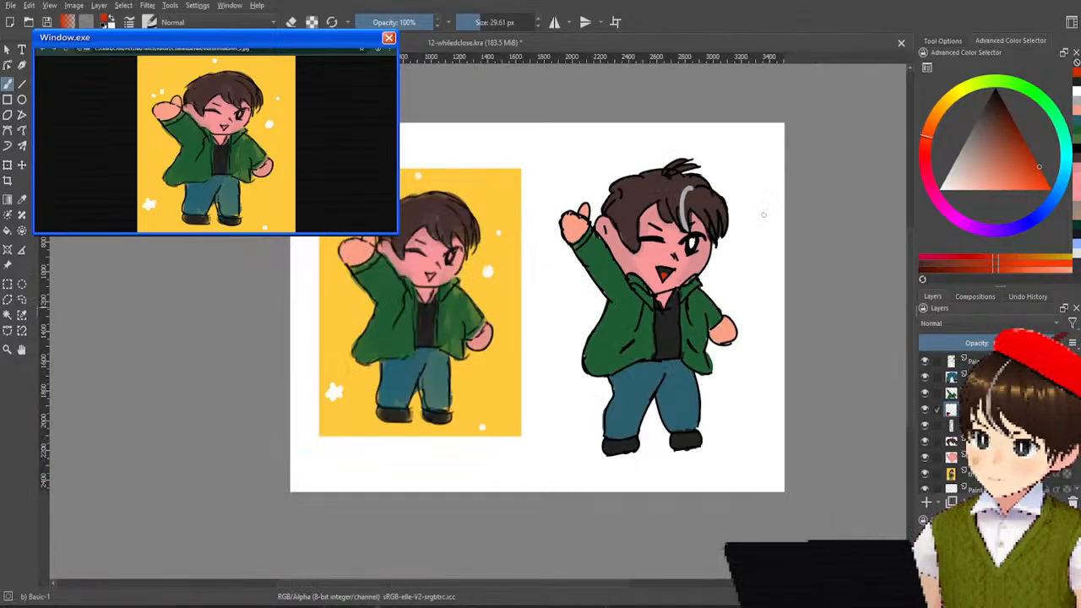
scroll(764, 215, up, 5)
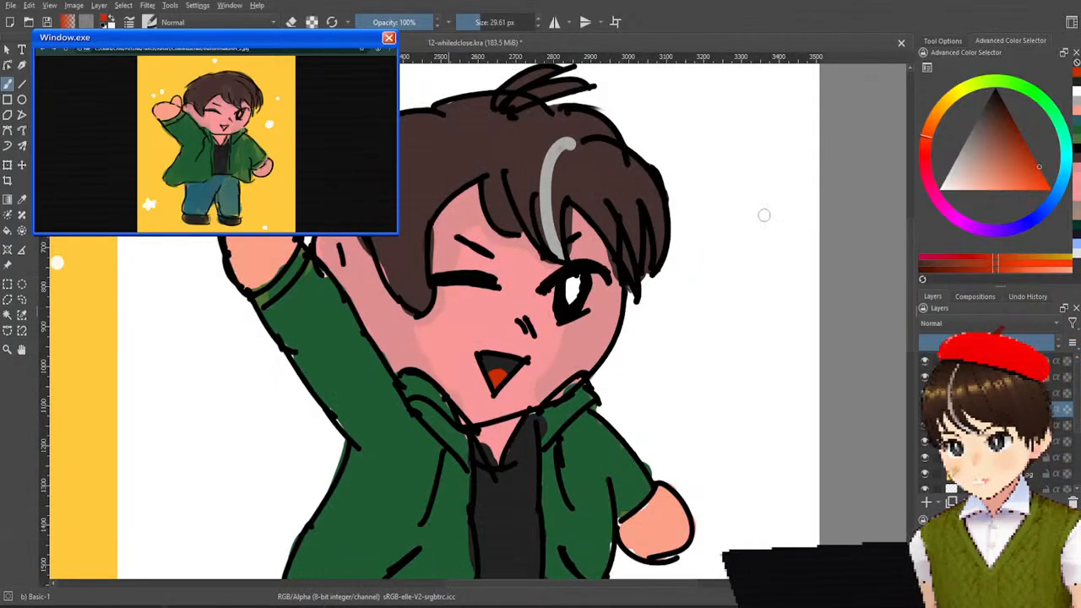
drag(772, 195, 803, 155)
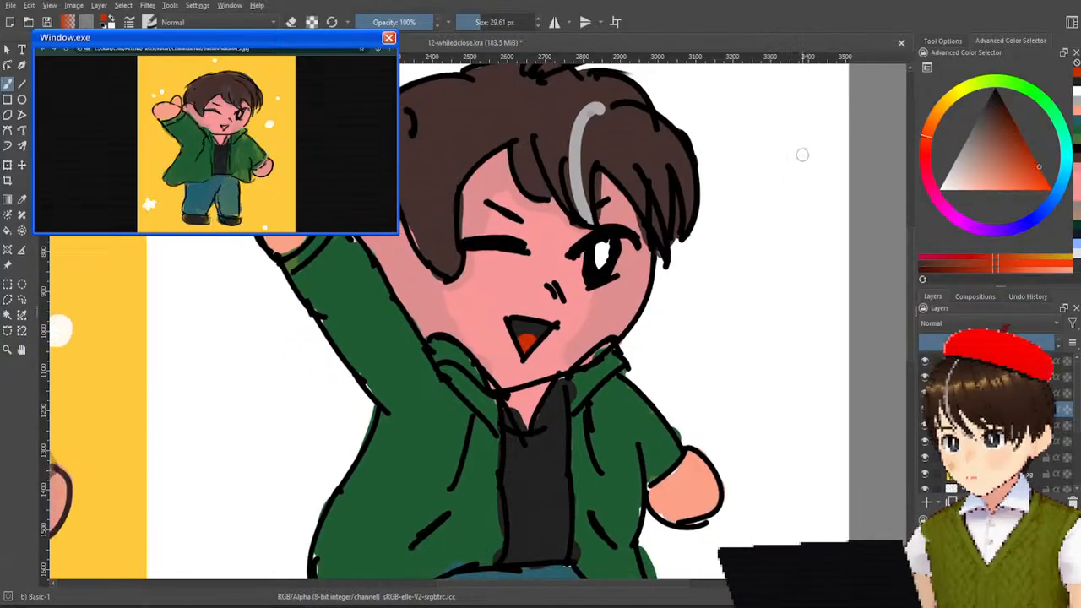
ctrl+click(583, 307)
click(978, 187)
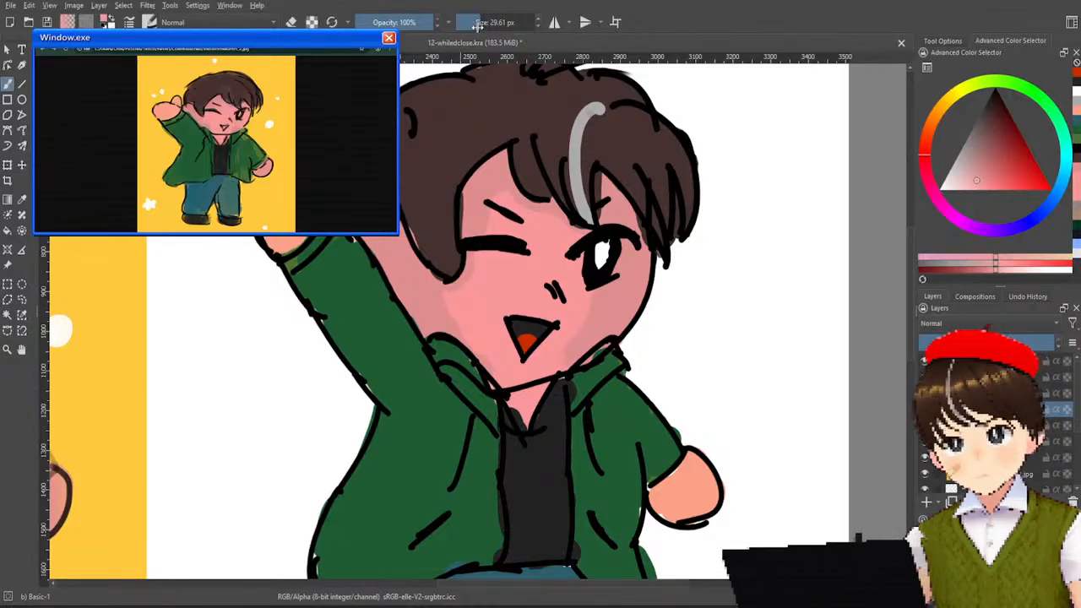
mouse_move(477, 31)
mouse_down()
mouse_move(471, 24)
mouse_move(476, 42)
mouse_up()
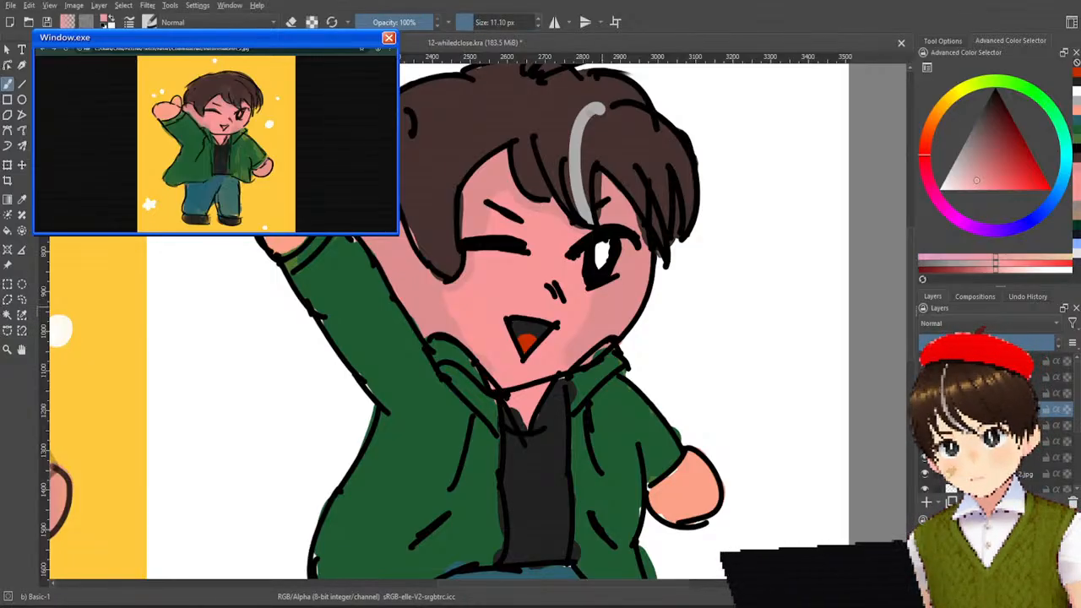
mouse_move(595, 299)
mouse_down()
mouse_move(599, 310)
mouse_move(619, 302)
mouse_up()
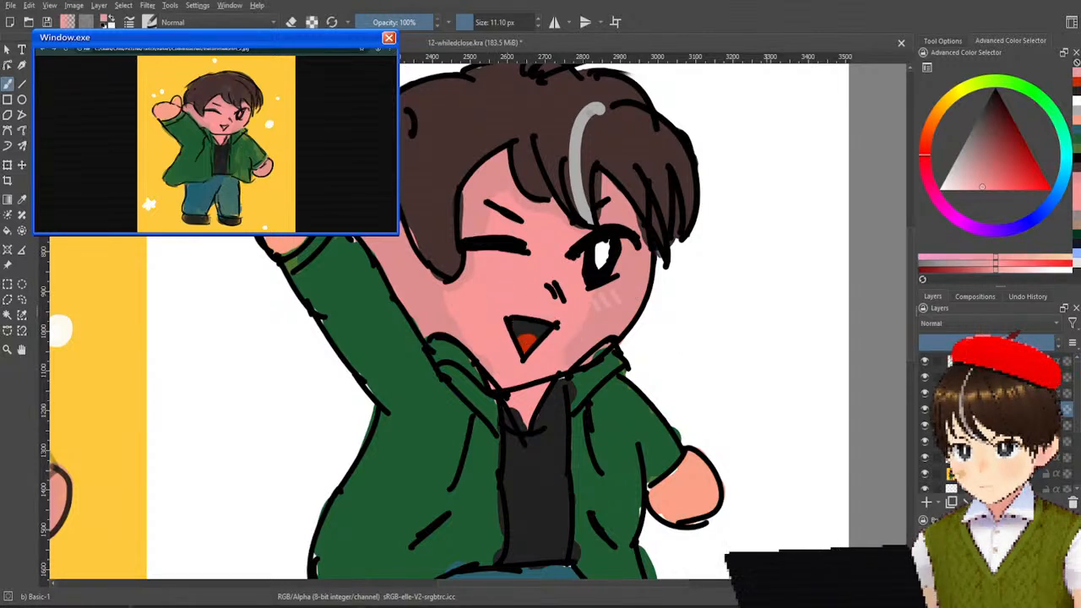
Try short greyish-pink blush lines on the cheek under the winking eye, and undo them.
click(969, 176)
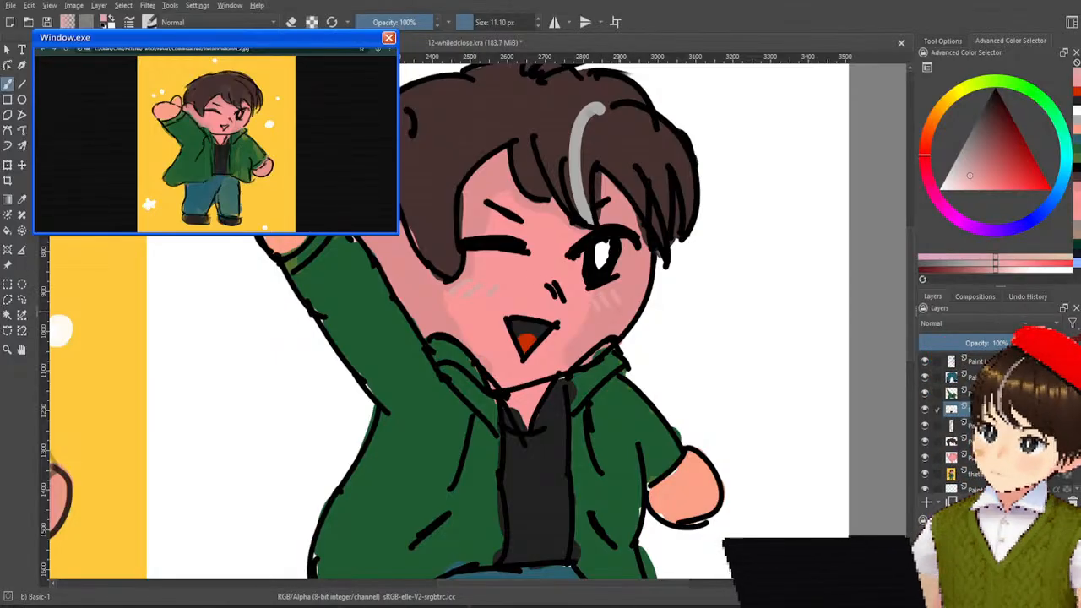
key(ctrl+z)
key(ctrl+z)
key(ctrl+z)
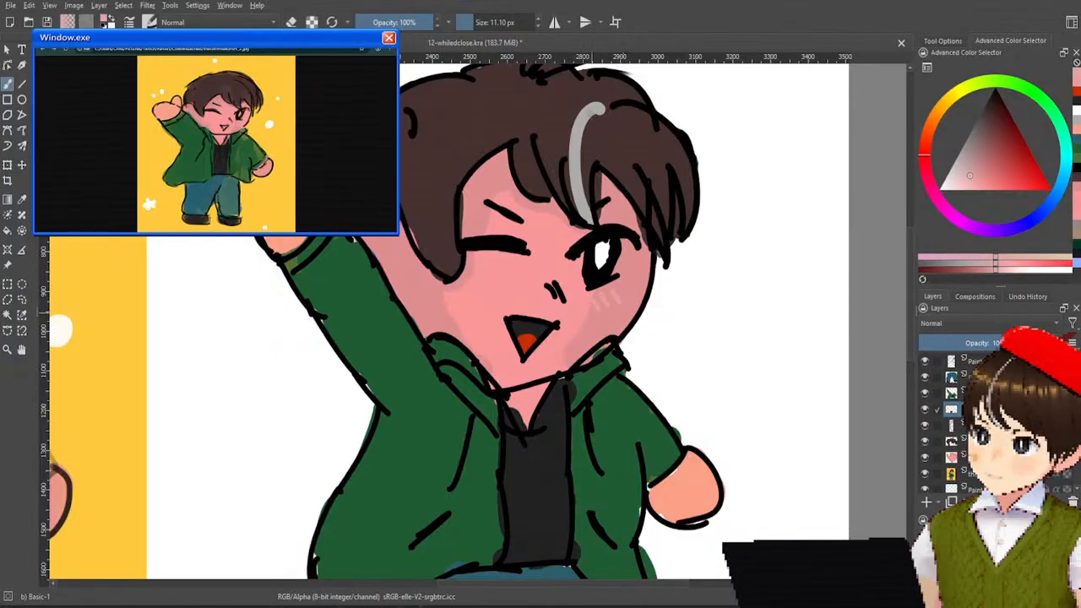
Pick a slightly darker pink and paint short slanted blush lines on the cheek below the winking eye.
ctrl+click(617, 296)
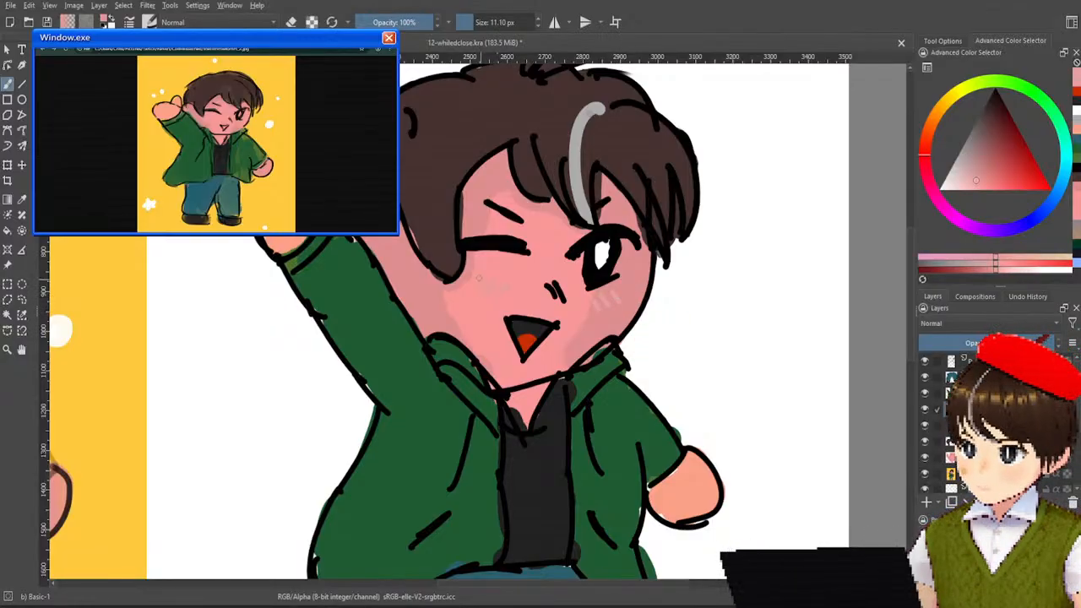
scroll(614, 238, down, 4)
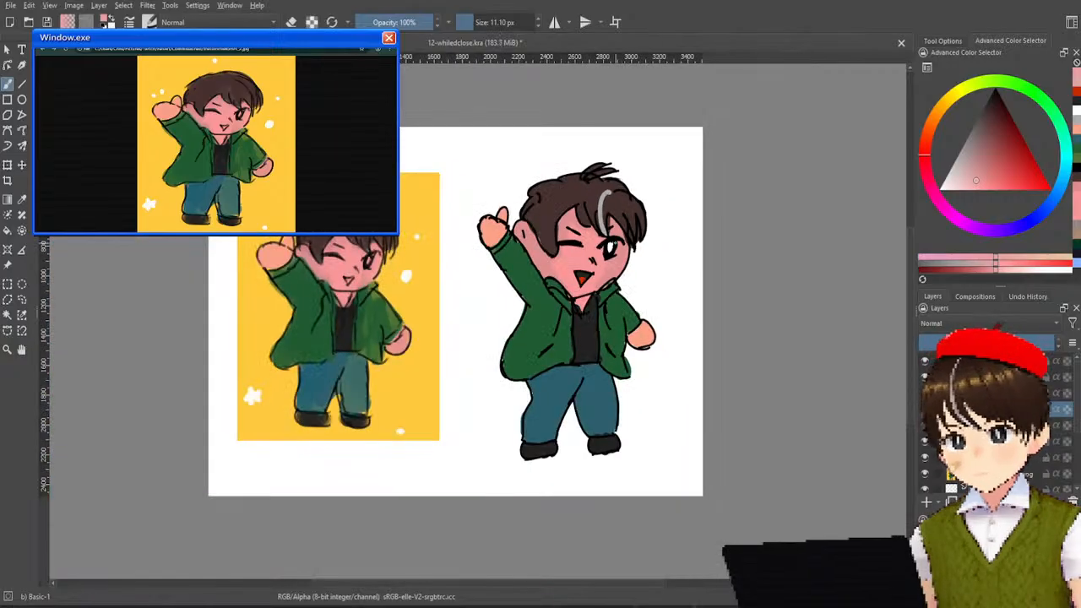
scroll(615, 241, up, 3)
scroll(614, 241, up, 3)
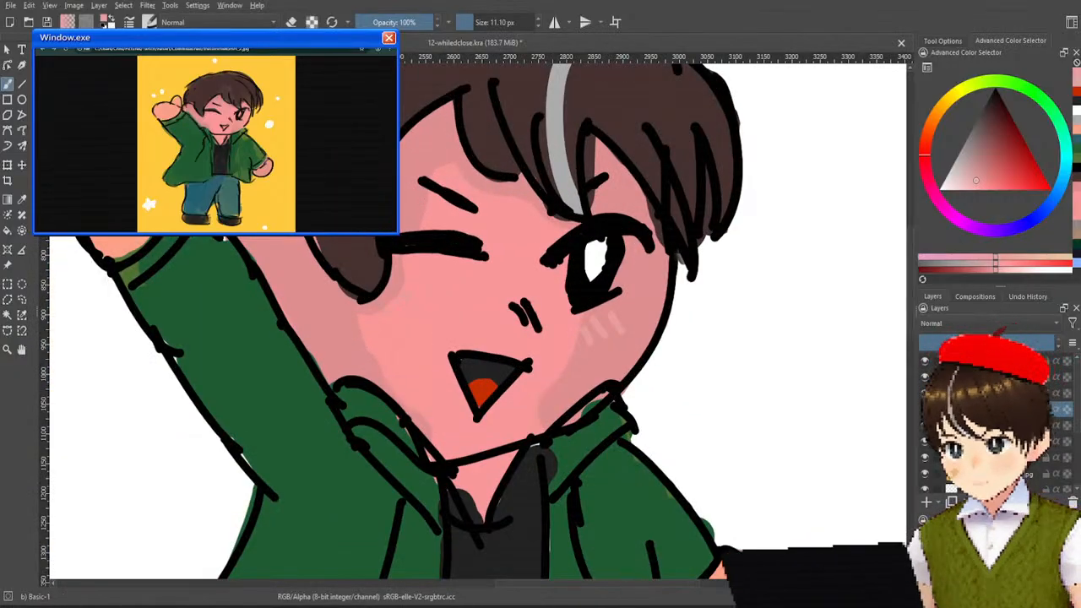
ctrl+click(459, 318)
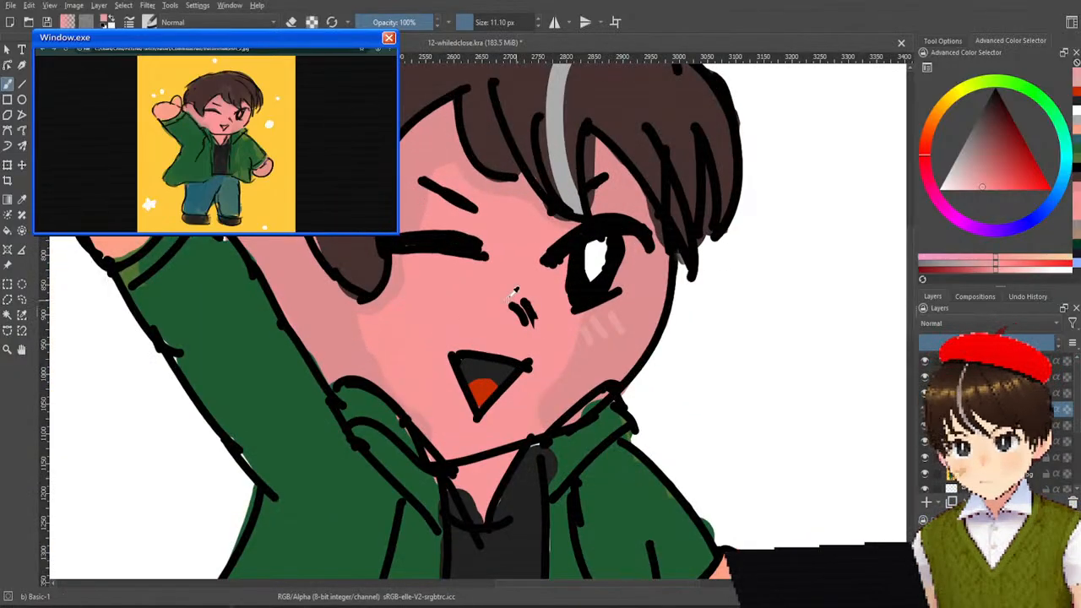
ctrl+click(411, 315)
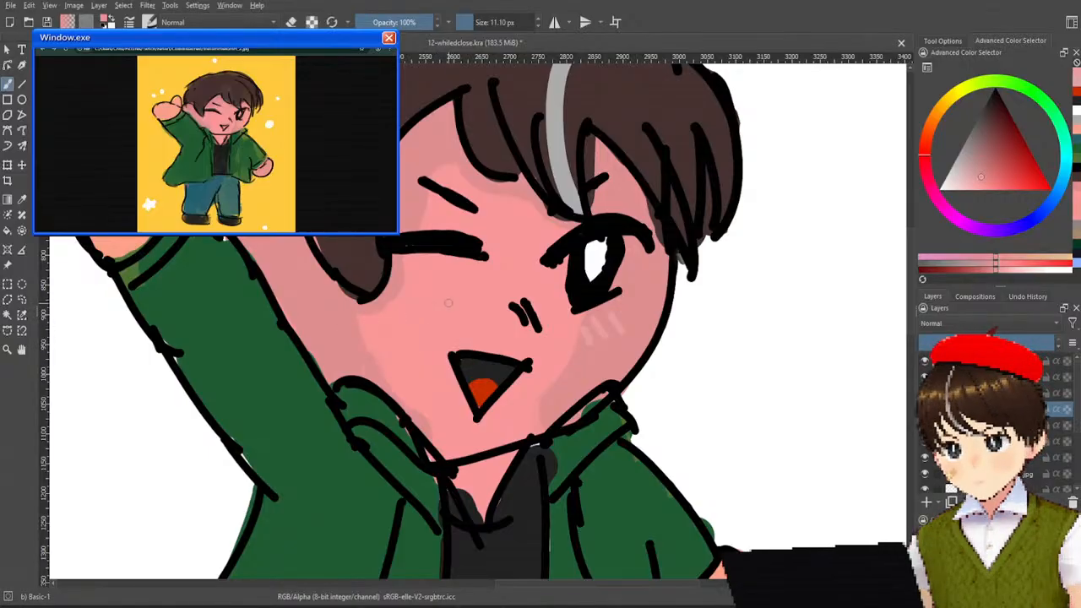
drag(451, 302, 399, 315)
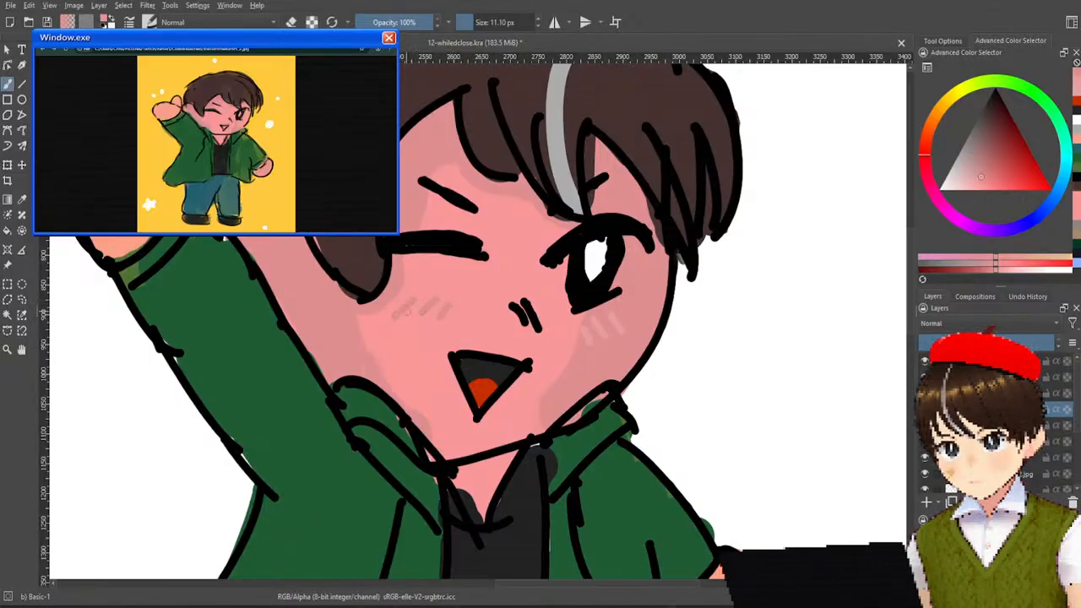
scroll(592, 252, down, 3)
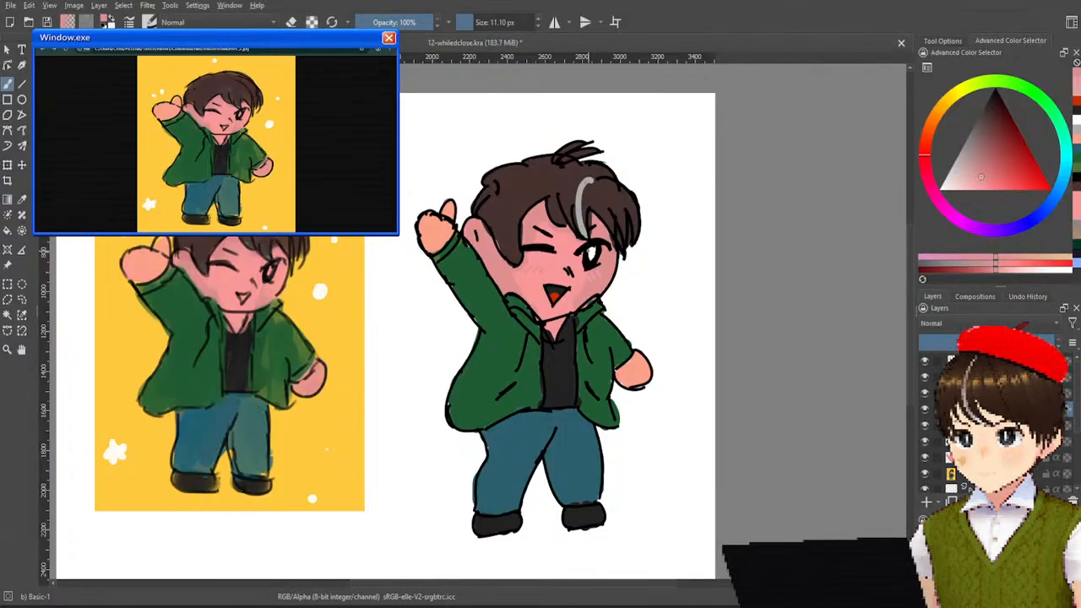
Paint a small light orange patch with a darker spot in its middle on the cheek beside the mouth.
scroll(591, 251, up, 2)
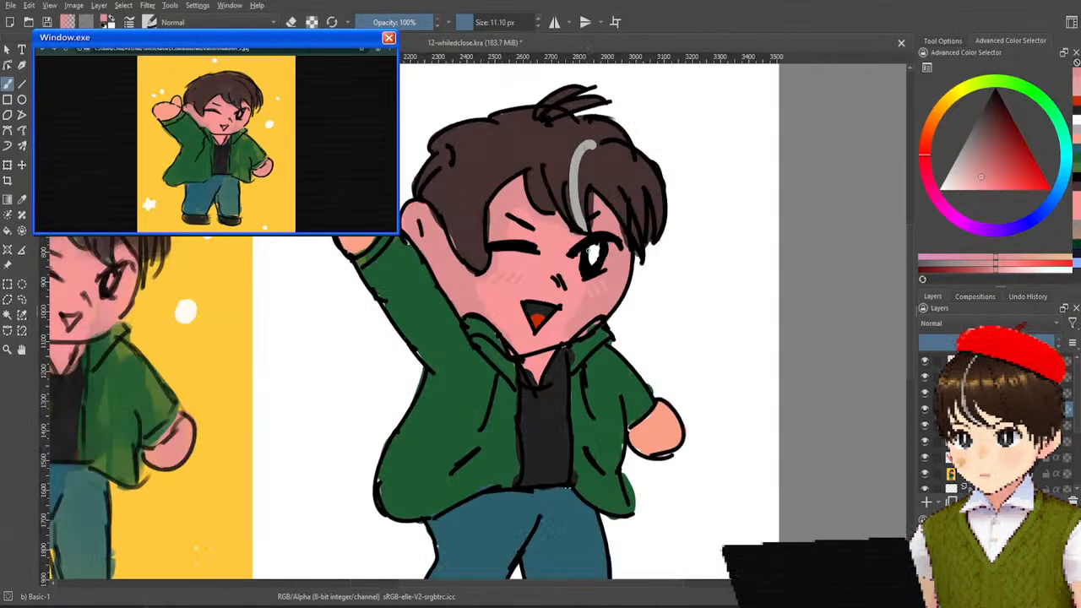
scroll(589, 251, up, 1)
scroll(615, 206, down, 1)
scroll(615, 205, up, 1)
drag(615, 205, 696, 165)
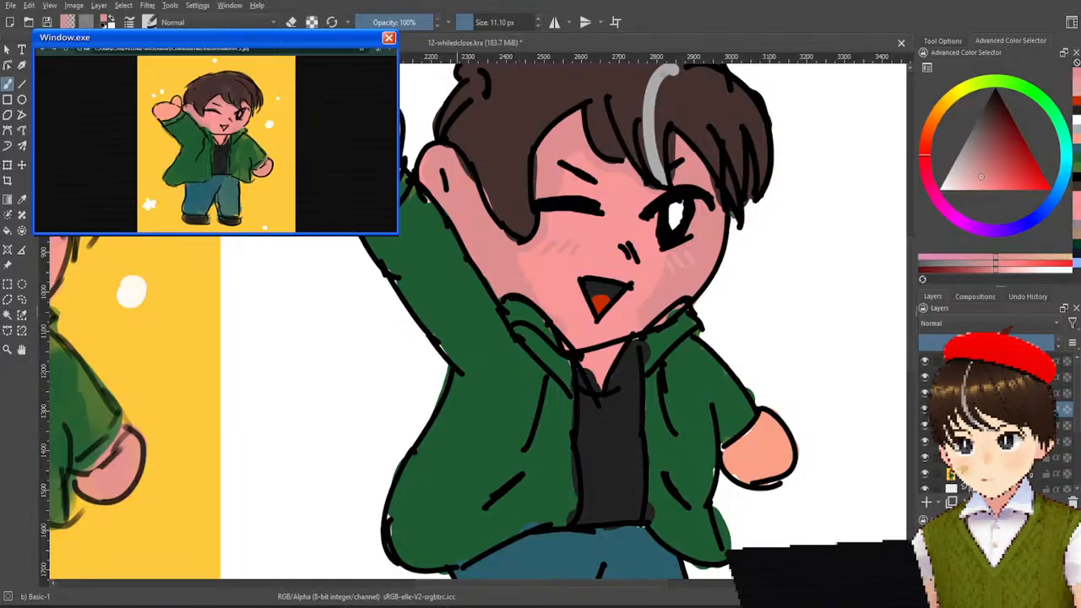
ctrl+click(368, 161)
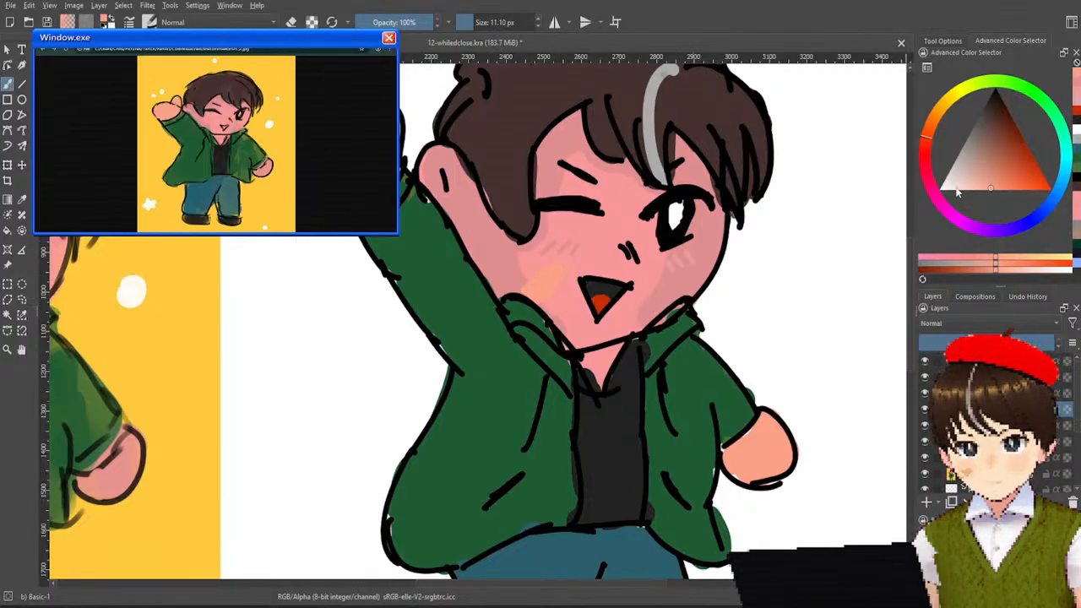
click(993, 180)
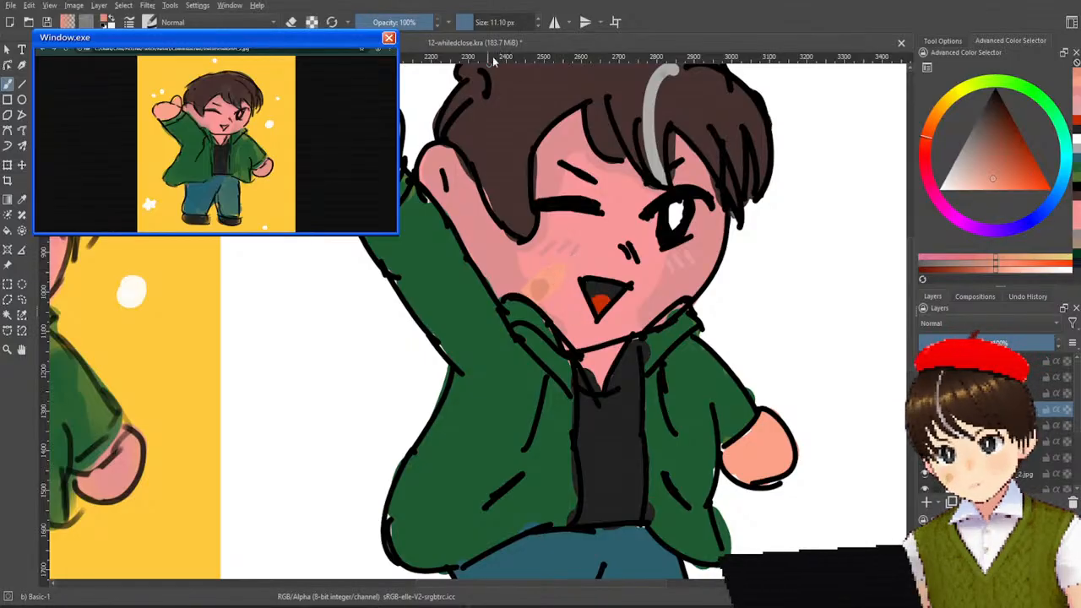
Reduce the brush to 4.54 px and draw fine orange-brown lines over and around the cheek patch.
click(476, 23)
drag(474, 22, 469, 23)
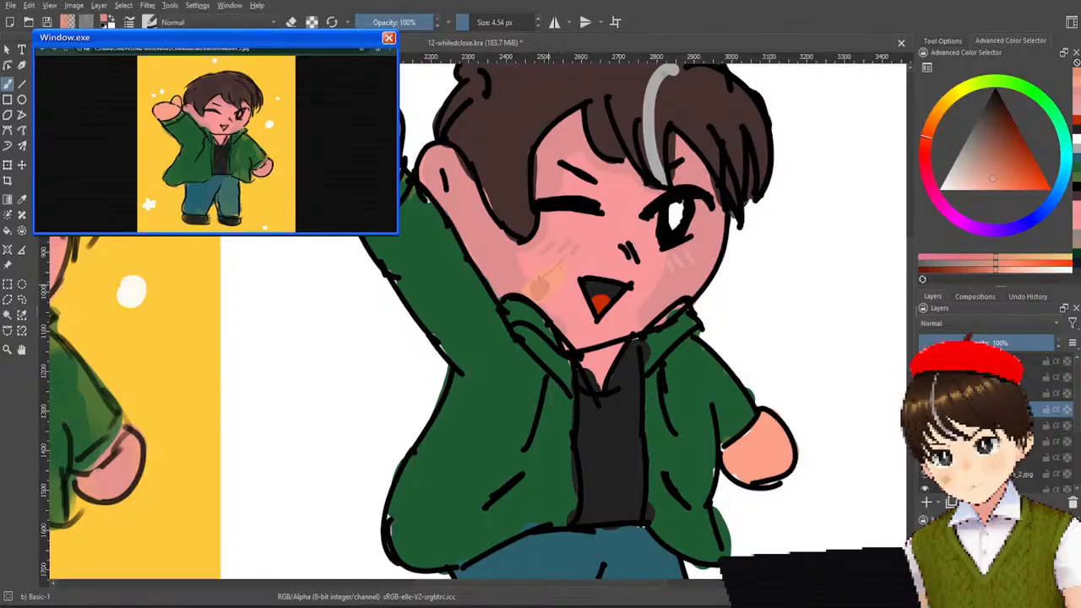
mouse_move(551, 281)
mouse_down()
mouse_move(557, 274)
mouse_move(552, 286)
mouse_up()
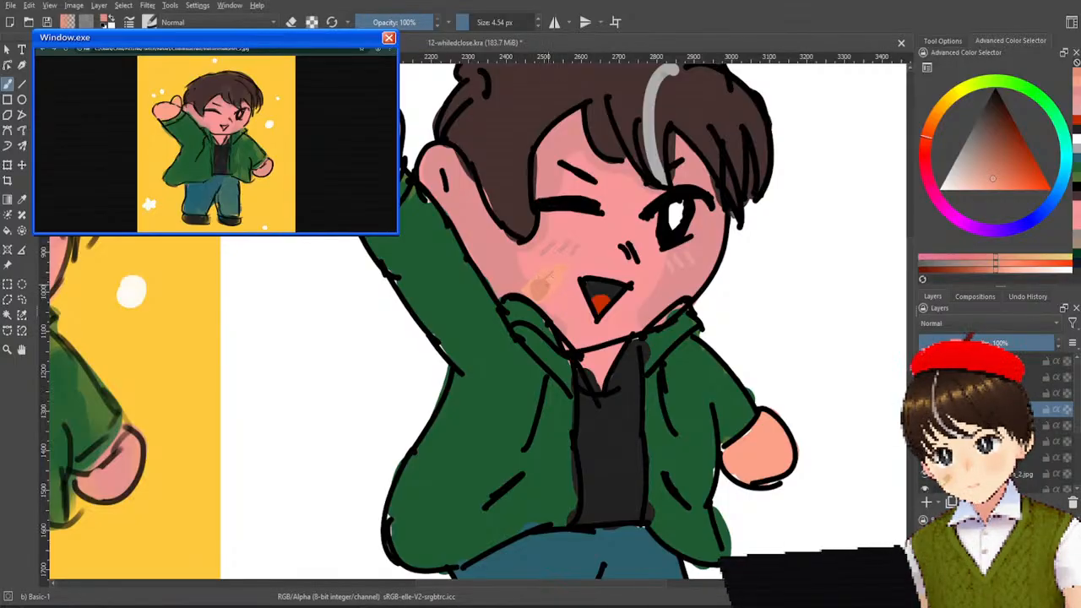
ctrl+click(566, 272)
drag(558, 270, 563, 270)
ctrl+click(550, 276)
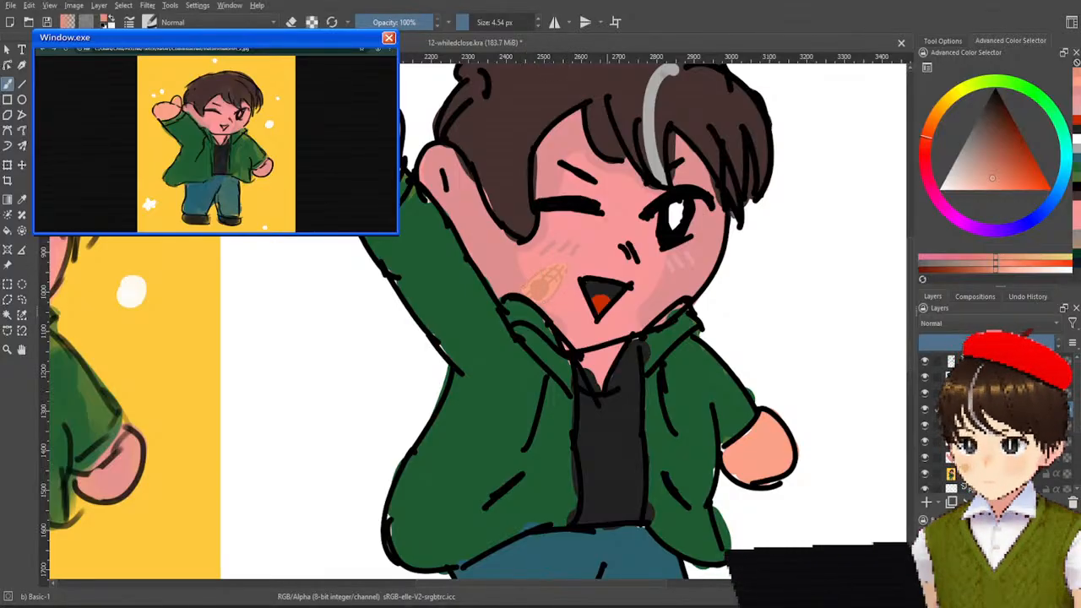
Review the whole figure beside the original artwork and save the drawing.
scroll(597, 252, down, 4)
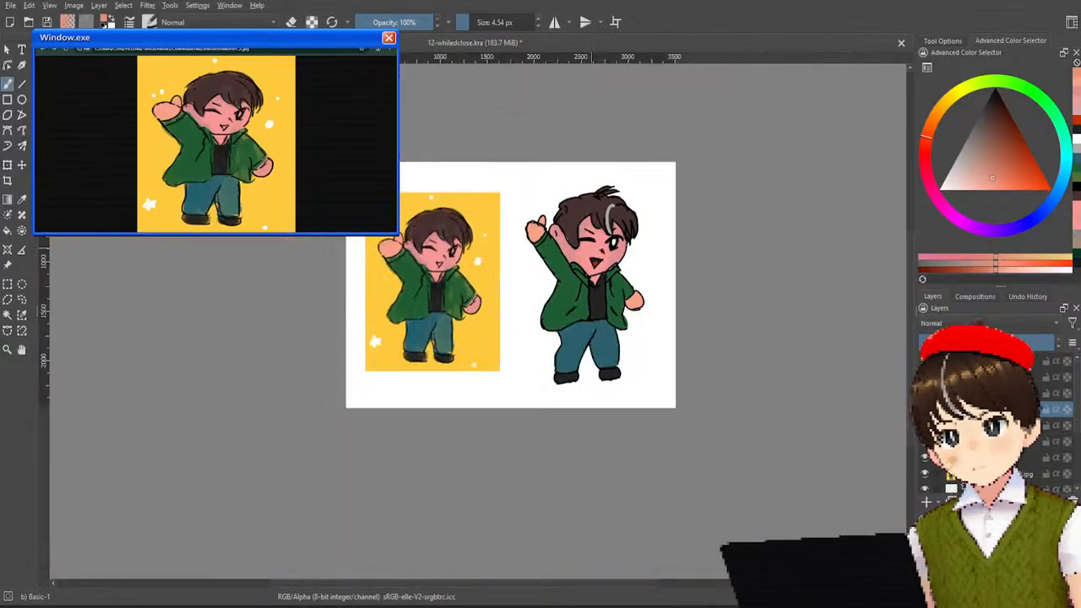
scroll(593, 250, up, 3)
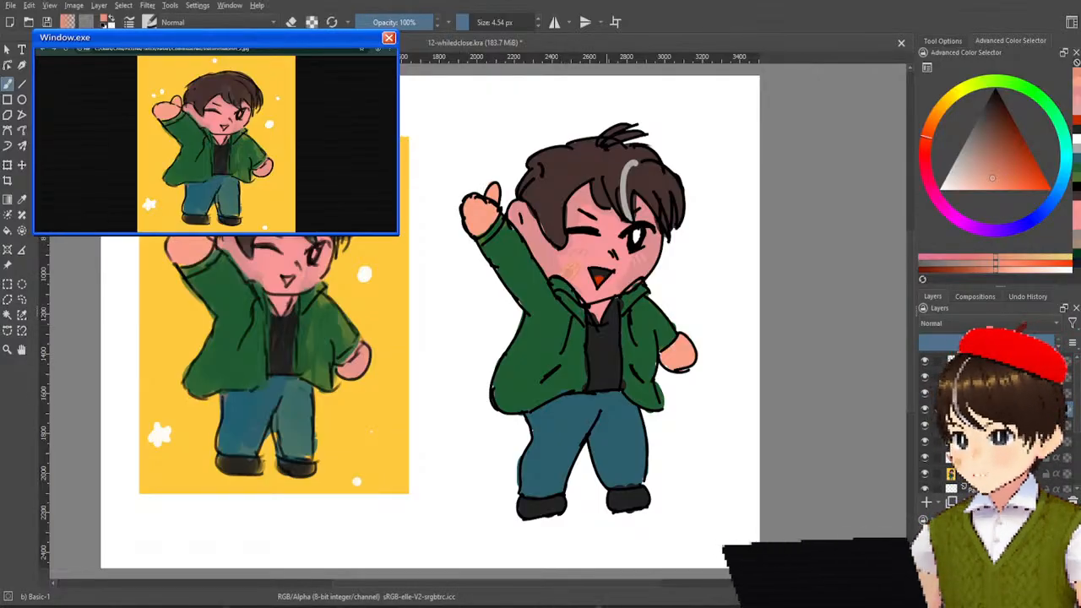
key(ctrl+s)
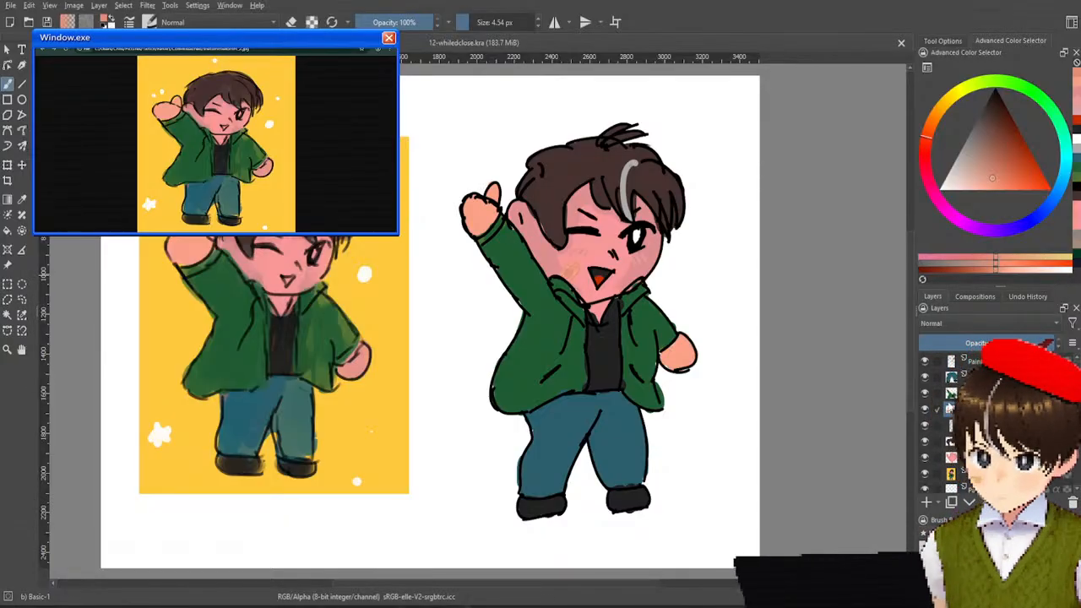
Hide and show the top line art layer to check it, and select the character's paint layers together.
click(926, 361)
click(926, 362)
click(926, 362)
click(926, 361)
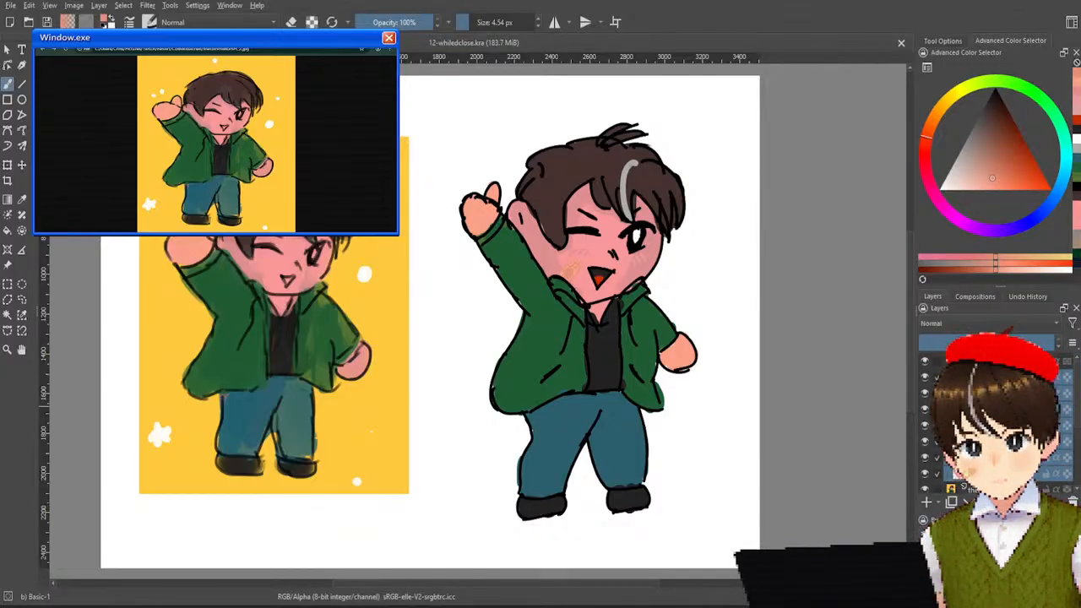
Hide and show individual layers beneath the finished chibi to check them, and review the whole figure beside the original artwork.
click(925, 391)
click(925, 392)
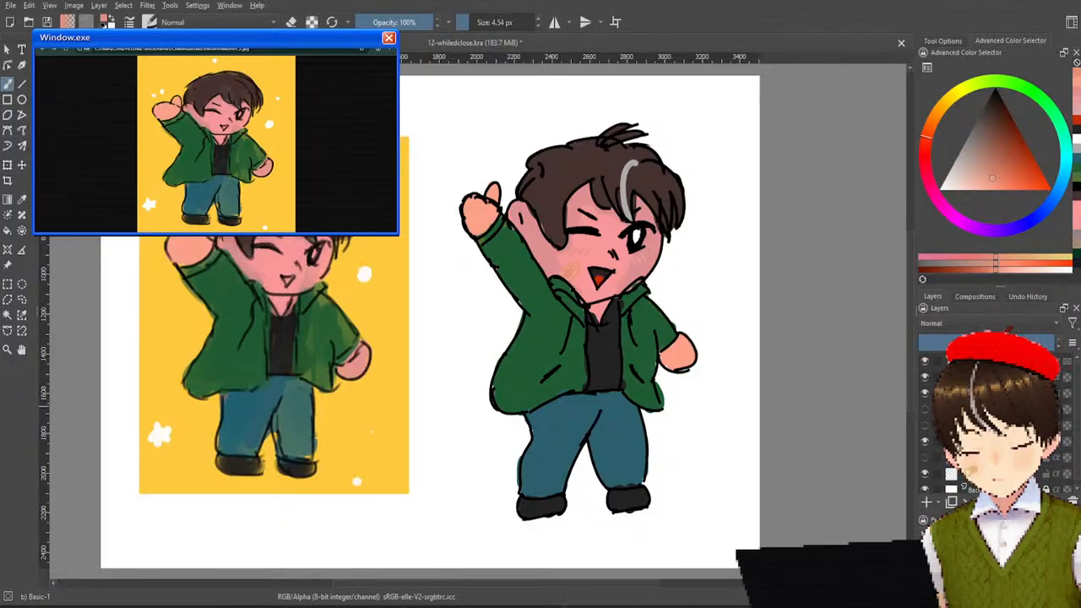
click(924, 409)
click(925, 408)
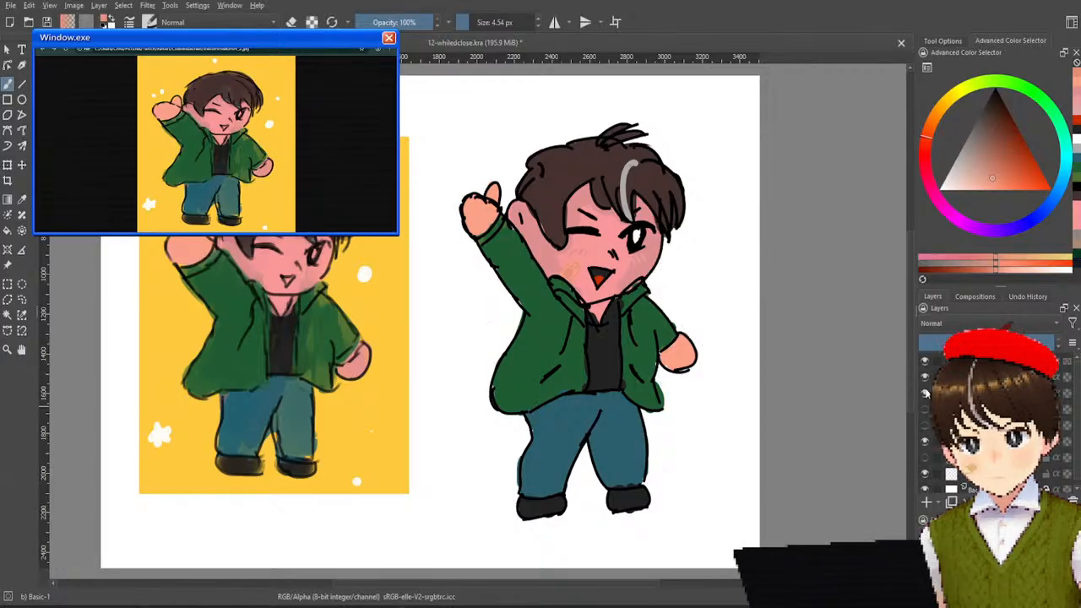
scroll(645, 281, down, 2)
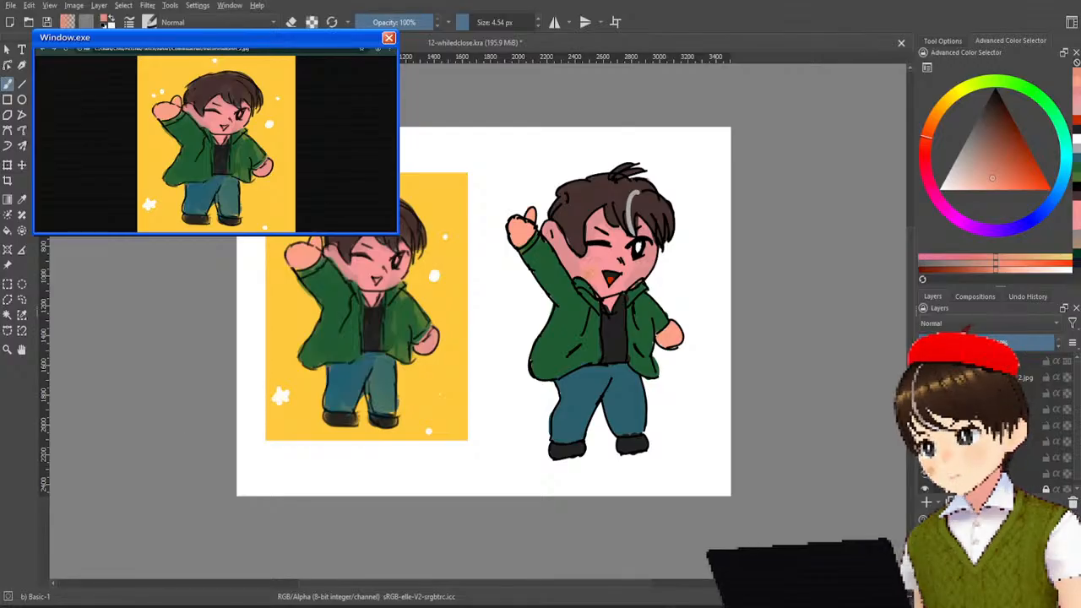
key(Return)
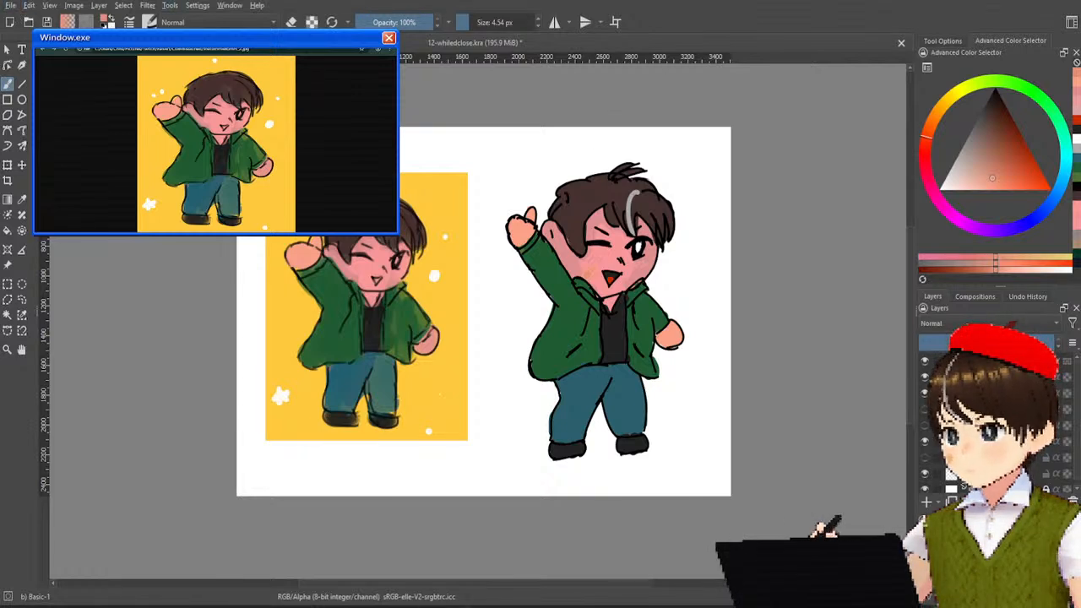
Hide the redrawn chibi and original artwork layers, and show the layer with the pencil sketches.
click(924, 375)
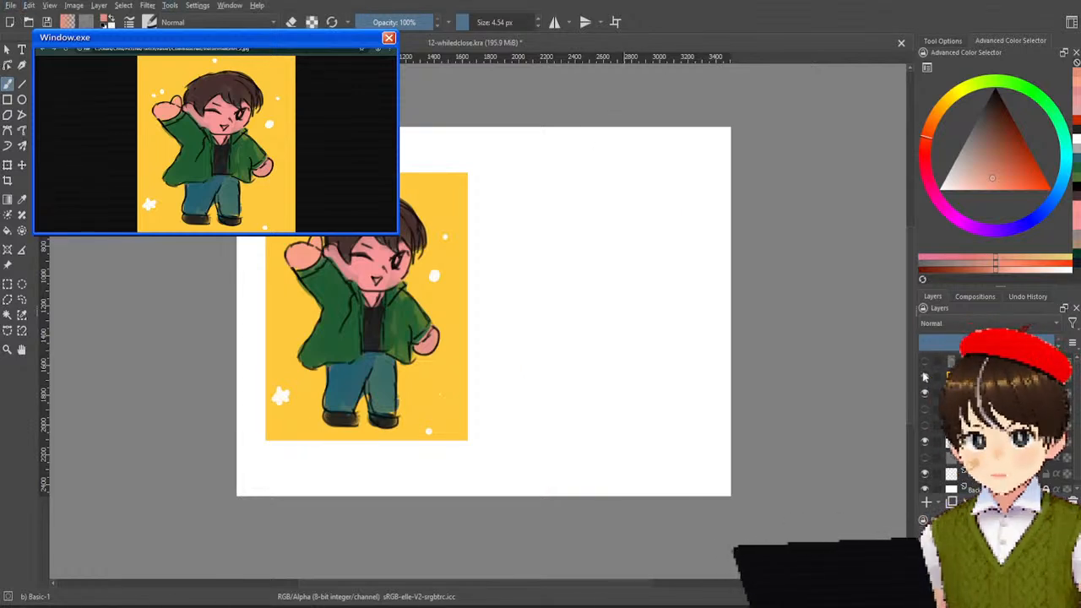
click(924, 375)
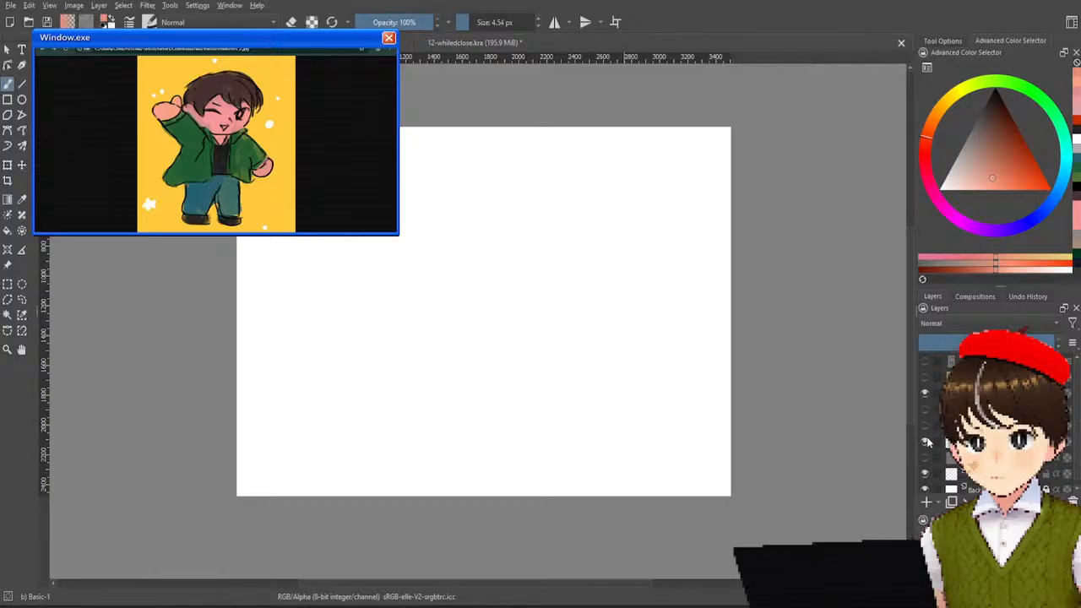
click(925, 427)
click(925, 427)
click(923, 409)
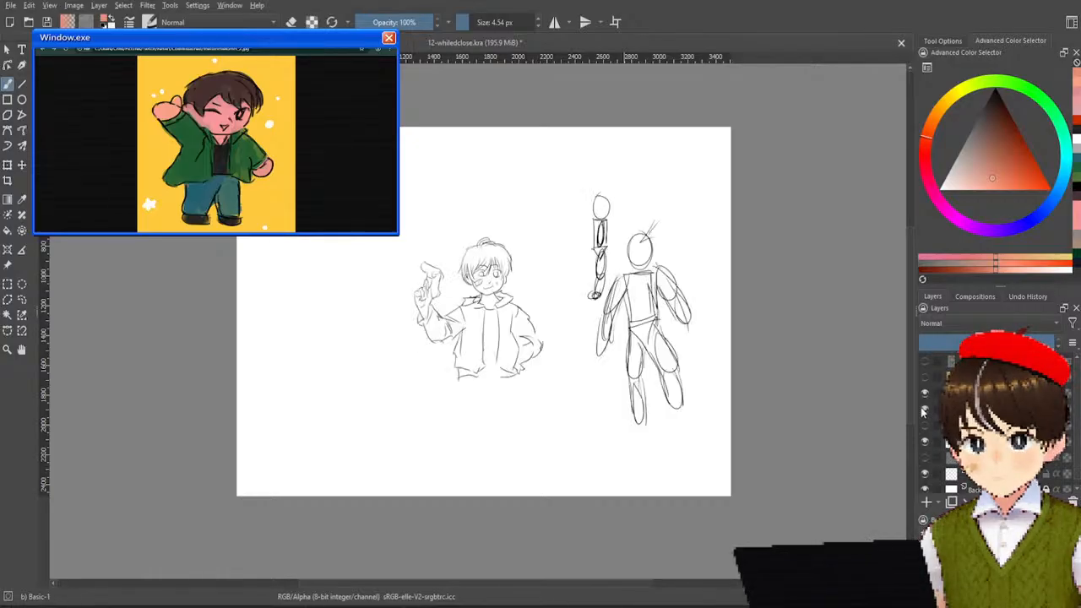
click(924, 410)
click(924, 410)
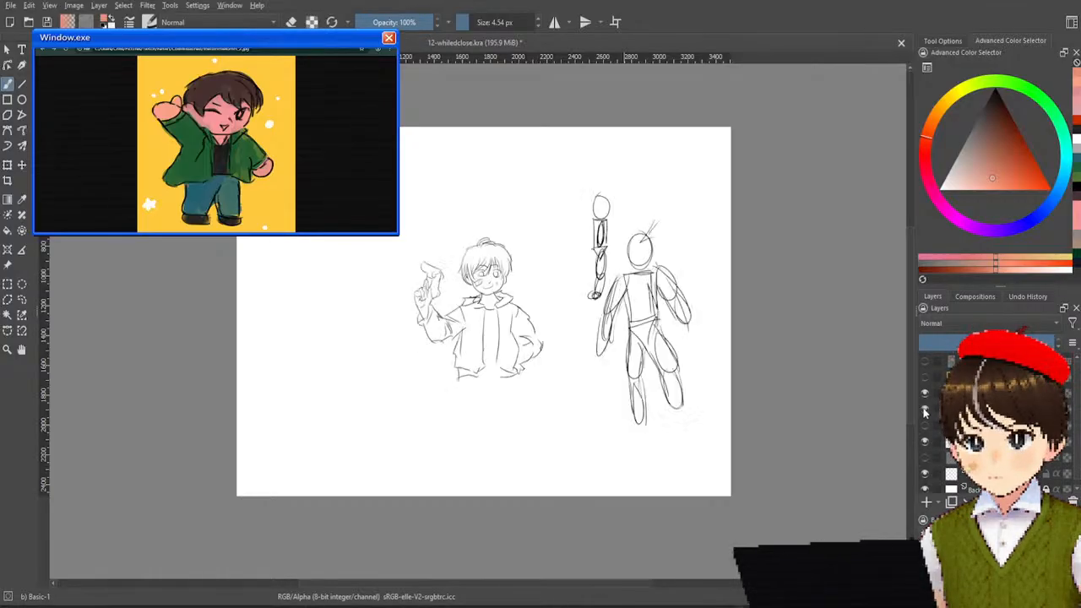
Crop the canvas closely around the half-body pencil sketch of the boy raising his hand, and save the cropped sketch.
scroll(600, 321, up, 3)
scroll(600, 322, down, 1)
drag(583, 328, 663, 318)
scroll(656, 282, down, 1)
scroll(646, 283, up, 1)
scroll(650, 281, down, 1)
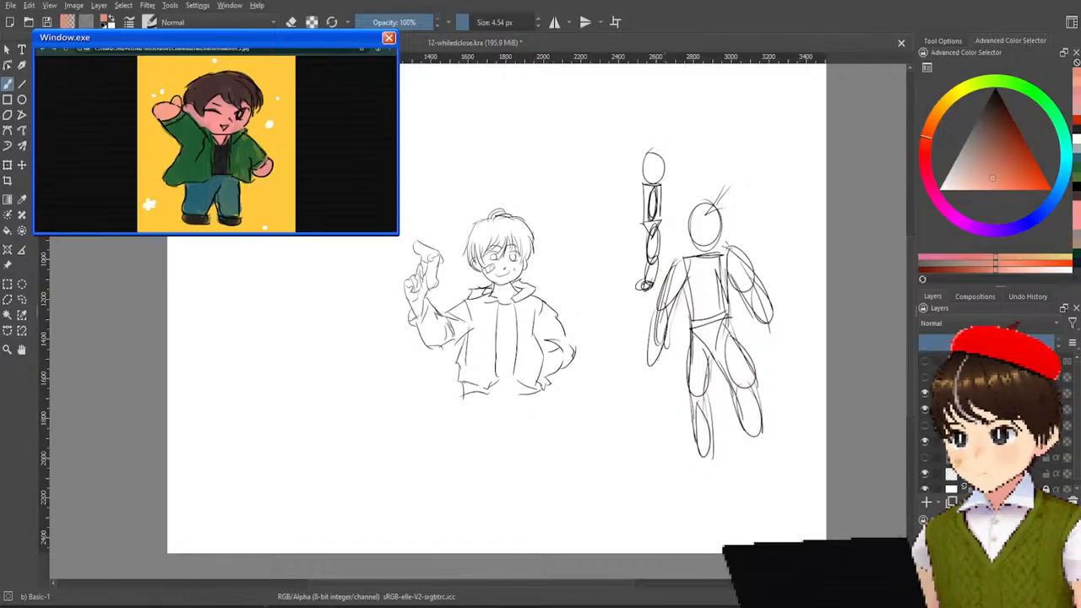
click(8, 180)
mouse_move(357, 171)
mouse_down()
mouse_move(591, 420)
mouse_move(538, 384)
mouse_move(479, 319)
mouse_move(621, 425)
mouse_move(597, 428)
mouse_up()
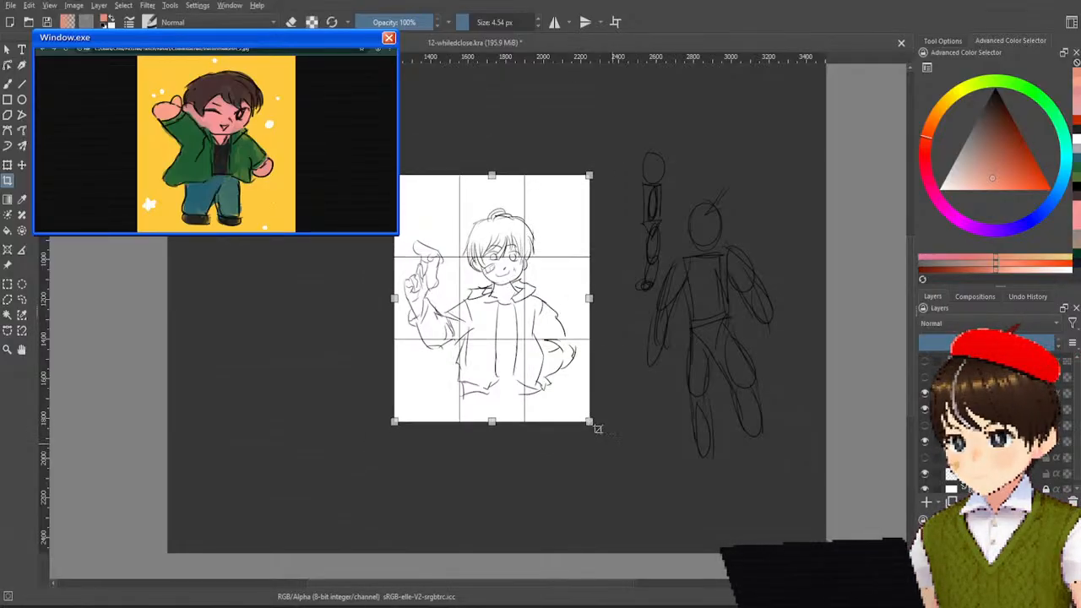
key(Return)
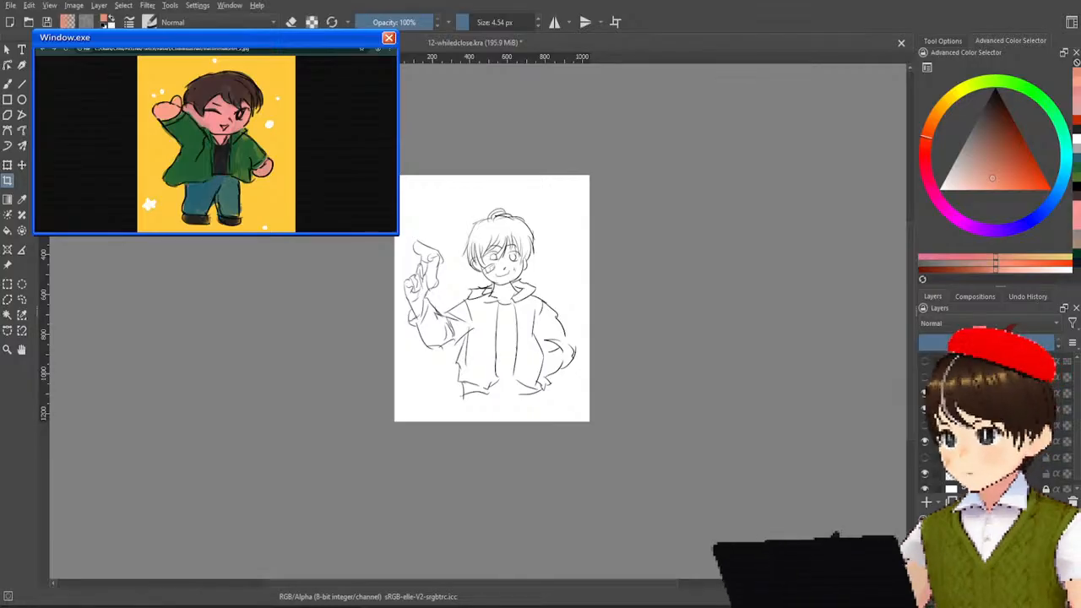
key(ctrl+s)
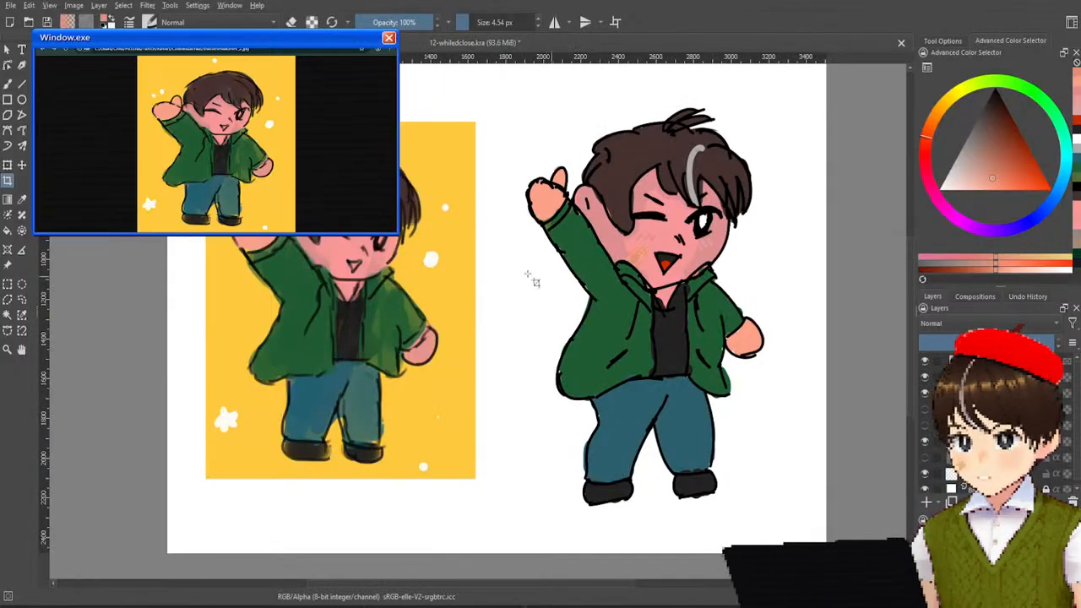
Save the drawing with the original artwork, and export the three hooded-jacket portraits in 12-whileds.kra.
key(ctrl+s)
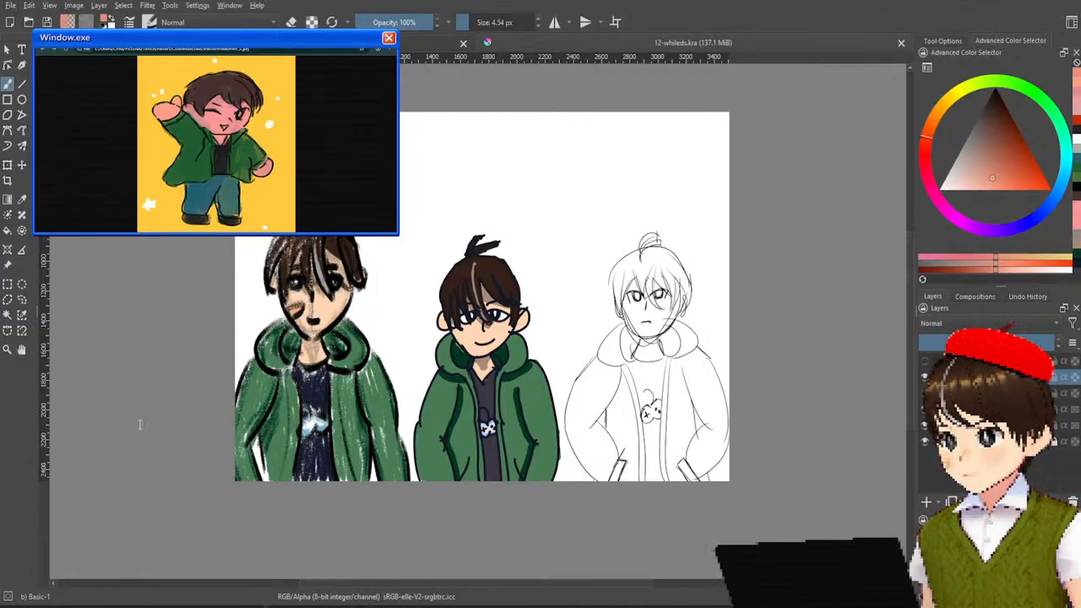
click(703, 472)
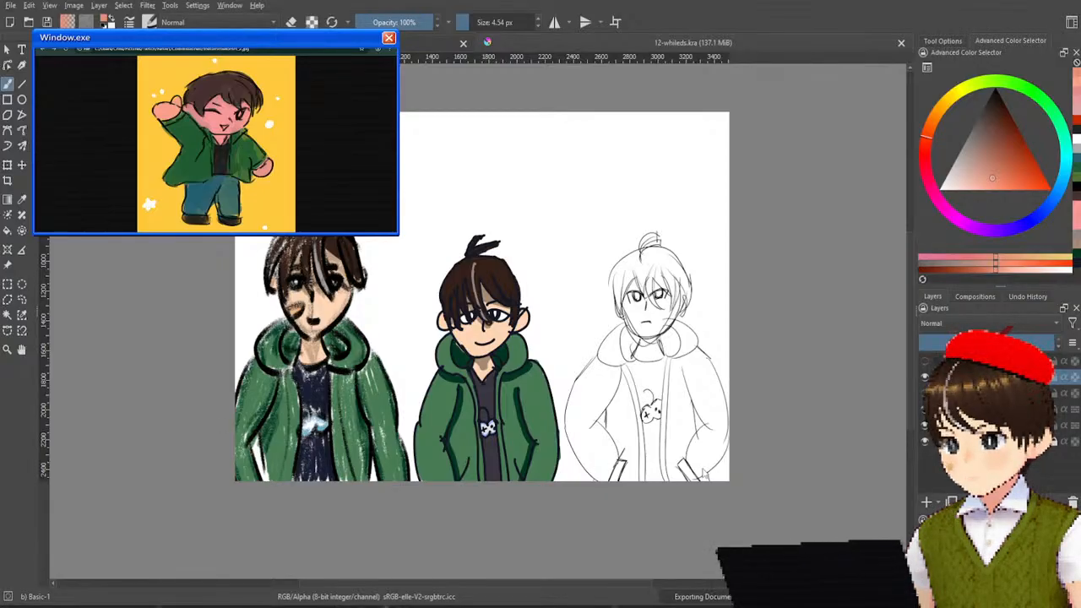